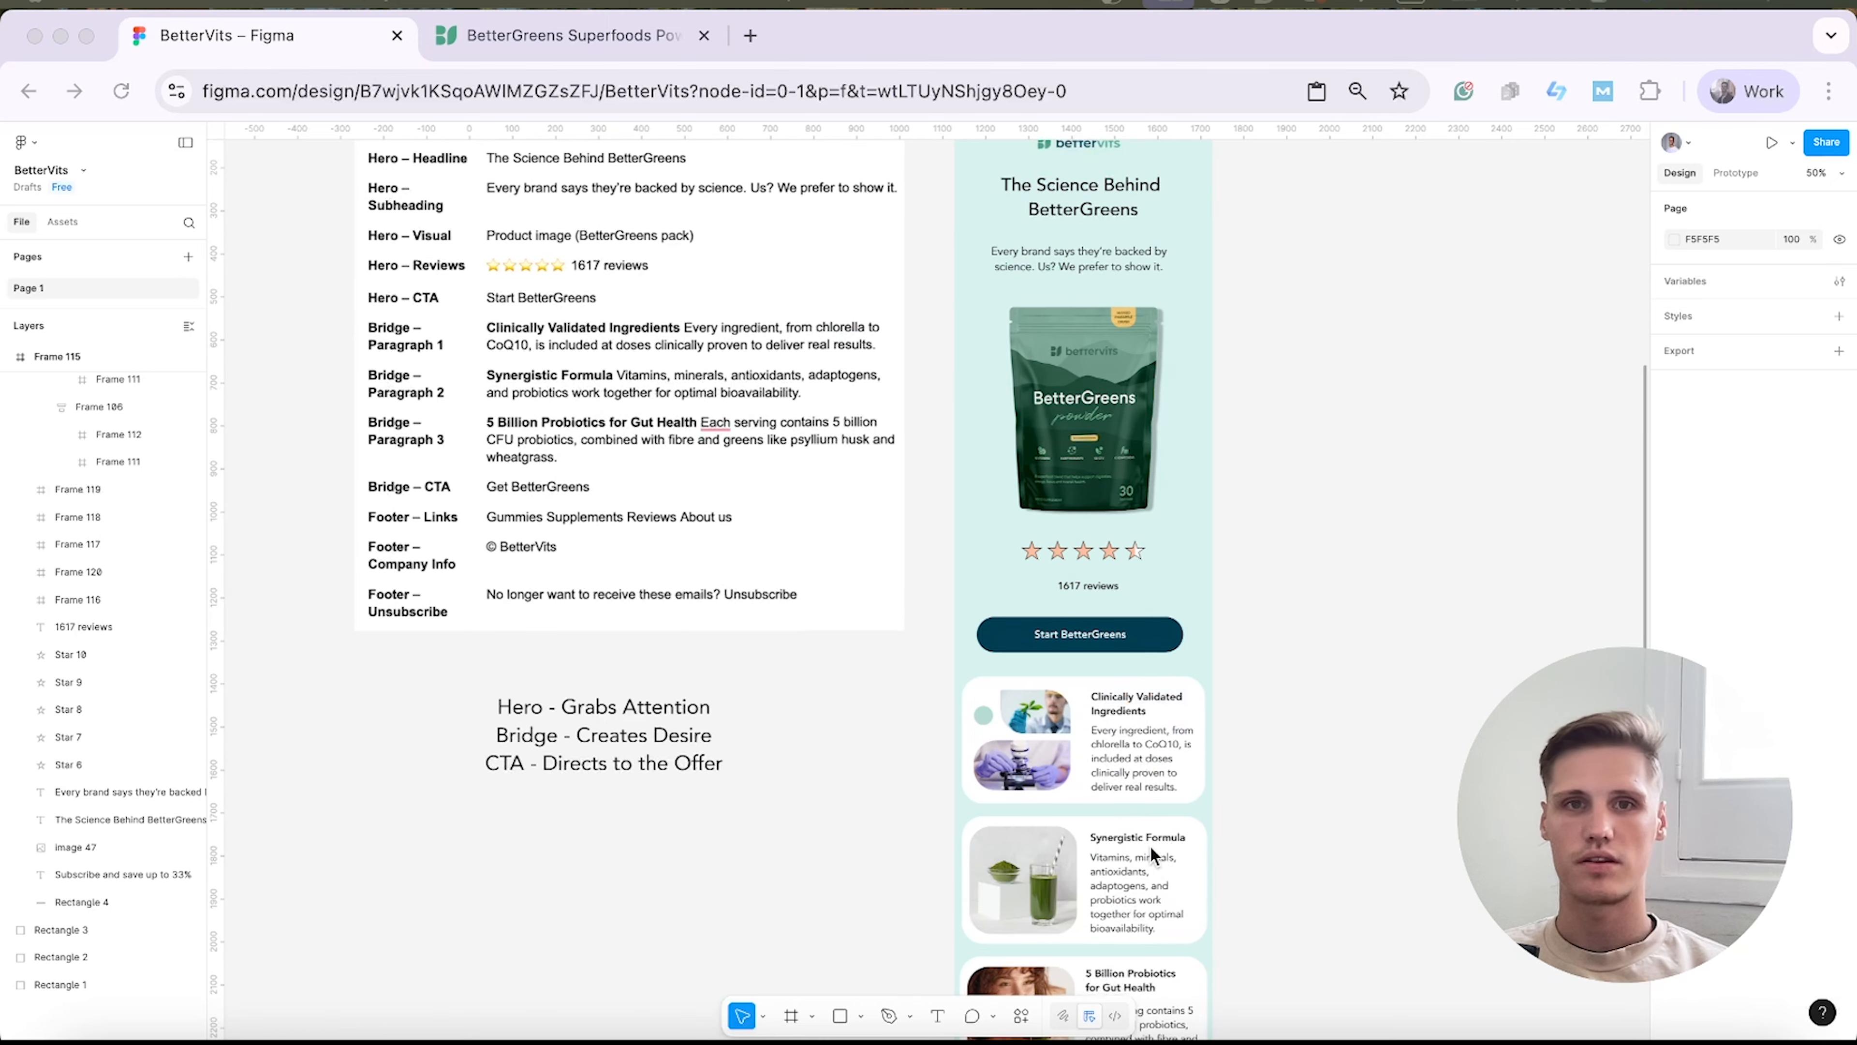
Review the page title, brand colours, copy table and finished BetterGreens email against the Hero, Bridge and CTA structure notes.
{"action": "scroll", "coordinate": [689, 348], "scroll_direction": "up", "scroll_amount": 5}
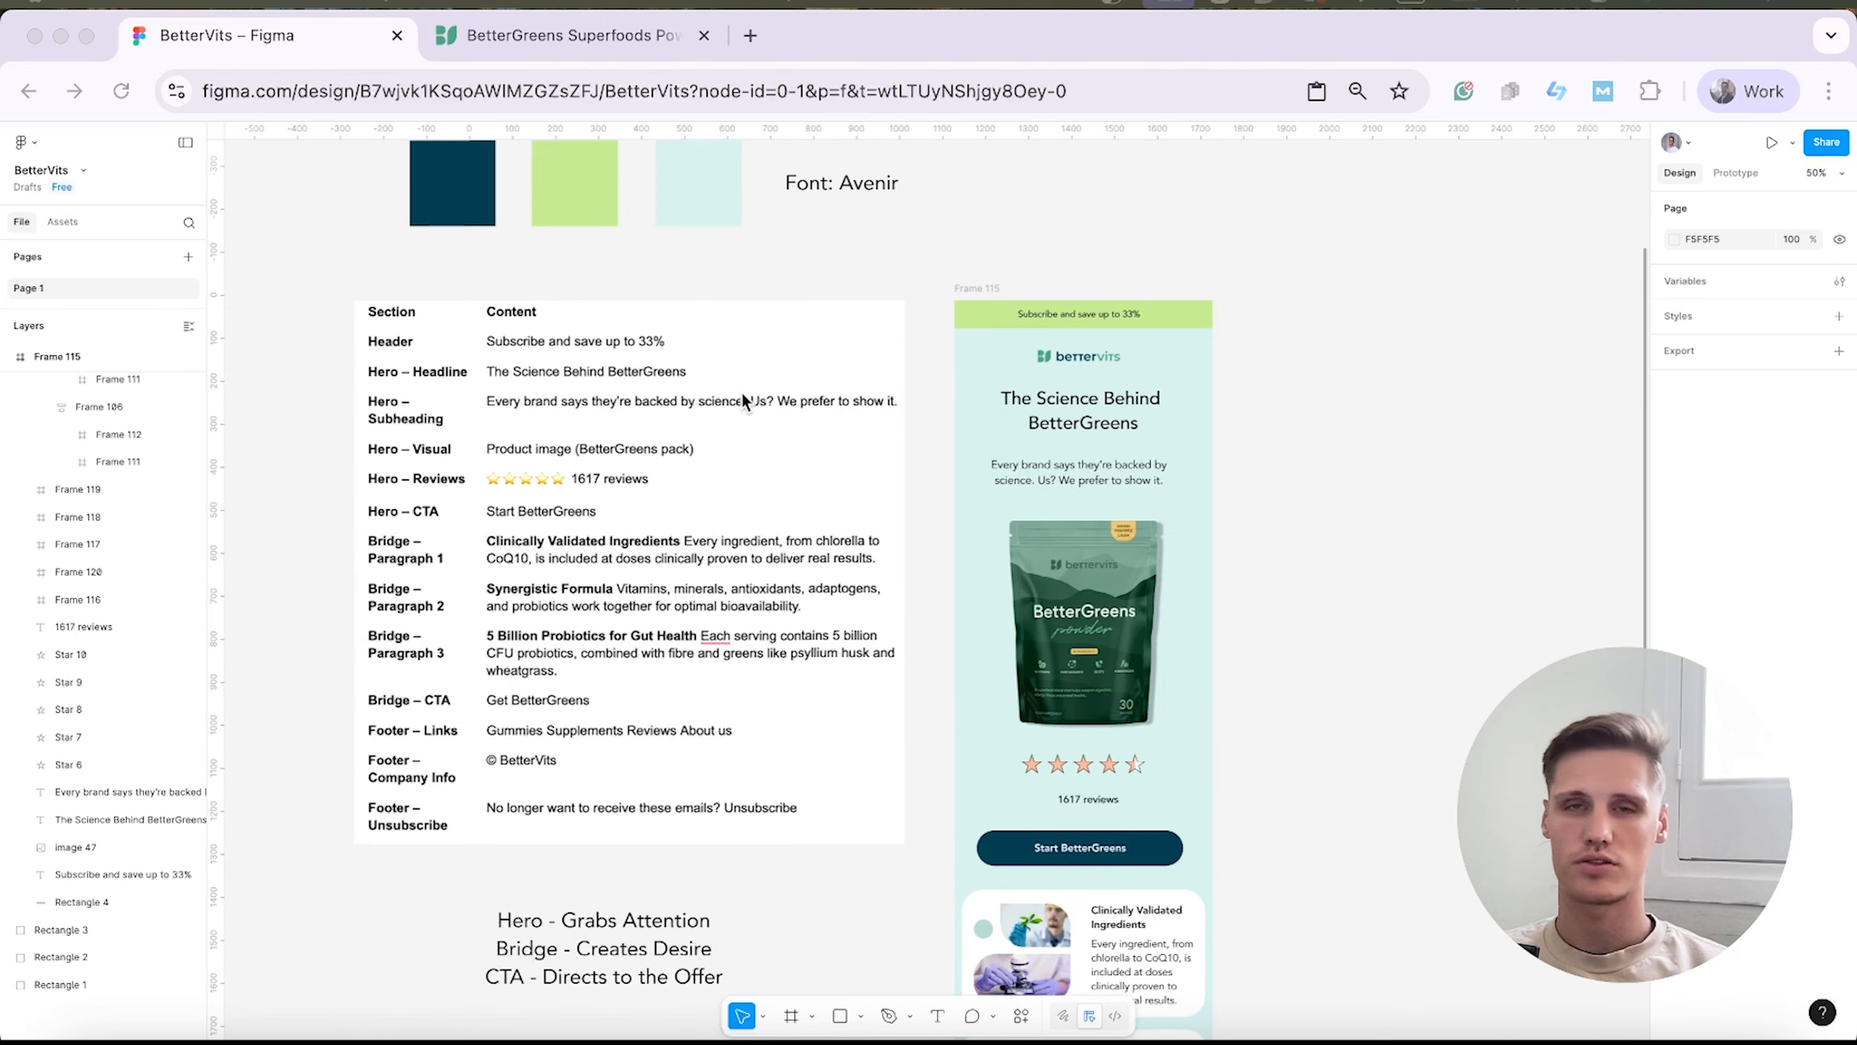
{"action": "scroll", "coordinate": [789, 721], "scroll_direction": "up", "scroll_amount": 3}
{"action": "scroll", "coordinate": [790, 720], "scroll_direction": "up", "scroll_amount": 3}
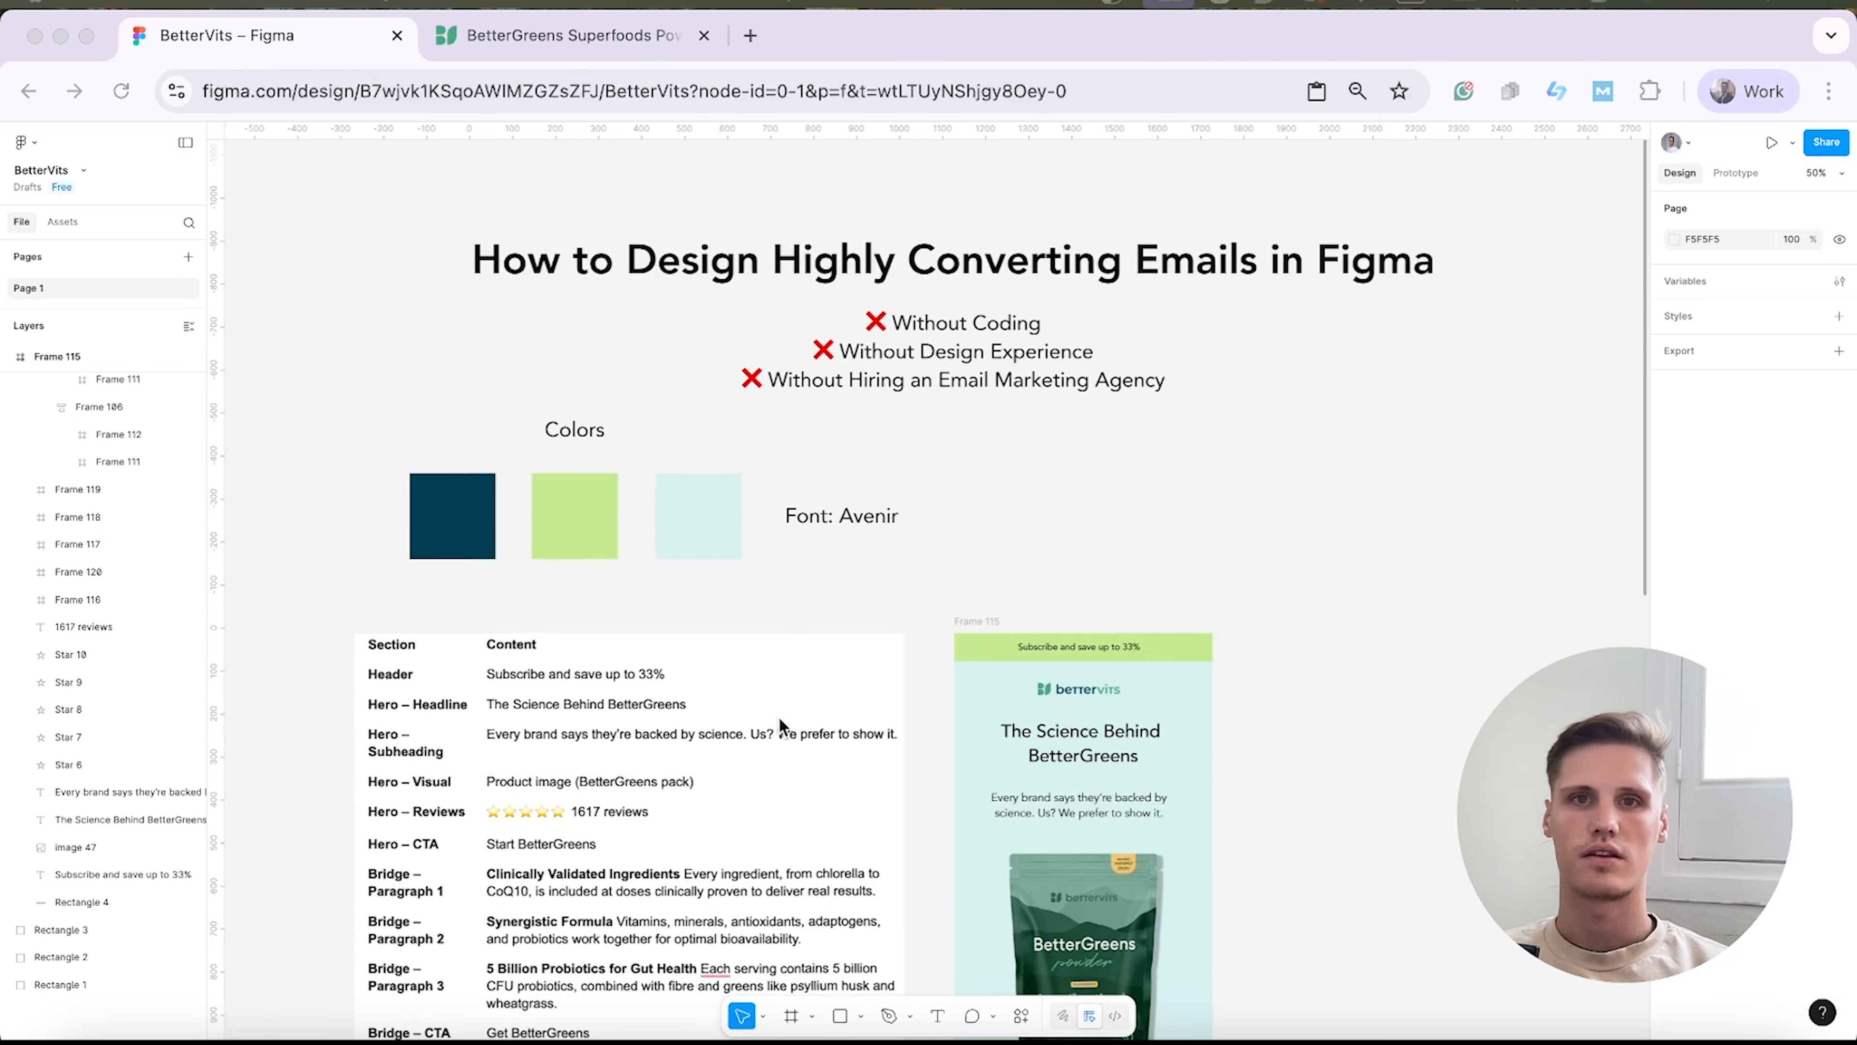
{"action": "scroll", "coordinate": [781, 714], "scroll_direction": "down", "scroll_amount": 5}
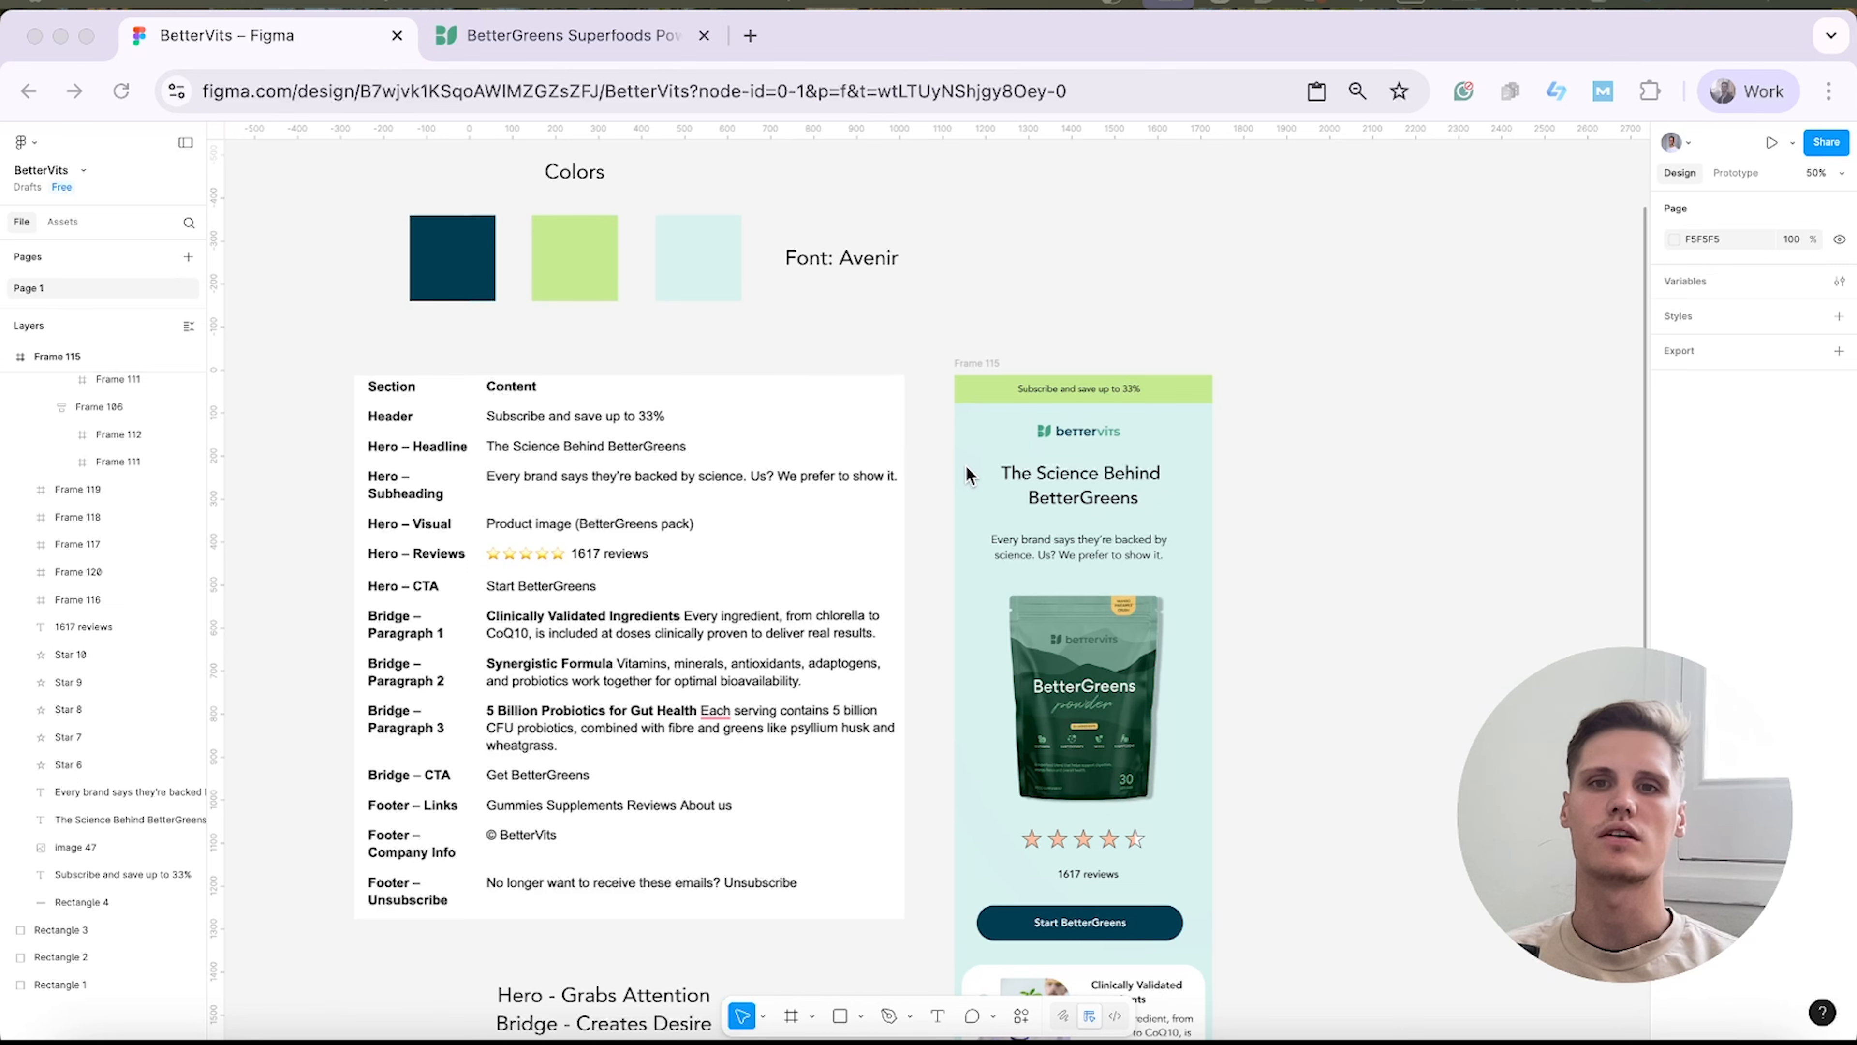
{"action": "scroll", "coordinate": [980, 512], "scroll_direction": "down", "scroll_amount": 2}
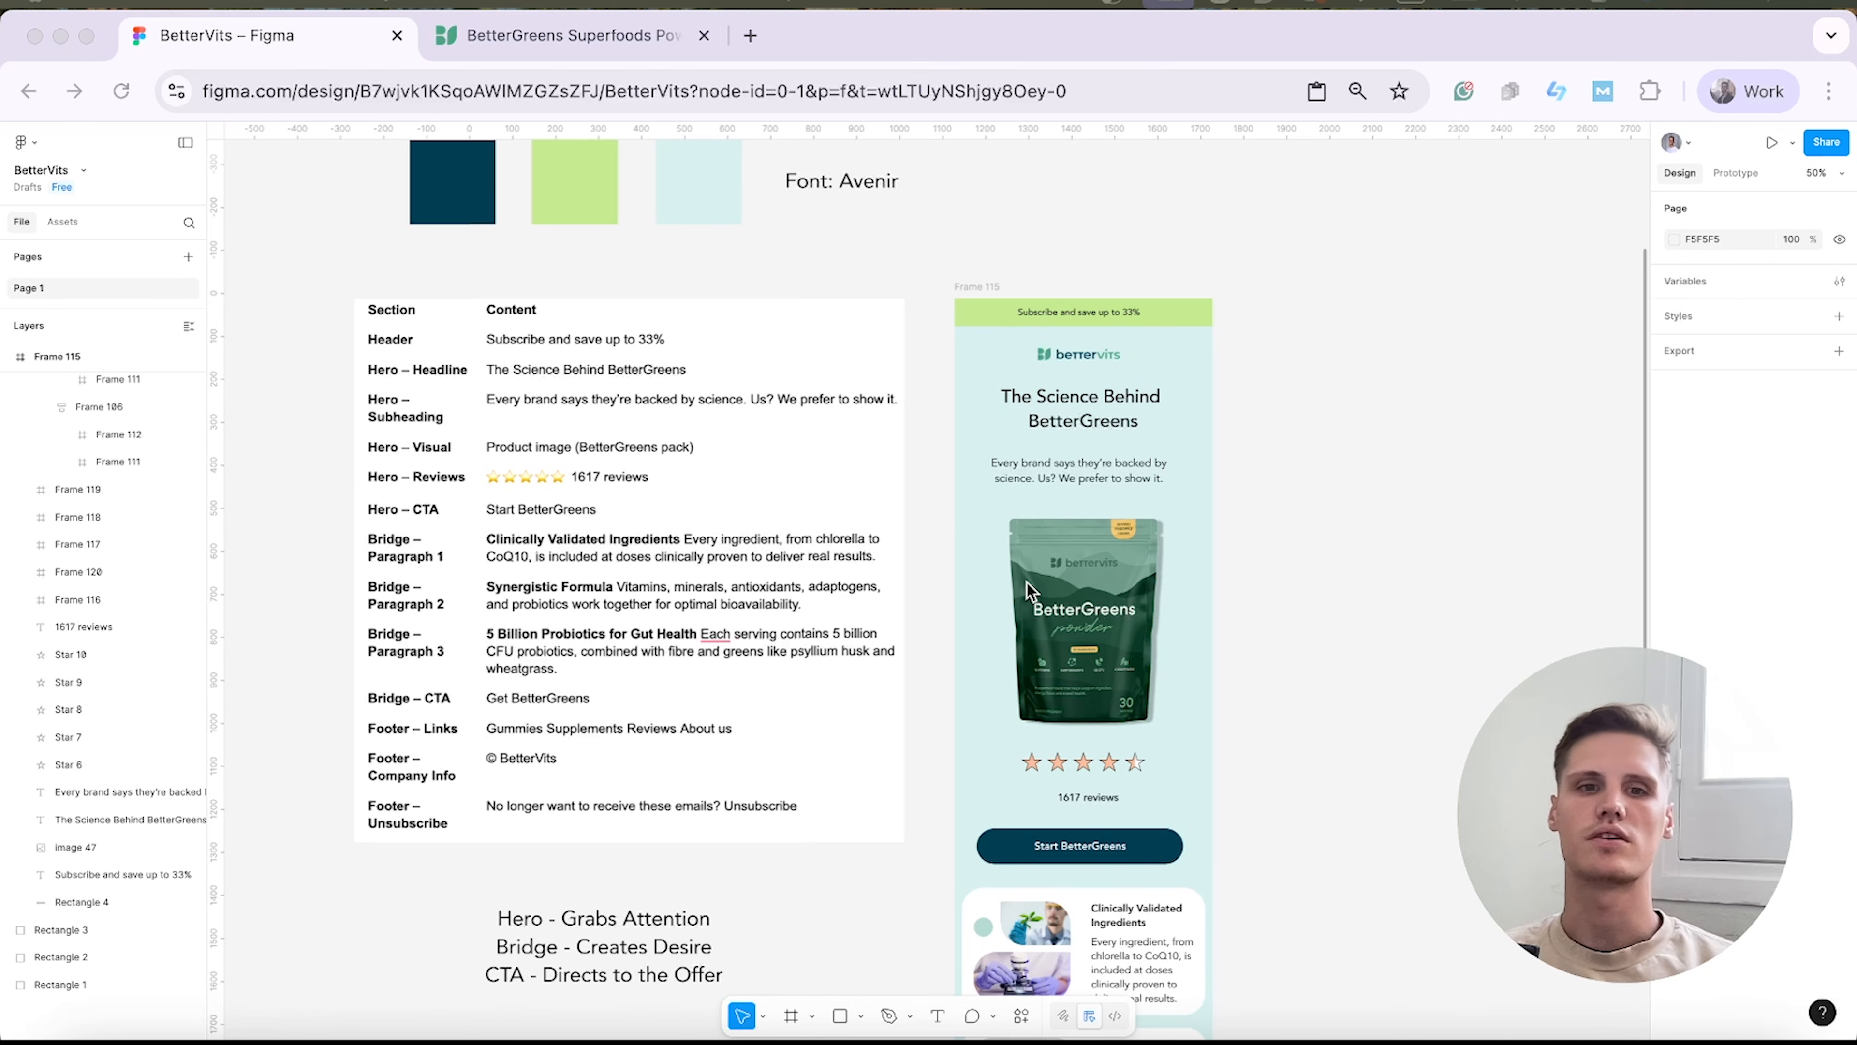
{"action": "scroll", "coordinate": [1028, 582], "scroll_direction": "down", "scroll_amount": 7}
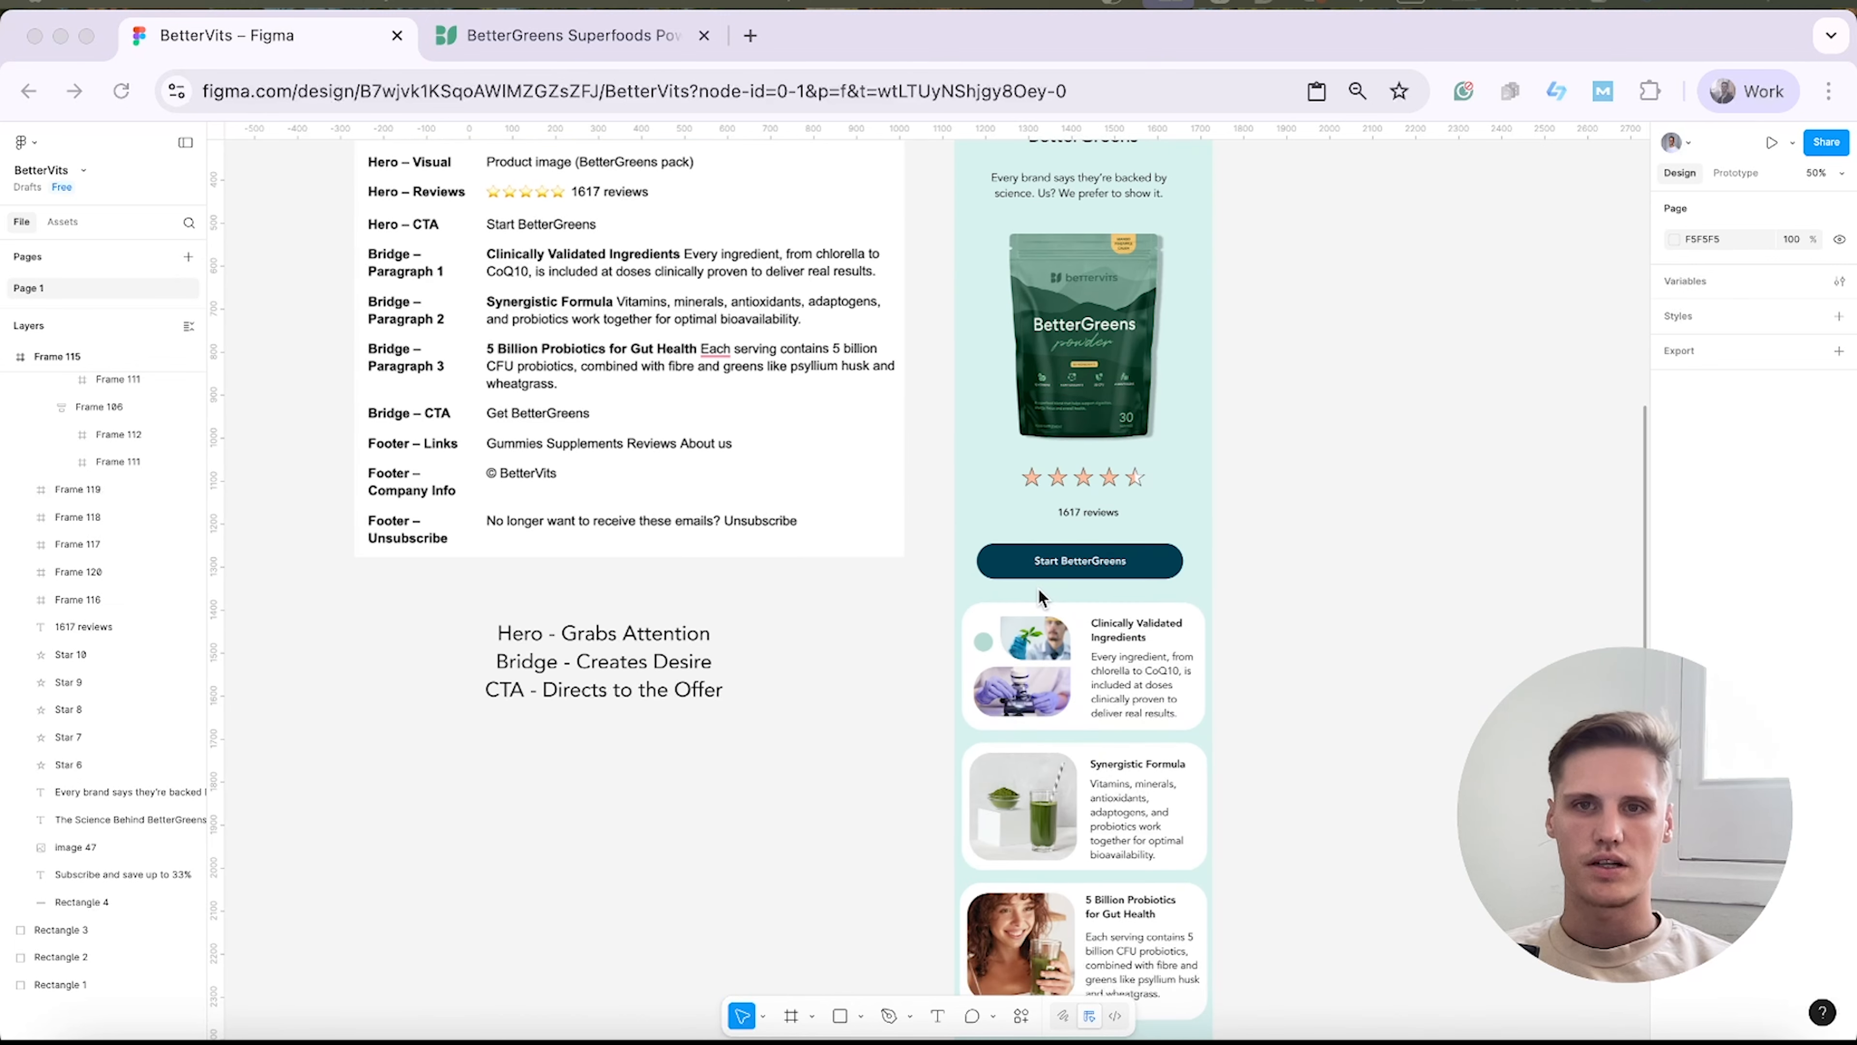
{"action": "scroll", "coordinate": [950, 742], "scroll_direction": "down", "scroll_amount": 2}
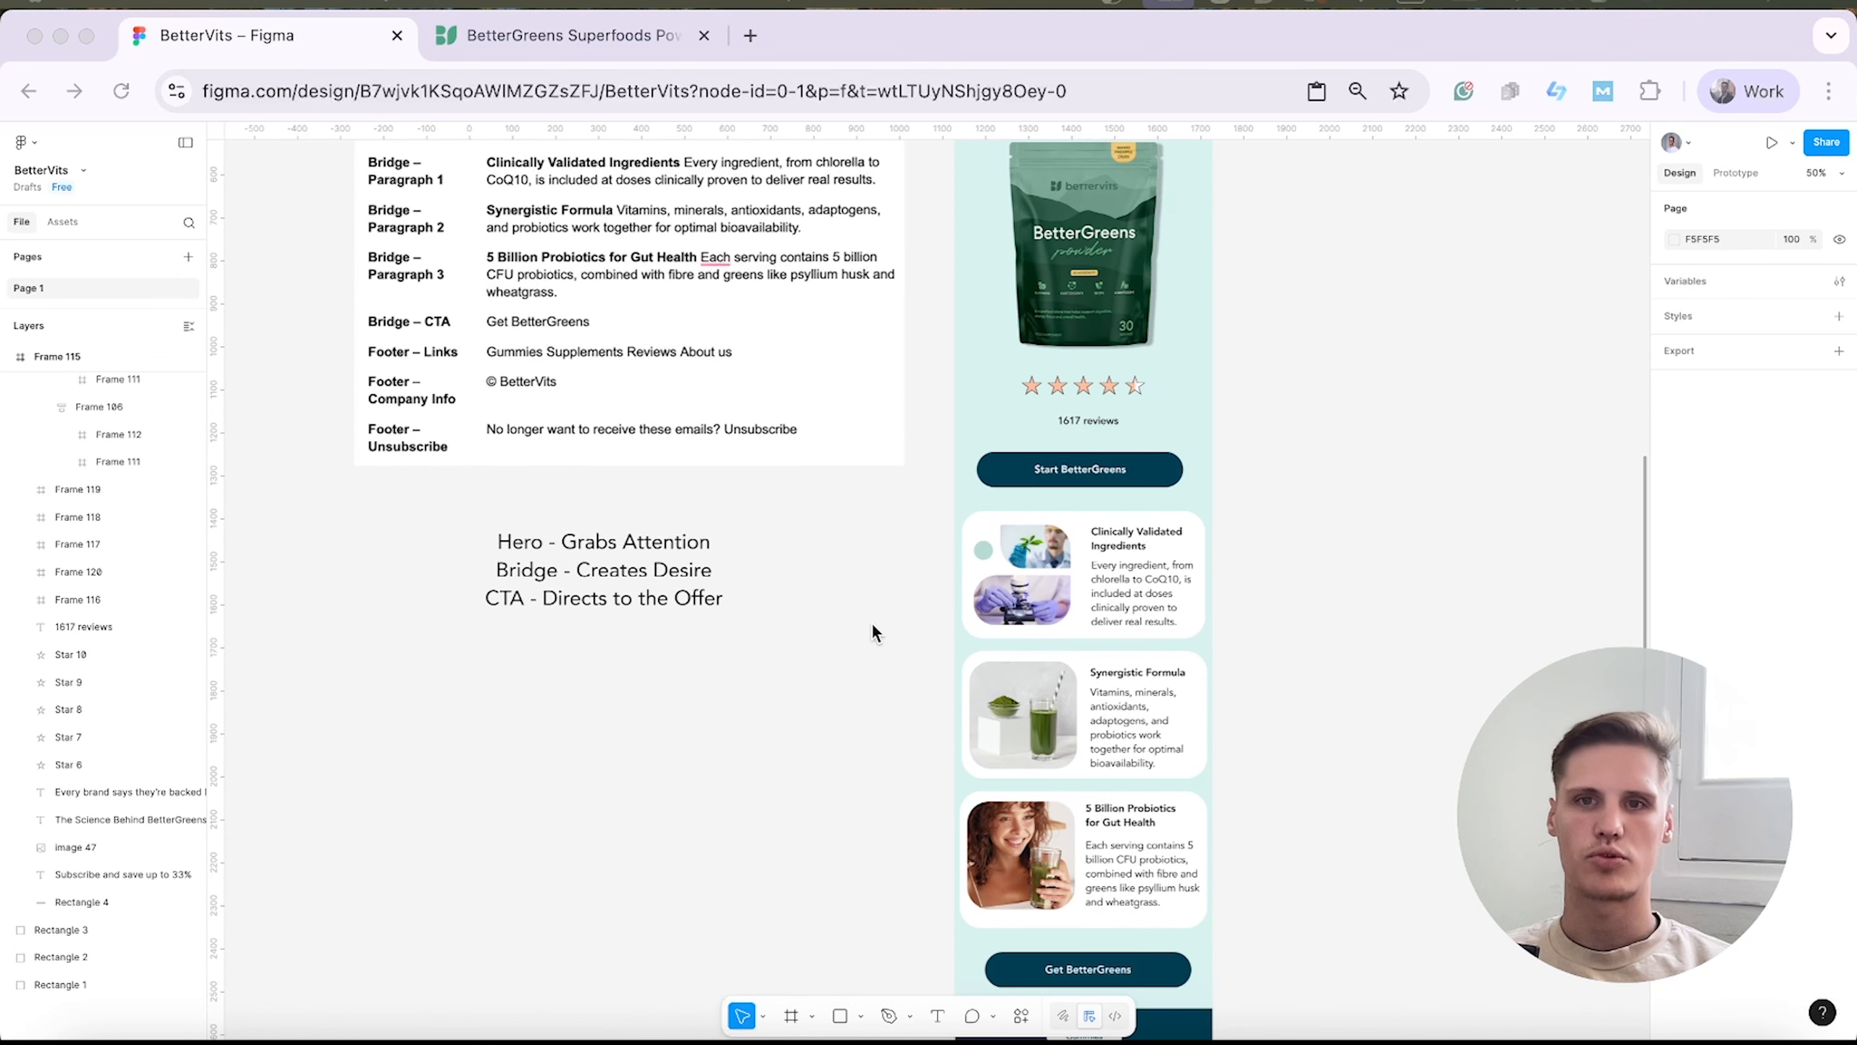
{"action": "scroll", "coordinate": [962, 597], "scroll_direction": "up", "scroll_amount": 1}
{"action": "scroll", "coordinate": [775, 710], "scroll_direction": "up", "scroll_amount": 1}
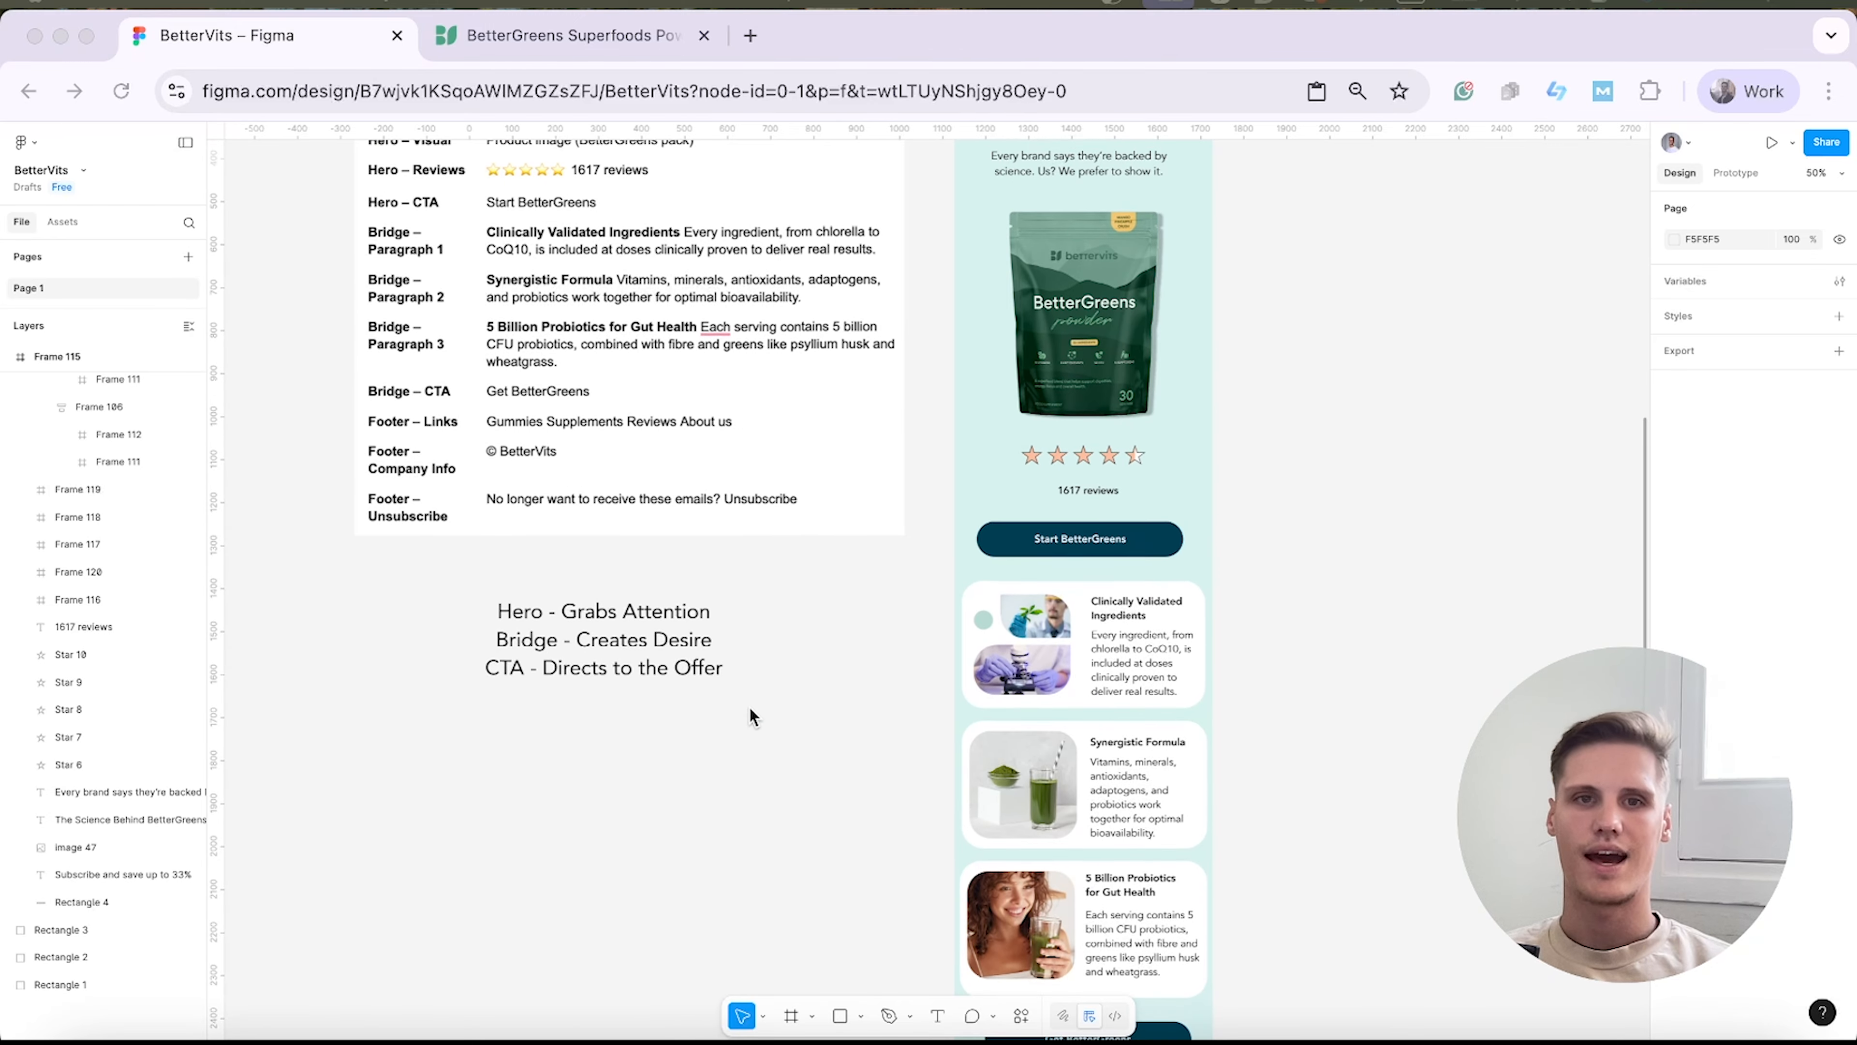
{"action": "scroll", "coordinate": [753, 705], "scroll_direction": "up", "scroll_amount": 3}
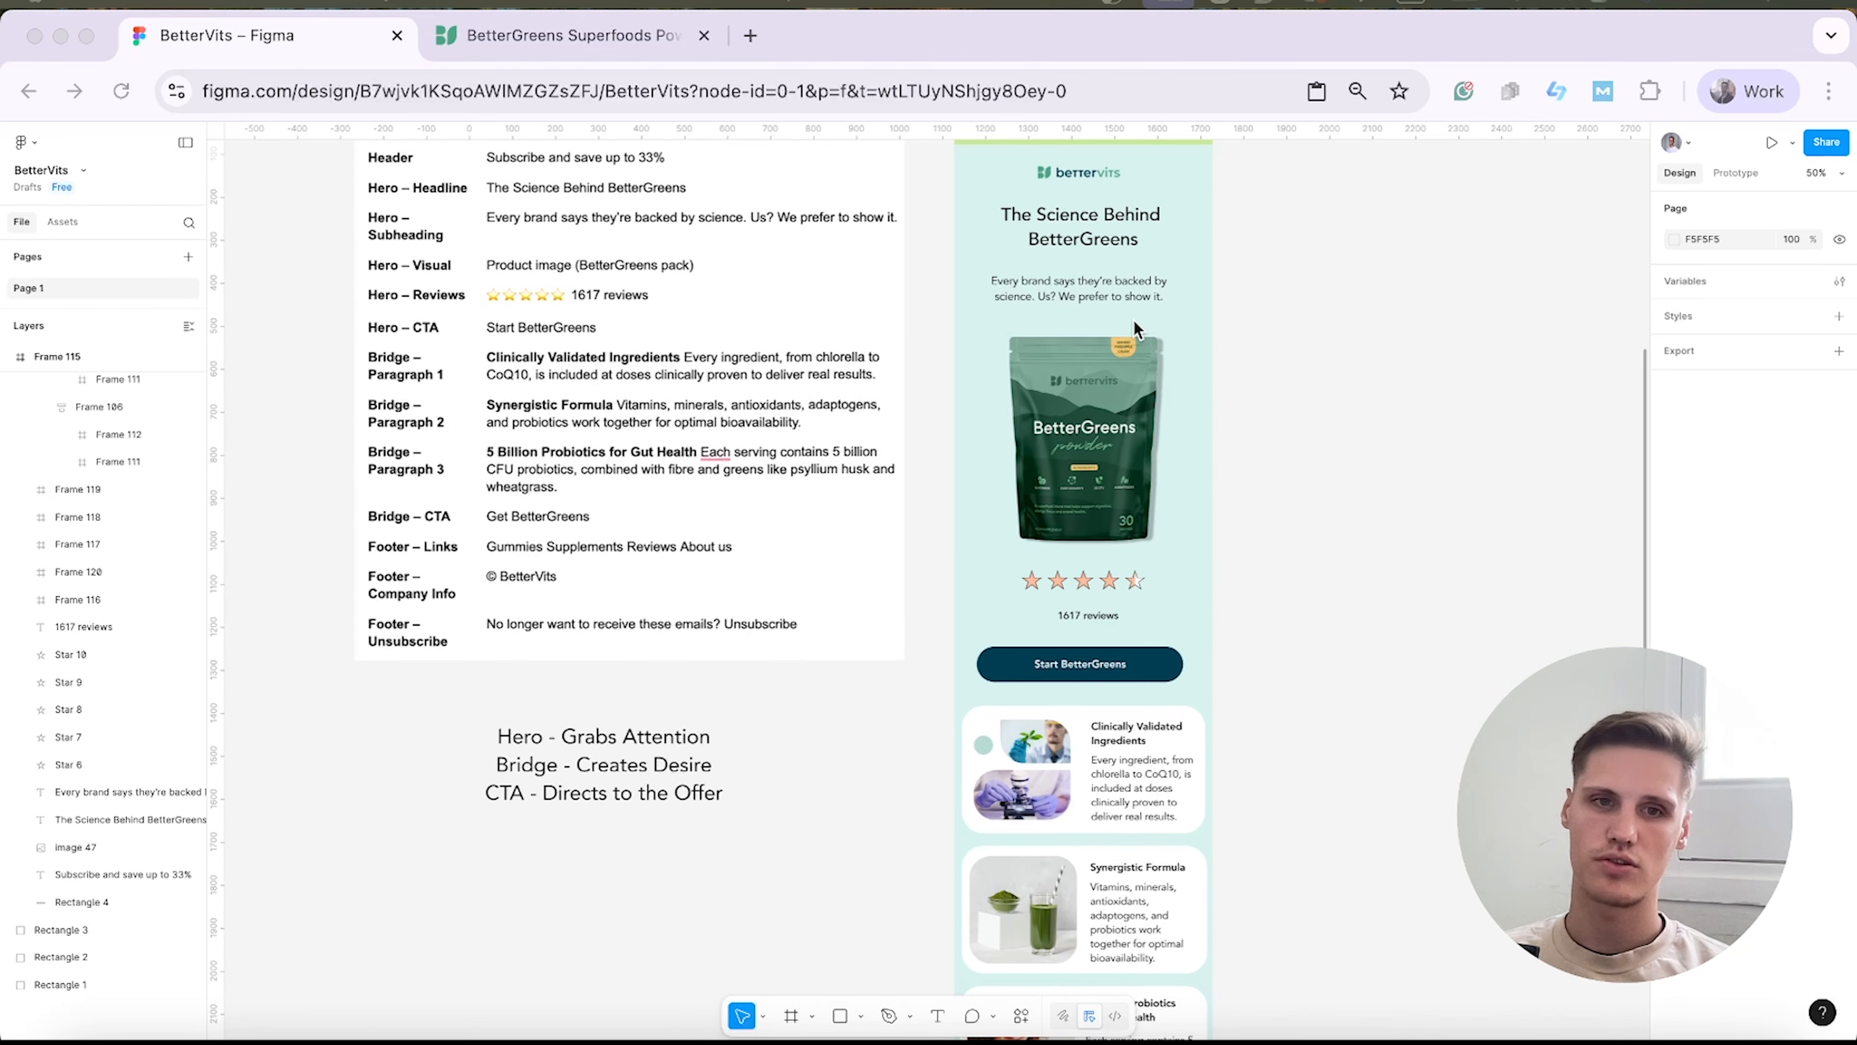
{"action": "scroll", "coordinate": [1133, 322], "scroll_direction": "up", "scroll_amount": 4}
{"action": "scroll", "coordinate": [1201, 764], "scroll_direction": "down", "scroll_amount": 8}
{"action": "scroll", "coordinate": [1210, 722], "scroll_direction": "down", "scroll_amount": 4}
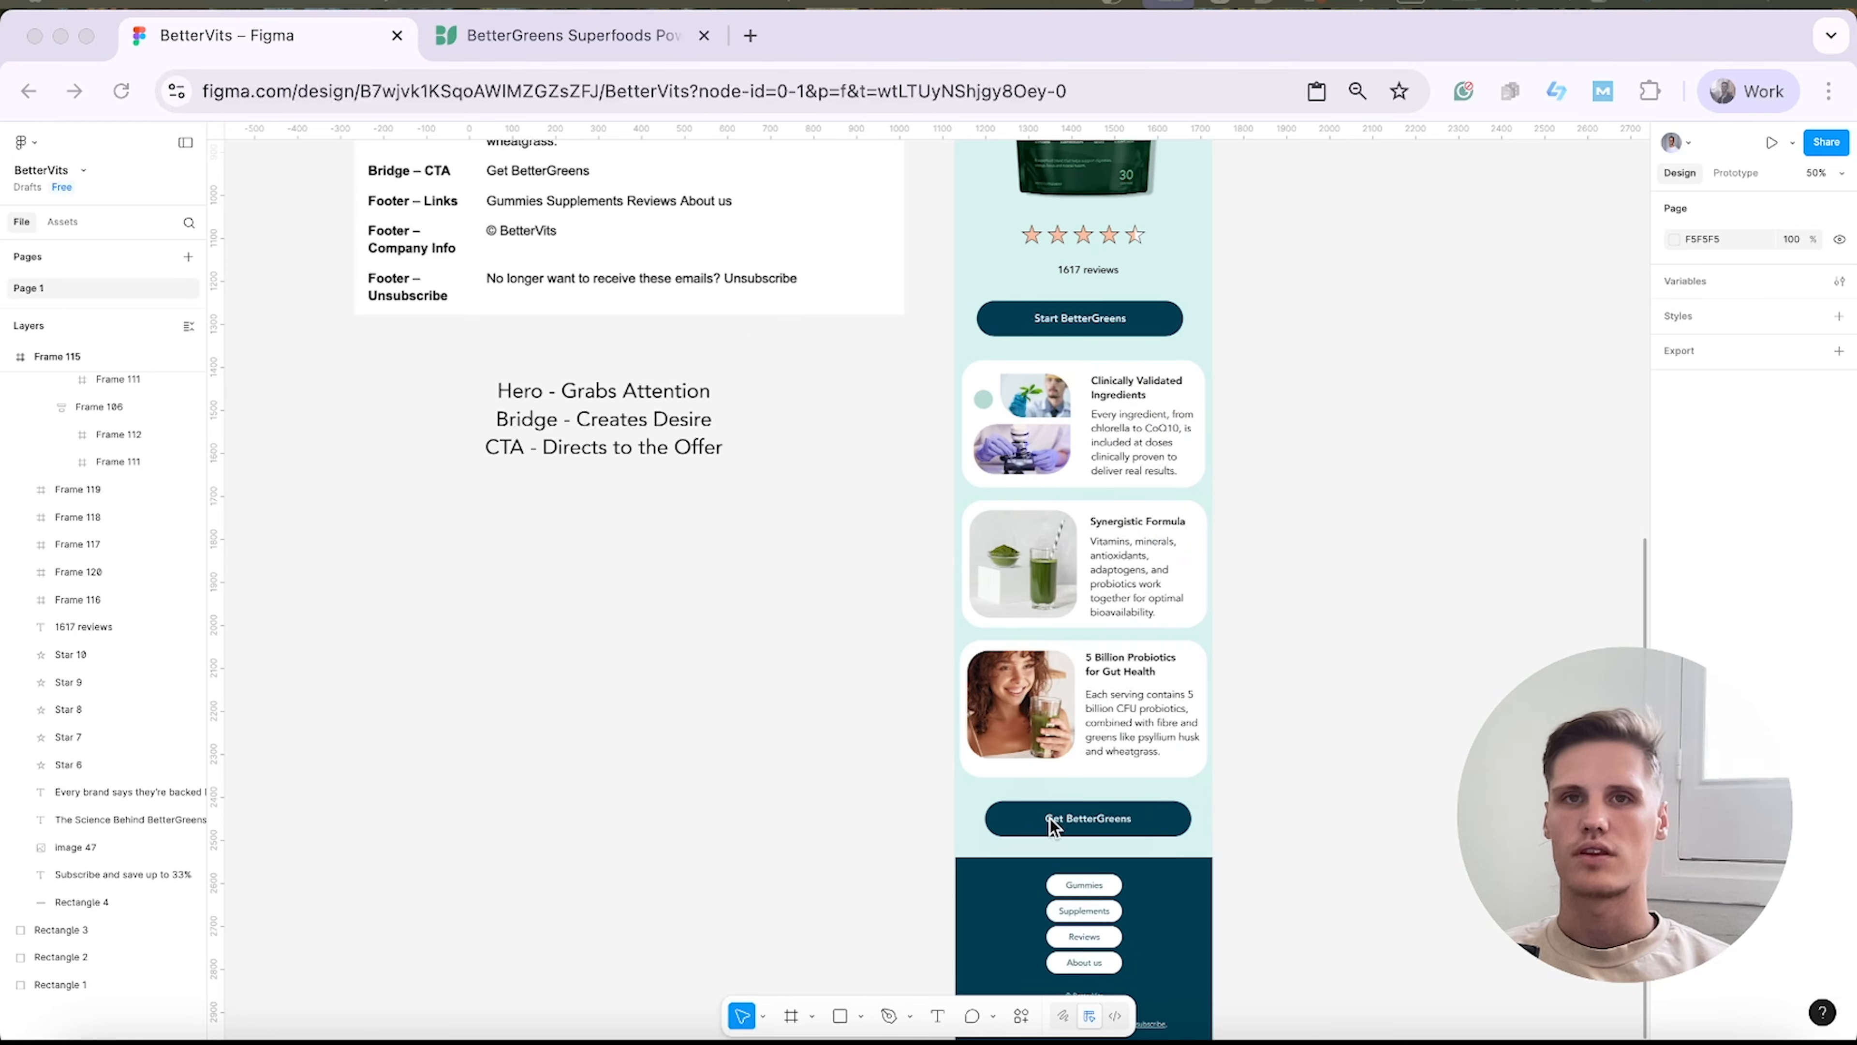
{"action": "scroll", "coordinate": [1064, 798], "scroll_direction": "up", "scroll_amount": 2}
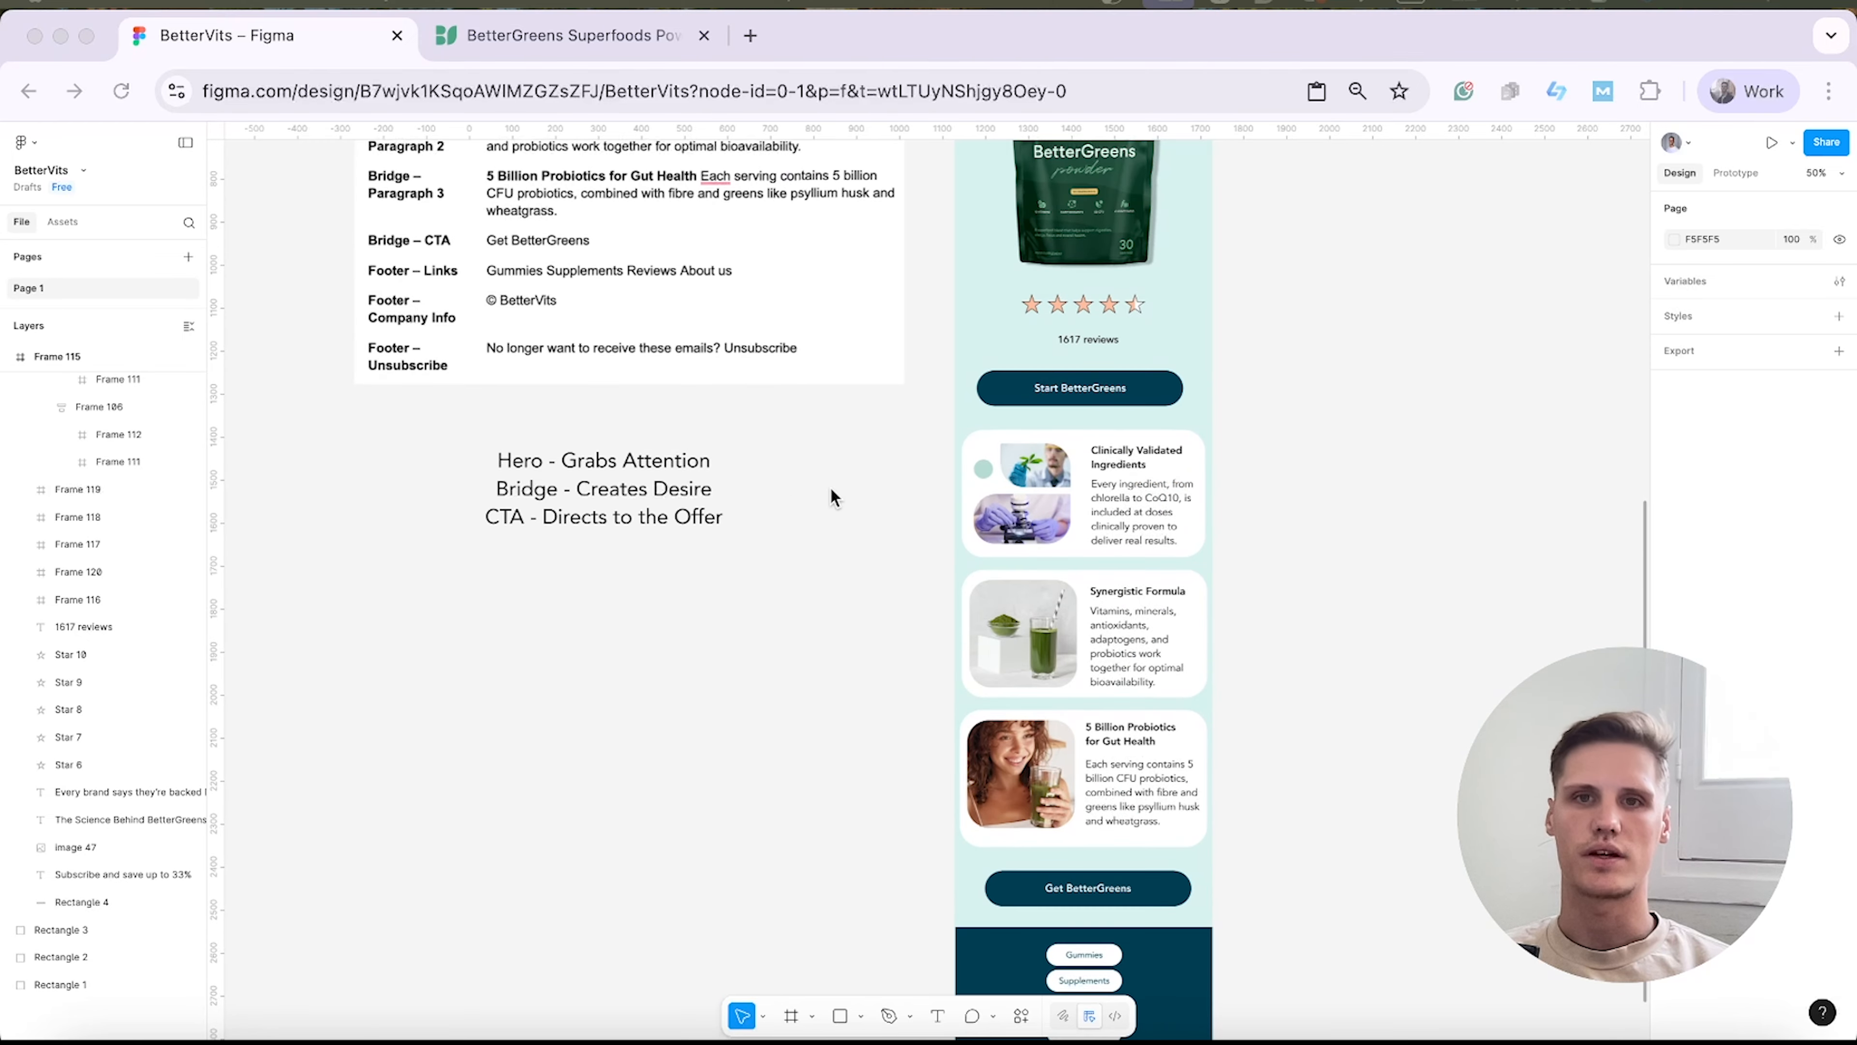
Compare the header, hero headline, subheading and product visual in the copy table with the top part of the email design.
{"action": "scroll", "coordinate": [1276, 805], "scroll_direction": "up", "scroll_amount": 10}
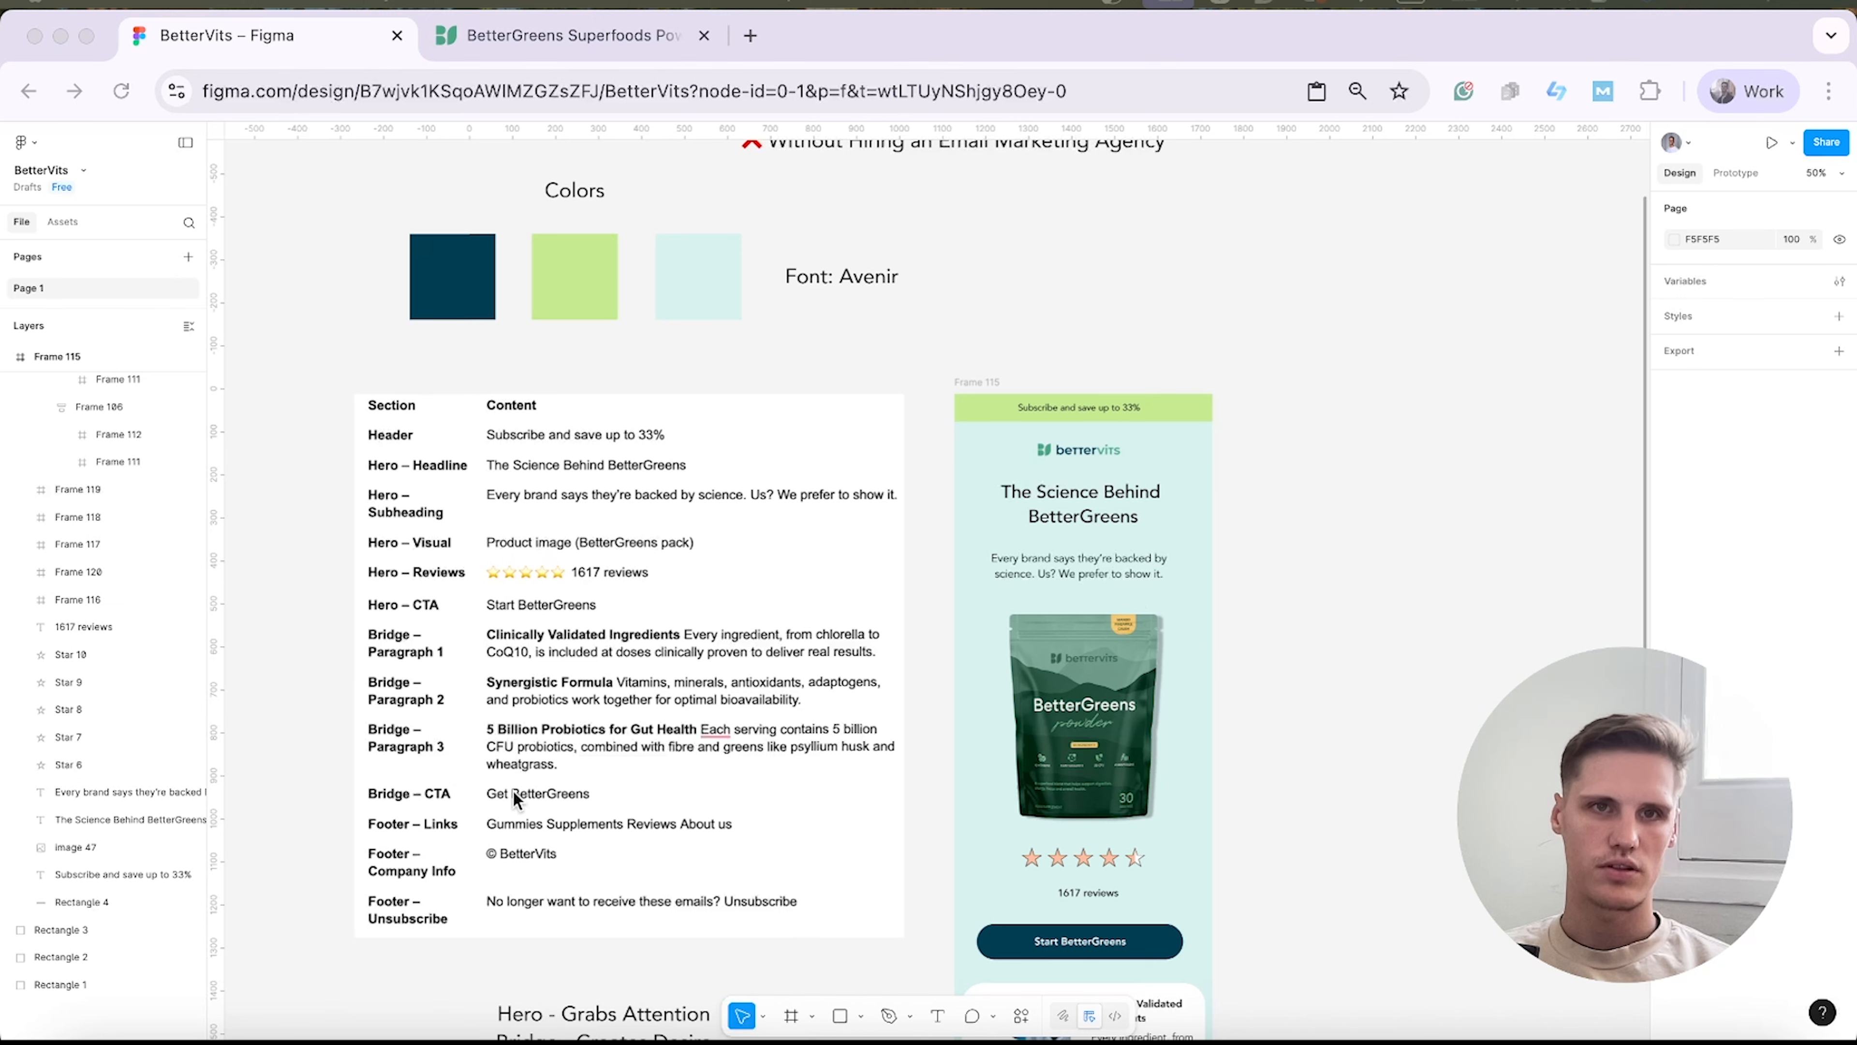
{"action": "scroll", "coordinate": [680, 812], "scroll_direction": "up", "scroll_amount": 3}
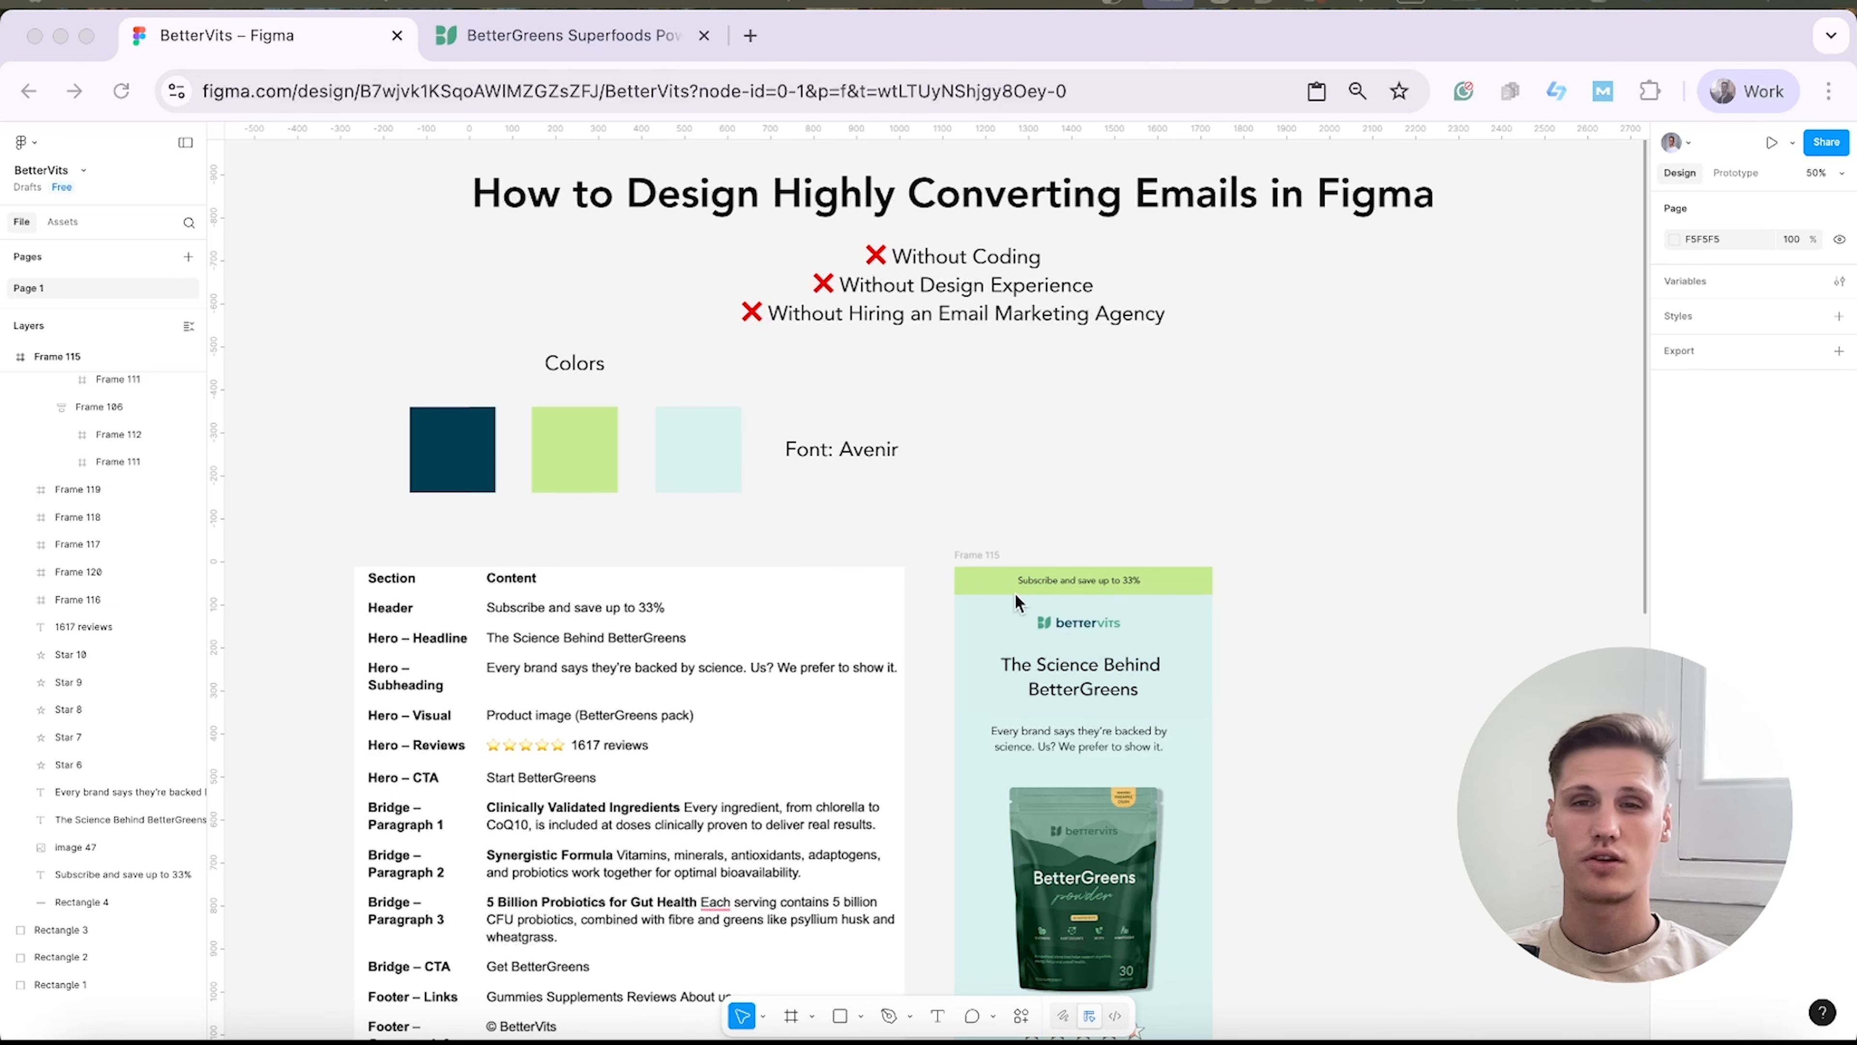
{"action": "scroll", "coordinate": [992, 631], "scroll_direction": "down", "scroll_amount": 2}
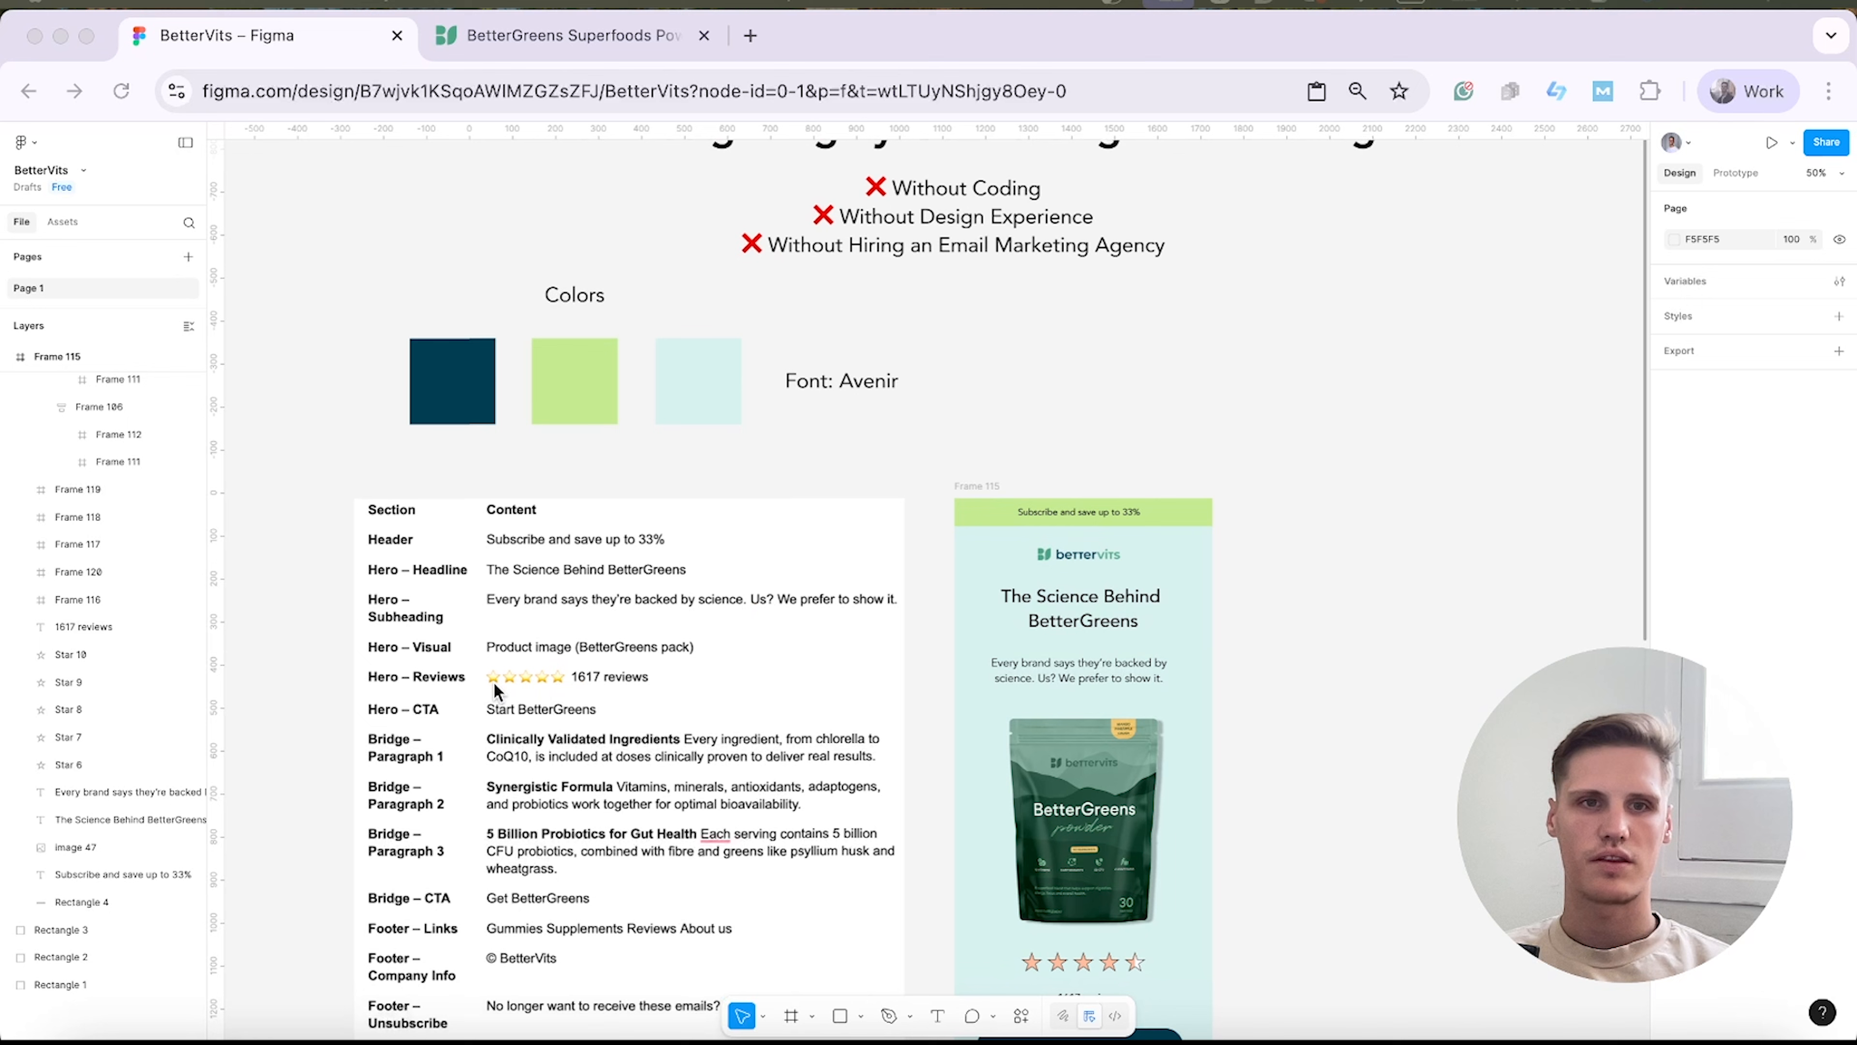
{"action": "scroll", "coordinate": [493, 681], "scroll_direction": "down", "scroll_amount": 2}
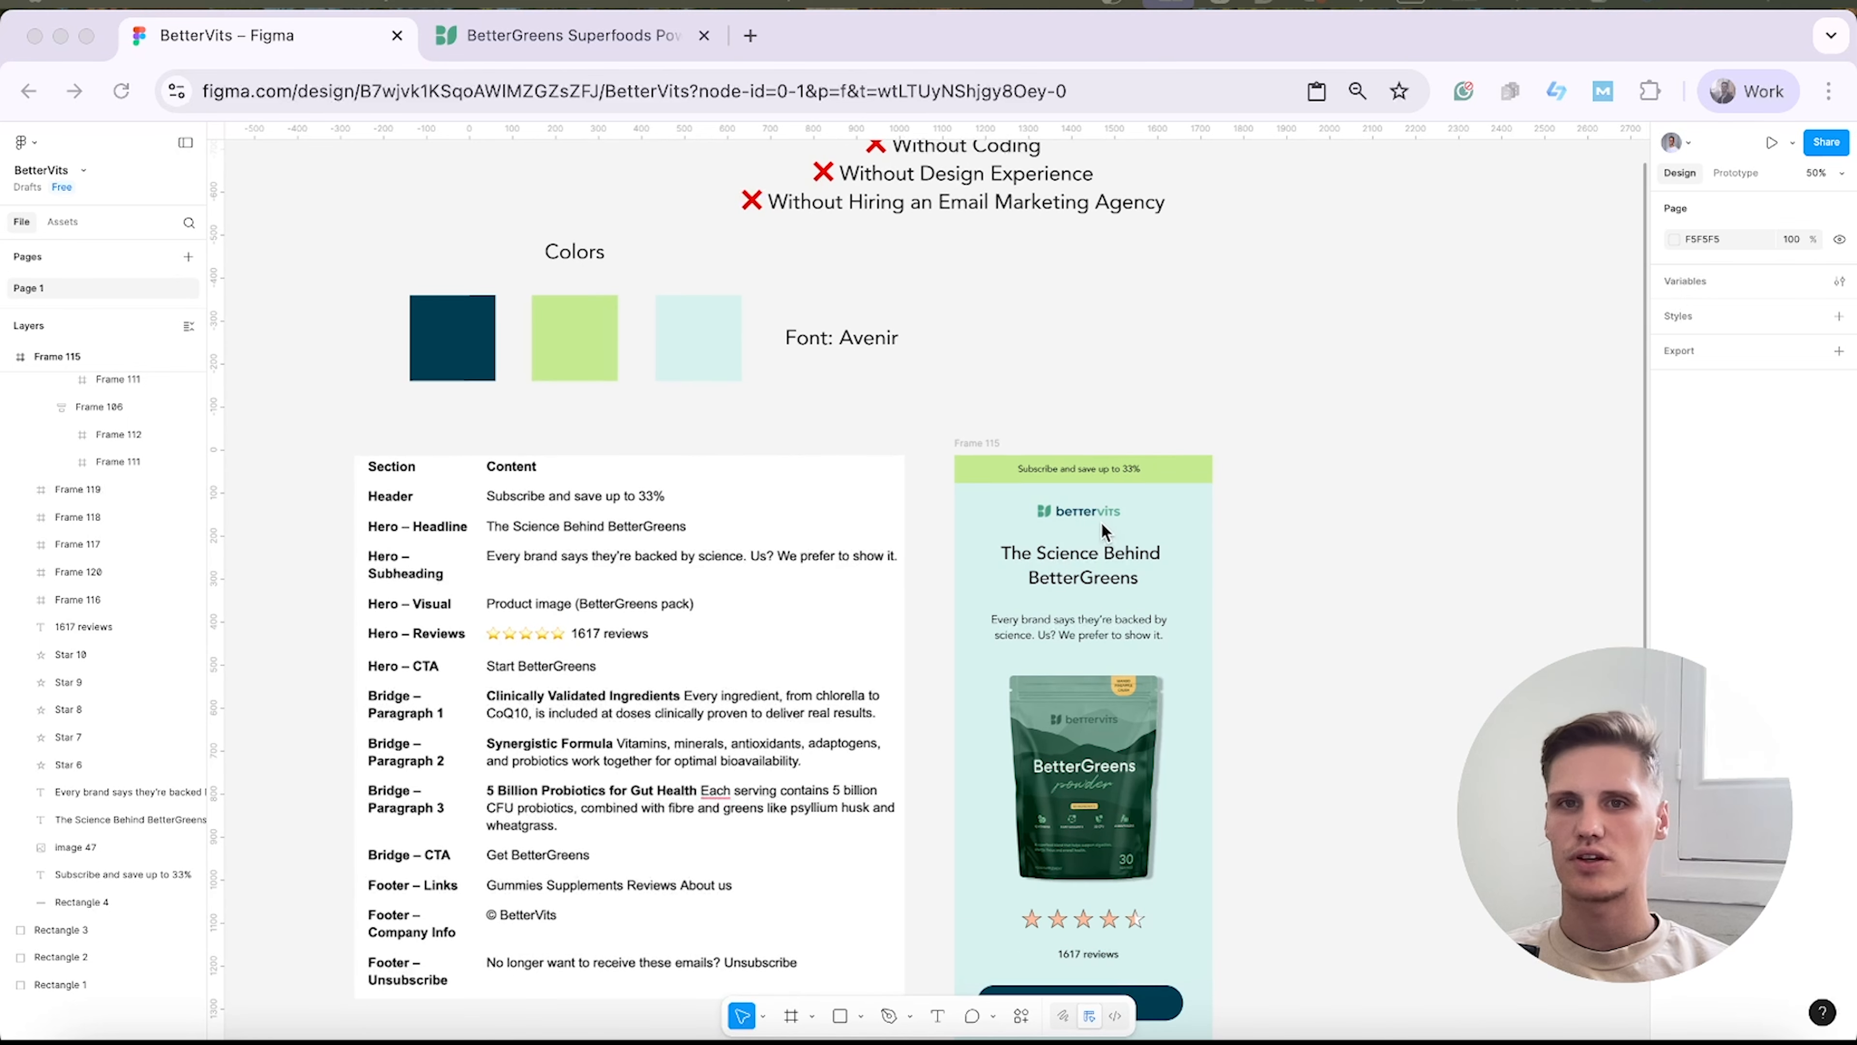
{"action": "scroll", "coordinate": [1134, 523], "scroll_direction": "up", "scroll_amount": 1}
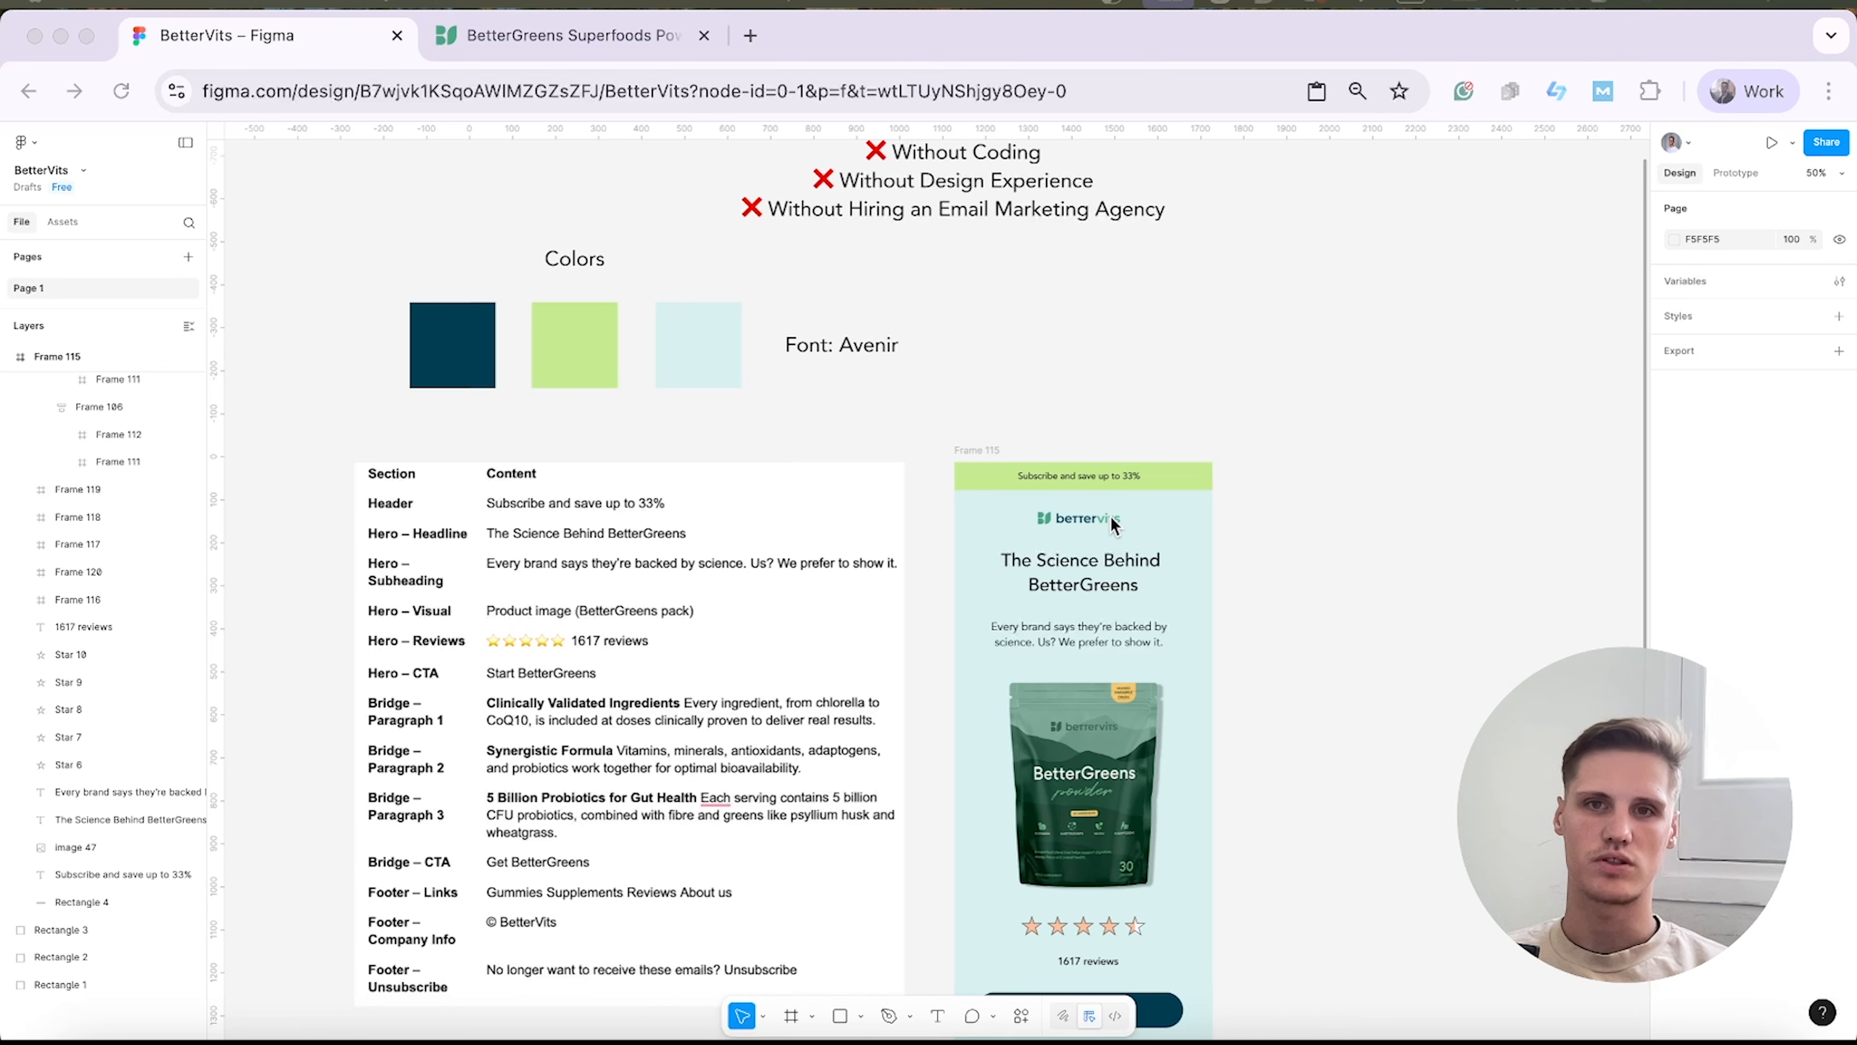
{"action": "scroll", "coordinate": [1130, 618], "scroll_direction": "down", "scroll_amount": 2}
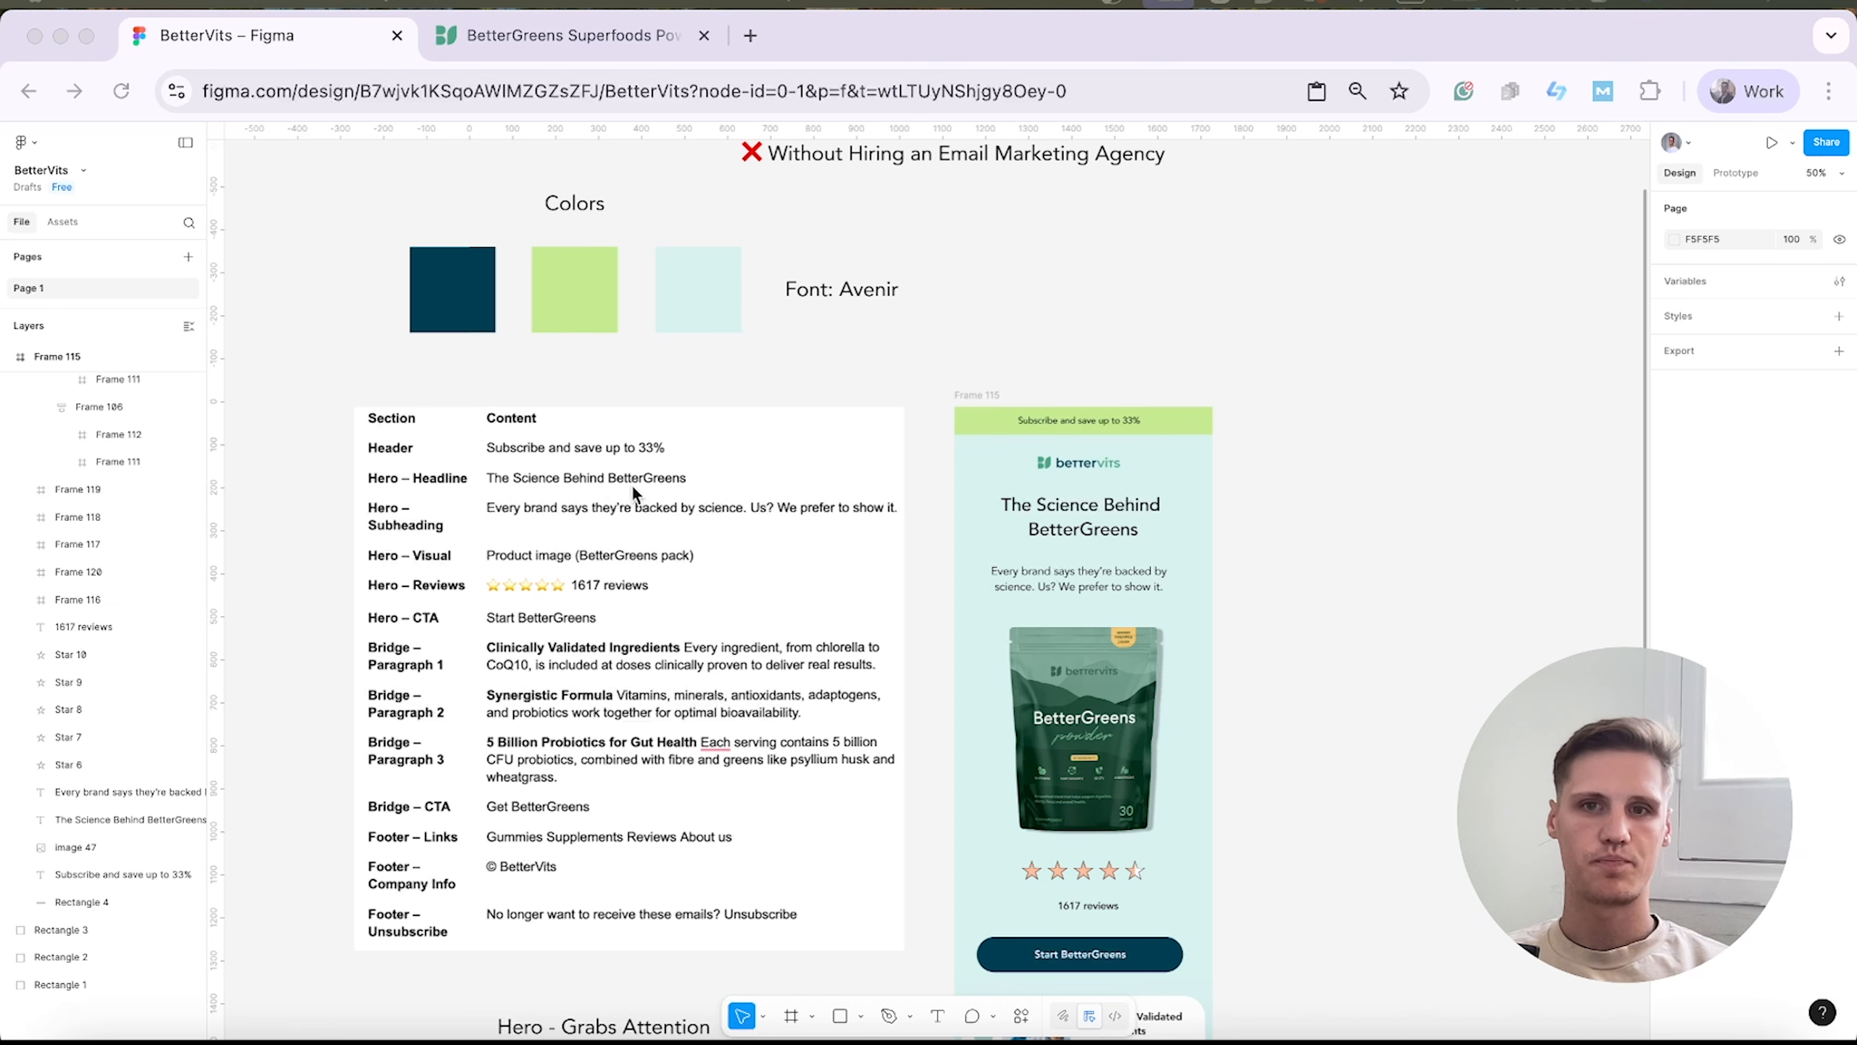
{"action": "scroll", "coordinate": [672, 492], "scroll_direction": "up", "scroll_amount": 1}
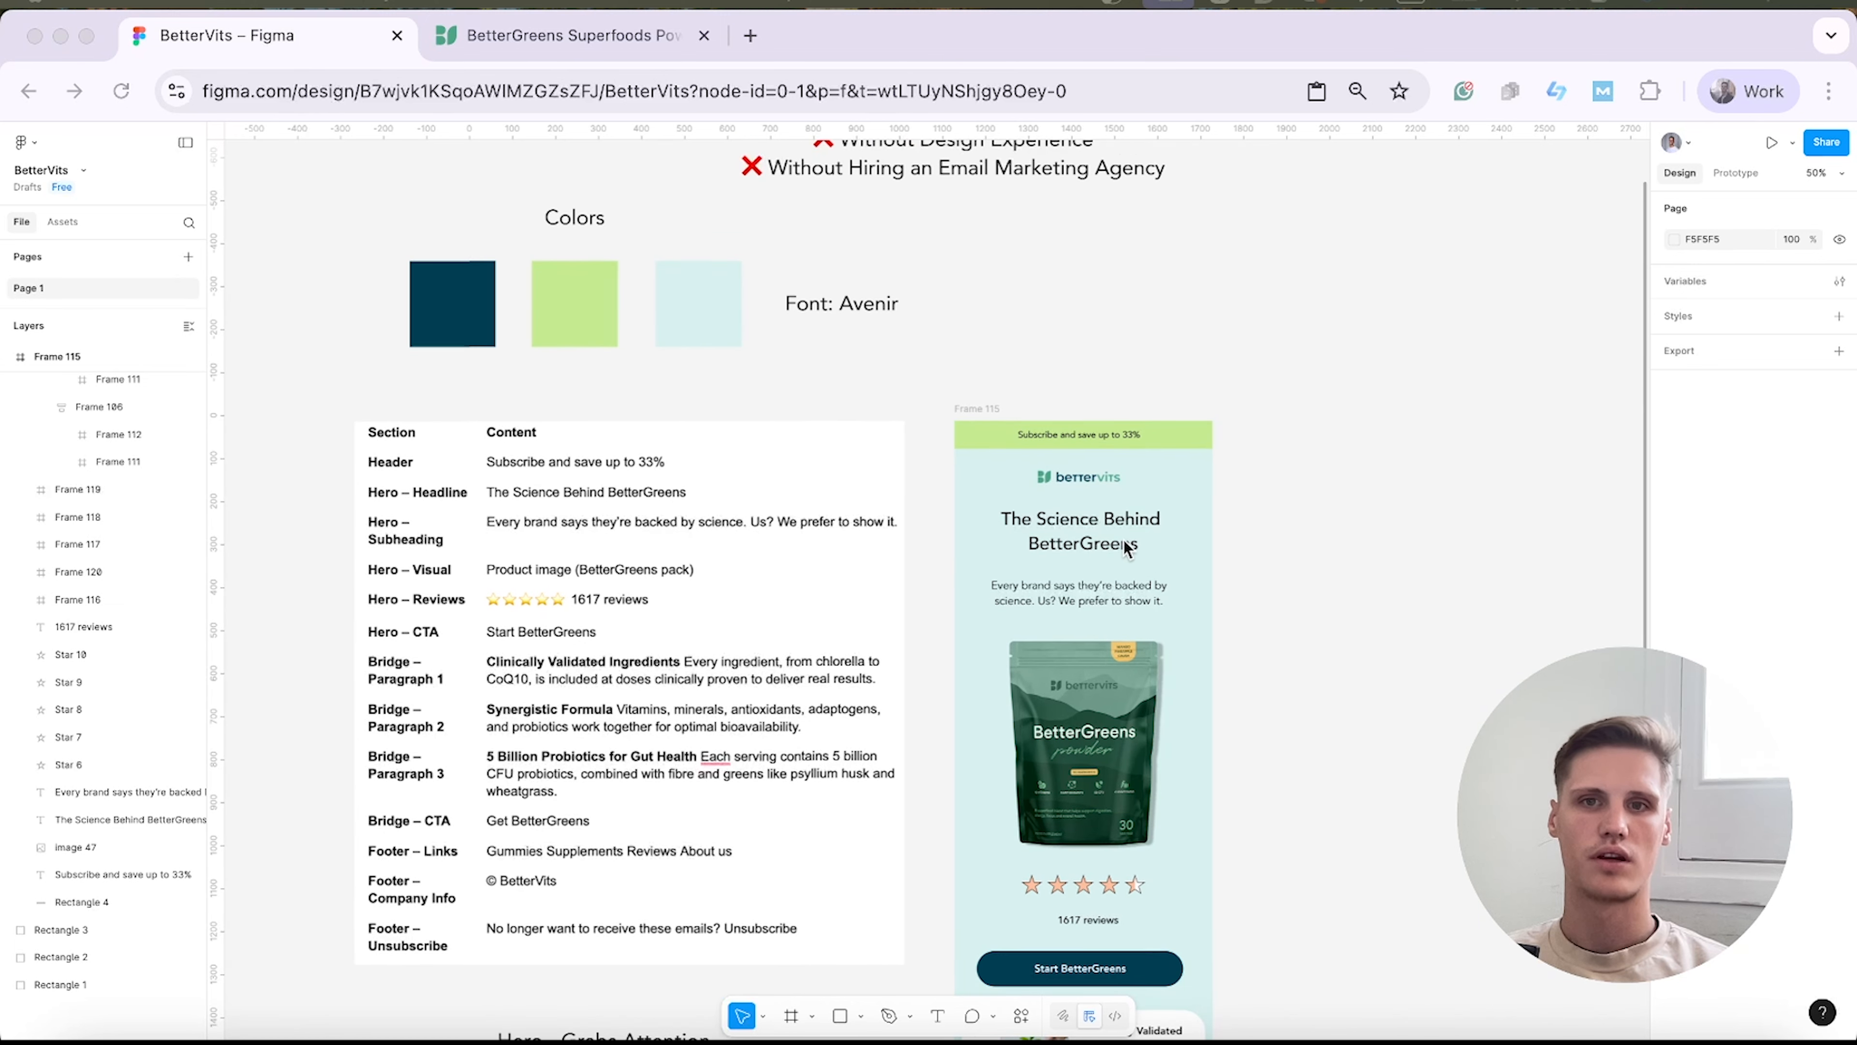
{"action": "scroll", "coordinate": [964, 546], "scroll_direction": "up", "scroll_amount": 1}
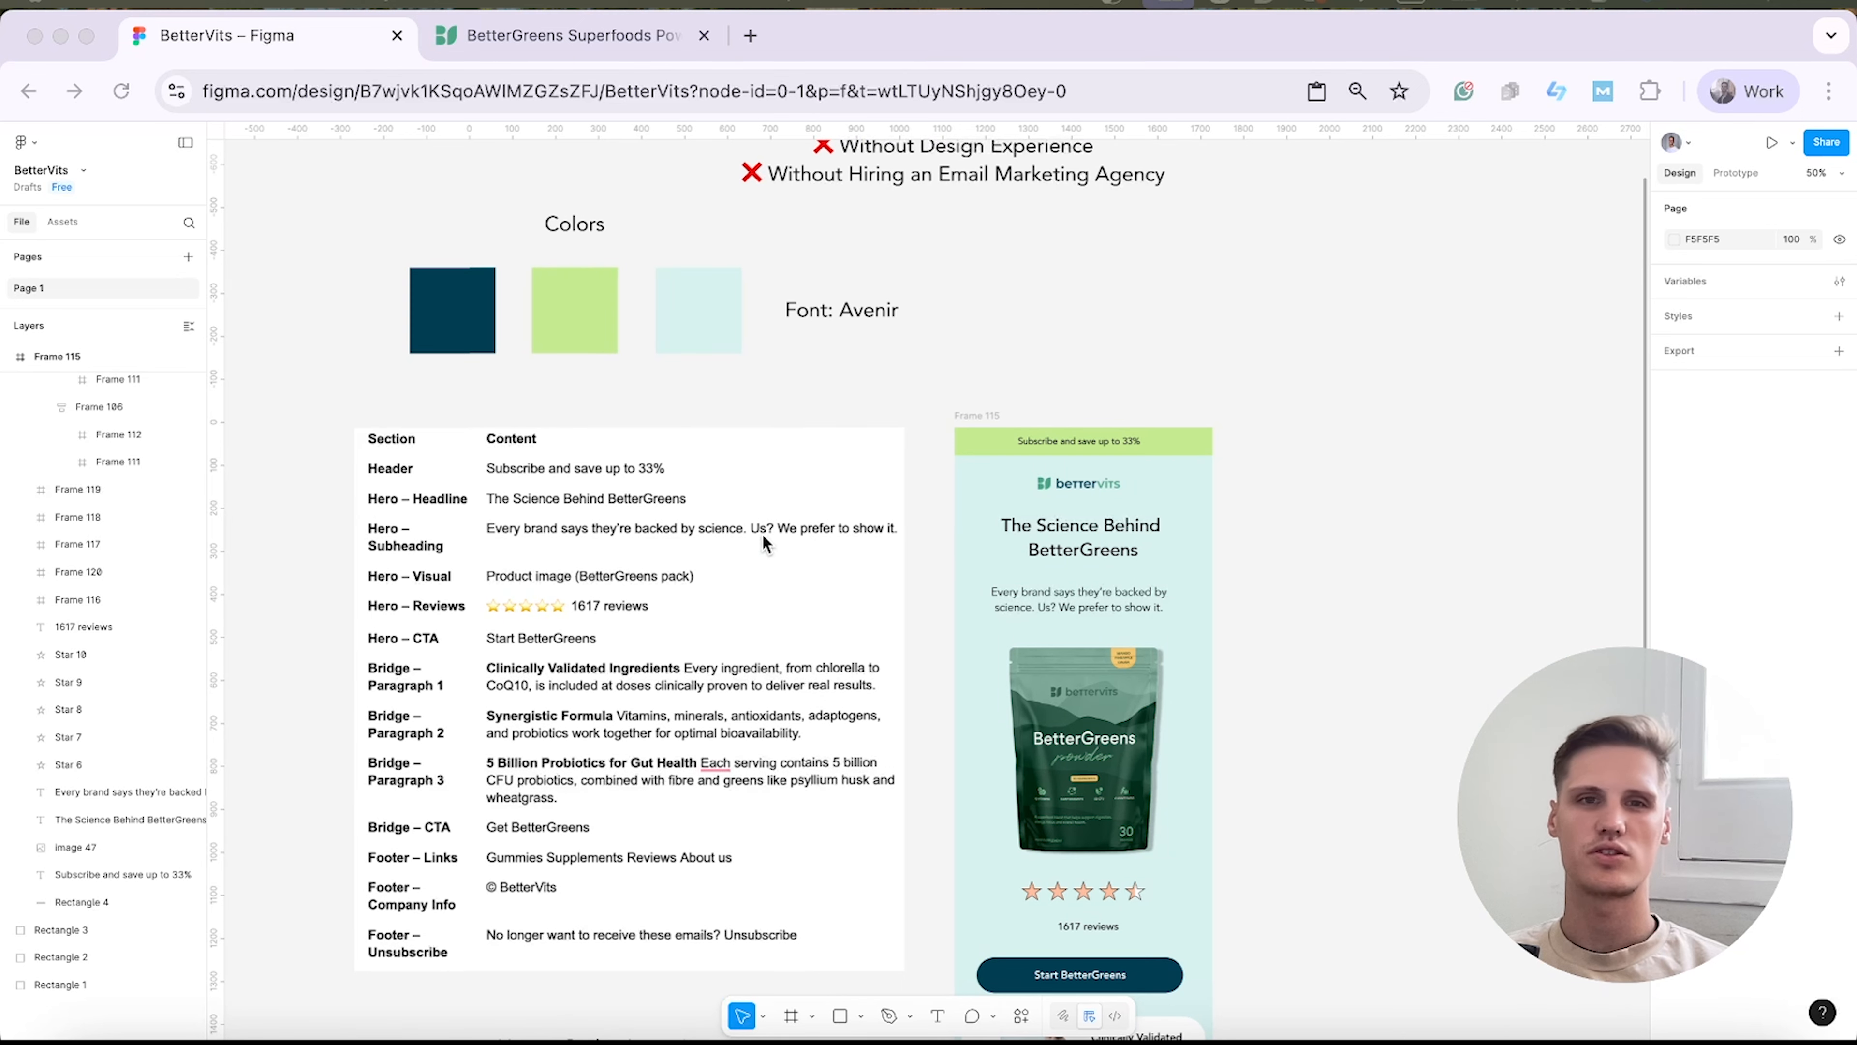
{"action": "scroll", "coordinate": [768, 541], "scroll_direction": "up", "scroll_amount": 1}
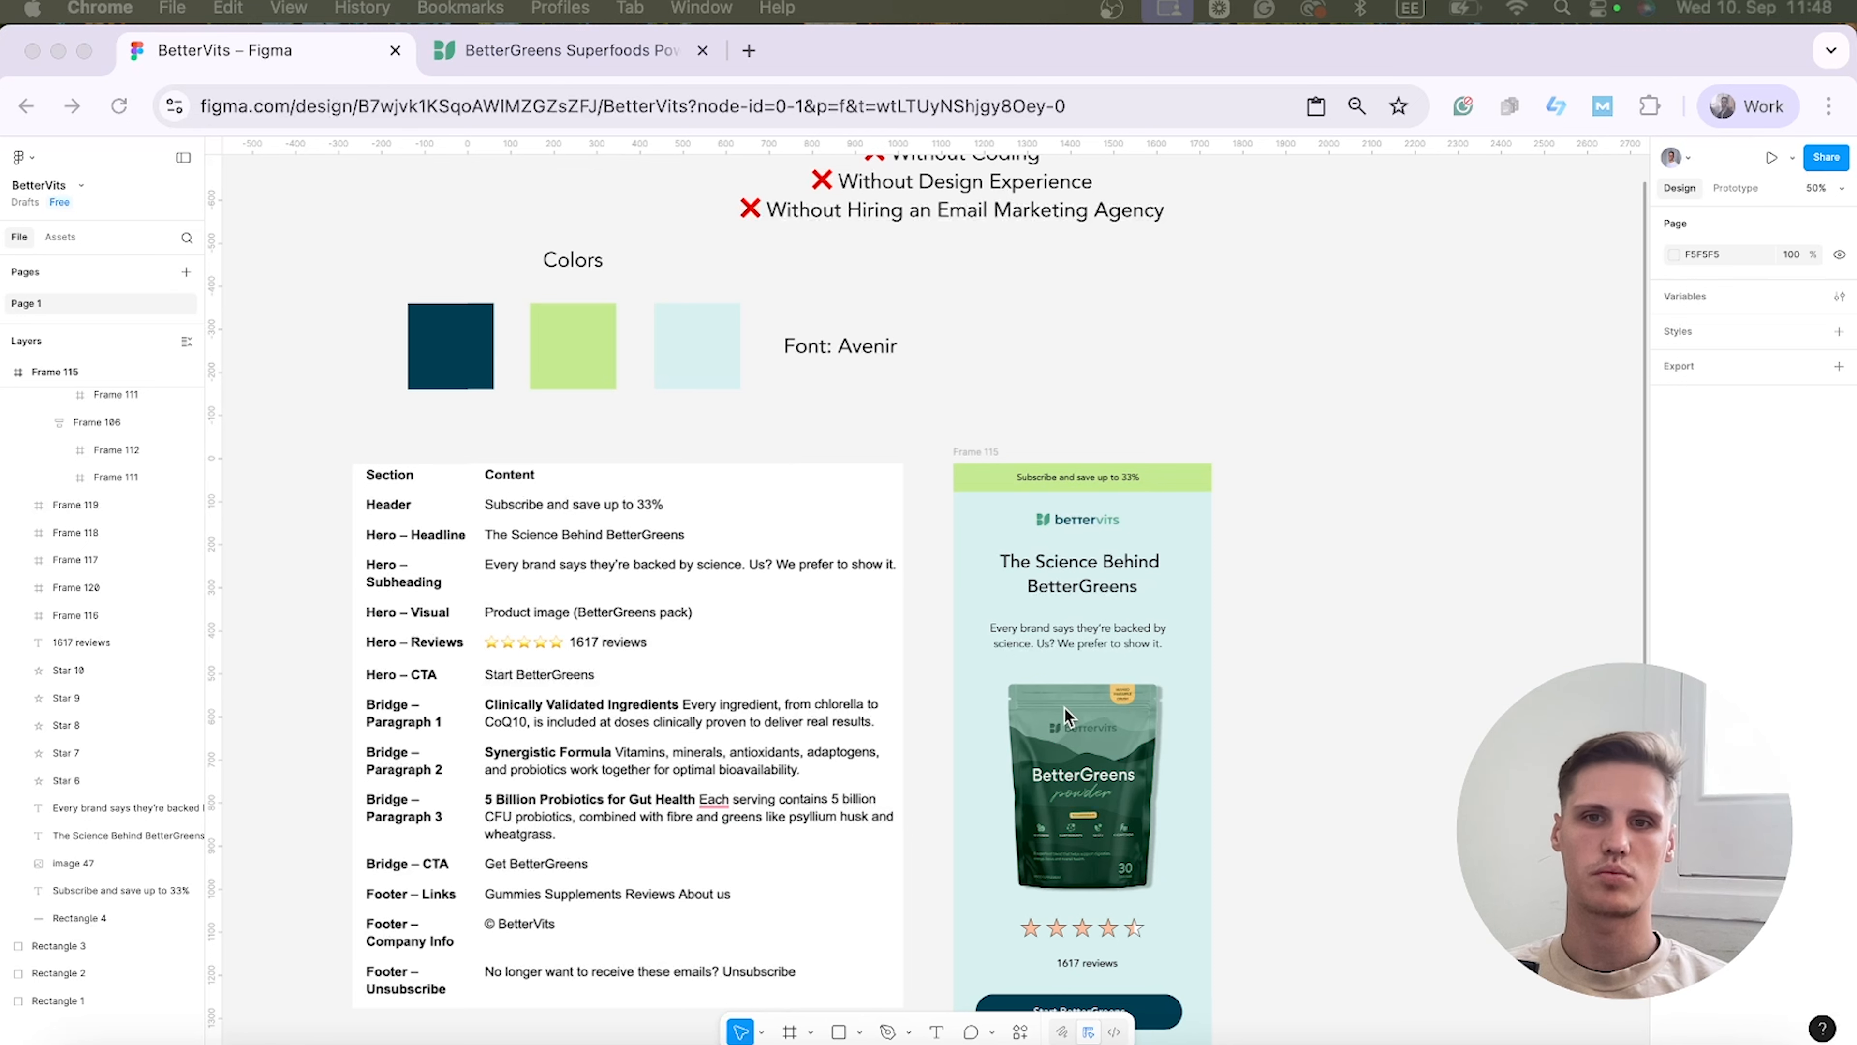
{"action": "scroll", "coordinate": [819, 607], "scroll_direction": "down", "scroll_amount": 3}
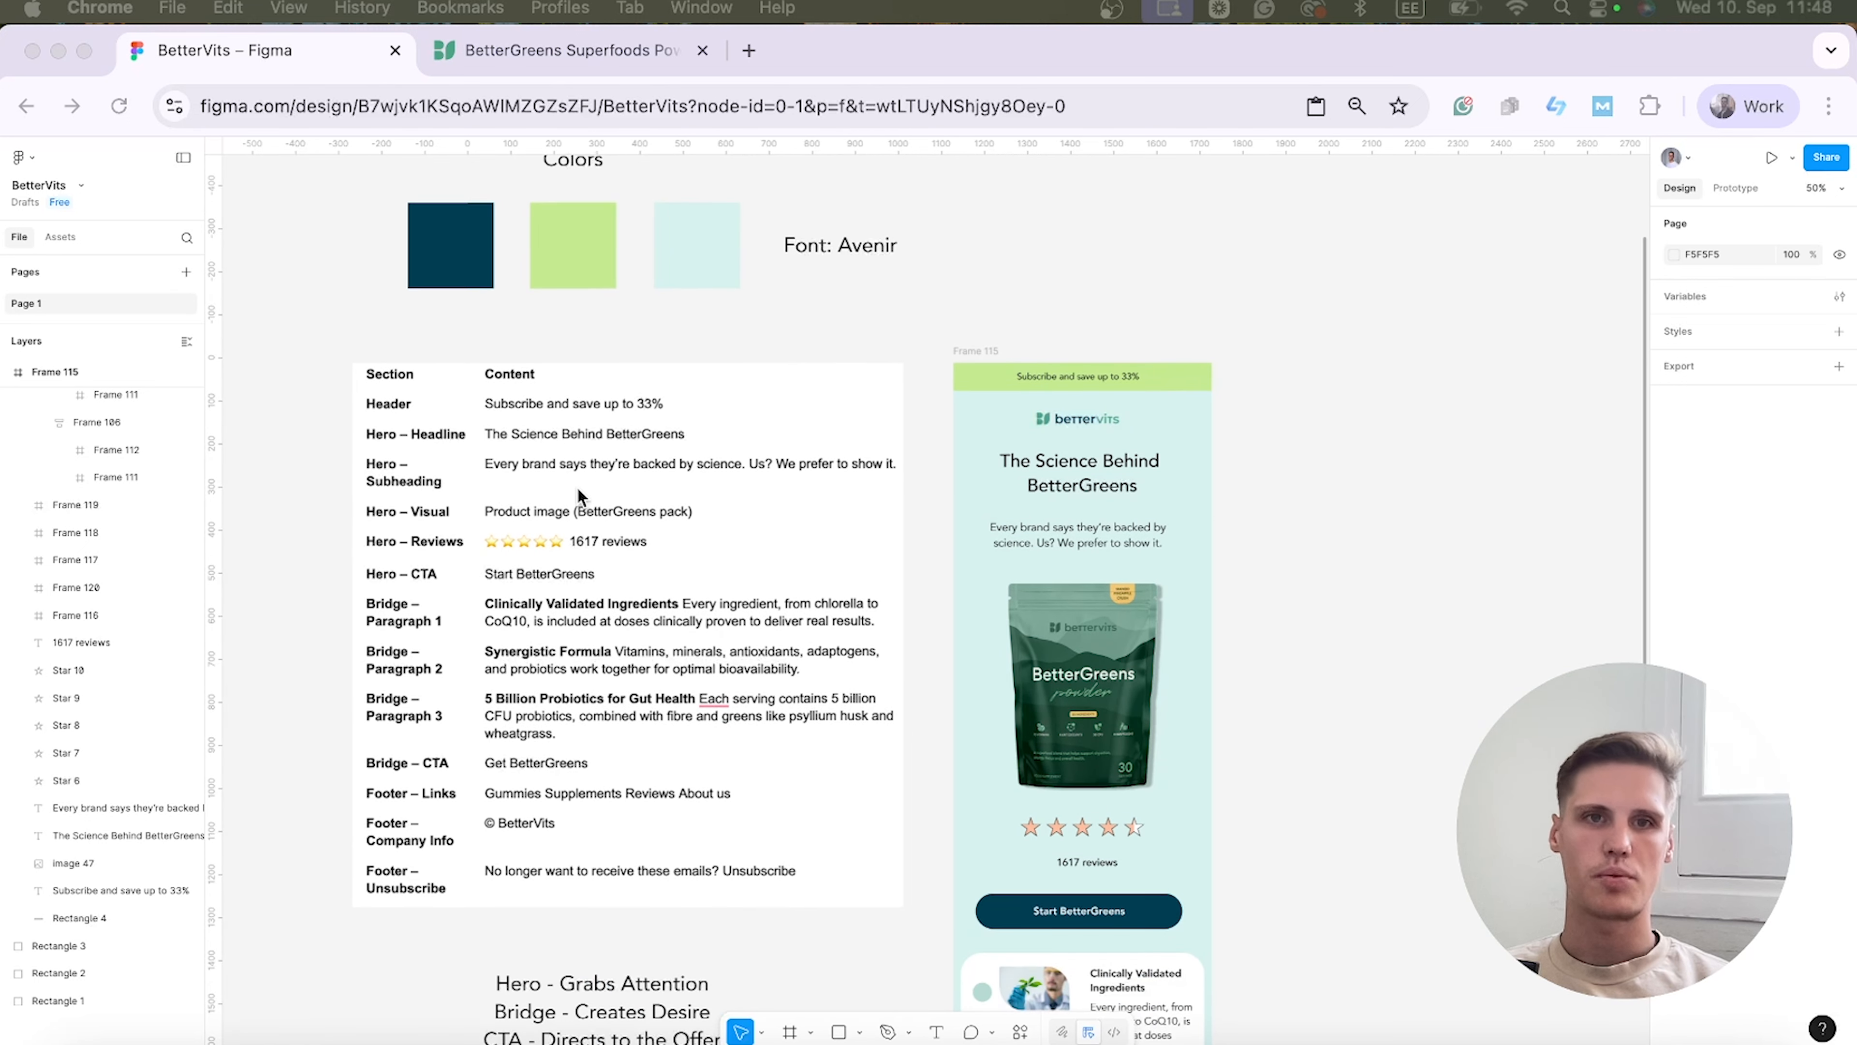
{"action": "scroll", "coordinate": [656, 501], "scroll_direction": "up", "scroll_amount": 1}
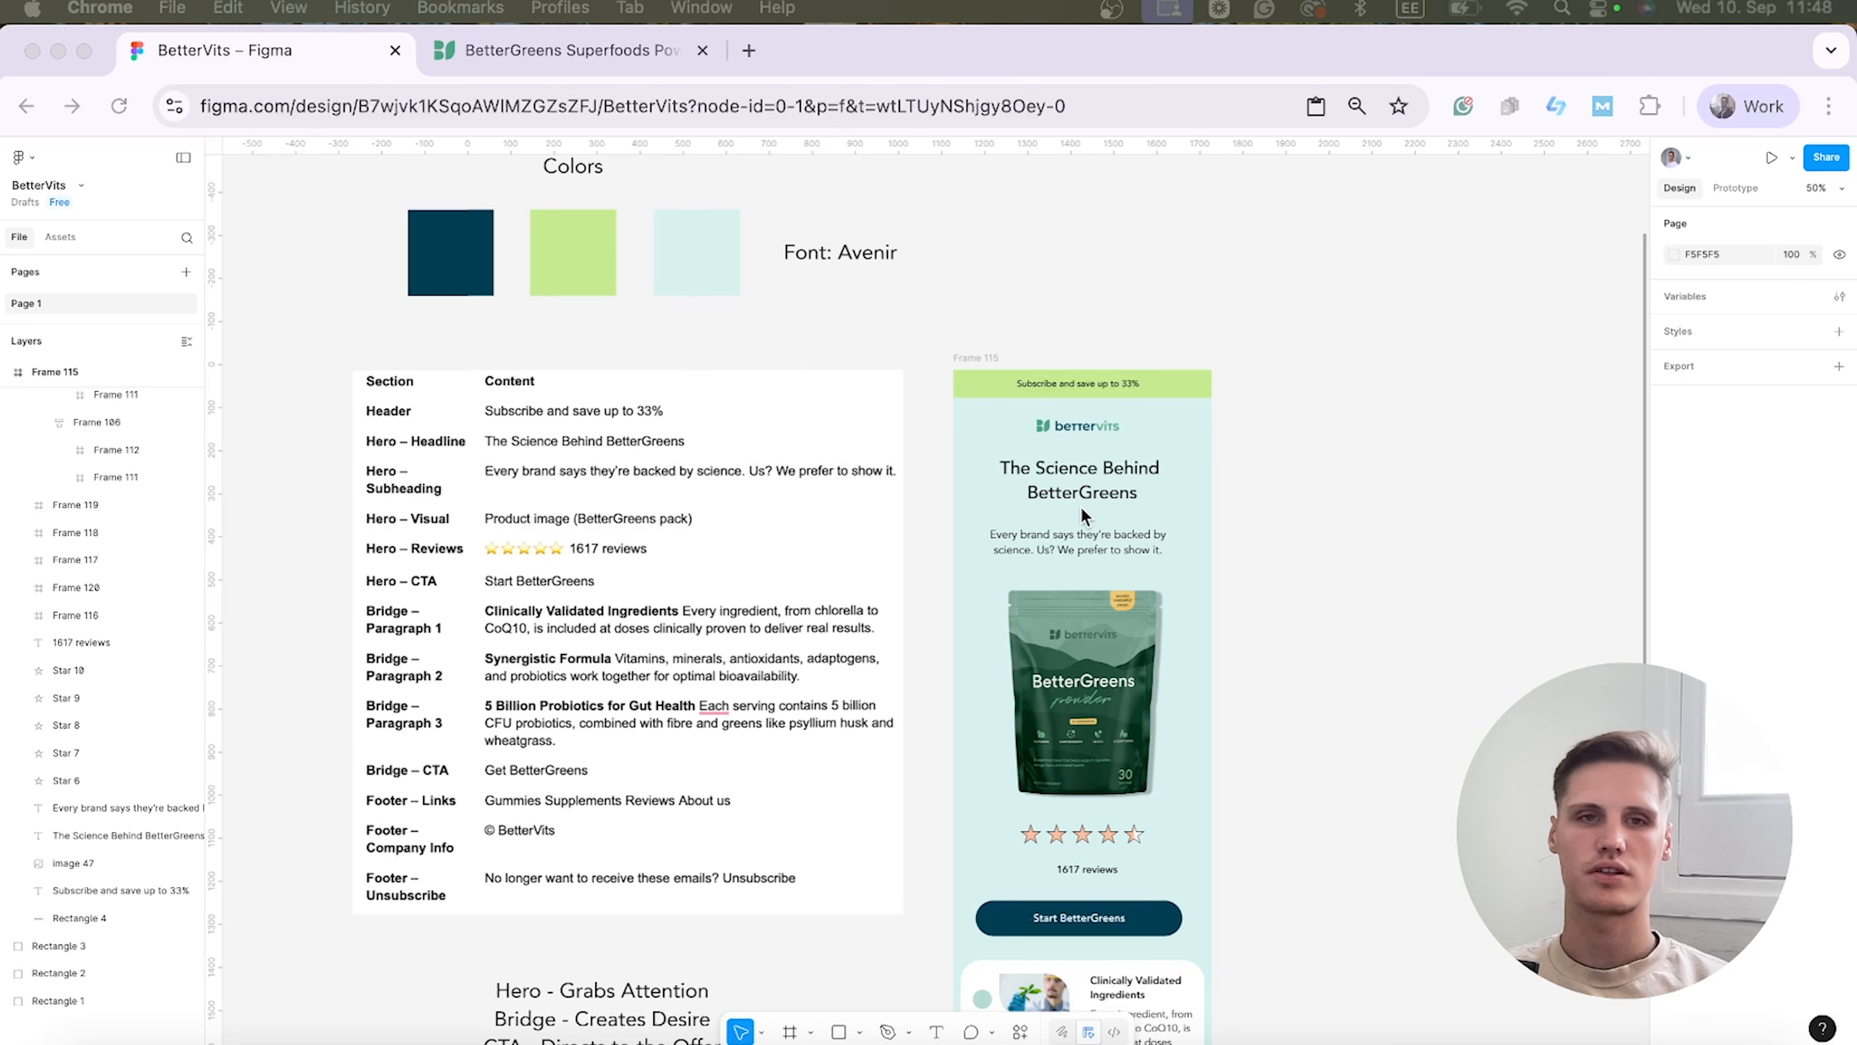
{"action": "scroll", "coordinate": [453, 607], "scroll_direction": "up", "scroll_amount": 1}
{"action": "scroll", "coordinate": [865, 607], "scroll_direction": "up", "scroll_amount": 1}
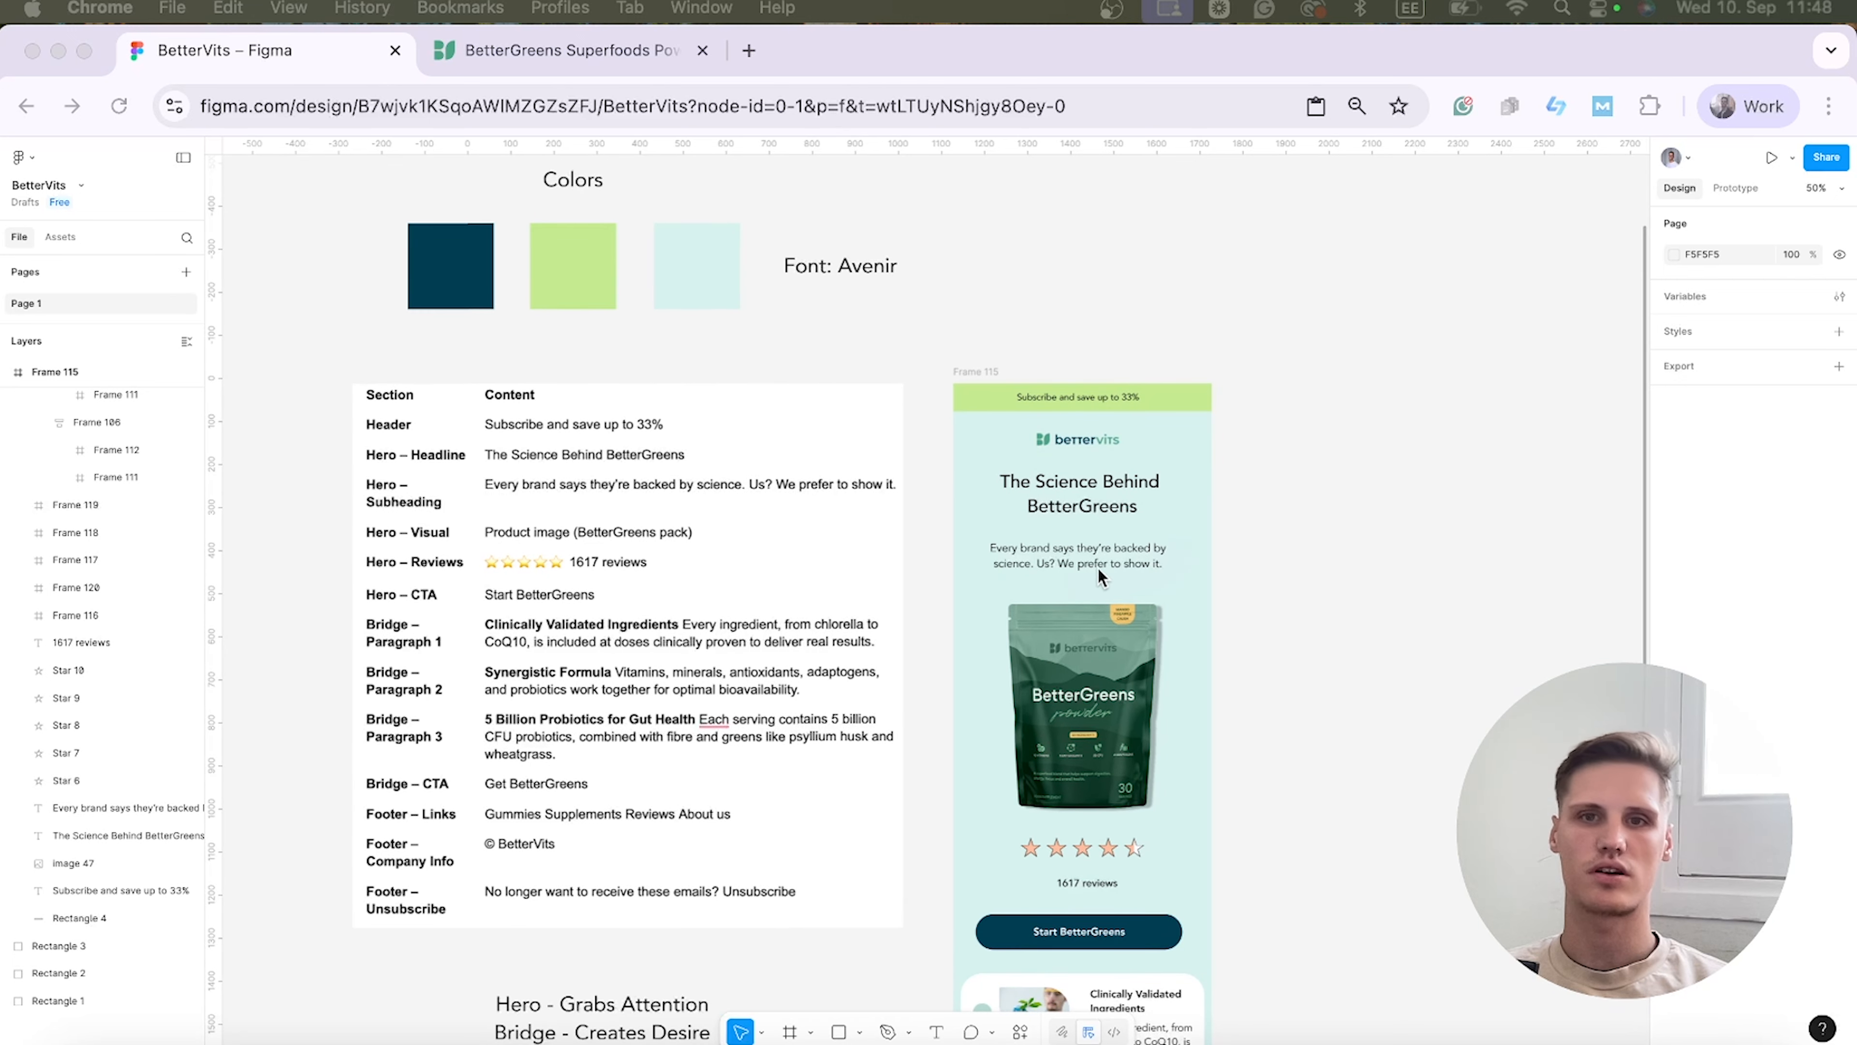
Examine how the hero button, three bridge paragraphs, closing CTA and footer from the copy table are laid out in the email.
{"action": "scroll", "coordinate": [1092, 650], "scroll_direction": "down", "scroll_amount": 3}
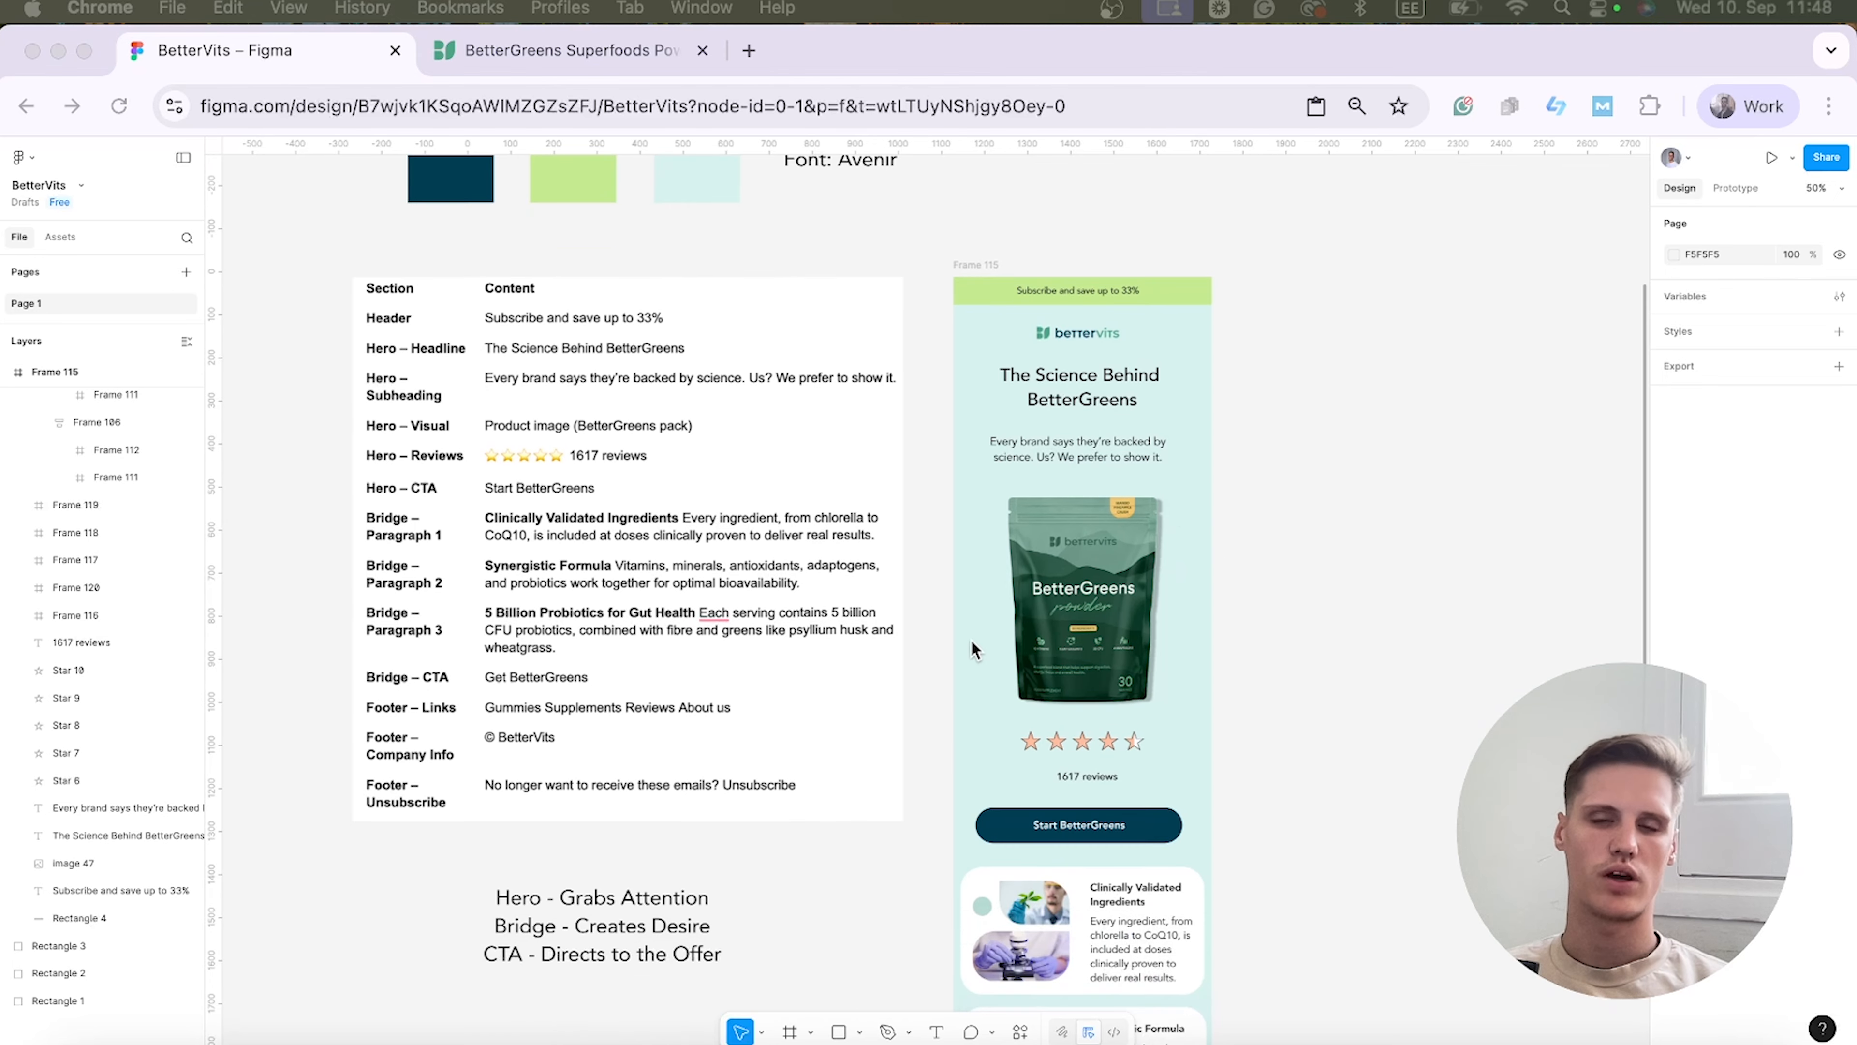
{"action": "scroll", "coordinate": [808, 653], "scroll_direction": "down", "scroll_amount": 6}
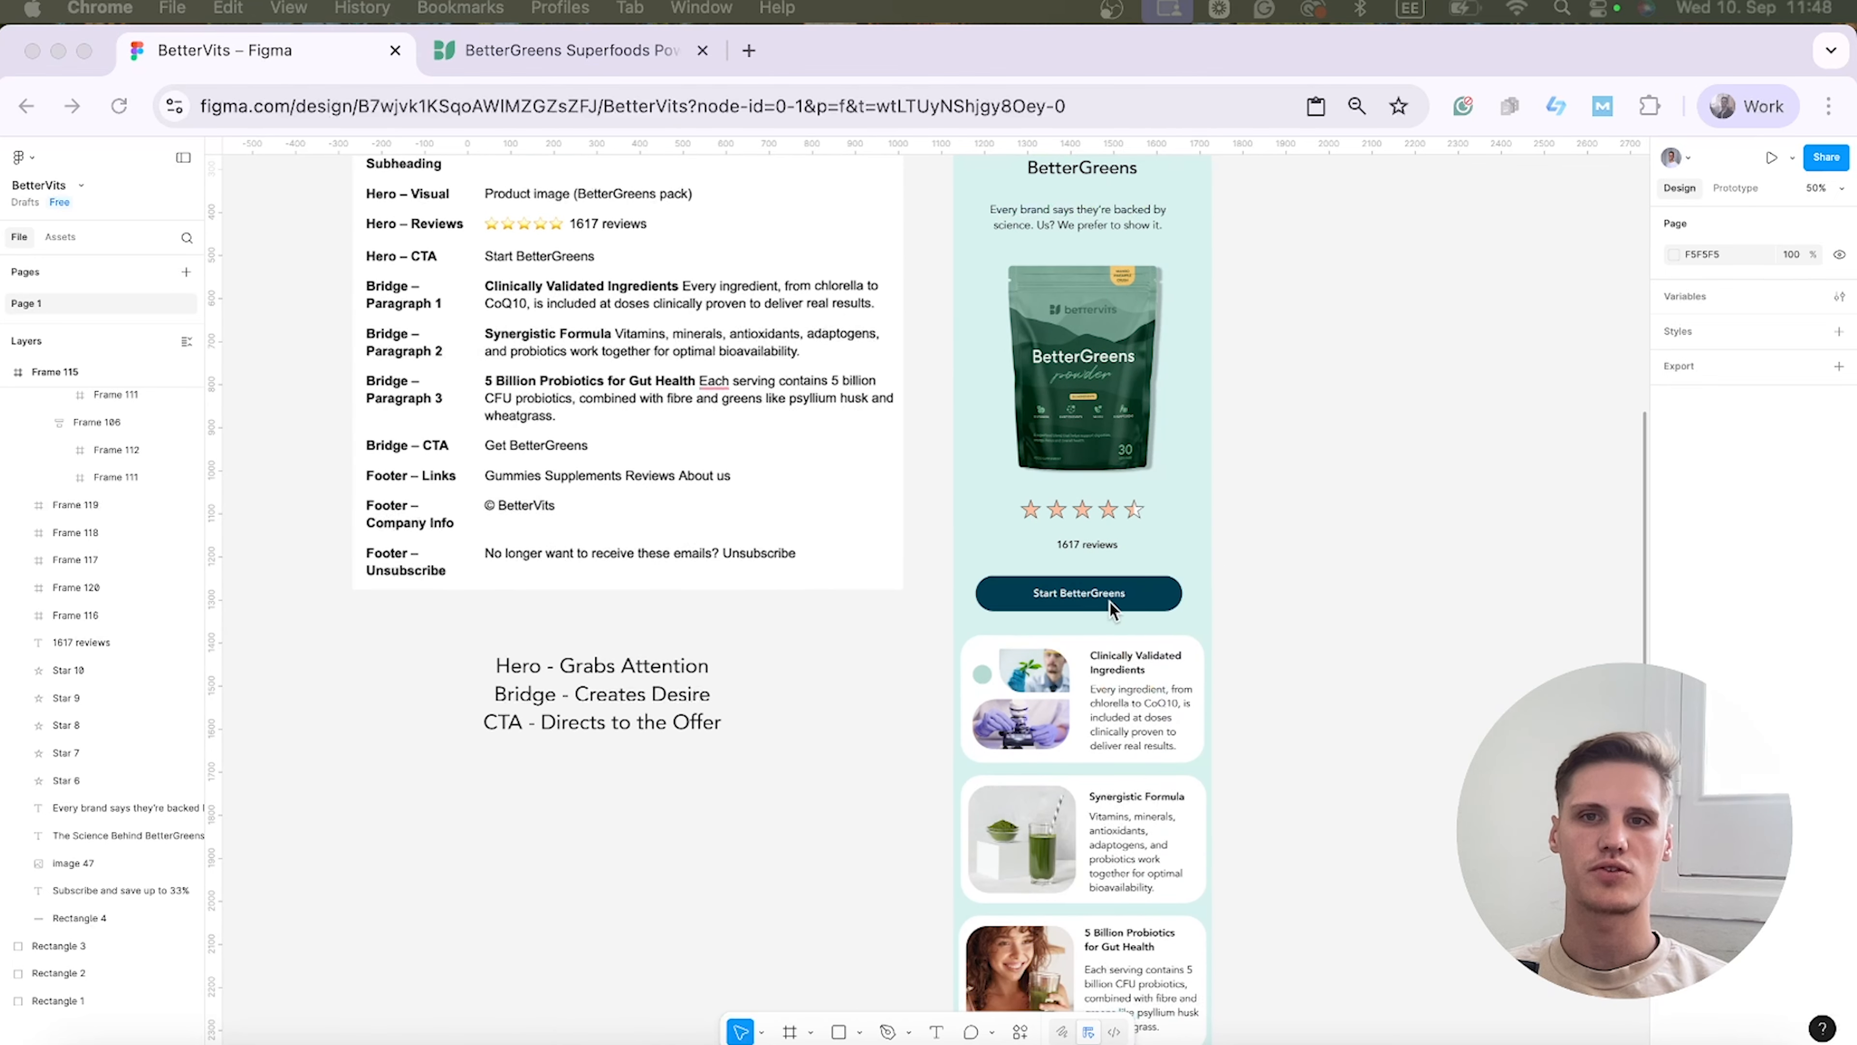
{"action": "scroll", "coordinate": [1206, 575], "scroll_direction": "up", "scroll_amount": 3}
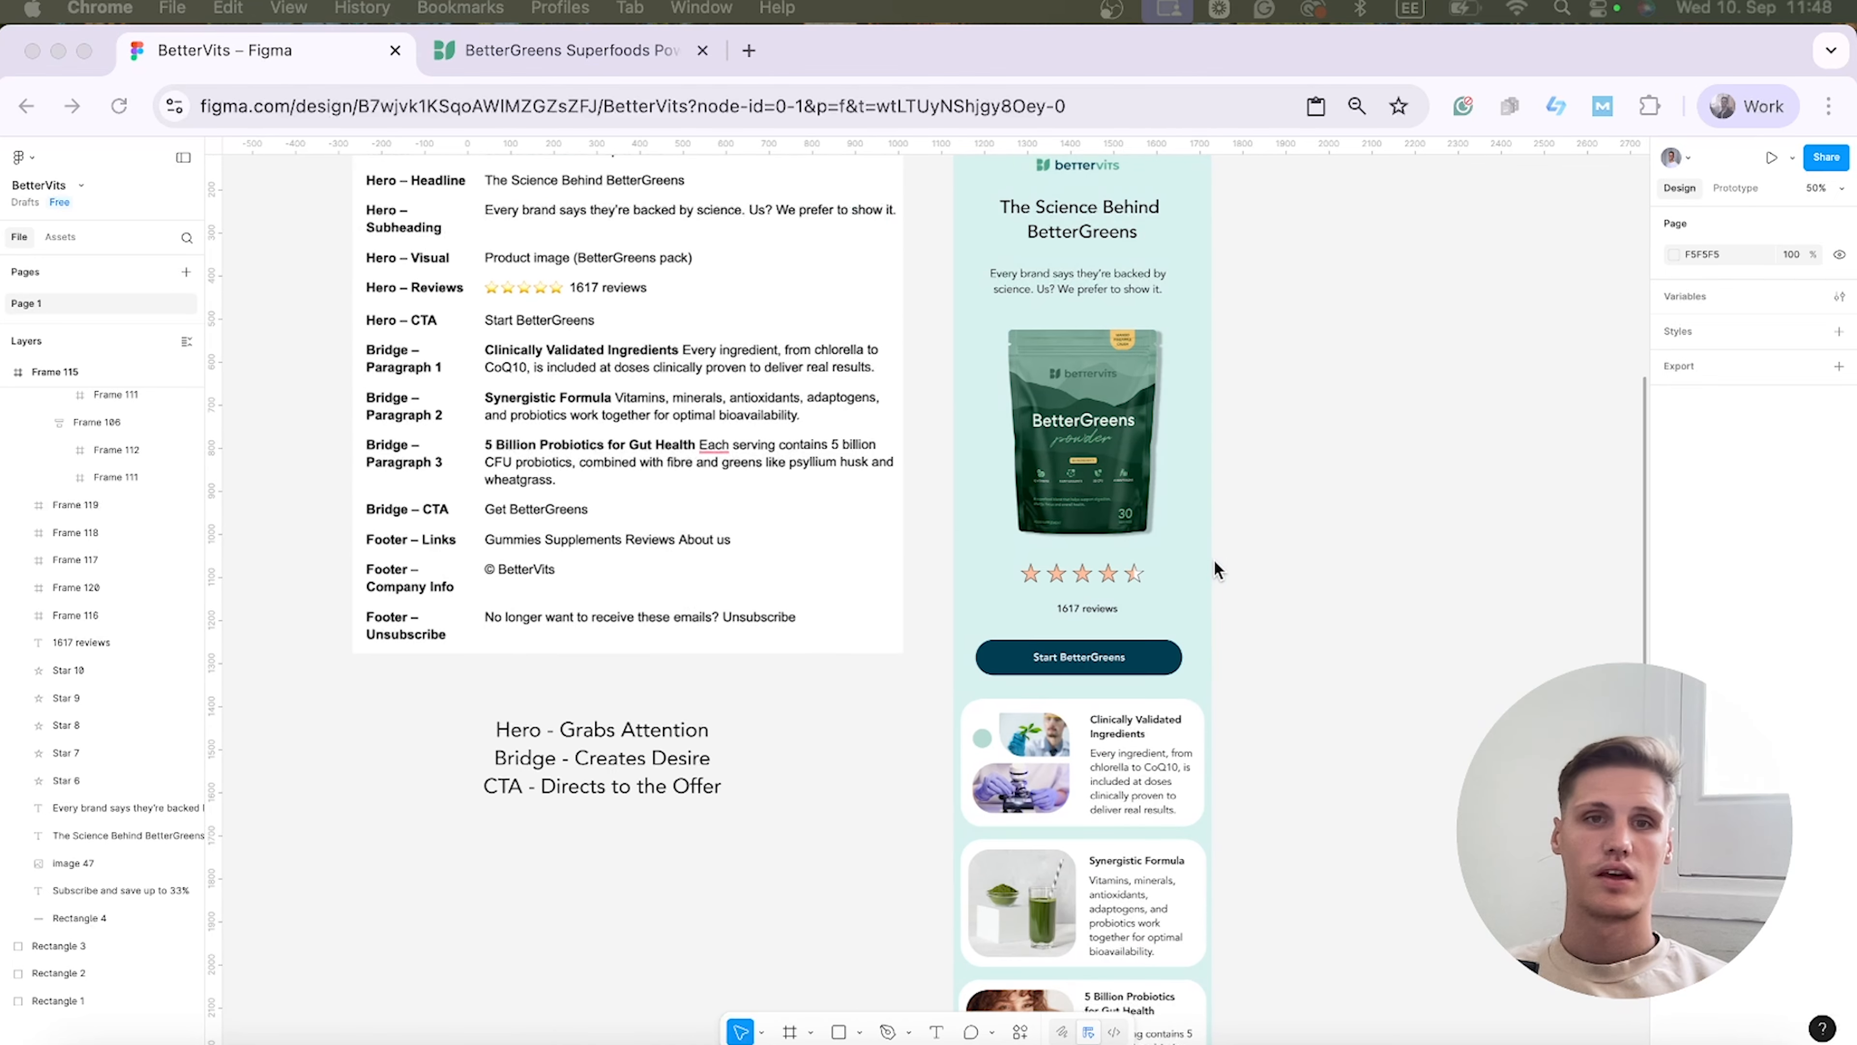
{"action": "scroll", "coordinate": [500, 554], "scroll_direction": "down", "scroll_amount": 4}
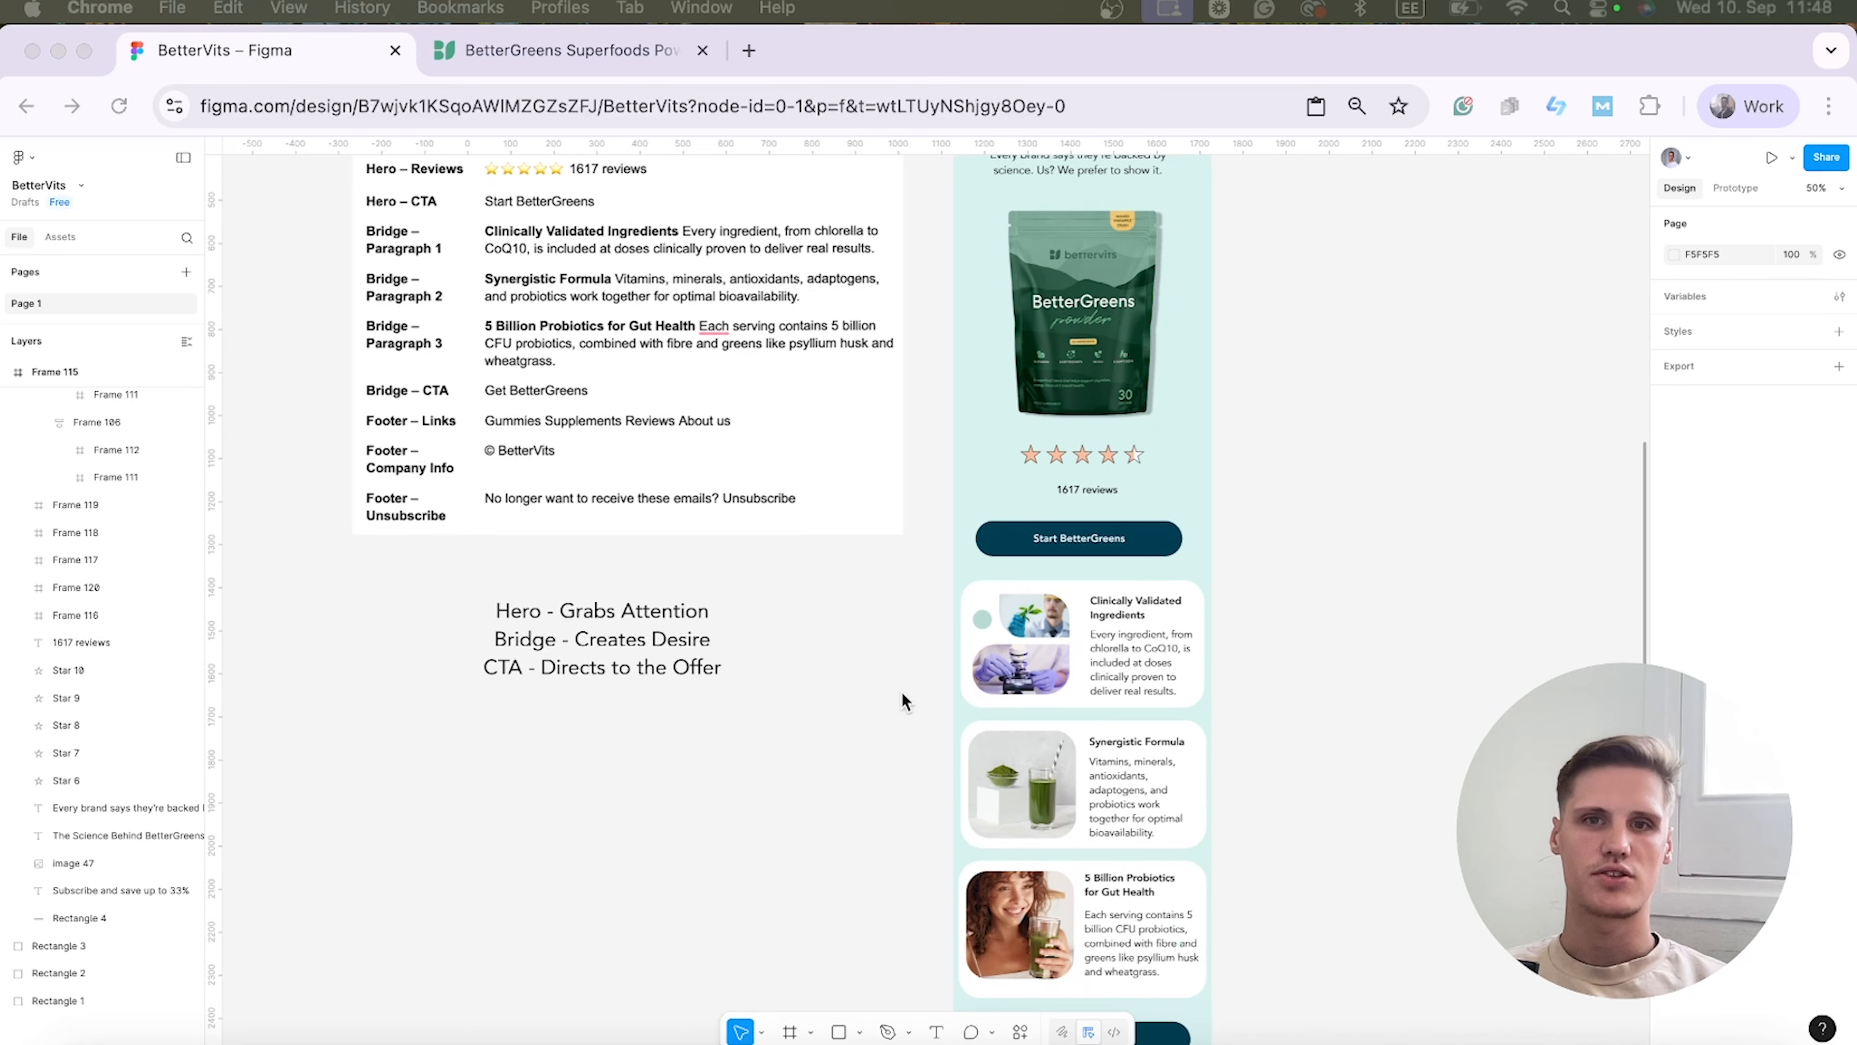
{"action": "scroll", "coordinate": [498, 453], "scroll_direction": "up", "scroll_amount": 2}
{"action": "scroll", "coordinate": [556, 436], "scroll_direction": "up", "scroll_amount": 4}
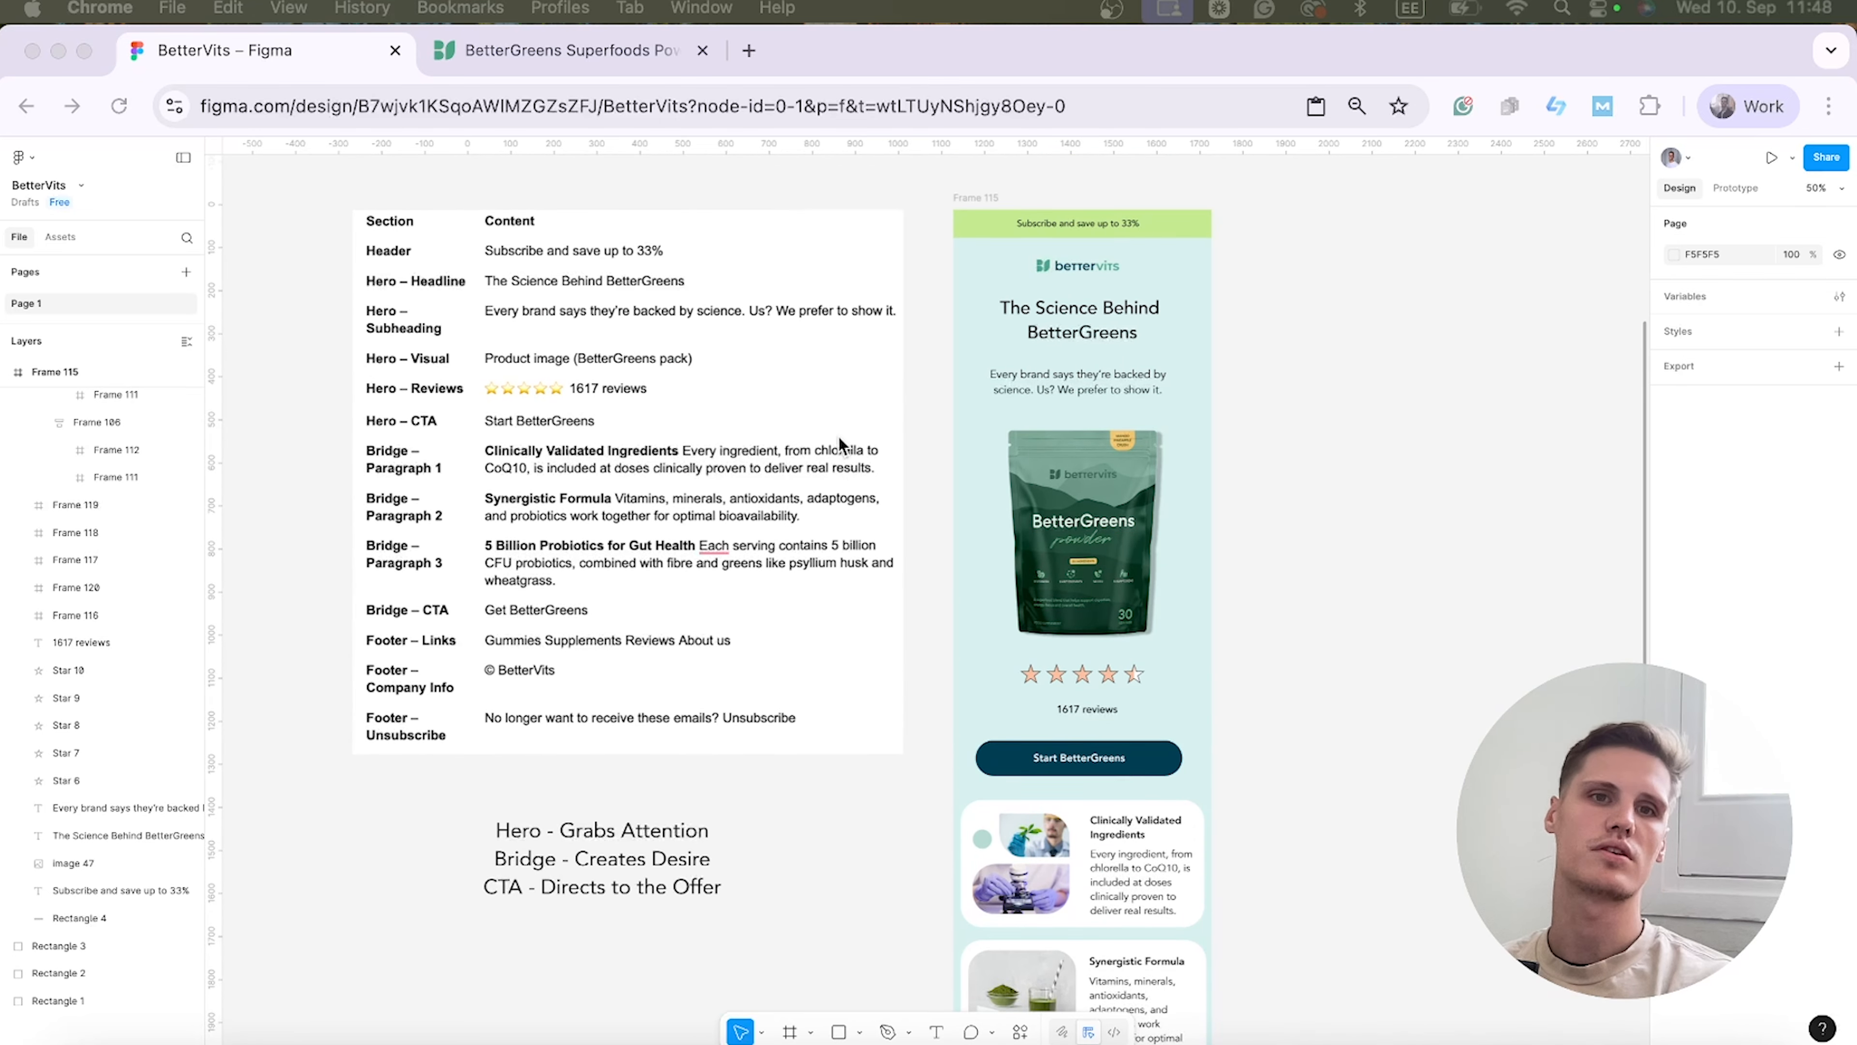
{"action": "scroll", "coordinate": [648, 514], "scroll_direction": "down", "scroll_amount": 1}
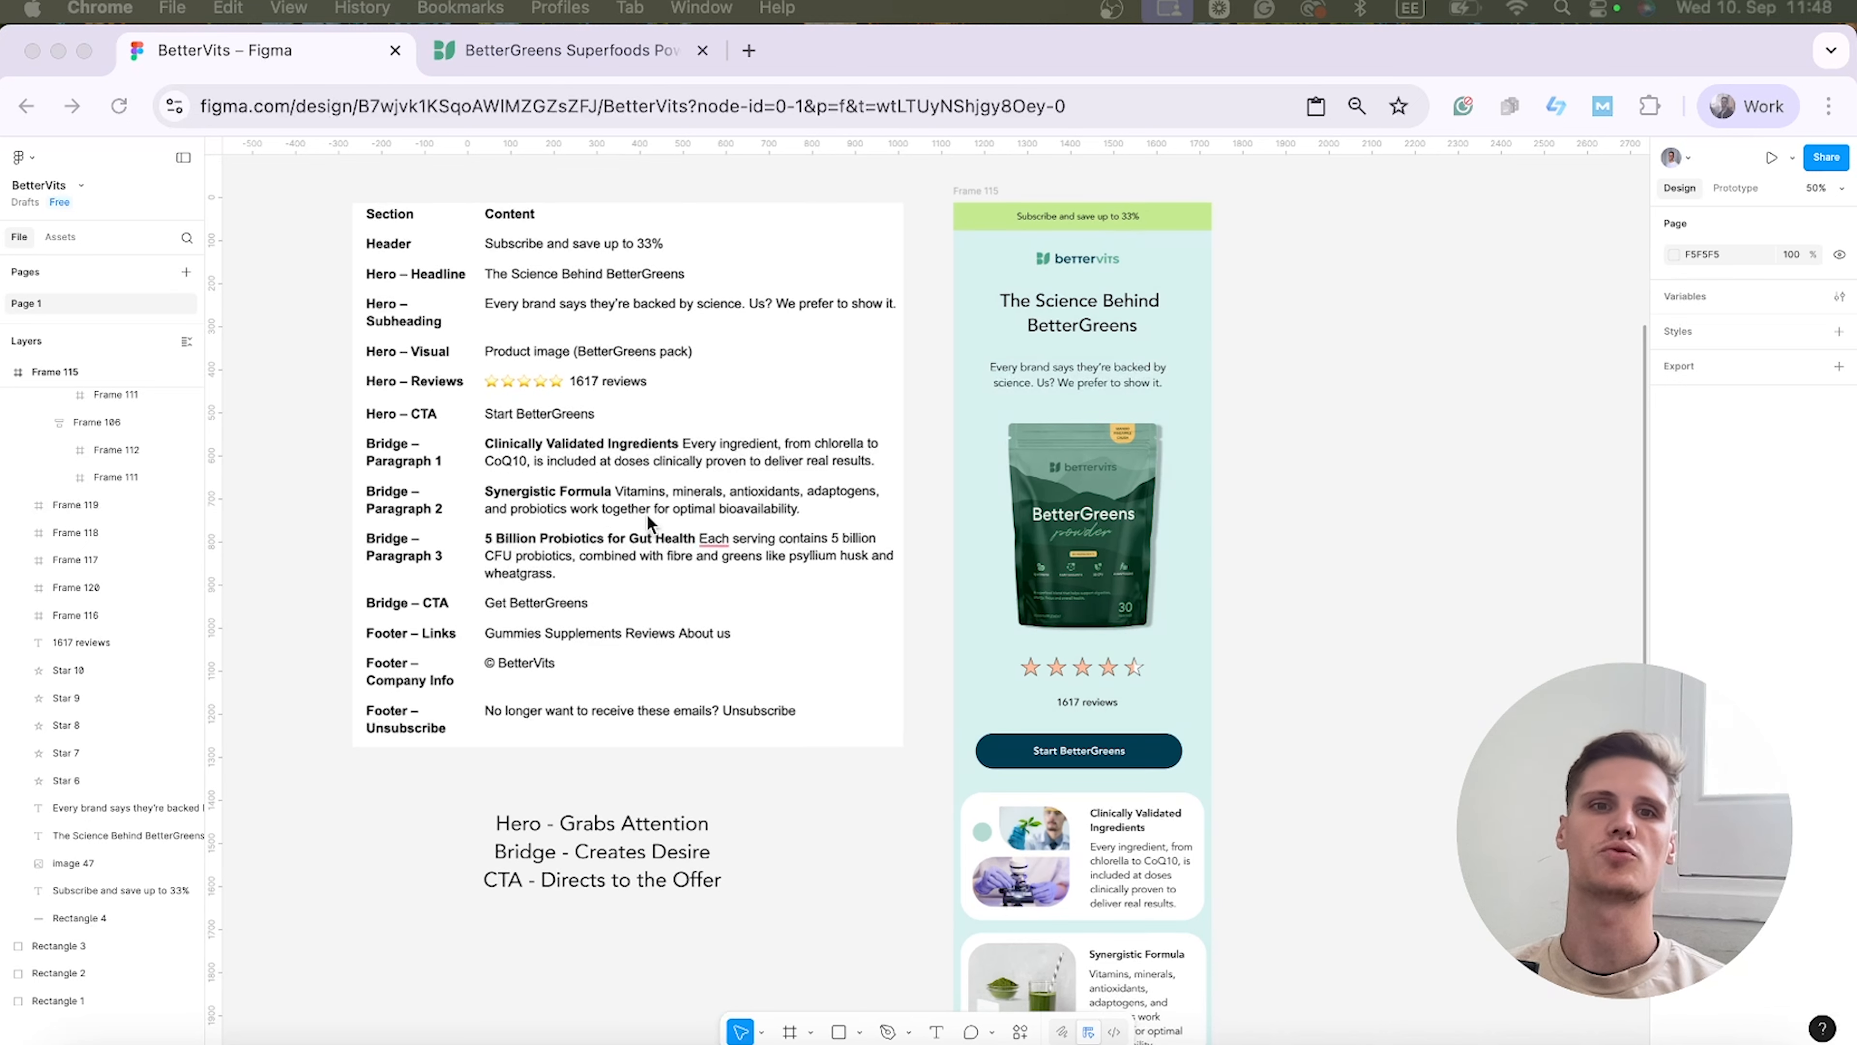
{"action": "scroll", "coordinate": [585, 512], "scroll_direction": "down", "scroll_amount": 1}
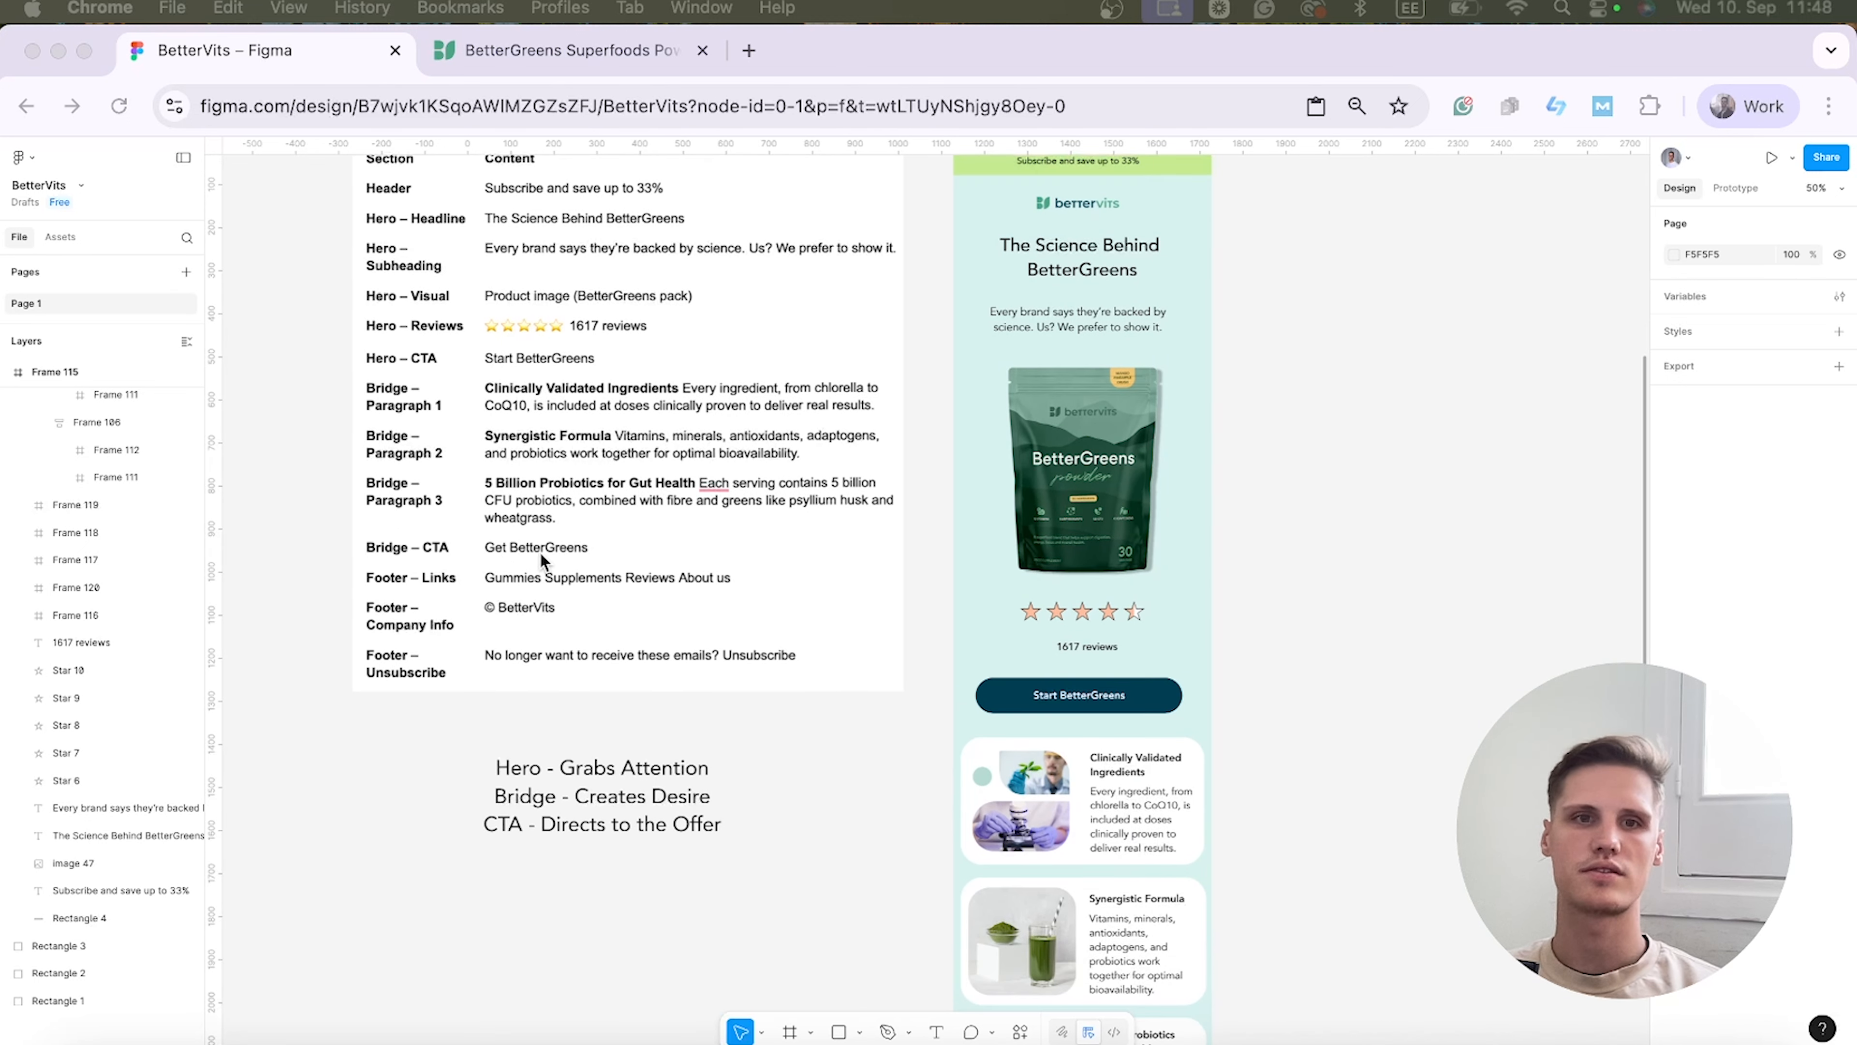
{"action": "scroll", "coordinate": [599, 519], "scroll_direction": "down", "scroll_amount": 1}
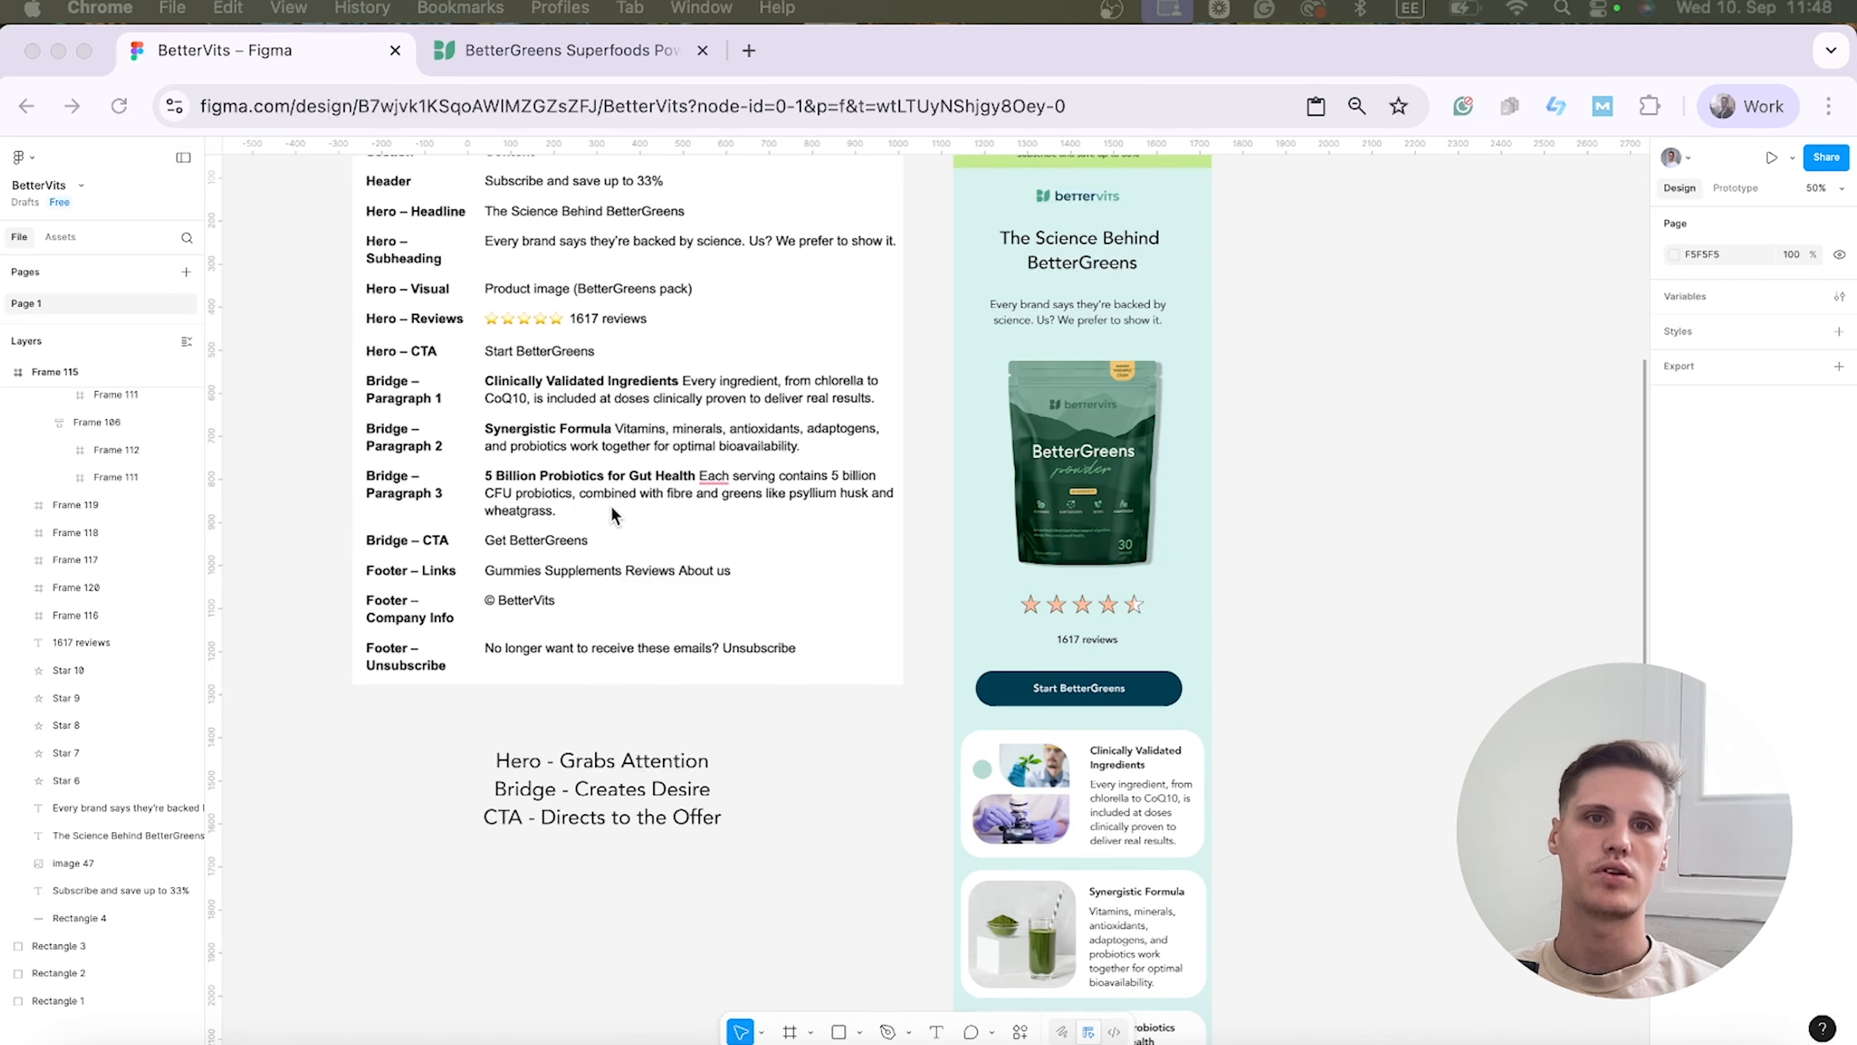
{"action": "scroll", "coordinate": [702, 542], "scroll_direction": "down", "scroll_amount": 3}
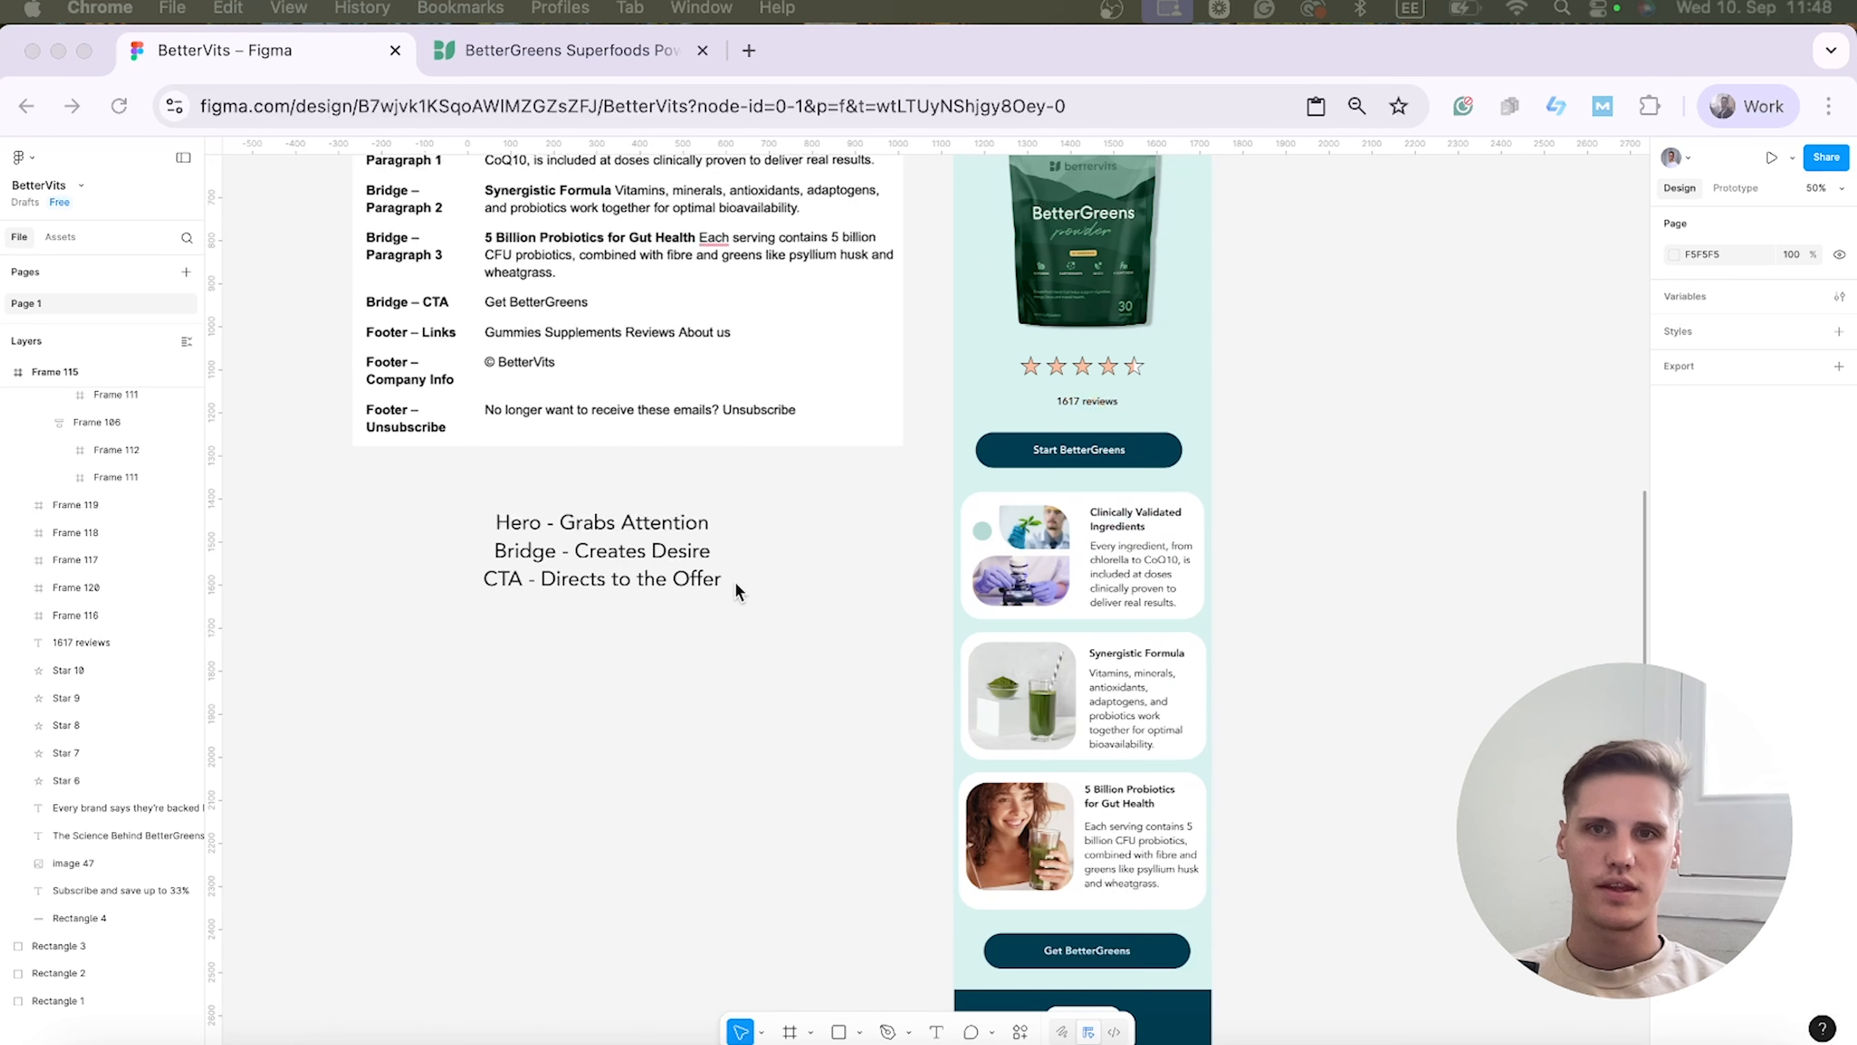
{"action": "scroll", "coordinate": [1165, 794], "scroll_direction": "down", "scroll_amount": 1}
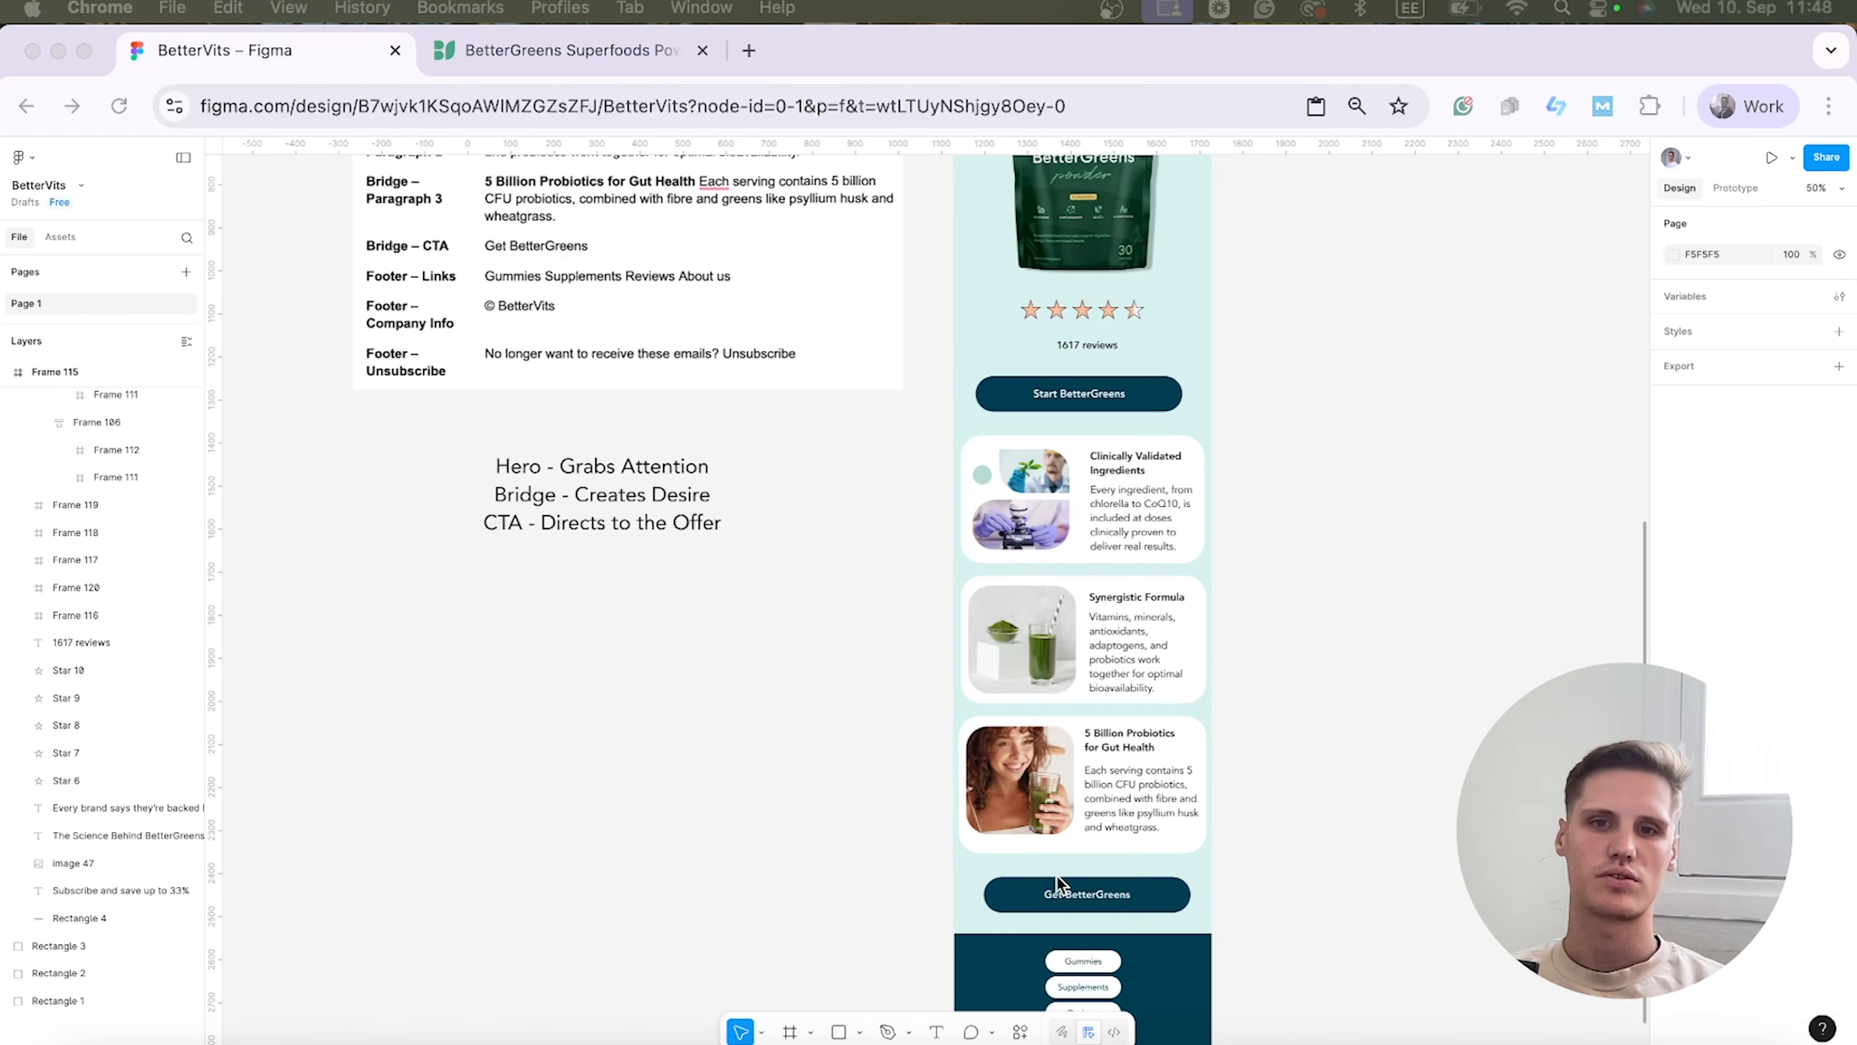
{"action": "scroll", "coordinate": [1056, 876], "scroll_direction": "down", "scroll_amount": 3}
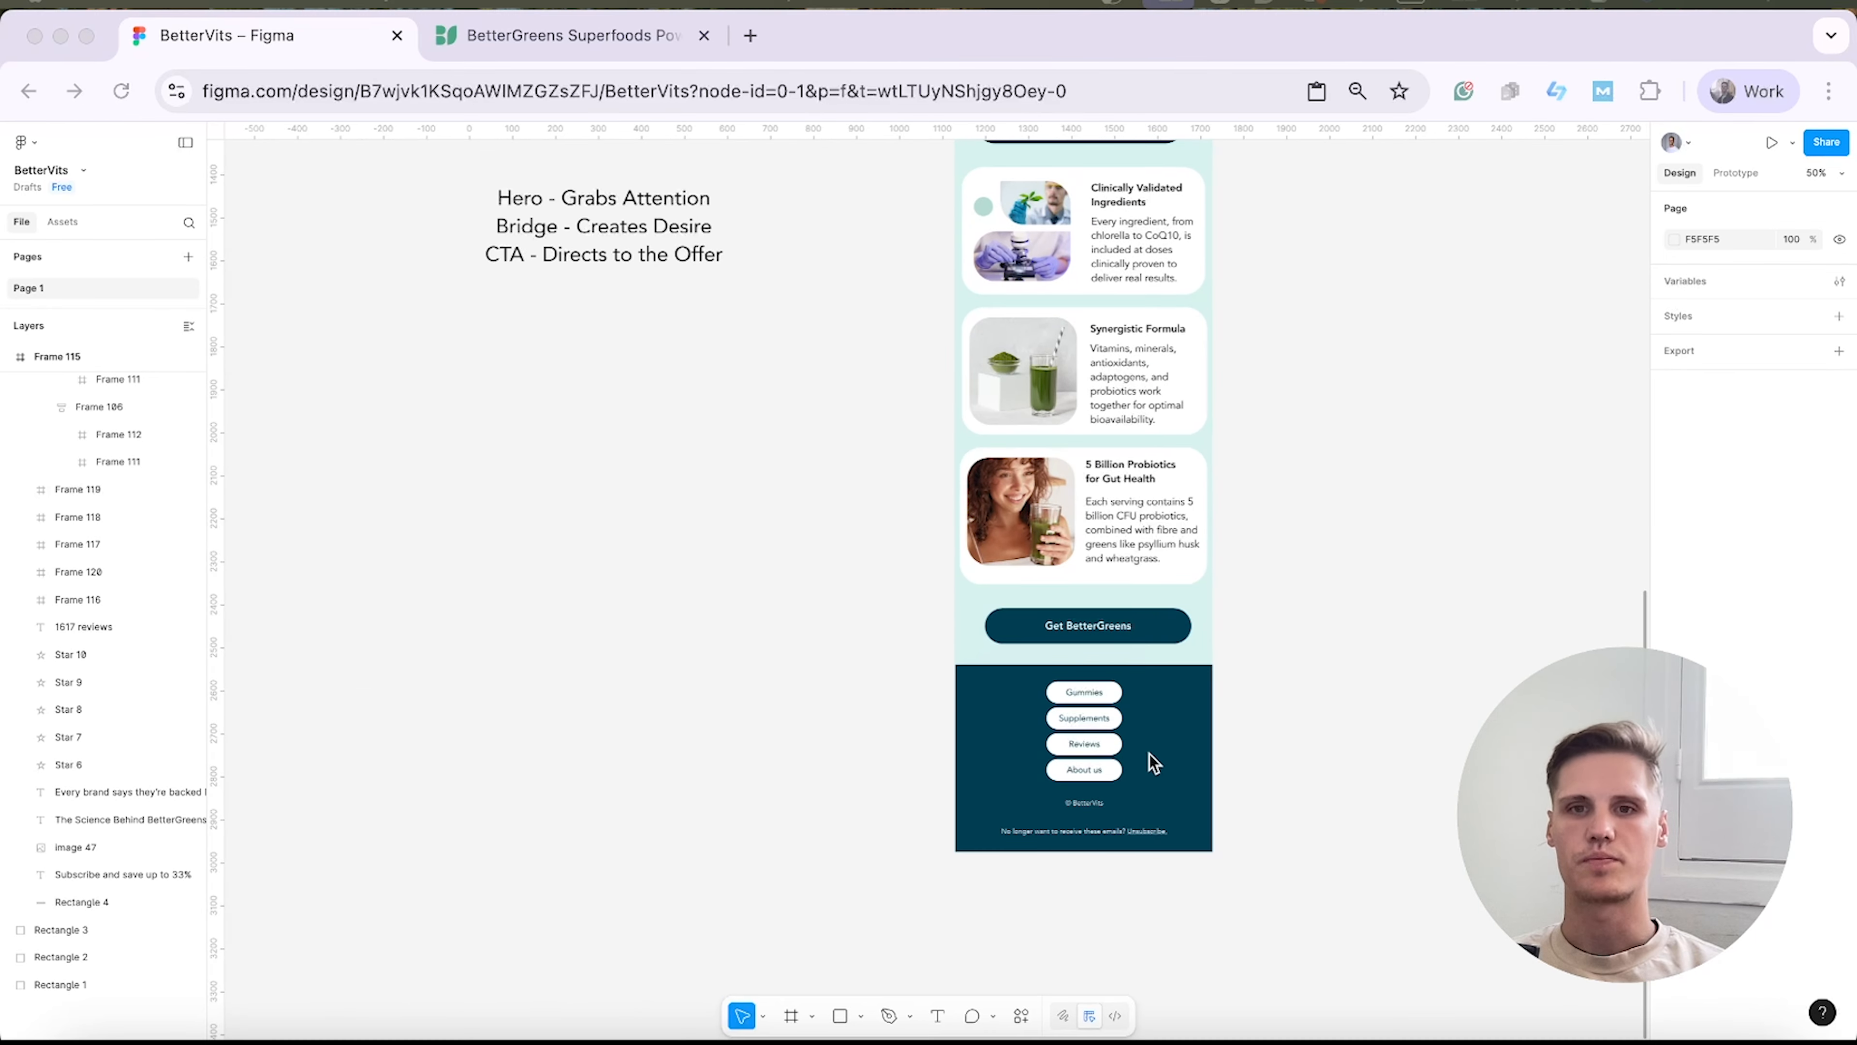
{"action": "scroll", "coordinate": [1060, 739], "scroll_direction": "up", "scroll_amount": 9}
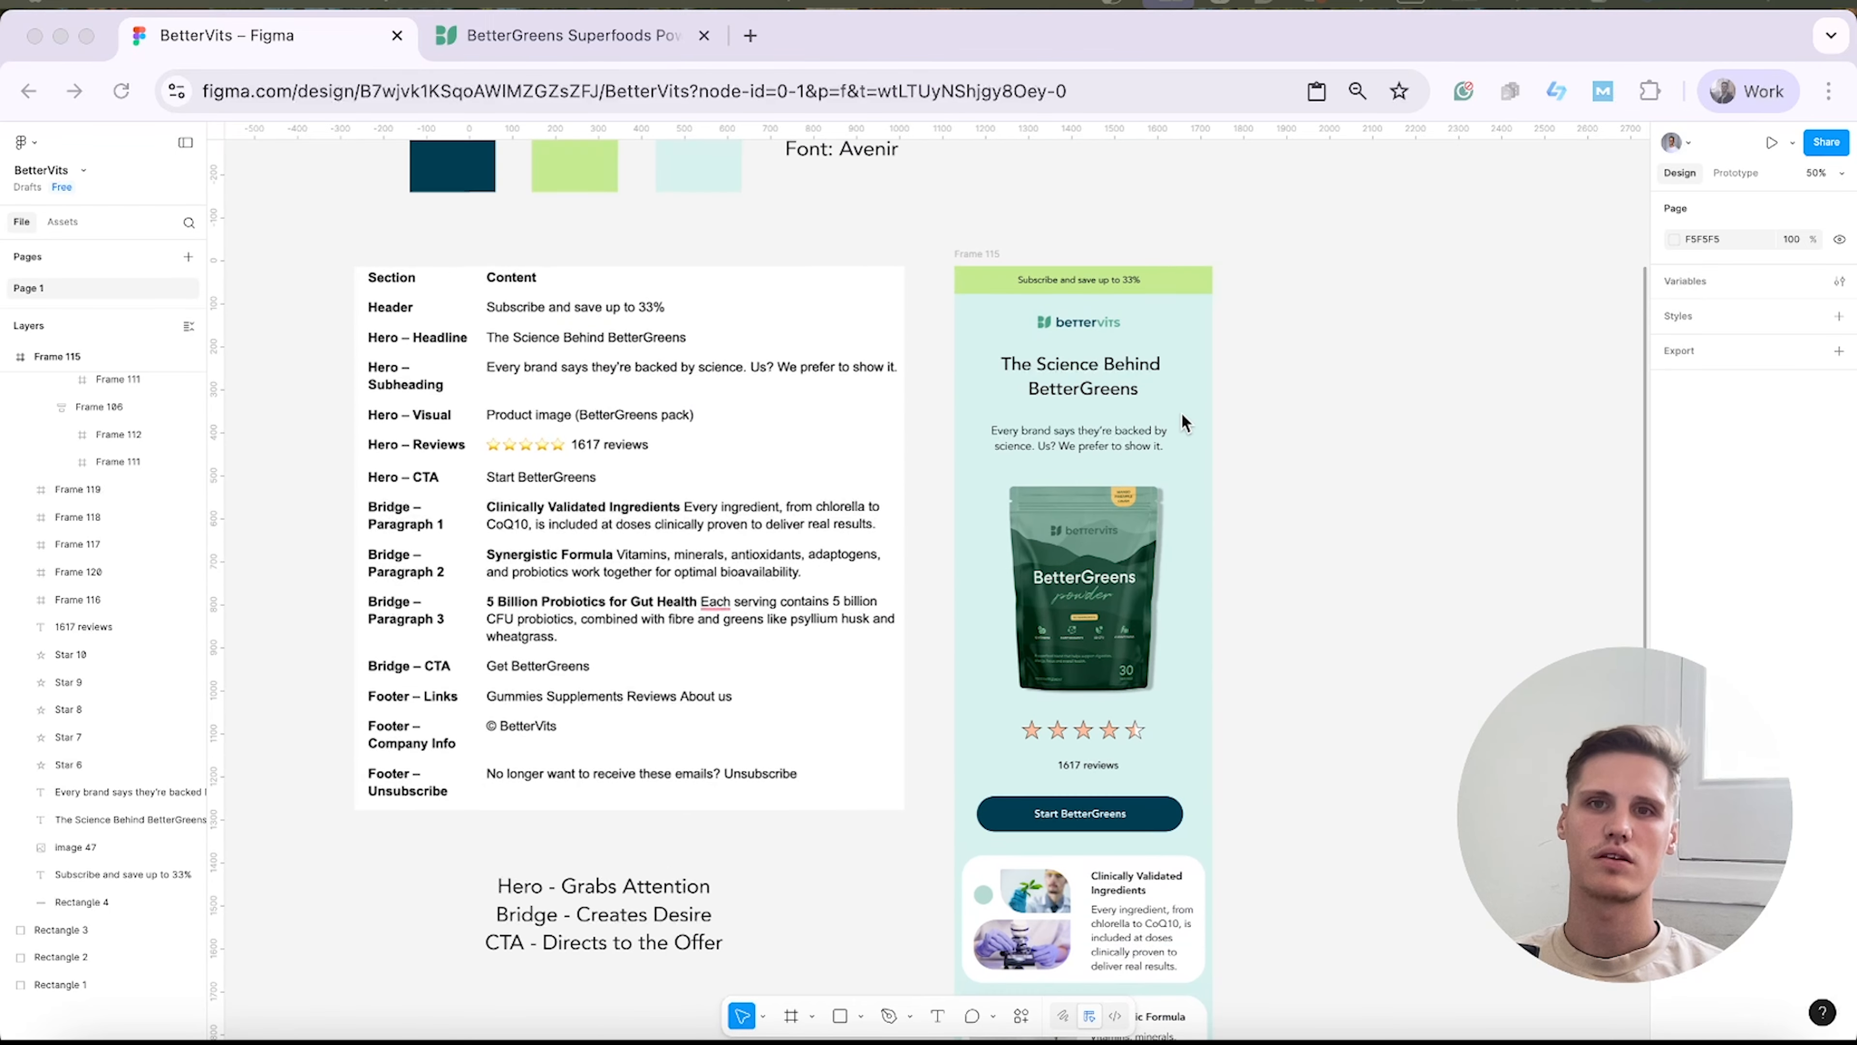
{"action": "scroll", "coordinate": [1166, 810], "scroll_direction": "down", "scroll_amount": 9}
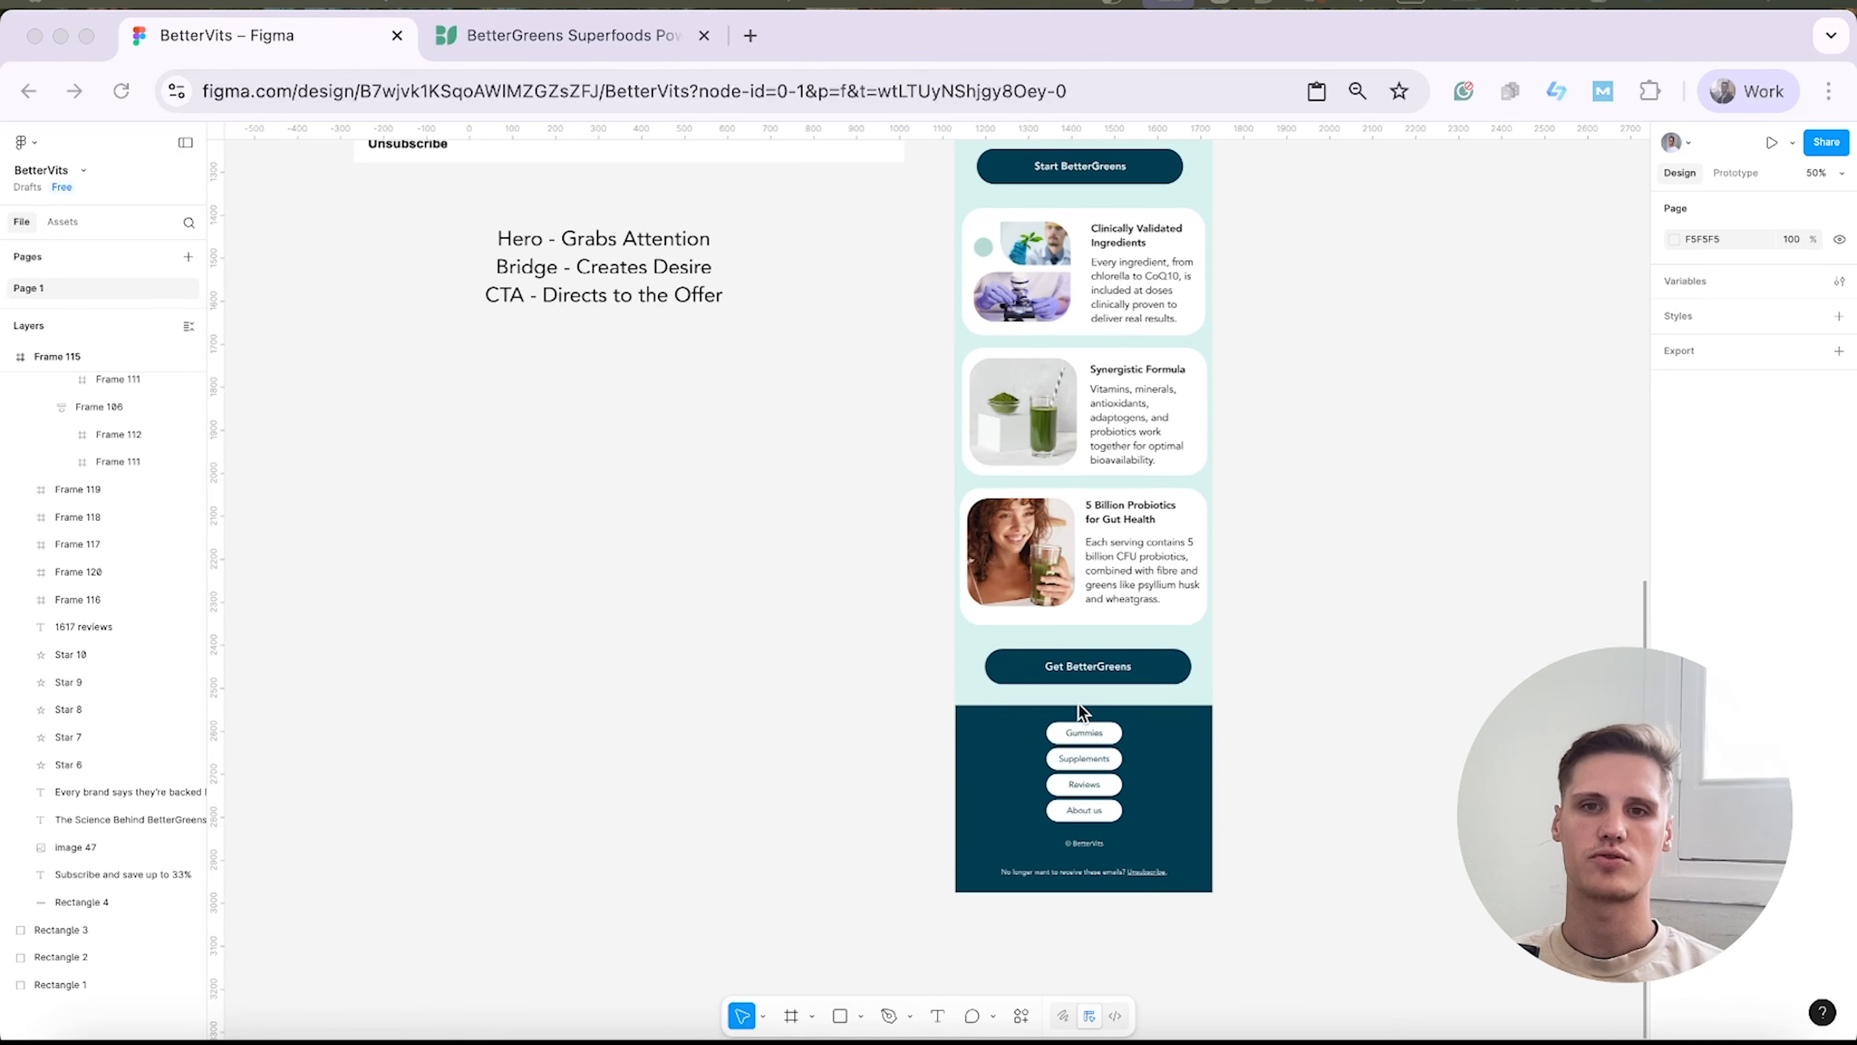
{"action": "scroll", "coordinate": [1113, 768], "scroll_direction": "up", "scroll_amount": 4}
{"action": "scroll", "coordinate": [1170, 841], "scroll_direction": "down", "scroll_amount": 4}
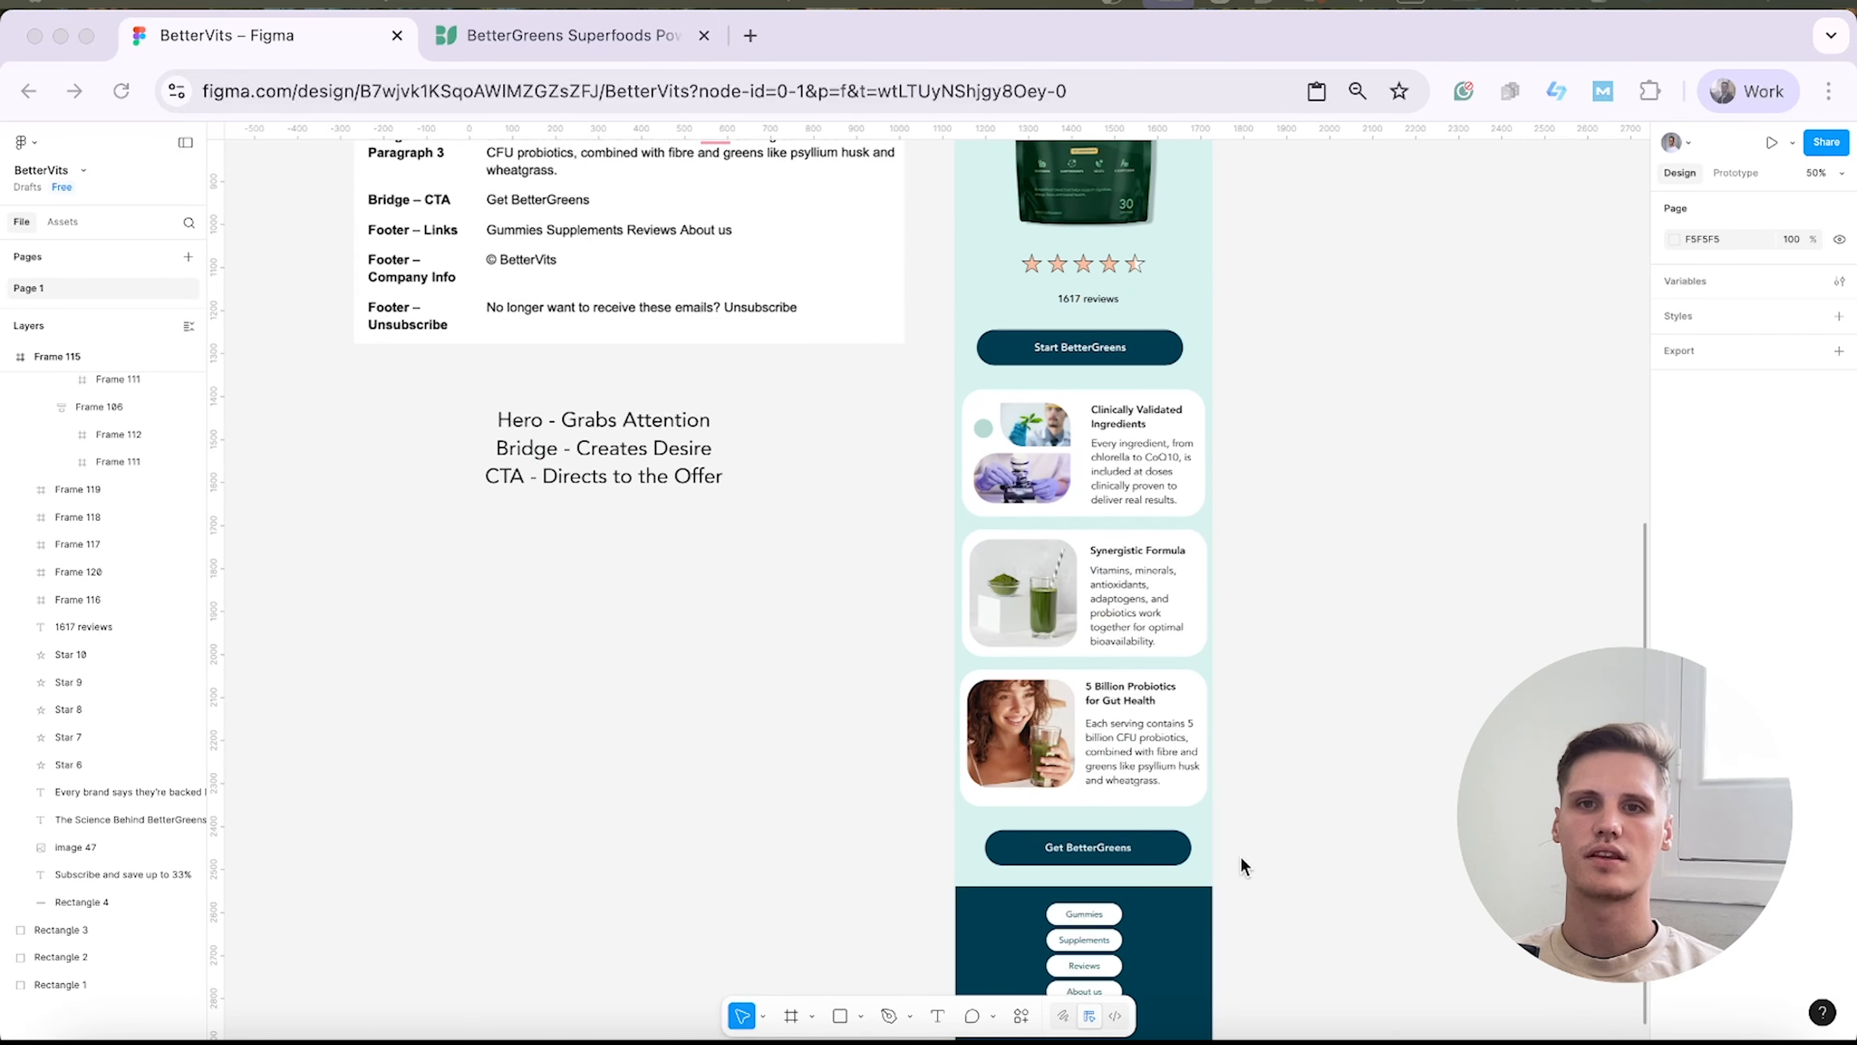
{"action": "scroll", "coordinate": [1281, 810], "scroll_direction": "up", "scroll_amount": 13}
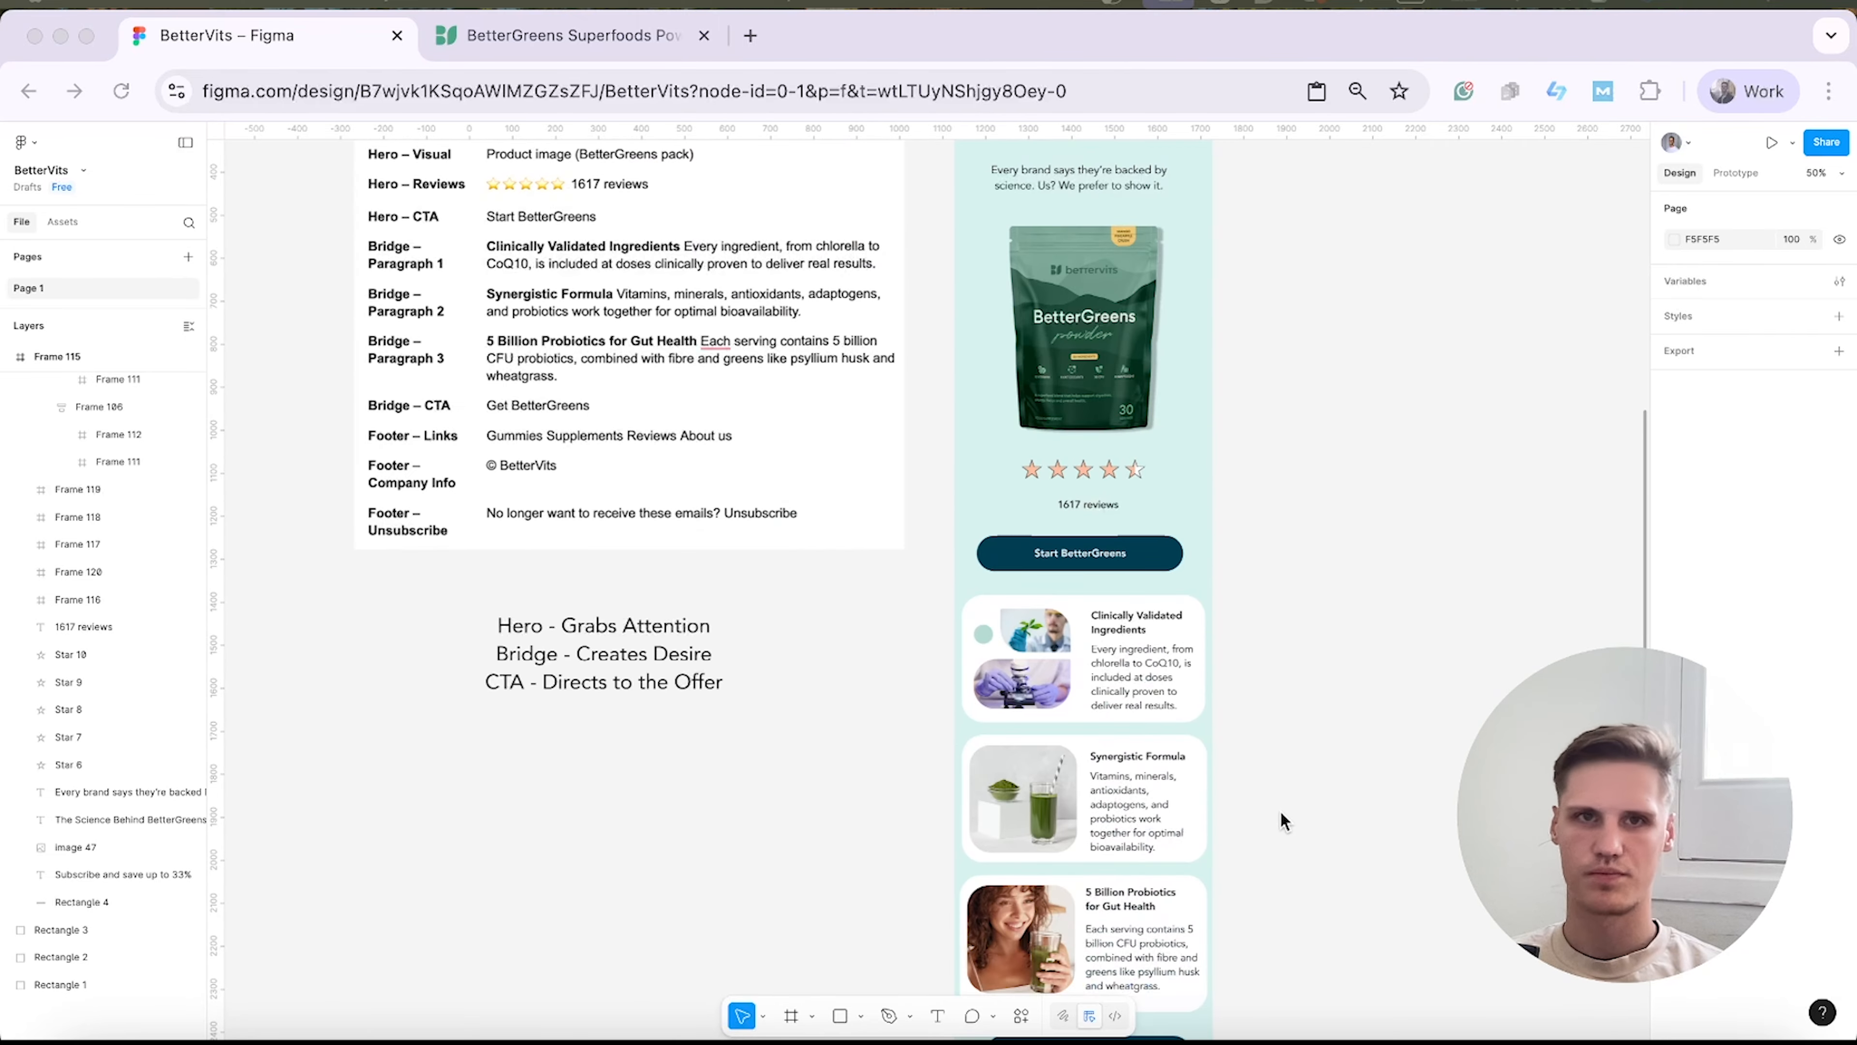
{"action": "scroll", "coordinate": [1243, 790], "scroll_direction": "down", "scroll_amount": 3}
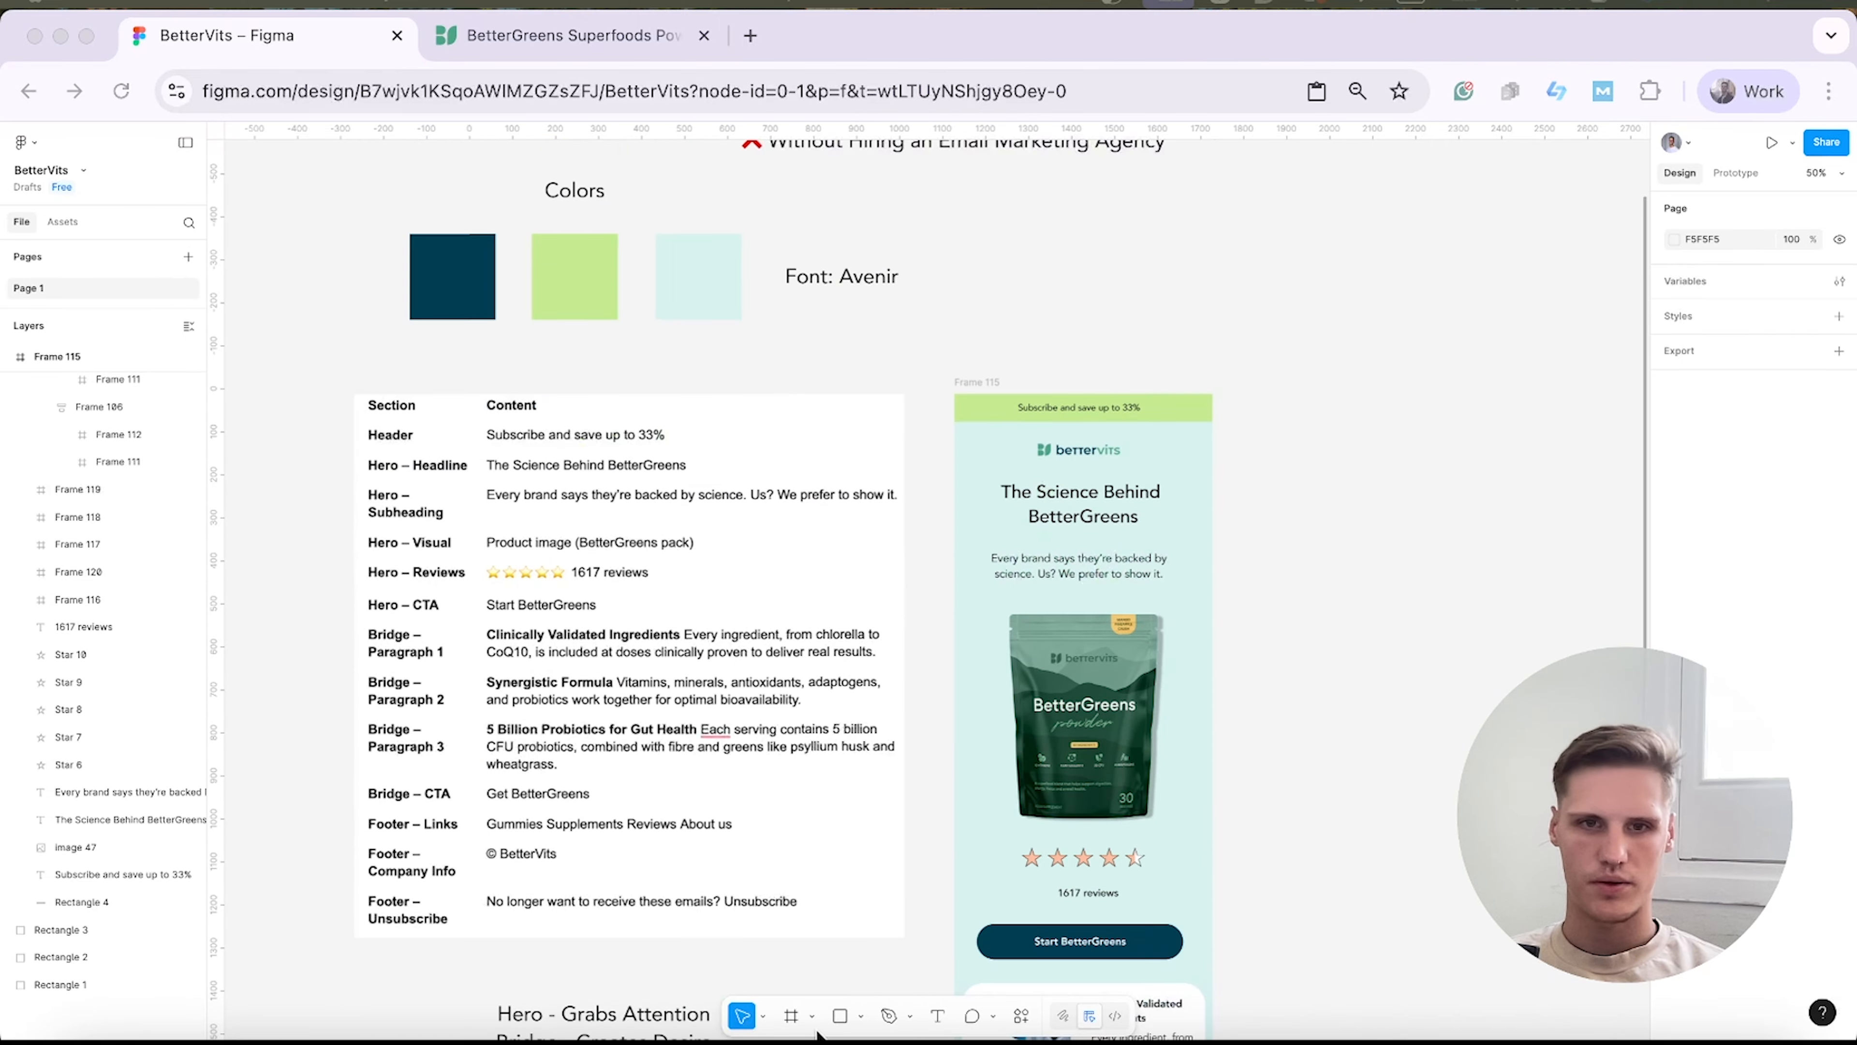
Draw a rectangle in the empty canvas area beside the finished email and set its width to 600.
{"action": "left_click", "coordinate": [763, 1016]}
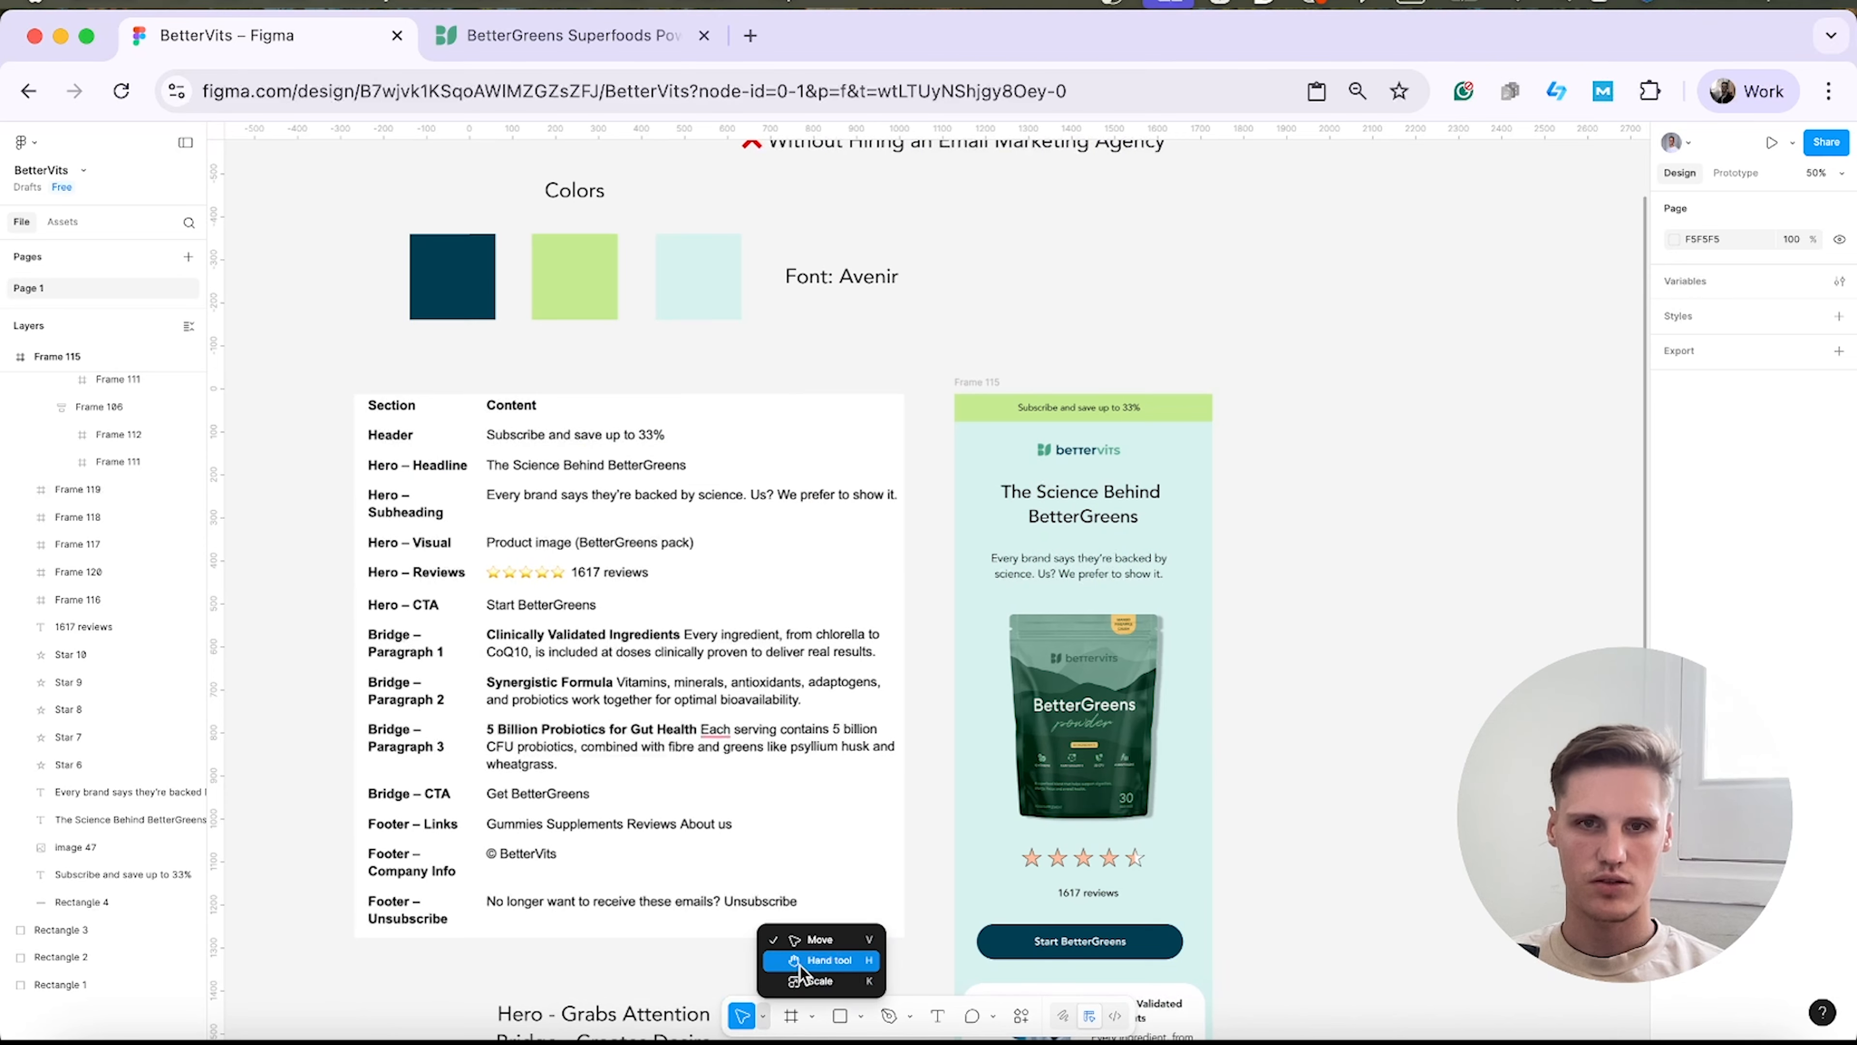
{"action": "left_click", "coordinate": [804, 959]}
{"action": "left_click_drag", "start_coordinate": [1338, 716], "coordinate": [977, 672]}
{"action": "left_click", "coordinate": [763, 1016]}
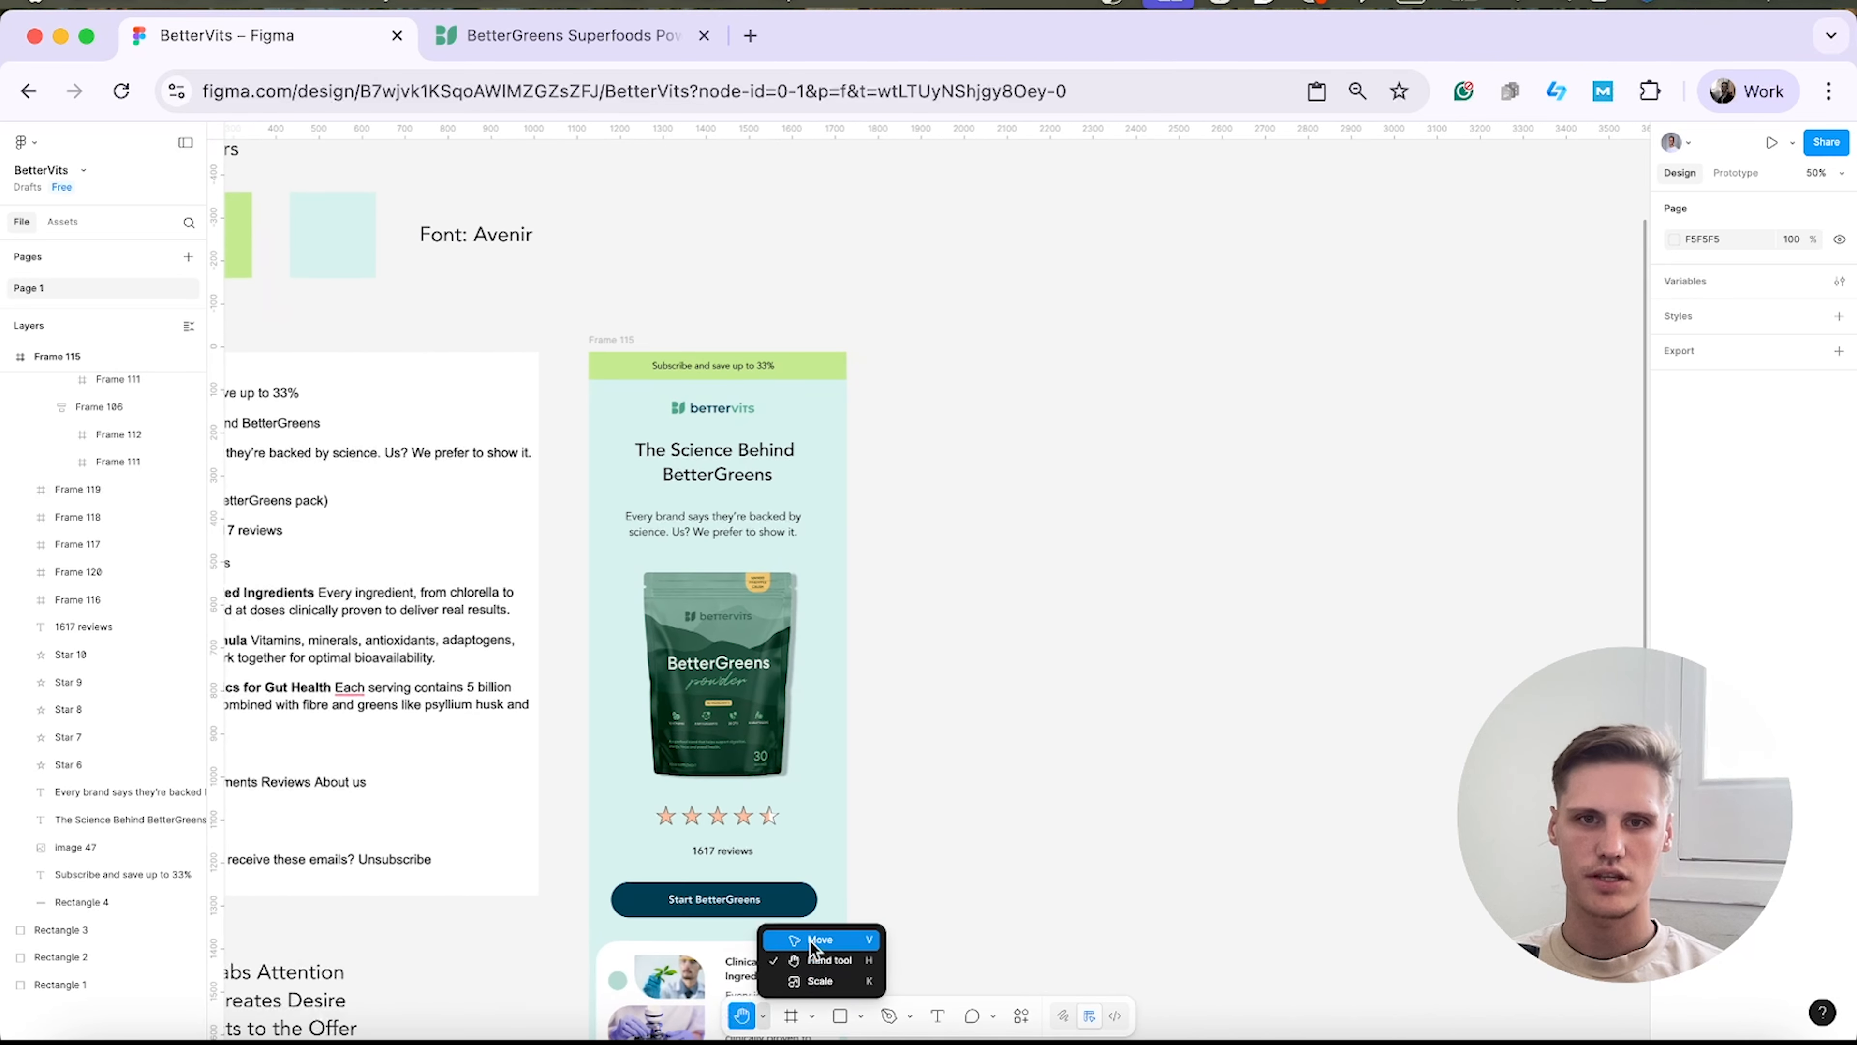
{"action": "left_click", "coordinate": [810, 940]}
{"action": "scroll", "coordinate": [1072, 501], "scroll_direction": "up", "scroll_amount": 2}
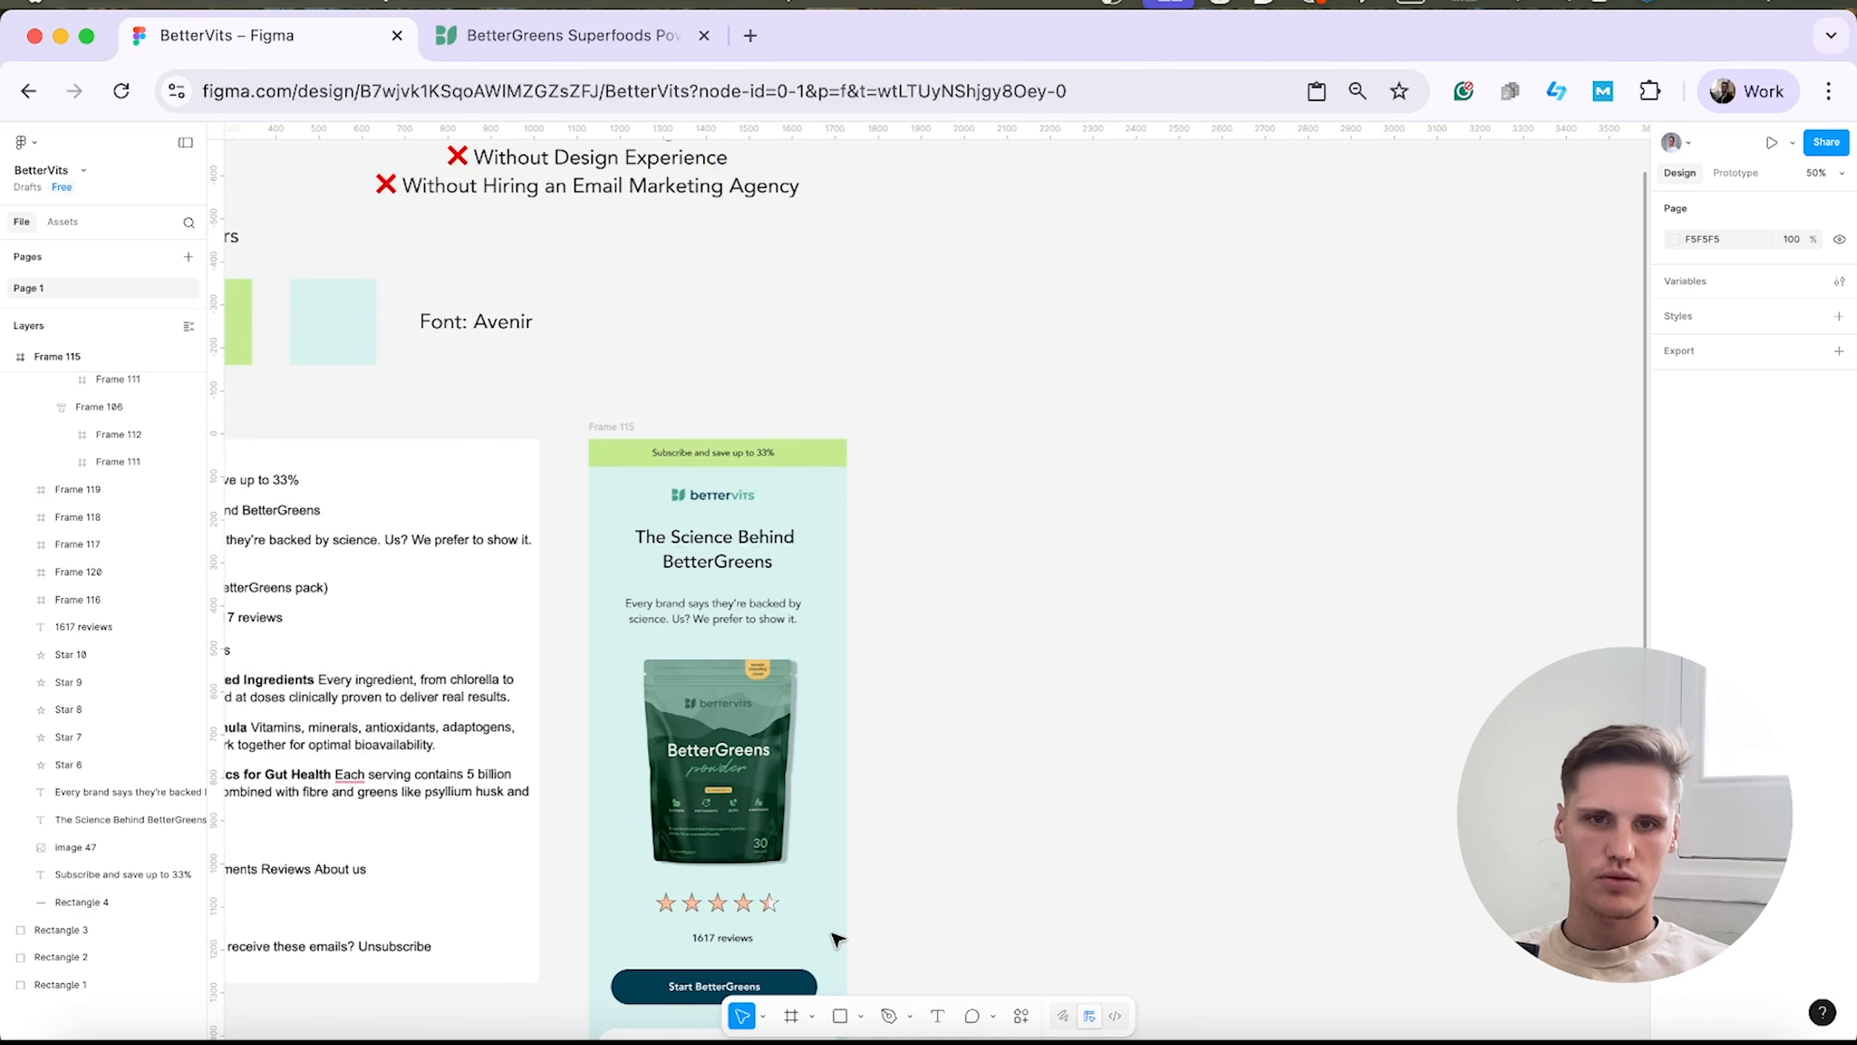
{"action": "left_click", "coordinate": [839, 1016]}
{"action": "left_click", "coordinate": [860, 1016]}
{"action": "left_click", "coordinate": [841, 1010]}
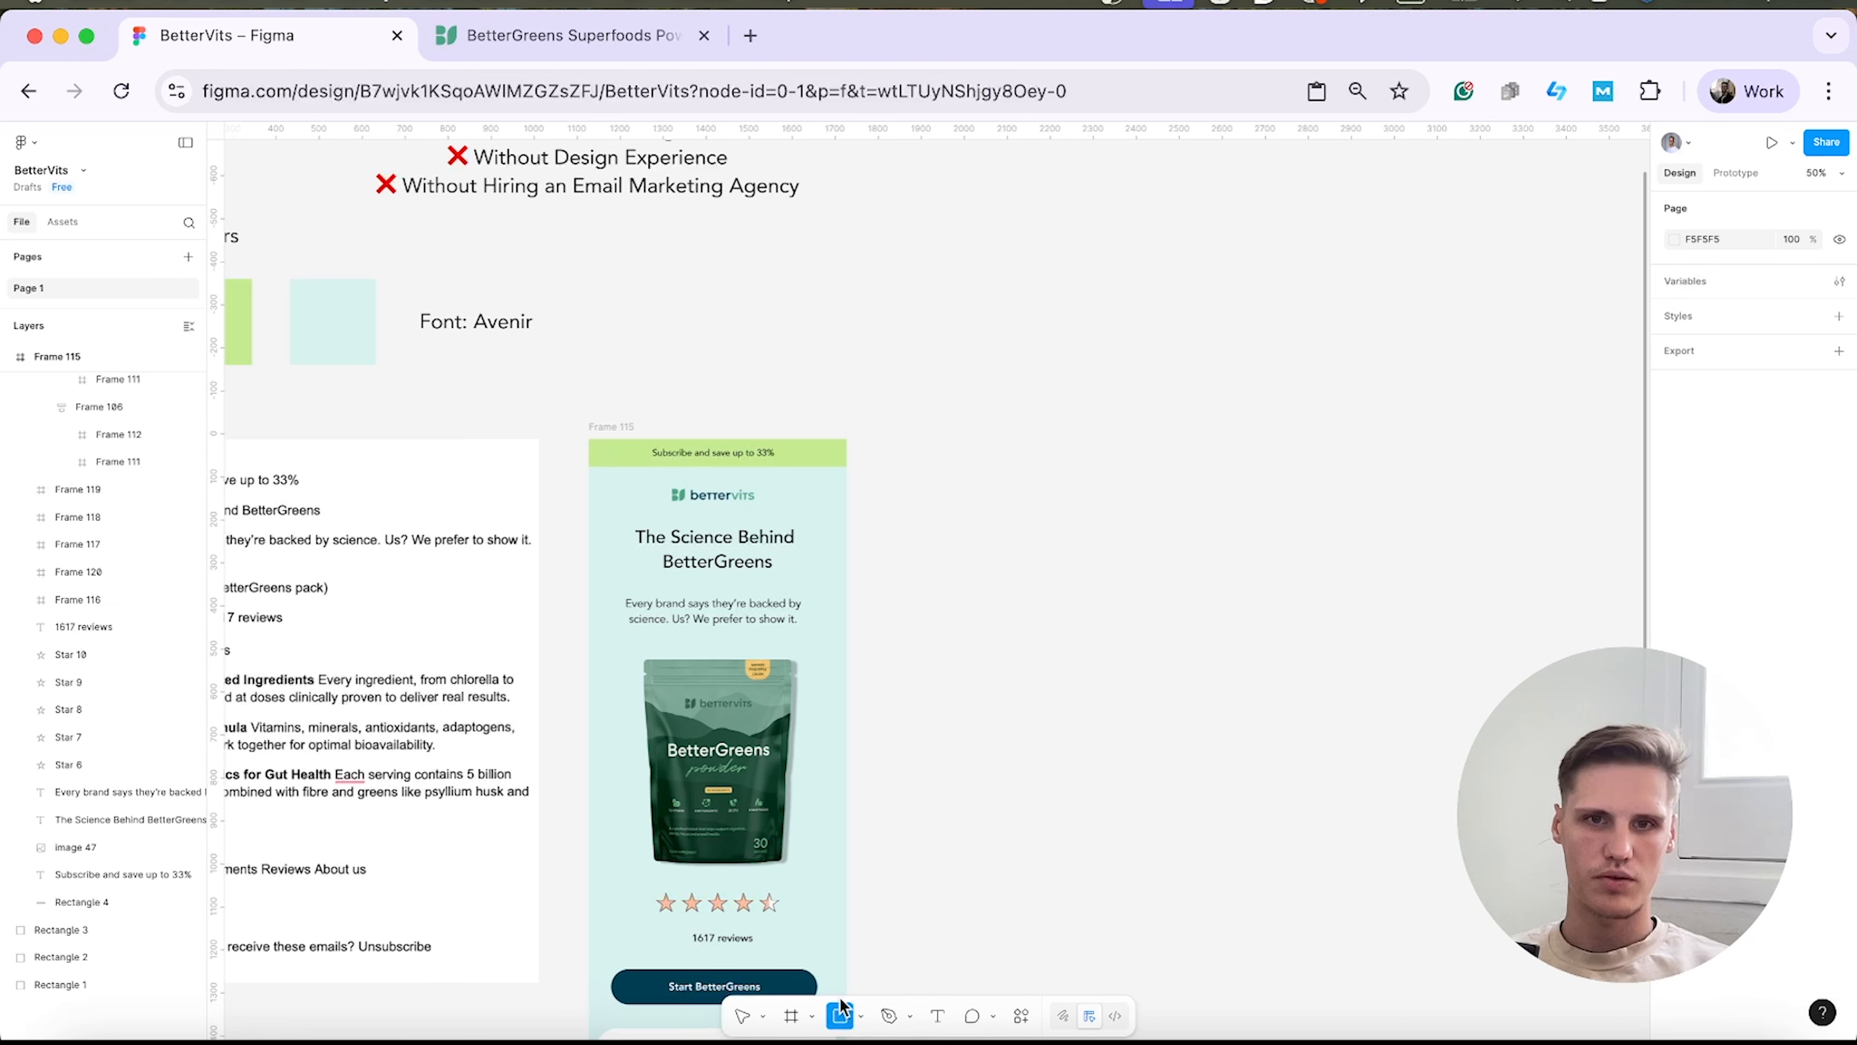
{"action": "left_click_drag", "start_coordinate": [991, 429], "coordinate": [1368, 554]}
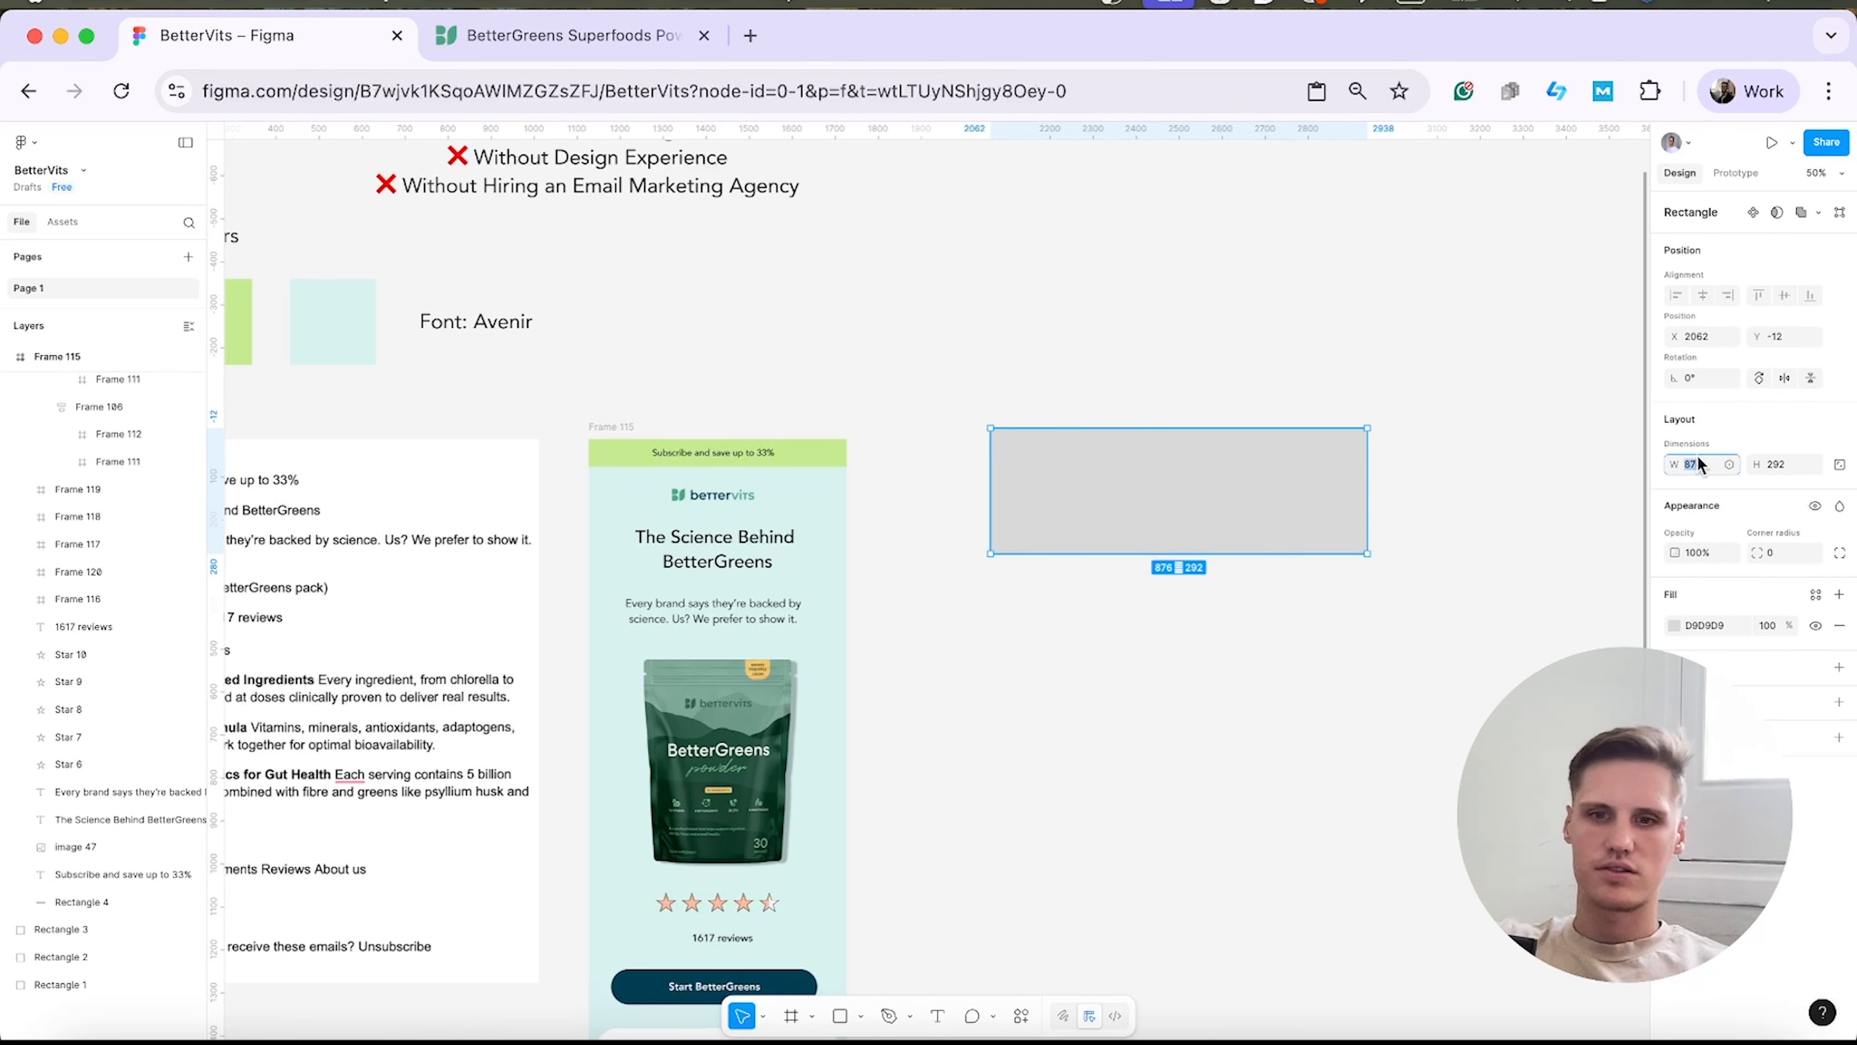
{"action": "type", "text": "600"}
{"action": "key", "text": "Return"}
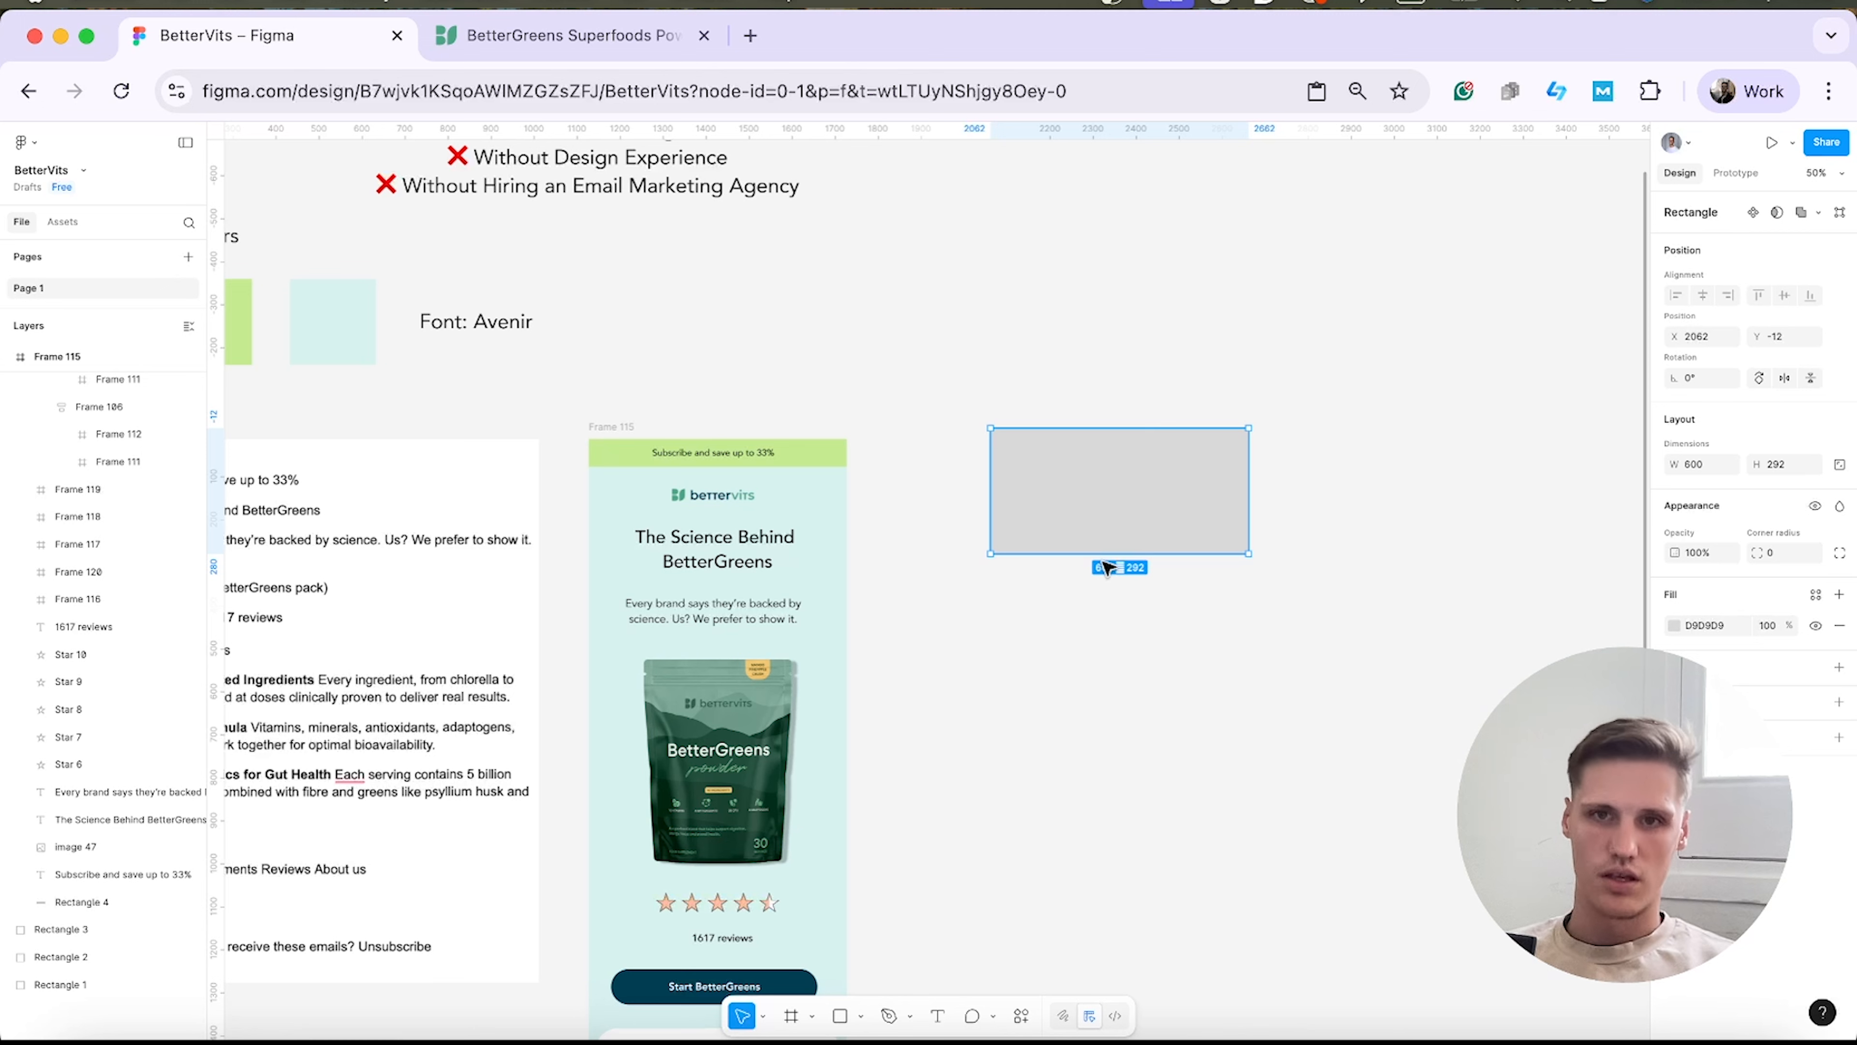
Reduce the new rectangle to a header bar with a height of 65, using the finished email's header bar as reference.
{"action": "left_click_drag", "start_coordinate": [1105, 550], "coordinate": [1104, 460]}
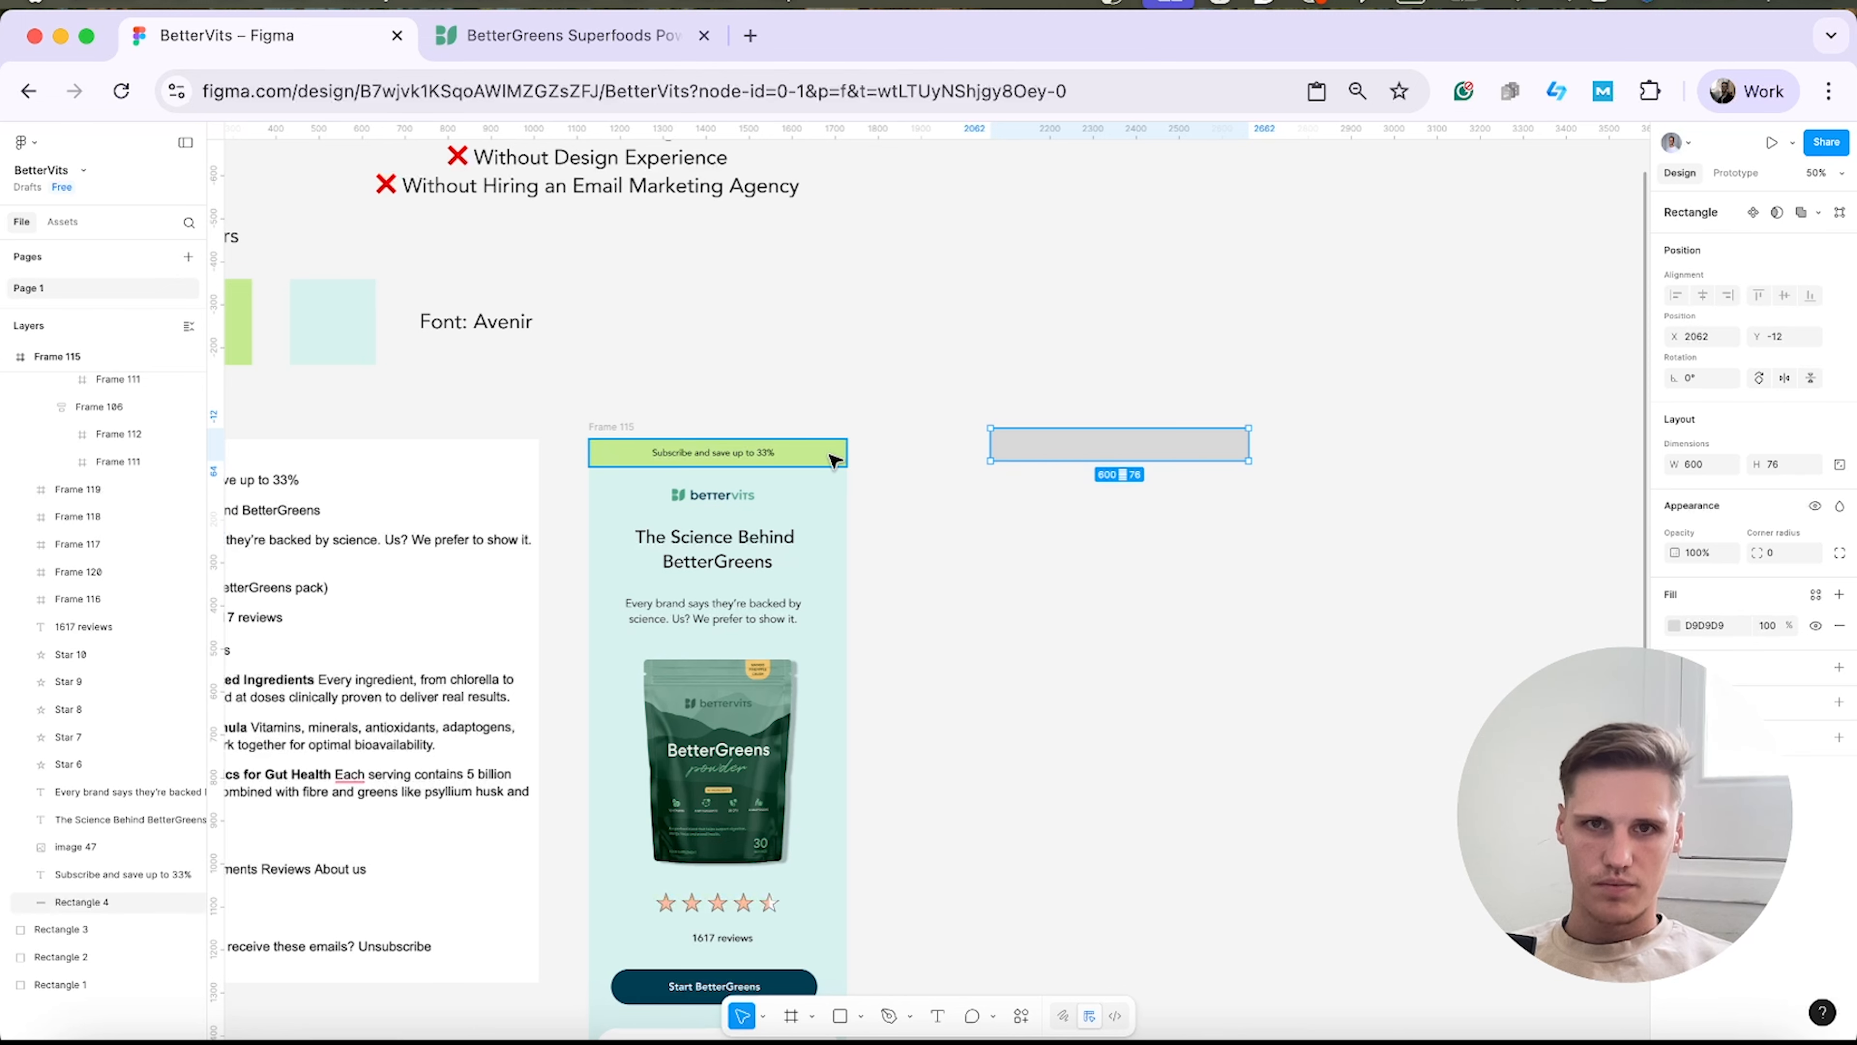
{"action": "left_click", "coordinate": [731, 452]}
{"action": "left_click", "coordinate": [1147, 463]}
{"action": "left_click", "coordinate": [1773, 464]}
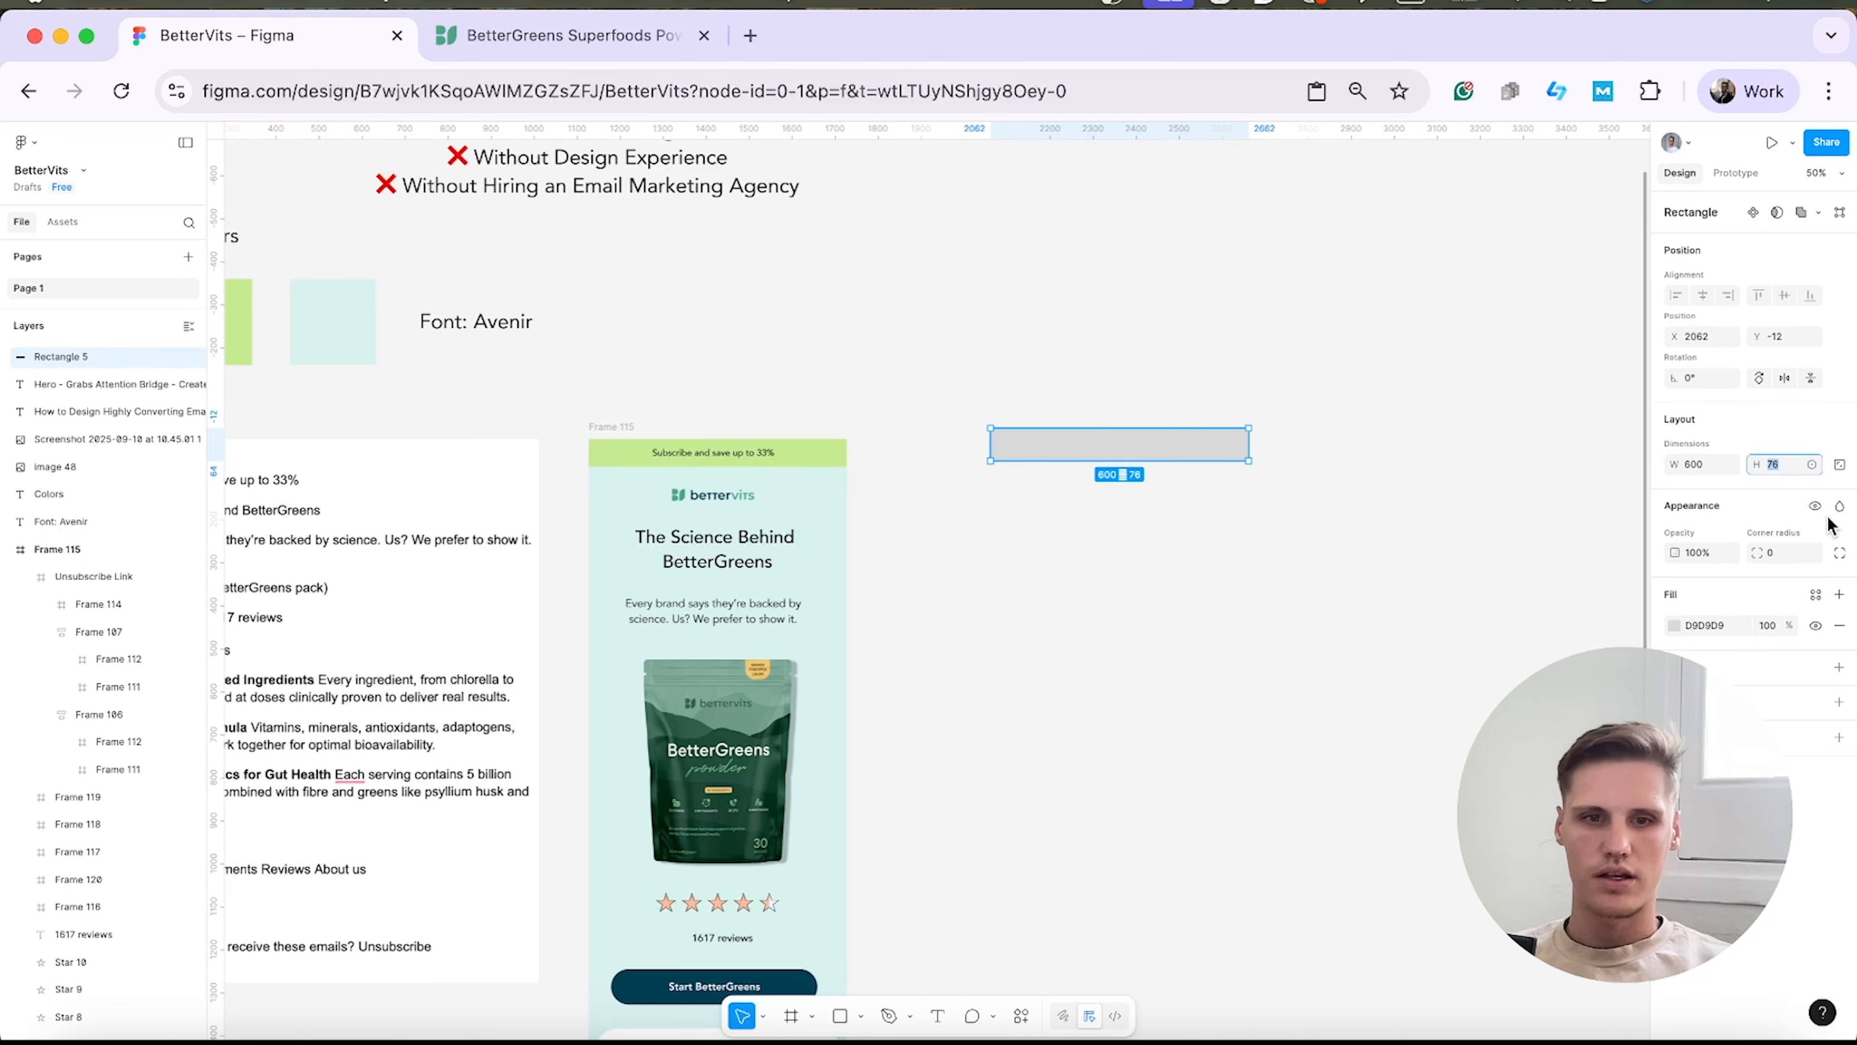
{"action": "key", "text": "Return"}
Fill the header bar with the light green C4EB90 sampled from the brand colour swatch.
{"action": "scroll", "coordinate": [1173, 580], "scroll_direction": "up", "scroll_amount": 2}
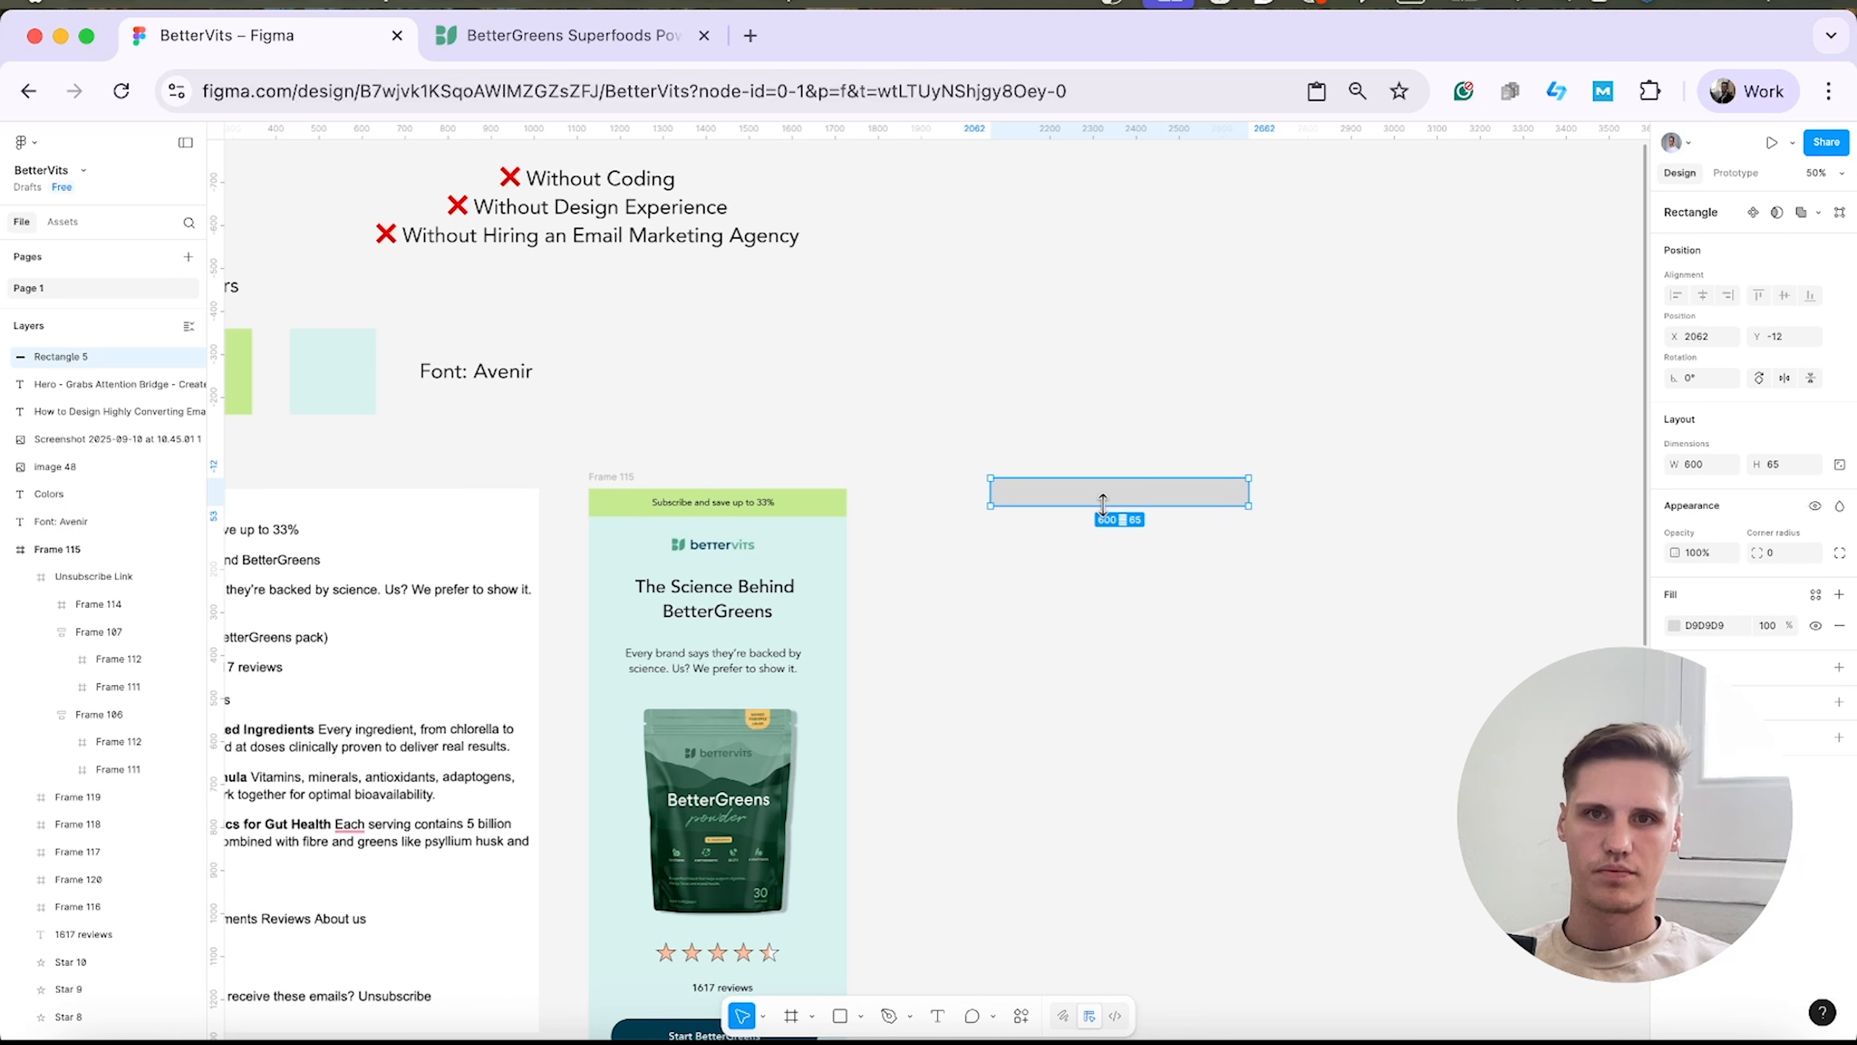
{"action": "left_click", "coordinate": [1674, 625]}
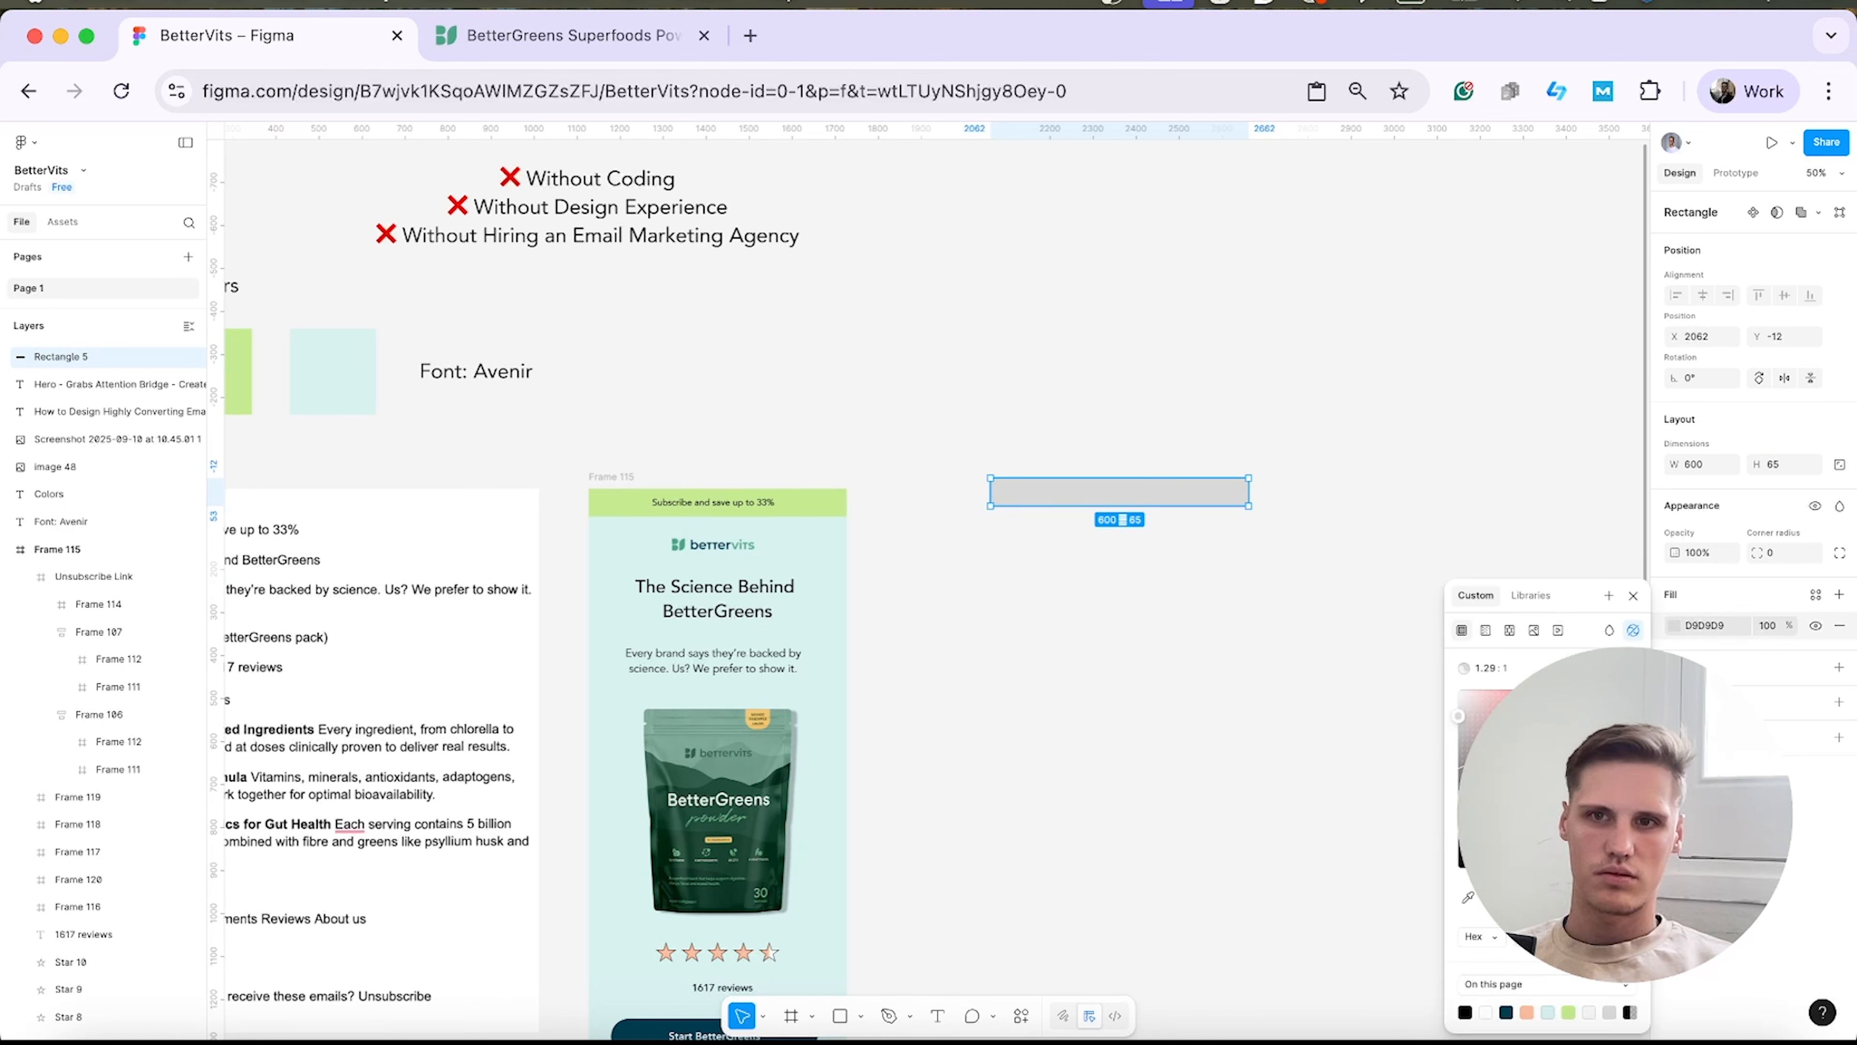
{"action": "left_click", "coordinate": [240, 373]}
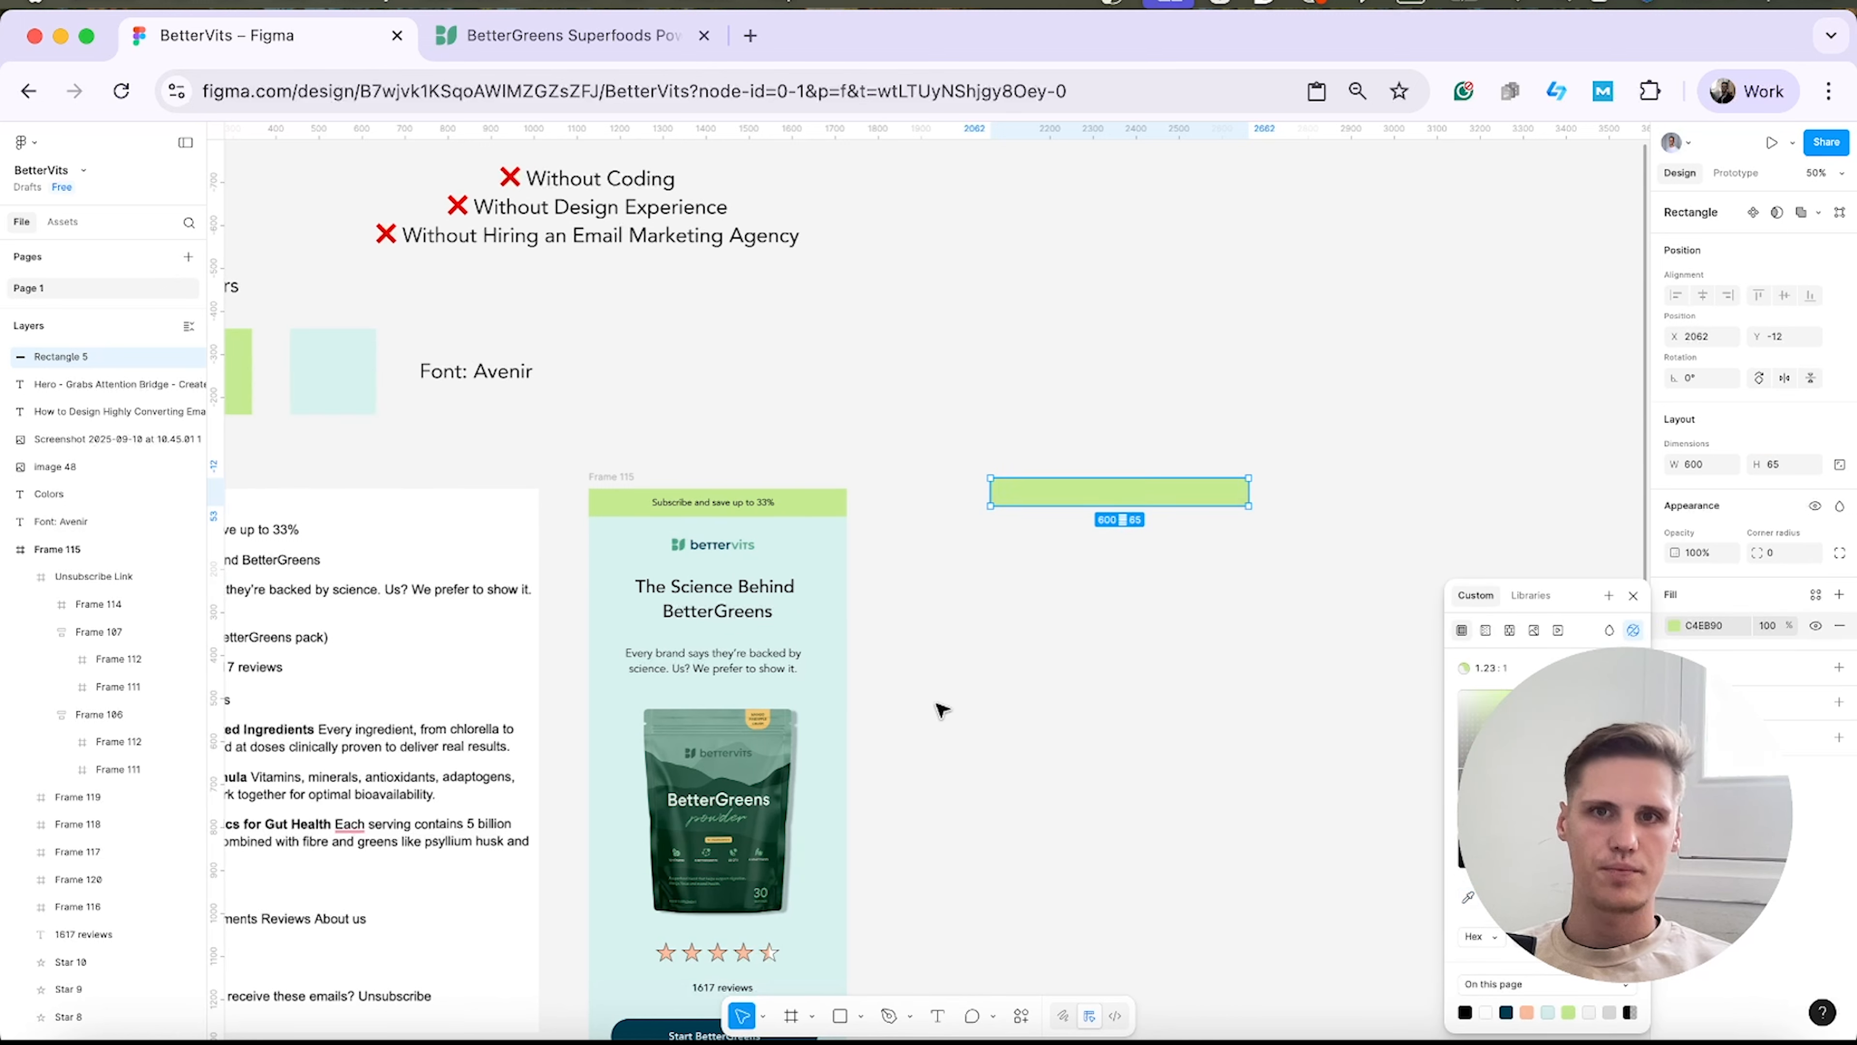
{"action": "left_click", "coordinate": [1043, 692]}
Add the text "Subscribe and save up to 33%" just above the green header bar.
{"action": "left_click", "coordinate": [936, 1015]}
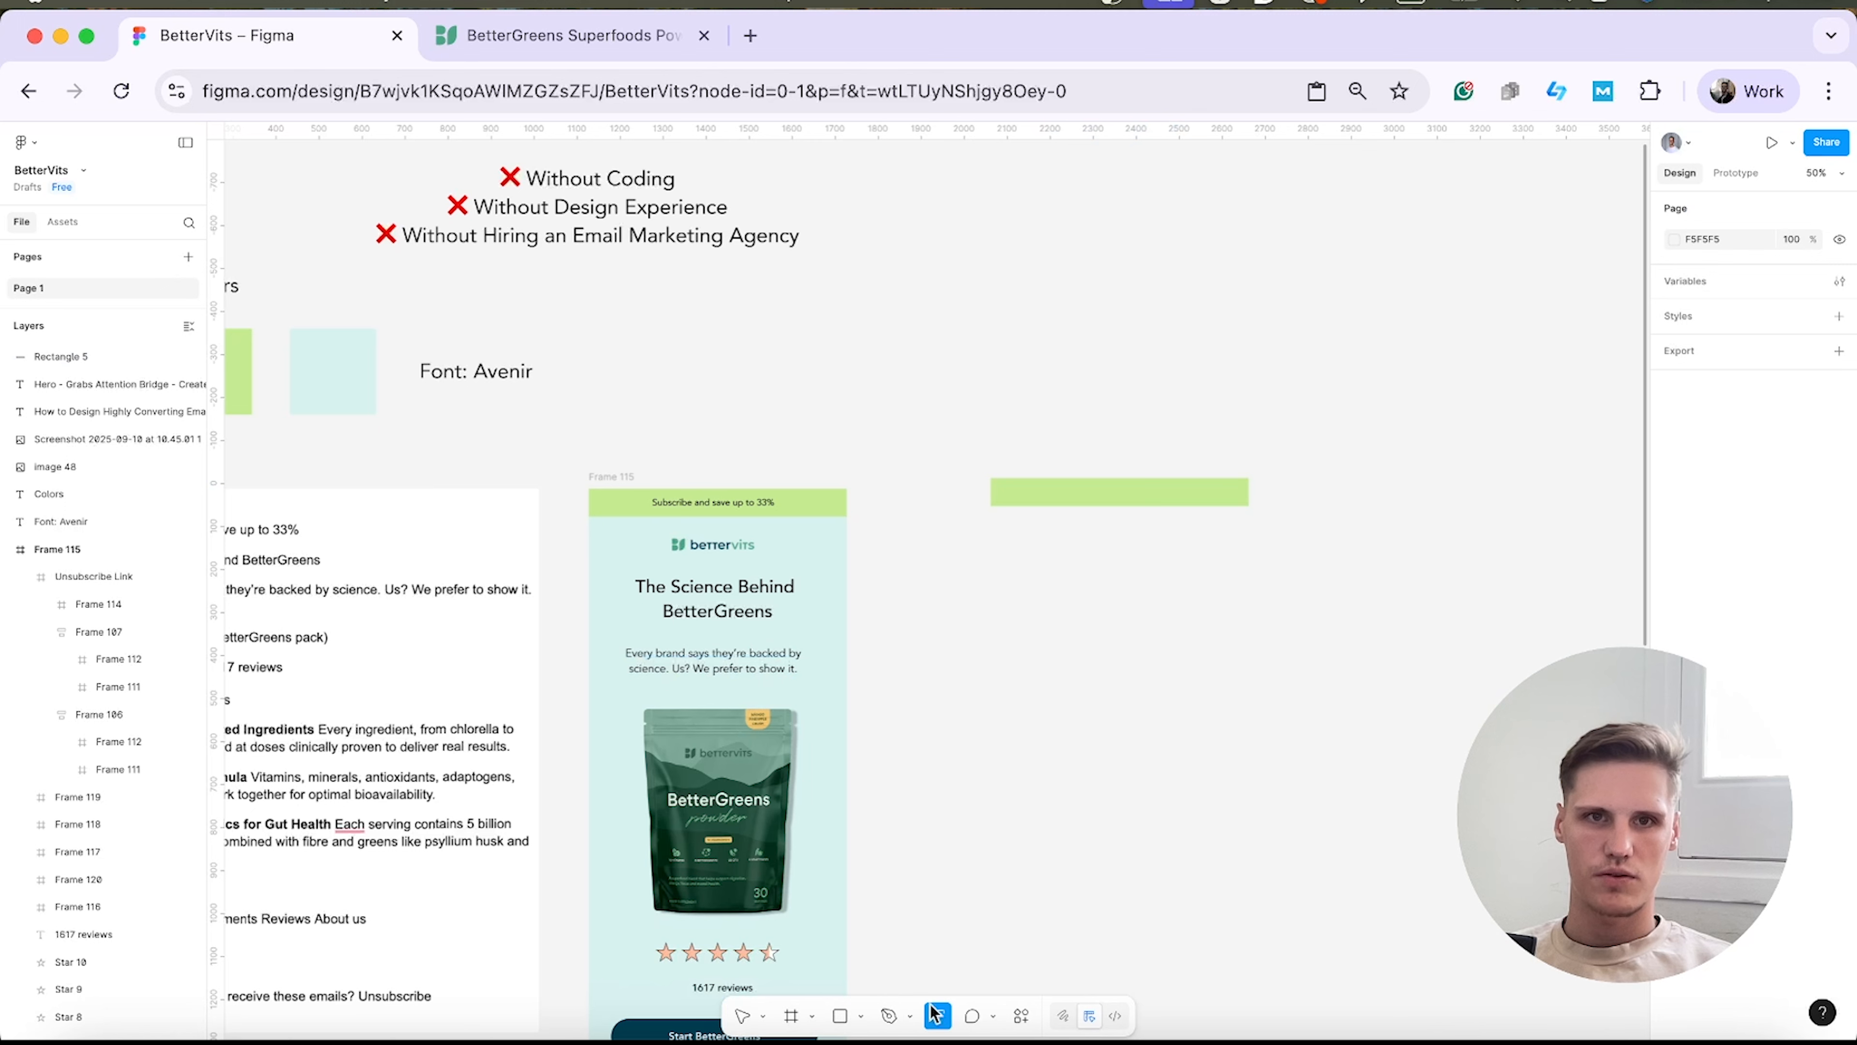
{"action": "left_click", "coordinate": [1027, 416]}
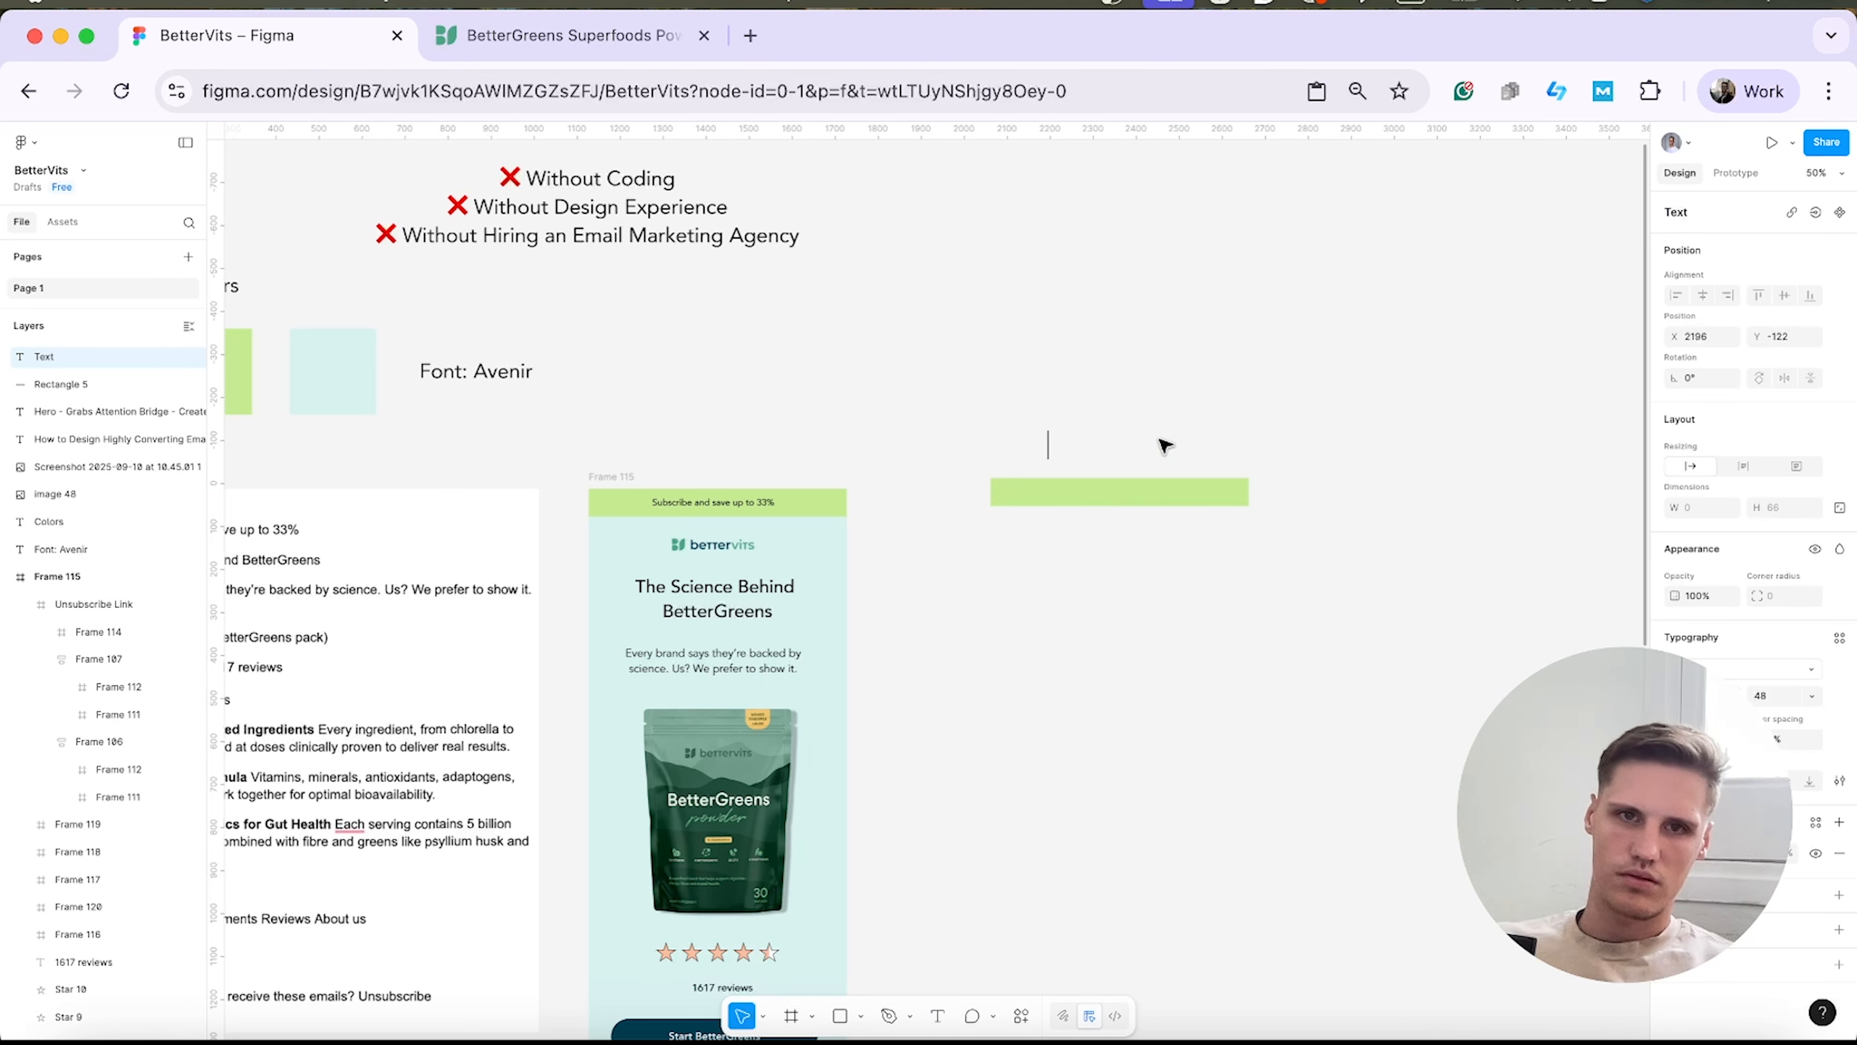
{"action": "type", "text": "Subscribe"}
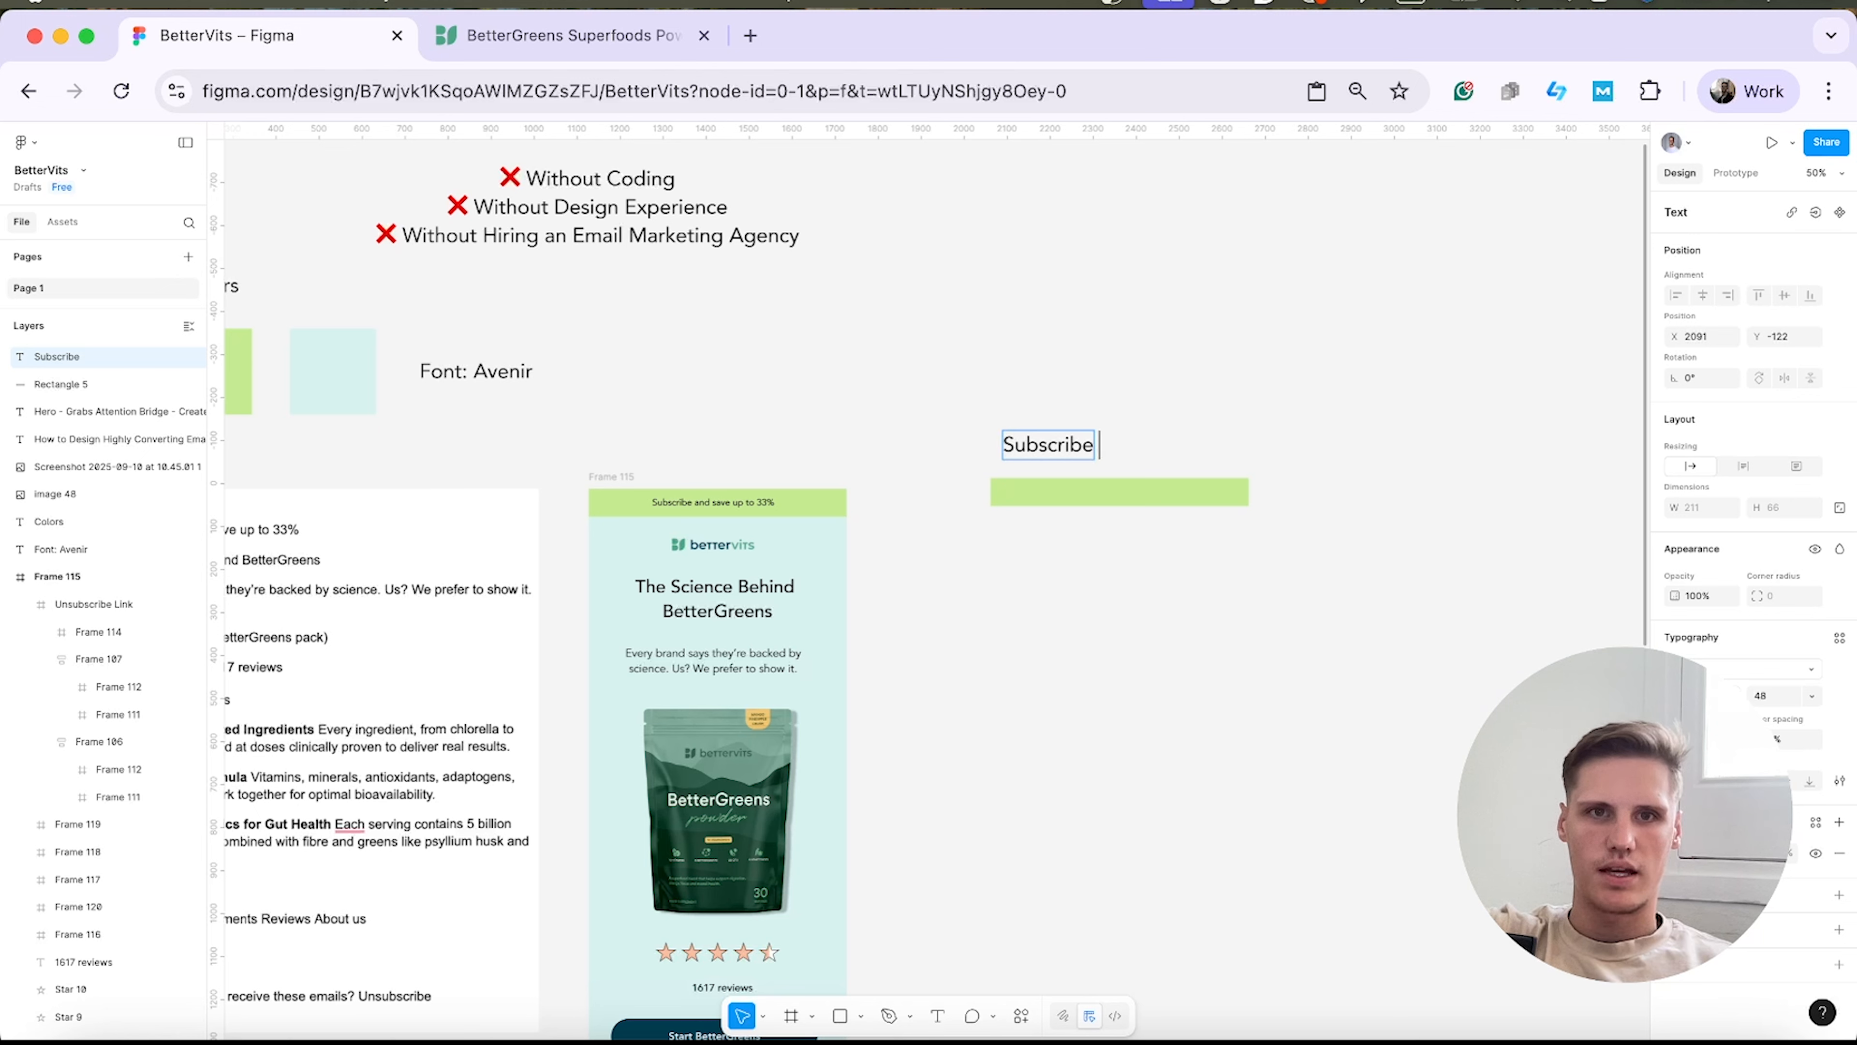
{"action": "type", "text": " and save up too"}
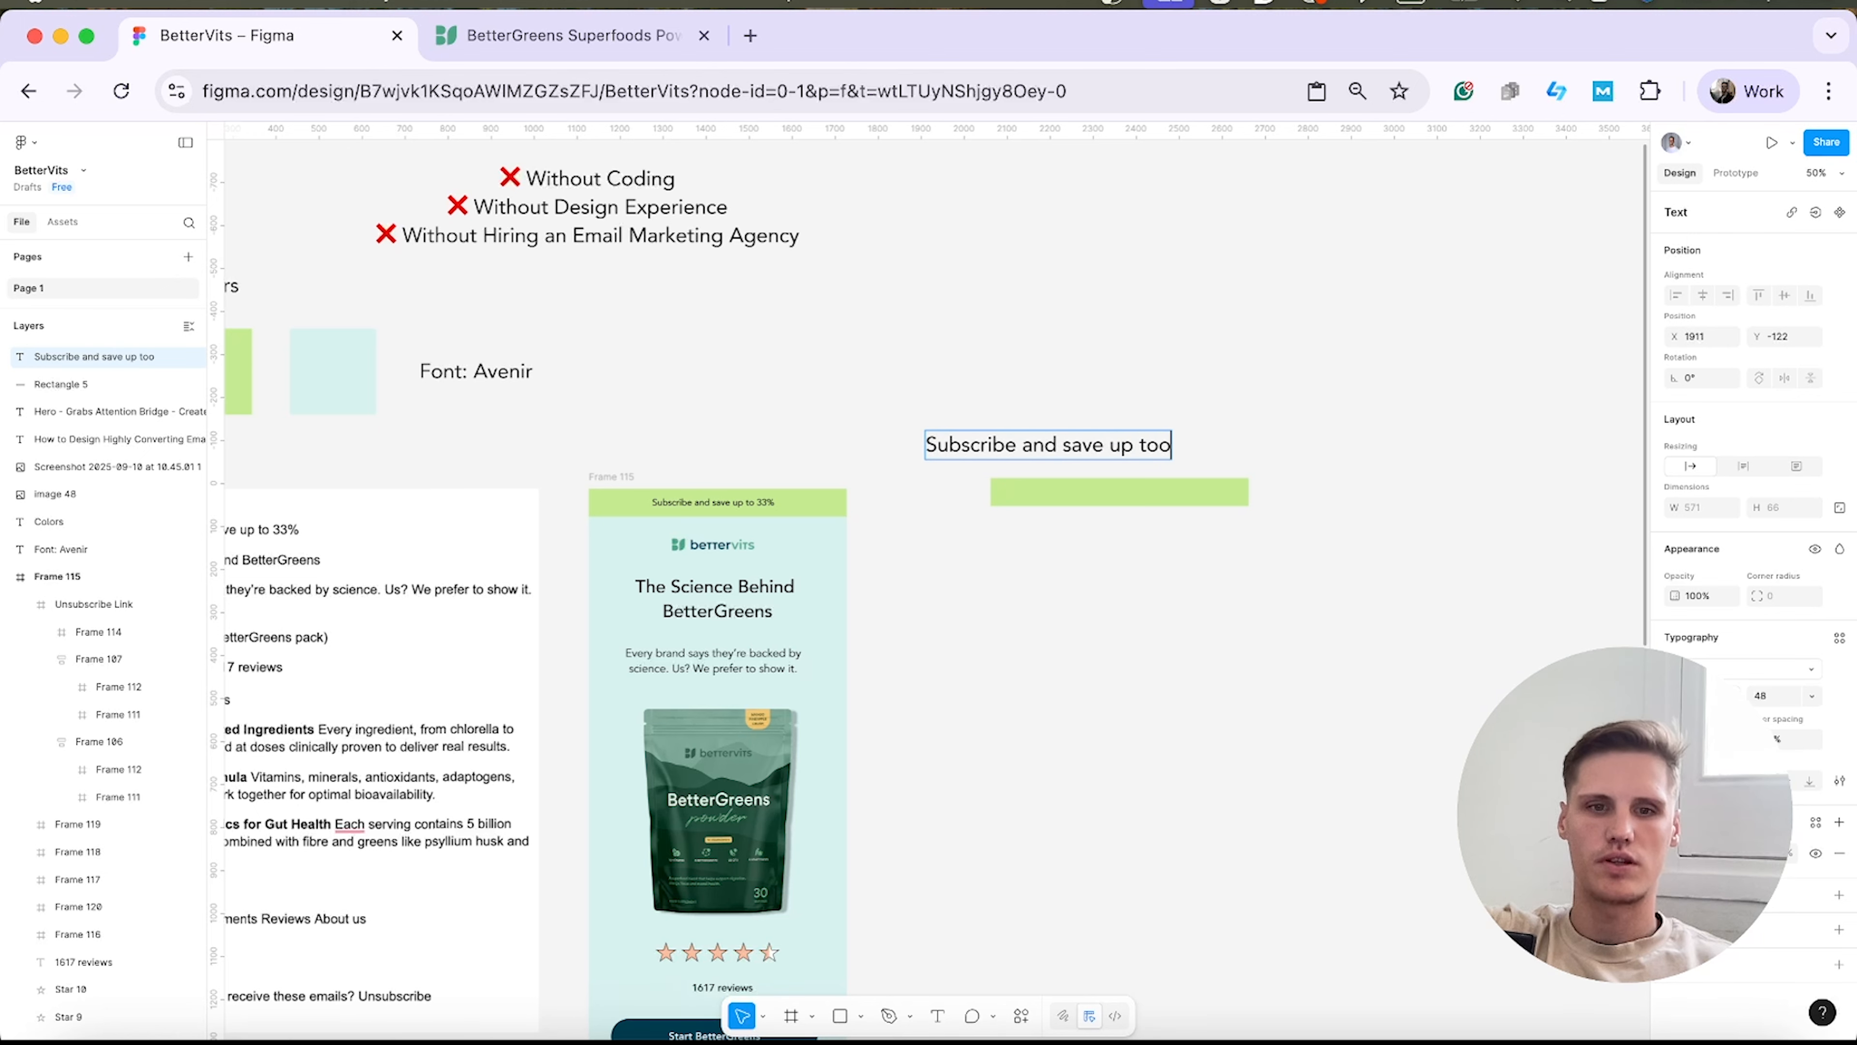
{"action": "key", "text": "BackSpace"}
{"action": "type", "text": "34"}
{"action": "key", "text": "BackSpace"}
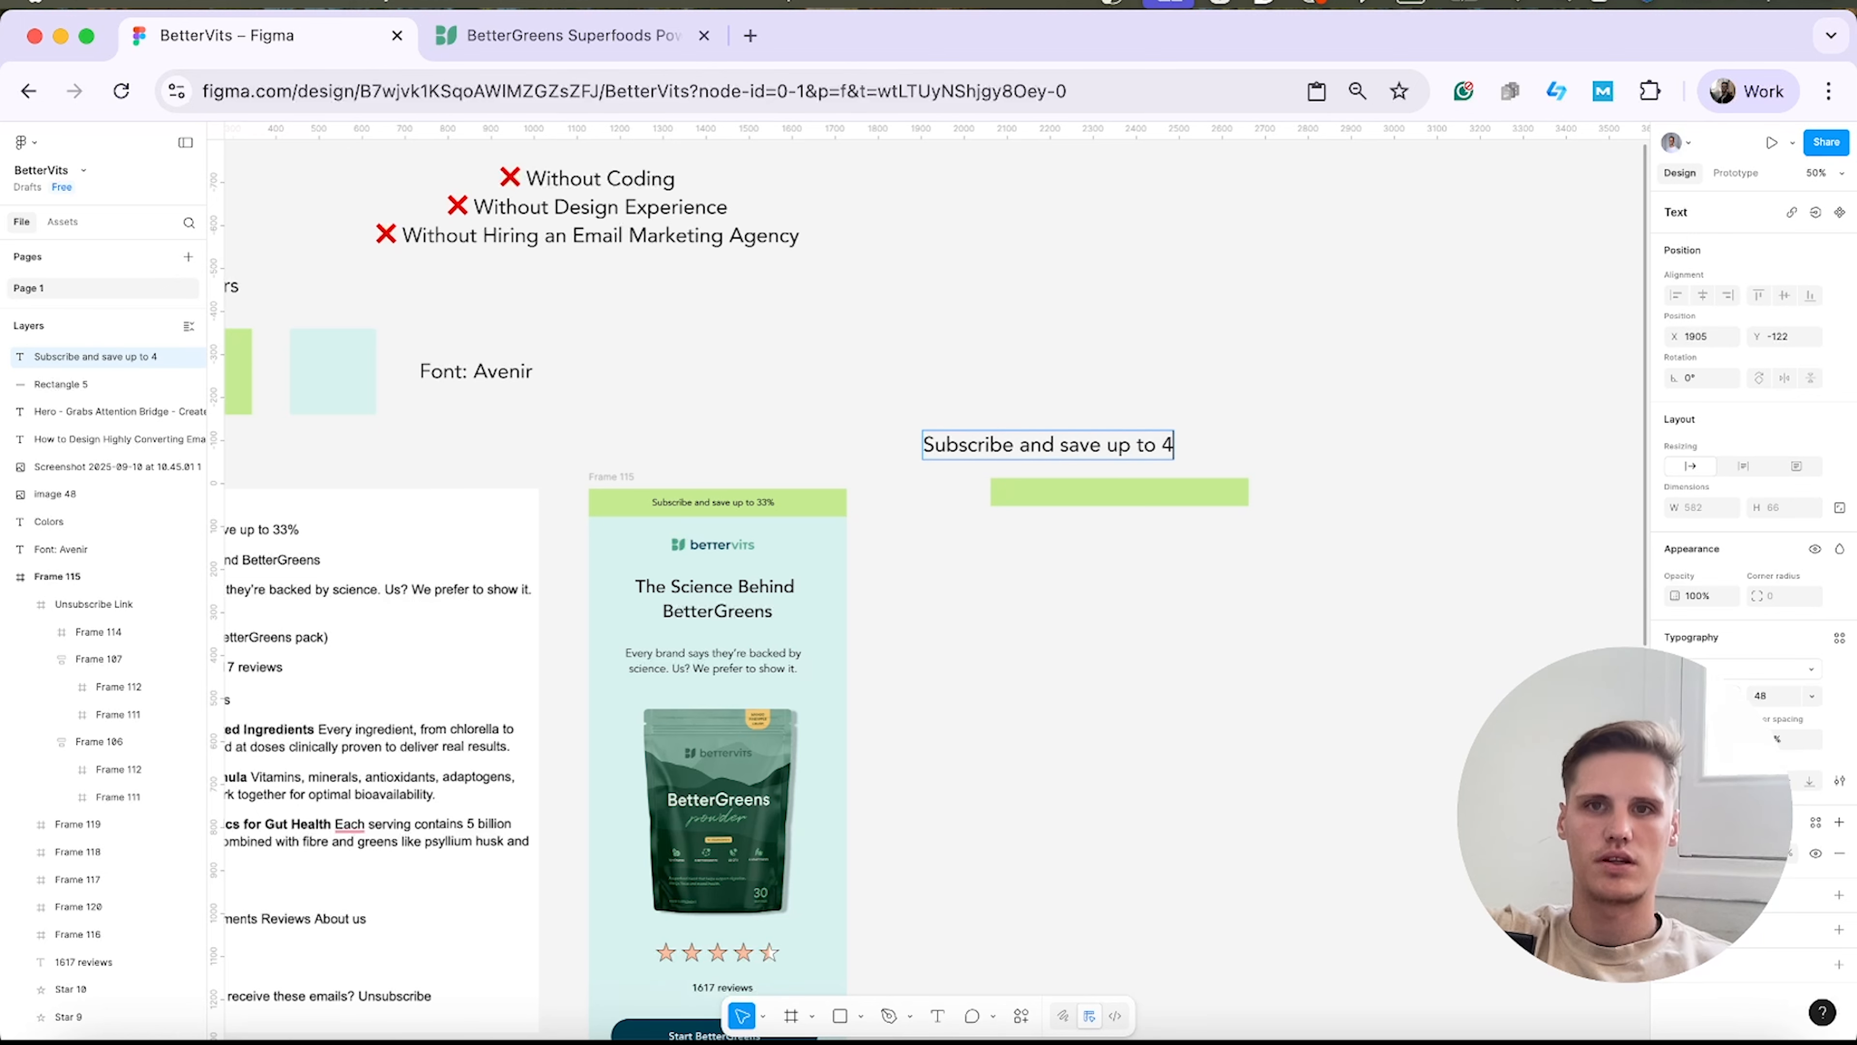
{"action": "type", "text": "35"}
{"action": "key", "text": "BackSpace"}
{"action": "type", "text": "%"}
{"action": "key", "text": "Return"}
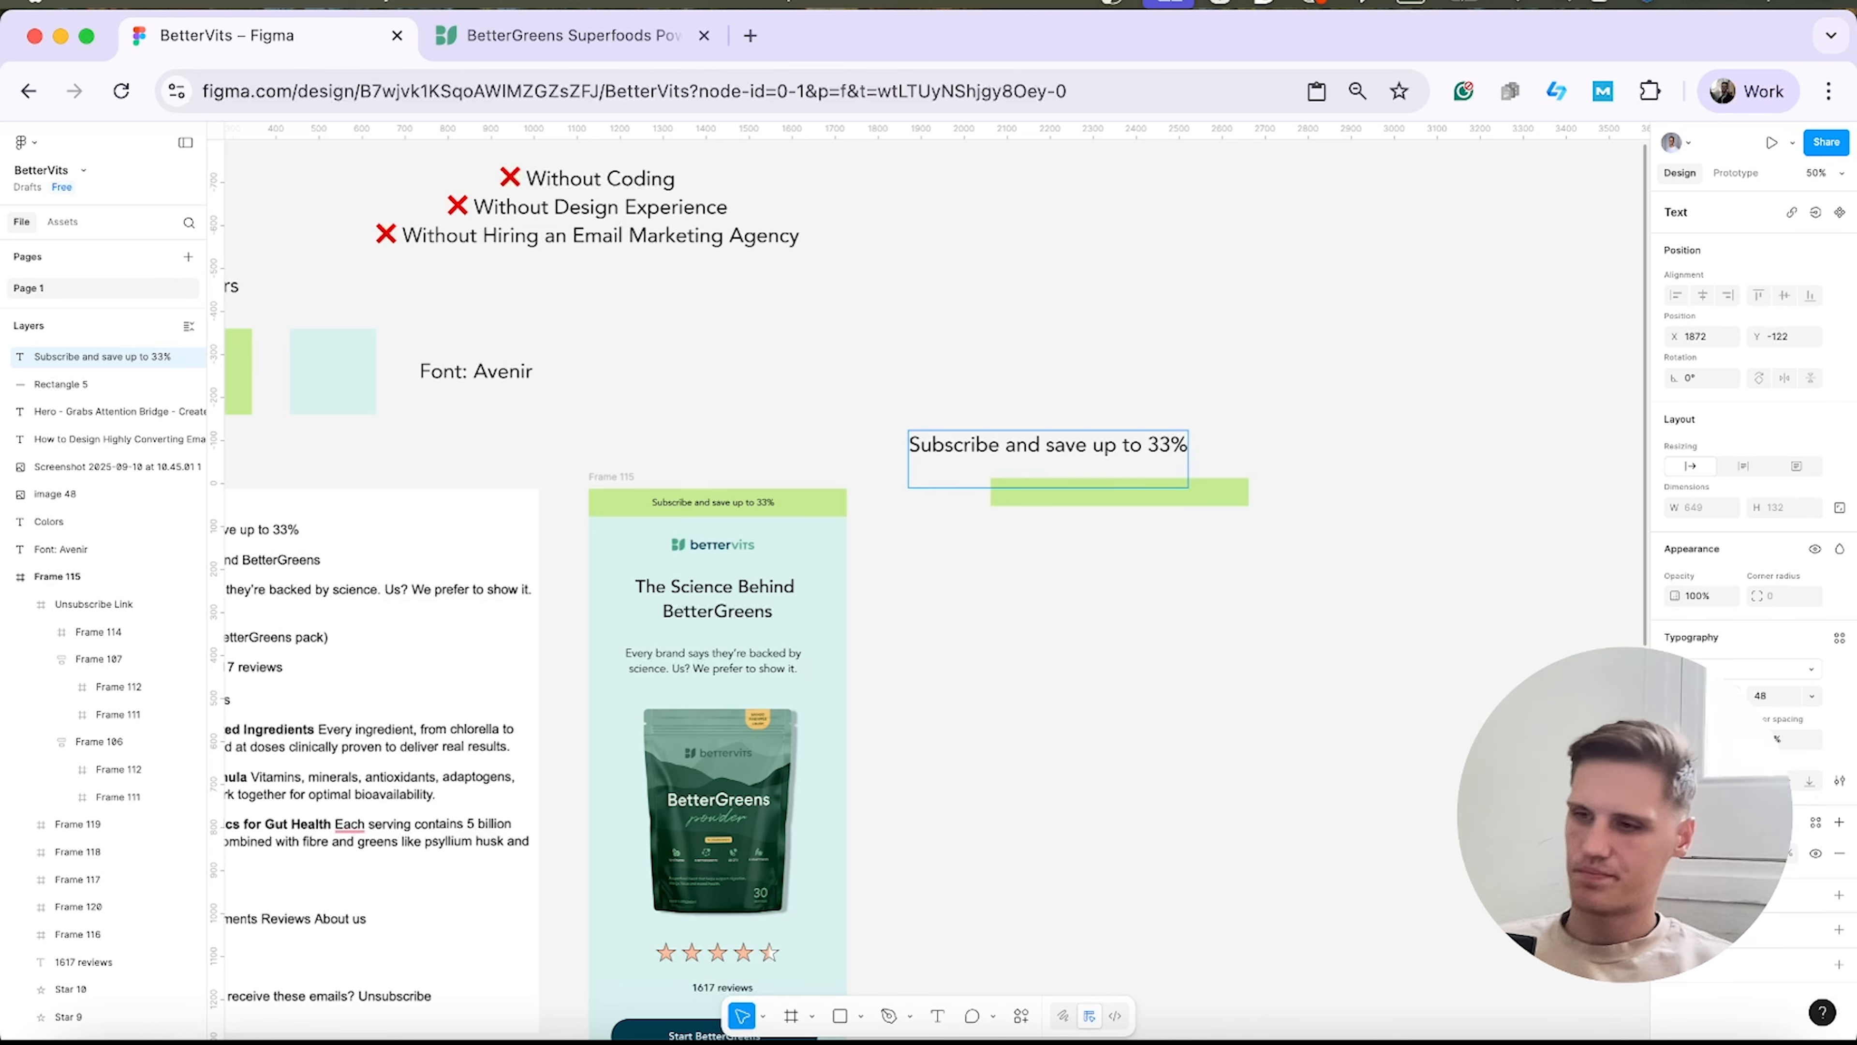
{"action": "key", "text": "BackSpace"}
Set the header text's font size to 21 and centre the text on the green bar.
{"action": "key", "text": "super+a"}
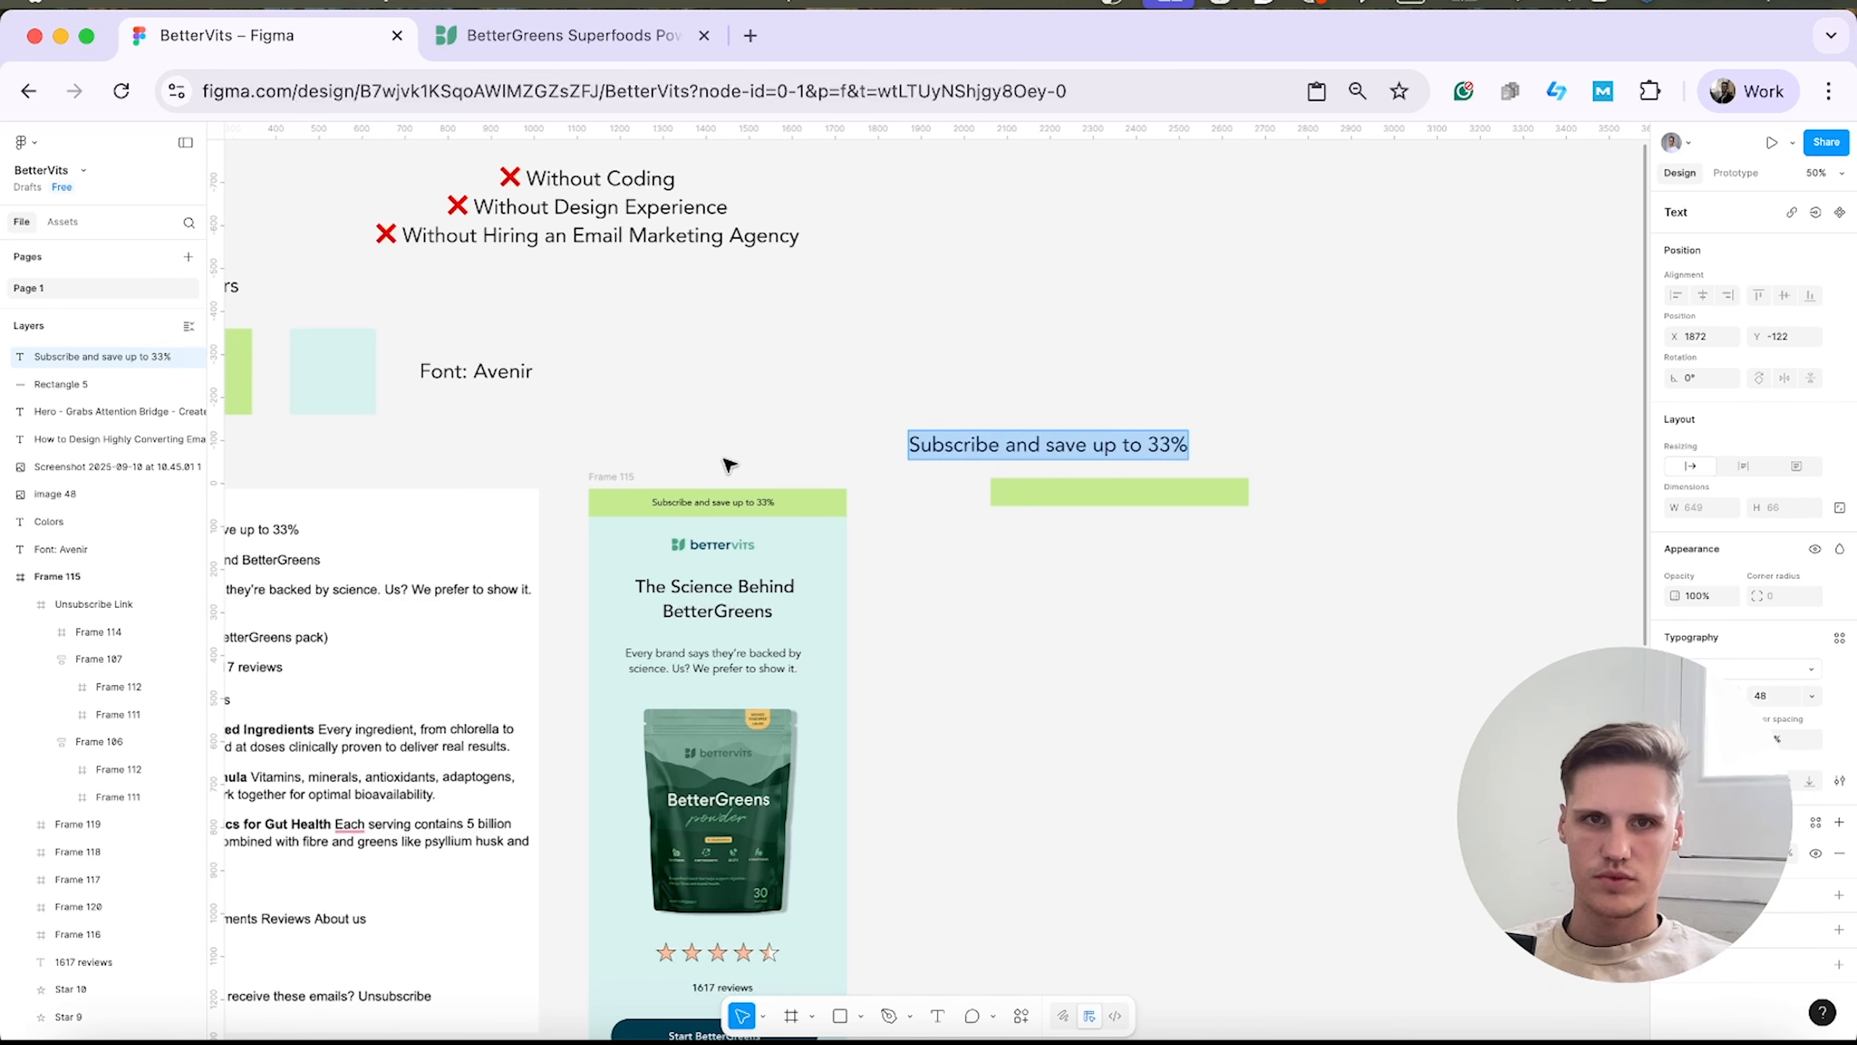
{"action": "left_click", "coordinate": [720, 503]}
{"action": "left_click", "coordinate": [1119, 427]}
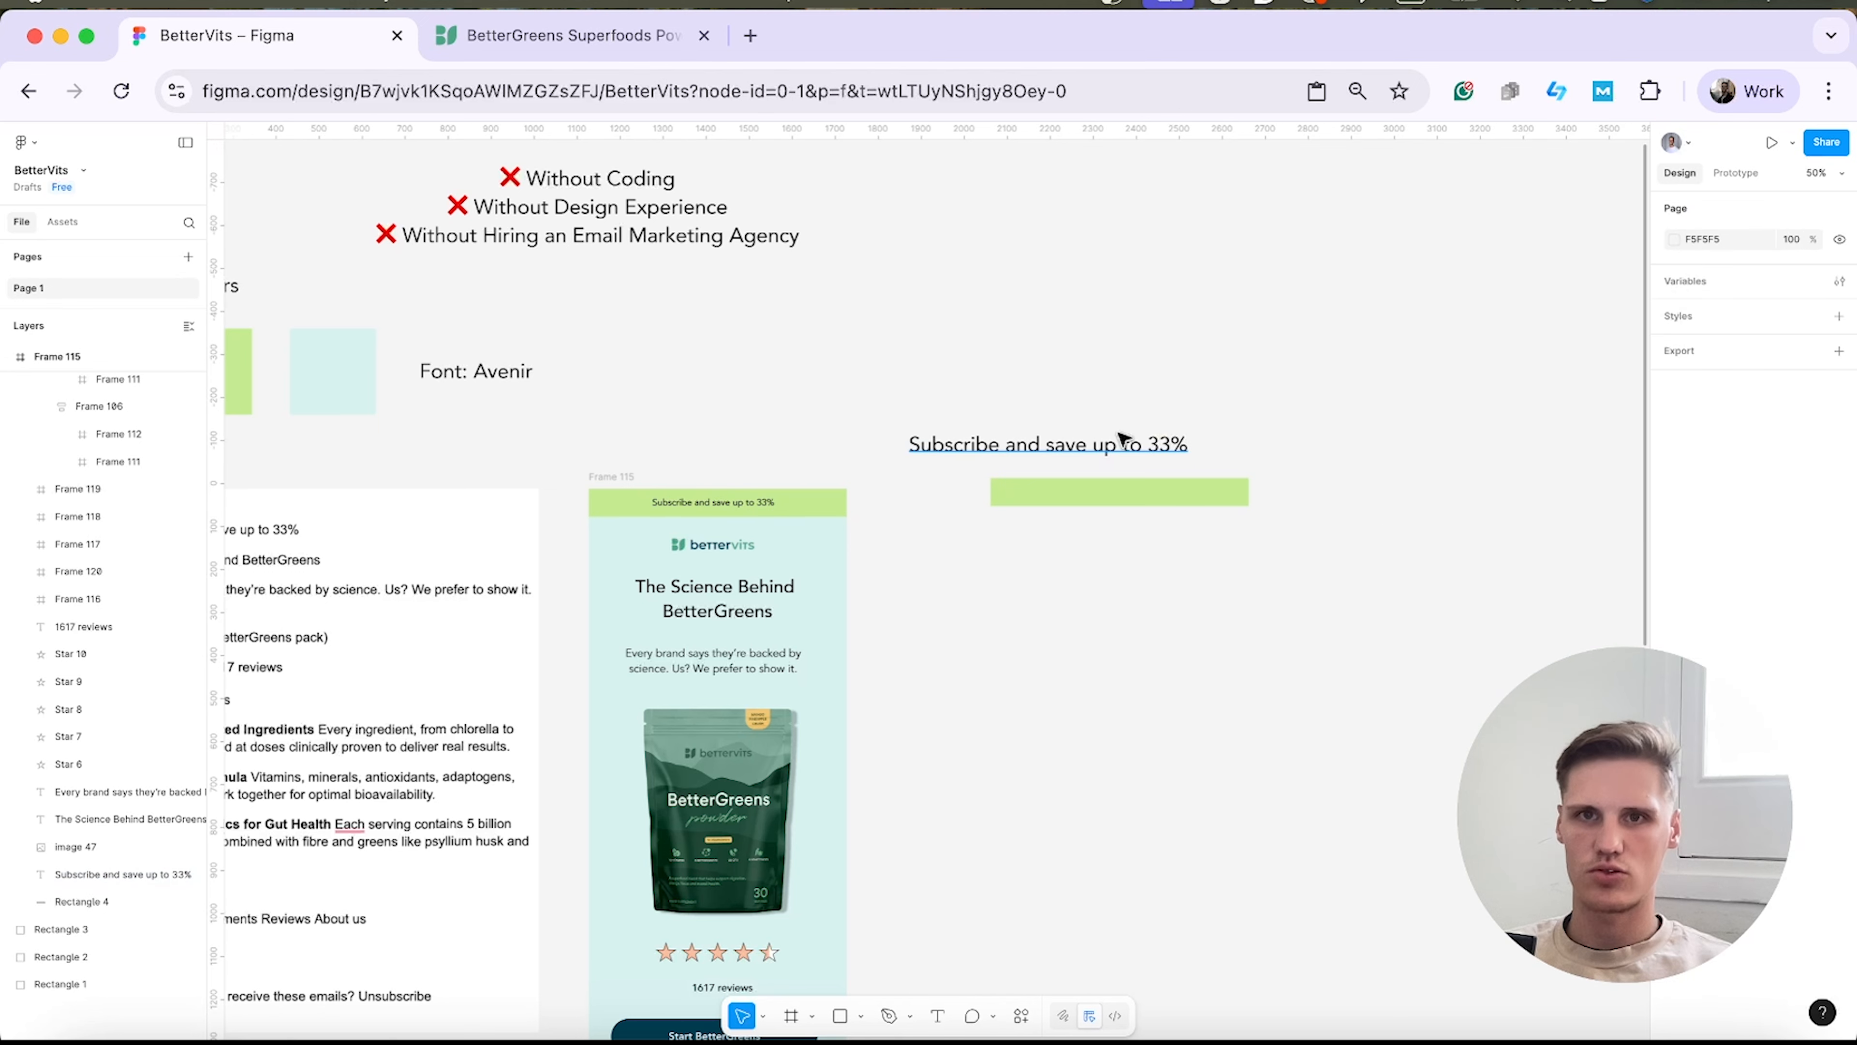
{"action": "double_click", "coordinate": [1118, 437]}
{"action": "left_click", "coordinate": [1762, 697]}
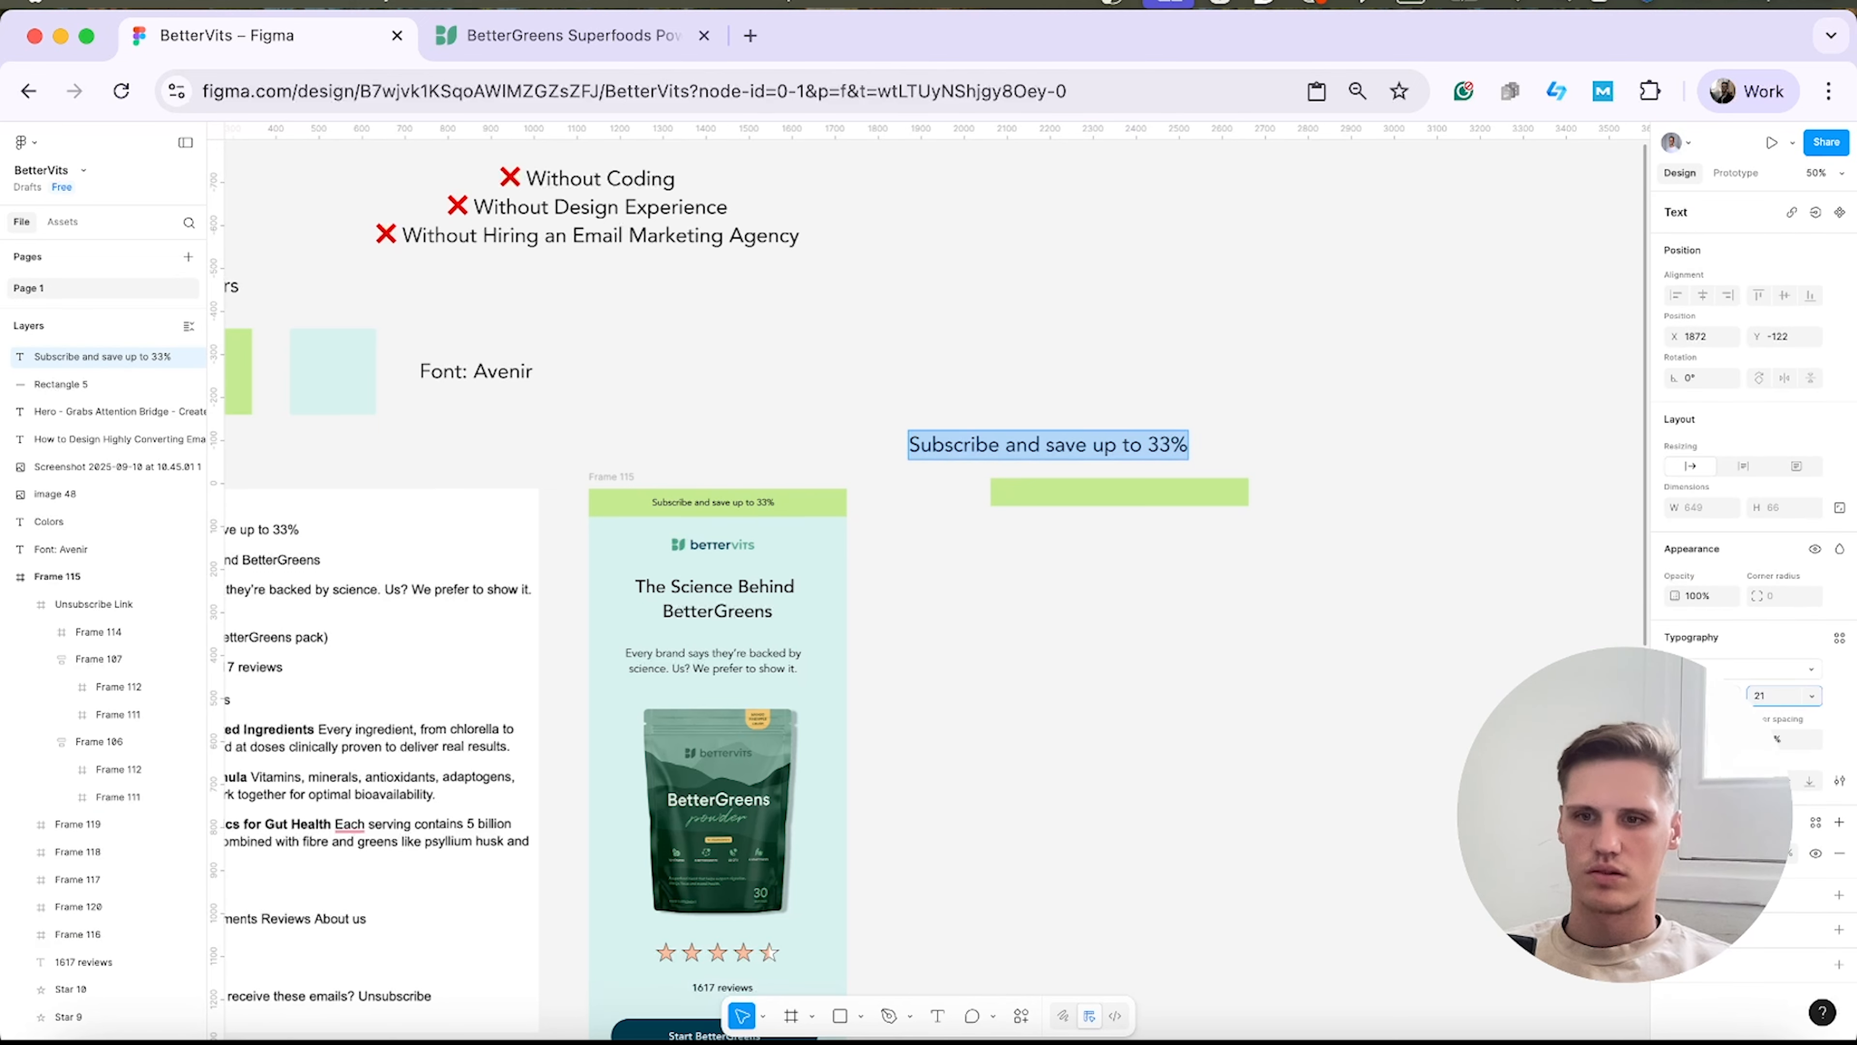
{"action": "type", "text": "21"}
{"action": "key", "text": "Return"}
{"action": "key", "text": "Escape"}
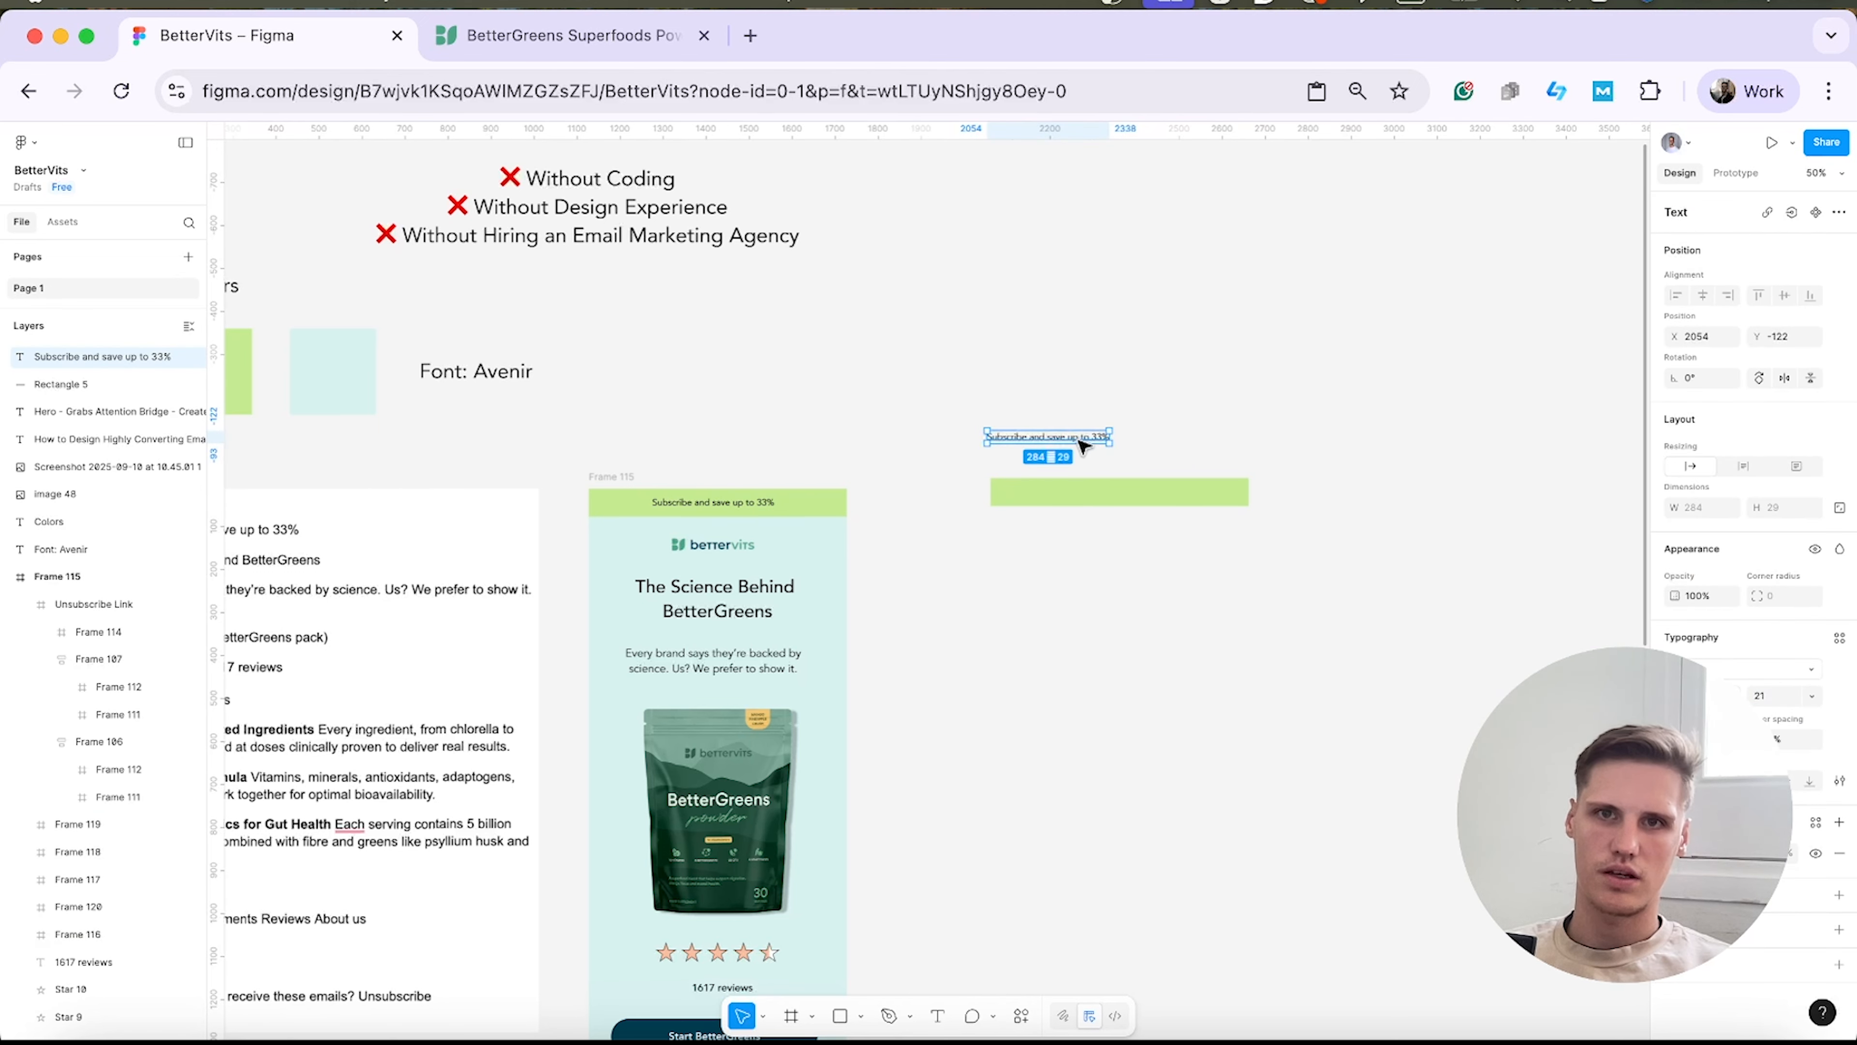
{"action": "left_click_drag", "start_coordinate": [1083, 445], "coordinate": [1155, 499]}
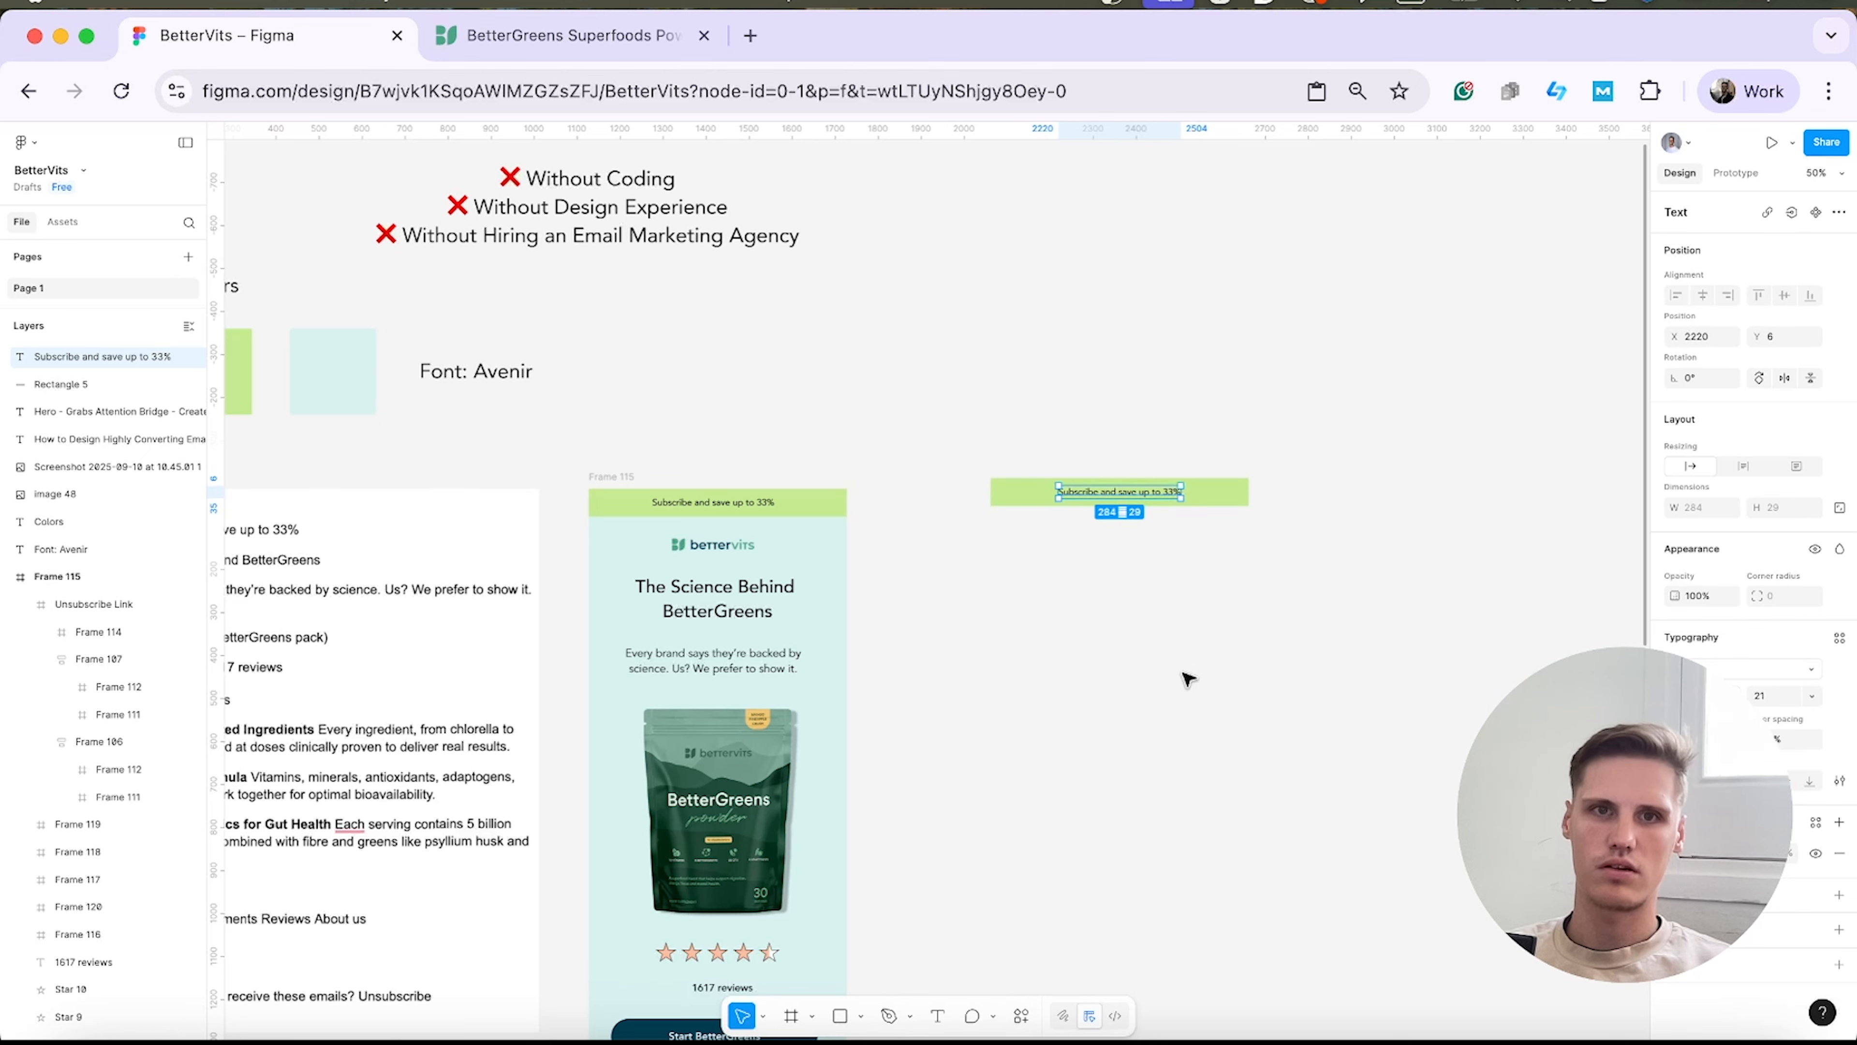
{"action": "left_click", "coordinate": [1189, 679]}
Draw the email body rectangle directly below the green header bar, 600 wide and about 2497 high.
{"action": "scroll", "coordinate": [1132, 701], "scroll_direction": "down", "scroll_amount": 3}
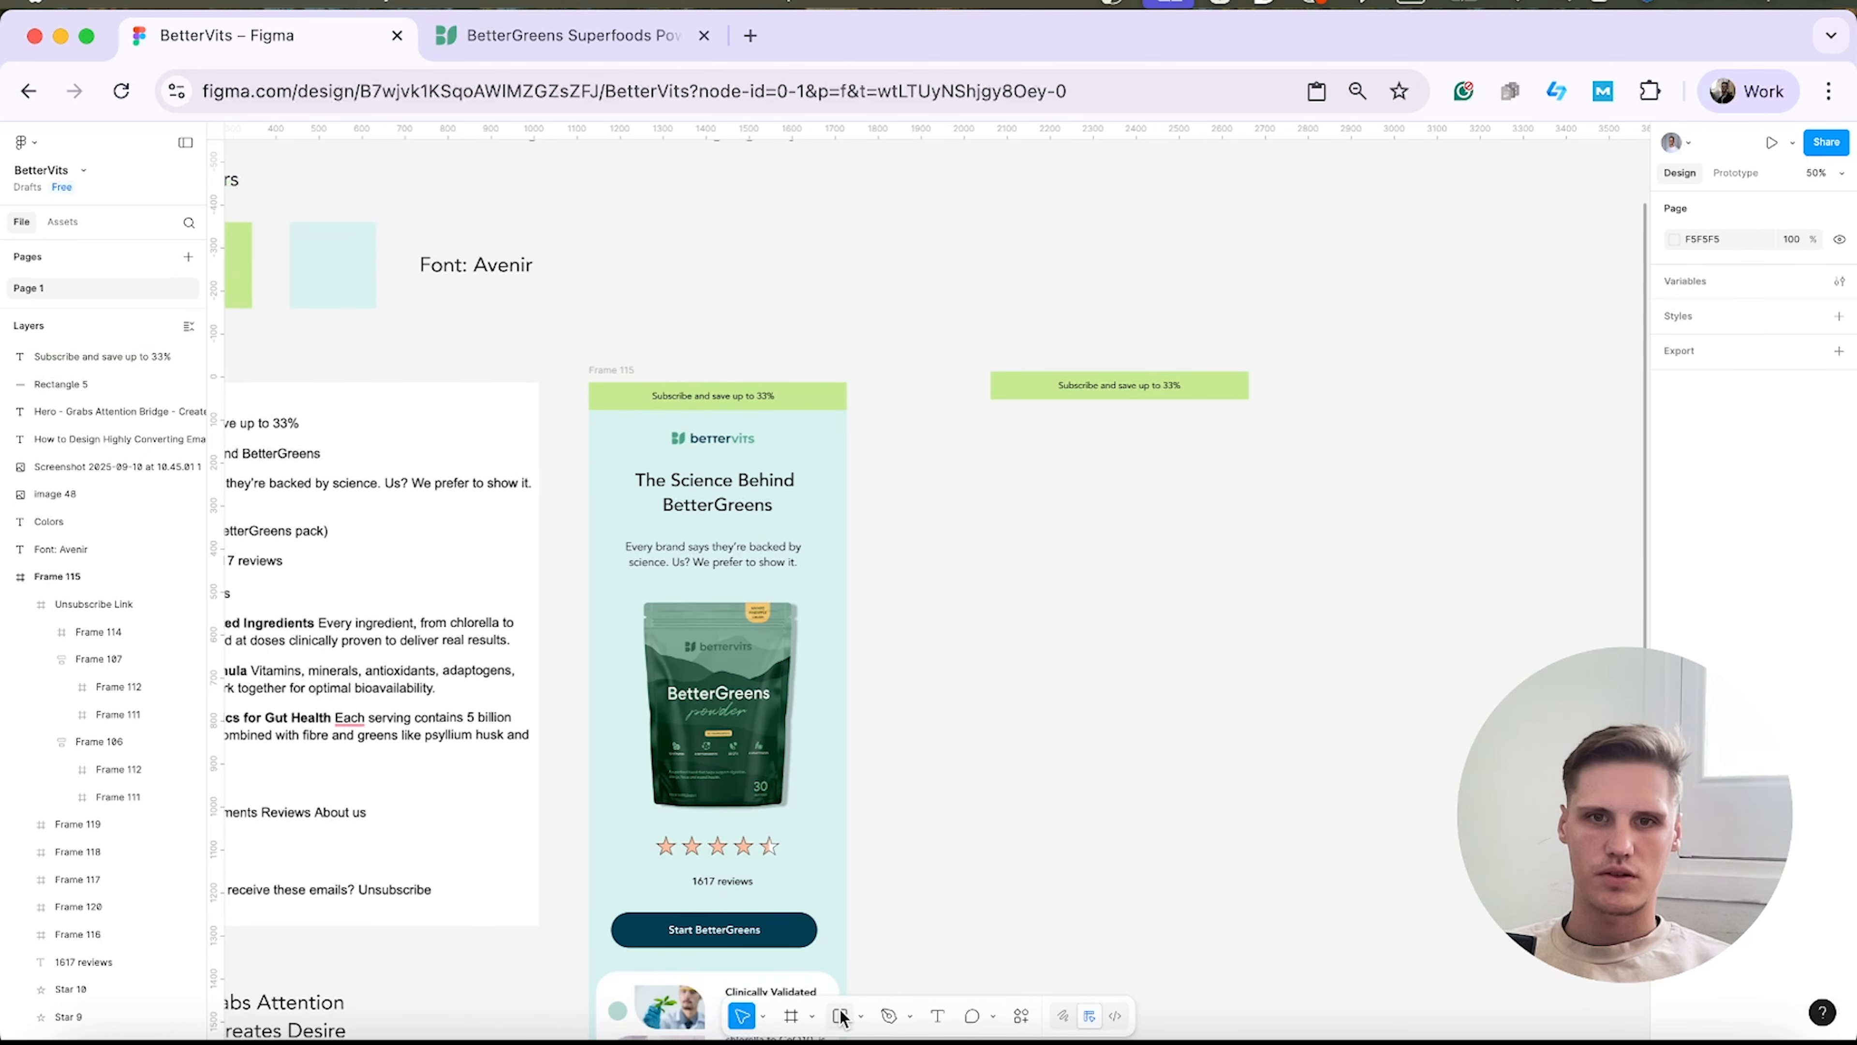
{"action": "left_click", "coordinate": [841, 1016]}
{"action": "mouse_move", "coordinate": [991, 399]}
{"action": "left_mouse_down"}
{"action": "mouse_move", "coordinate": [1277, 644]}
{"action": "mouse_move", "coordinate": [1236, 957]}
{"action": "mouse_move", "coordinate": [1272, 992]}
{"action": "mouse_move", "coordinate": [1250, 957]}
{"action": "left_mouse_up"}
{"action": "scroll", "coordinate": [1335, 830], "scroll_direction": "down", "scroll_amount": 15}
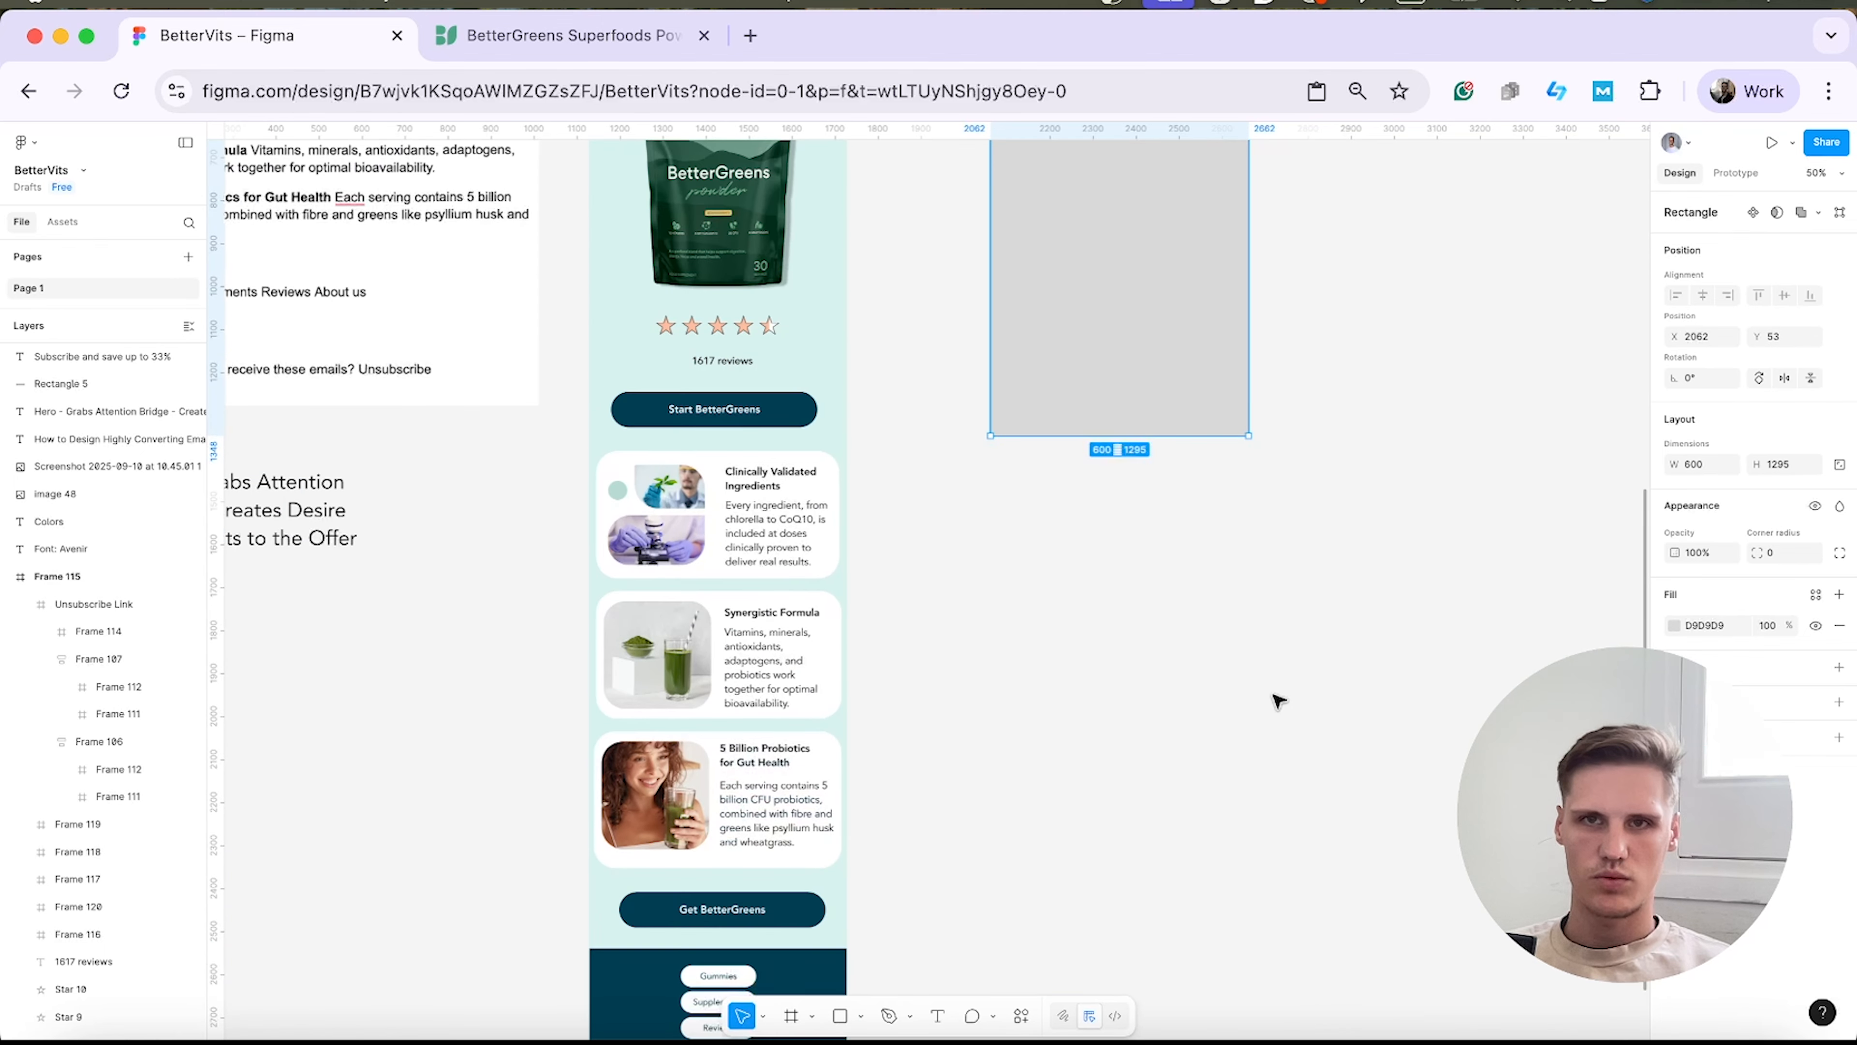
{"action": "left_click_drag", "start_coordinate": [1163, 436], "coordinate": [1178, 954]}
{"action": "scroll", "coordinate": [842, 394], "scroll_direction": "up", "scroll_amount": 8}
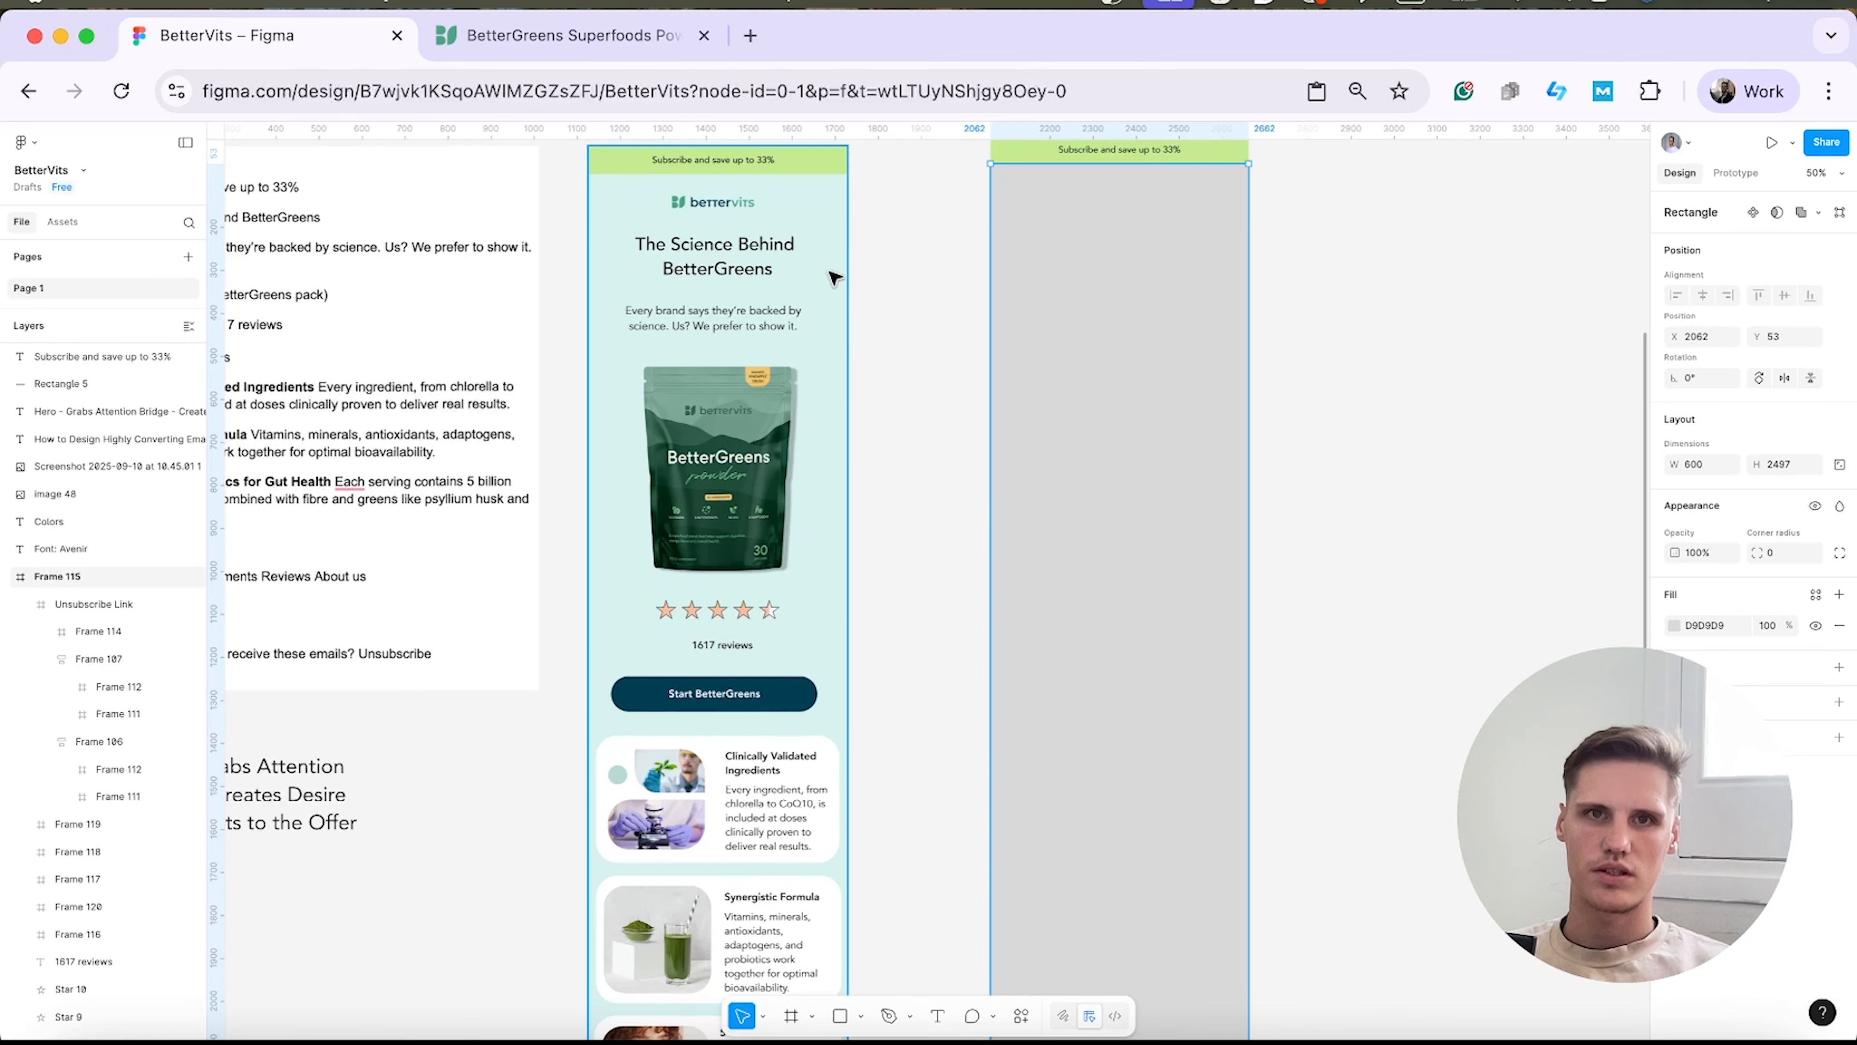
{"action": "scroll", "coordinate": [833, 277], "scroll_direction": "up", "scroll_amount": 5}
{"action": "left_click", "coordinate": [929, 534]}
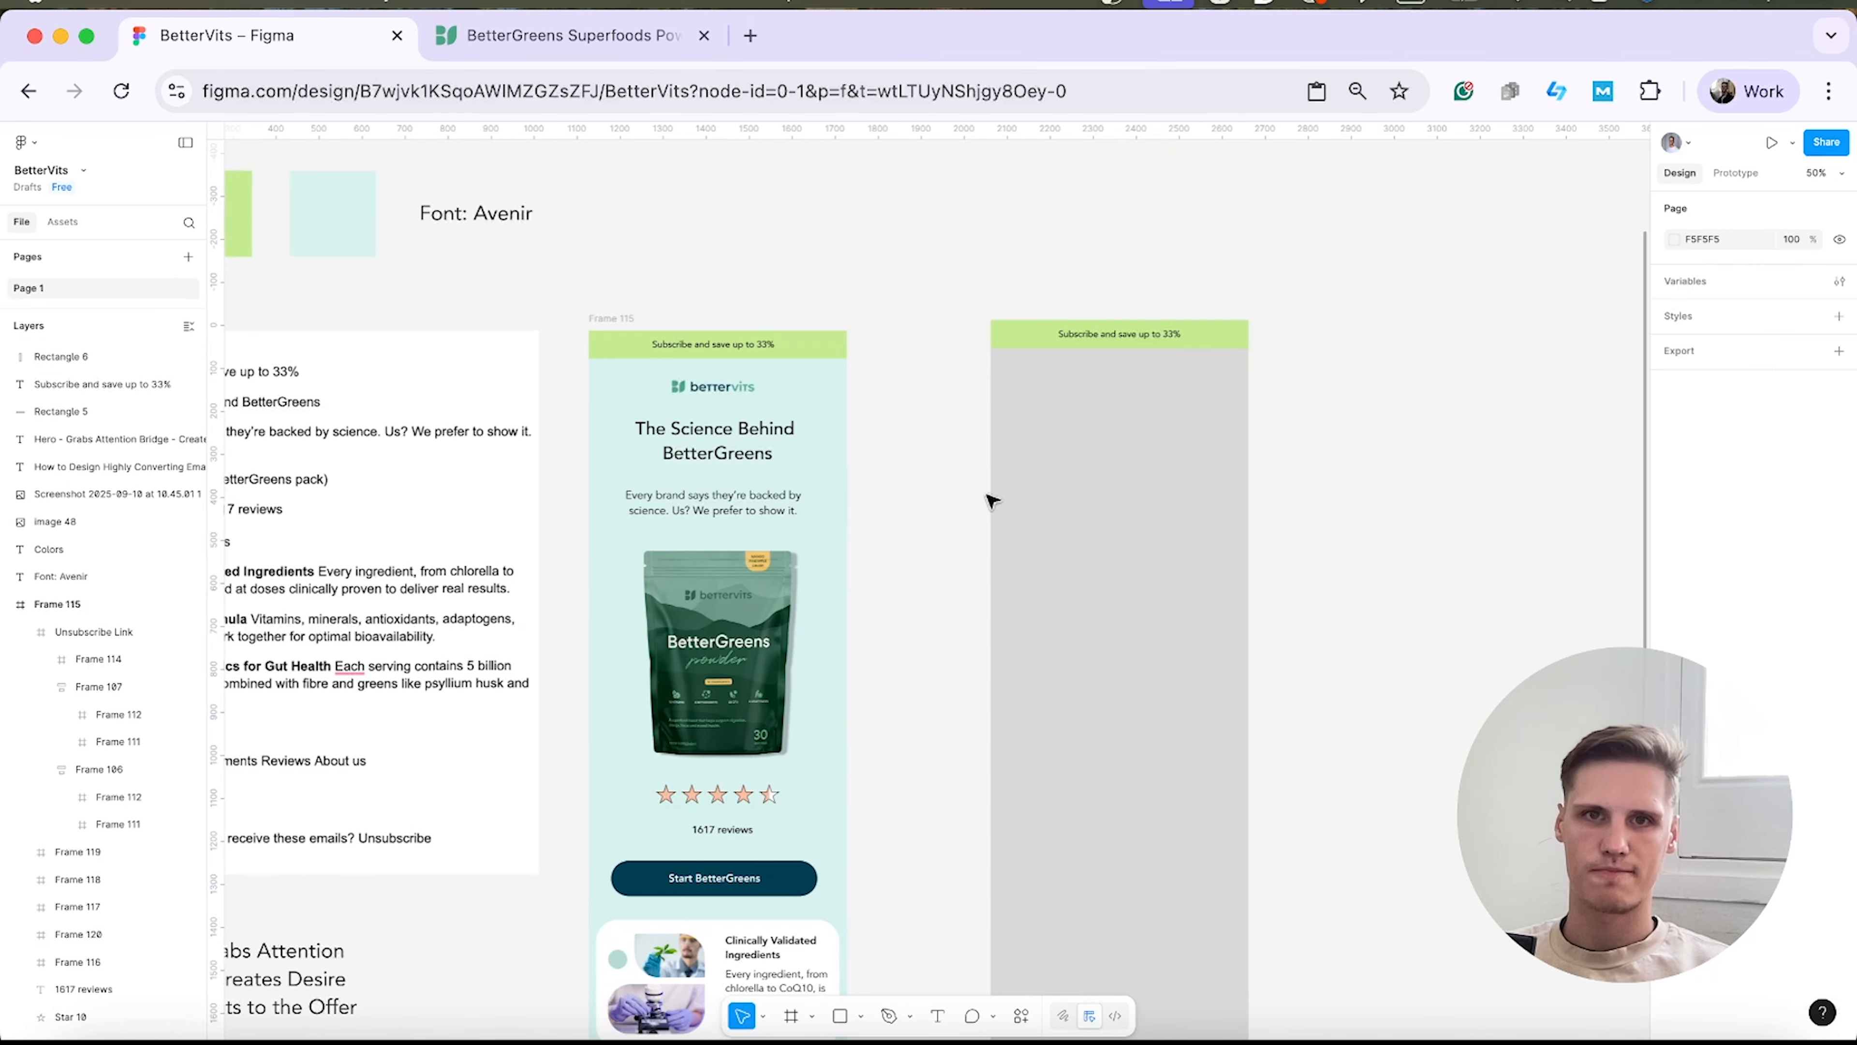
Fill the body rectangle with the pale mint colour sampled from the brand colour swatch.
{"action": "left_click", "coordinate": [1211, 532]}
{"action": "left_click", "coordinate": [1675, 626]}
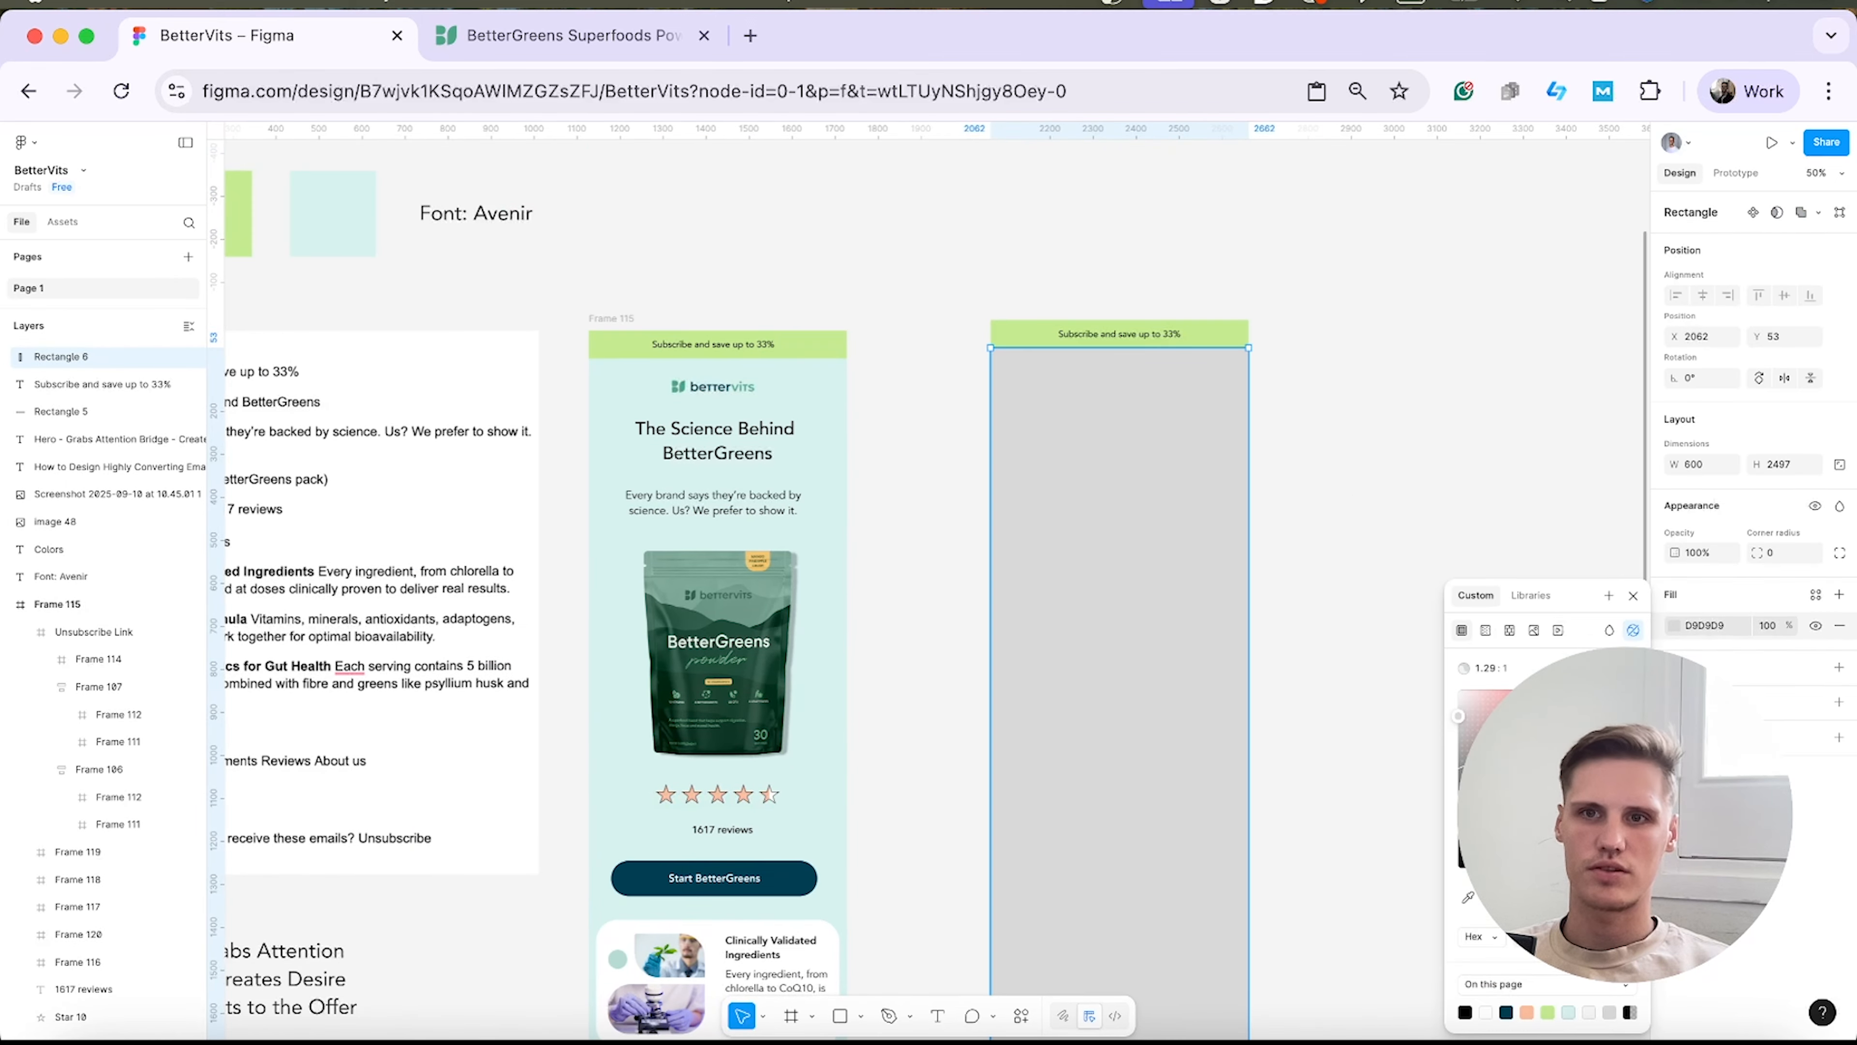
{"action": "left_click", "coordinate": [1463, 903]}
{"action": "scroll", "coordinate": [799, 558], "scroll_direction": "up", "scroll_amount": 1}
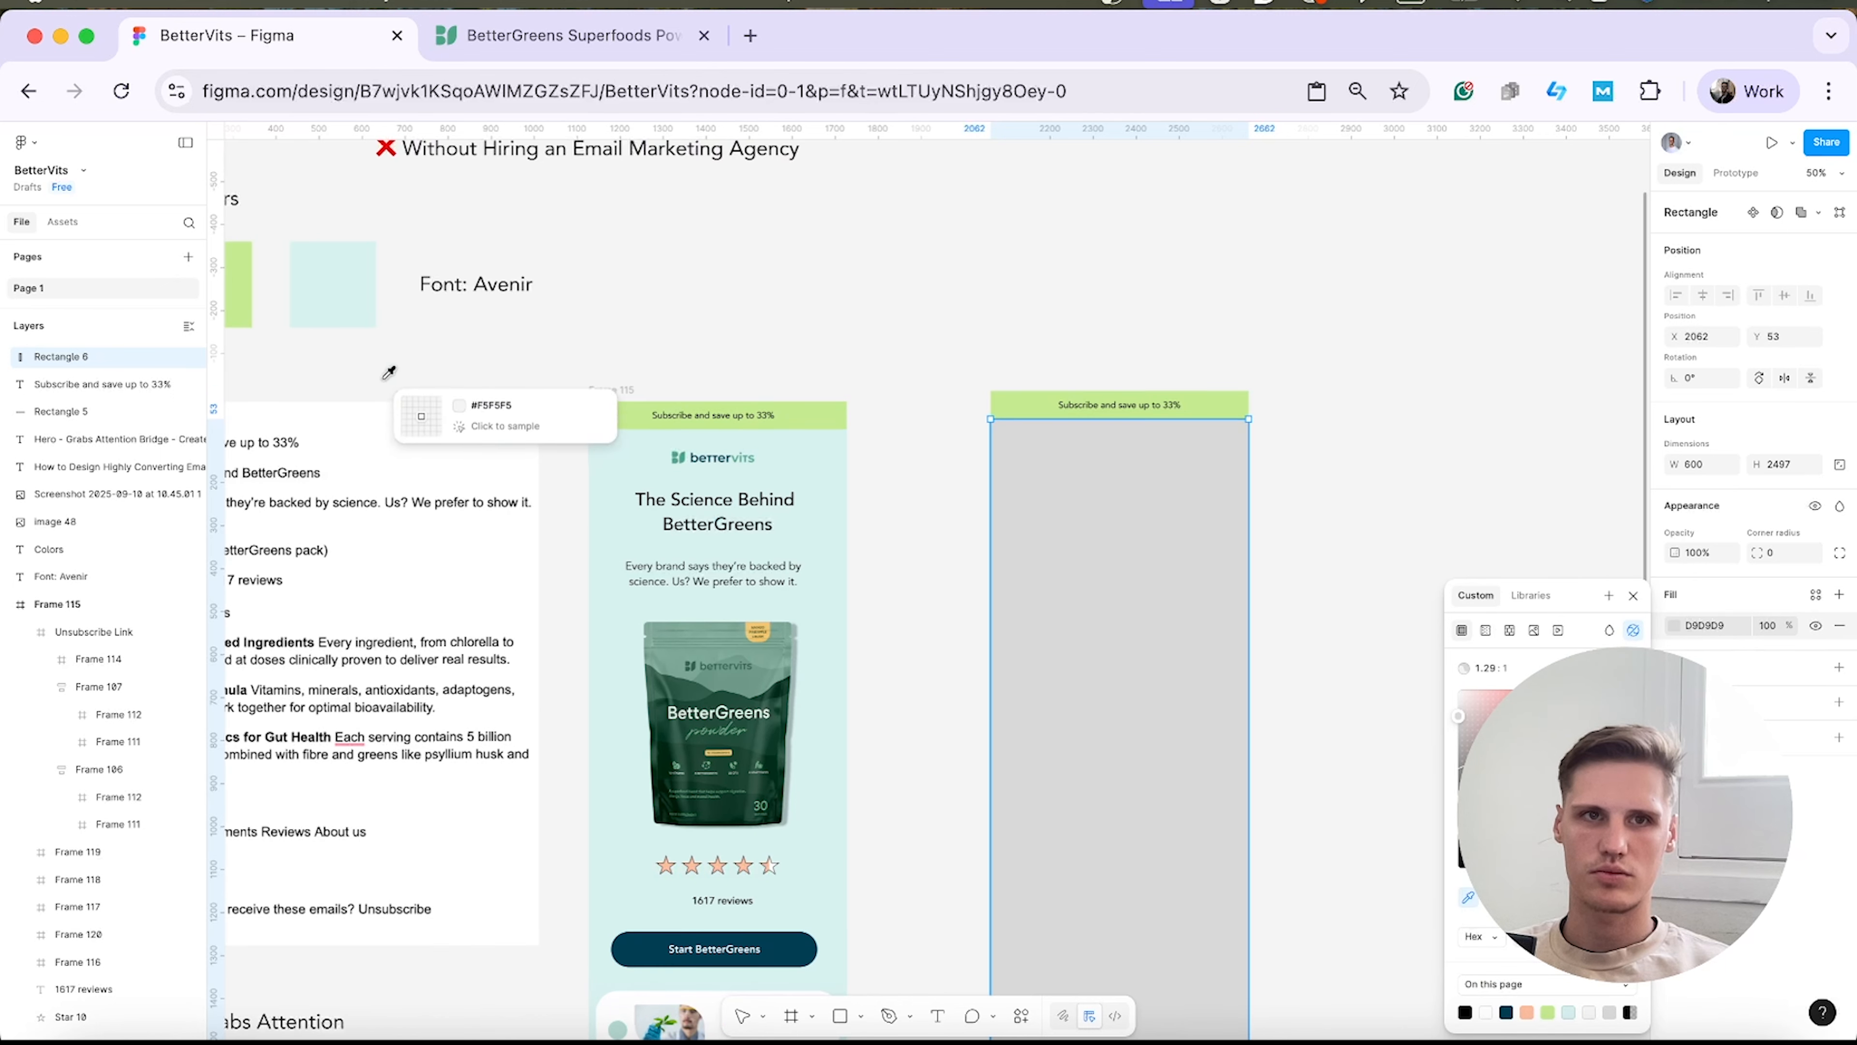
{"action": "left_click", "coordinate": [327, 281]}
{"action": "left_click", "coordinate": [1119, 259]}
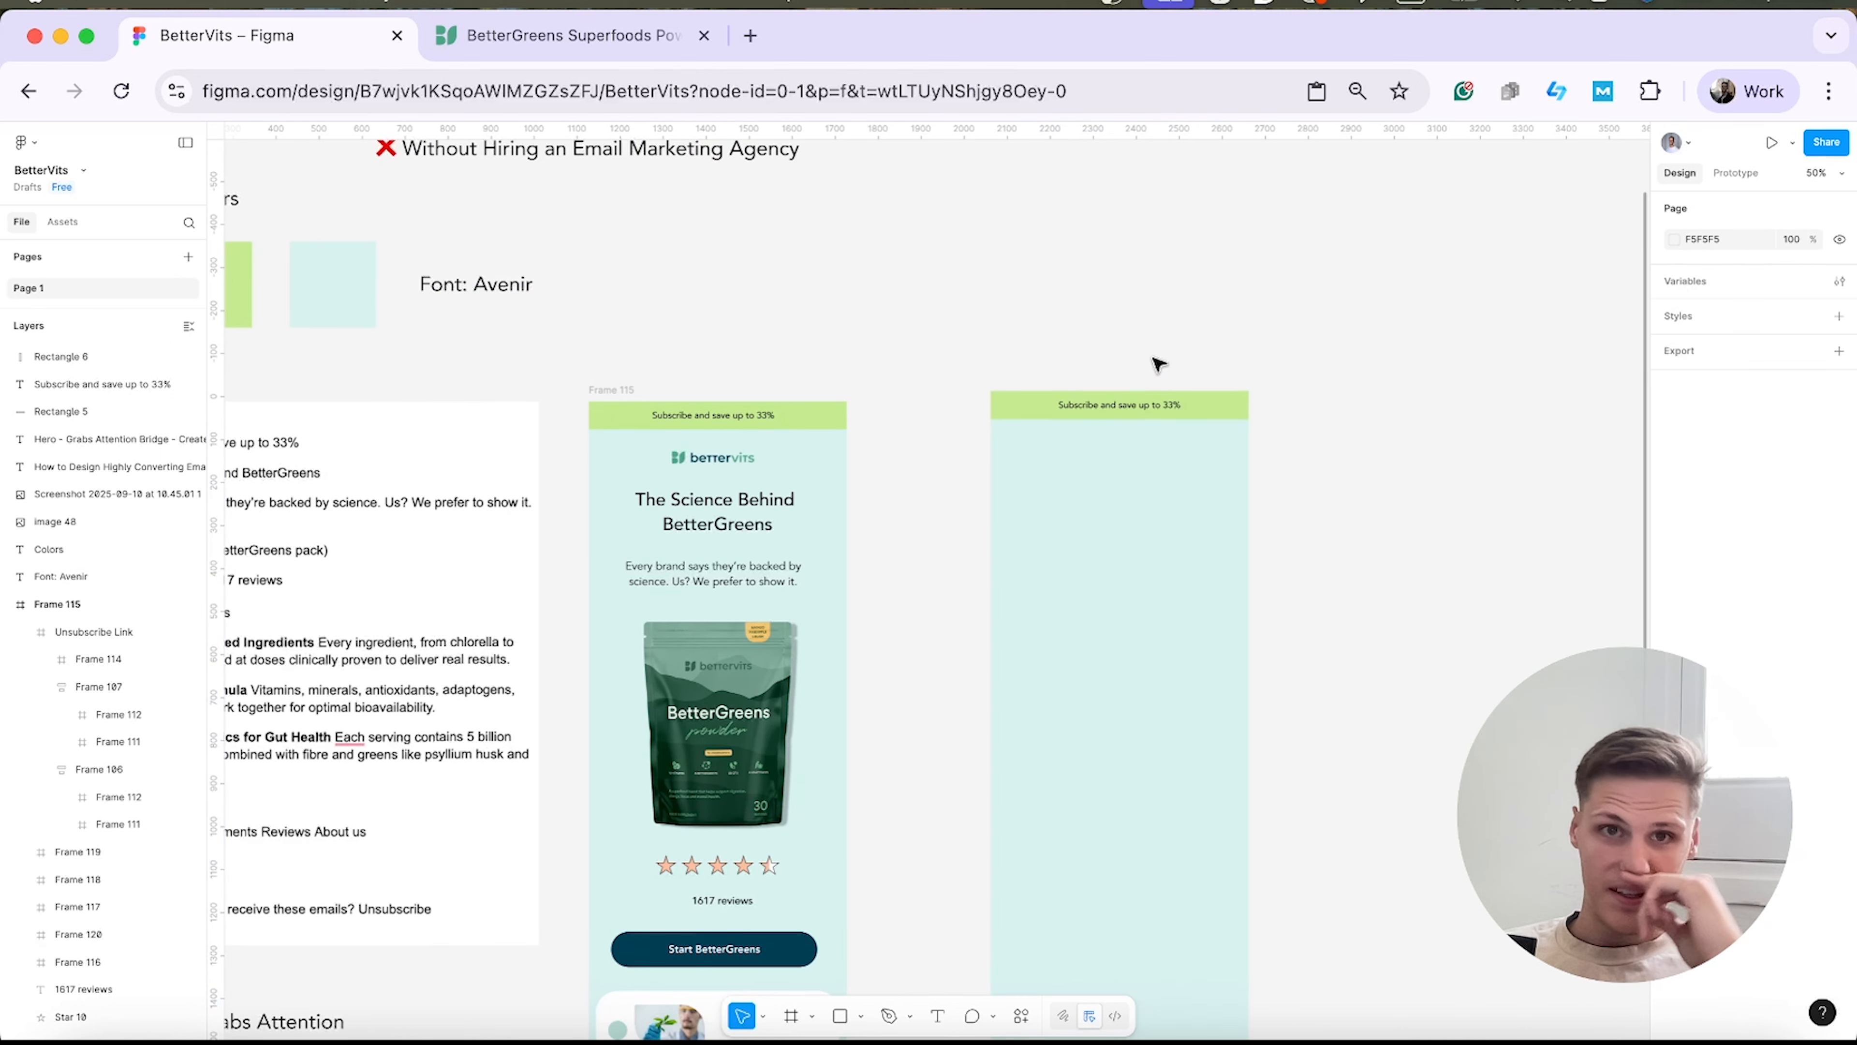
Copy the bettervits logo from the header of the BetterGreens product page and return to the Figma design.
{"action": "scroll", "coordinate": [940, 373], "scroll_direction": "down", "scroll_amount": 3}
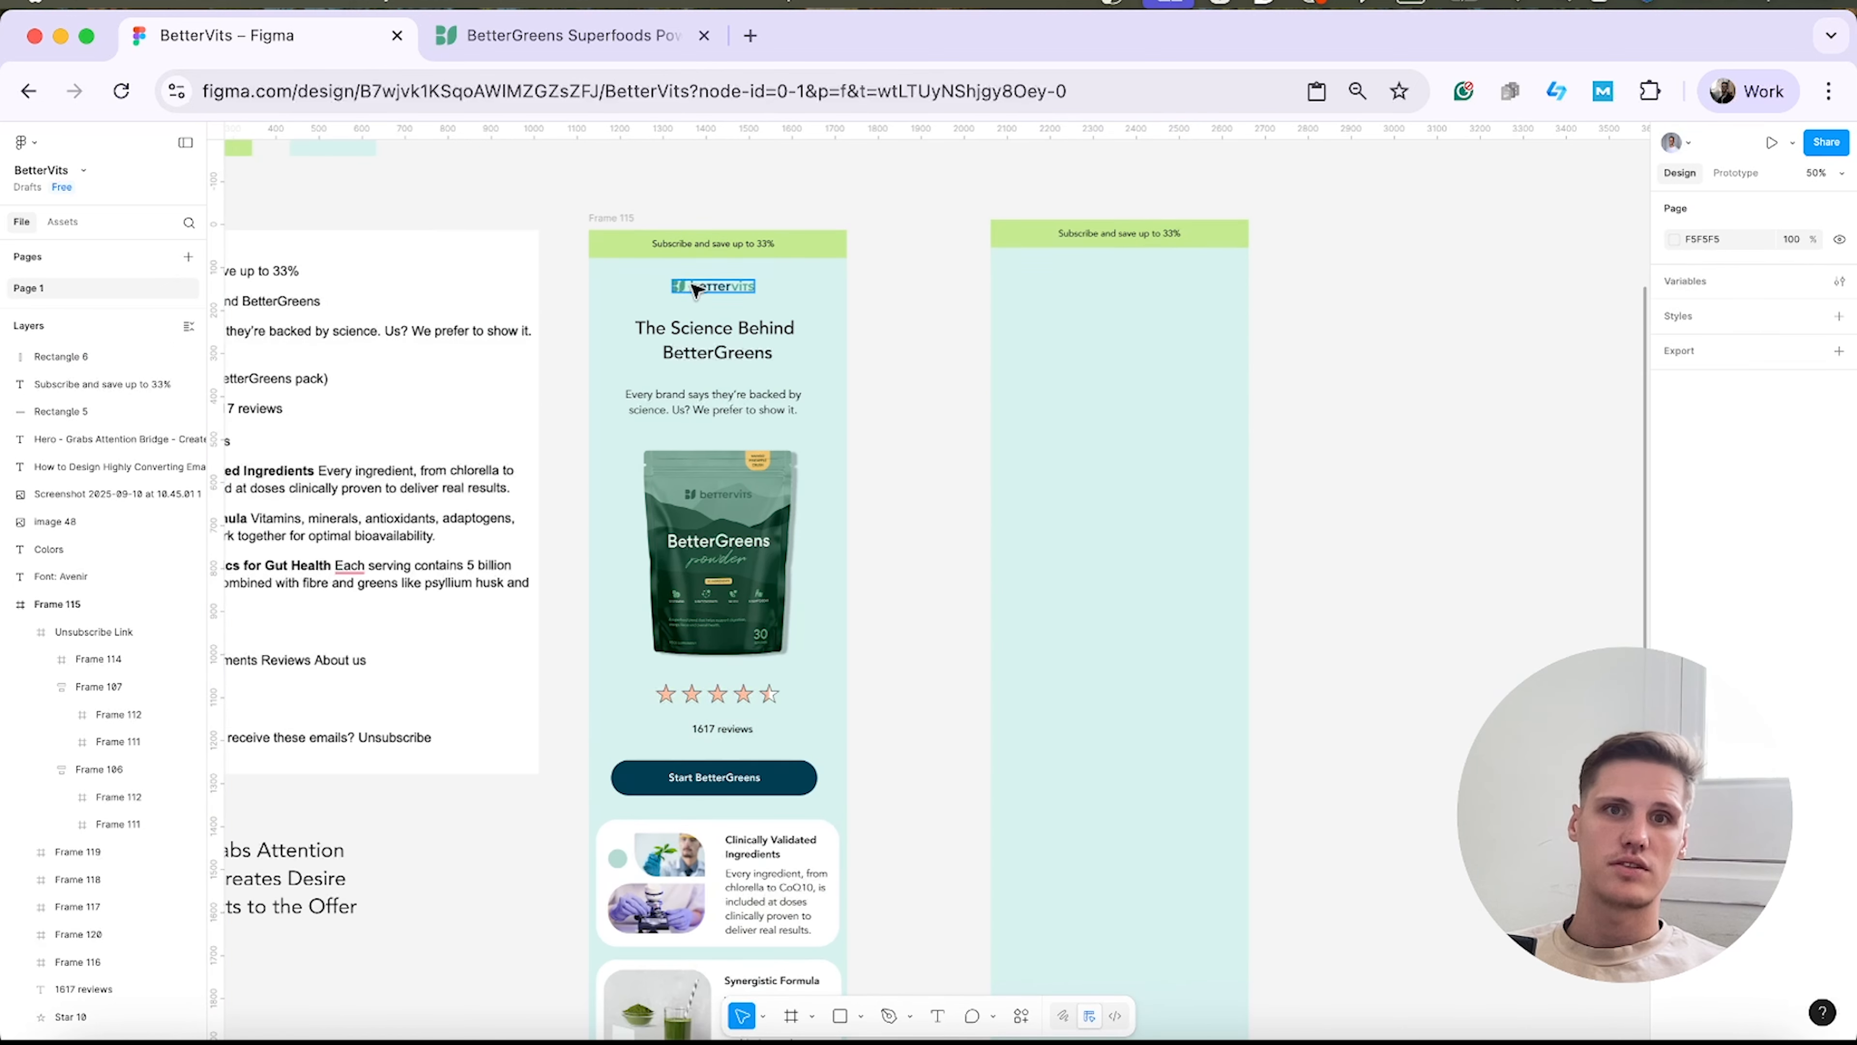
{"action": "left_click", "coordinate": [613, 35]}
{"action": "scroll", "coordinate": [327, 229], "scroll_direction": "up", "scroll_amount": 10}
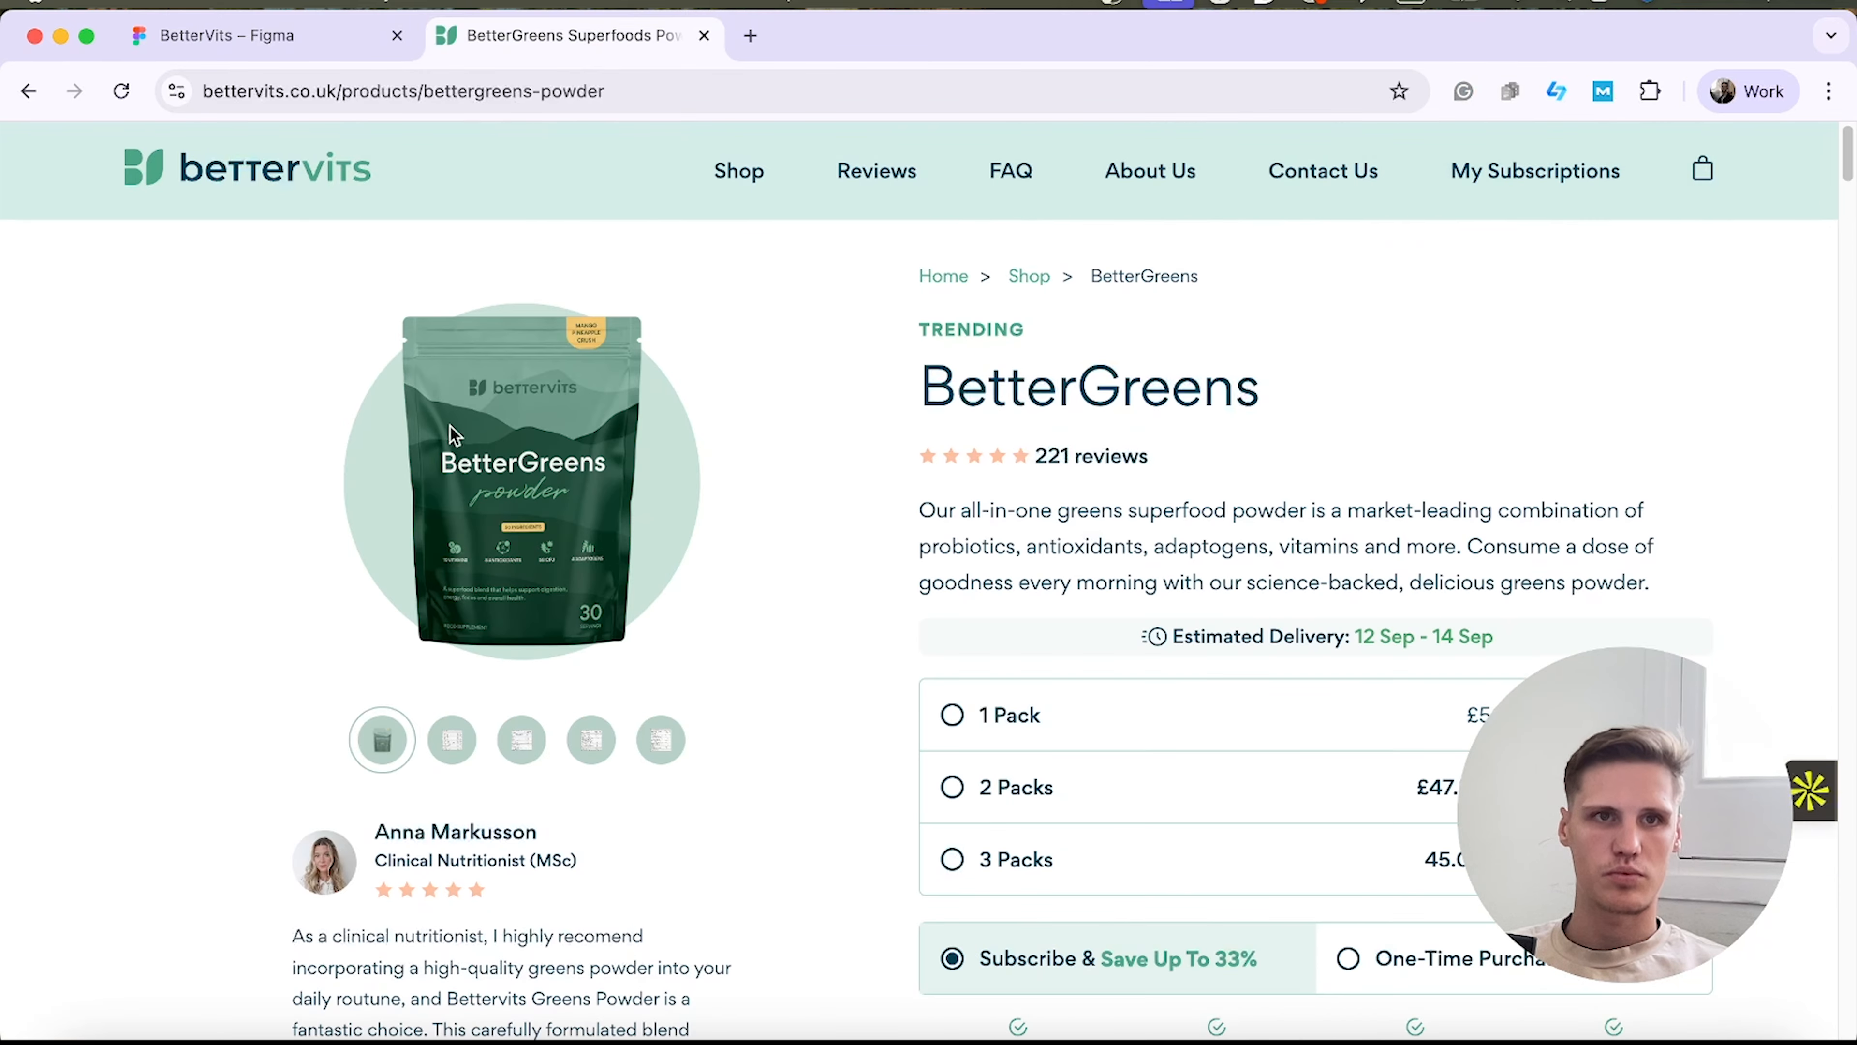
{"action": "right_click", "coordinate": [255, 174]}
{"action": "left_click", "coordinate": [406, 482]}
{"action": "left_click", "coordinate": [241, 36]}
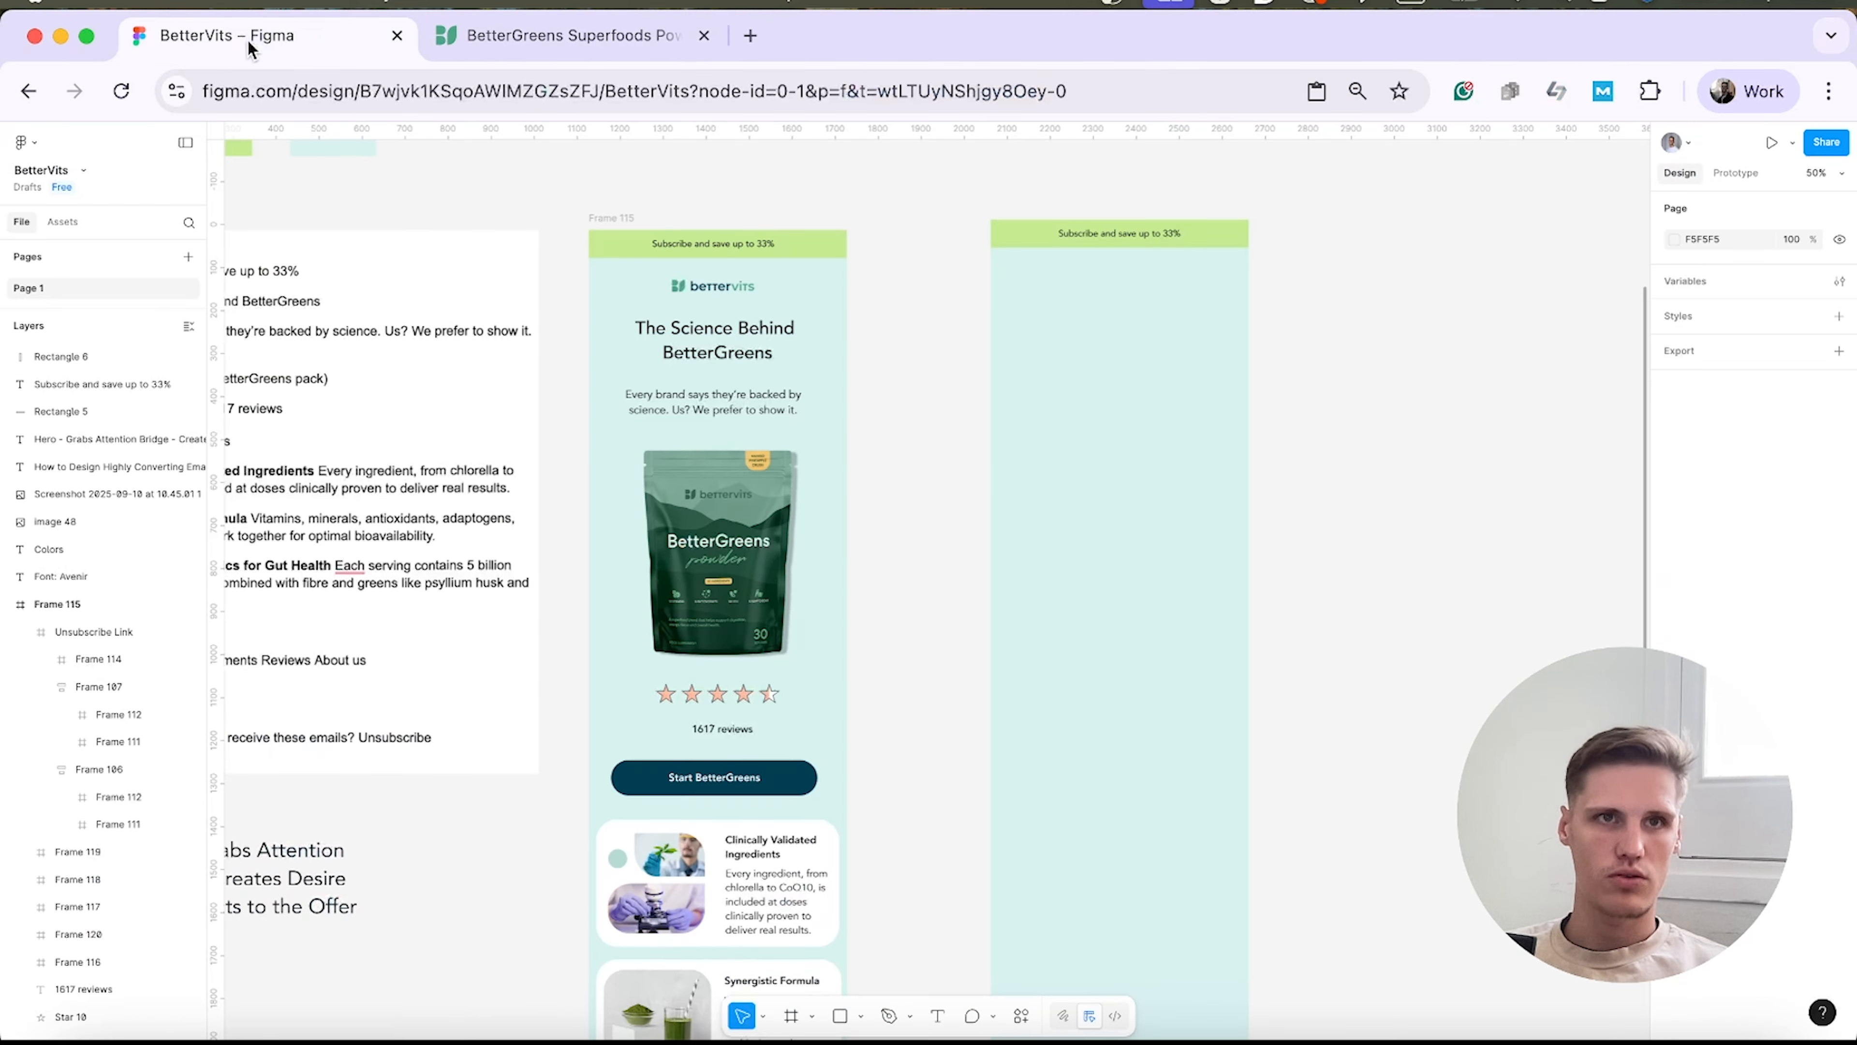
Paste the bettervits logo and centre it horizontally in the new email's mint body, just below the green header bar.
{"action": "key", "text": "super+v"}
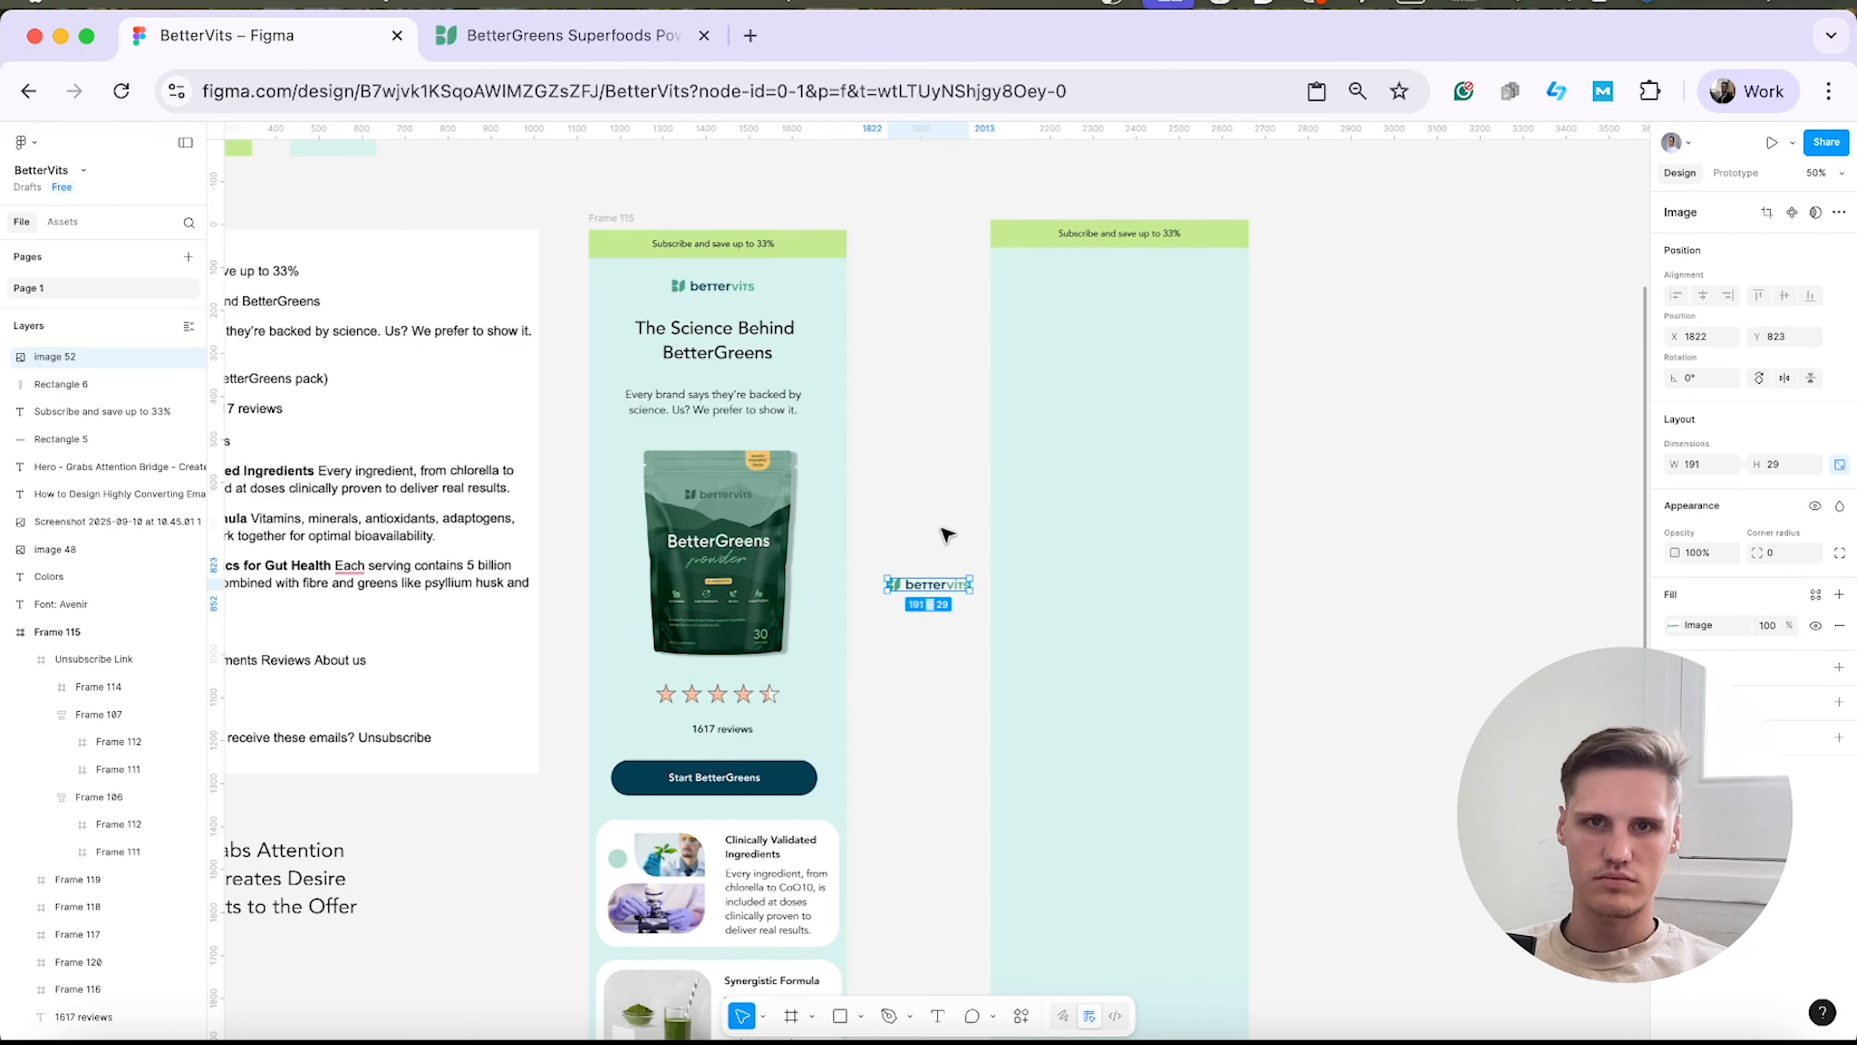
{"action": "left_click_drag", "start_coordinate": [946, 585], "coordinate": [1141, 284]}
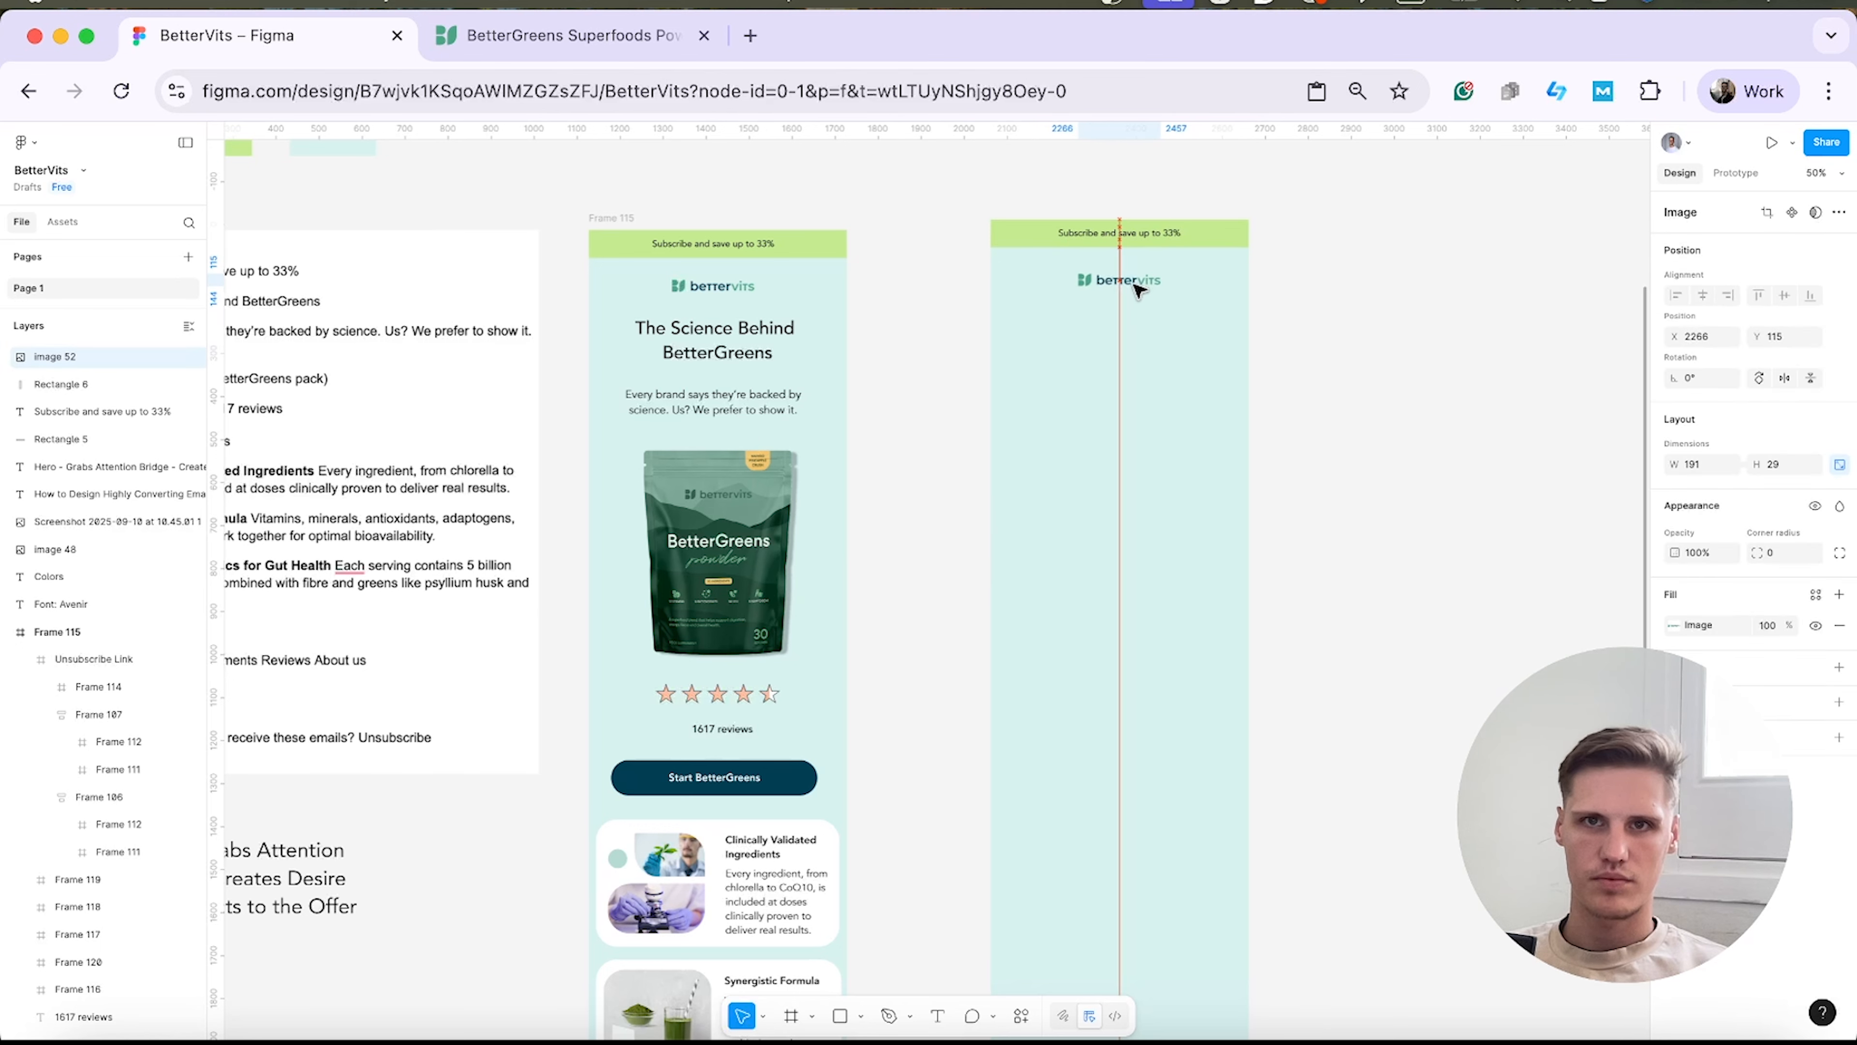
{"action": "left_click", "coordinate": [1411, 364]}
{"action": "left_click", "coordinate": [1120, 285]}
{"action": "key", "text": "shift+Up"}
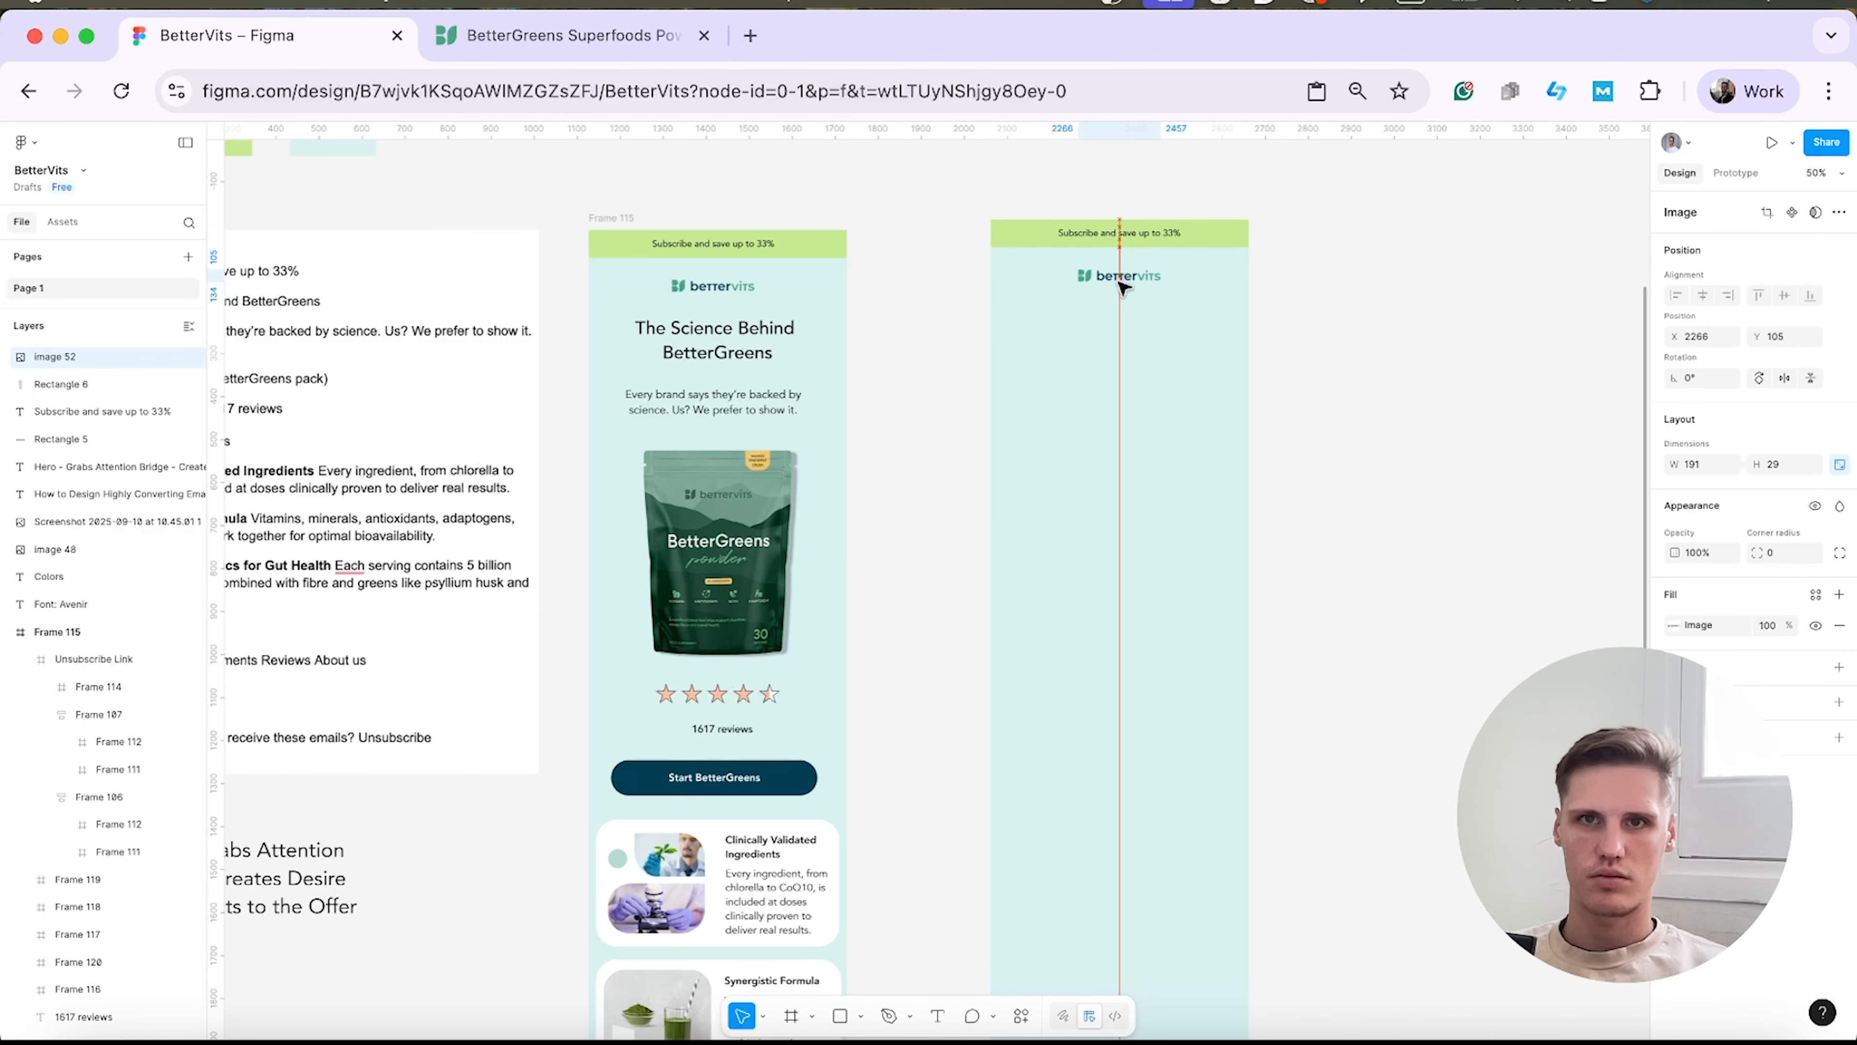
{"action": "left_click", "coordinate": [1349, 367]}
{"action": "scroll", "coordinate": [1048, 340], "scroll_direction": "up", "scroll_amount": 1}
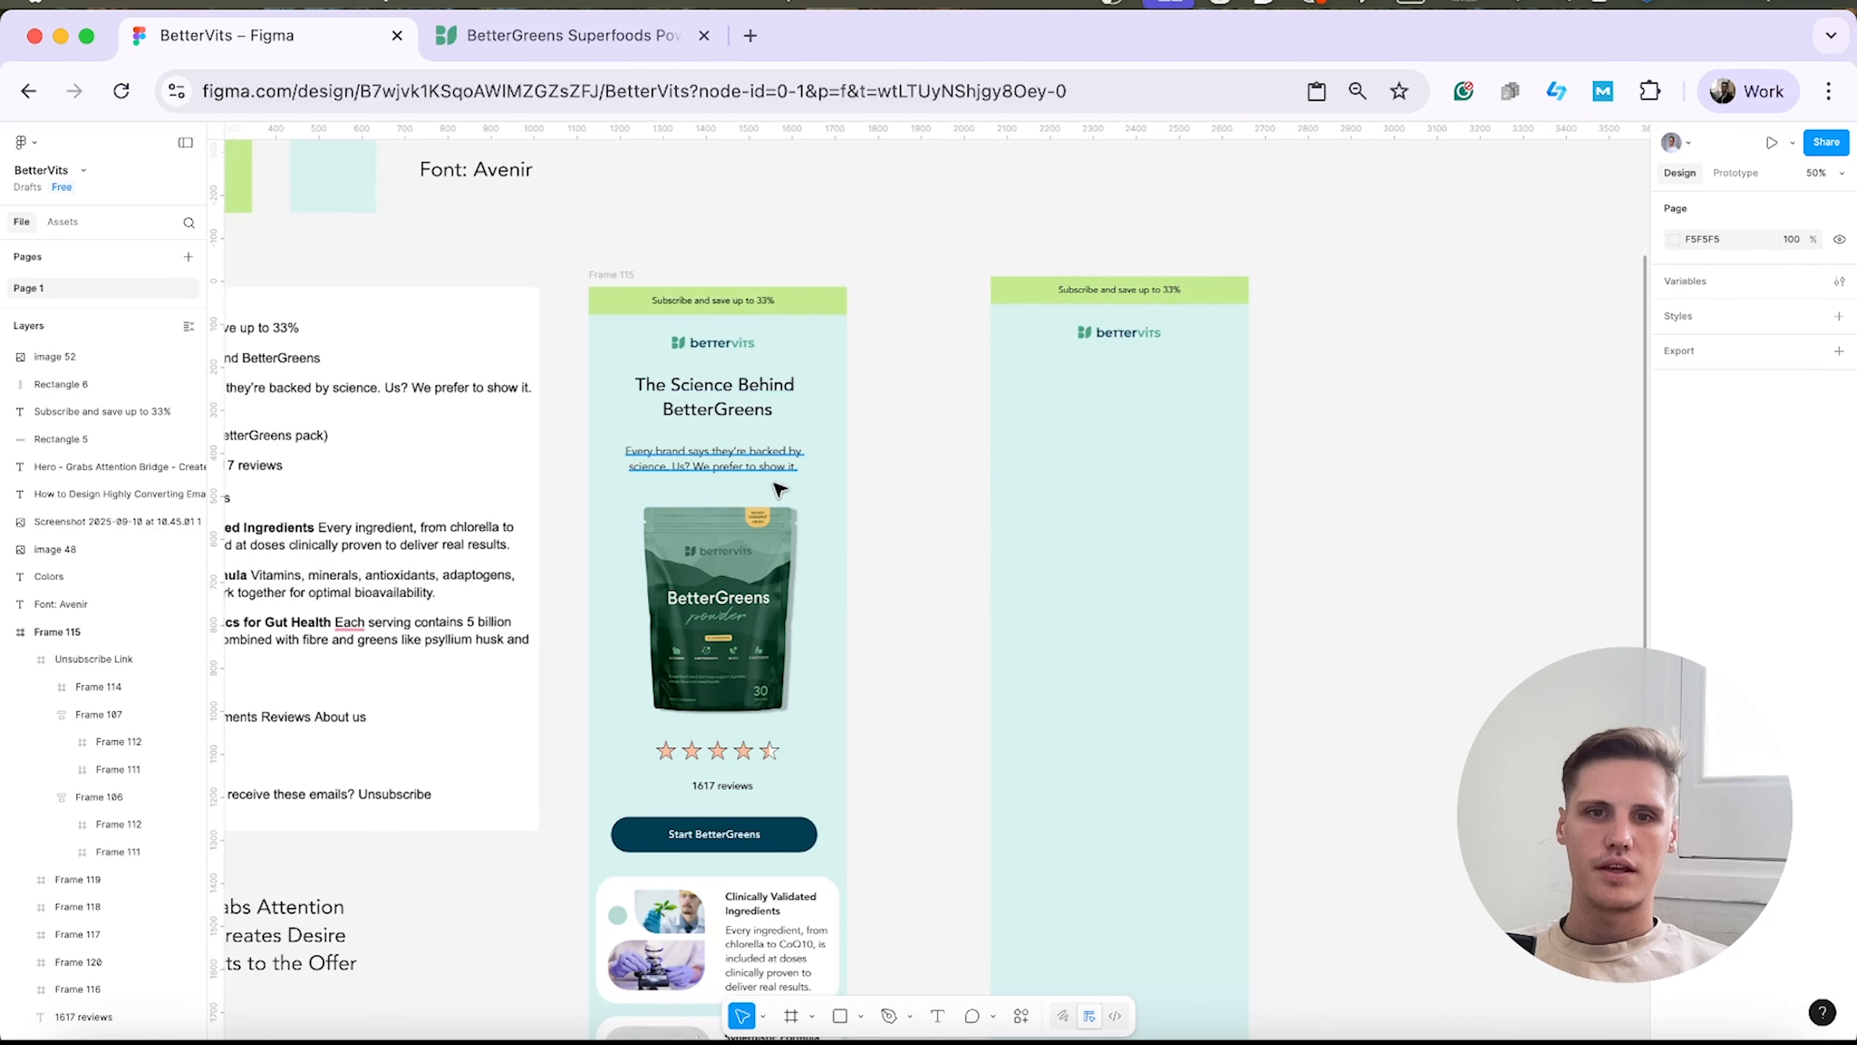
{"action": "scroll", "coordinate": [740, 726], "scroll_direction": "up", "scroll_amount": 5}
{"action": "scroll", "coordinate": [1140, 594], "scroll_direction": "down", "scroll_amount": 1}
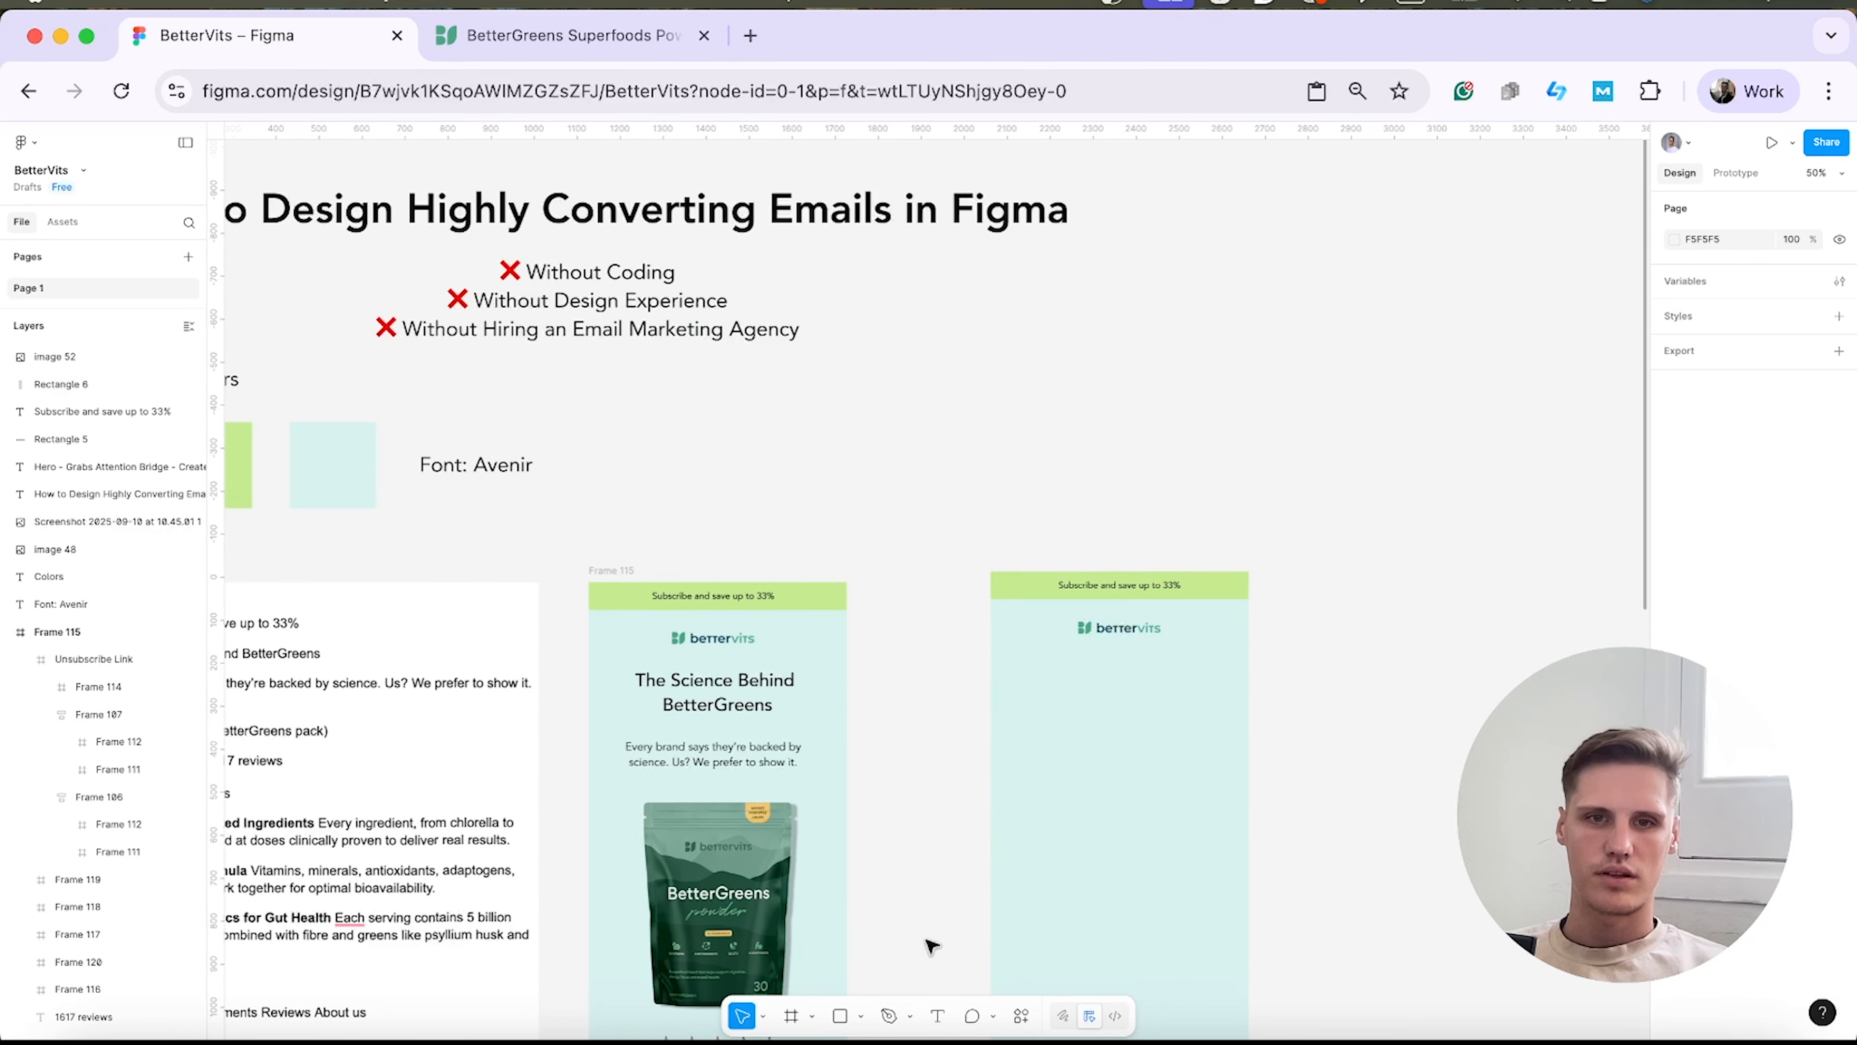
{"action": "left_click", "coordinate": [937, 1016]}
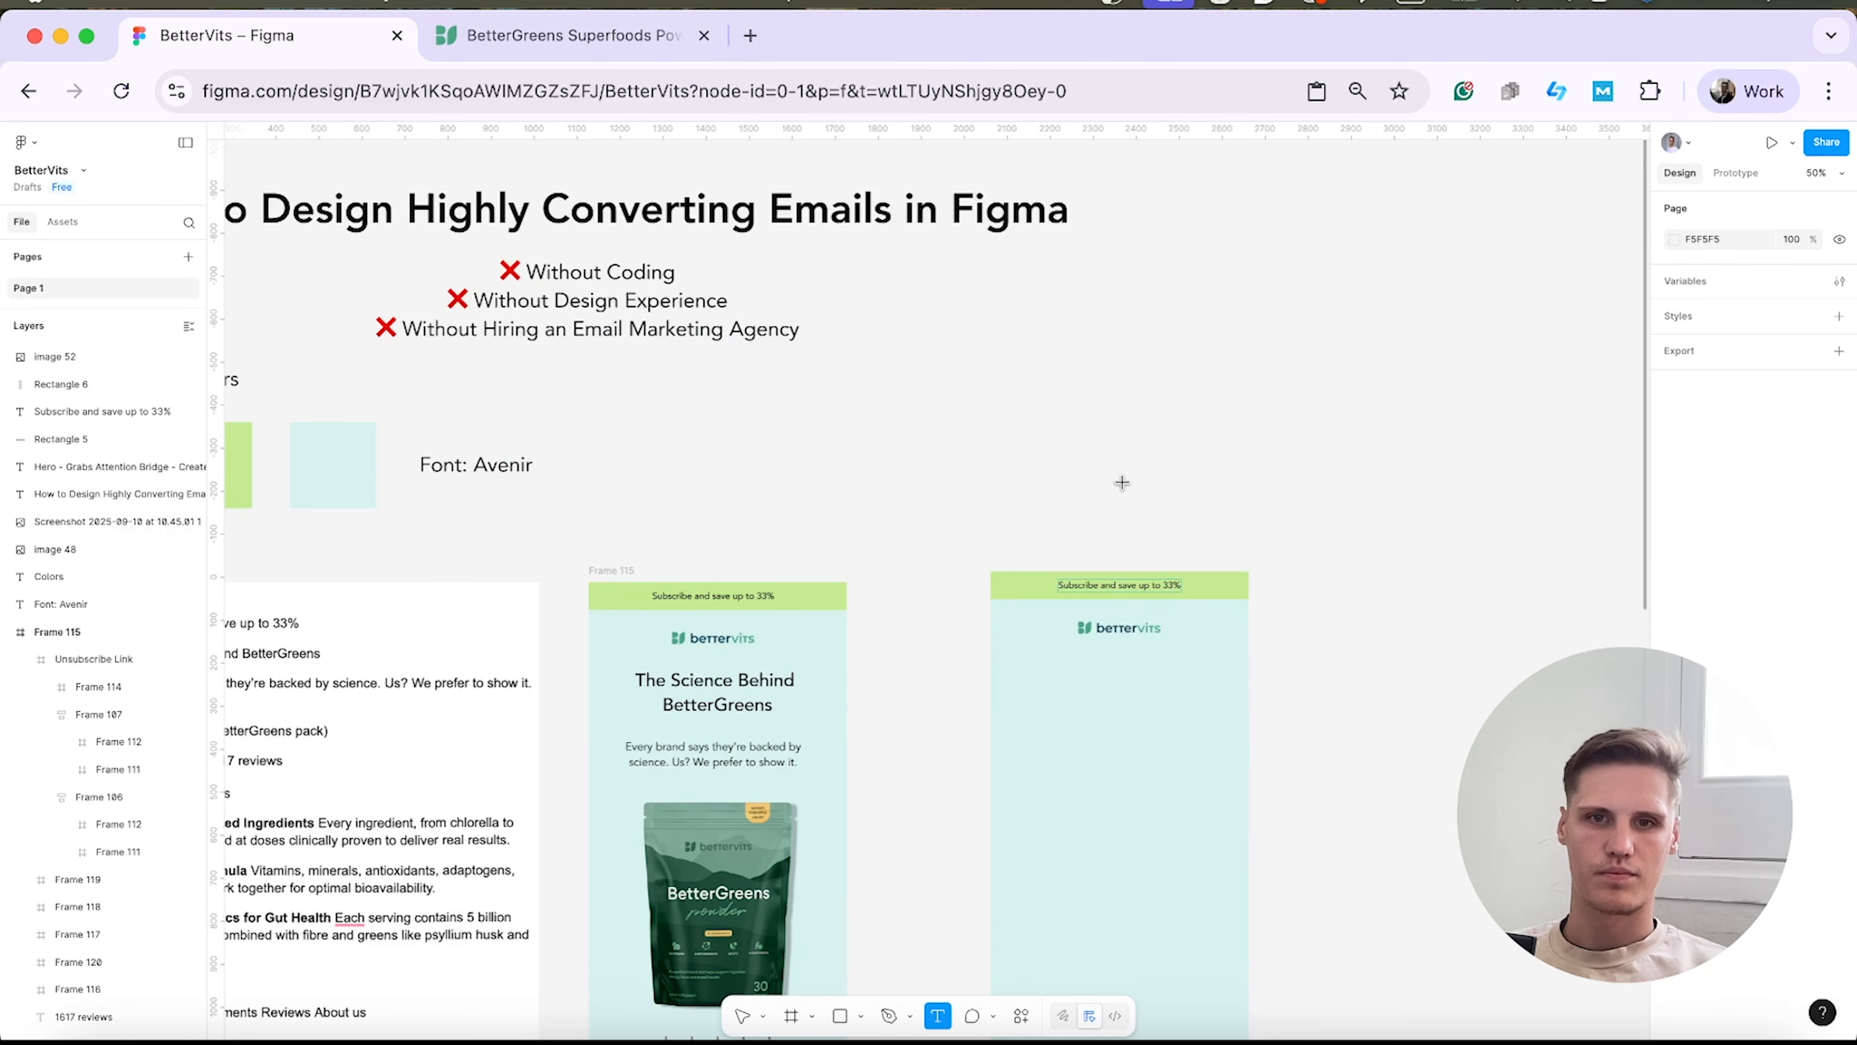
{"action": "left_click", "coordinate": [1049, 450]}
{"action": "left_click", "coordinate": [1218, 484]}
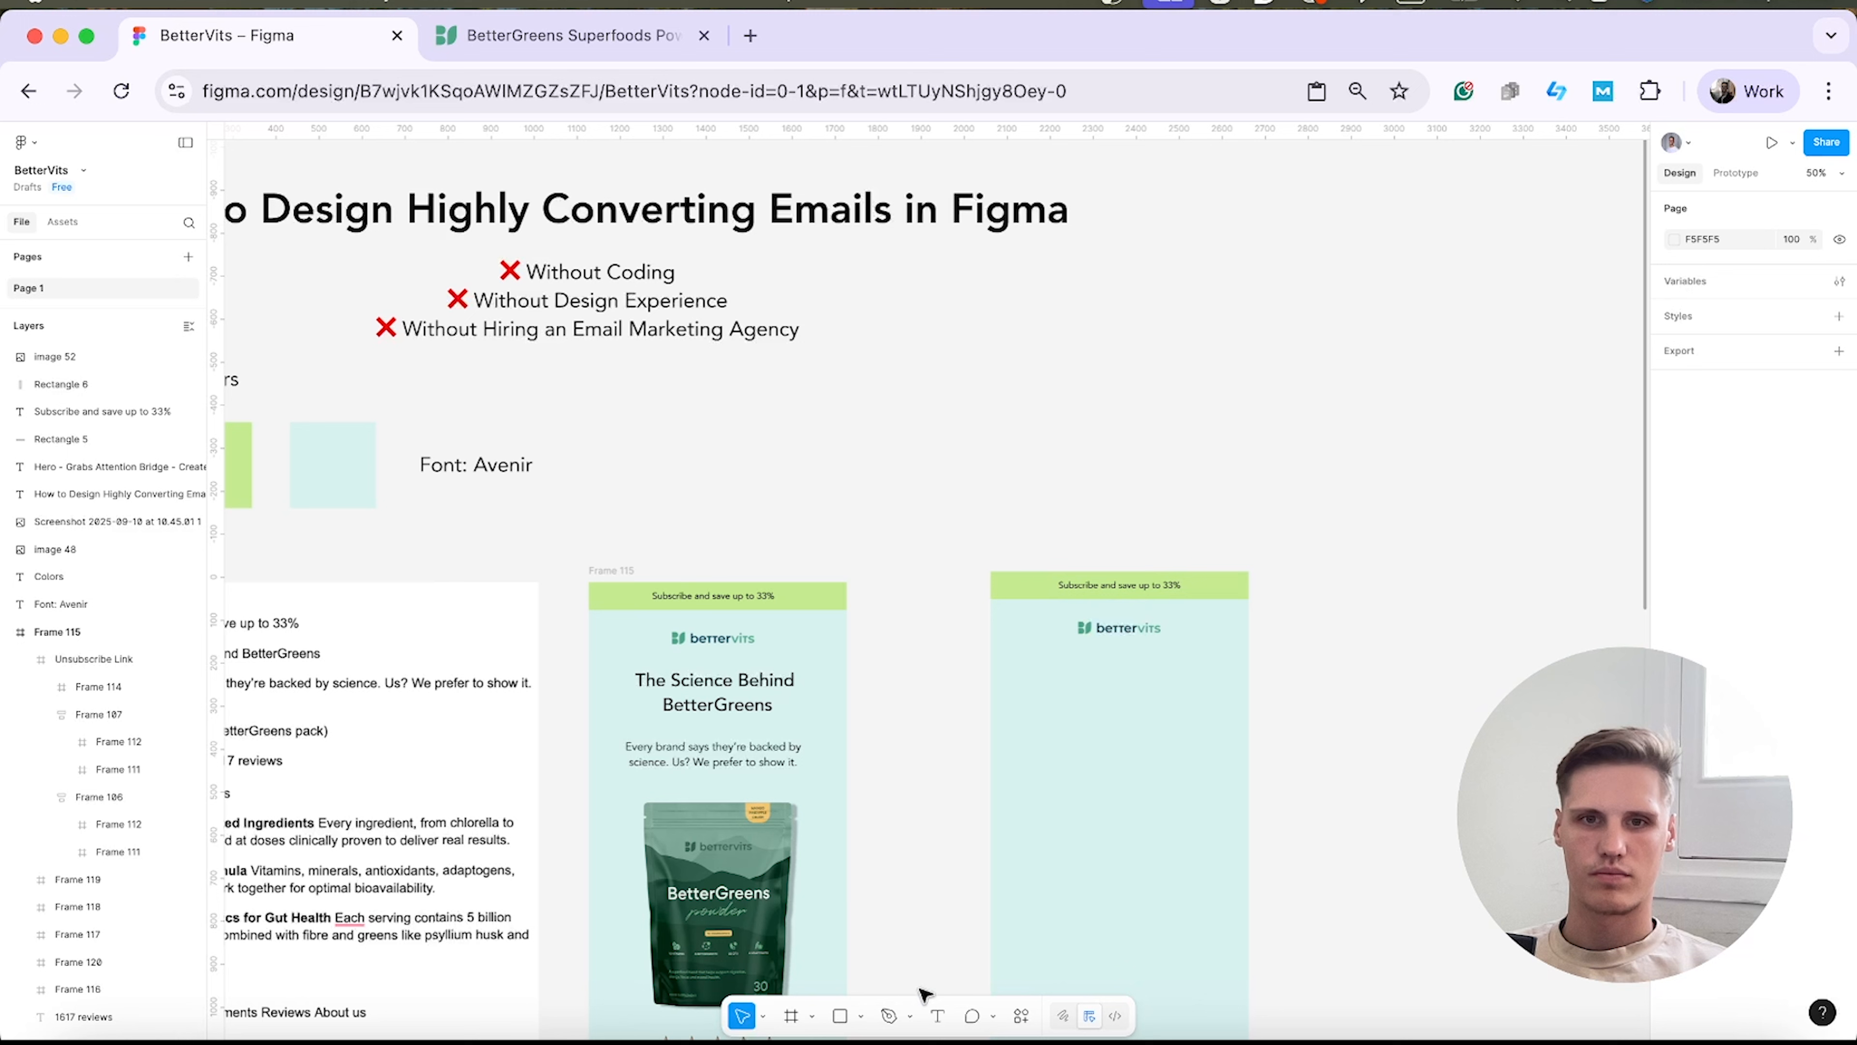
Add a text layer reading "The Science Behind BetterGreens" in the empty space above the new email.
{"action": "left_click", "coordinate": [937, 1017]}
{"action": "left_click", "coordinate": [1112, 472]}
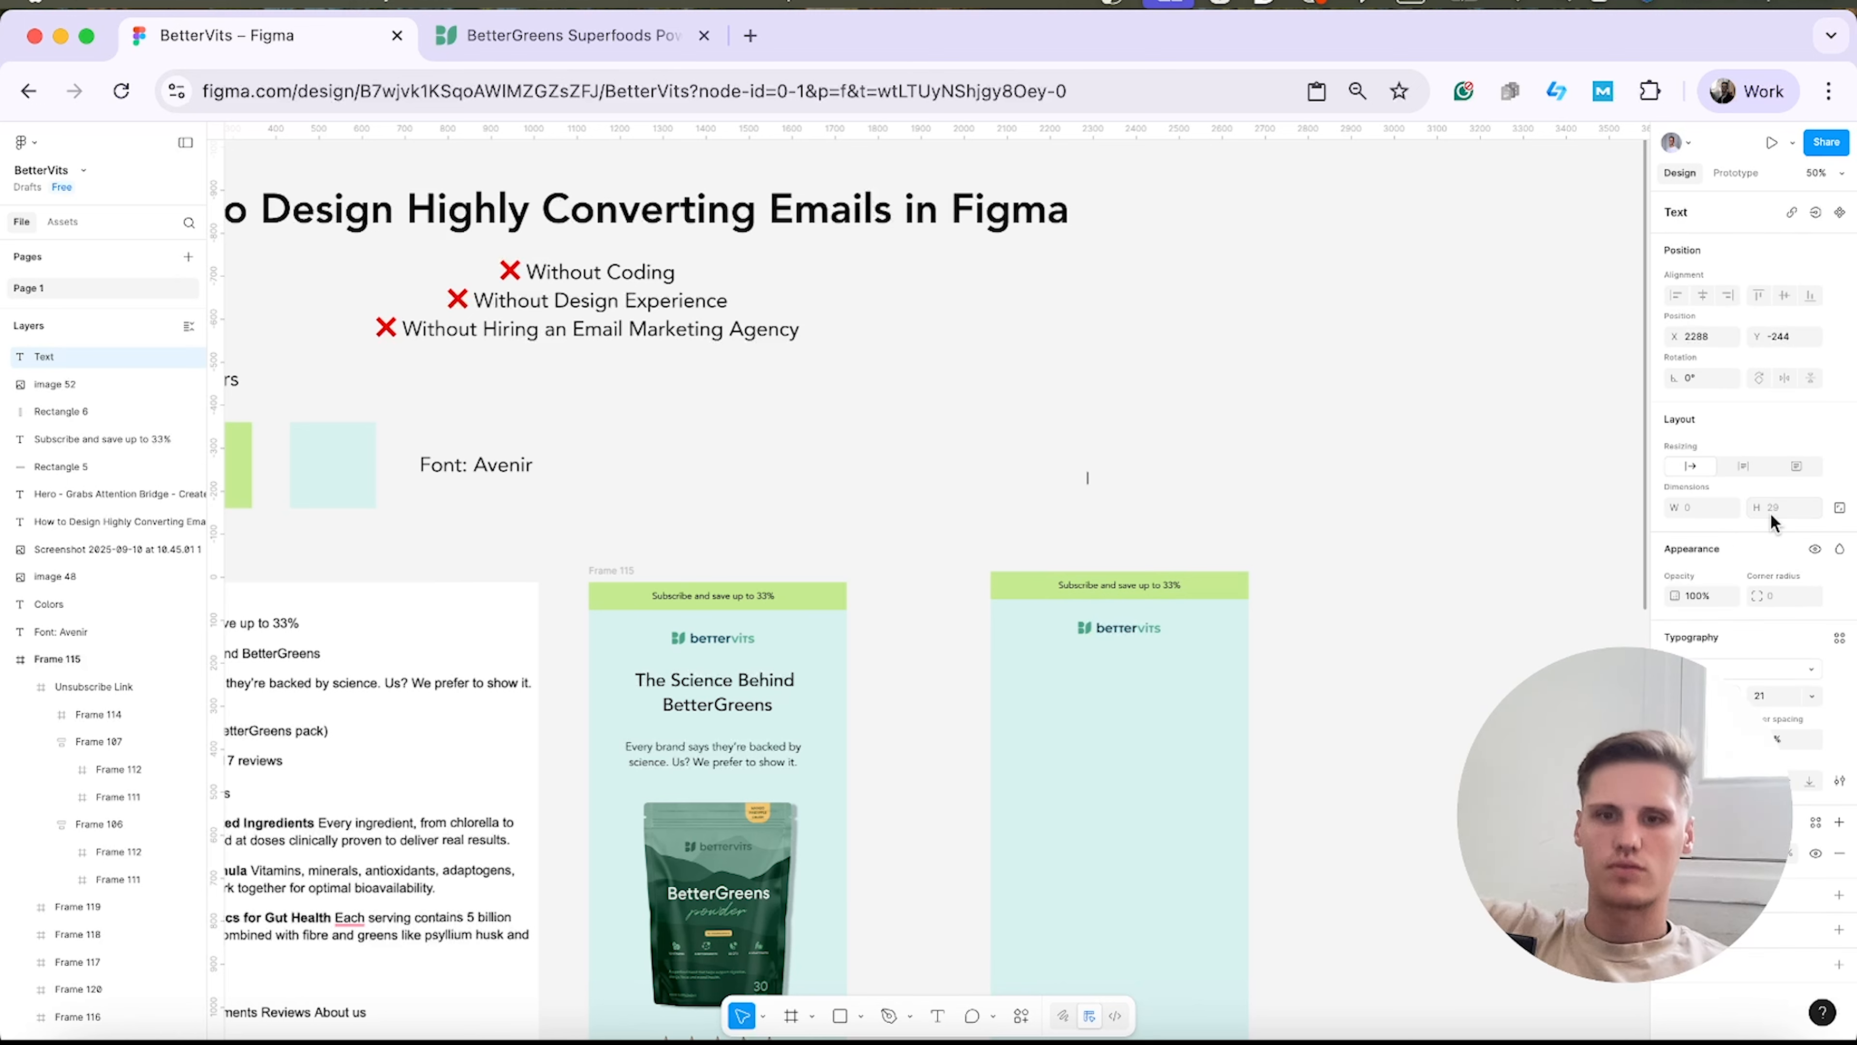
{"action": "type", "text": "The Science Be"}
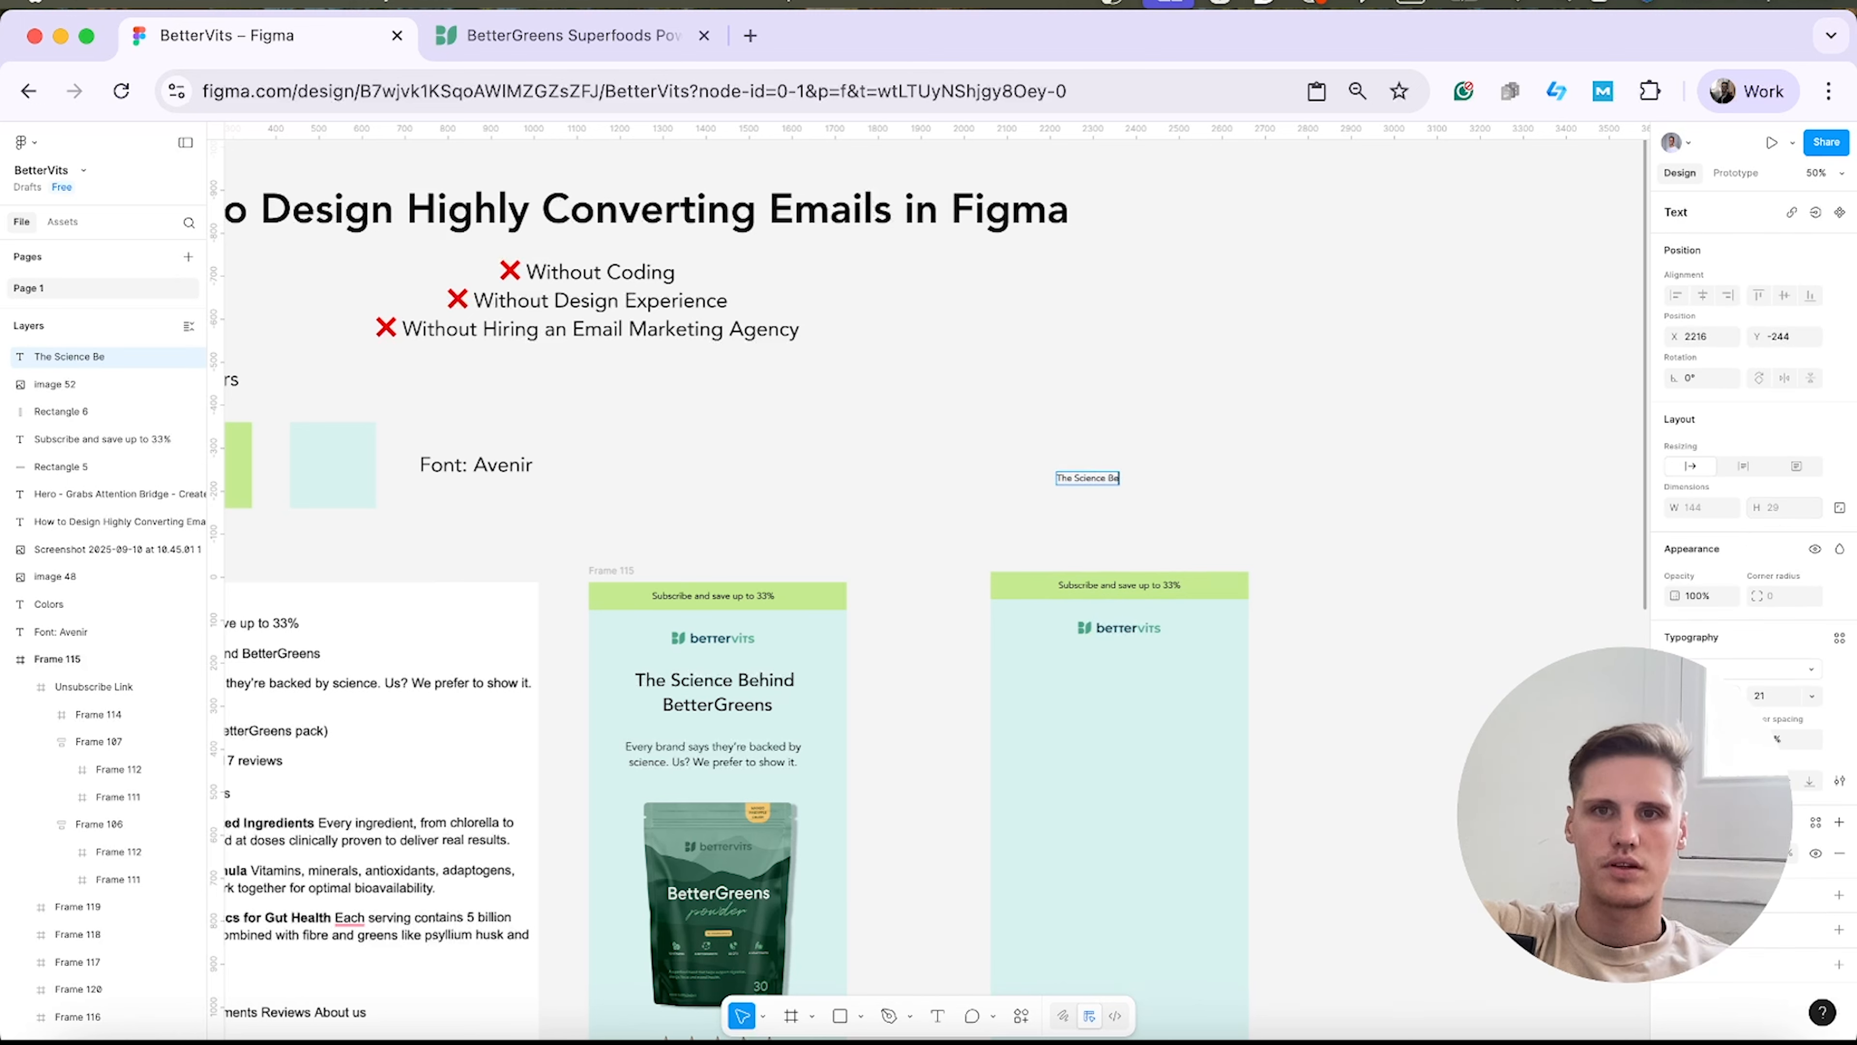
{"action": "type", "text": "hind Bette"}
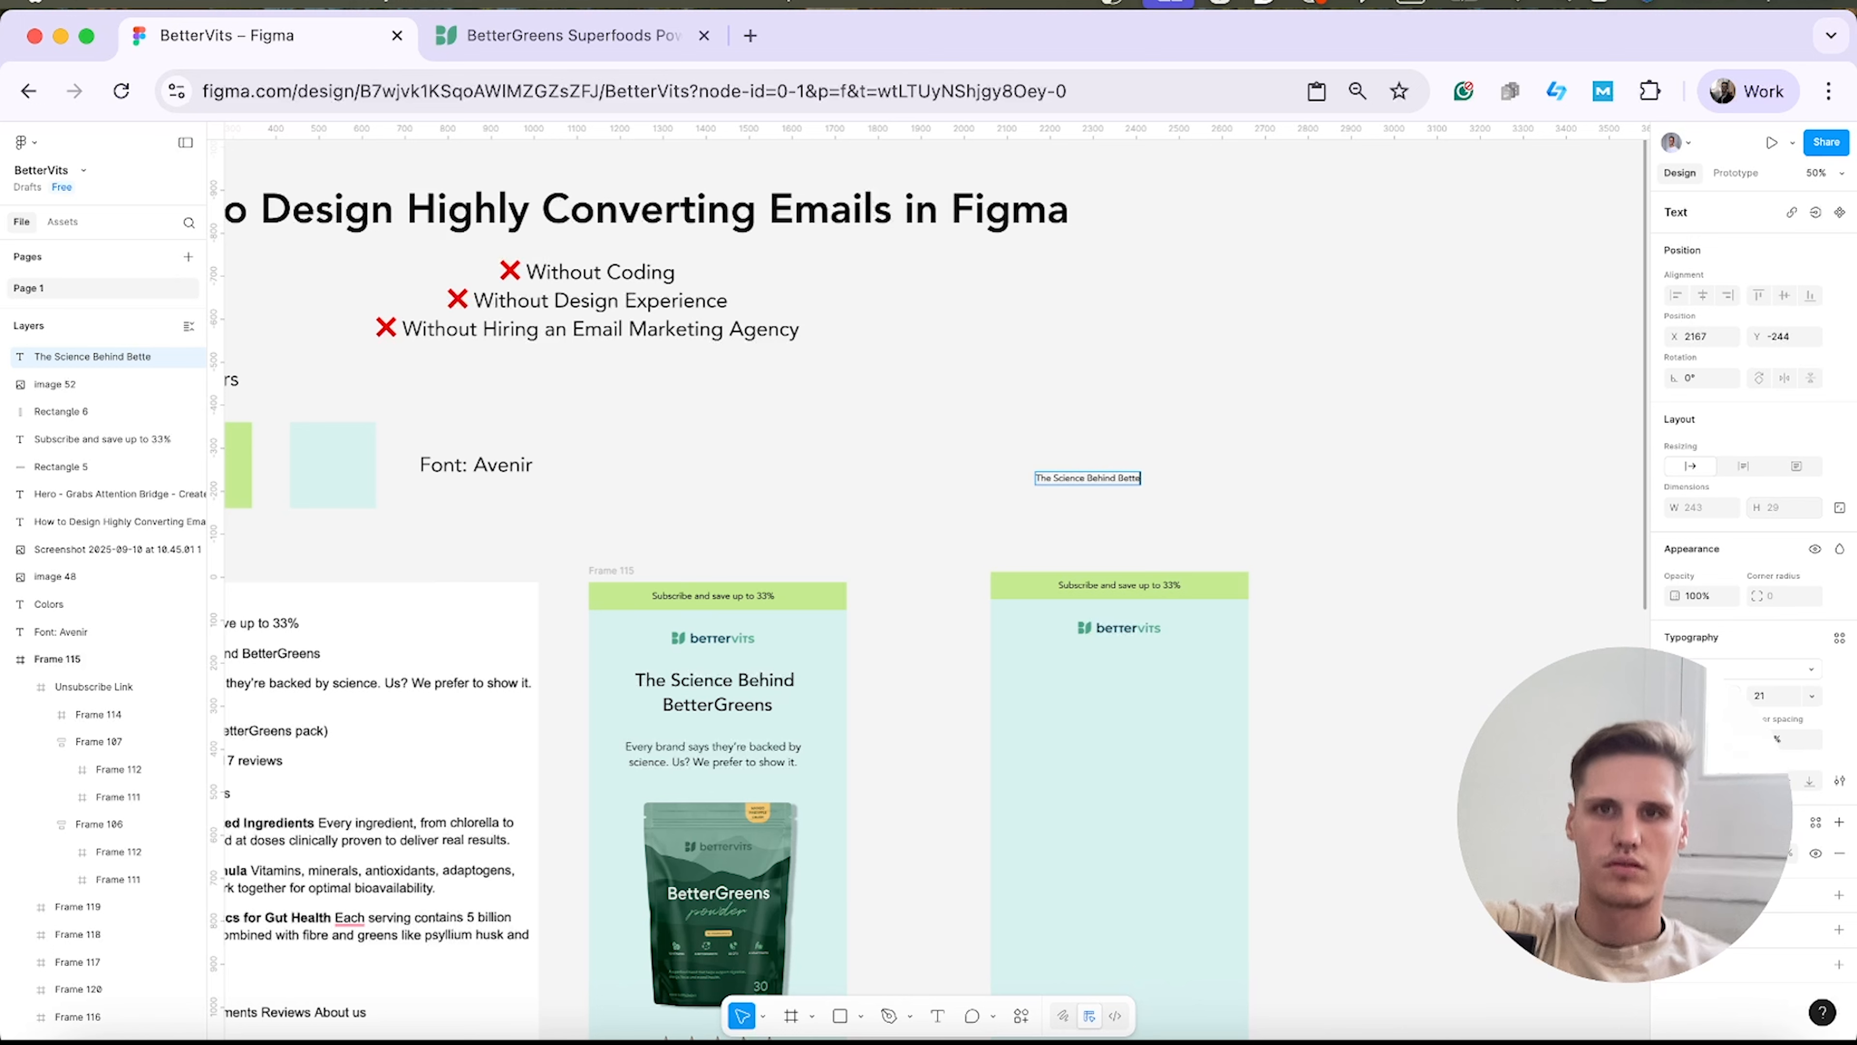
{"action": "type", "text": "rGreens"}
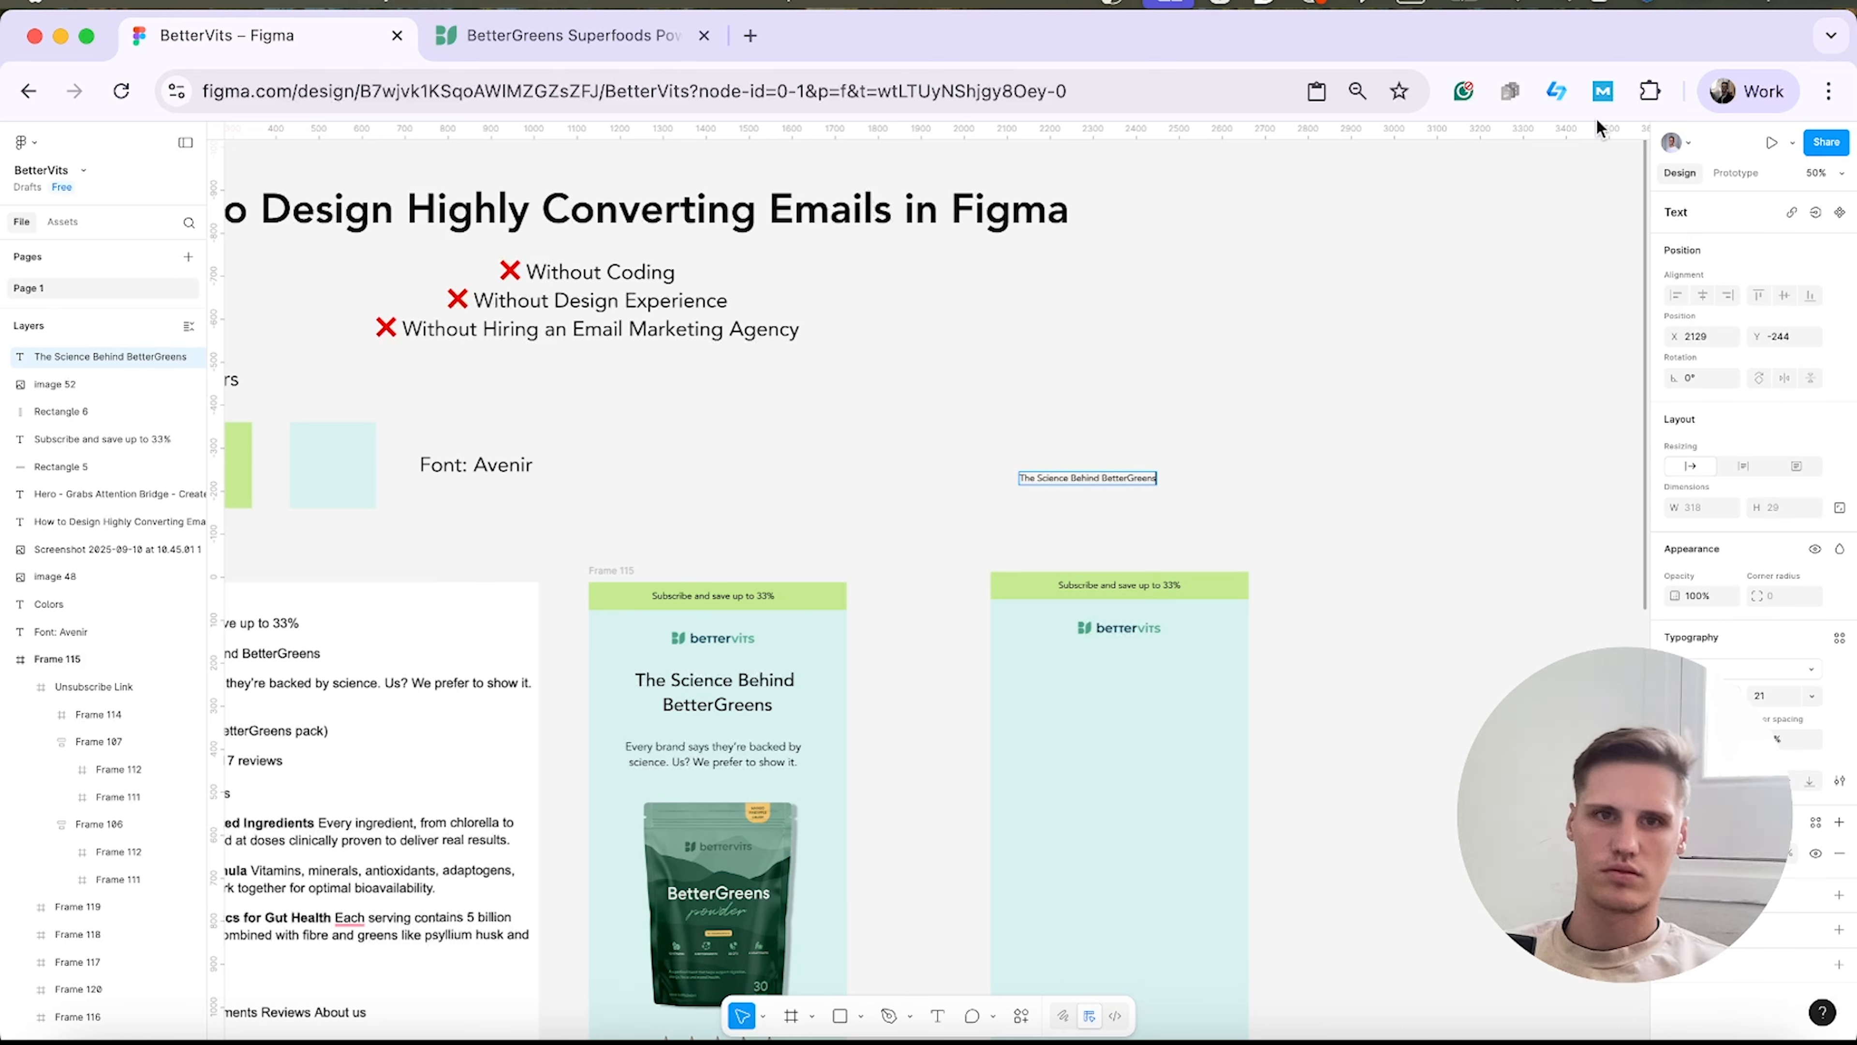
Set the new headline's font size to 42, matching the headline in the finished example email.
{"action": "left_click", "coordinate": [671, 495]}
{"action": "left_click", "coordinate": [753, 710]}
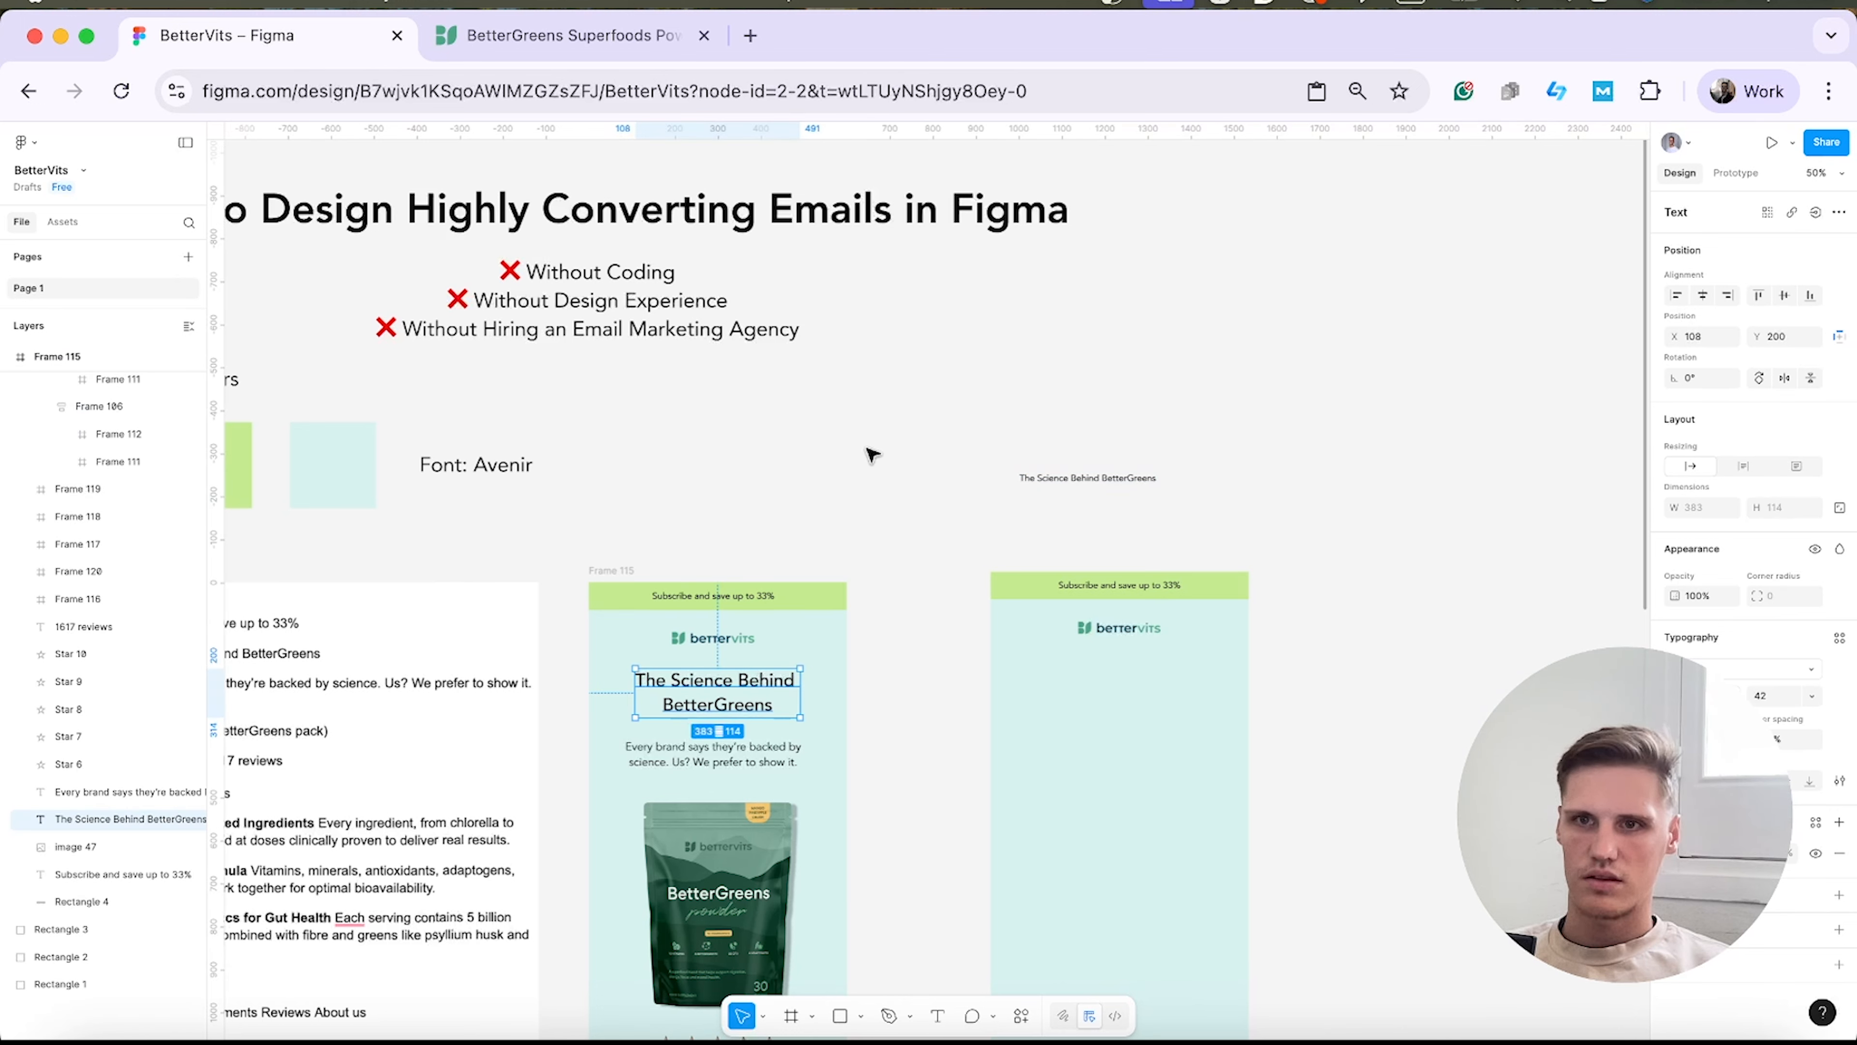
{"action": "left_click", "coordinate": [1088, 478]}
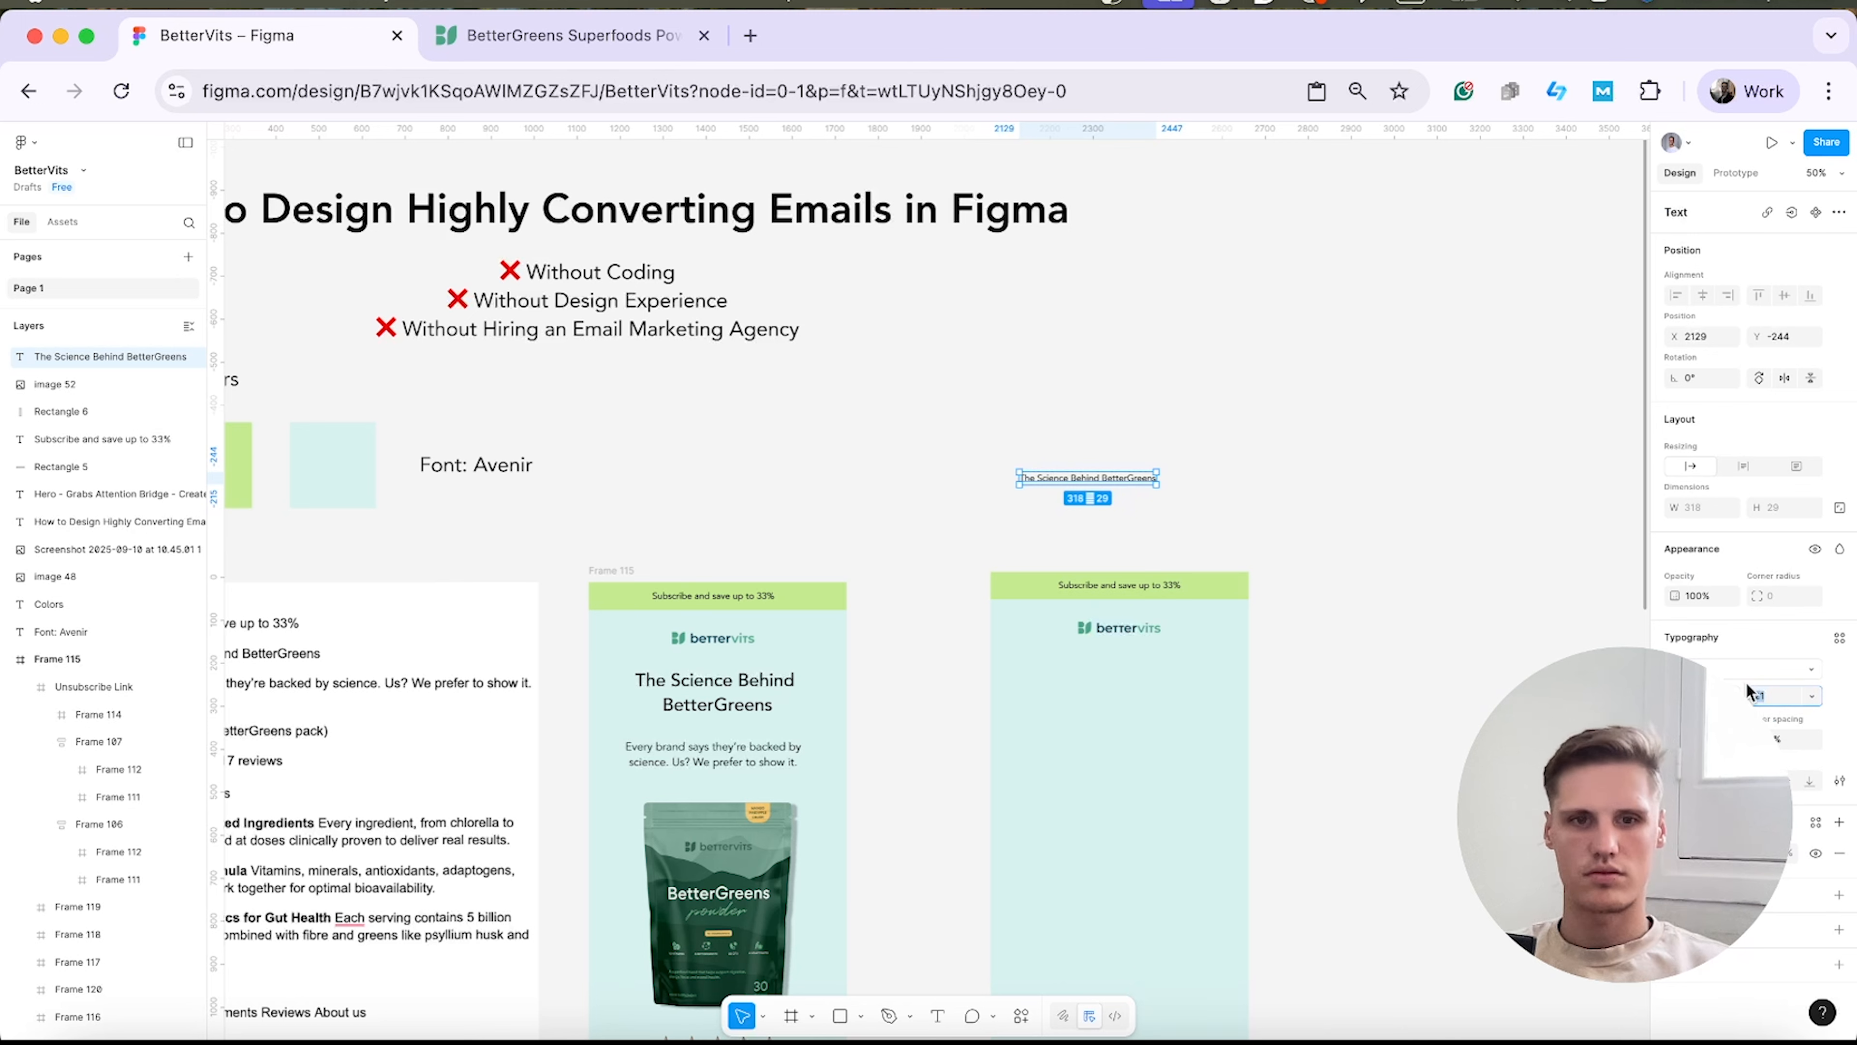
{"action": "type", "text": "42"}
{"action": "key", "text": "Return"}
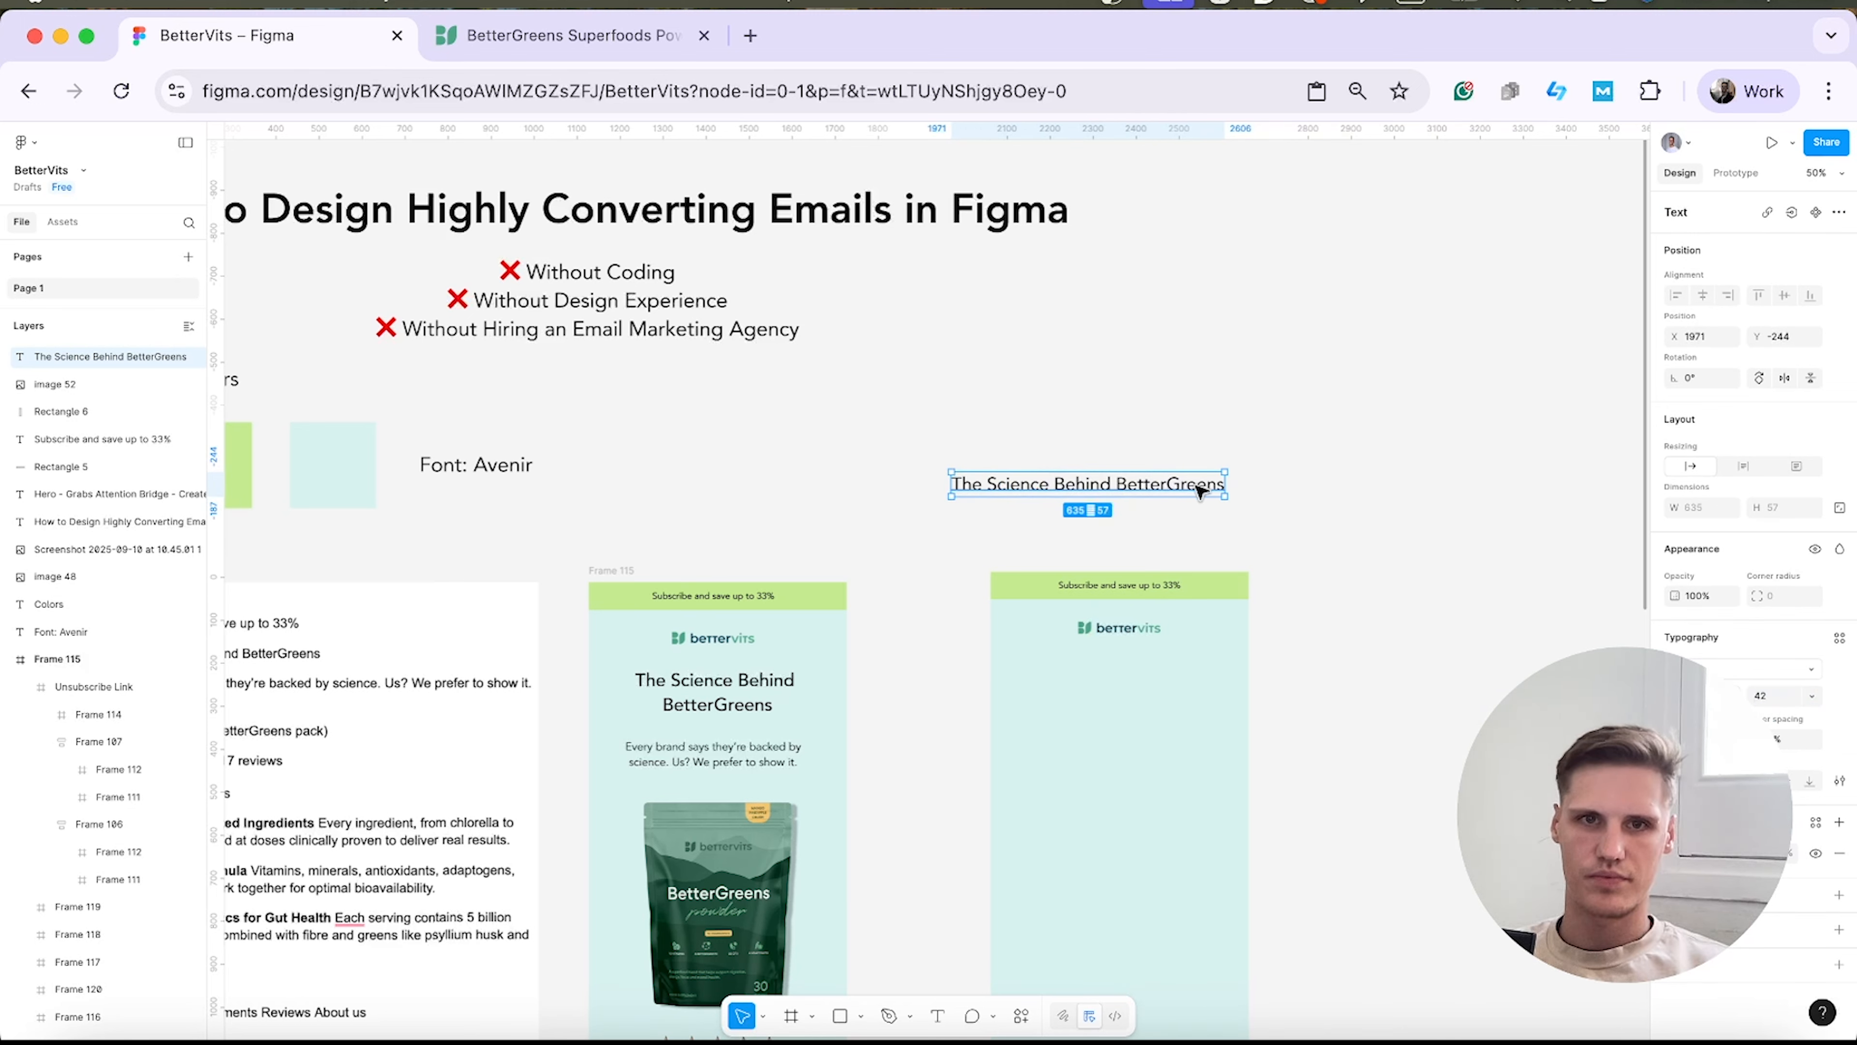
Place the headline centred below the logo and wrap it onto two lines in a text box 501 wide.
{"action": "left_click_drag", "start_coordinate": [1220, 485], "coordinate": [1150, 722]}
{"action": "left_click", "coordinate": [1120, 535]}
{"action": "left_click", "coordinate": [1701, 695]}
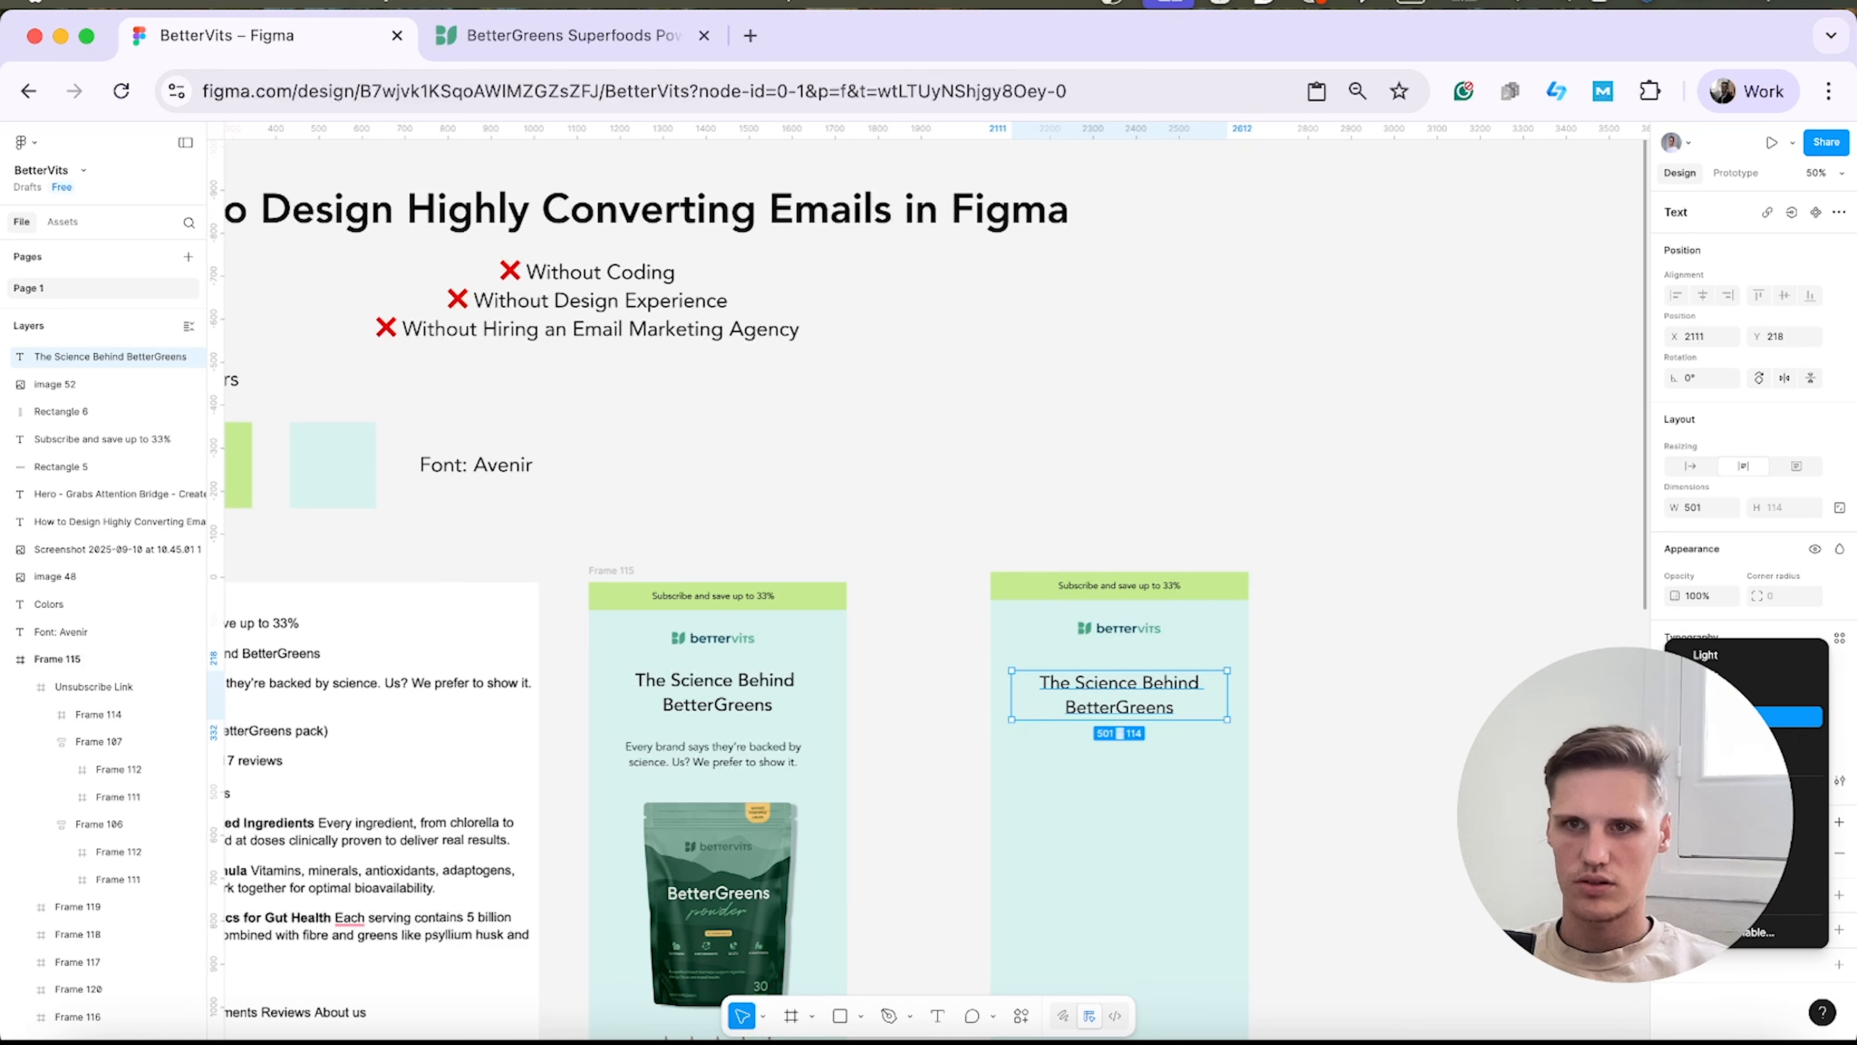
{"action": "left_click", "coordinate": [1784, 716]}
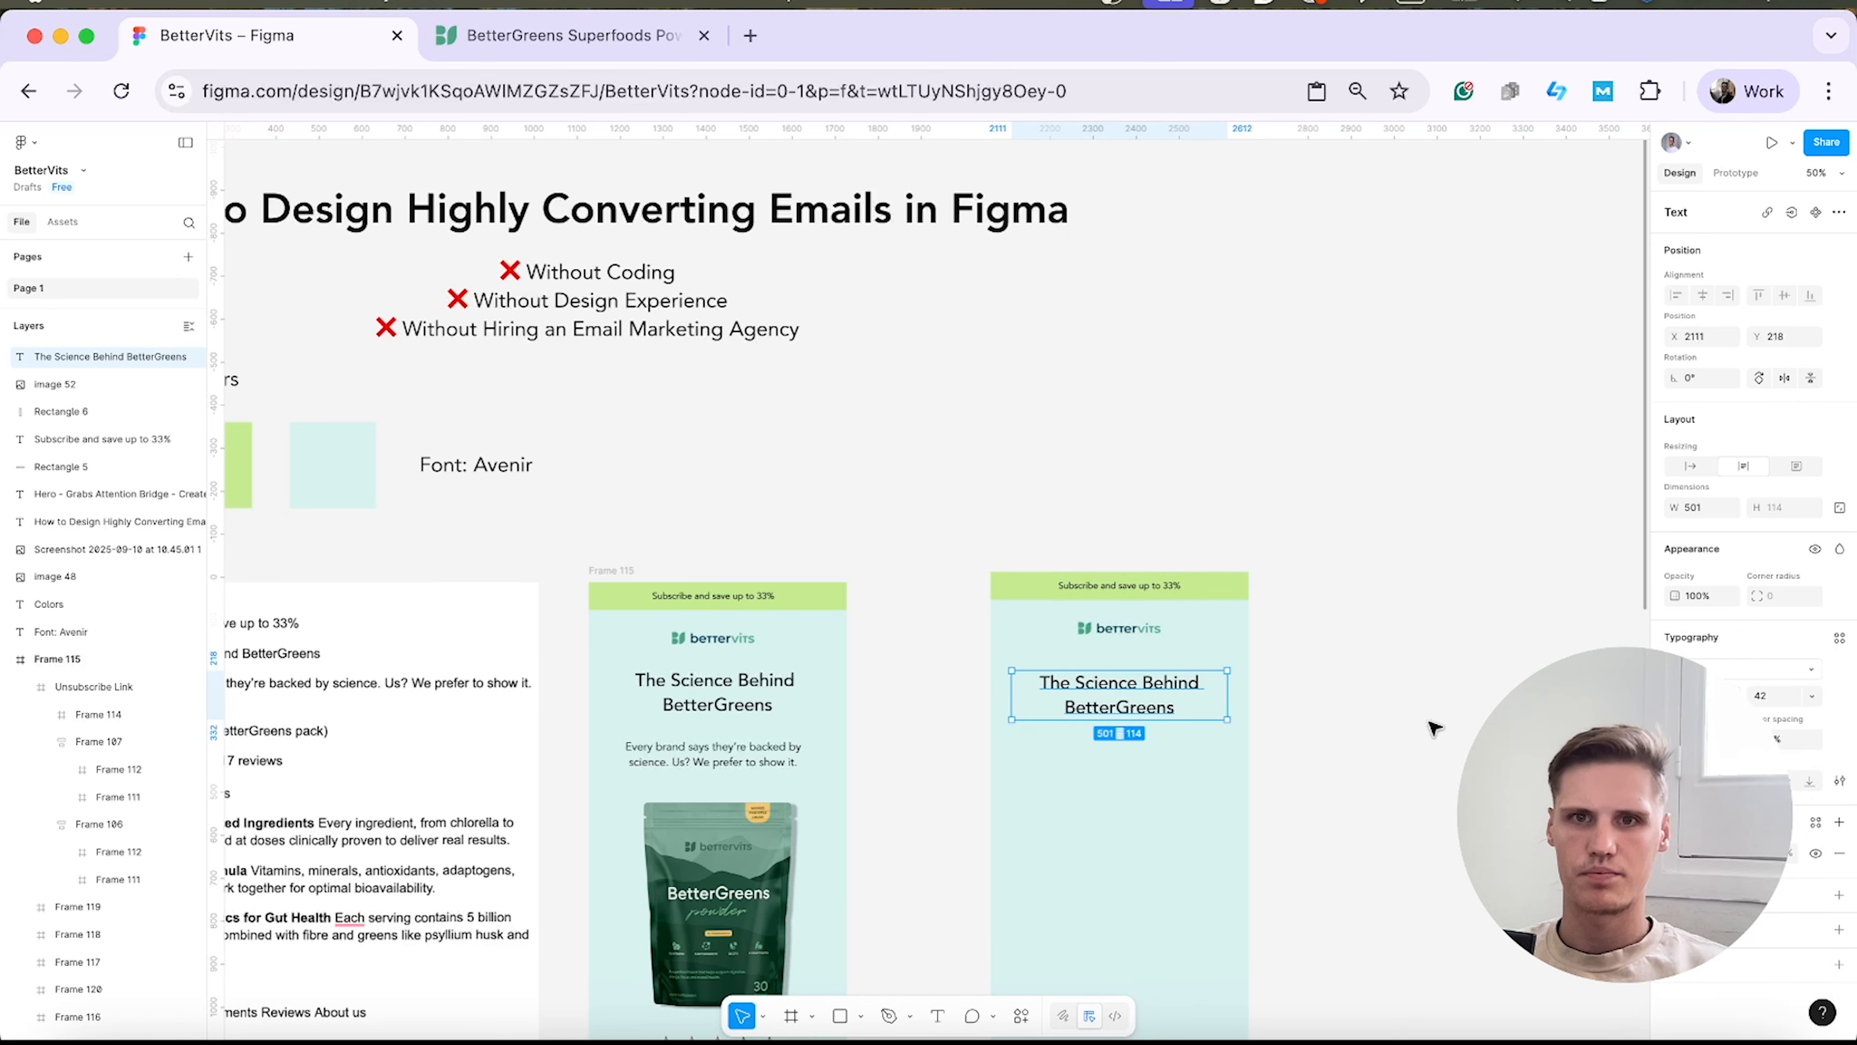
{"action": "left_click_drag", "start_coordinate": [1130, 711], "coordinate": [1145, 696]}
{"action": "key", "text": "Escape"}
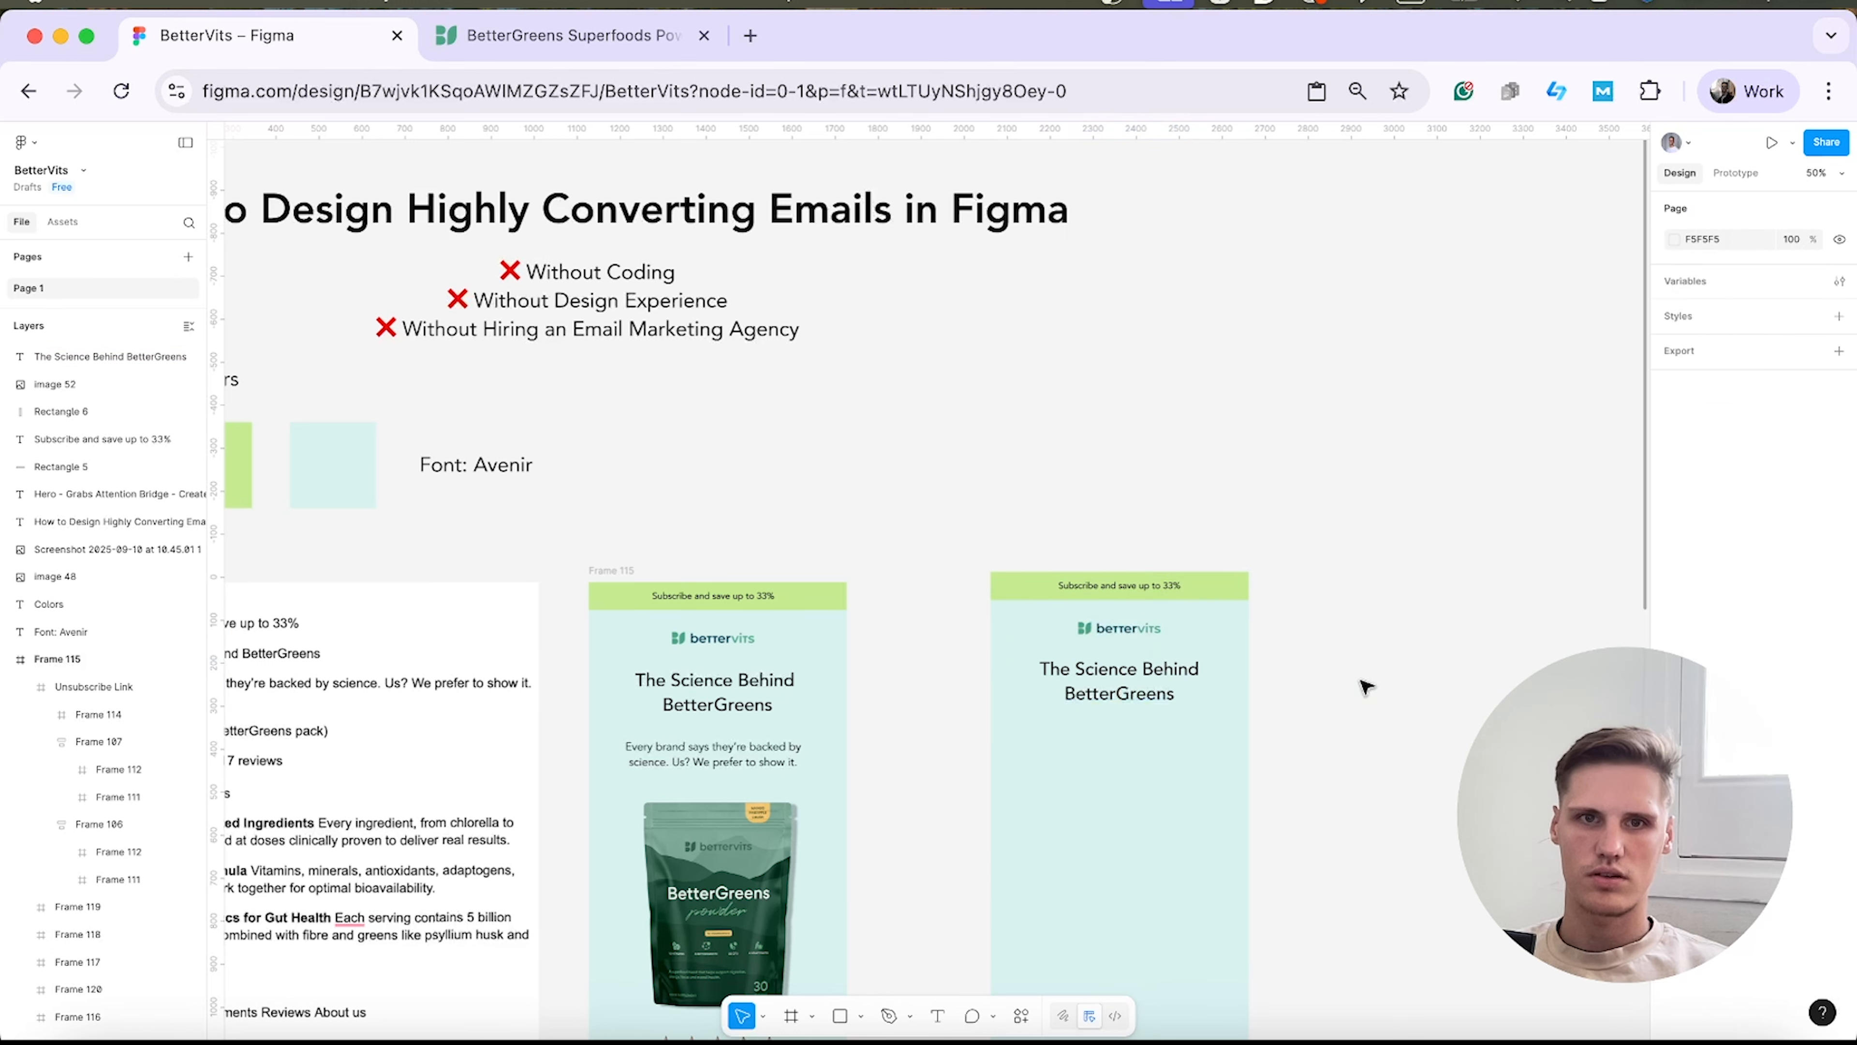
Duplicate the headline text and place the copy directly below the original.
{"action": "scroll", "coordinate": [1144, 892], "scroll_direction": "up", "scroll_amount": 2}
{"action": "left_click", "coordinate": [1125, 722]}
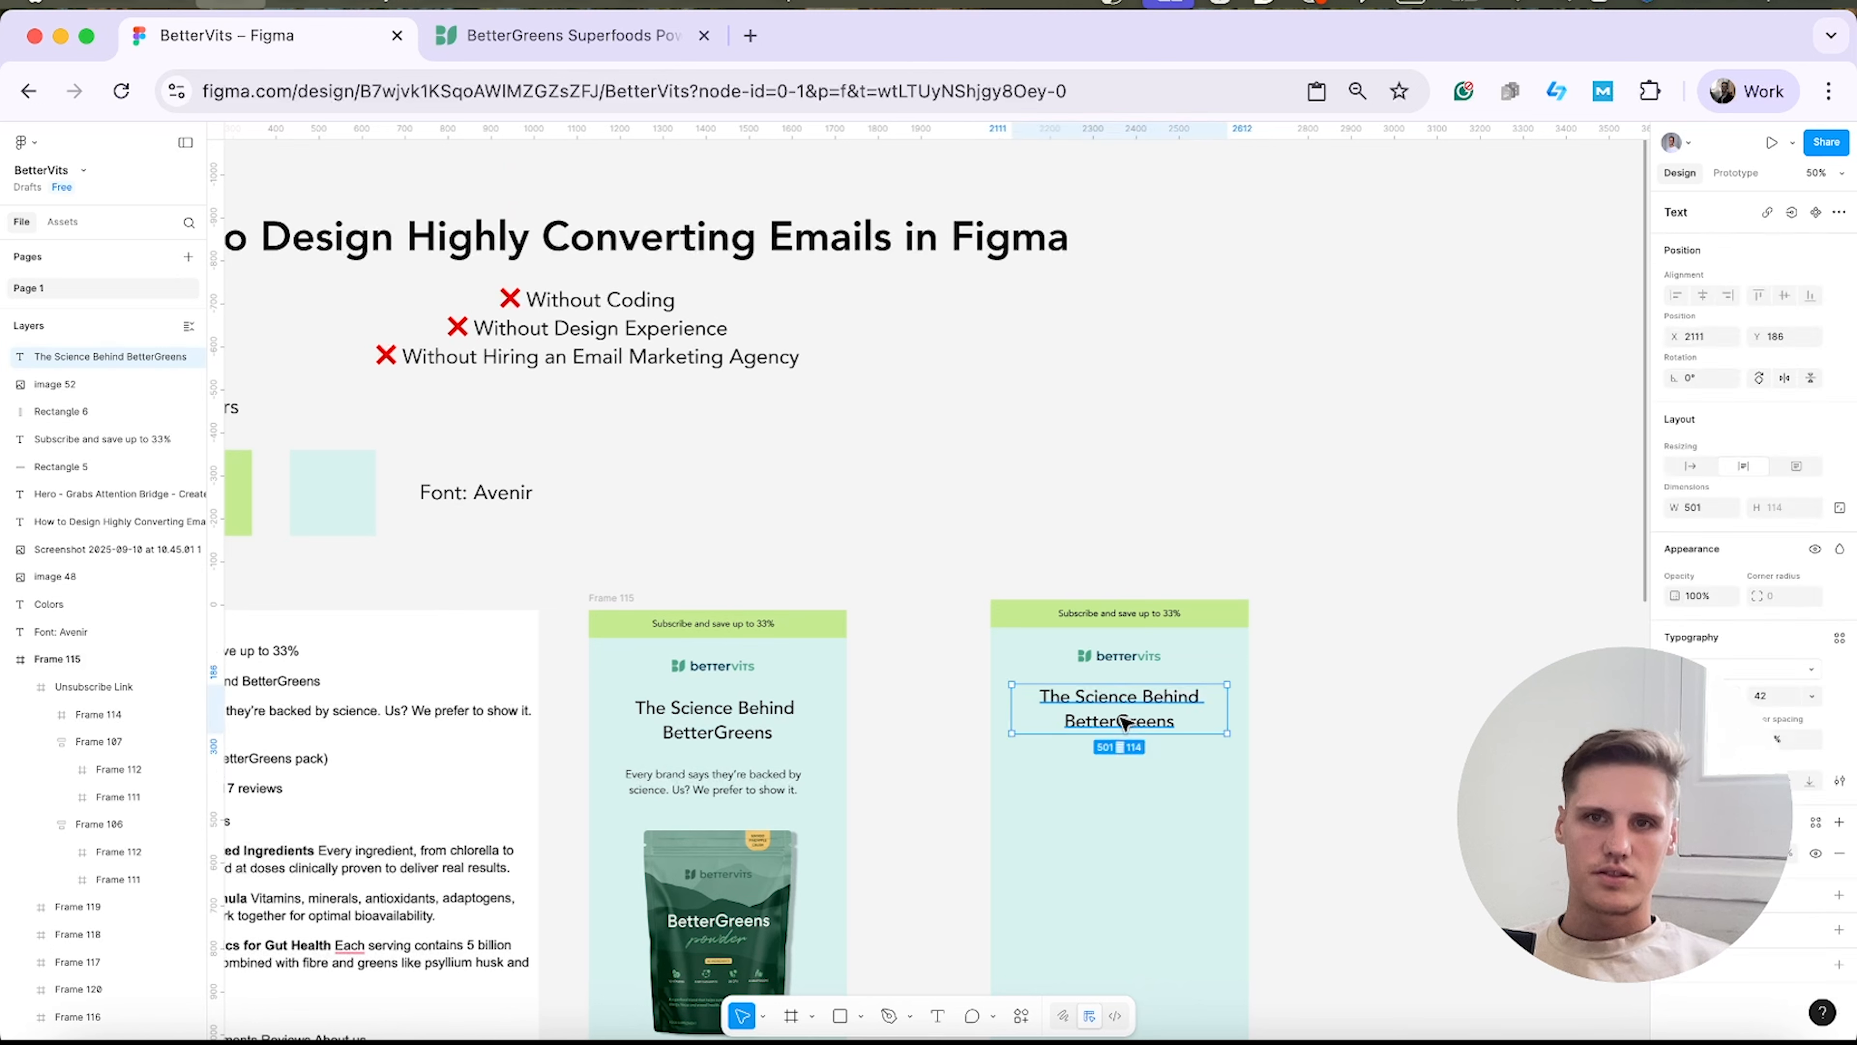
{"action": "left_click_drag", "start_coordinate": [1124, 723], "coordinate": [1130, 781]}
Replace the duplicated headline's text with "Every brand says they're backed by science. Us? We prefer to show it.".
{"action": "double_click", "coordinate": [1147, 761]}
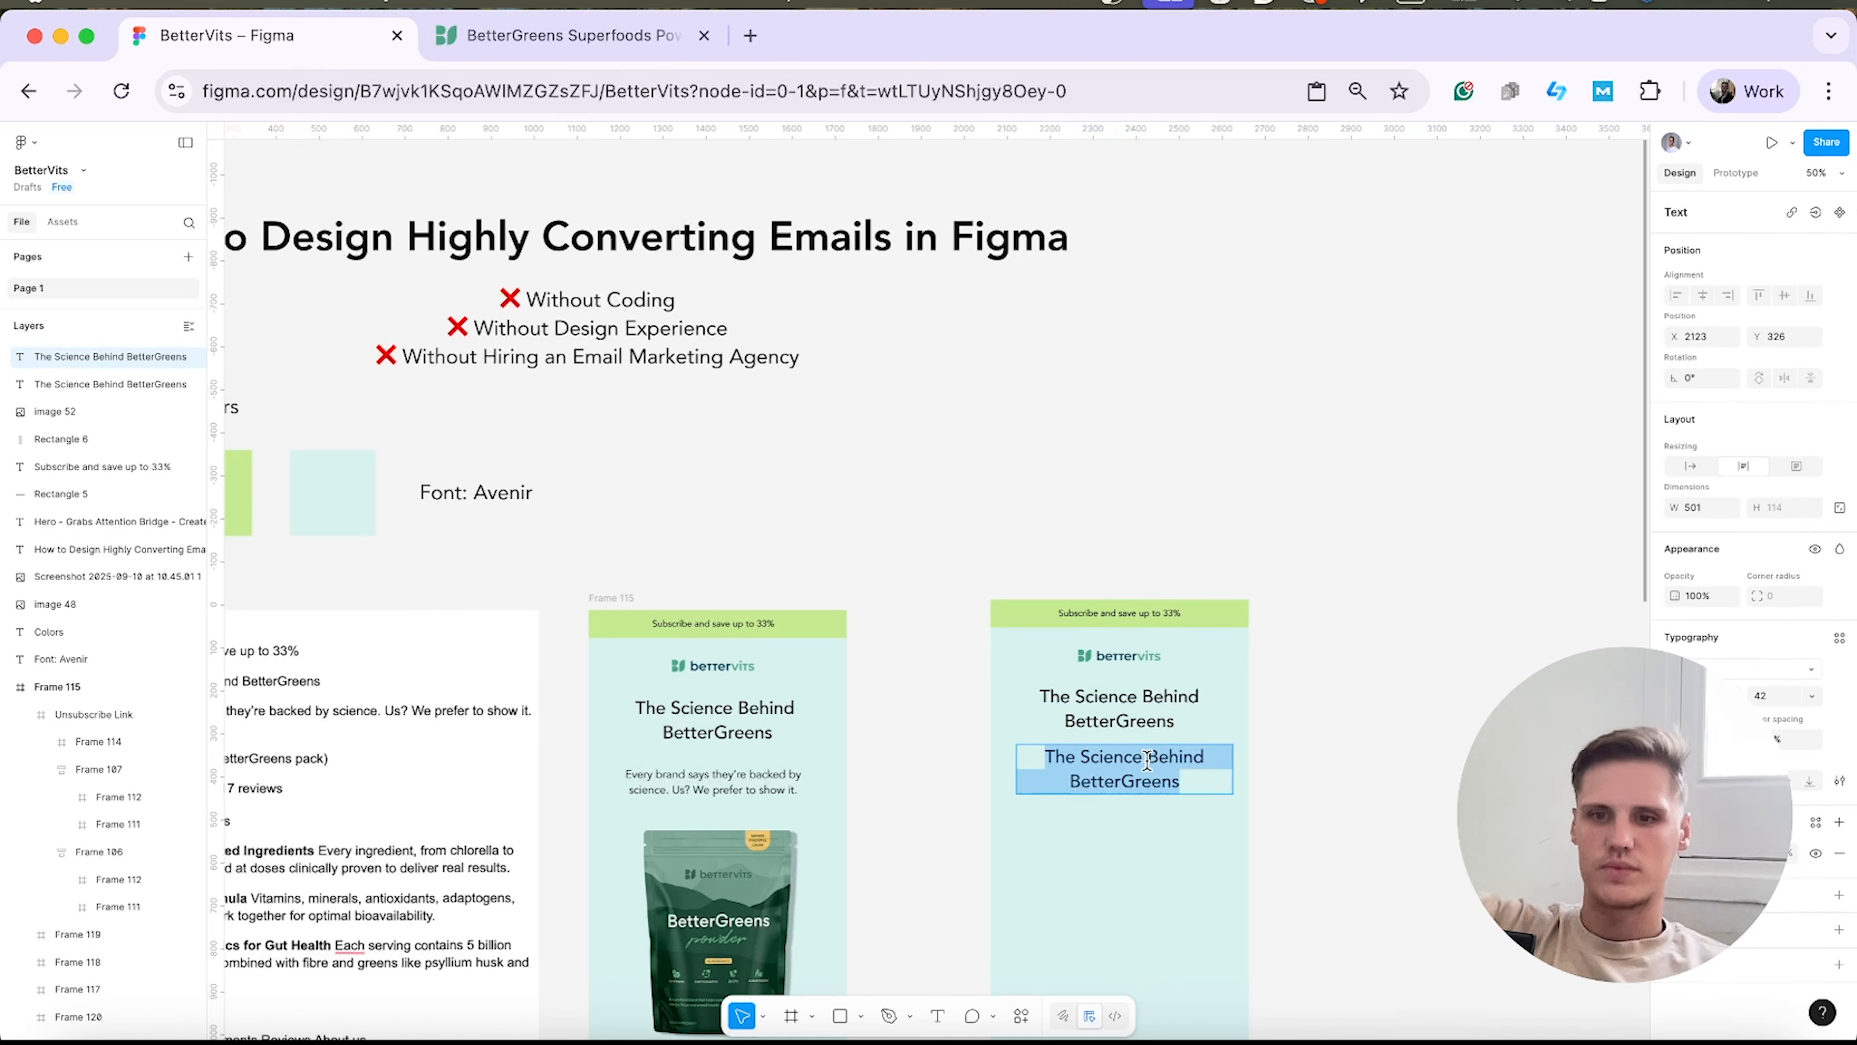
{"action": "type", "text": "Every brand says "}
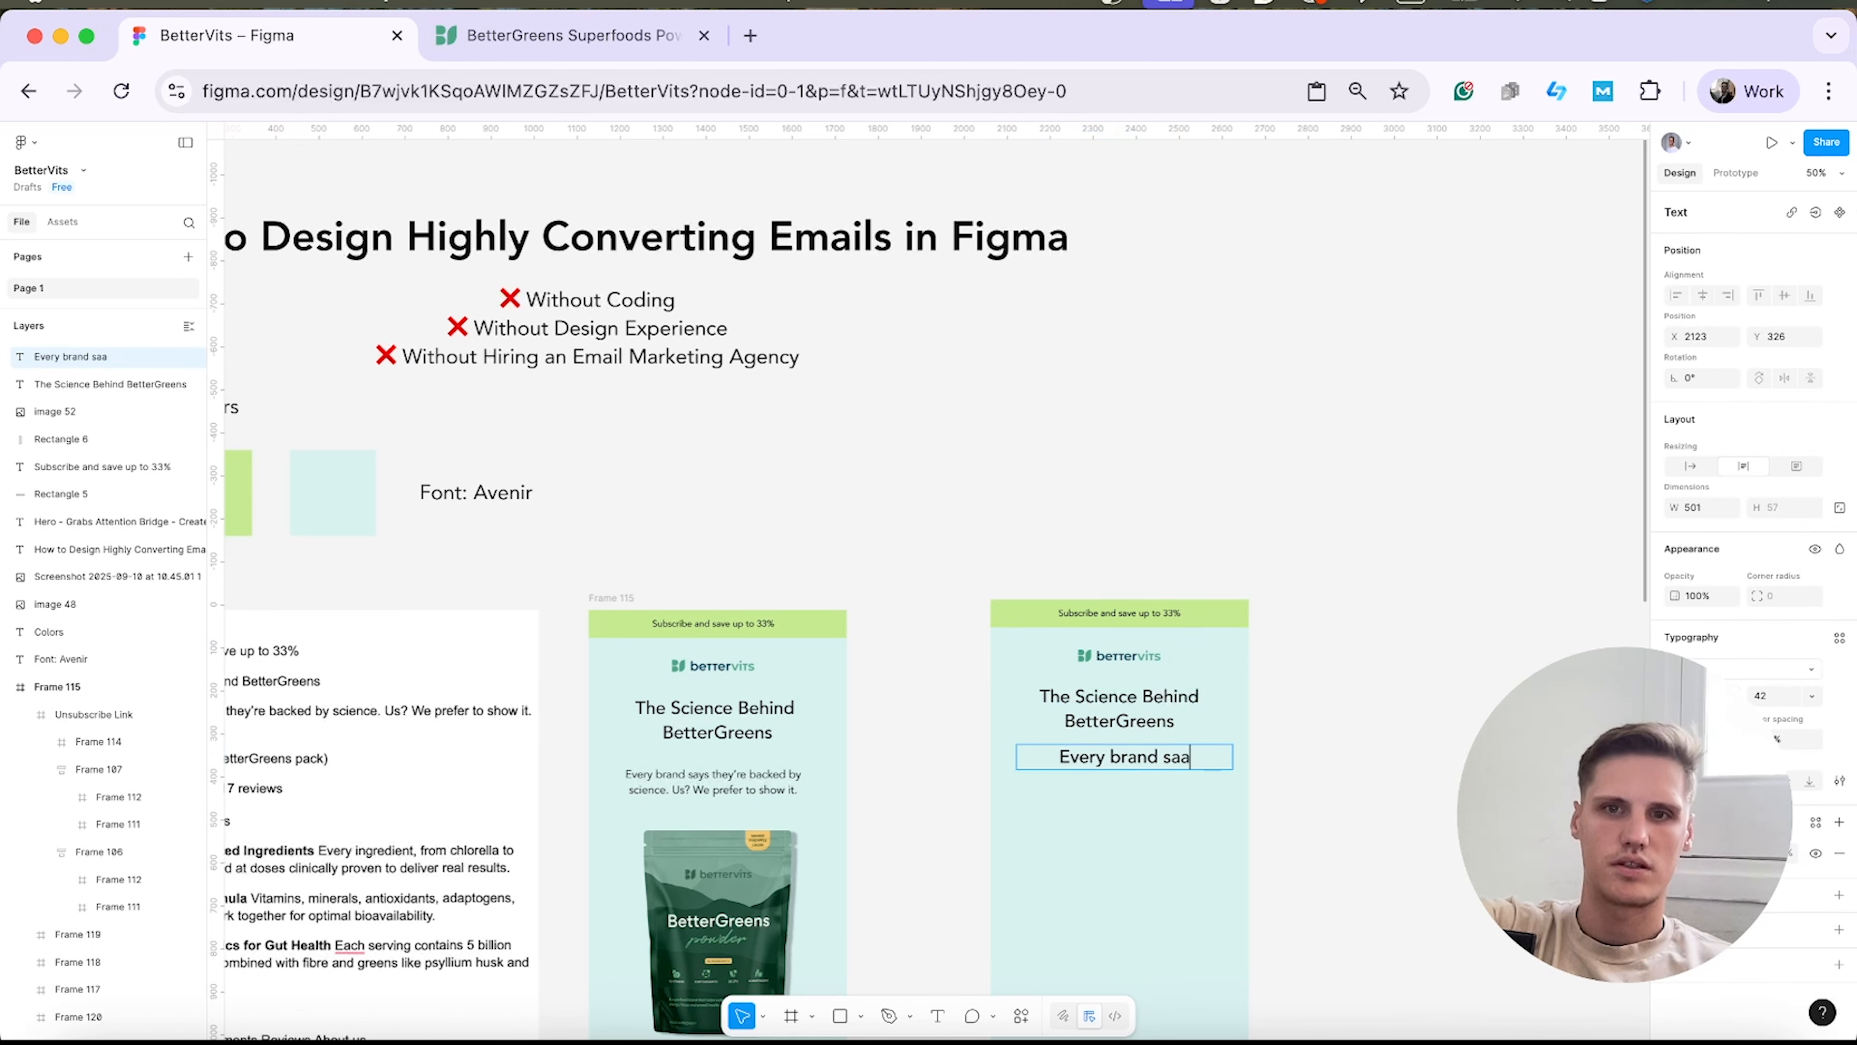
{"action": "type", "text": "theyr"}
{"action": "key", "text": "BackSpace"}
{"action": "type", "text": "'re backed by scie"}
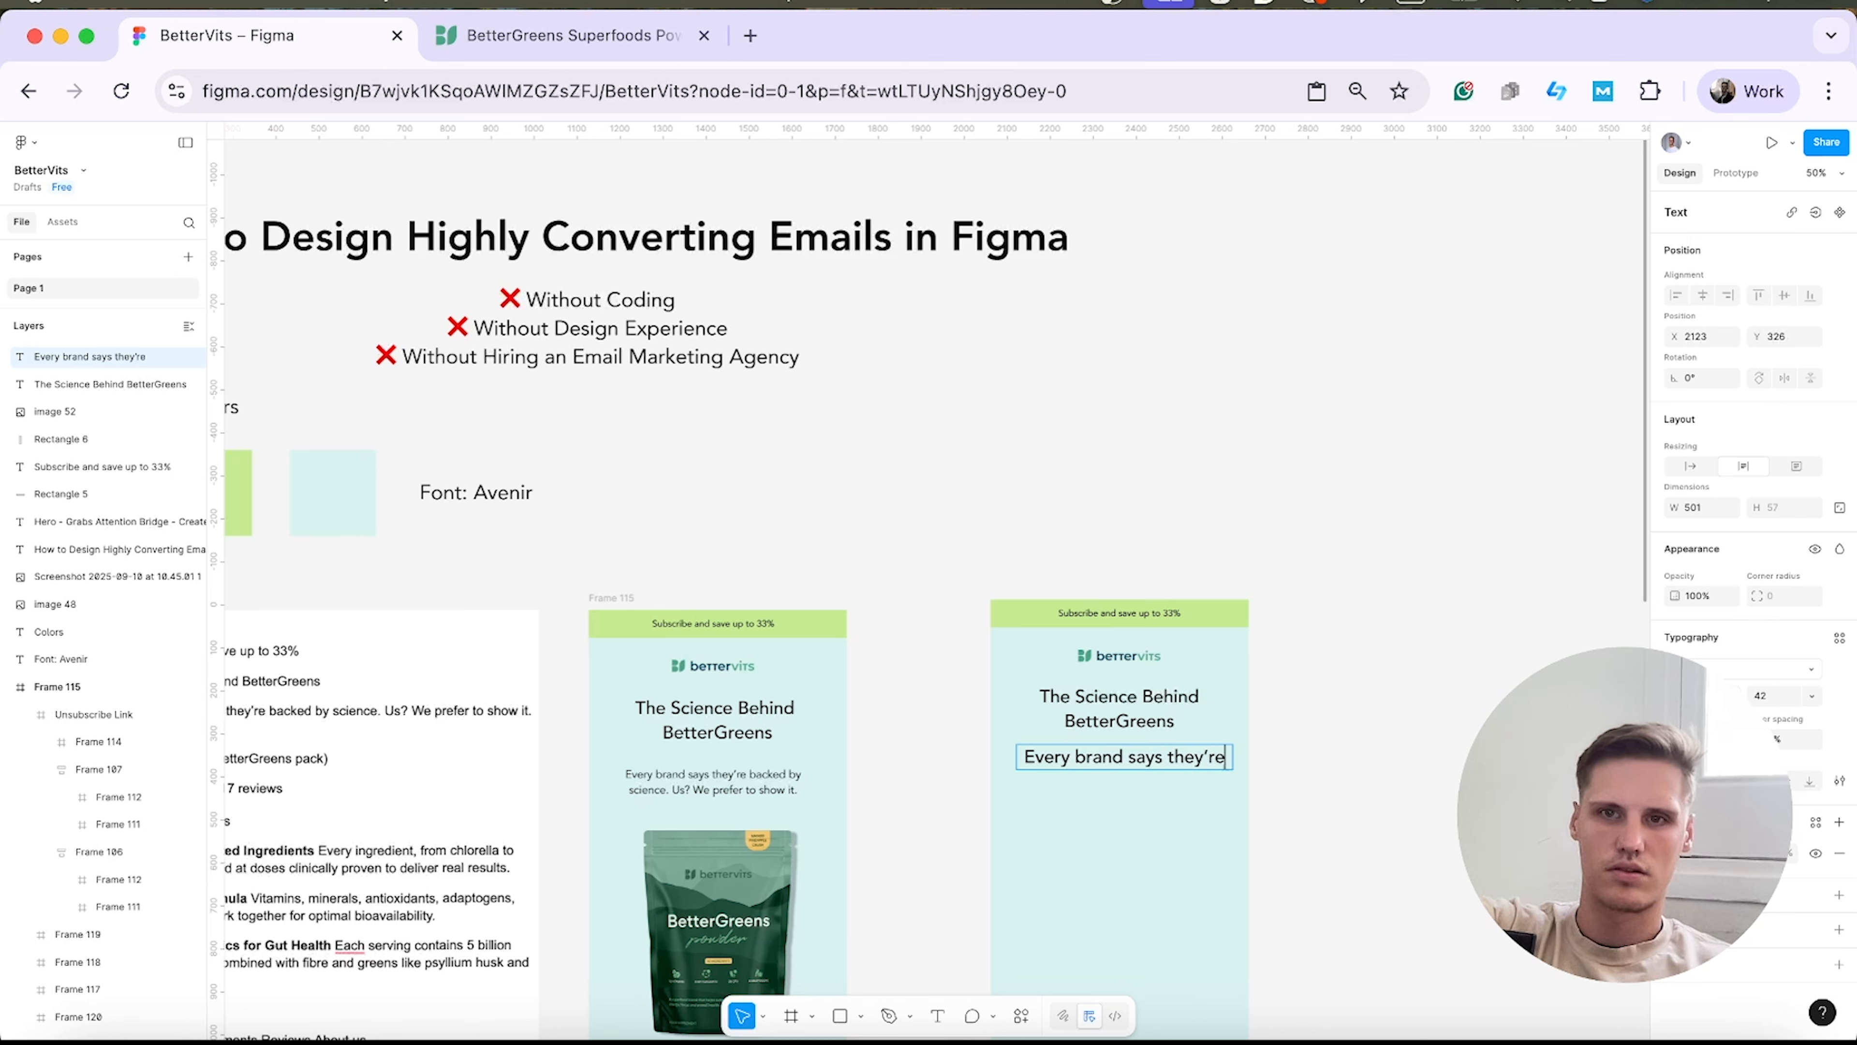
{"action": "type", "text": "nce. Us? We orefe"}
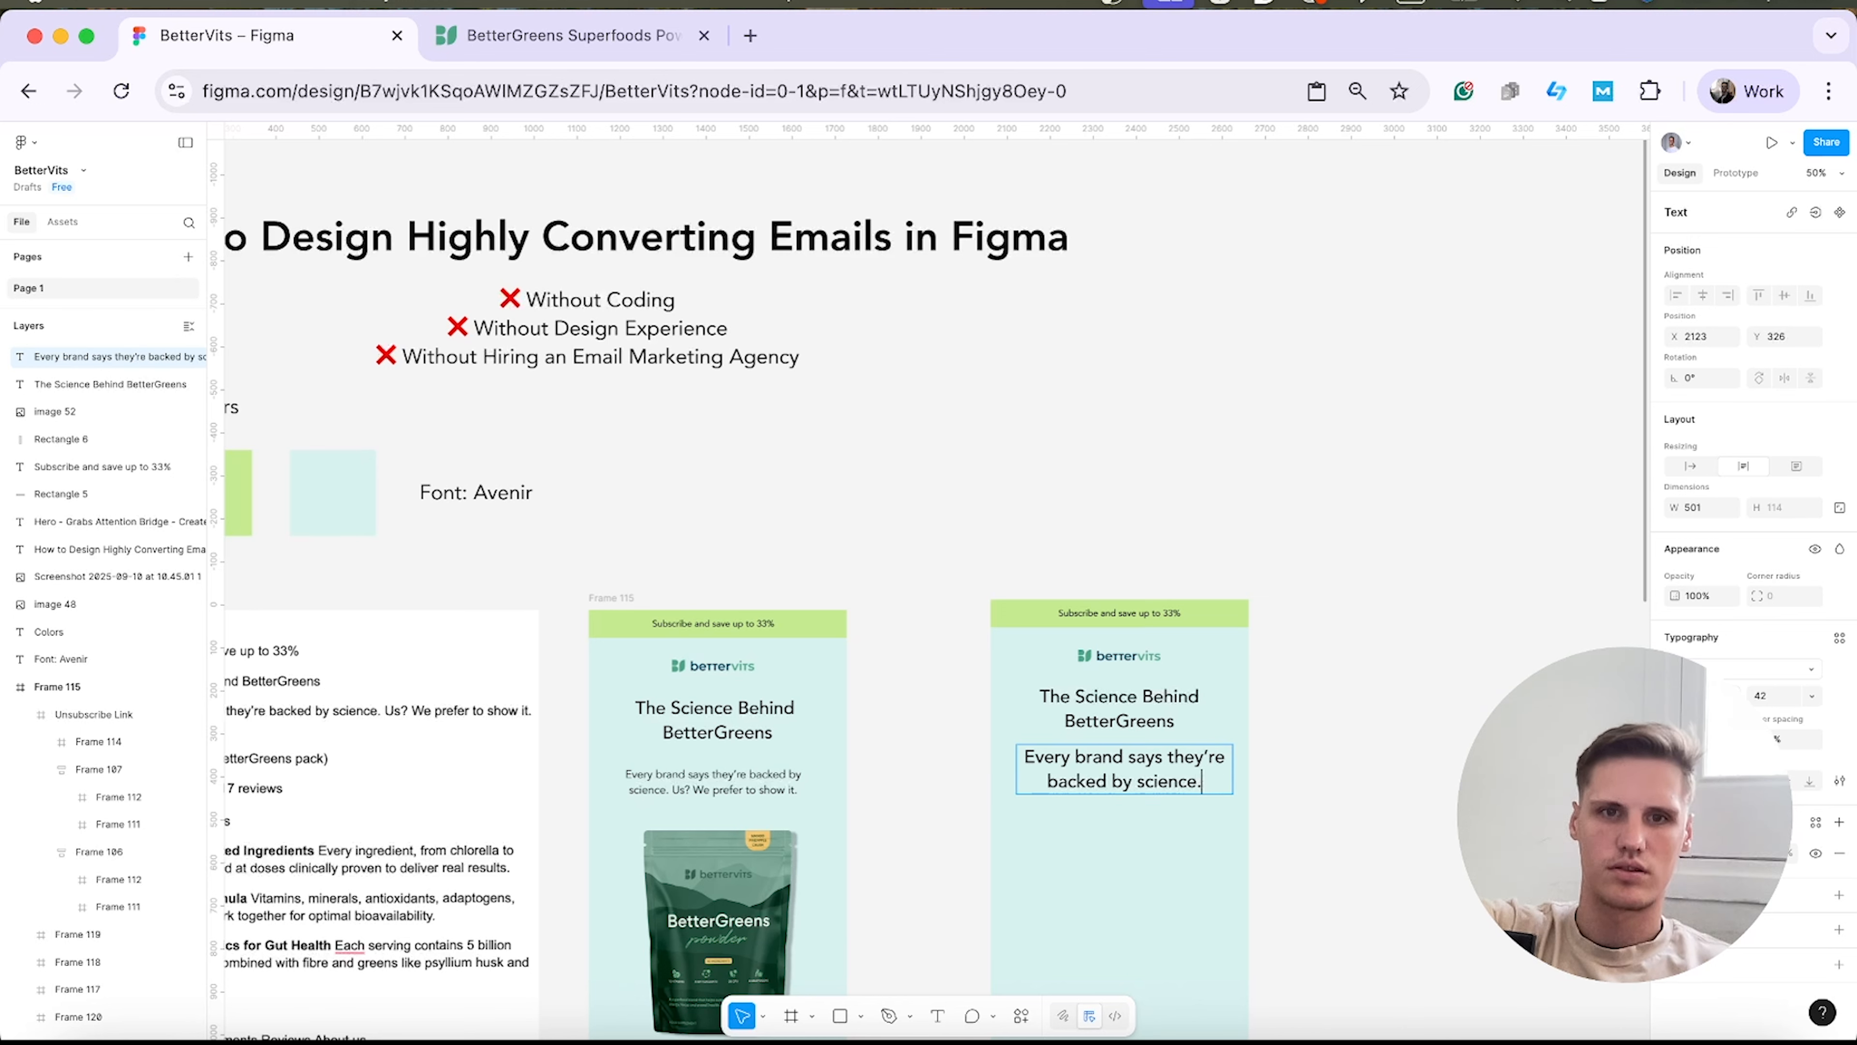
{"action": "key", "text": "BackSpace"}
{"action": "key", "text": "BackSpace"}
{"action": "key", "text": "BackSpace"}
{"action": "key", "text": "BackSpace"}
{"action": "key", "text": "BackSpace"}
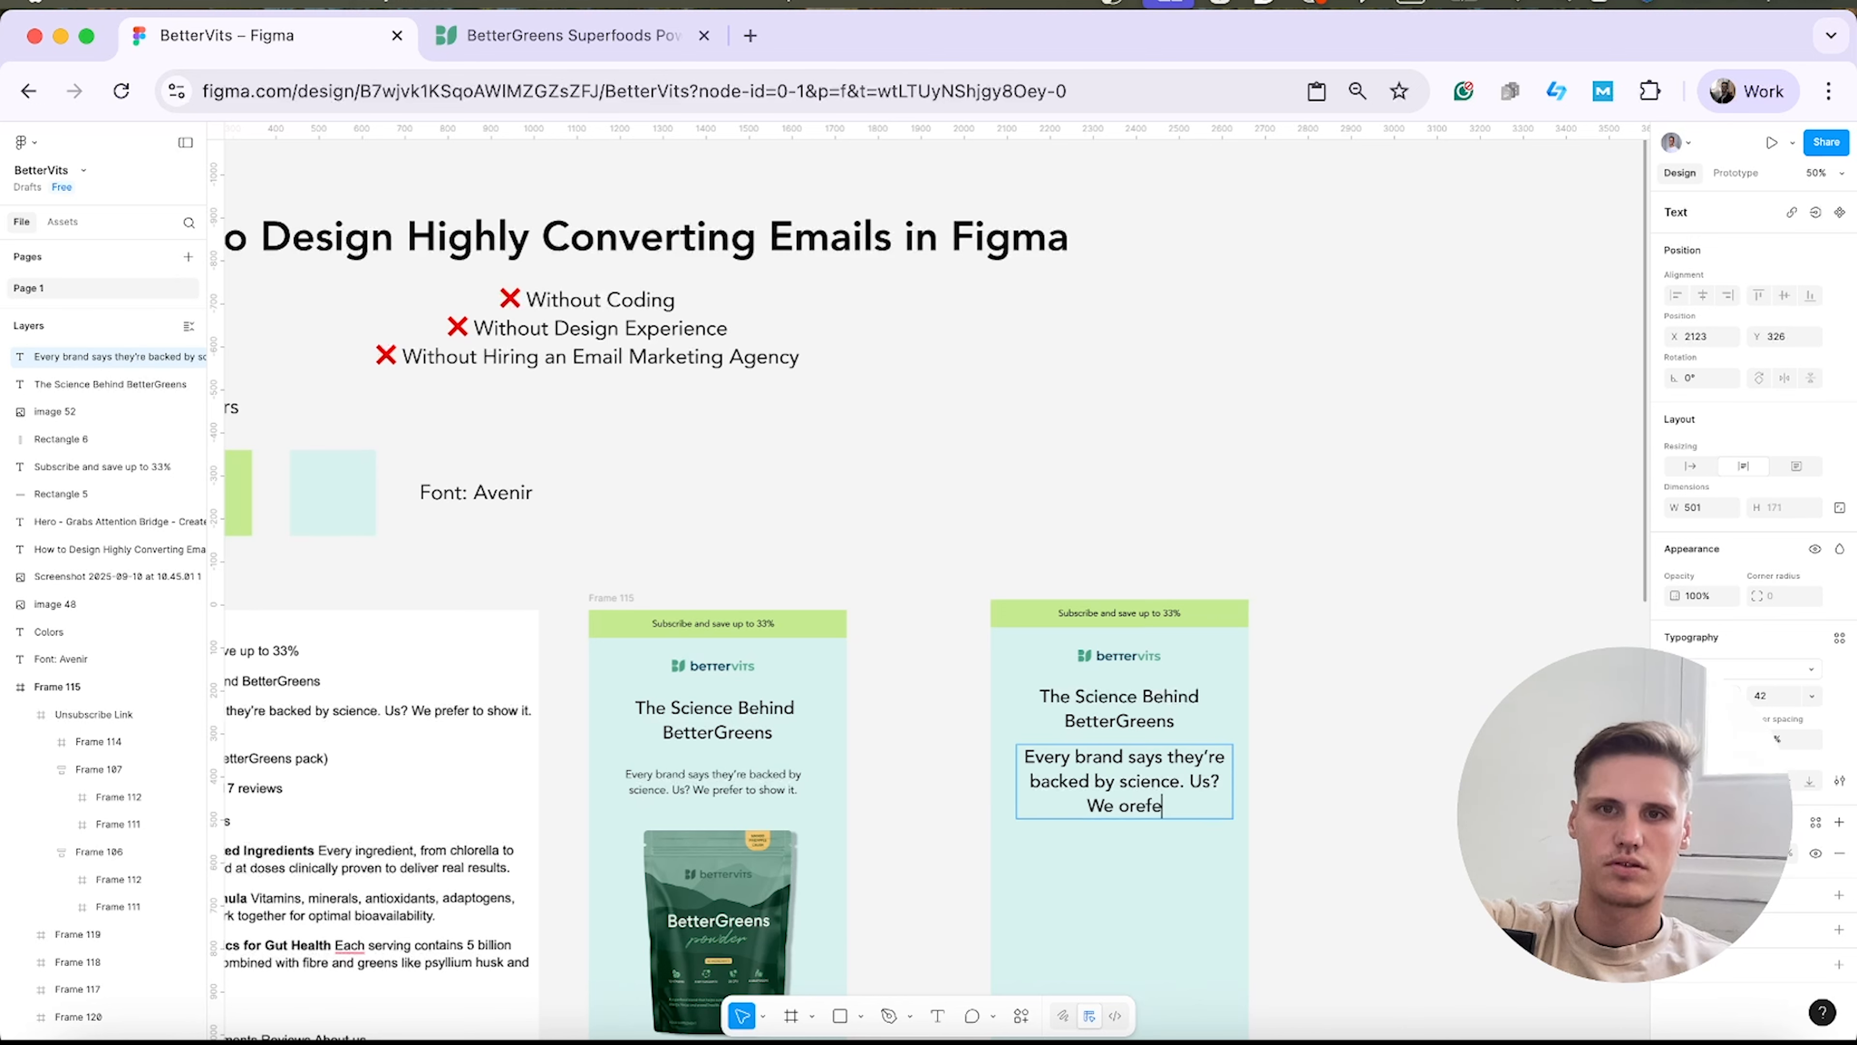
{"action": "type", "text": "prefer to show it."}
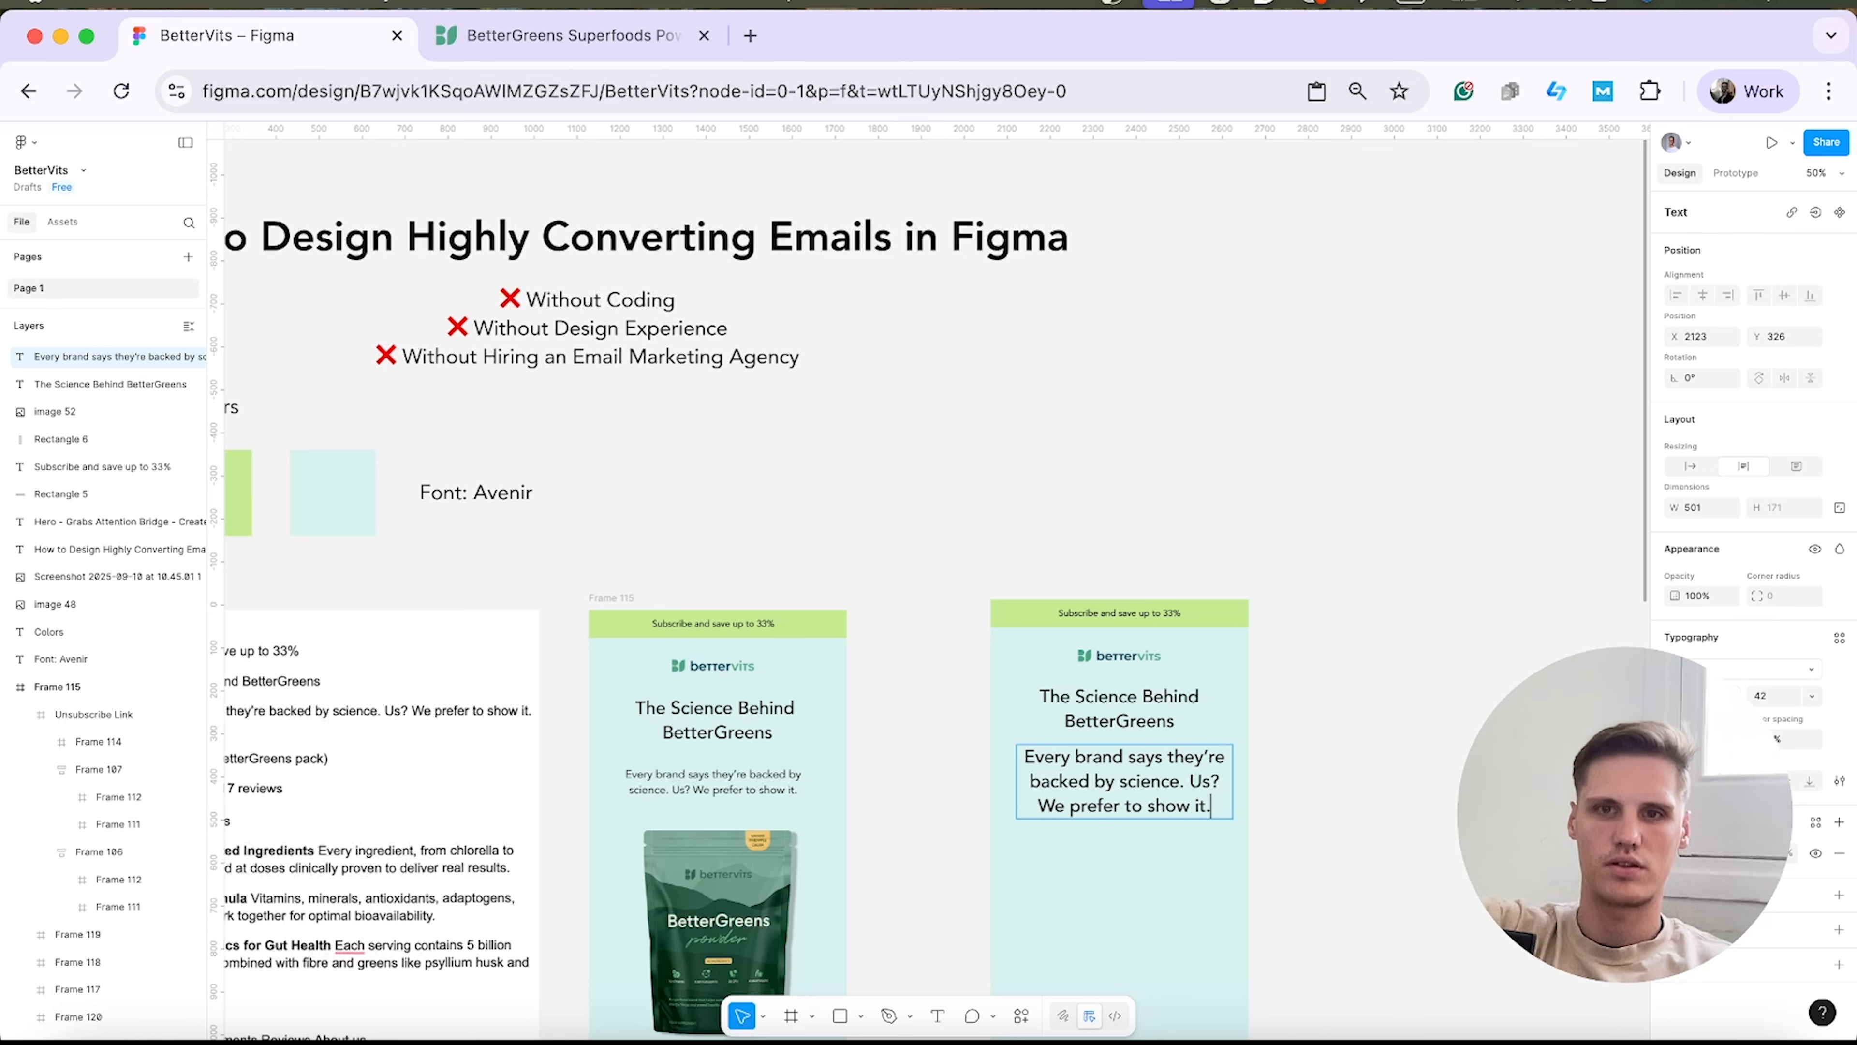
{"action": "left_click", "coordinate": [1380, 805]}
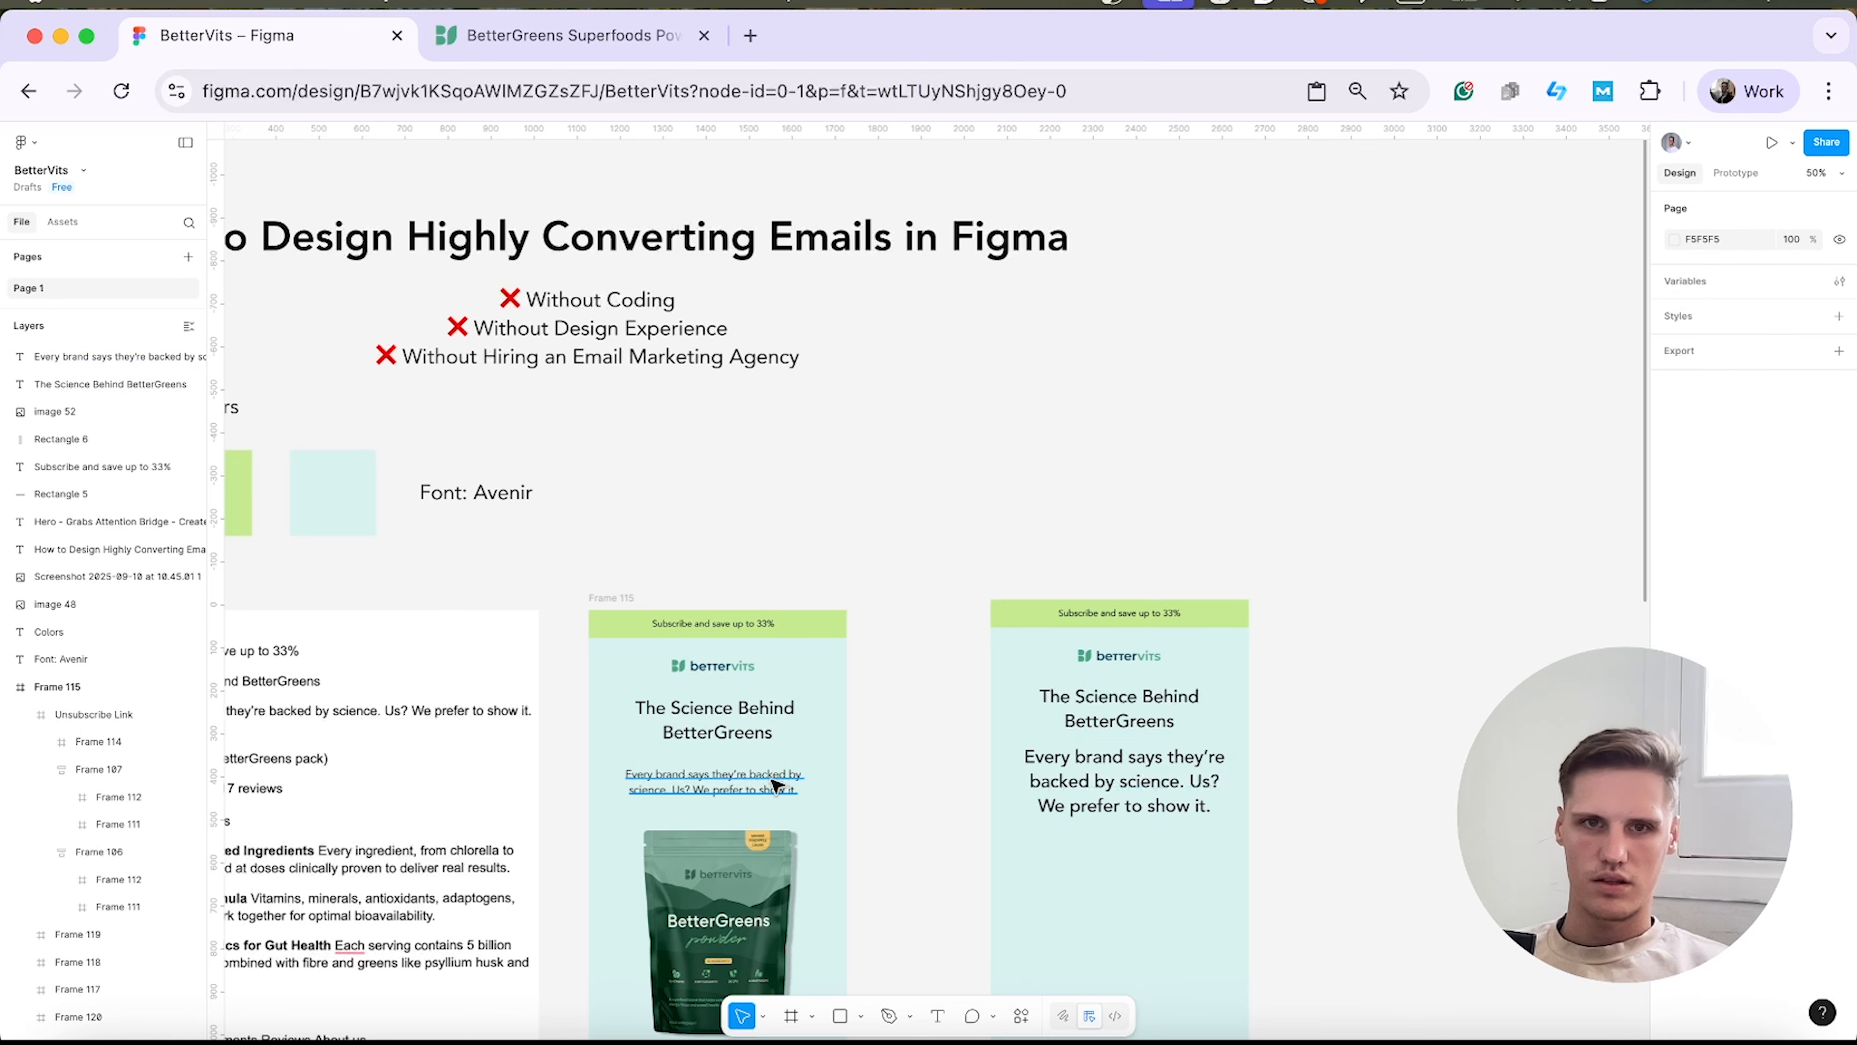
Check the example's subheading style and set the new subheading's font weight to Book.
{"action": "left_click", "coordinate": [768, 783]}
{"action": "scroll", "coordinate": [1384, 812], "scroll_direction": "up", "scroll_amount": 1}
{"action": "left_click", "coordinate": [1200, 801]}
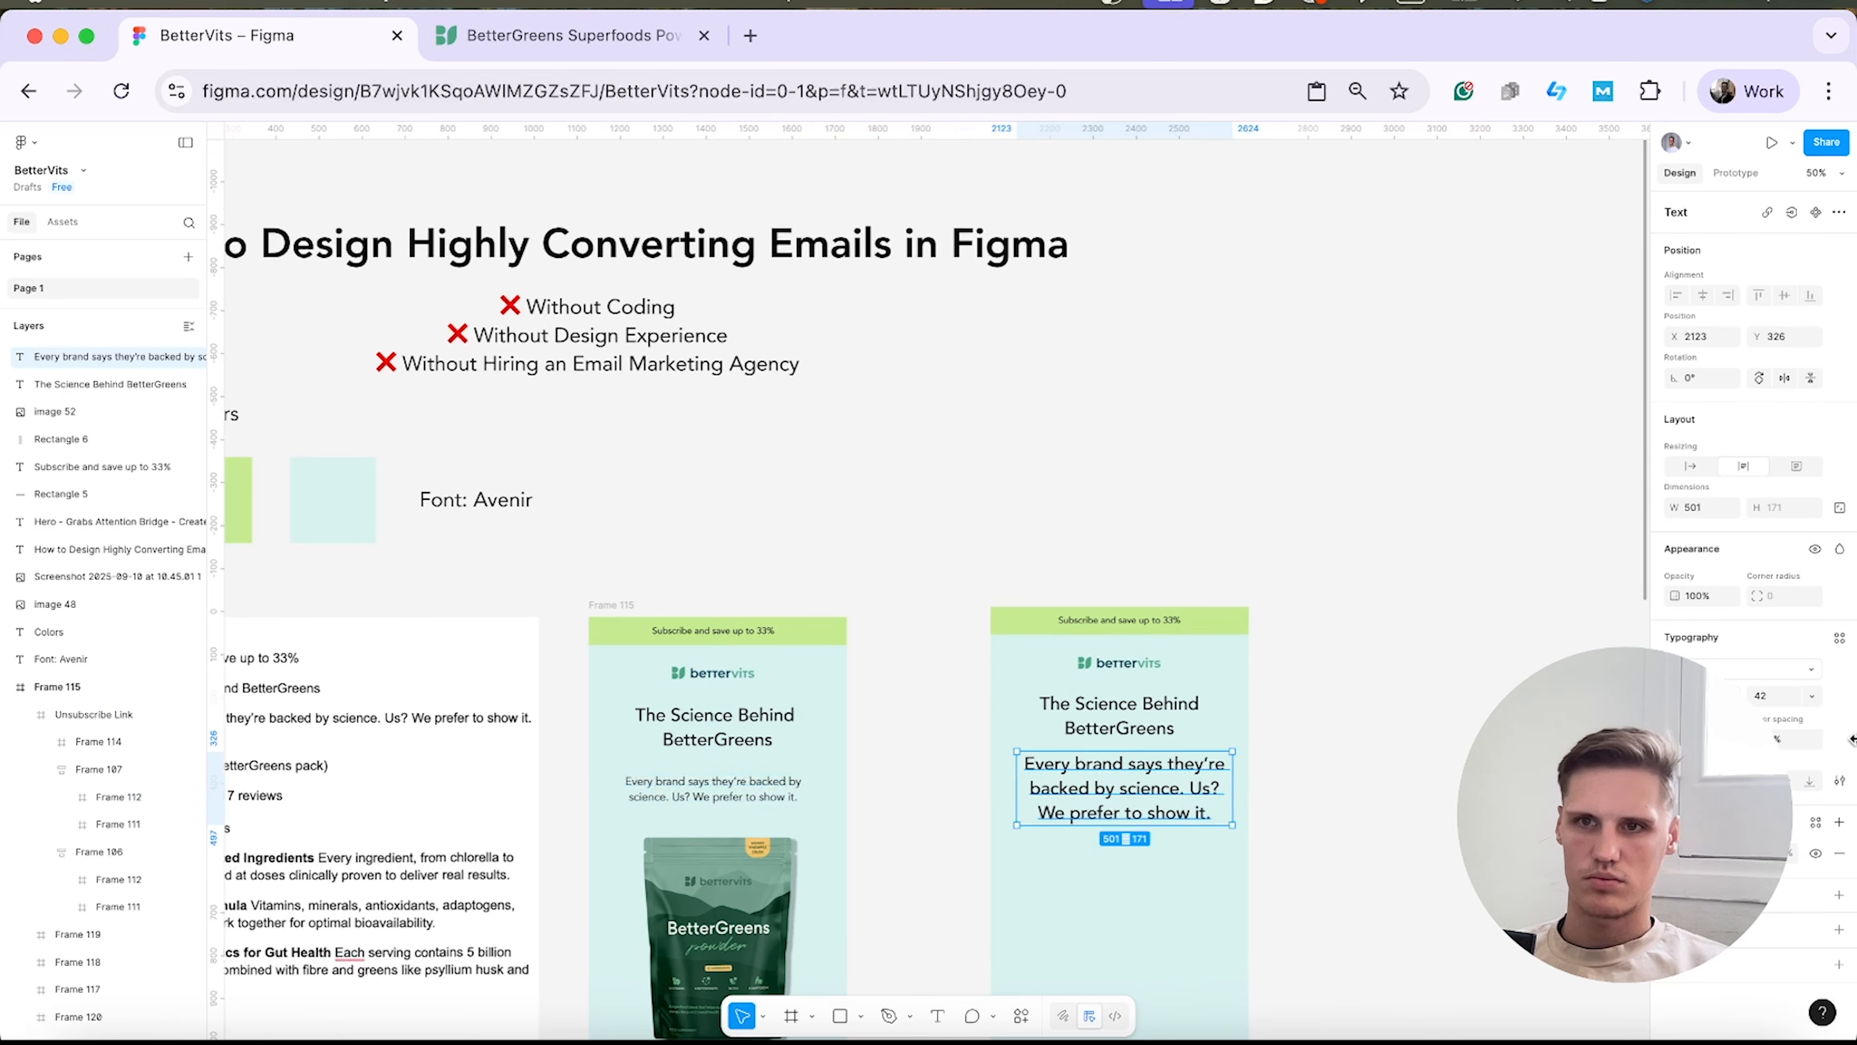
{"action": "left_click", "coordinate": [1723, 695]}
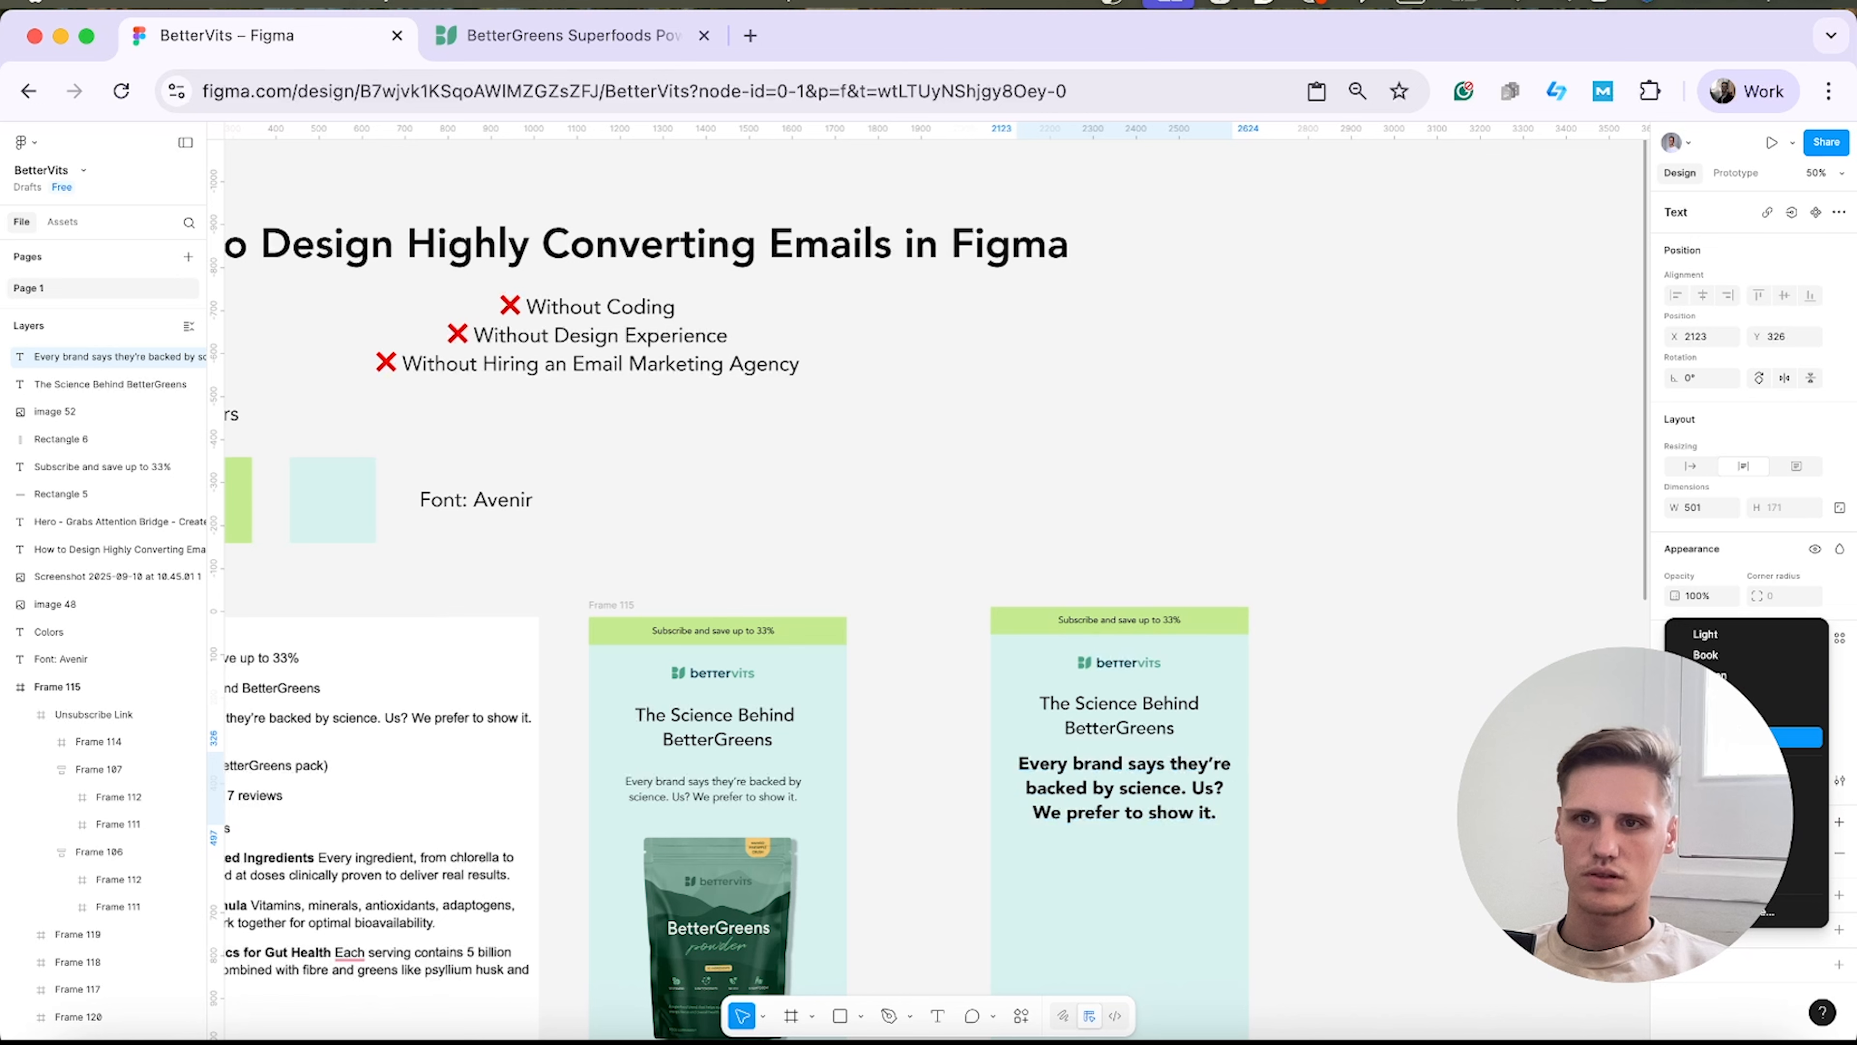
{"action": "left_click", "coordinate": [1705, 656]}
Set the new subheading's font size to 26, matching the subheading in the example email.
{"action": "left_click", "coordinate": [763, 788]}
{"action": "left_click", "coordinate": [1170, 794]}
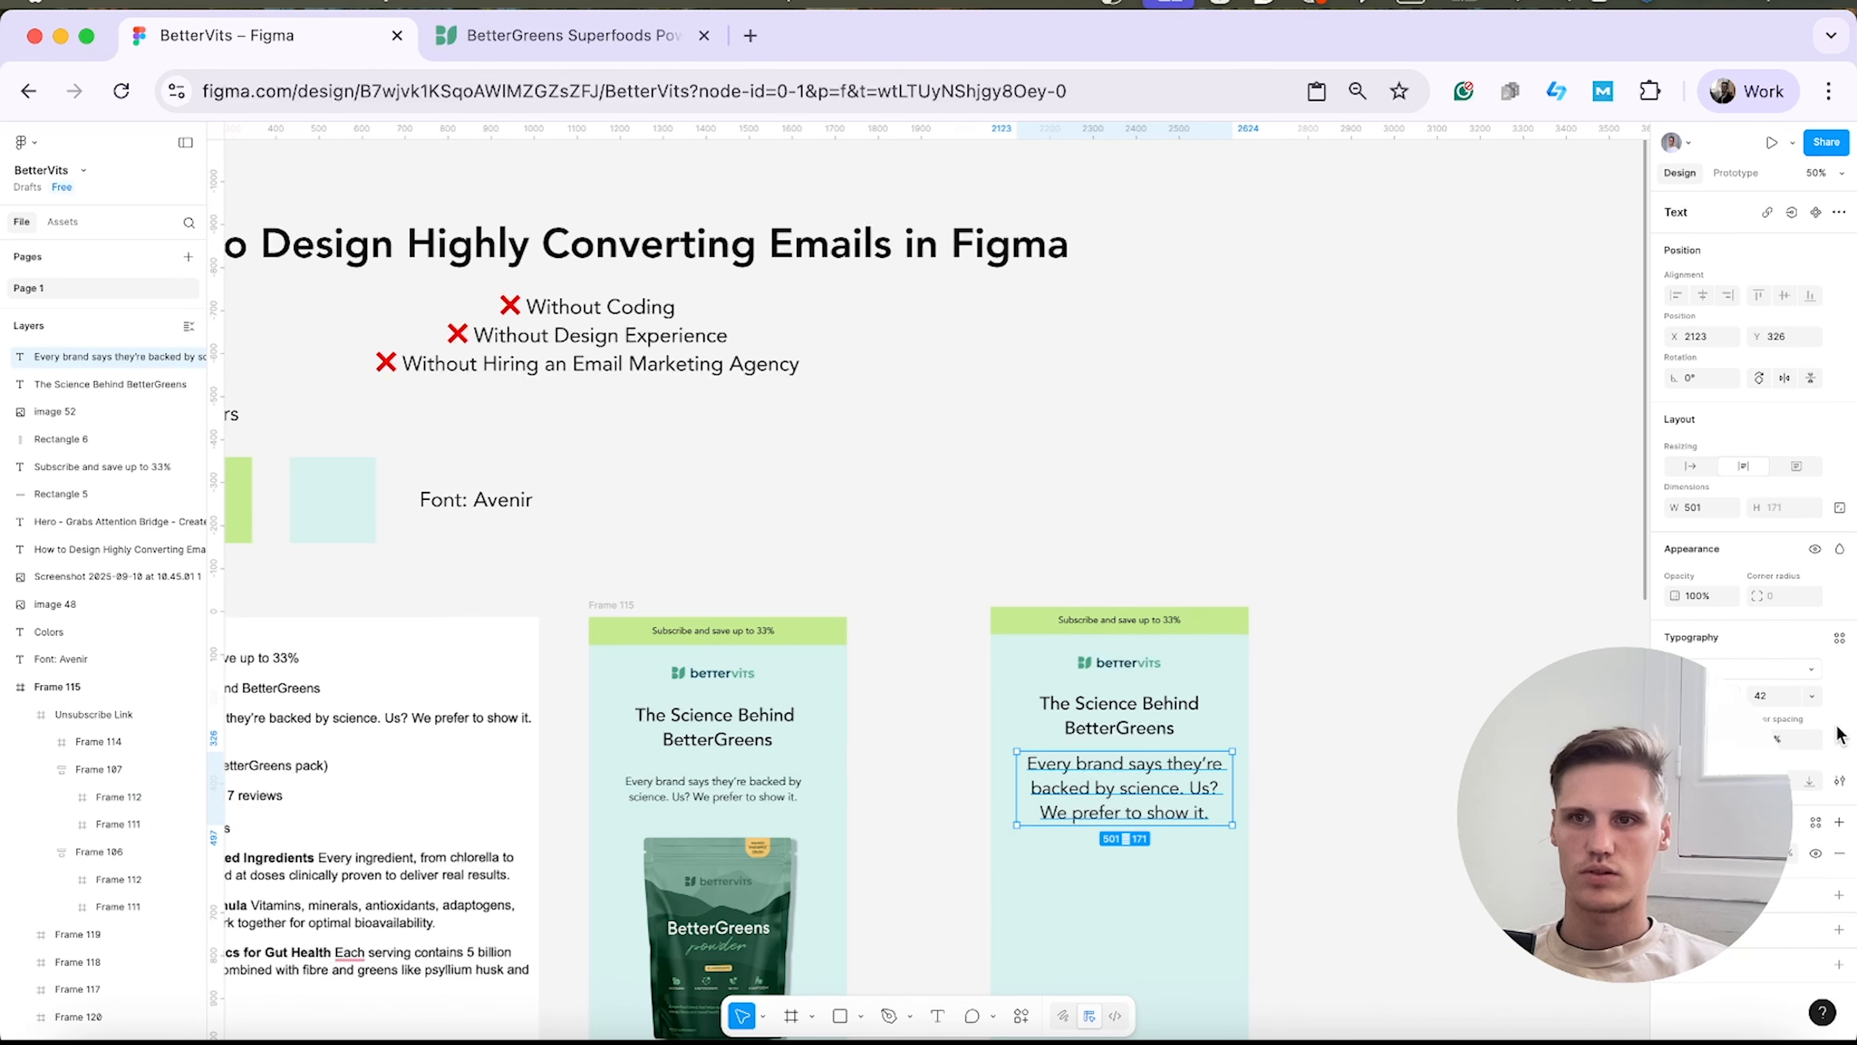
{"action": "left_click", "coordinate": [1797, 701]}
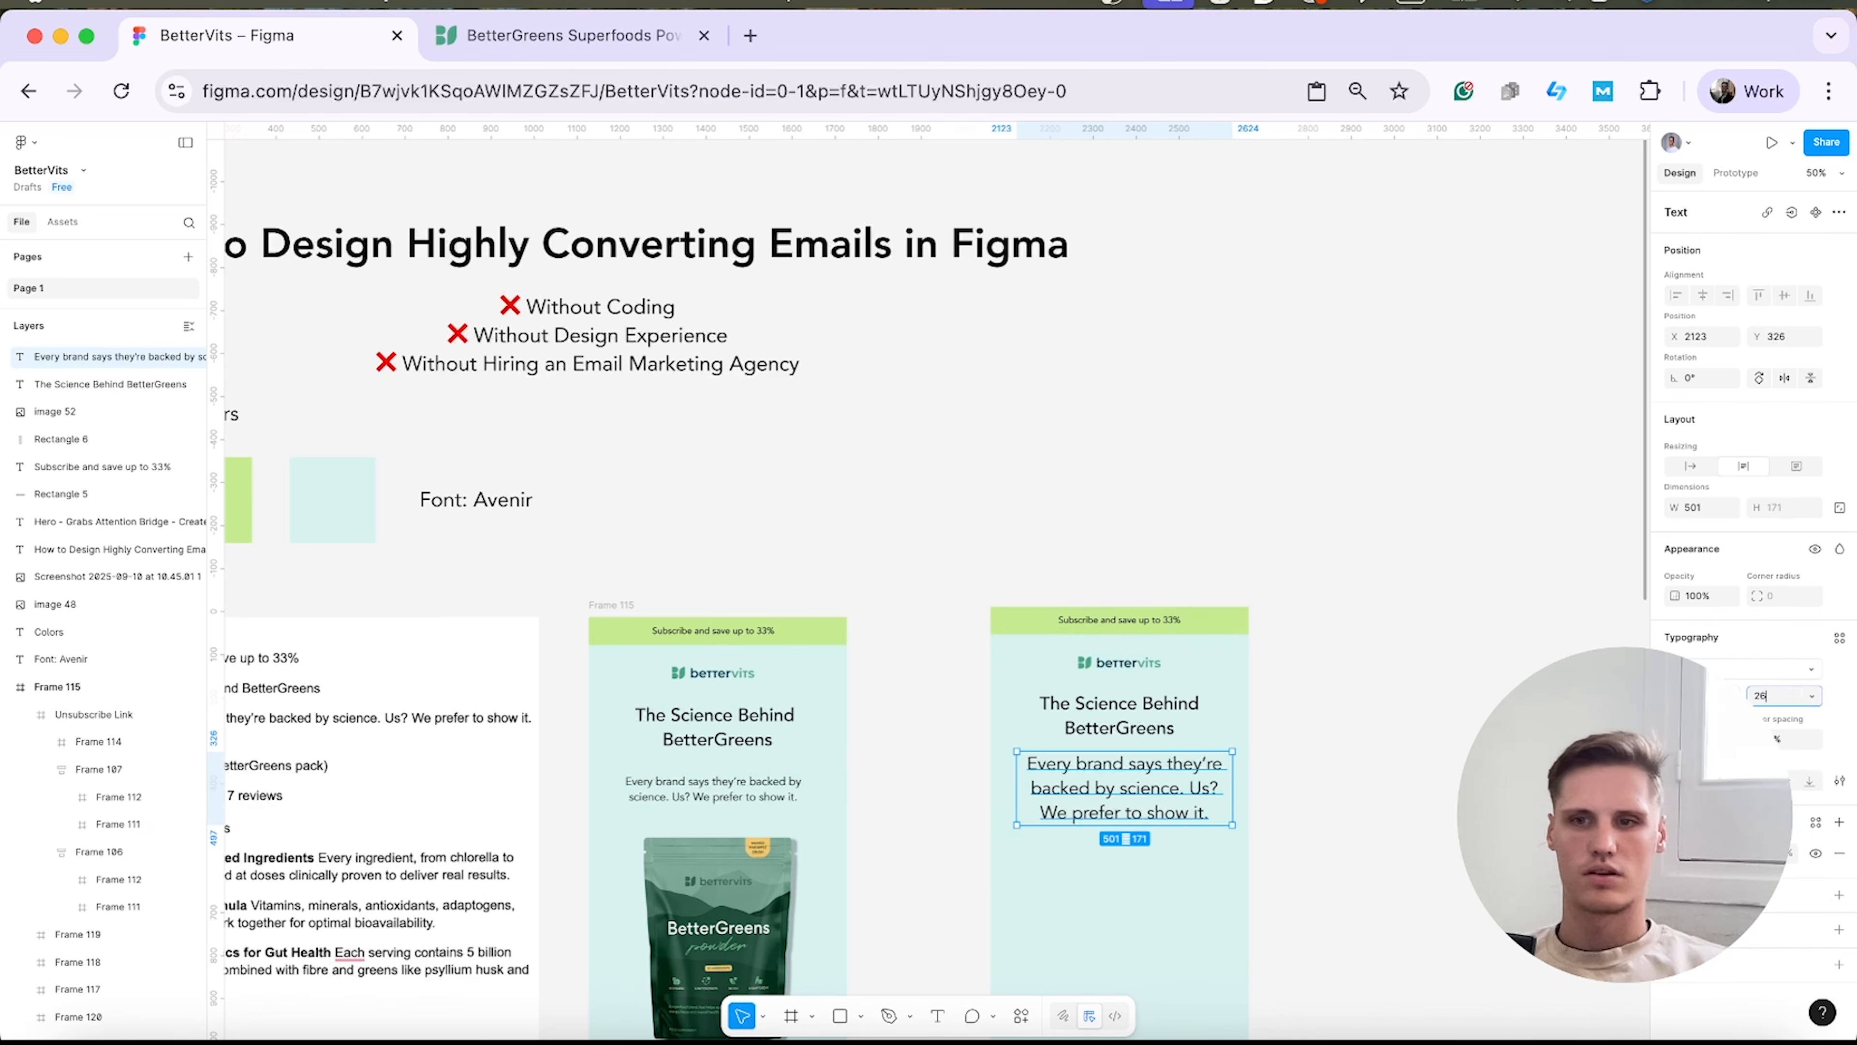
{"action": "key", "text": "Return"}
Centre the subheading horizontally below the headline, leaving a small gap between the two texts.
{"action": "left_click", "coordinate": [1414, 728]}
{"action": "left_click_drag", "start_coordinate": [1191, 762], "coordinate": [1188, 772]}
{"action": "left_click", "coordinate": [1369, 747]}
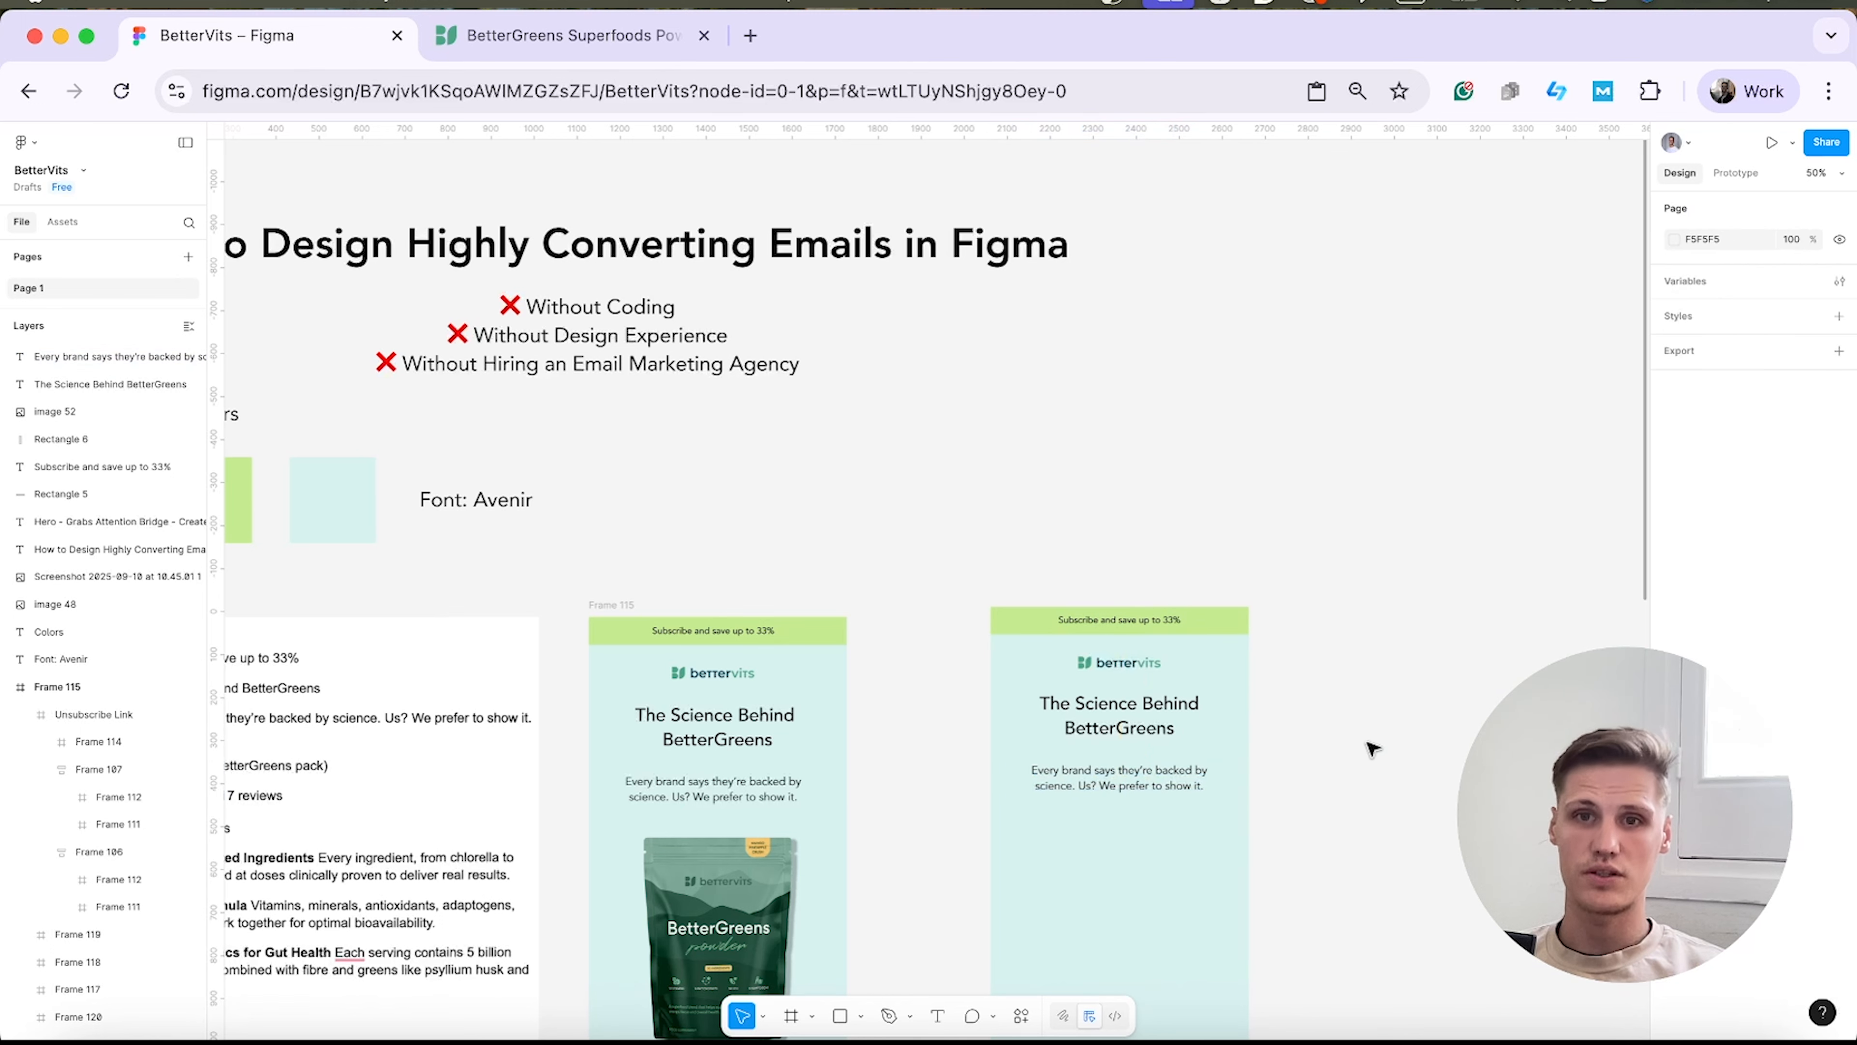
{"action": "scroll", "coordinate": [1280, 717], "scroll_direction": "down", "scroll_amount": 2}
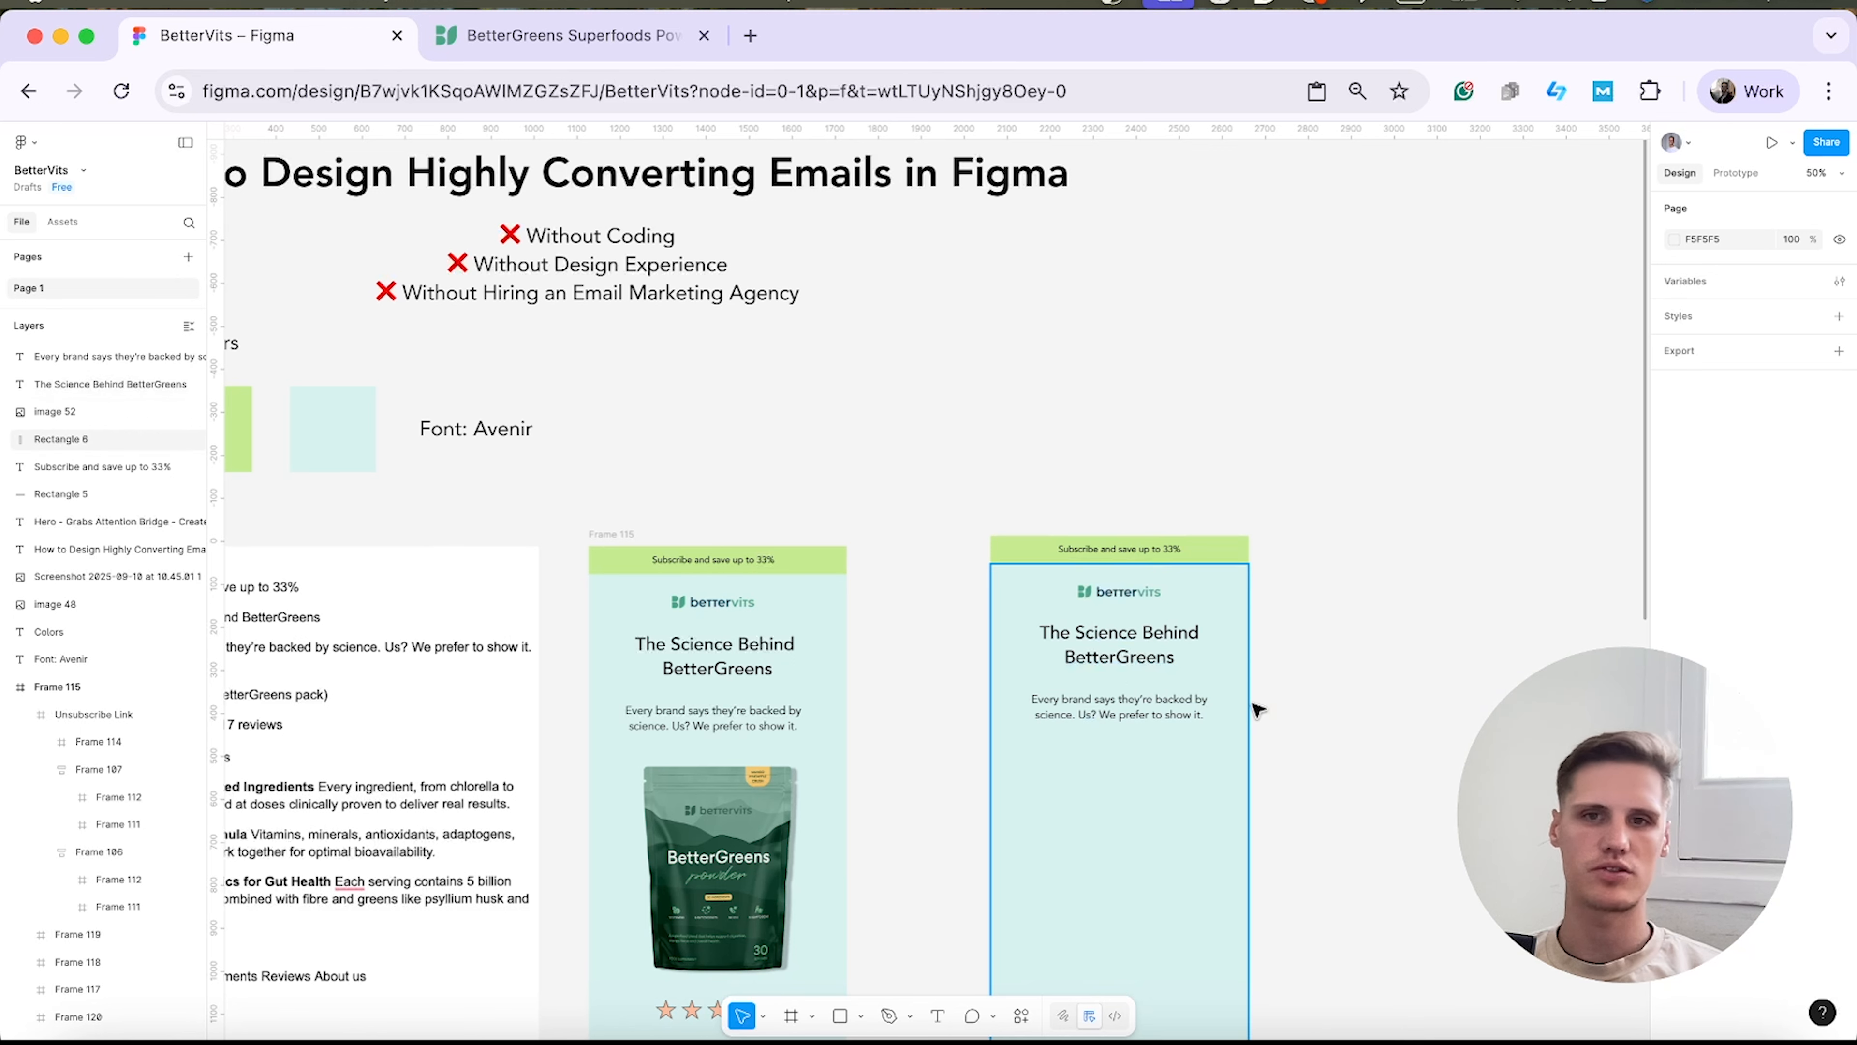
{"action": "left_click", "coordinate": [1141, 710]}
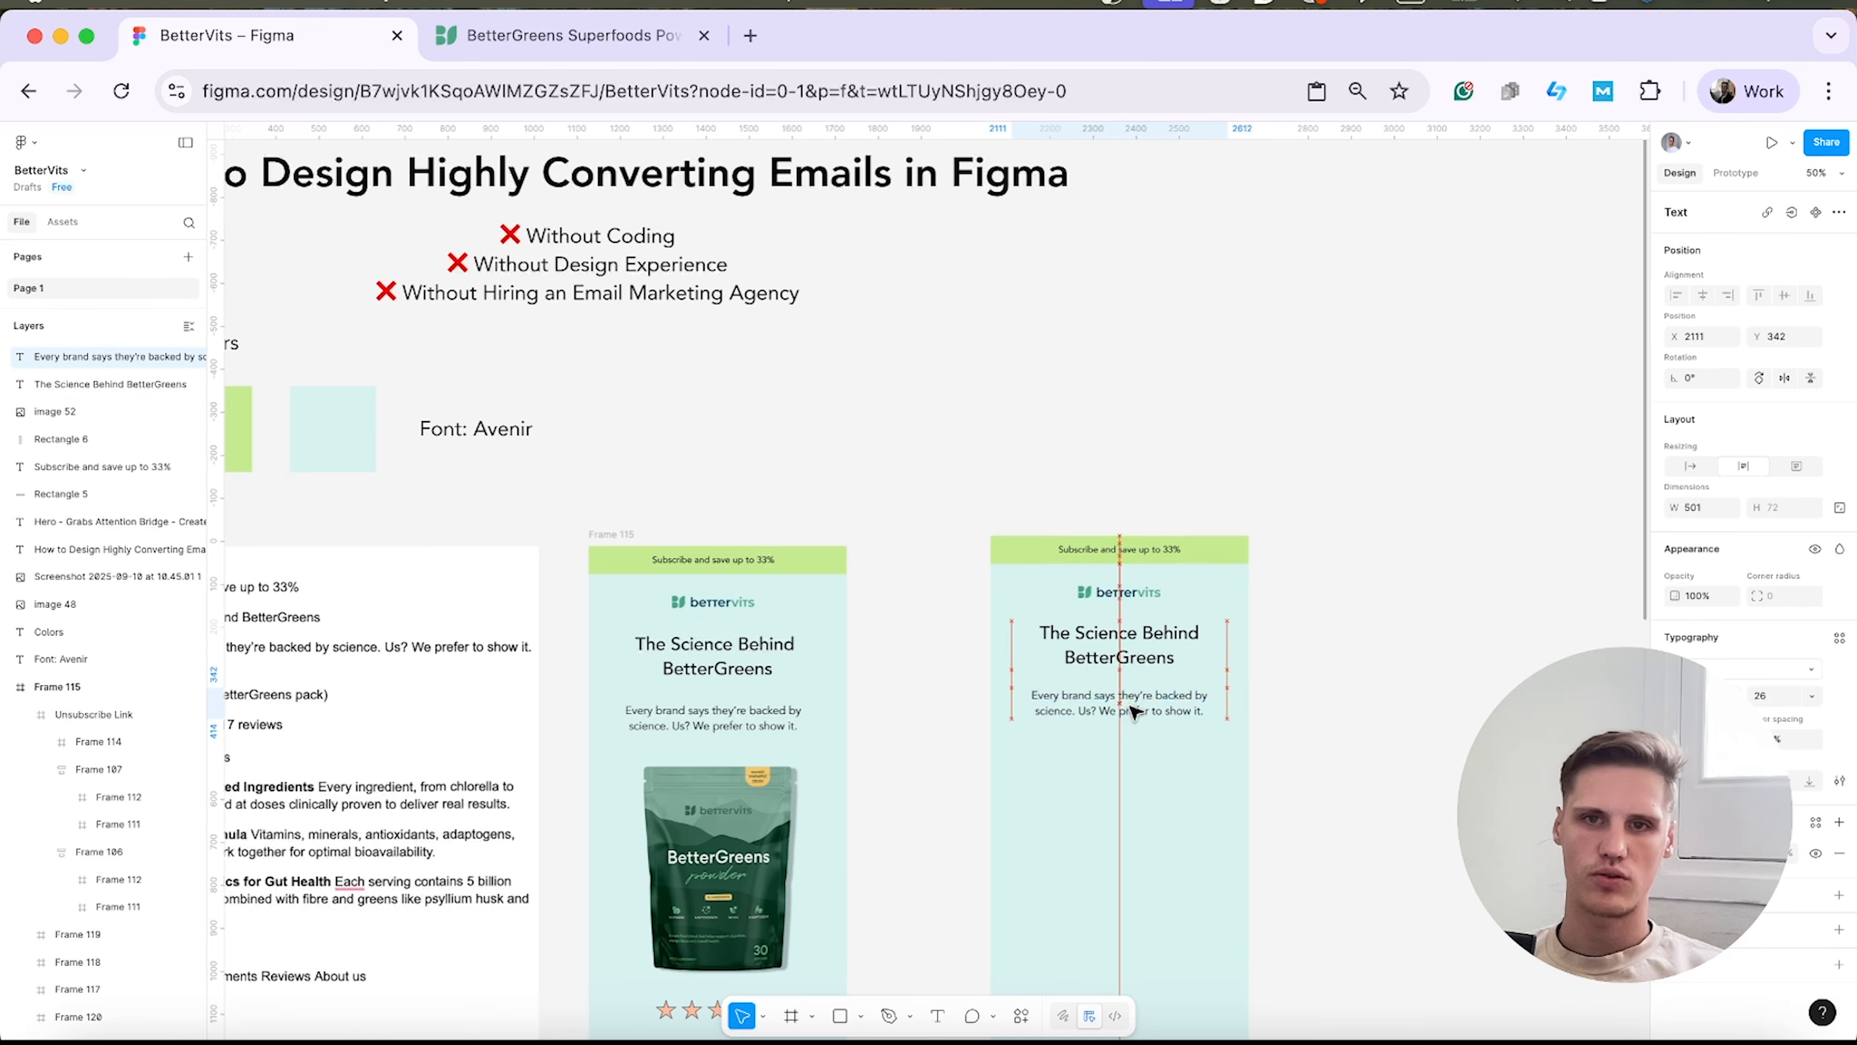
{"action": "left_click", "coordinate": [1435, 684]}
Search Google Images for "better greens powder png" in a new browser tab.
{"action": "scroll", "coordinate": [1412, 670], "scroll_direction": "down", "scroll_amount": 5}
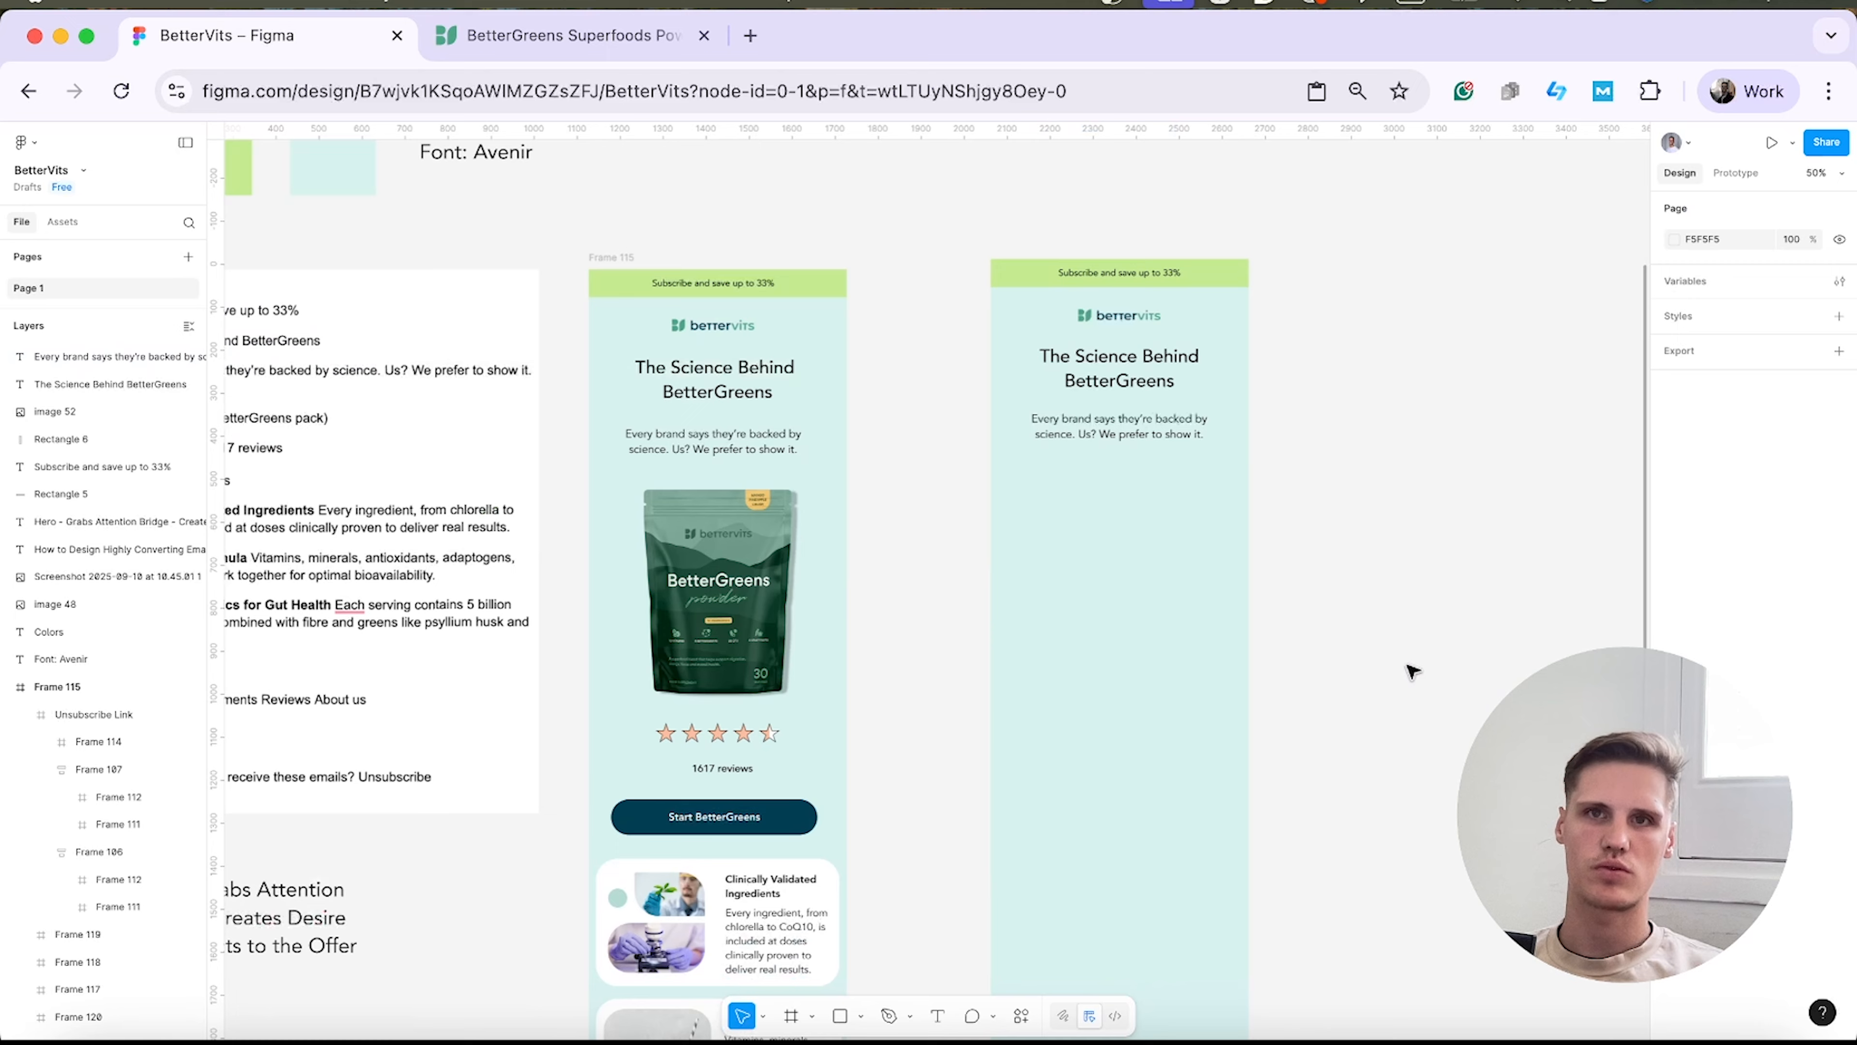
{"action": "left_click", "coordinate": [607, 37]}
{"action": "left_click", "coordinate": [309, 52]}
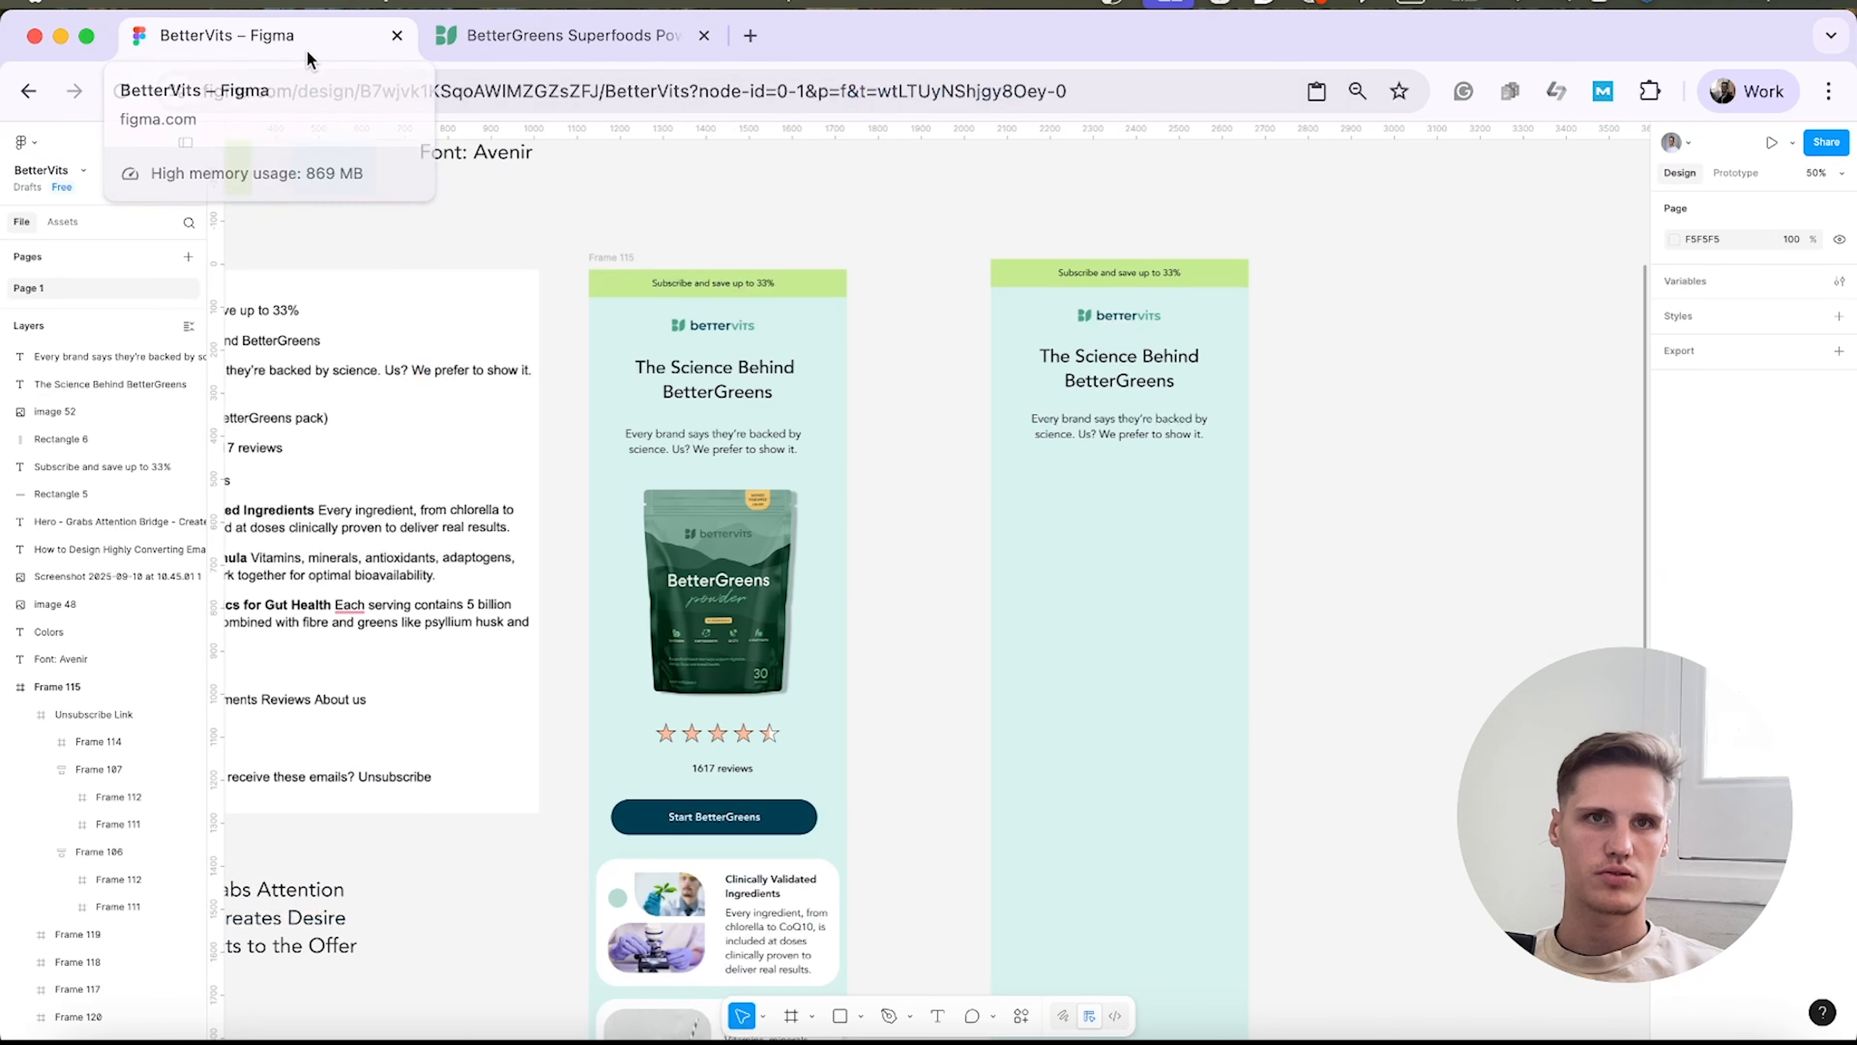
{"action": "left_click", "coordinate": [740, 37]}
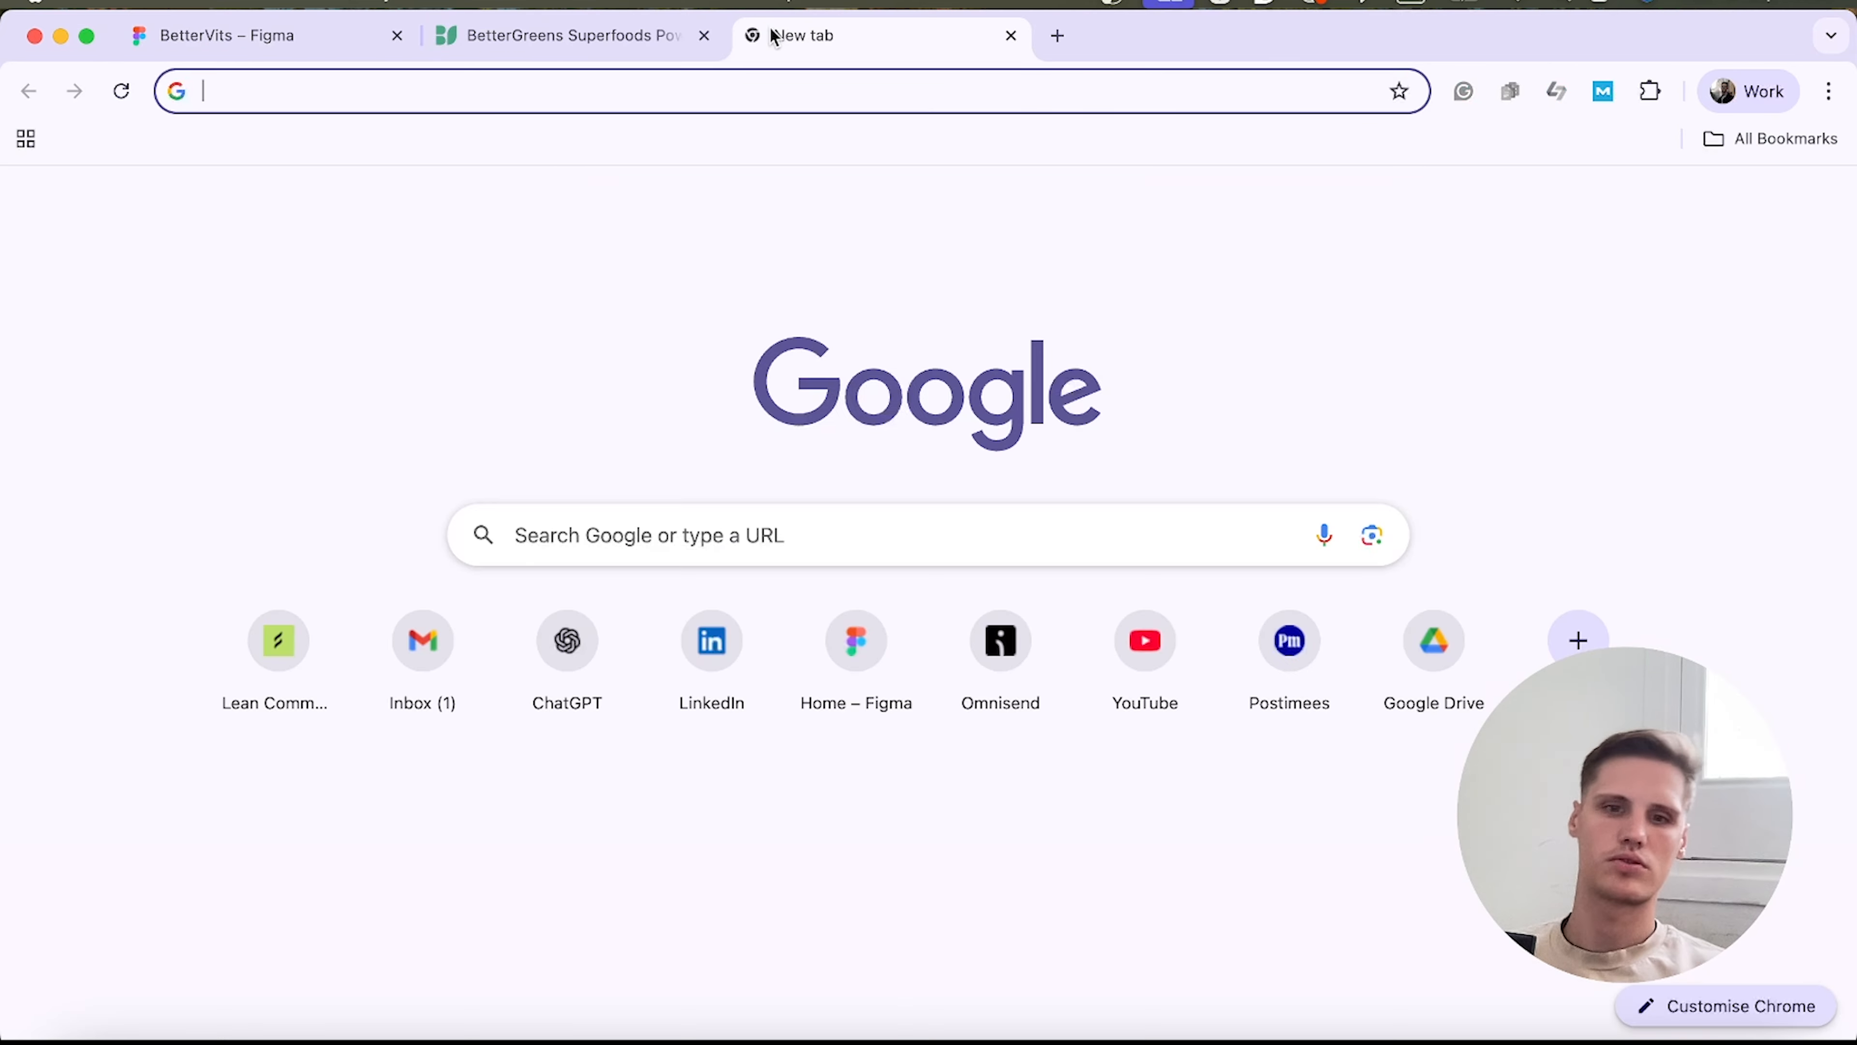
{"action": "type", "text": "better gr"}
{"action": "key", "text": "Return"}
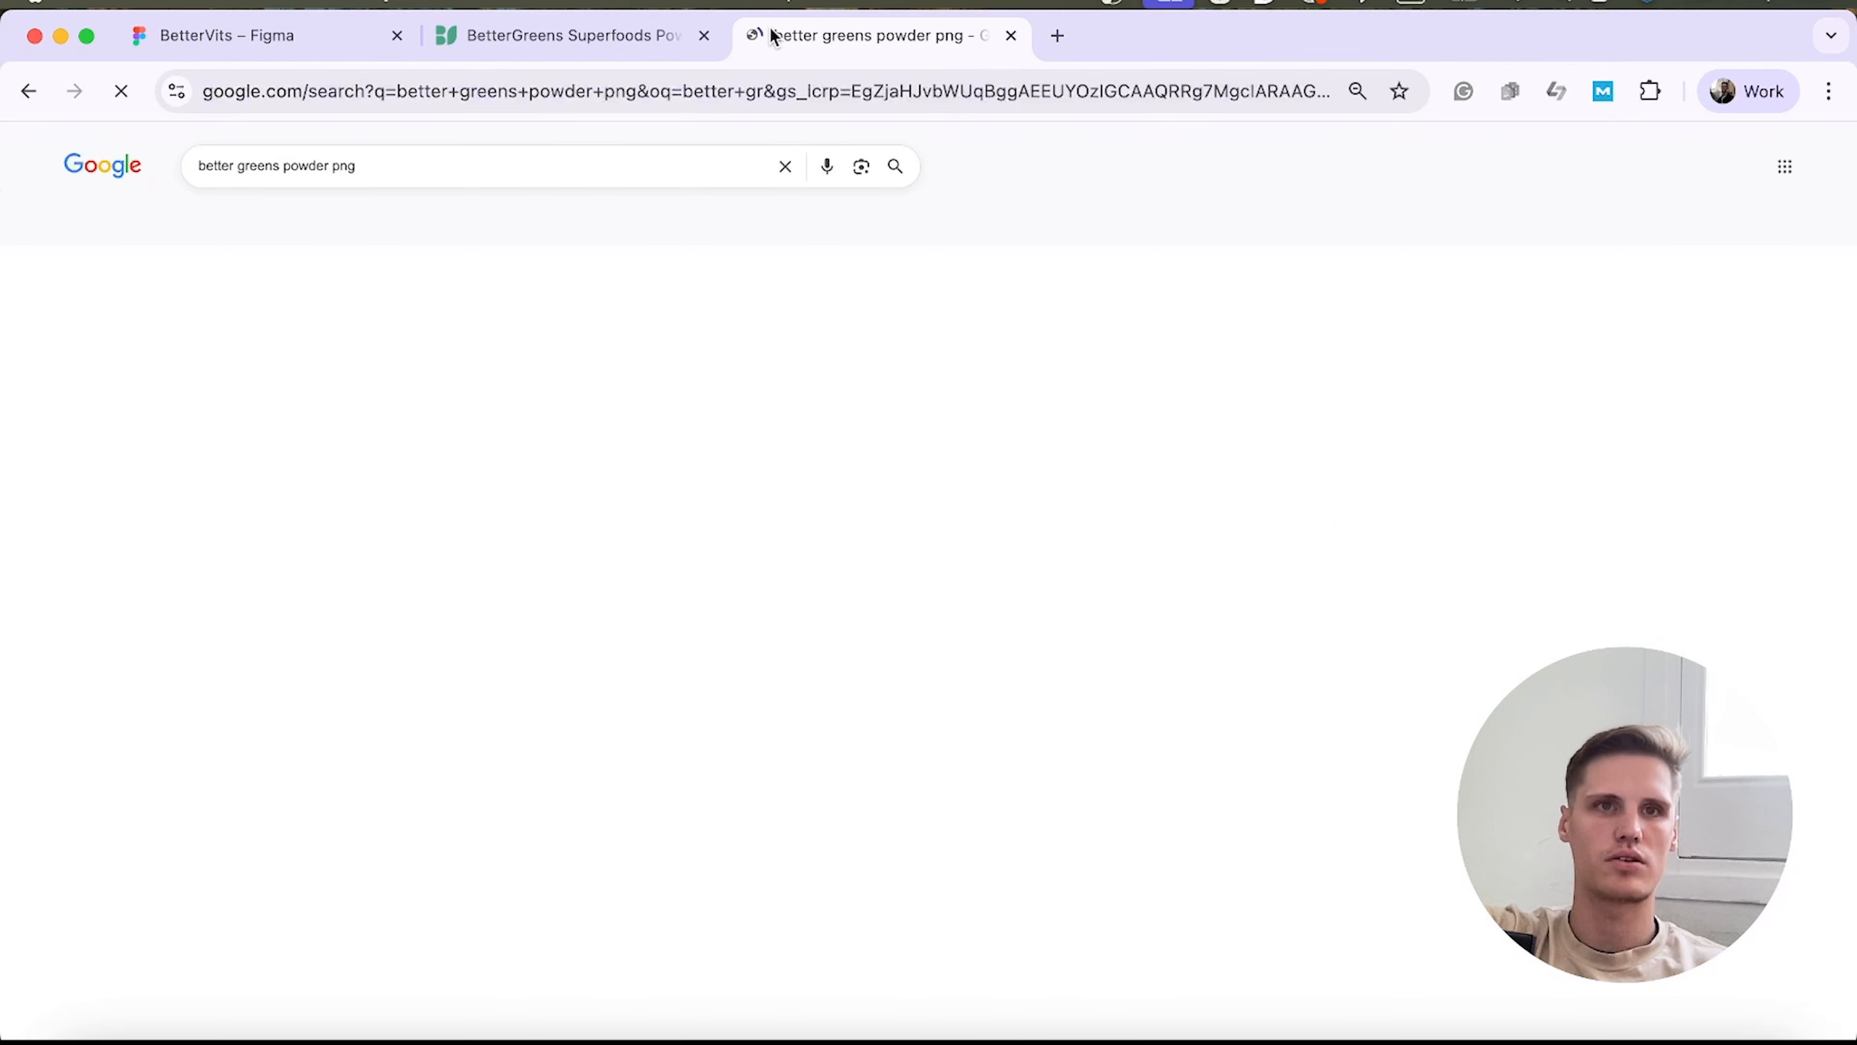
{"action": "left_click", "coordinate": [266, 227]}
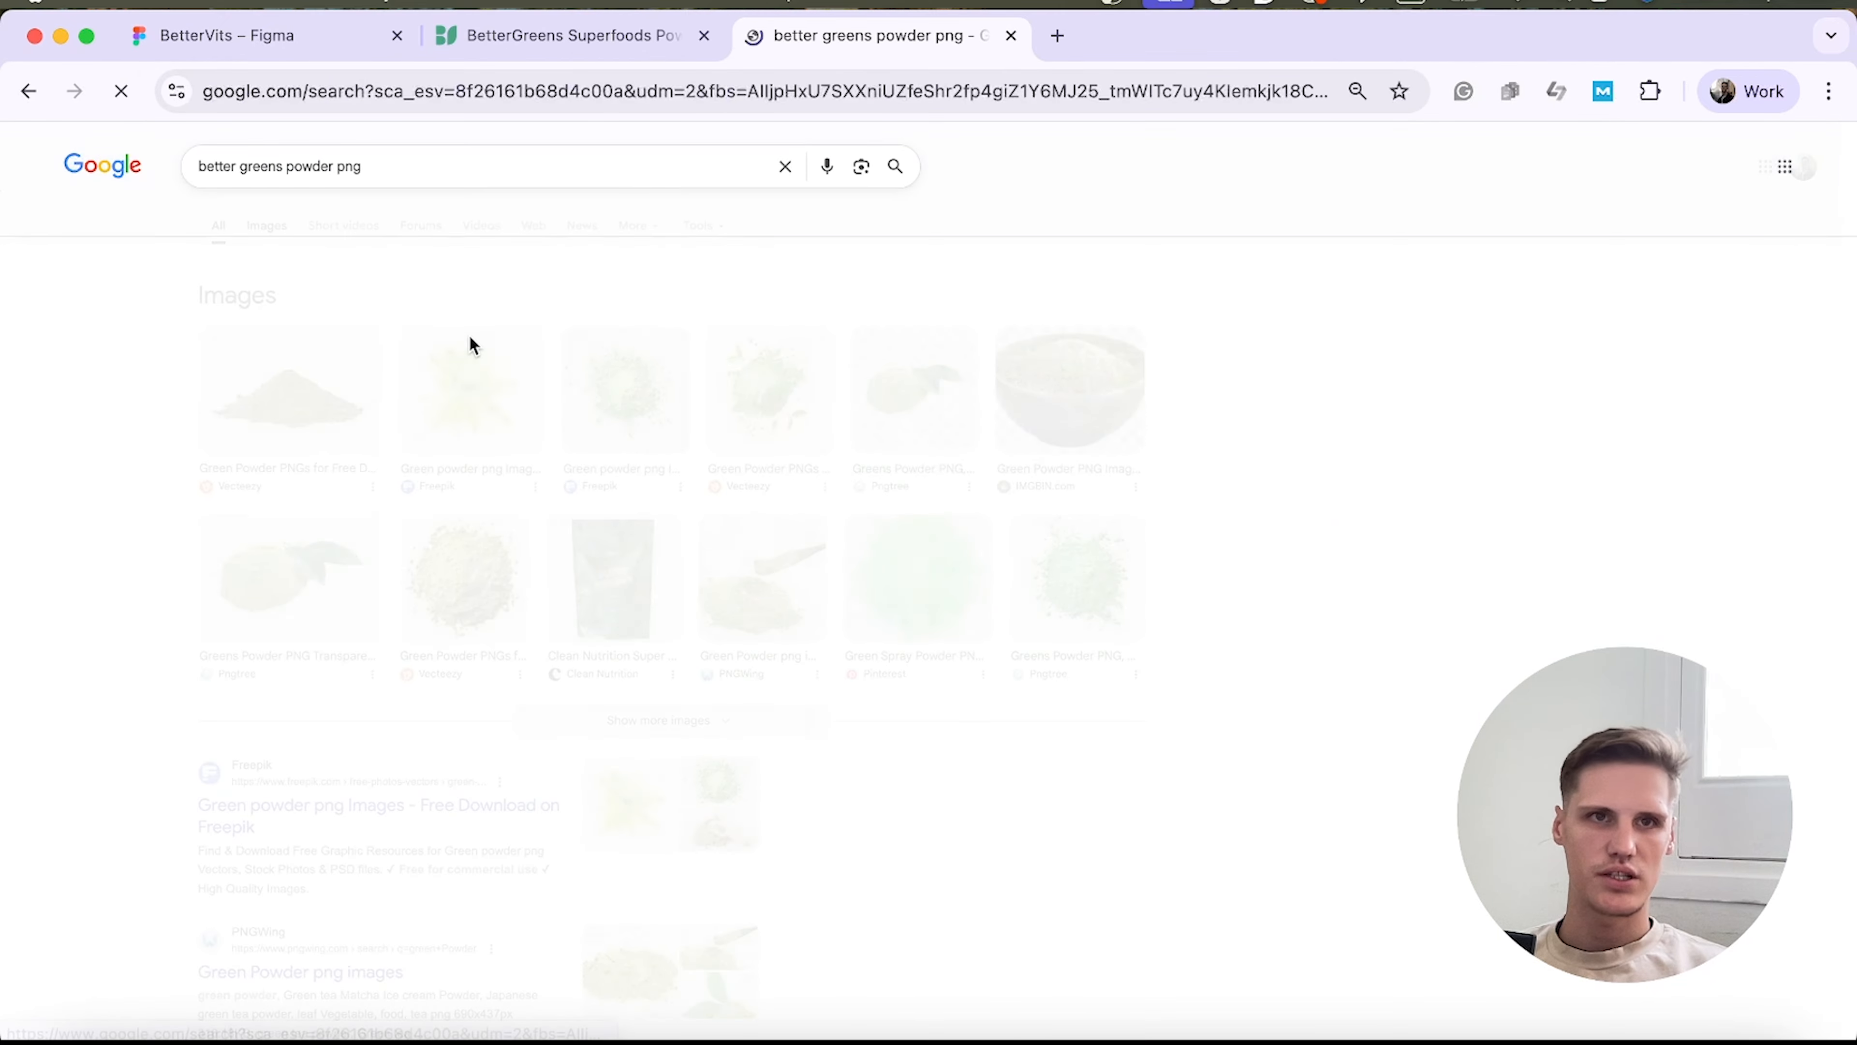
{"action": "scroll", "coordinate": [401, 497], "scroll_direction": "down", "scroll_amount": 1}
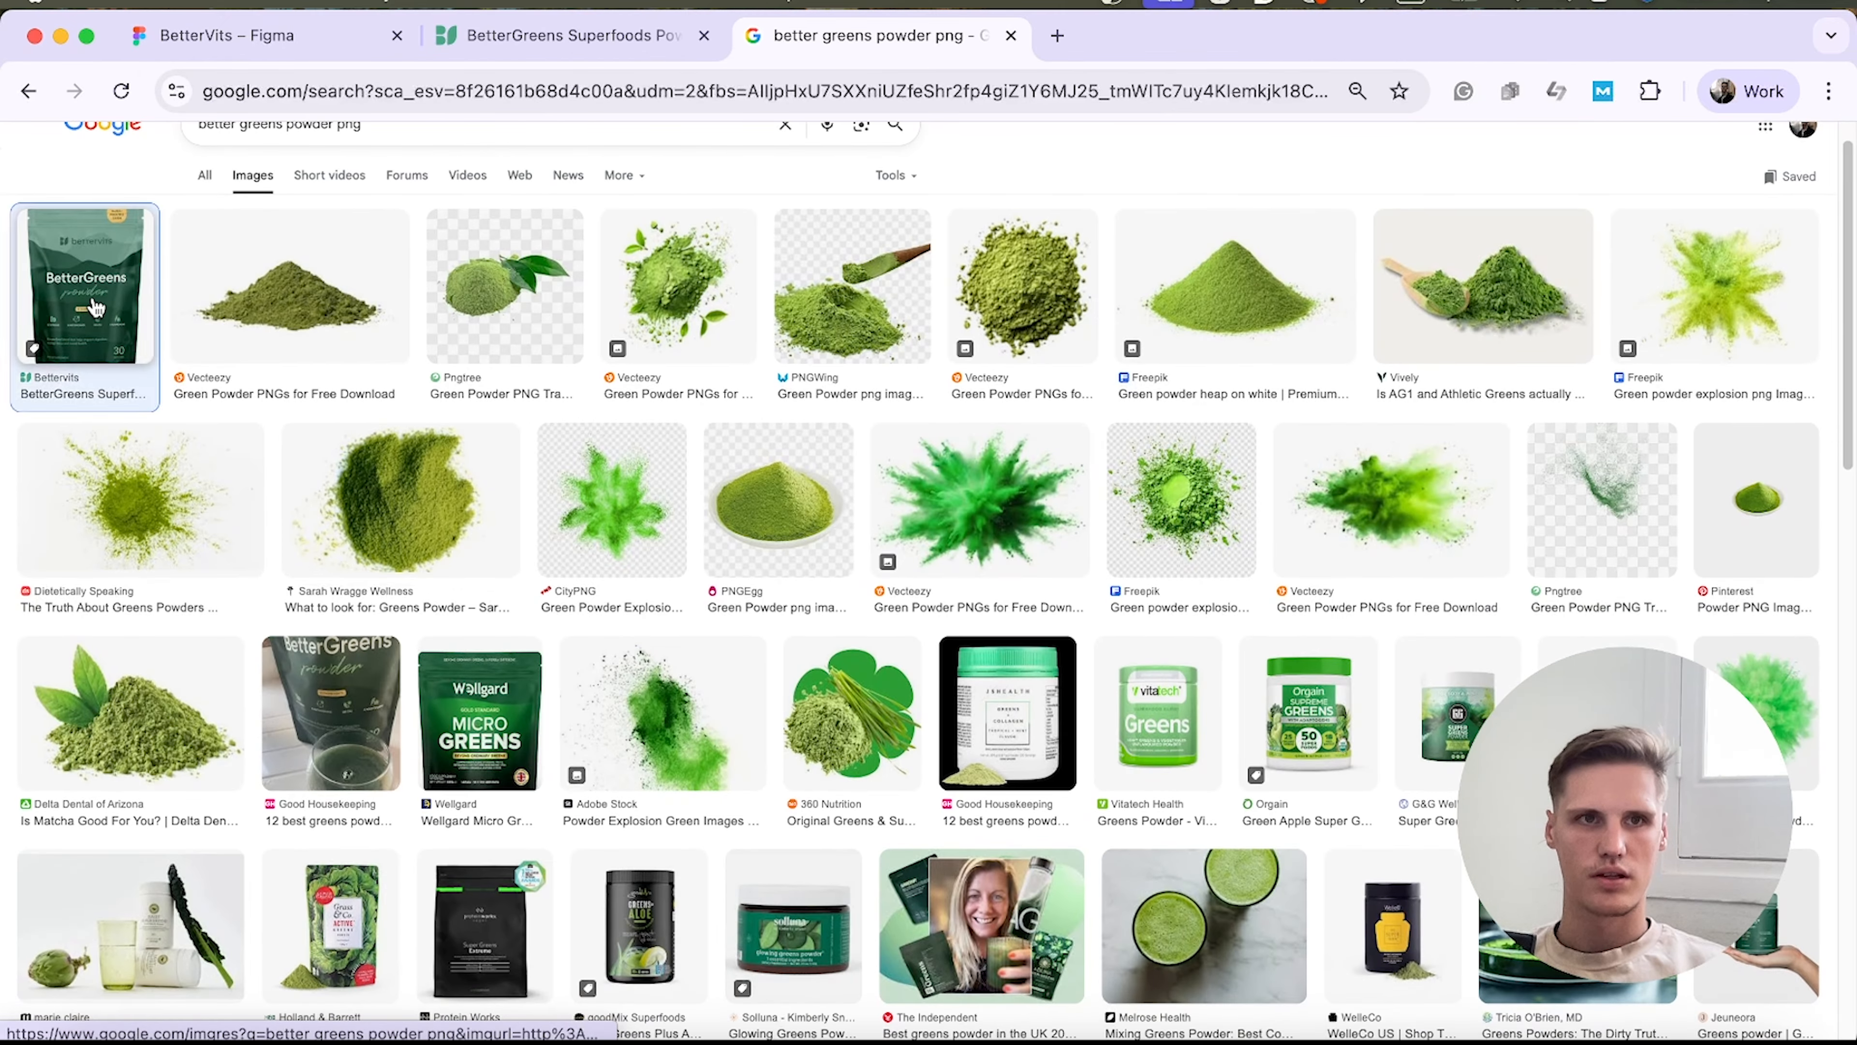
Copy the Bettervits BetterGreens pouch image from the image results and paste it into the Figma design.
{"action": "left_click", "coordinate": [88, 286]}
{"action": "right_click", "coordinate": [1385, 470]}
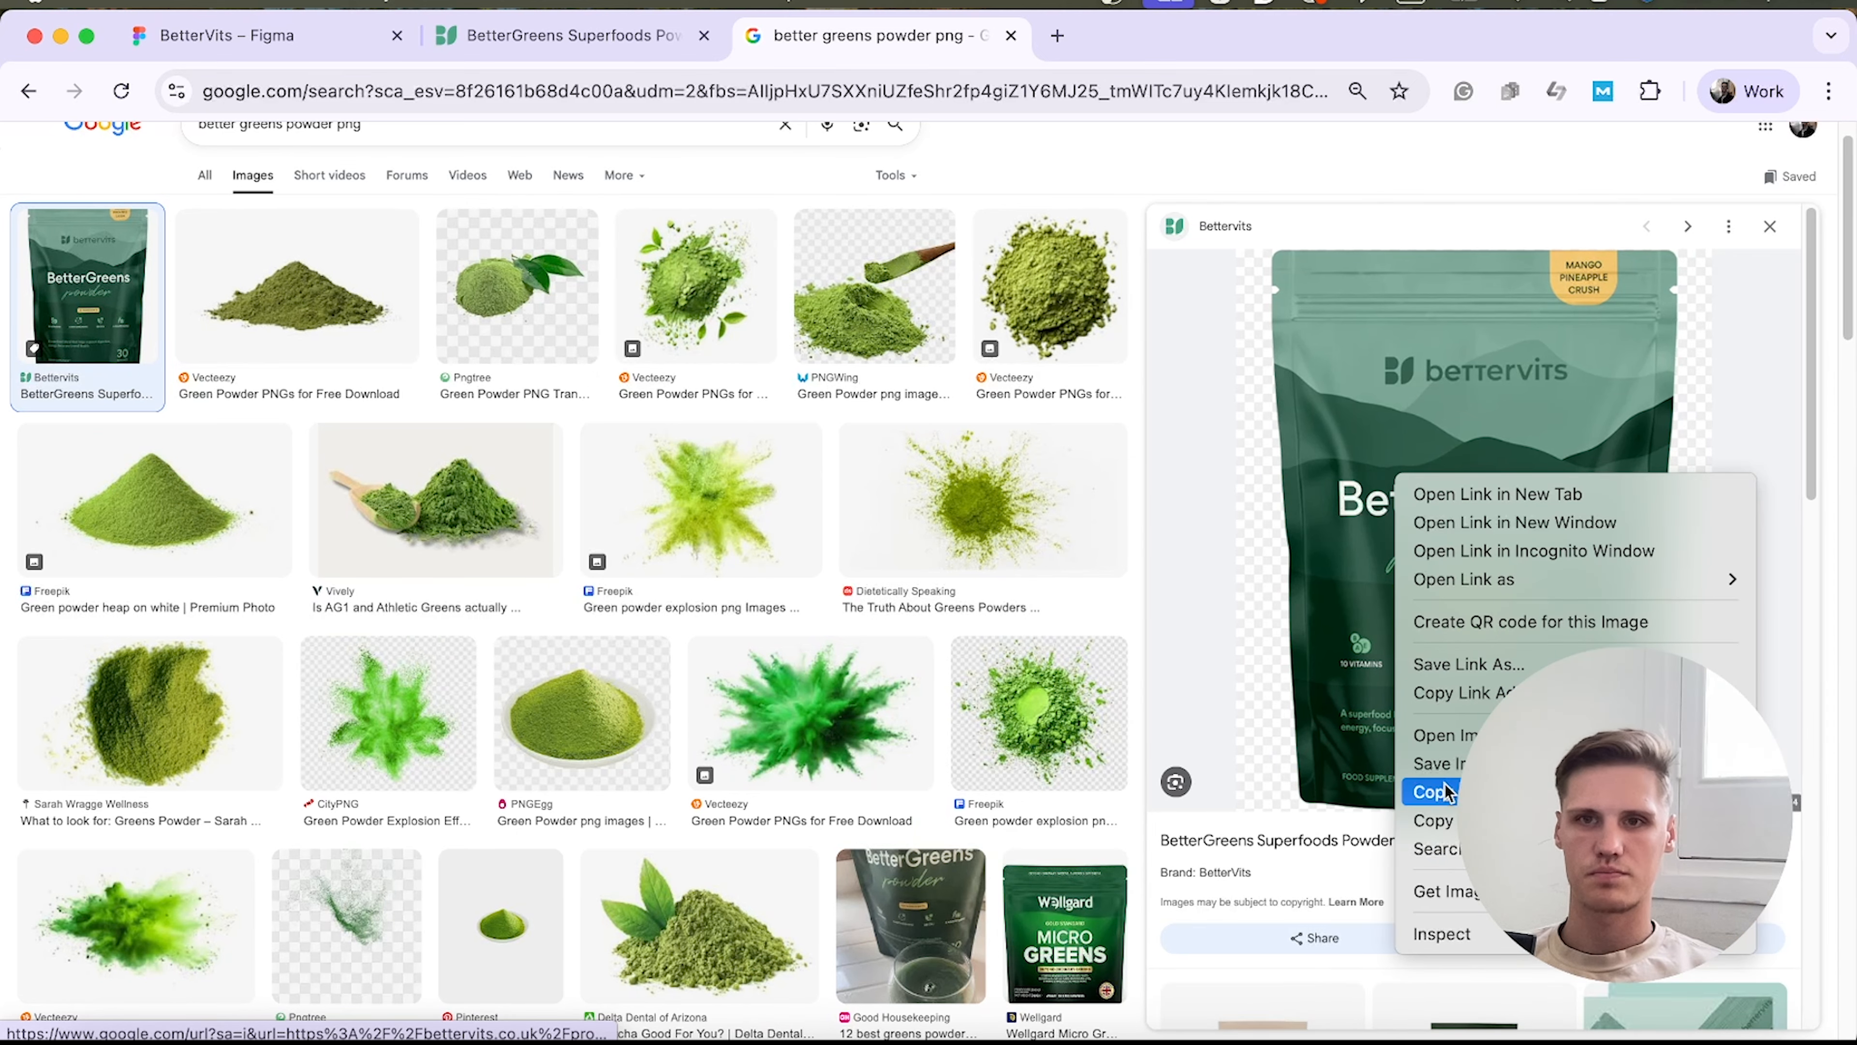
{"action": "left_click", "coordinate": [1433, 764]}
{"action": "key", "text": "super+1"}
{"action": "scroll", "coordinate": [1257, 483], "scroll_direction": "down", "scroll_amount": 2}
{"action": "key", "text": "super+v"}
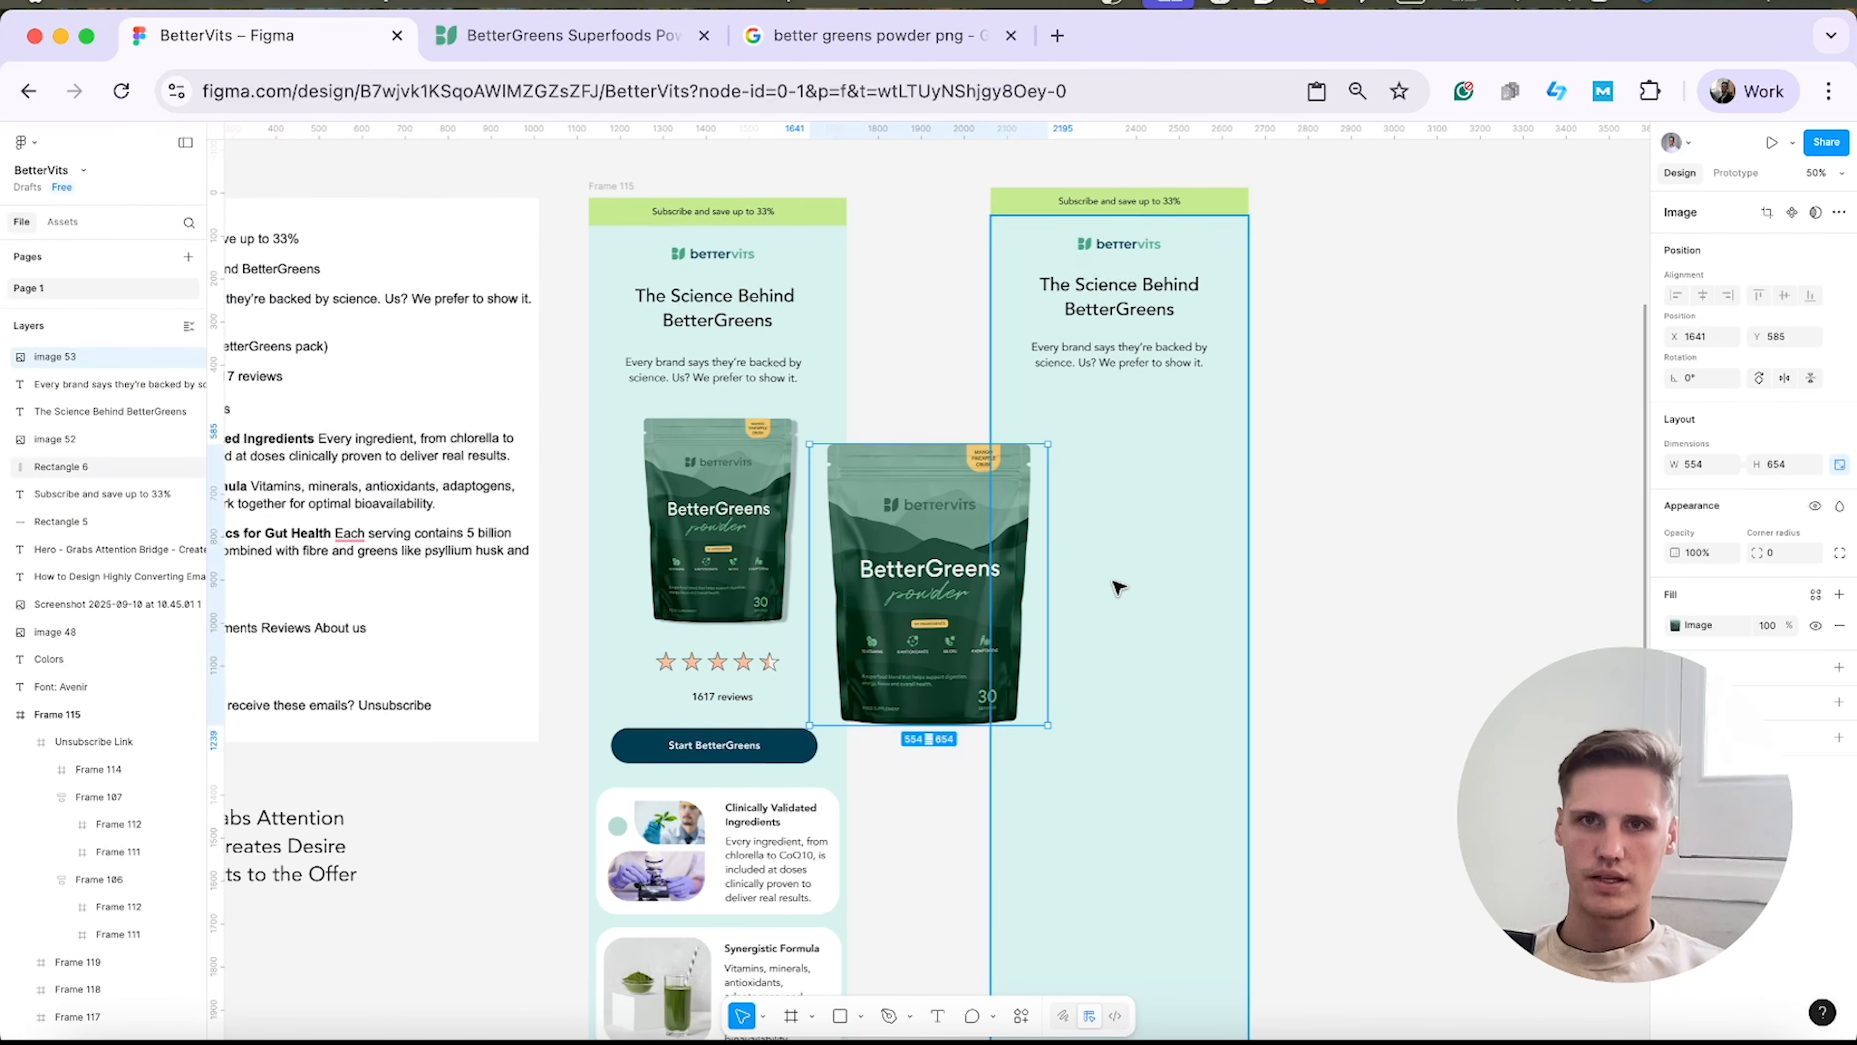
Check the example pouch's size, set the pasted pouch image's width to 400, and centre it below the new email's subheading.
{"action": "left_click", "coordinate": [764, 539]}
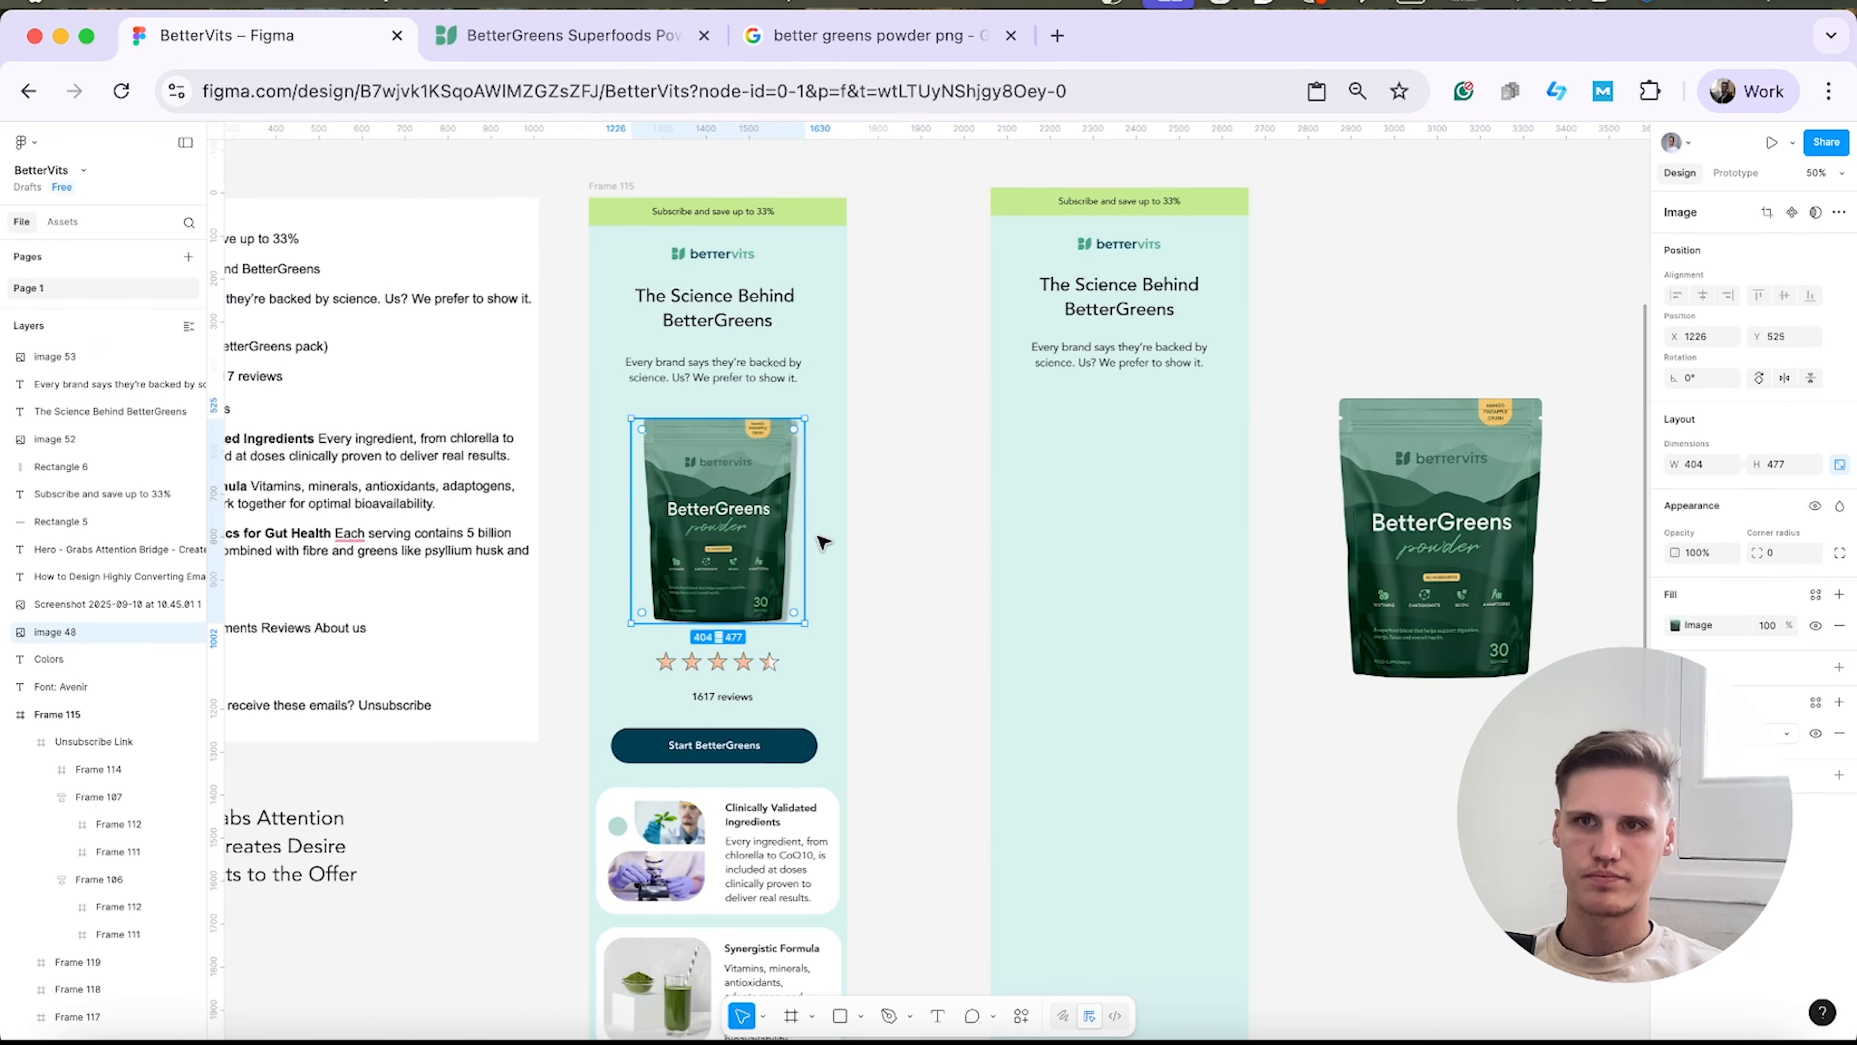
{"action": "left_click", "coordinate": [1505, 563]}
{"action": "left_click", "coordinate": [1694, 461]}
{"action": "type", "text": "4"}
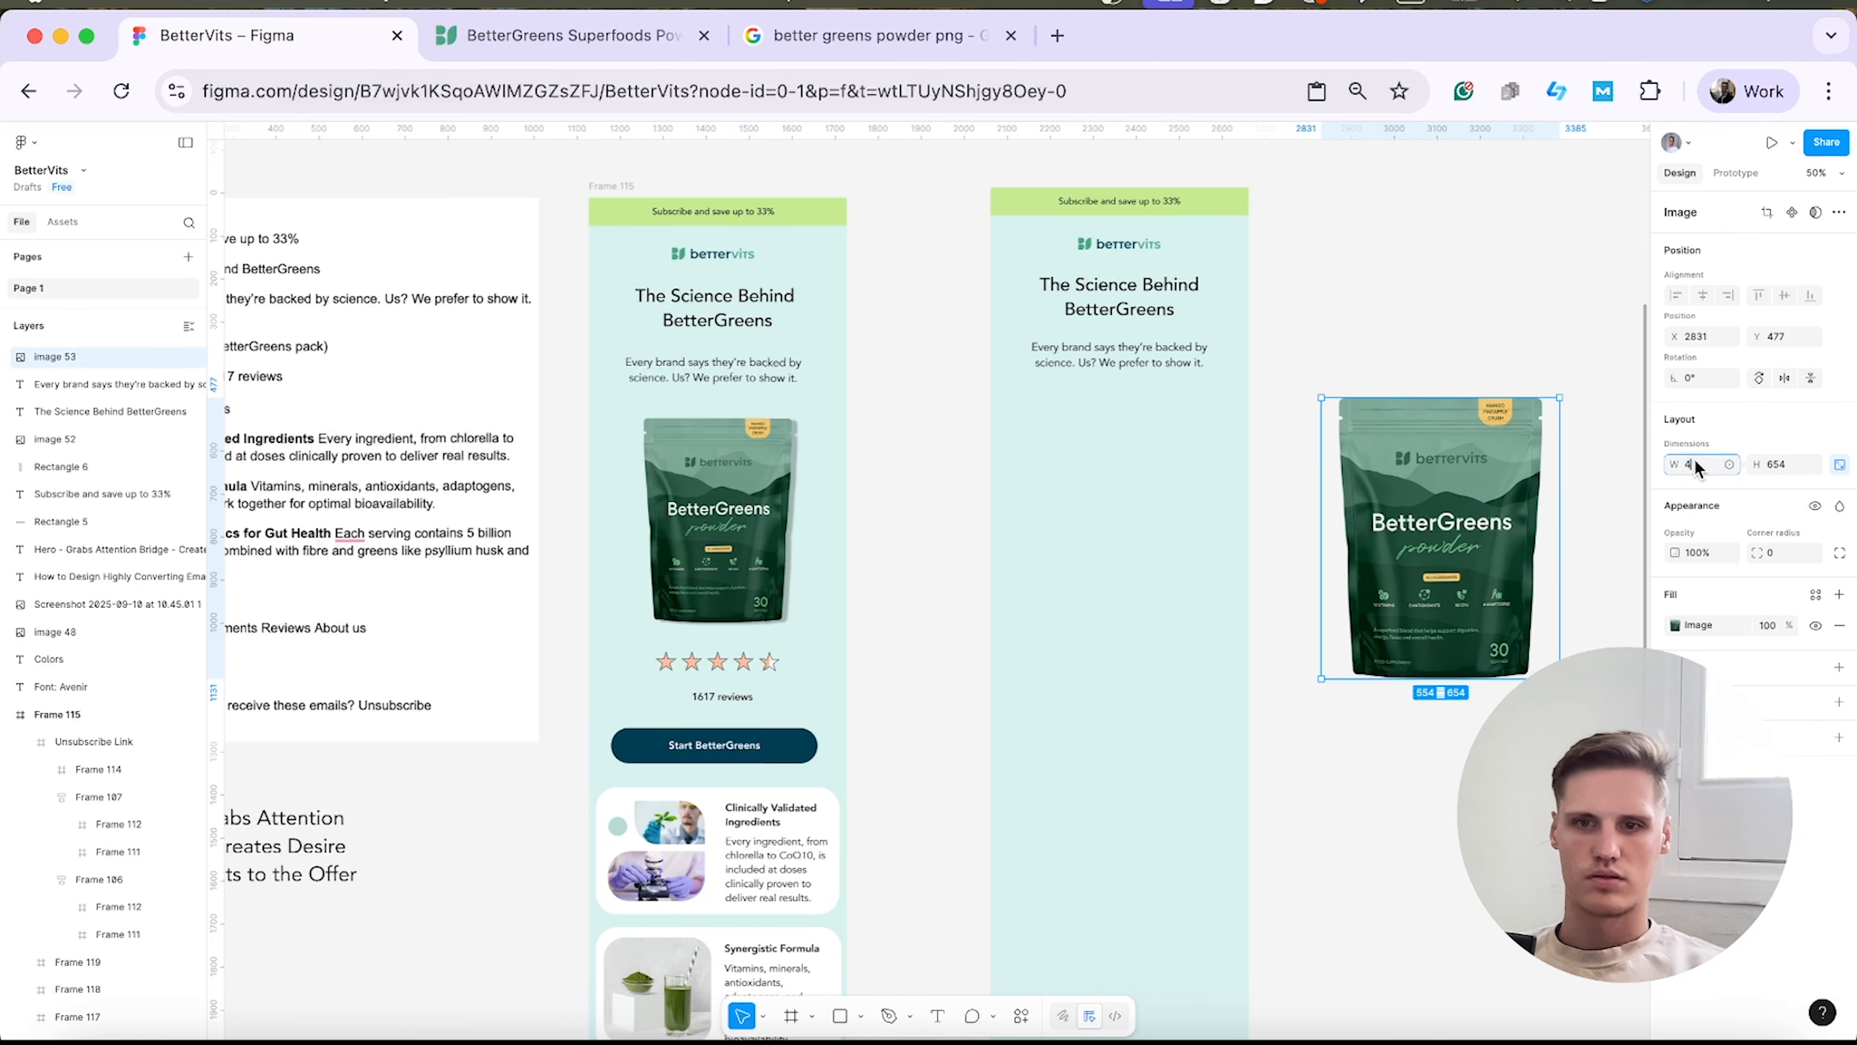
{"action": "type", "text": "00"}
{"action": "key", "text": "Return"}
{"action": "left_click_drag", "start_coordinate": [1418, 541], "coordinate": [1128, 538]}
{"action": "left_click", "coordinate": [1389, 593]}
{"action": "scroll", "coordinate": [1375, 607], "scroll_direction": "up", "scroll_amount": 3}
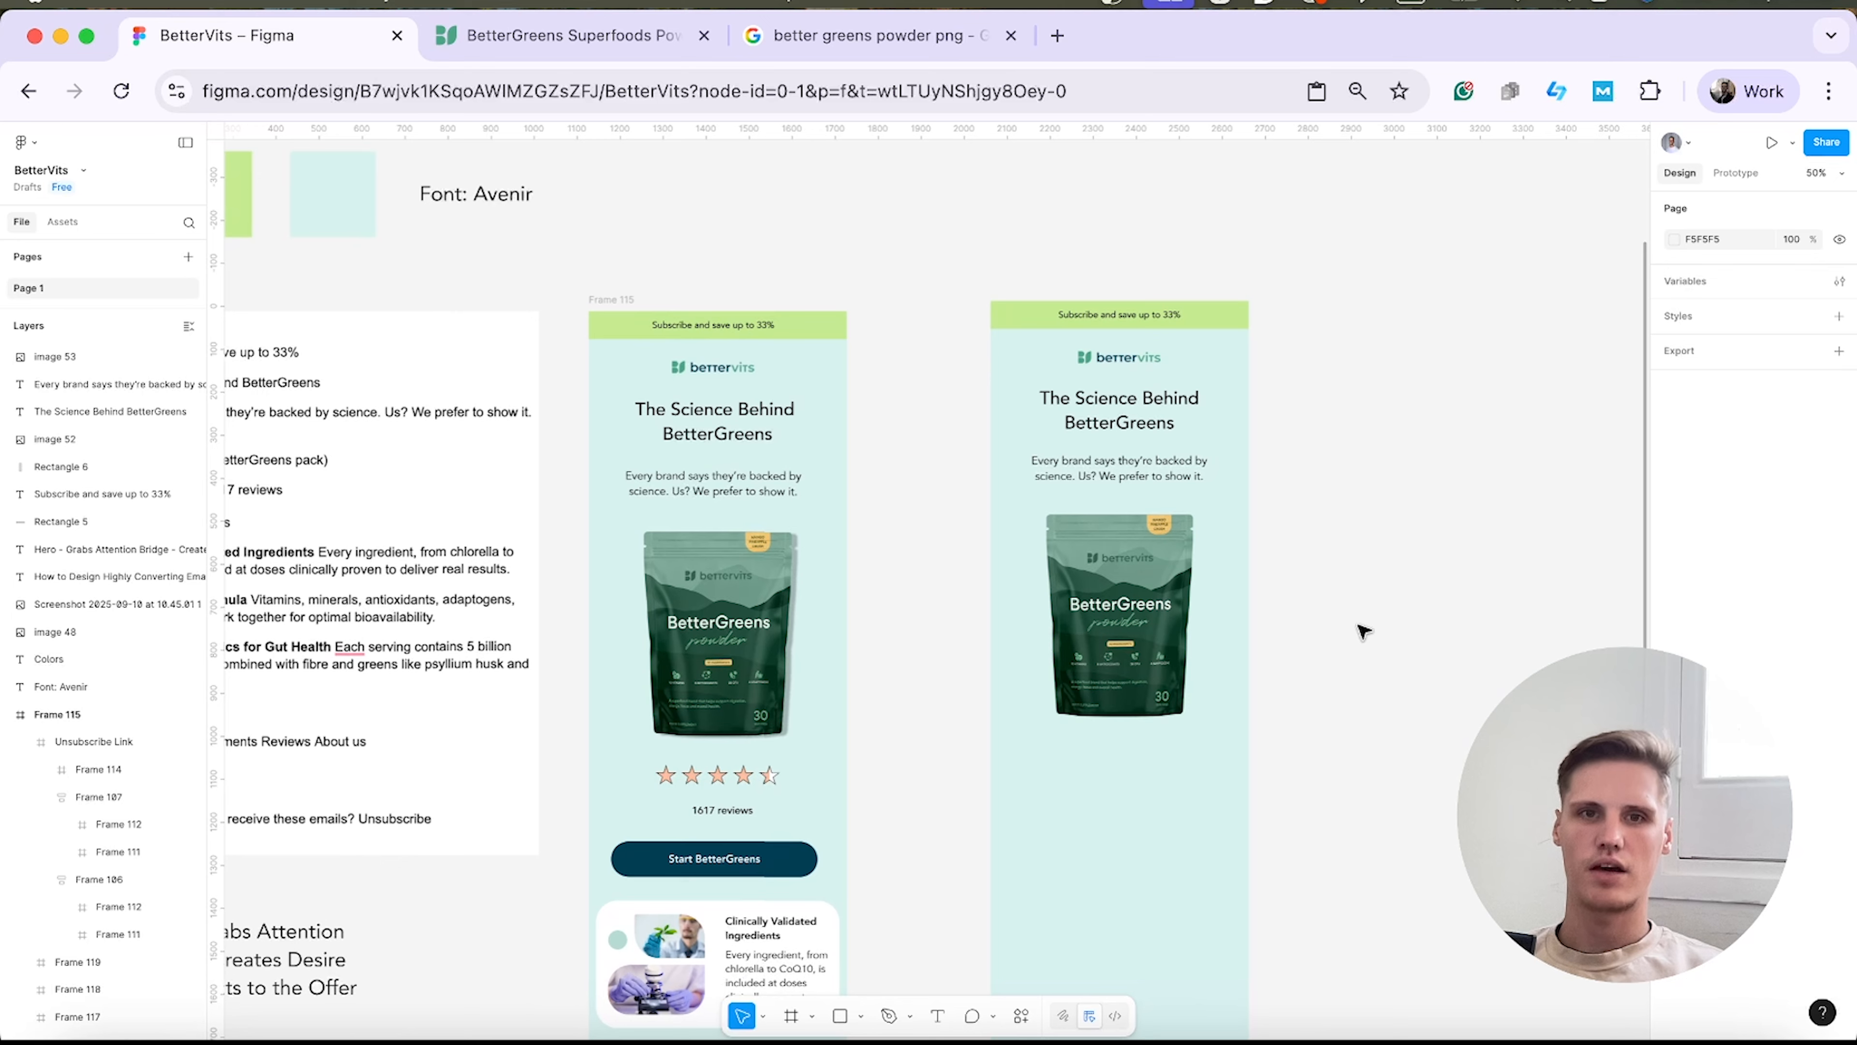
Find the Star shape tool and place a 100 × 100 star on the empty canvas beside the new email.
{"action": "scroll", "coordinate": [647, 732], "scroll_direction": "down", "scroll_amount": 5}
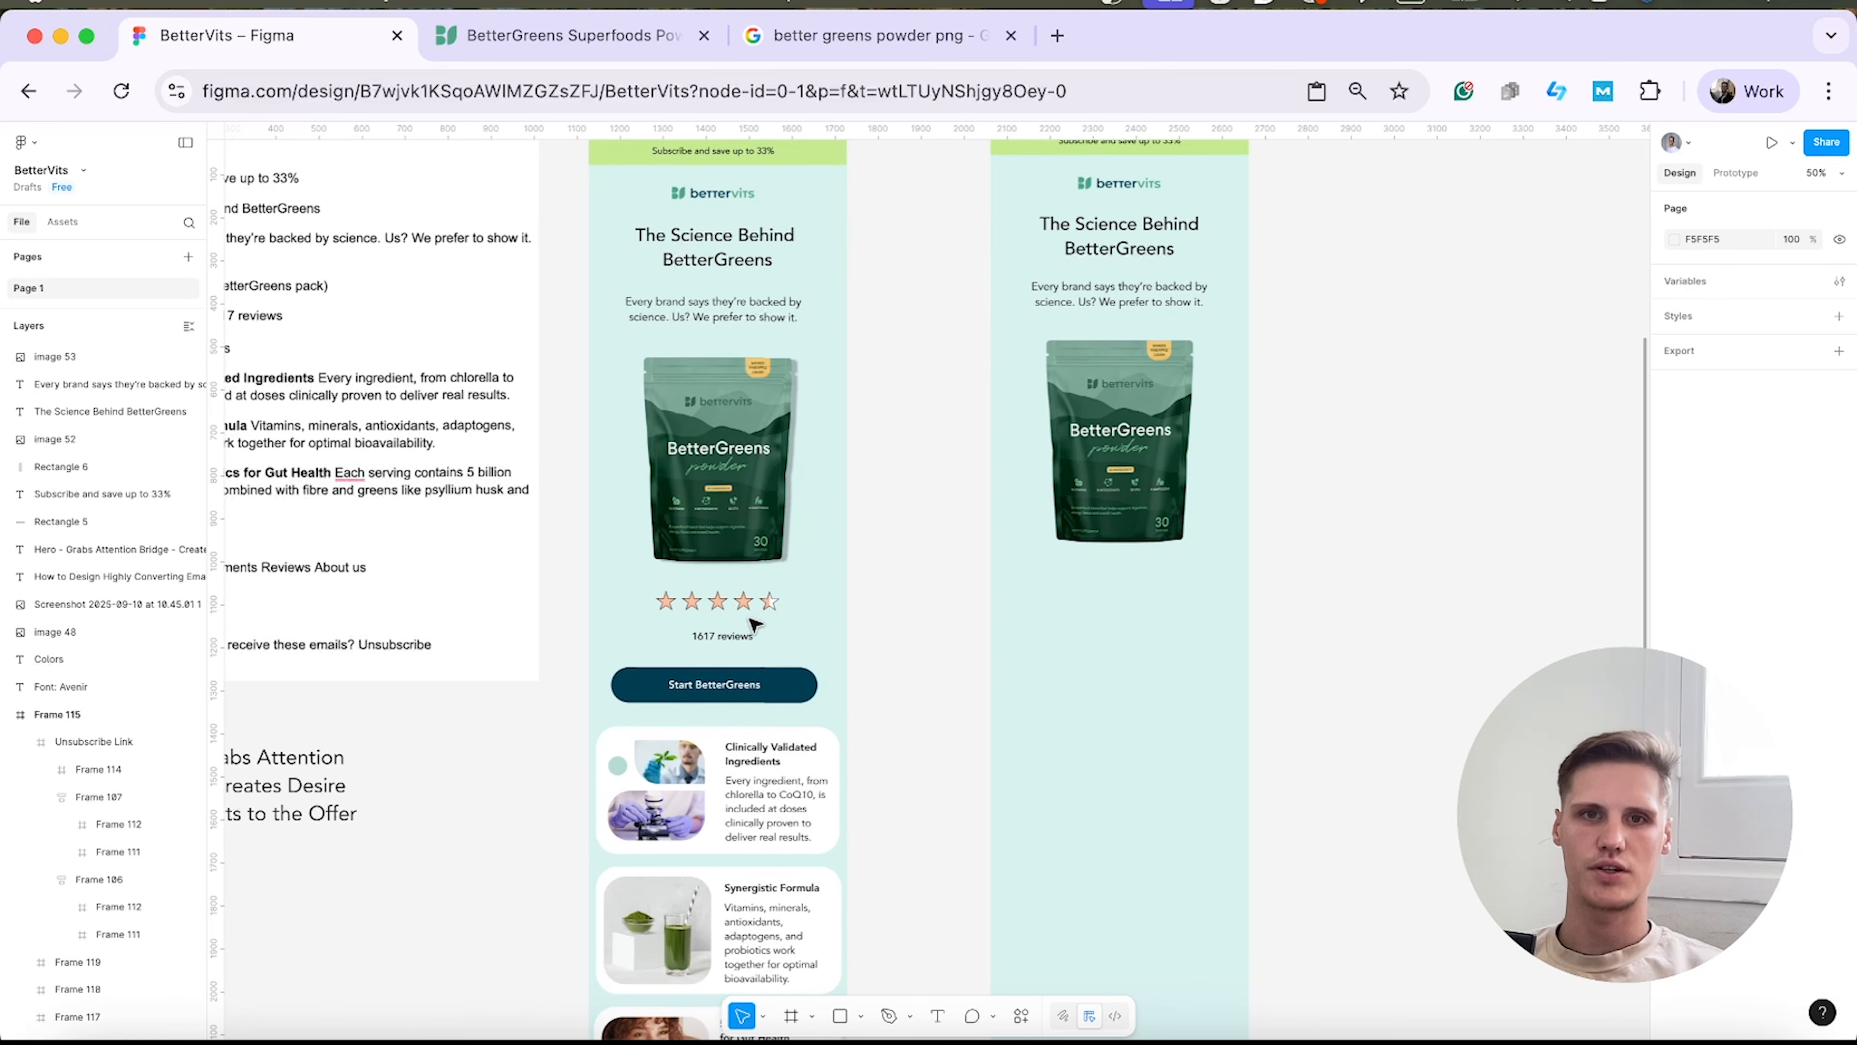
{"action": "left_click", "coordinate": [1022, 1016]}
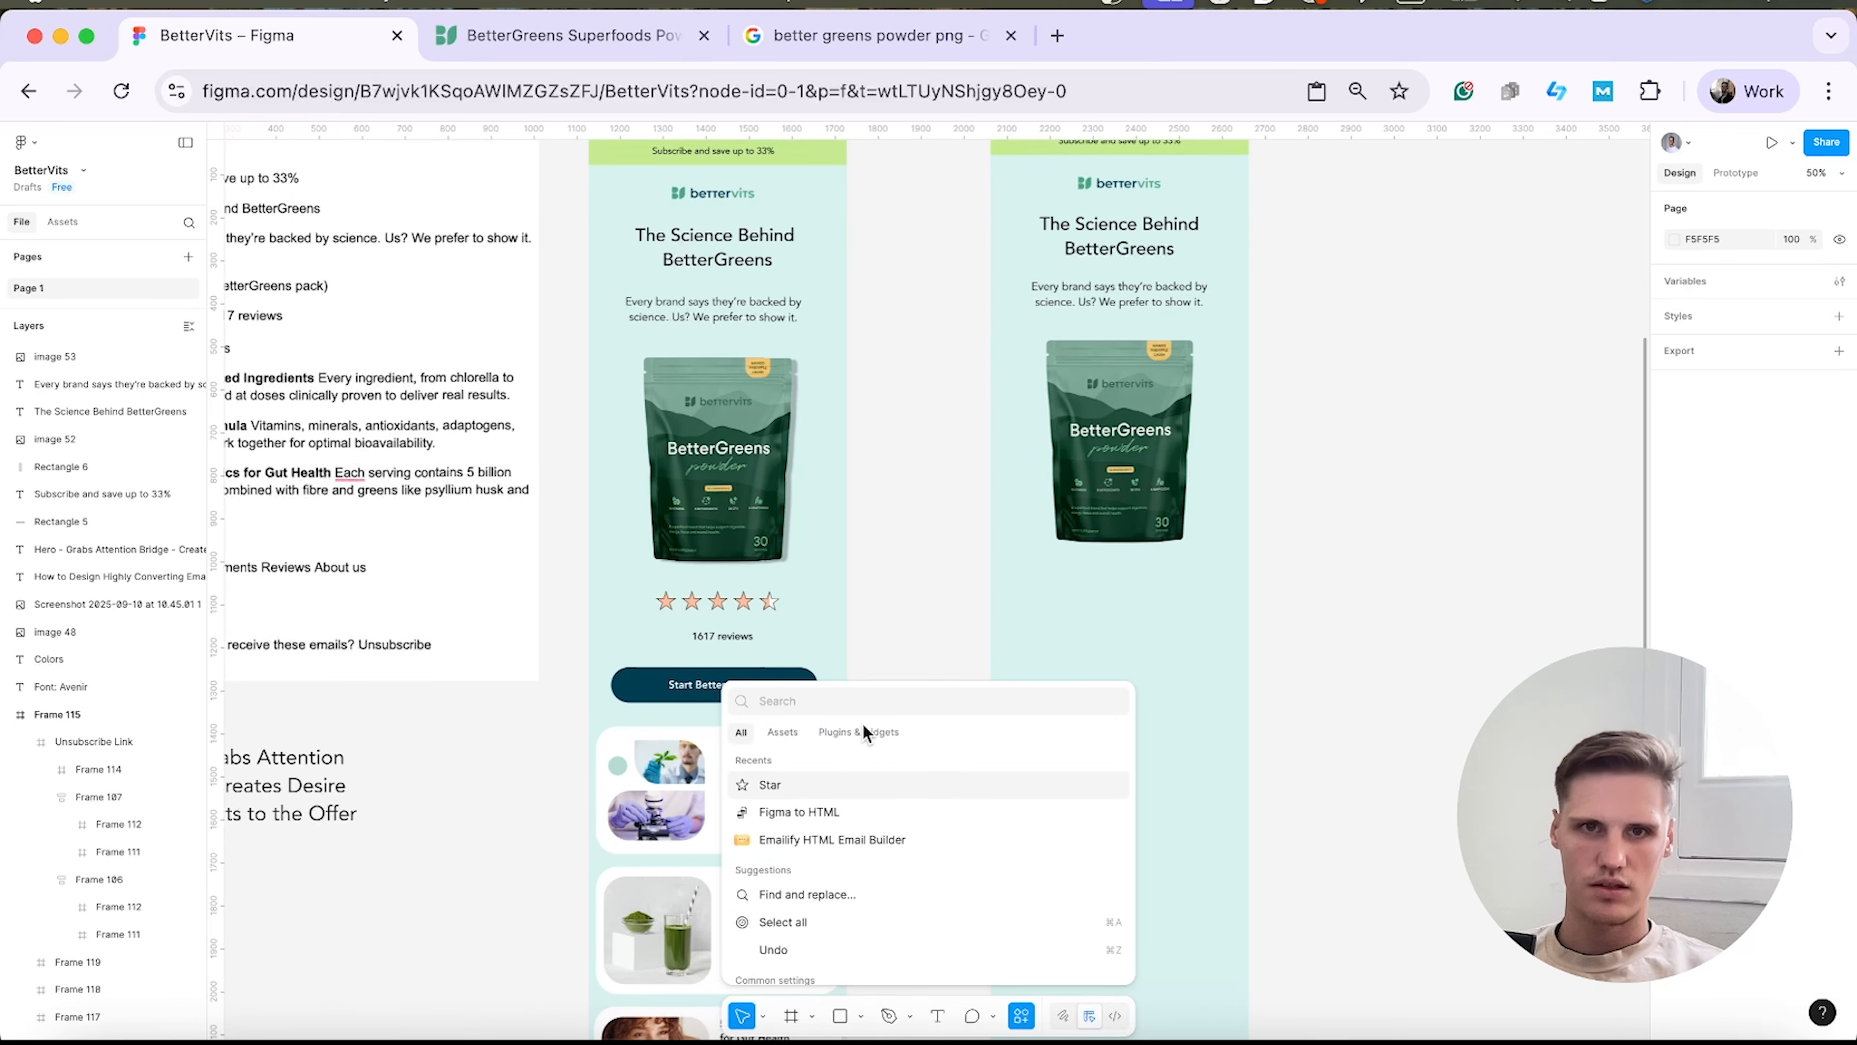
{"action": "type", "text": "star"}
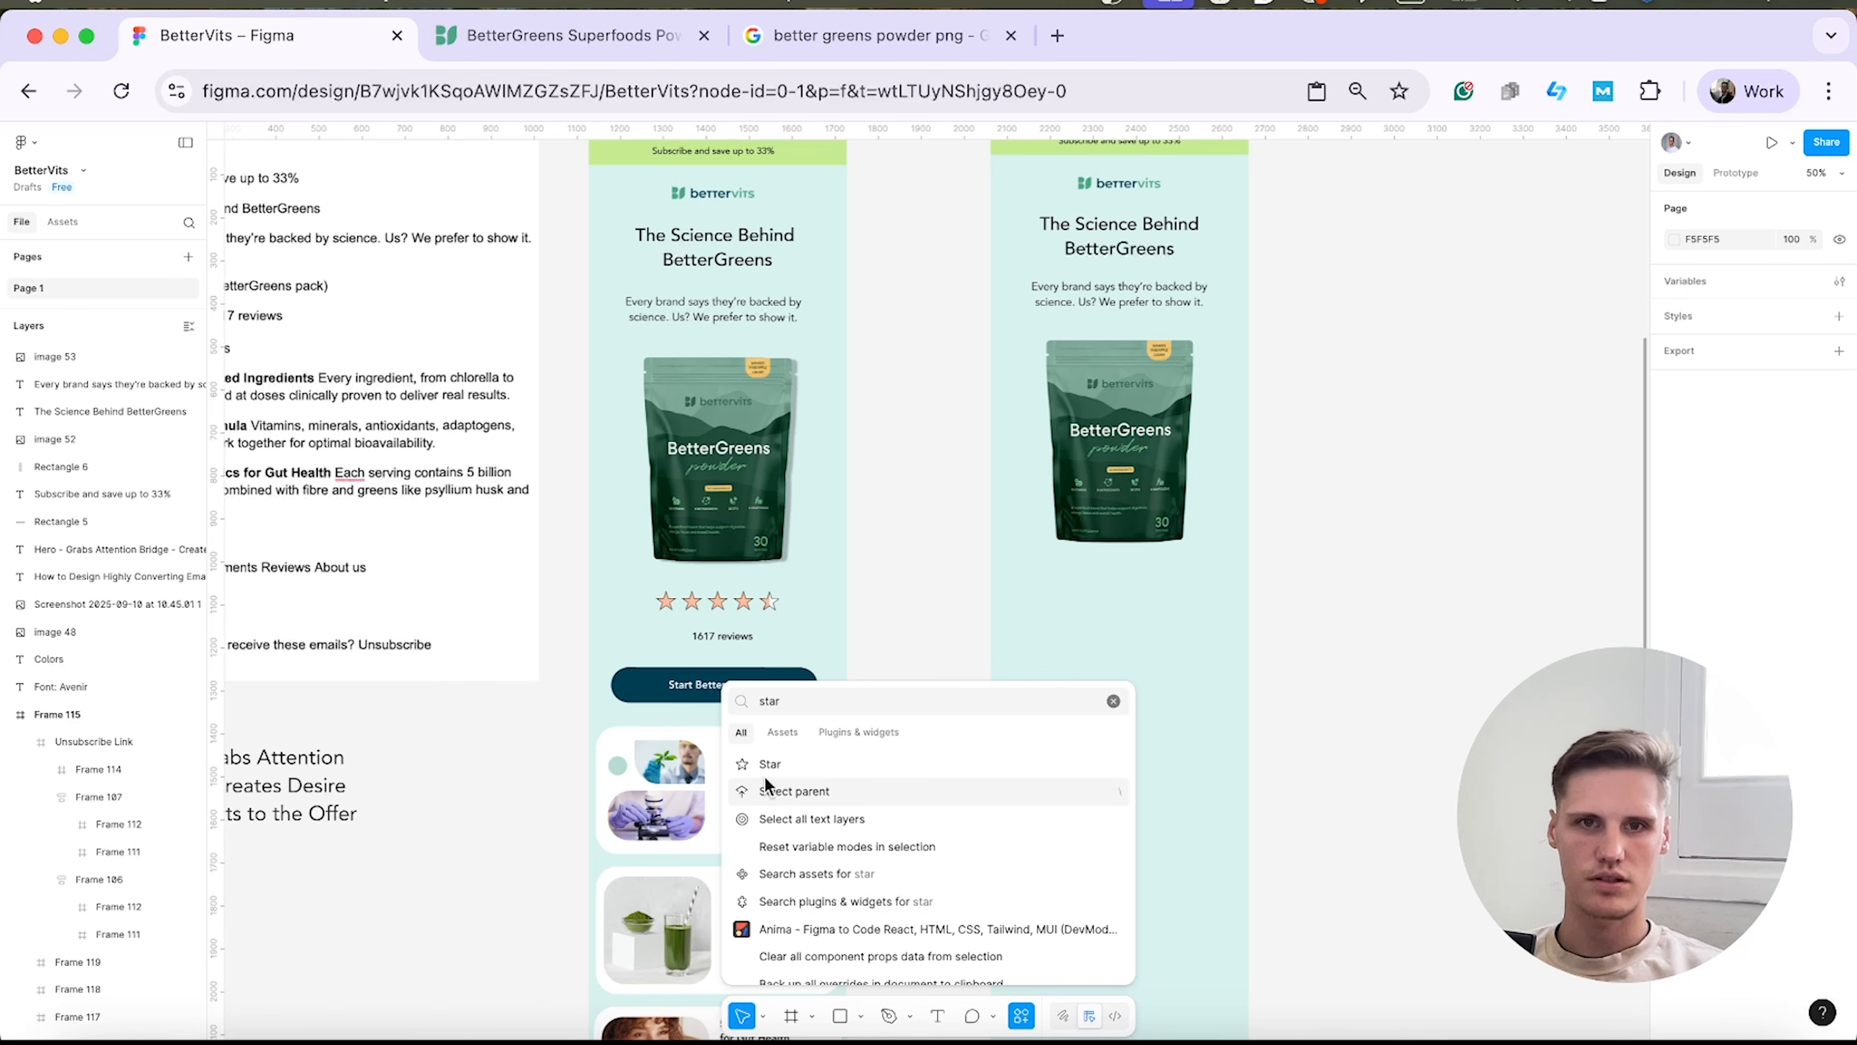
{"action": "left_click", "coordinate": [766, 769]}
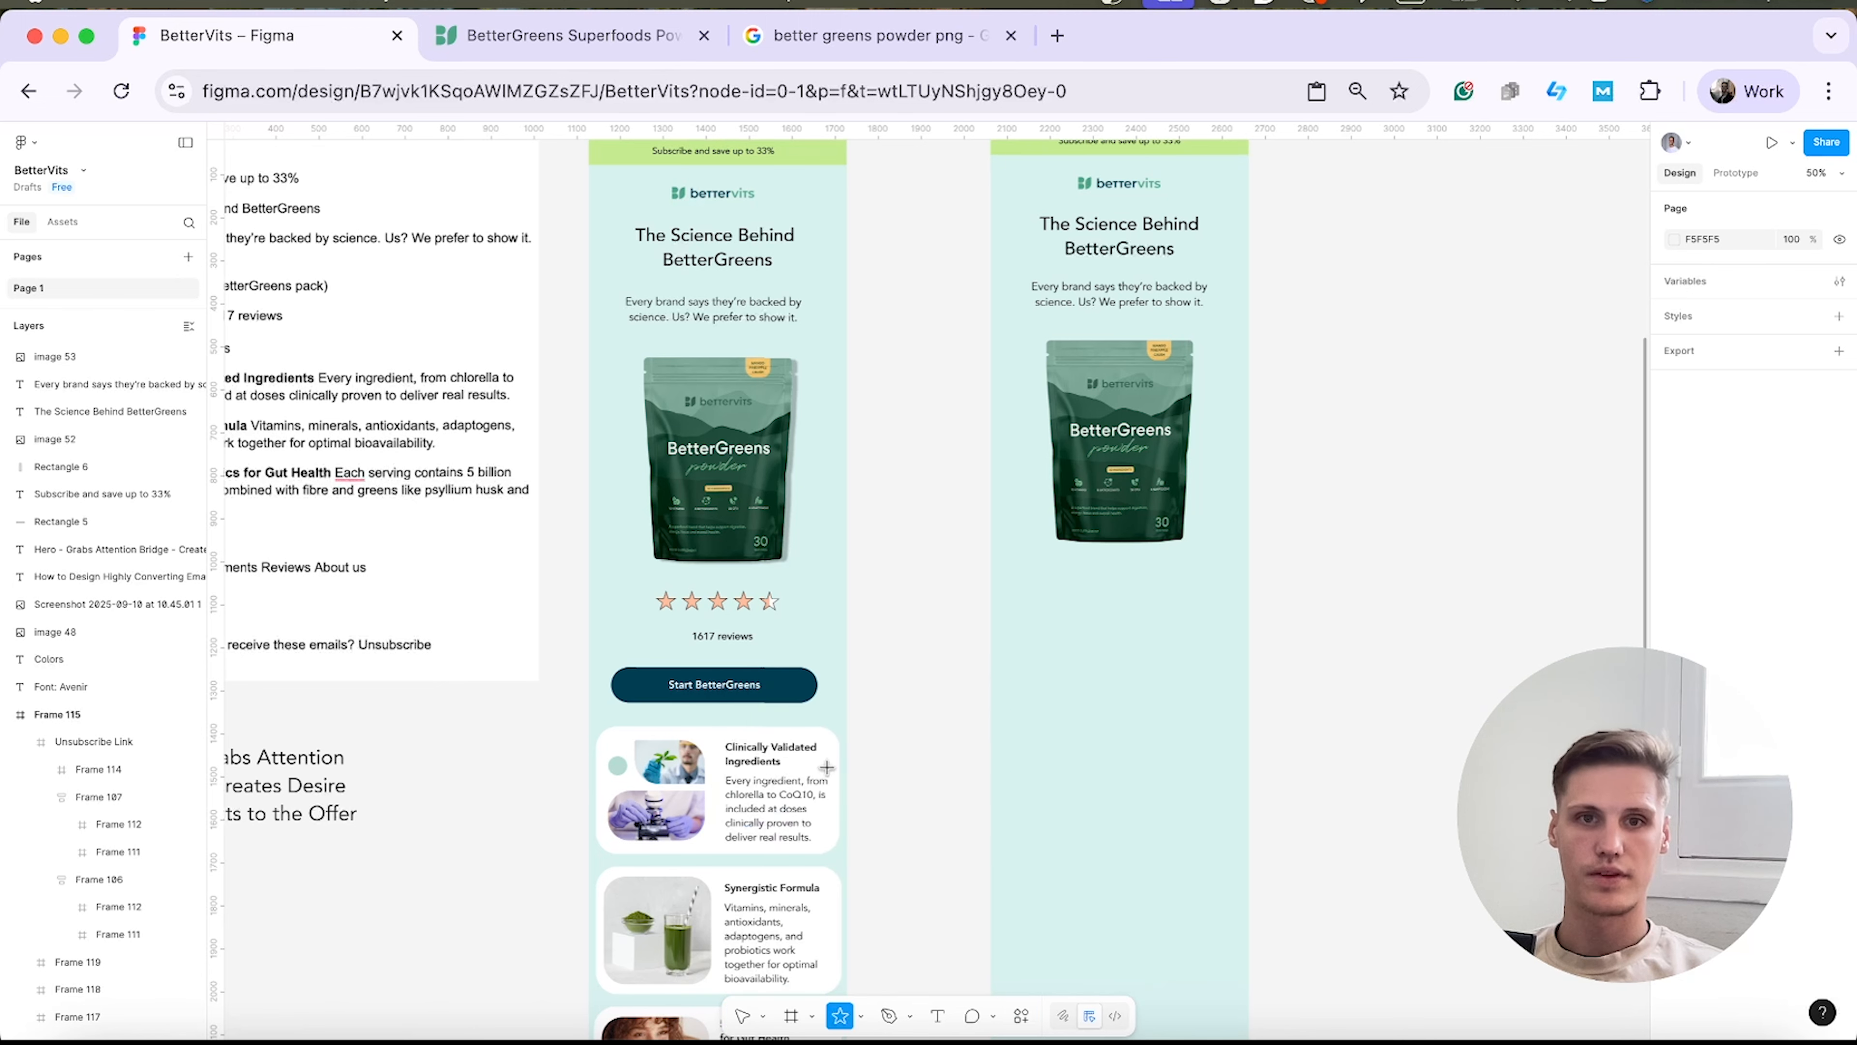
{"action": "left_click", "coordinate": [1362, 595]}
{"action": "left_click", "coordinate": [1425, 589]}
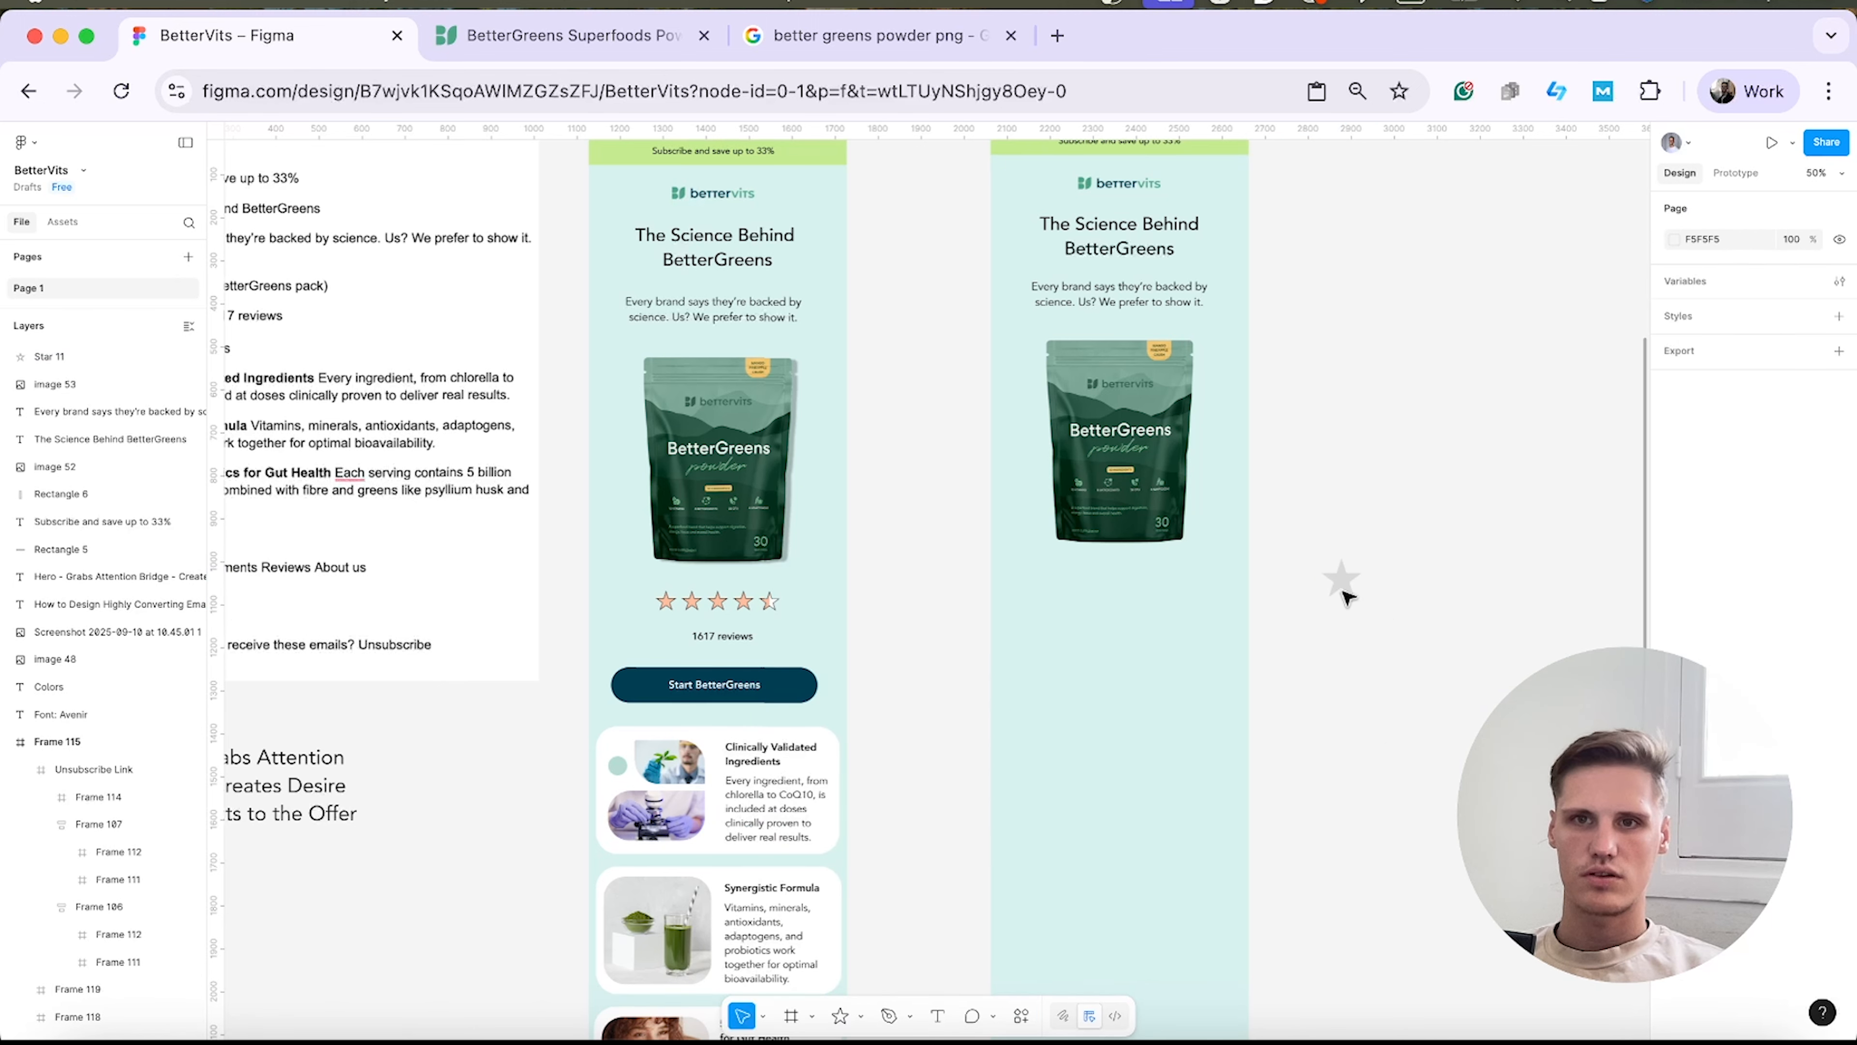
Duplicate the star sideways to make an evenly spaced row of five stars.
{"action": "left_click", "coordinate": [1342, 586]}
{"action": "left_click_drag", "start_coordinate": [1341, 586], "coordinate": [1533, 589]}
{"action": "left_click", "coordinate": [1527, 662]}
{"action": "left_click", "coordinate": [1348, 596]}
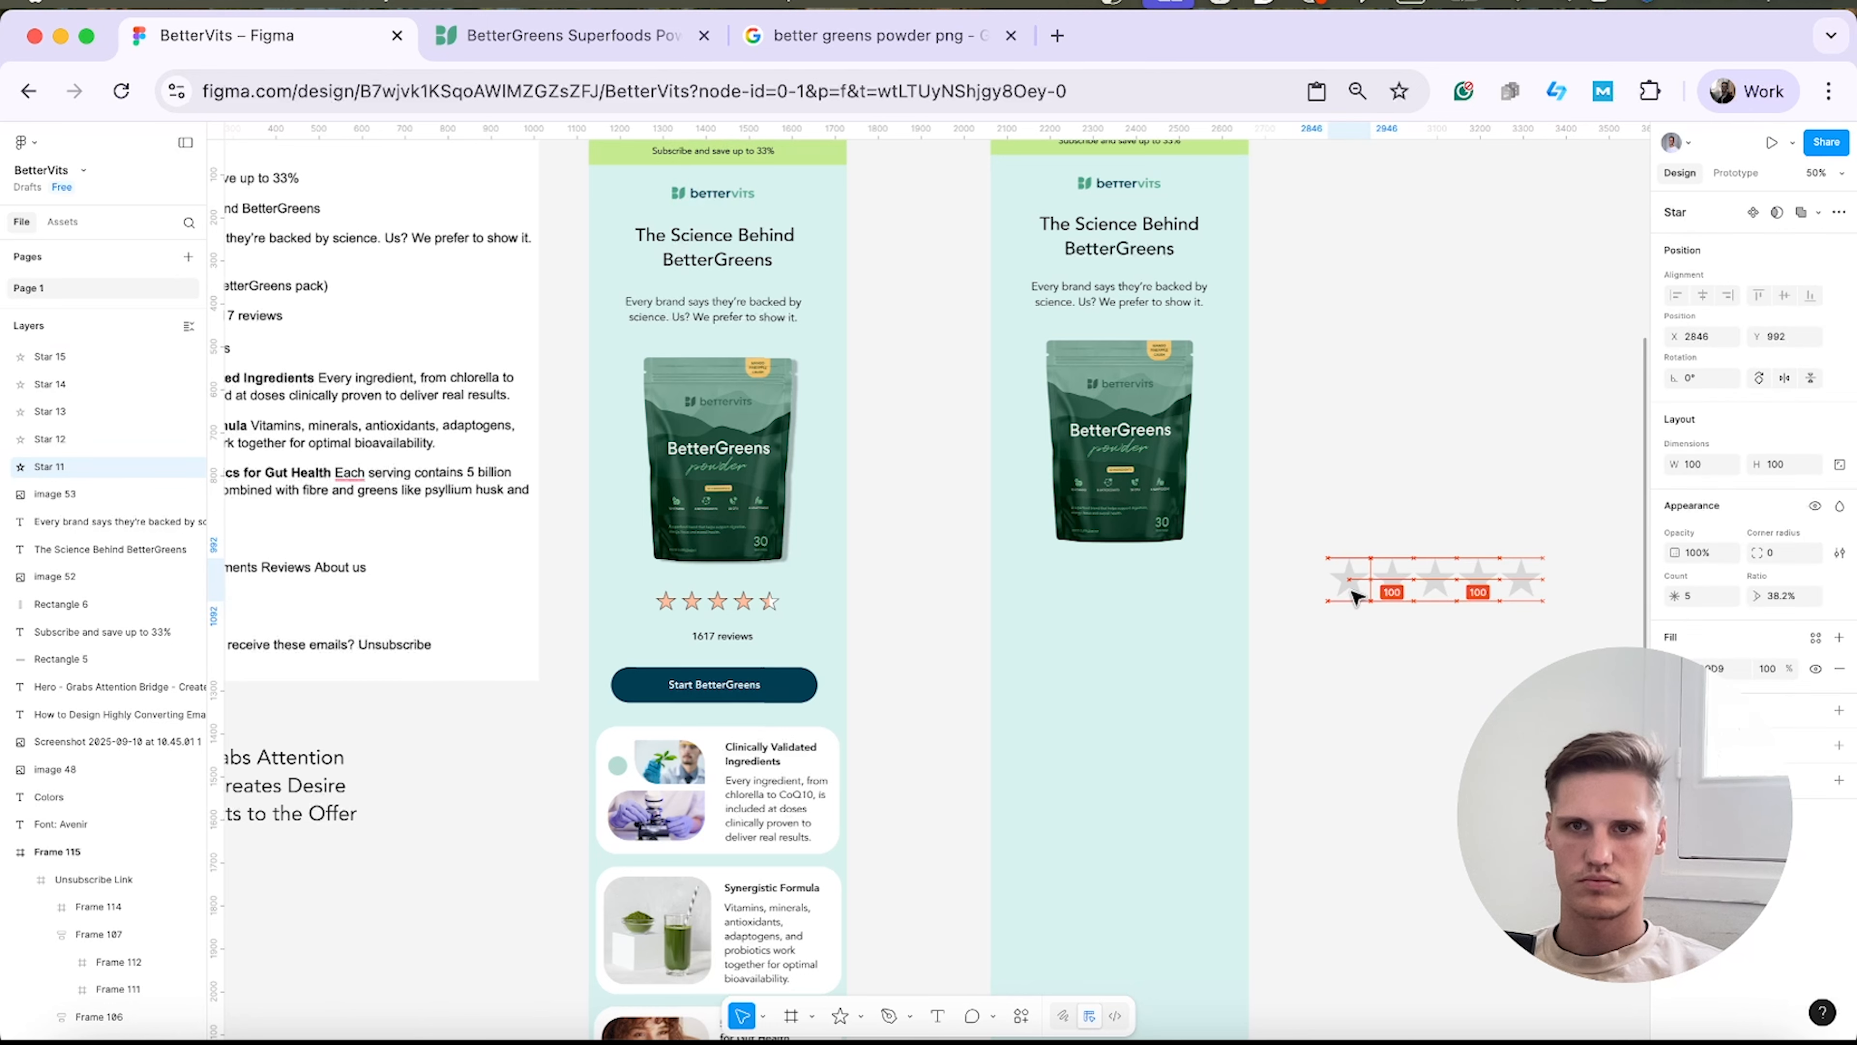
{"action": "left_click", "coordinate": [1508, 658]}
Check the size of a star in the example email and set all five new stars to 50 wide and 50 high.
{"action": "left_click", "coordinate": [691, 601]}
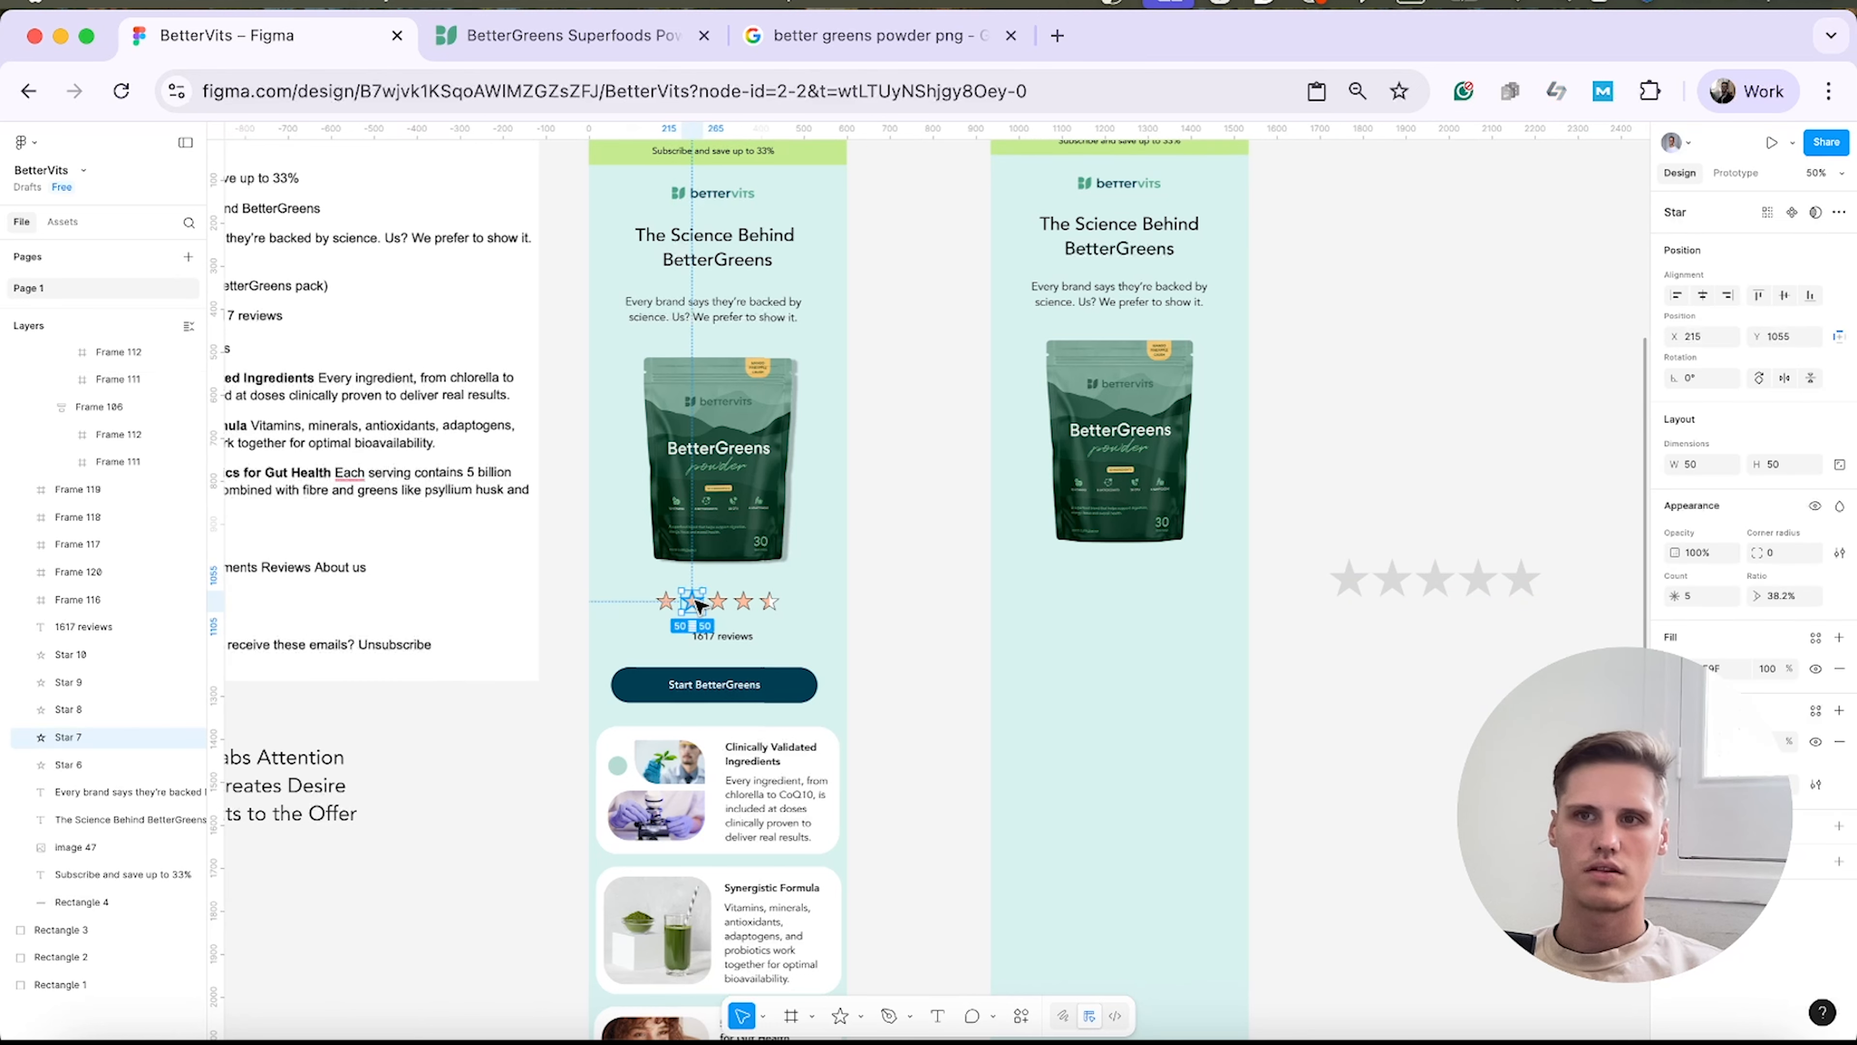
{"action": "left_click", "coordinate": [1513, 644]}
{"action": "left_click_drag", "start_coordinate": [1303, 553], "coordinate": [1558, 609]}
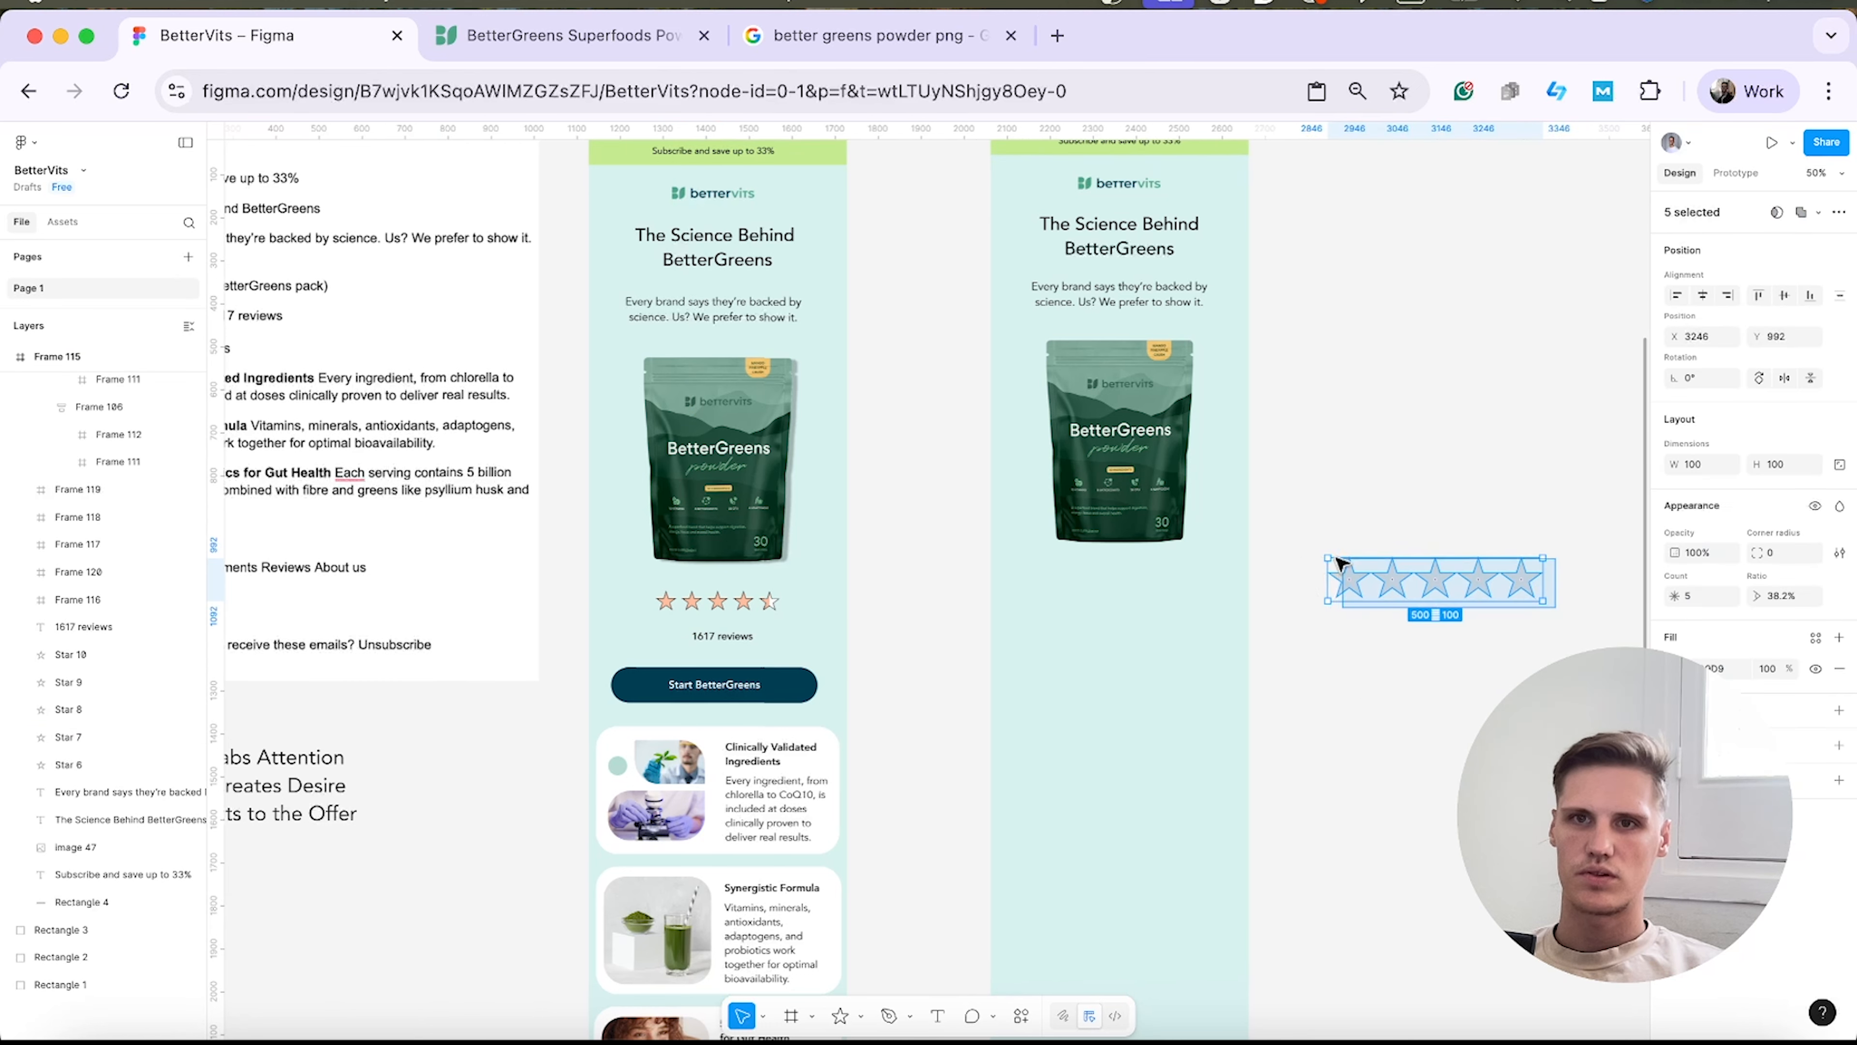
{"action": "left_click", "coordinate": [1691, 467]}
{"action": "type", "text": "50"}
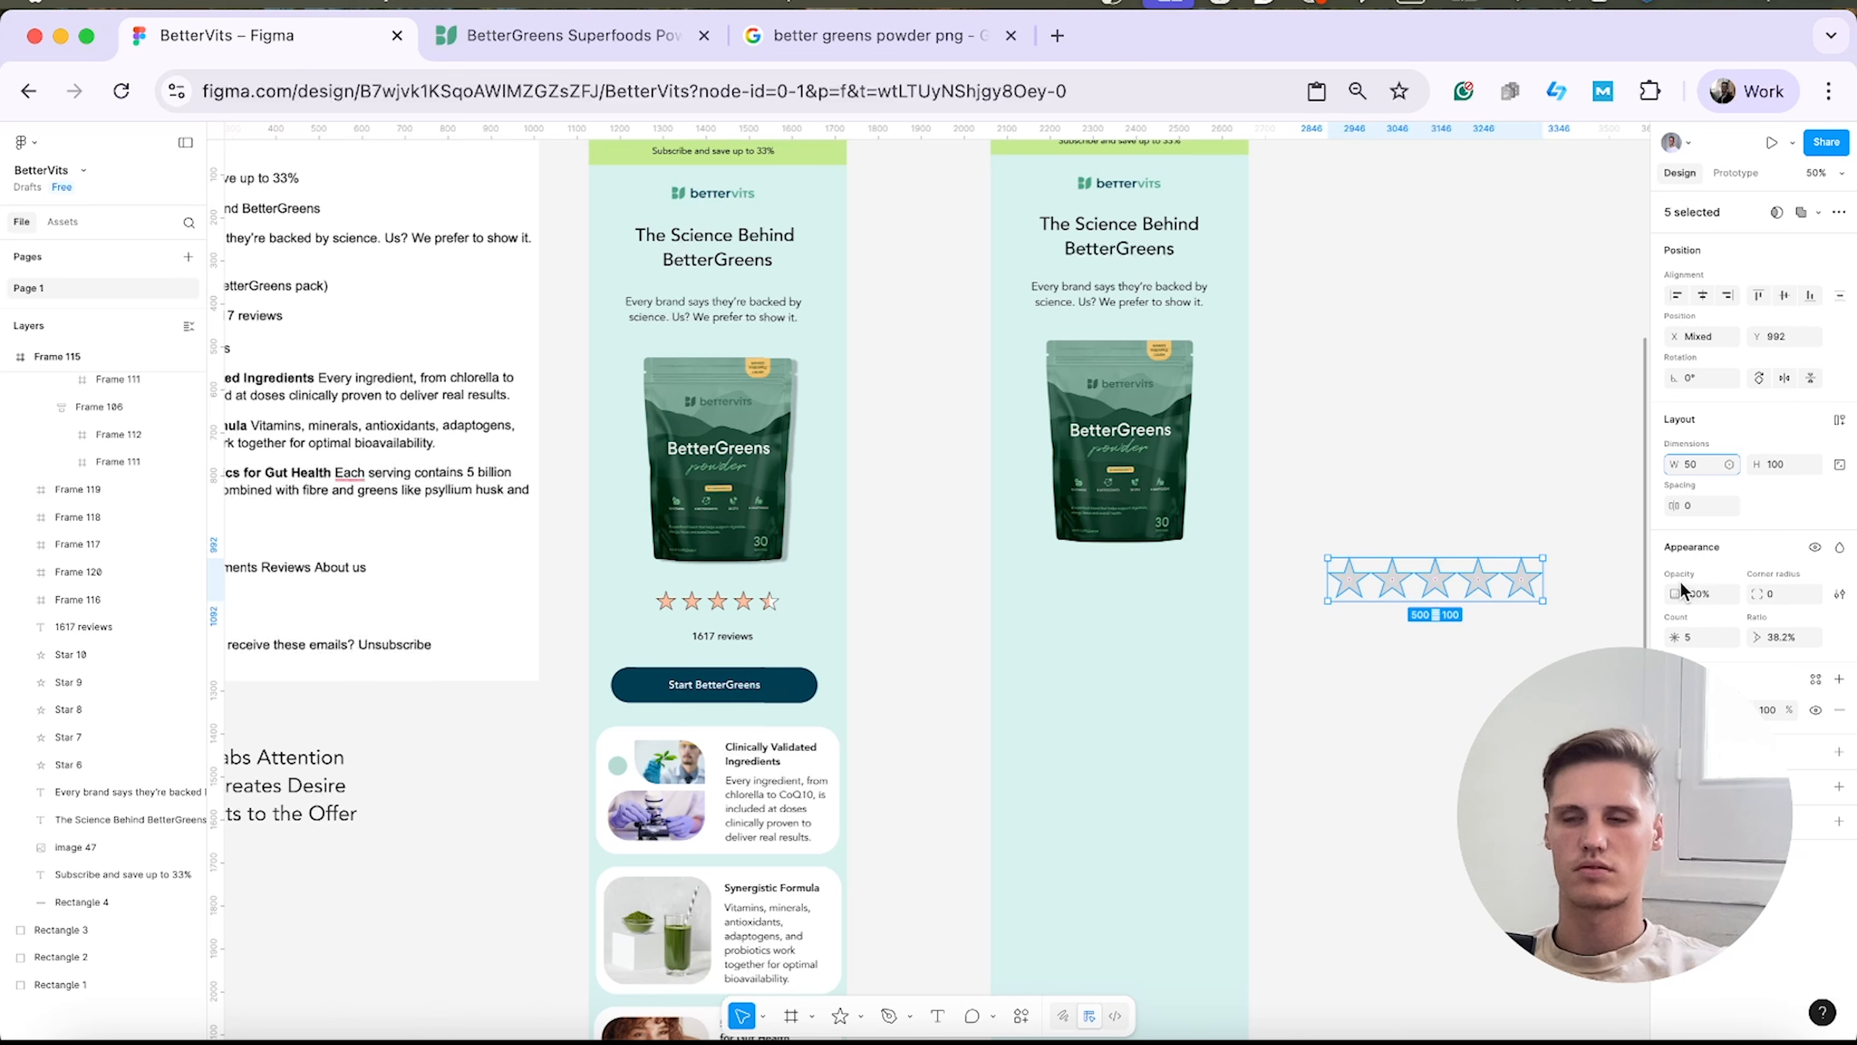
{"action": "key", "text": "Return"}
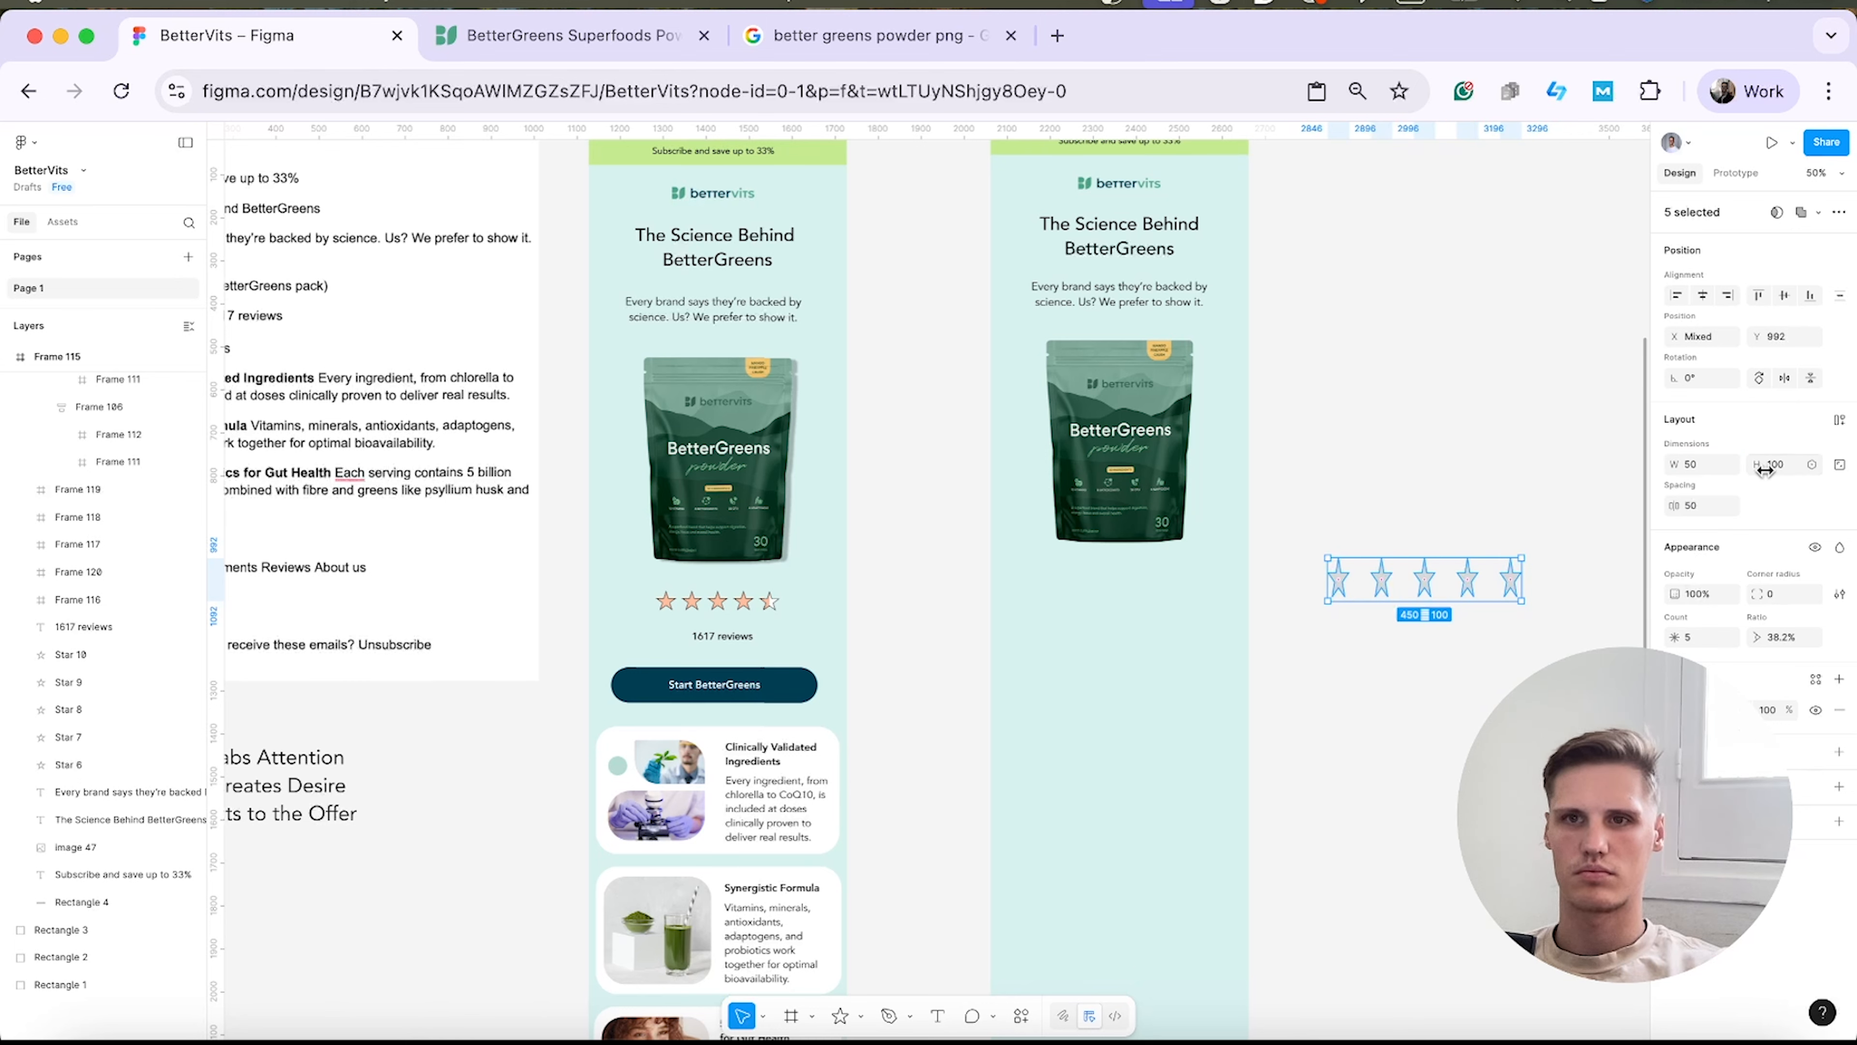
{"action": "type", "text": "50"}
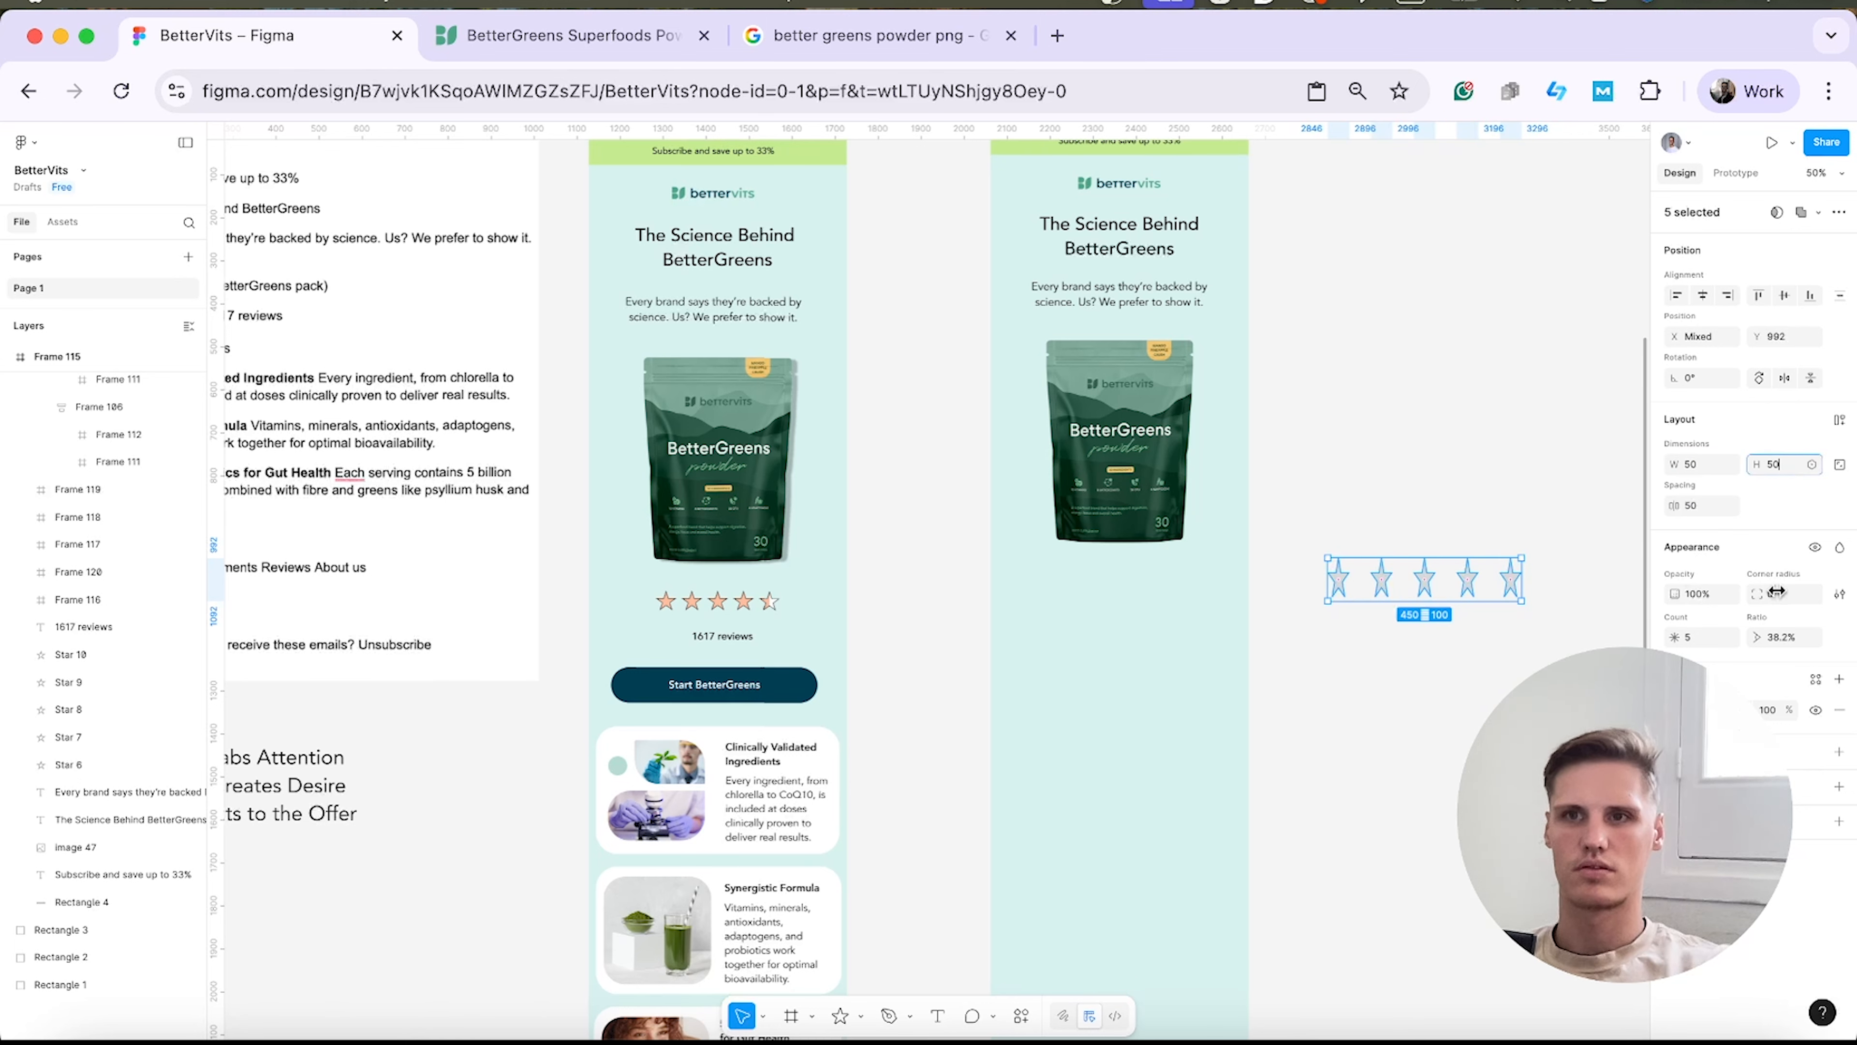
{"action": "key", "text": "Return"}
{"action": "left_click", "coordinate": [1455, 706]}
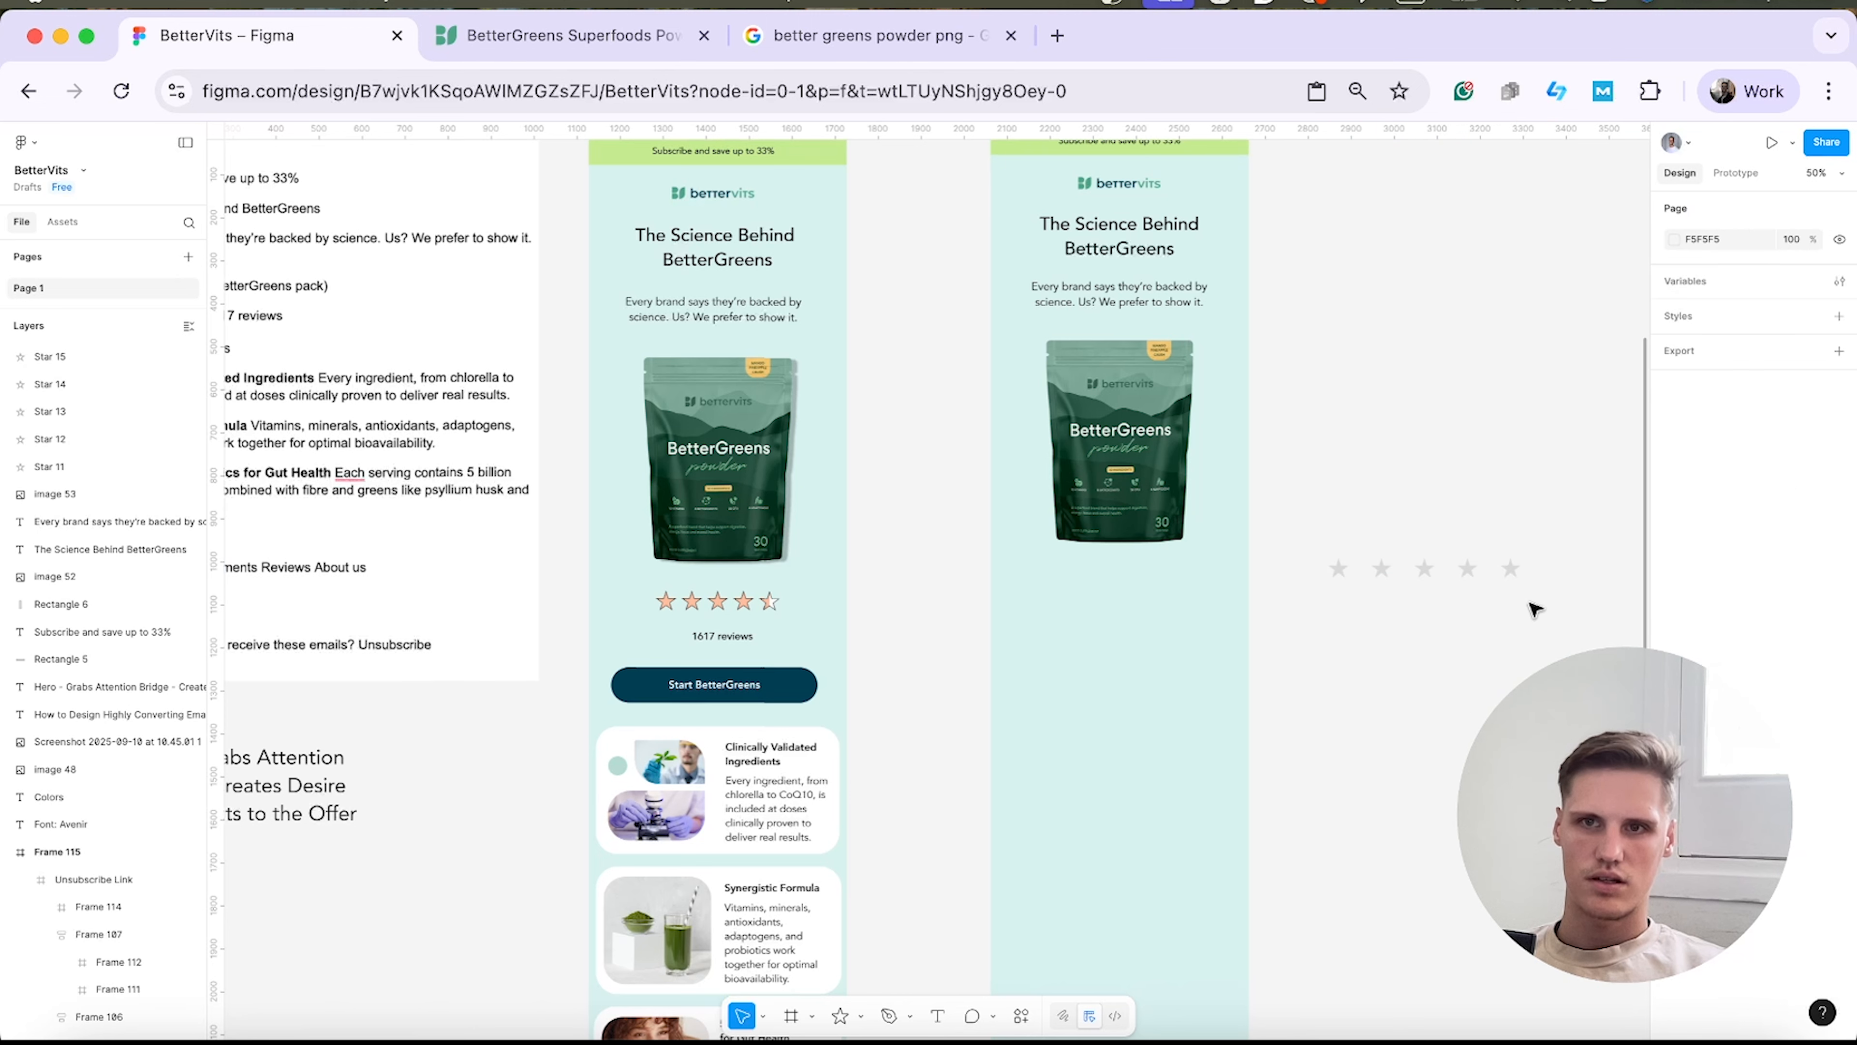
Set the spacing between the five stars to 15 and centre the row below the new email's product pouch.
{"action": "left_click_drag", "start_coordinate": [1542, 585], "coordinate": [1313, 563]}
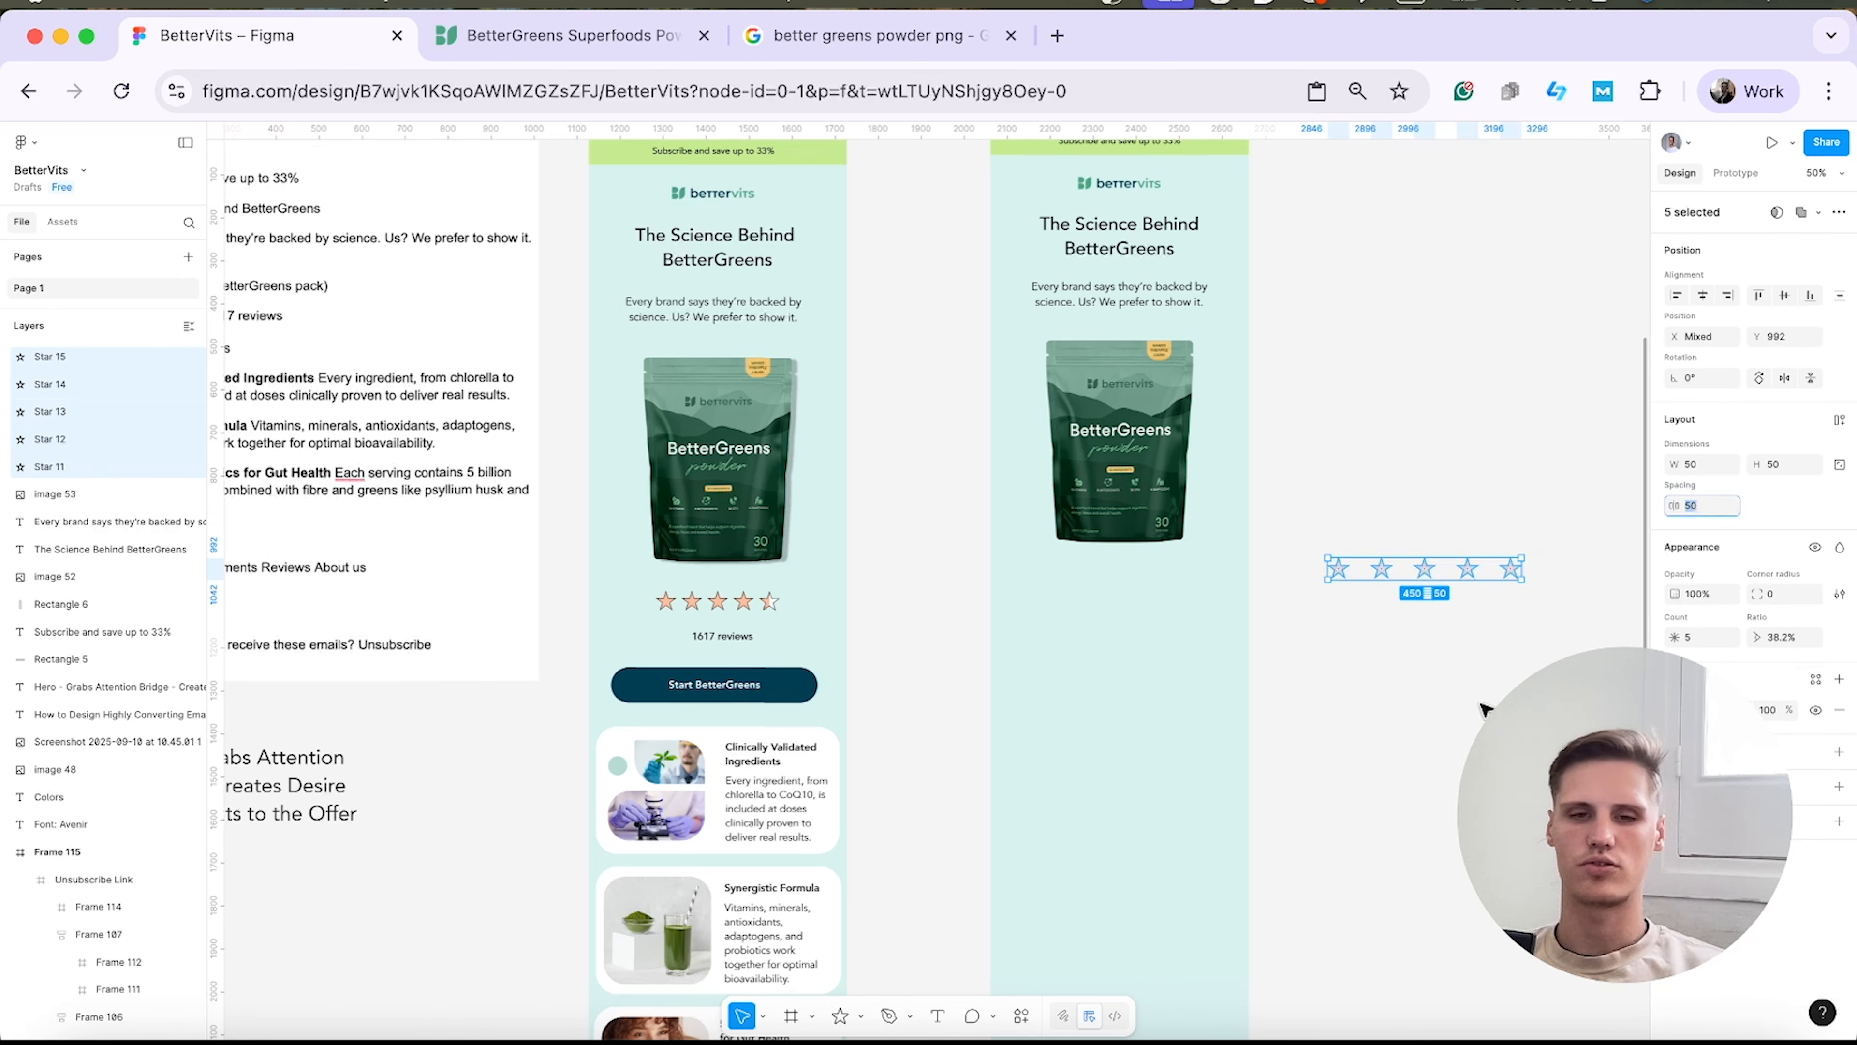
{"action": "type", "text": "15"}
{"action": "key", "text": "Return"}
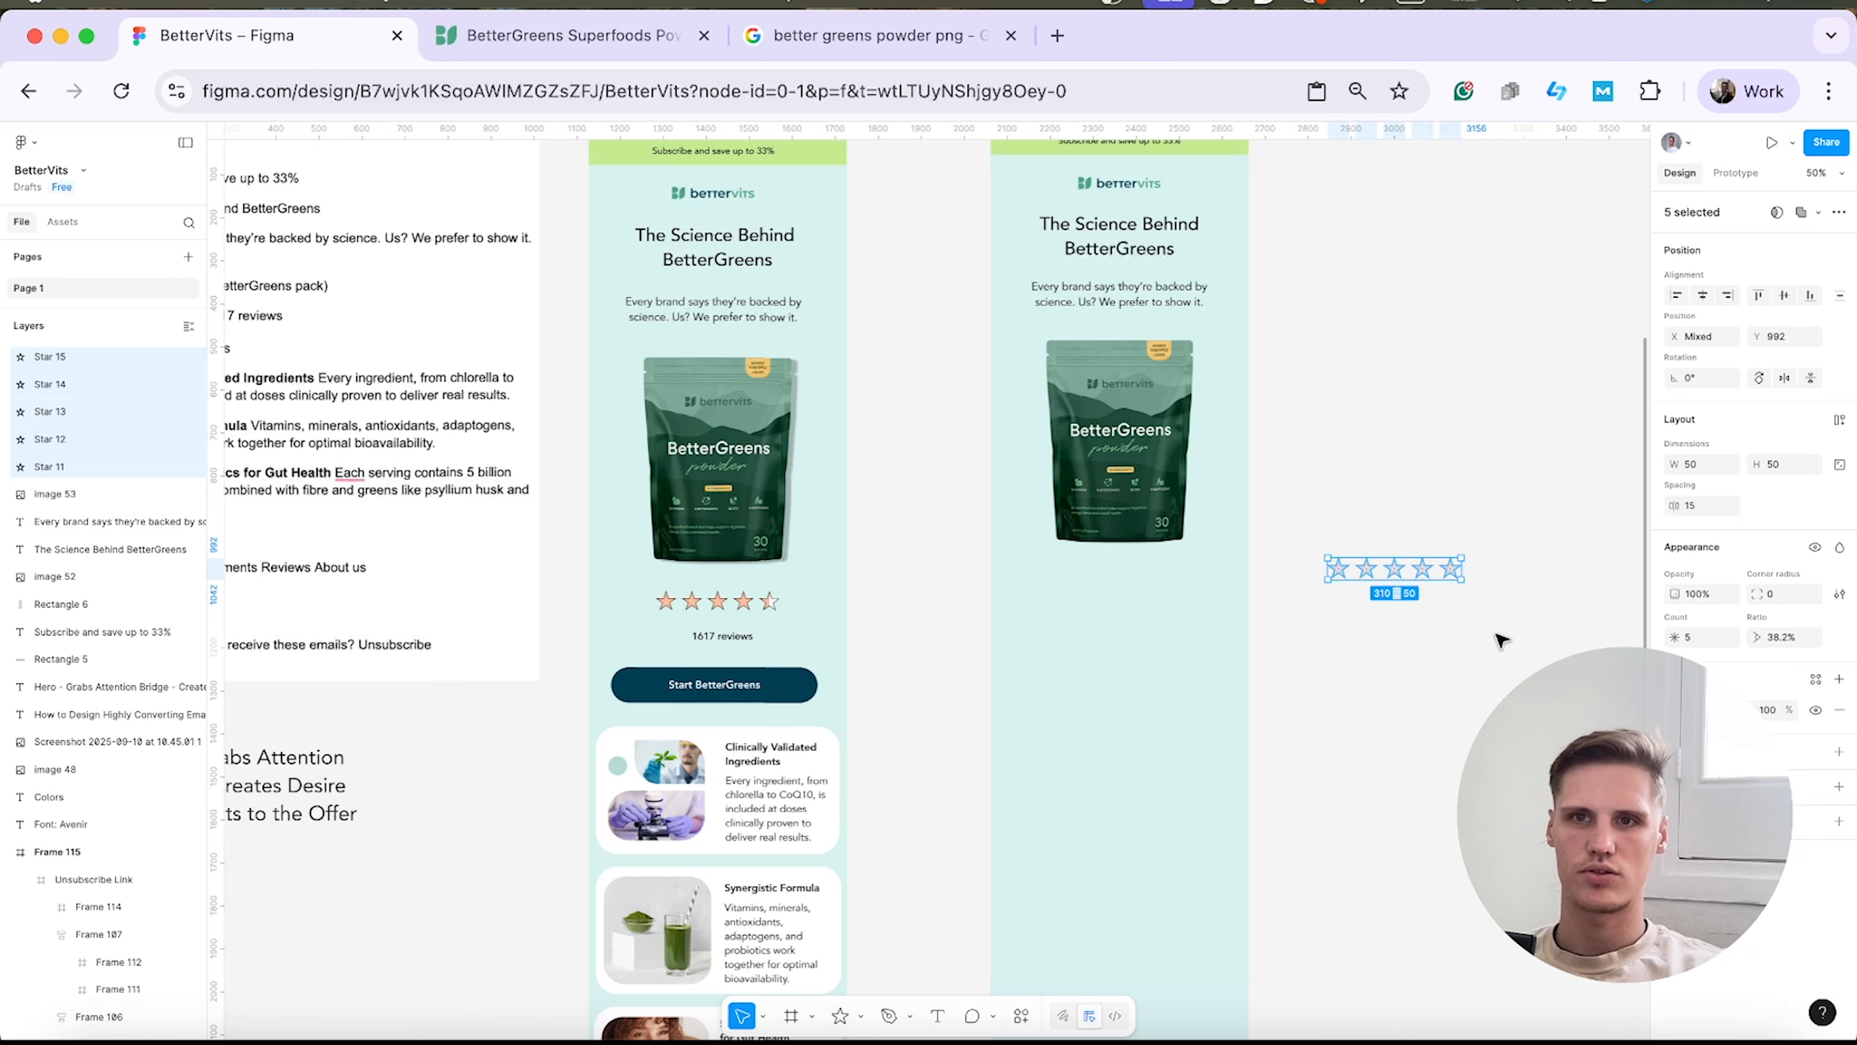
{"action": "left_click", "coordinate": [1426, 703]}
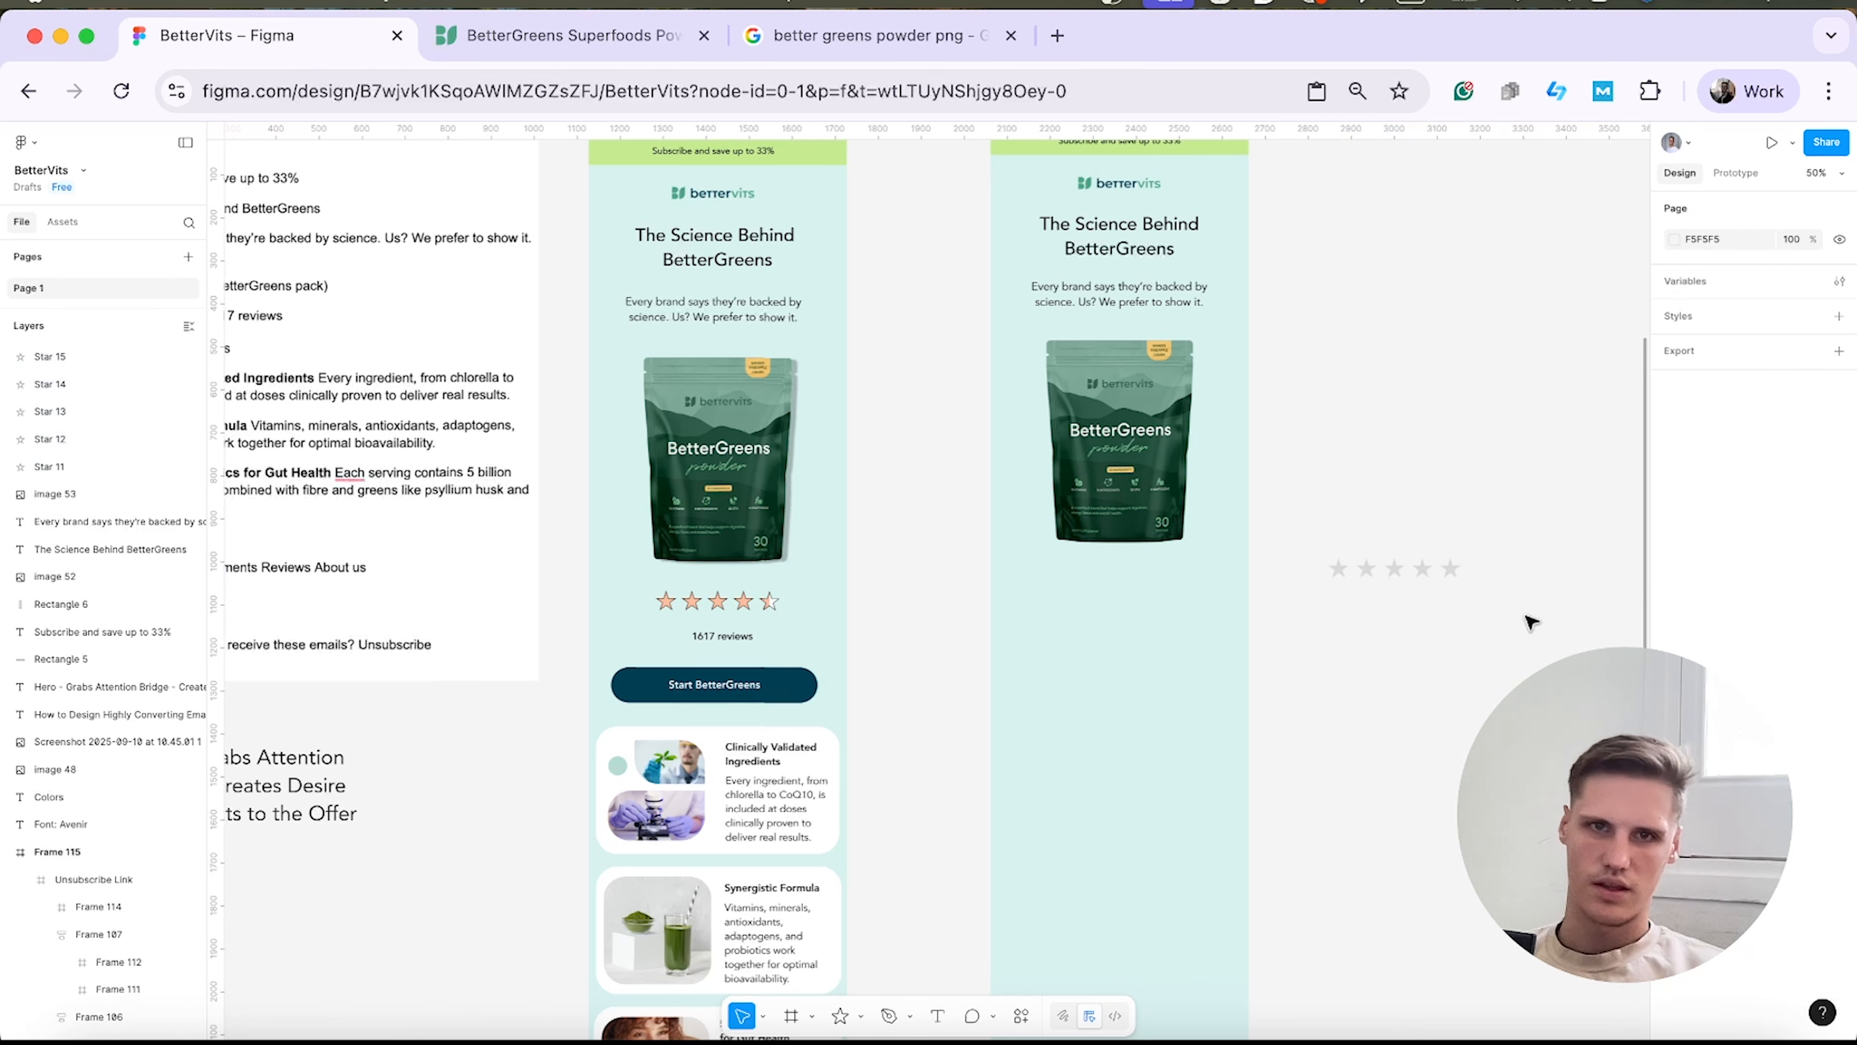
{"action": "left_click_drag", "start_coordinate": [1514, 600], "coordinate": [1316, 544]}
{"action": "left_click_drag", "start_coordinate": [1411, 578], "coordinate": [1135, 598]}
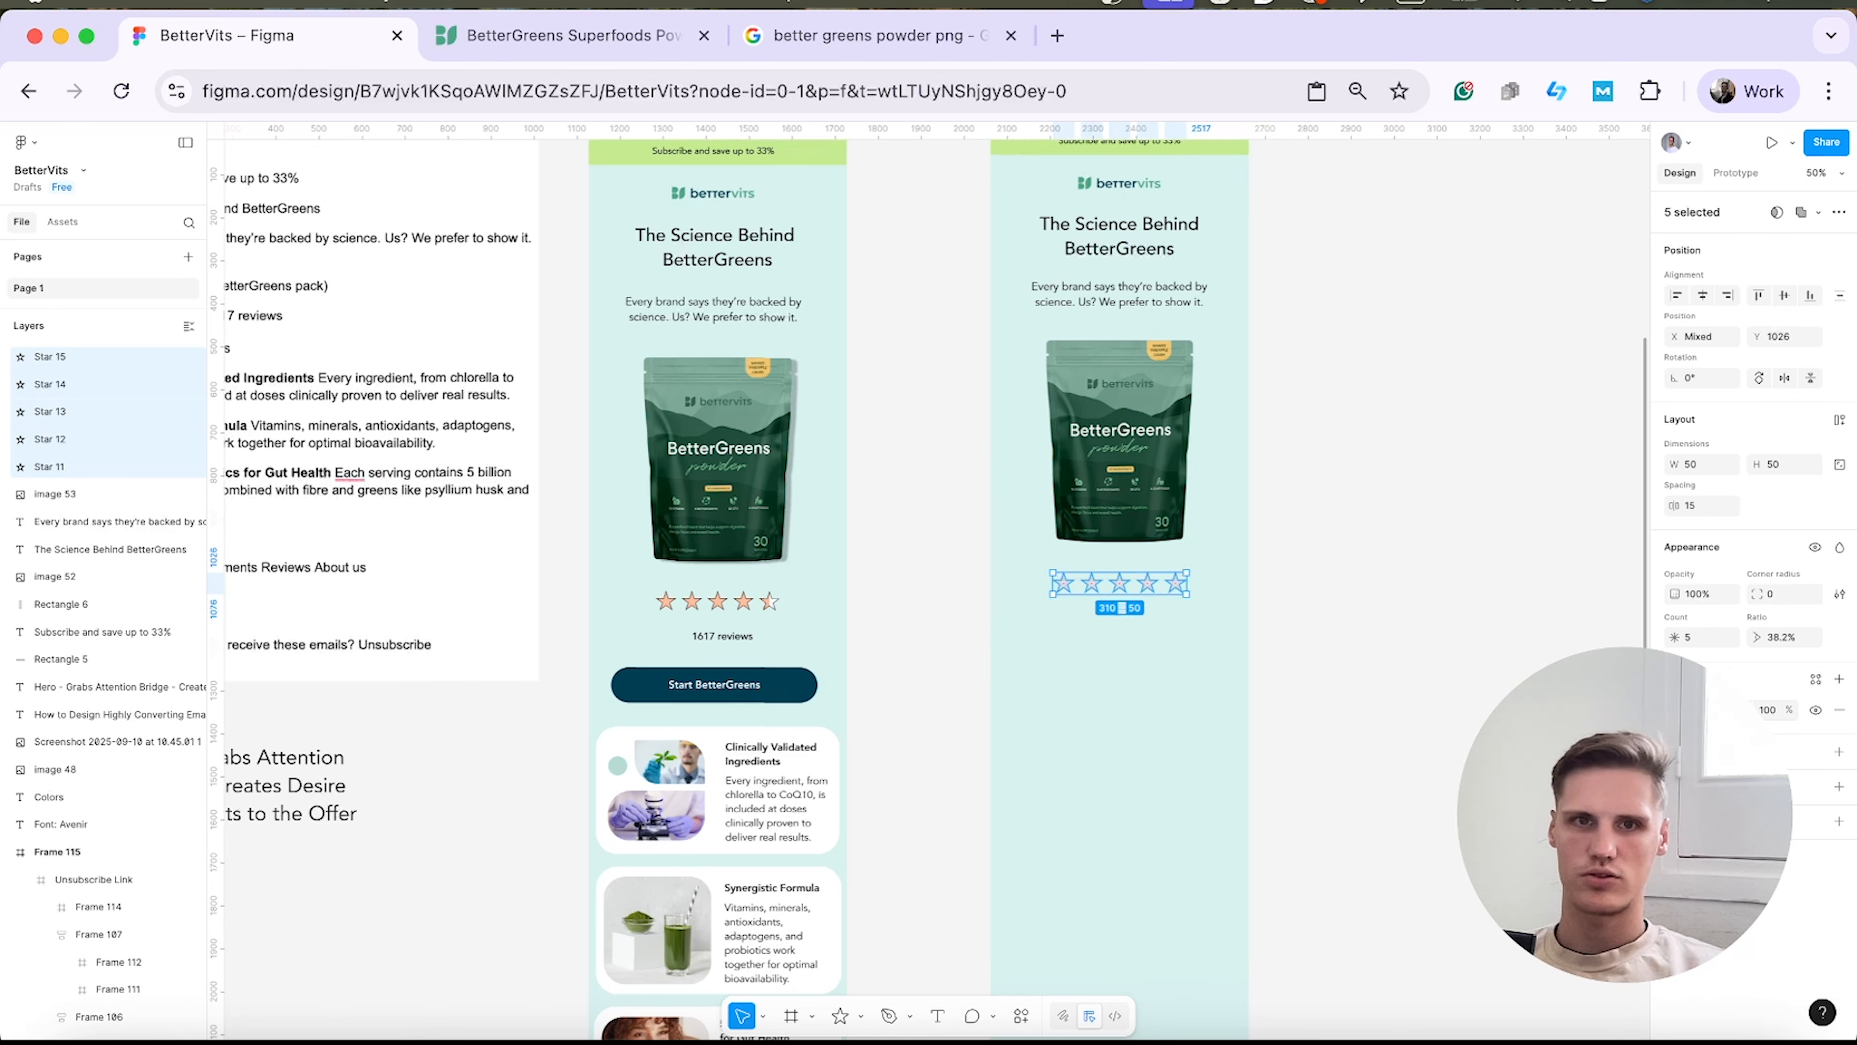
Fill the five stars with the peach colour already used on this page.
{"action": "left_click", "coordinate": [1676, 709]}
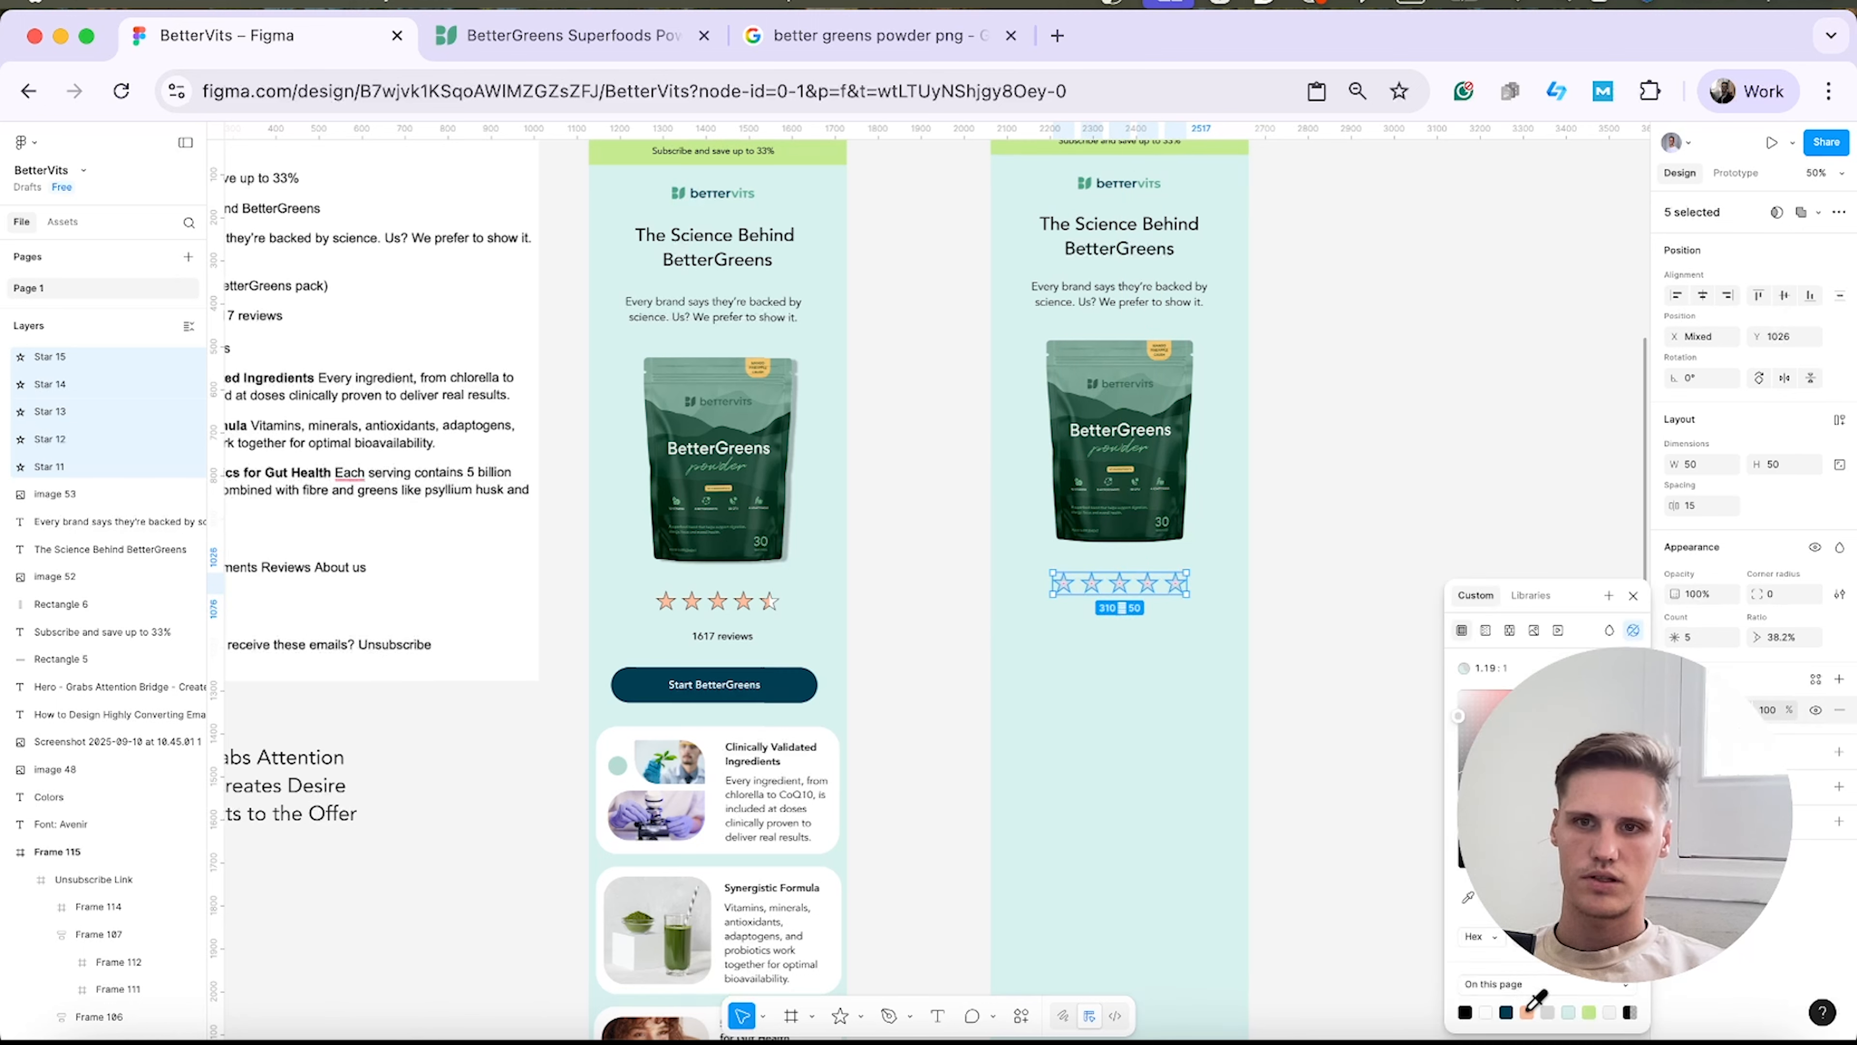
{"action": "left_click", "coordinate": [1528, 1009]}
{"action": "left_click", "coordinate": [1556, 498]}
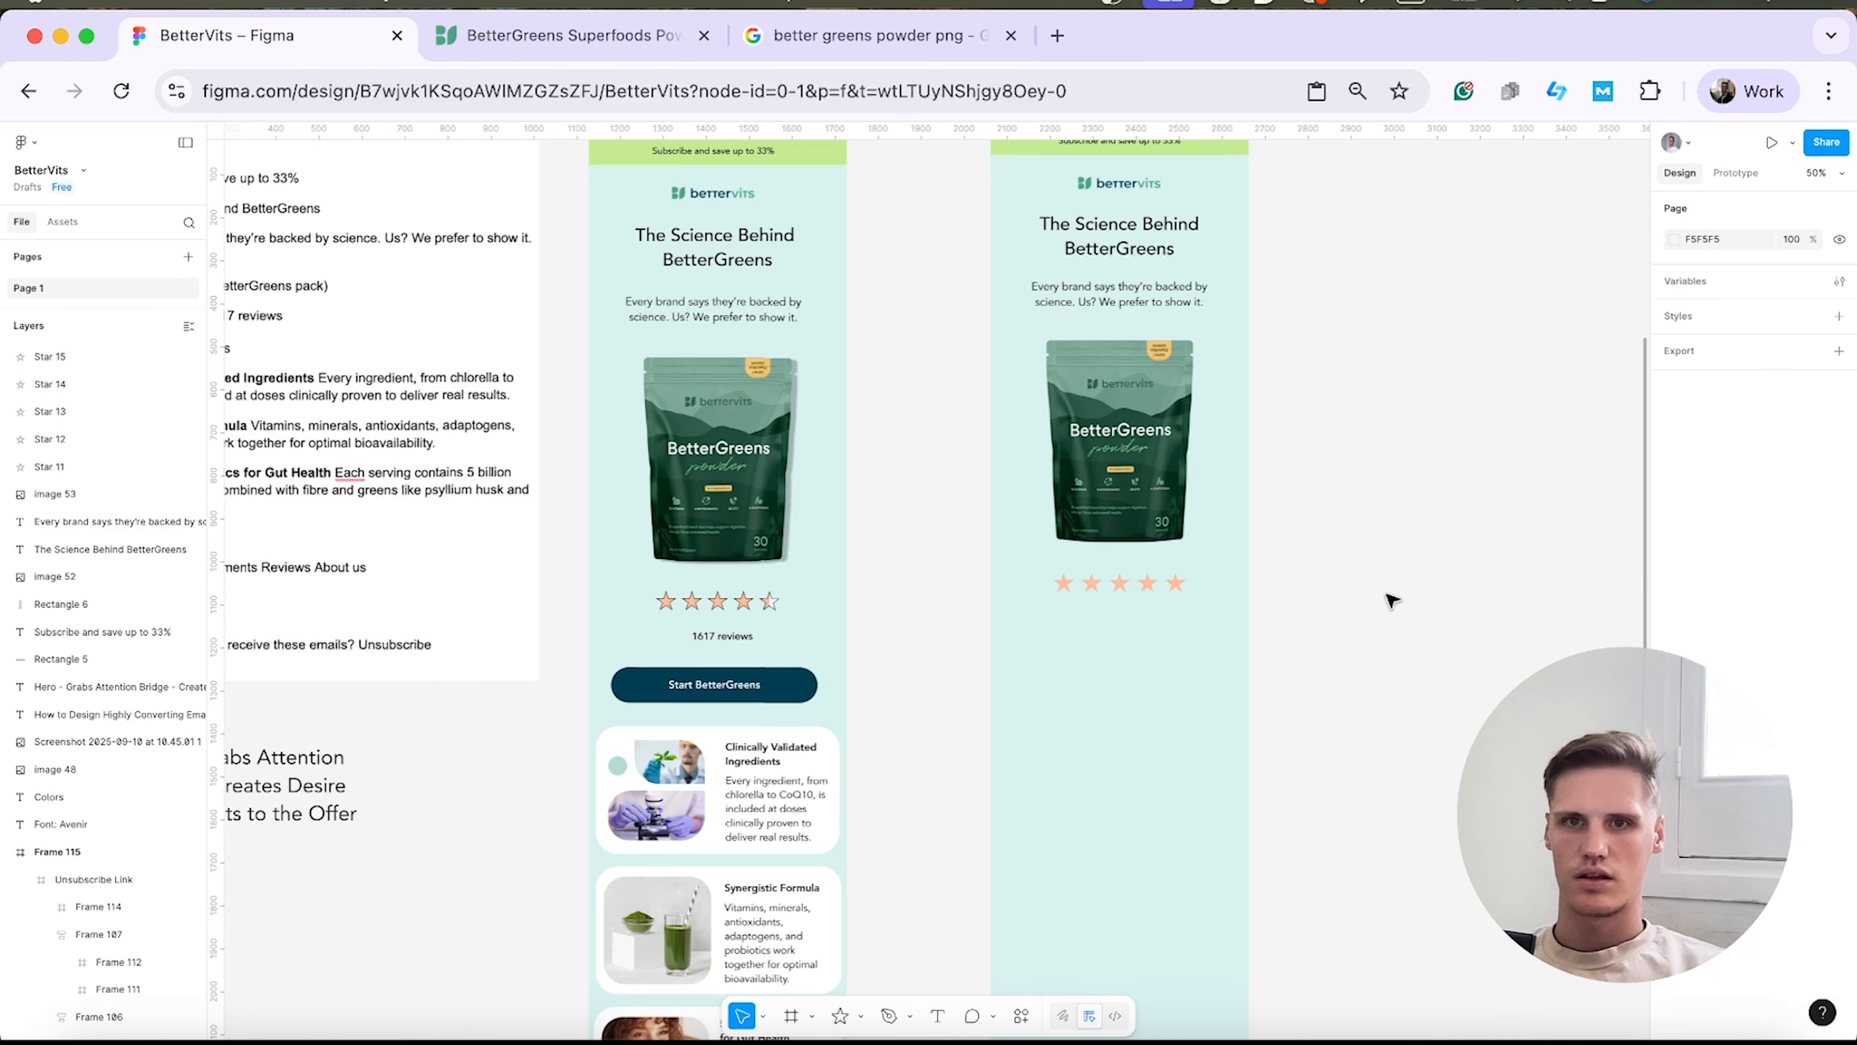
Add a black stroke to all five stars in the new email's rating row.
{"action": "left_click", "coordinate": [1175, 583]}
{"action": "left_click", "coordinate": [1149, 583], "text": "shift"}
{"action": "left_click", "coordinate": [1119, 584], "text": "shift"}
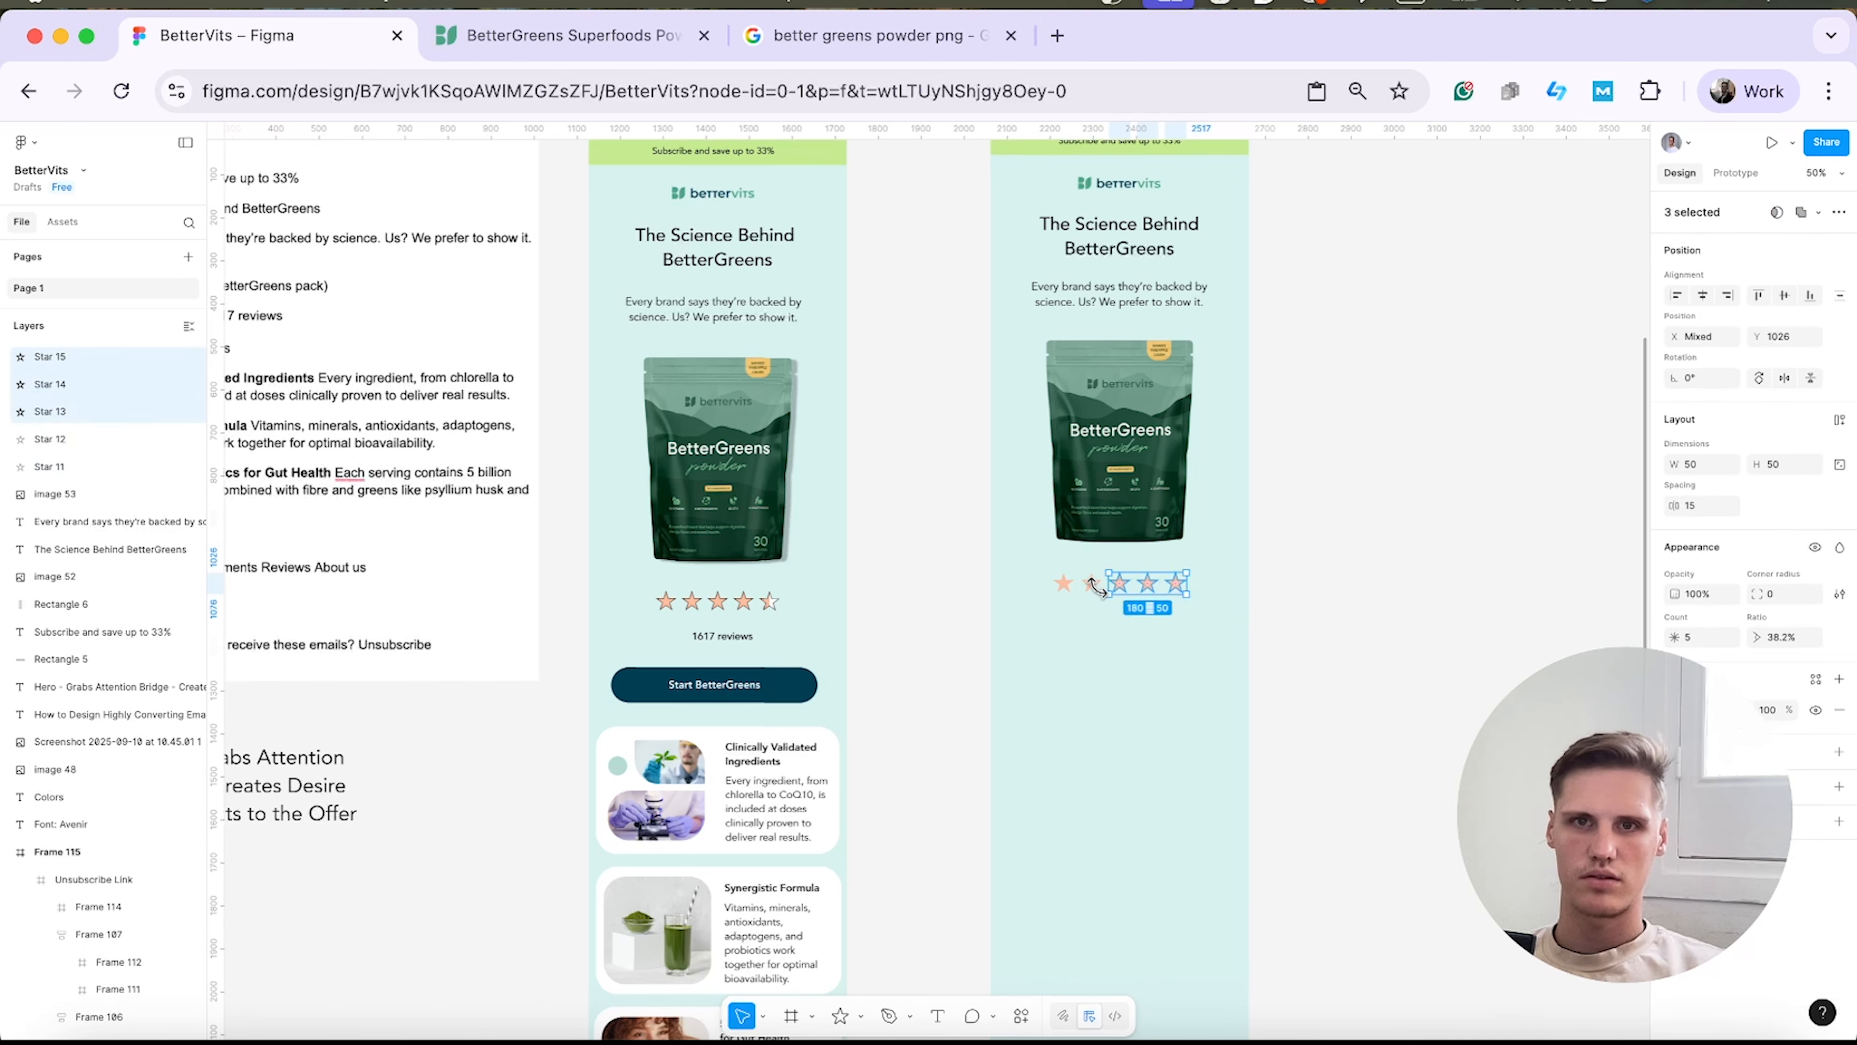
{"action": "left_click", "coordinate": [1091, 584], "text": "shift"}
{"action": "left_click", "coordinate": [1063, 583], "text": "shift"}
{"action": "left_click", "coordinate": [1839, 752]}
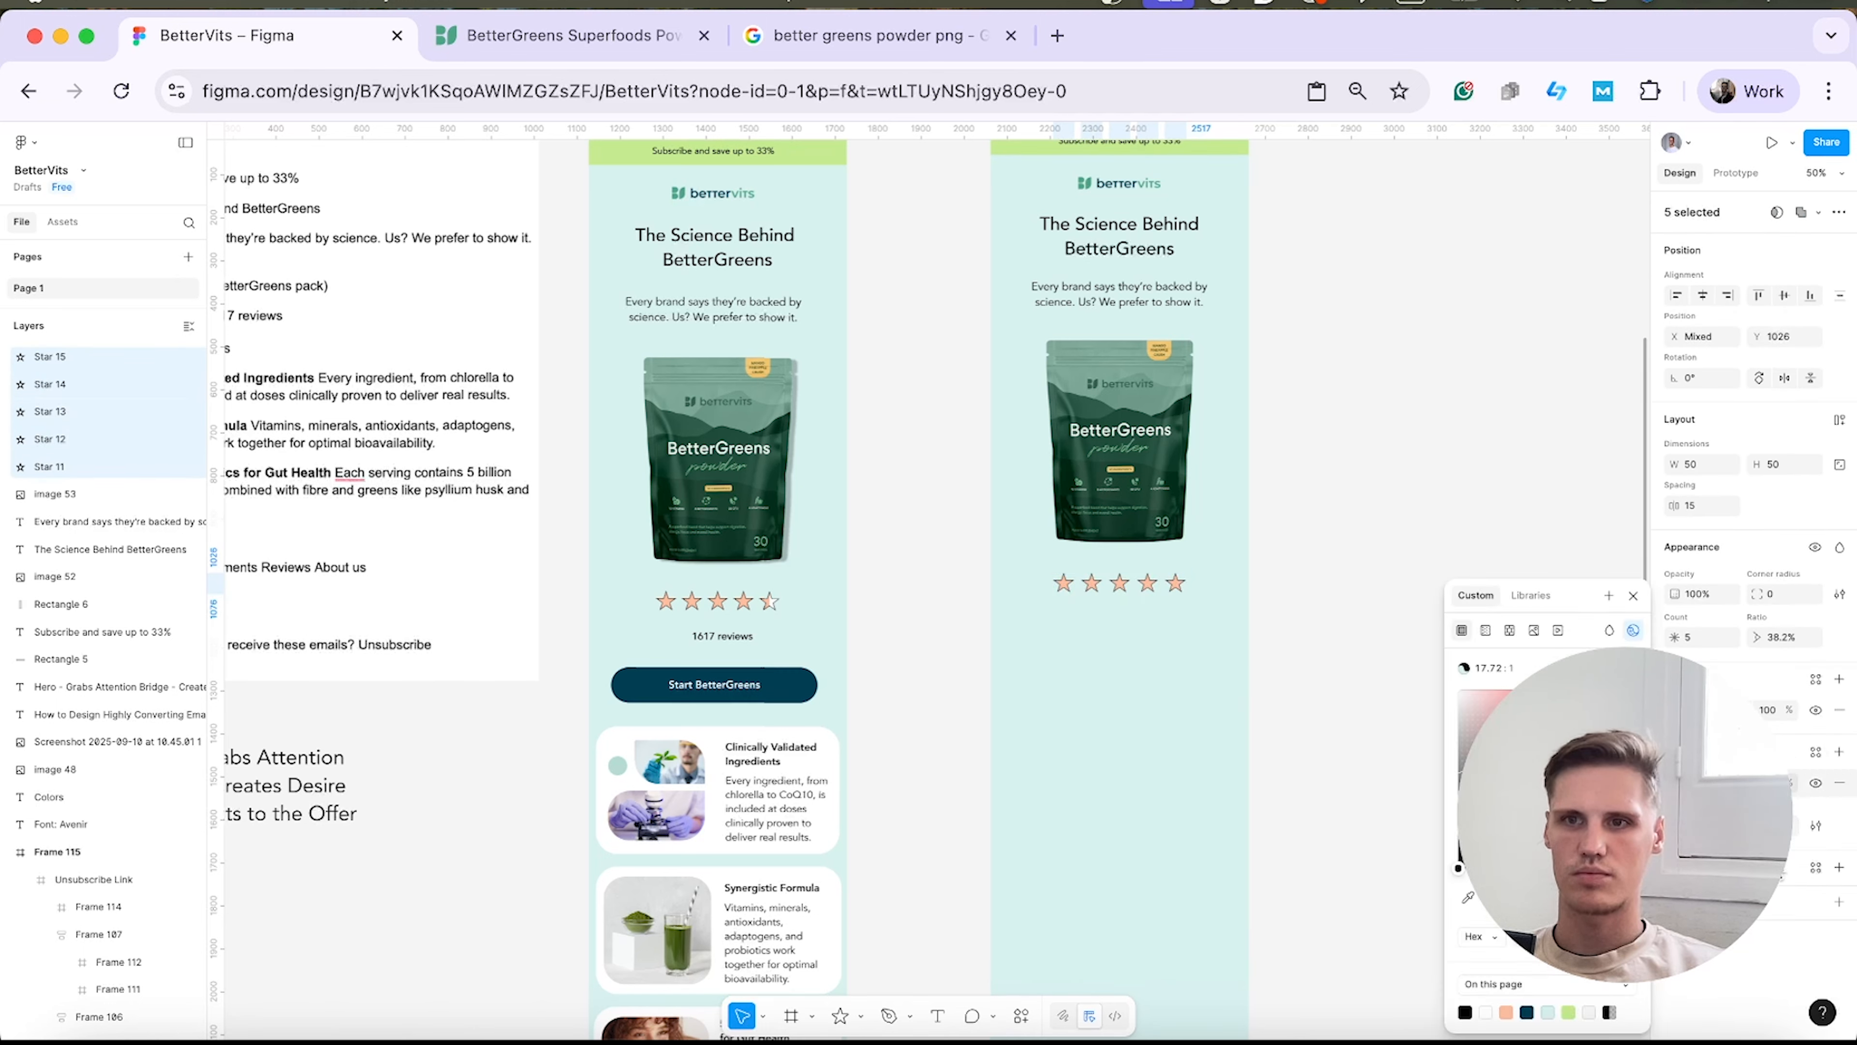
{"action": "left_click", "coordinate": [1458, 520]}
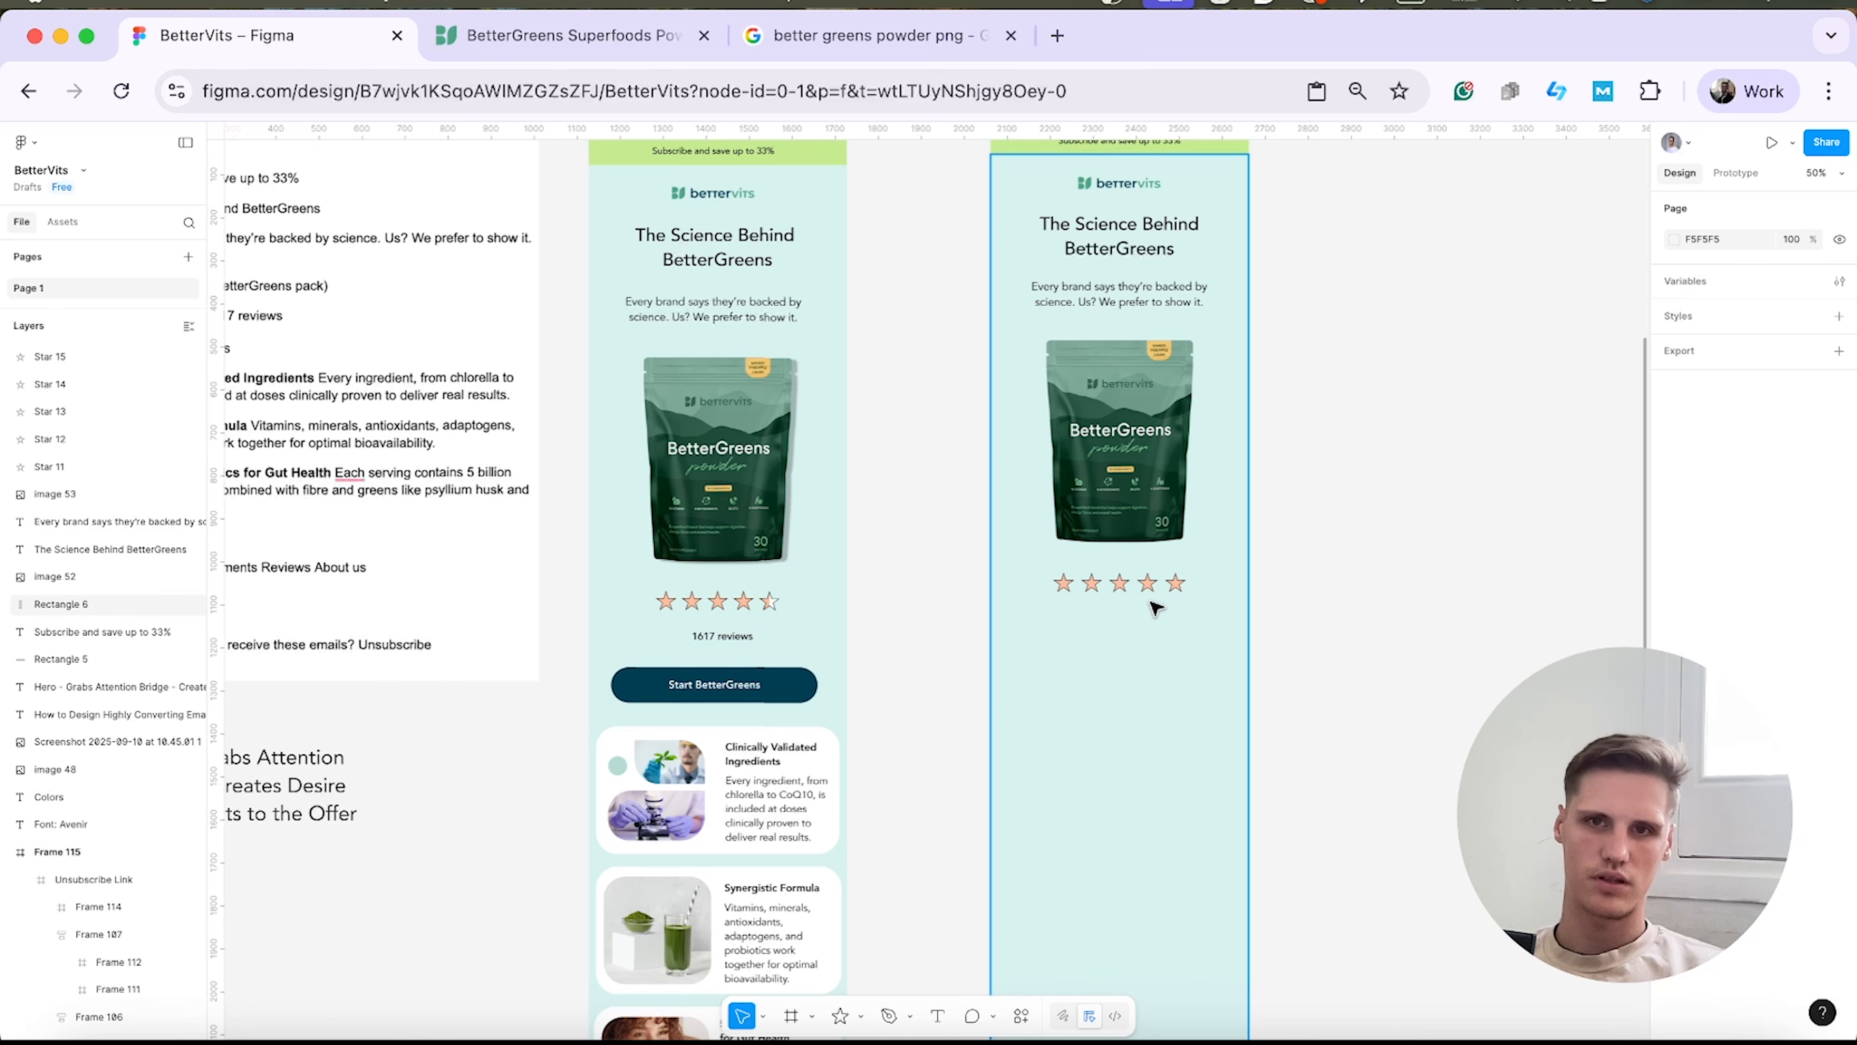
Change the fifth star's fill to a linear gradient from peach to white (FFFFFF).
{"action": "left_click", "coordinate": [1177, 586]}
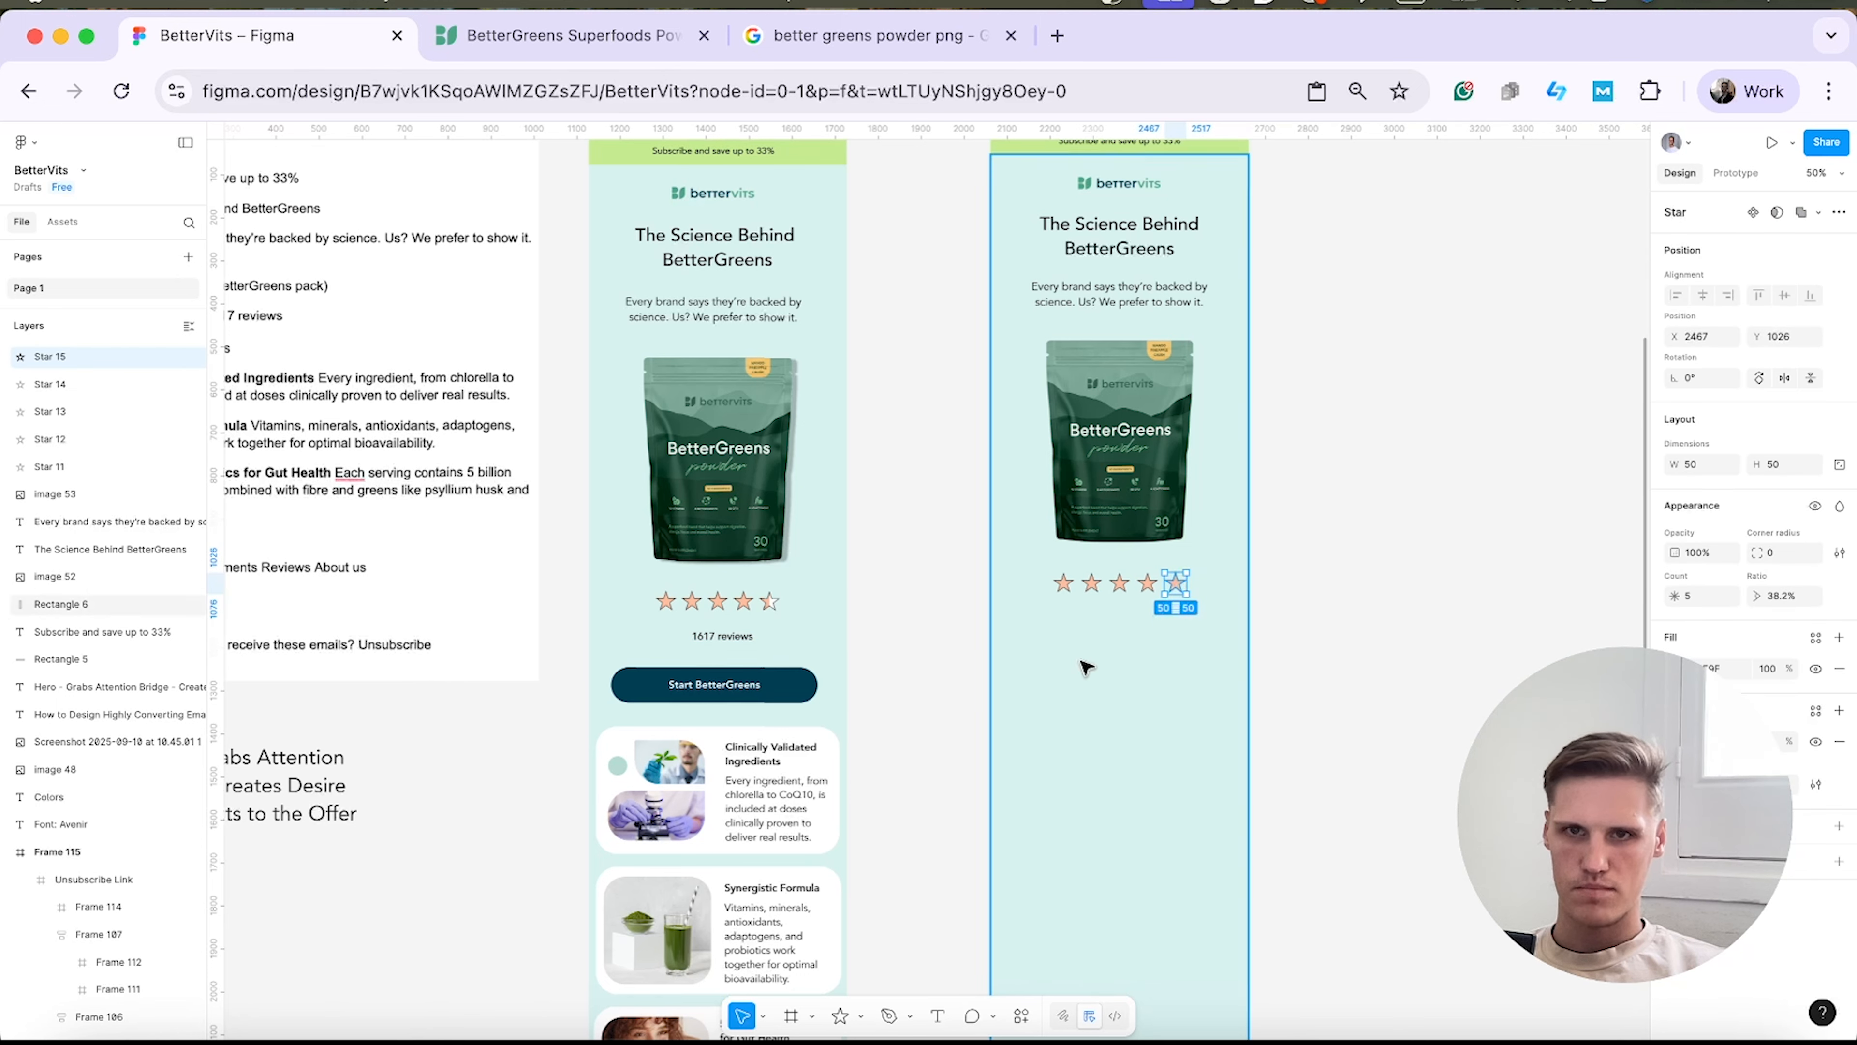
{"action": "left_click", "coordinate": [1674, 668]}
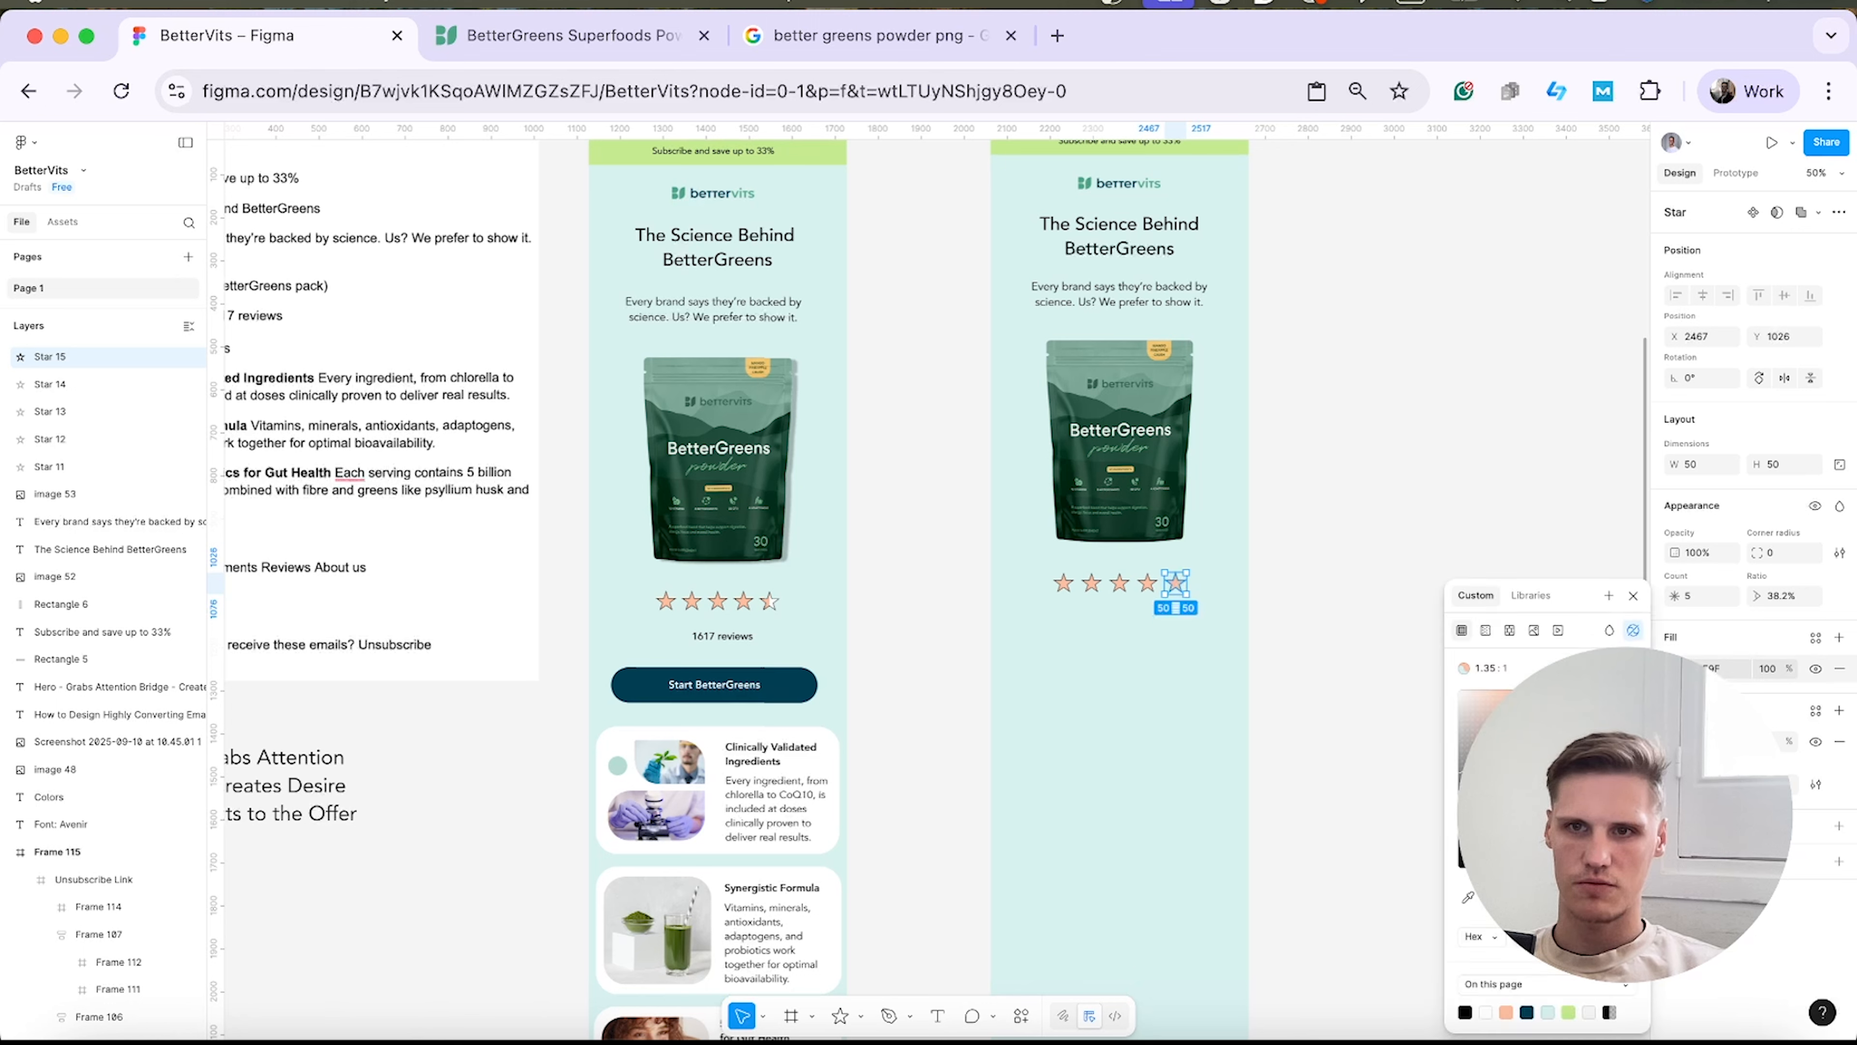
{"action": "left_click", "coordinate": [1487, 631]}
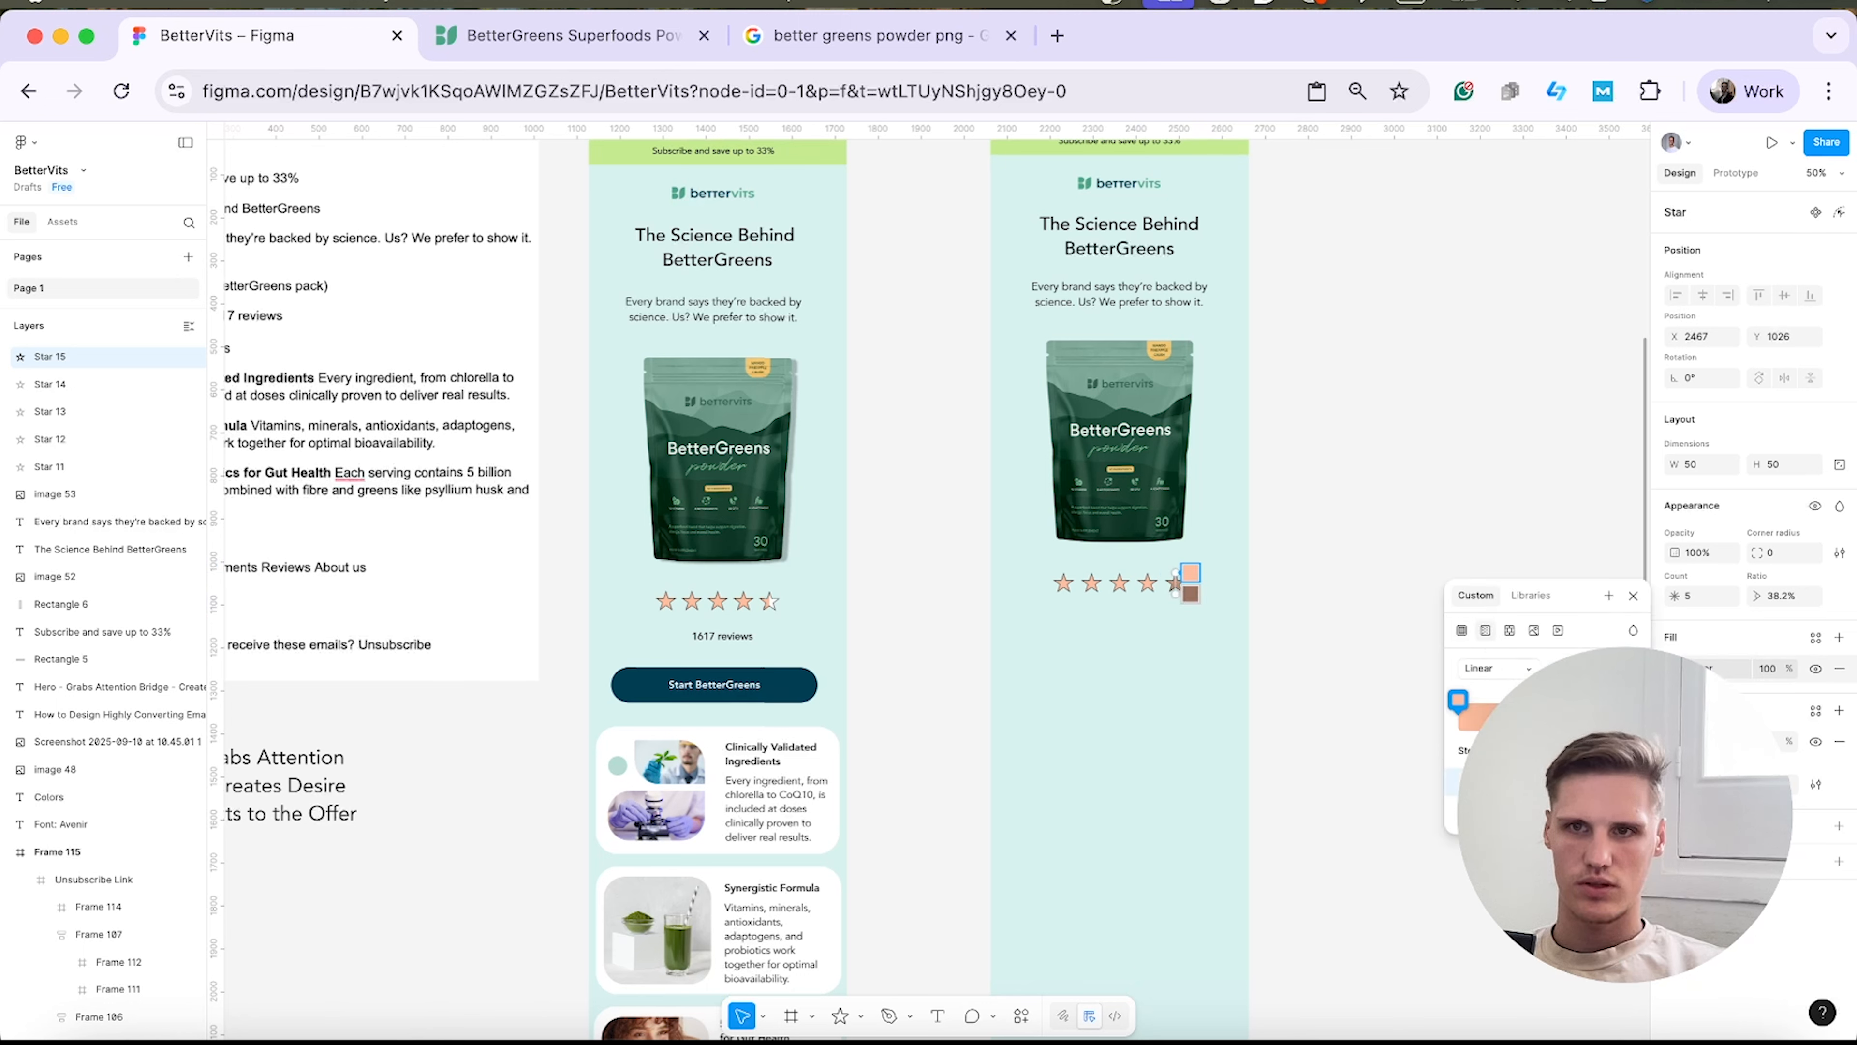
{"action": "left_click", "coordinate": [1523, 810]}
{"action": "left_click_drag", "start_coordinate": [1361, 825], "coordinate": [1157, 650]}
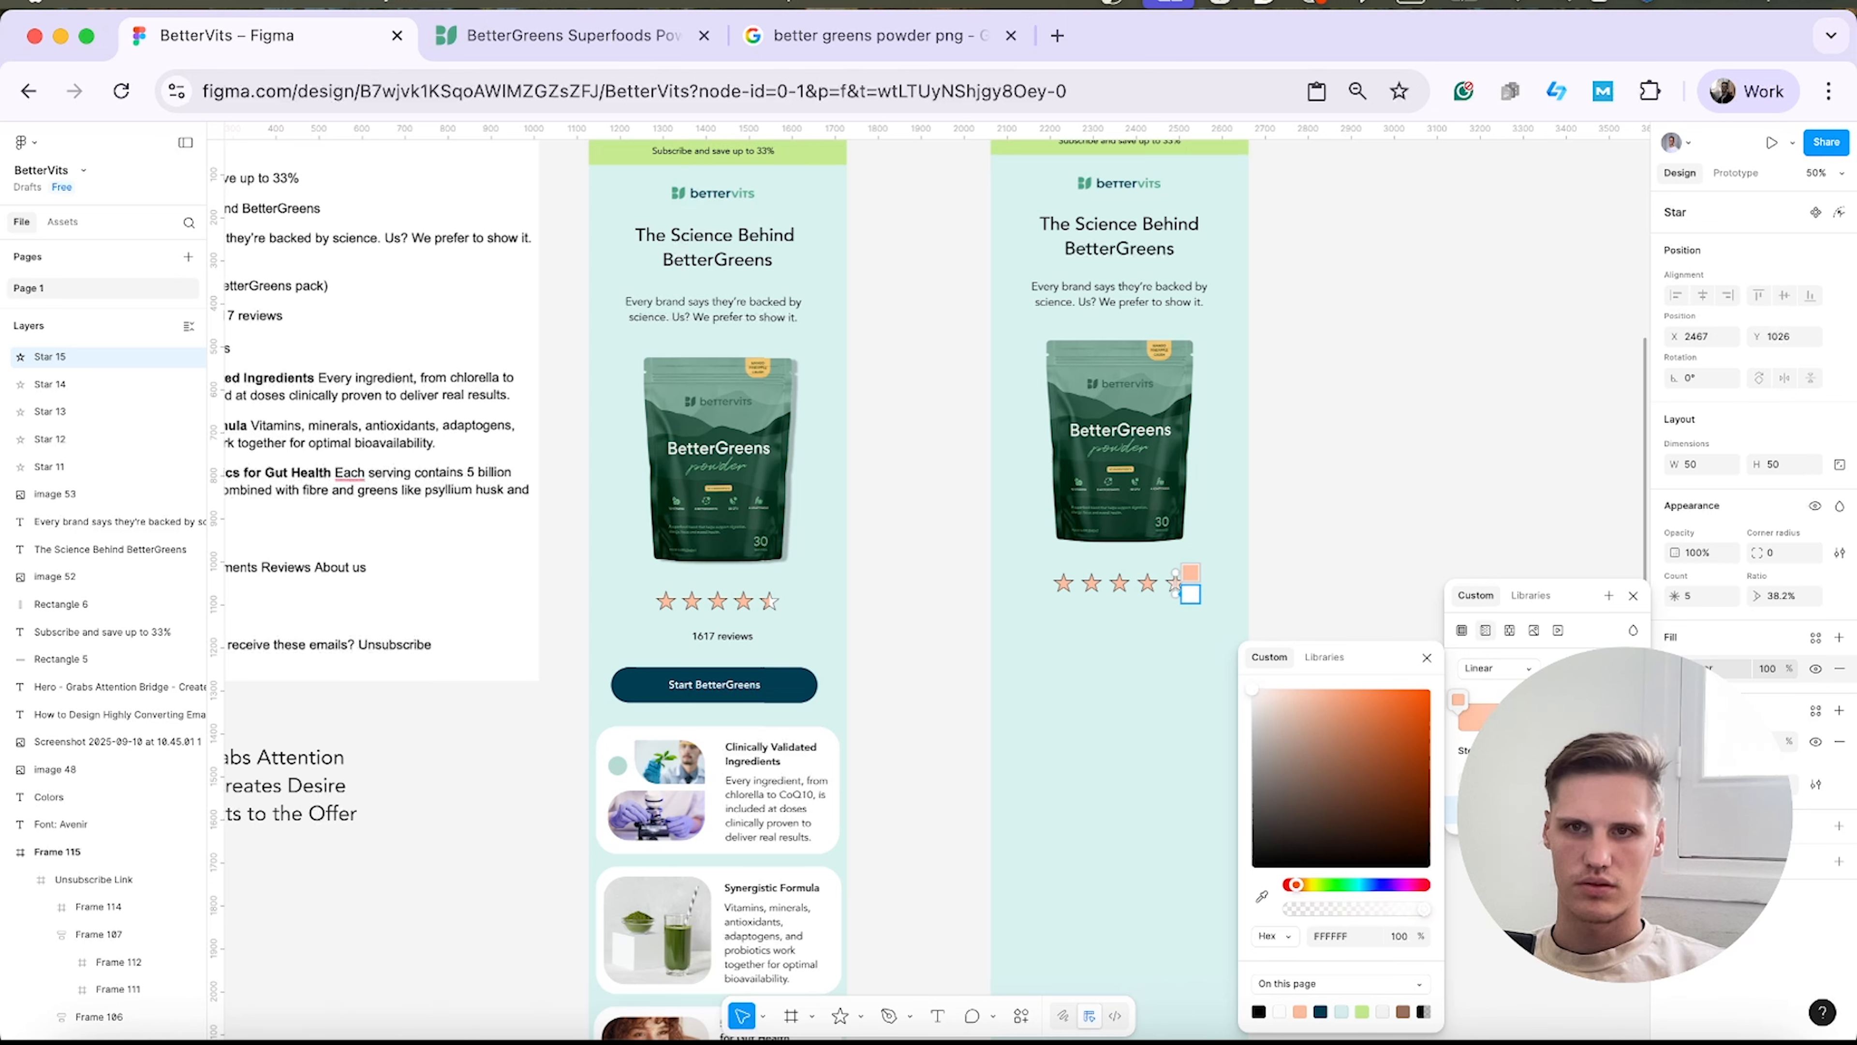
Turn the fifth star's gradient horizontal and shift its peach stop toward the middle of the star.
{"action": "key", "text": "Escape"}
{"action": "left_click_drag", "start_coordinate": [1461, 703], "coordinate": [1536, 703]}
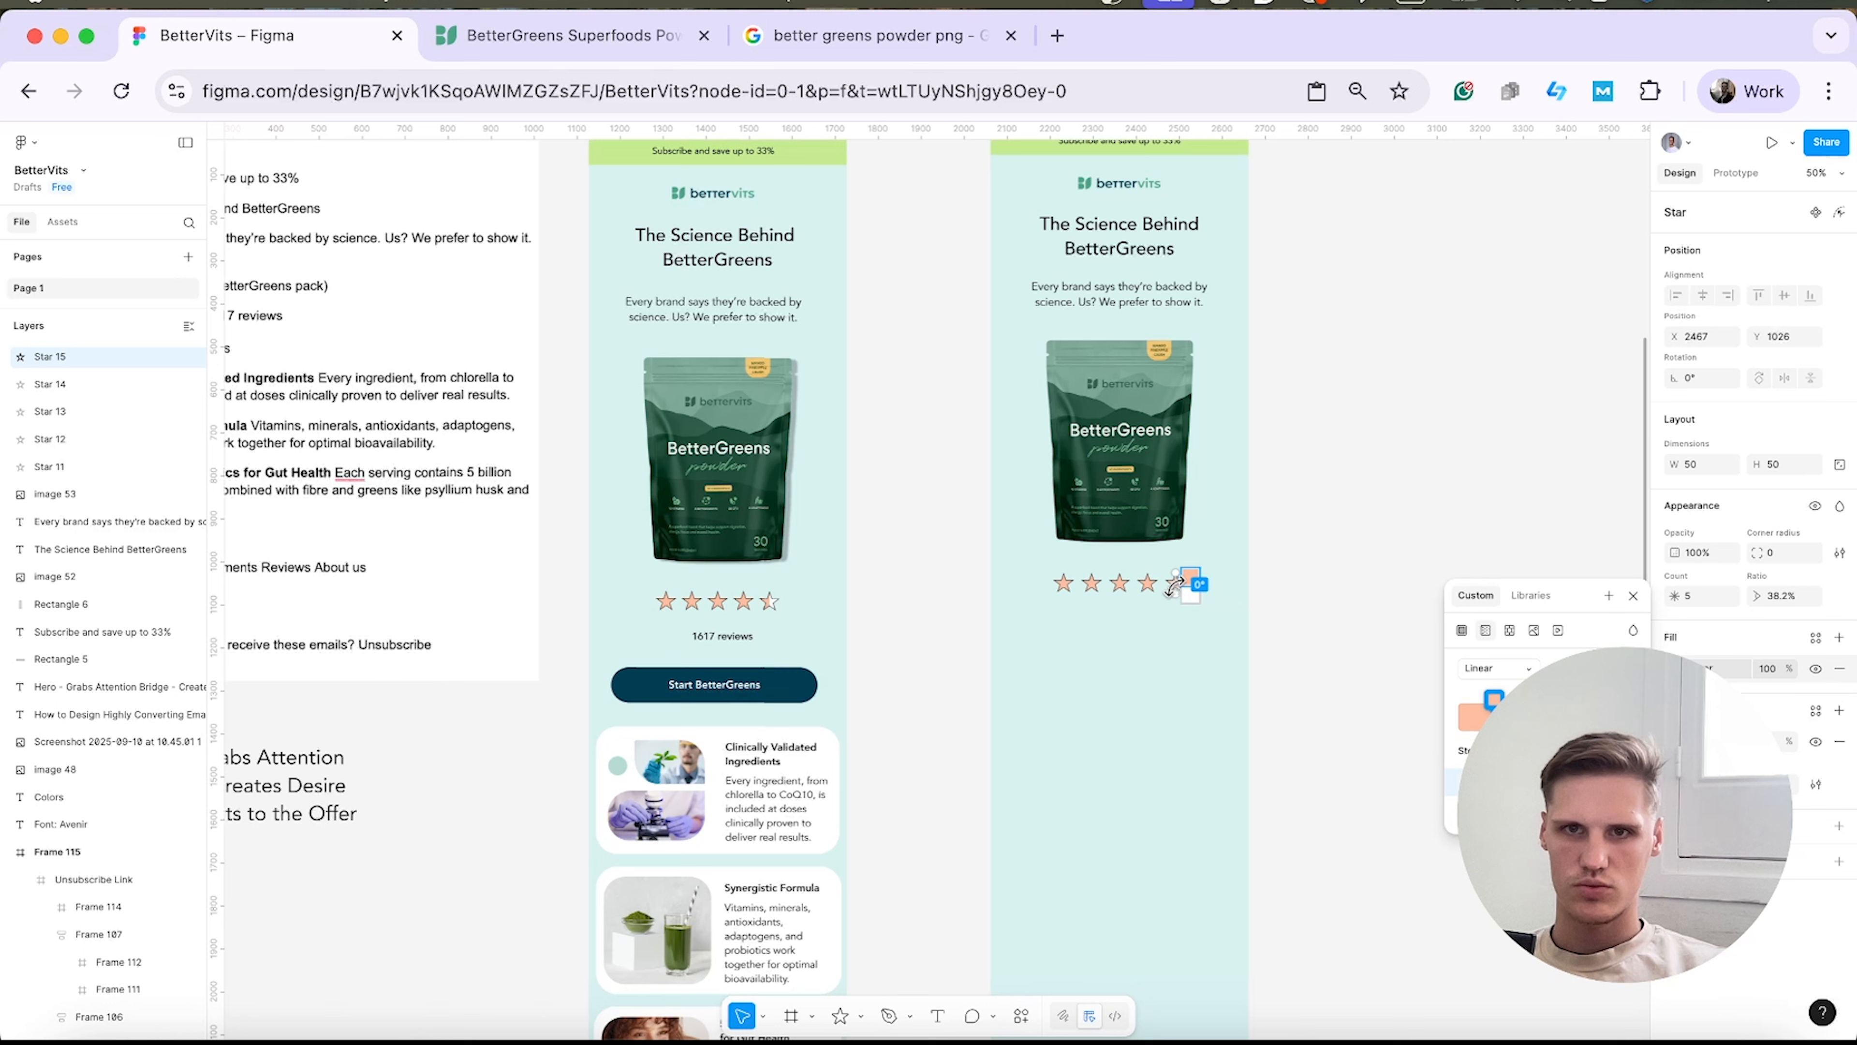
{"action": "left_click_drag", "start_coordinate": [1157, 594], "coordinate": [1259, 585]}
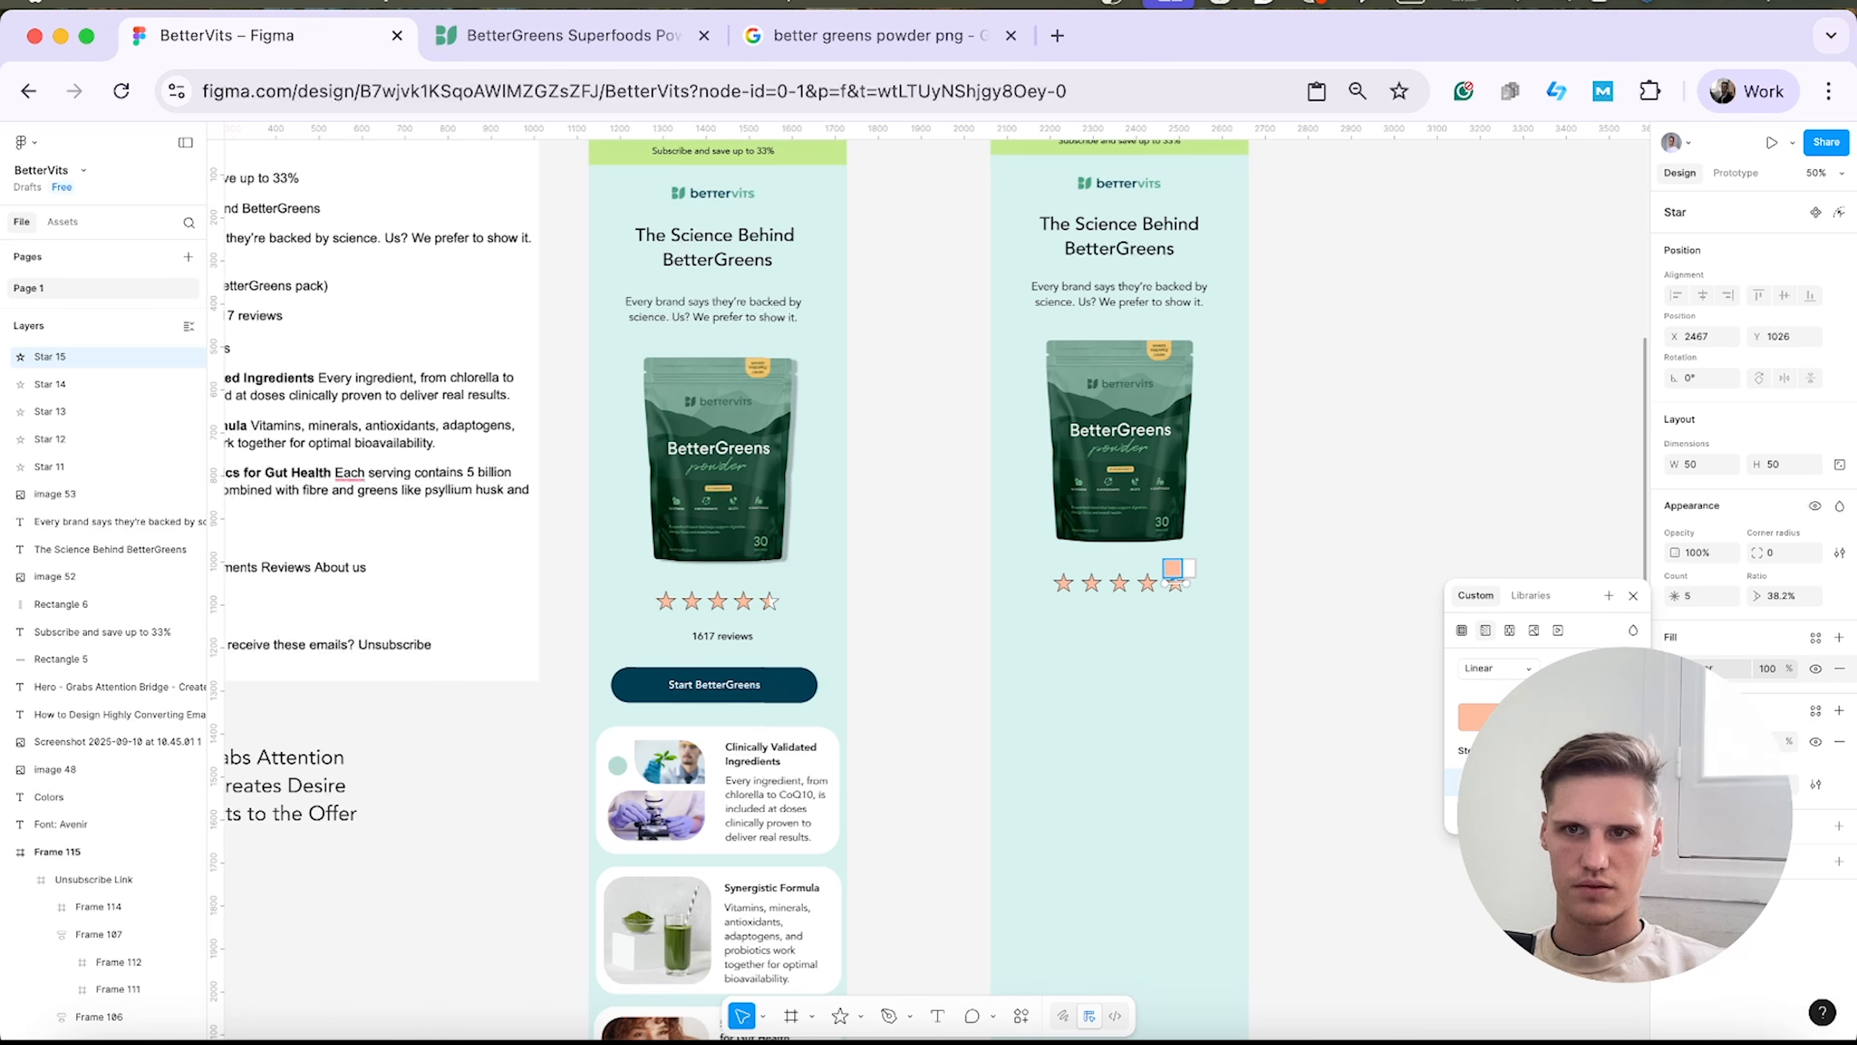
{"action": "left_click_drag", "start_coordinate": [1189, 569], "coordinate": [1186, 568]}
{"action": "left_click", "coordinate": [1178, 583]}
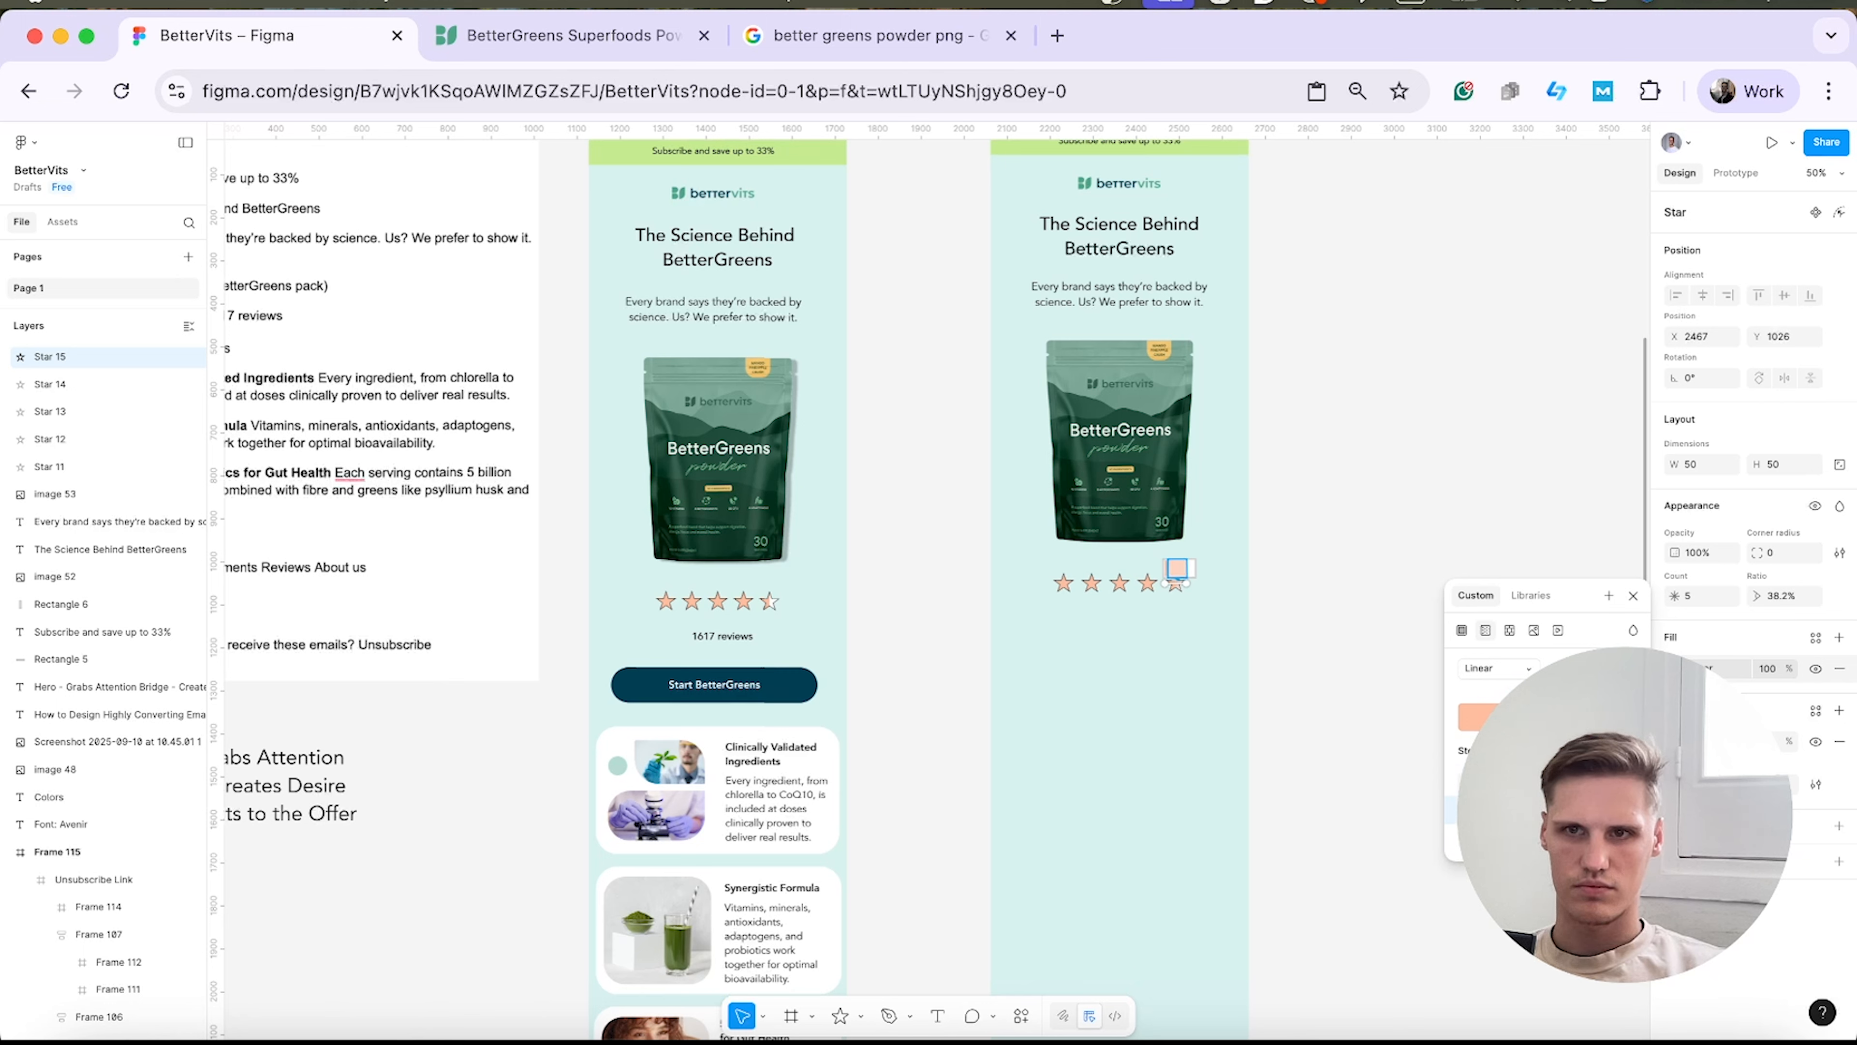
Set the gradient's middle stop to white (FFFFFF) and bring the peach stop against it for a sharp half-star split.
{"action": "left_click", "coordinate": [1517, 810]}
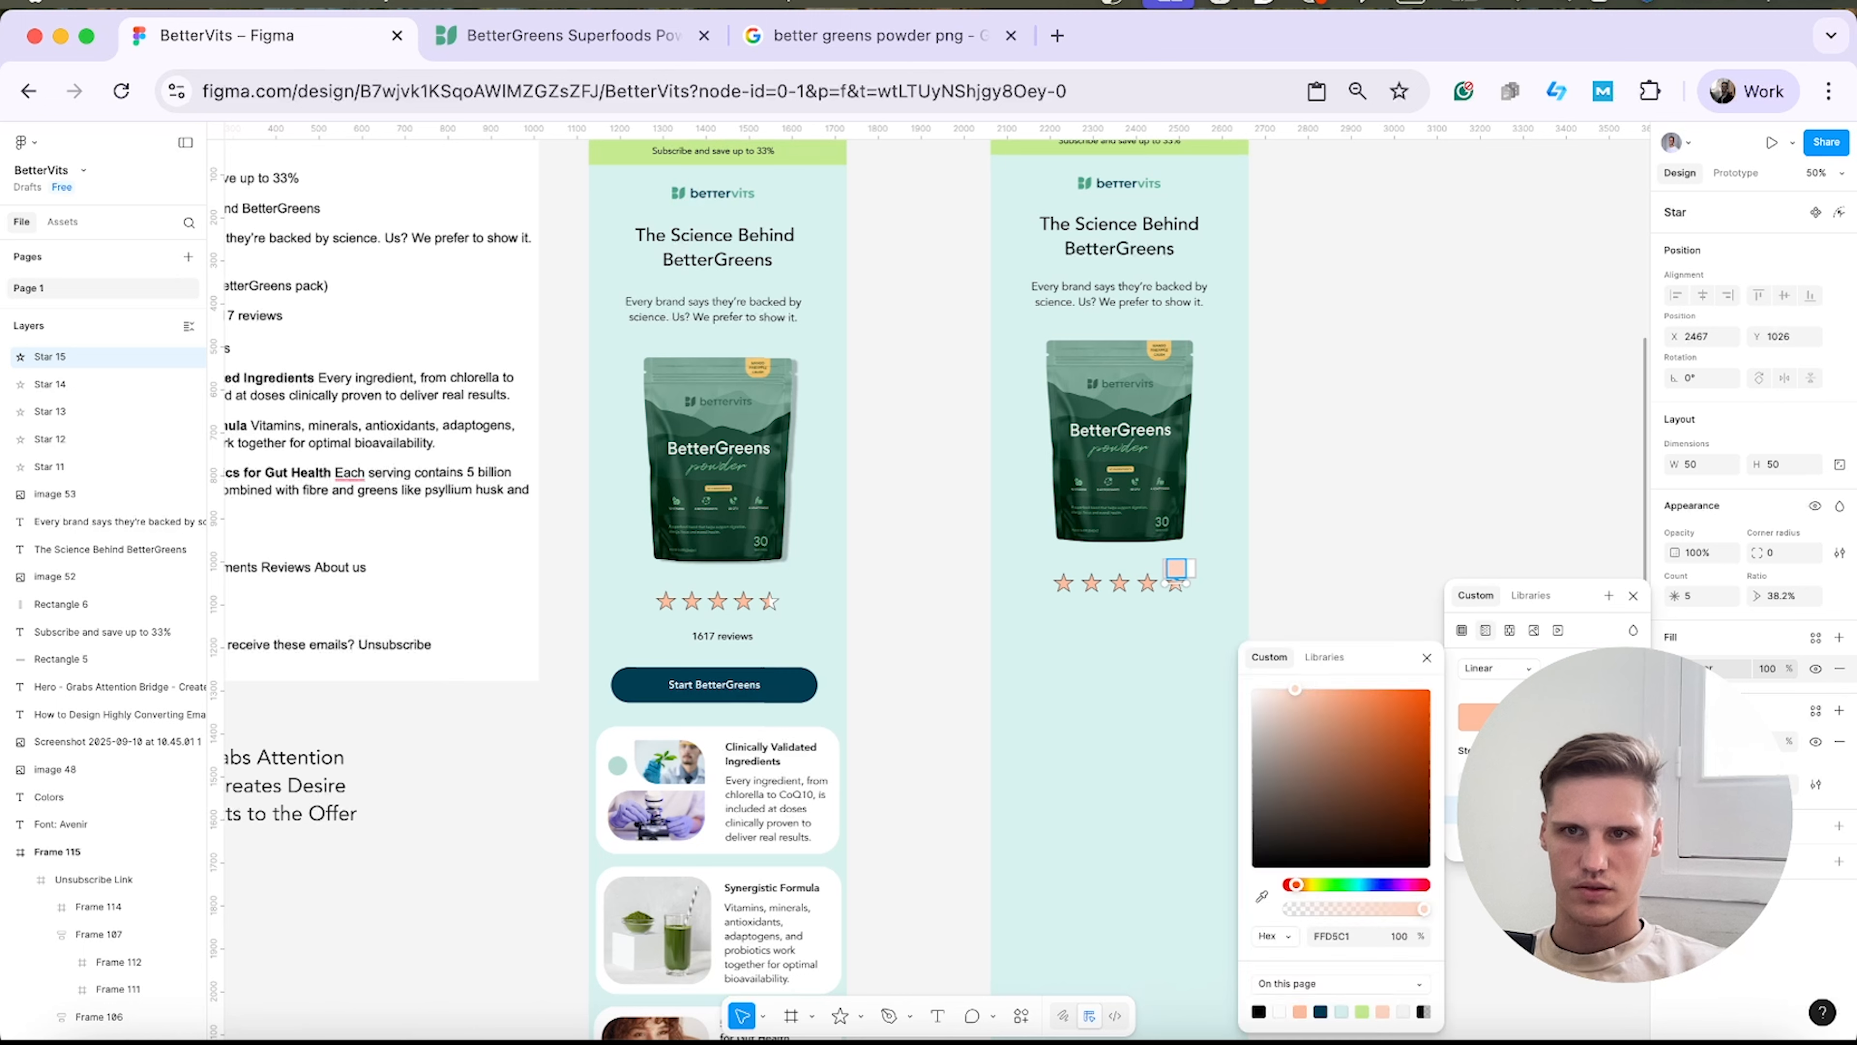
{"action": "left_click_drag", "start_coordinate": [1389, 784], "coordinate": [1145, 624]}
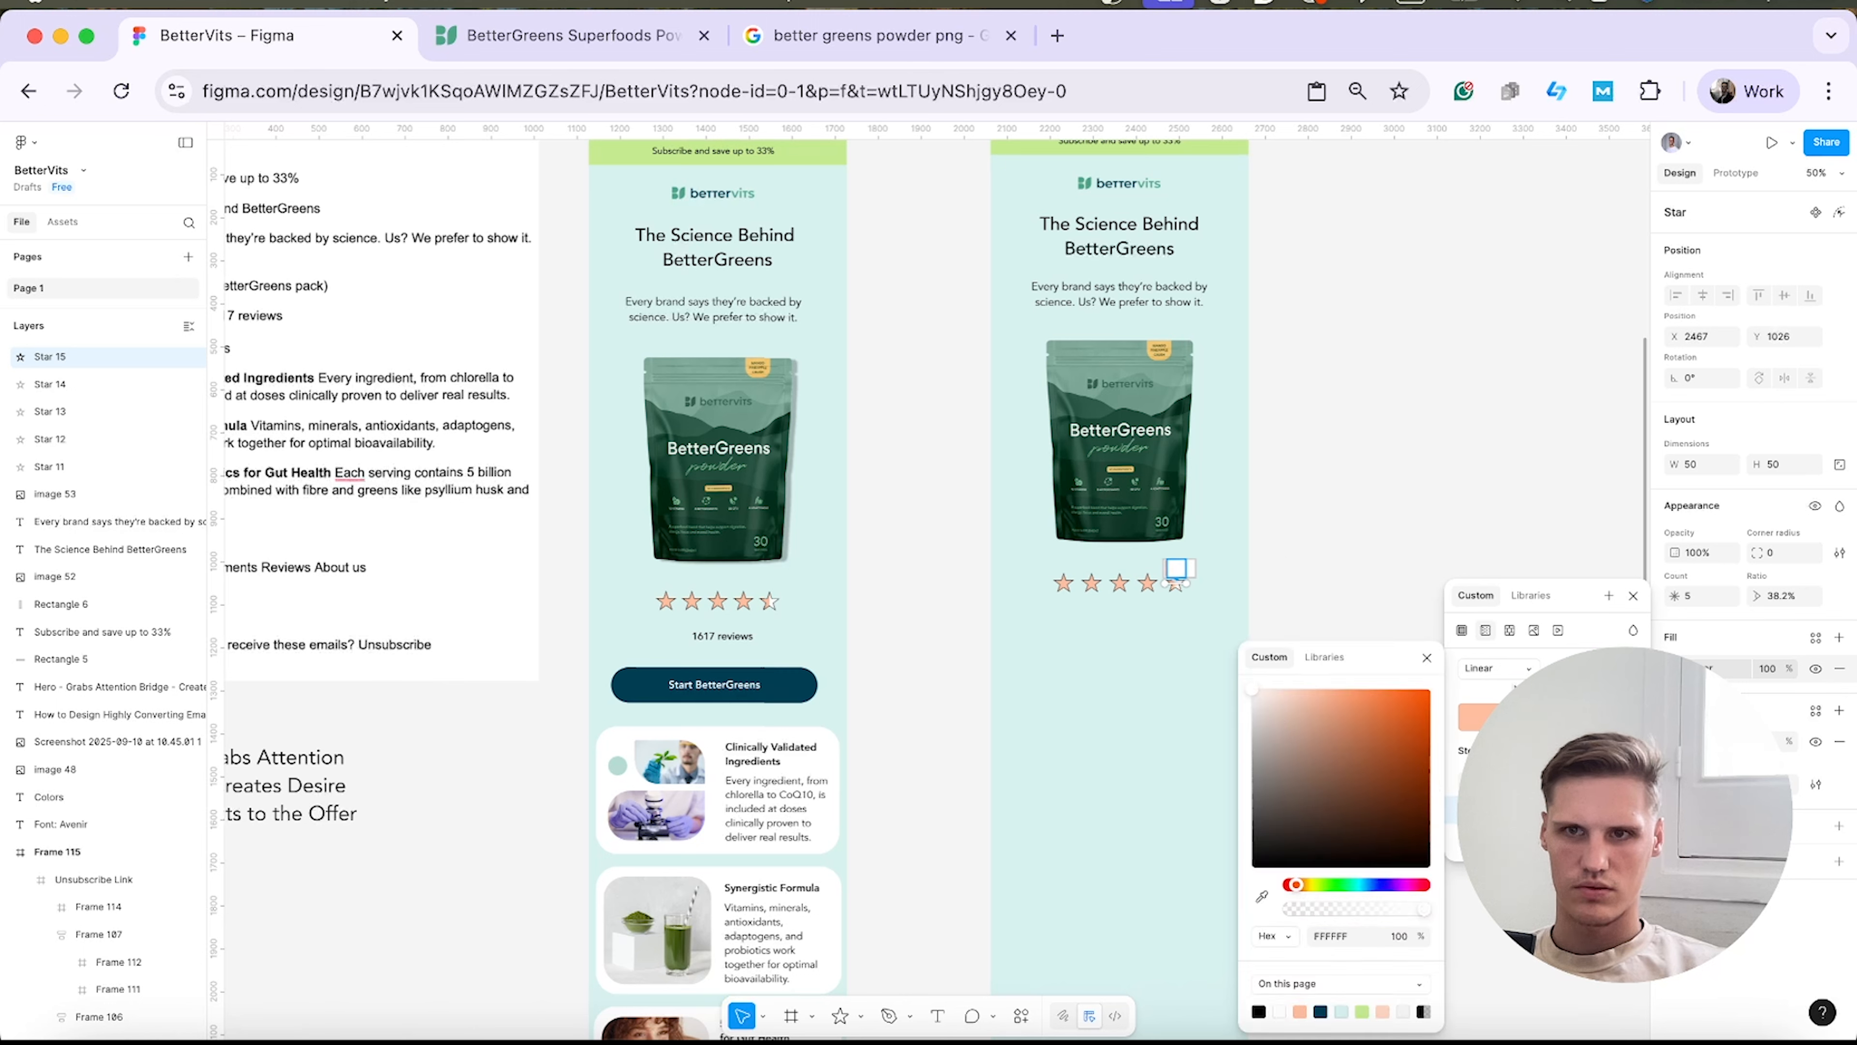
{"action": "left_click", "coordinate": [1524, 695]}
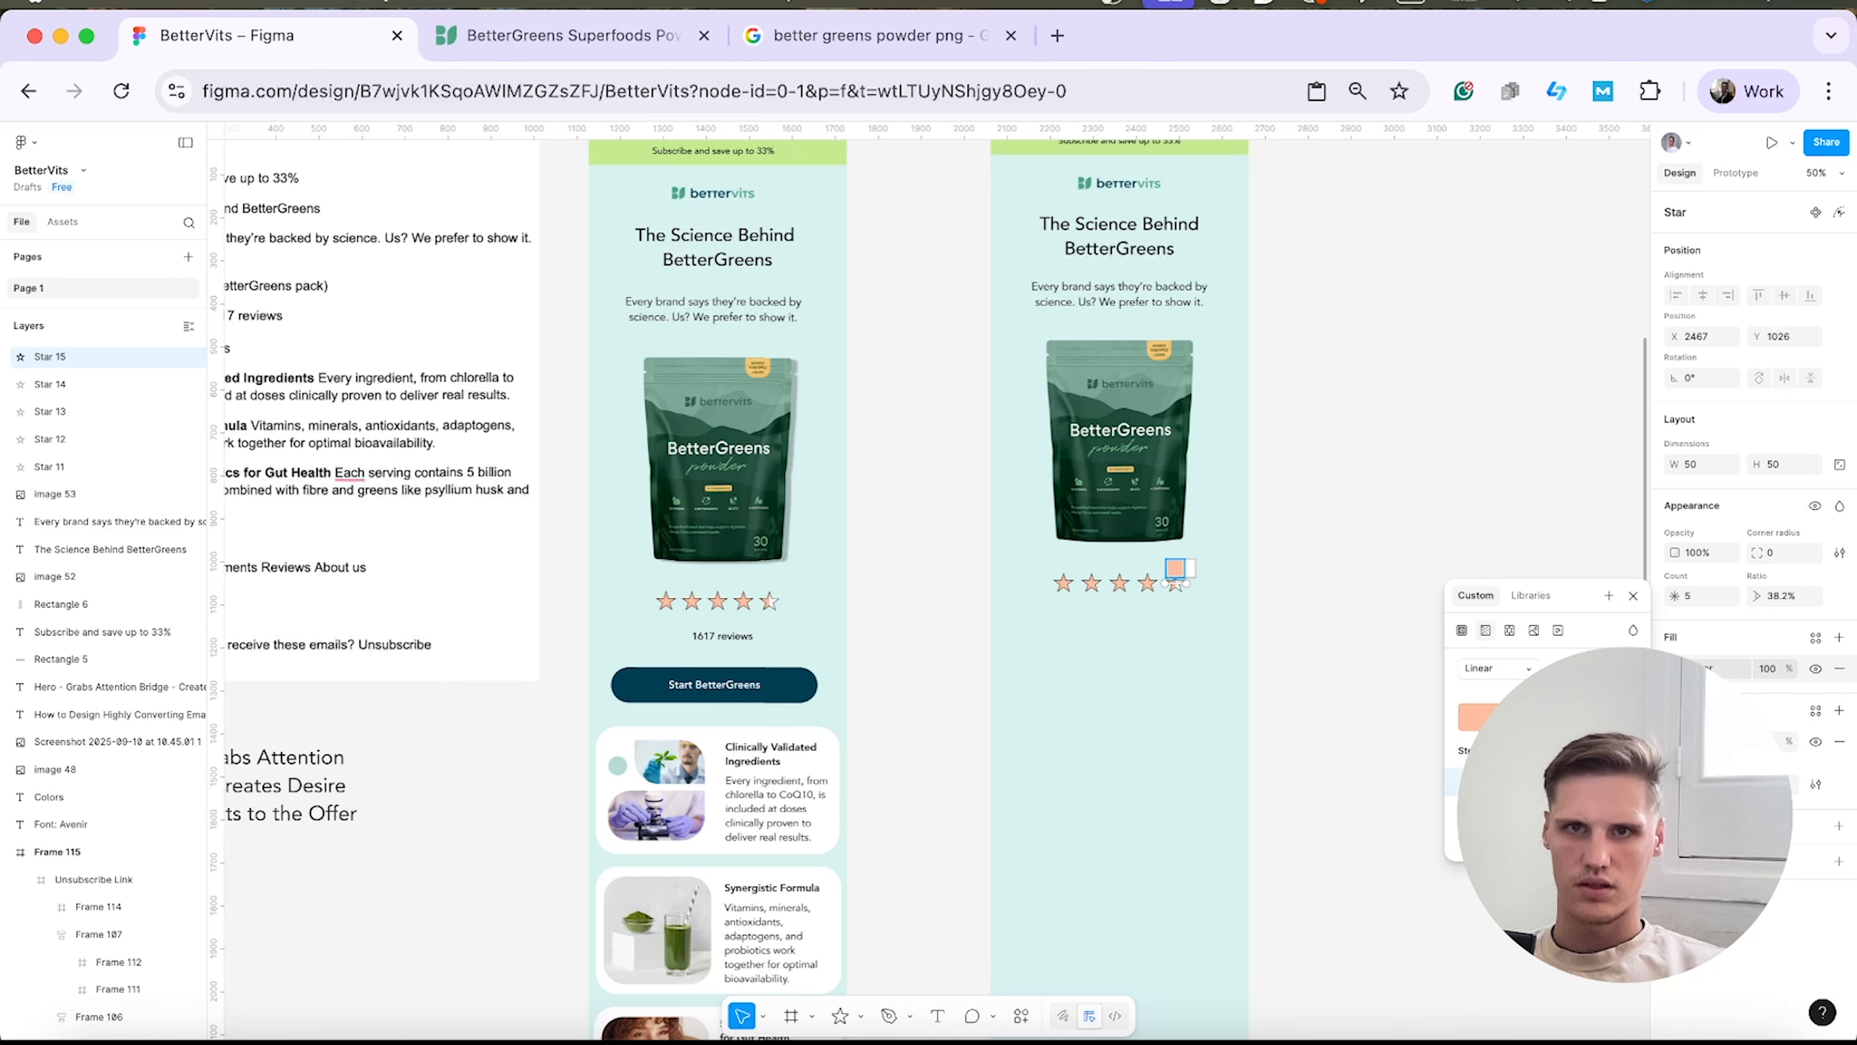
{"action": "left_click", "coordinate": [1407, 521]}
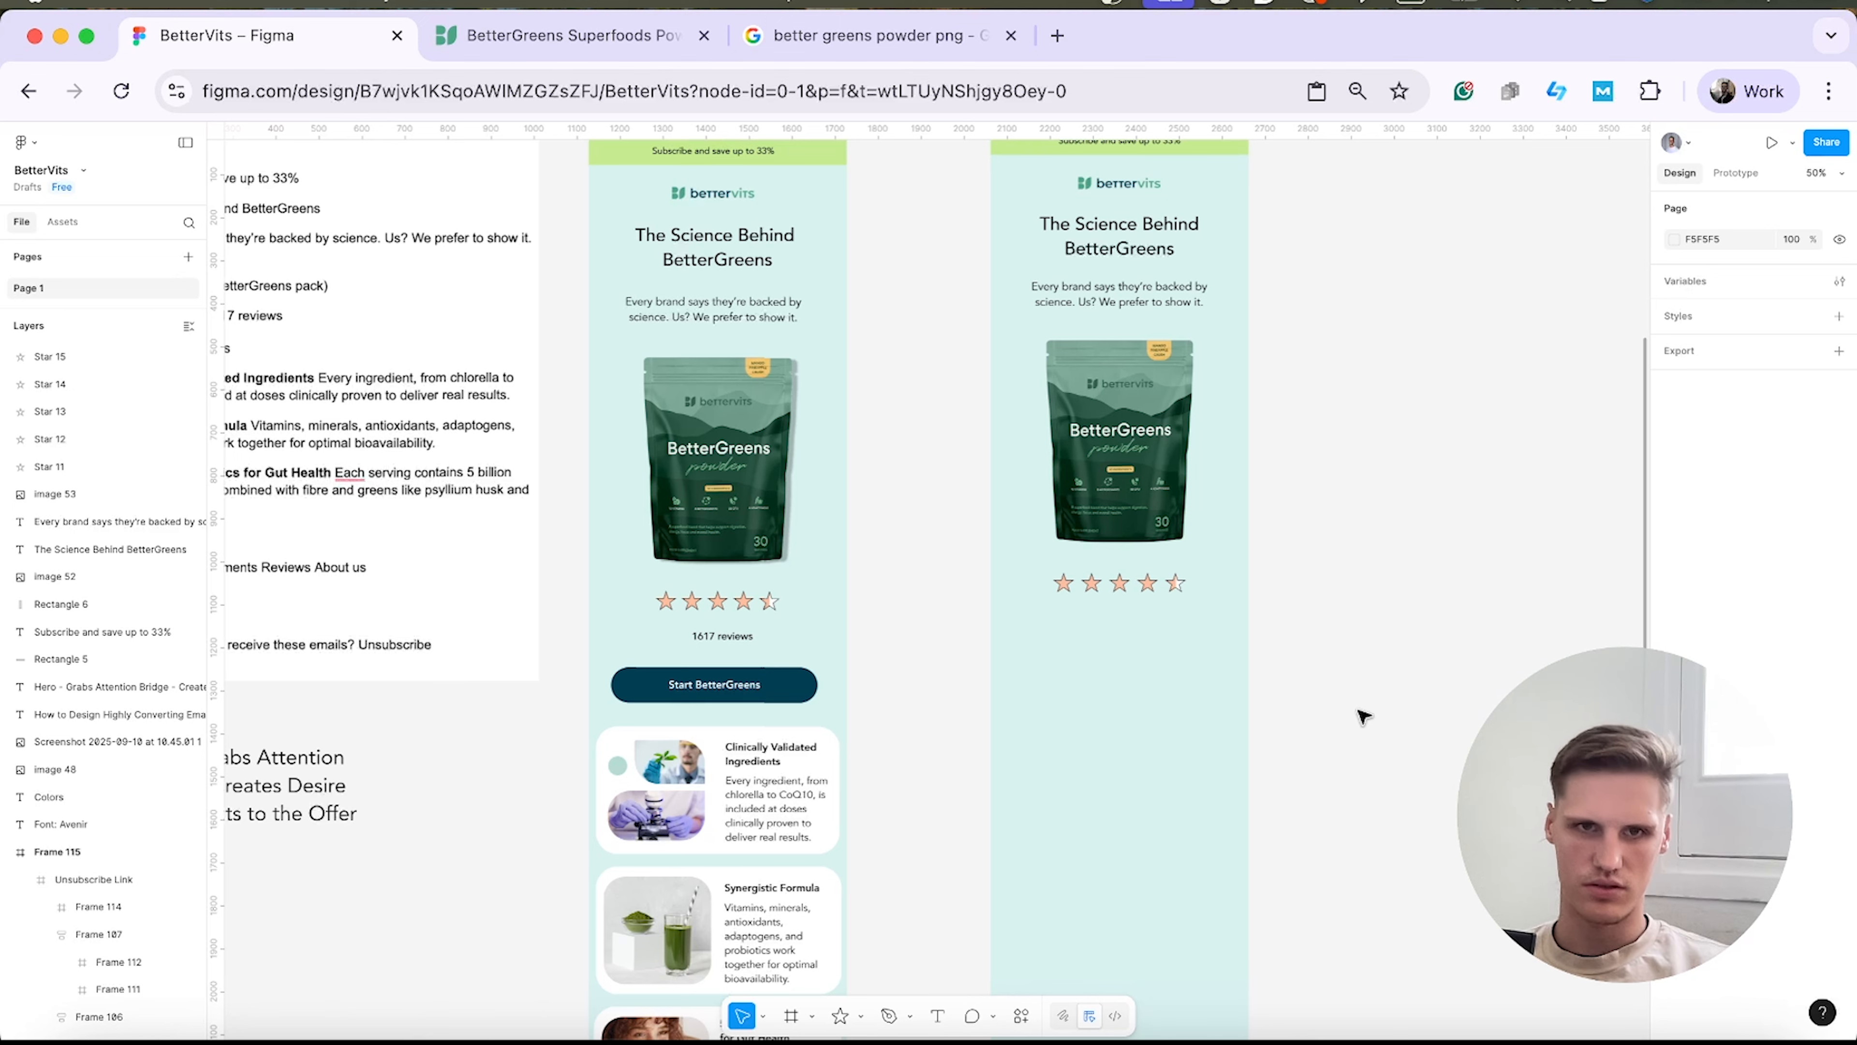
Draw a rectangle about 698 by 122 on the empty canvas beside the new email.
{"action": "scroll", "coordinate": [1360, 713], "scroll_direction": "down", "scroll_amount": 2}
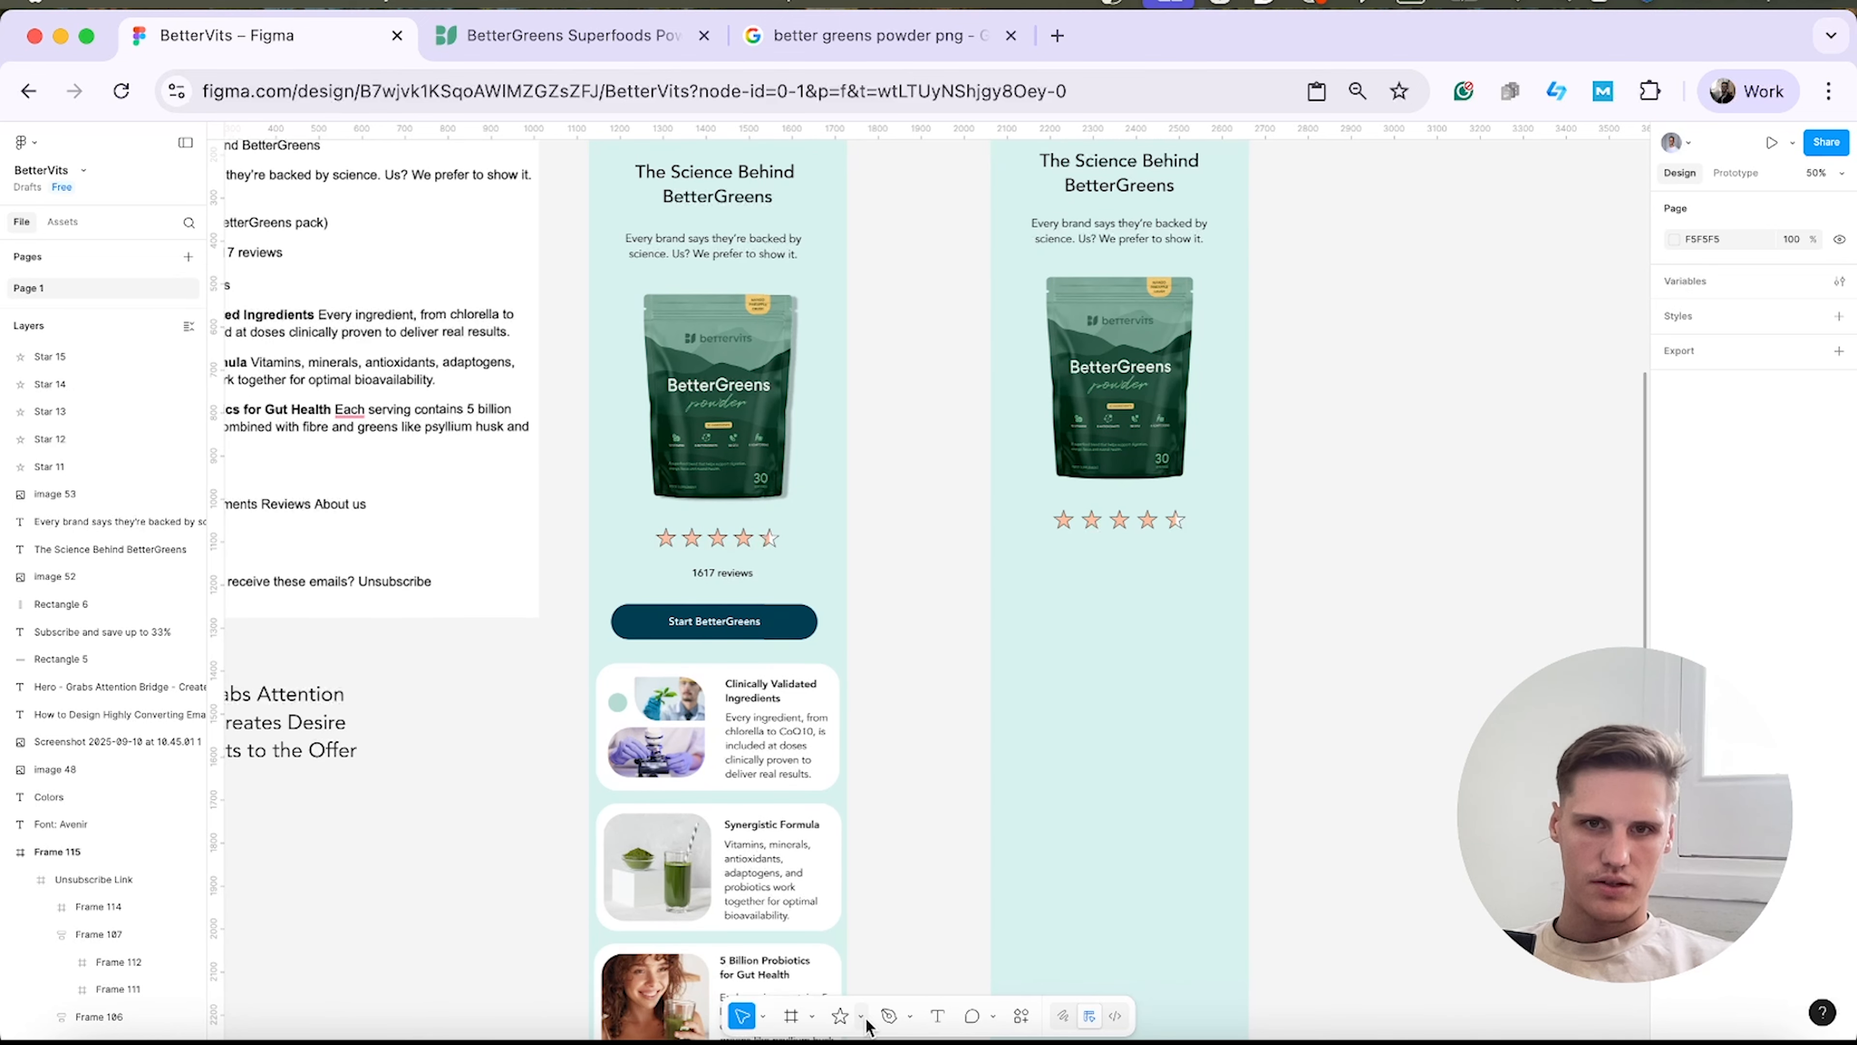
{"action": "left_click", "coordinate": [813, 1019]}
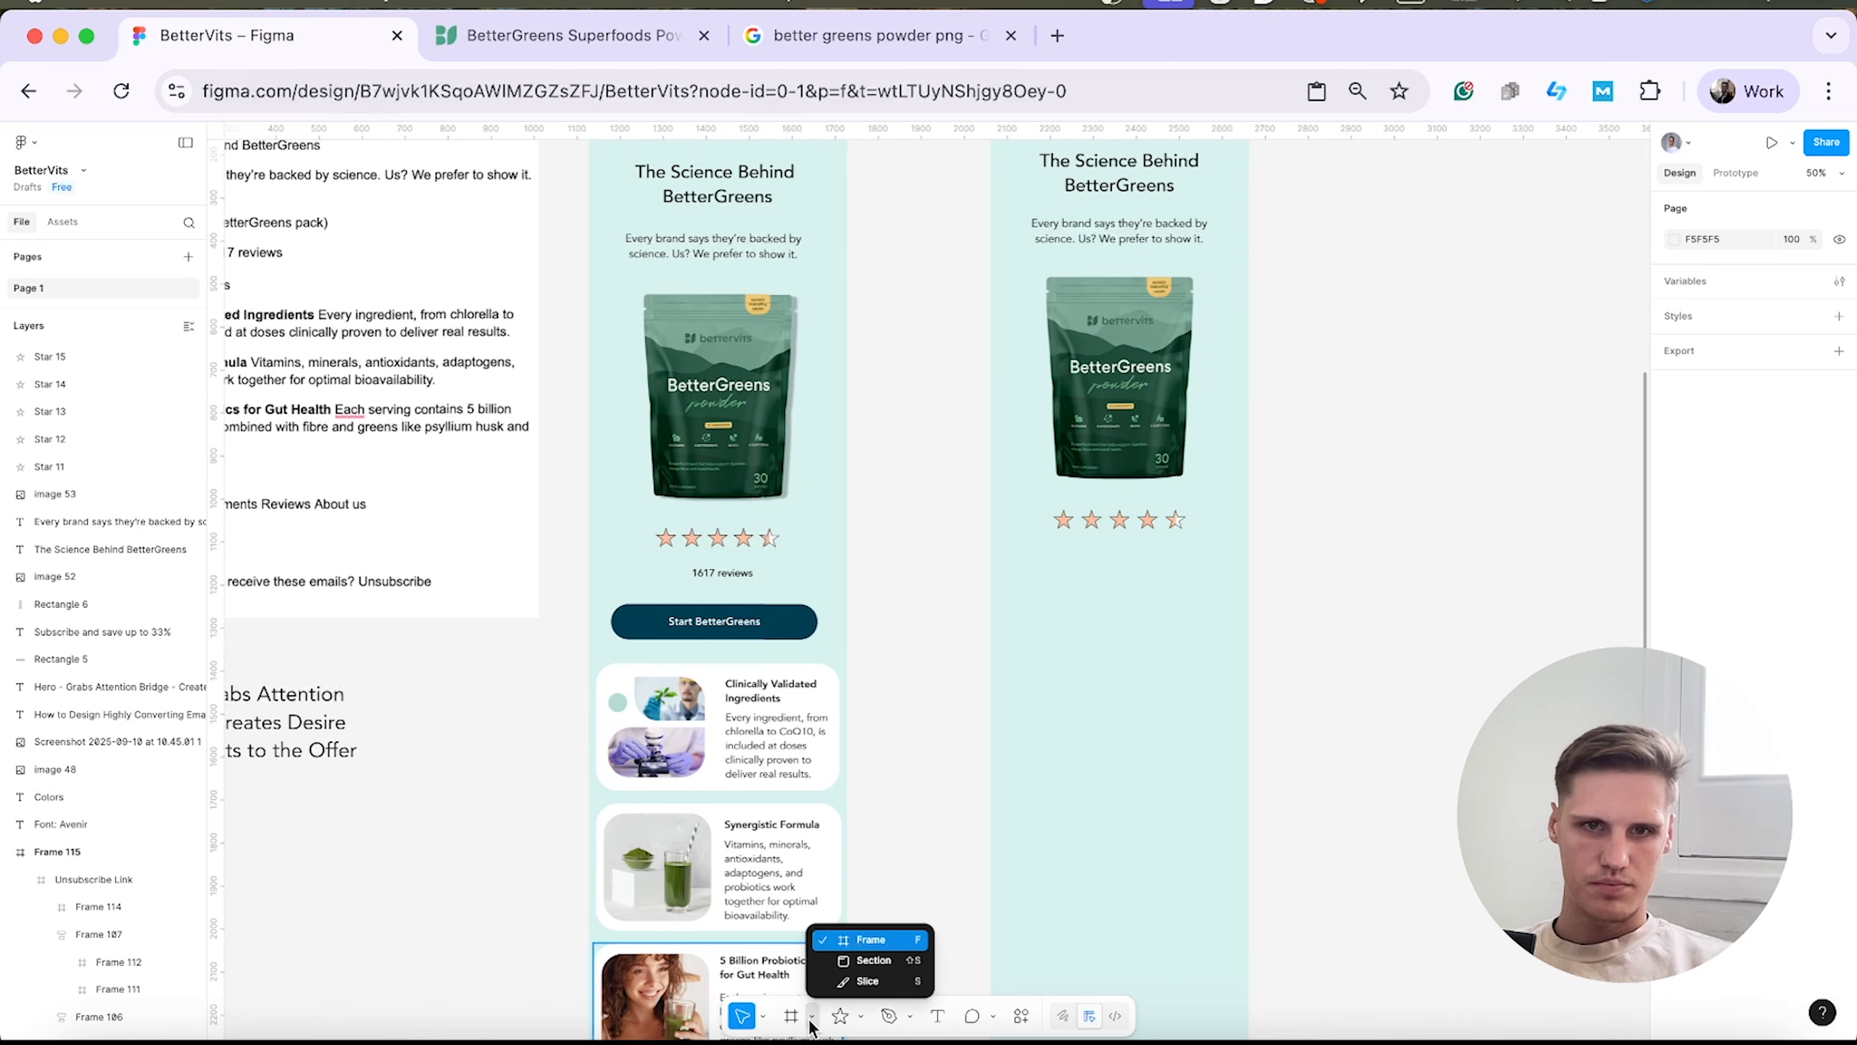
{"action": "left_click", "coordinate": [861, 1017]}
{"action": "left_click", "coordinate": [892, 860]}
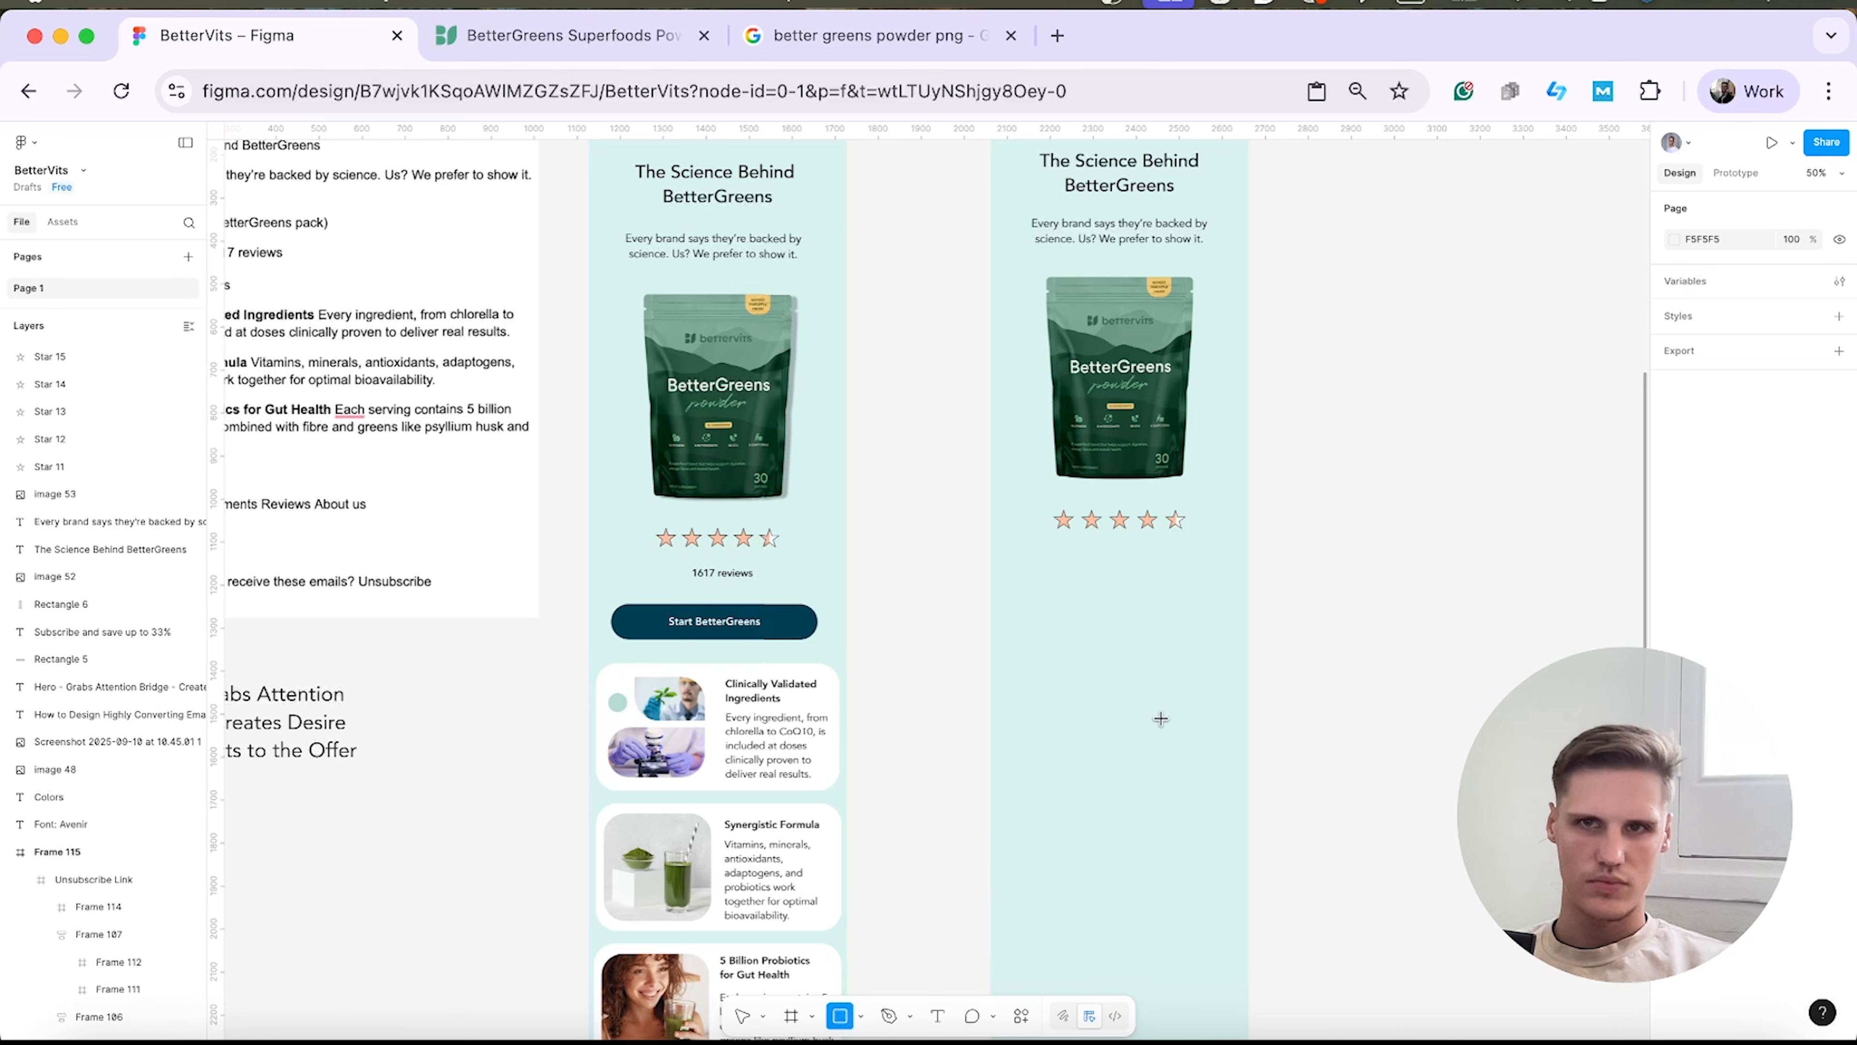
{"action": "left_click_drag", "start_coordinate": [1295, 561], "coordinate": [1590, 614]}
Check the example button's size and set the new rectangle to 480 wide and 83 high.
{"action": "left_click", "coordinate": [788, 627]}
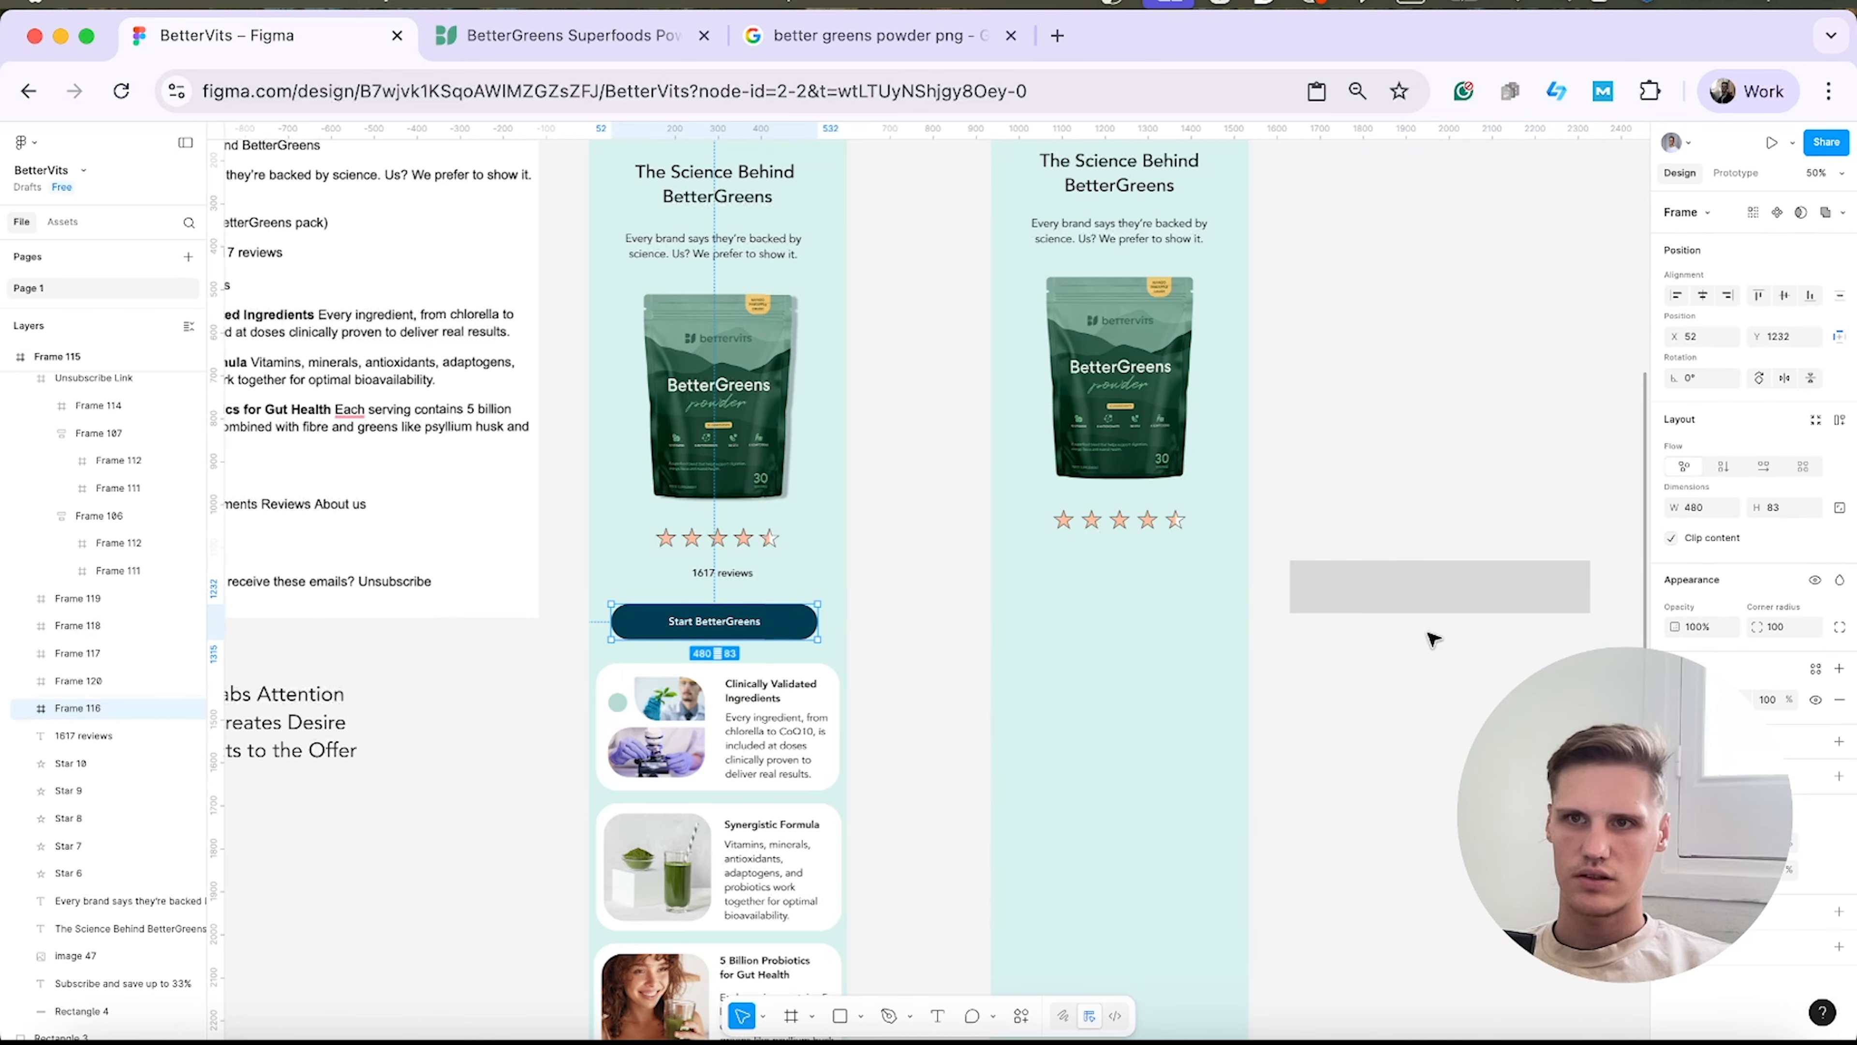
{"action": "left_click", "coordinate": [1500, 604]}
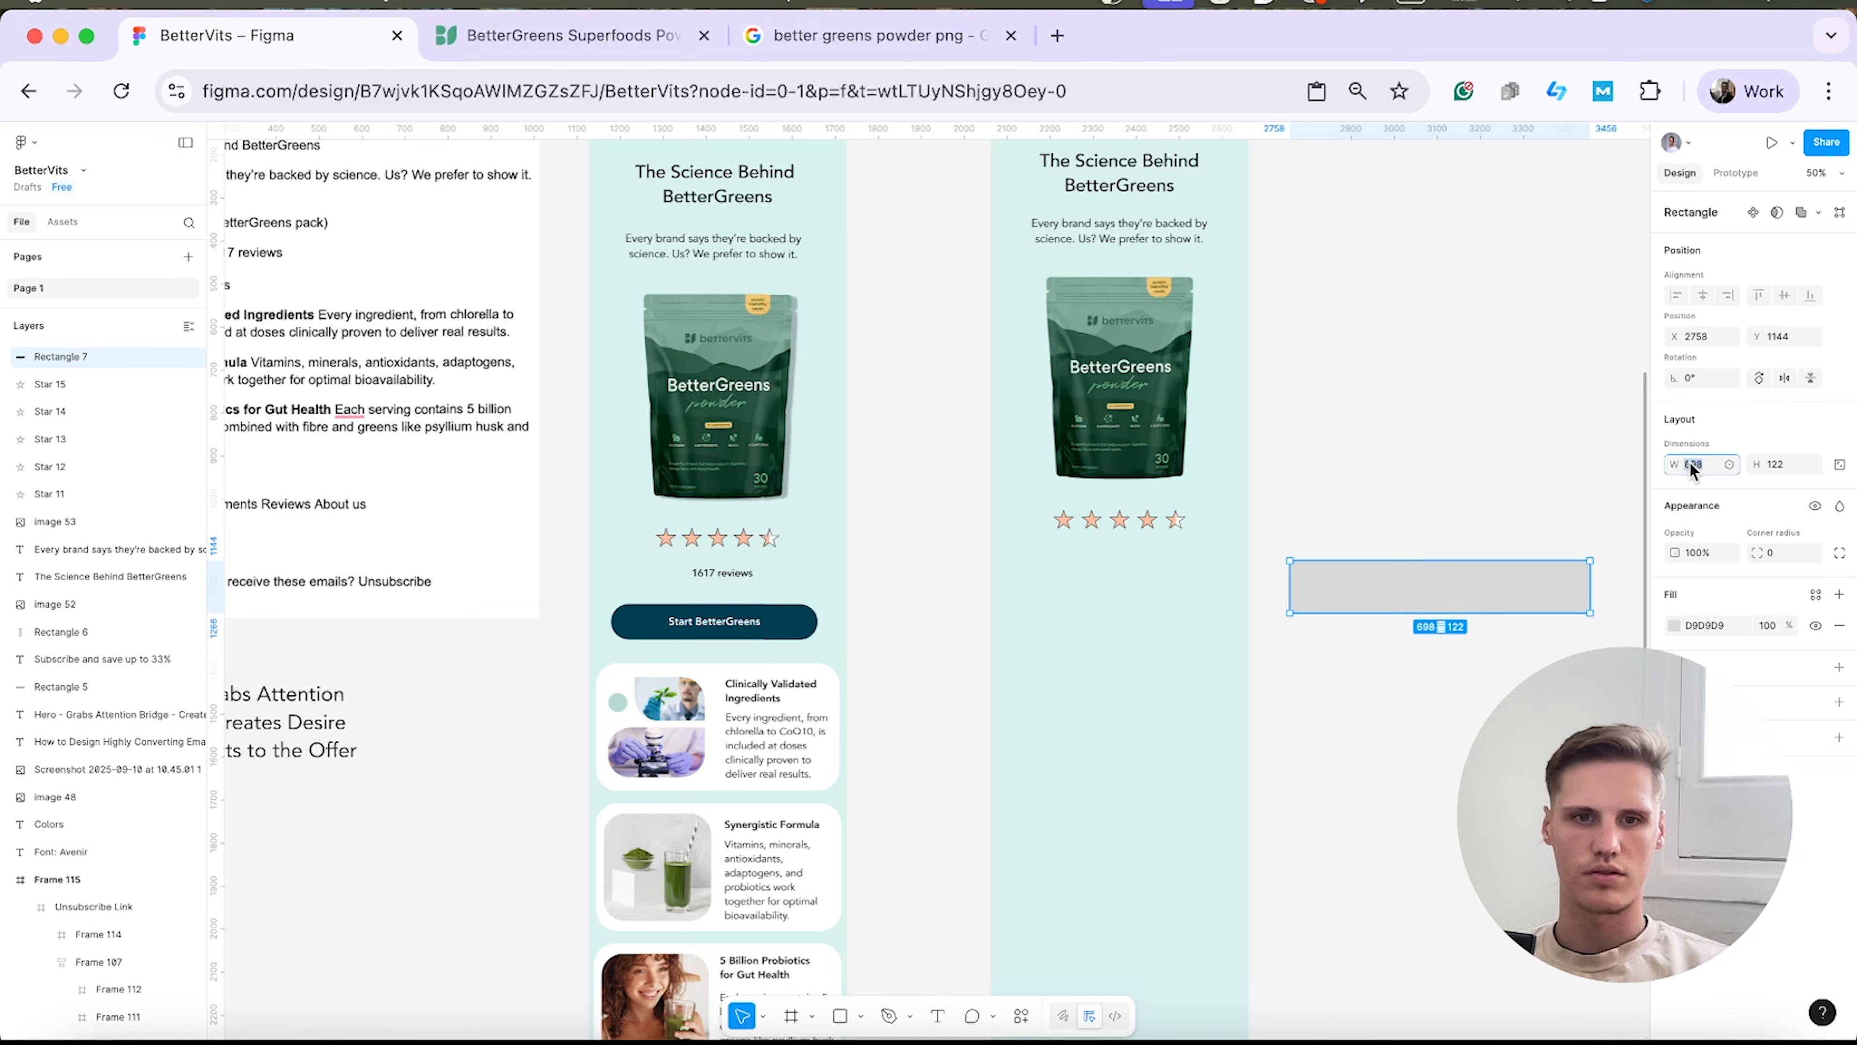
{"action": "type", "text": "480"}
{"action": "key", "text": "Return"}
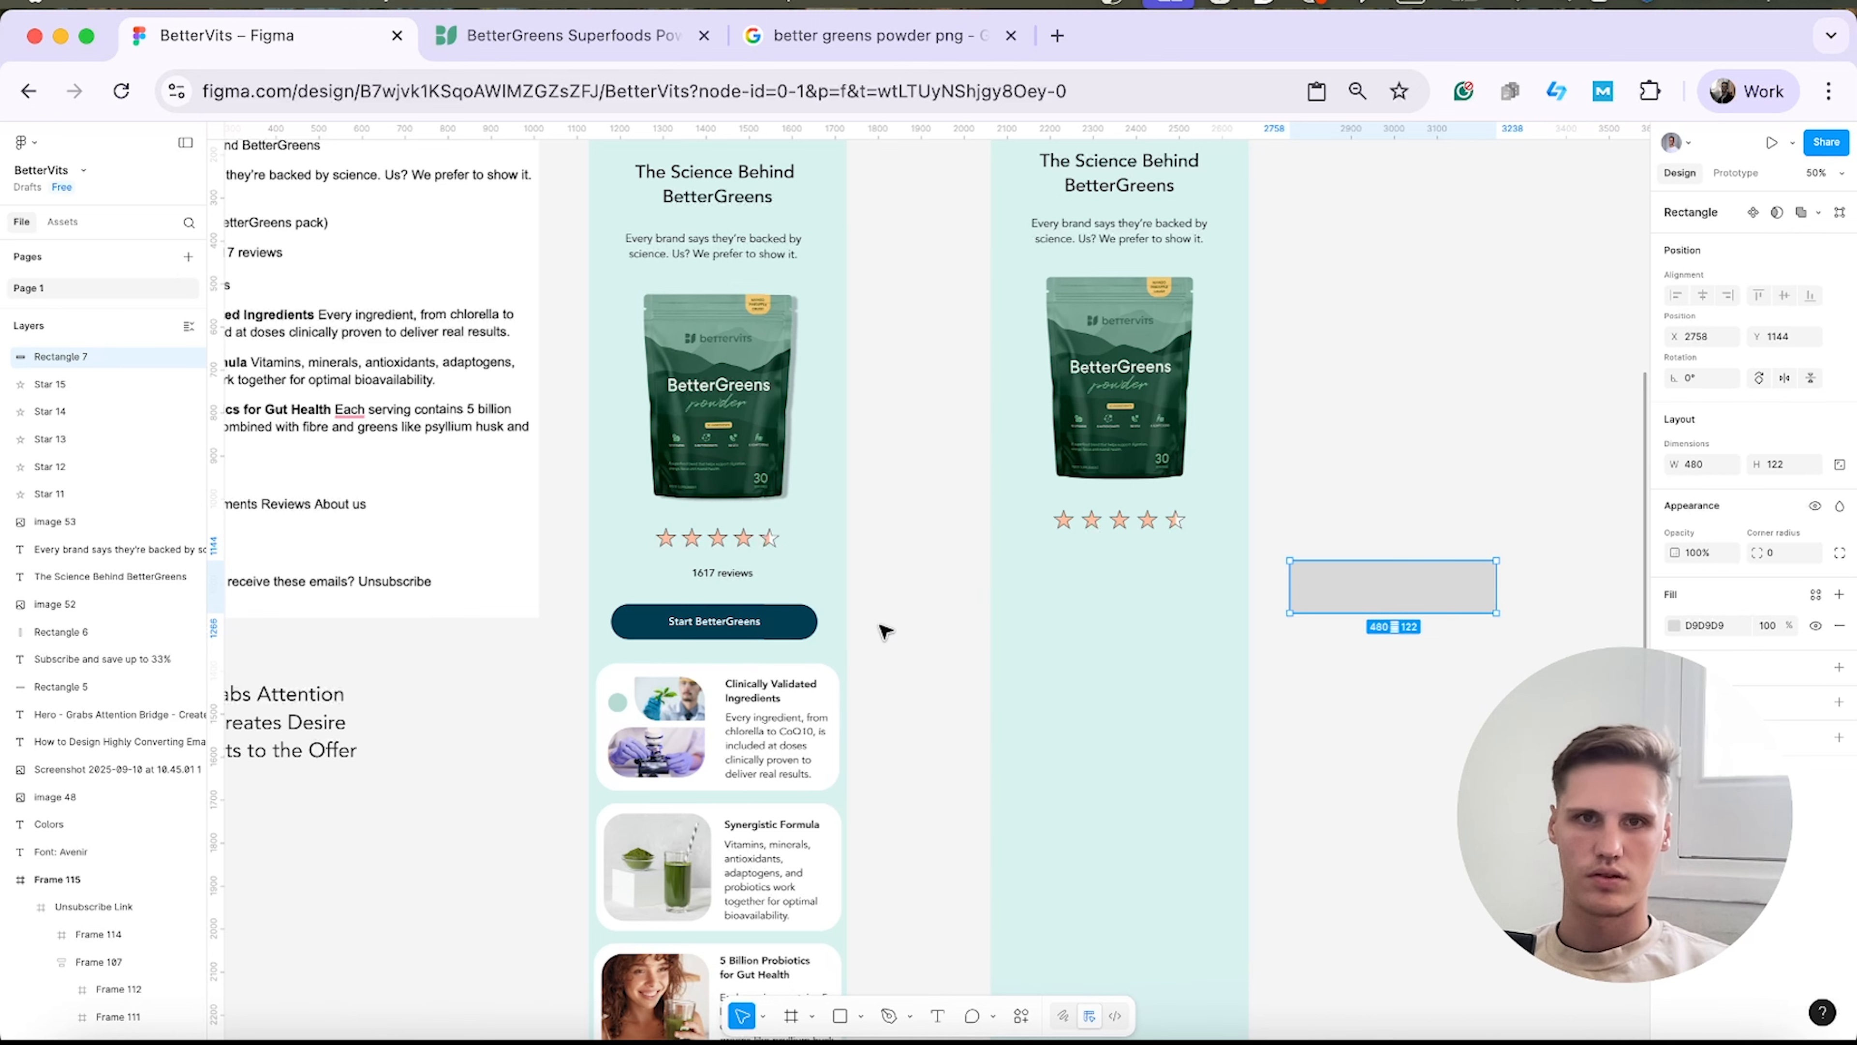
{"action": "left_click", "coordinate": [808, 628]}
{"action": "left_click", "coordinate": [1494, 594]}
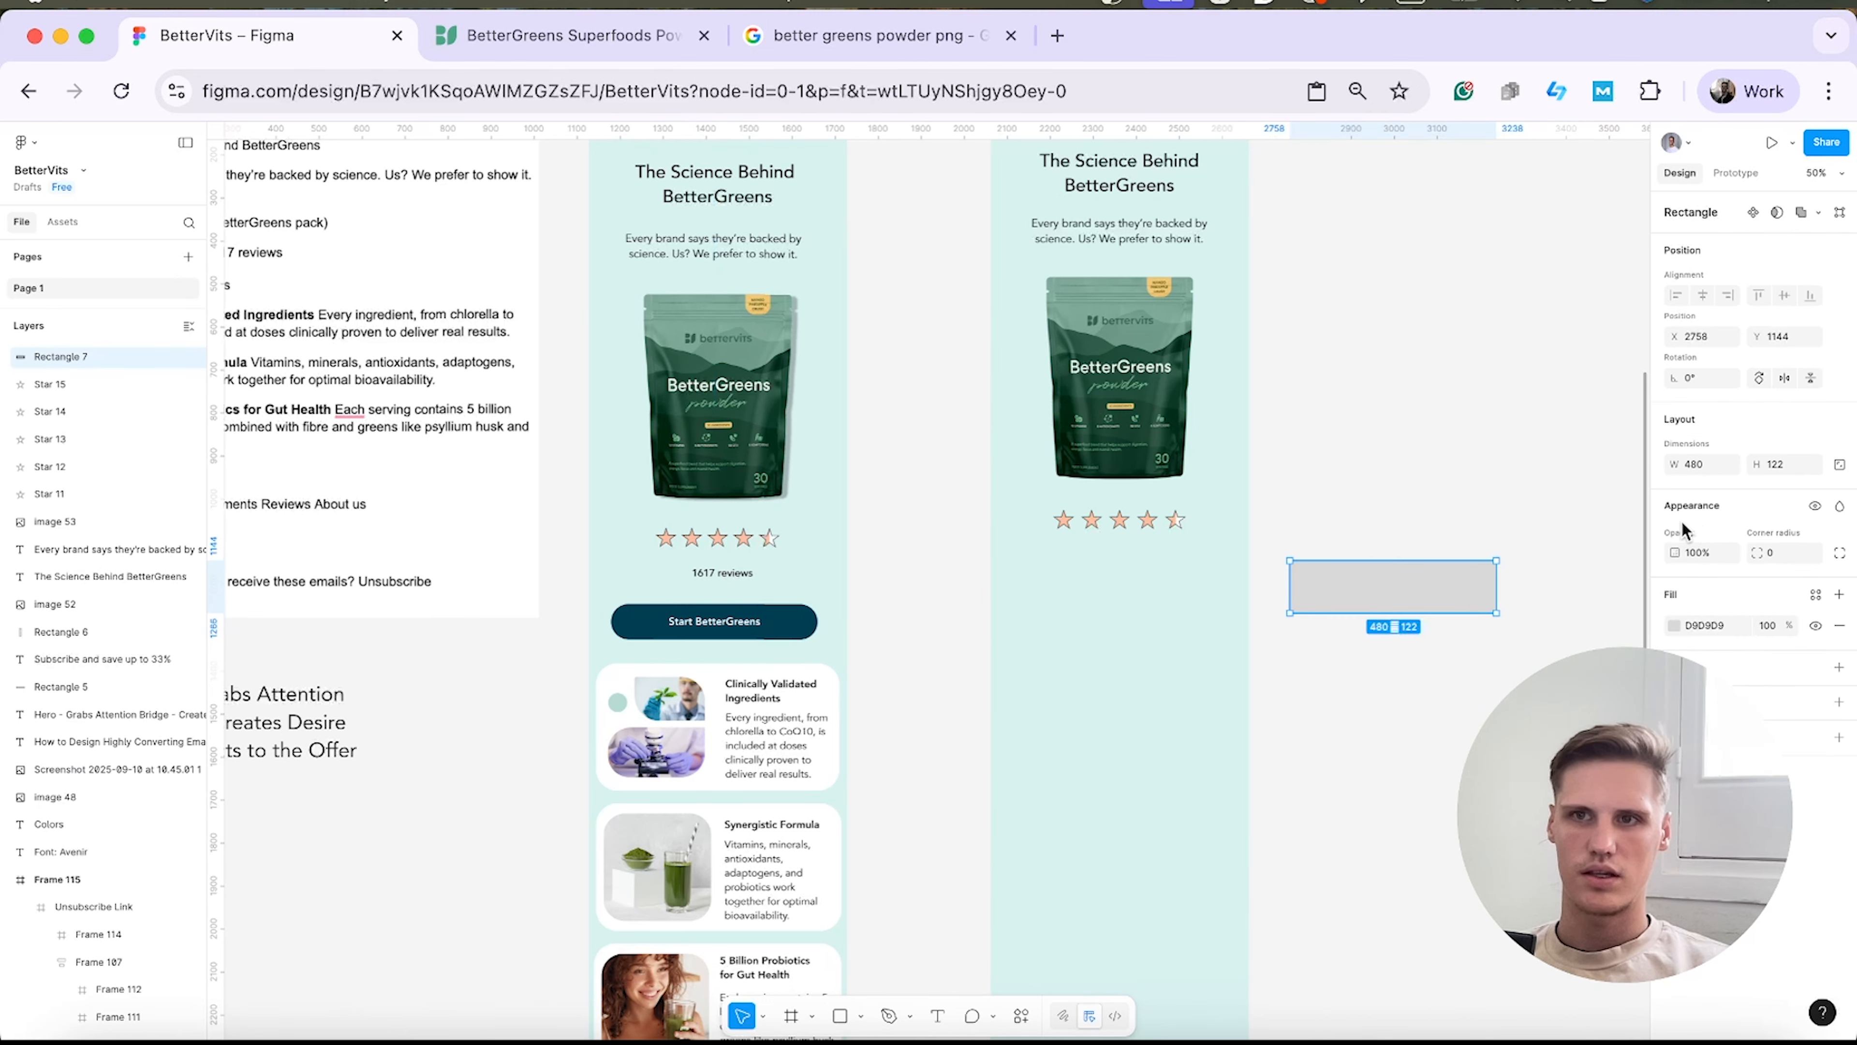
{"action": "left_click", "coordinate": [1777, 468]}
{"action": "type", "text": "83"}
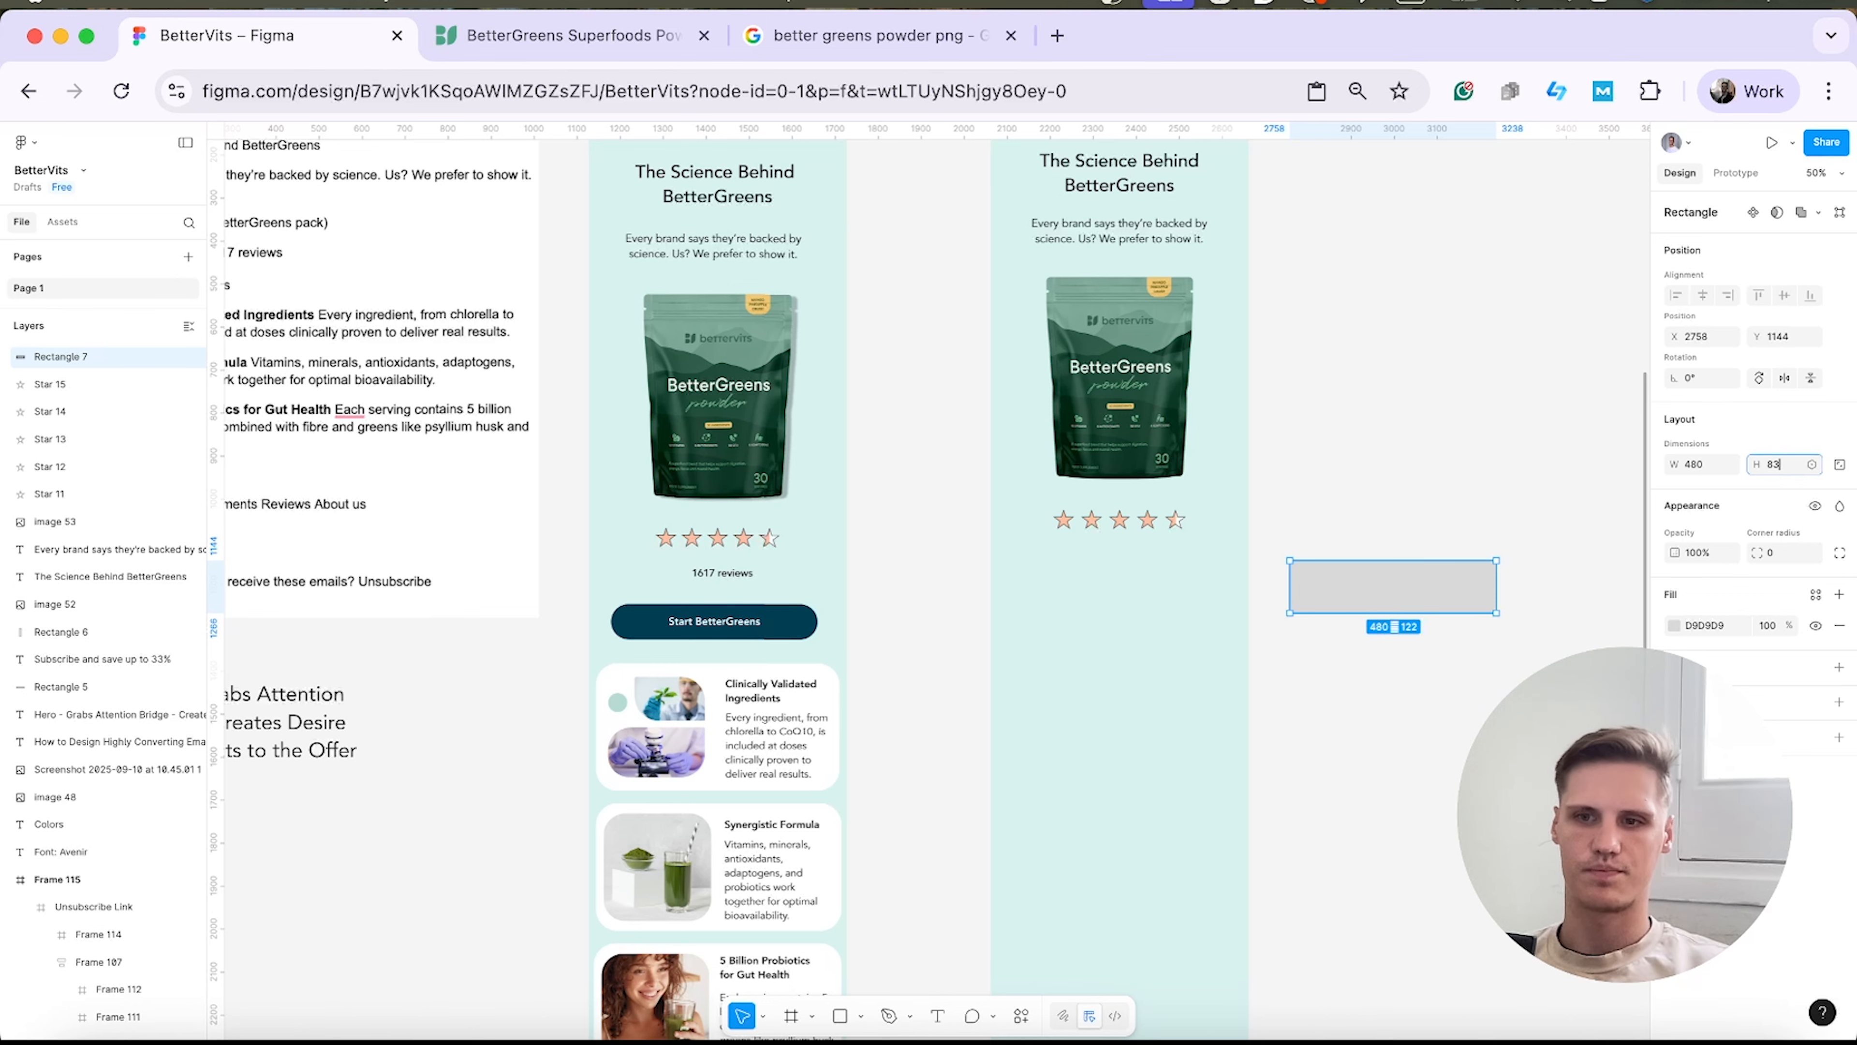
{"action": "key", "text": "Return"}
{"action": "left_click", "coordinate": [1471, 474]}
Check the example button's corner radius and set the new rectangle's corner radius to 100.
{"action": "scroll", "coordinate": [1455, 534], "scroll_direction": "up", "scroll_amount": 2}
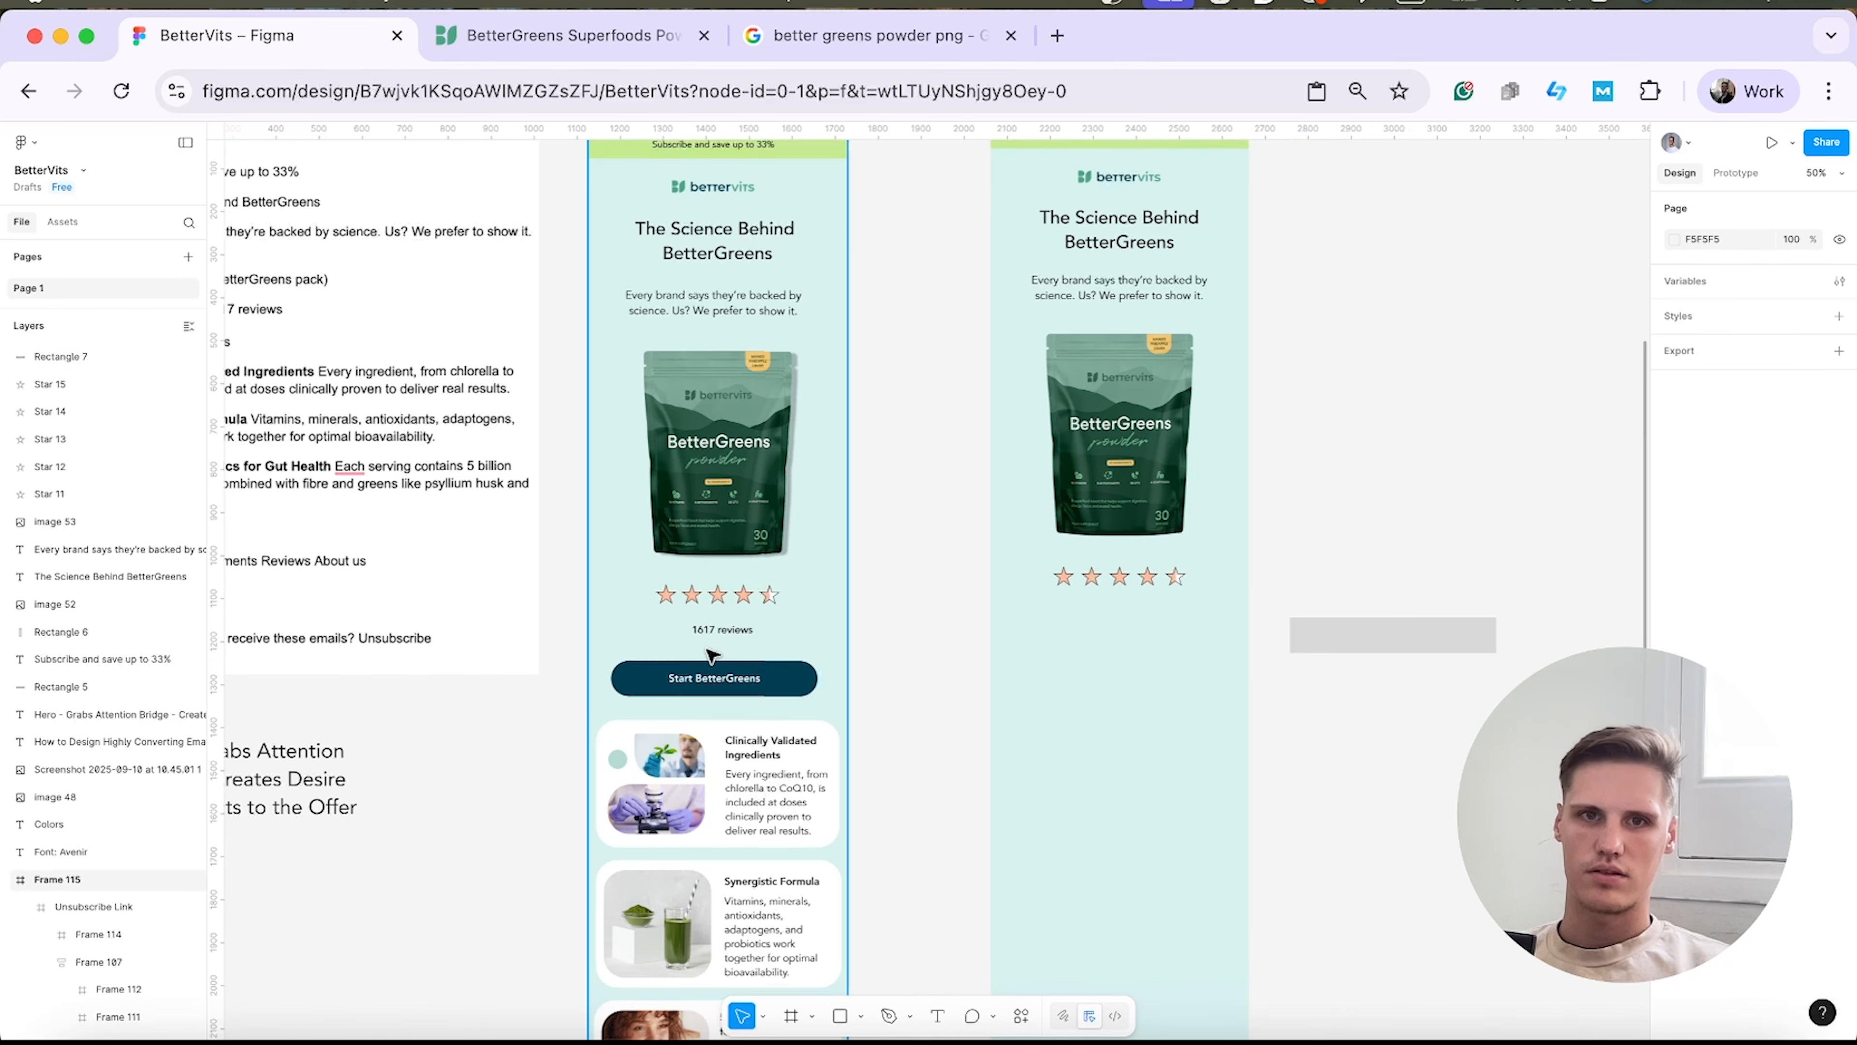
{"action": "left_click", "coordinate": [780, 681]}
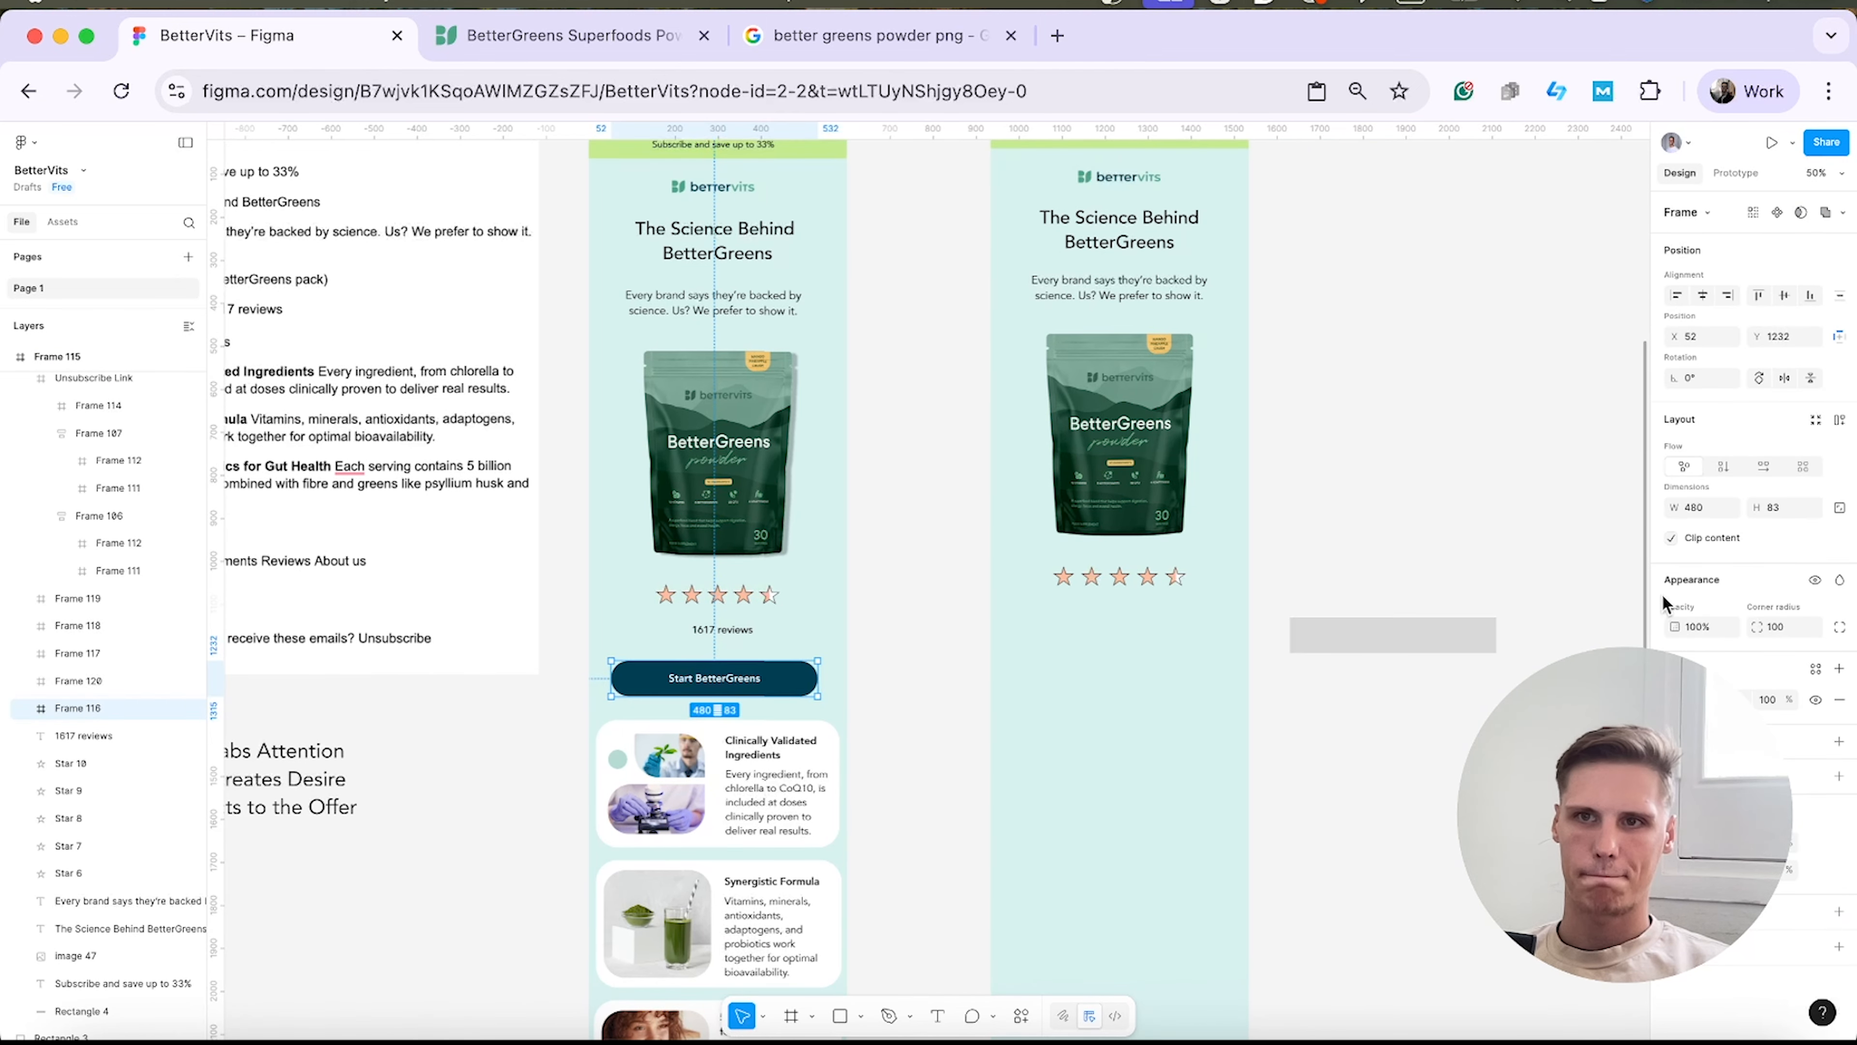
{"action": "left_click", "coordinate": [1316, 636]}
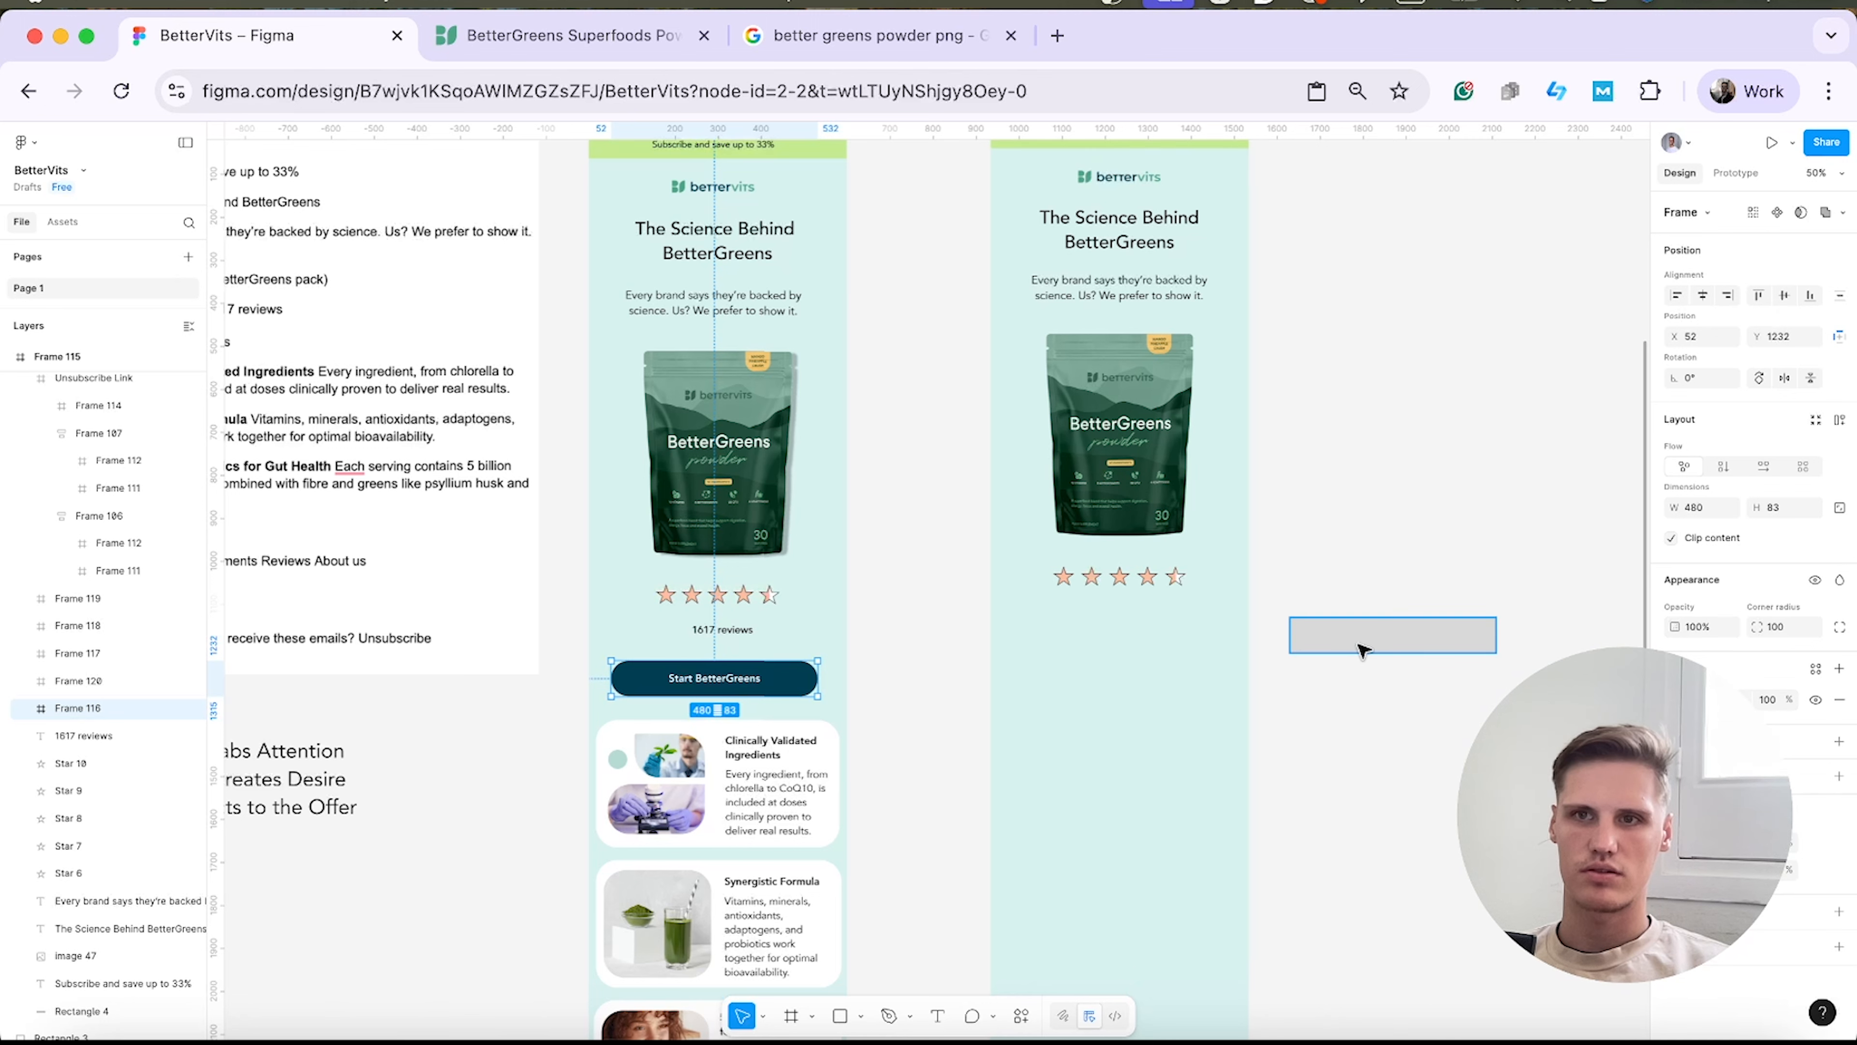
{"action": "left_click", "coordinate": [1773, 554]}
{"action": "type", "text": "100"}
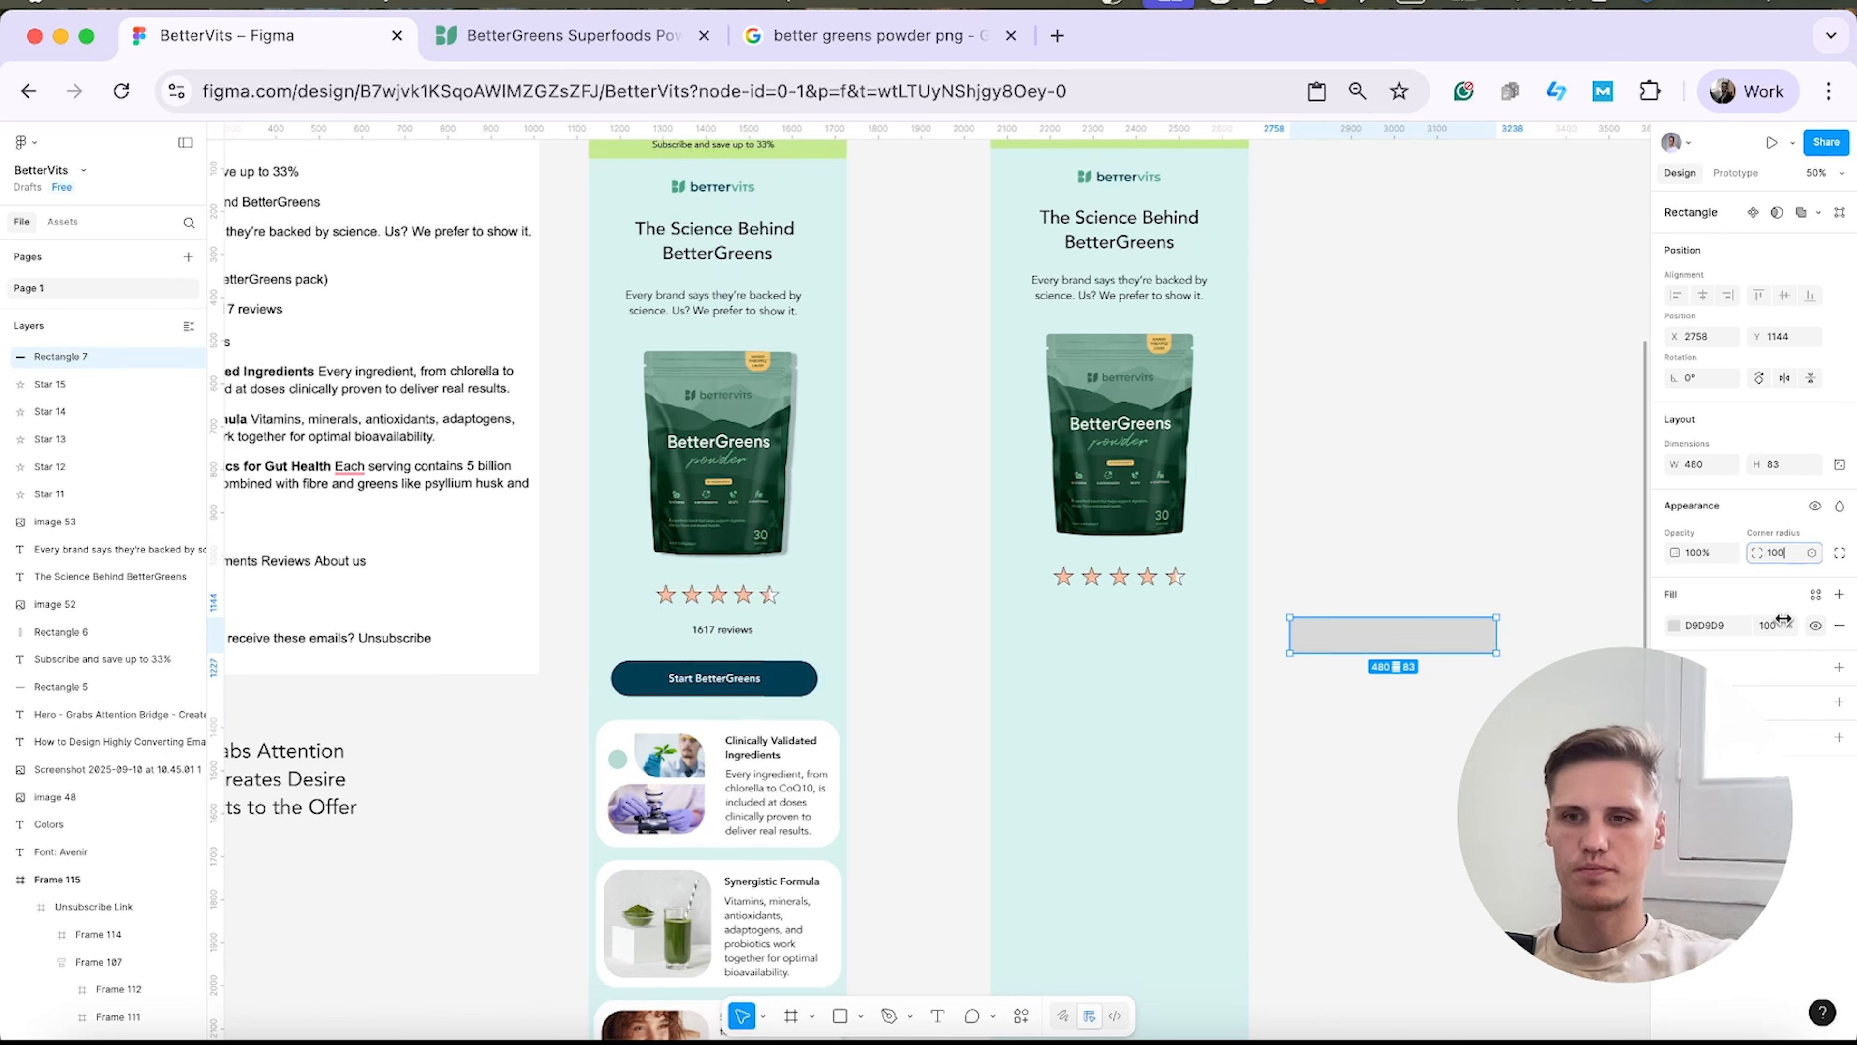
{"action": "key", "text": "Return"}
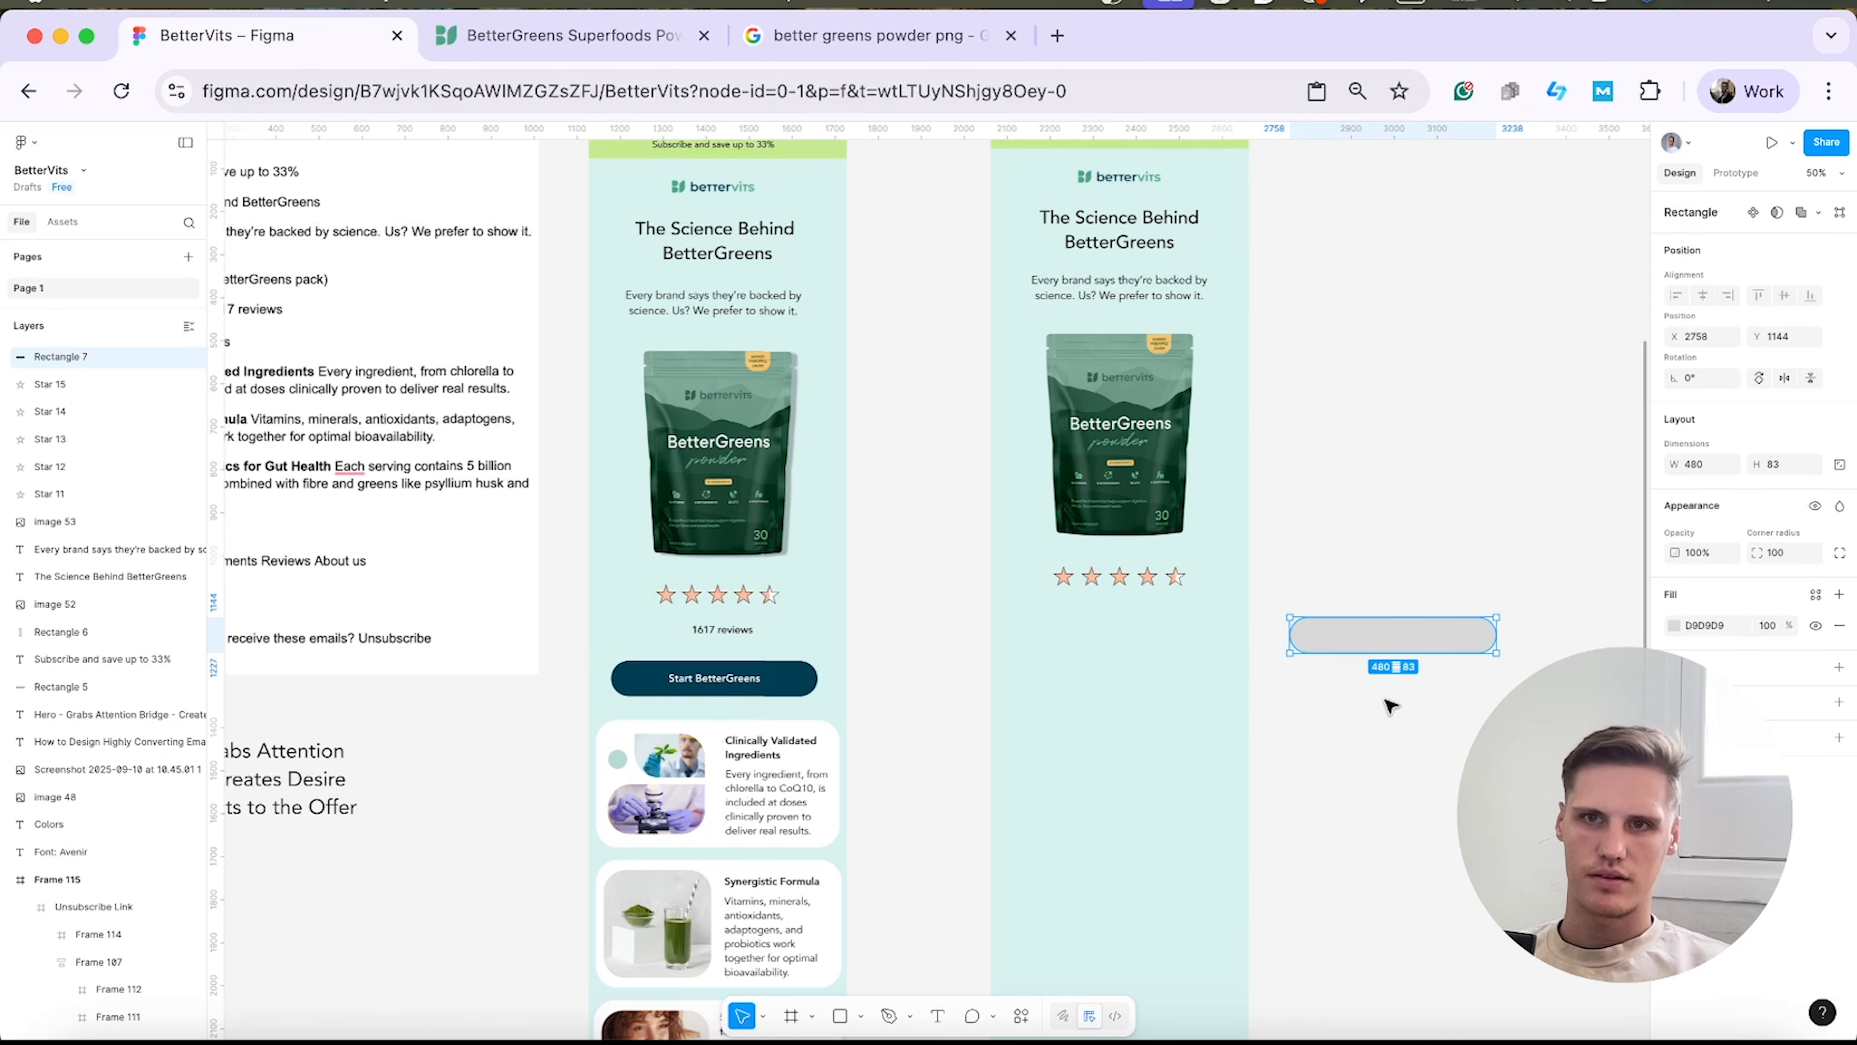
Fill the rounded rectangle with the dark blue sampled from the example's Start BetterGreens button (003E52).
{"action": "left_click", "coordinate": [1673, 627]}
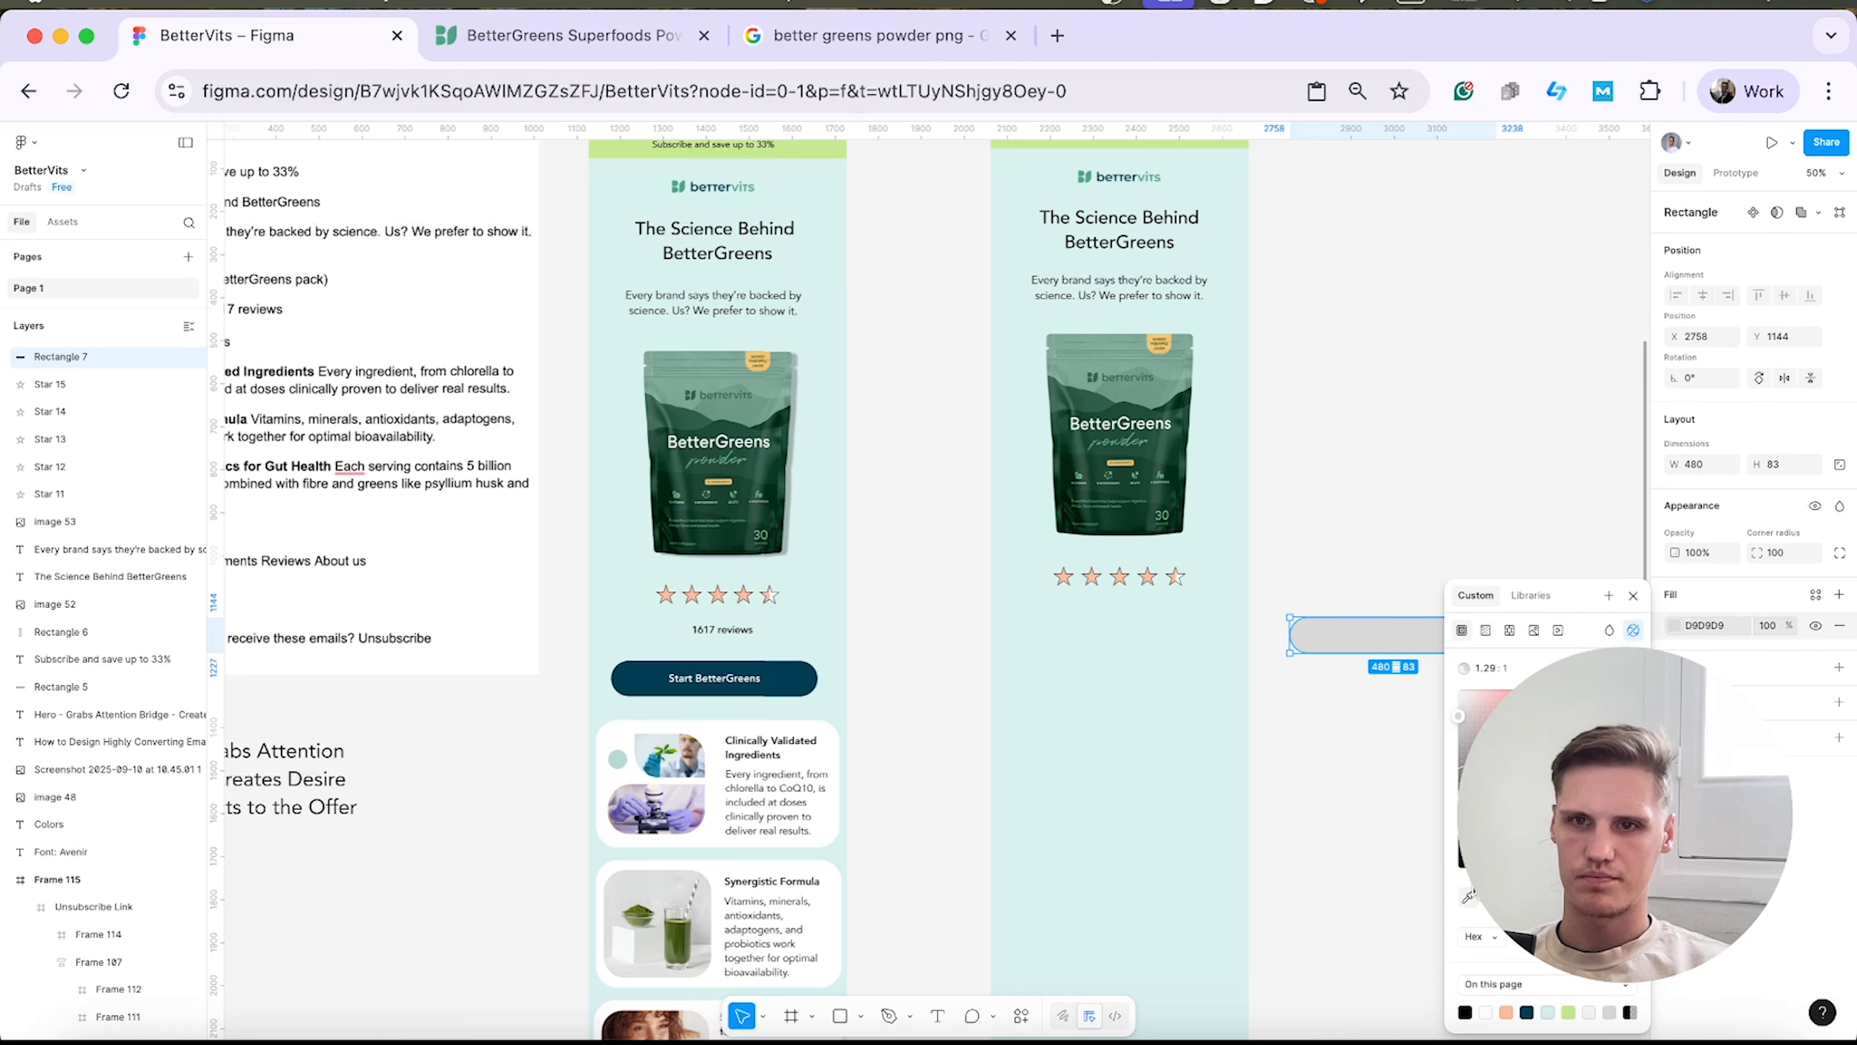
{"action": "left_click", "coordinate": [1467, 897]}
{"action": "scroll", "coordinate": [629, 705], "scroll_direction": "up", "scroll_amount": 5}
{"action": "scroll", "coordinate": [731, 732], "scroll_direction": "down", "scroll_amount": 3}
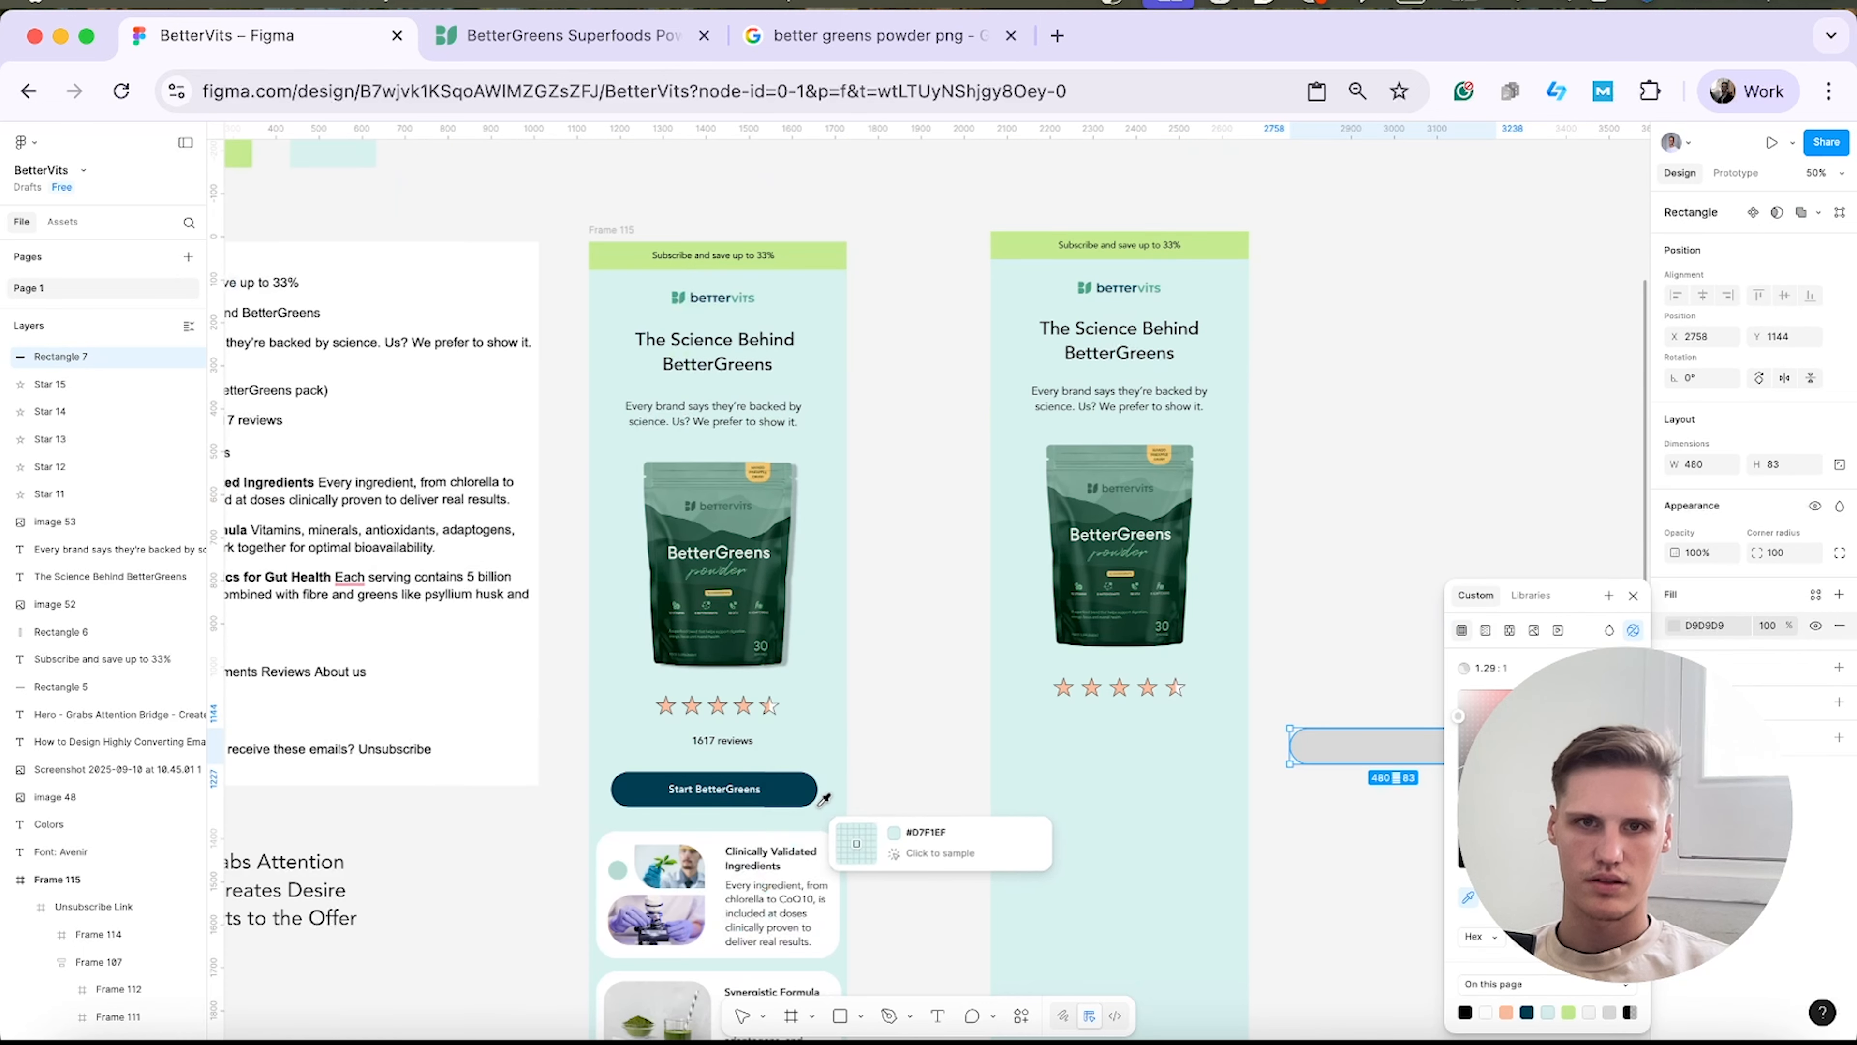
{"action": "left_click", "coordinate": [808, 791]}
{"action": "left_click", "coordinate": [1368, 582]}
Place the dark blue button shape in the new email, centred below the star row.
{"action": "left_click_drag", "start_coordinate": [1393, 746], "coordinate": [1132, 776]}
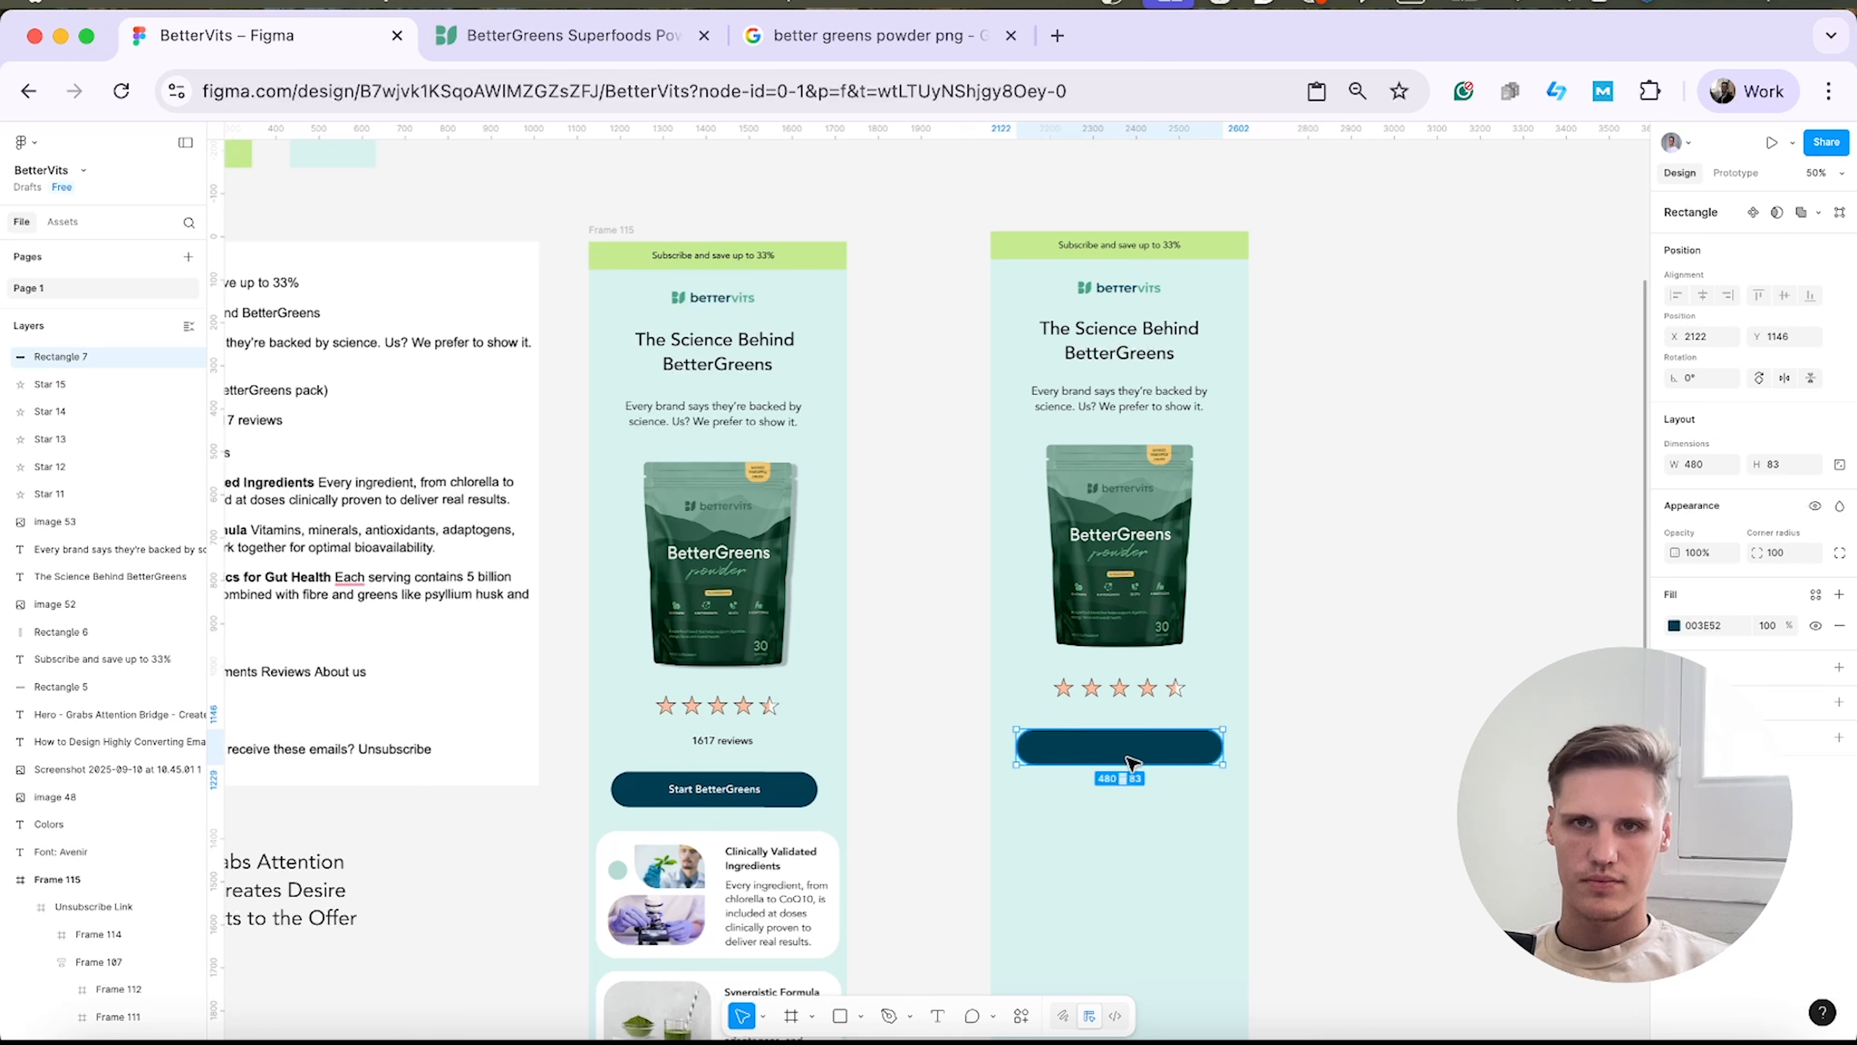
{"action": "key", "text": "Escape"}
{"action": "left_click", "coordinate": [1147, 741]}
{"action": "left_click", "coordinate": [1451, 672]}
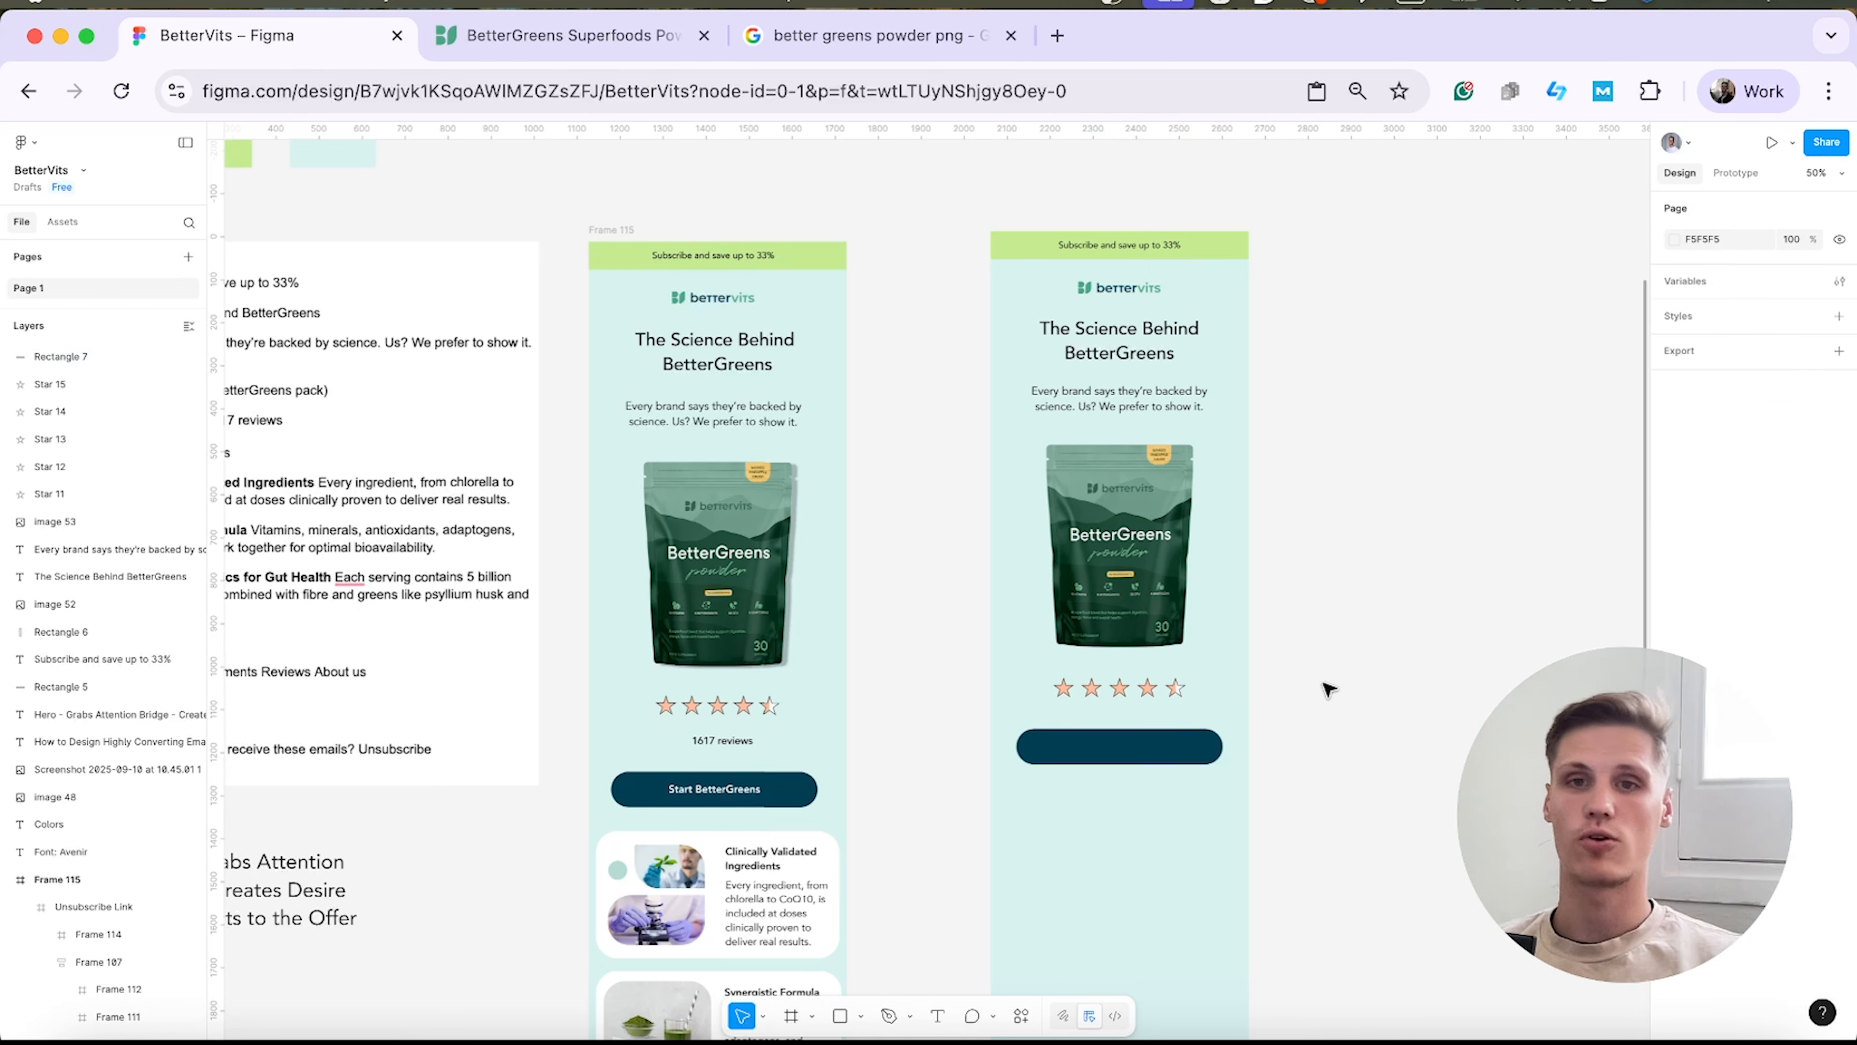
{"action": "left_click", "coordinate": [1100, 754]}
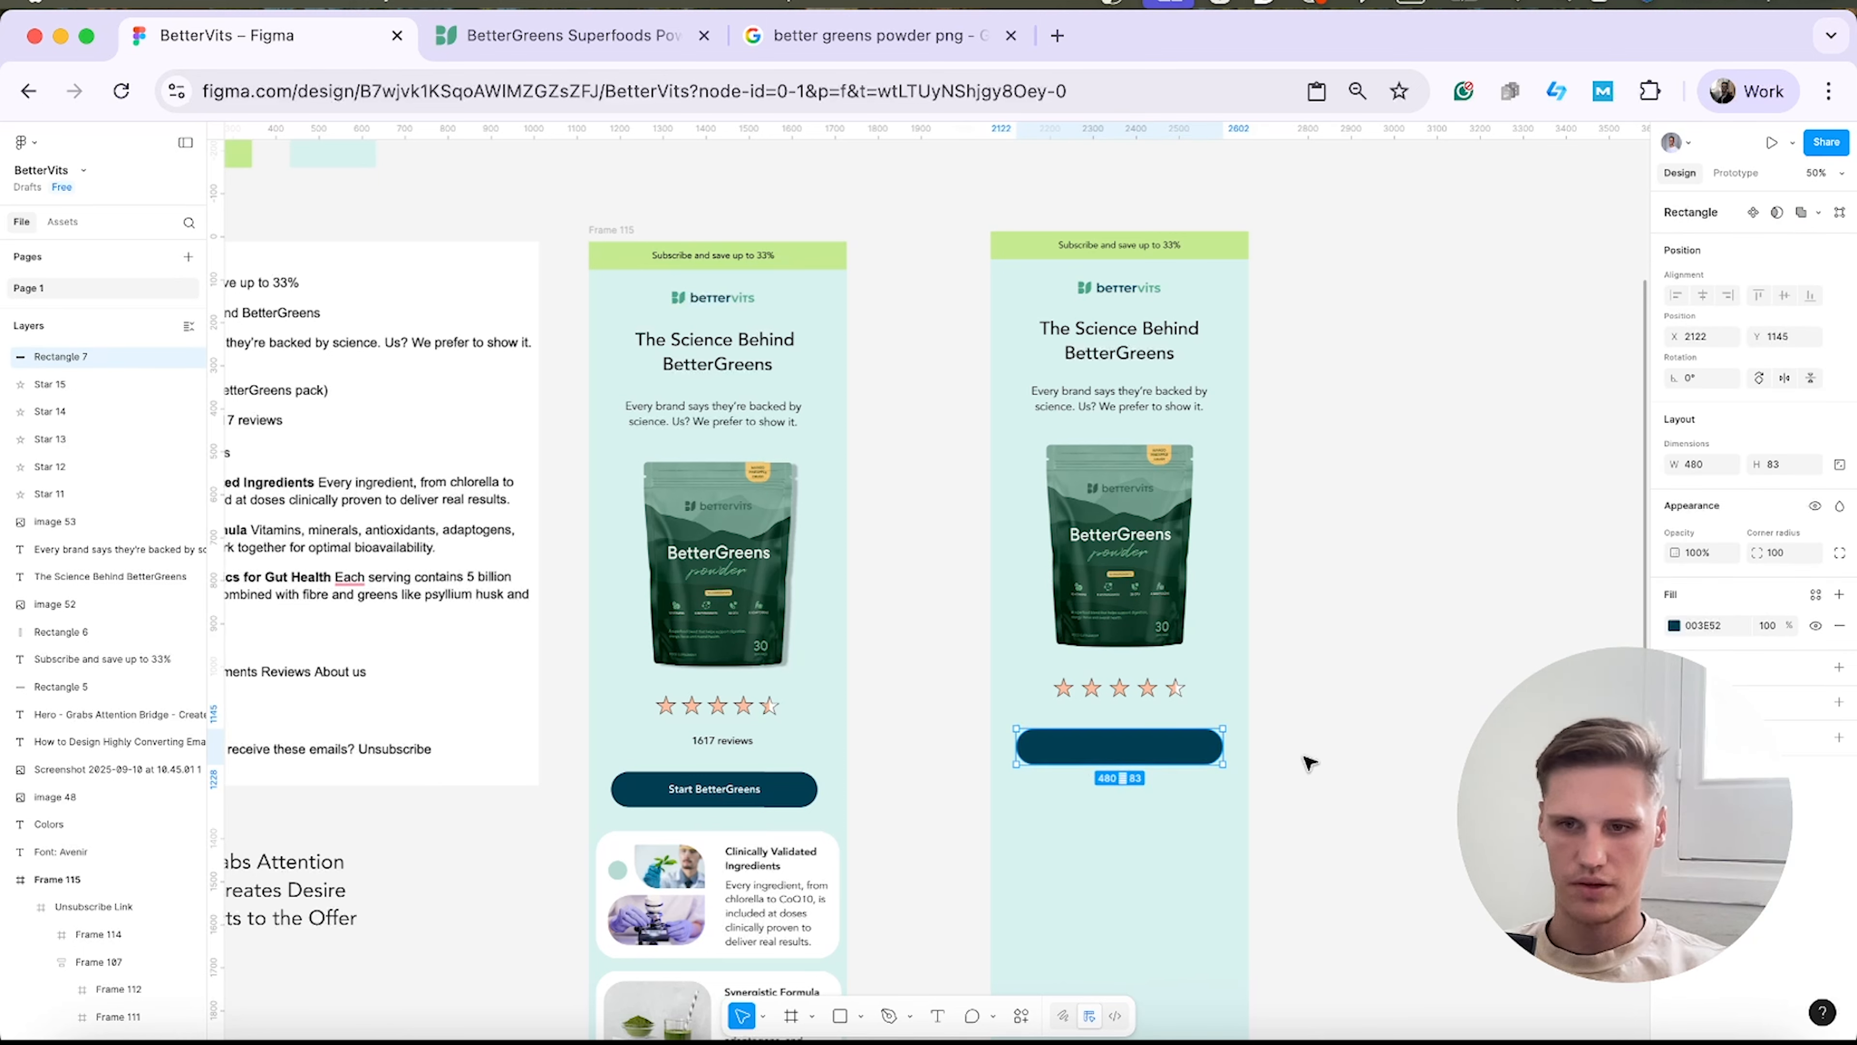
{"action": "key", "text": "Up"}
{"action": "key", "text": "Up"}
{"action": "key", "text": "Up"}
{"action": "key", "text": "Up"}
{"action": "key", "text": "Up"}
{"action": "key", "text": "Up"}
{"action": "key", "text": "Up"}
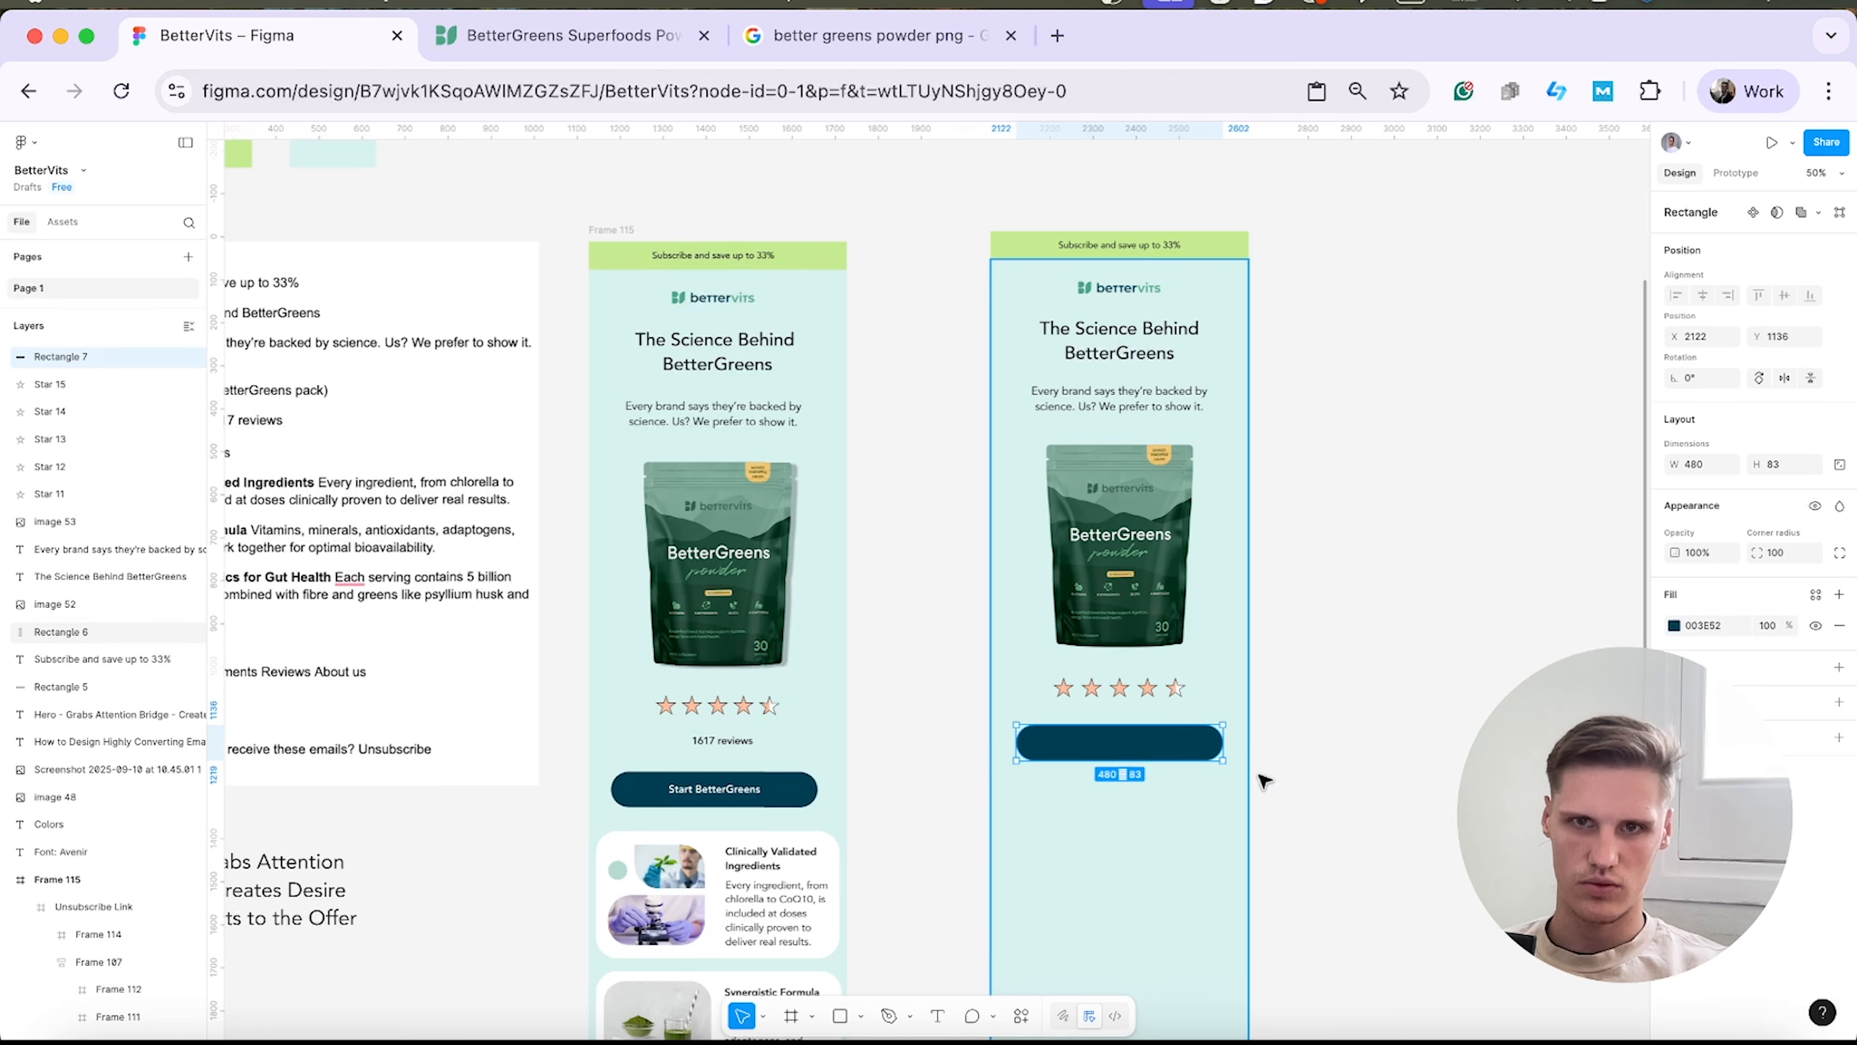
{"action": "key", "text": "Down"}
{"action": "key", "text": "Down"}
{"action": "key", "text": "Down"}
{"action": "key", "text": "Down"}
{"action": "key", "text": "Down"}
{"action": "key", "text": "Down"}
{"action": "key", "text": "Down"}
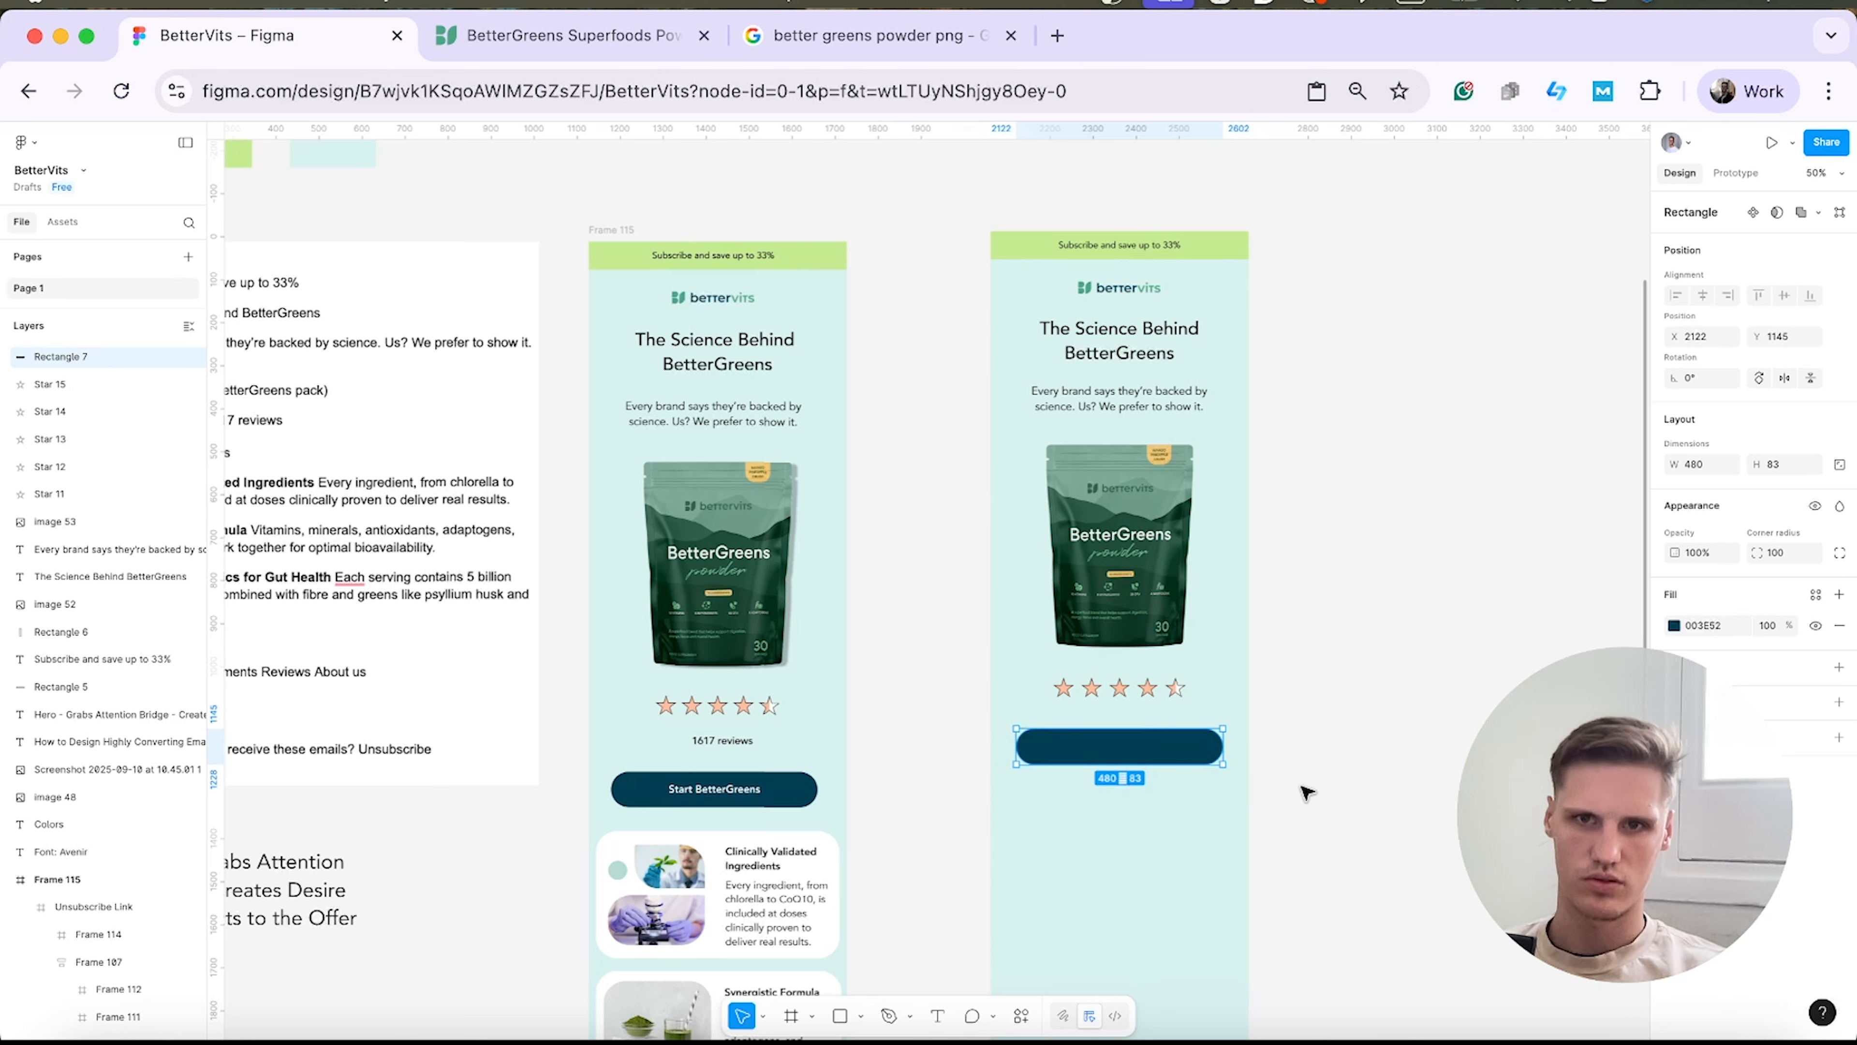
Lower the button shape slightly to widen the gap below the stars.
{"action": "left_click_drag", "start_coordinate": [1171, 751], "coordinate": [1171, 763]}
{"action": "left_click", "coordinate": [1305, 774]}
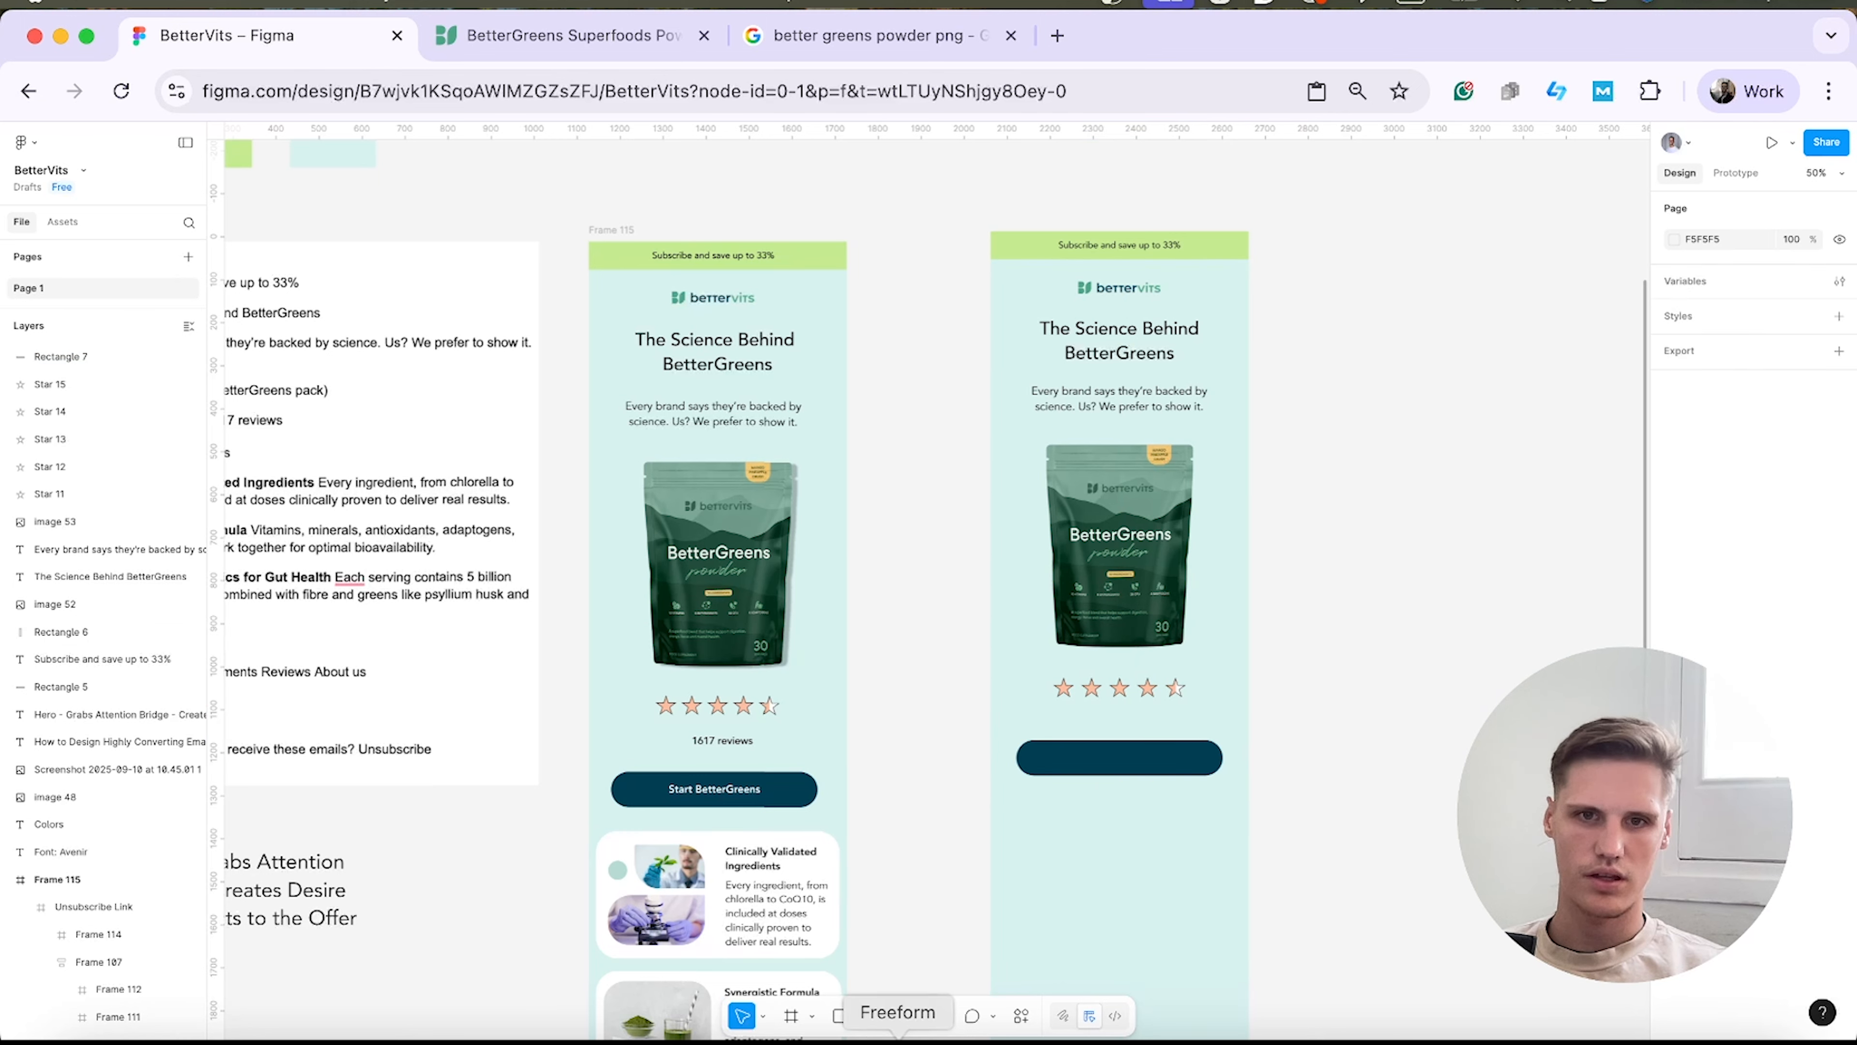
Add the text "1617 reviews" on the empty canvas beside the new email.
{"action": "left_click", "coordinate": [937, 1016]}
{"action": "left_click", "coordinate": [1463, 717]}
{"action": "key", "text": "Escape"}
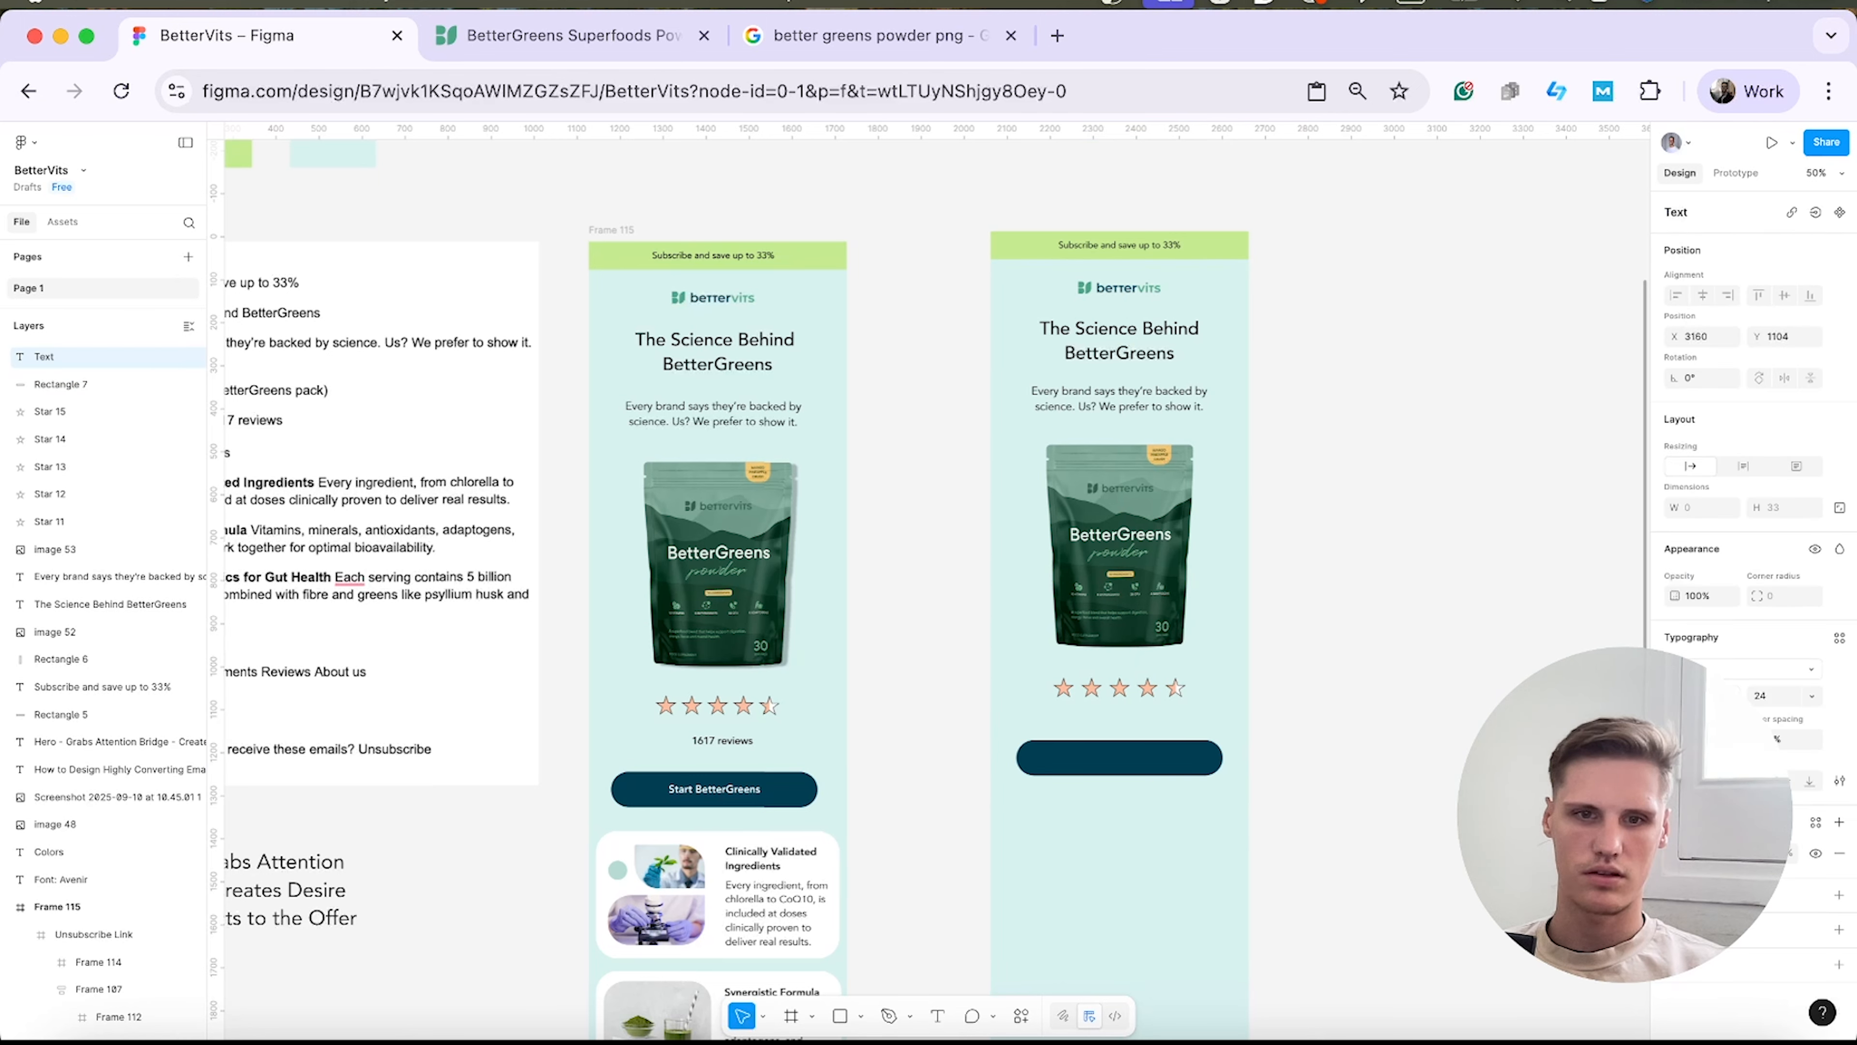
{"action": "type", "text": "1617 re"}
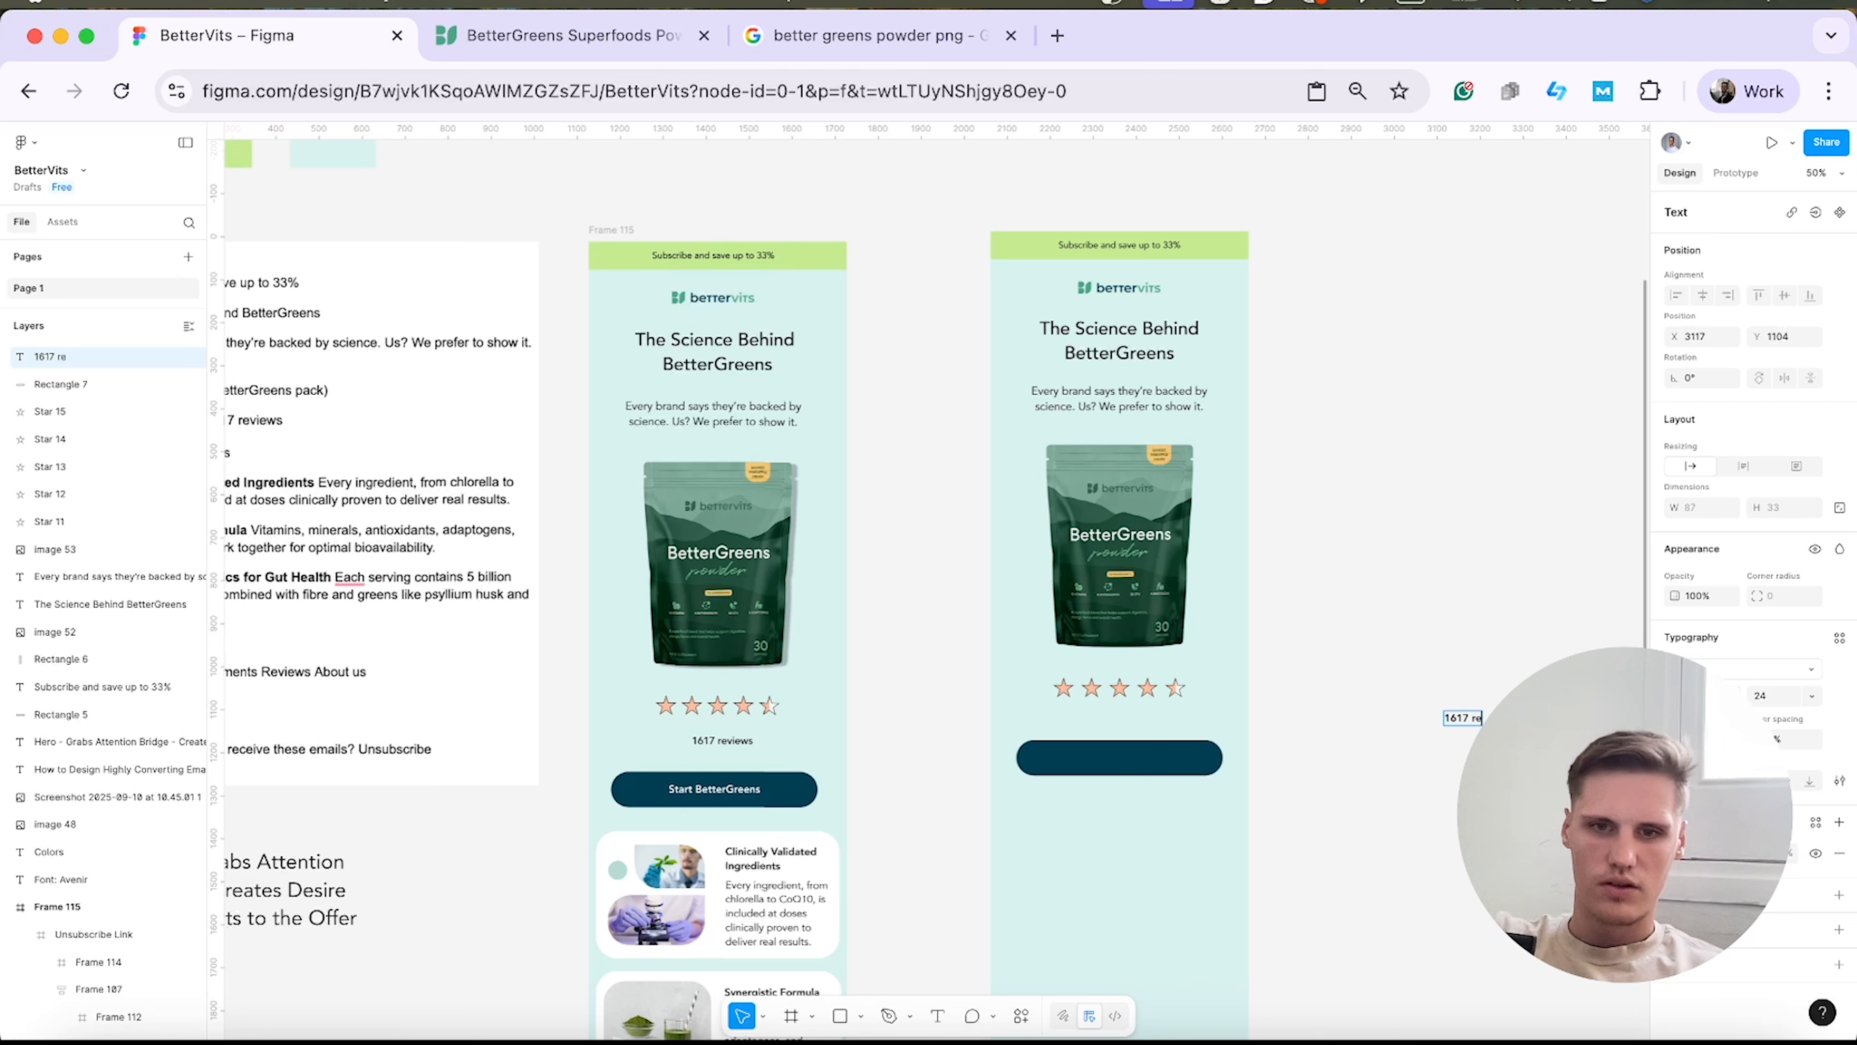
{"action": "type", "text": "views"}
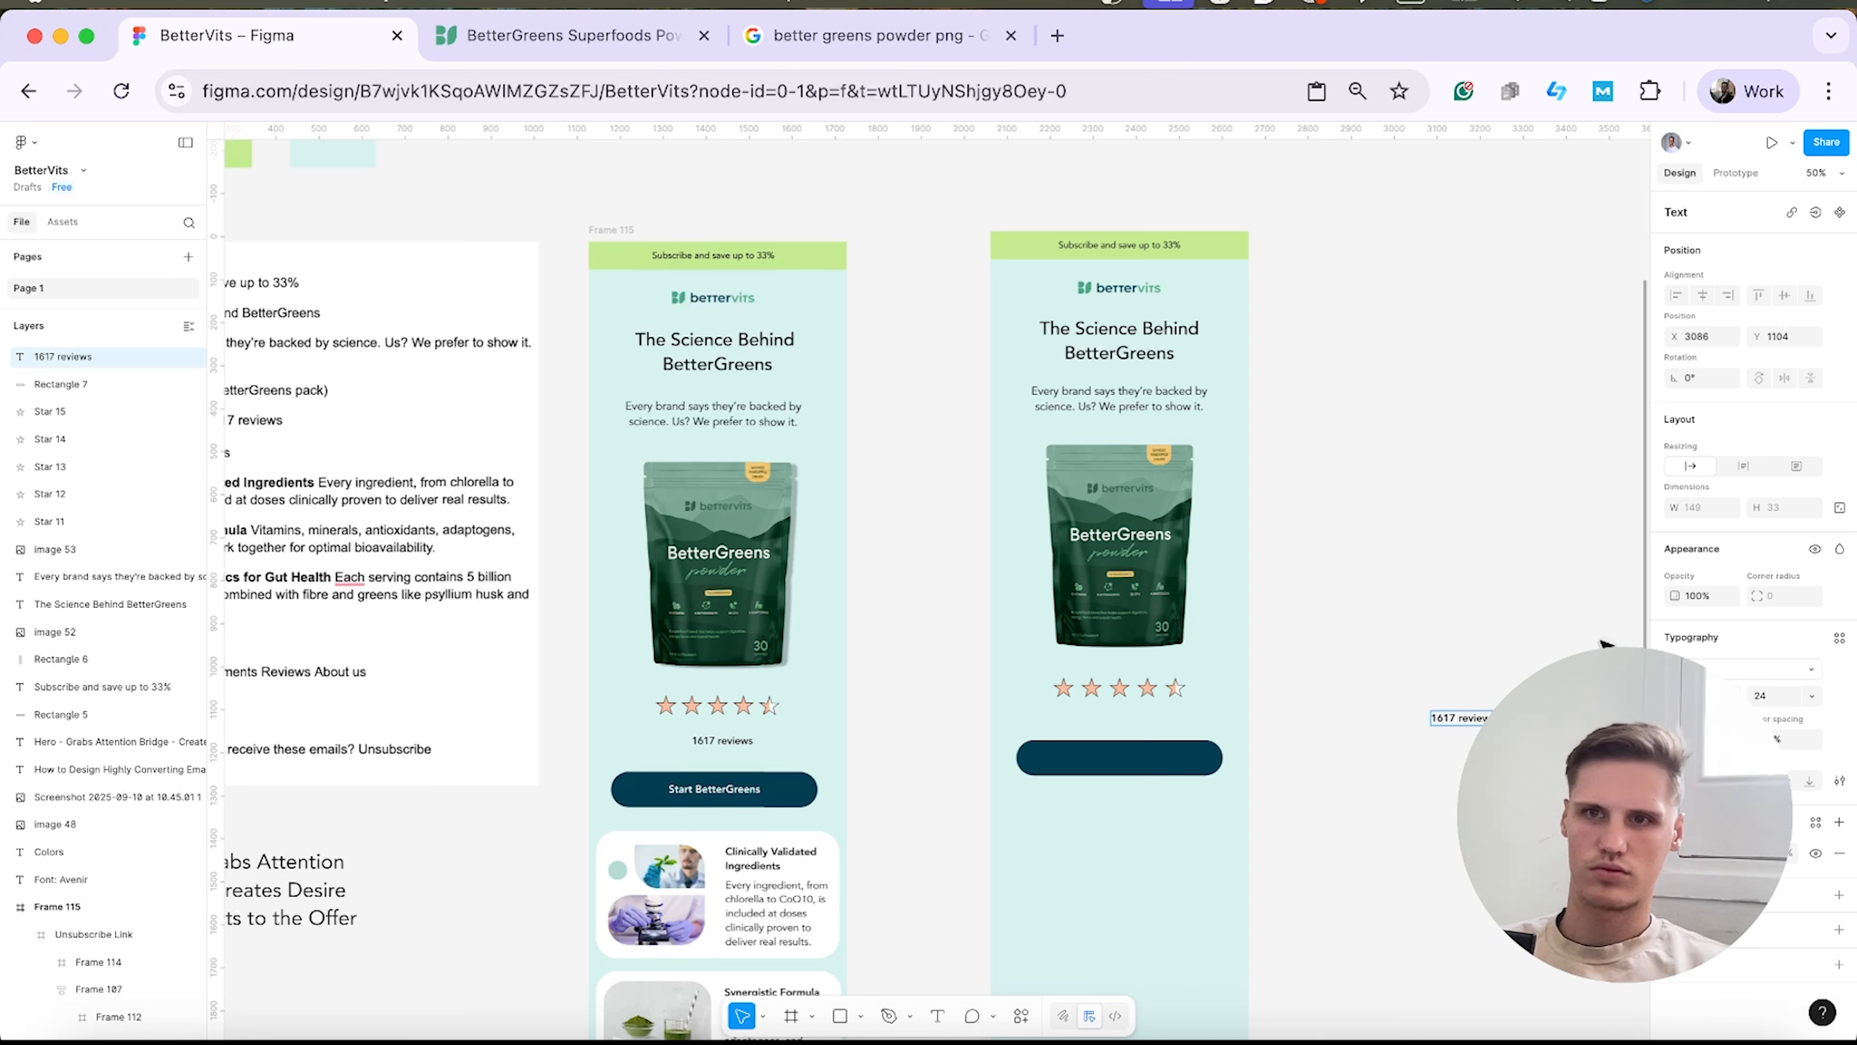
Move the "1617 reviews" text into the new email, centred between the star row and the dark blue button shape.
{"action": "left_click", "coordinate": [1510, 677]}
{"action": "left_click", "coordinate": [1510, 678]}
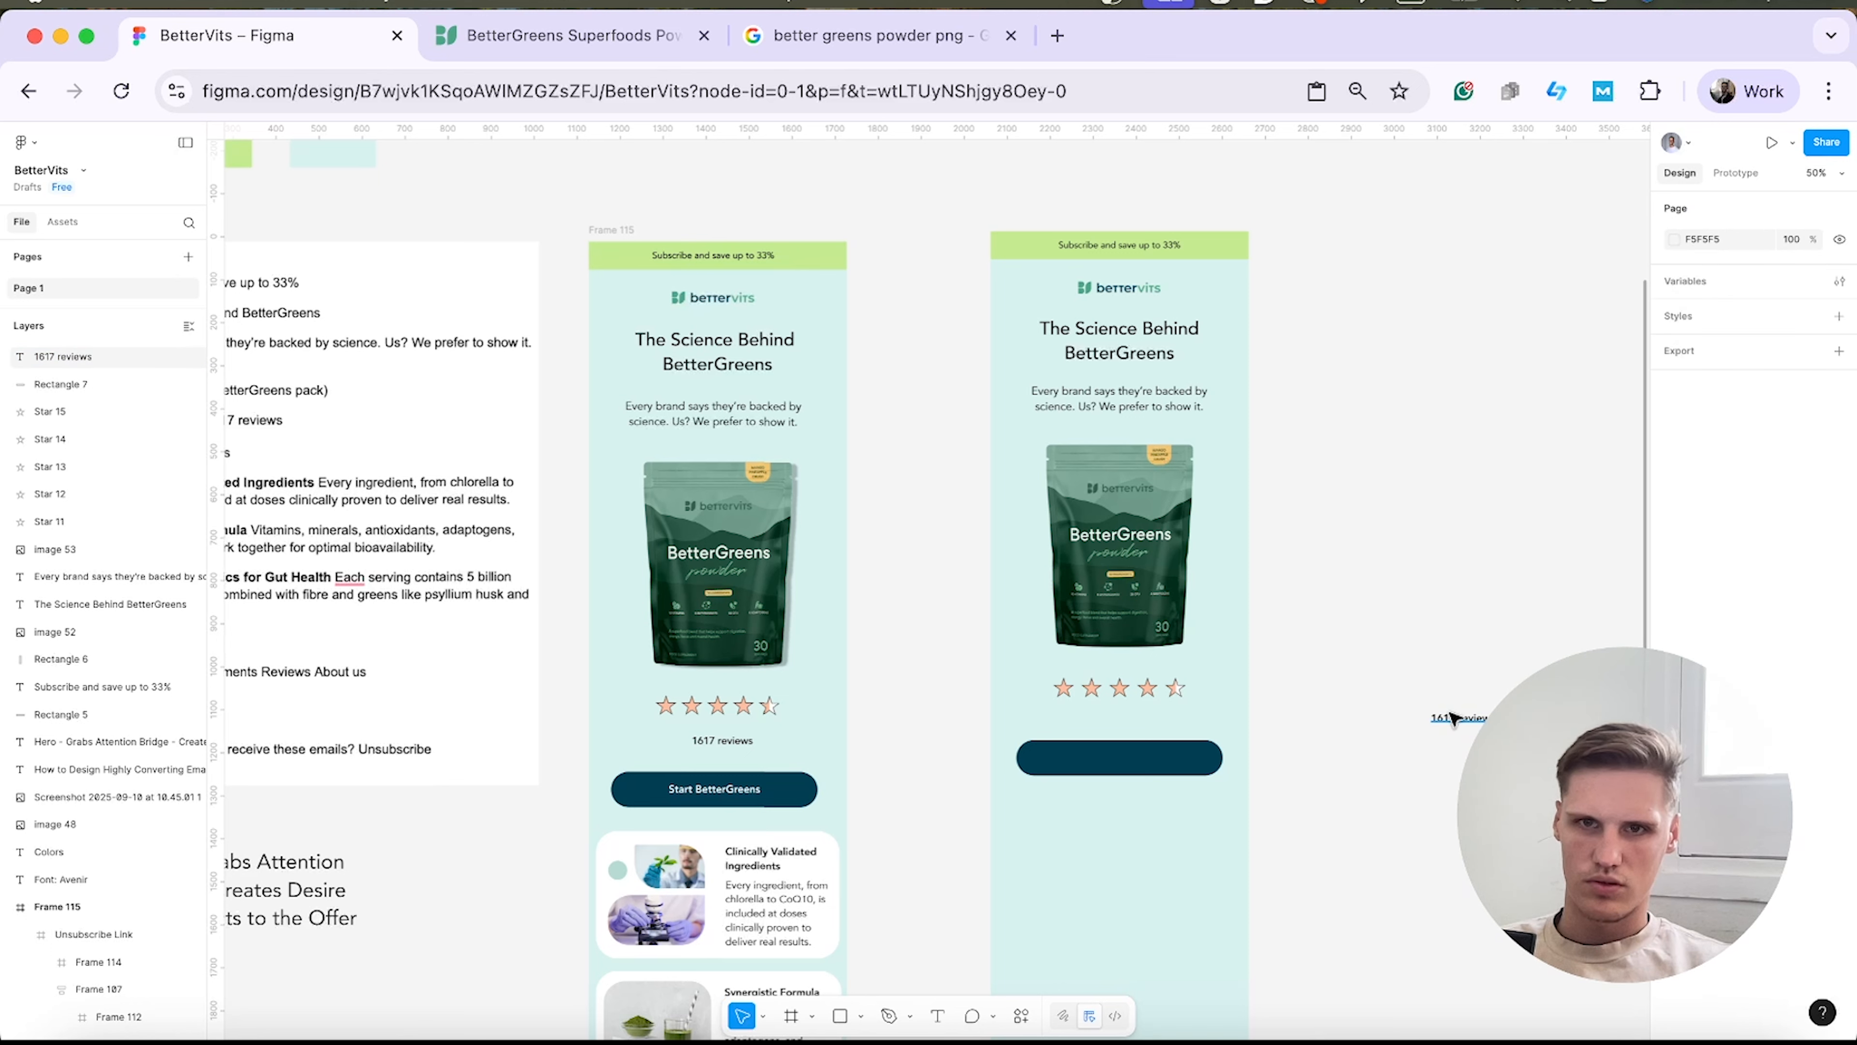
{"action": "left_click", "coordinate": [1457, 718]}
{"action": "left_click", "coordinate": [1510, 676]}
{"action": "left_click_drag", "start_coordinate": [1476, 720], "coordinate": [1178, 780]}
{"action": "left_click", "coordinate": [1373, 718]}
{"action": "left_click", "coordinate": [1295, 753]}
{"action": "left_click", "coordinate": [1090, 719]}
Set the review count's font weight to Medium and re-centre it slightly lower beneath the stars.
{"action": "left_click", "coordinate": [1713, 675]}
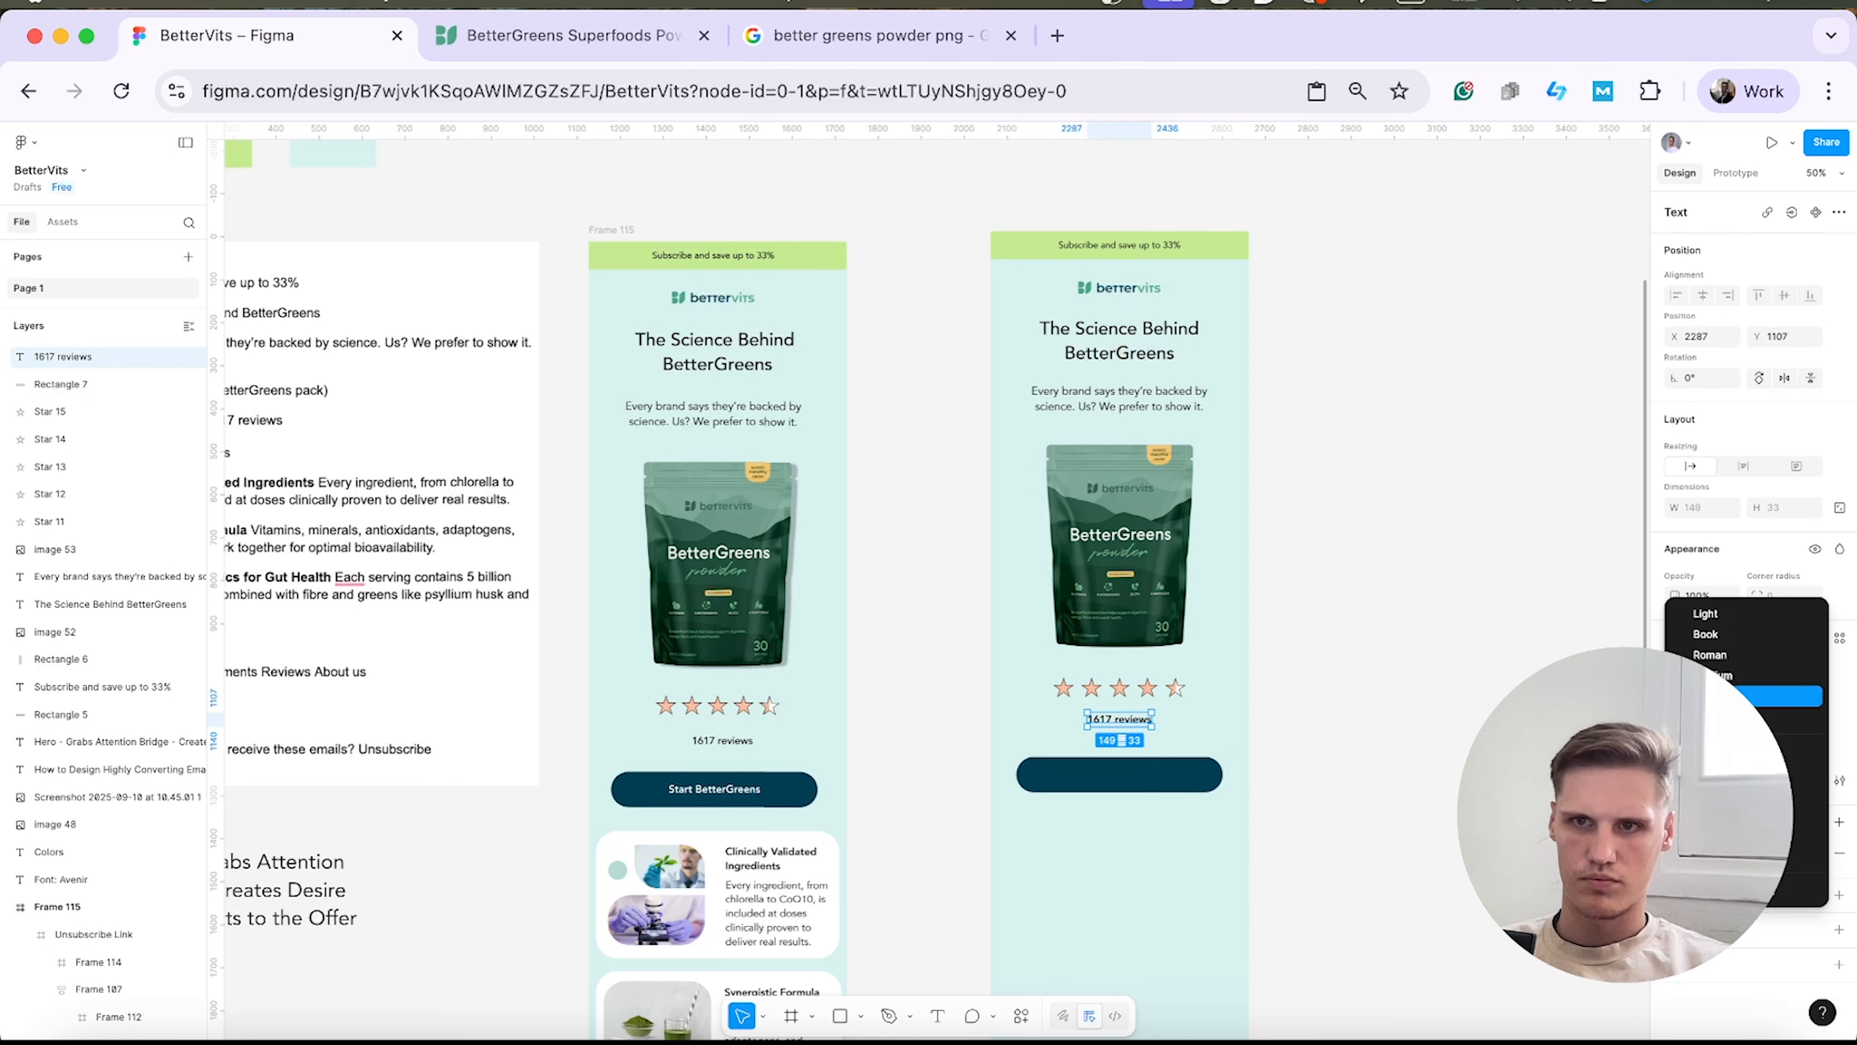
{"action": "left_click", "coordinate": [1716, 675]}
{"action": "left_click", "coordinate": [1288, 714]}
{"action": "left_click", "coordinate": [1141, 721]}
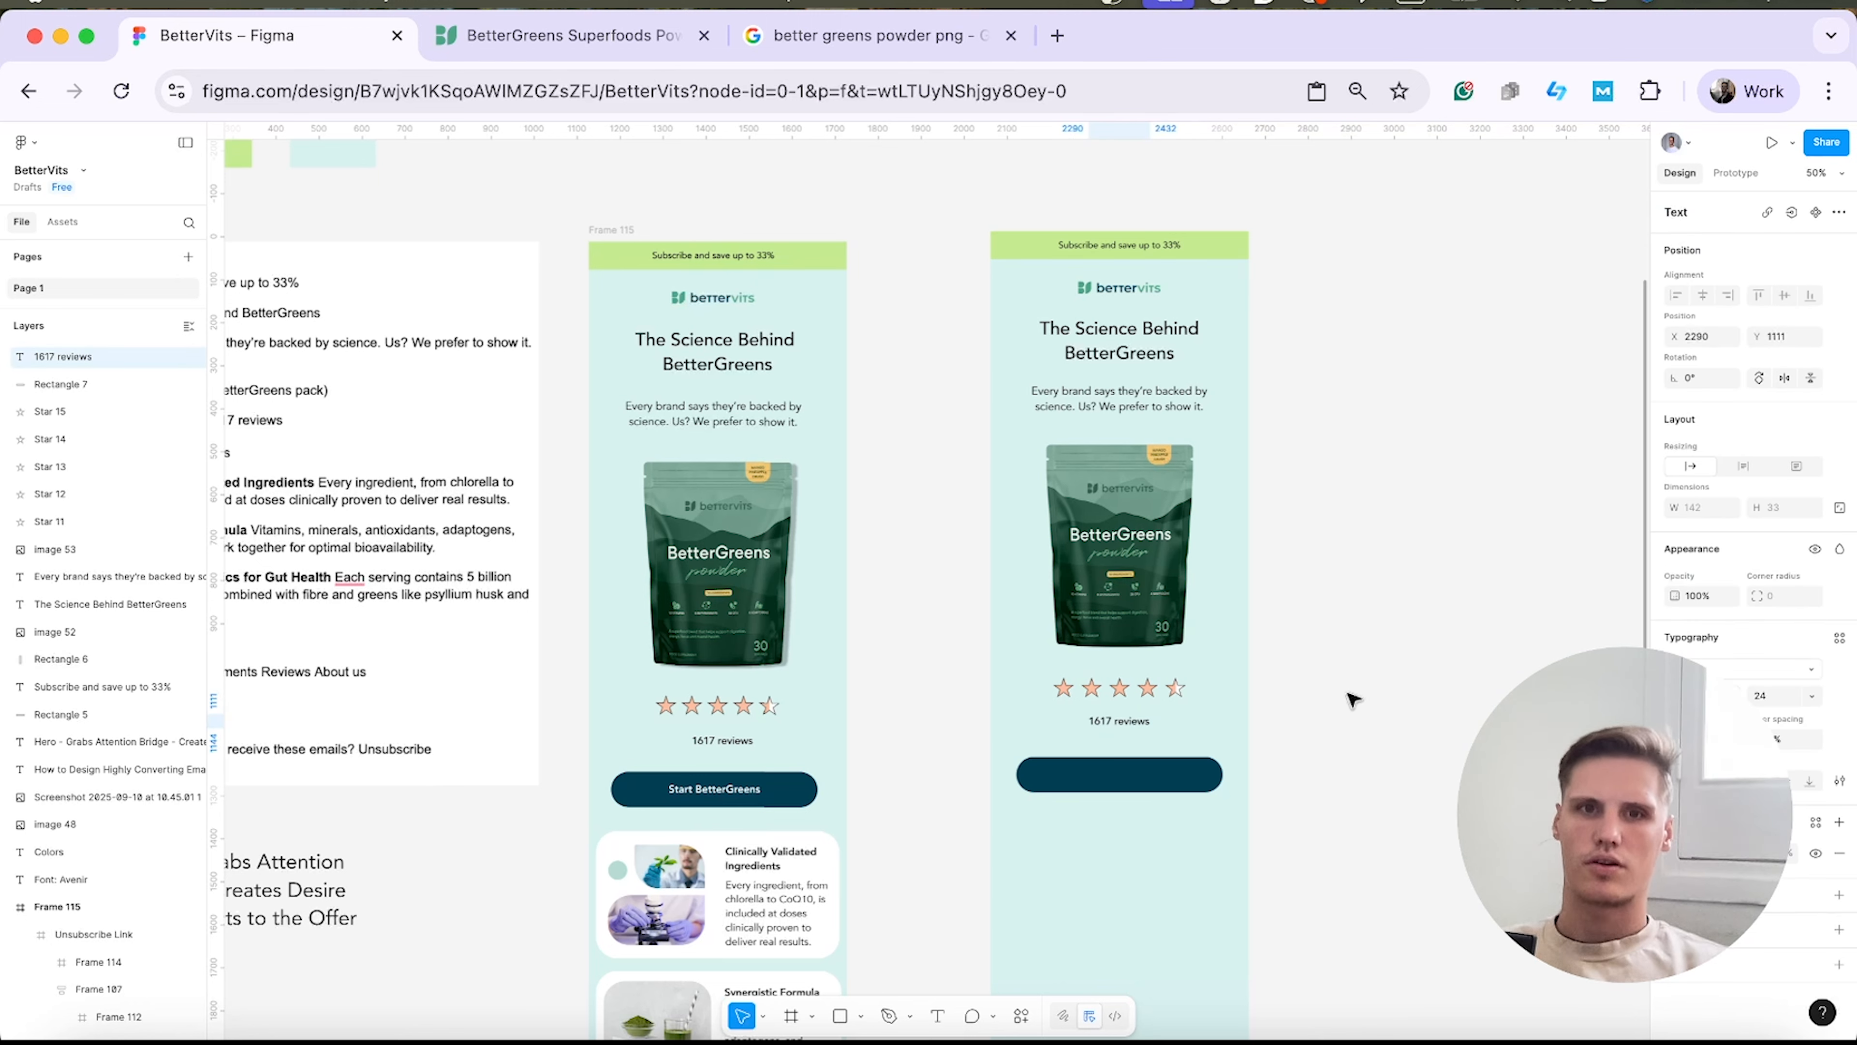
Add the text "Start BetterGreens" and place it over the new email's dark blue button shape.
{"action": "left_click", "coordinate": [1359, 830]}
{"action": "left_click", "coordinate": [1210, 801]}
{"action": "left_click", "coordinate": [1419, 783]}
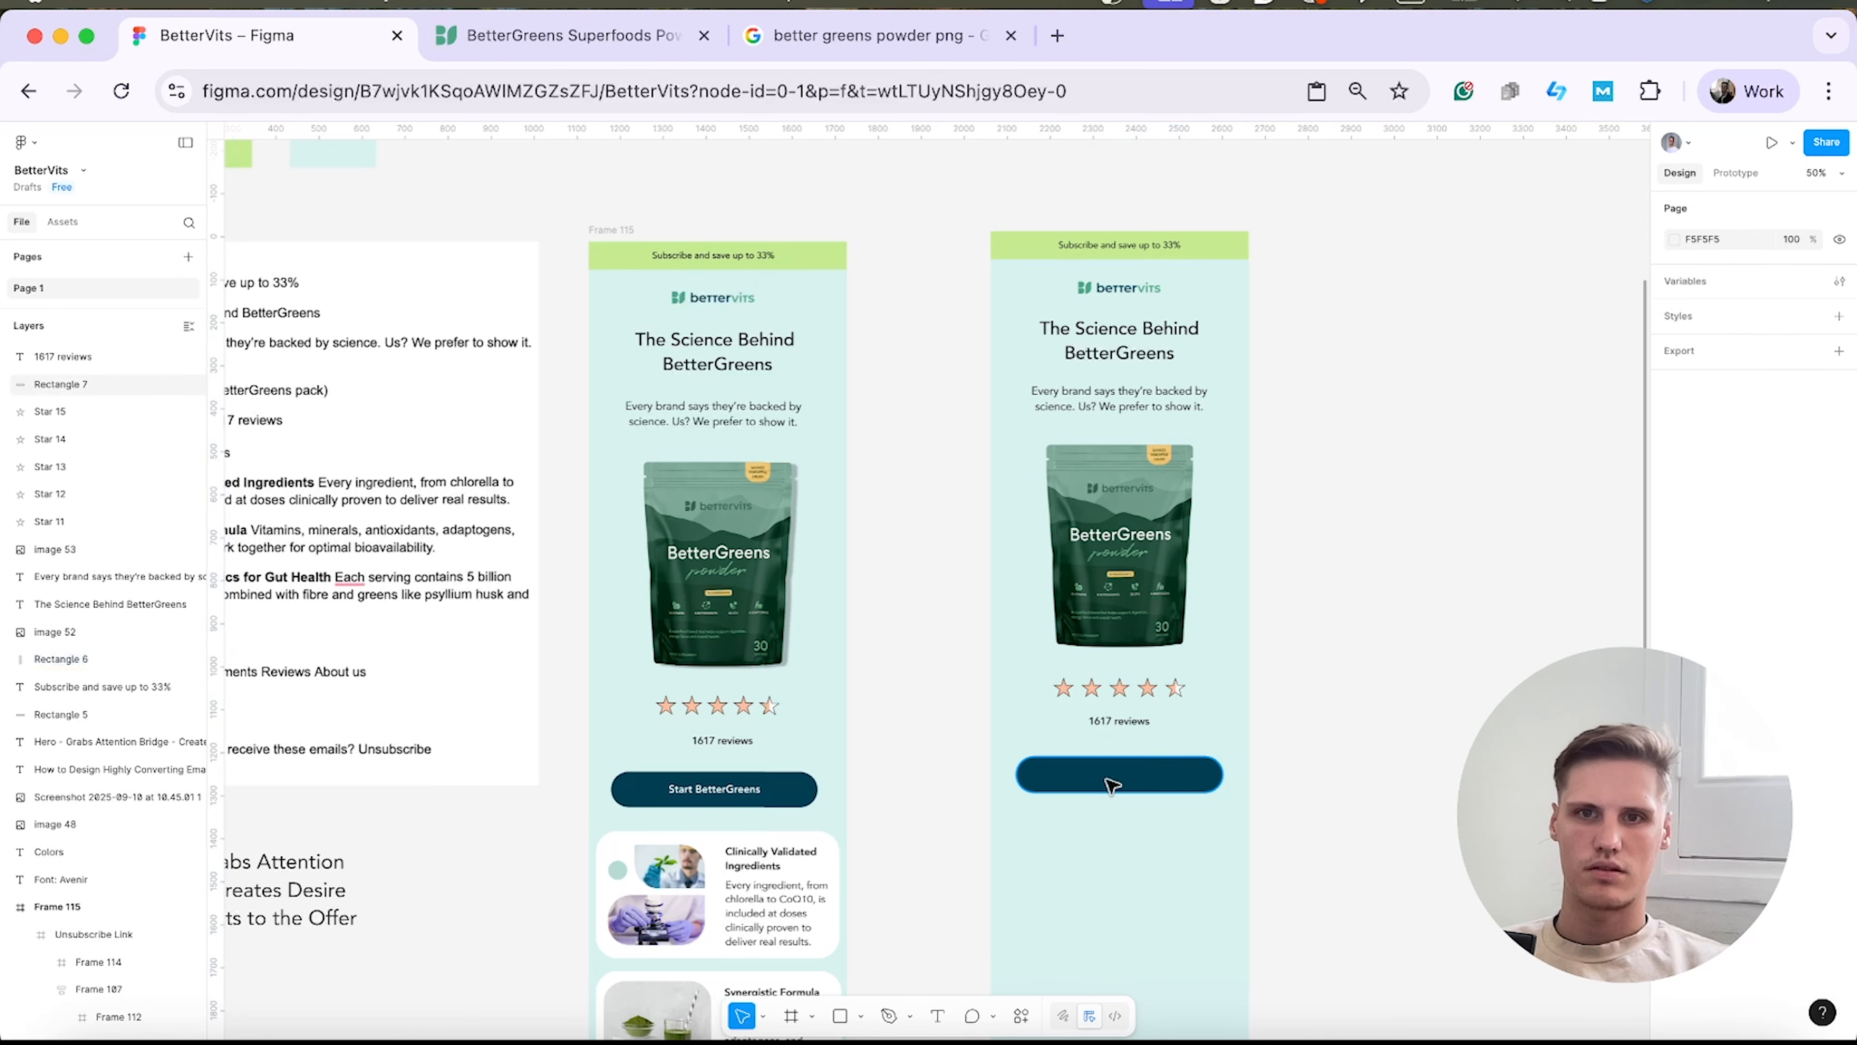
{"action": "left_click", "coordinate": [938, 1016]}
{"action": "left_click", "coordinate": [1280, 801]}
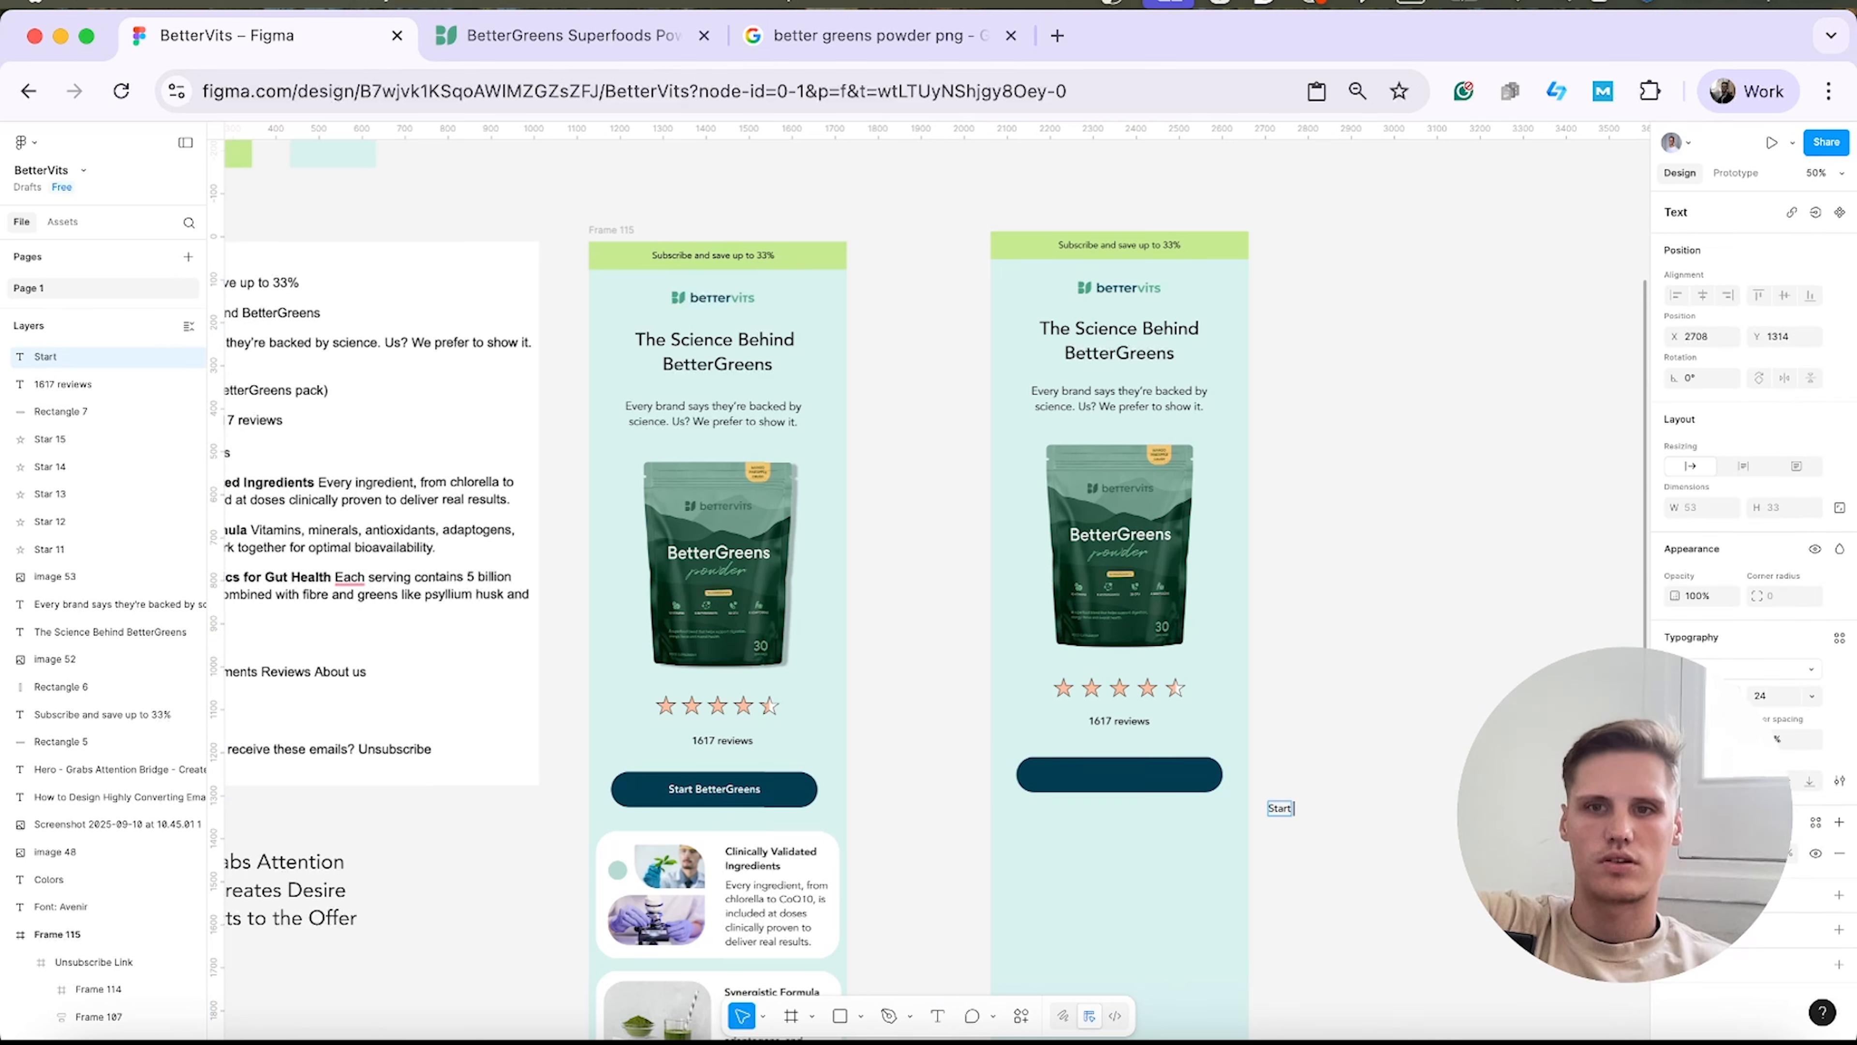
{"action": "type", "text": "Start BetterGreens"}
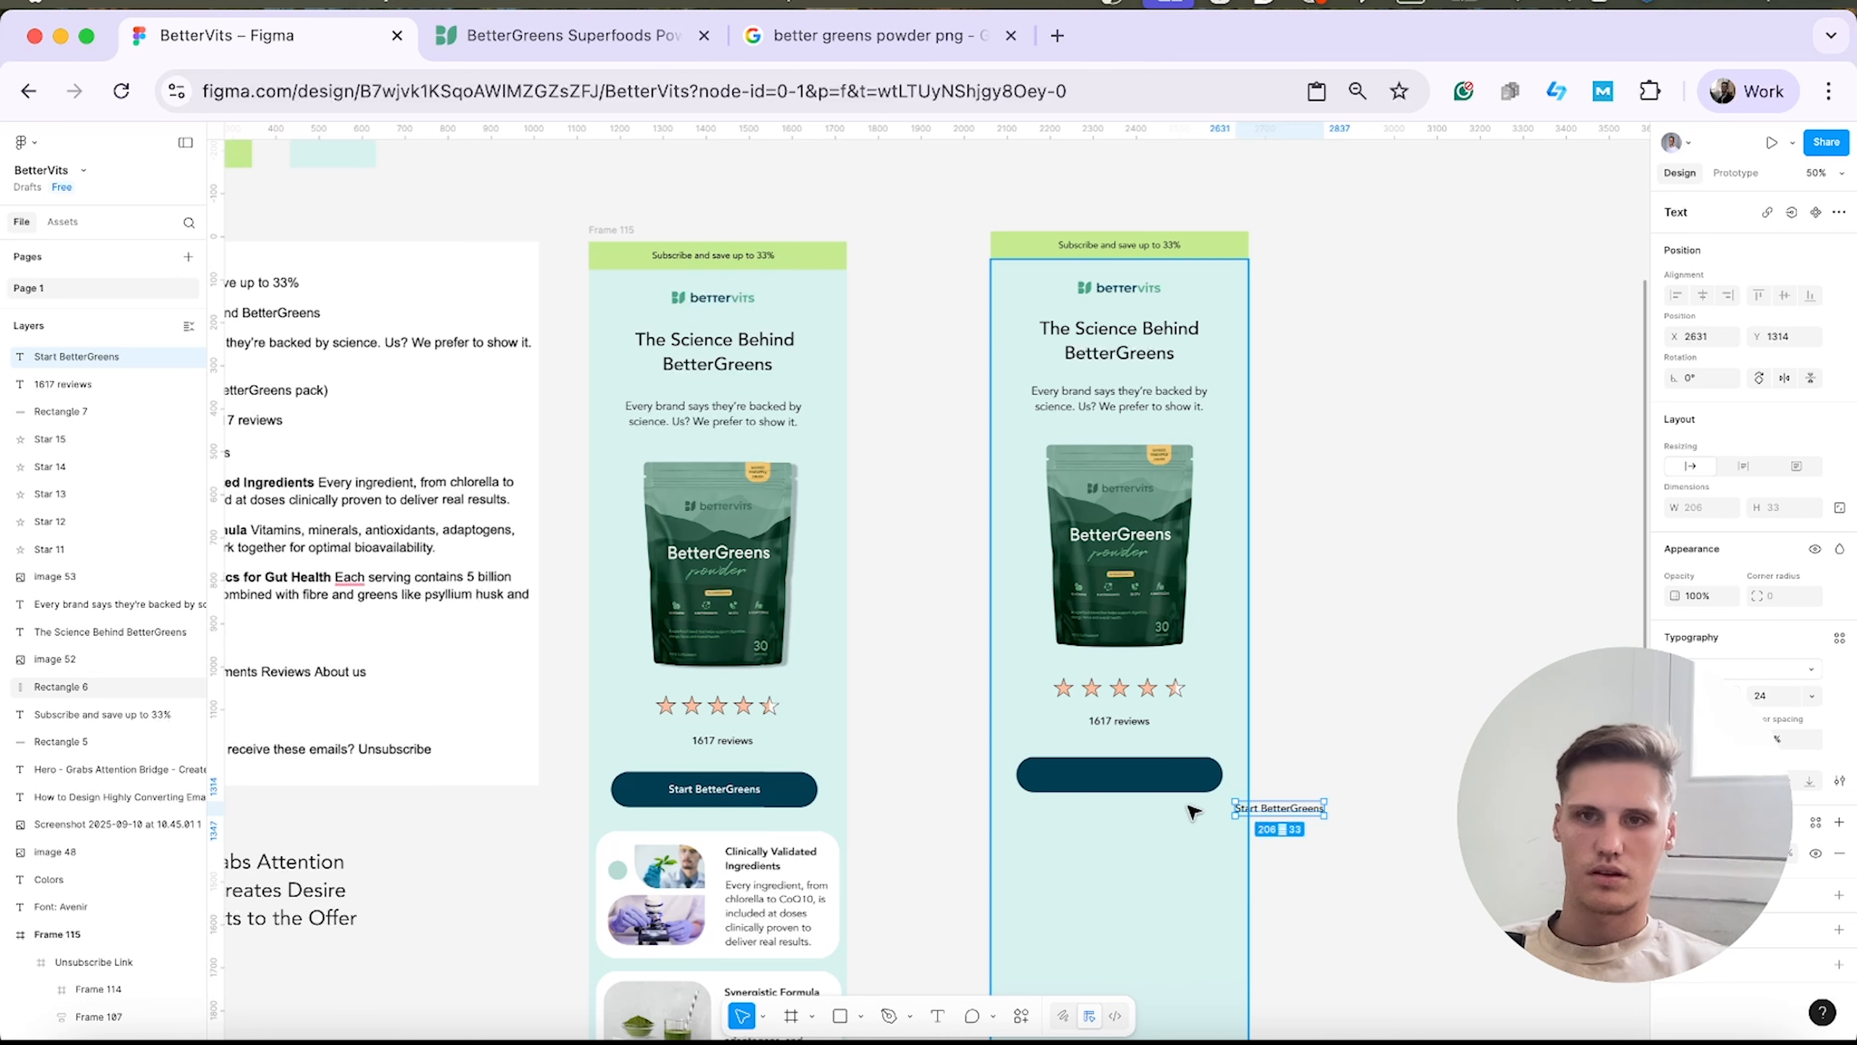
{"action": "left_click_drag", "start_coordinate": [1281, 808], "coordinate": [1135, 781]}
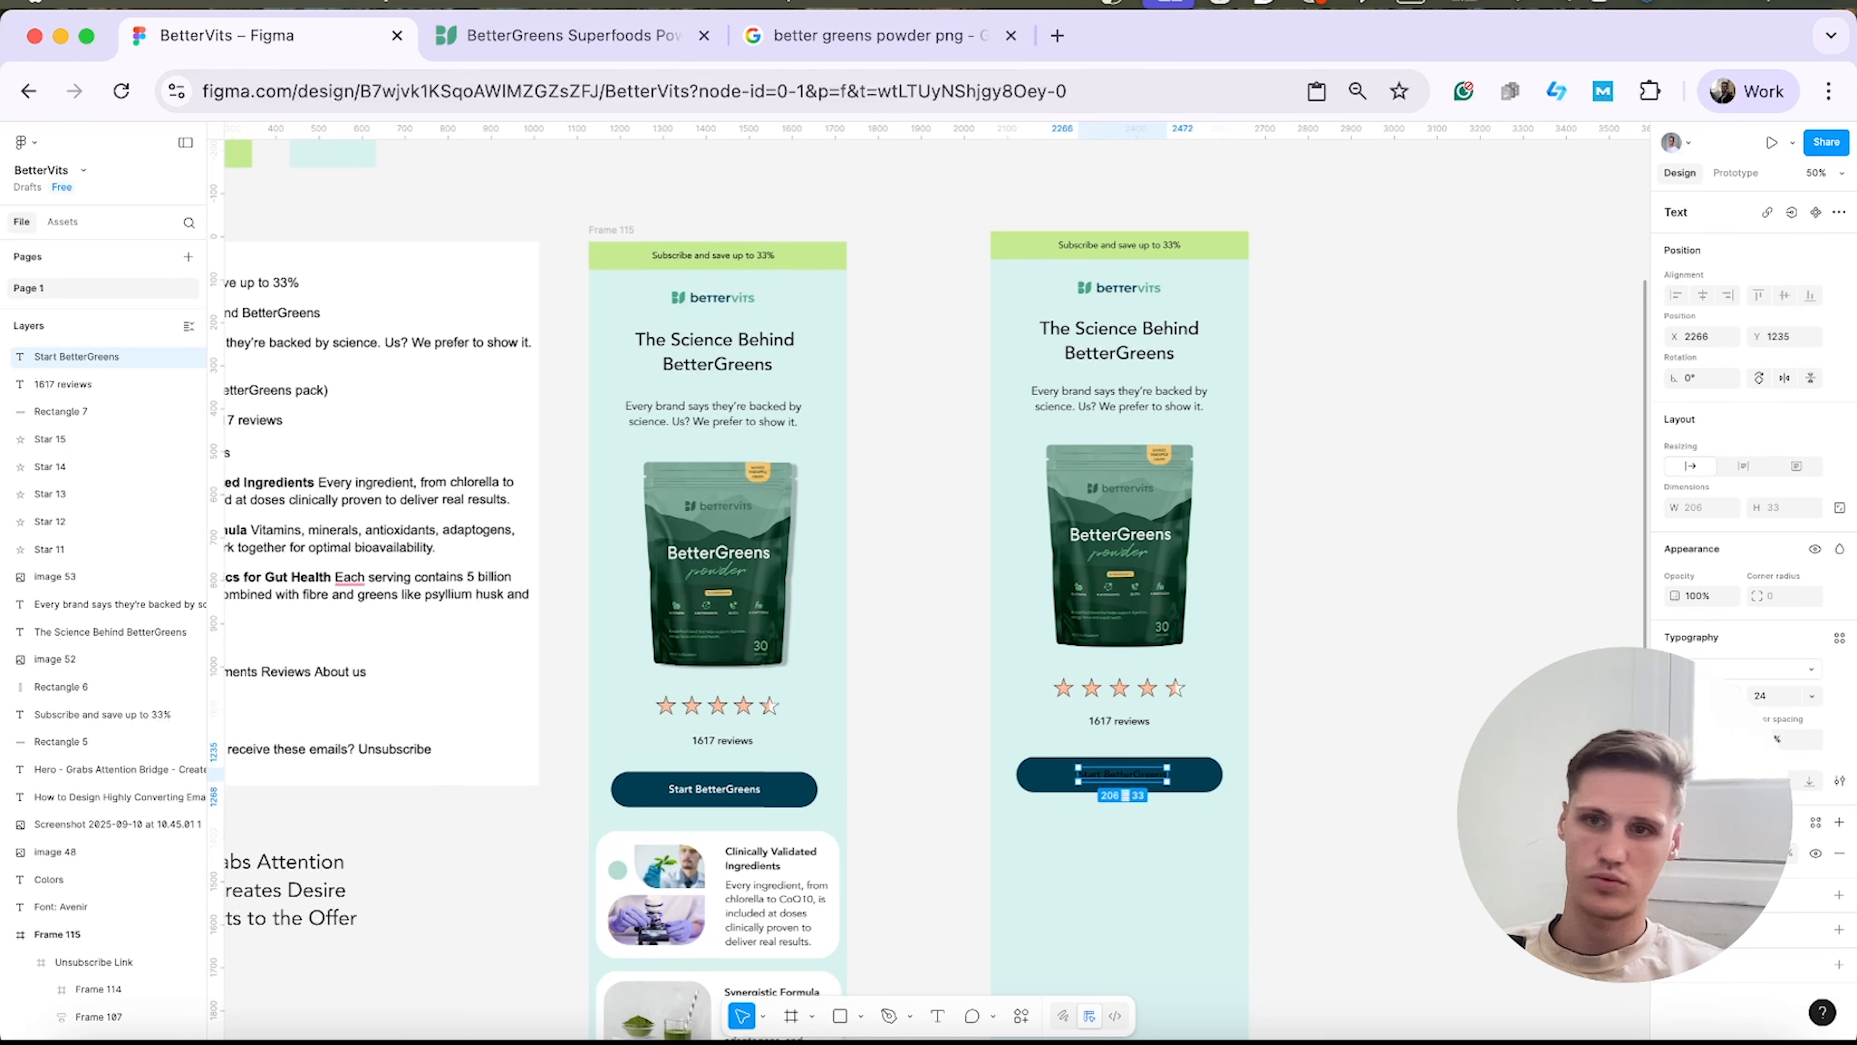
Colour the Start BetterGreens label white and give it a heavier font weight.
{"action": "left_click", "coordinate": [1359, 651]}
{"action": "left_click", "coordinate": [1150, 778]}
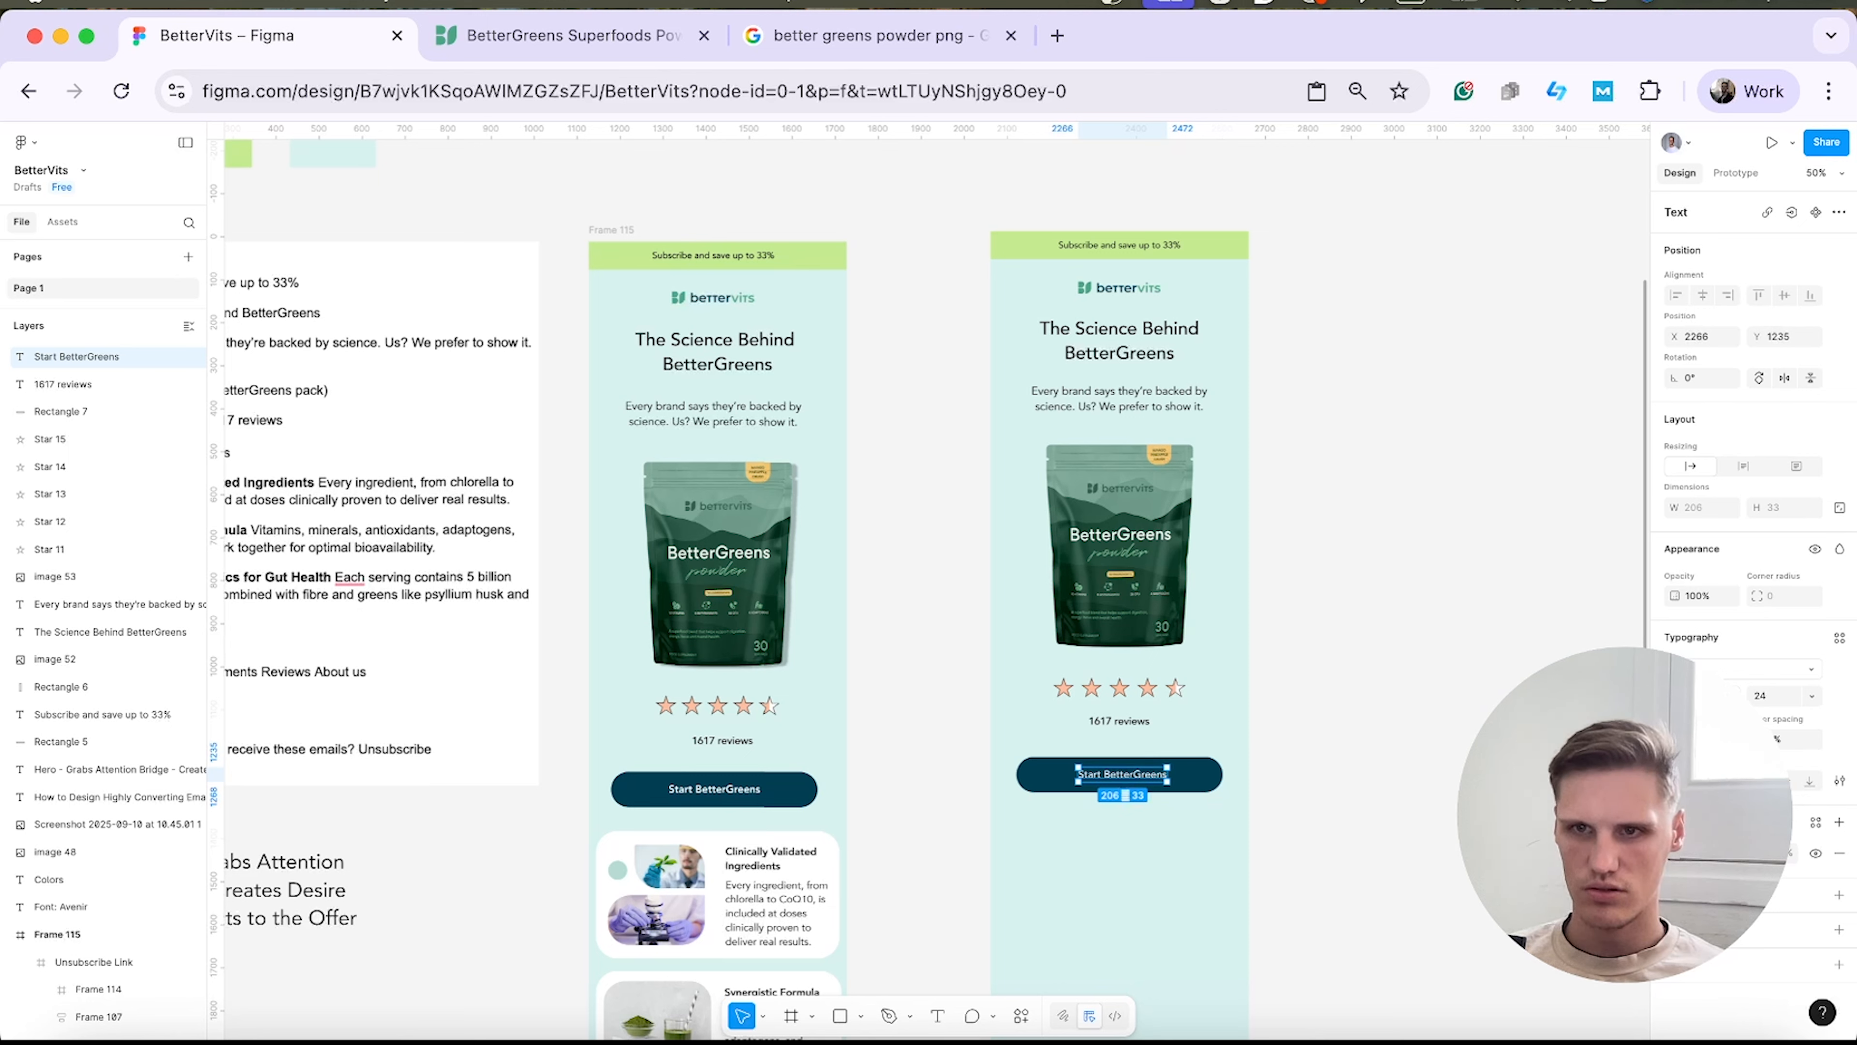
{"action": "left_click", "coordinate": [1696, 695]}
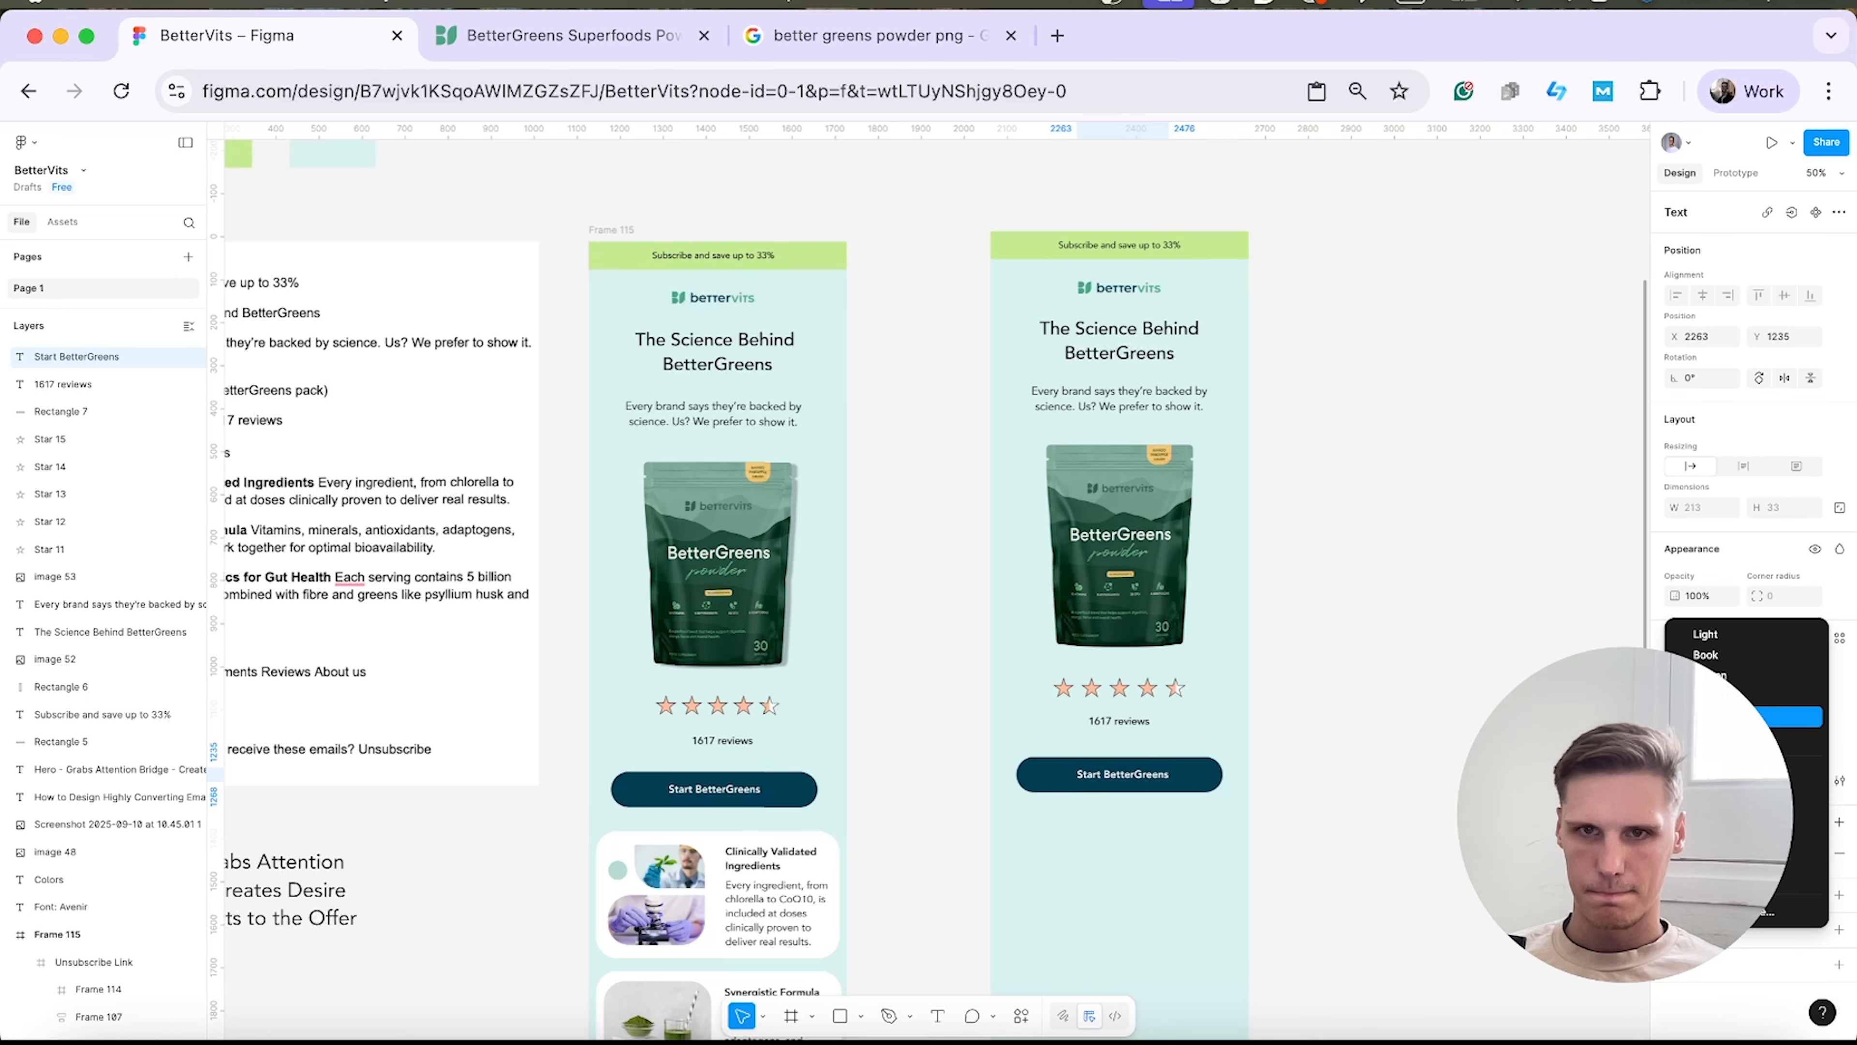
{"action": "left_click", "coordinate": [1791, 737]}
{"action": "left_click", "coordinate": [1372, 823]}
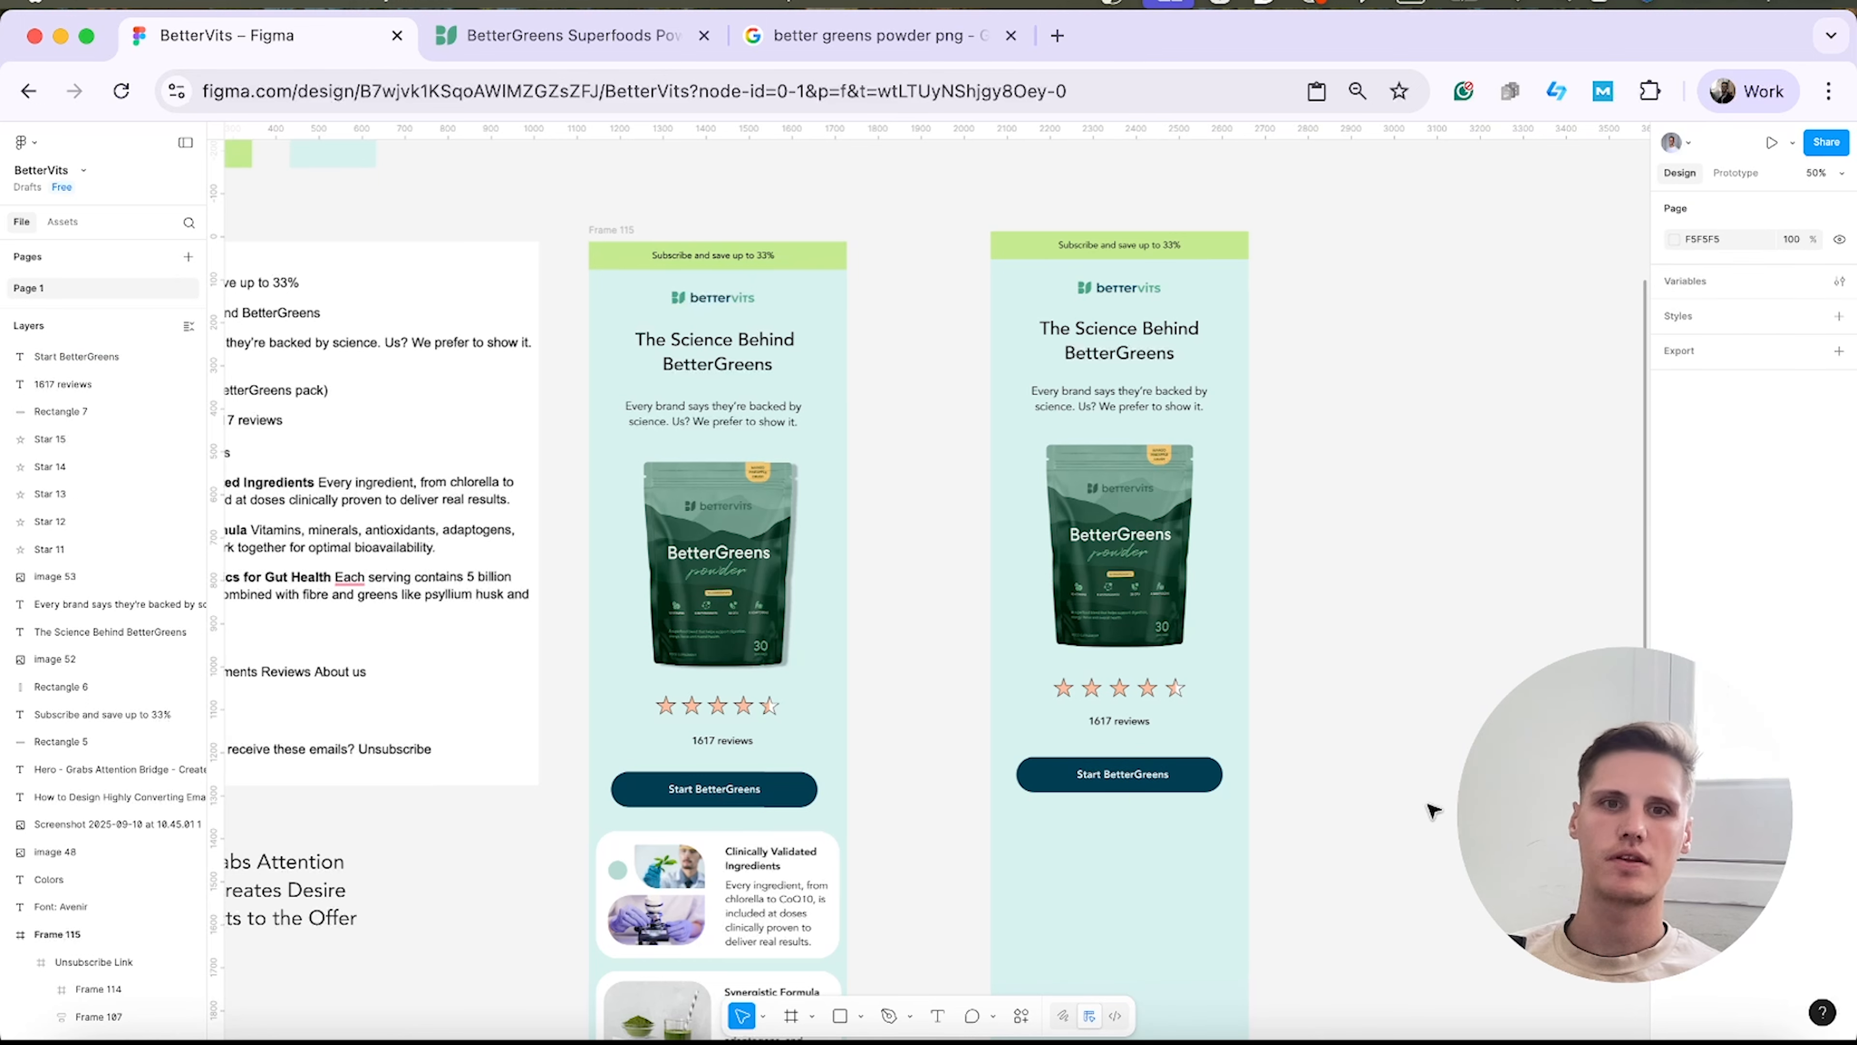
Draw a rectangle about 836 by 379 on the empty canvas beside the new email.
{"action": "scroll", "coordinate": [1258, 790], "scroll_direction": "down", "scroll_amount": 2}
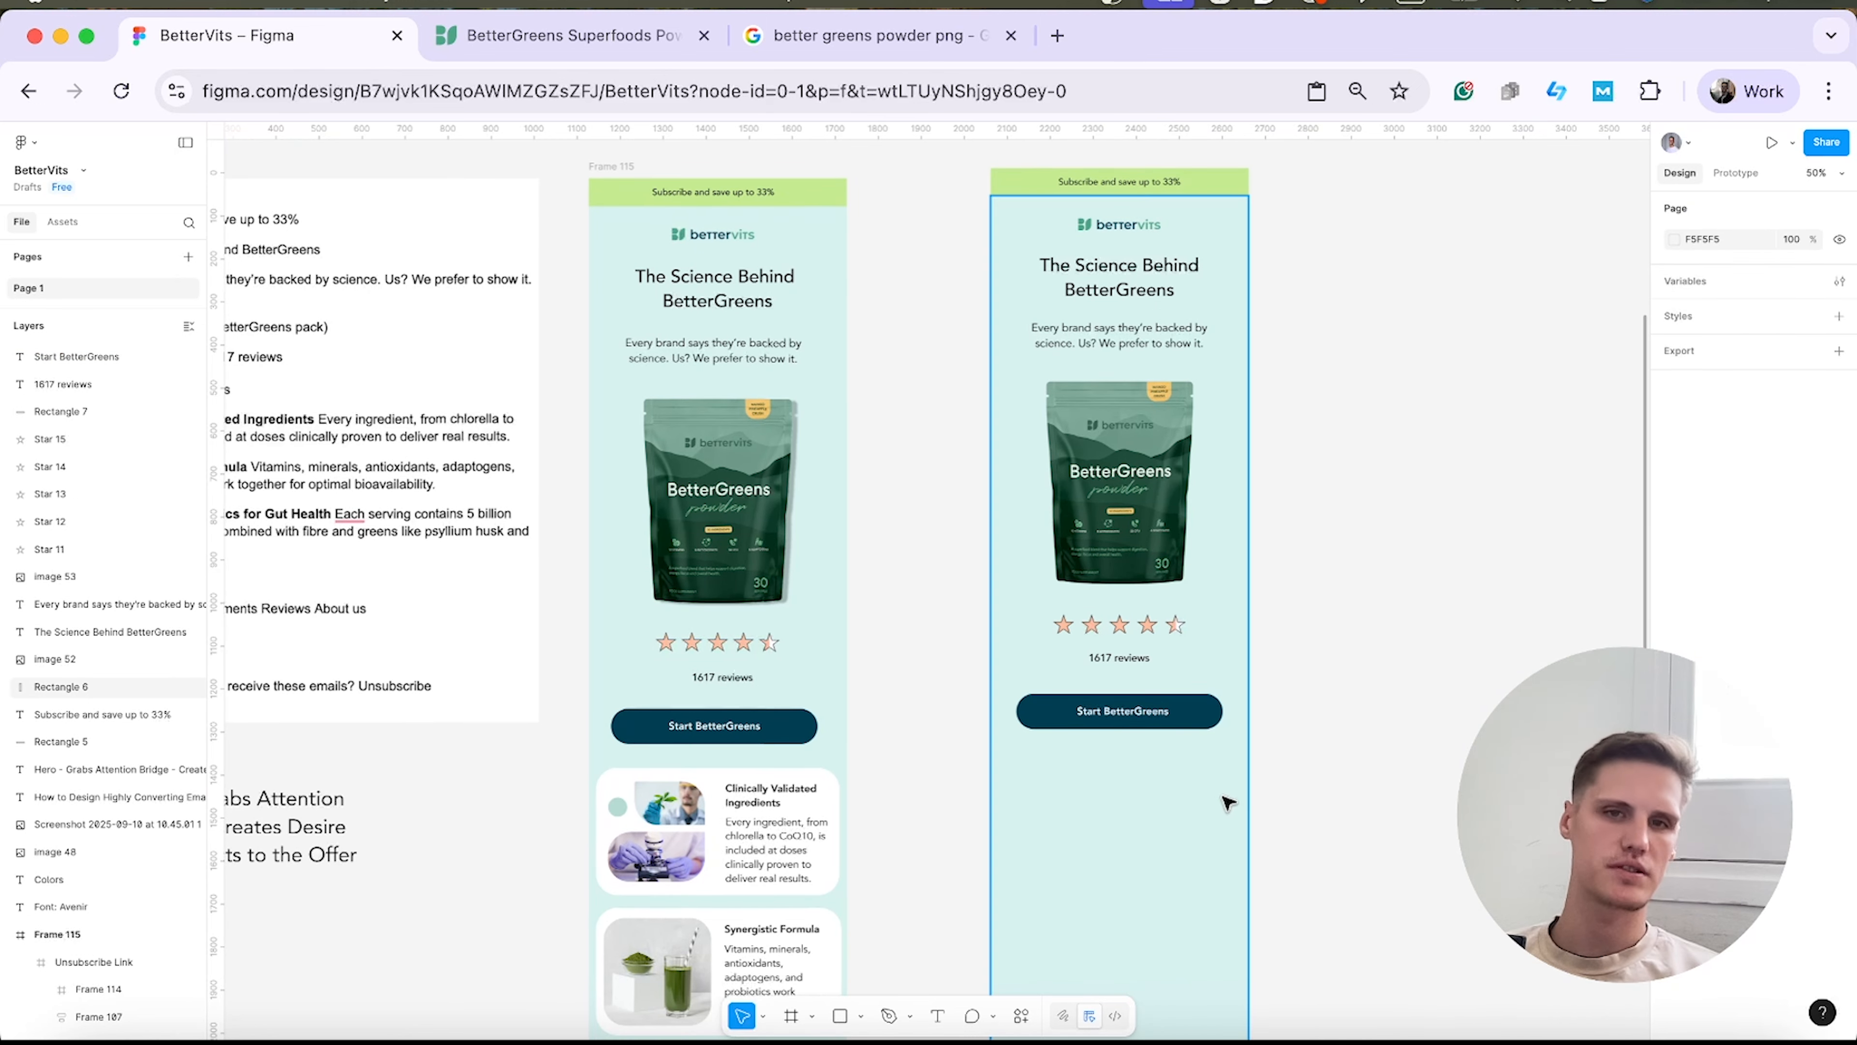
{"action": "scroll", "coordinate": [1229, 803], "scroll_direction": "down", "scroll_amount": 5}
{"action": "scroll", "coordinate": [793, 823], "scroll_direction": "down", "scroll_amount": 2}
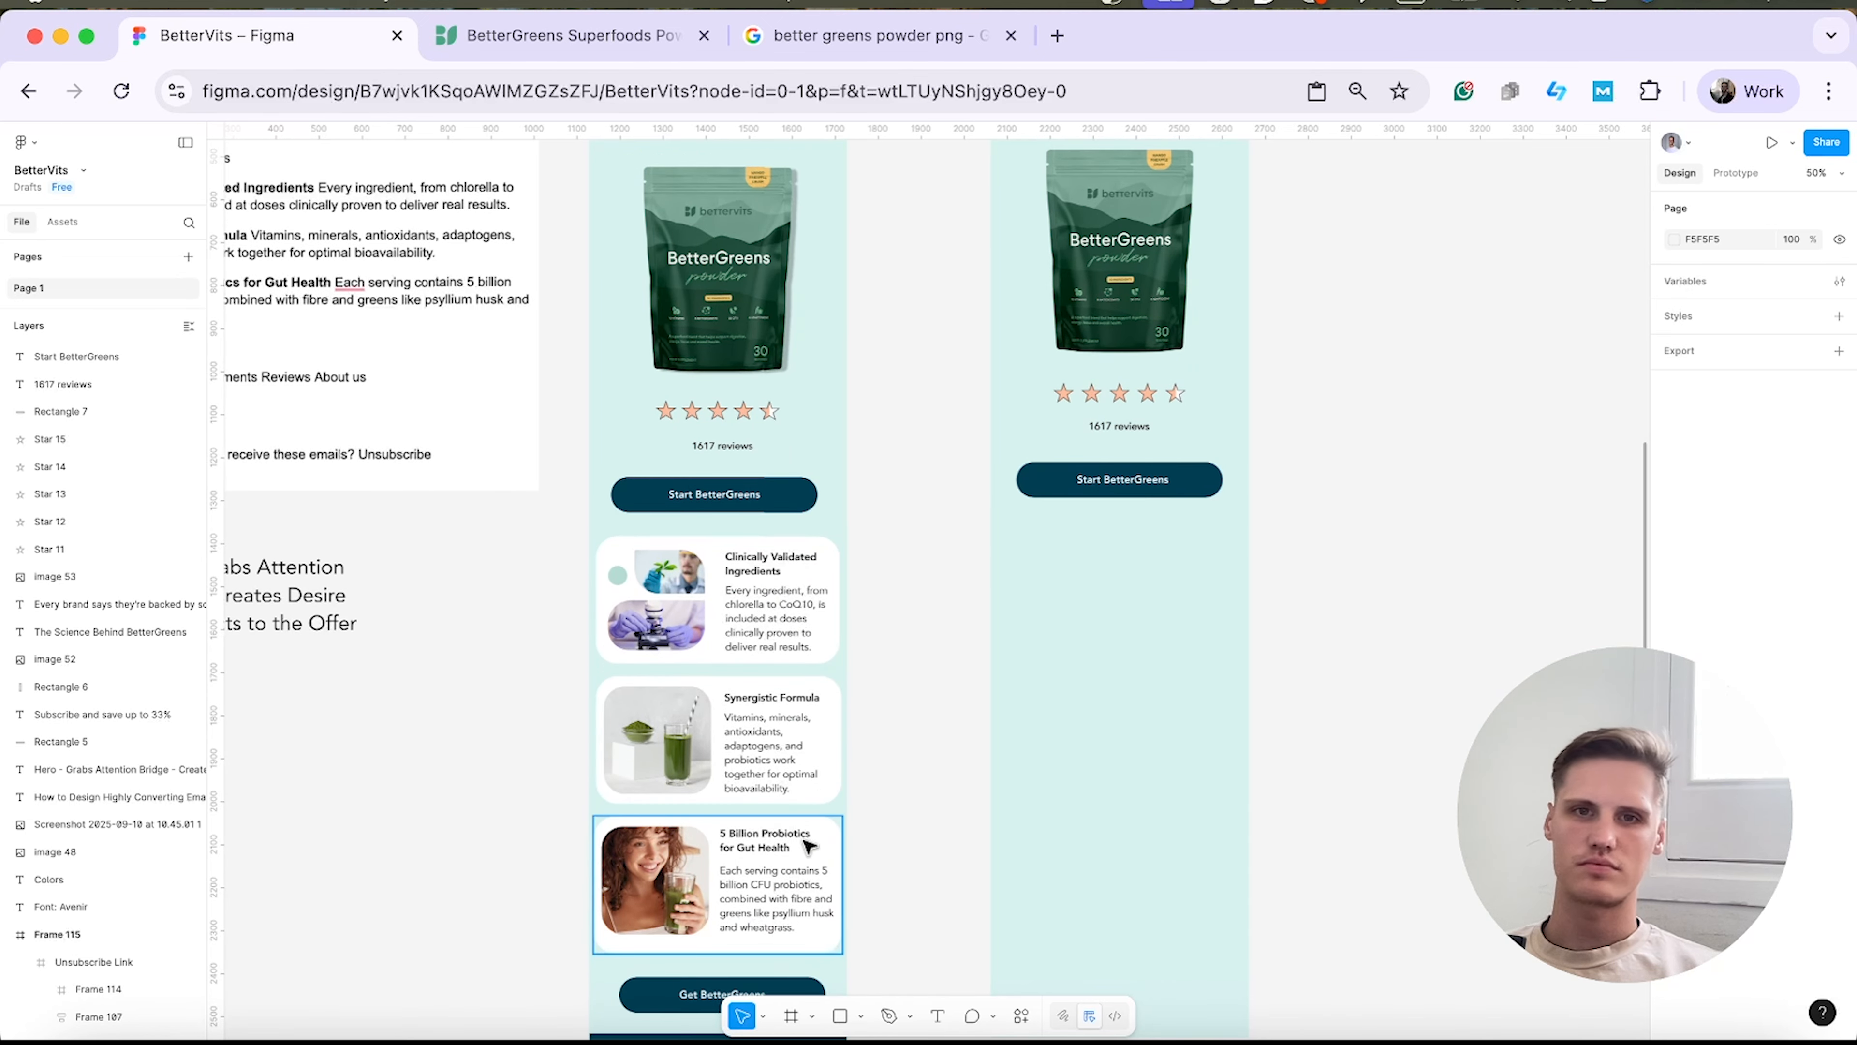
{"action": "scroll", "coordinate": [810, 841], "scroll_direction": "up", "scroll_amount": 4}
{"action": "left_click", "coordinate": [840, 1016]}
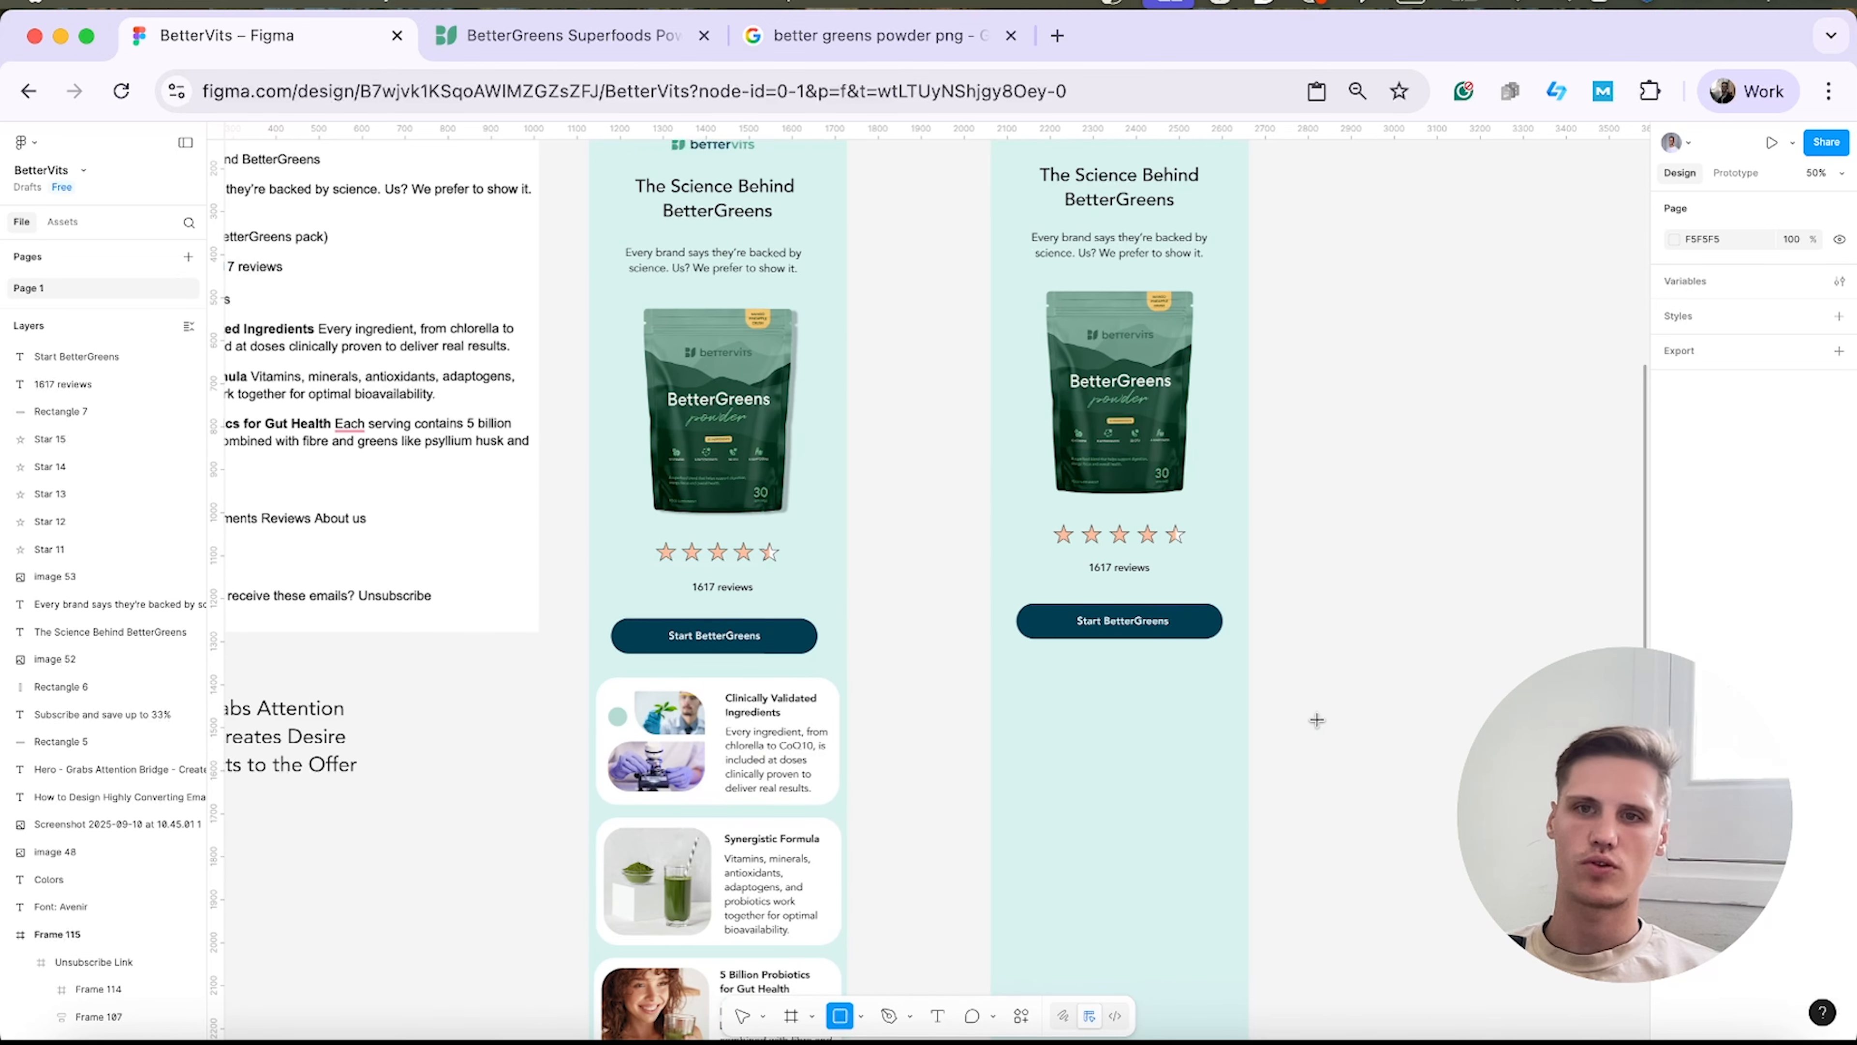
{"action": "mouse_move", "coordinate": [1294, 631]}
{"action": "left_mouse_down"}
{"action": "mouse_move", "coordinate": [1655, 775]}
{"action": "mouse_move", "coordinate": [1655, 794]}
{"action": "left_mouse_up"}
{"action": "scroll", "coordinate": [1097, 695], "scroll_direction": "right", "scroll_amount": 1}
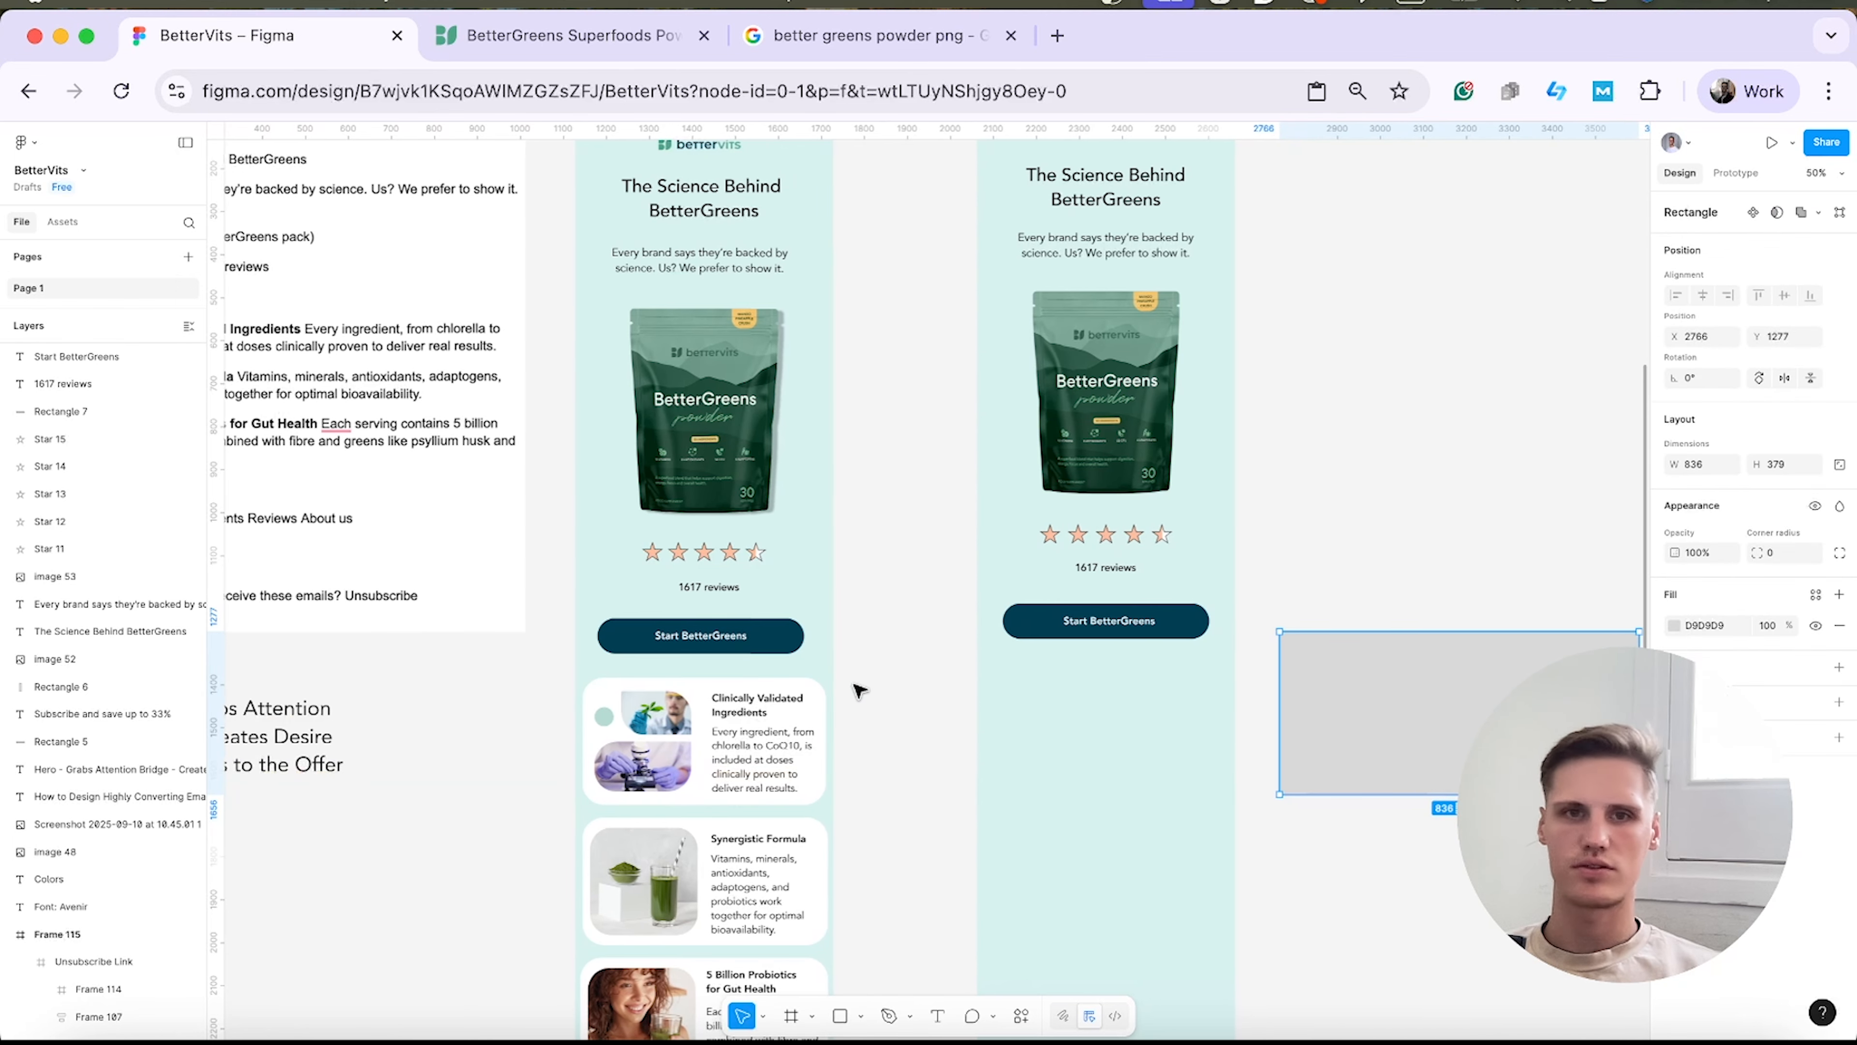
Resize the grey rectangle to match the example's first feature card, 566 wide and 297 high.
{"action": "left_click", "coordinate": [712, 691]}
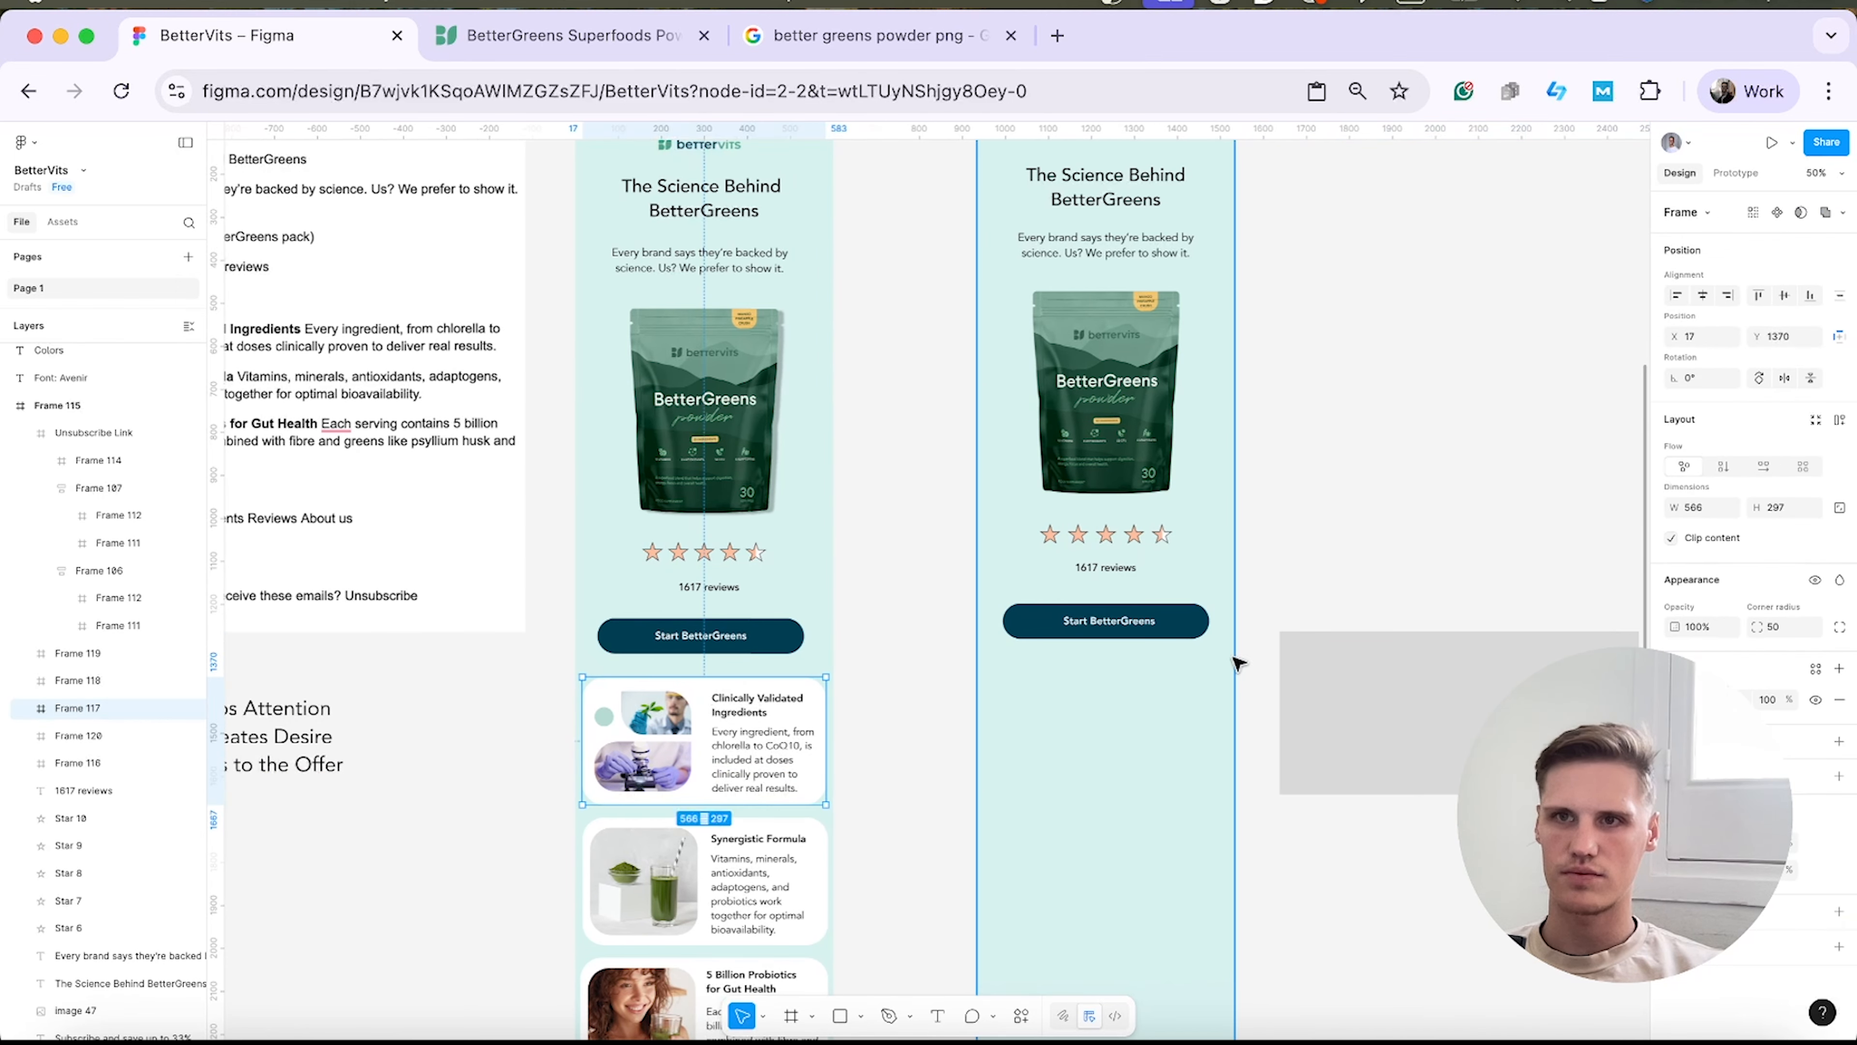
{"action": "left_click", "coordinate": [1379, 707]}
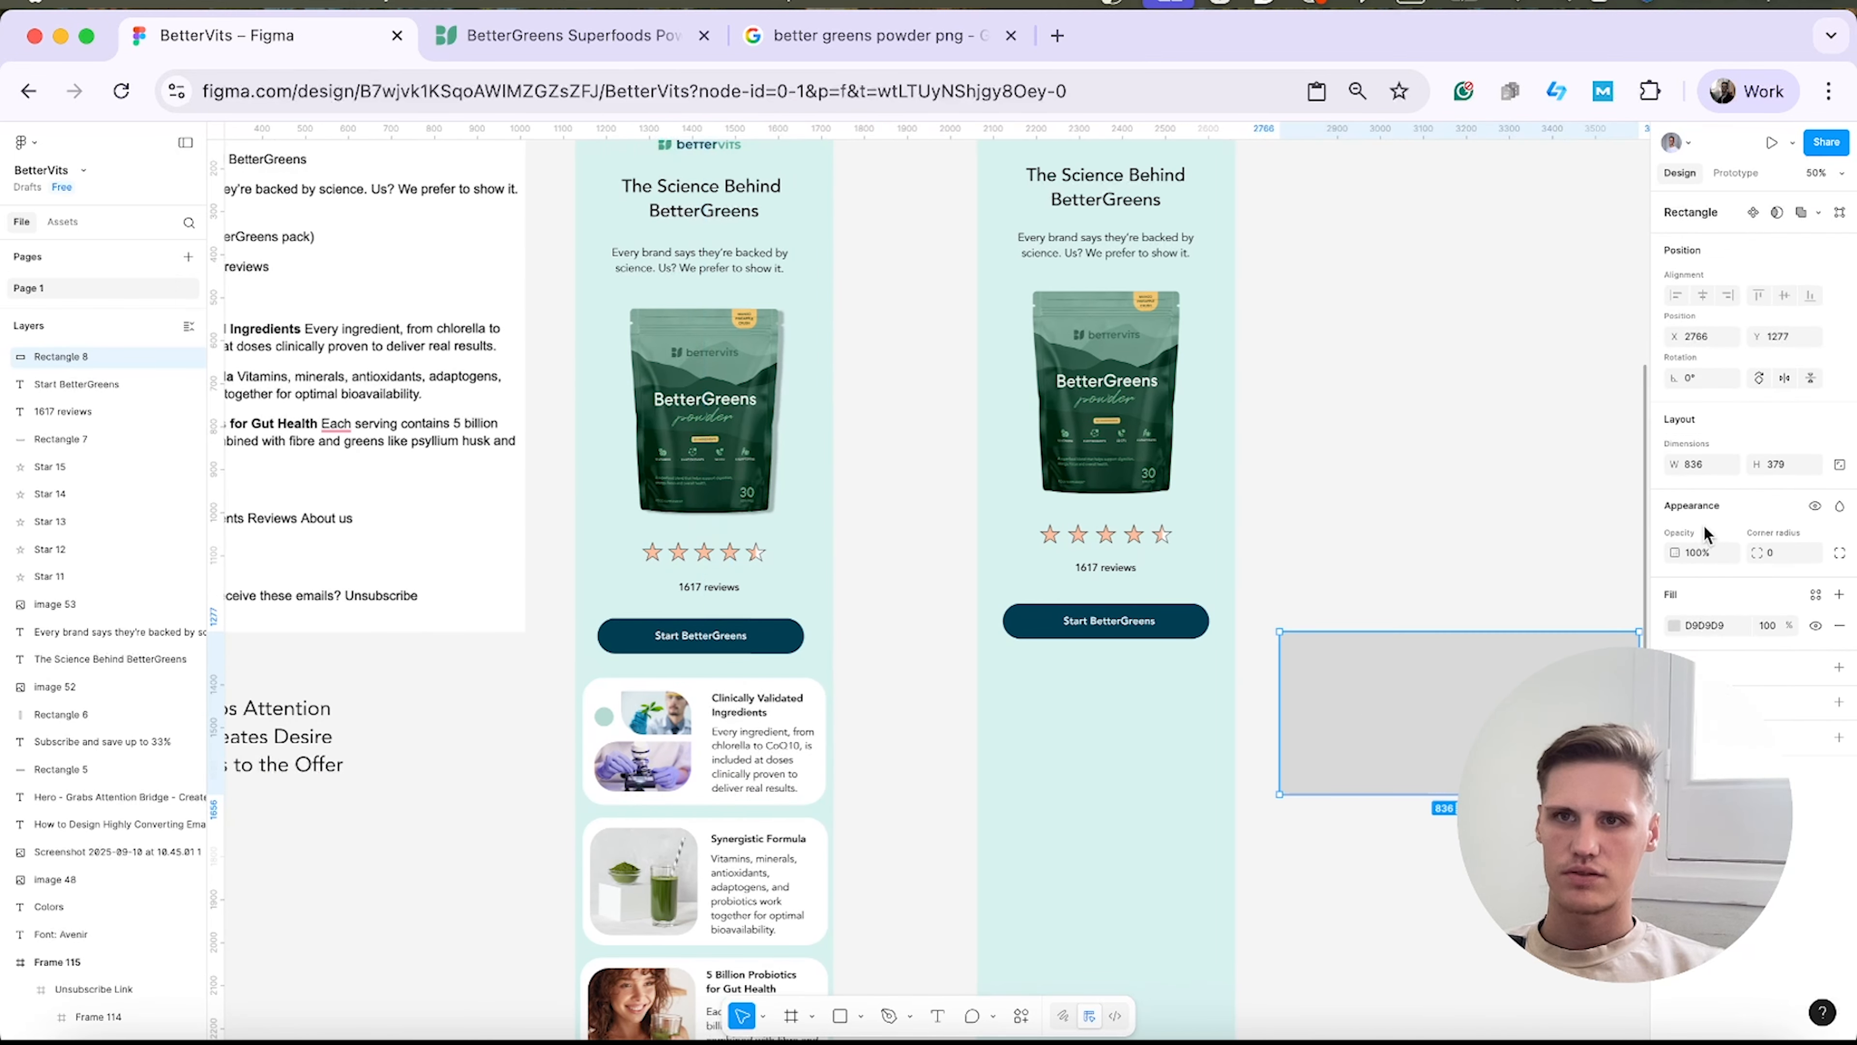
{"action": "type", "text": "566"}
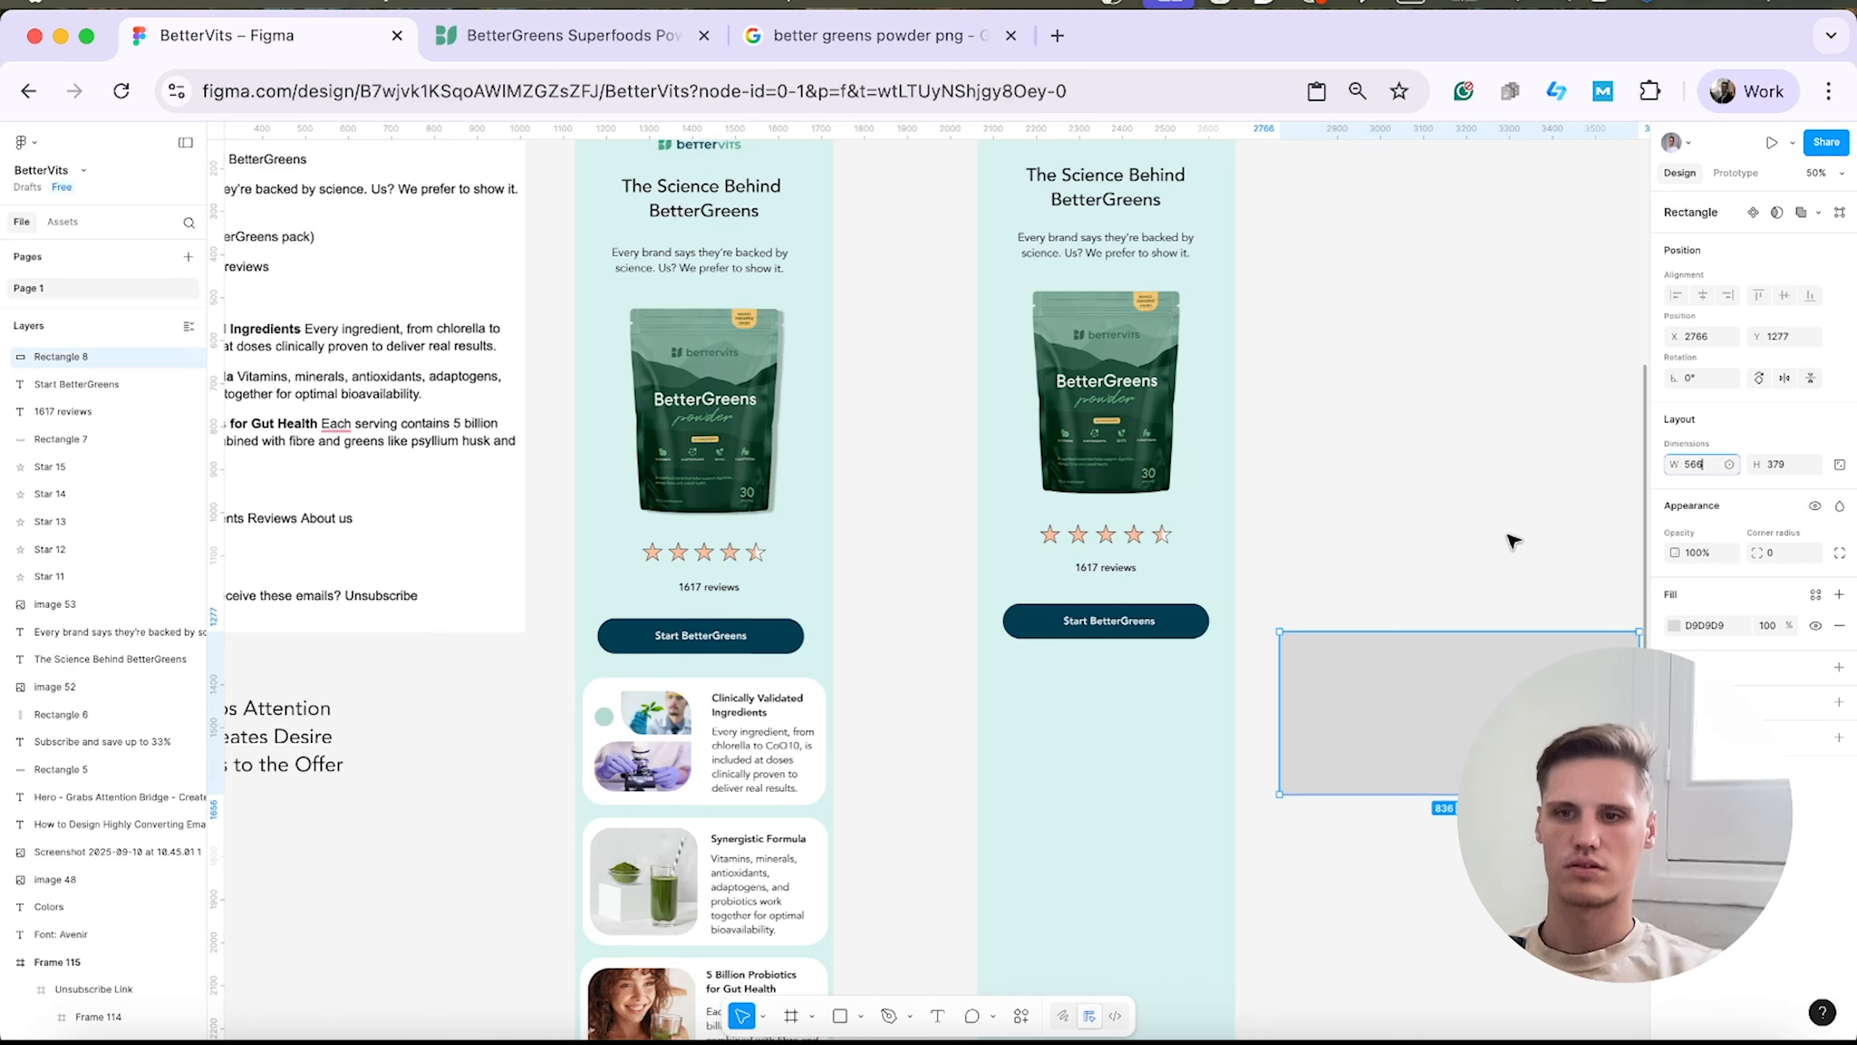
{"action": "key", "text": "Return"}
{"action": "left_click", "coordinate": [1511, 541]}
{"action": "left_click", "coordinate": [802, 707]}
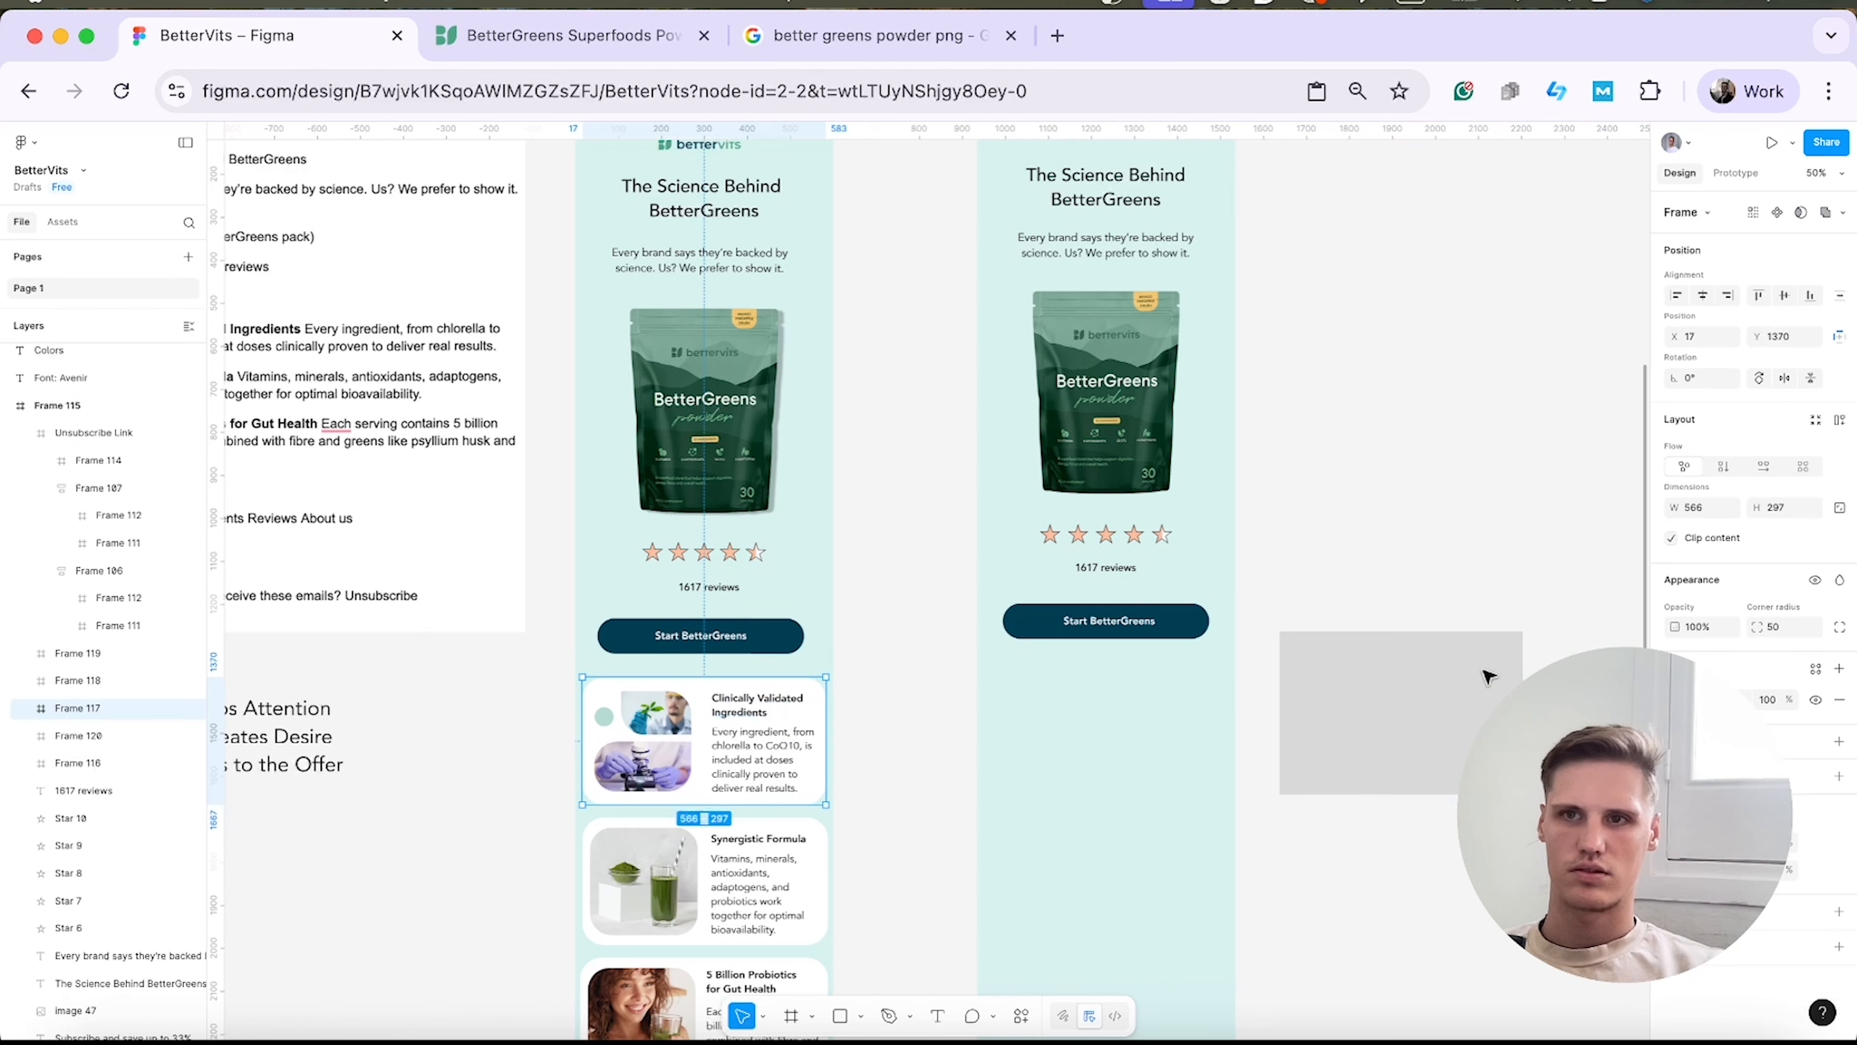
{"action": "left_click", "coordinate": [1453, 708]}
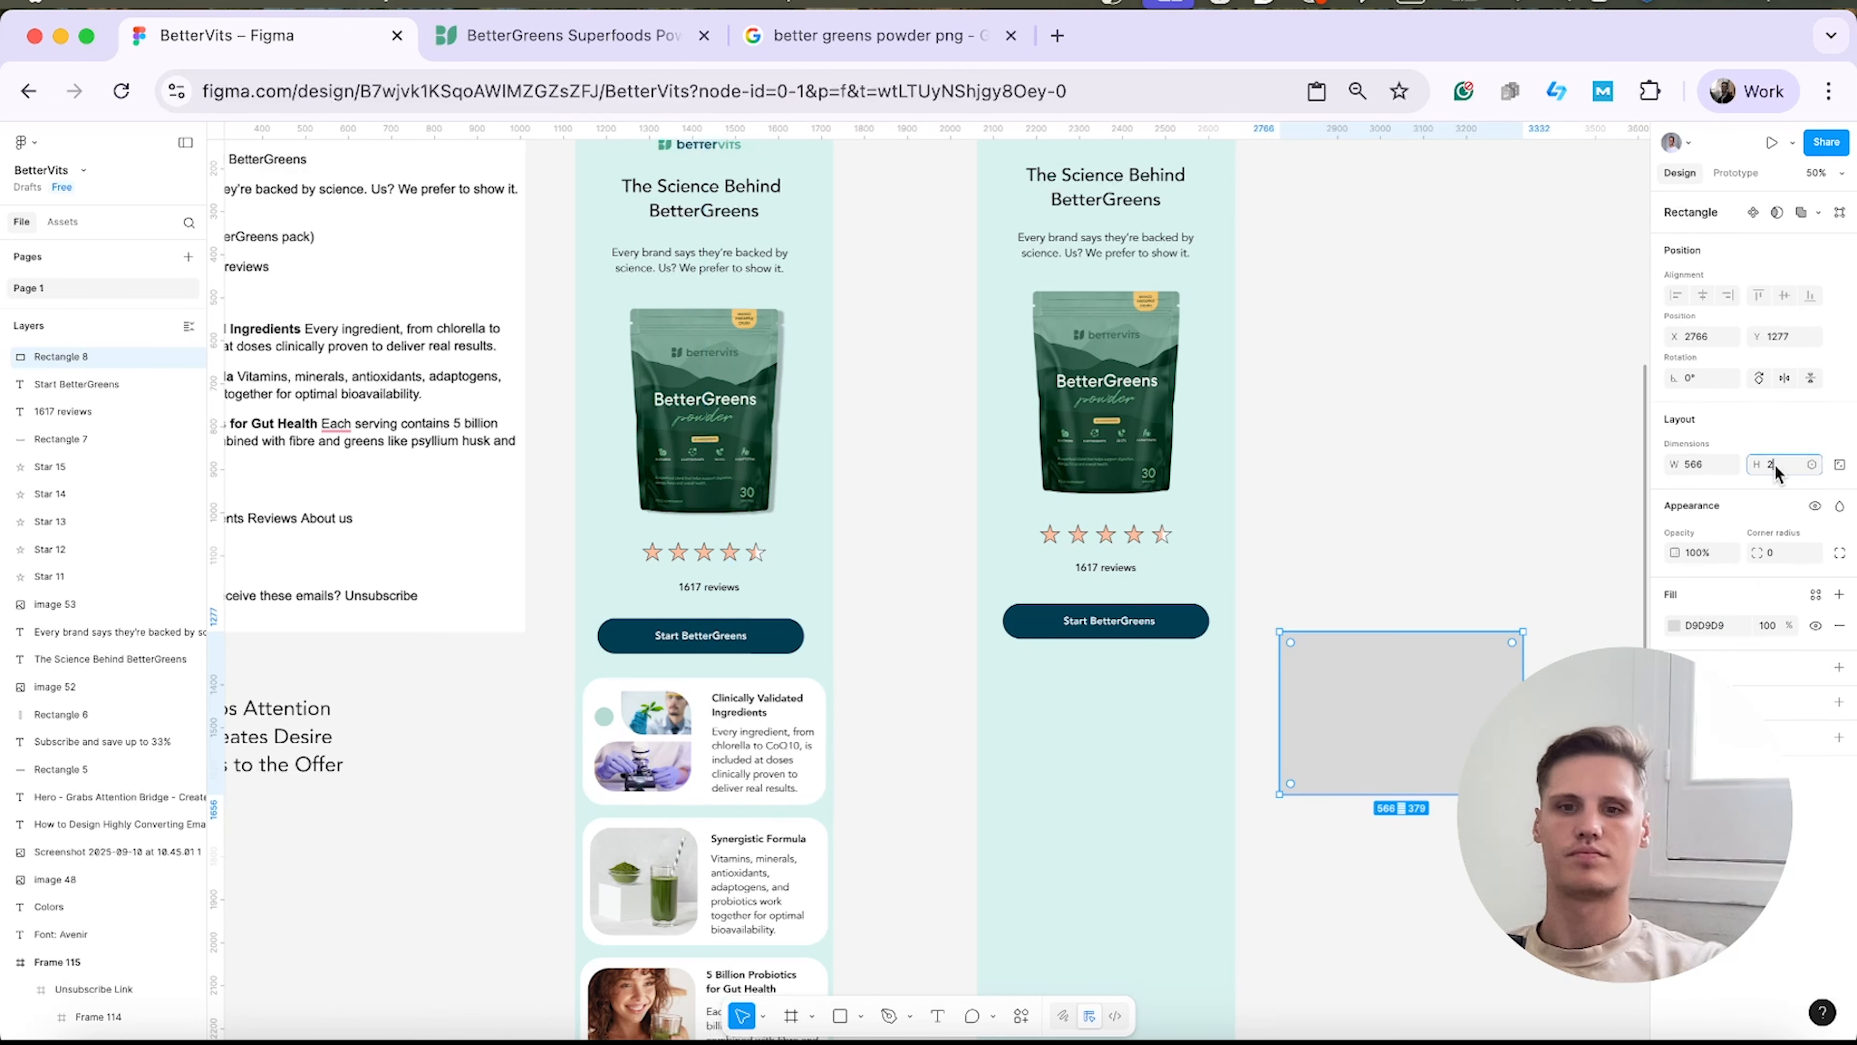
{"action": "type", "text": "297"}
{"action": "left_click", "coordinate": [1447, 564]}
Place the grey rectangle centred below the Start BetterGreens button and set its corner radius to 50.
{"action": "left_click_drag", "start_coordinate": [1412, 711], "coordinate": [1116, 752]}
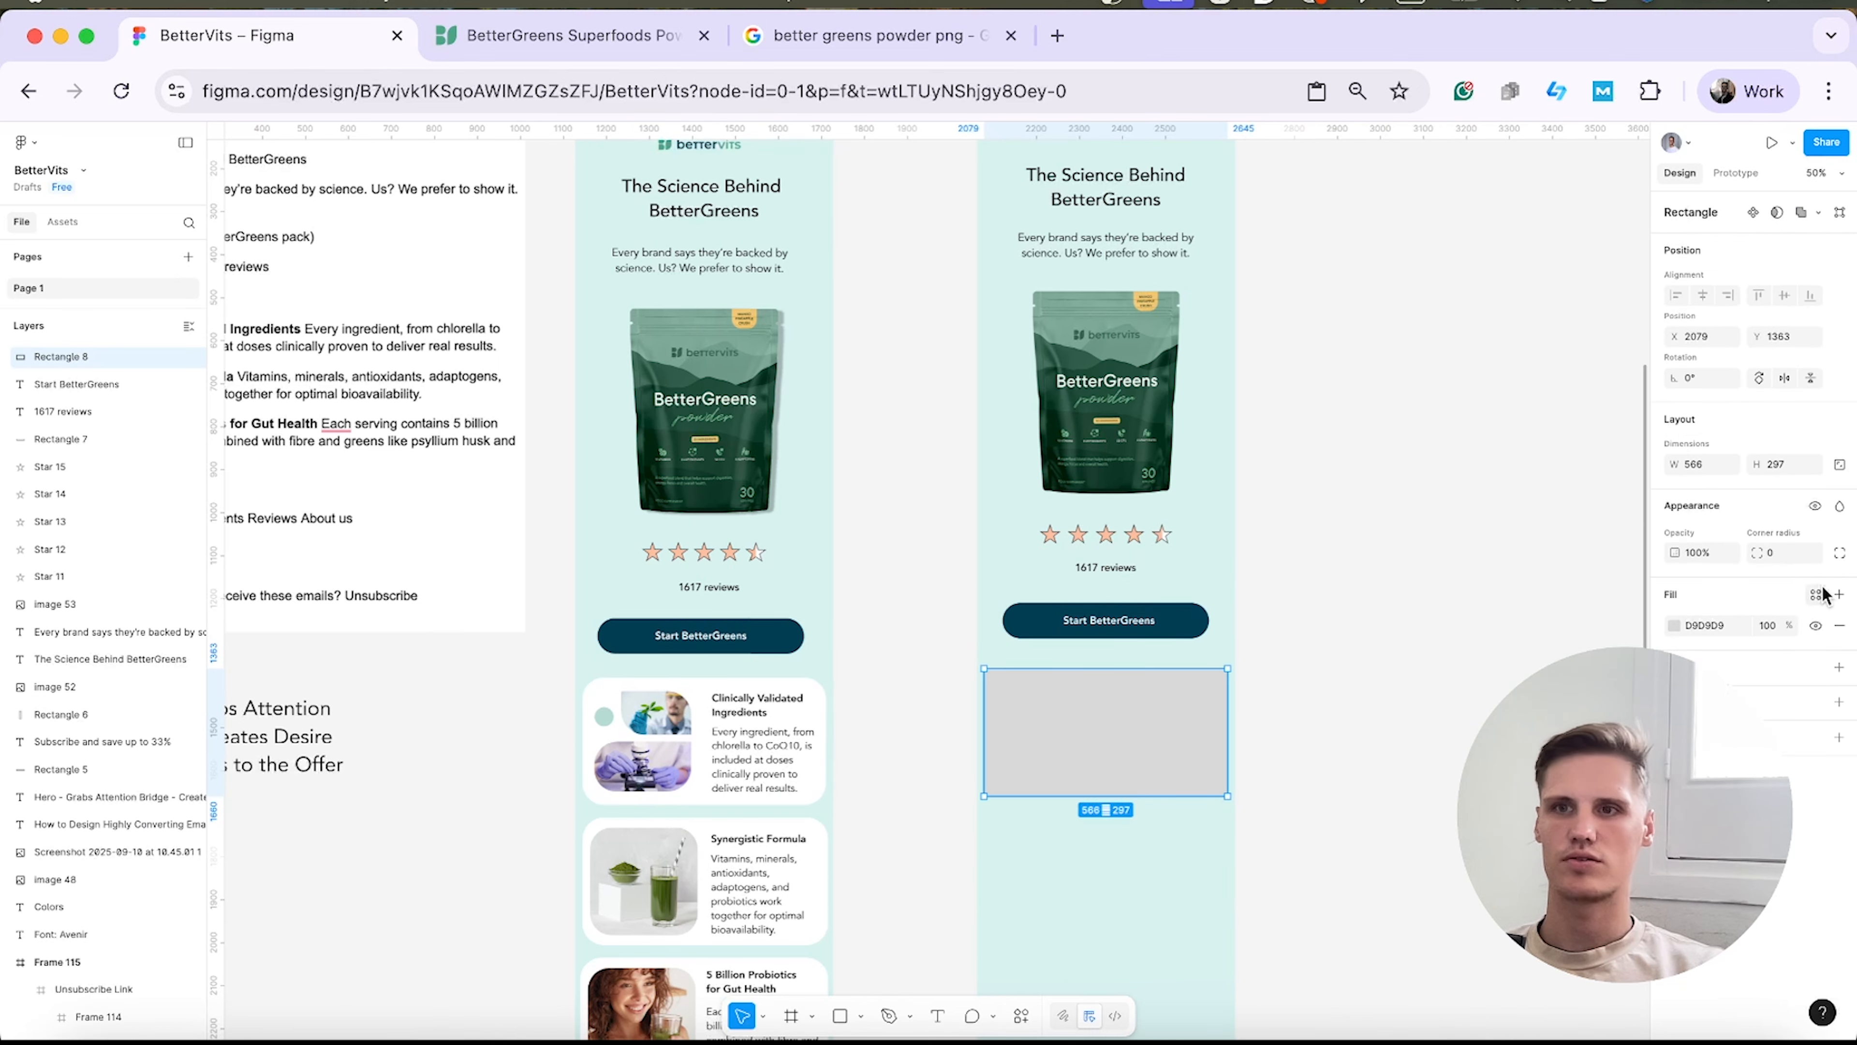
{"action": "type", "text": "5"}
{"action": "key", "text": "Return"}
{"action": "left_click", "coordinate": [1345, 652]}
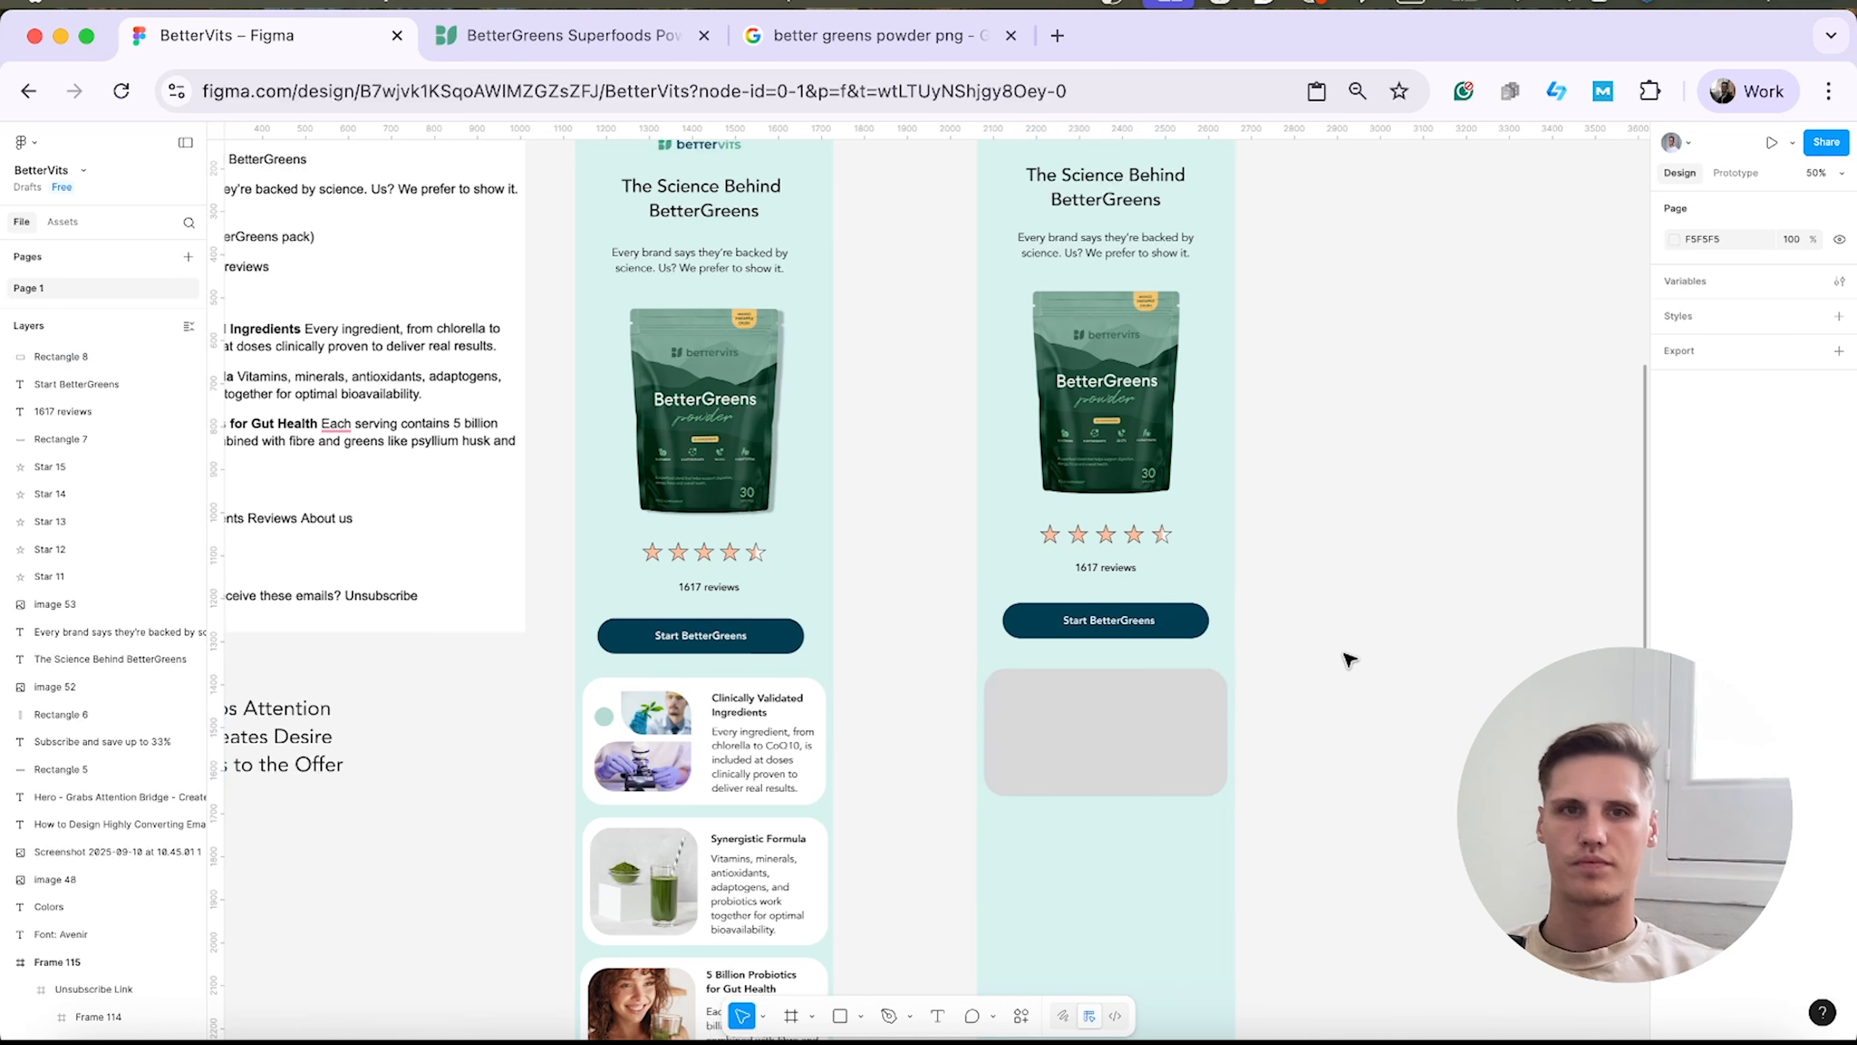
Duplicate the rounded card twice downwards to form an evenly spaced stack of three cards.
{"action": "left_click_drag", "start_coordinate": [1154, 732], "coordinate": [1150, 871]}
{"action": "scroll", "coordinate": [1150, 870], "scroll_direction": "down", "scroll_amount": 3}
{"action": "left_click_drag", "start_coordinate": [1127, 692], "coordinate": [1130, 837]}
Fill all three rounded cards in the new email with white.
{"action": "left_click", "coordinate": [1120, 518]}
{"action": "left_click", "coordinate": [1112, 691], "text": "shift"}
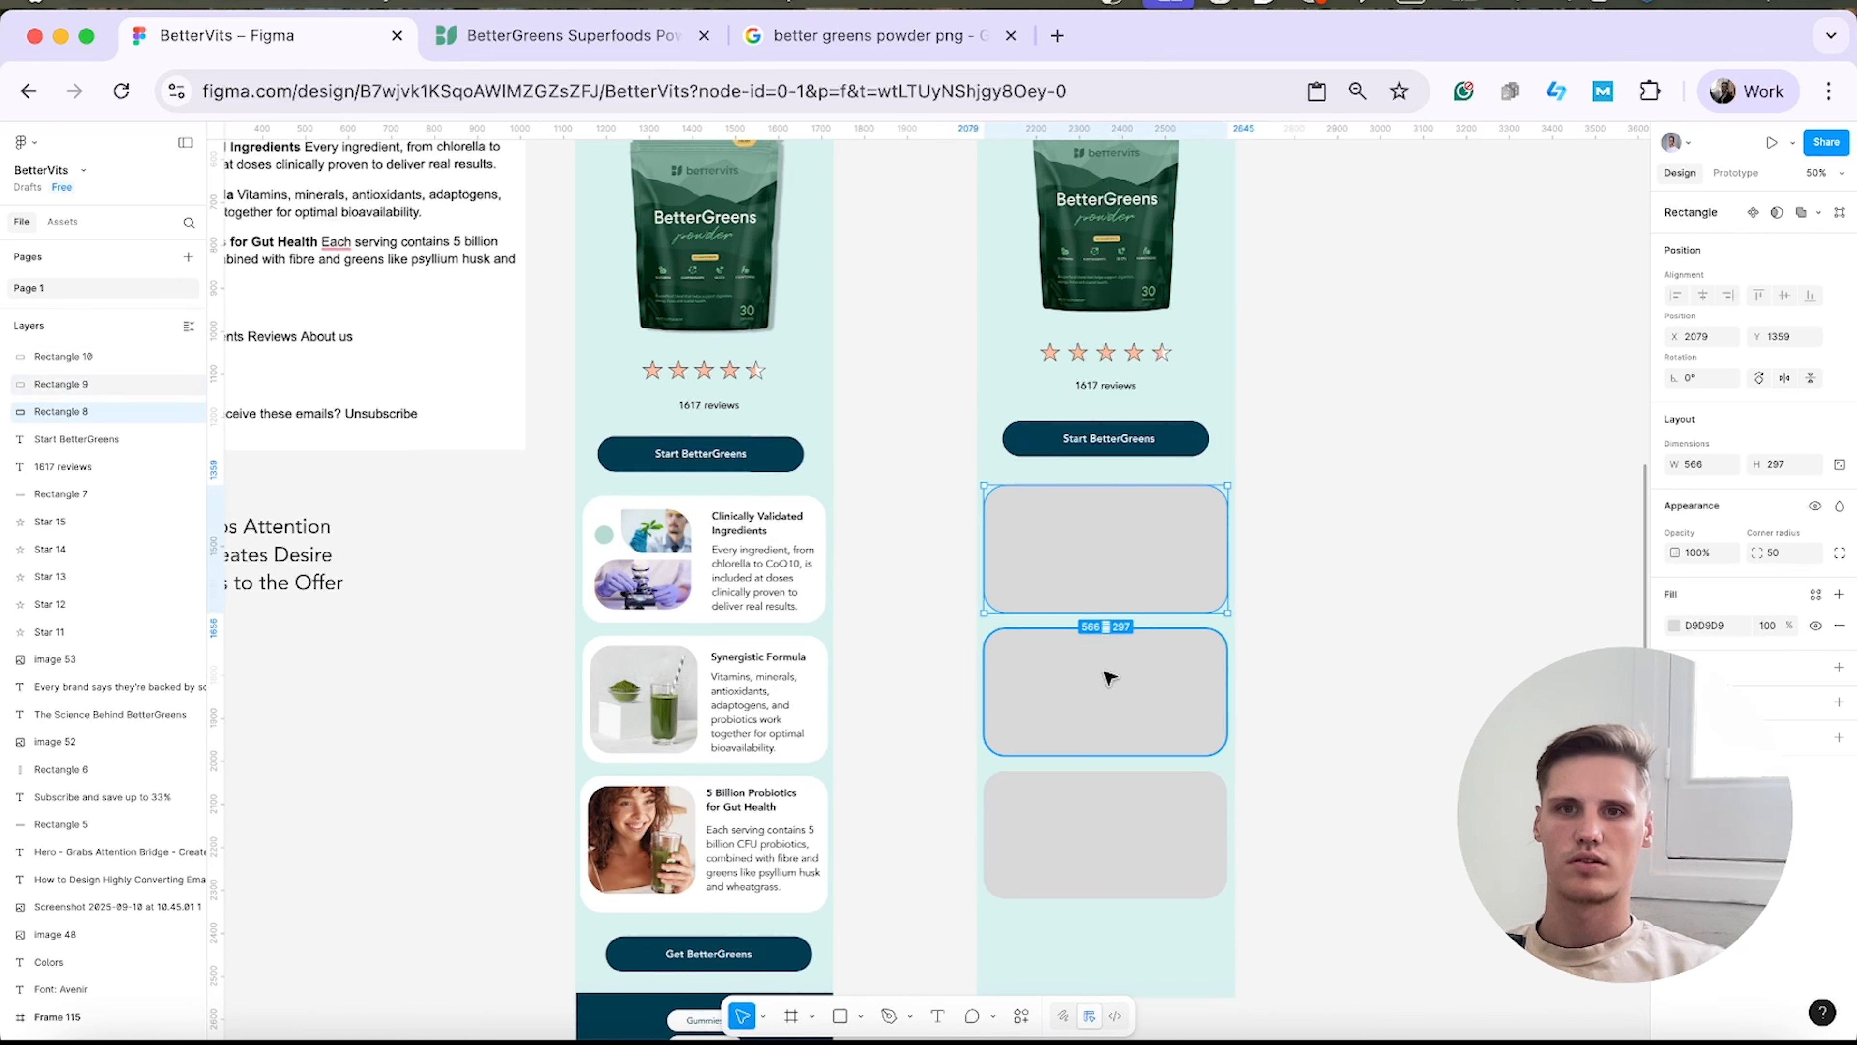
{"action": "left_click", "coordinate": [1106, 834], "text": "shift"}
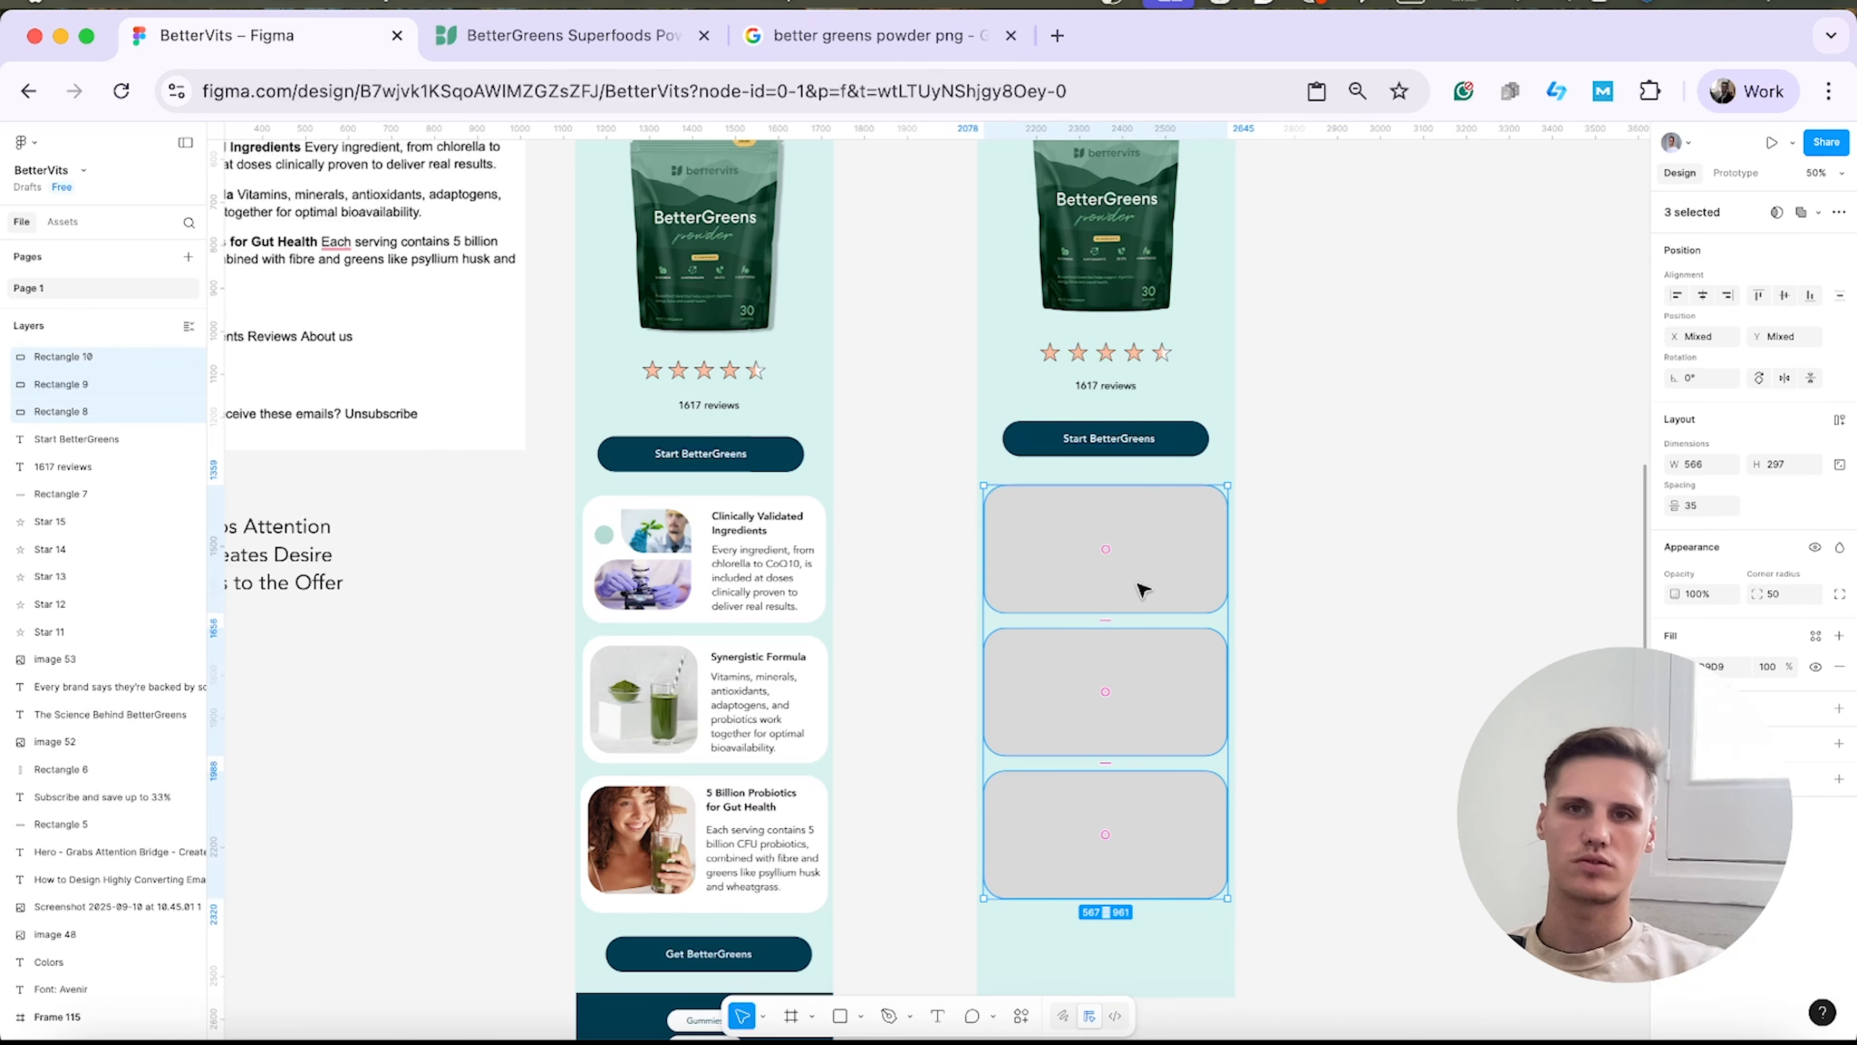
{"action": "left_click", "coordinate": [1675, 667]}
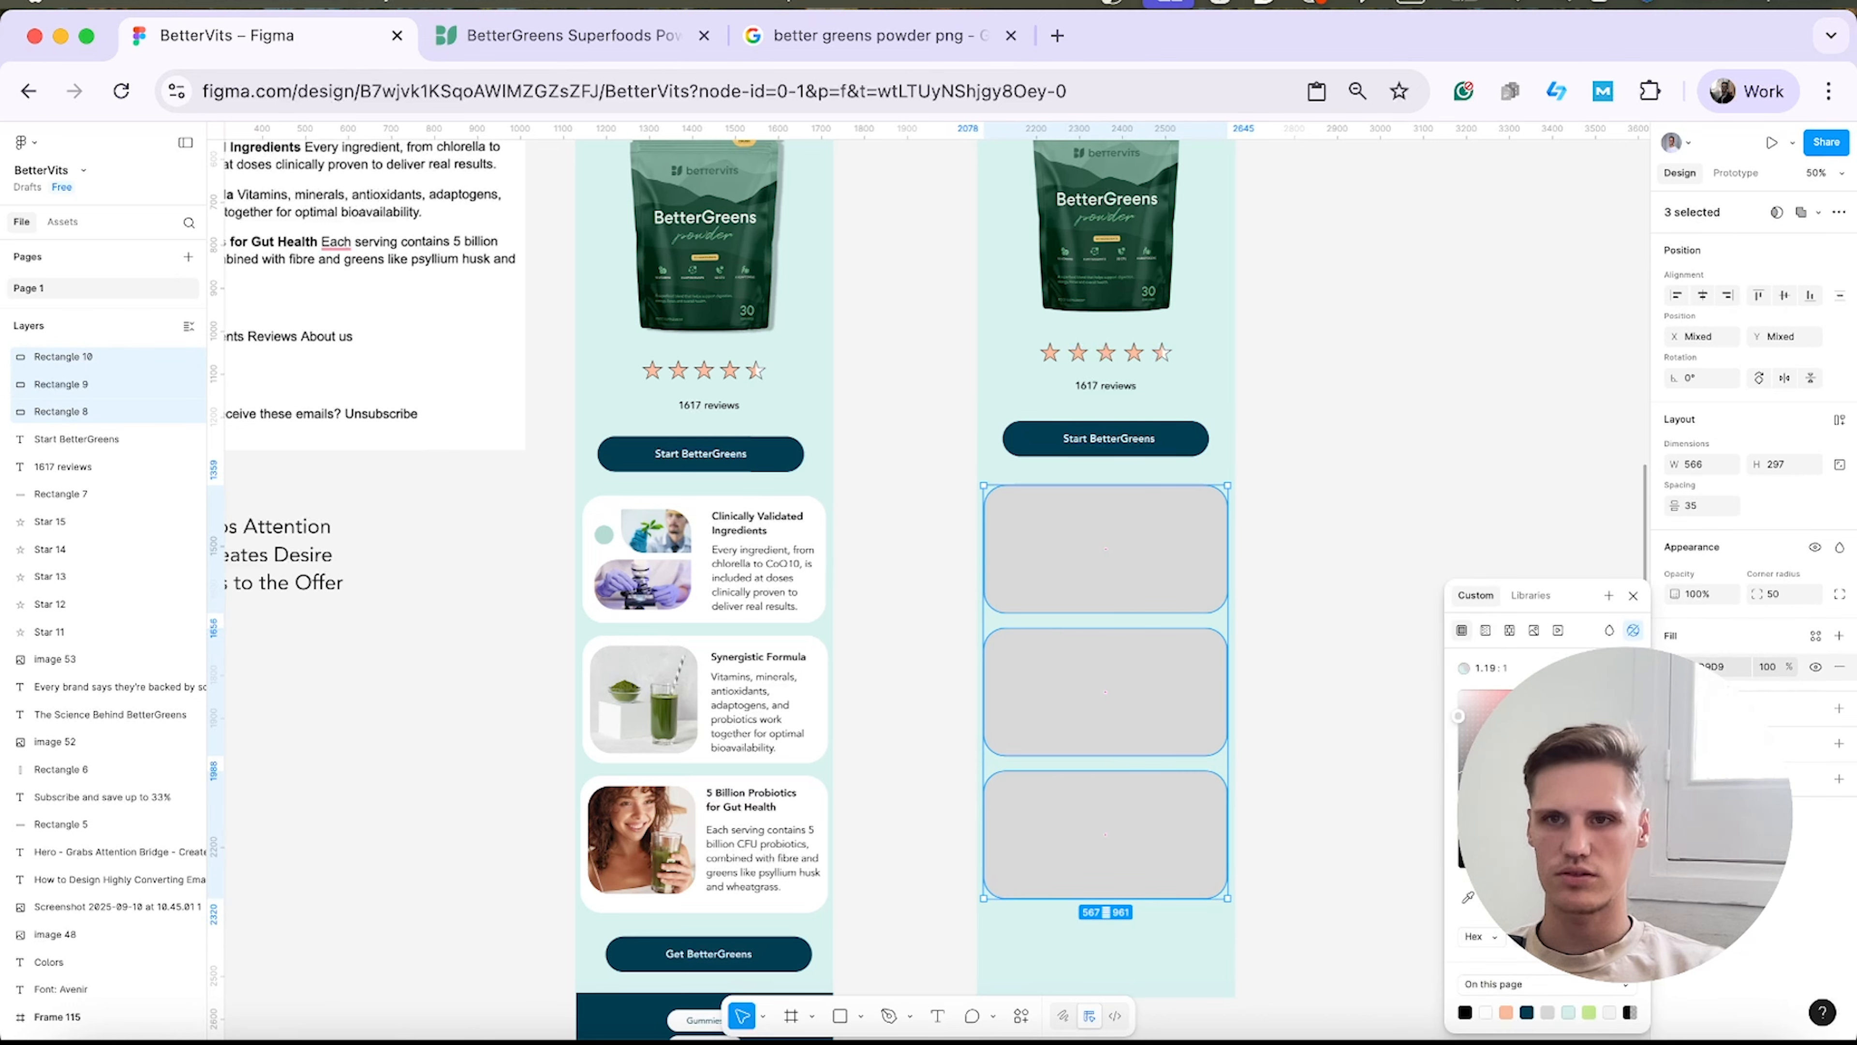
{"action": "left_click_drag", "start_coordinate": [1506, 707], "coordinate": [1236, 448]}
{"action": "left_click", "coordinate": [1510, 447]}
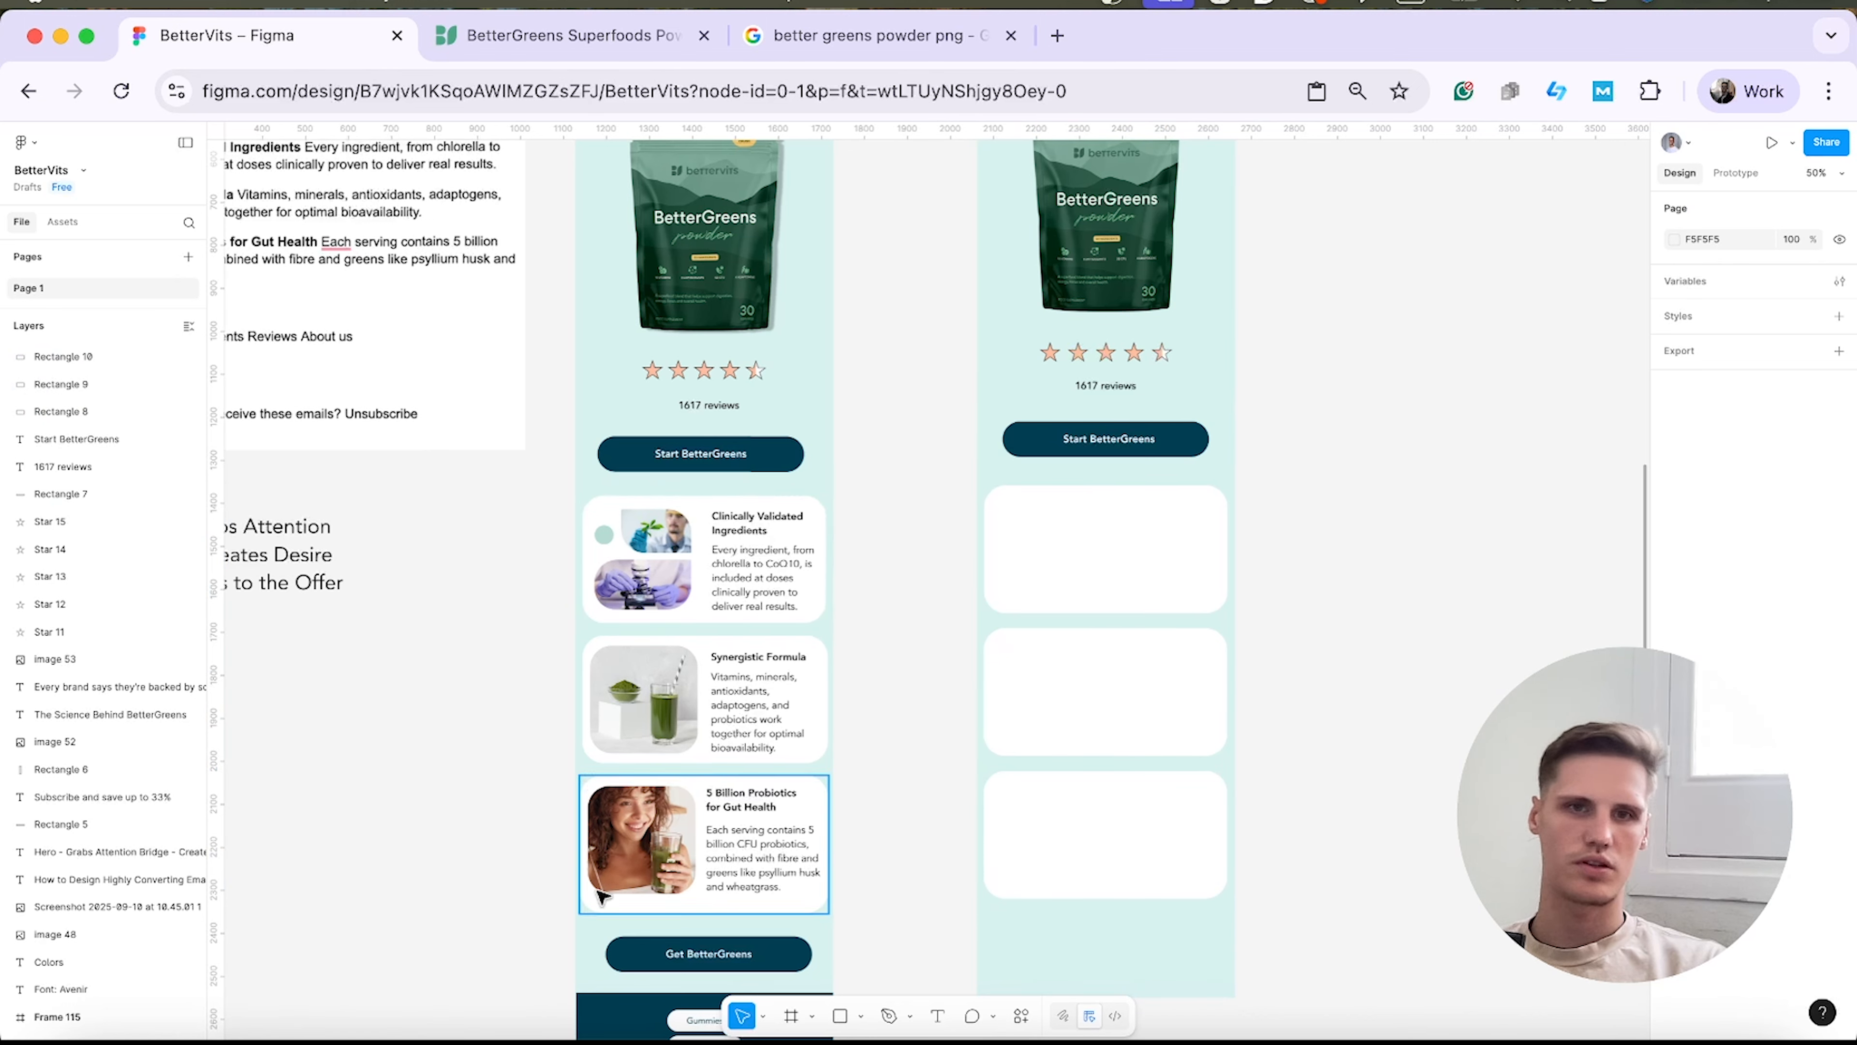
Copy the laboratory collage image from the Bettervits About Us page and paste it into the Figma design near the cards.
{"action": "left_click", "coordinate": [501, 33]}
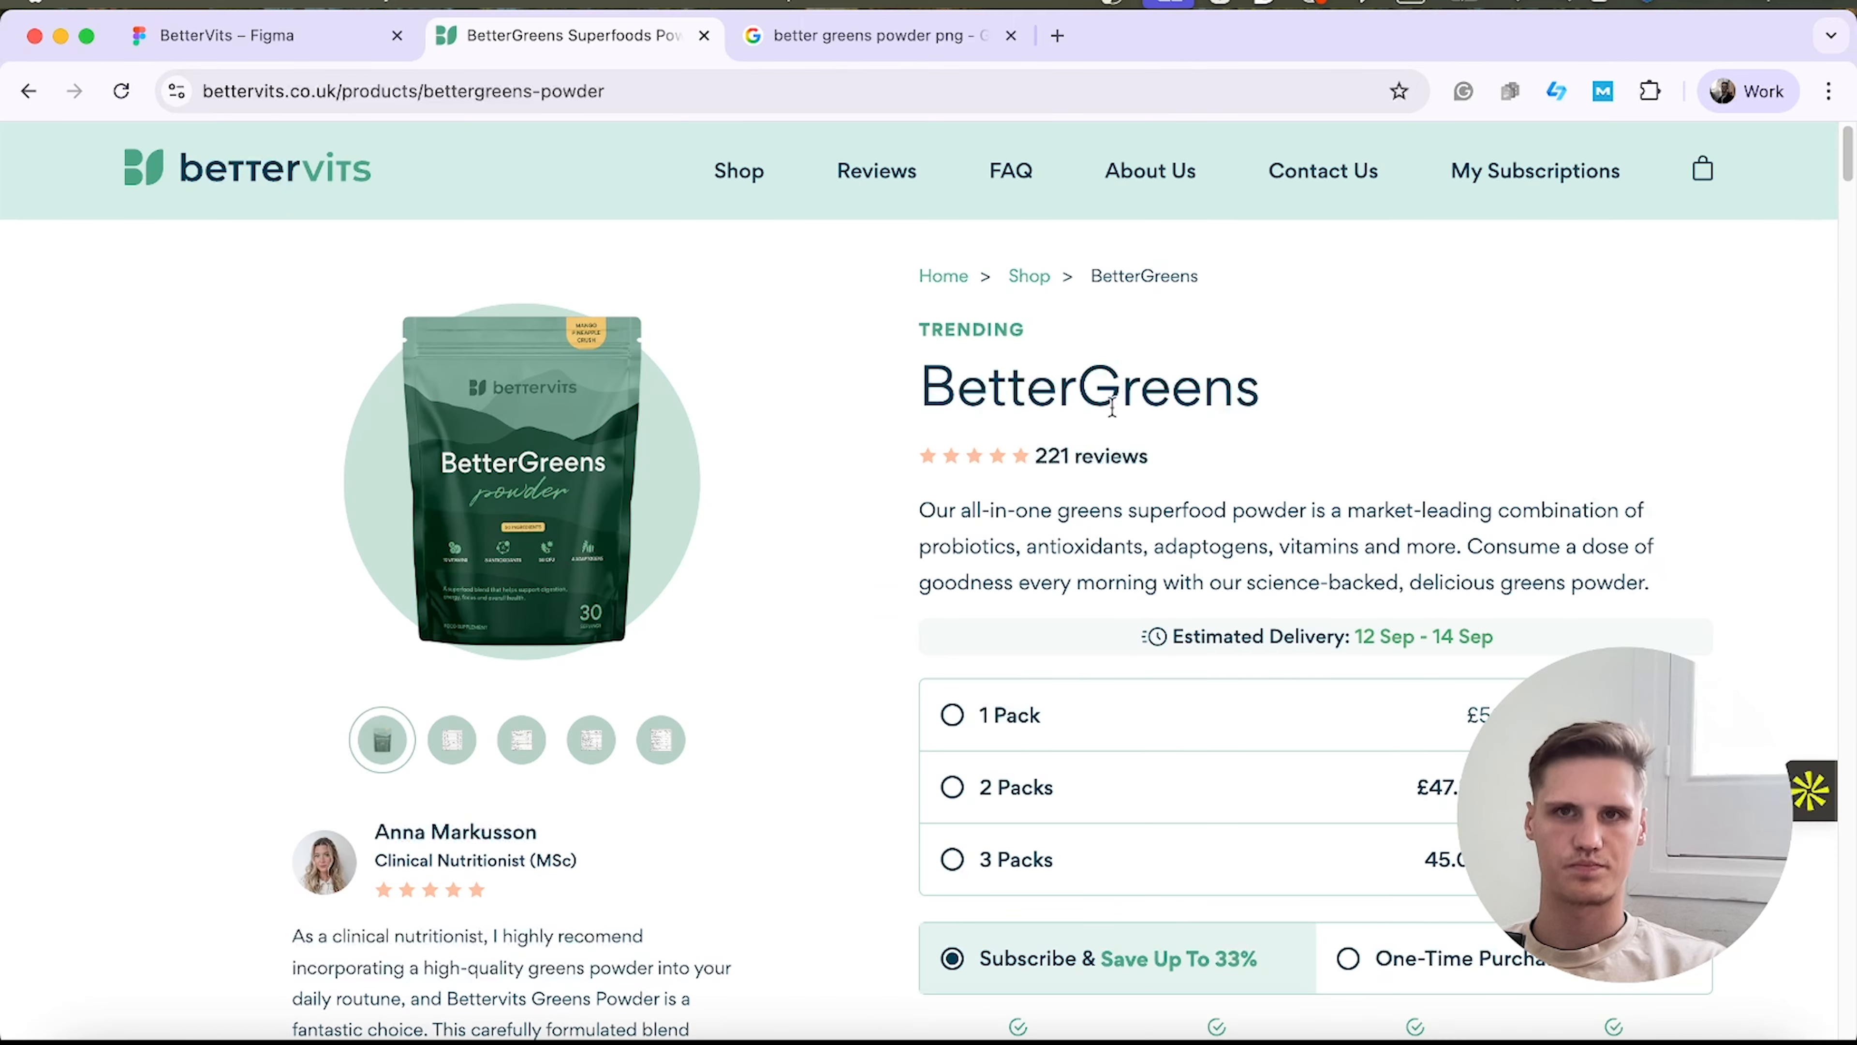
{"action": "left_click", "coordinate": [1123, 173]}
{"action": "scroll", "coordinate": [888, 810], "scroll_direction": "down", "scroll_amount": 8}
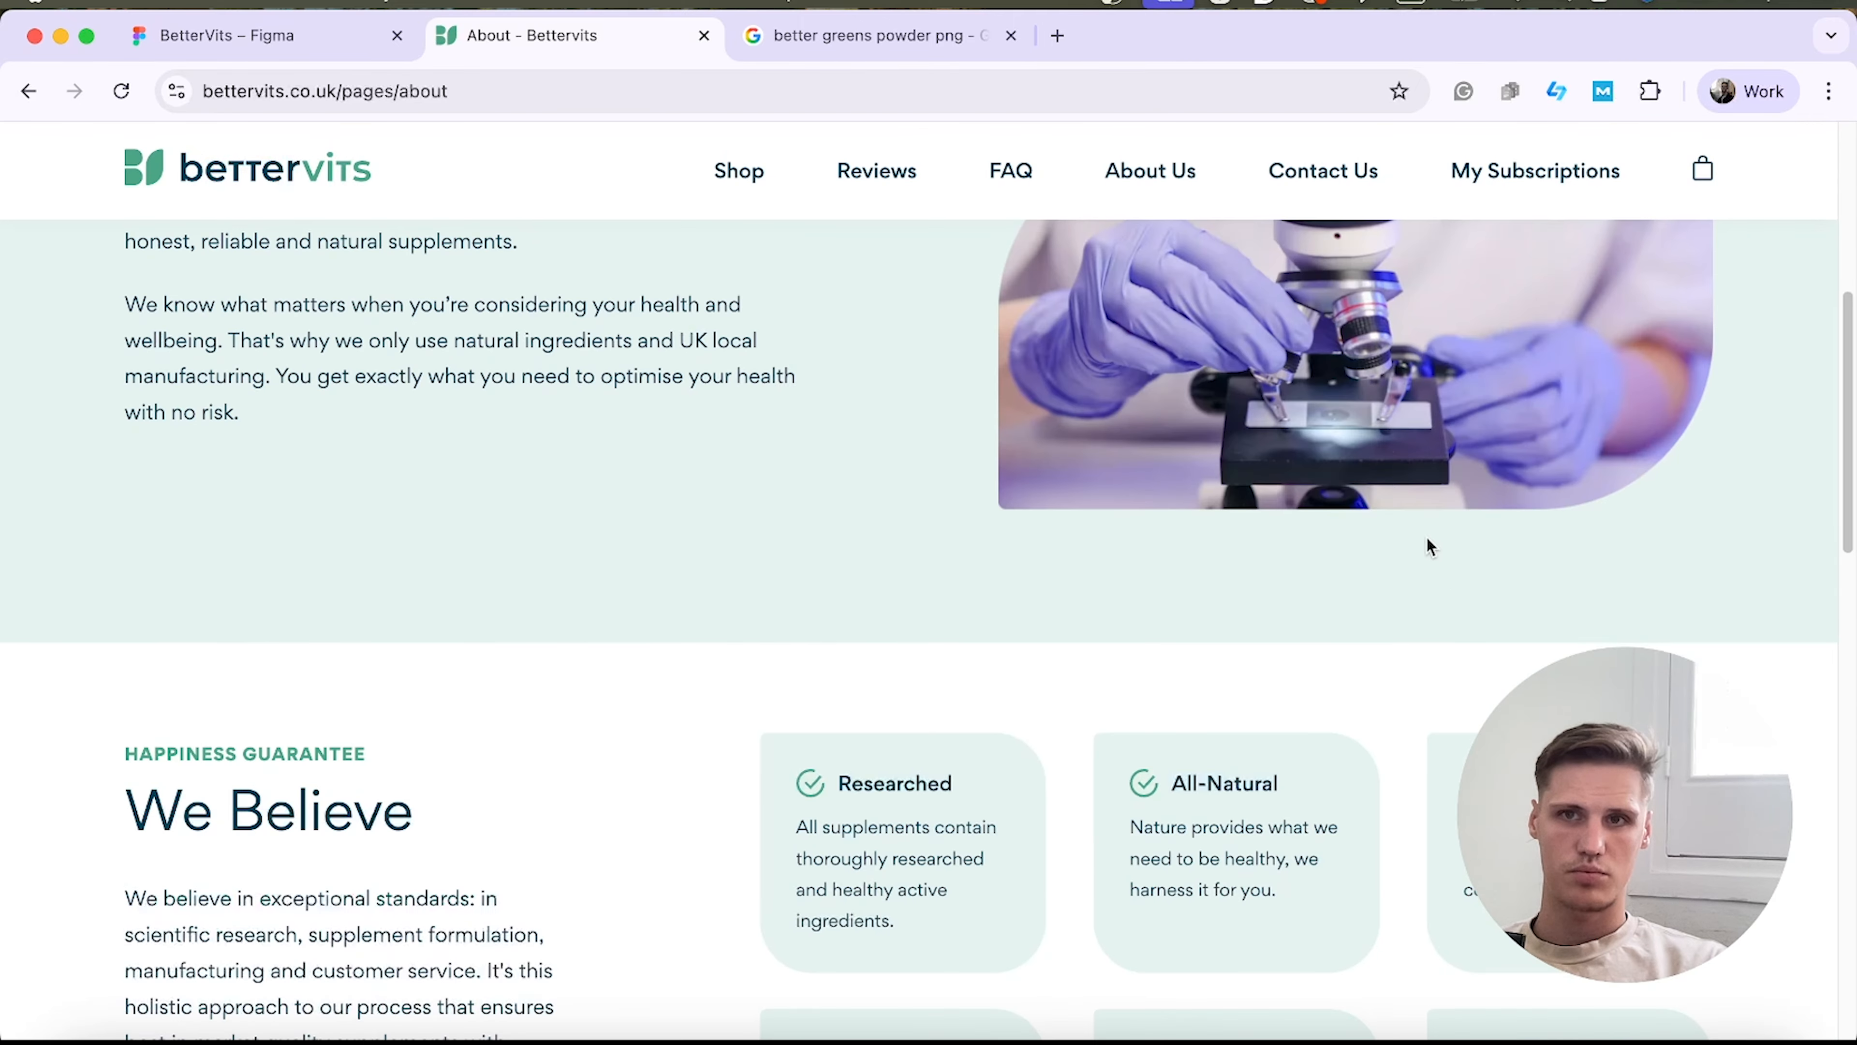
{"action": "right_click", "coordinate": [1309, 387]}
{"action": "left_click", "coordinate": [1375, 463]}
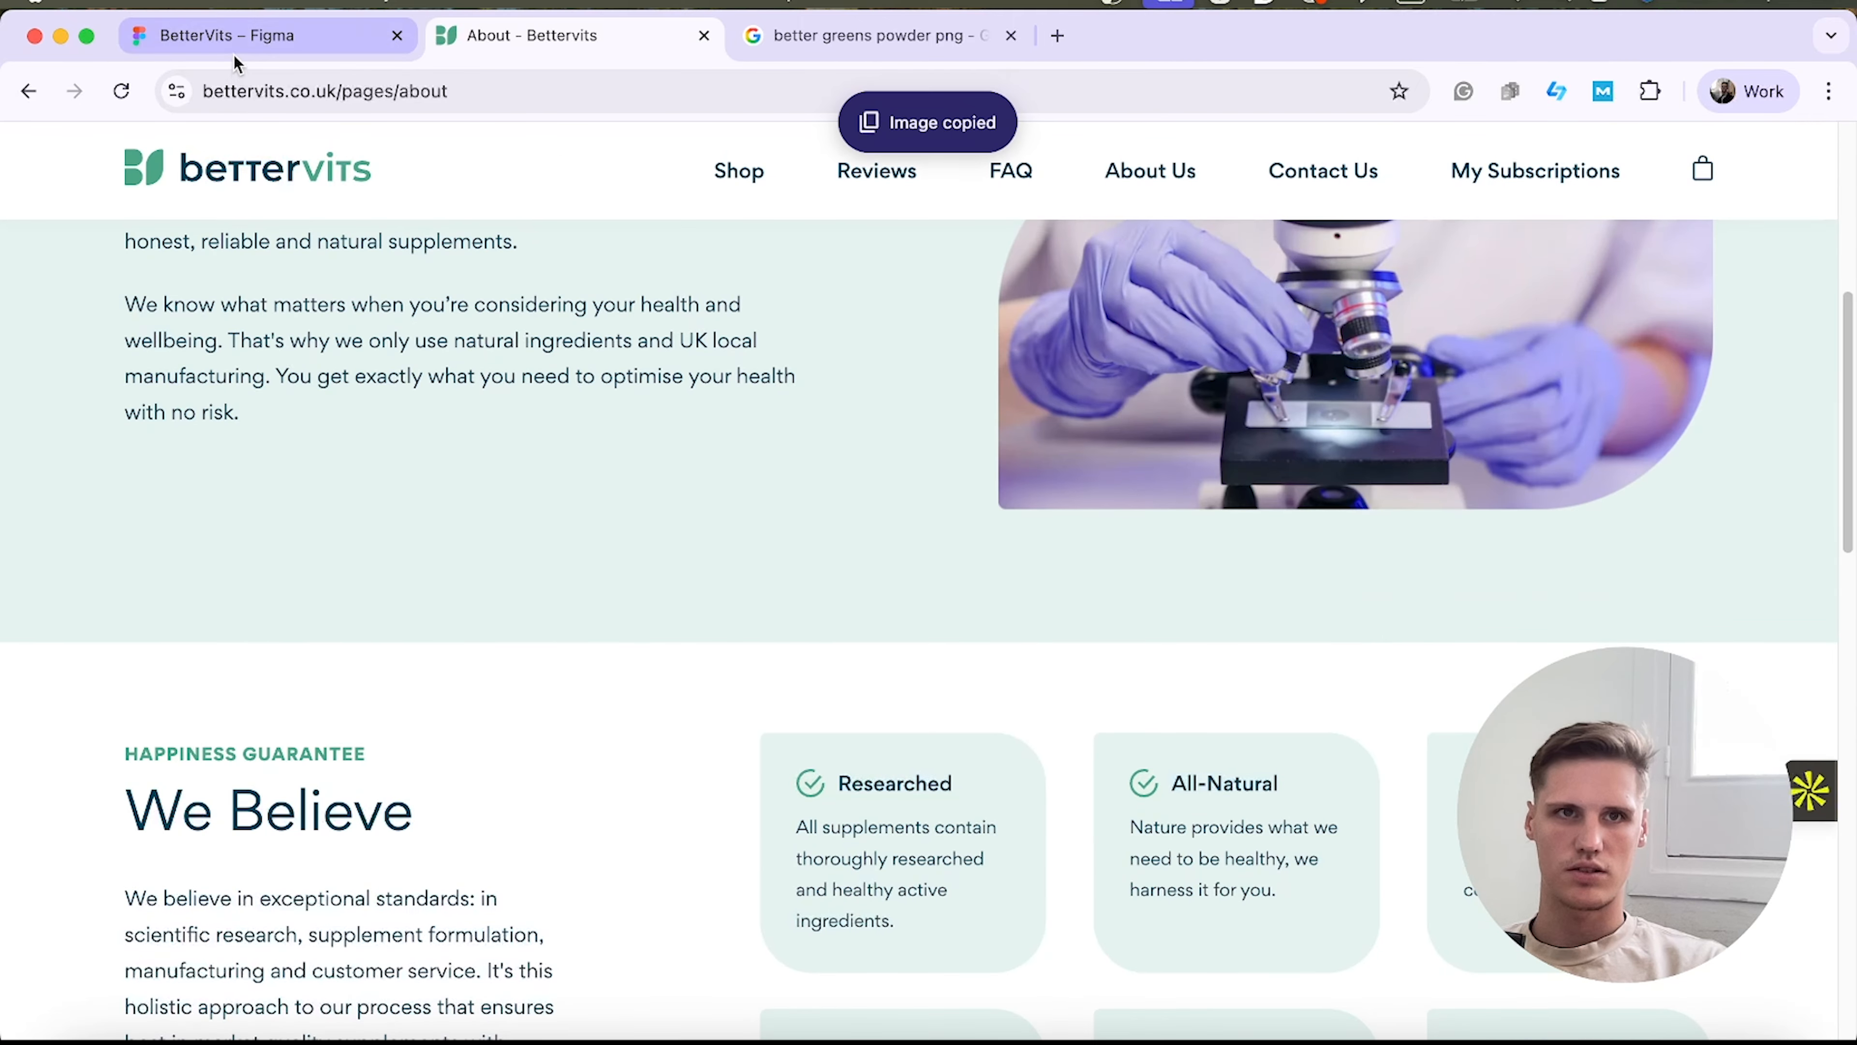
{"action": "left_click", "coordinate": [263, 36]}
{"action": "key", "text": "super+v"}
{"action": "left_click_drag", "start_coordinate": [928, 622], "coordinate": [1294, 637]}
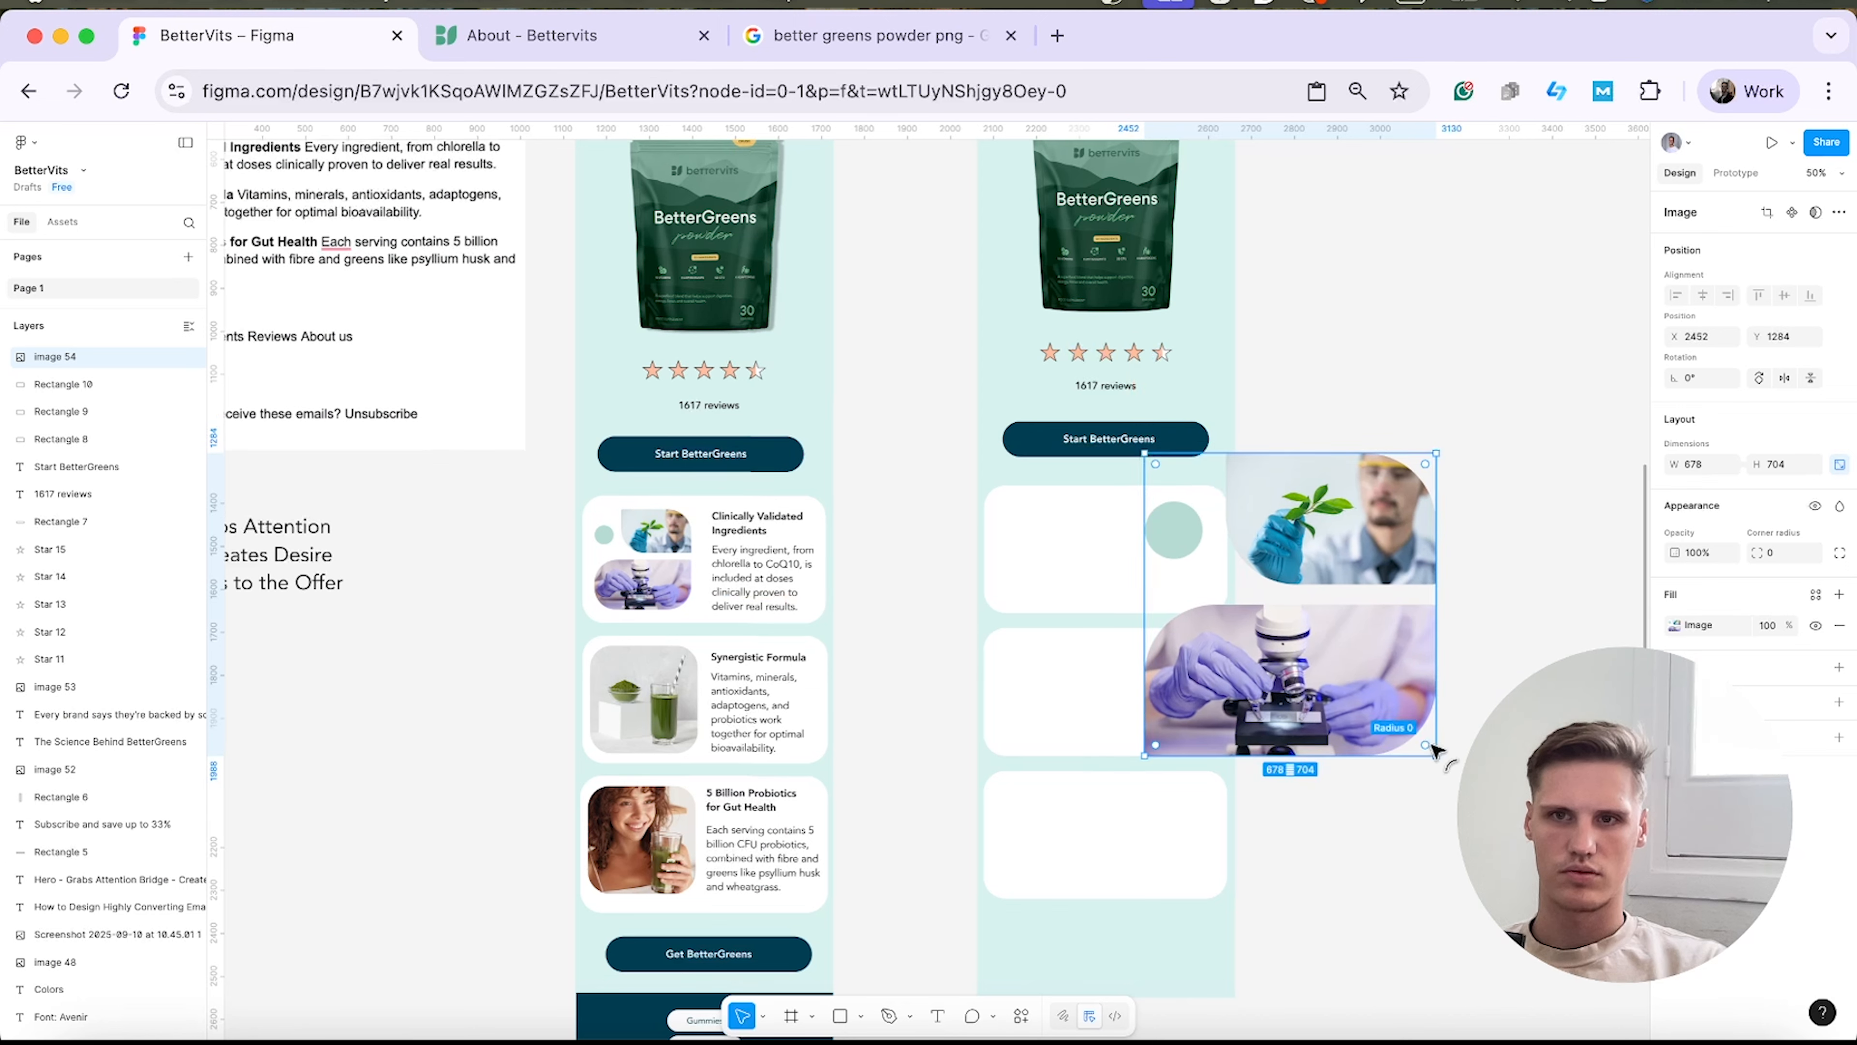
Set the laboratory image's width to 225, keeping its proportions, and place it in the left part of the first white card.
{"action": "double_click", "coordinate": [642, 578]}
{"action": "left_click", "coordinate": [1313, 646]}
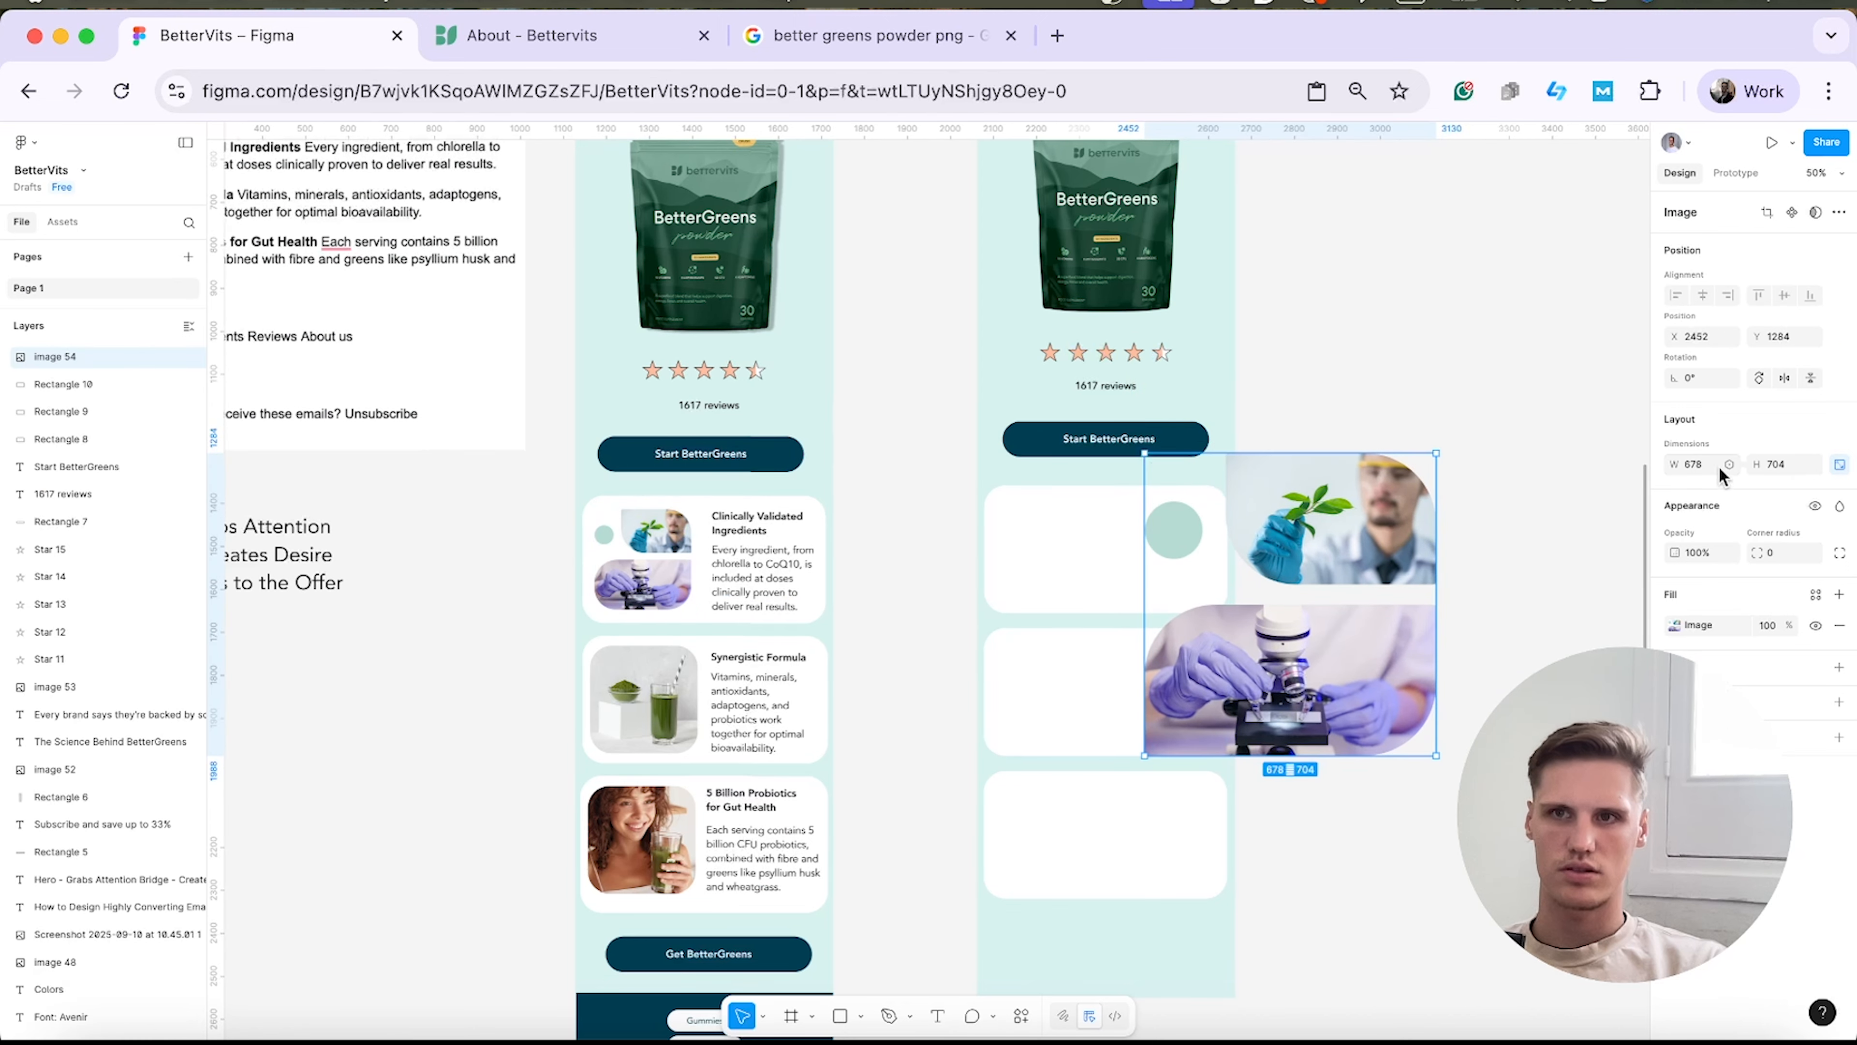
{"action": "type", "text": "225"}
{"action": "key", "text": "Return"}
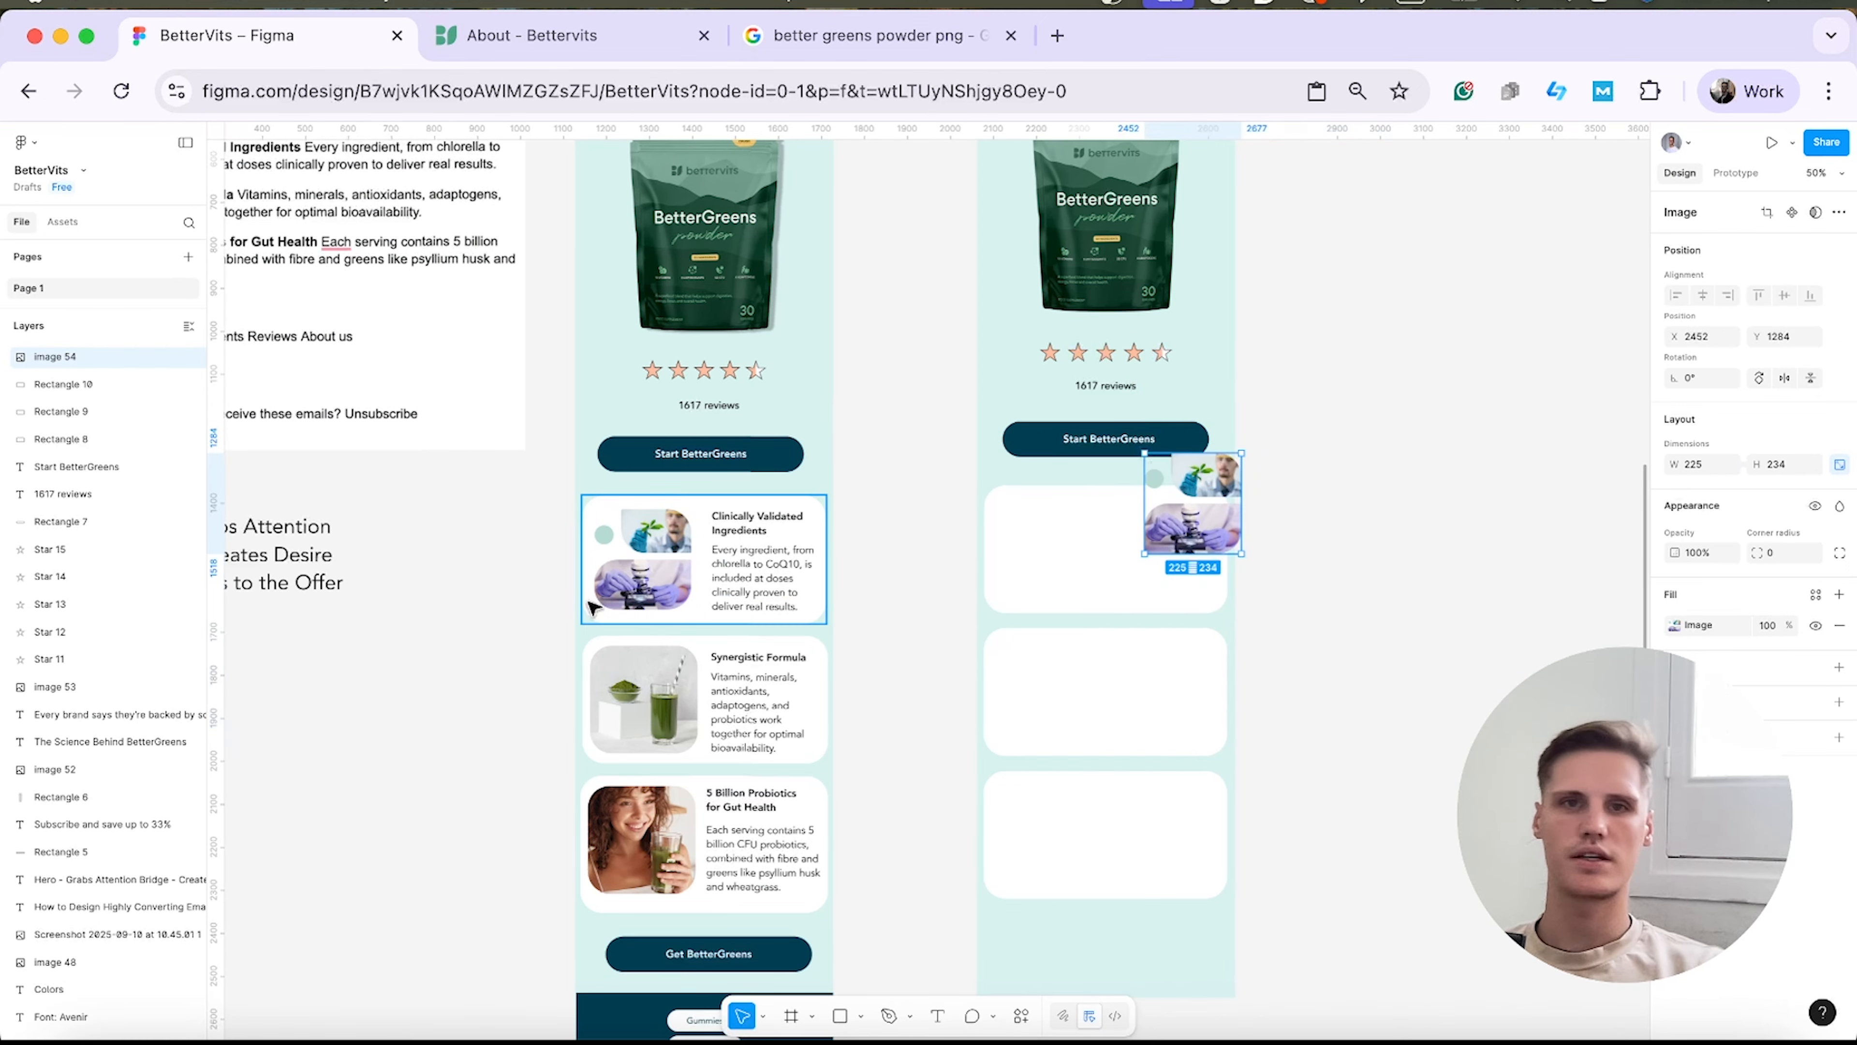
{"action": "left_click_drag", "start_coordinate": [1236, 516], "coordinate": [1093, 568]}
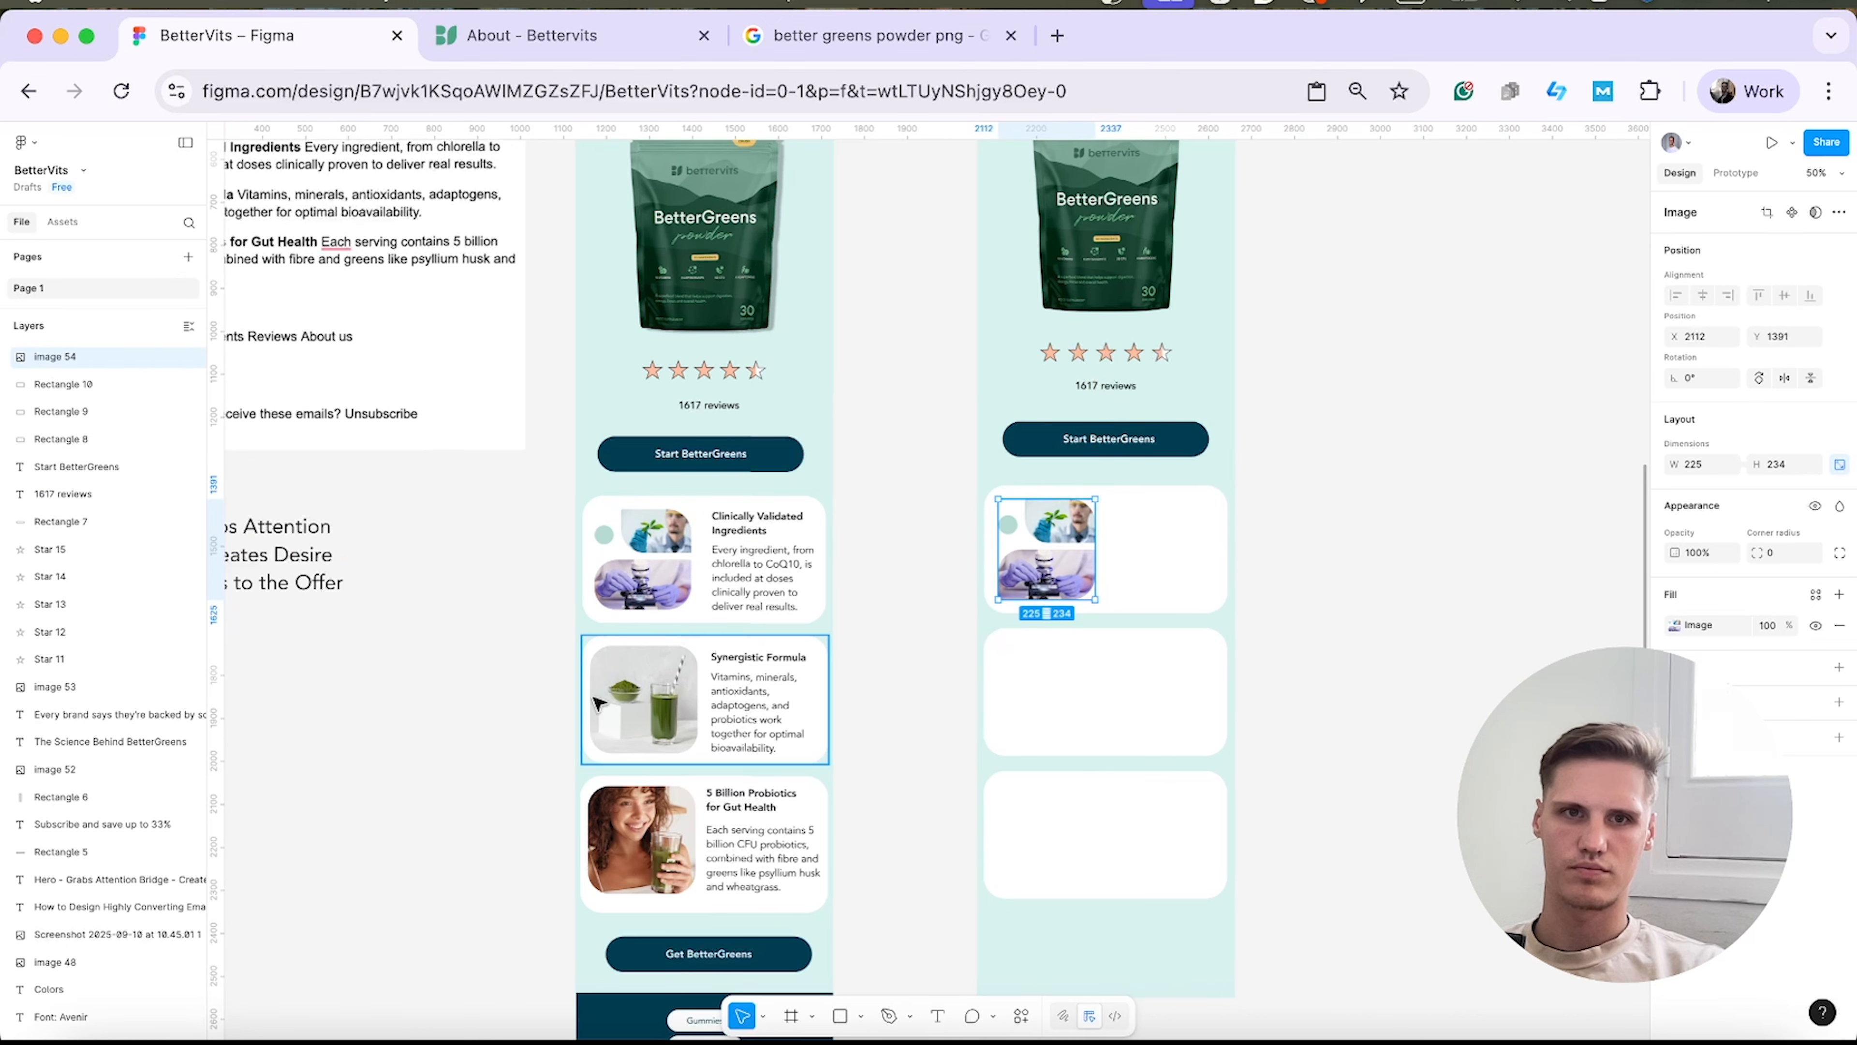
{"action": "left_click", "coordinate": [1325, 618]}
Search Google Images for "greens png" and refine the query to "greens png drink".
{"action": "scroll", "coordinate": [1294, 655], "scroll_direction": "down", "scroll_amount": 1}
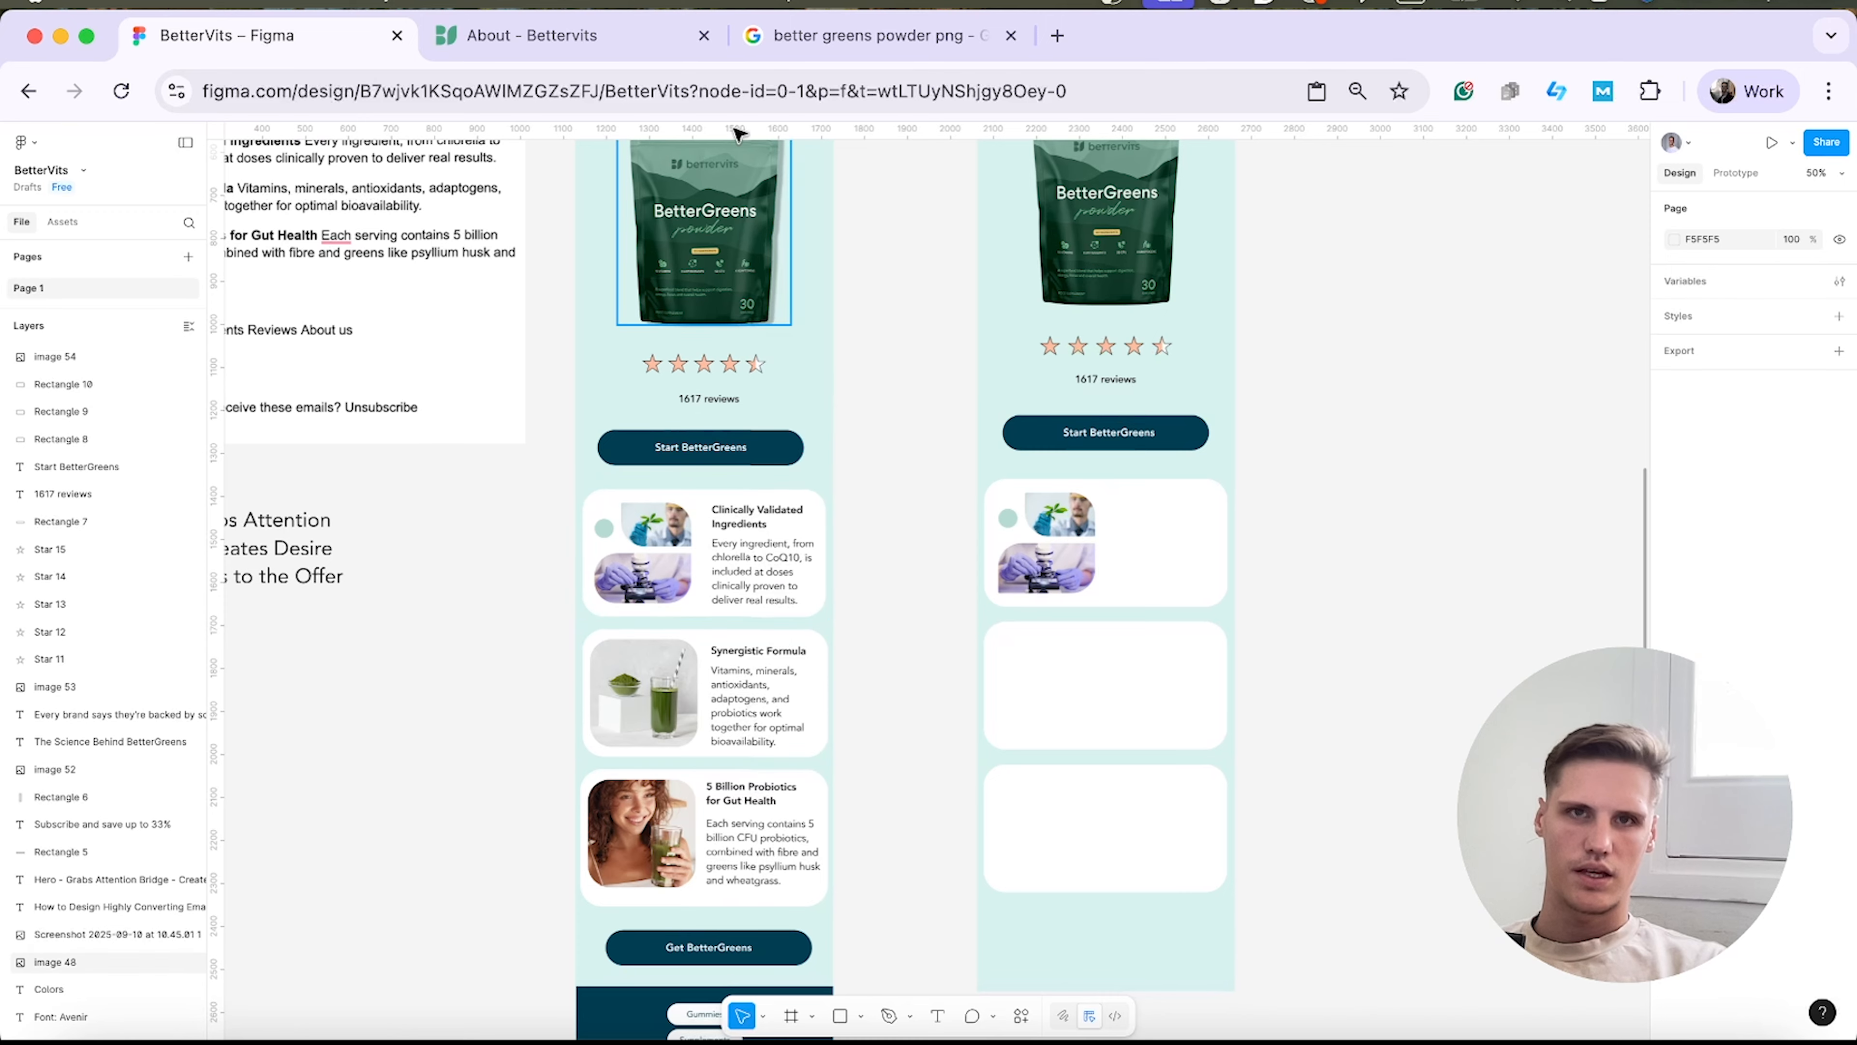
{"action": "left_click", "coordinate": [814, 43]}
{"action": "triple_click", "coordinate": [454, 139]}
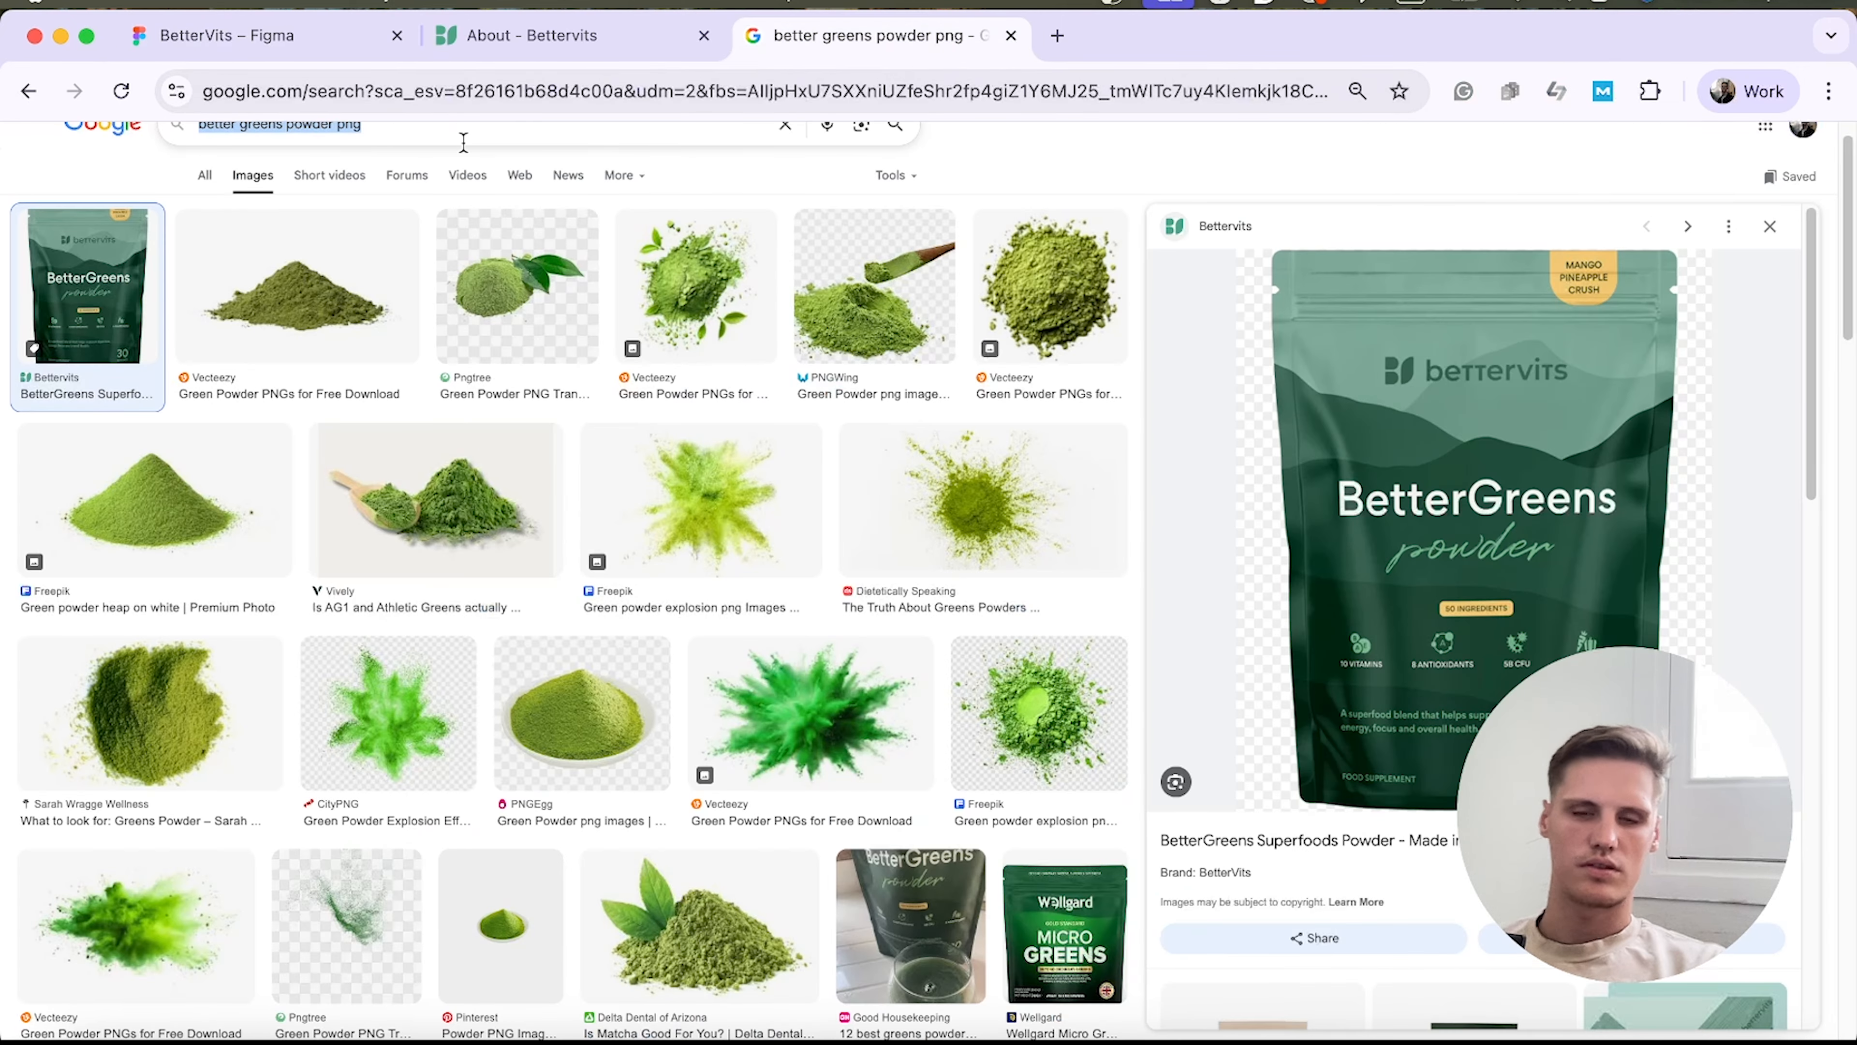
{"action": "type", "text": "greens png"}
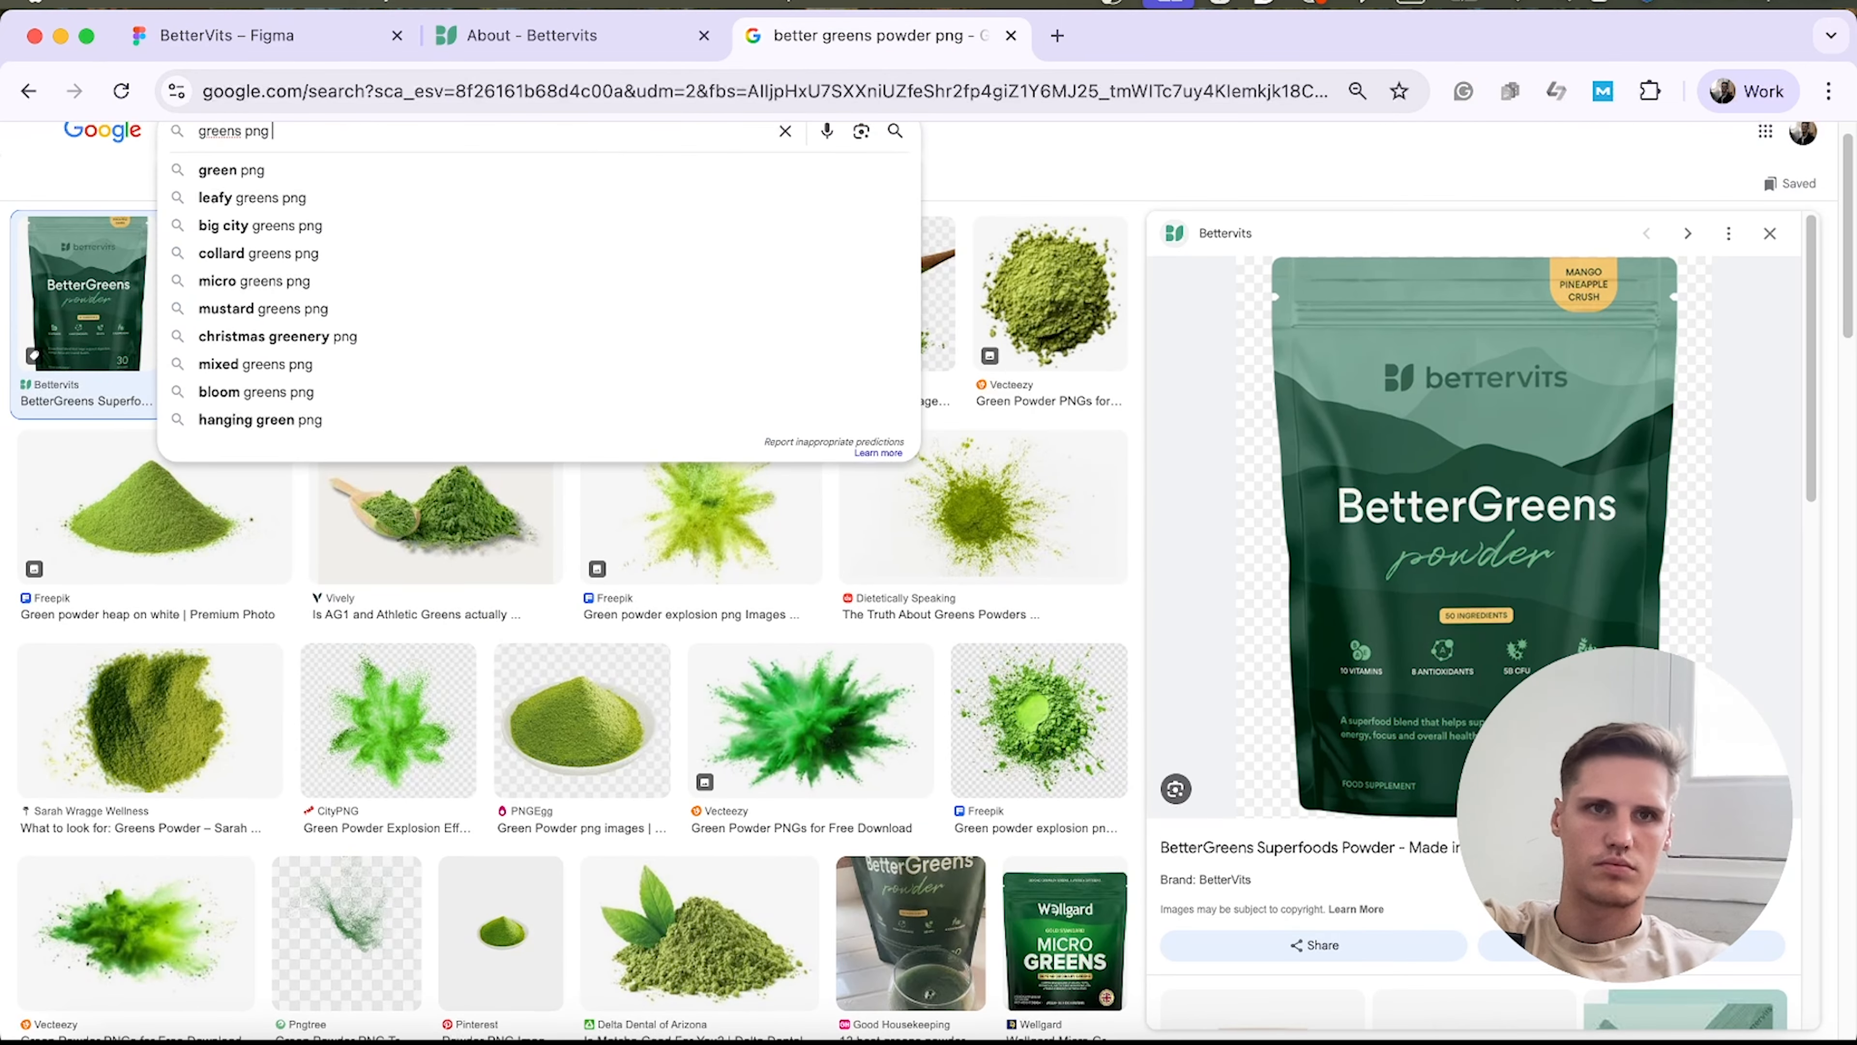
{"action": "key", "text": "Return"}
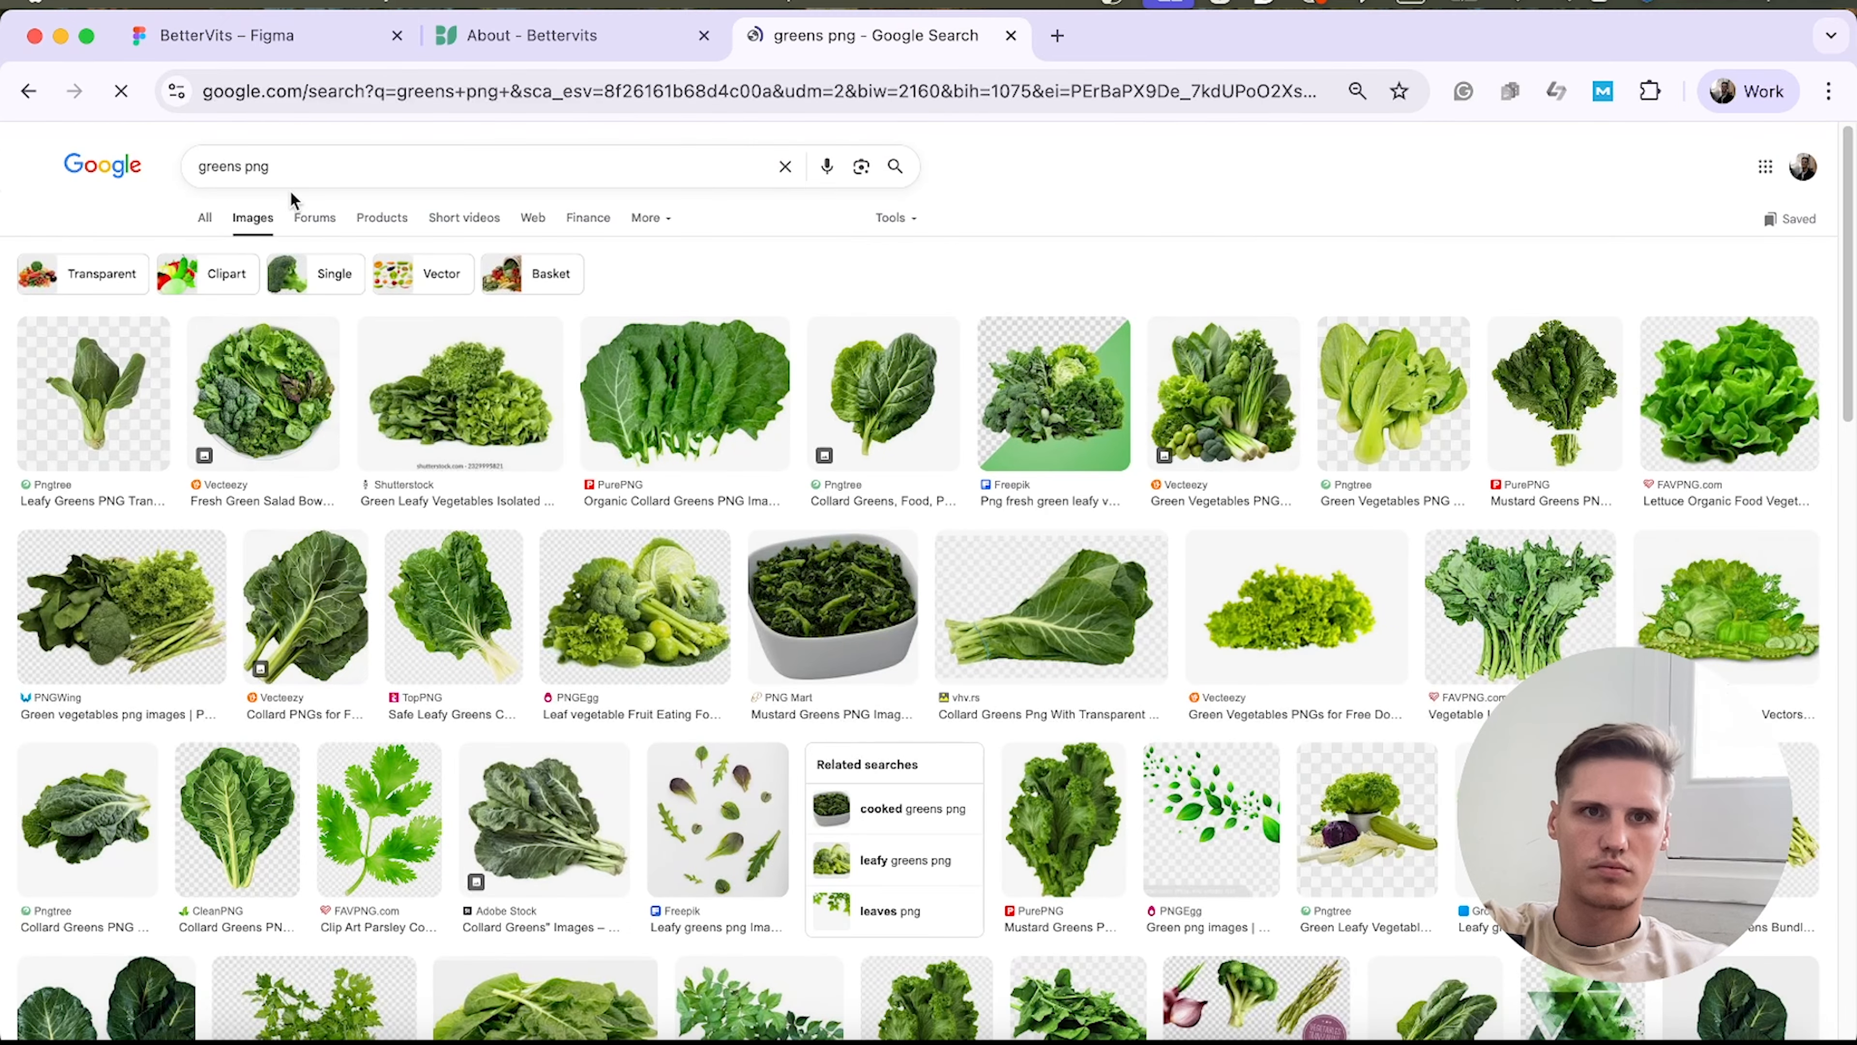
{"action": "left_click", "coordinate": [303, 182]}
{"action": "type", "text": "drink"}
{"action": "key", "text": "Return"}
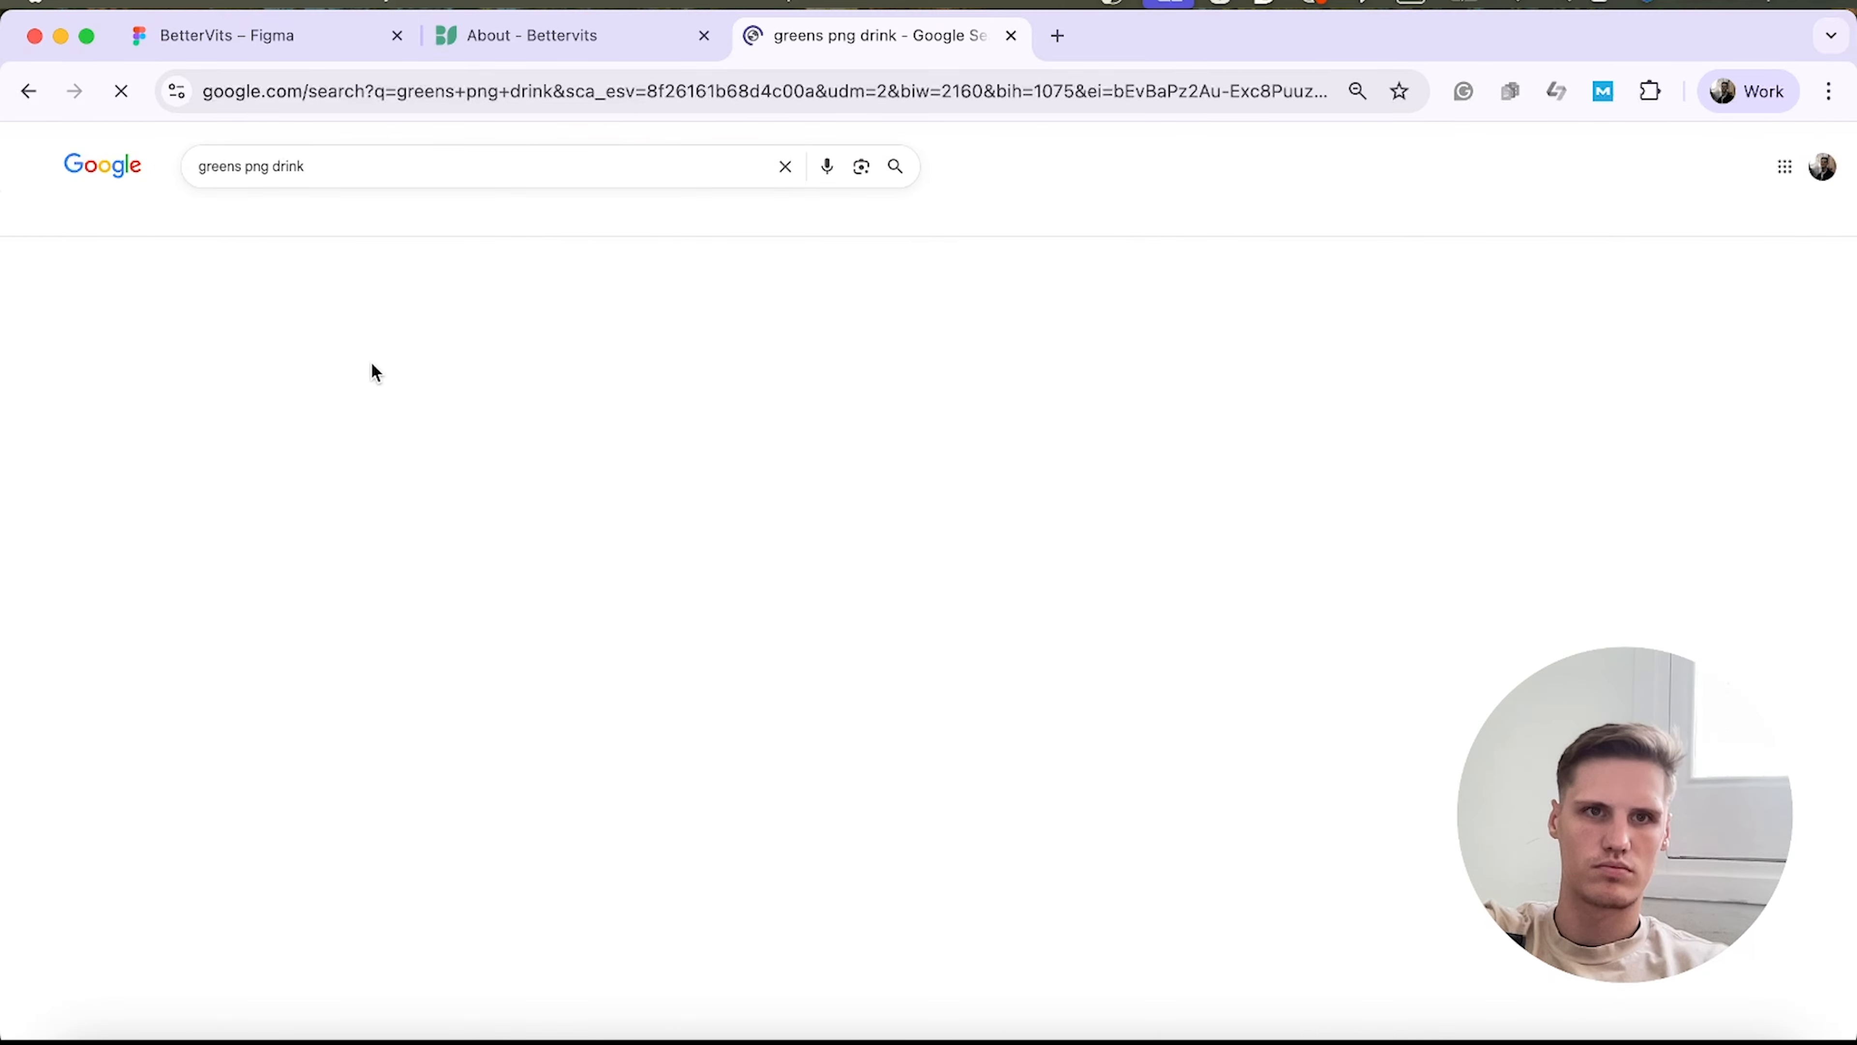
{"action": "scroll", "coordinate": [453, 563], "scroll_direction": "down", "scroll_amount": 6}
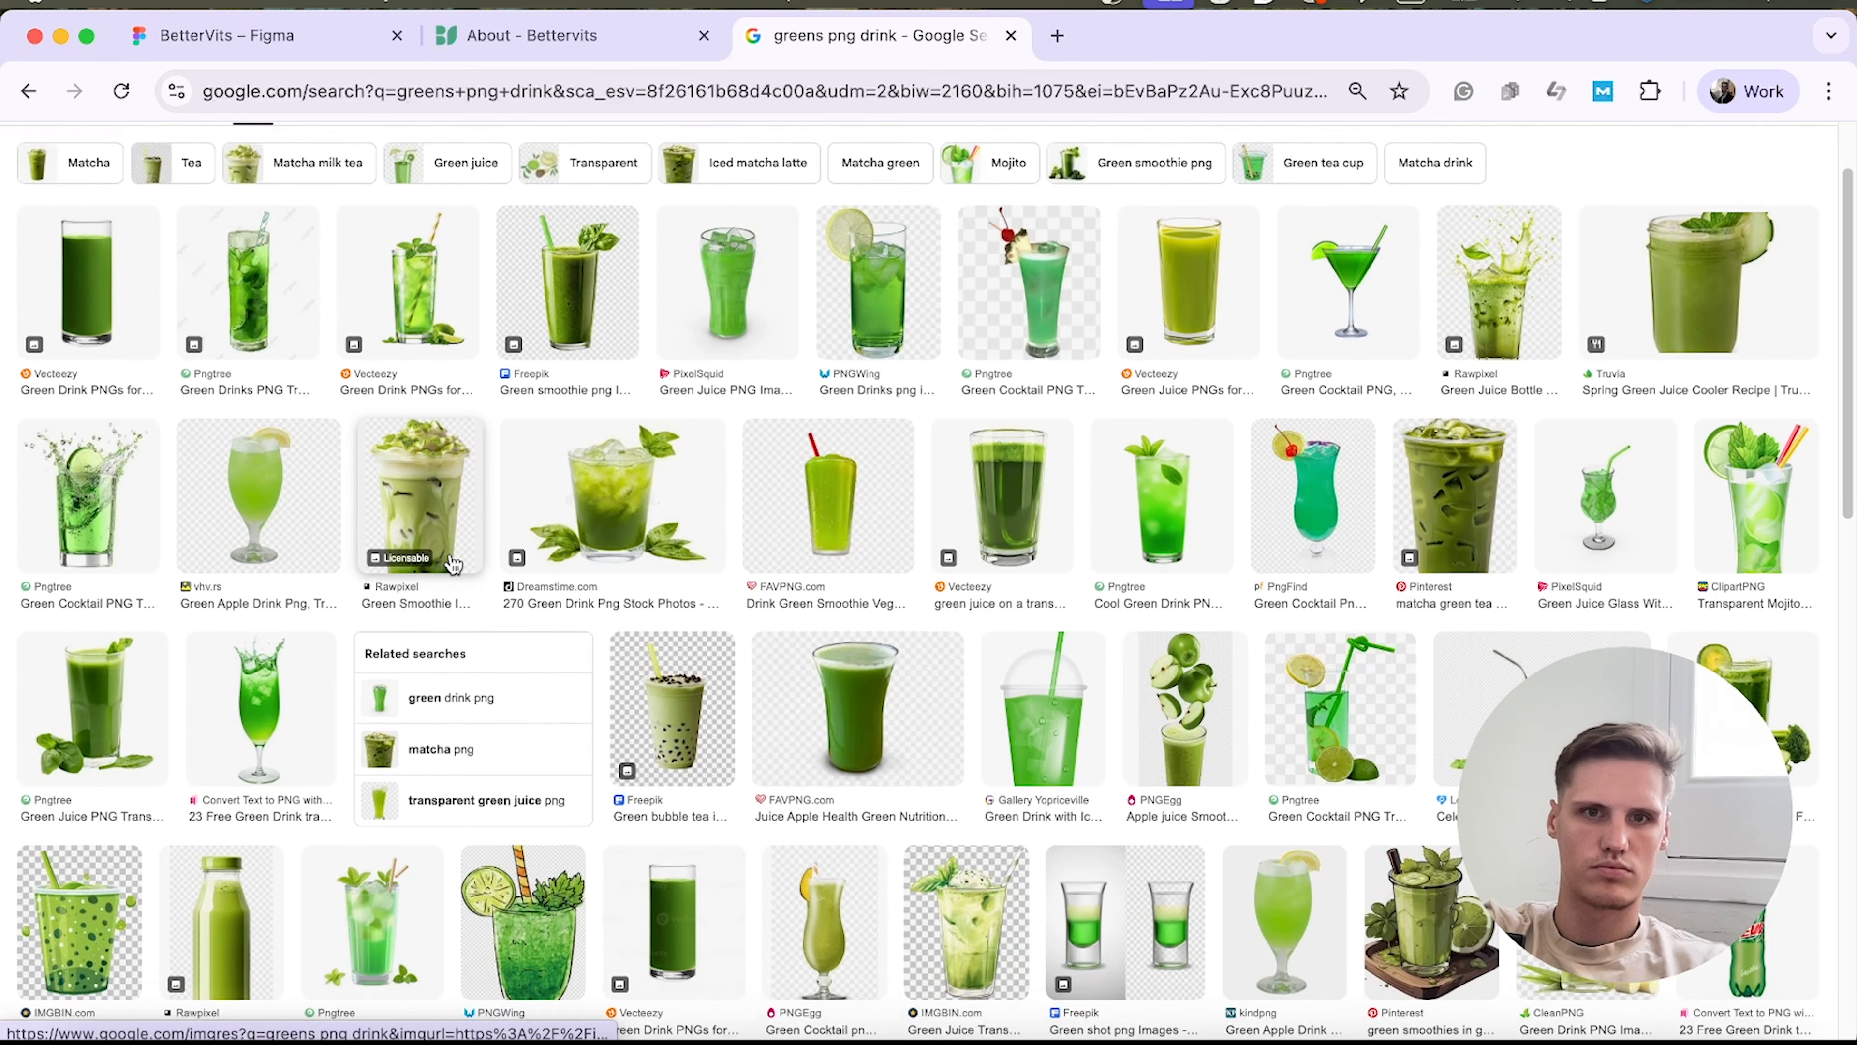
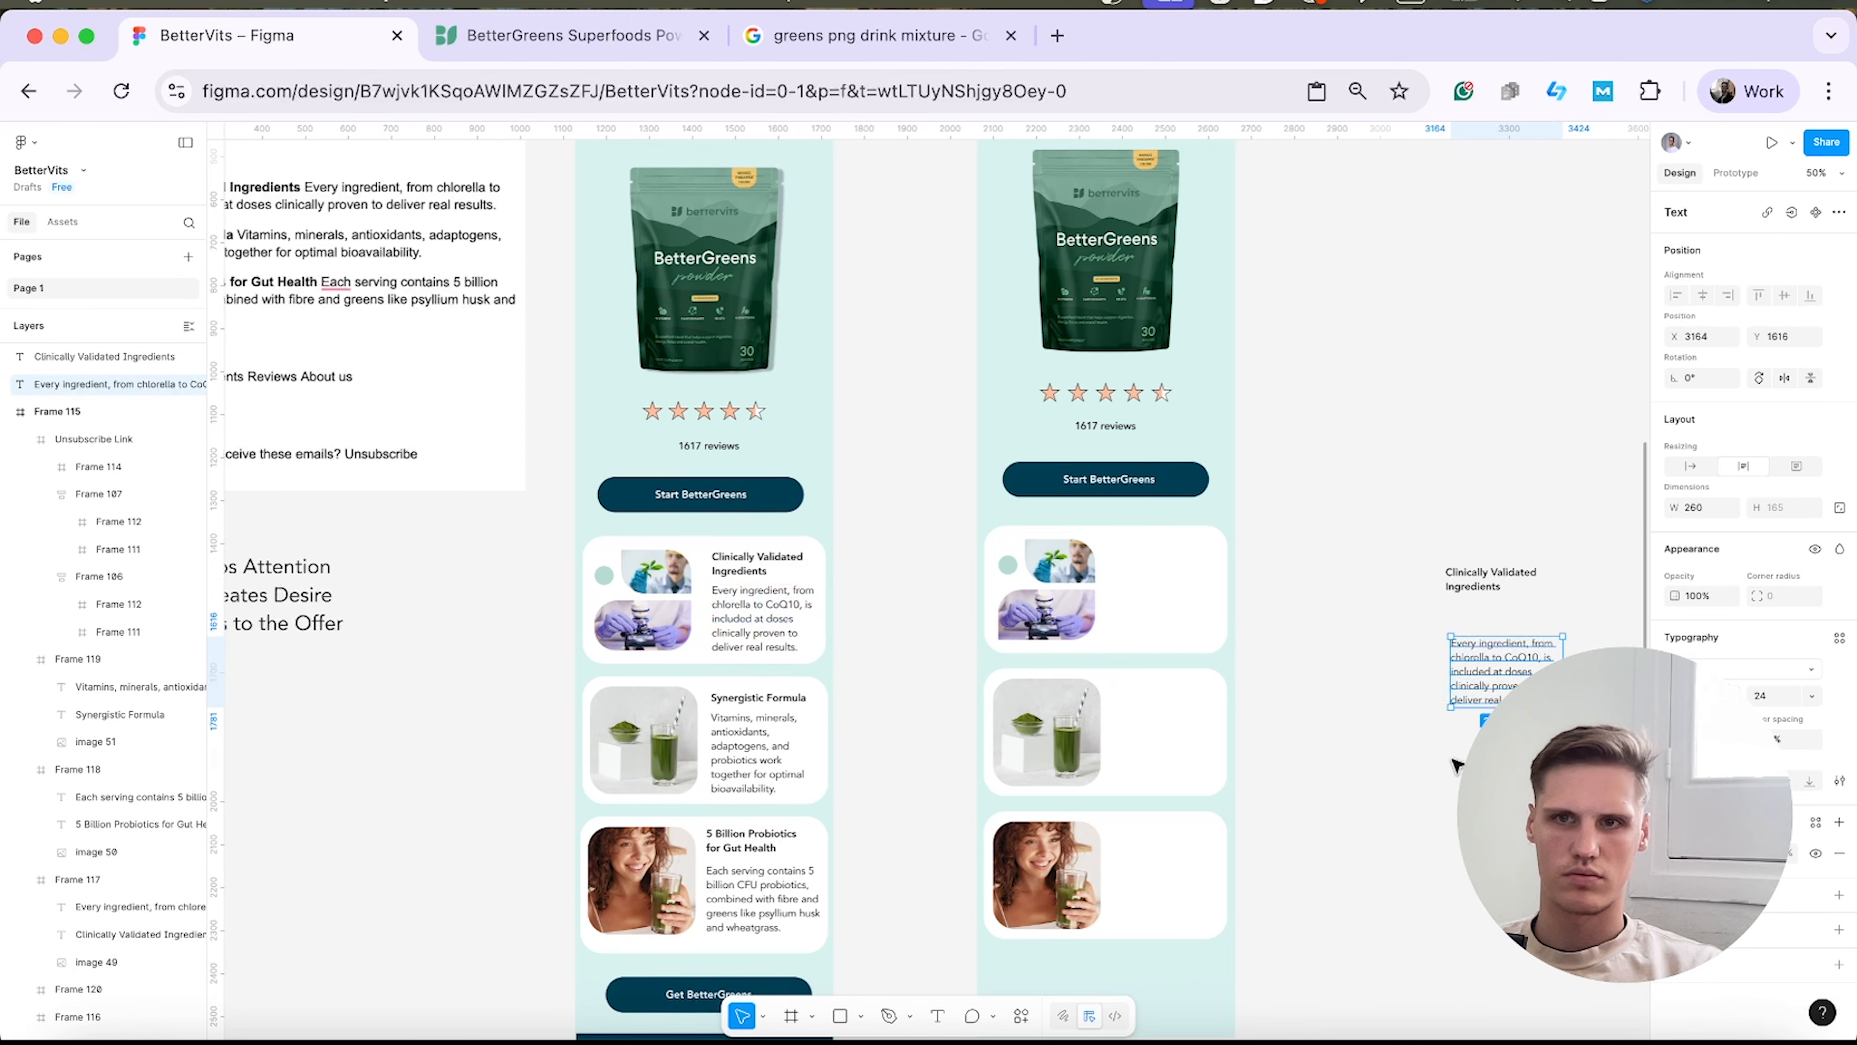
Bring the loose Clinically Validated Ingredients heading and its description to the front of the layer order.
{"action": "left_click_drag", "start_coordinate": [1484, 583], "coordinate": [1417, 562]}
{"action": "right_click", "coordinate": [1417, 562]}
{"action": "left_click", "coordinate": [1334, 768]}
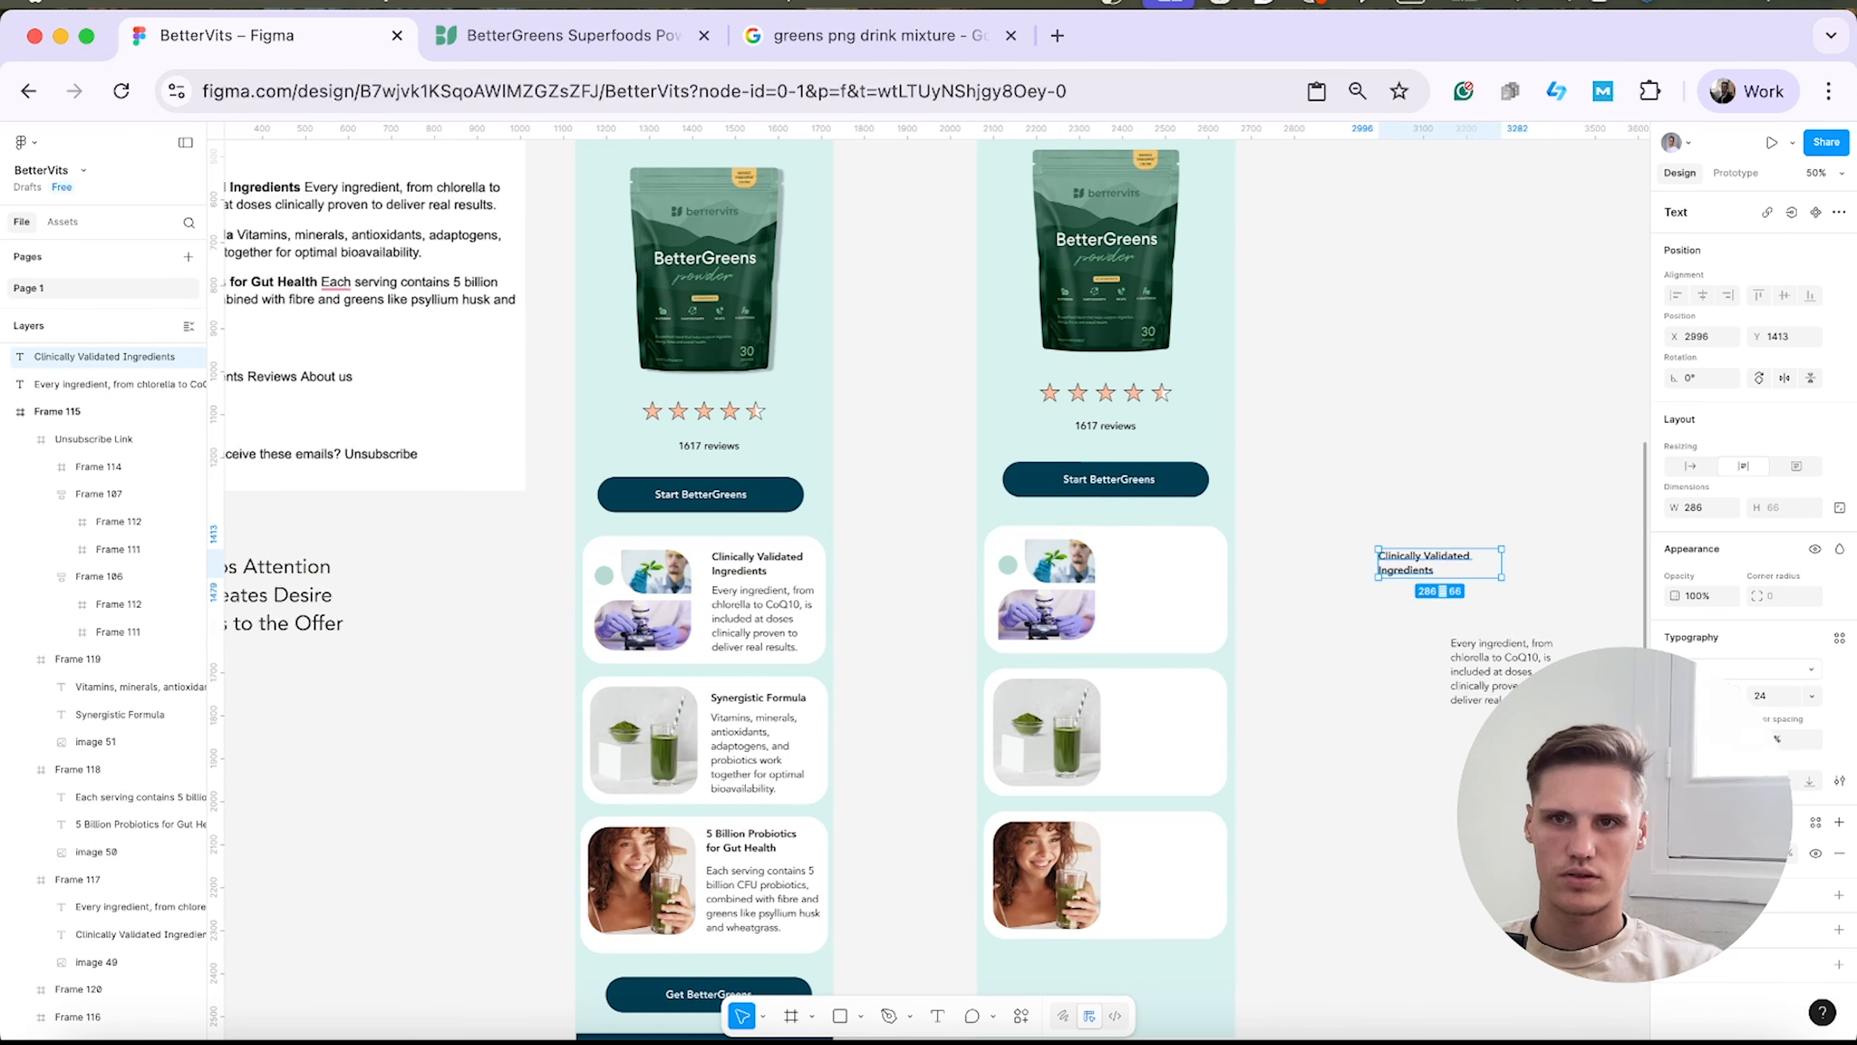
{"action": "left_click", "coordinate": [1488, 674]}
{"action": "left_click", "coordinate": [1410, 557], "text": "shift"}
{"action": "right_click", "coordinate": [1423, 562]}
{"action": "left_click", "coordinate": [1492, 604]}
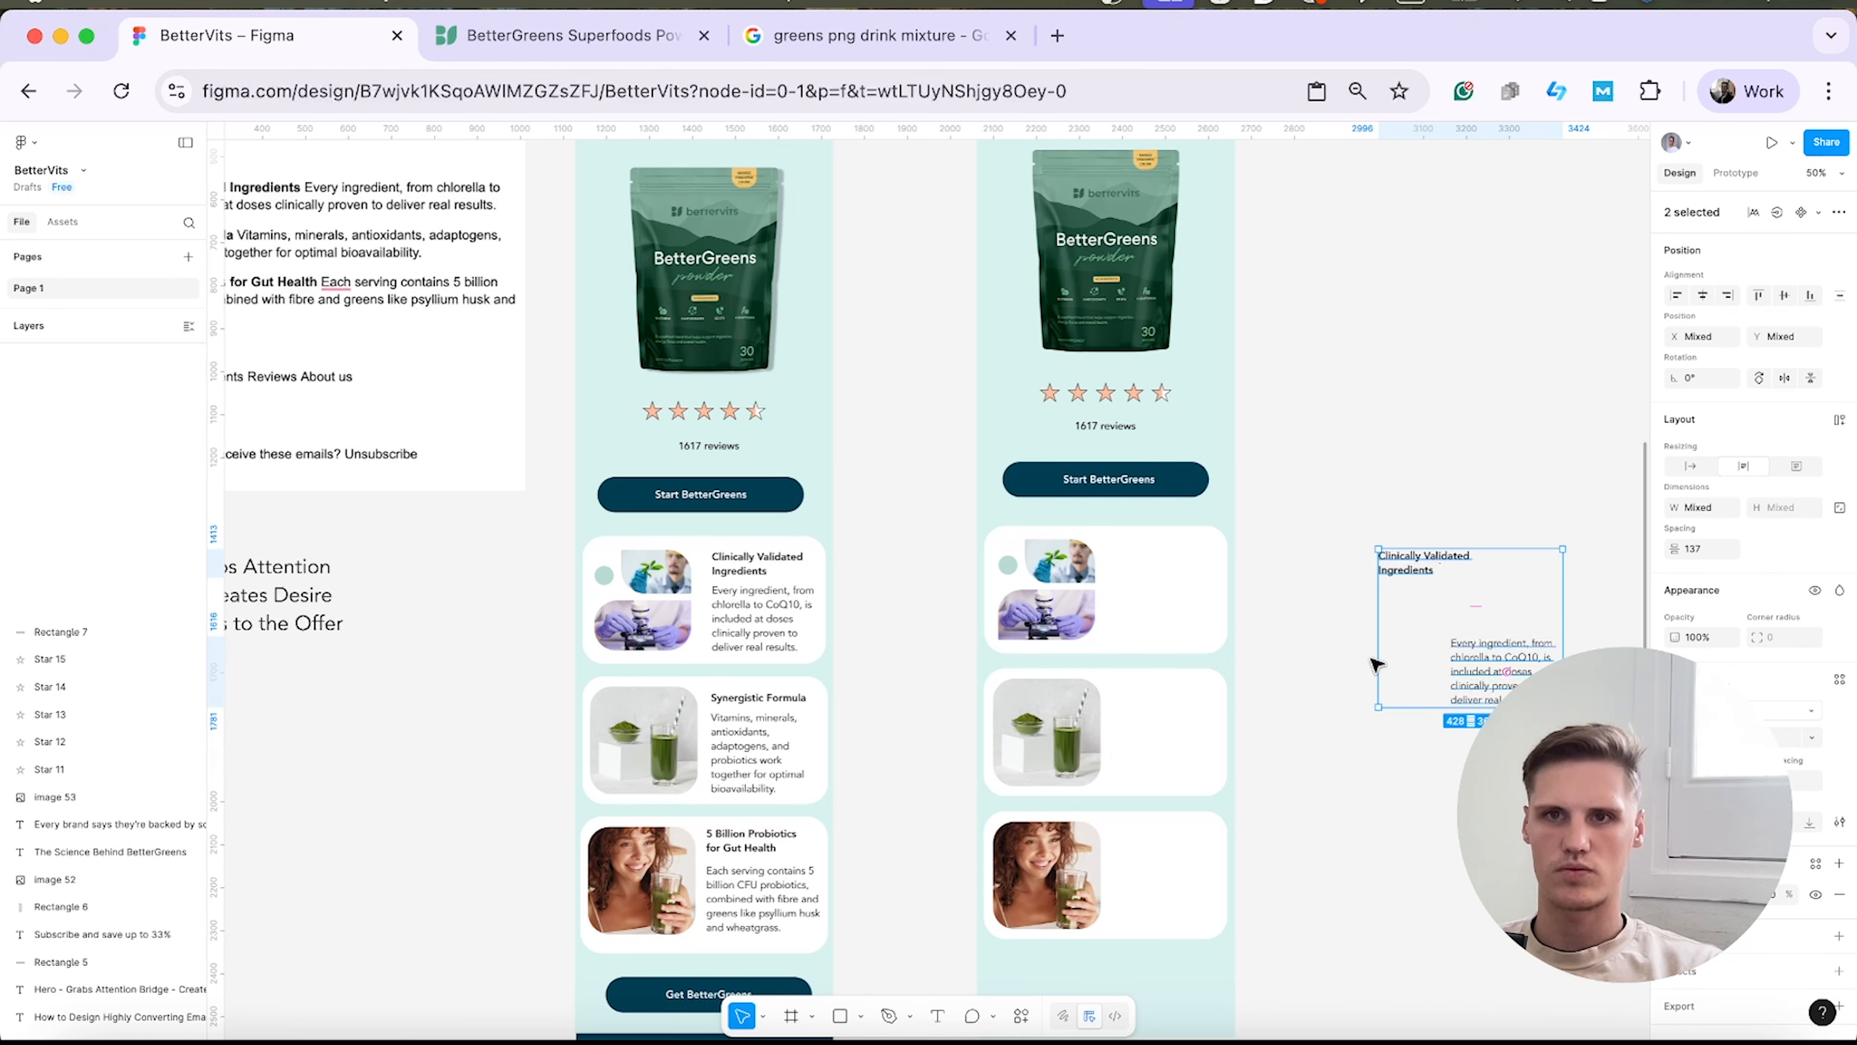
Place the Clinically Validated Ingredients heading and its description beside the lab photos in the recreated email's first benefit card.
{"action": "left_click_drag", "start_coordinate": [1400, 562], "coordinate": [1155, 556]}
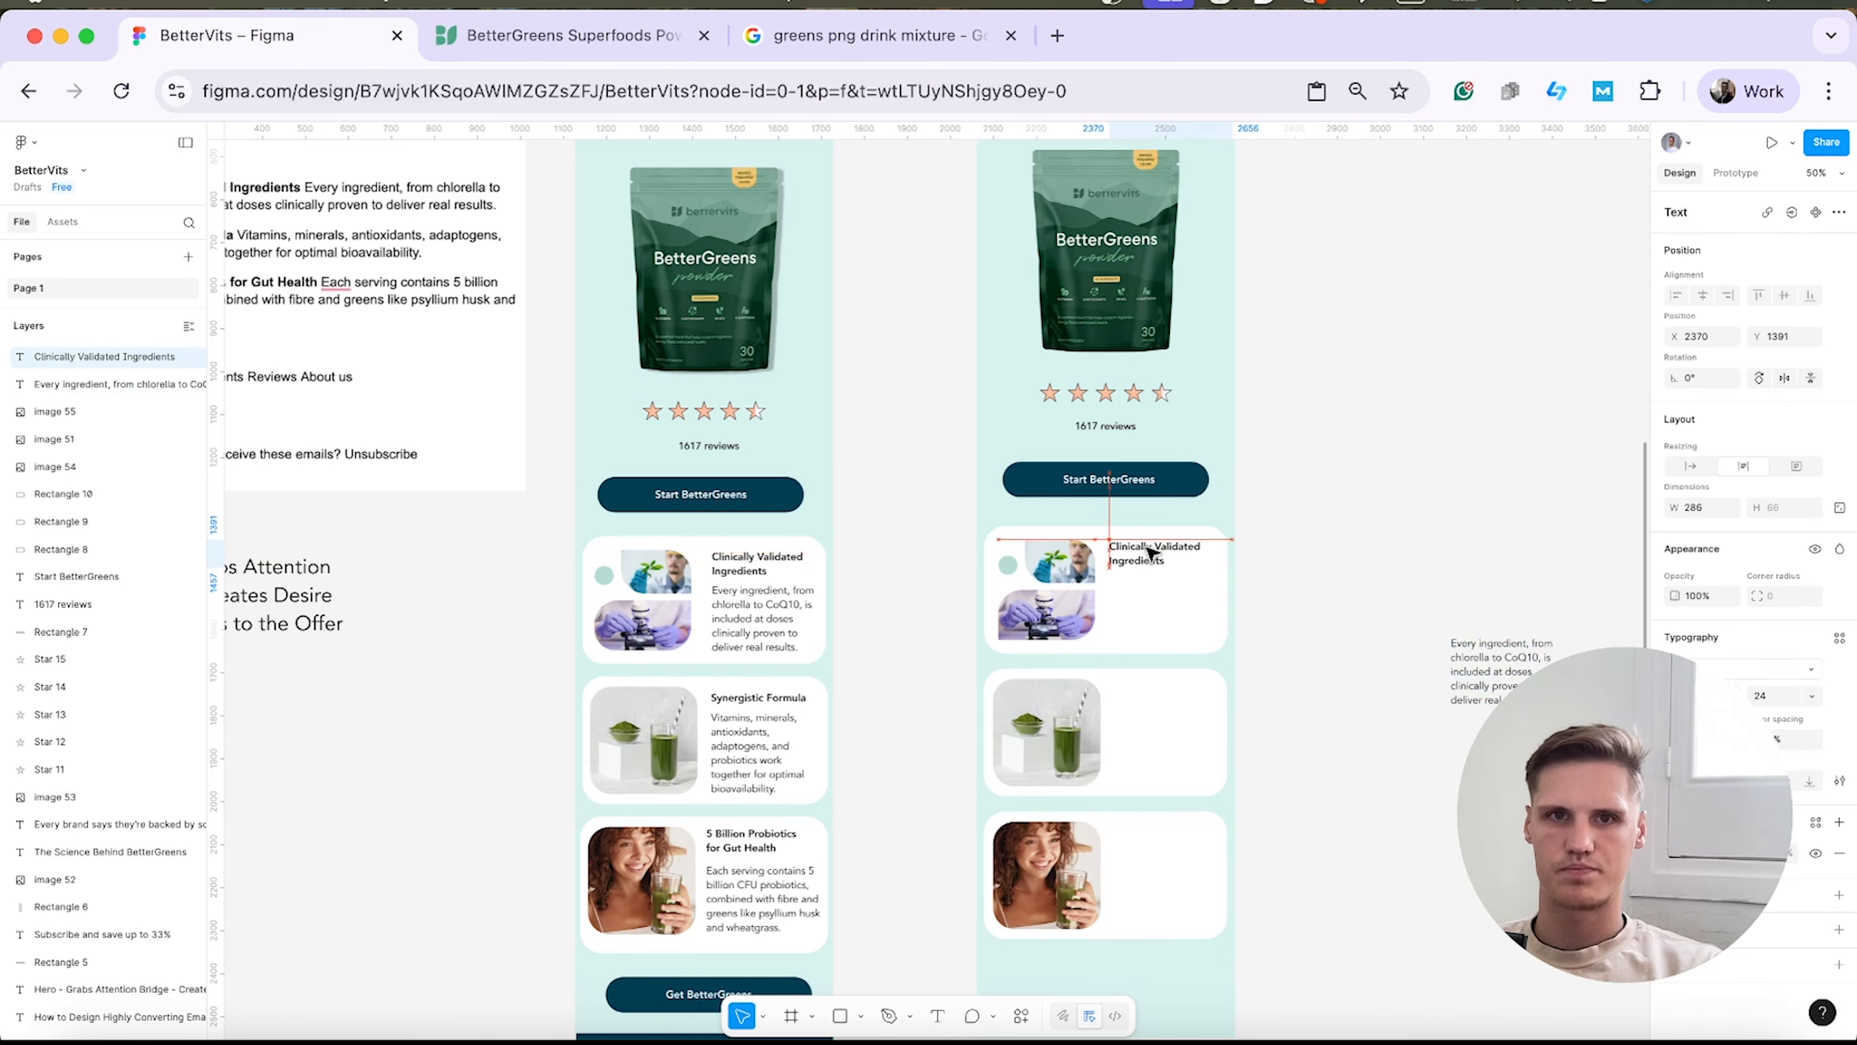
{"action": "left_click", "coordinate": [1320, 647]}
{"action": "left_click_drag", "start_coordinate": [1509, 662], "coordinate": [1167, 599]}
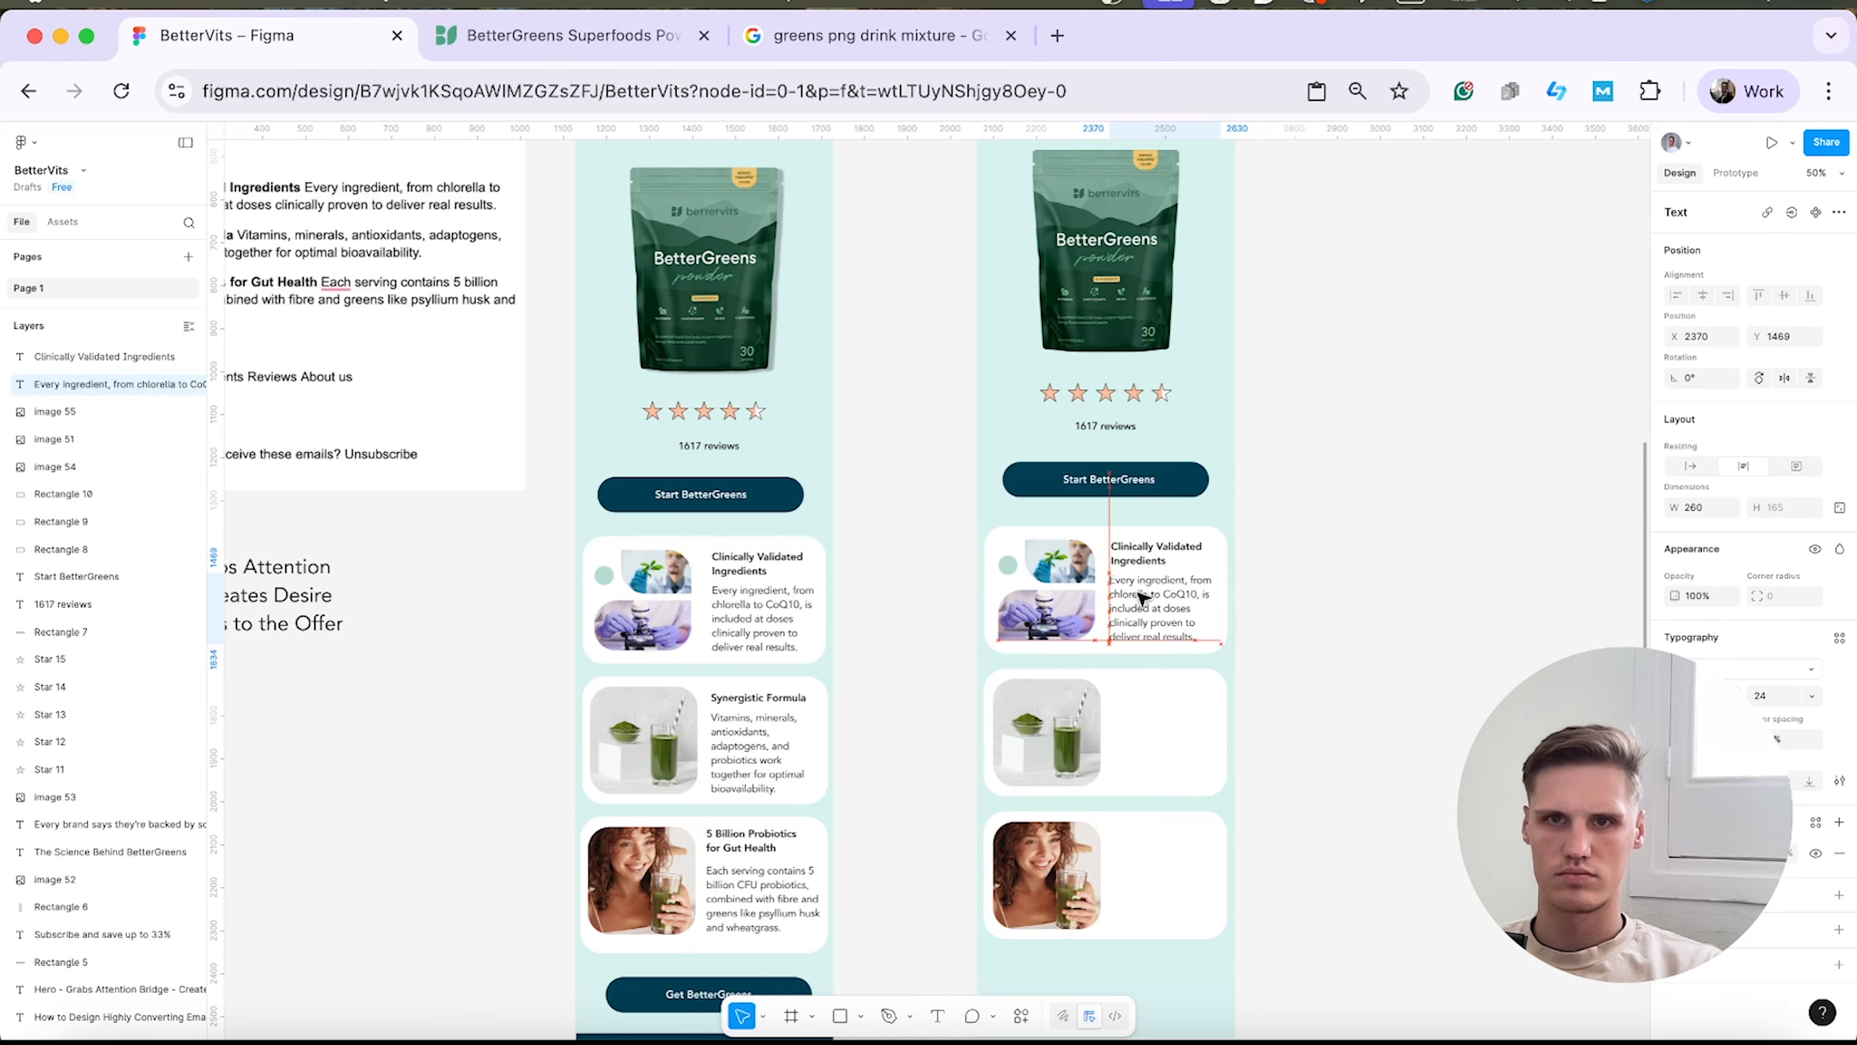
{"action": "left_click", "coordinate": [1315, 635]}
{"action": "scroll", "coordinate": [1289, 684], "scroll_direction": "down", "scroll_amount": 1}
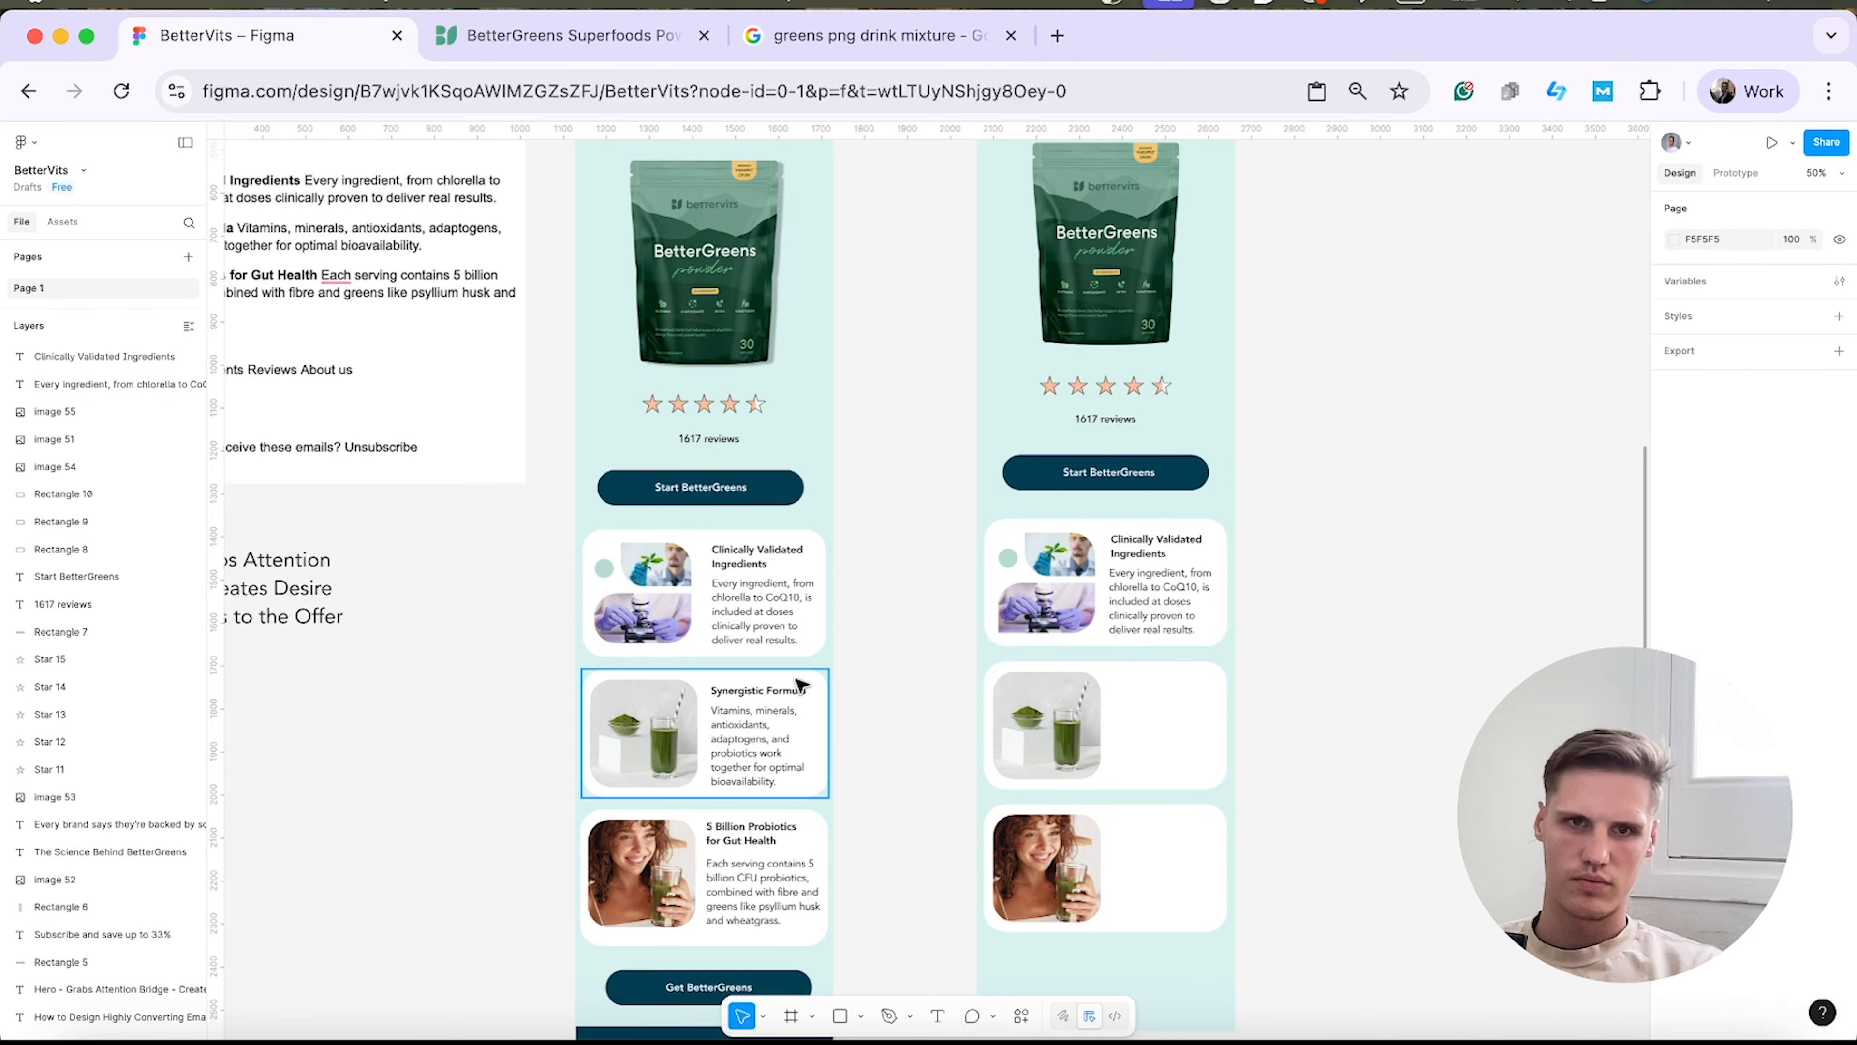
{"action": "left_click", "coordinate": [769, 695]}
{"action": "left_click_drag", "start_coordinate": [769, 695], "coordinate": [1596, 646]}
{"action": "left_click", "coordinate": [1430, 716]}
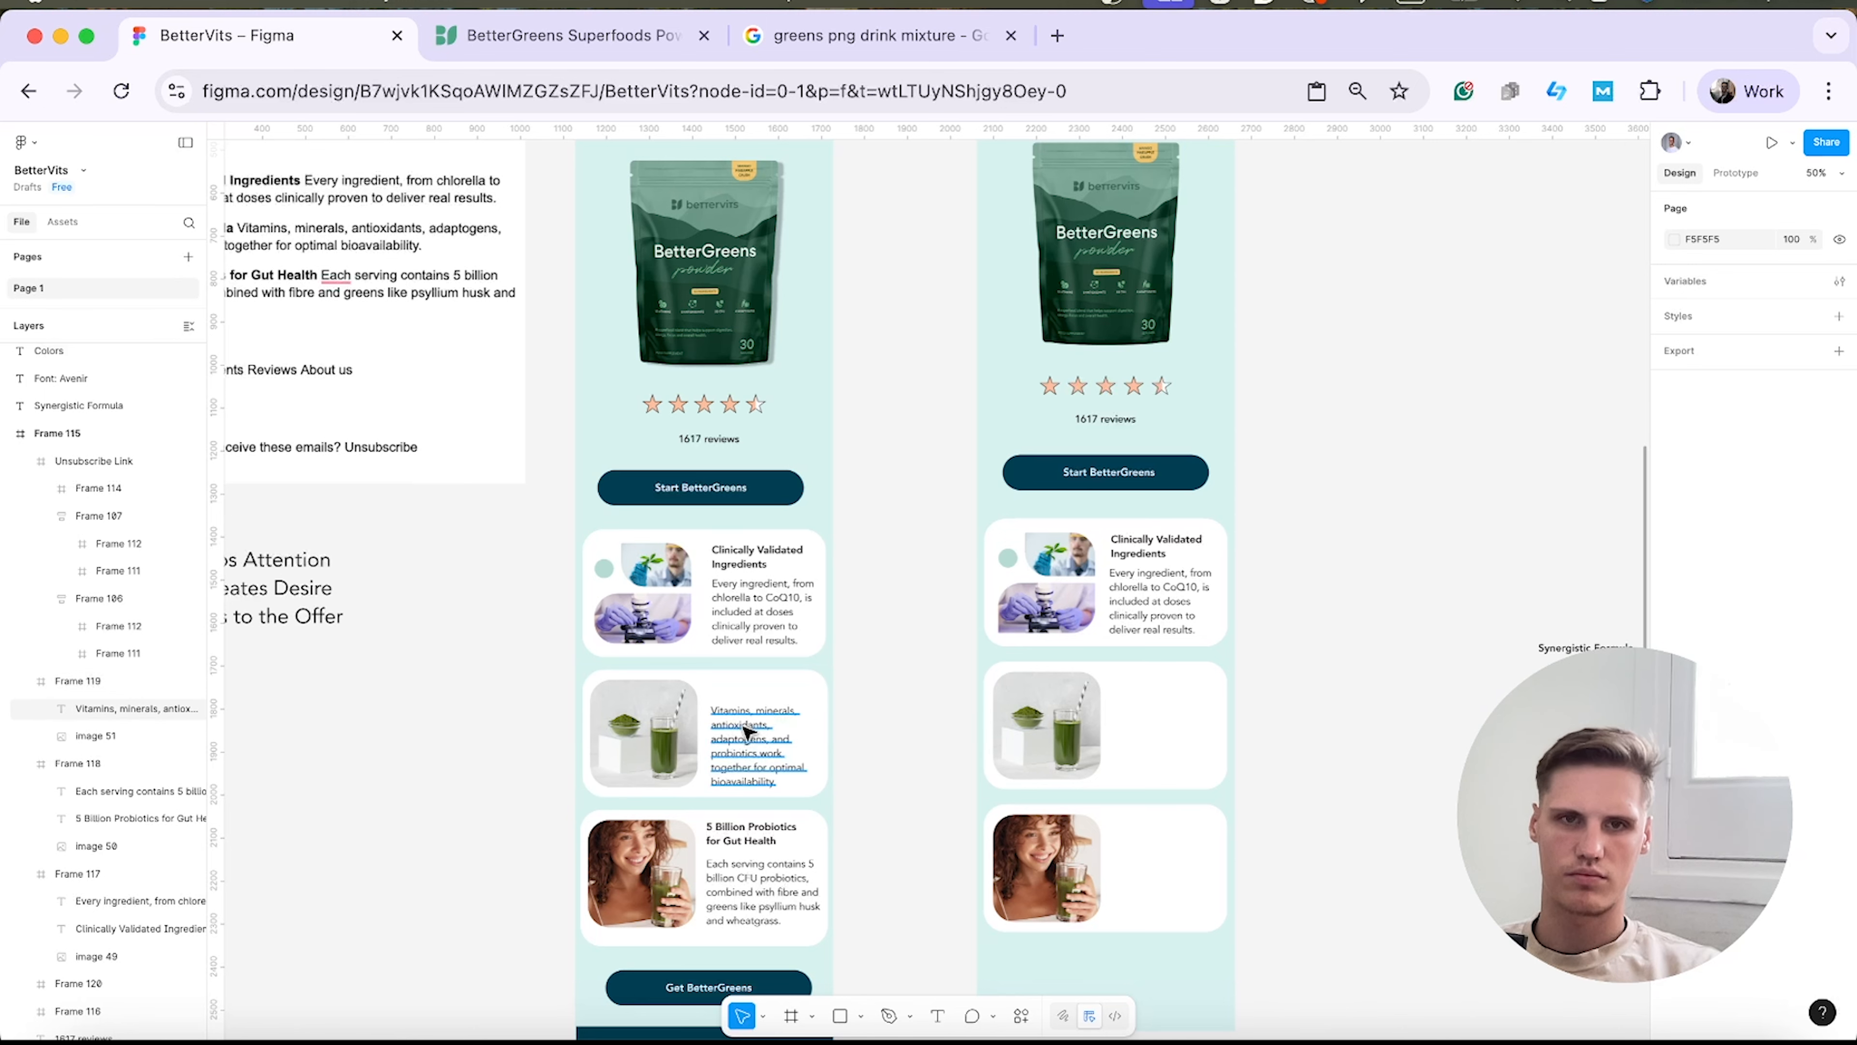
{"action": "key", "text": "super+z"}
{"action": "key", "text": "super+z"}
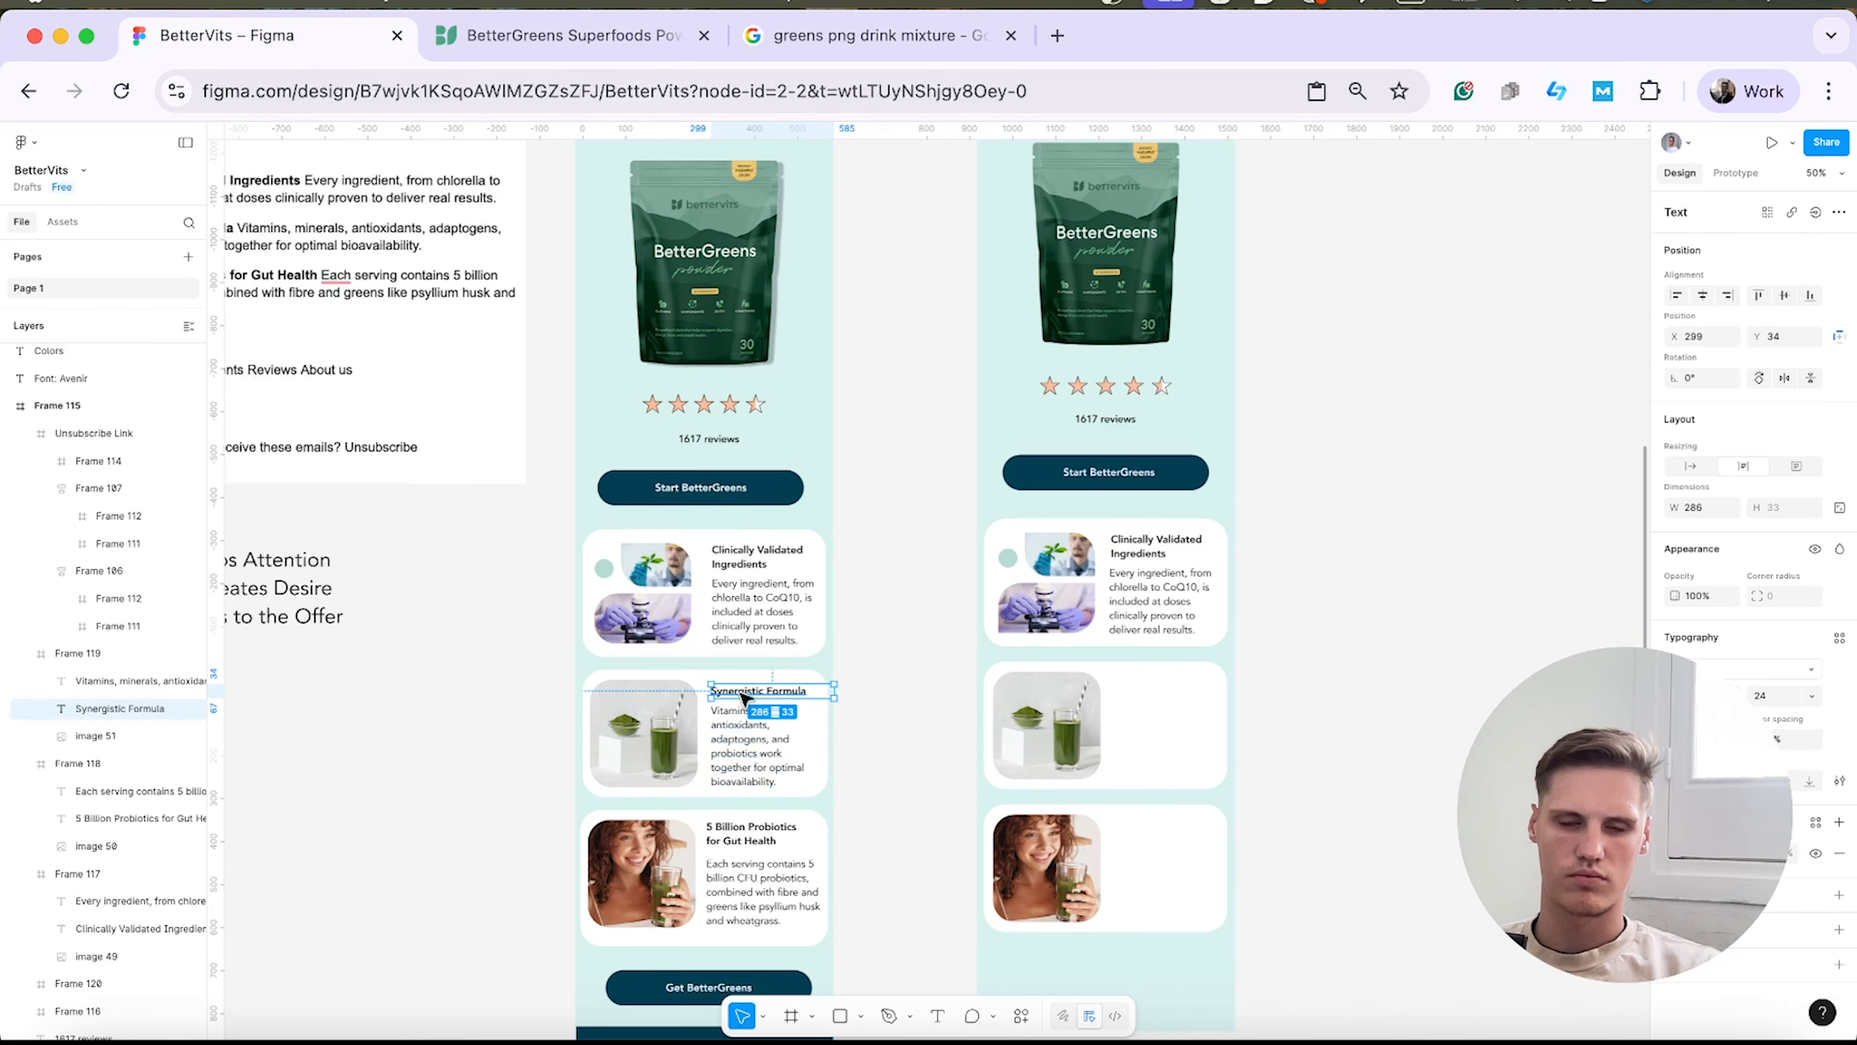
Copy the Synergistic Formula heading and description out of the original card and bring both copies to the front.
{"action": "left_click_drag", "start_coordinate": [741, 694], "coordinate": [1464, 689]}
{"action": "left_click", "coordinate": [1436, 772]}
{"action": "left_click", "coordinate": [751, 733]}
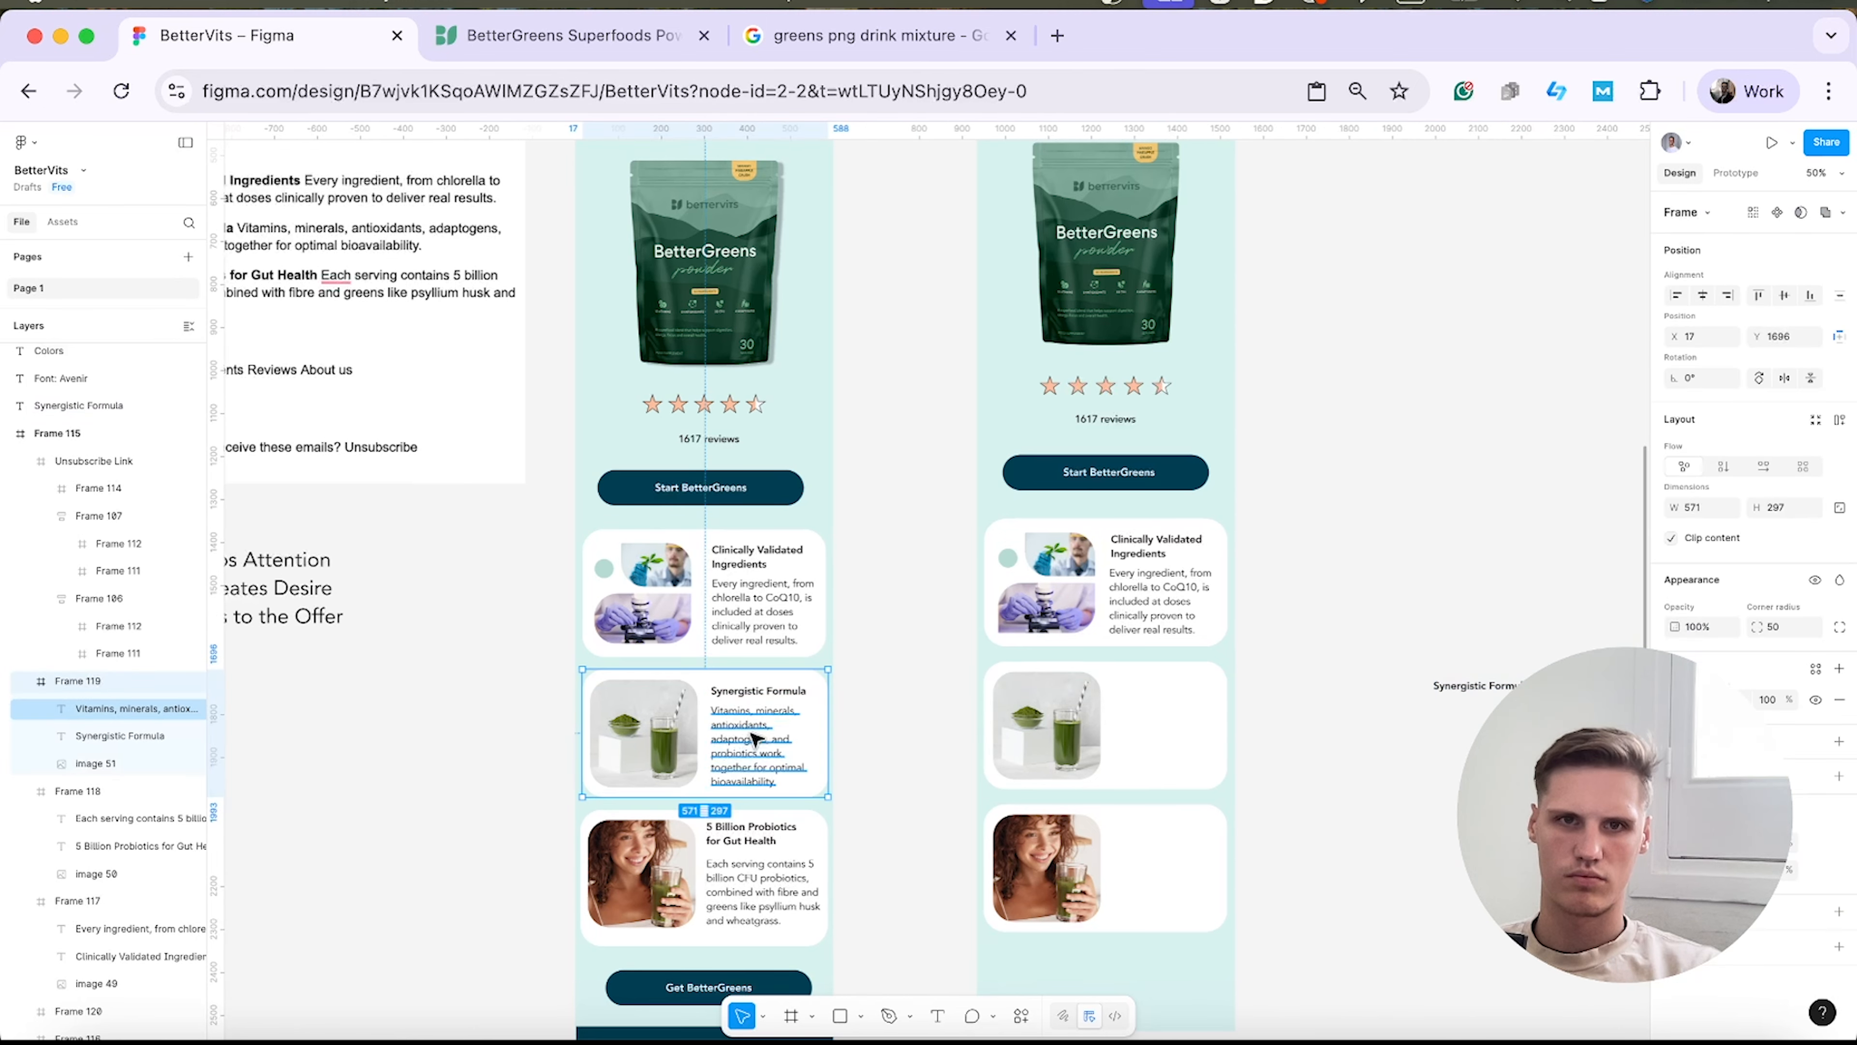
{"action": "left_click", "coordinate": [751, 733]}
{"action": "left_click_drag", "start_coordinate": [760, 737], "coordinate": [1163, 695]}
{"action": "left_click", "coordinate": [1439, 742]}
{"action": "right_click", "coordinate": [1439, 737]}
{"action": "left_click", "coordinate": [1517, 585]}
Position the copied Synergistic Formula description under its heading in the recreated email's second benefit card.
{"action": "left_click", "coordinate": [1399, 810]}
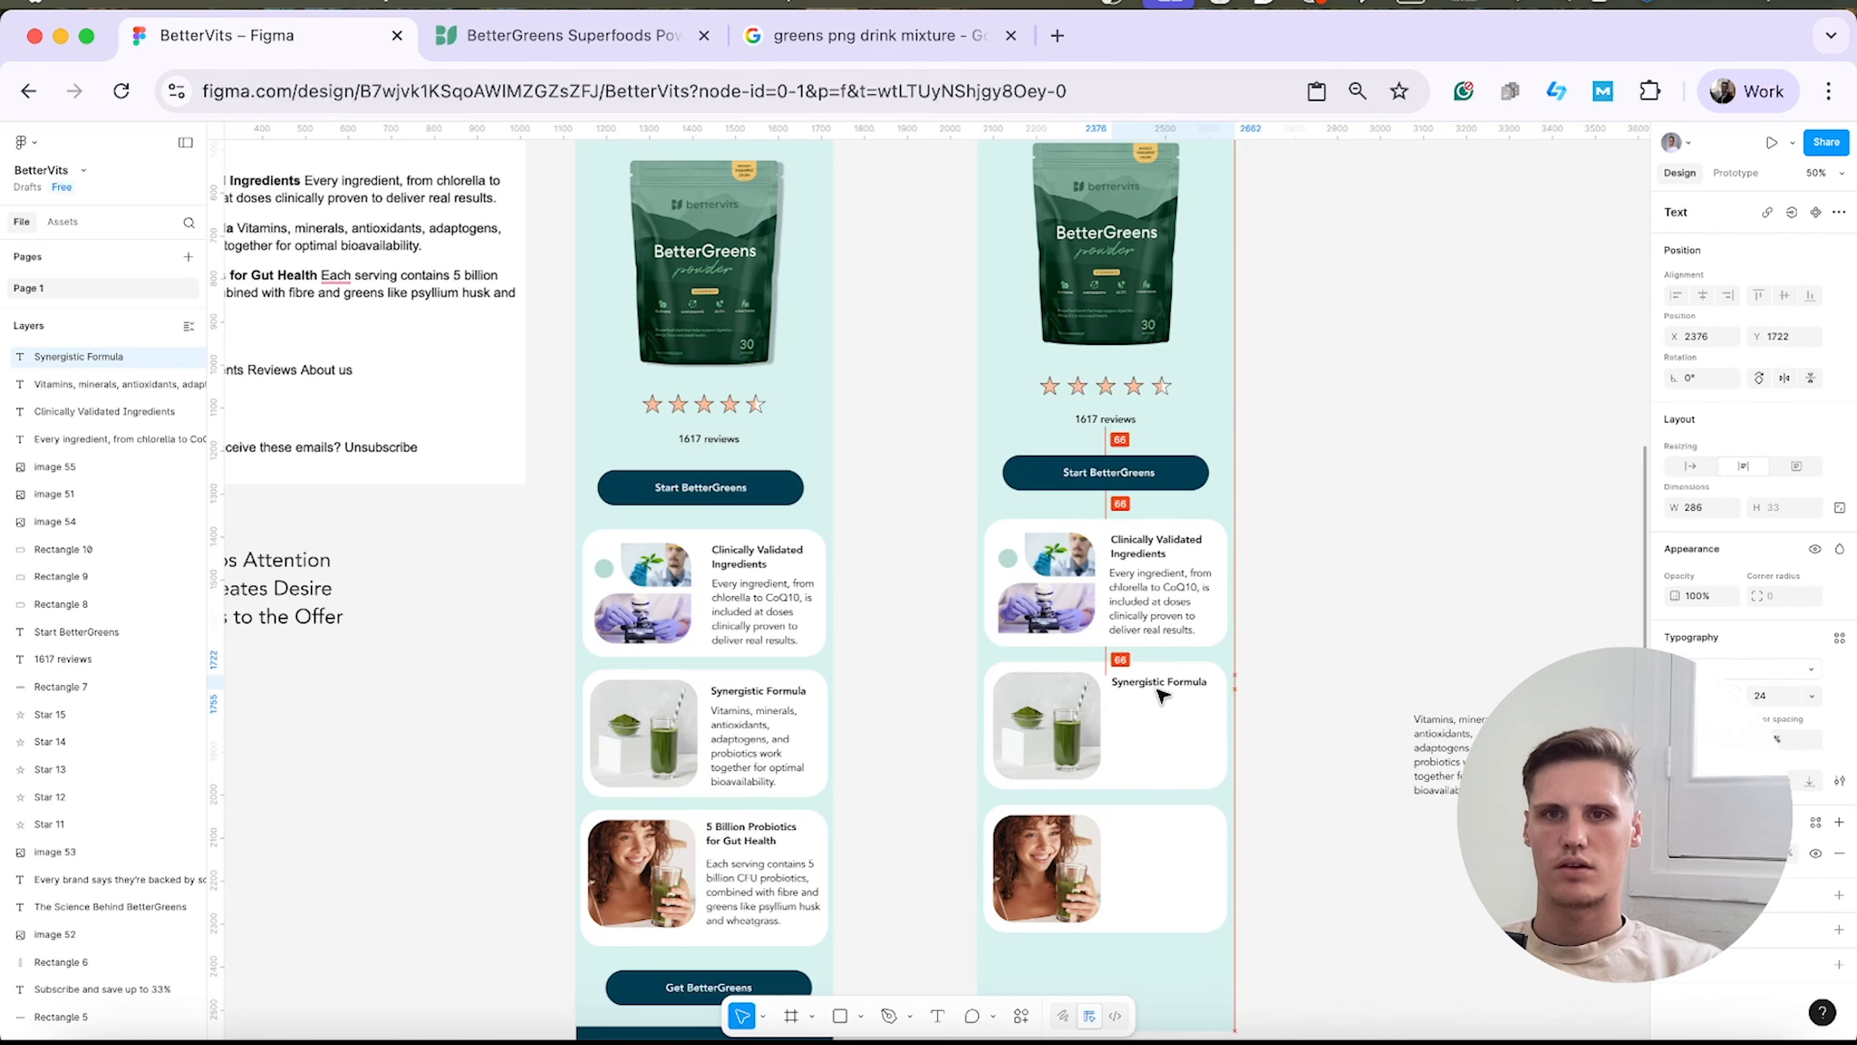
{"action": "left_click_drag", "start_coordinate": [1452, 754], "coordinate": [1150, 736]}
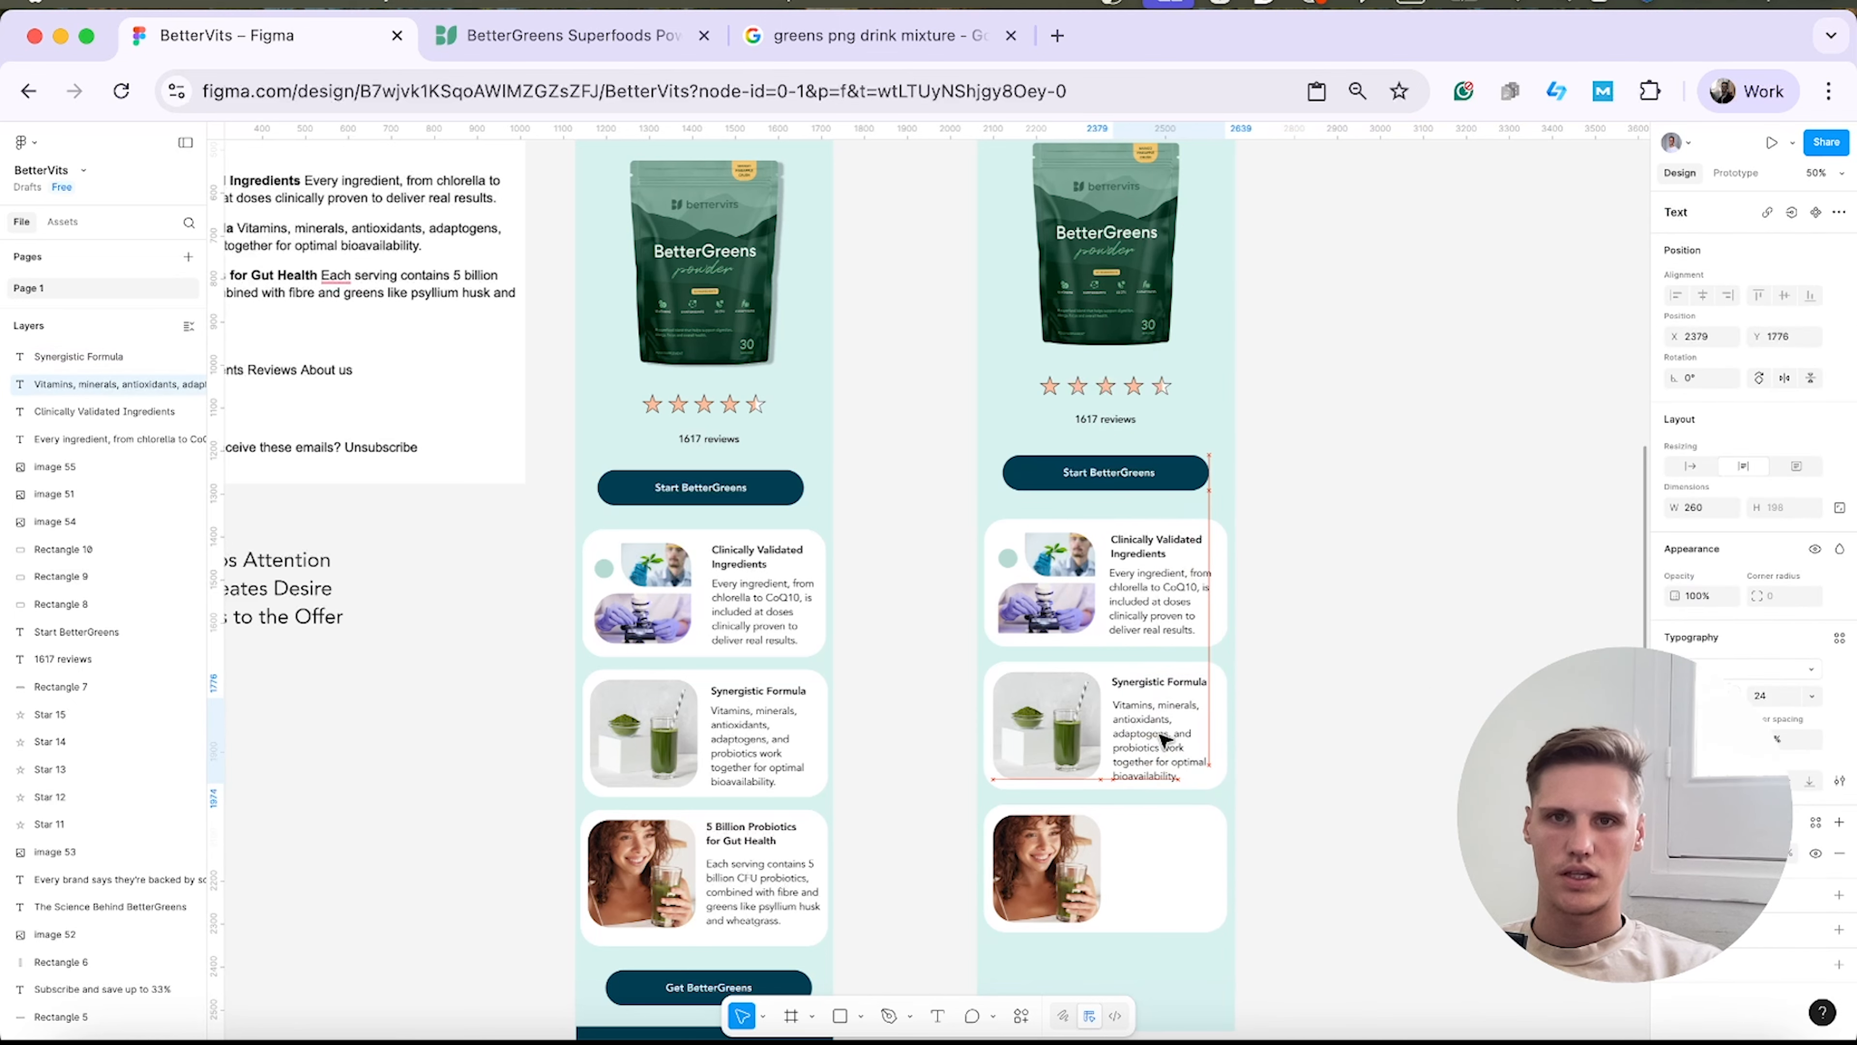
{"action": "left_click", "coordinate": [1343, 706]}
Copy the 5 Billion Probiotics for Gut Health heading and description out of the original card and bring the copies to the front.
{"action": "scroll", "coordinate": [1327, 805], "scroll_direction": "down", "scroll_amount": 5}
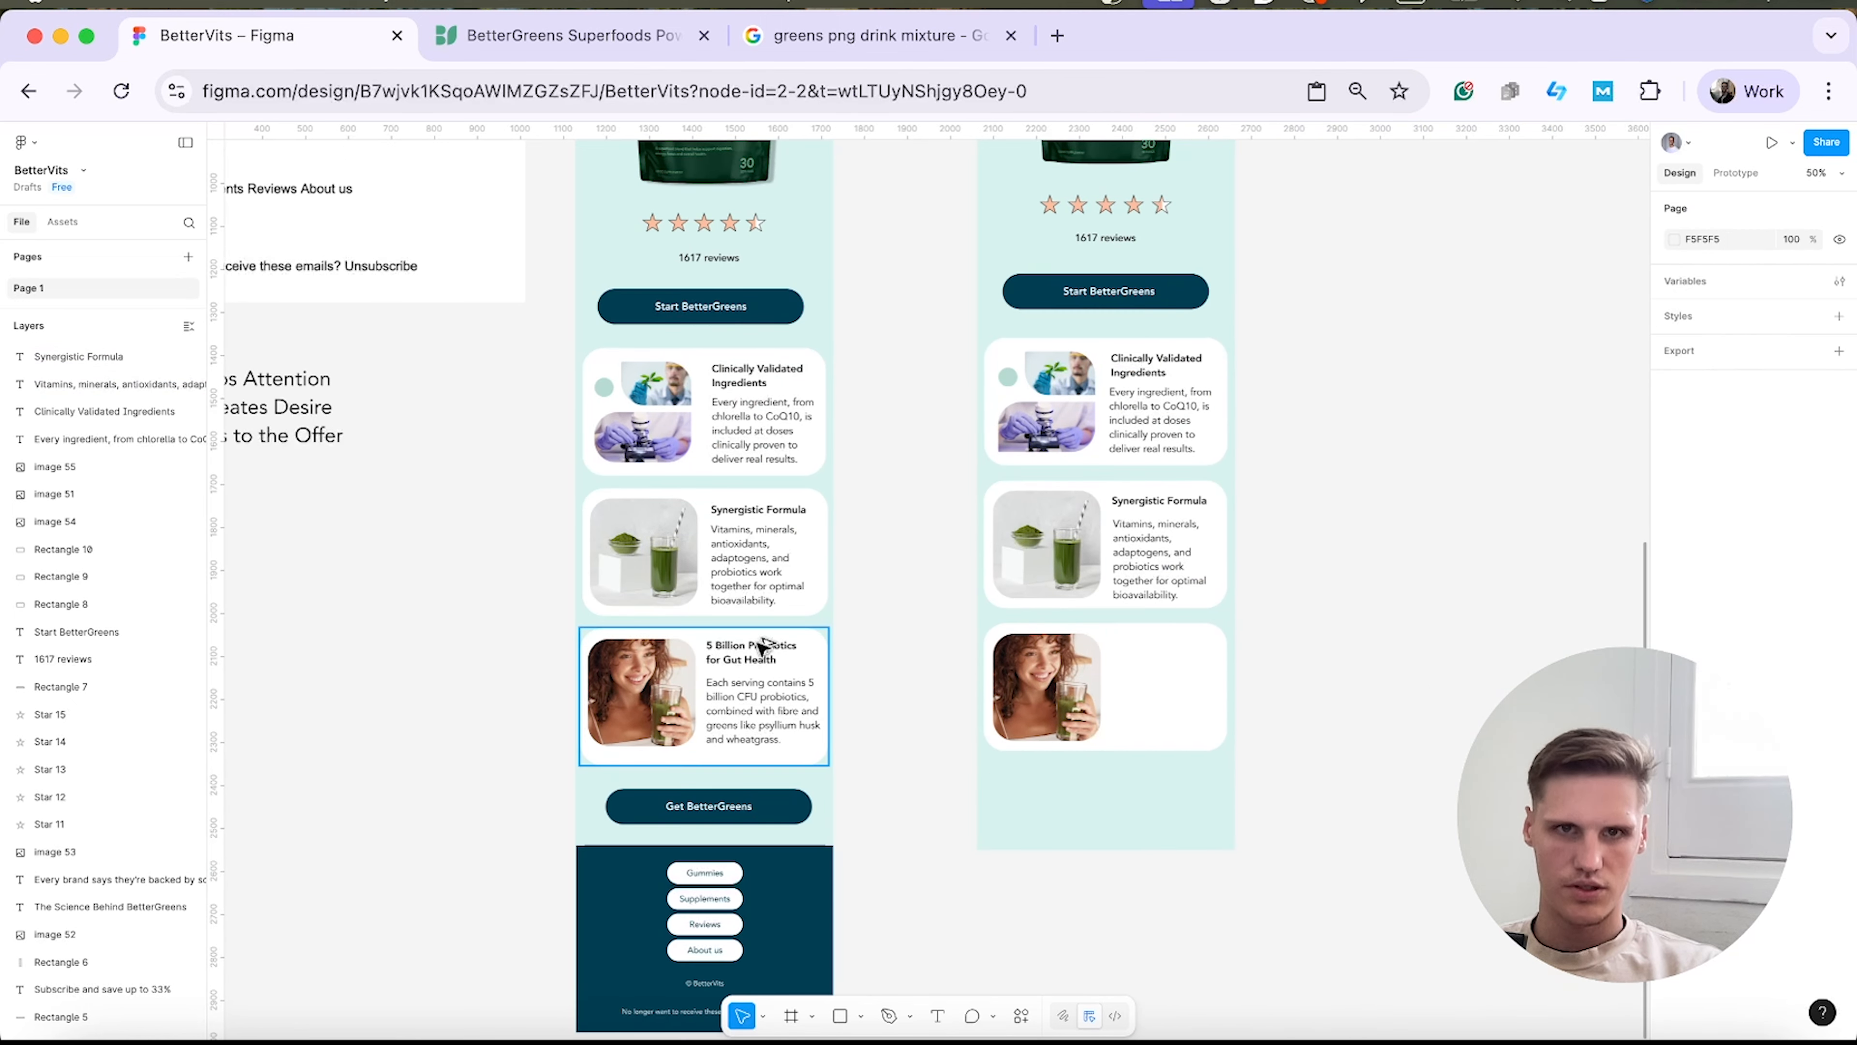
{"action": "double_click", "coordinate": [760, 650]}
{"action": "left_click_drag", "start_coordinate": [1022, 650], "coordinate": [1426, 648]}
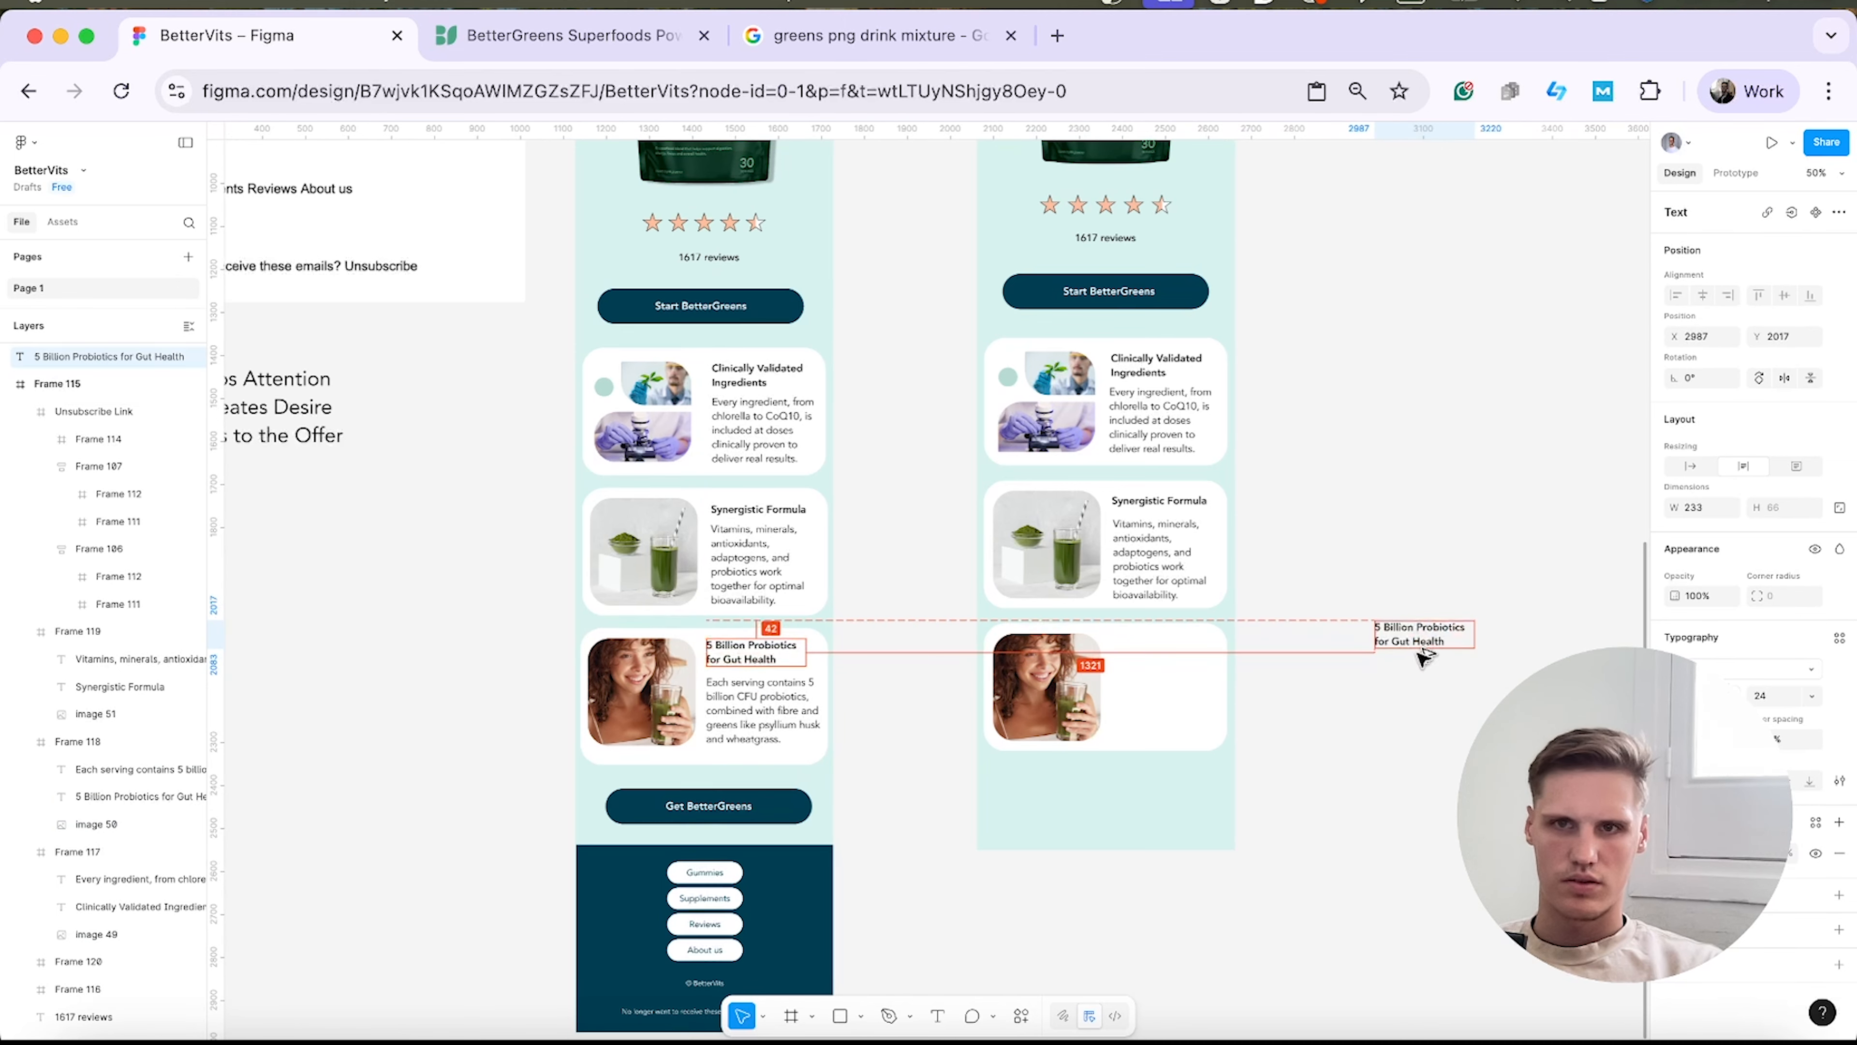
{"action": "left_click", "coordinate": [747, 715]}
{"action": "mouse_move", "coordinate": [747, 715]}
{"action": "left_mouse_down"}
{"action": "mouse_move", "coordinate": [1384, 724]}
{"action": "mouse_move", "coordinate": [1407, 704]}
{"action": "left_mouse_up"}
{"action": "mouse_move", "coordinate": [1426, 638]}
{"action": "left_mouse_down"}
{"action": "mouse_move", "coordinate": [1180, 656]}
{"action": "mouse_move", "coordinate": [1442, 629]}
{"action": "left_mouse_up"}
{"action": "left_click_drag", "start_coordinate": [1459, 765], "coordinate": [1166, 655]}
{"action": "right_click", "coordinate": [1441, 638]}
{"action": "left_click", "coordinate": [1520, 582]}
Position the copied probiotics heading and description in the recreated email's third card, narrowing the description's text box to 260.
{"action": "left_click_drag", "start_coordinate": [1429, 727], "coordinate": [1172, 734]}
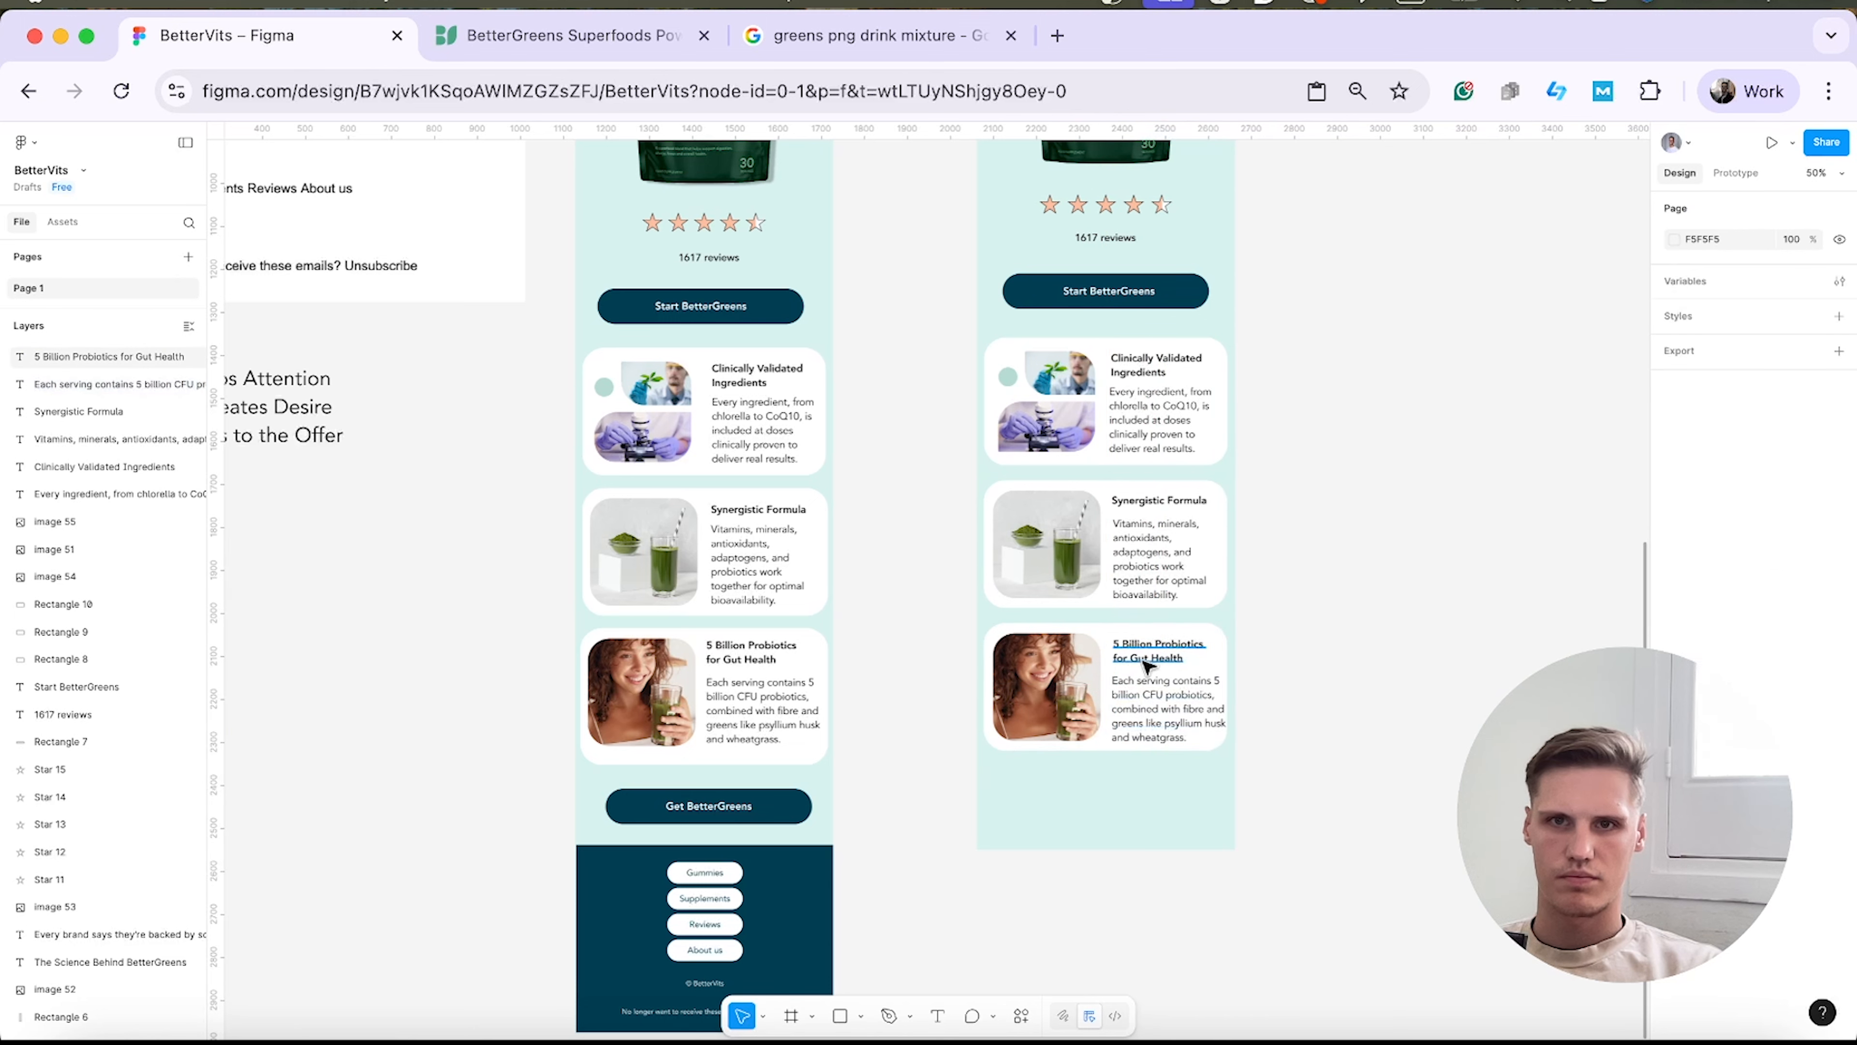
{"action": "left_click", "coordinate": [1150, 662]}
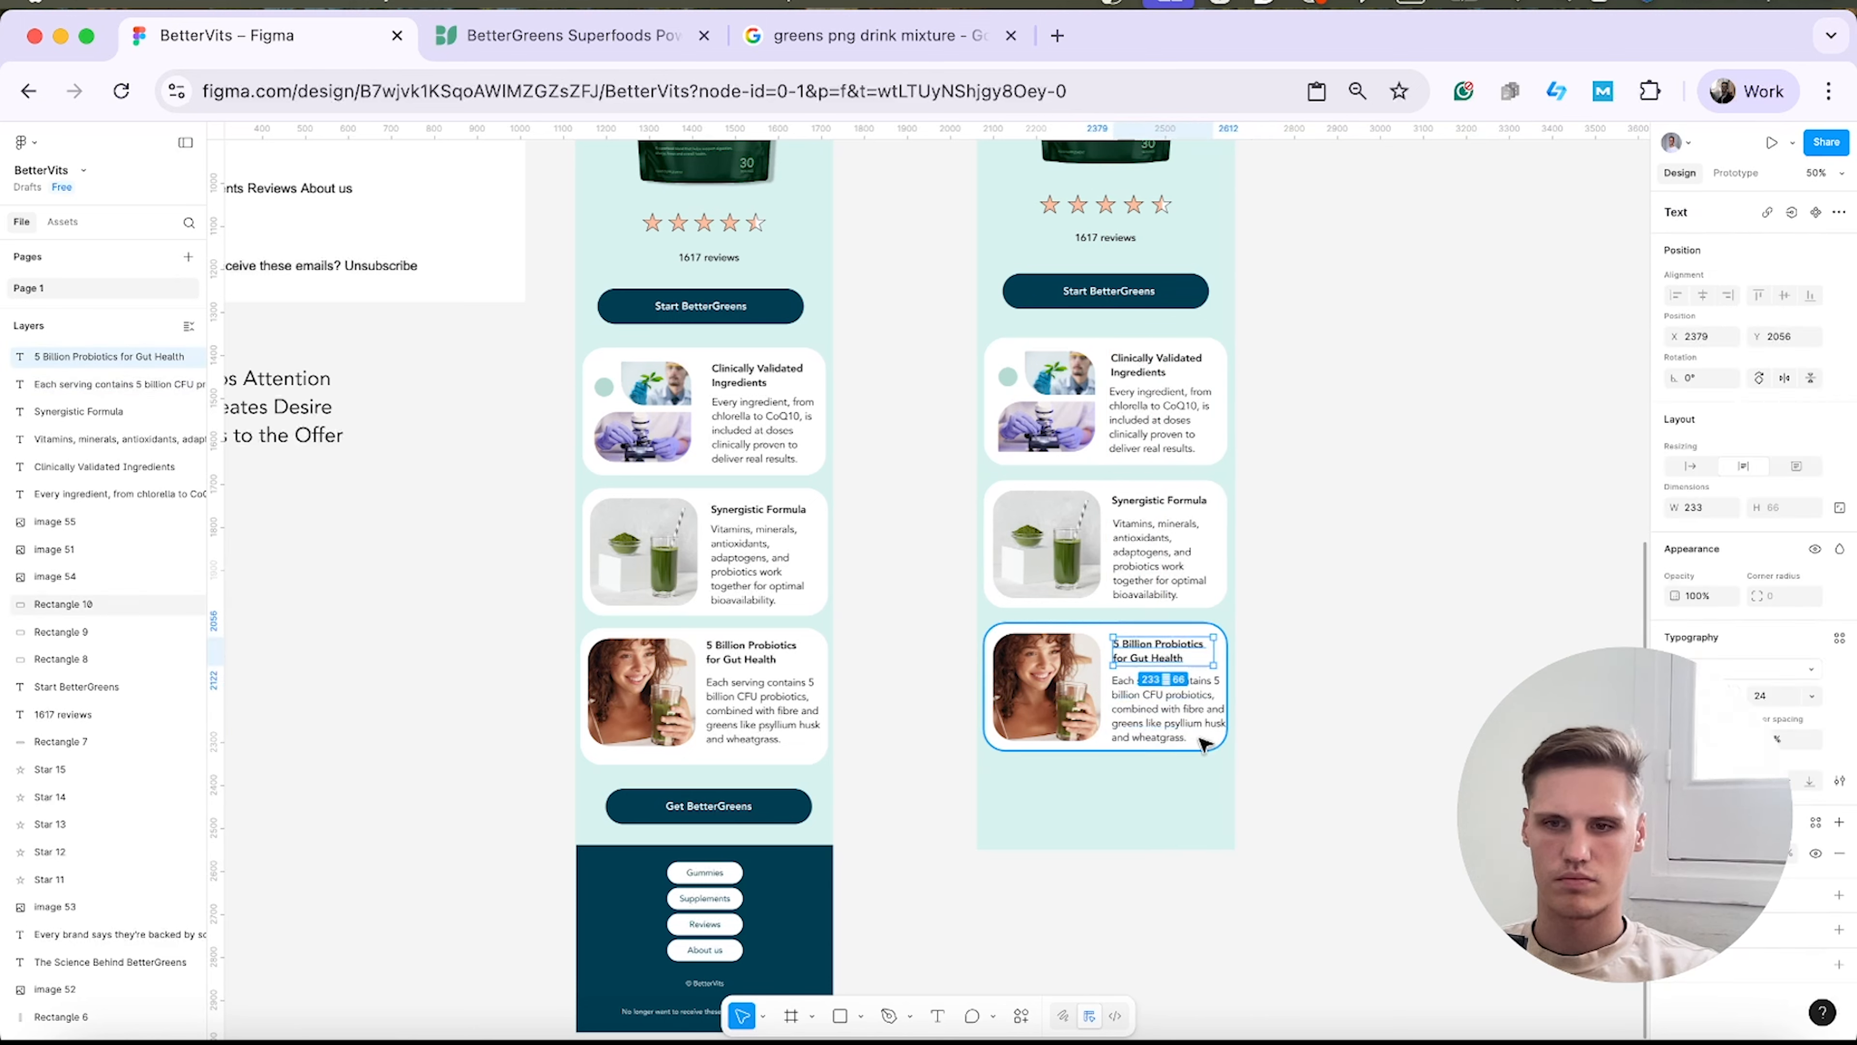
{"action": "left_click_drag", "start_coordinate": [1189, 738], "coordinate": [1224, 714]}
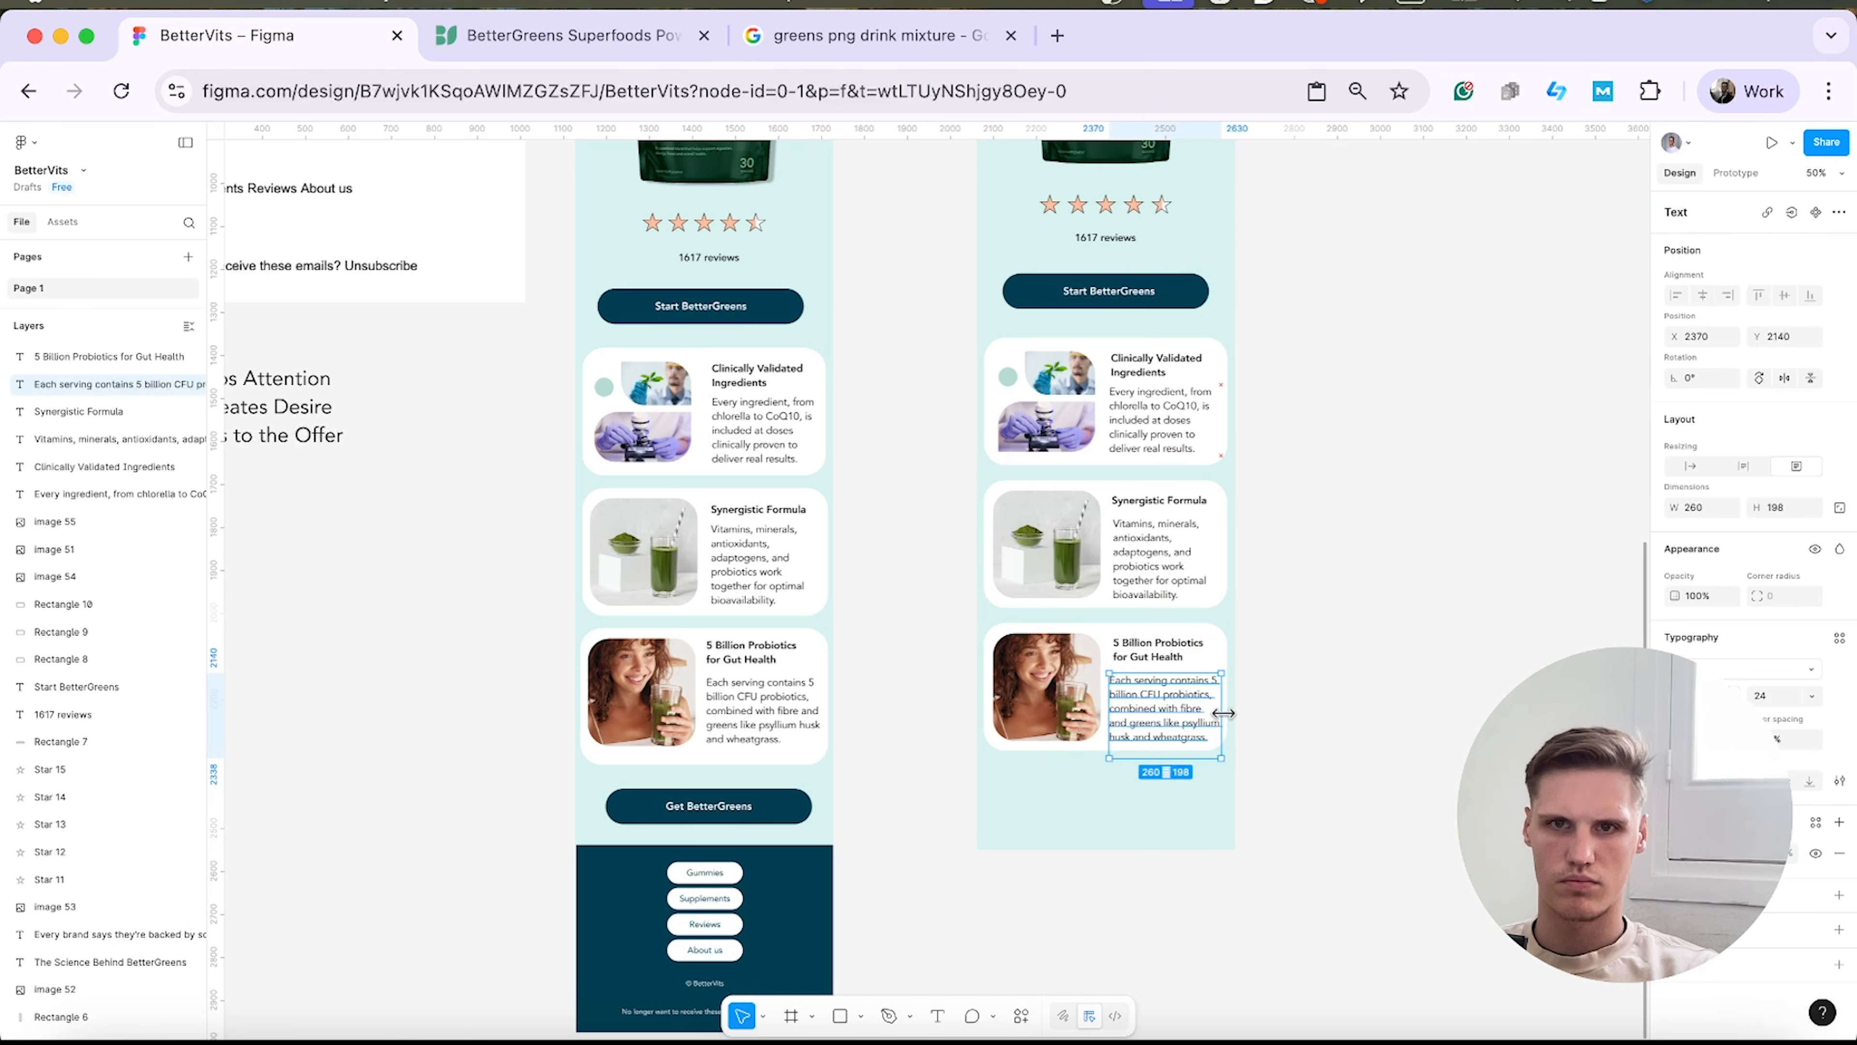
{"action": "left_click", "coordinate": [1325, 724]}
{"action": "left_click", "coordinate": [1159, 663]}
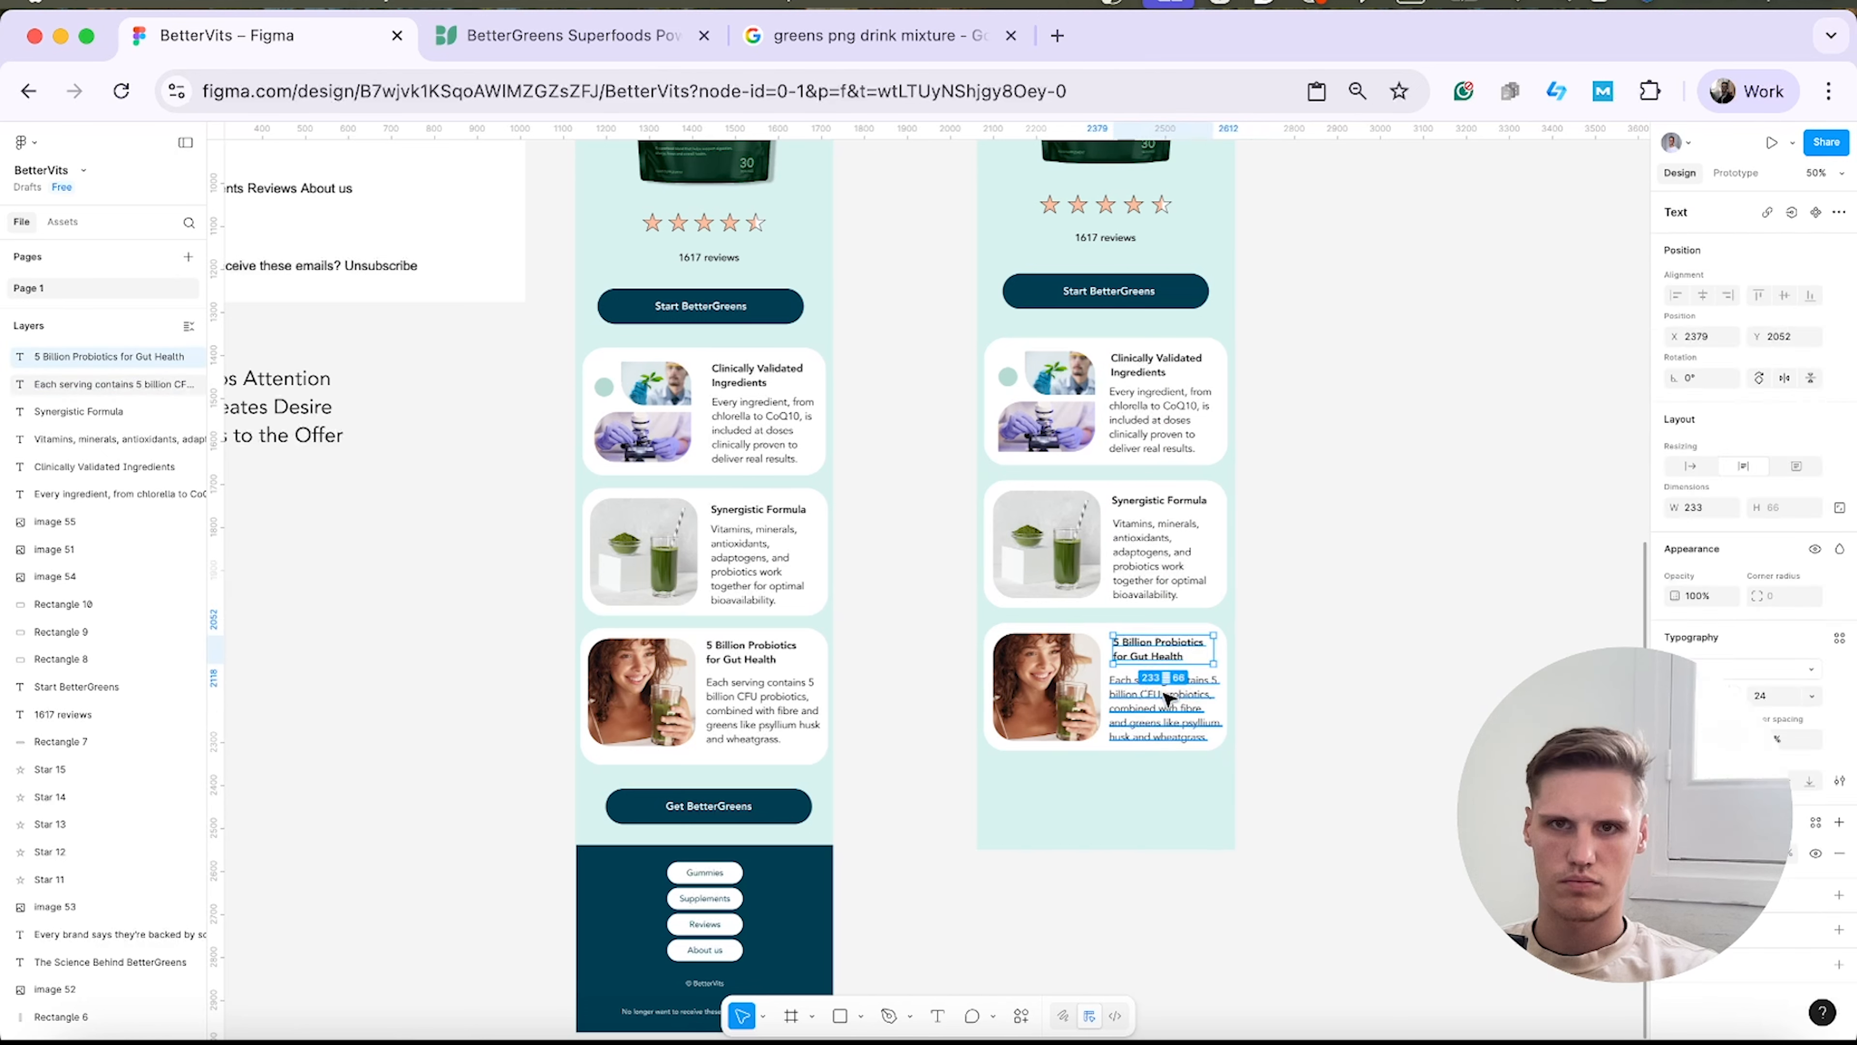
{"action": "left_click_drag", "start_coordinate": [1174, 711], "coordinate": [1179, 710]}
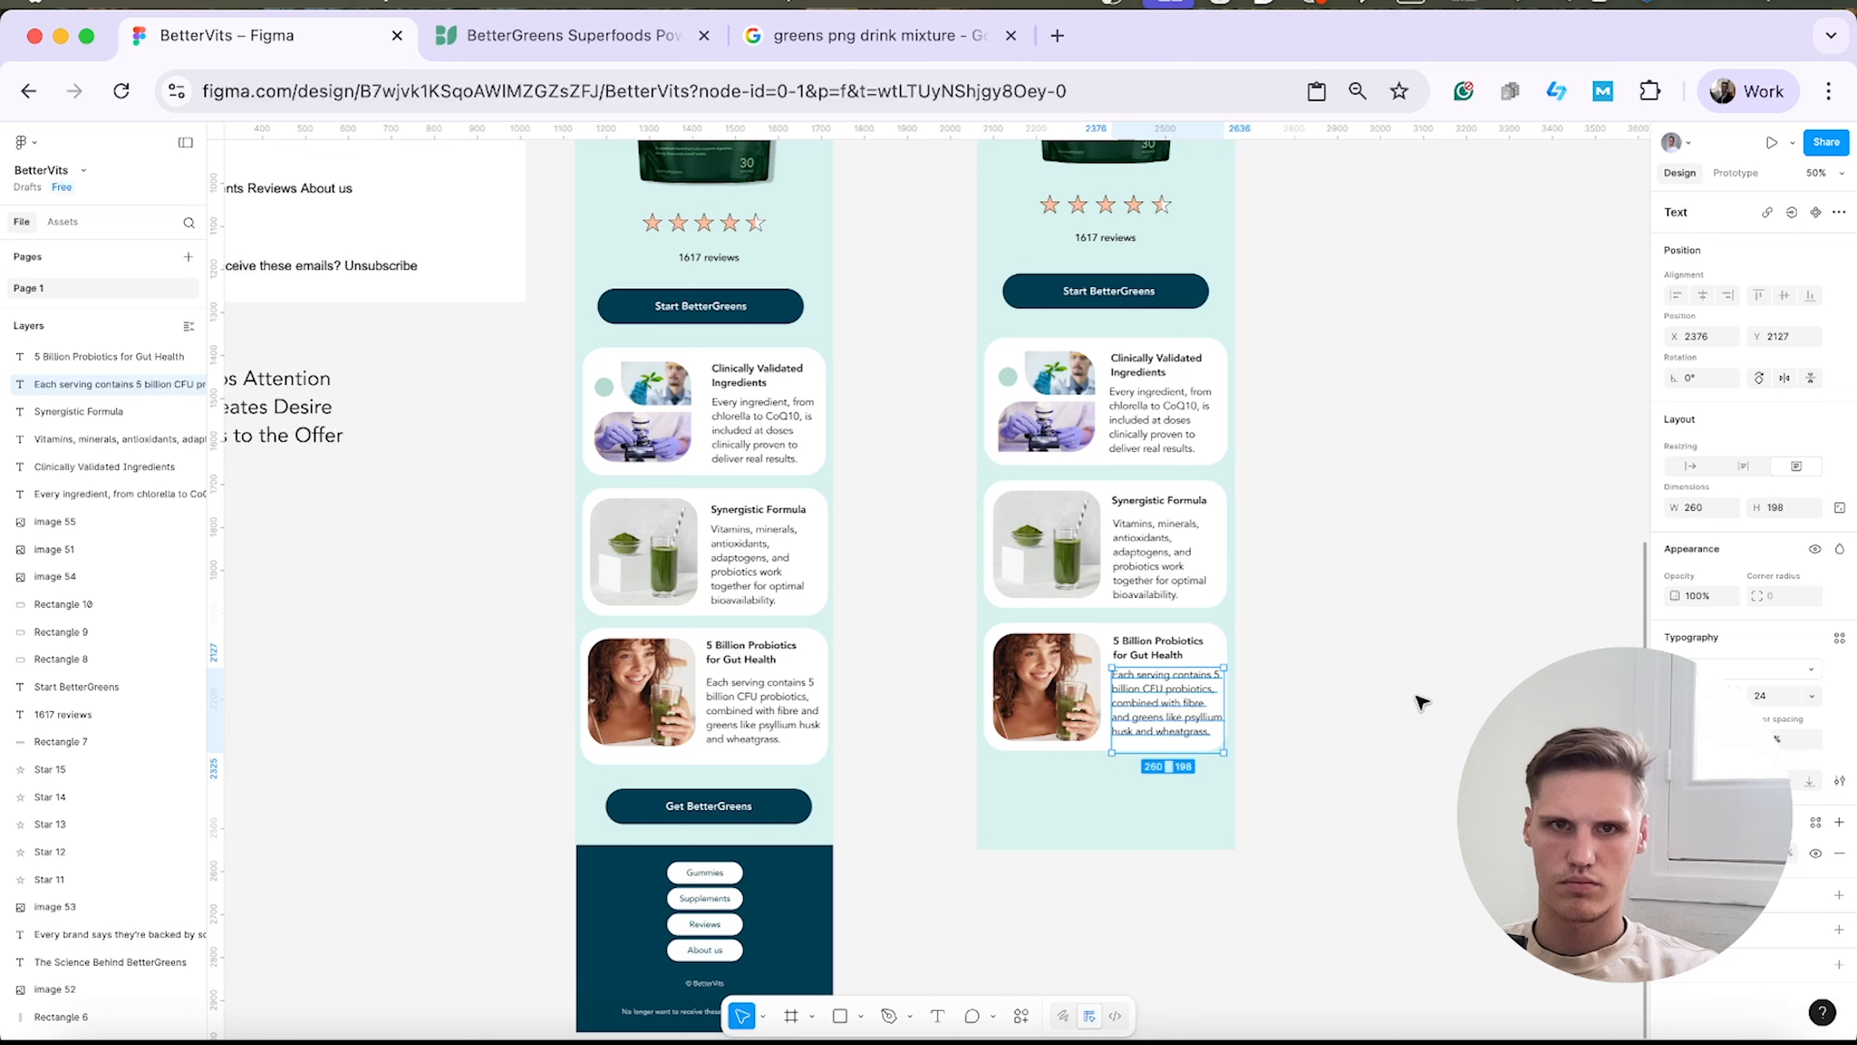
{"action": "left_click", "coordinate": [1413, 696]}
Set the width of the third card's white background rectangle to 576 to match the original card.
{"action": "left_click", "coordinate": [811, 651]}
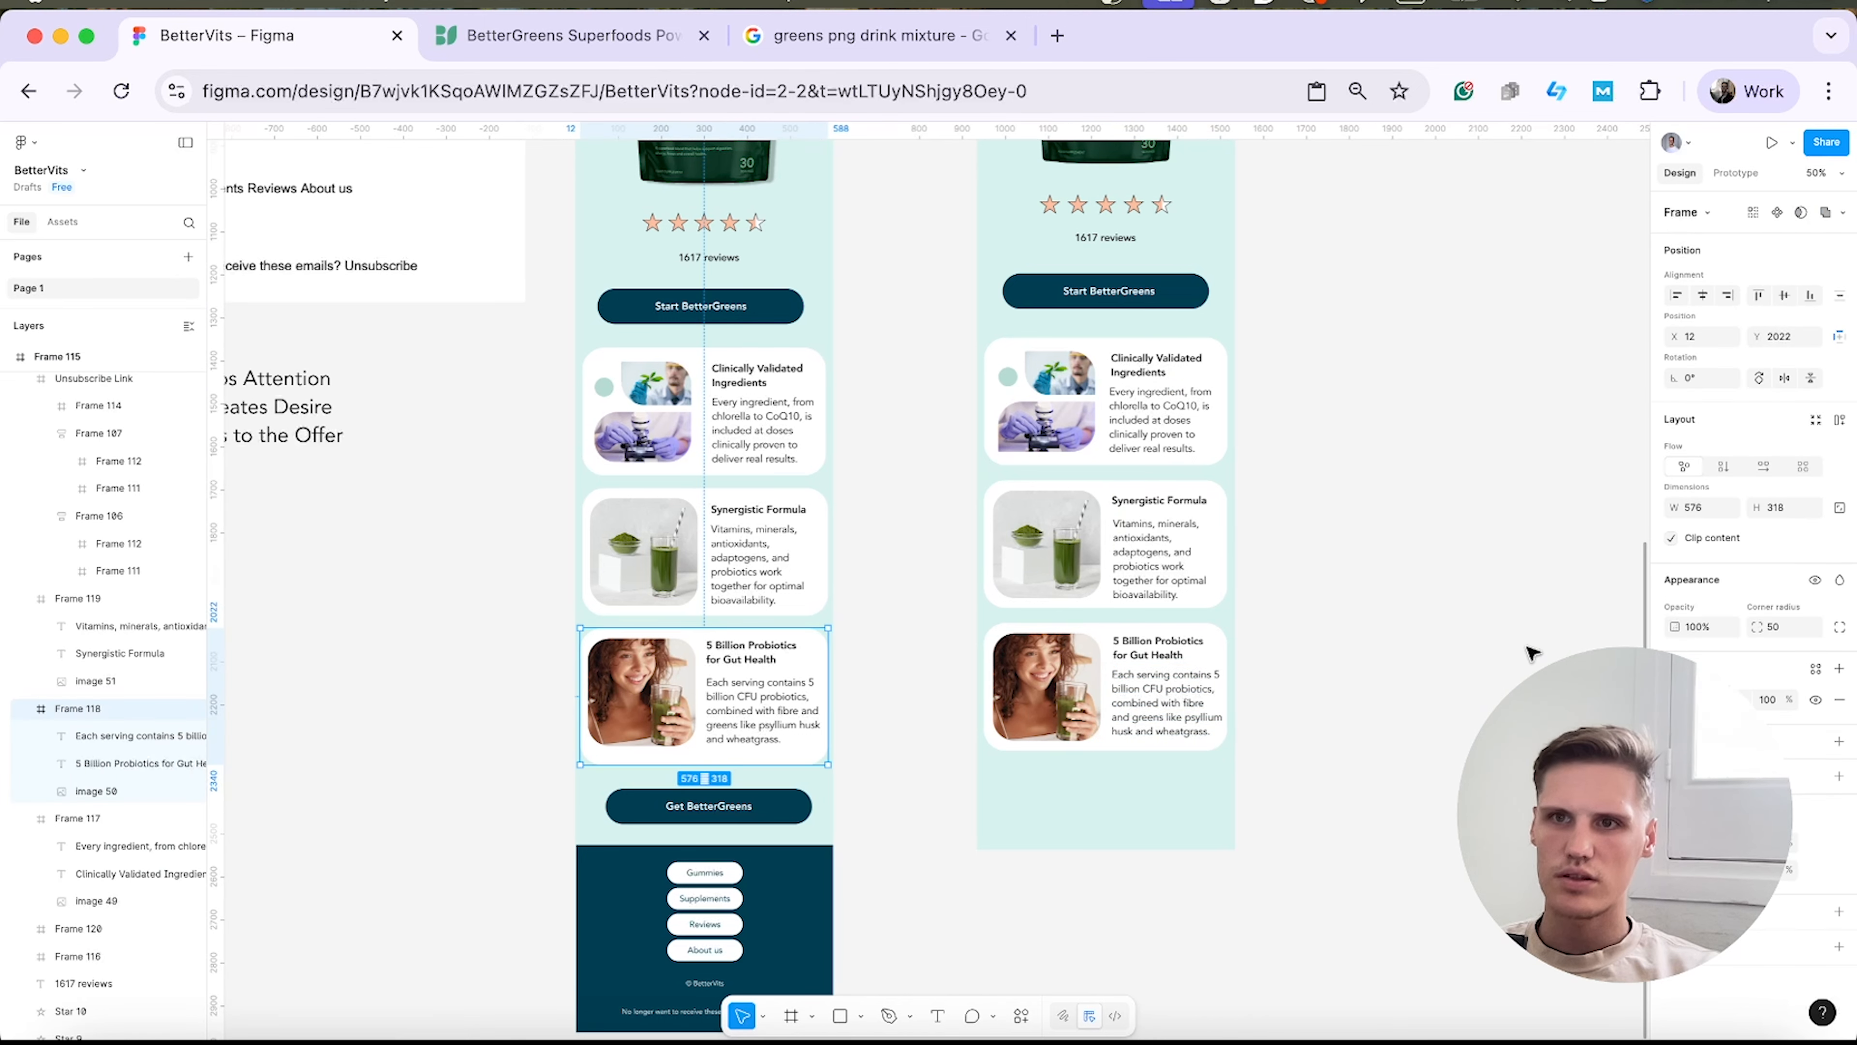
{"action": "left_click", "coordinate": [1102, 637]}
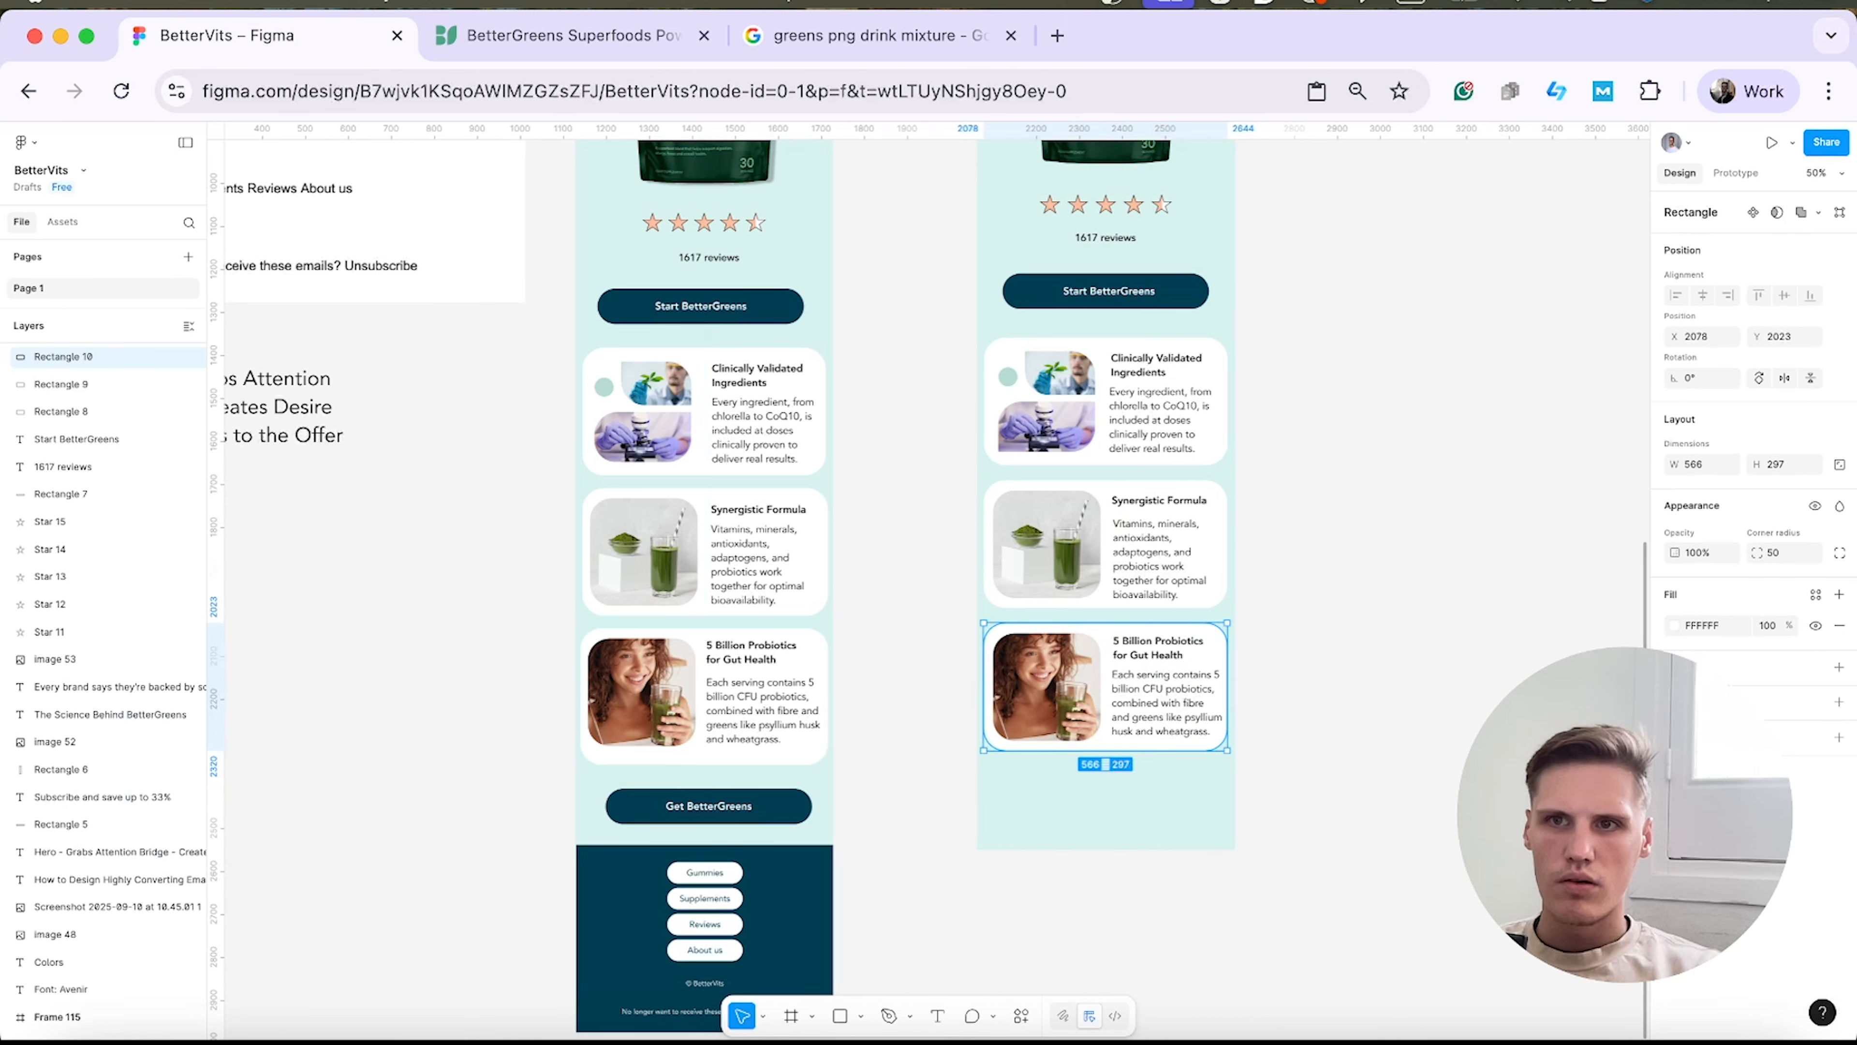
{"action": "left_click", "coordinate": [1686, 468]}
{"action": "type", "text": "276"}
{"action": "key", "text": "Return"}
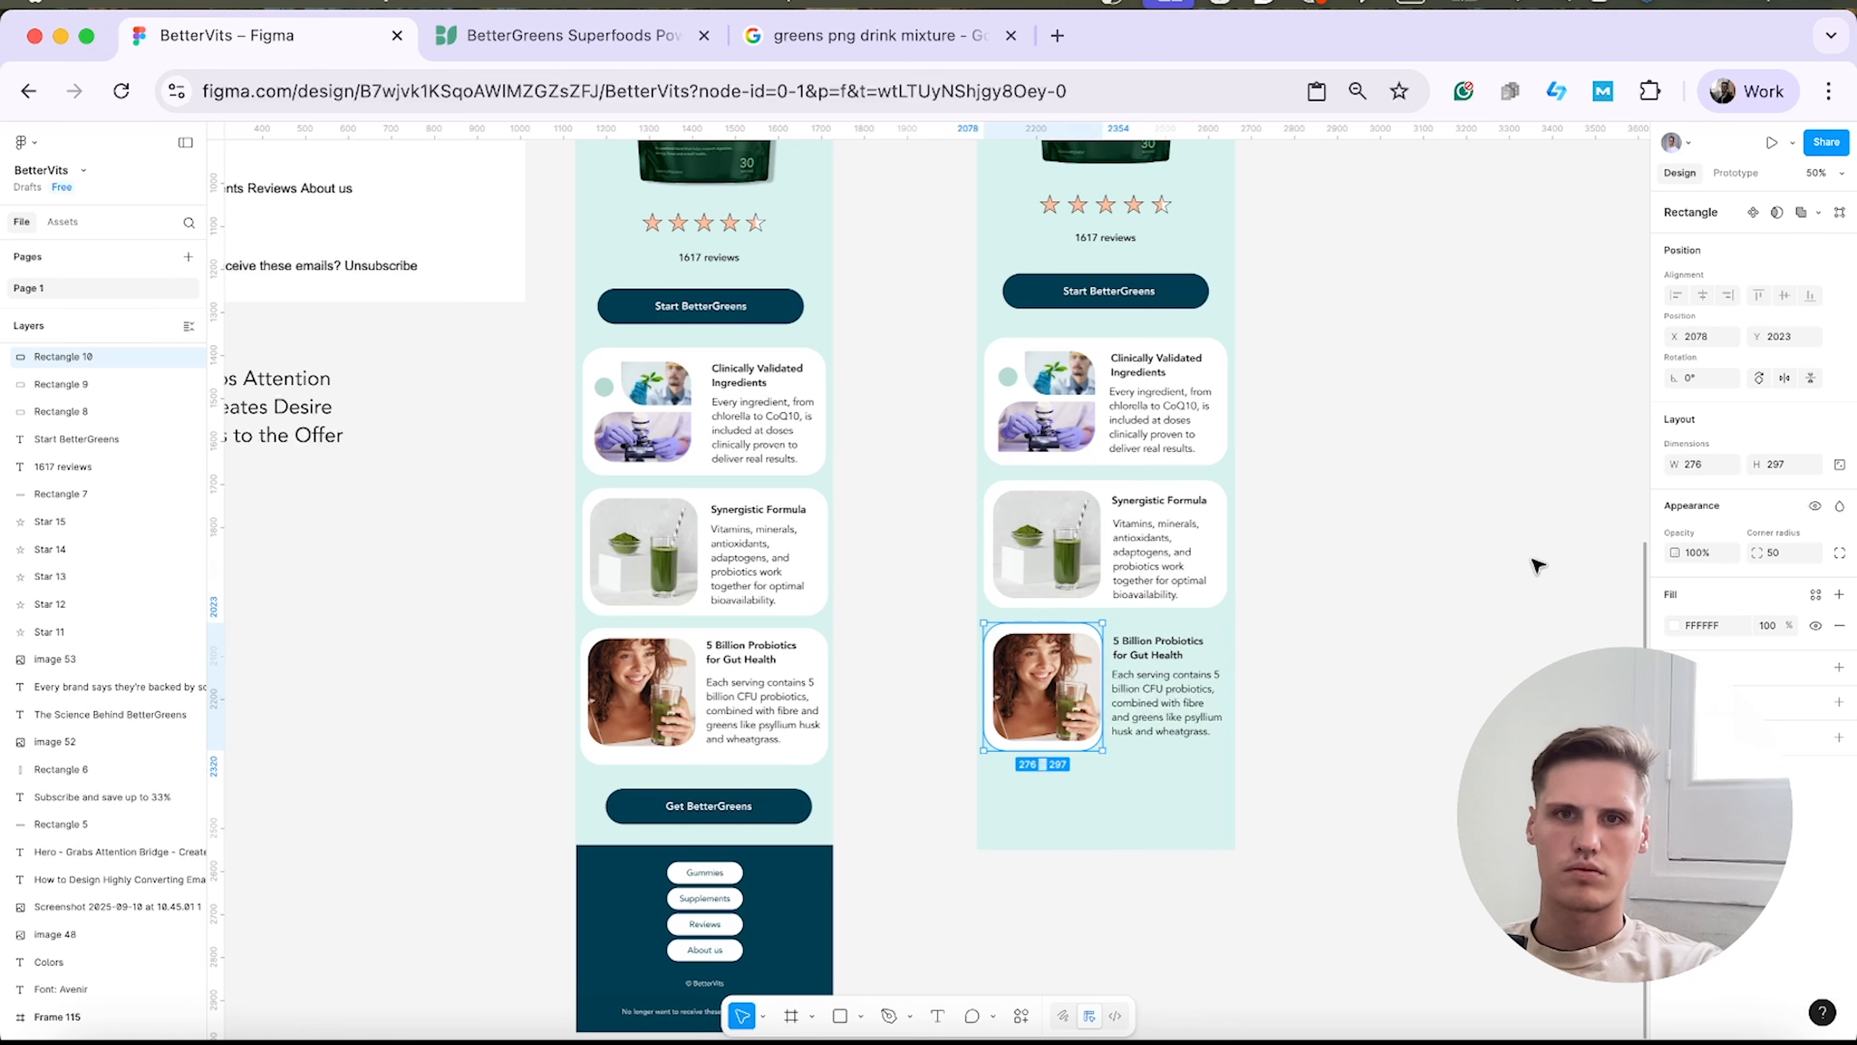
{"action": "key", "text": "super+z"}
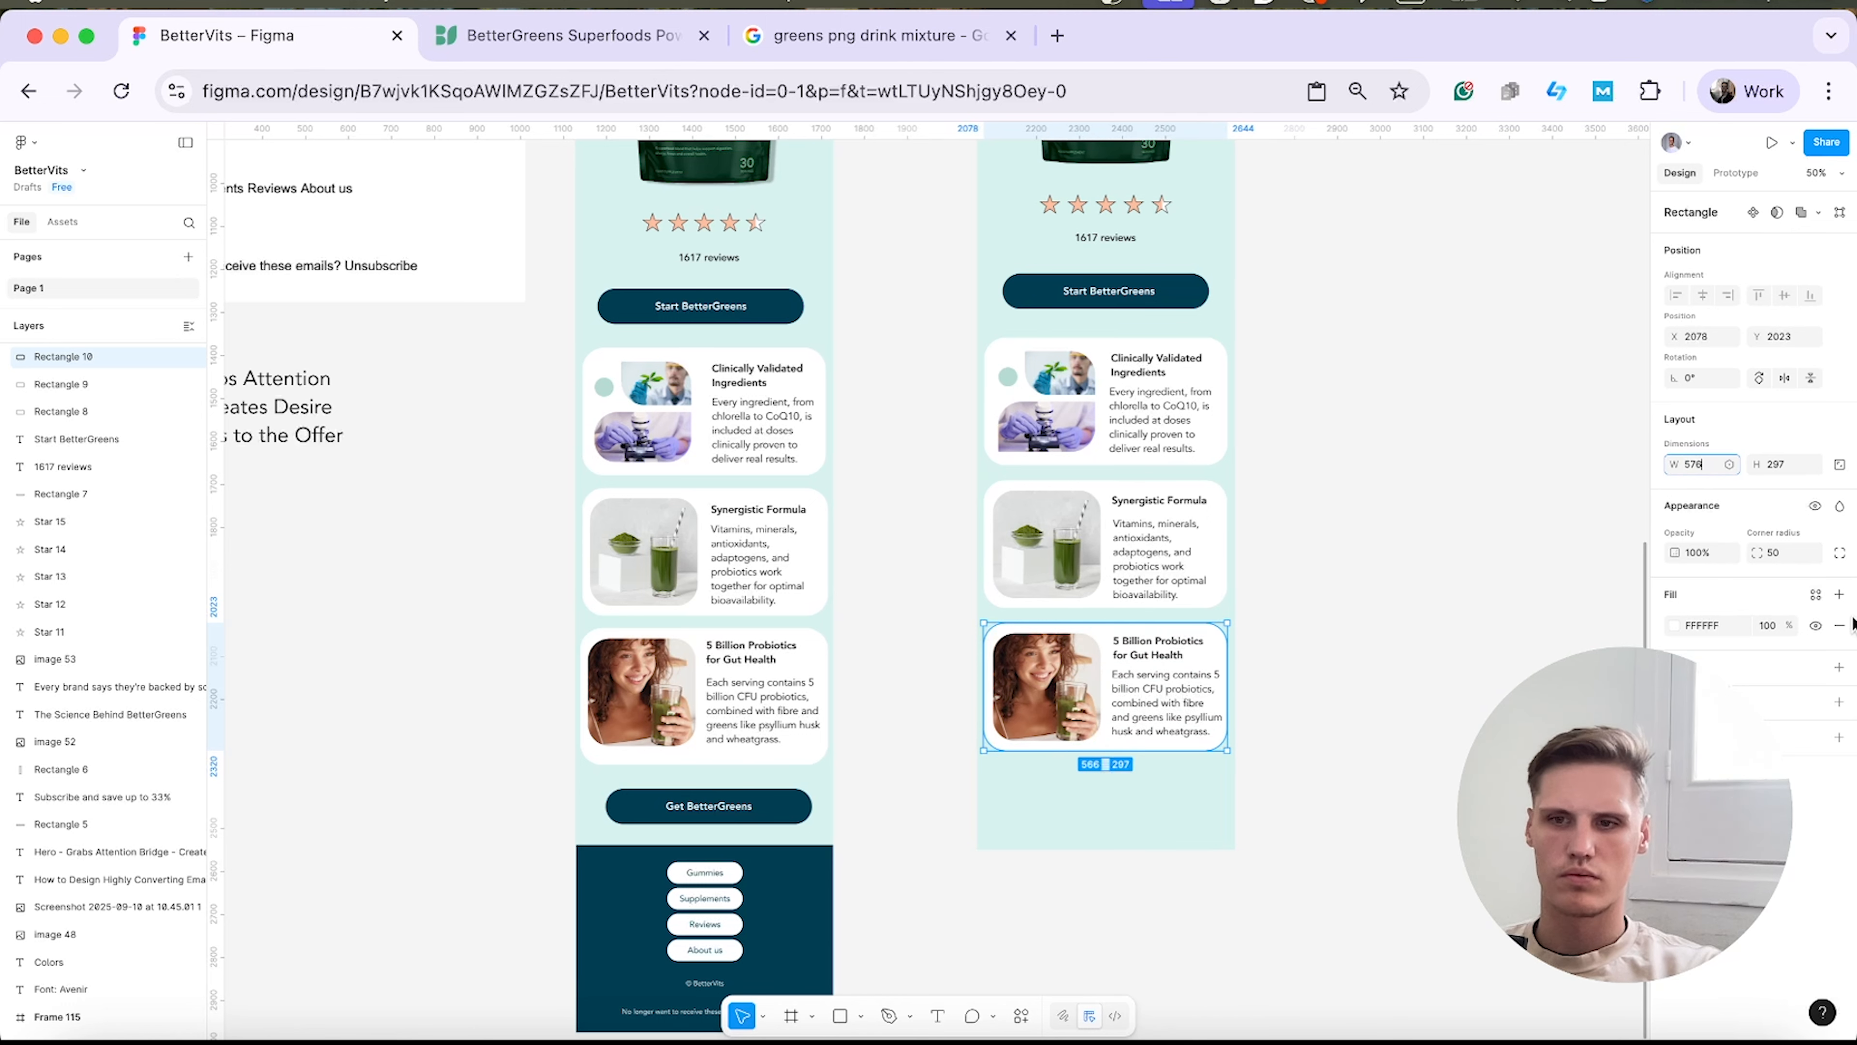
Set the third card's white background rectangle to a height of 318 and a width of 566.
{"action": "left_click", "coordinate": [817, 642]}
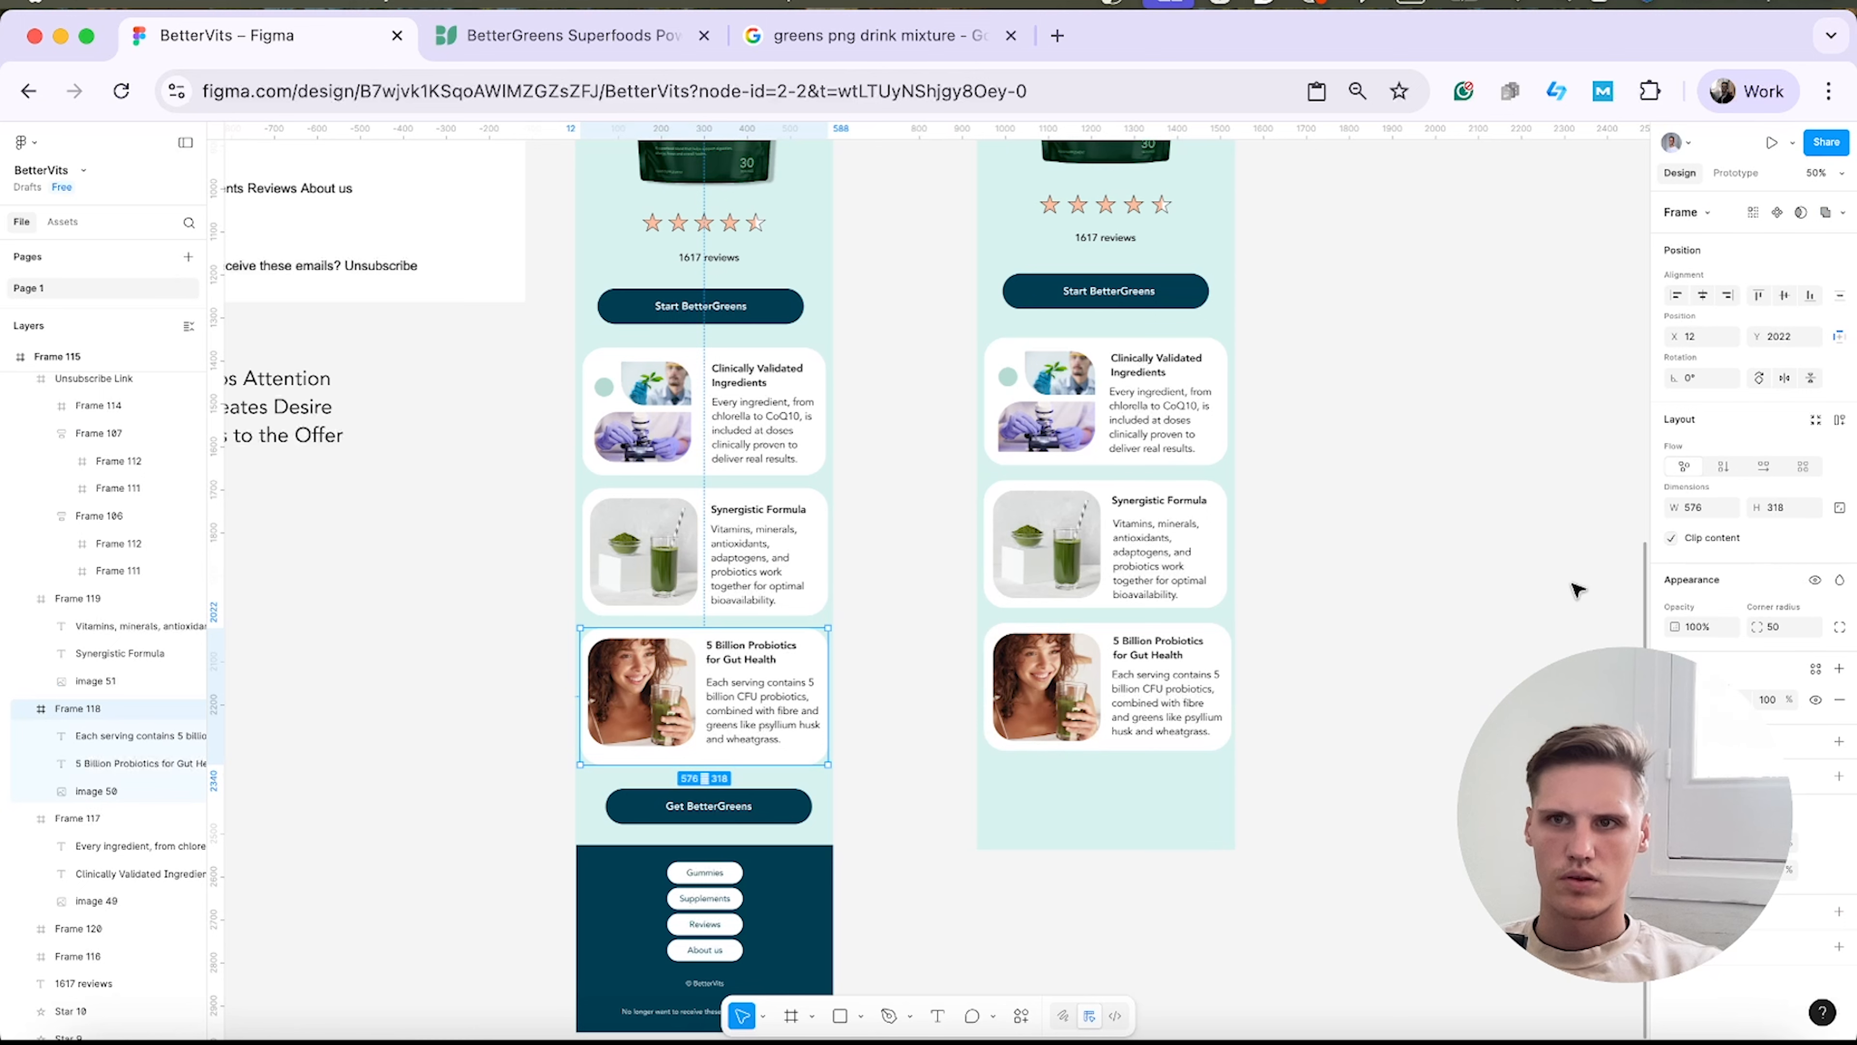
{"action": "left_click", "coordinate": [1220, 644]}
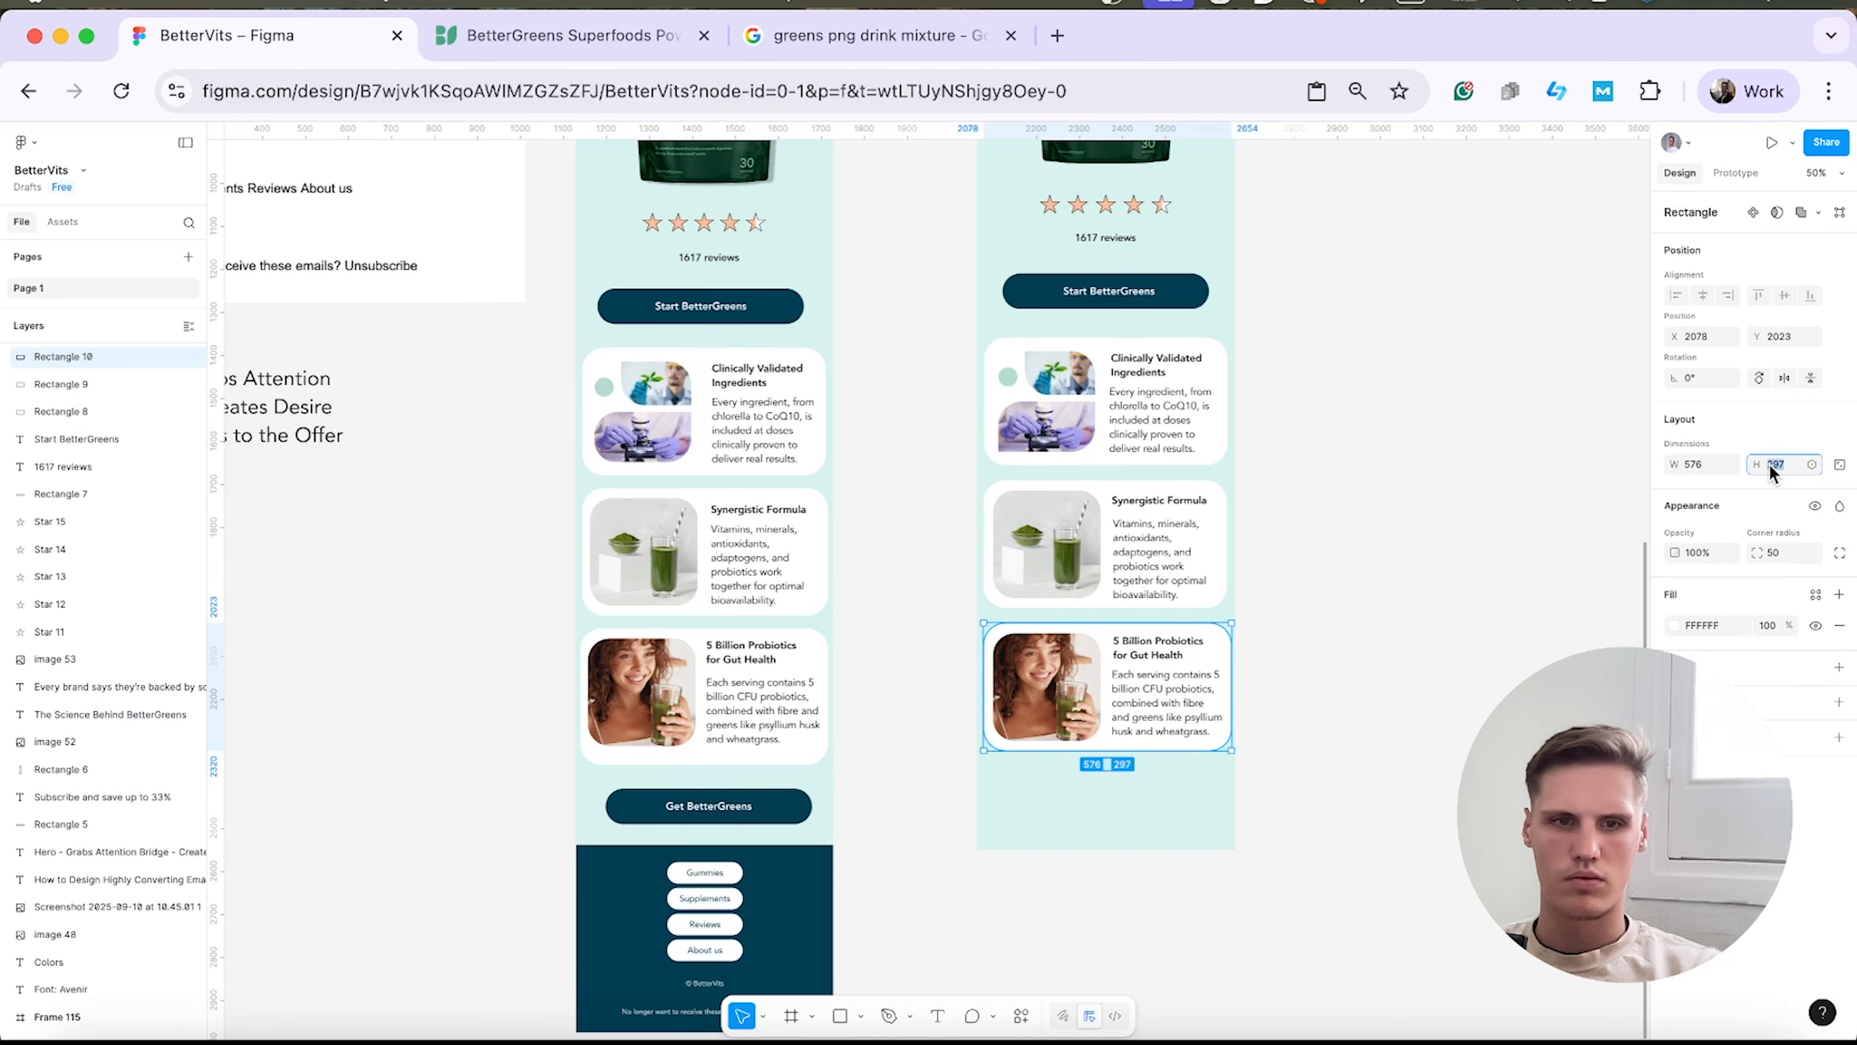
{"action": "left_click", "coordinate": [1481, 684]}
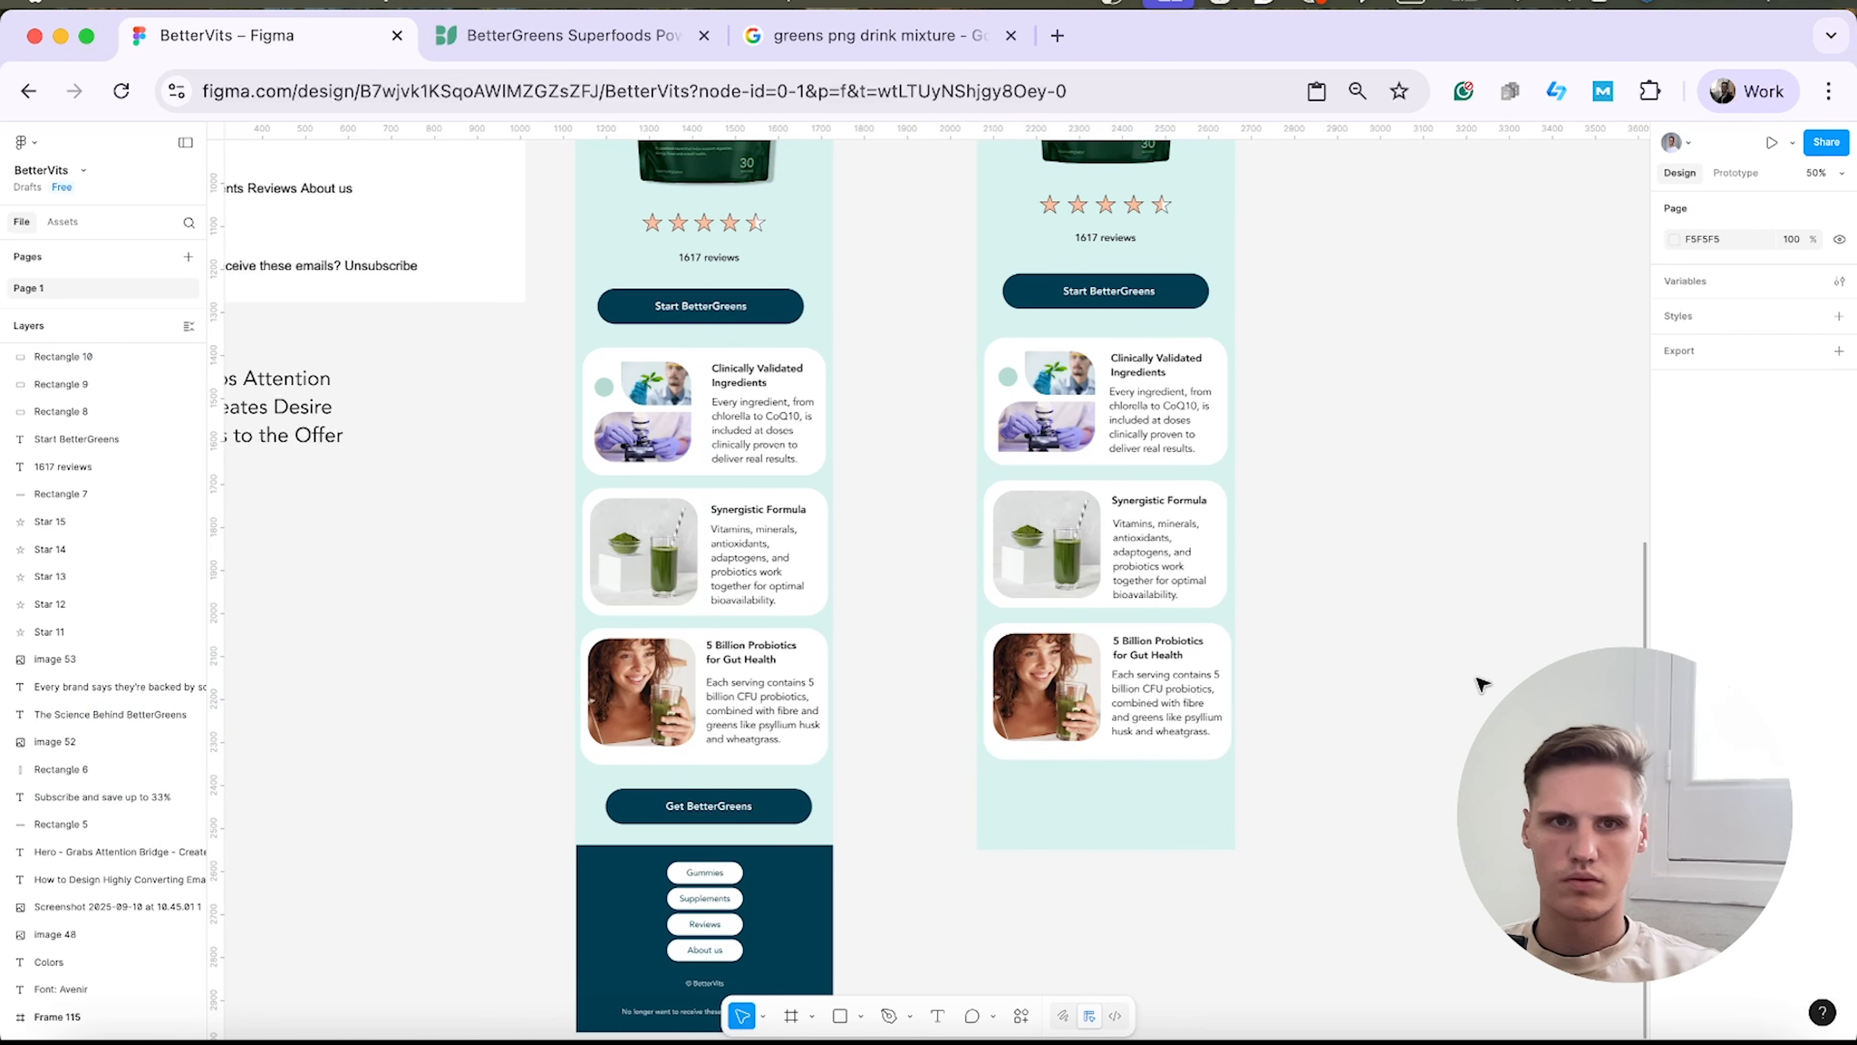
{"action": "left_click", "coordinate": [1216, 649]}
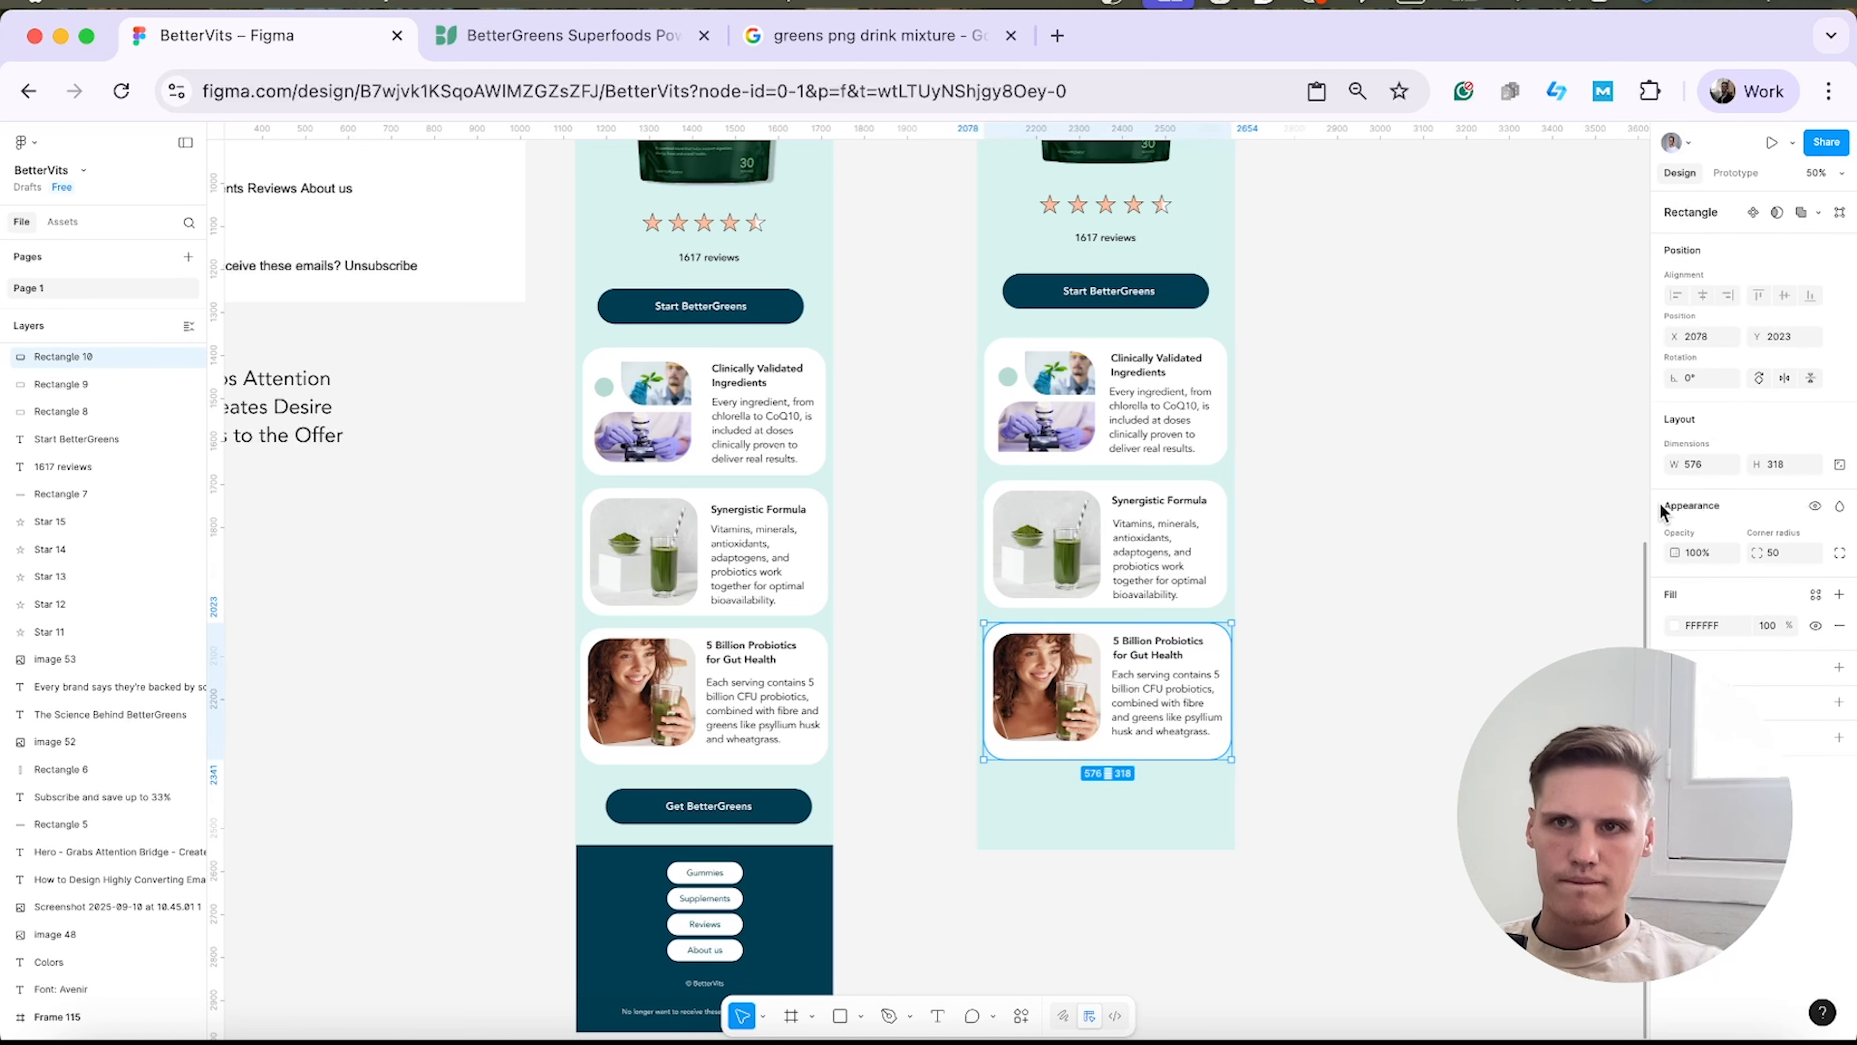
{"action": "key", "text": "Return"}
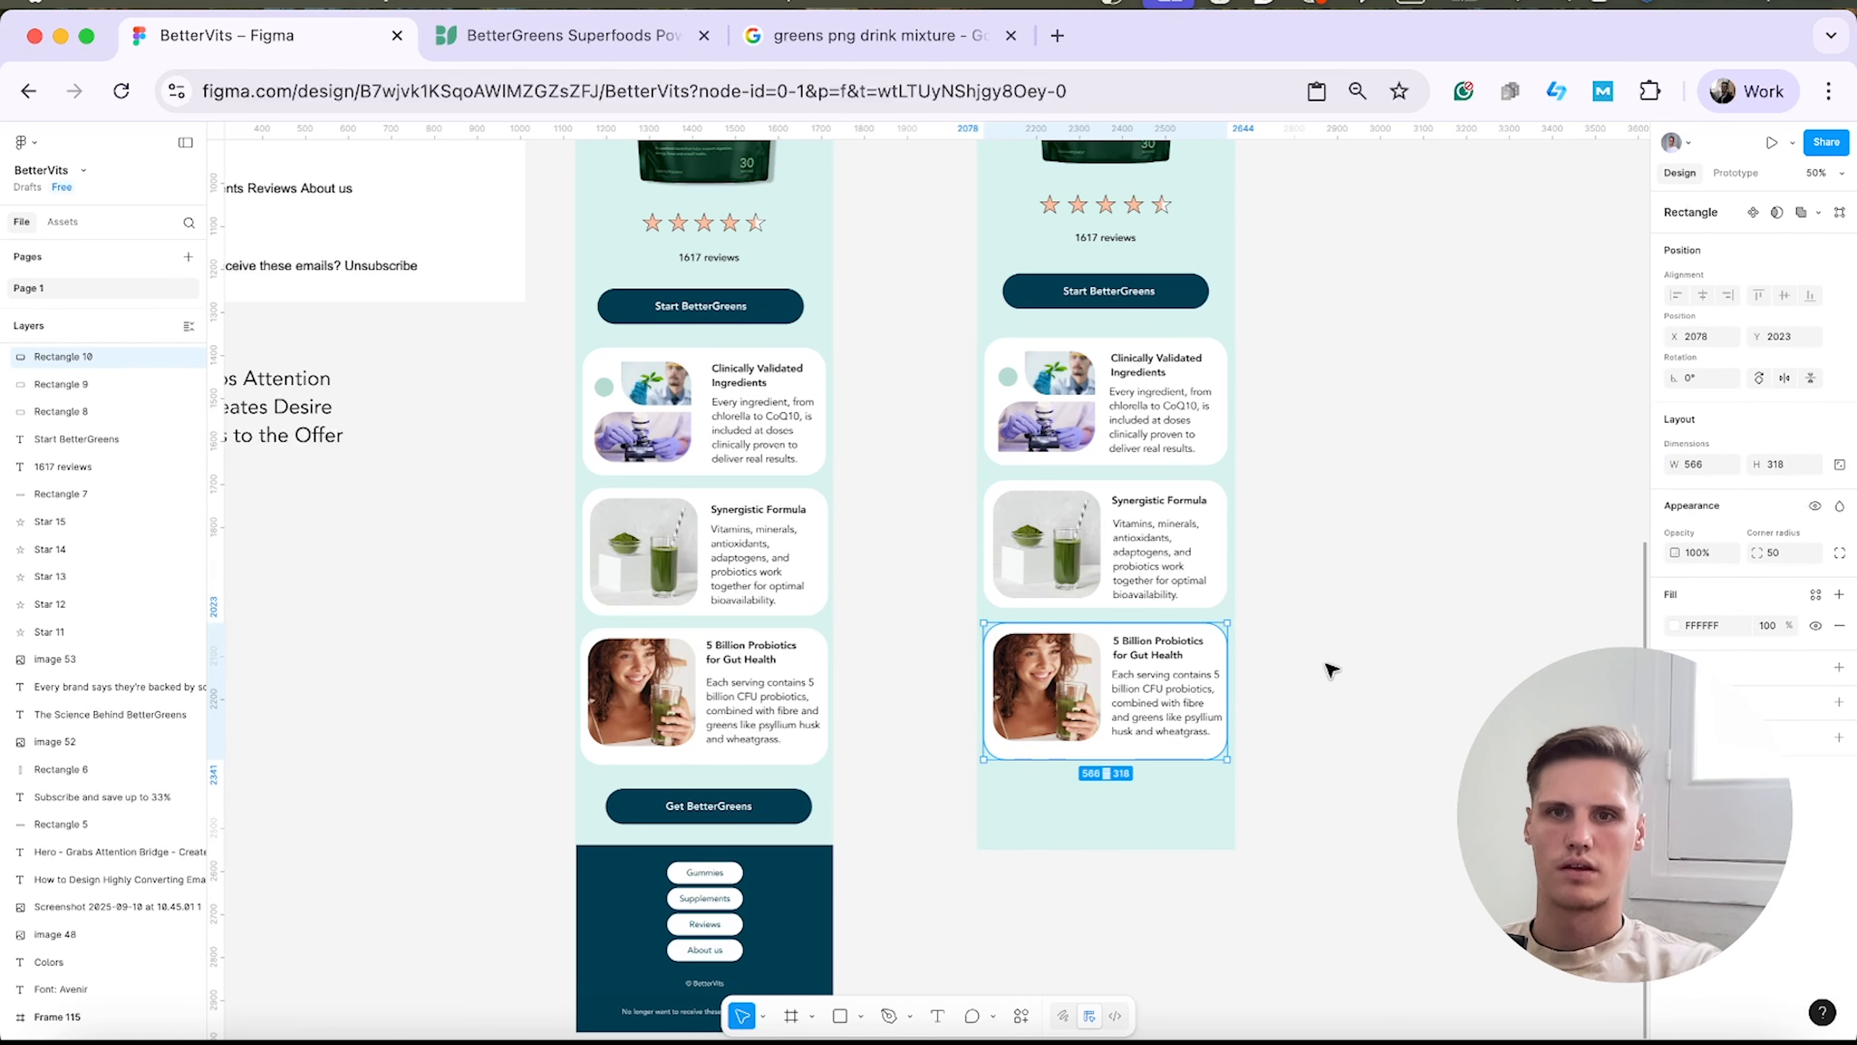
{"action": "left_click", "coordinate": [1320, 677]}
Duplicate the recreated email's Start BetterGreens button with its label and place the copy below the third benefit card.
{"action": "scroll", "coordinate": [1303, 746], "scroll_direction": "down", "scroll_amount": 1}
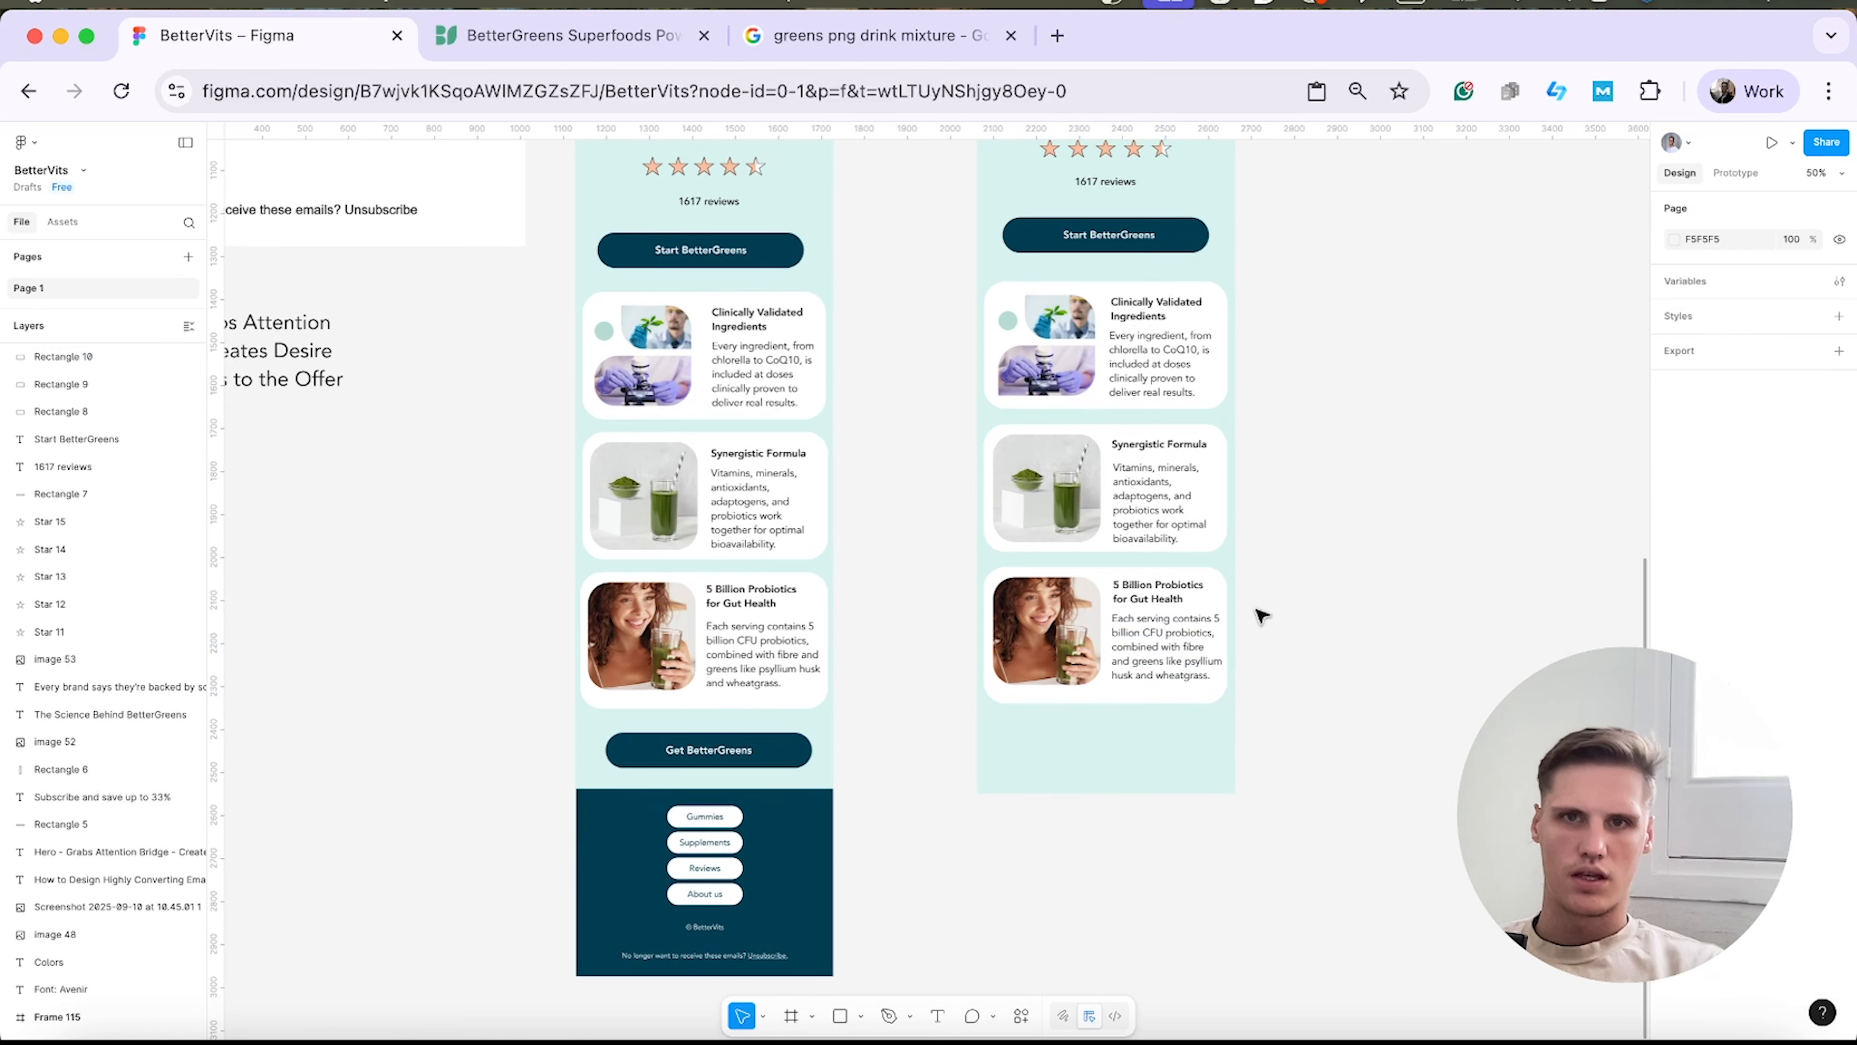
{"action": "scroll", "coordinate": [1206, 622], "scroll_direction": "up", "scroll_amount": 3}
{"action": "scroll", "coordinate": [1060, 644], "scroll_direction": "up", "scroll_amount": 1}
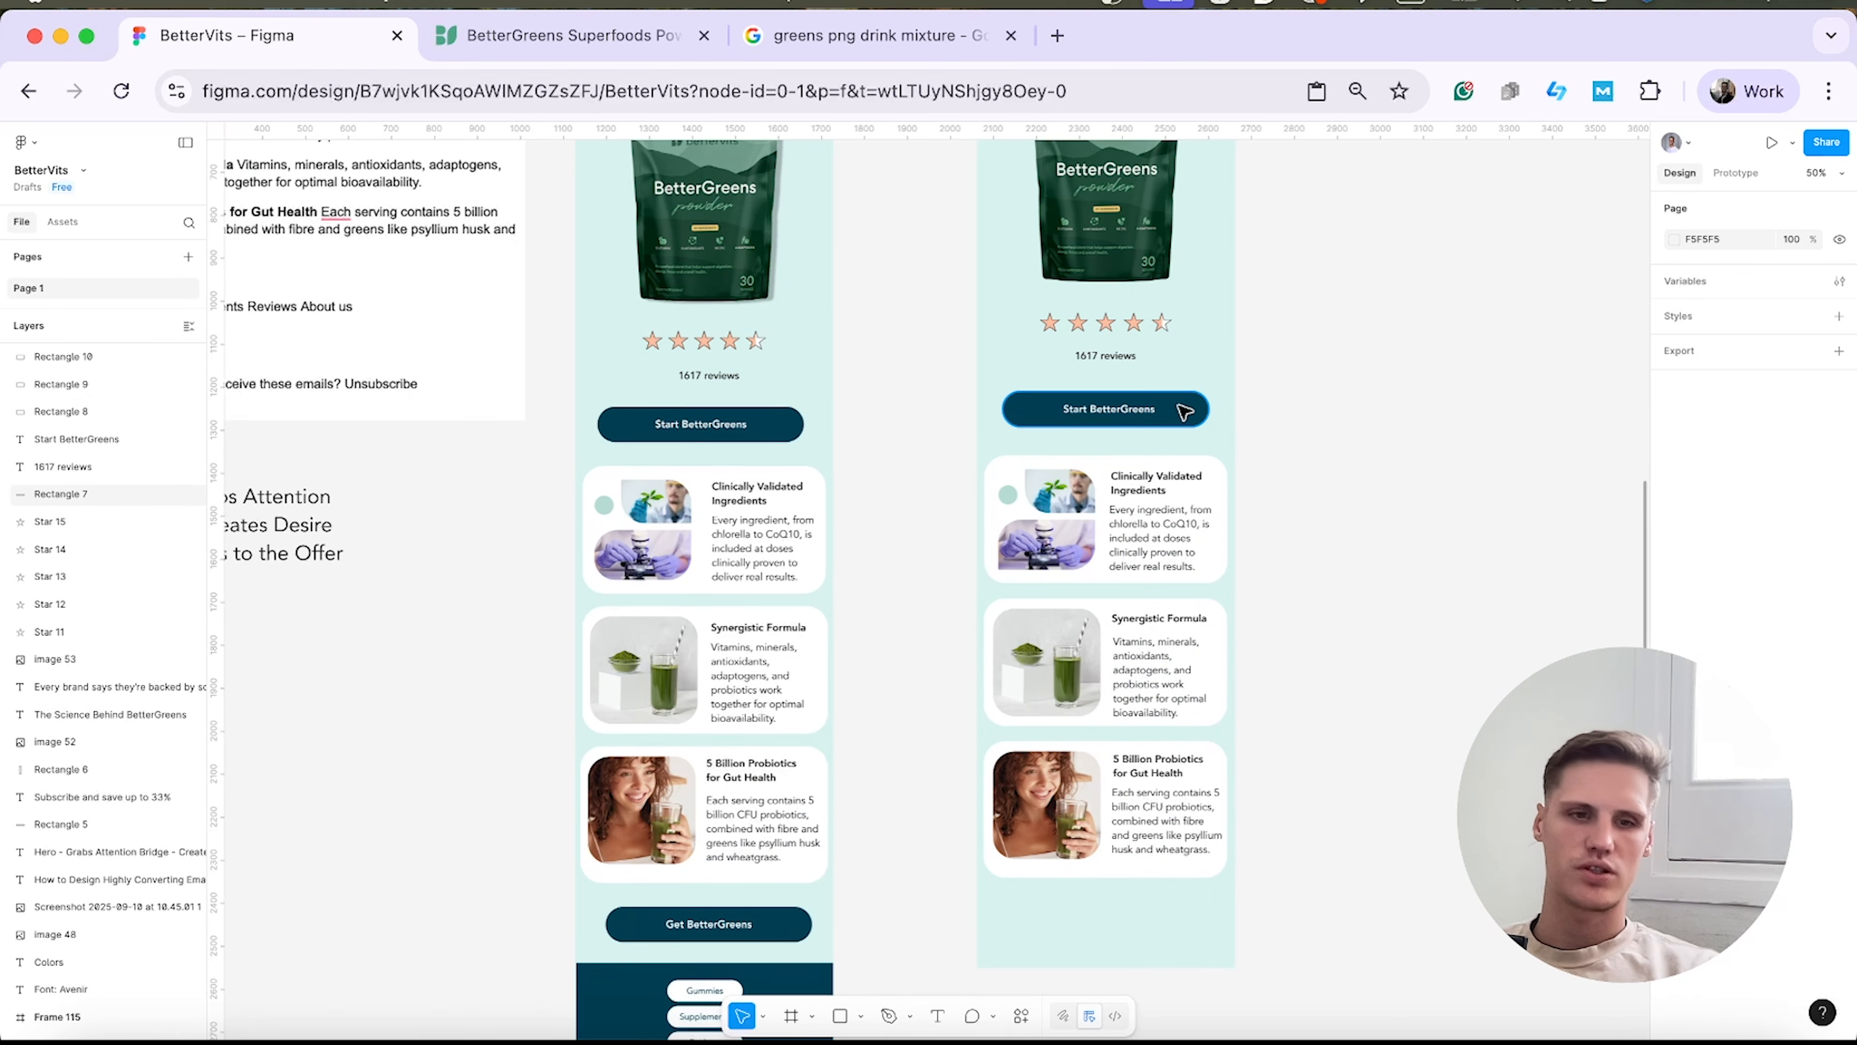
{"action": "left_click", "coordinate": [1165, 422]}
{"action": "left_click", "coordinate": [1198, 413], "text": "shift"}
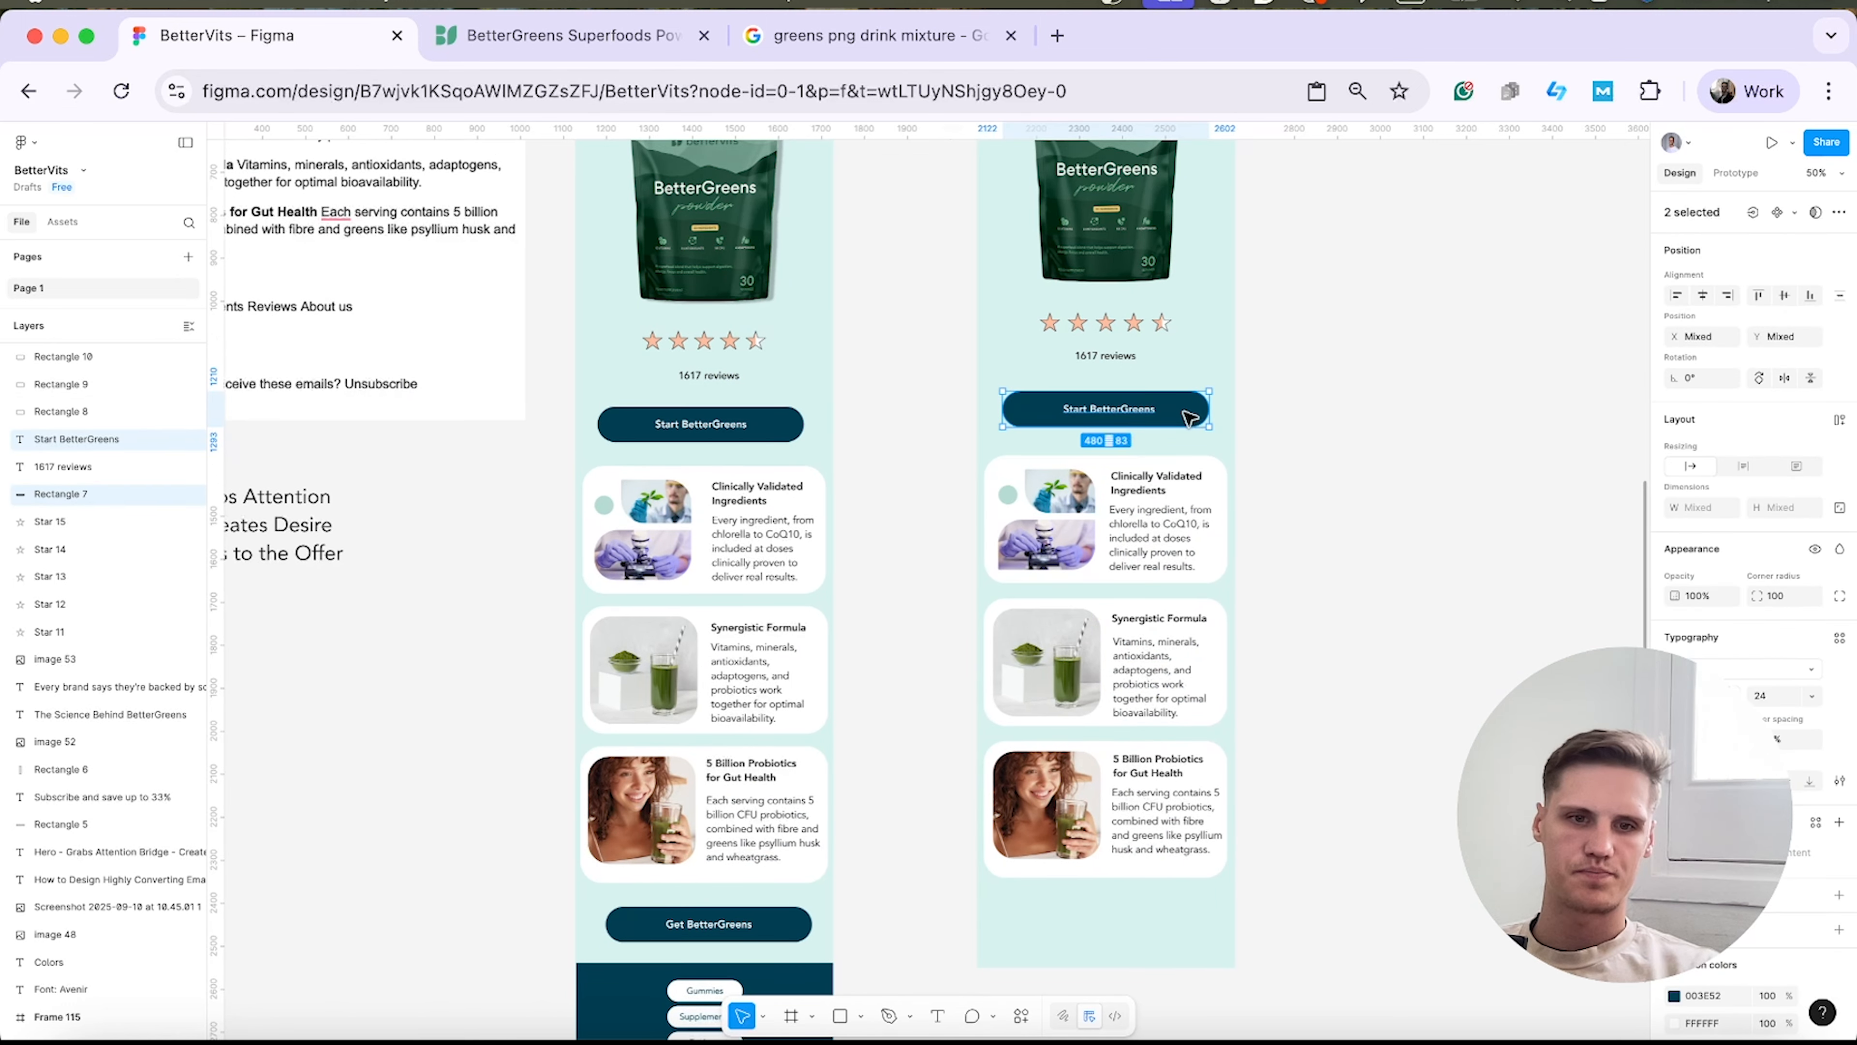
{"action": "key", "text": "super+c"}
{"action": "key", "text": "super+v"}
{"action": "left_click_drag", "start_coordinate": [1188, 412], "coordinate": [1183, 861]}
Change the duplicated button's label to "Get BetterGreens".
{"action": "scroll", "coordinate": [1389, 791], "scroll_direction": "down", "scroll_amount": 1}
{"action": "double_click", "coordinate": [1070, 867]}
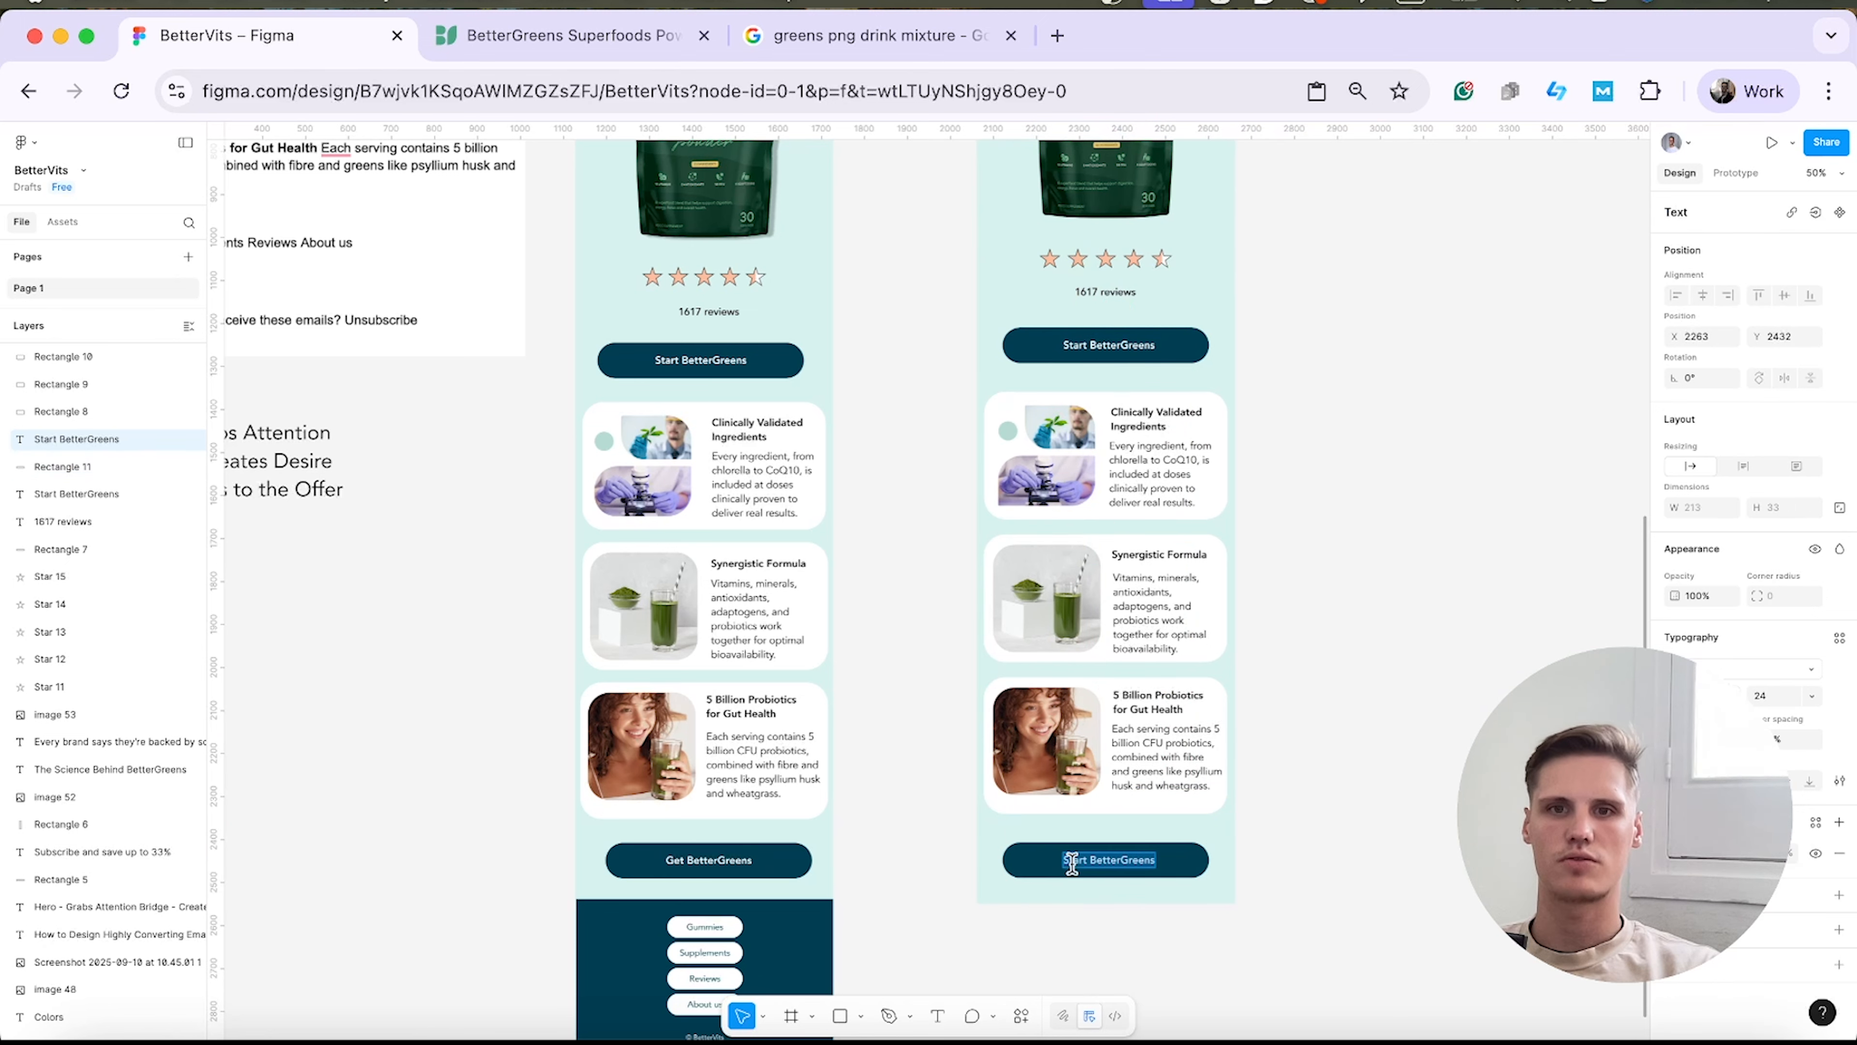
{"action": "type", "text": "Get"}
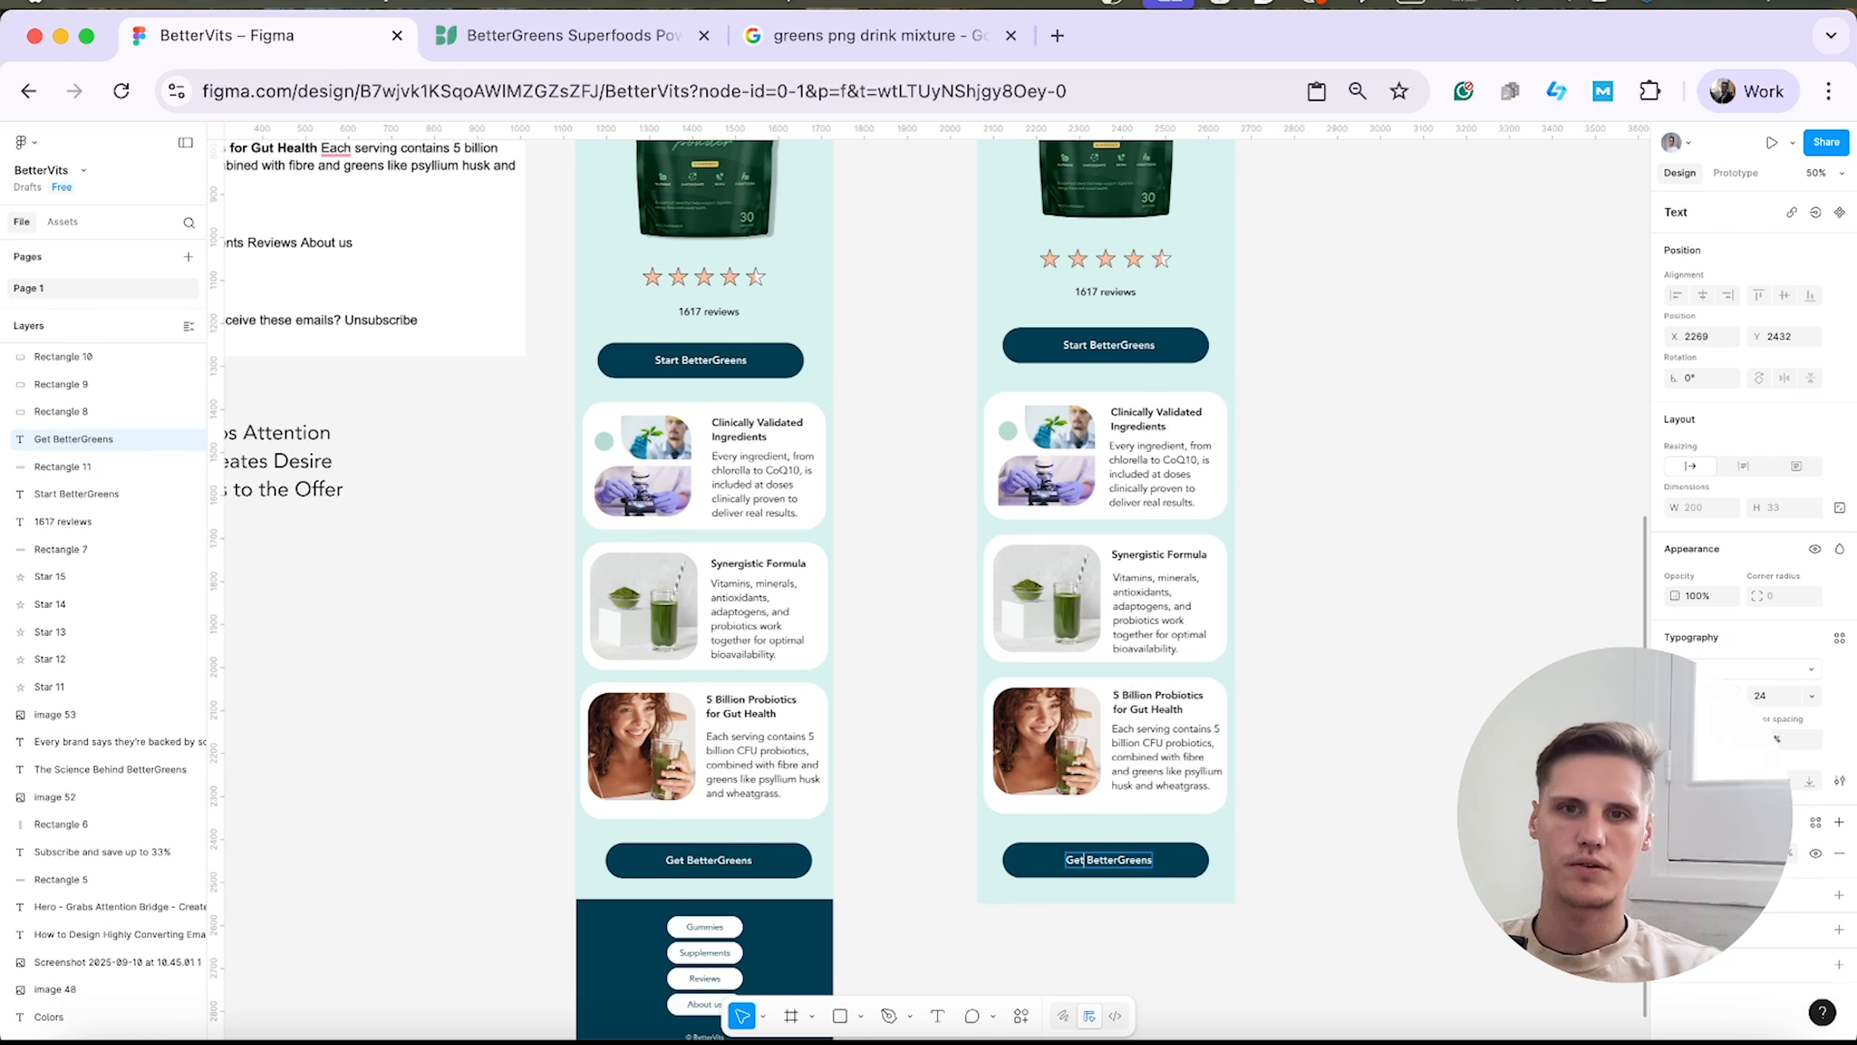
{"action": "key", "text": "Escape"}
{"action": "key", "text": "Escape"}
{"action": "scroll", "coordinate": [1374, 813], "scroll_direction": "down", "scroll_amount": 4}
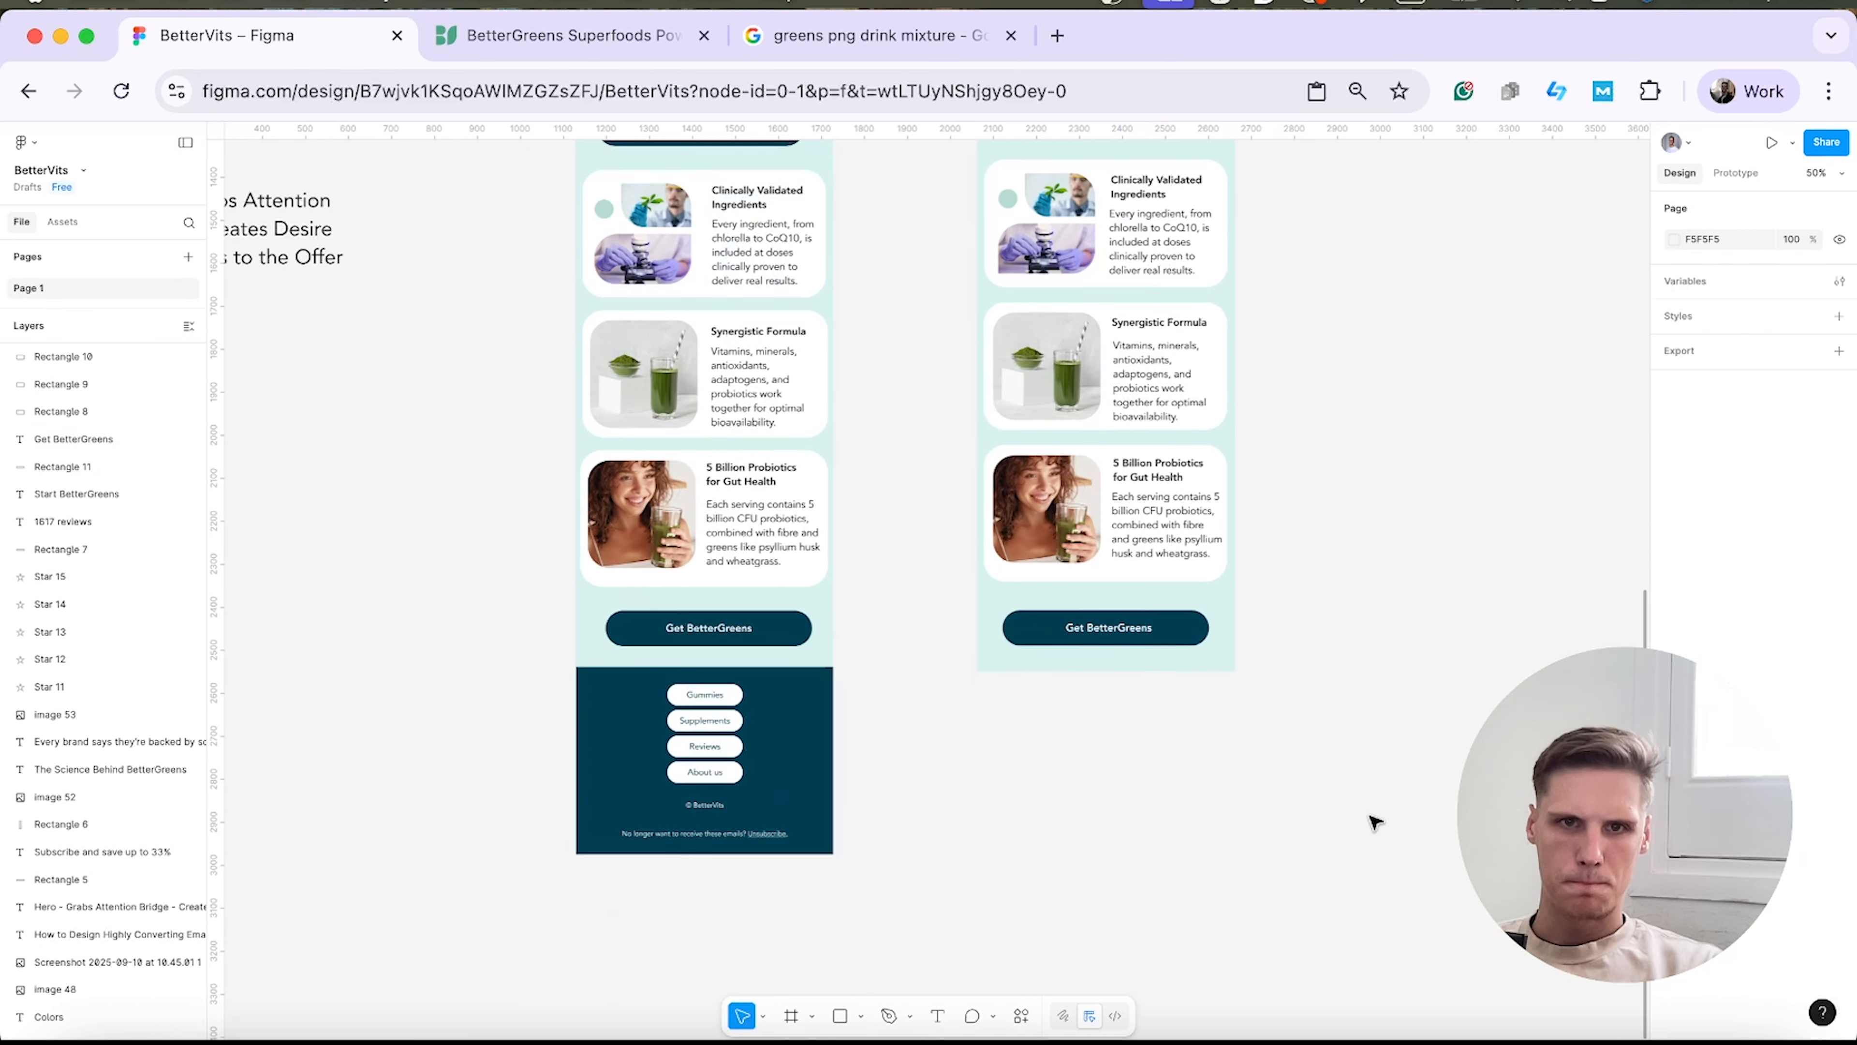
{"action": "scroll", "coordinate": [837, 731], "scroll_direction": "up", "scroll_amount": 3}
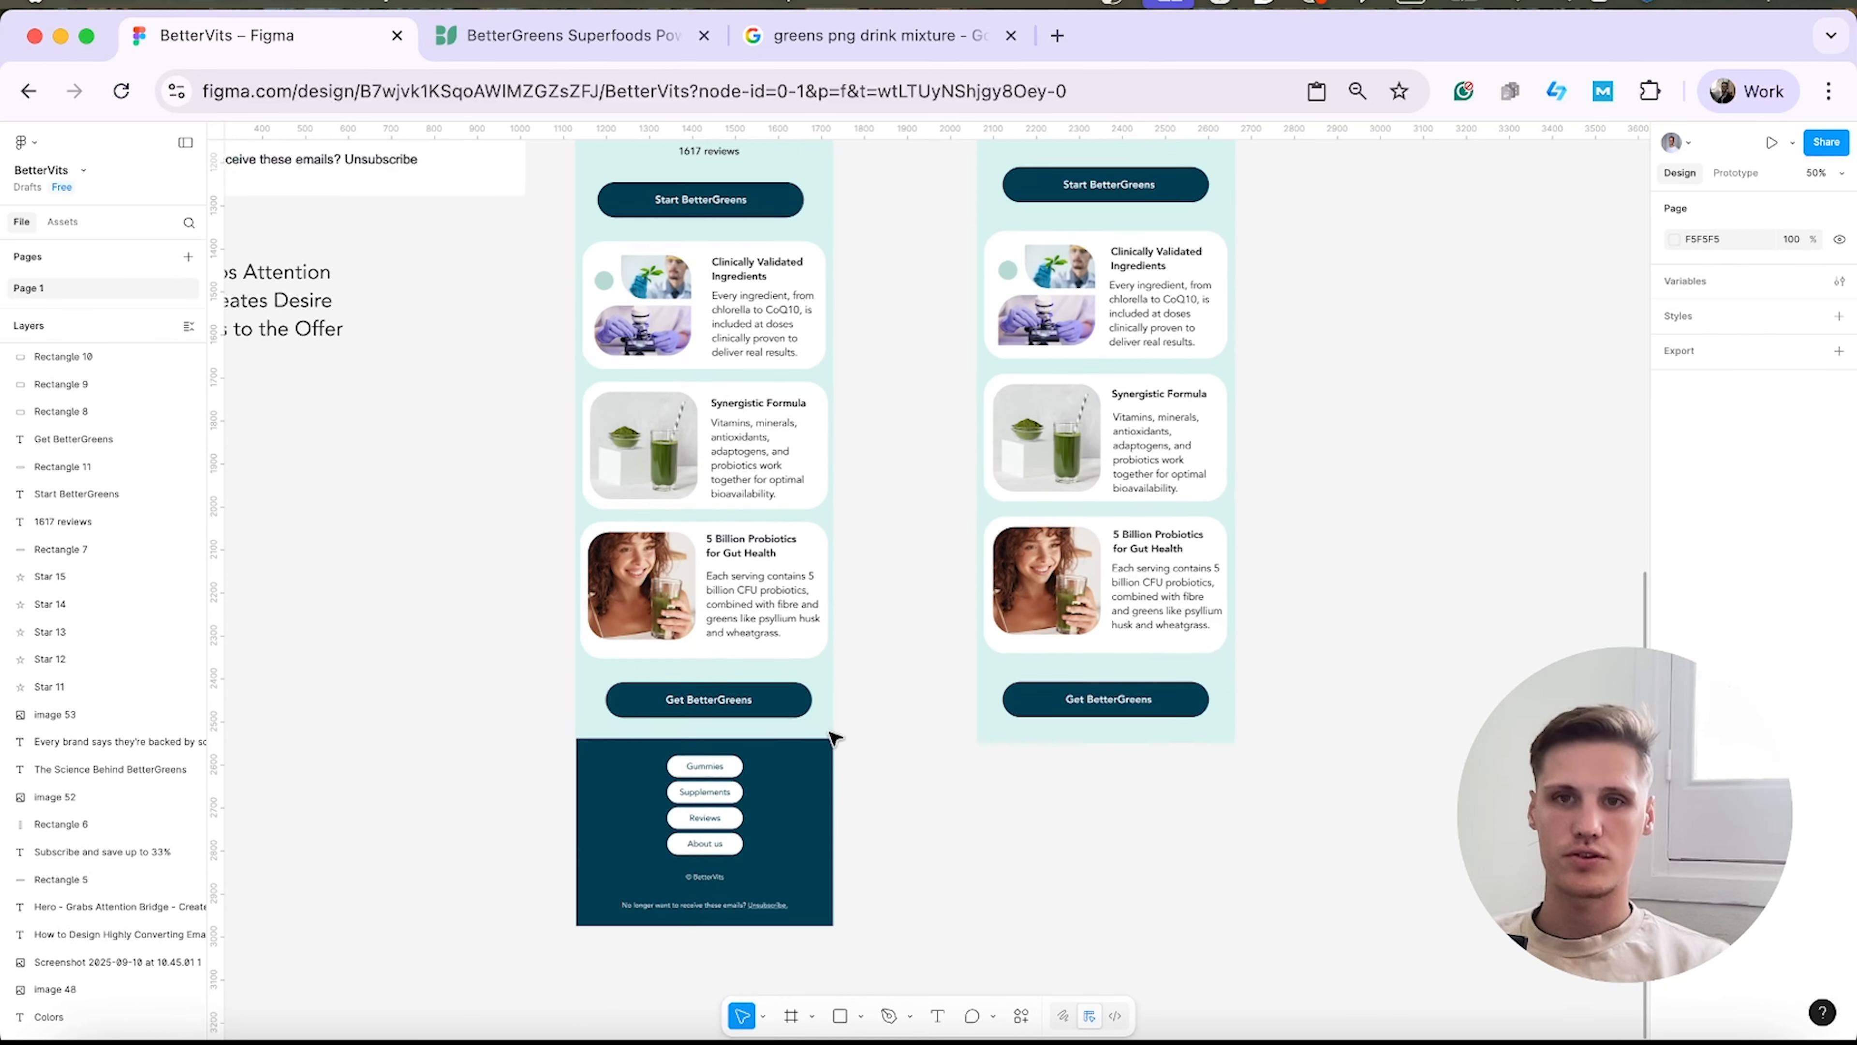
Draw a footer rectangle about 600 by 422 and position it directly beneath the recreated email's light-green background.
{"action": "scroll", "coordinate": [837, 775], "scroll_direction": "down", "scroll_amount": 1}
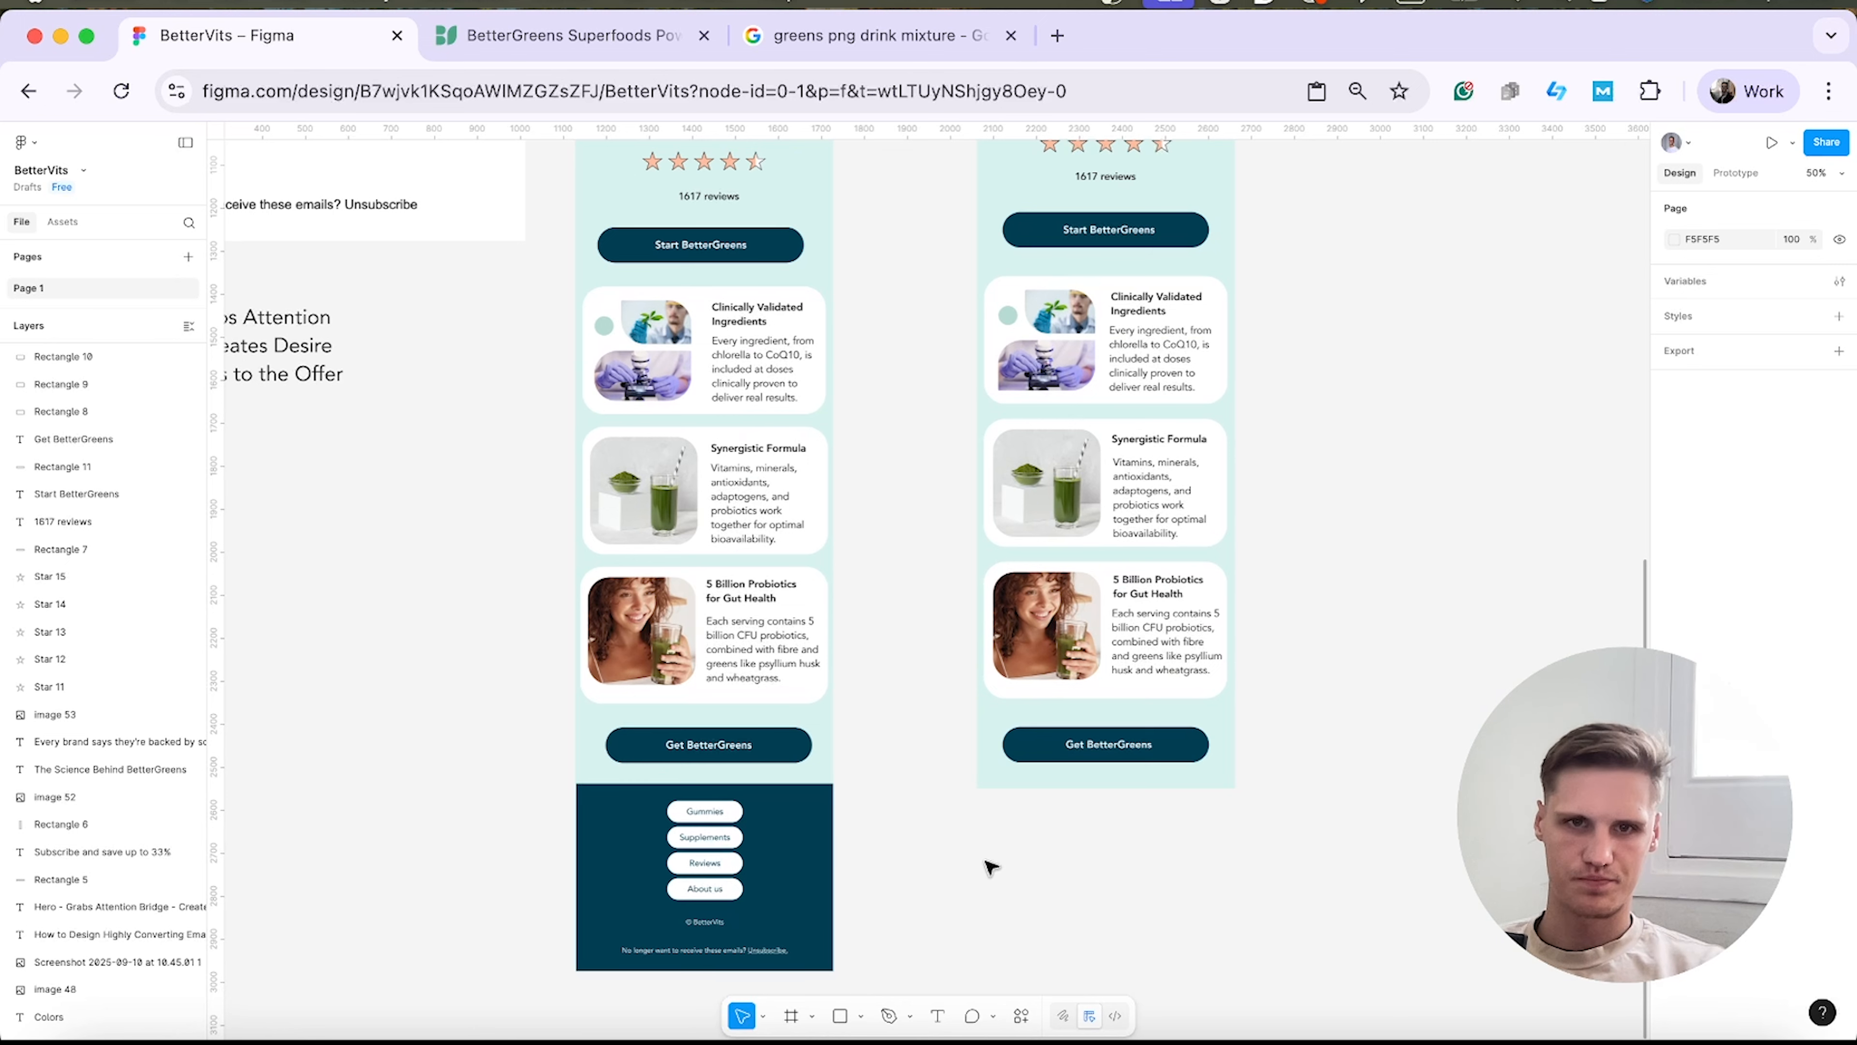
{"action": "left_click", "coordinate": [841, 1016]}
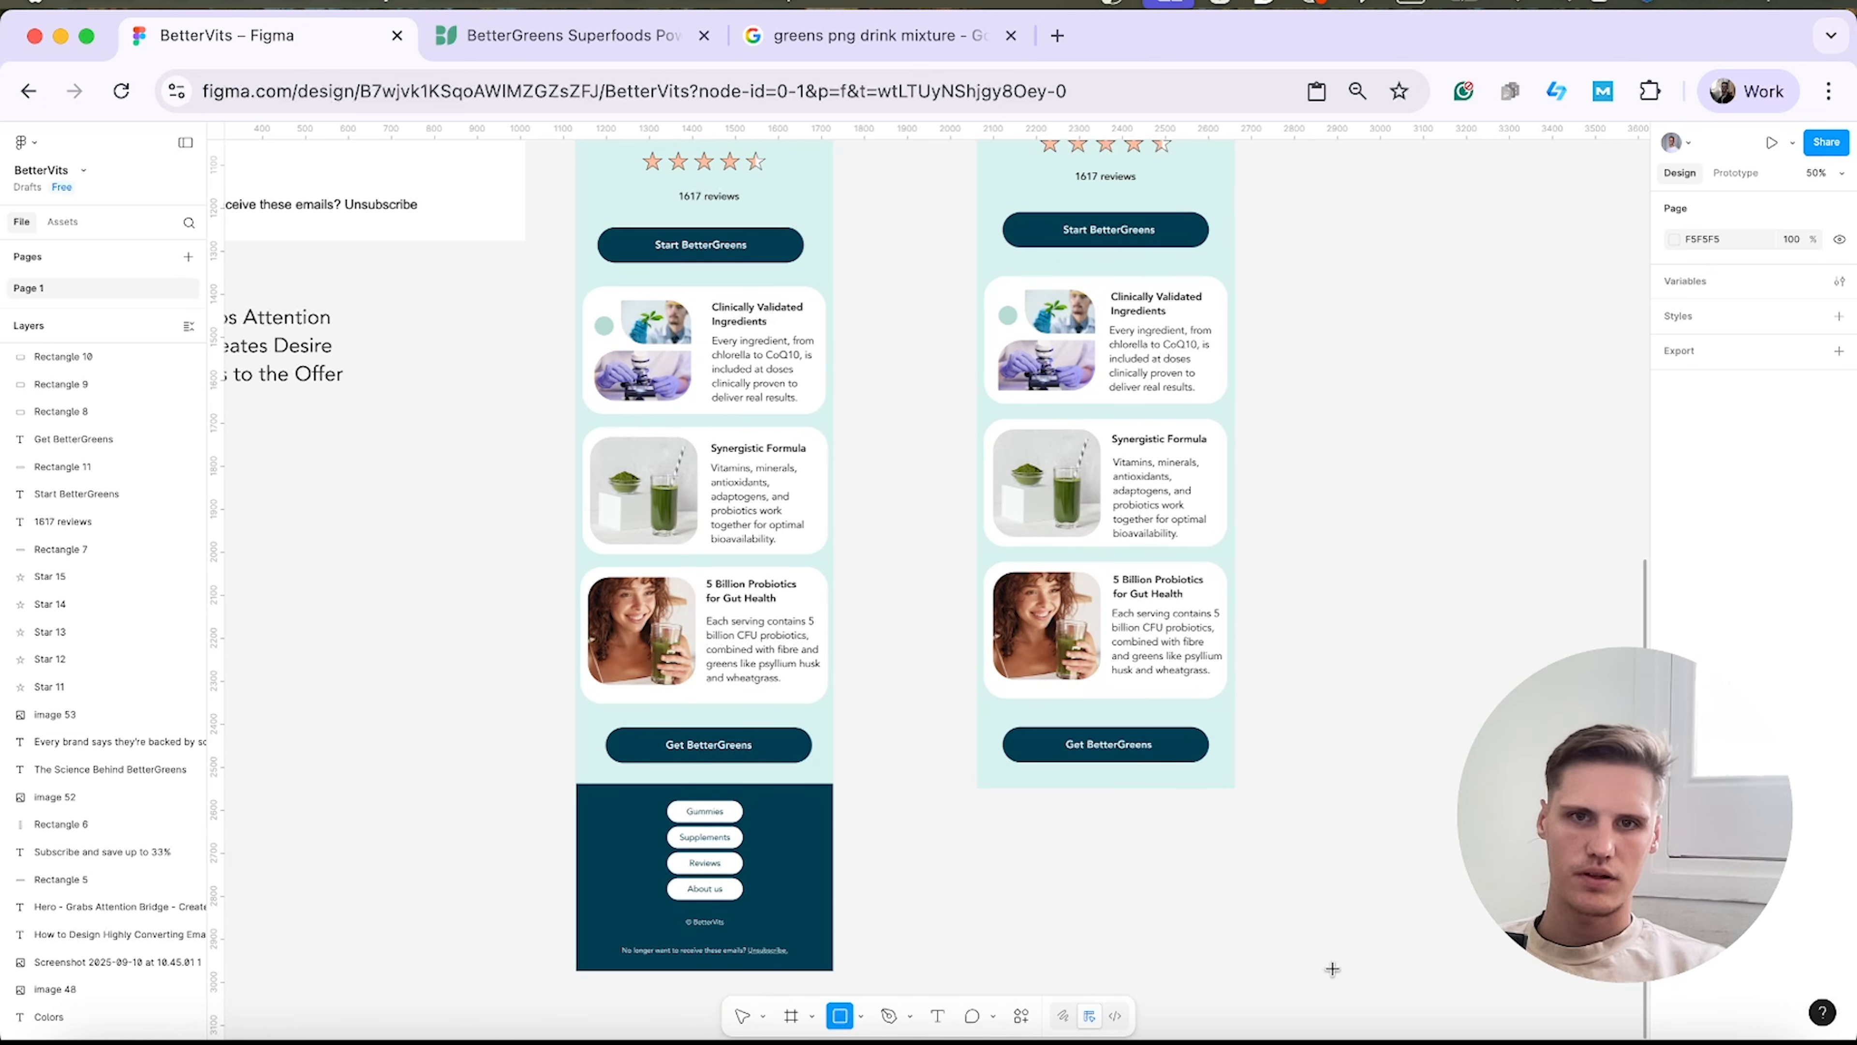
{"action": "left_click_drag", "start_coordinate": [977, 819], "coordinate": [1235, 1013]}
{"action": "left_click_drag", "start_coordinate": [1119, 914], "coordinate": [1122, 886]}
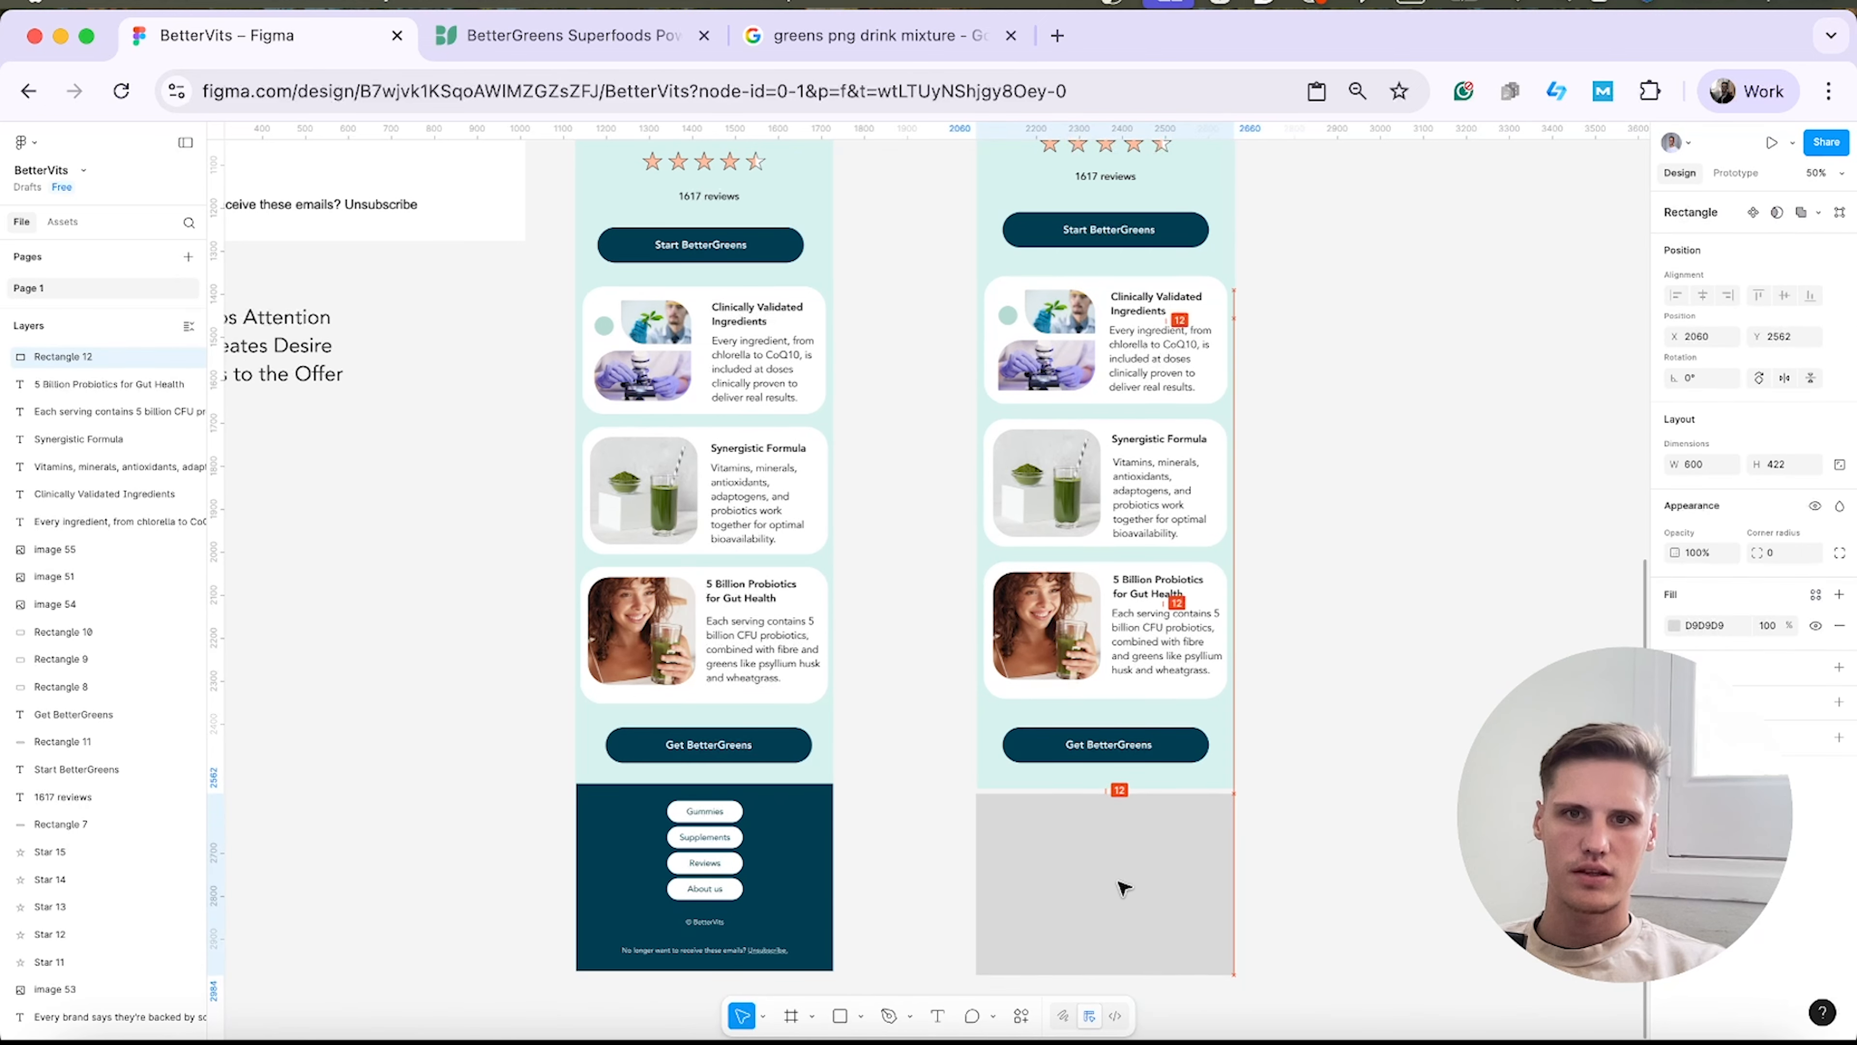
Set the recreated footer rectangle's height to 436 to match the original footer.
{"action": "left_click", "coordinate": [823, 856]}
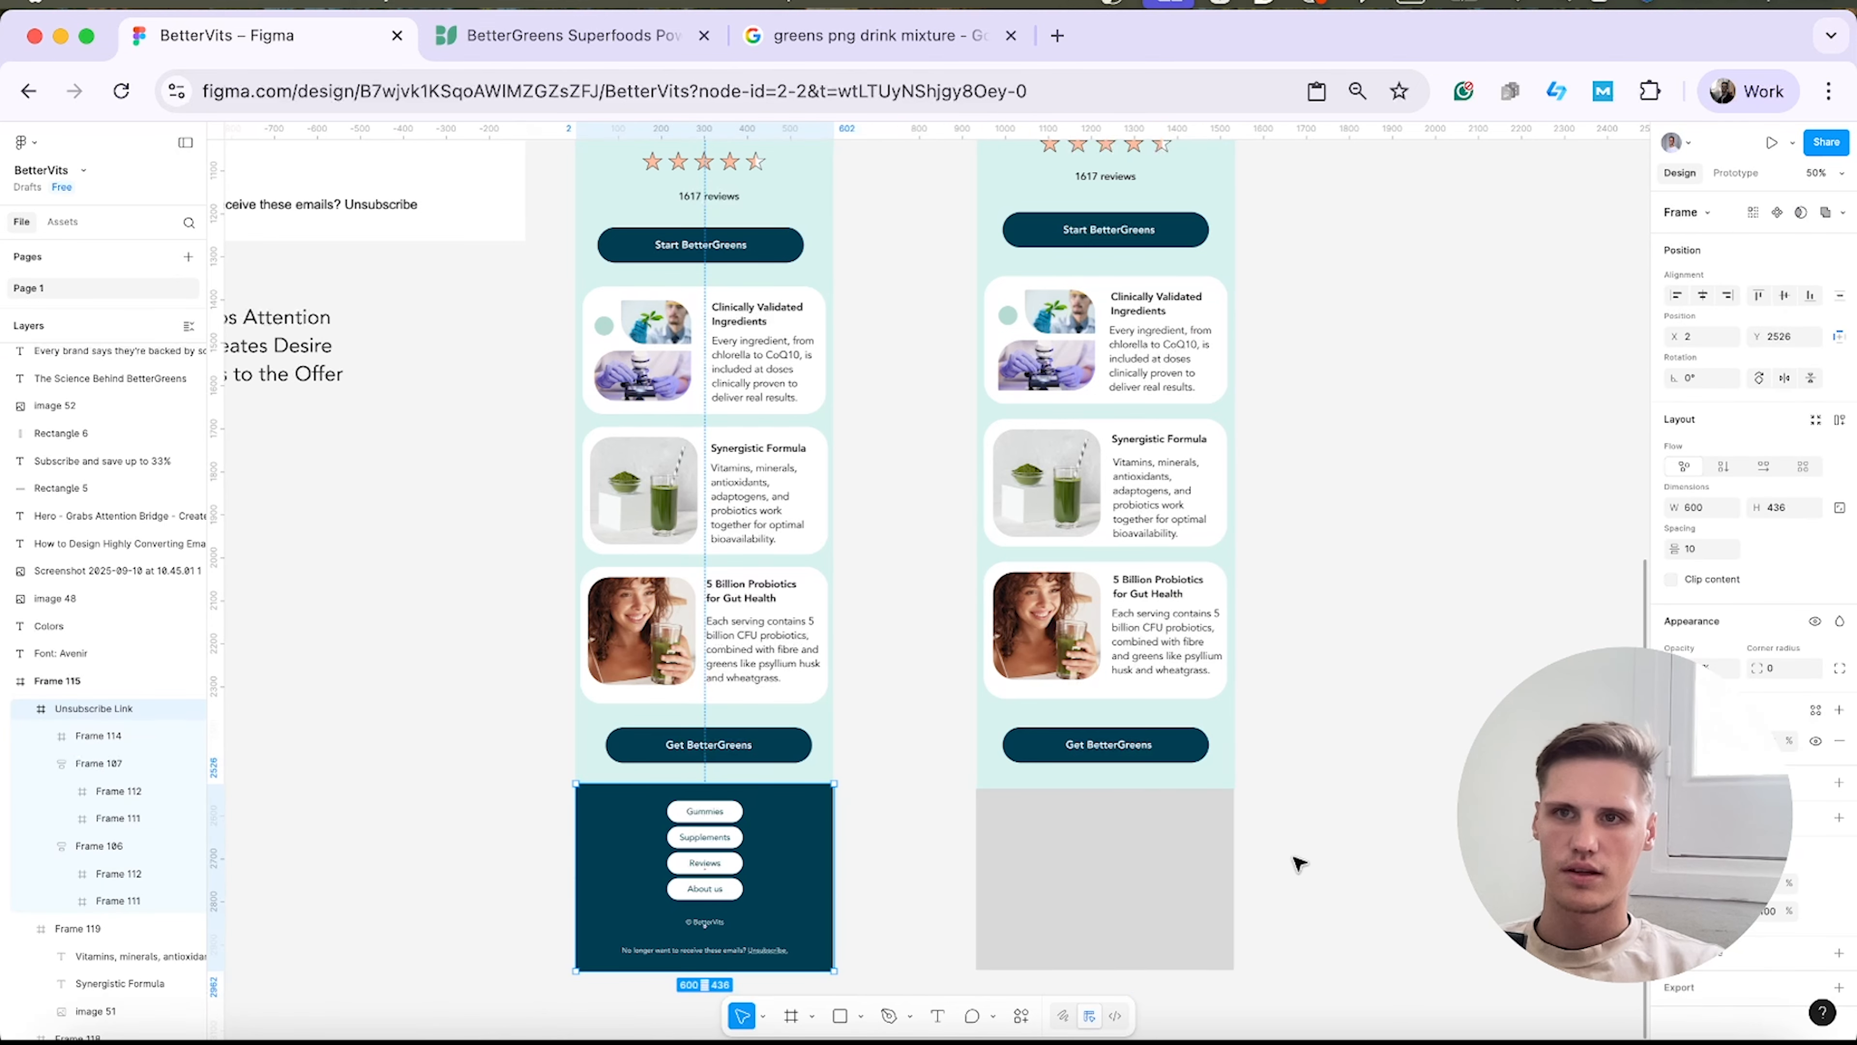
{"action": "left_click", "coordinate": [1135, 906]}
{"action": "left_click", "coordinate": [813, 864]}
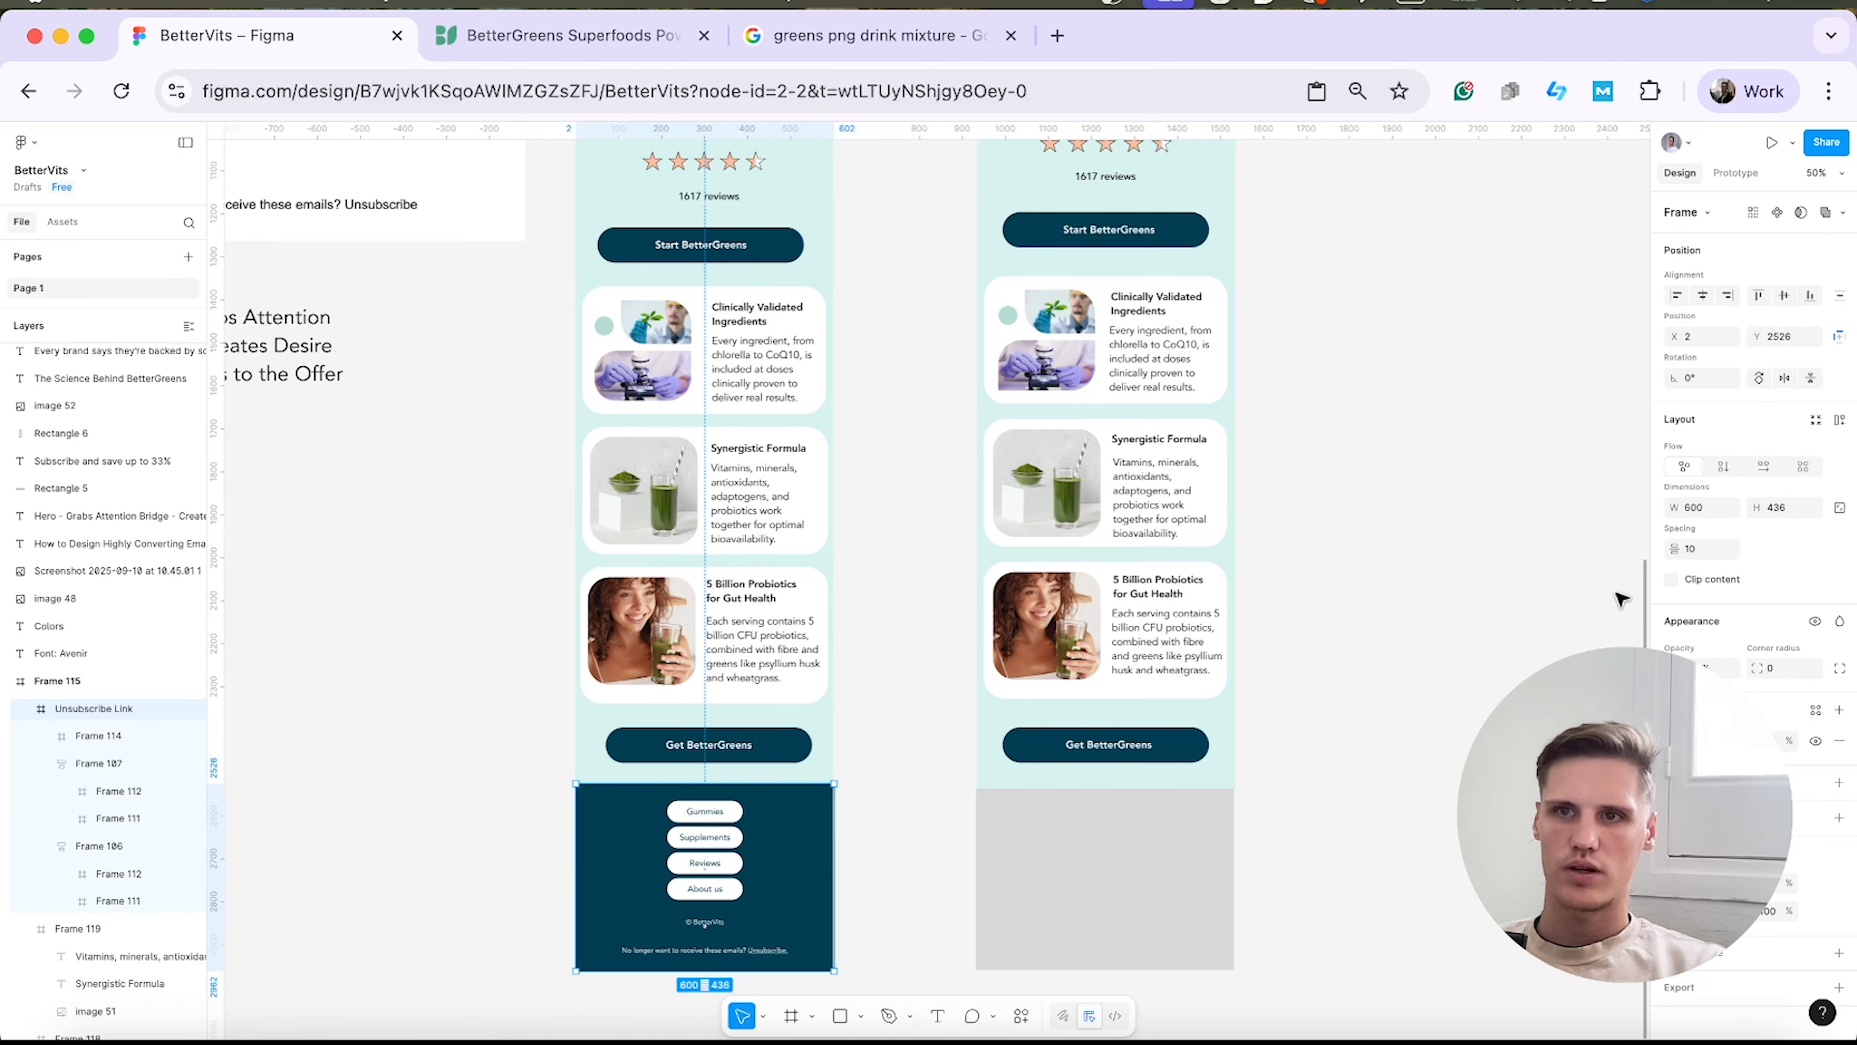
{"action": "left_click", "coordinate": [1194, 900]}
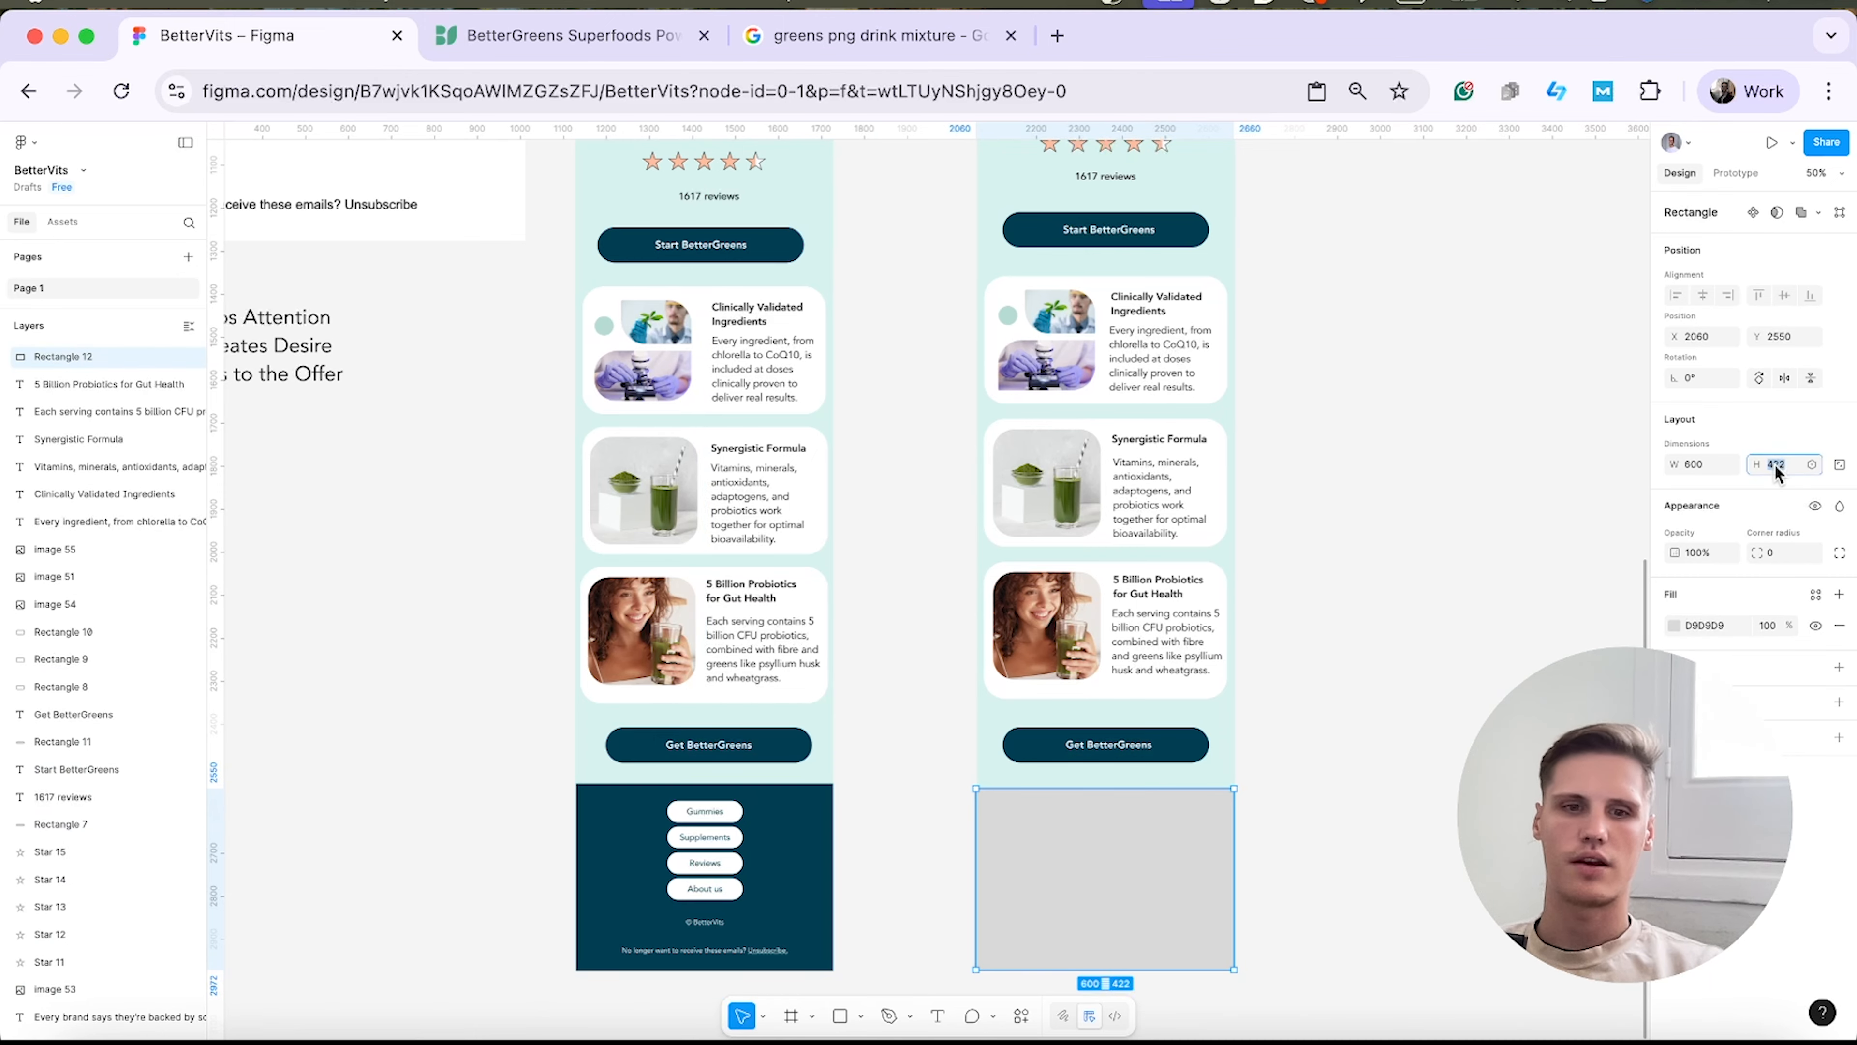
{"action": "left_click", "coordinate": [1758, 475]}
{"action": "type", "text": "436"}
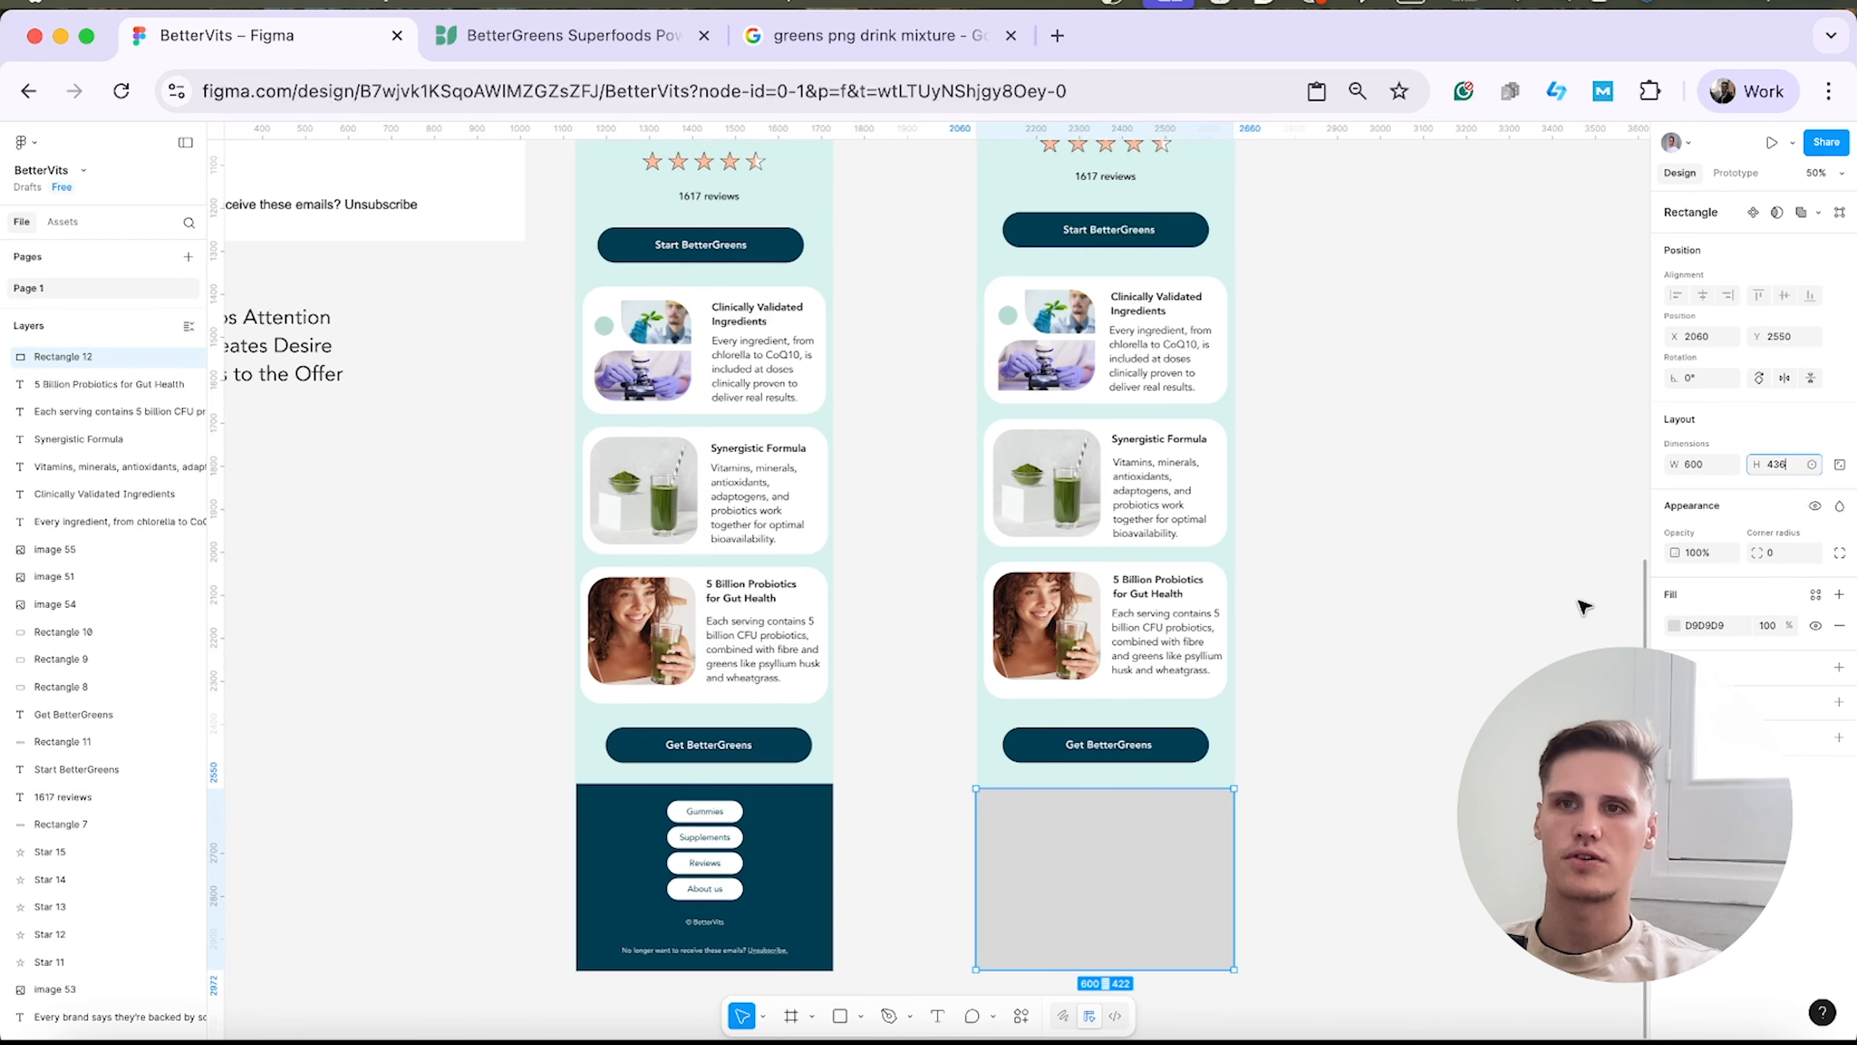
{"action": "key", "text": "Return"}
{"action": "left_click", "coordinate": [1381, 684]}
Fill the recreated footer rectangle with the dark blue already used on the page.
{"action": "scroll", "coordinate": [1380, 685], "scroll_direction": "up", "scroll_amount": 5}
{"action": "scroll", "coordinate": [1364, 697], "scroll_direction": "up", "scroll_amount": 5}
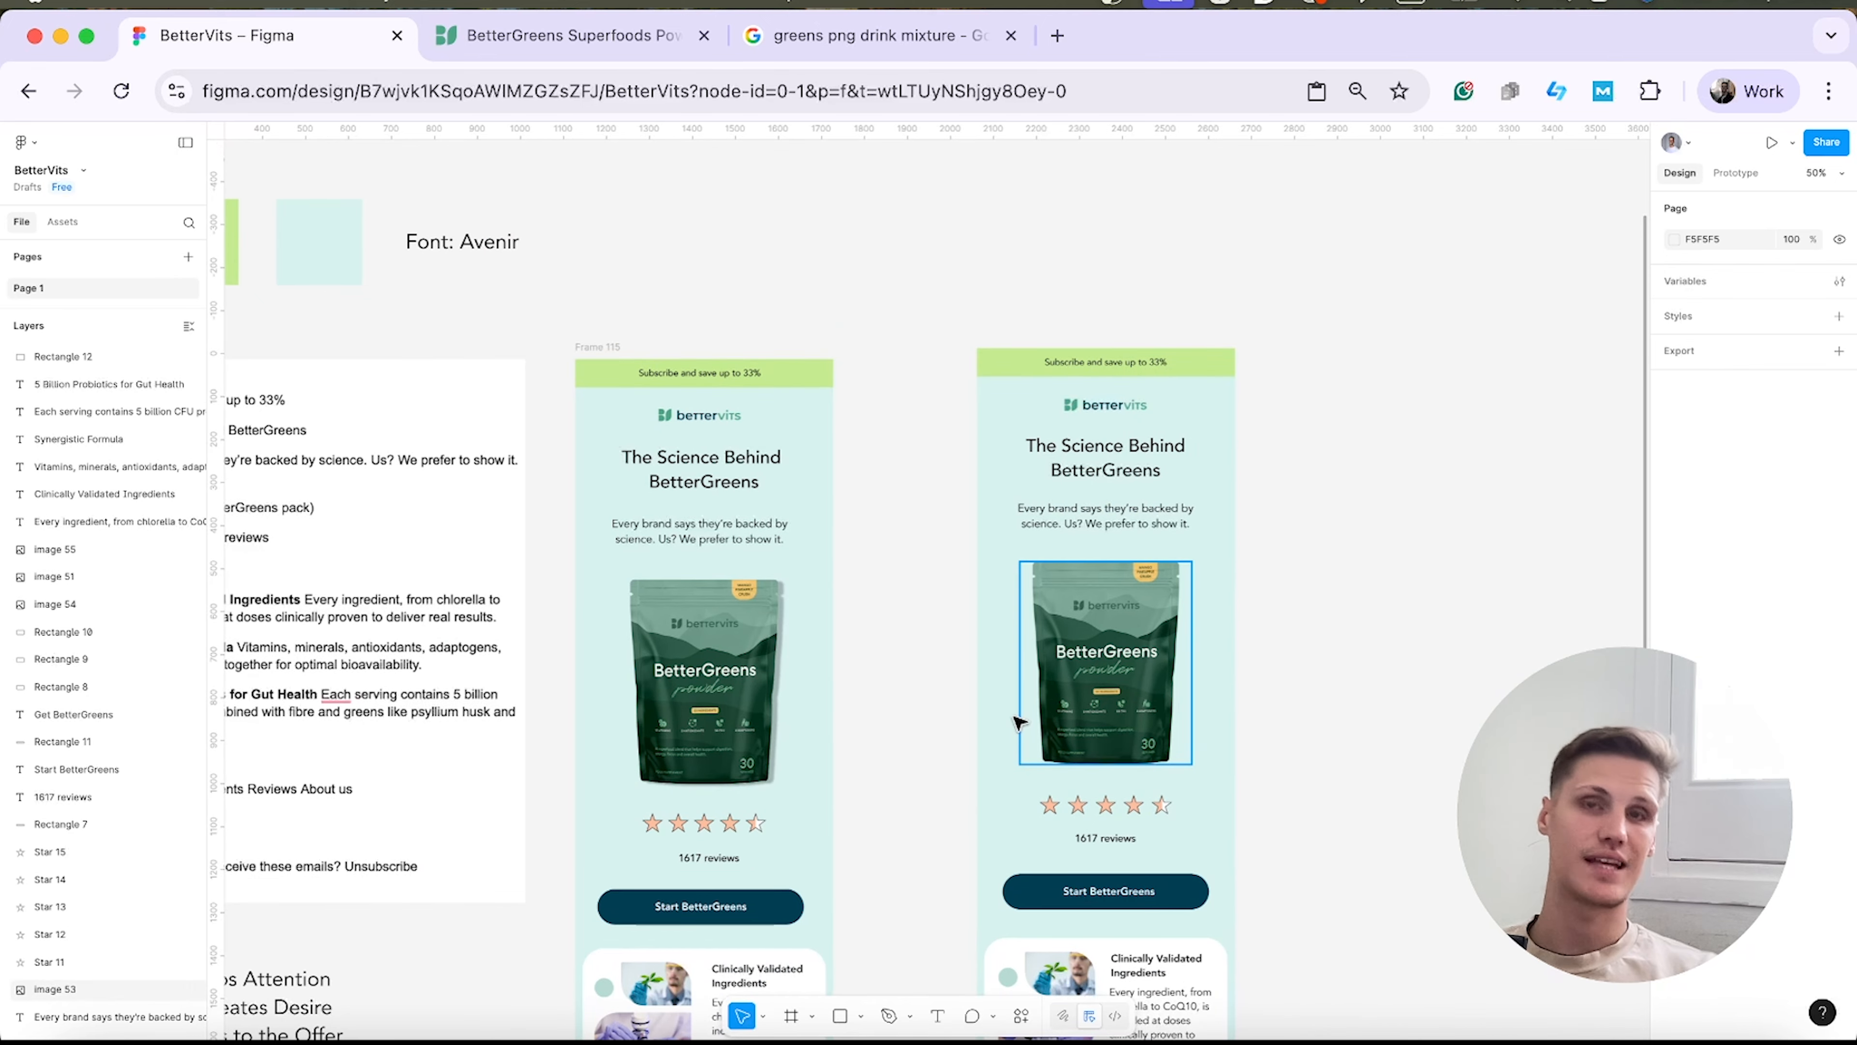
{"action": "scroll", "coordinate": [1170, 776], "scroll_direction": "down", "scroll_amount": 13}
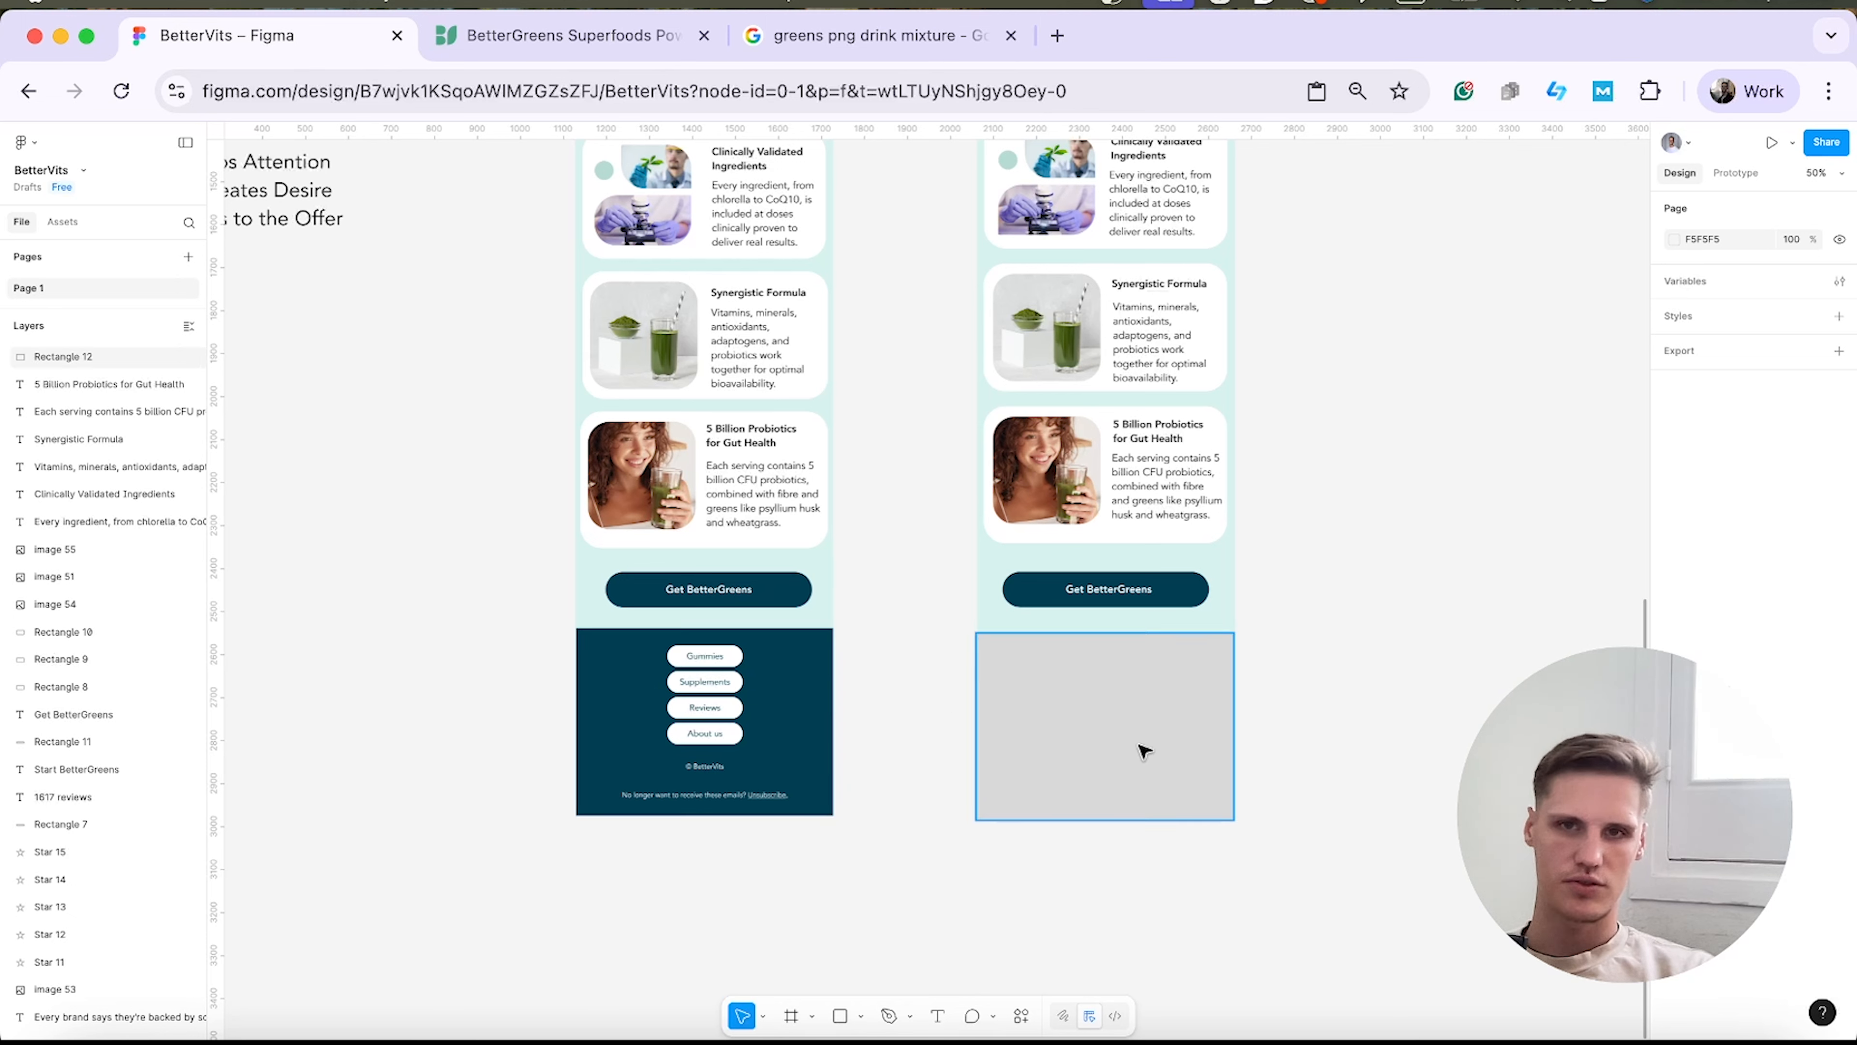
{"action": "left_click", "coordinate": [1072, 758]}
{"action": "left_click", "coordinate": [1674, 627]}
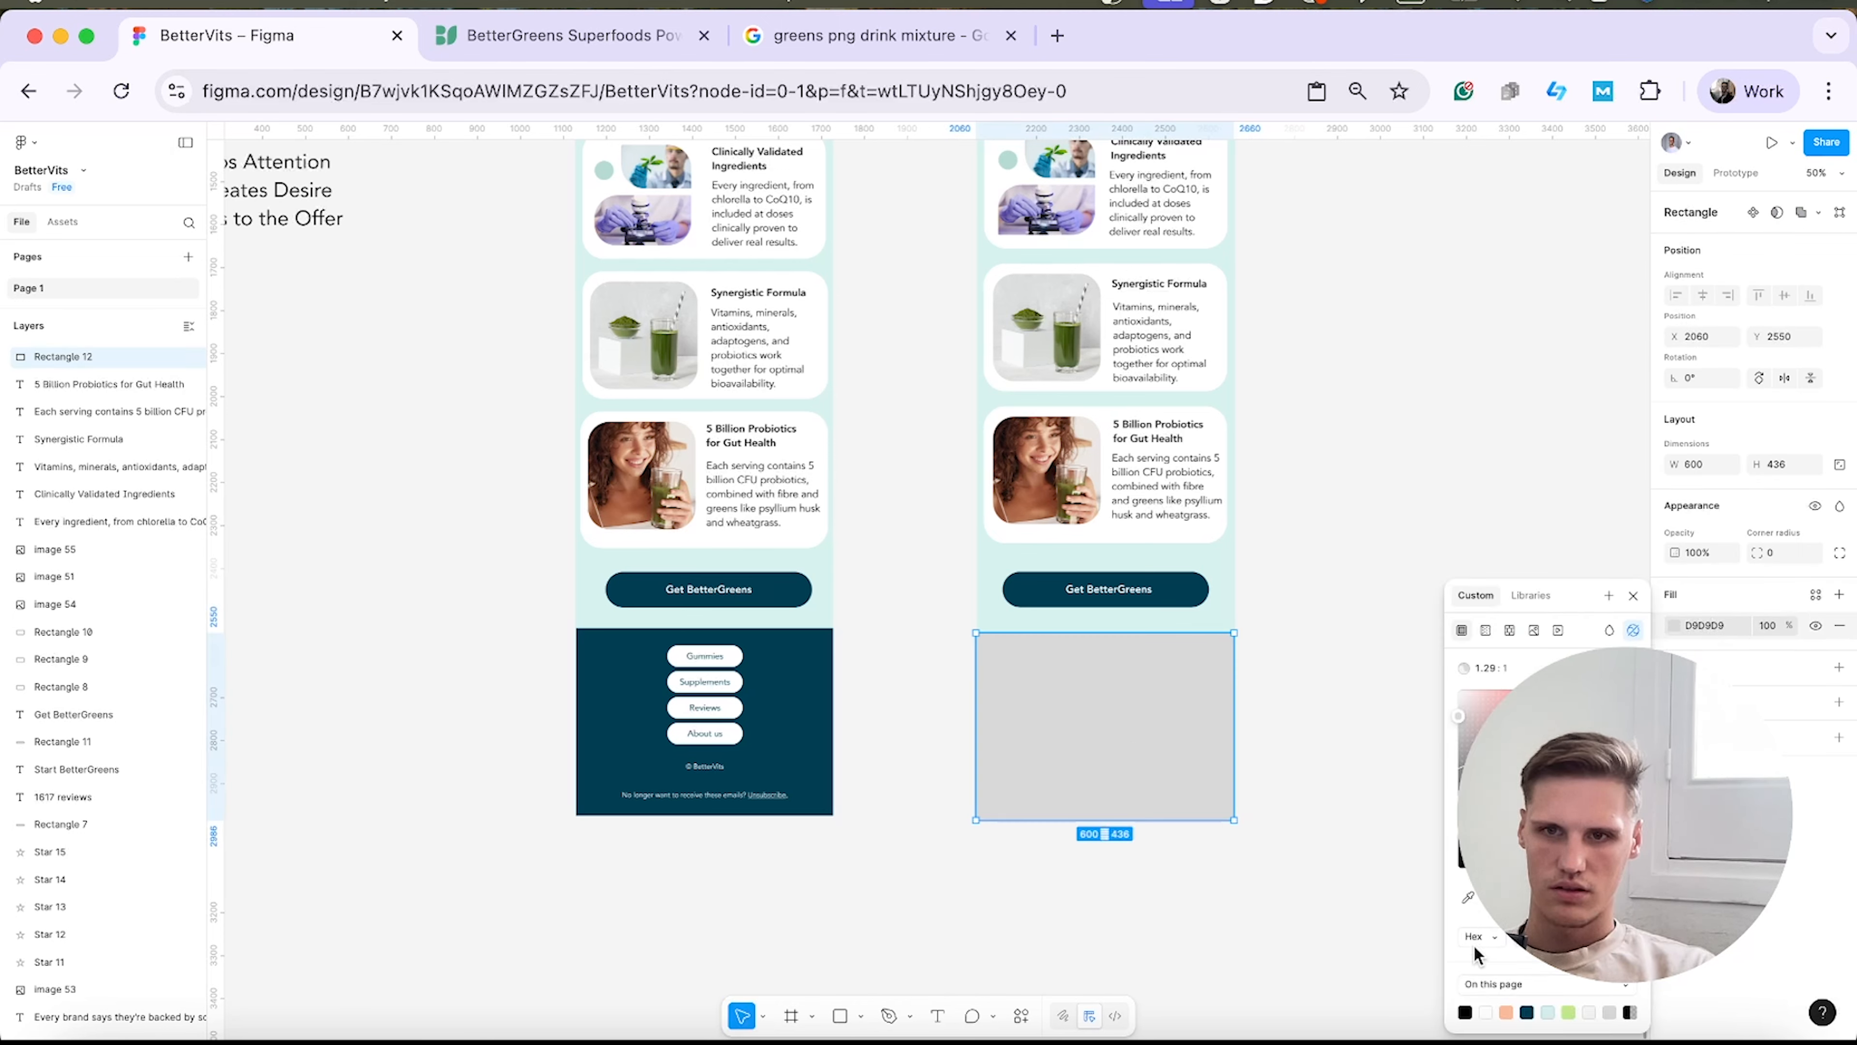
{"action": "left_click", "coordinate": [1528, 1012]}
{"action": "left_click", "coordinate": [1353, 739]}
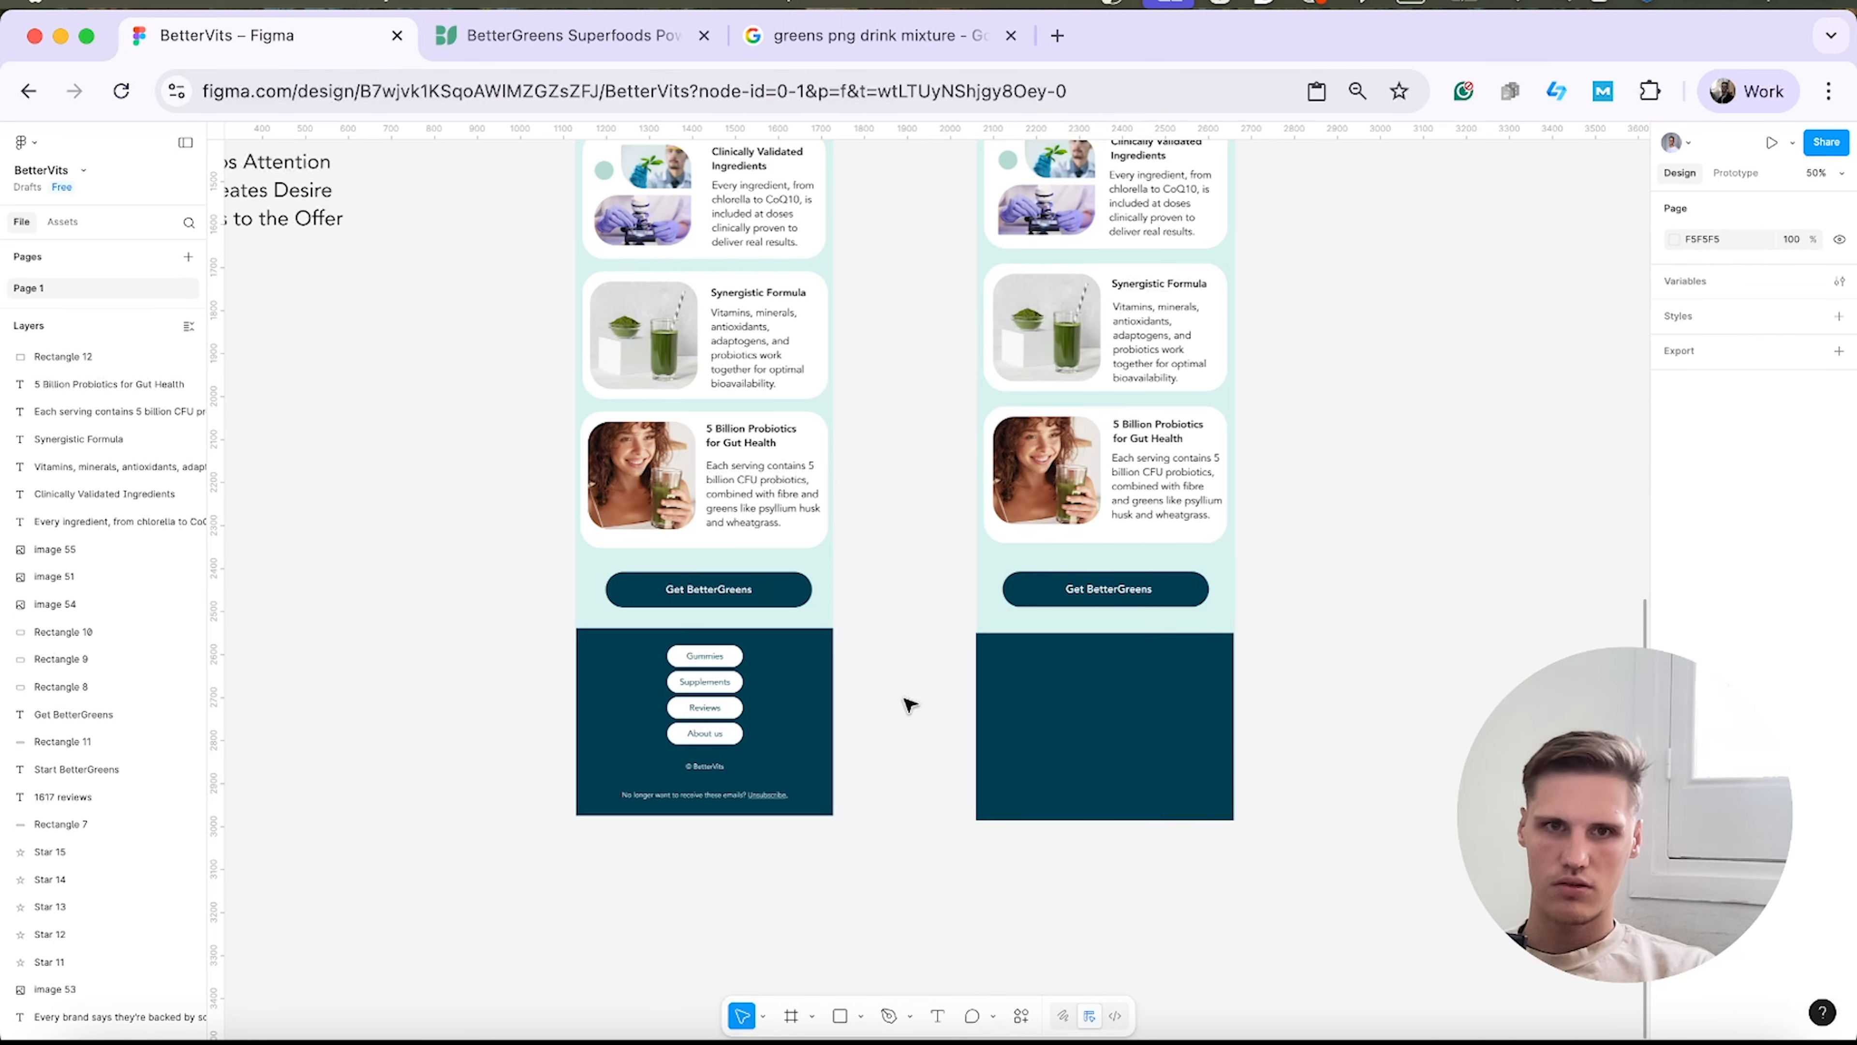
Duplicate the background shape of the recreated Get BetterGreens button and place the copy on the empty canvas beside the footer.
{"action": "left_click", "coordinate": [841, 1015]}
{"action": "left_click", "coordinate": [745, 1015]}
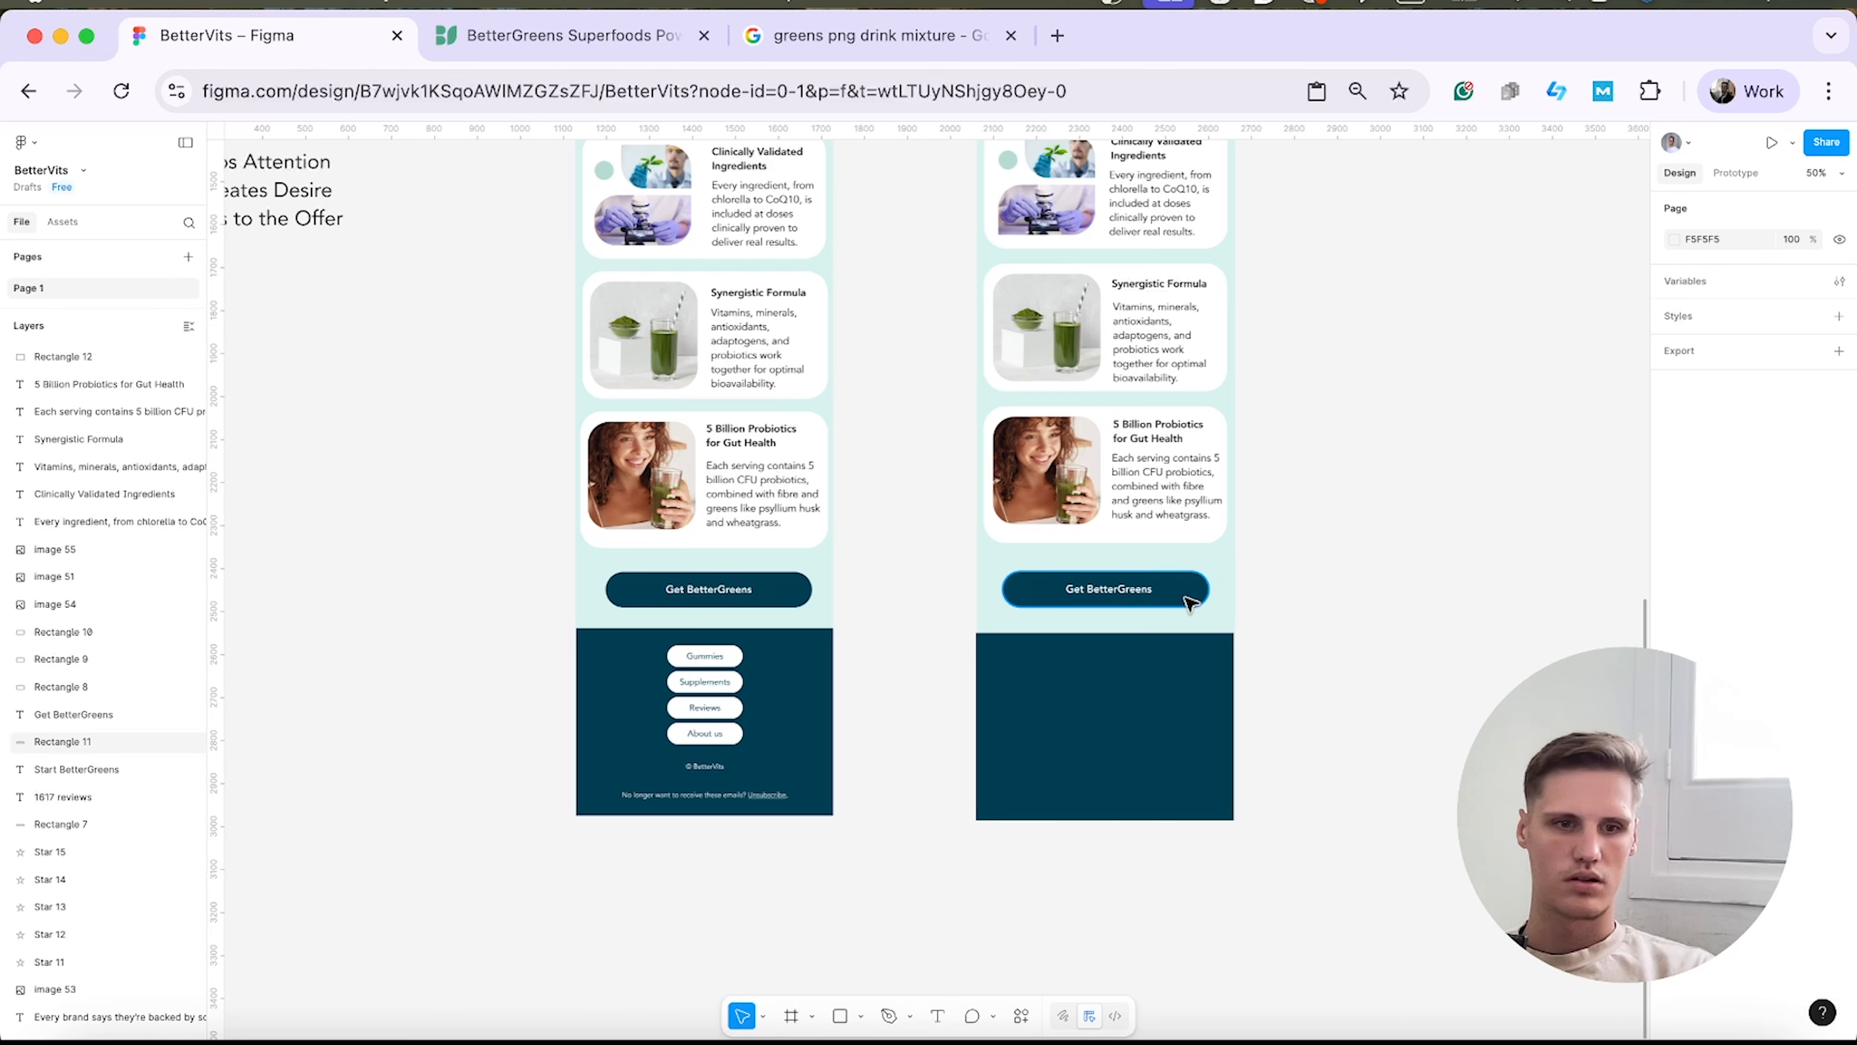
{"action": "left_click_drag", "start_coordinate": [1189, 604], "coordinate": [1455, 741]}
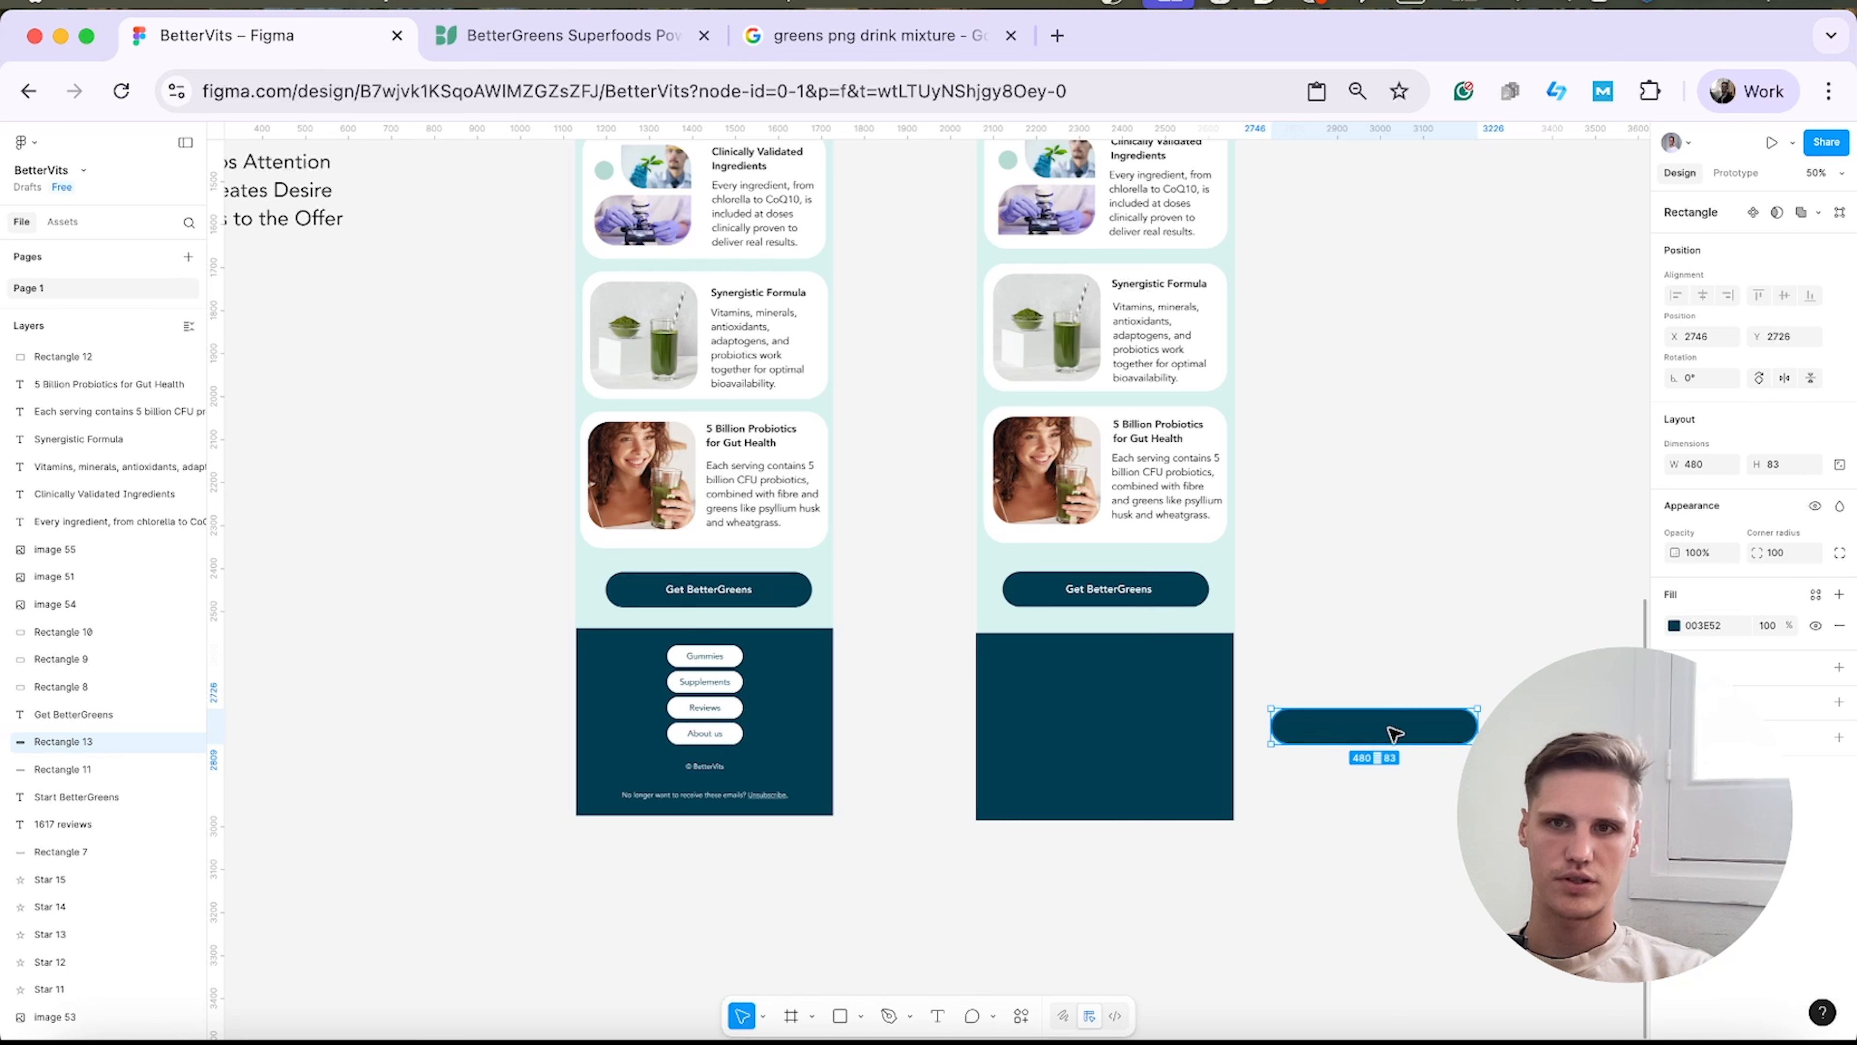
Resize the duplicated button shape to 175 wide by 50 high to match the original footer's pill buttons.
{"action": "left_click", "coordinate": [726, 661], "text": "super"}
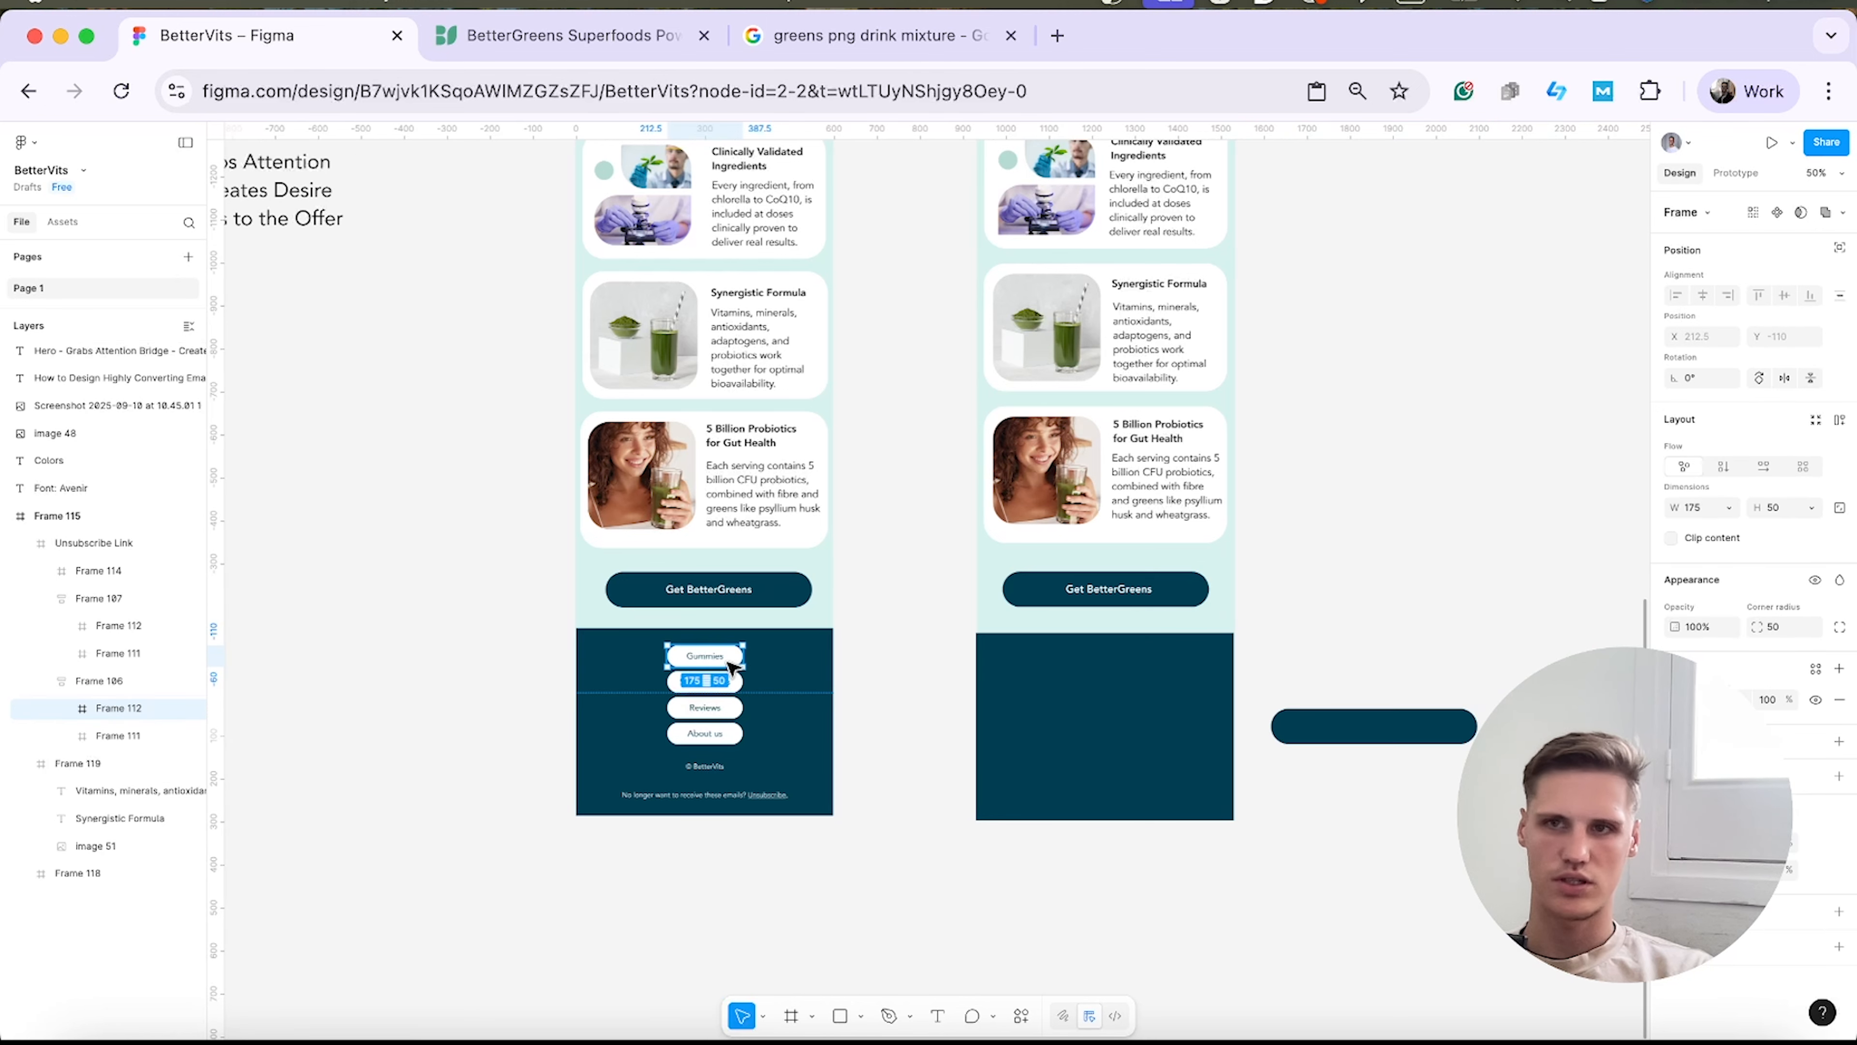
{"action": "left_click", "coordinate": [1416, 726]}
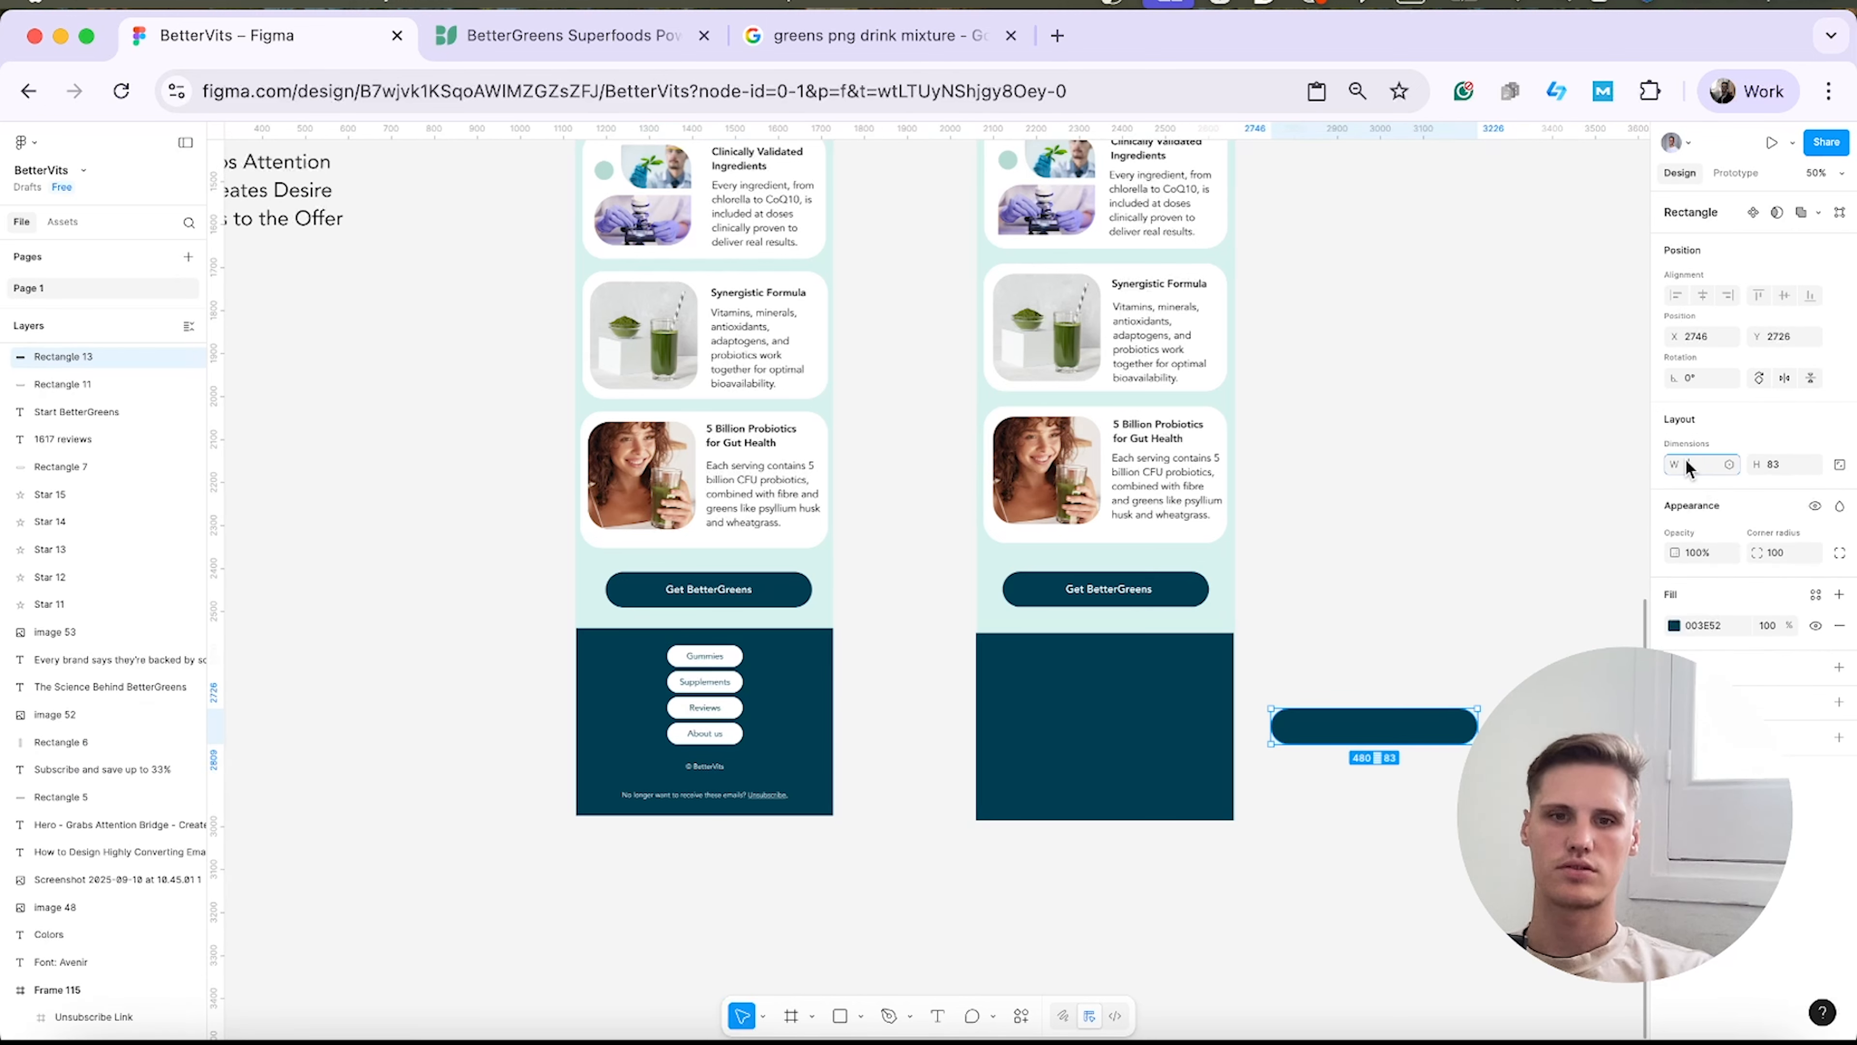
{"action": "type", "text": "175"}
{"action": "left_click", "coordinate": [1780, 468]}
{"action": "type", "text": "50"}
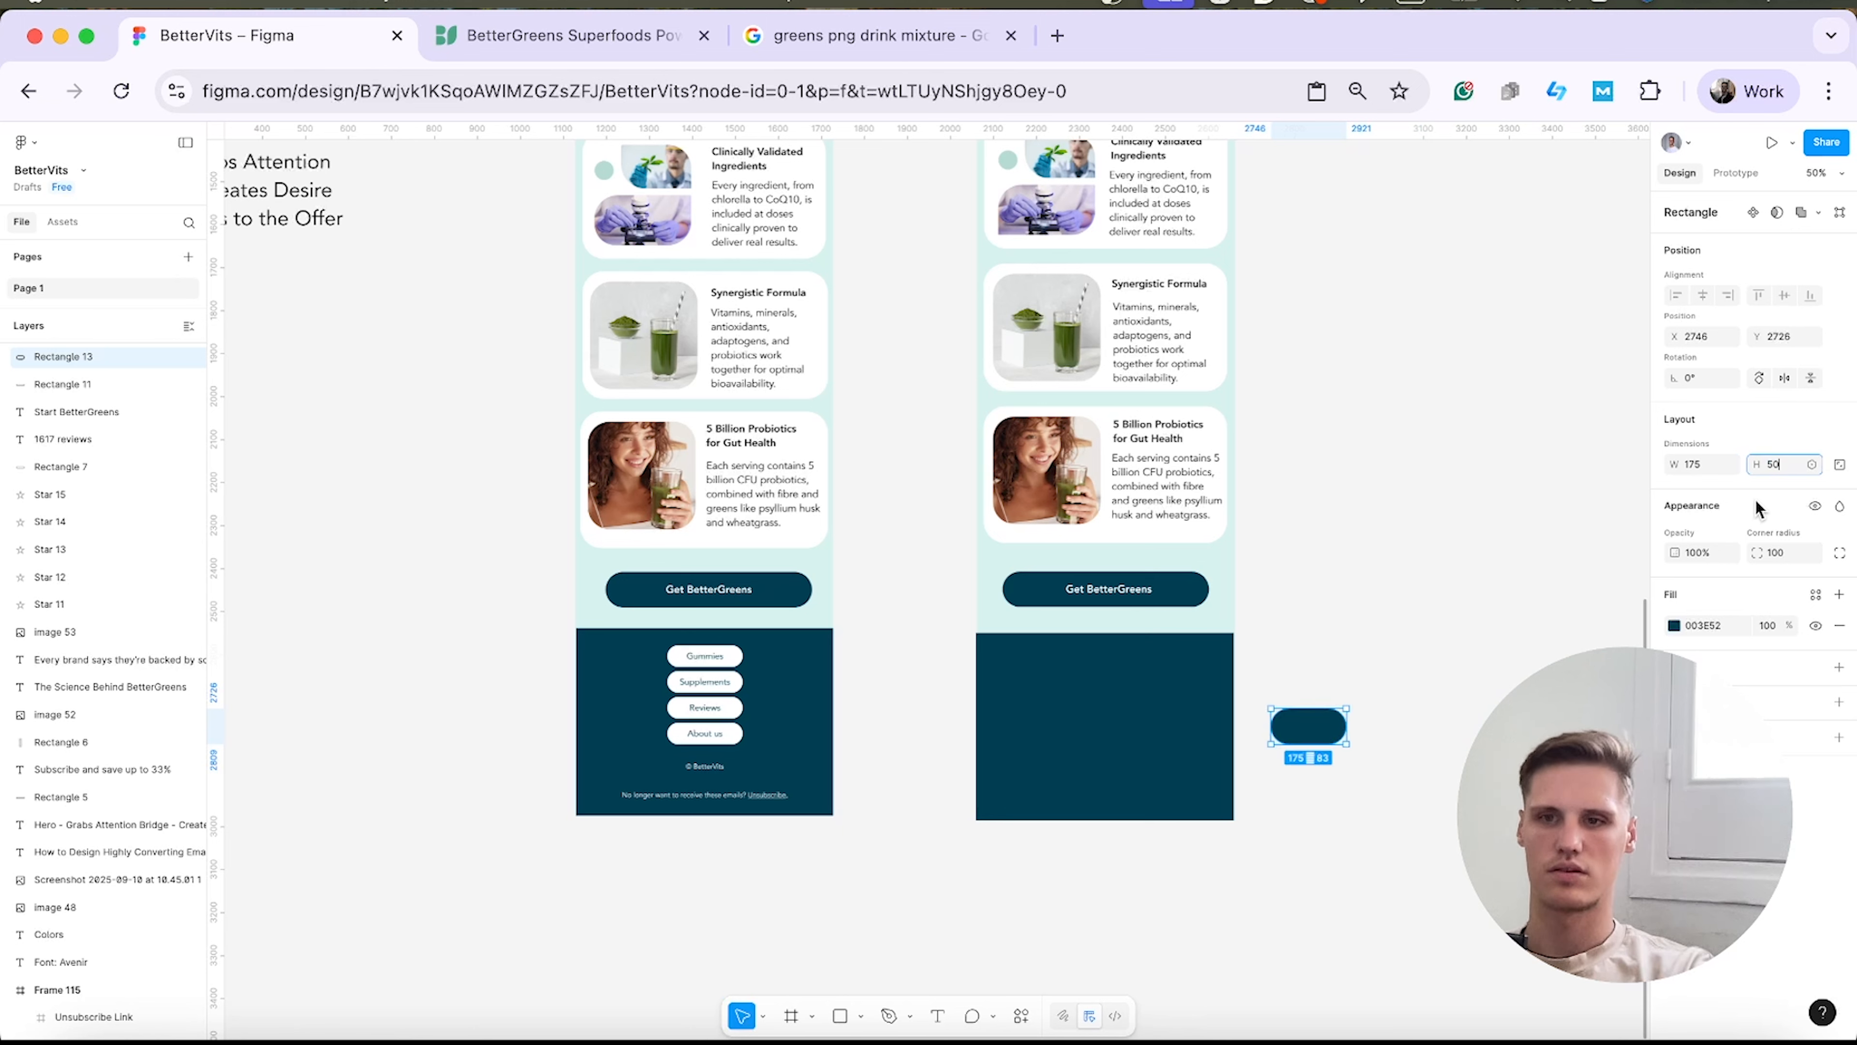
{"action": "key", "text": "Return"}
{"action": "left_click", "coordinate": [1372, 655]}
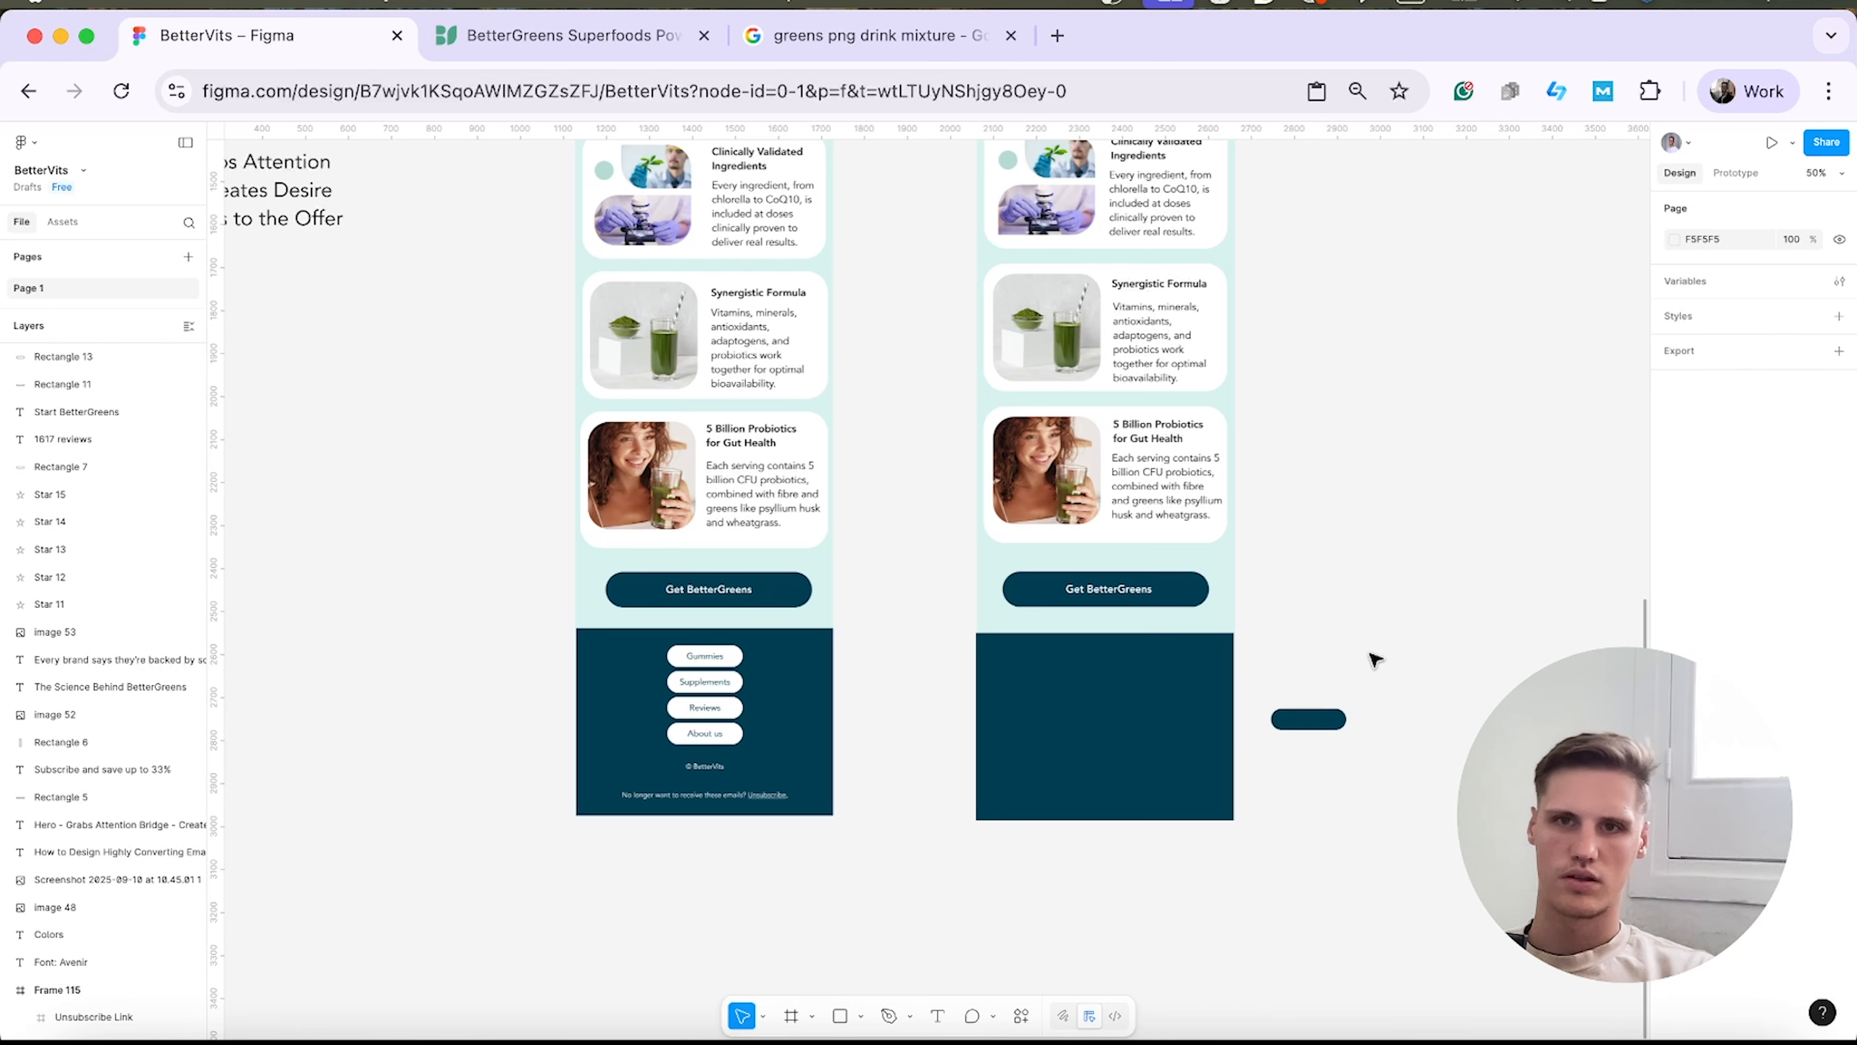
Duplicate the small pill shape into a column of four and fill them with white FFFFFF.
{"action": "left_click", "coordinate": [1316, 723]}
{"action": "left_click_drag", "start_coordinate": [1313, 725], "coordinate": [1310, 784]}
{"action": "left_click_drag", "start_coordinate": [1310, 782], "coordinate": [1277, 692]}
{"action": "left_click", "coordinate": [1675, 667]}
{"action": "left_click_drag", "start_coordinate": [1543, 743], "coordinate": [1359, 548]}
{"action": "left_click", "coordinate": [1356, 545]}
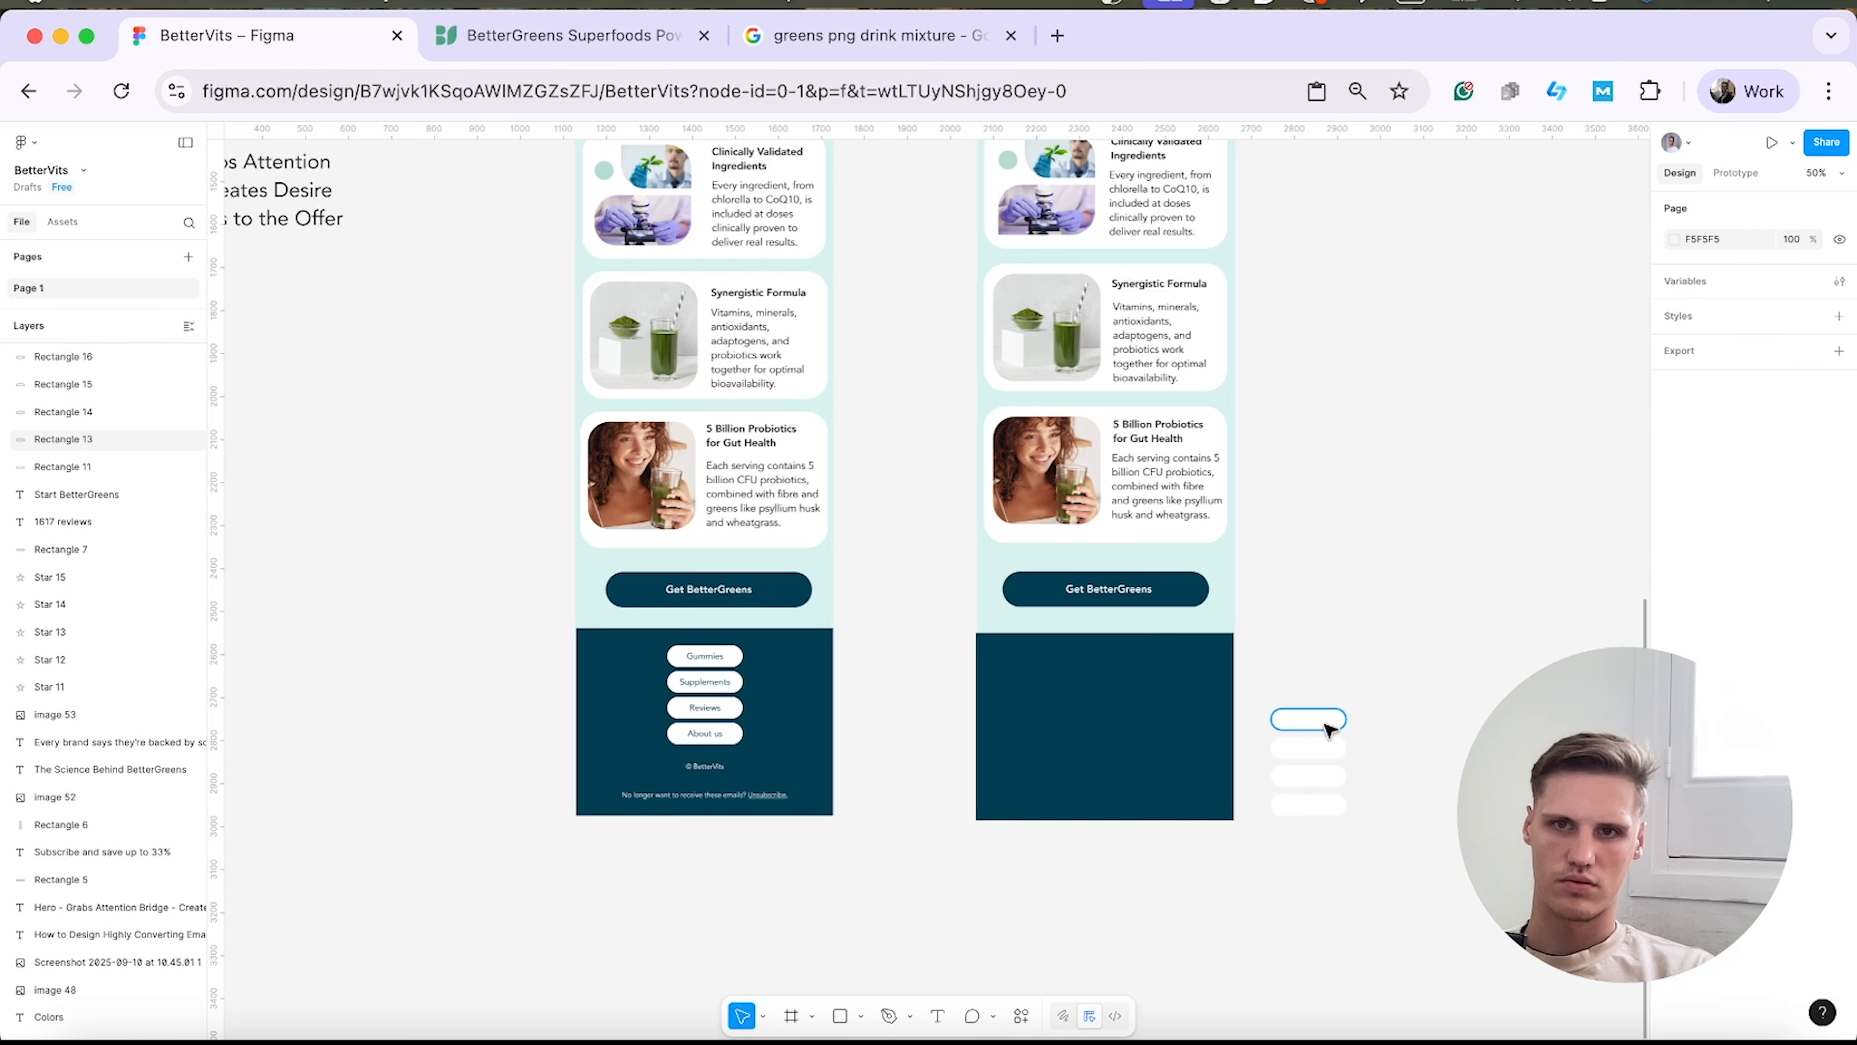
Bring the four white pills to the front and move them onto the recreated footer.
{"action": "left_click", "coordinate": [1325, 723]}
{"action": "left_click_drag", "start_coordinate": [1415, 861], "coordinate": [1289, 714]}
{"action": "left_click_drag", "start_coordinate": [1295, 718], "coordinate": [1430, 689]}
{"action": "right_click", "coordinate": [1477, 702]}
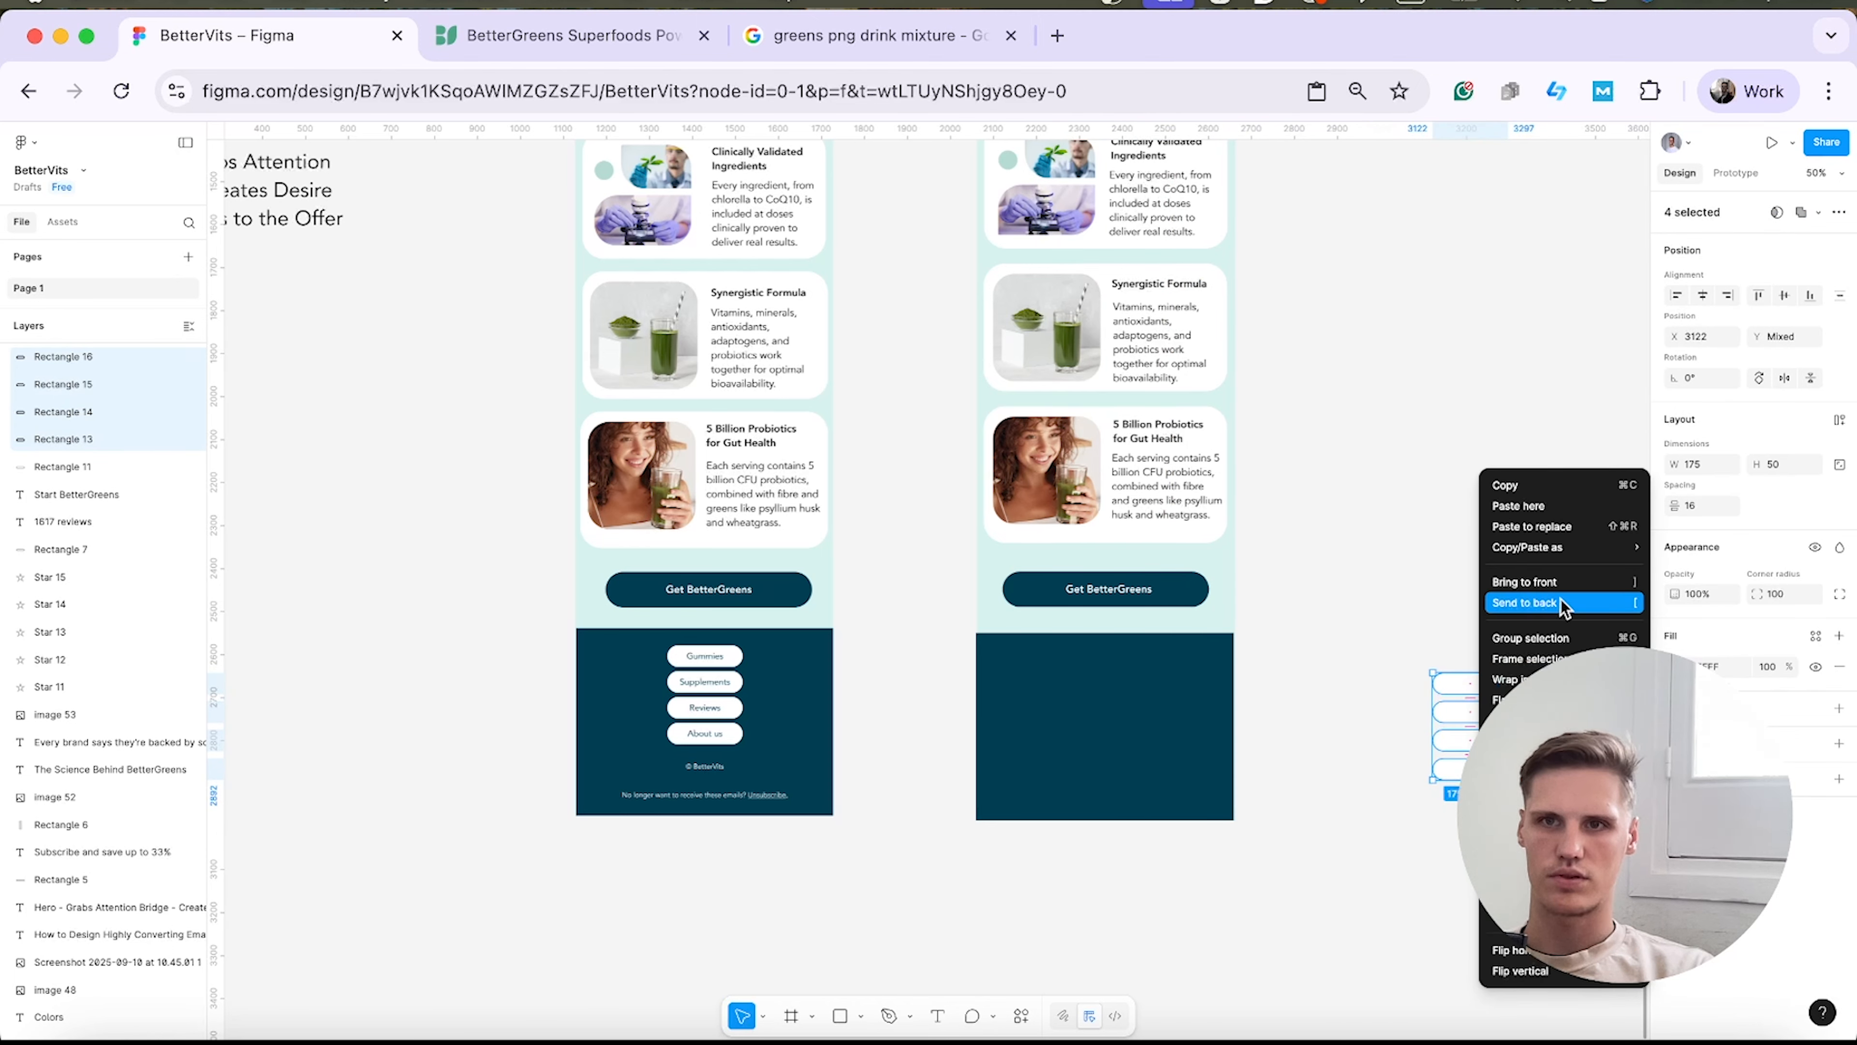
{"action": "left_click", "coordinate": [1555, 583]}
{"action": "left_click_drag", "start_coordinate": [1484, 741], "coordinate": [1117, 730]}
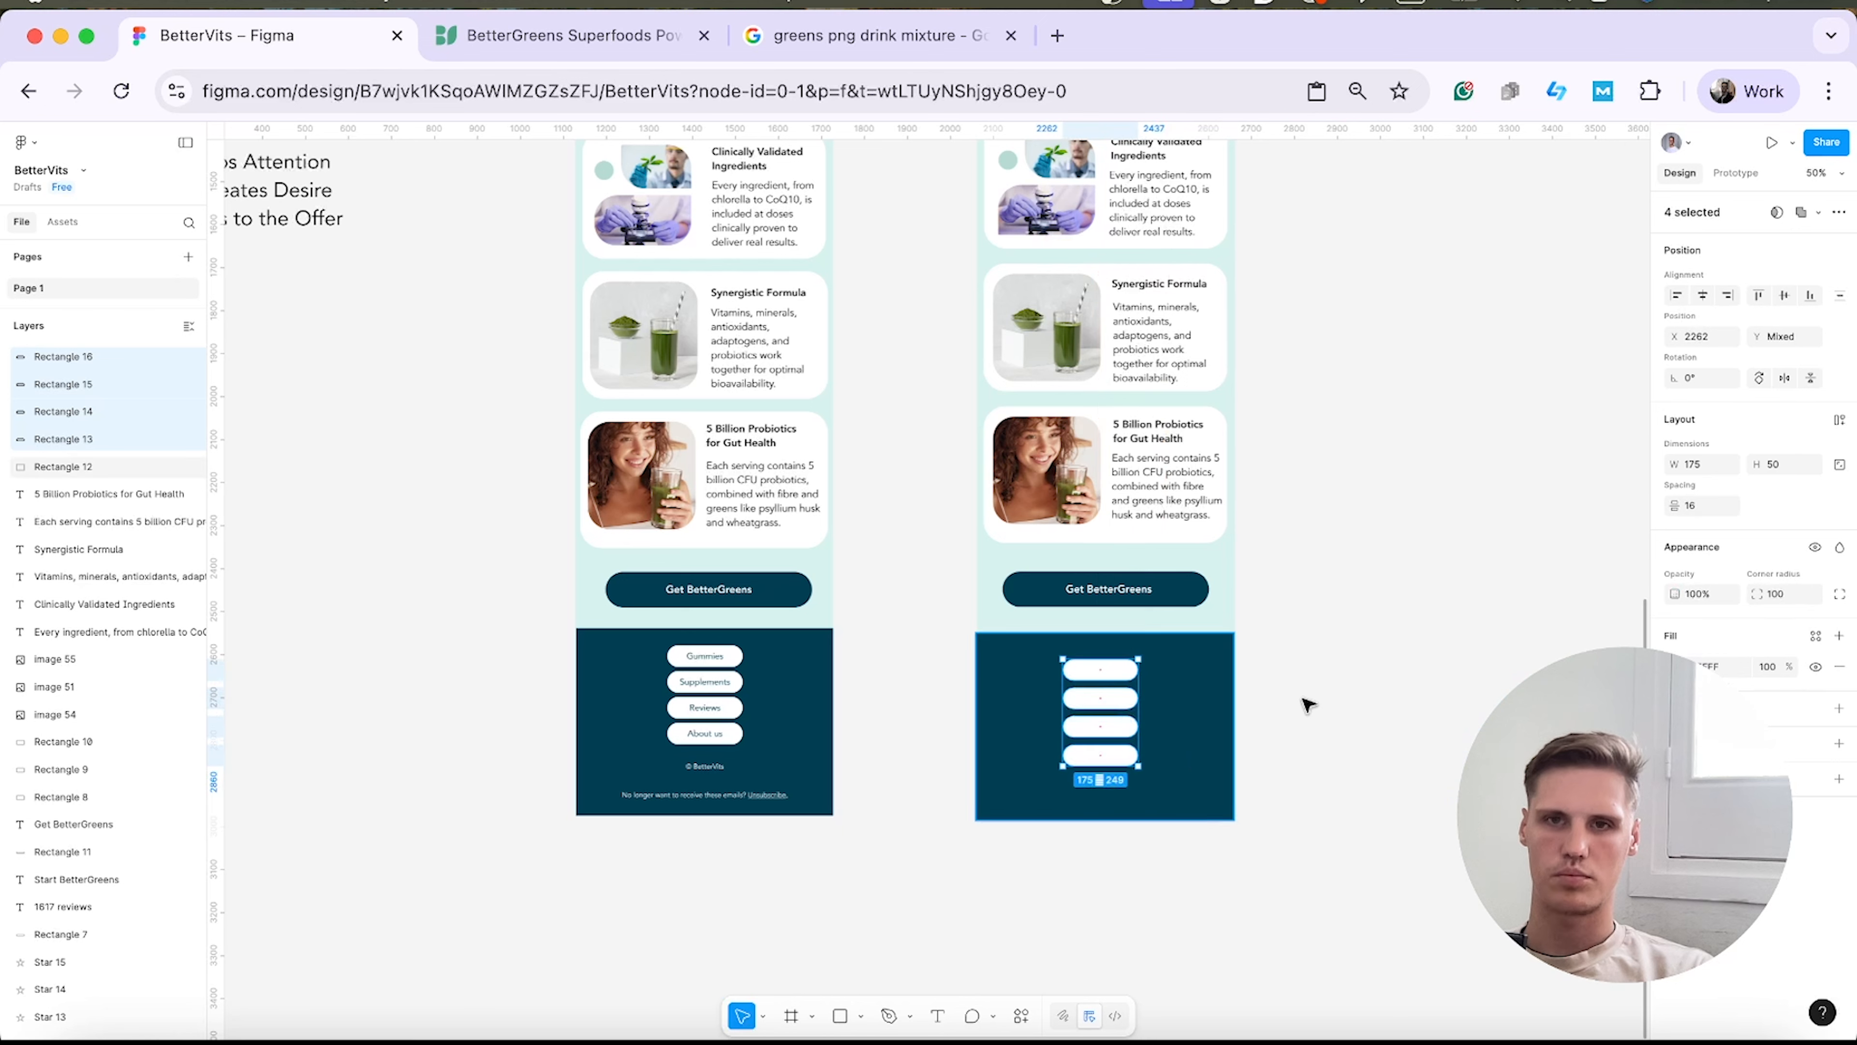
{"action": "left_click", "coordinate": [1390, 706]}
Centre the four pills horizontally in the recreated footer and set the spacing between them to 10.
{"action": "left_click", "coordinate": [1131, 754]}
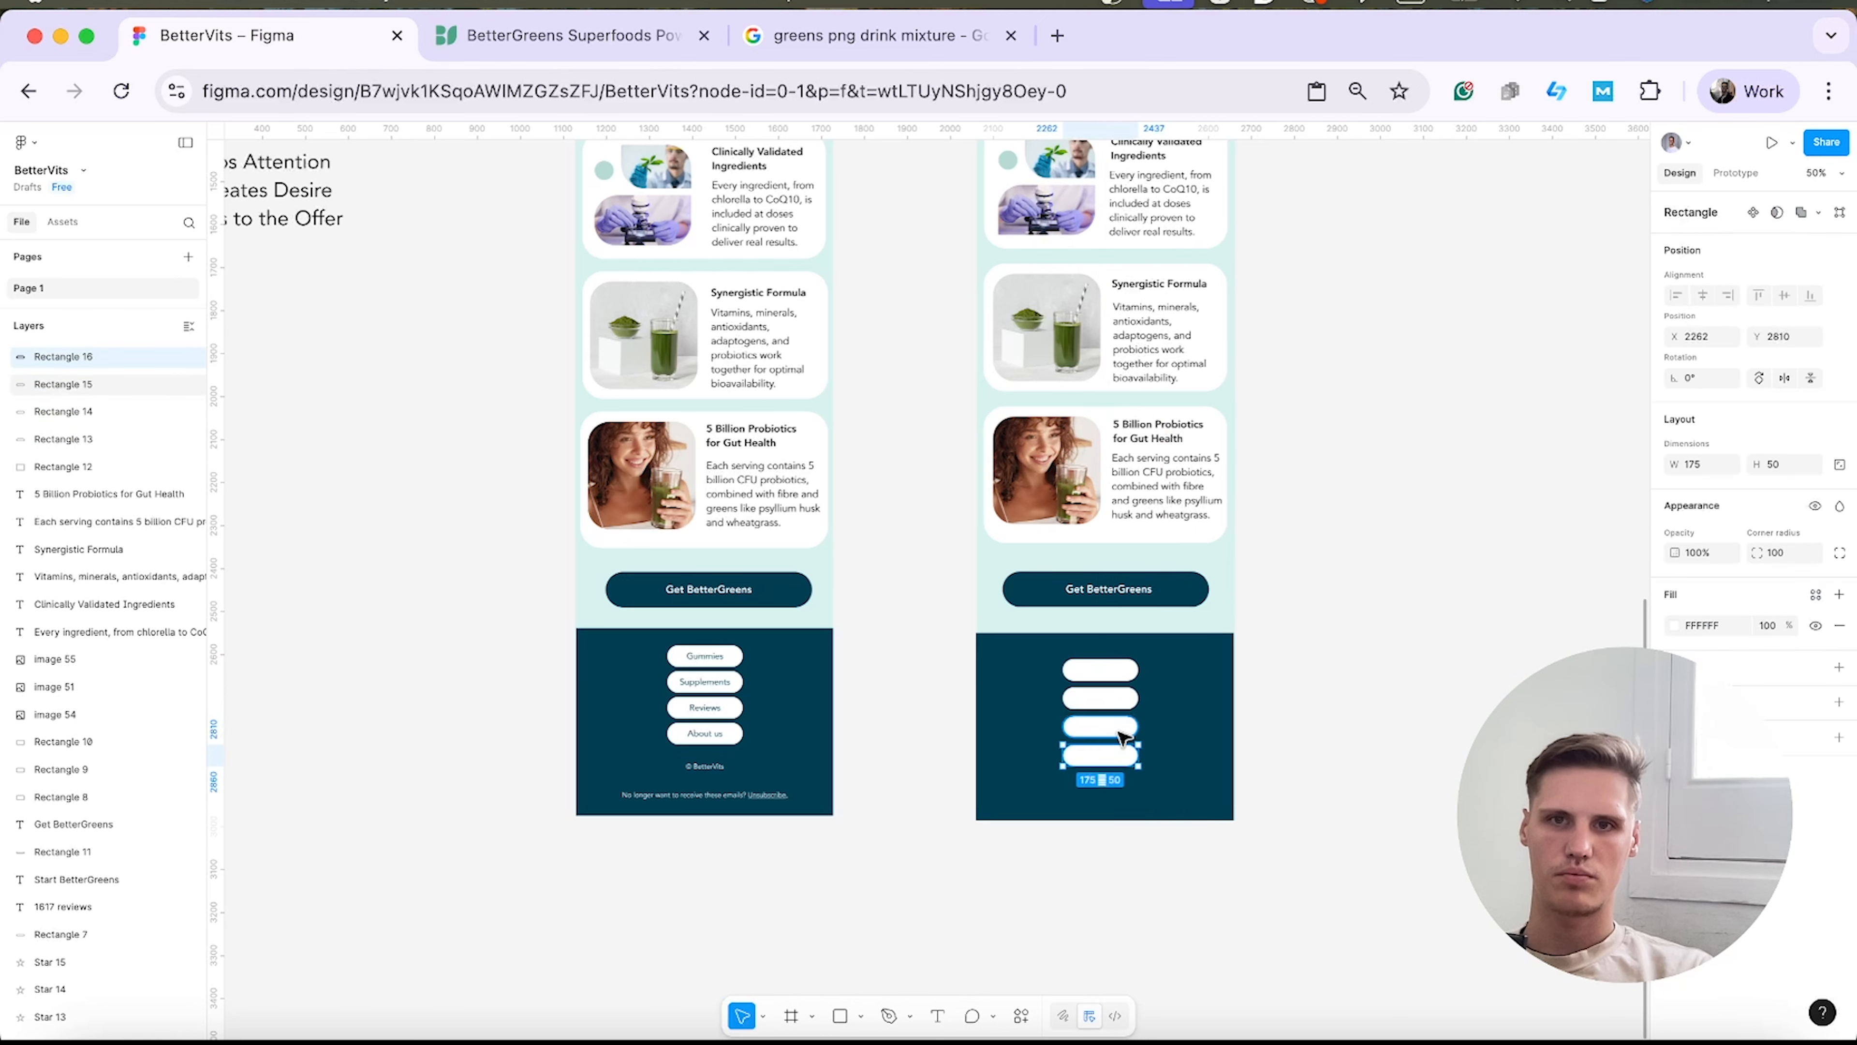
{"action": "left_click", "coordinate": [1124, 732], "text": "shift"}
{"action": "left_click", "coordinate": [1115, 700], "text": "shift"}
{"action": "left_click", "coordinate": [1113, 677], "text": "shift"}
{"action": "left_click_drag", "start_coordinate": [1120, 675], "coordinate": [1131, 680]}
{"action": "left_click", "coordinate": [1697, 504]}
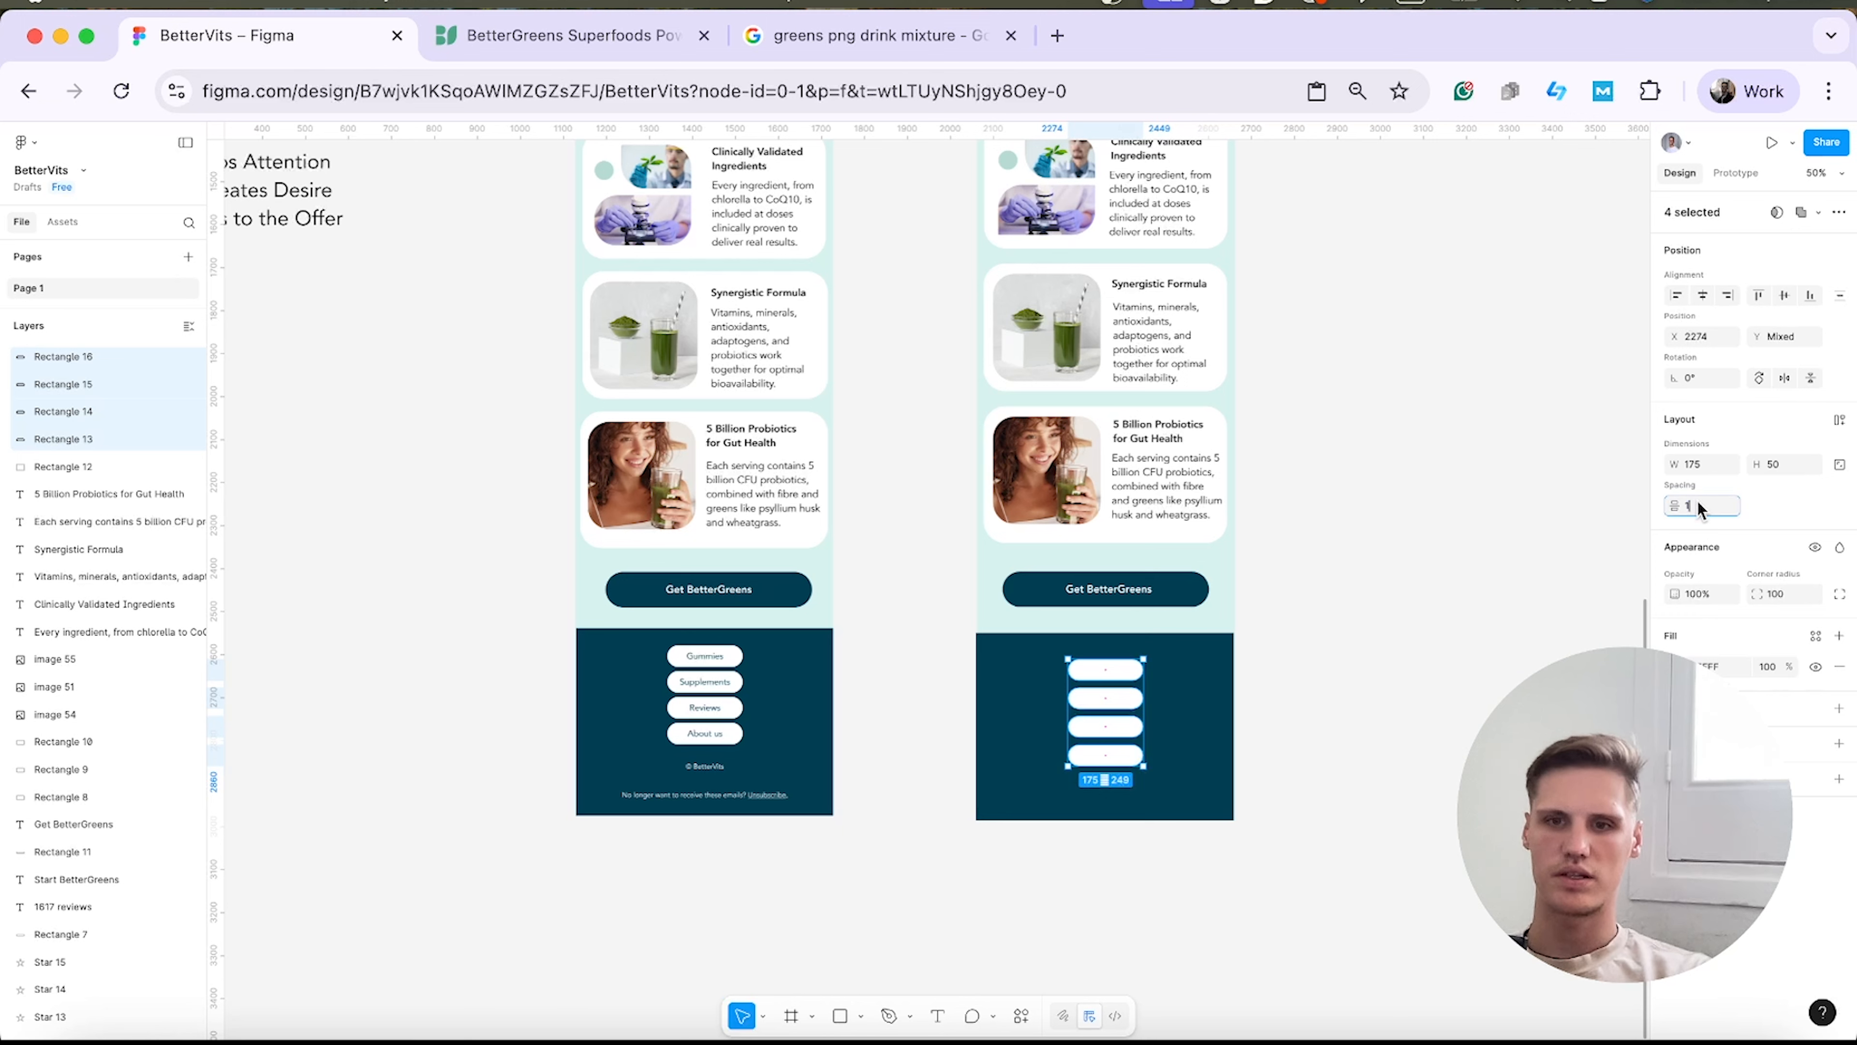
{"action": "type", "text": "10"}
{"action": "key", "text": "Return"}
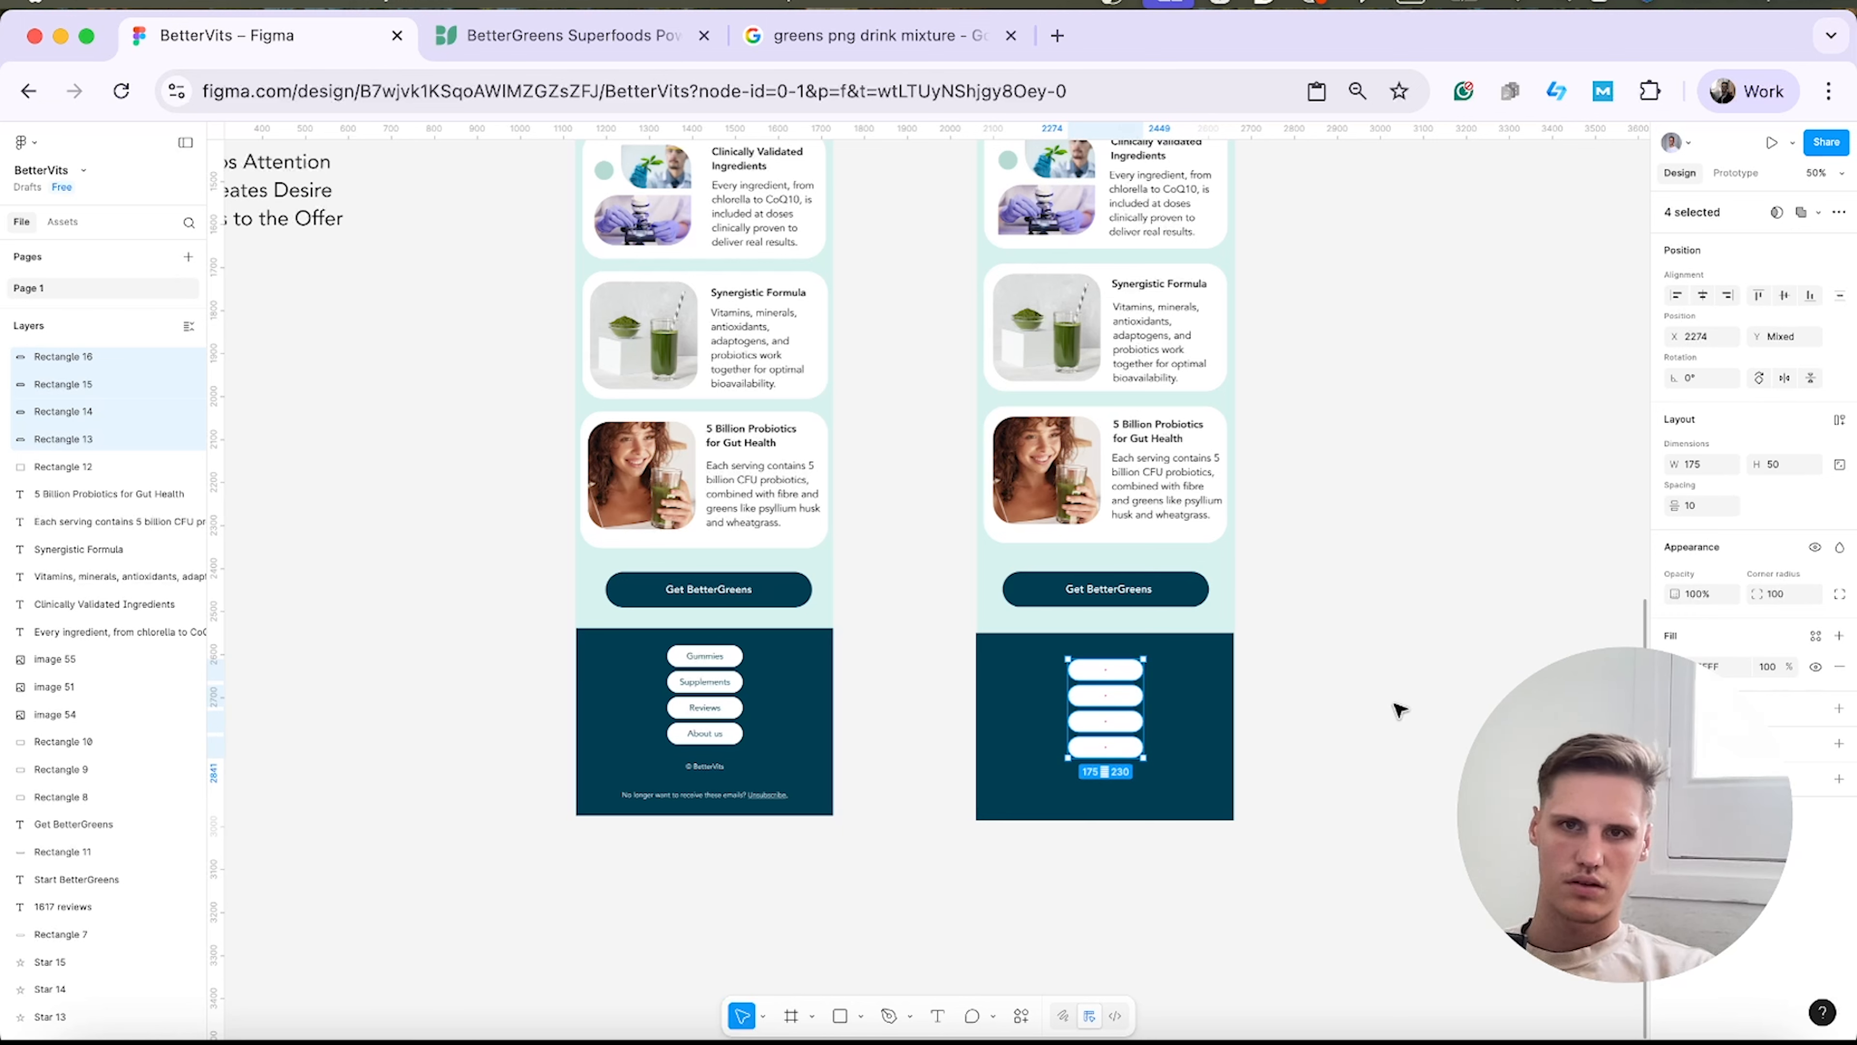
{"action": "left_click", "coordinate": [1398, 710]}
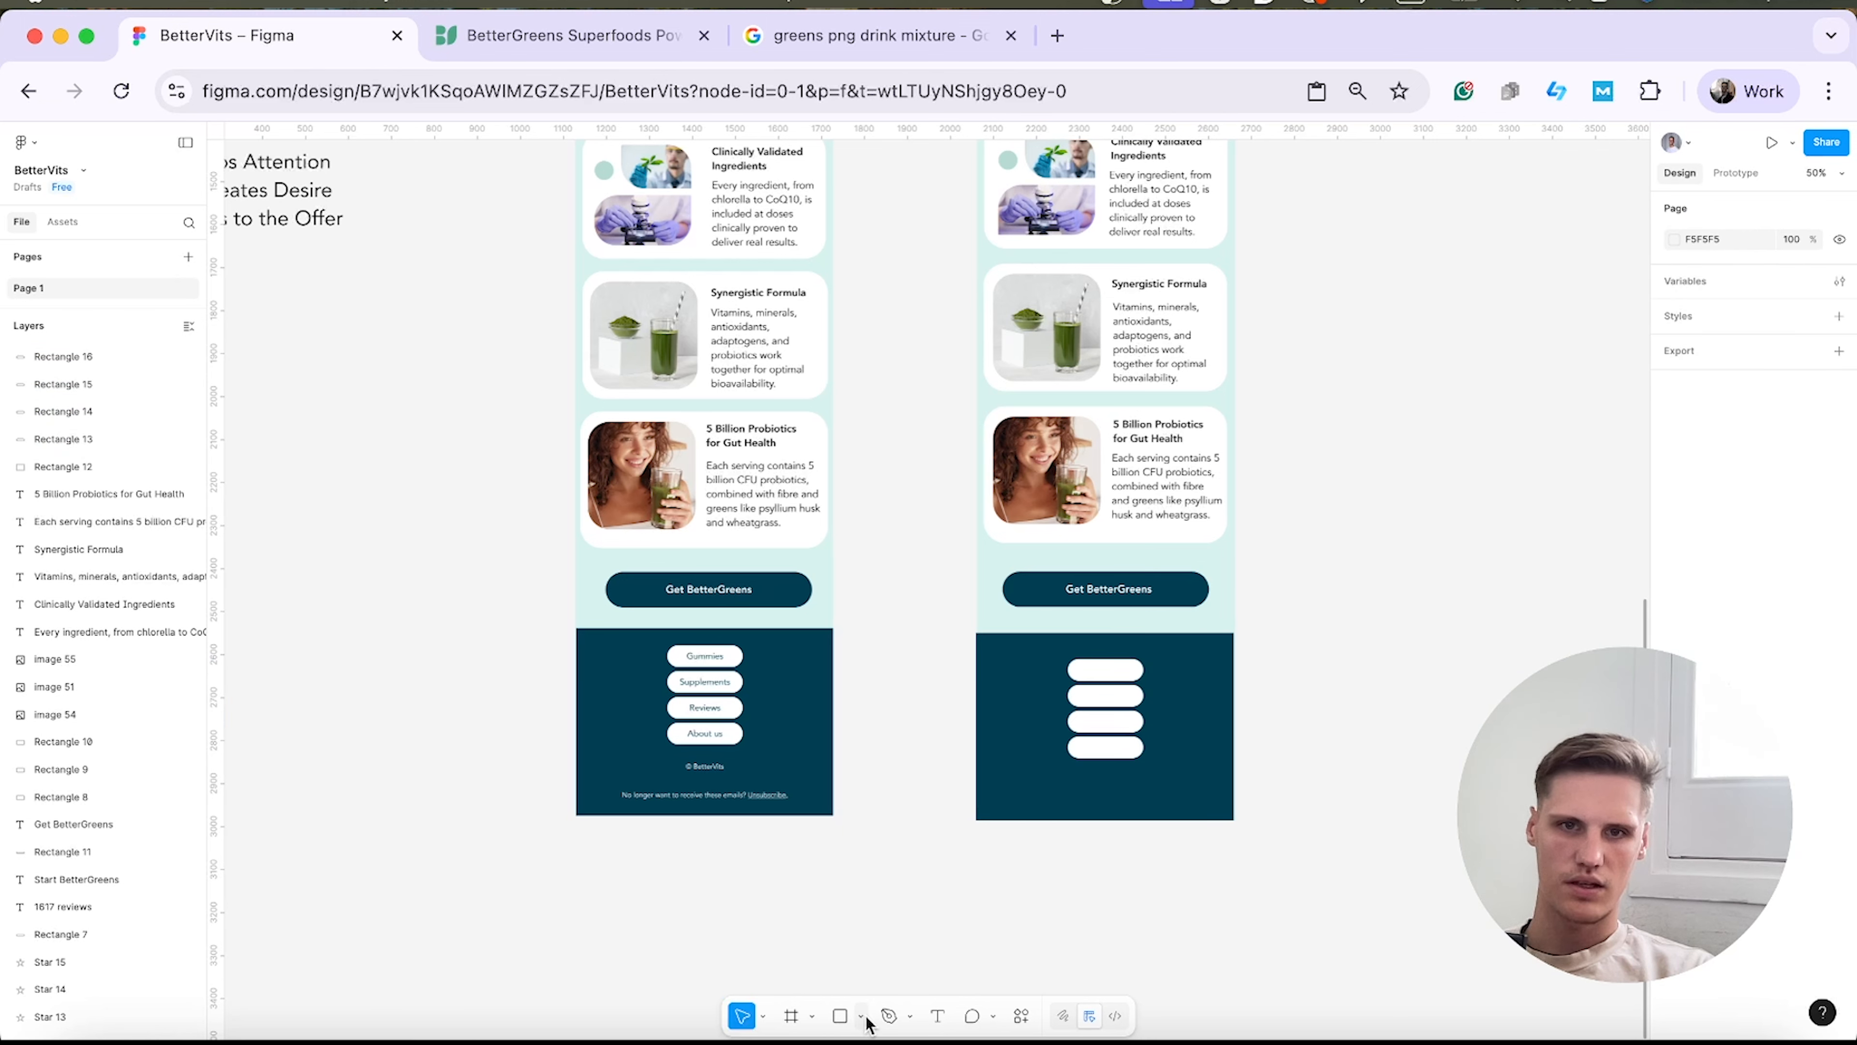
Add a "Gummies" text label beside the recreated footer, using the original footer label as reference for its size of 20.
{"action": "left_click", "coordinate": [930, 1016]}
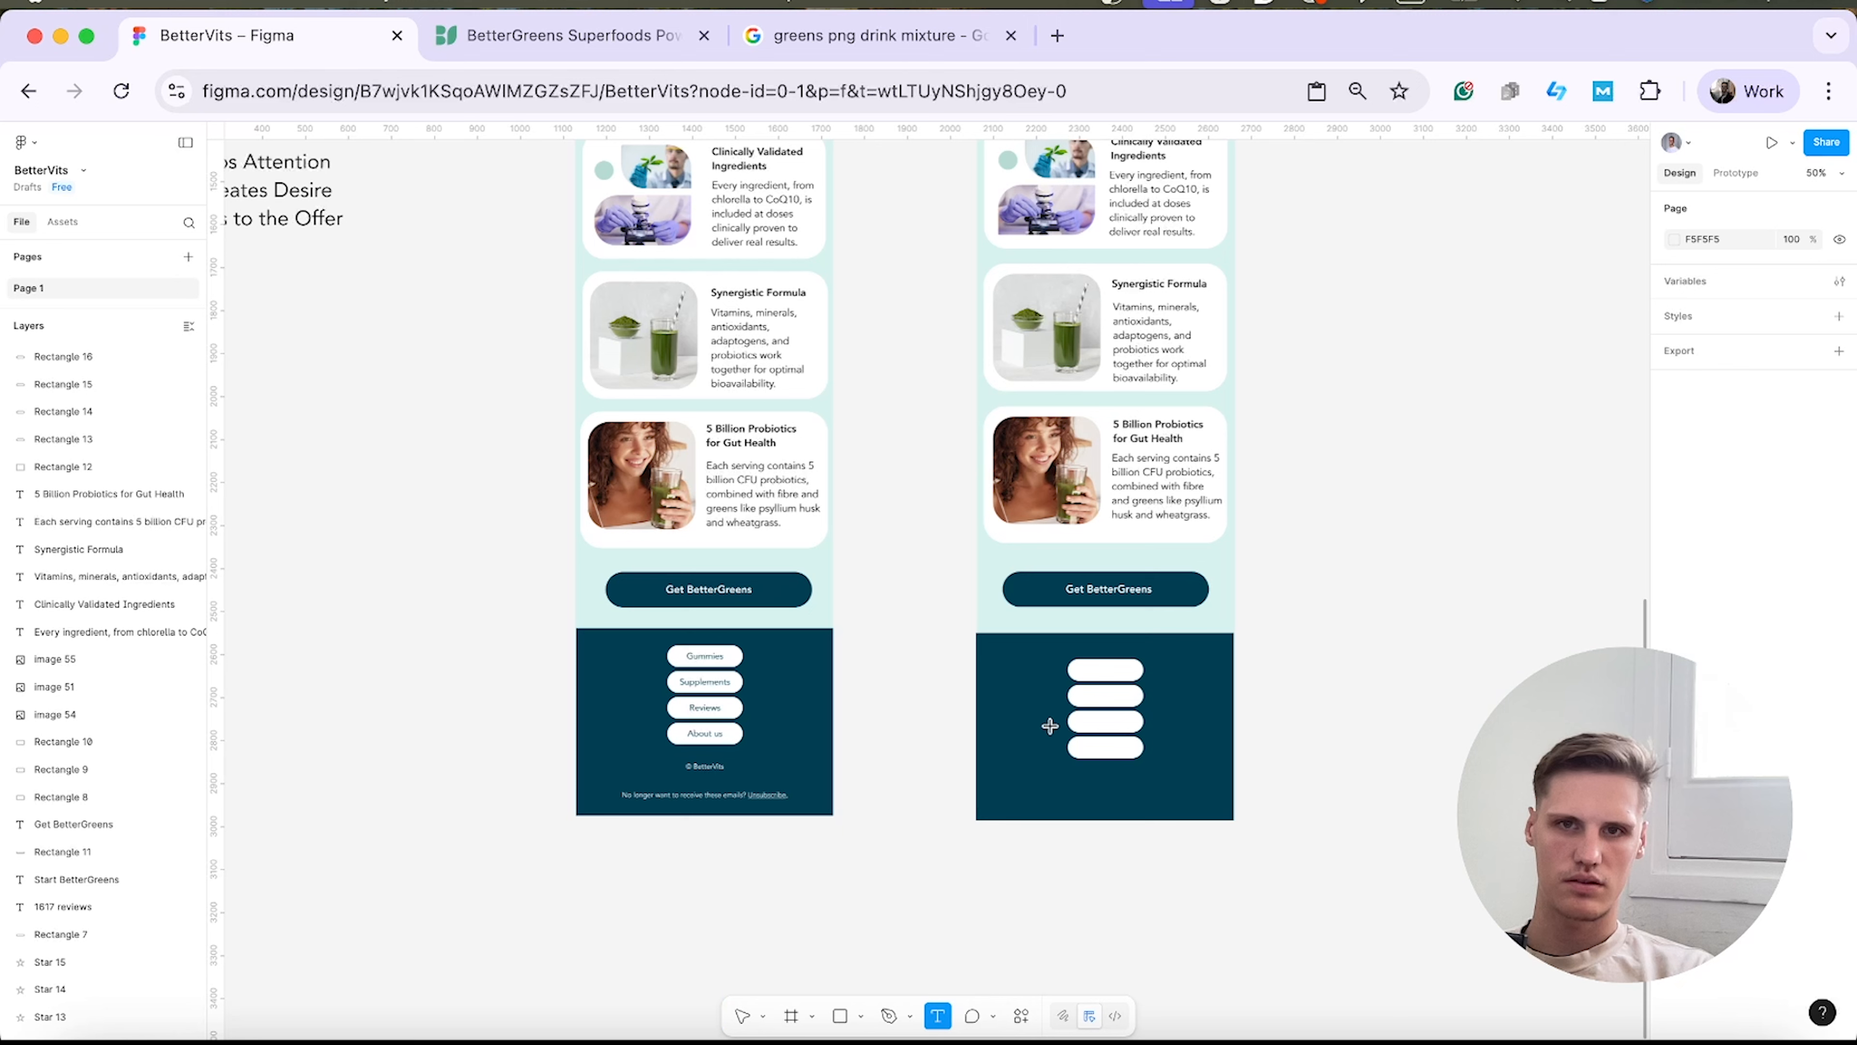
{"action": "left_click", "coordinate": [1094, 673]}
{"action": "left_click", "coordinate": [1294, 738]}
{"action": "left_click", "coordinate": [1373, 716]}
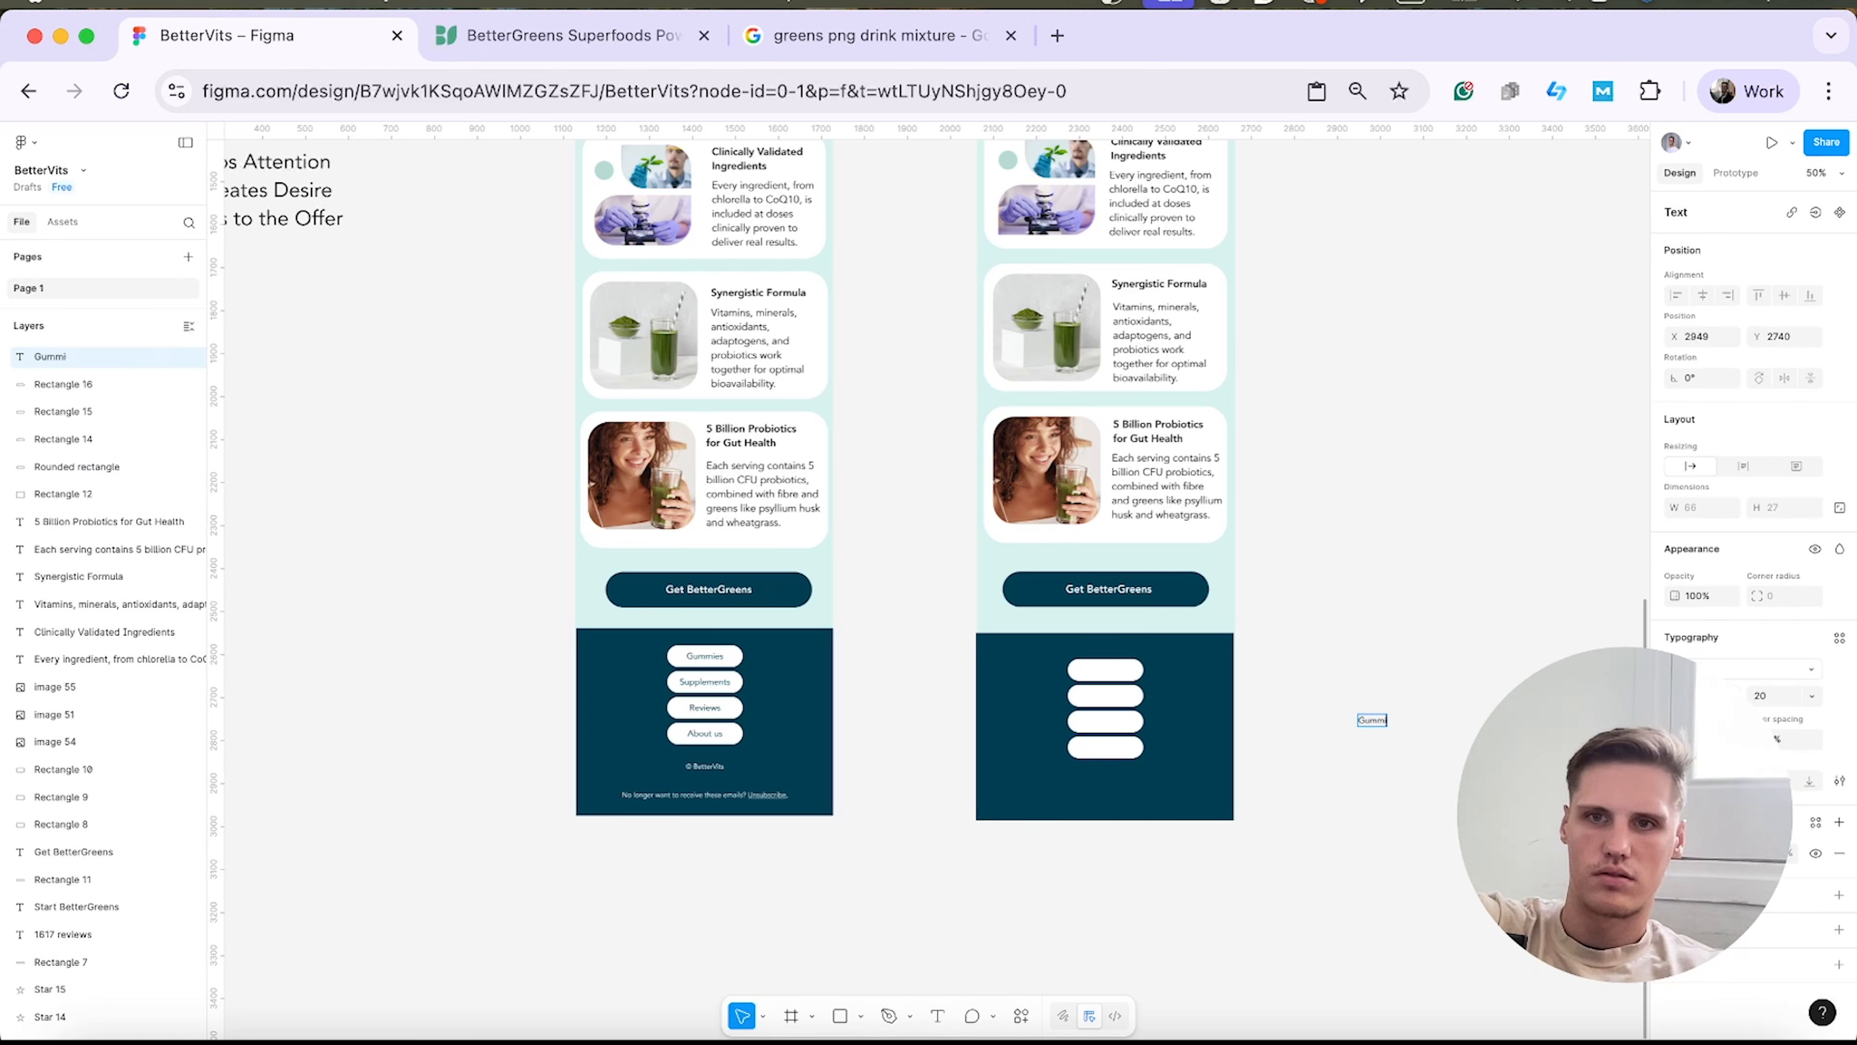
{"action": "double_click", "coordinate": [710, 656]}
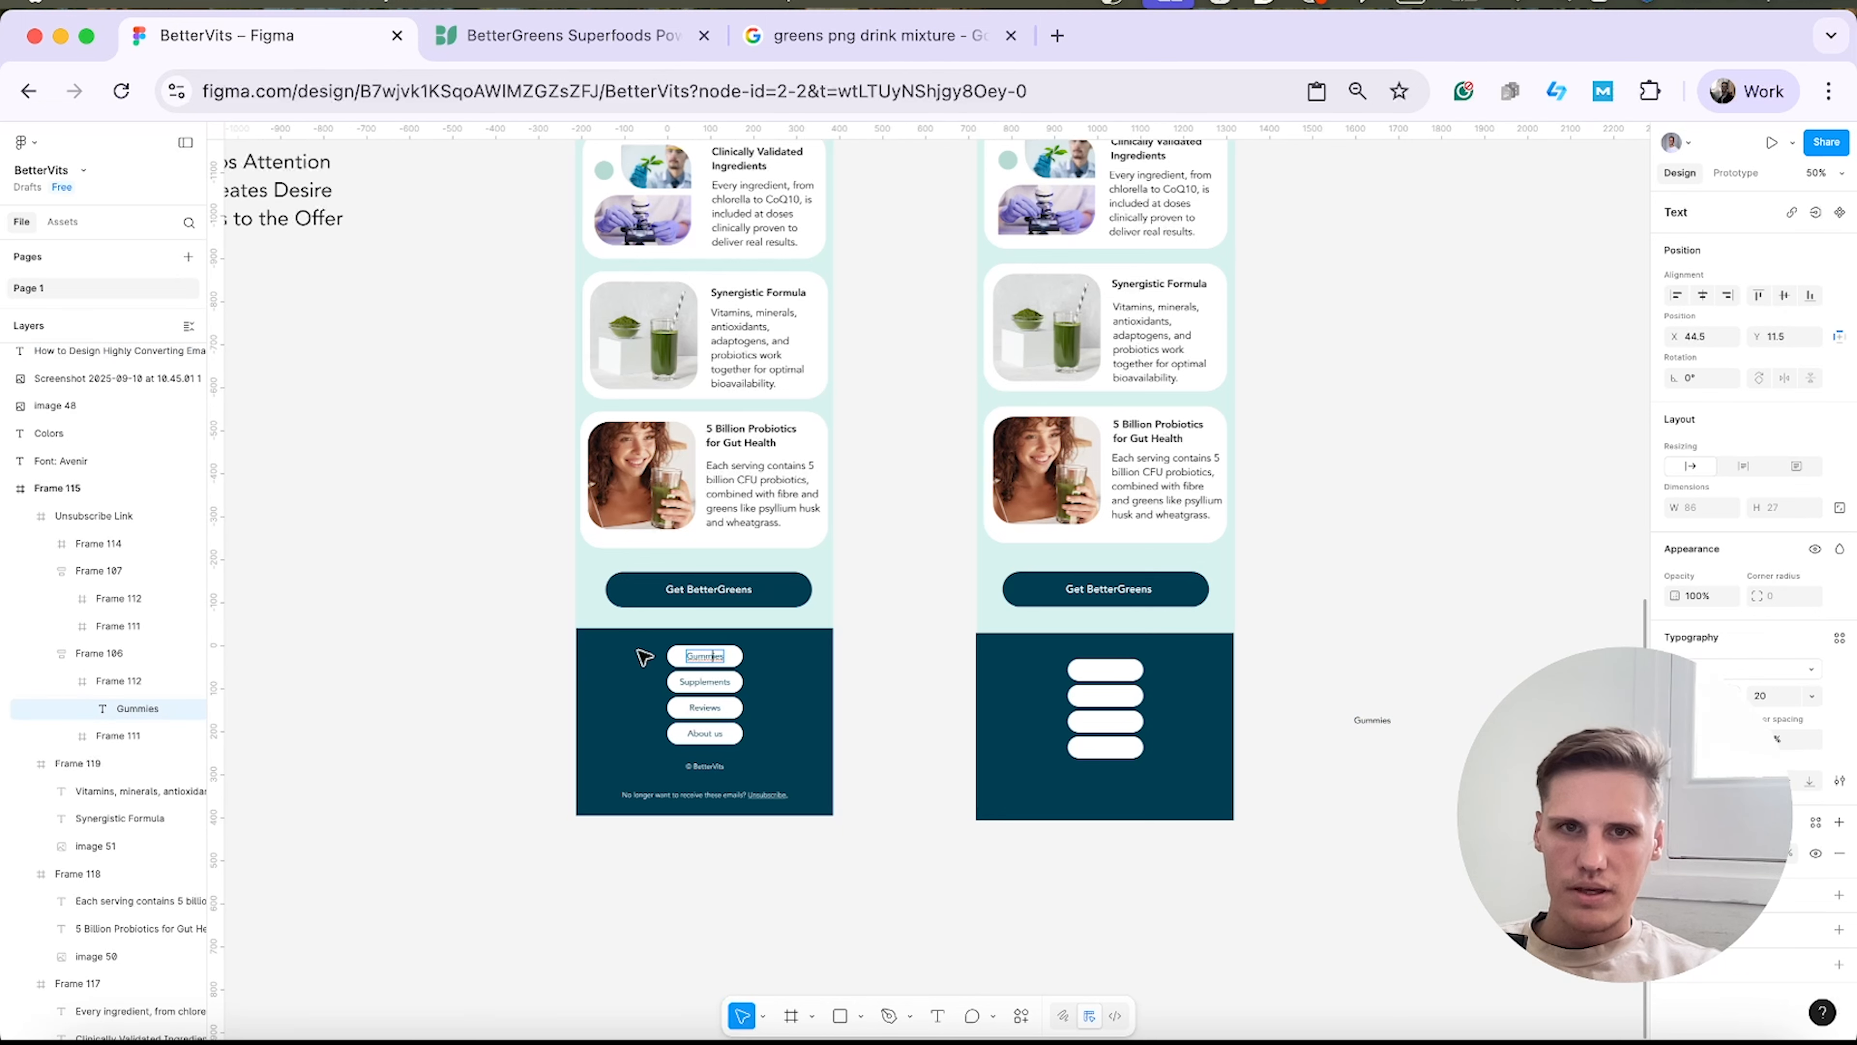
{"action": "left_click", "coordinate": [1356, 718]}
{"action": "double_click", "coordinate": [1360, 721]}
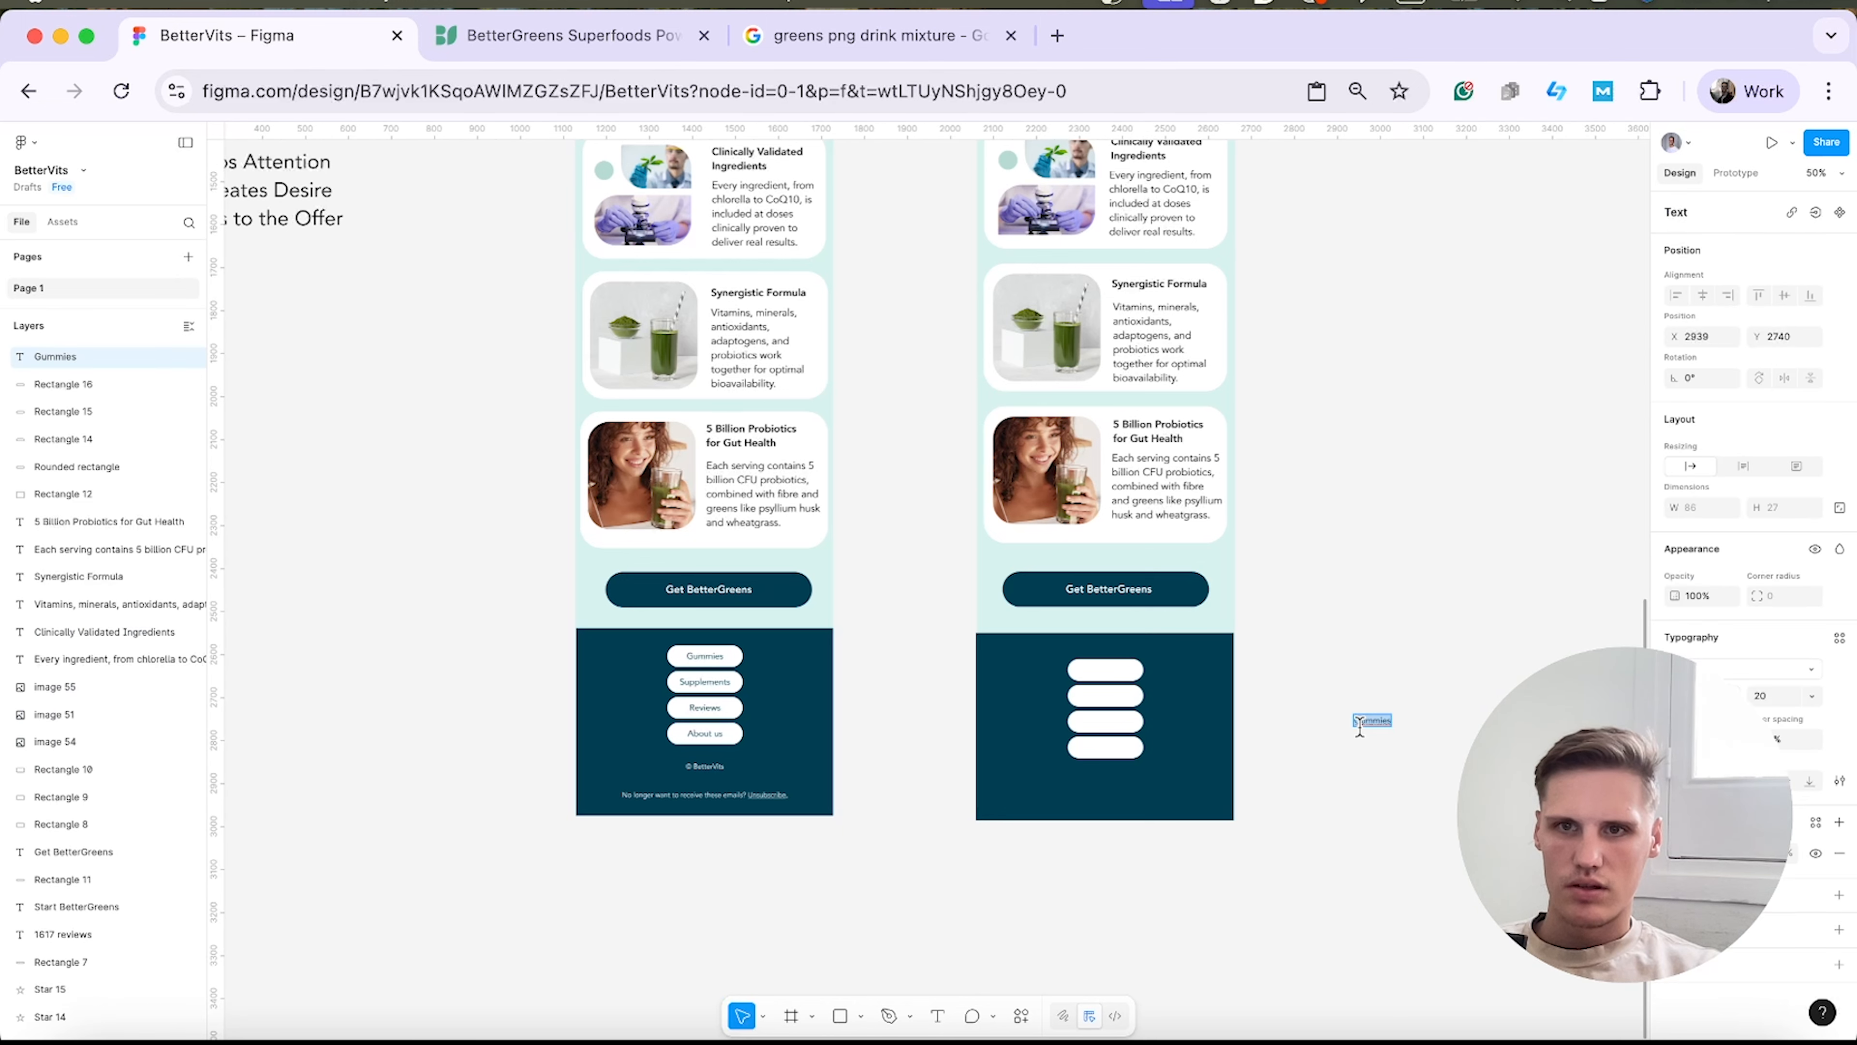
{"action": "key", "text": "Escape"}
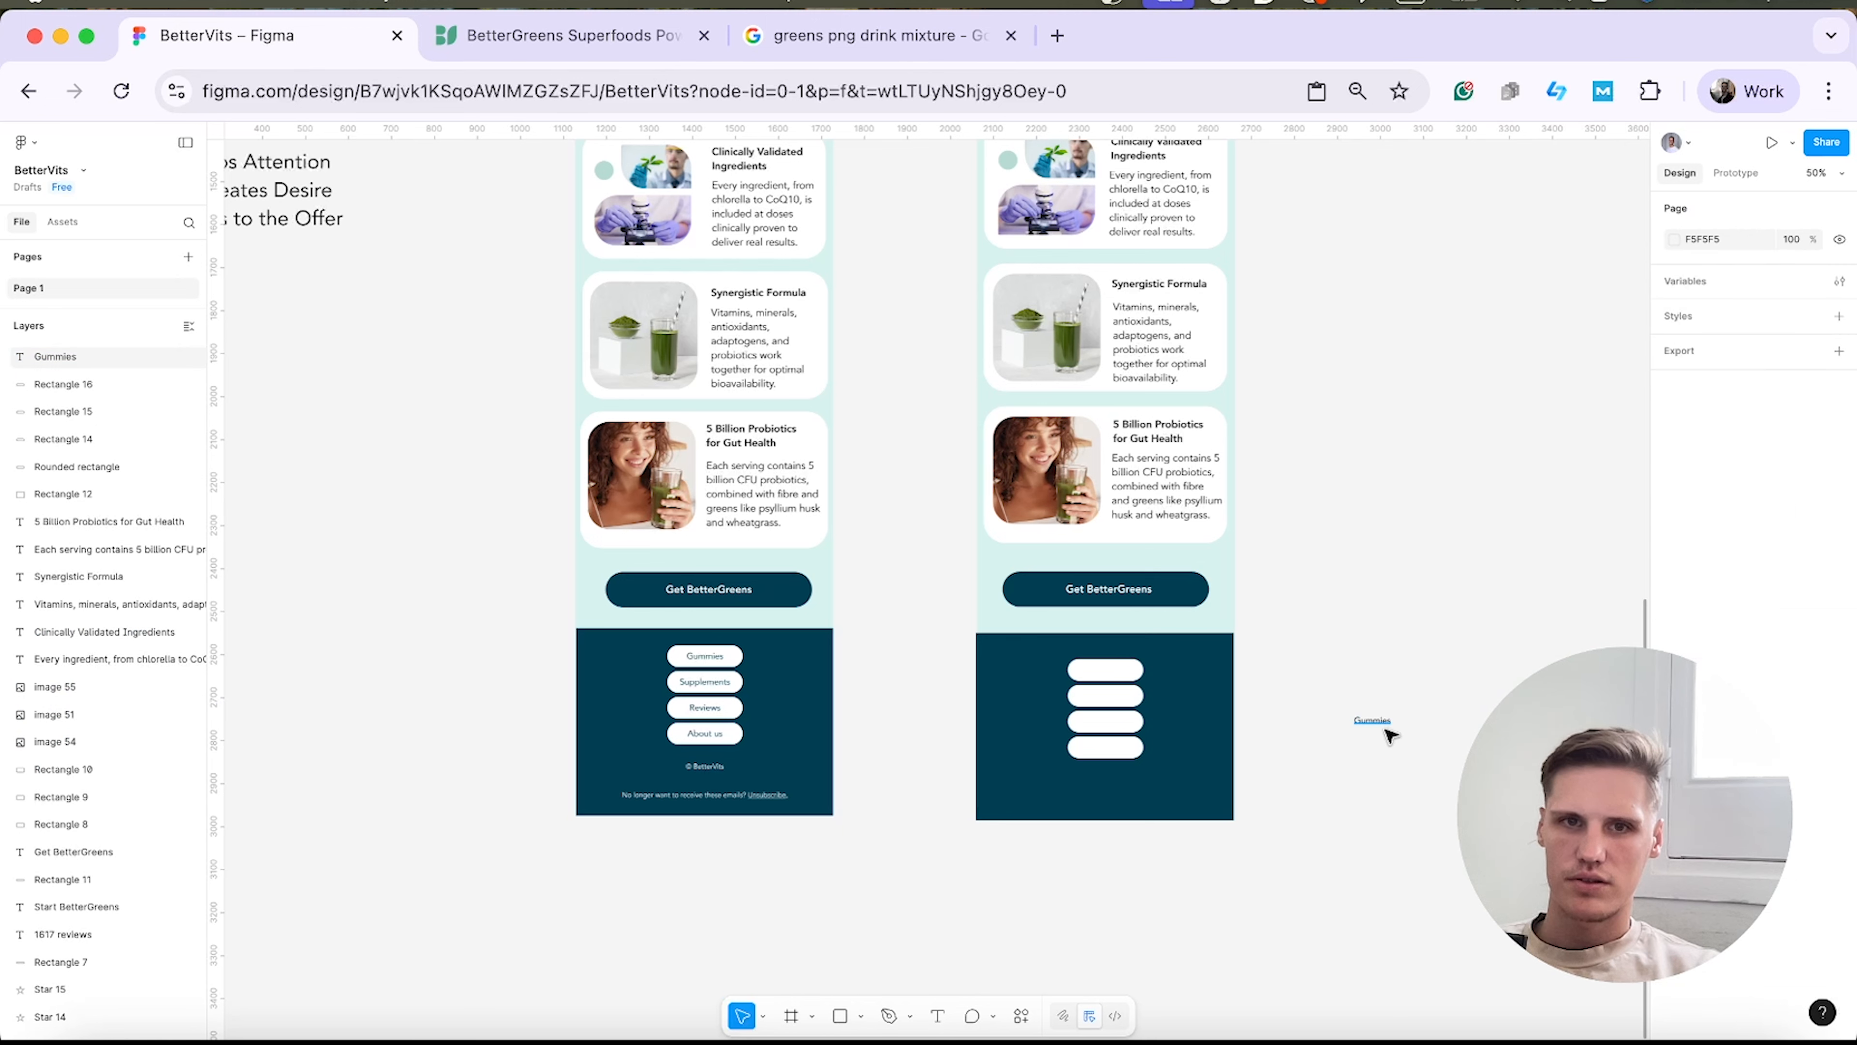
Move the "Gummies" label onto the footer pills and duplicate it so each of the four pills has a label.
{"action": "left_click_drag", "start_coordinate": [1378, 723], "coordinate": [1115, 699]}
{"action": "key", "text": "super+d"}
{"action": "left_click_drag", "start_coordinate": [1118, 701], "coordinate": [1115, 747]}
Change the third footer pill's label to "Reviews" and the second pill's label to "Supplements".
{"action": "left_click", "coordinate": [1100, 724]}
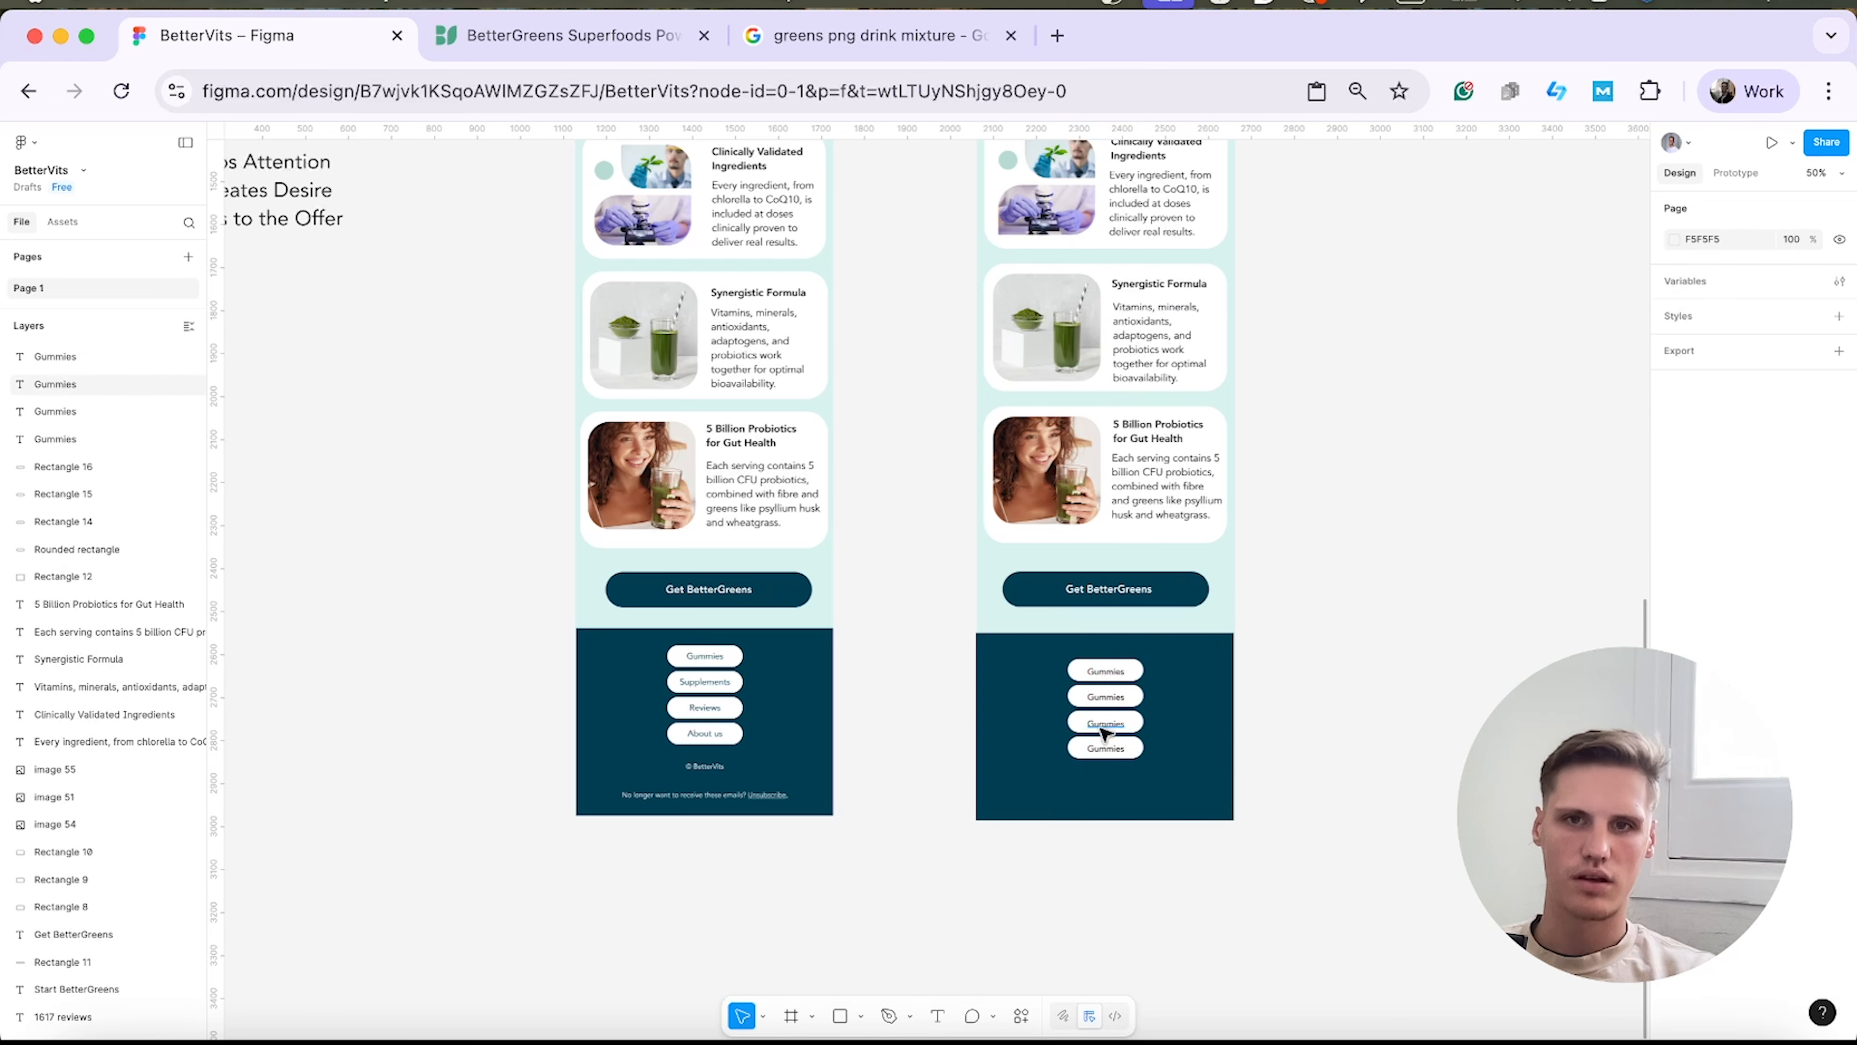
{"action": "double_click", "coordinate": [1100, 724]}
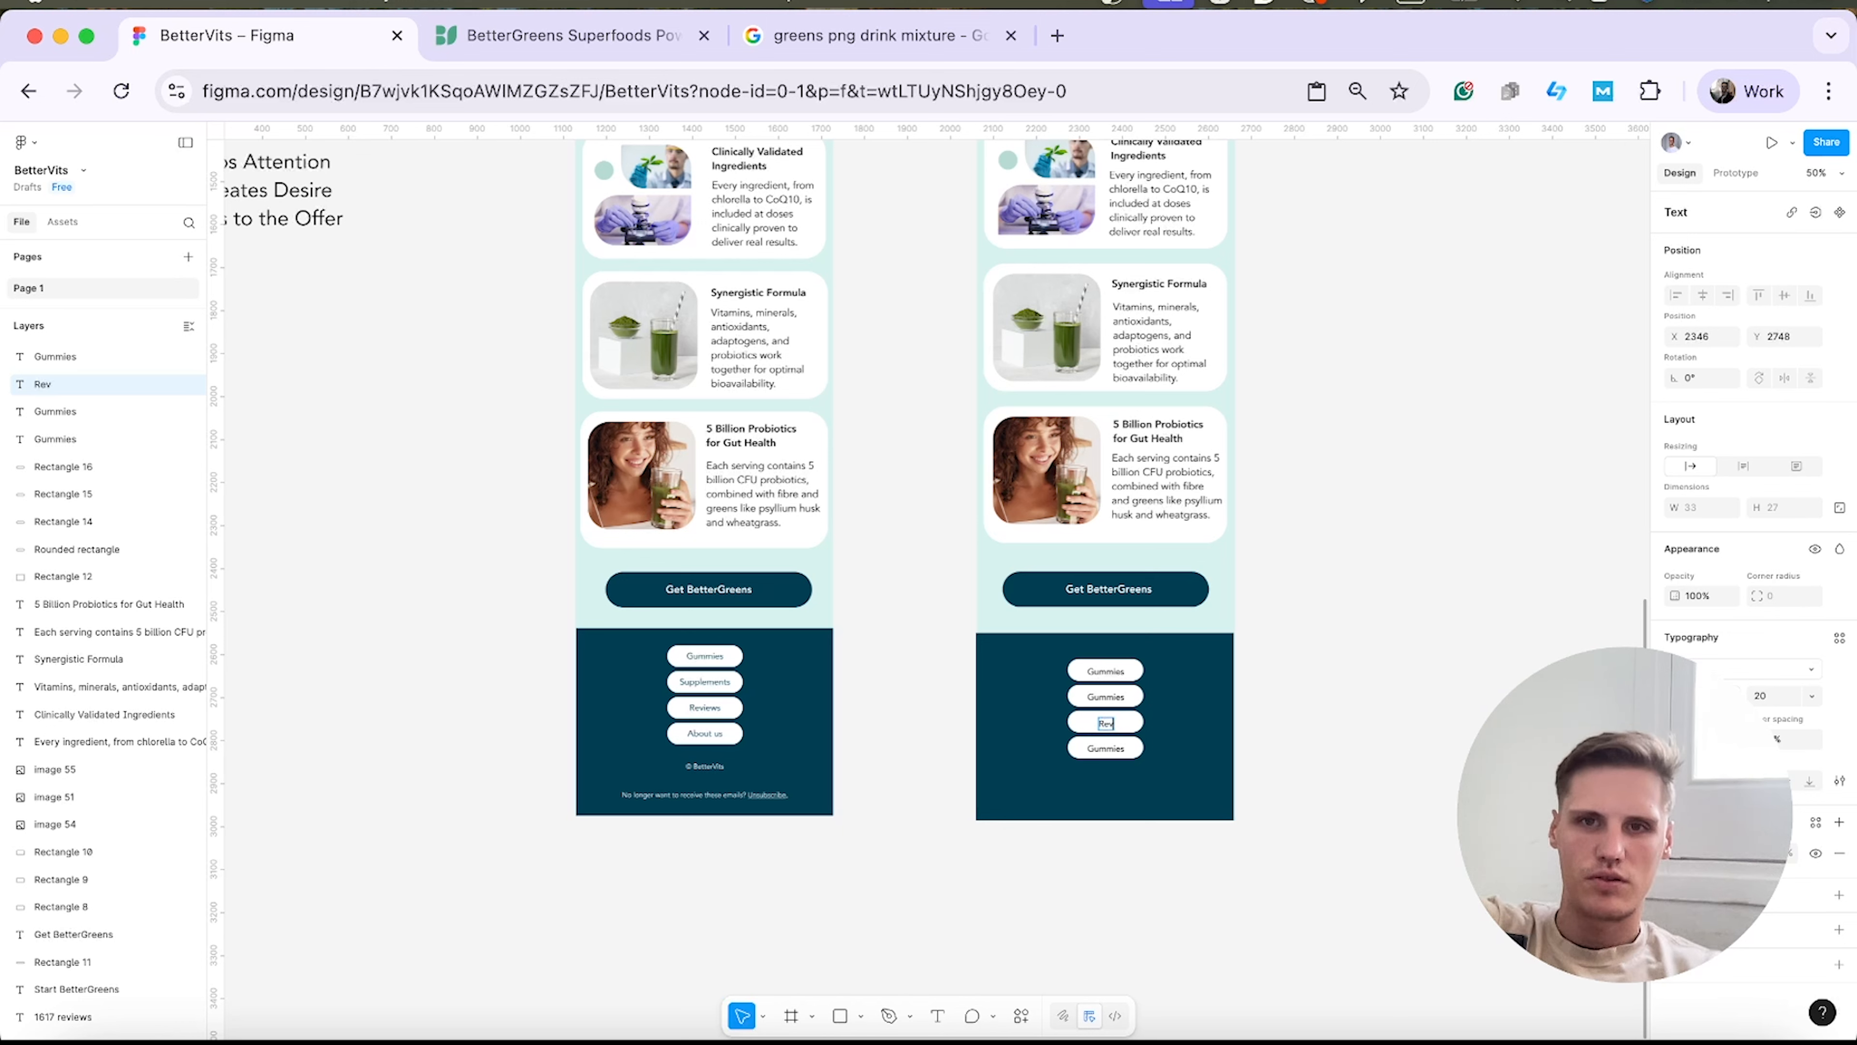
{"action": "key", "text": "Escape"}
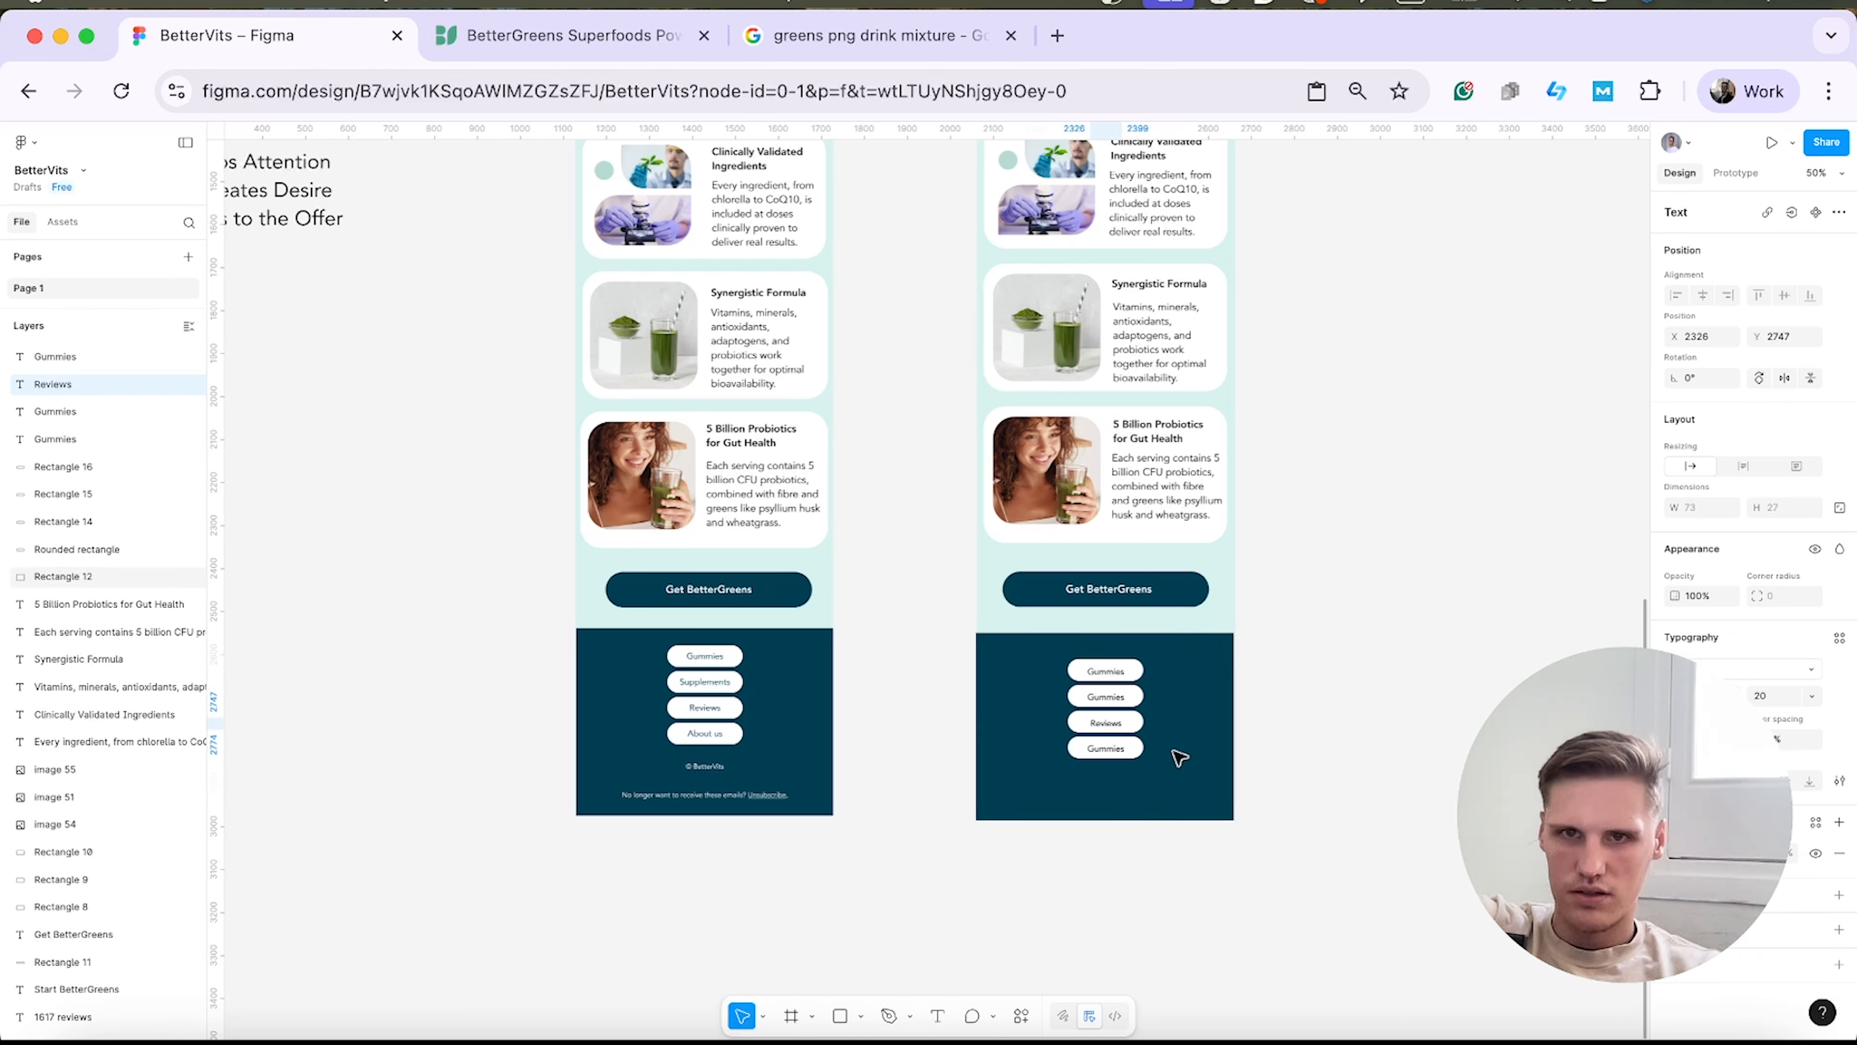
{"action": "double_click", "coordinate": [1100, 696]}
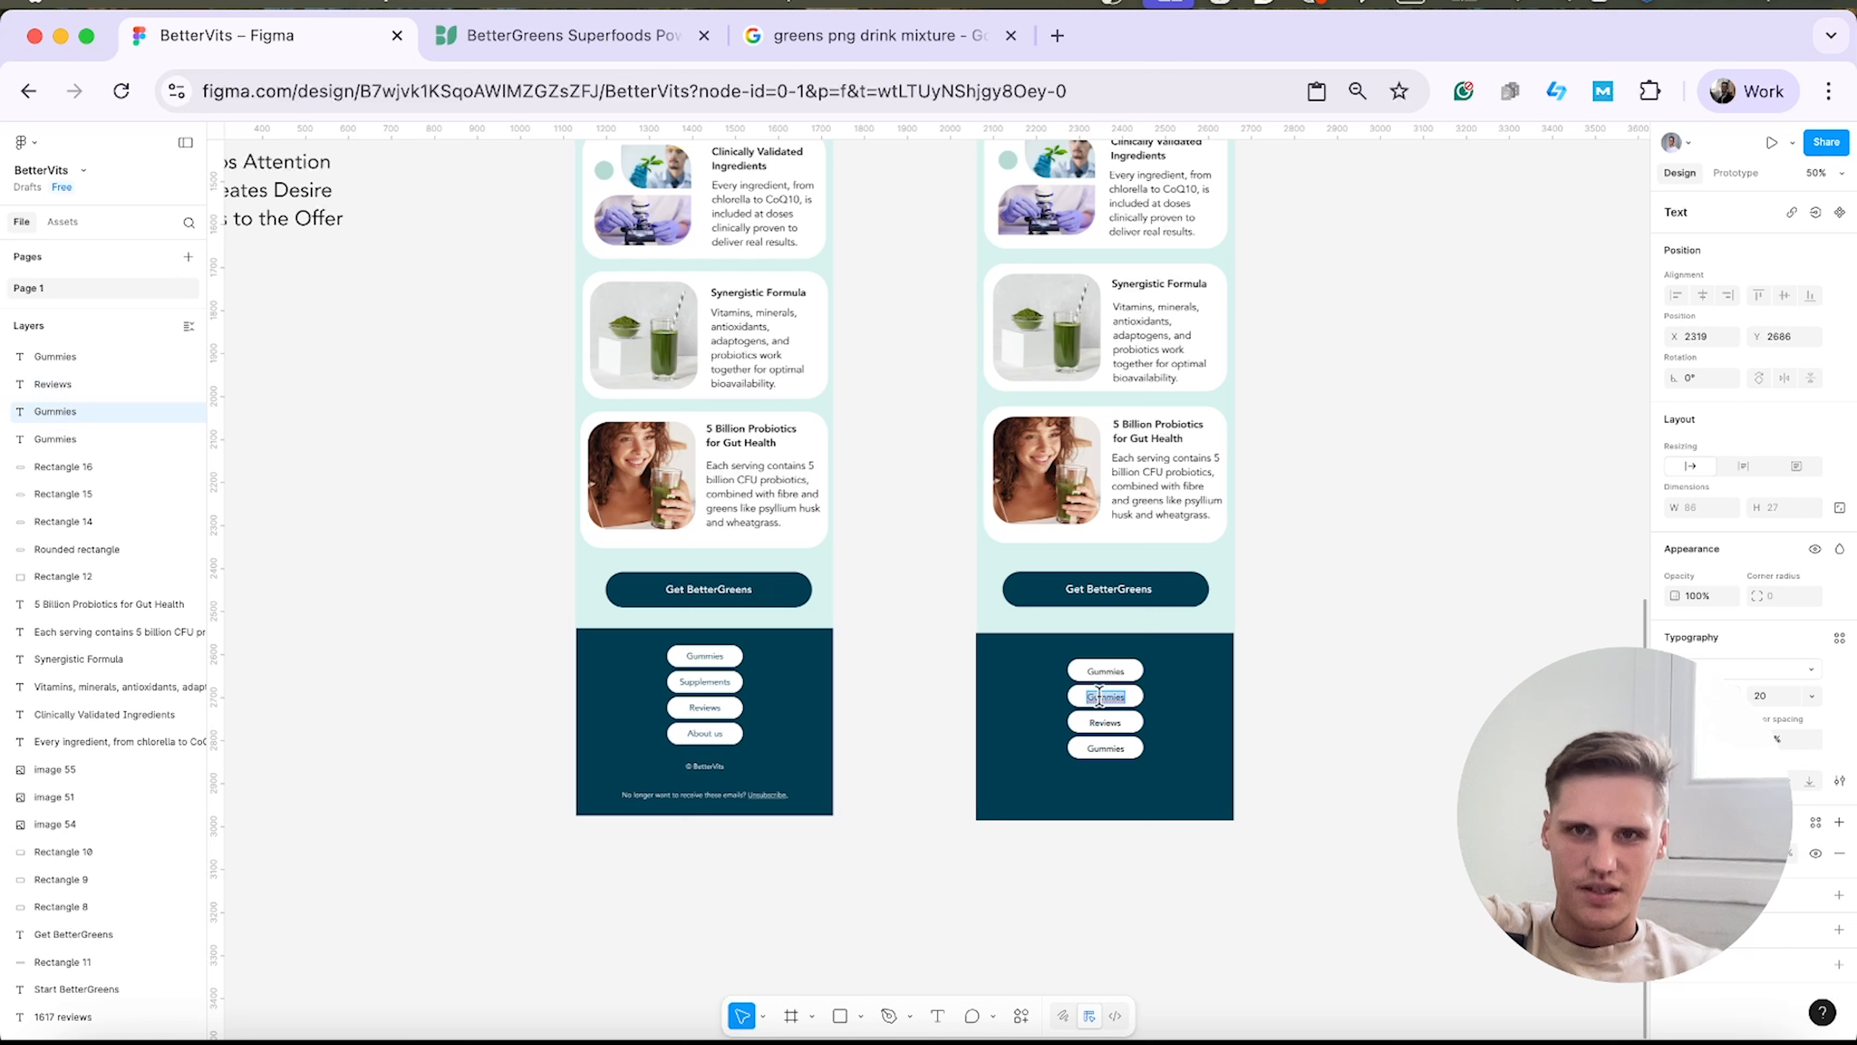
{"action": "type", "text": "Su"}
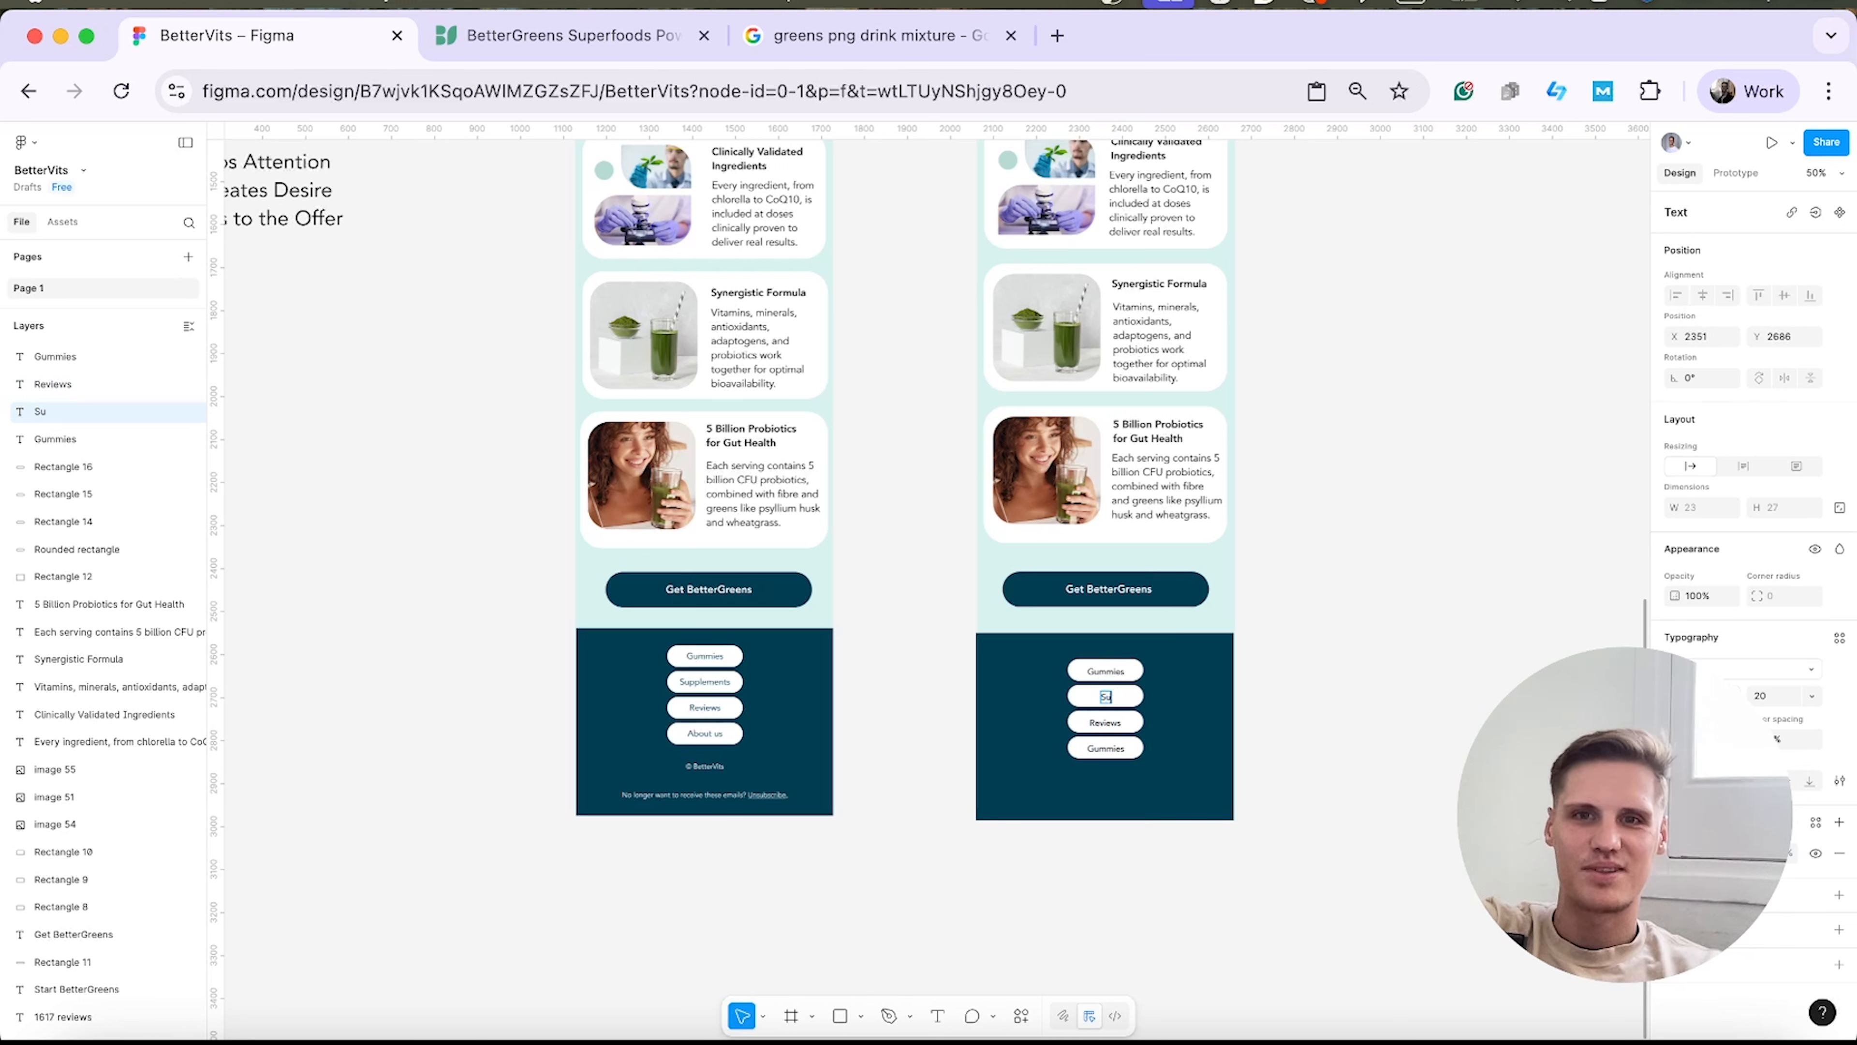
{"action": "type", "text": "pplements"}
Change the fourth footer pill's label in the recreated email to "About us".
{"action": "double_click", "coordinate": [1134, 746]}
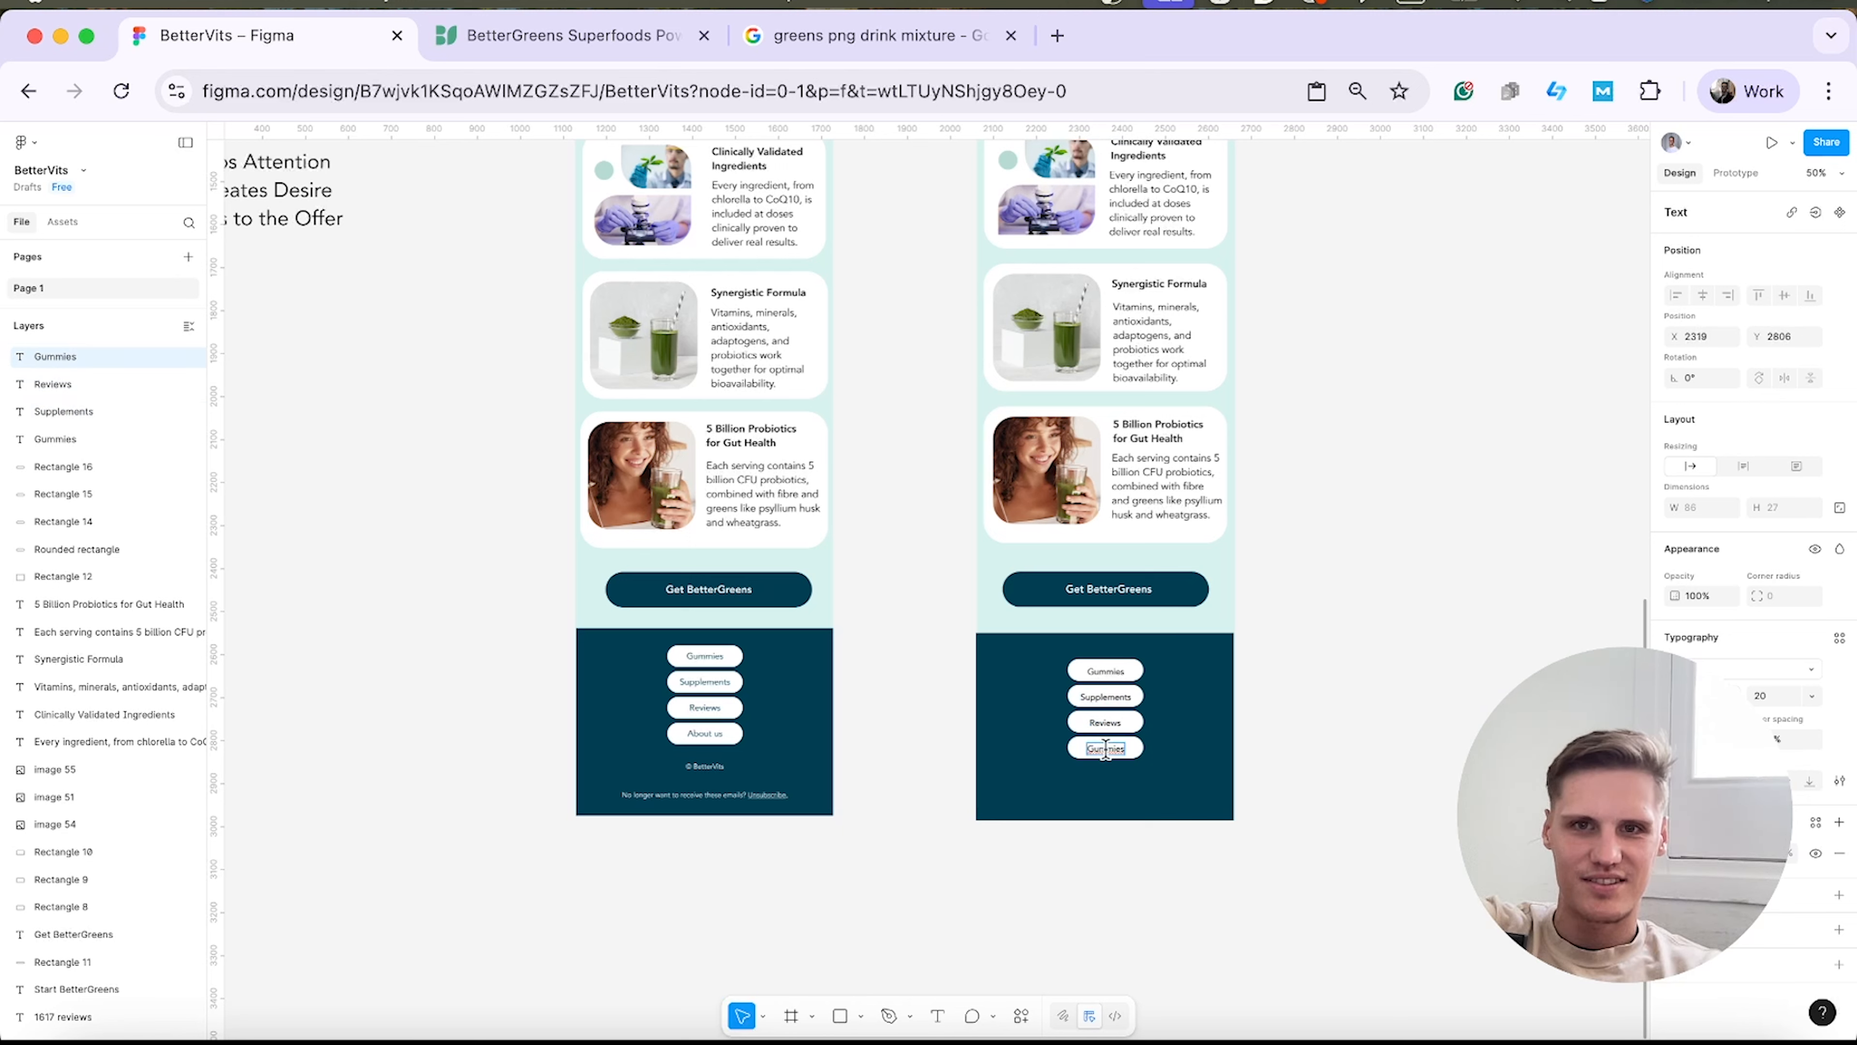
{"action": "type", "text": "About Us"}
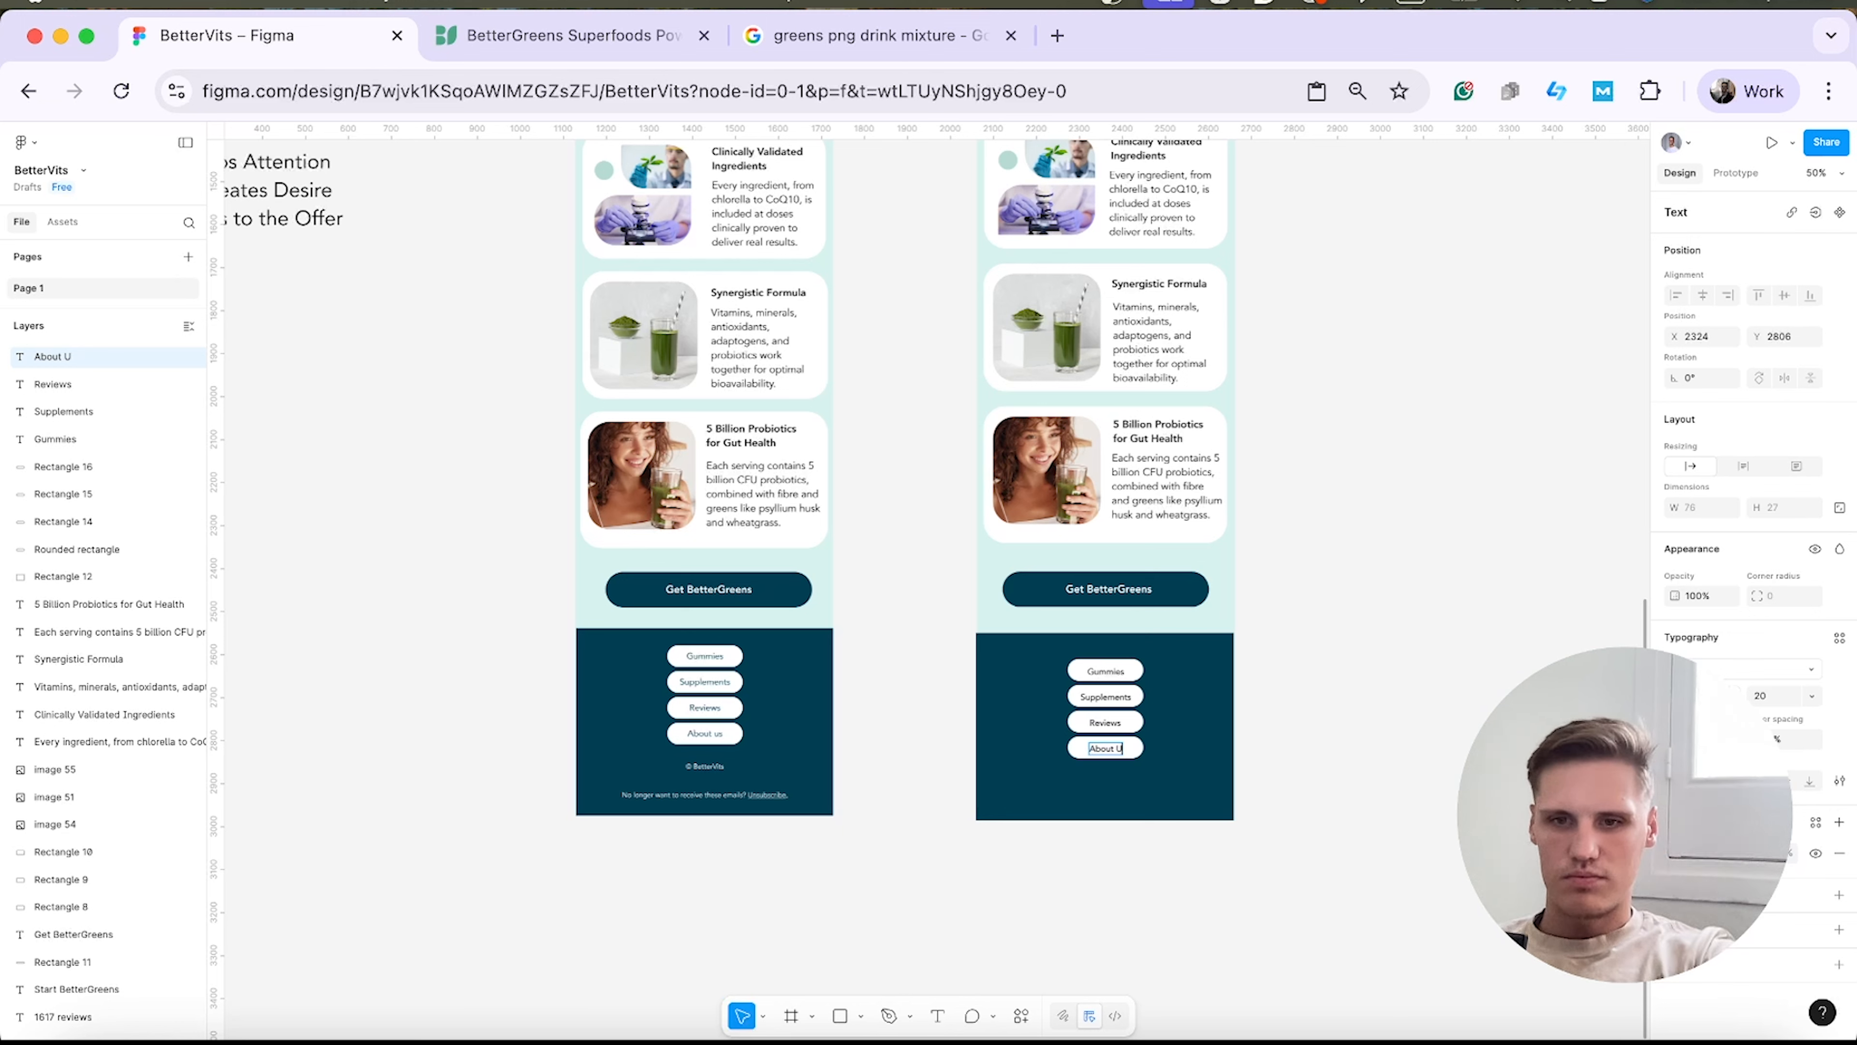
{"action": "key", "text": "BackSpace"}
{"action": "key", "text": "BackSpace"}
{"action": "type", "text": "us"}
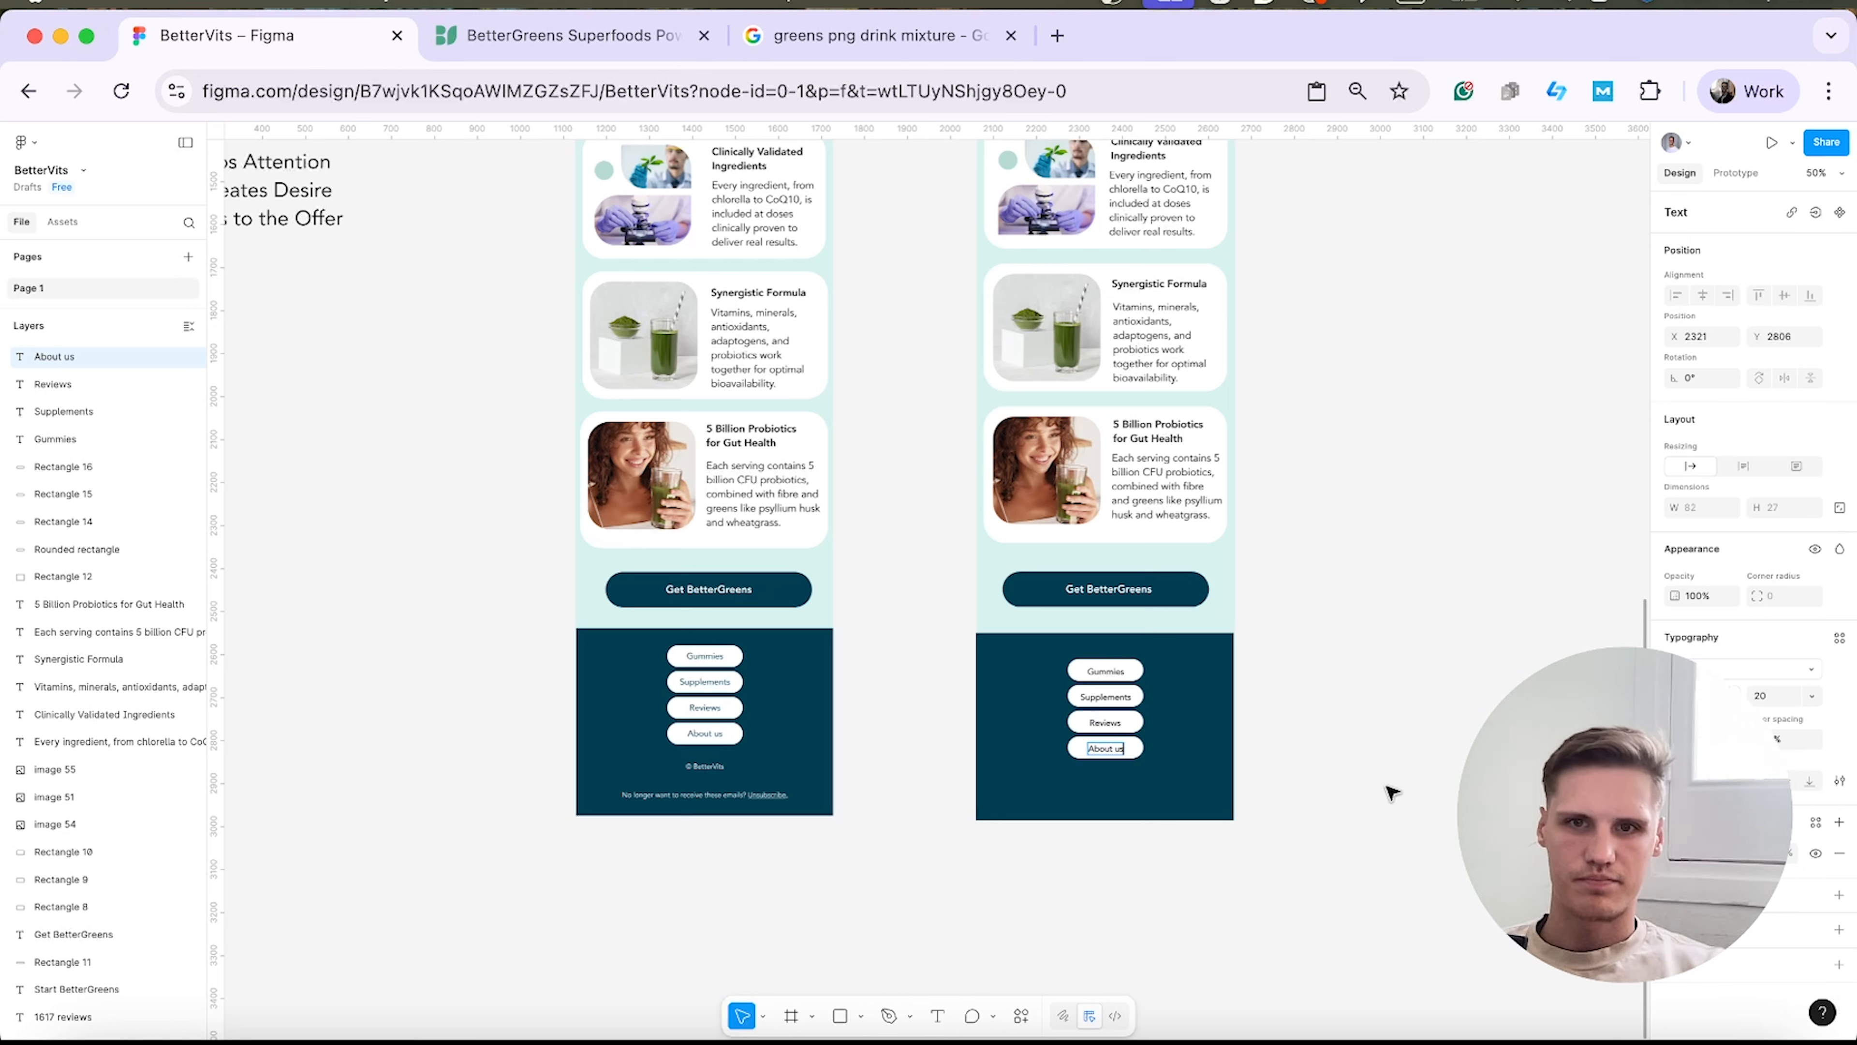
{"action": "left_click", "coordinate": [1388, 788]}
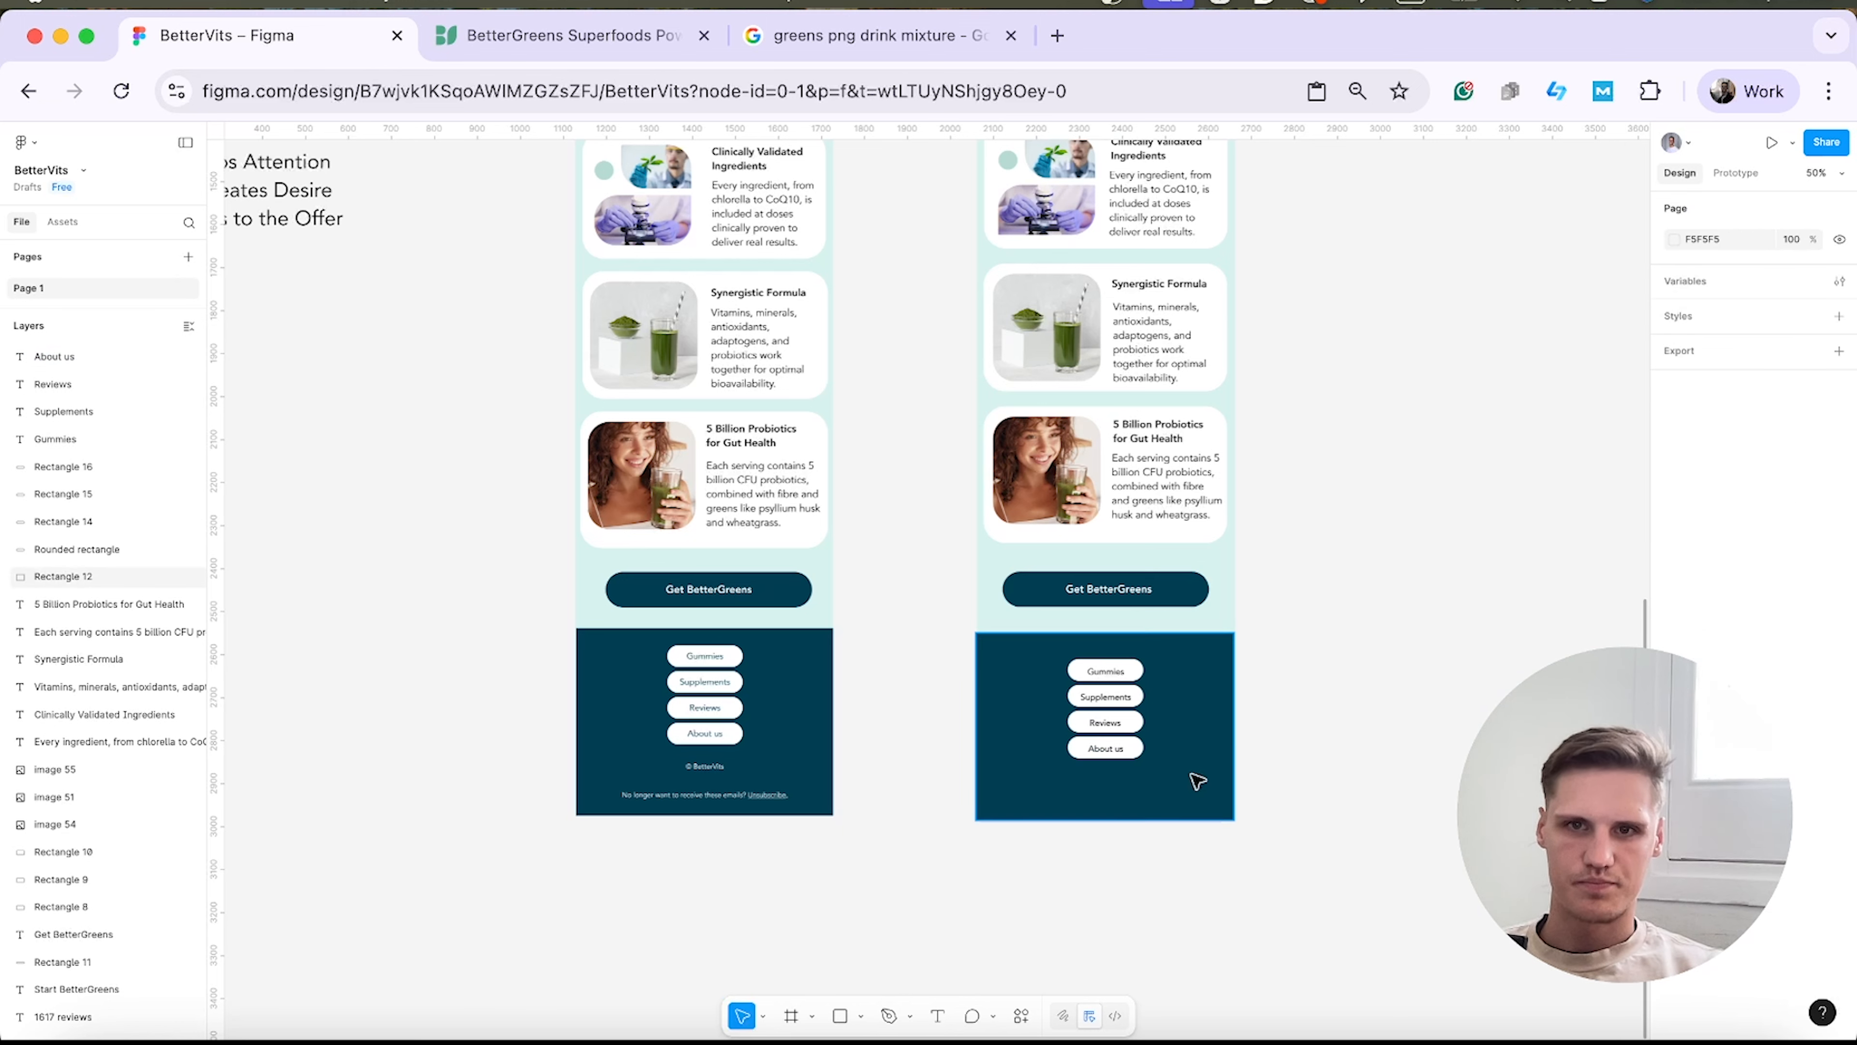
Recolour the four pill labels in the recreated footer with the dark navy already used on the page.
{"action": "left_click", "coordinate": [1105, 671]}
{"action": "left_click", "coordinate": [1106, 749], "text": "shift"}
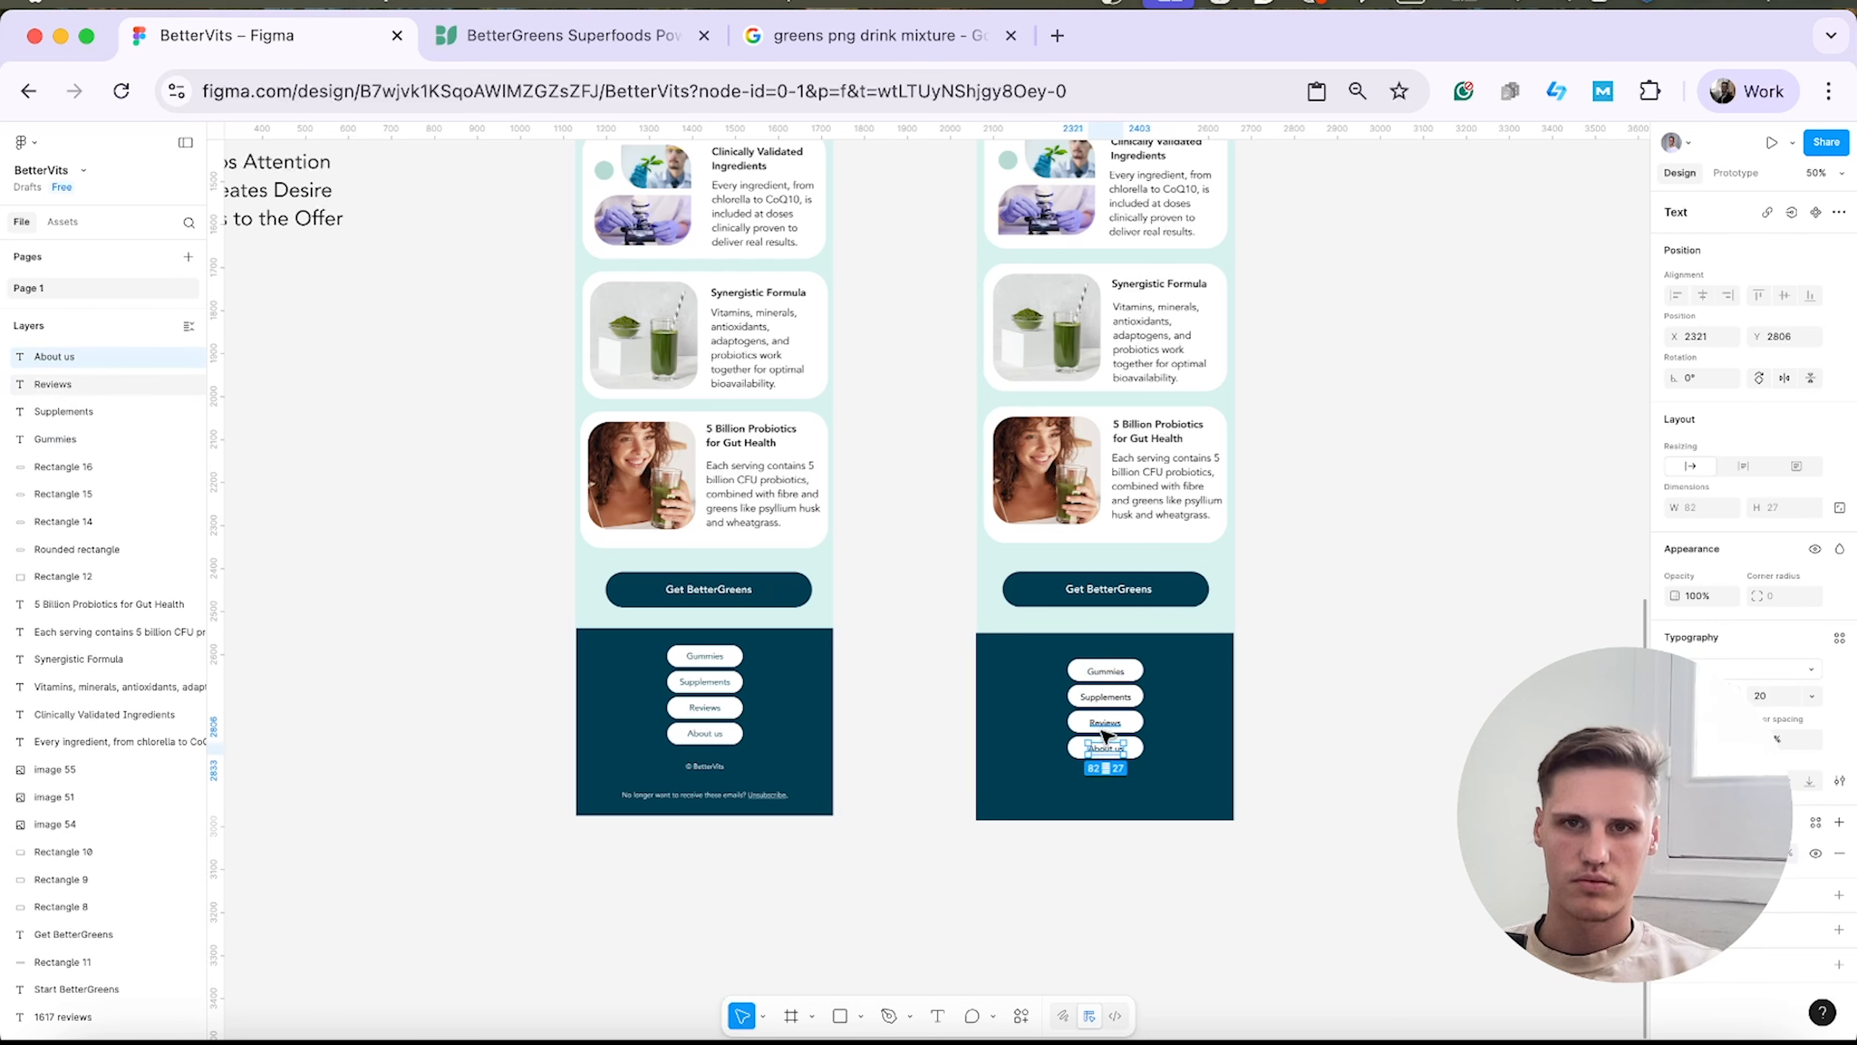
{"action": "left_click", "coordinate": [1106, 722], "text": "shift"}
{"action": "left_click", "coordinate": [1106, 697], "text": "shift"}
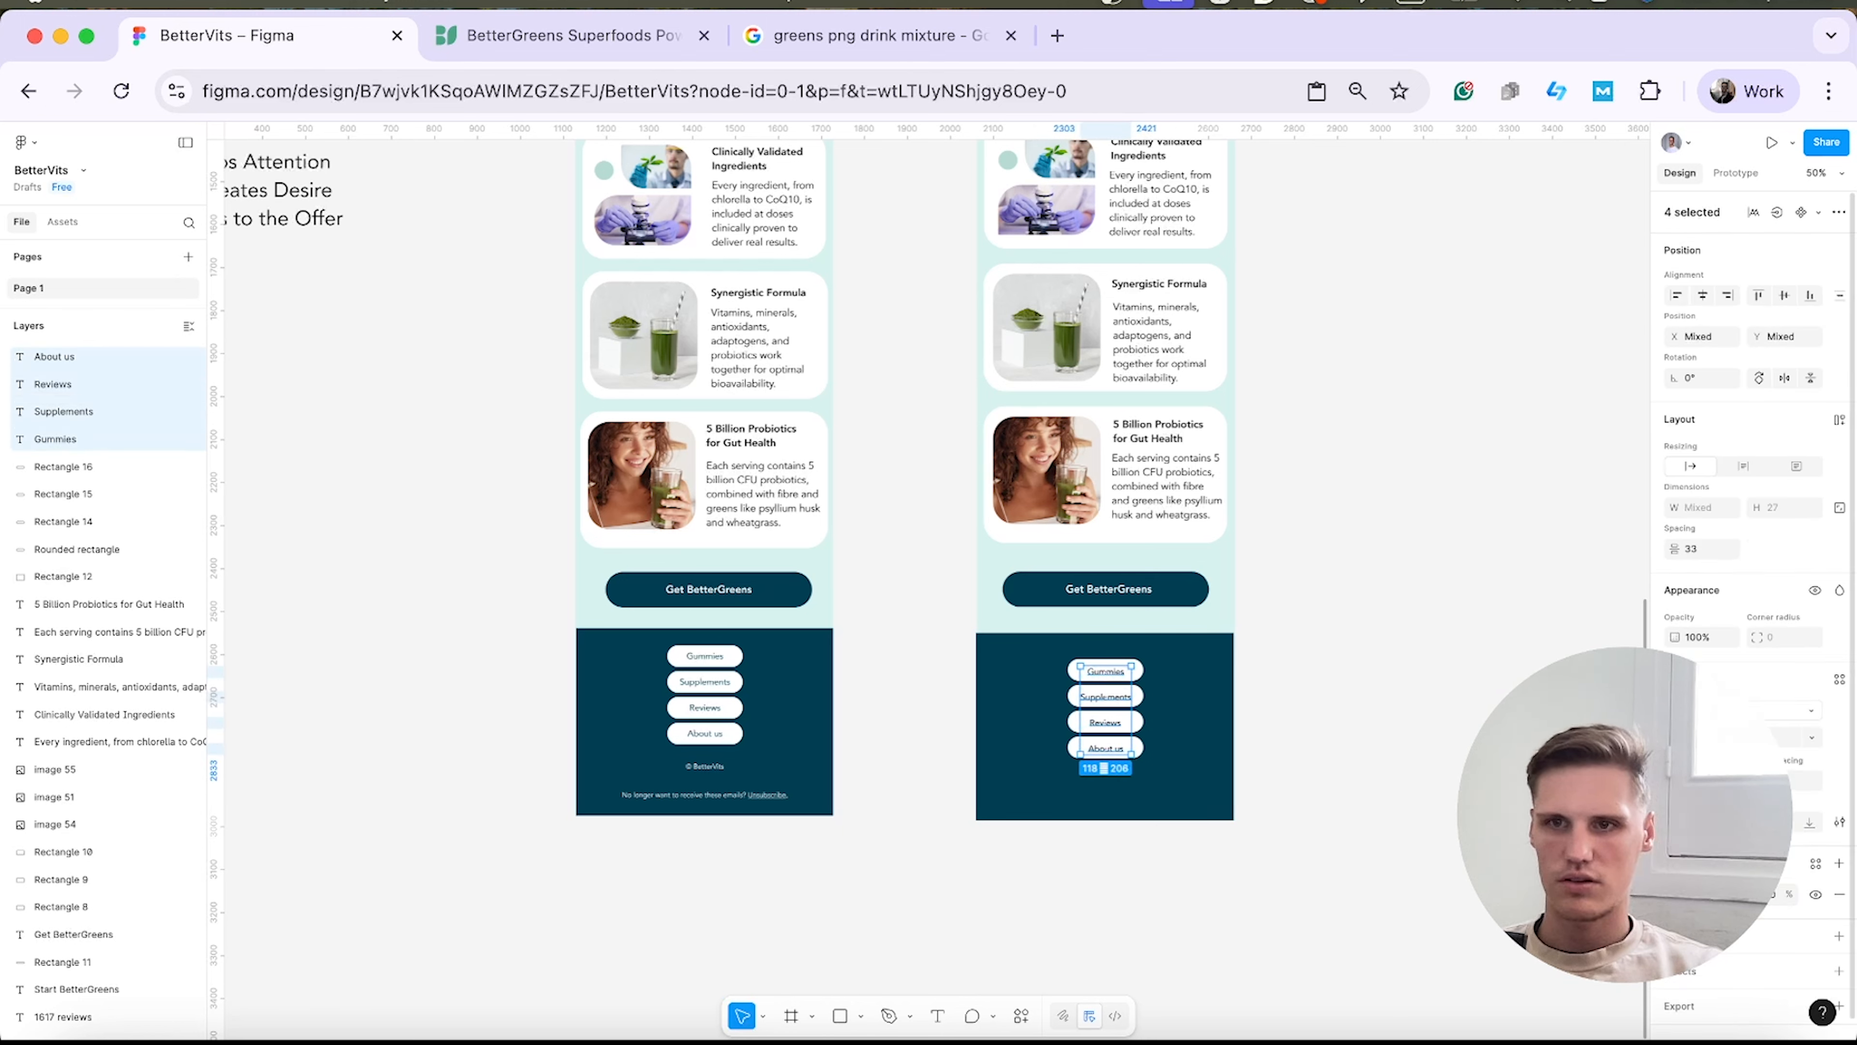
{"action": "left_click", "coordinate": [1676, 894]}
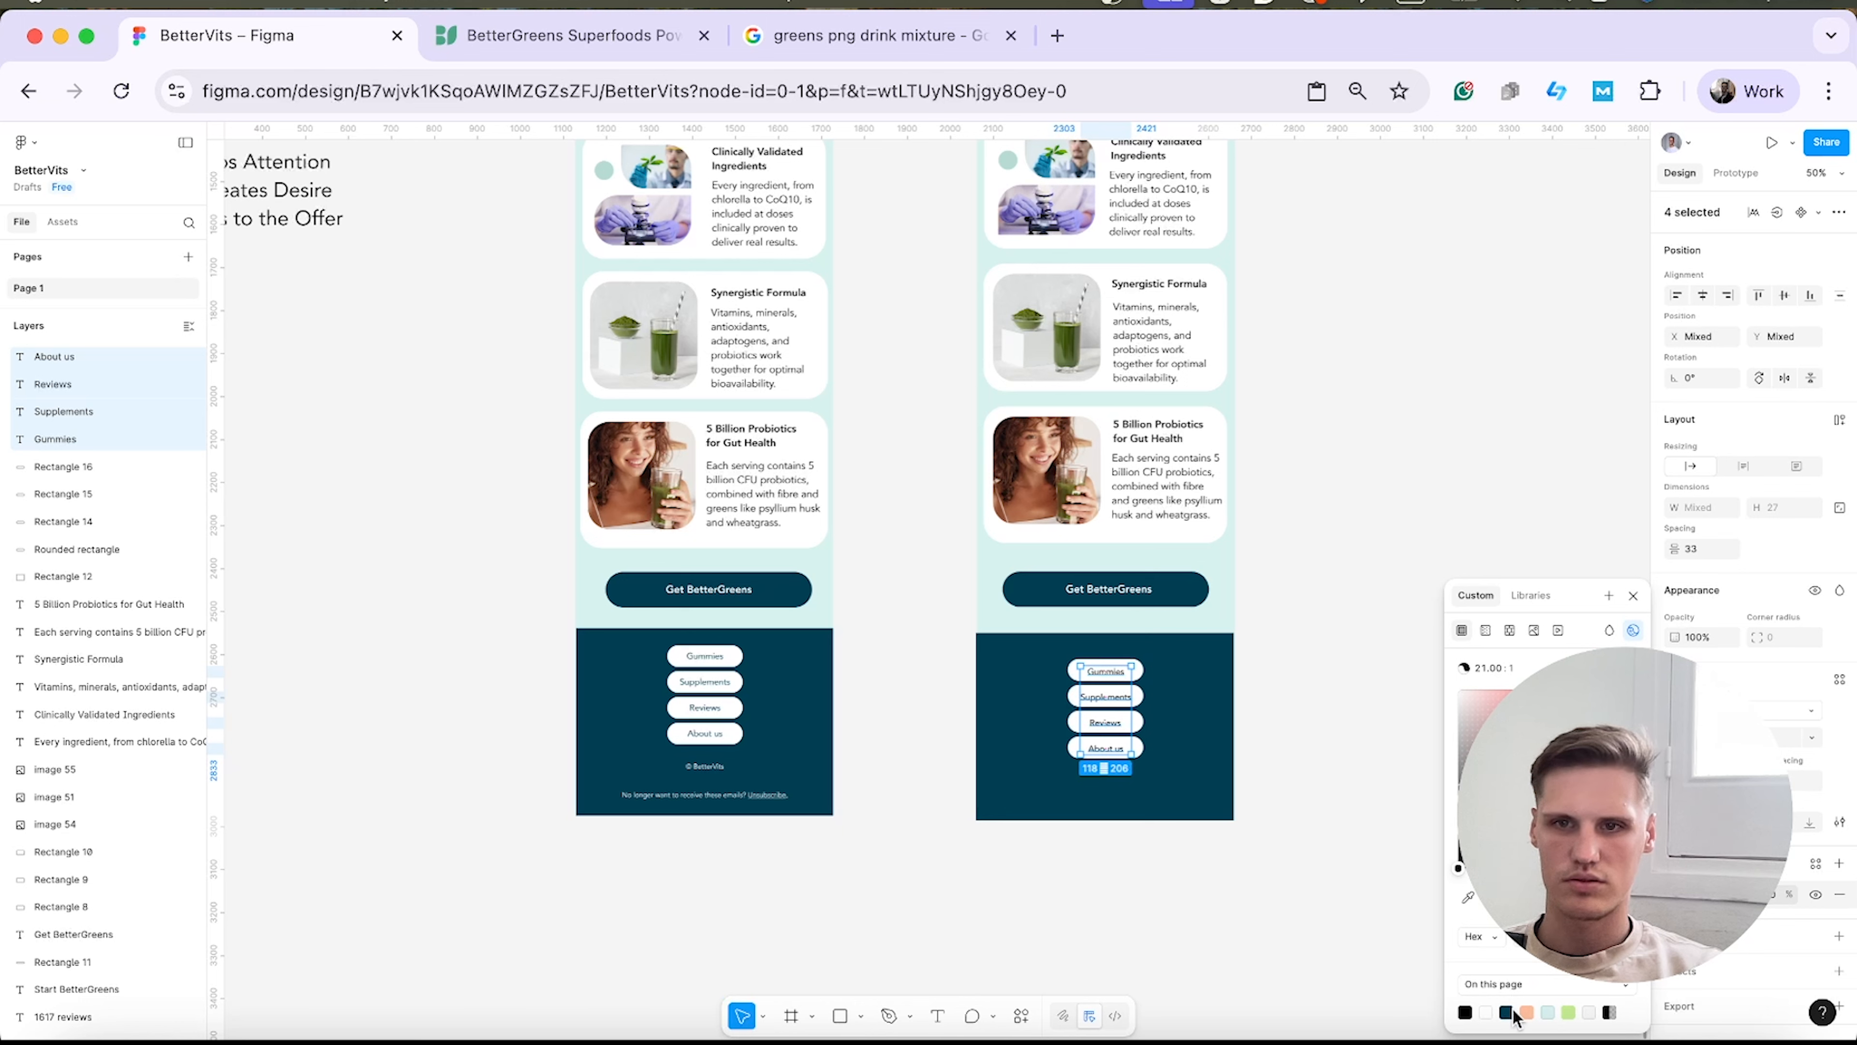
{"action": "left_click", "coordinate": [1507, 1012]}
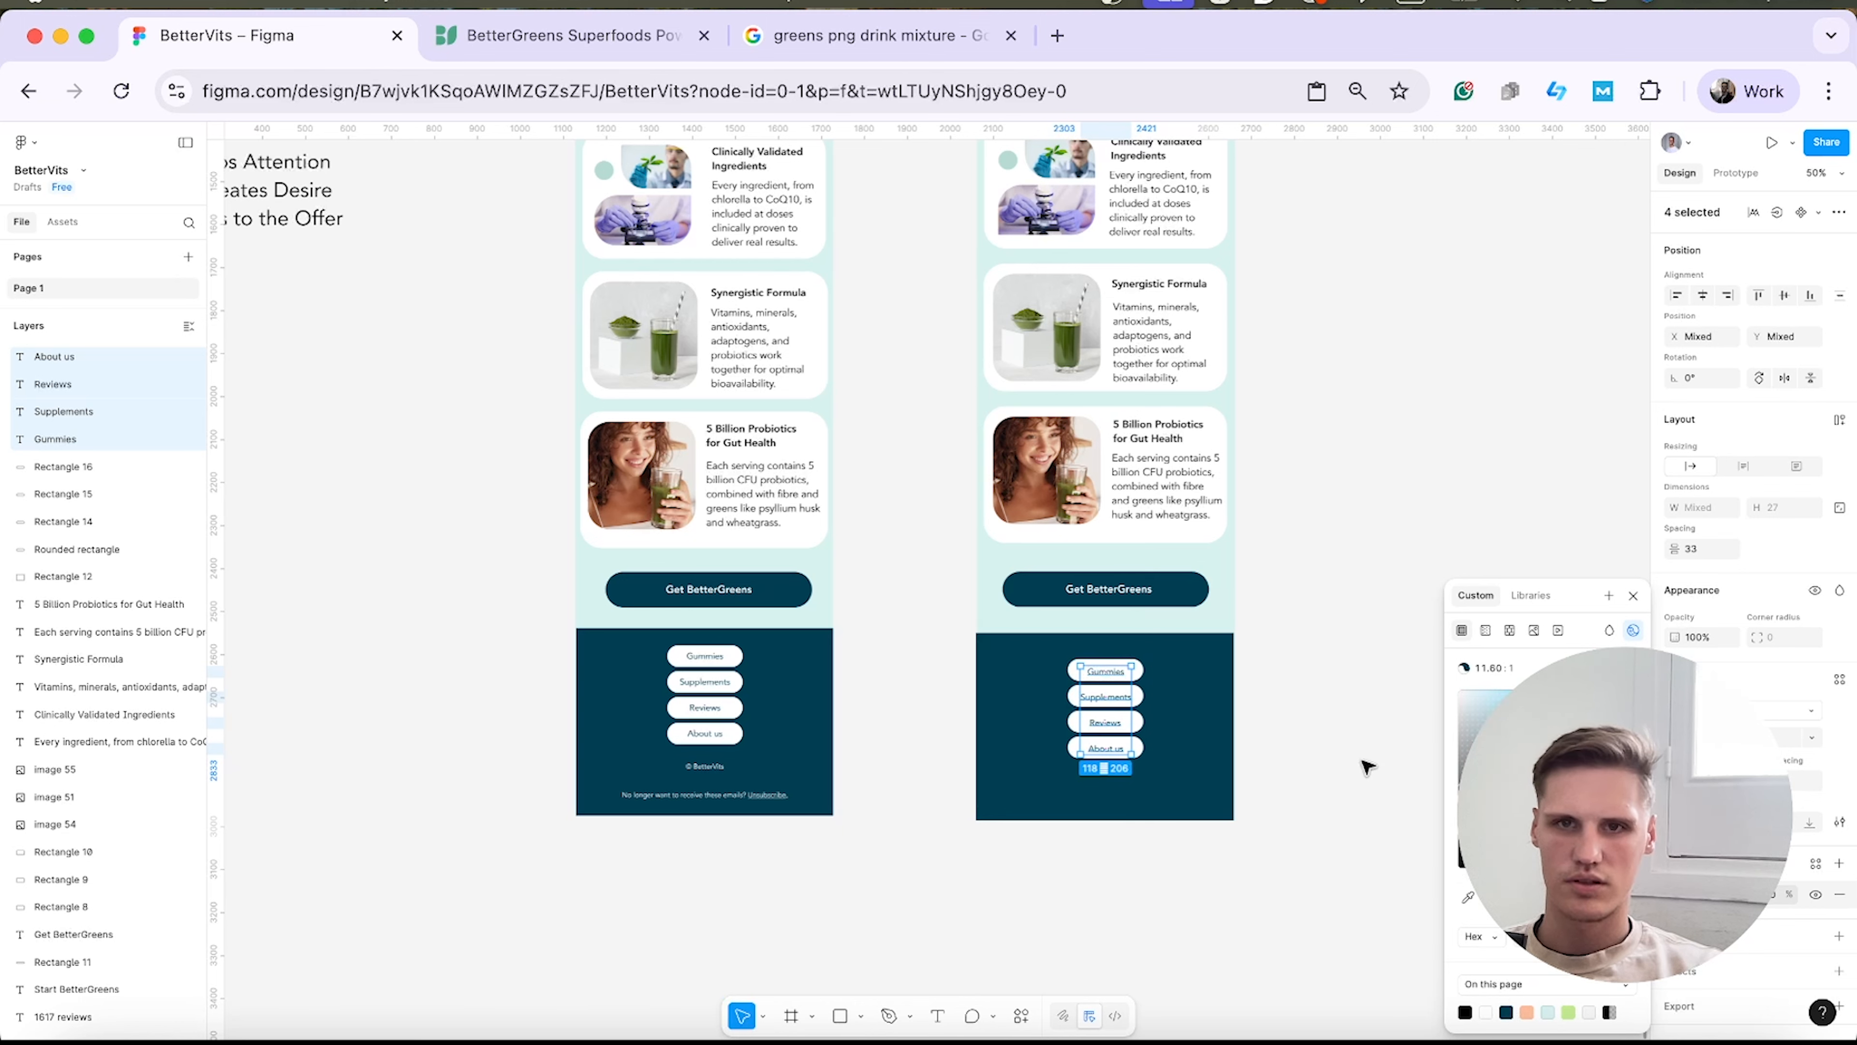
{"action": "left_click", "coordinate": [1388, 781]}
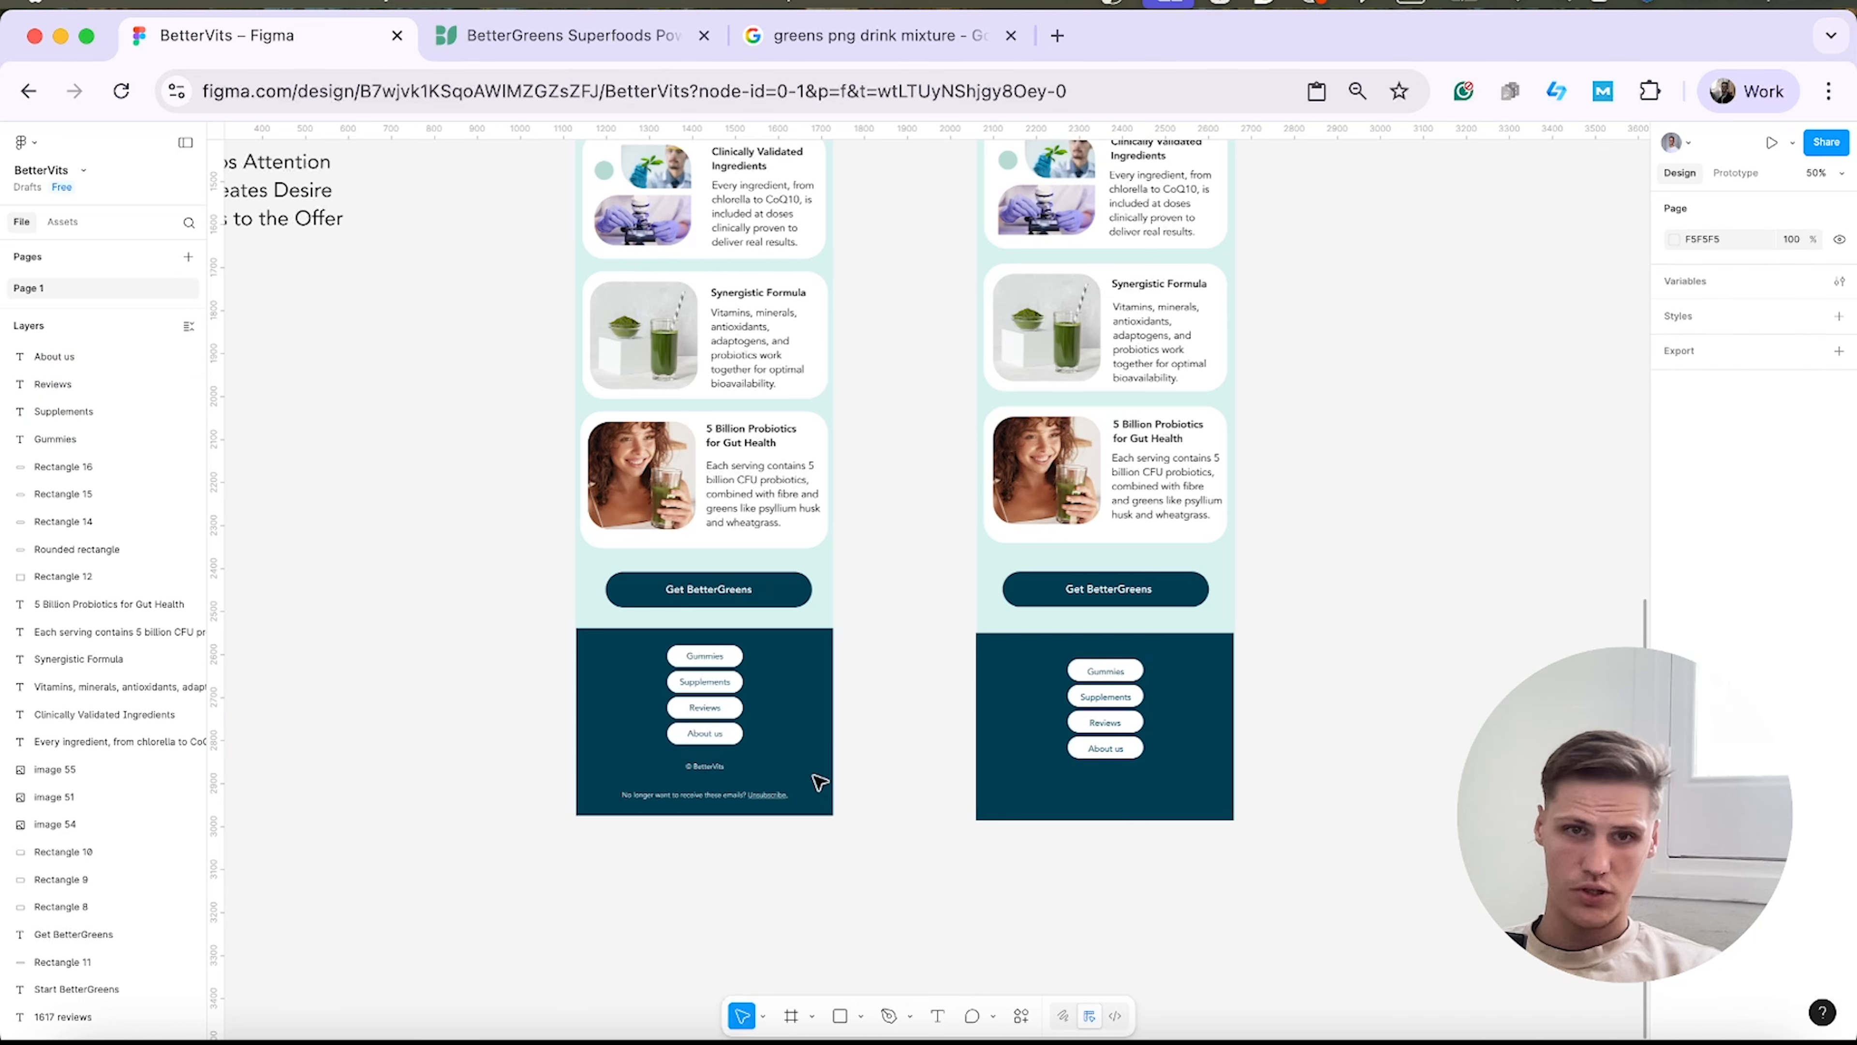
Copy the original footer's copyright and unsubscribe text onto the recreated footer in front of its background, and extend that background slightly downward.
{"action": "left_click", "coordinate": [708, 771], "text": "super"}
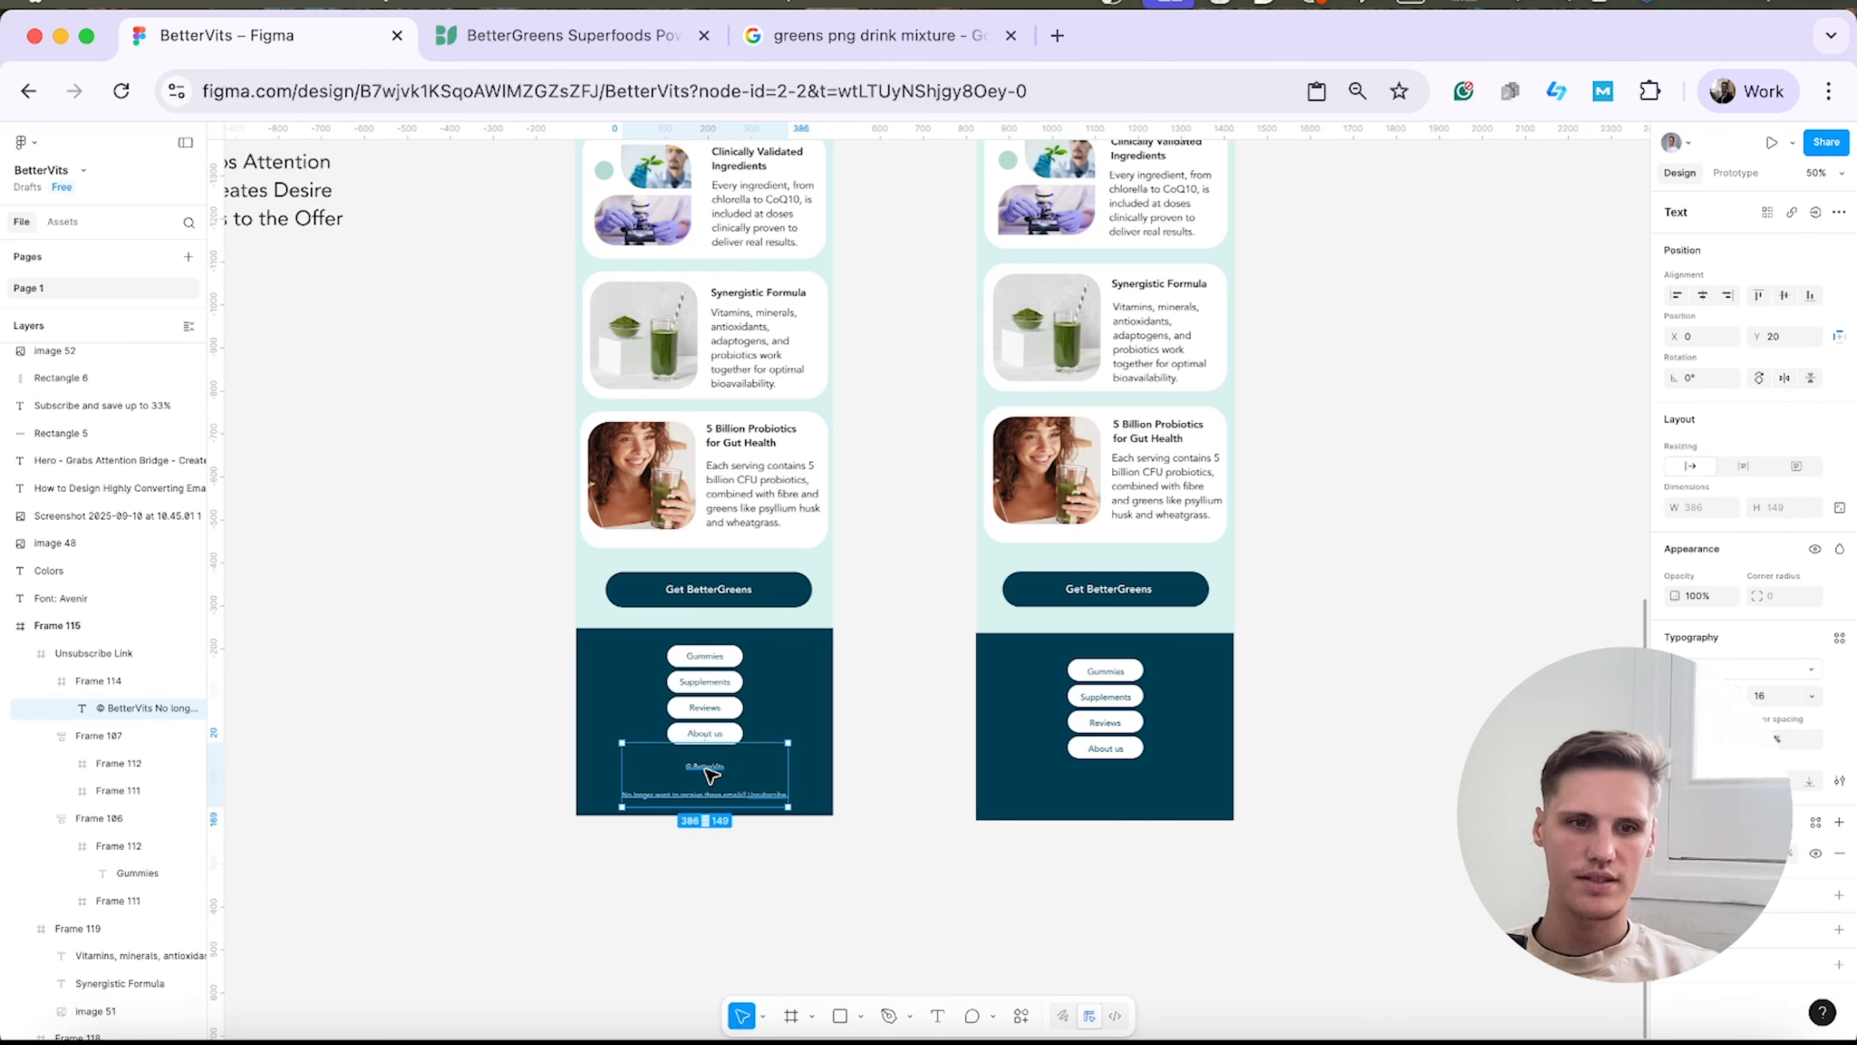
{"action": "left_click_drag", "start_coordinate": [708, 771], "coordinate": [1434, 775]}
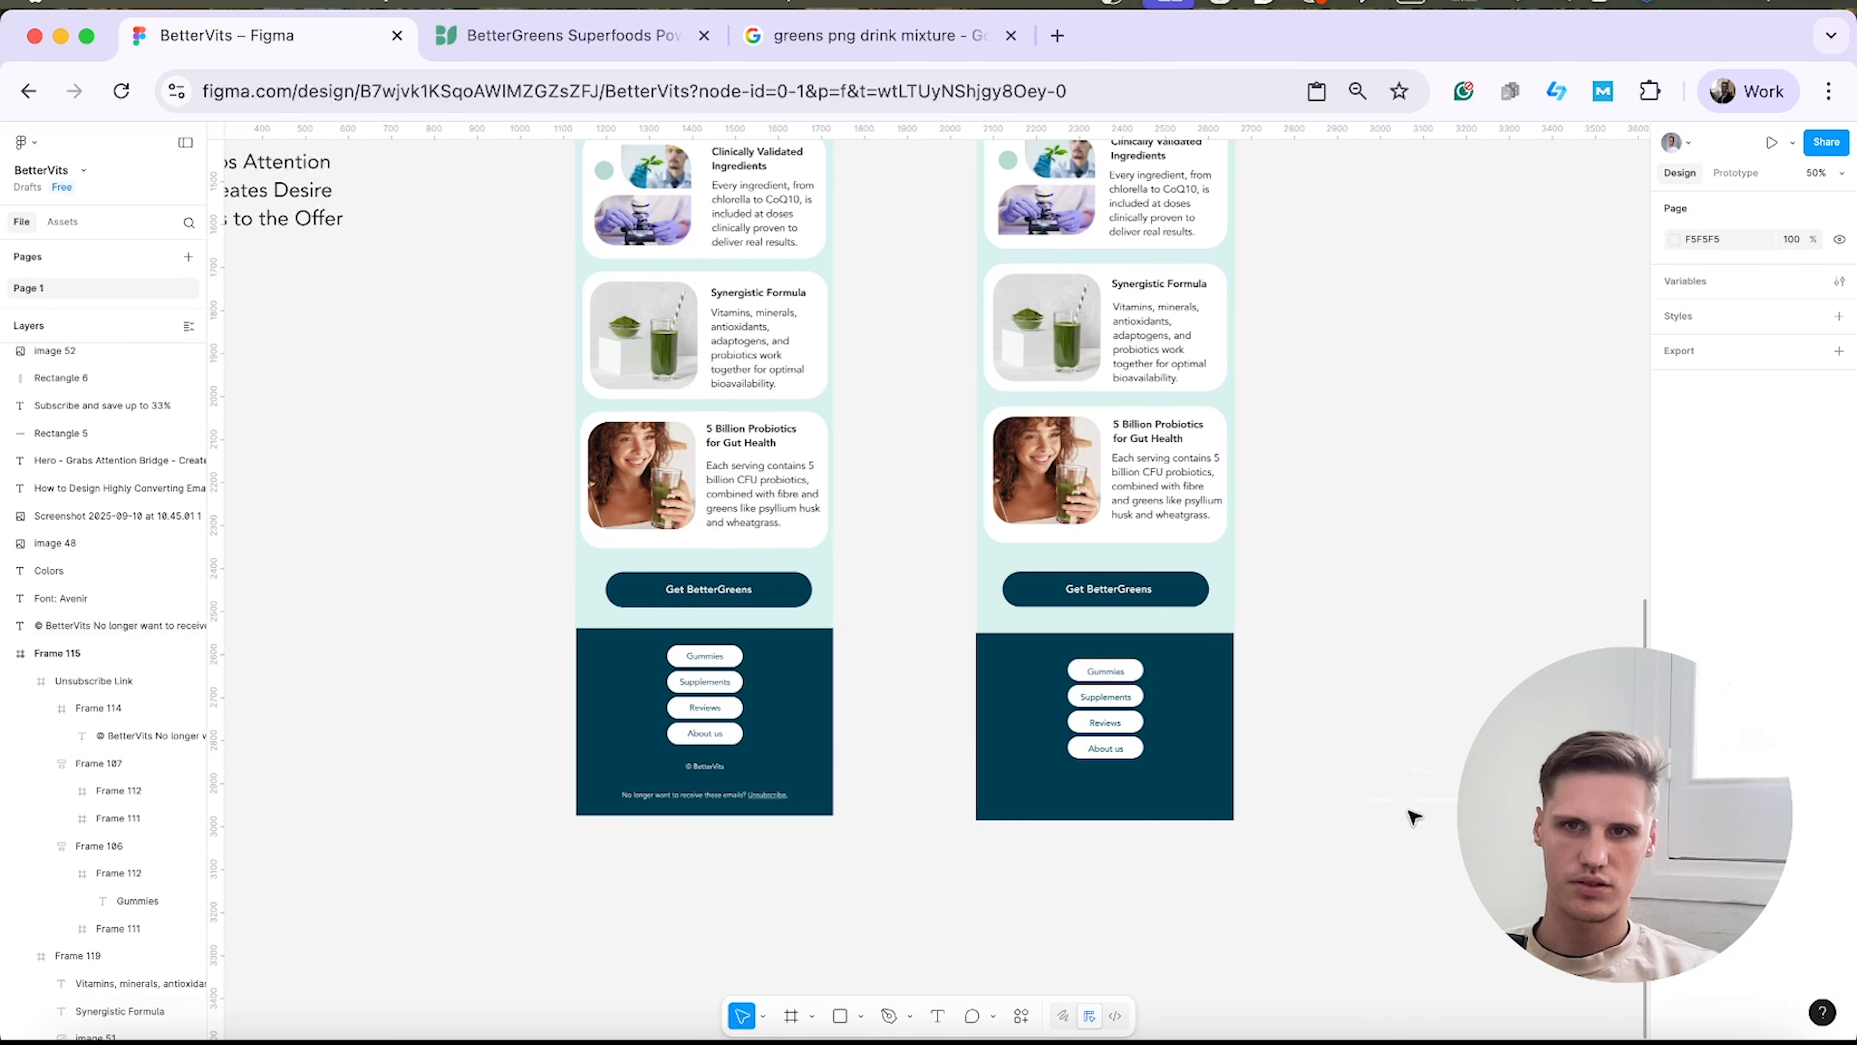
{"action": "left_click", "coordinate": [1142, 786], "text": "shift"}
{"action": "left_click", "coordinate": [1211, 875]}
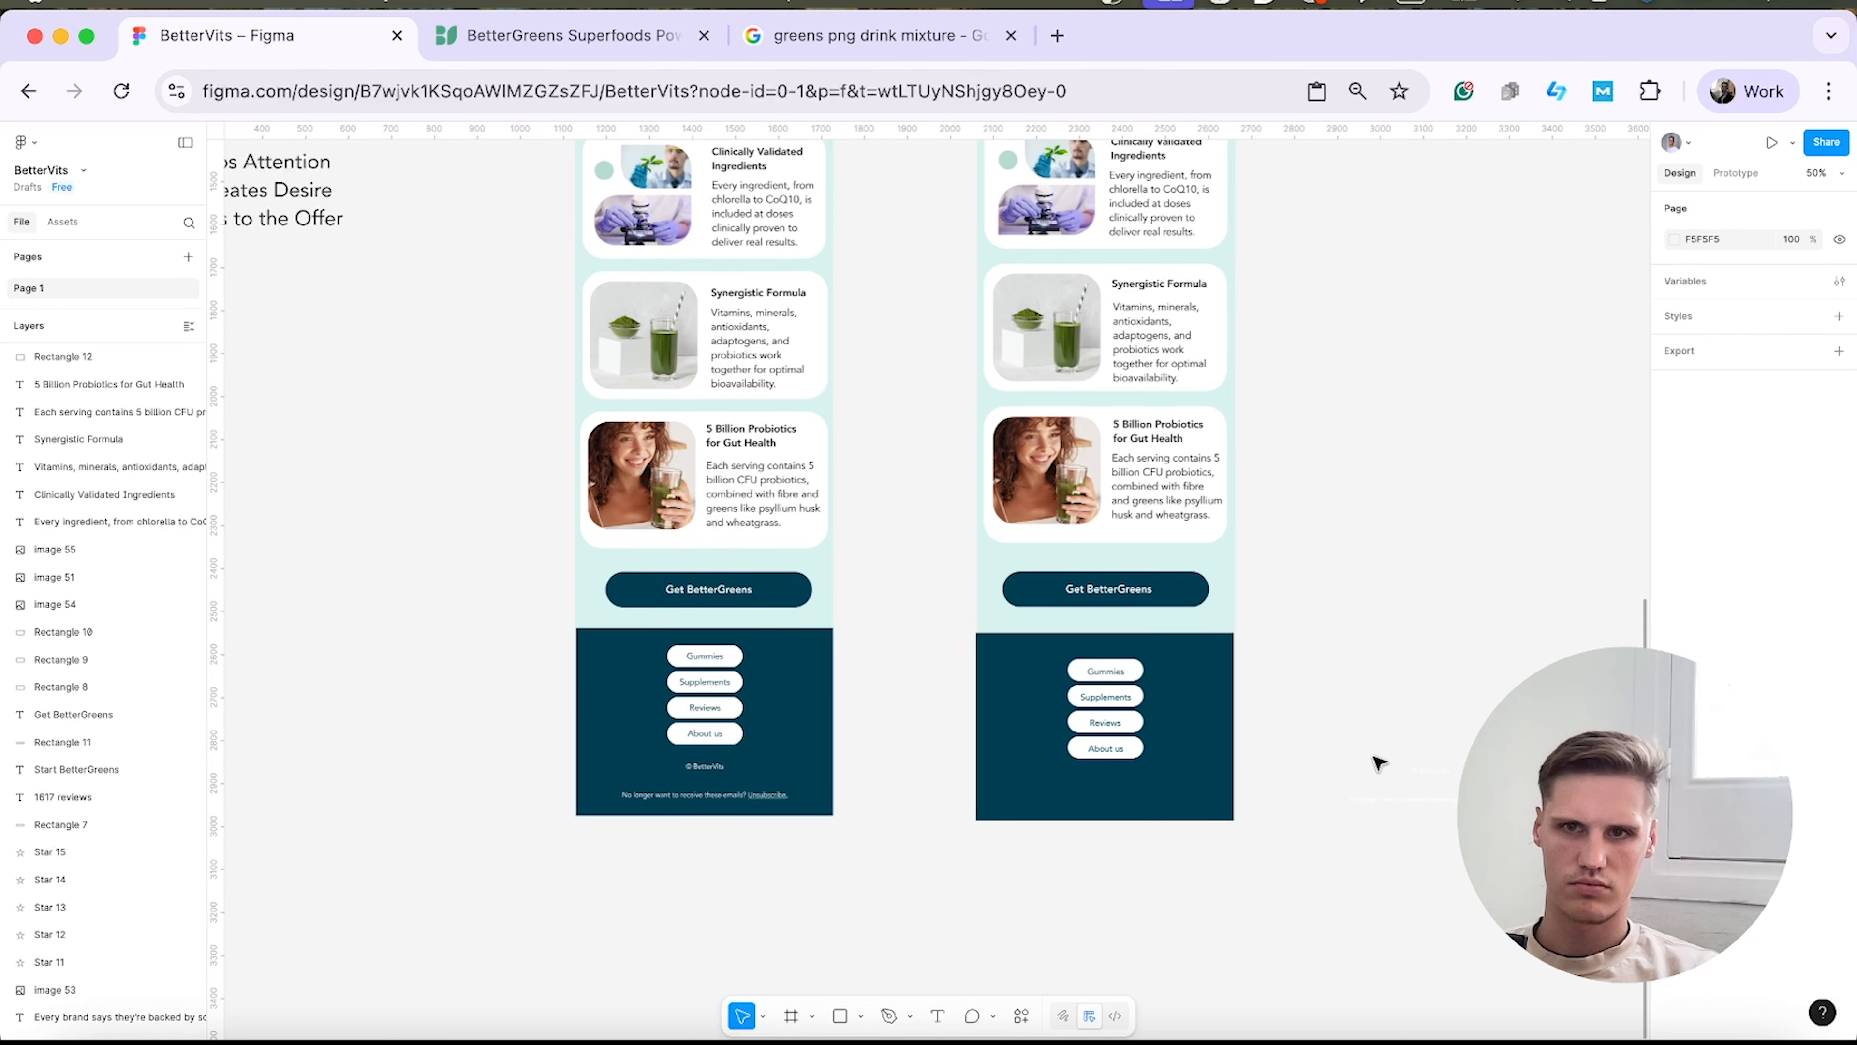
{"action": "left_click_drag", "start_coordinate": [1427, 800], "coordinate": [1107, 774]}
{"action": "right_click", "coordinate": [1327, 803]}
{"action": "left_click", "coordinate": [1397, 617]}
{"action": "left_click", "coordinate": [1212, 808]}
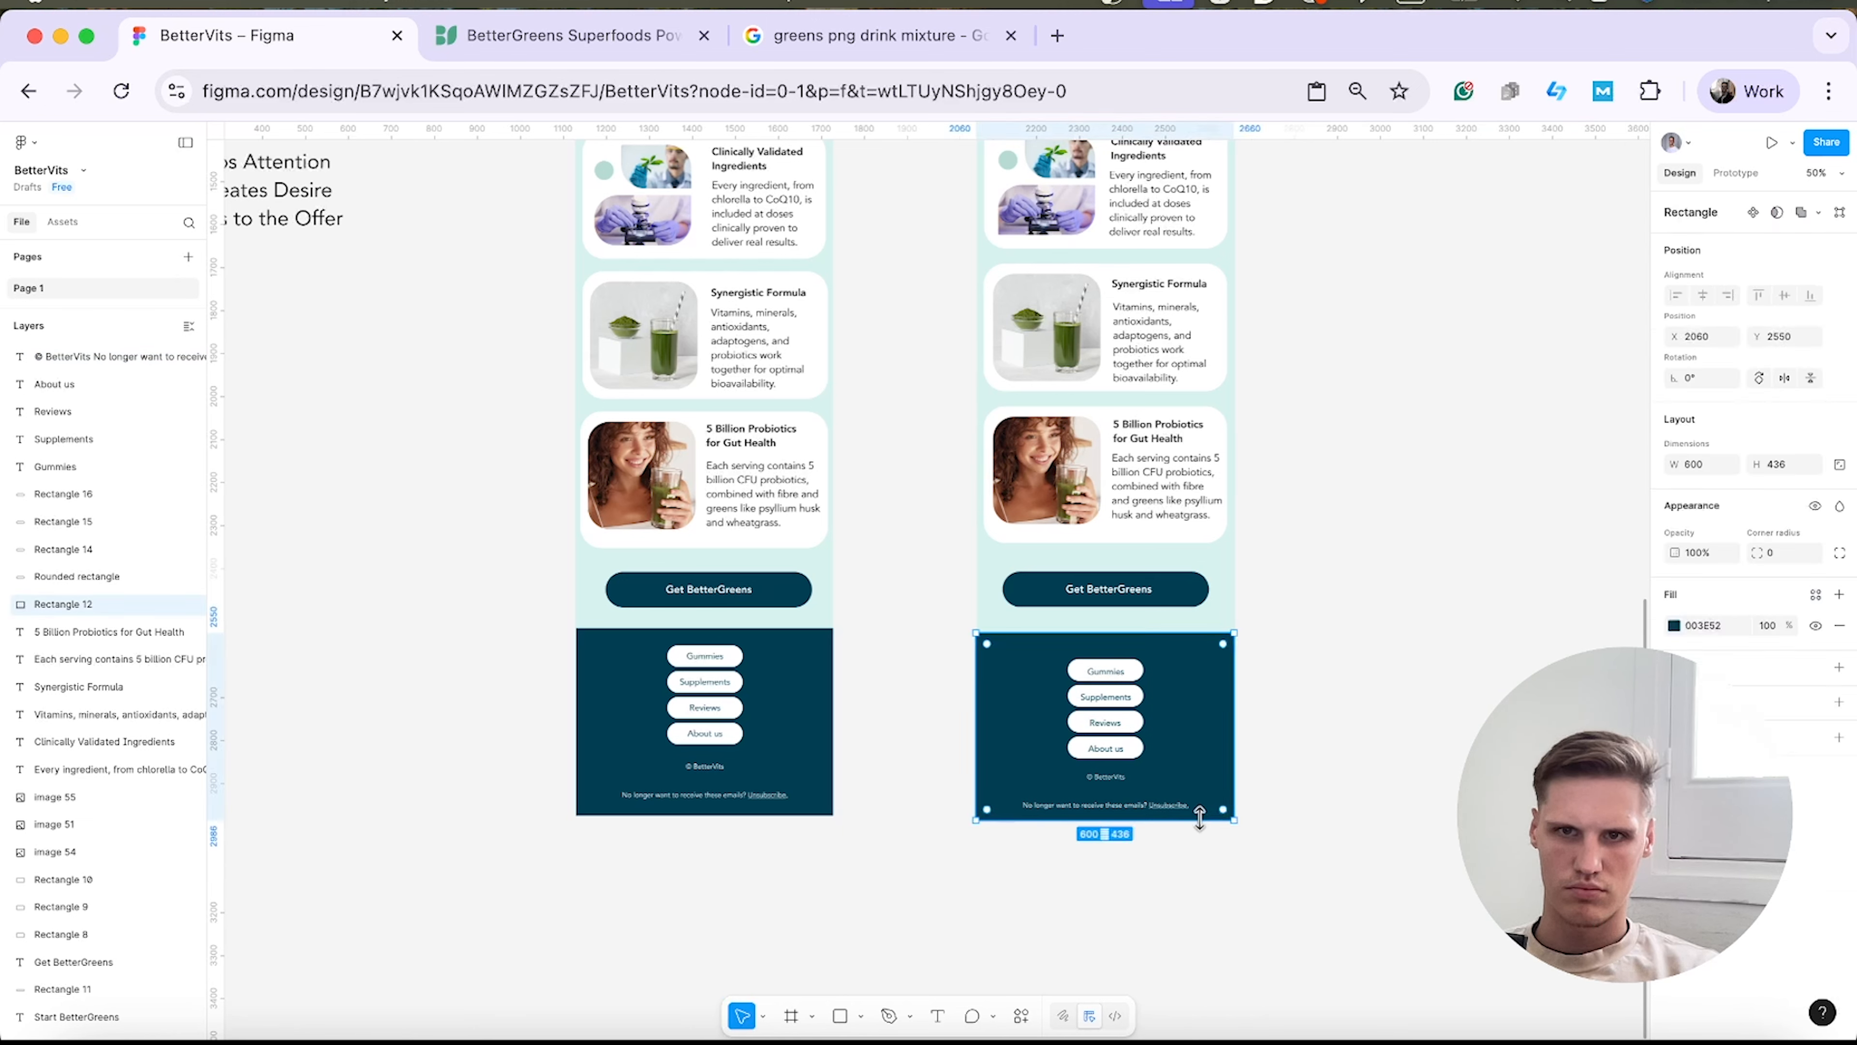
{"action": "left_click", "coordinate": [1439, 803]}
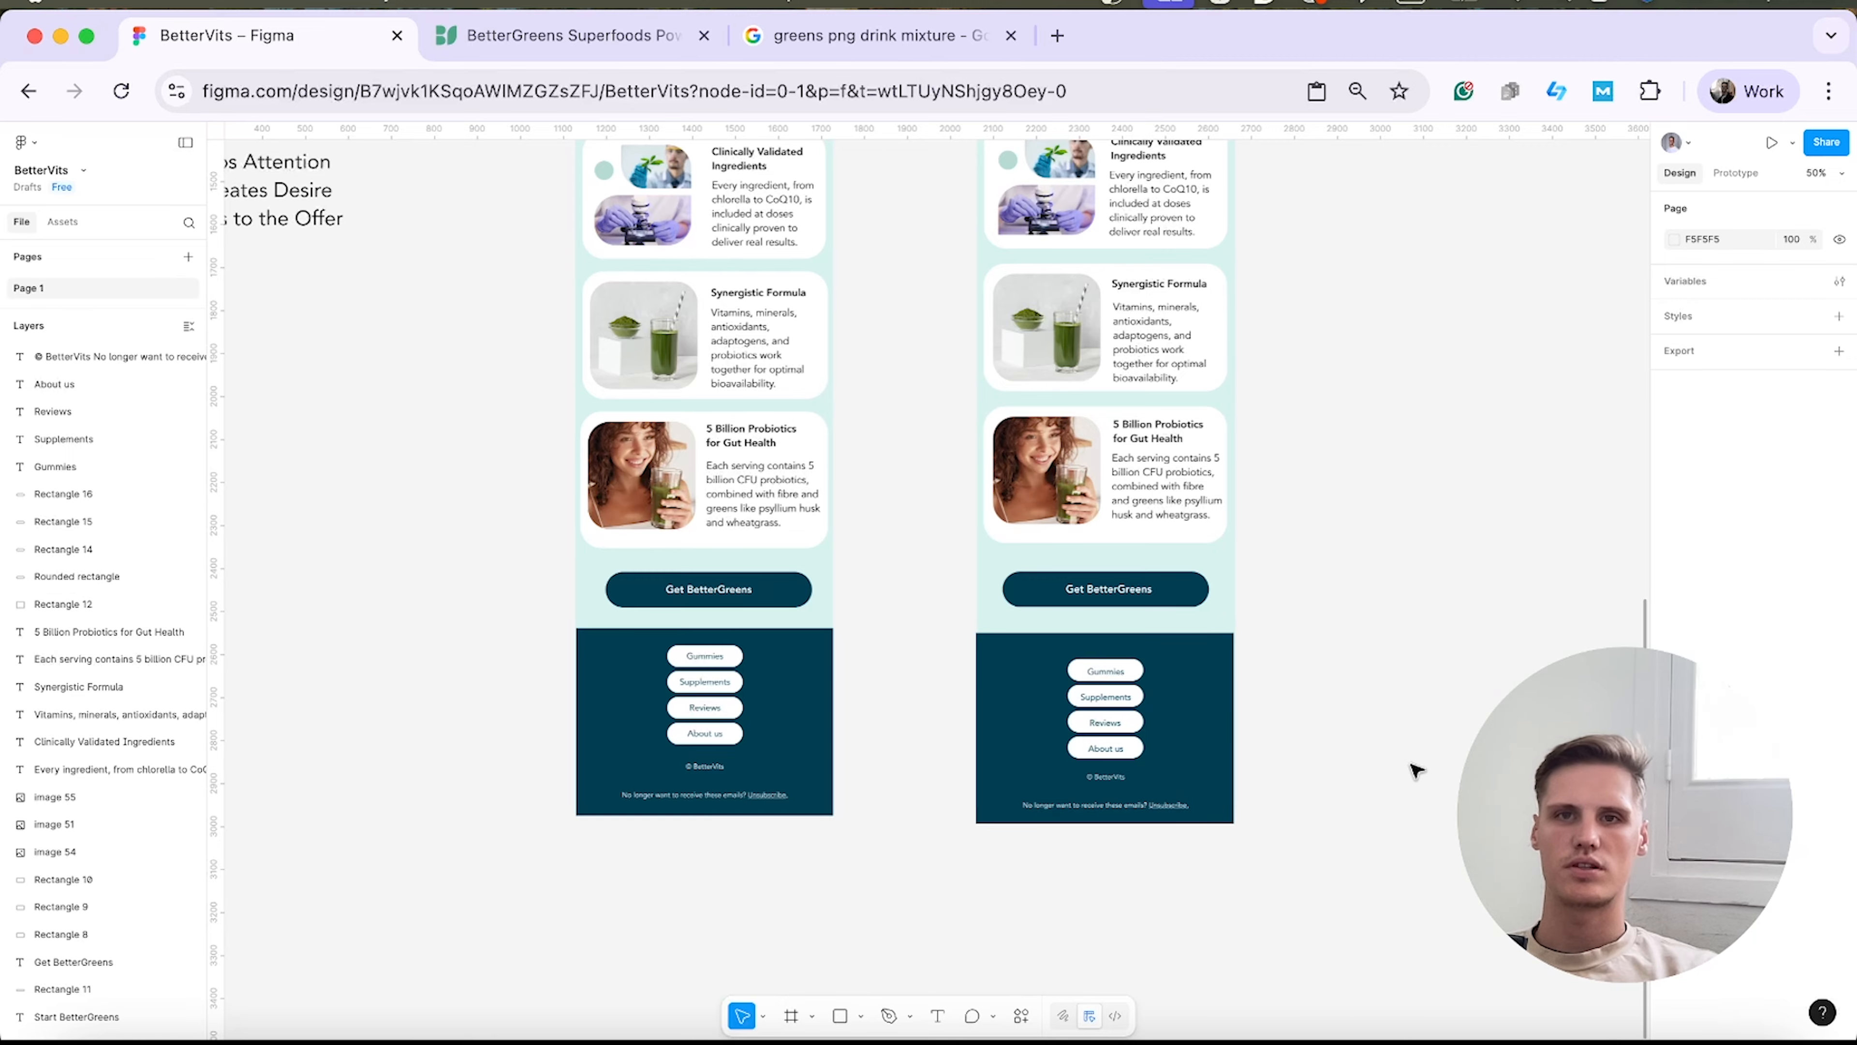
Draw a slice about 600 × 180 over the green banner and logo of the recreated email.
{"action": "scroll", "coordinate": [1410, 767], "scroll_direction": "up", "scroll_amount": 10}
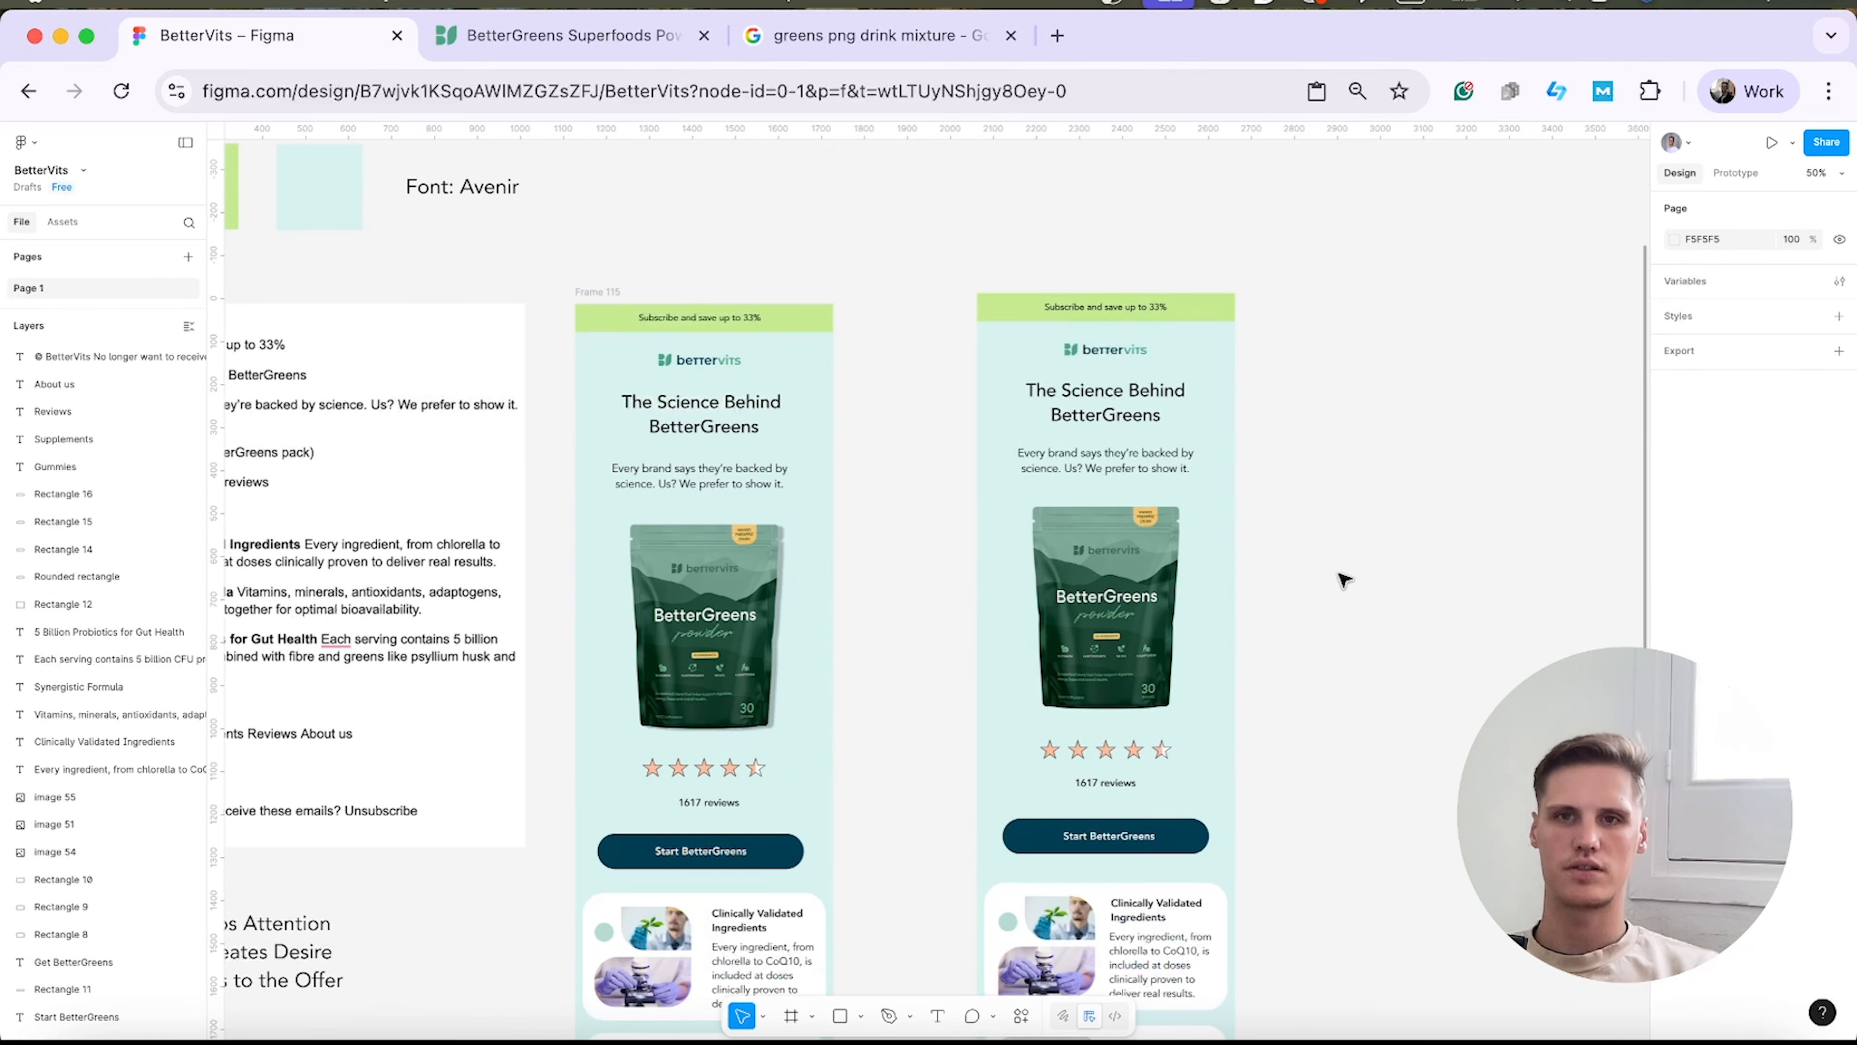
{"action": "scroll", "coordinate": [1358, 686], "scroll_direction": "down", "scroll_amount": 3}
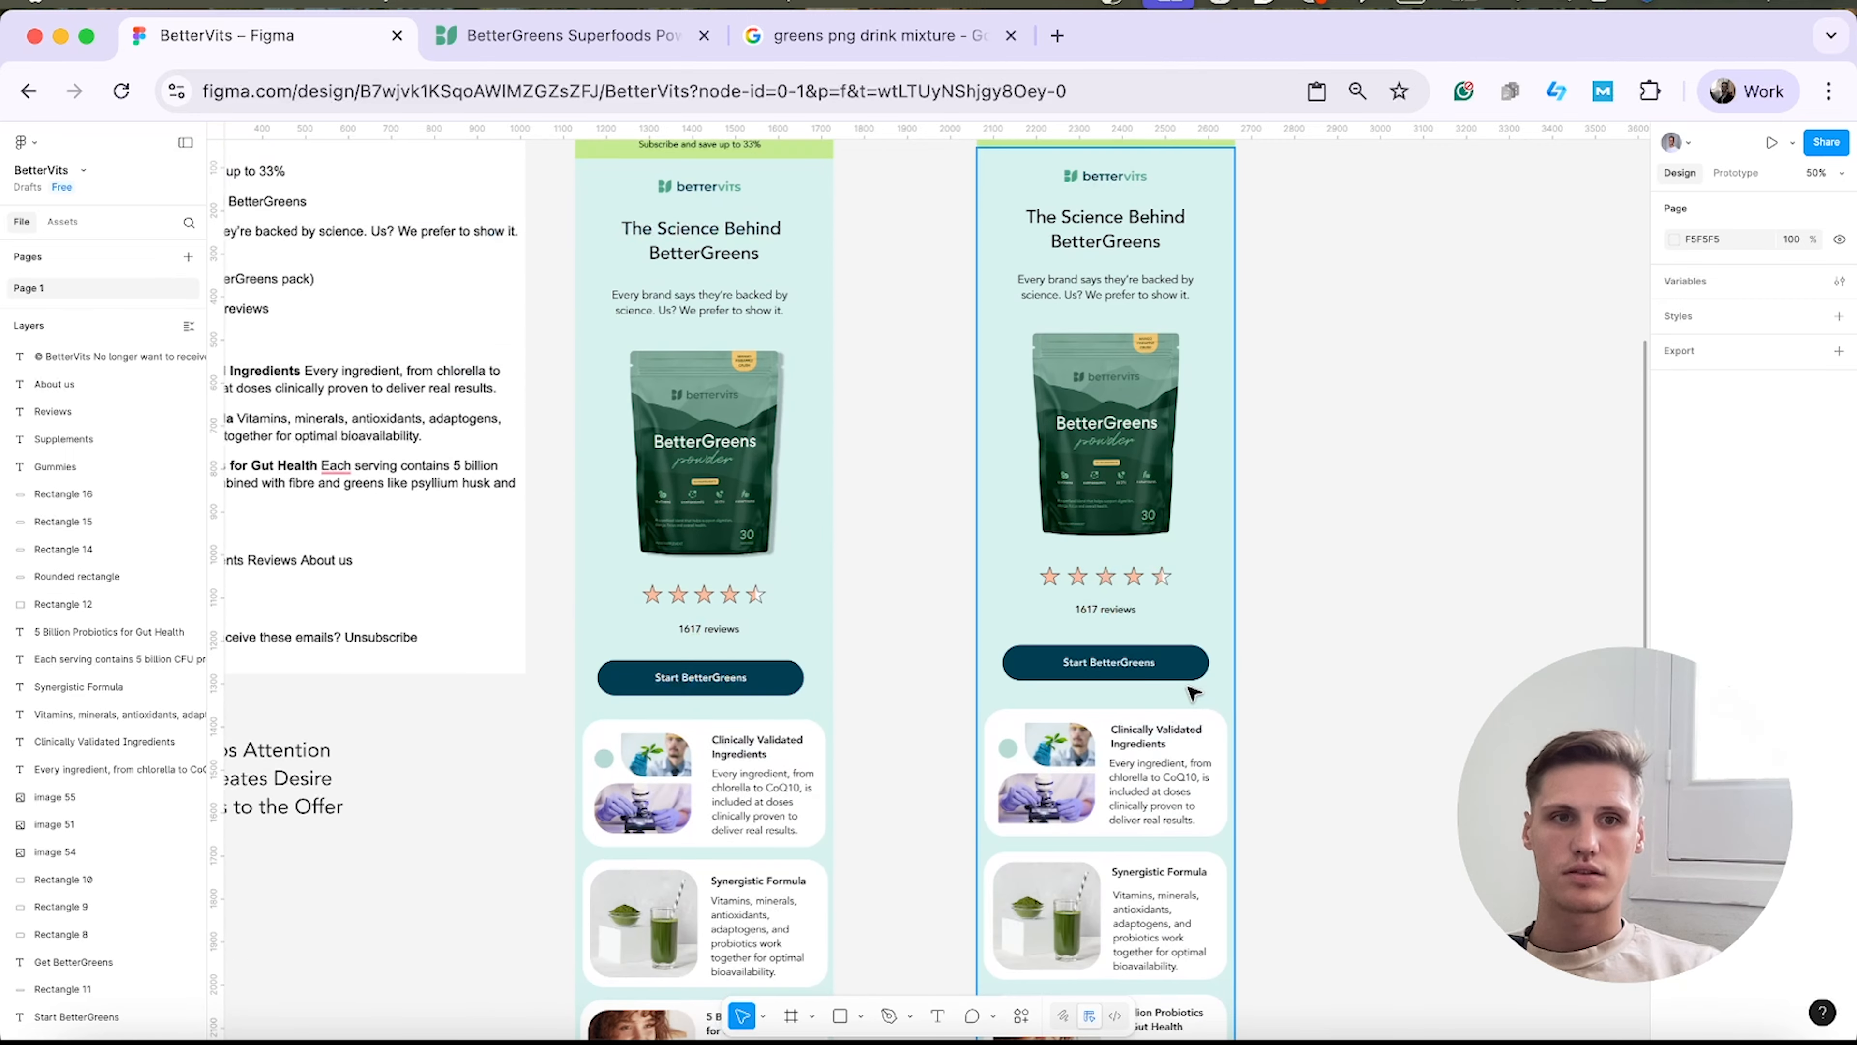
{"action": "scroll", "coordinate": [1193, 692], "scroll_direction": "up", "scroll_amount": 3}
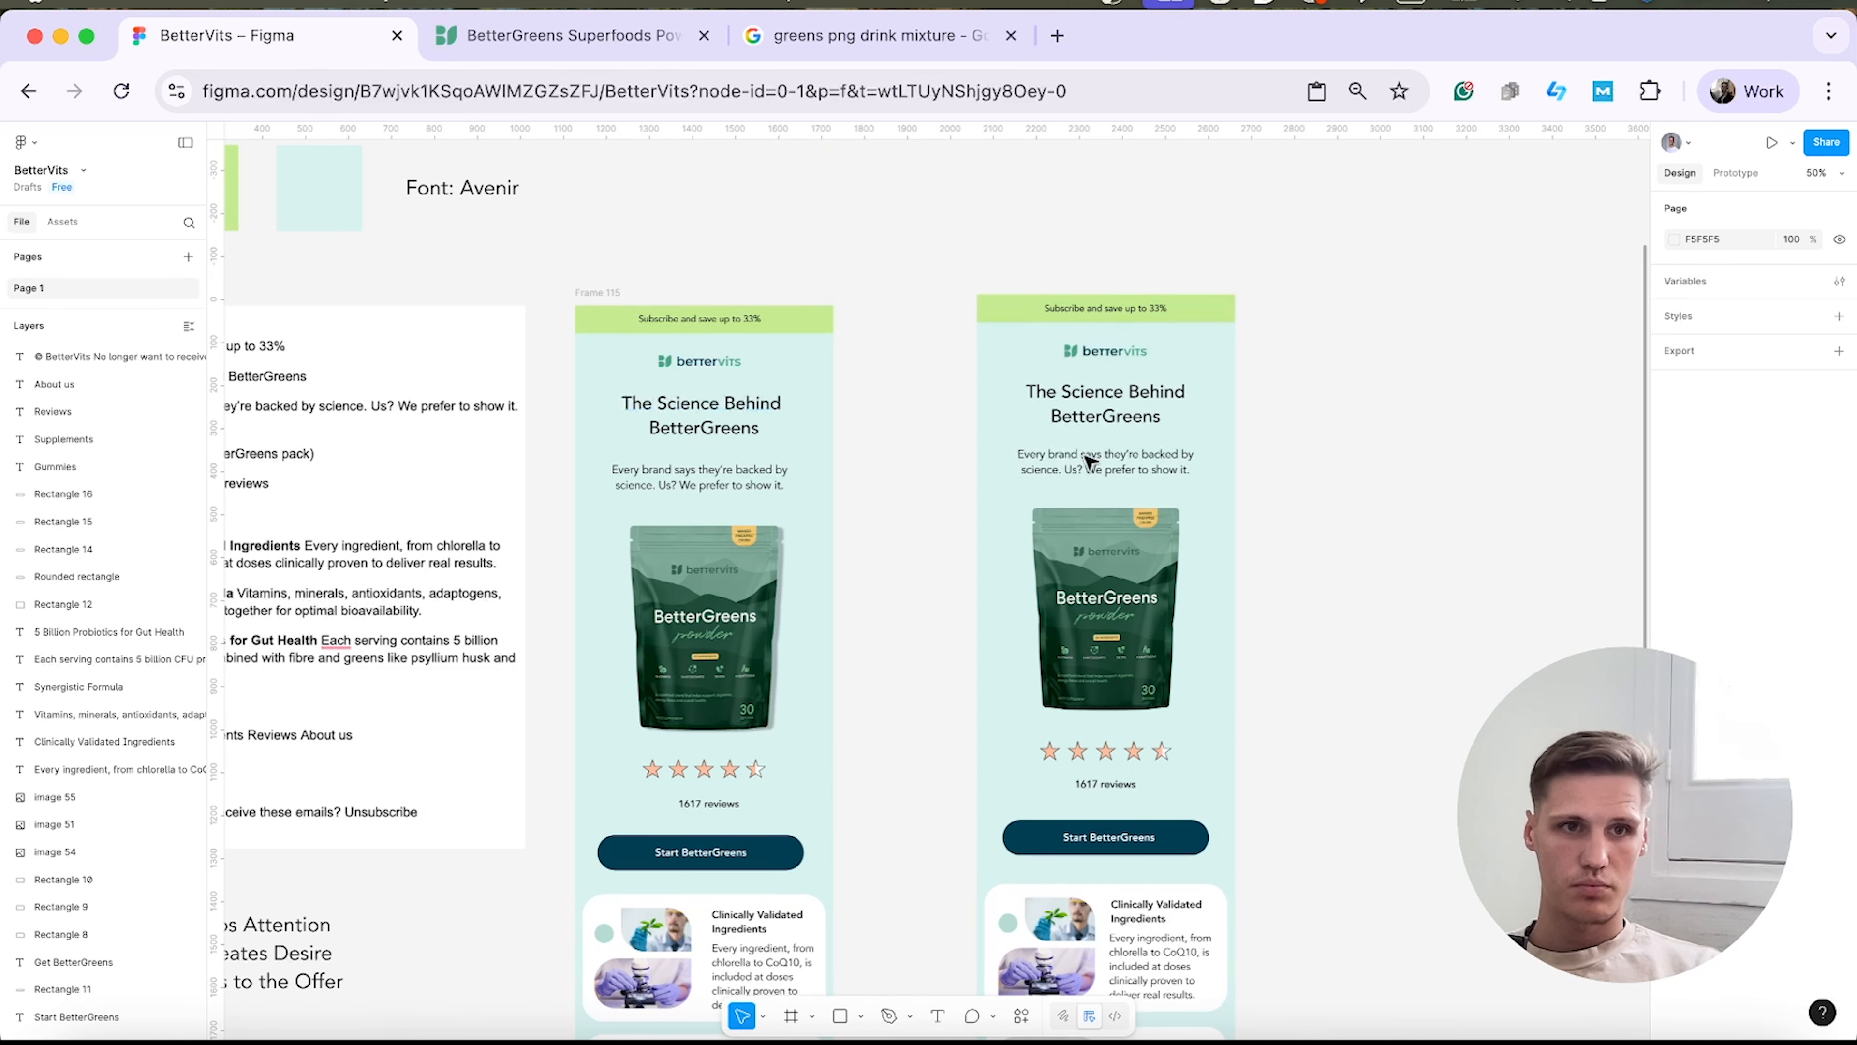
{"action": "scroll", "coordinate": [1387, 715], "scroll_direction": "down", "scroll_amount": 4}
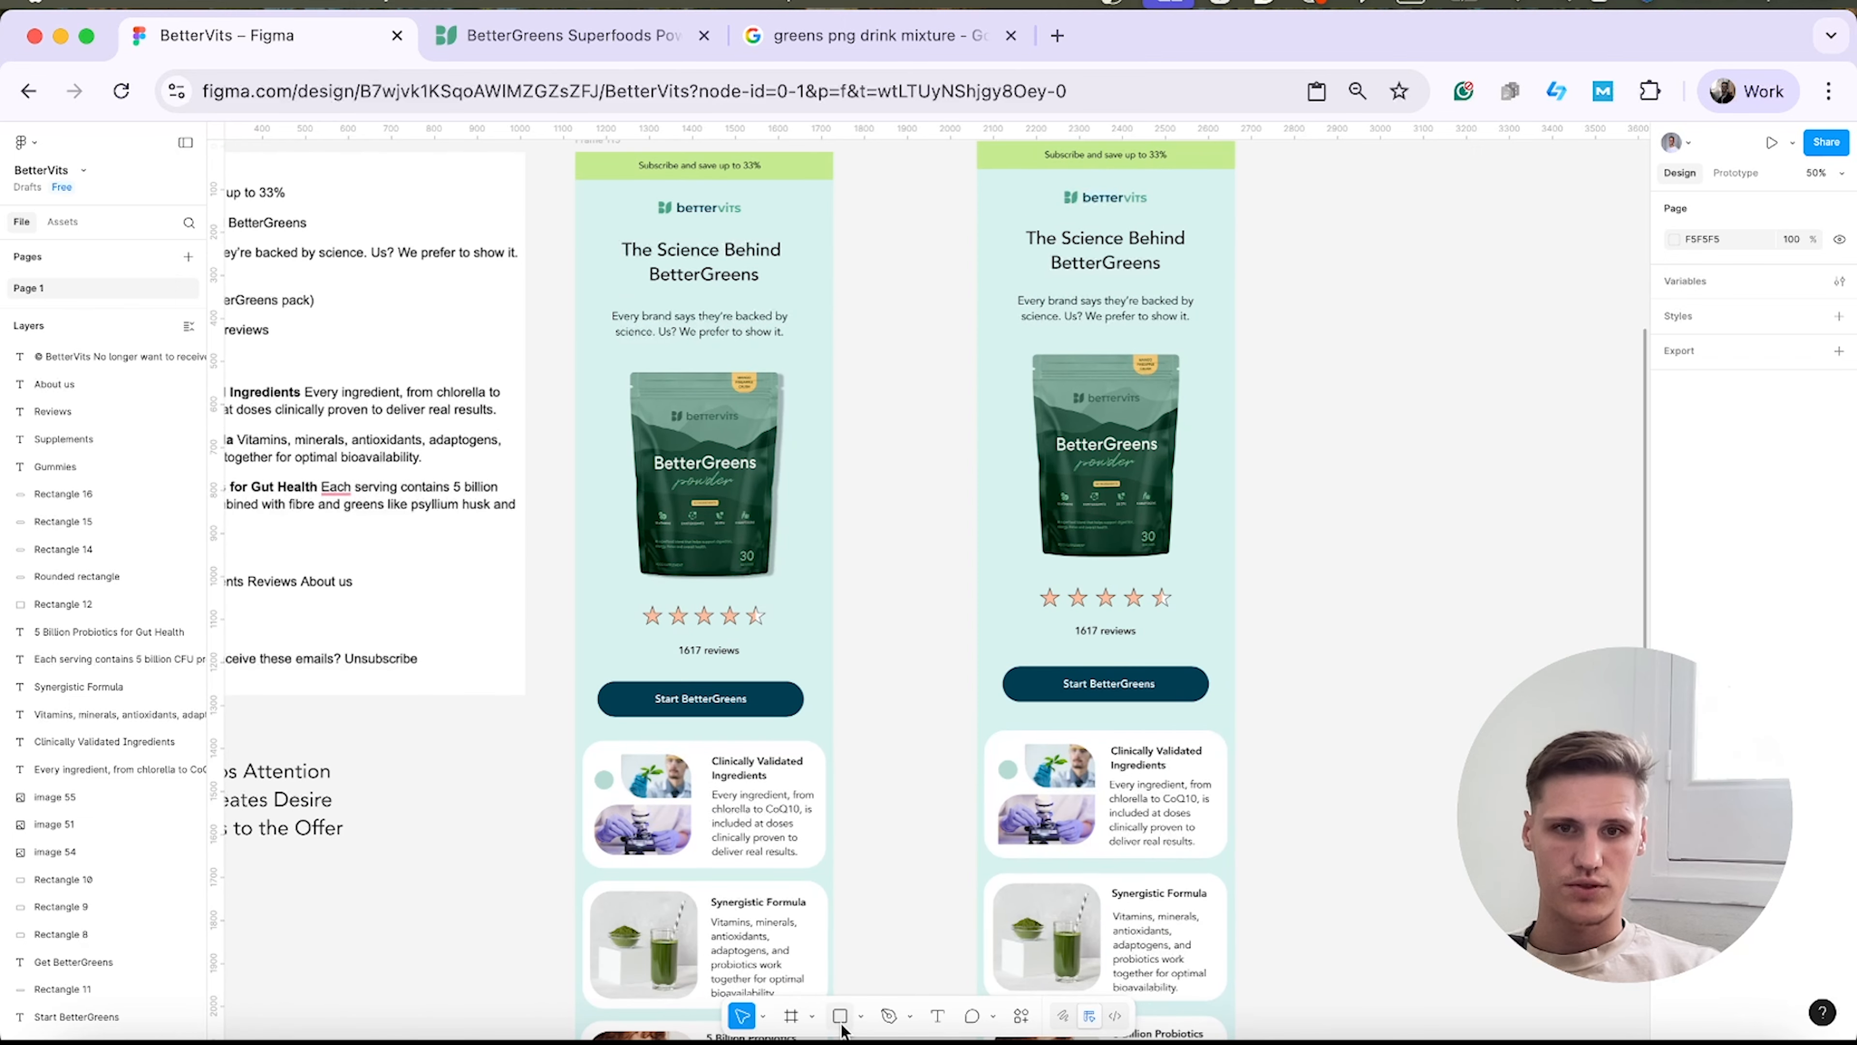
{"action": "left_click", "coordinate": [812, 1016]}
{"action": "left_click", "coordinate": [848, 985]}
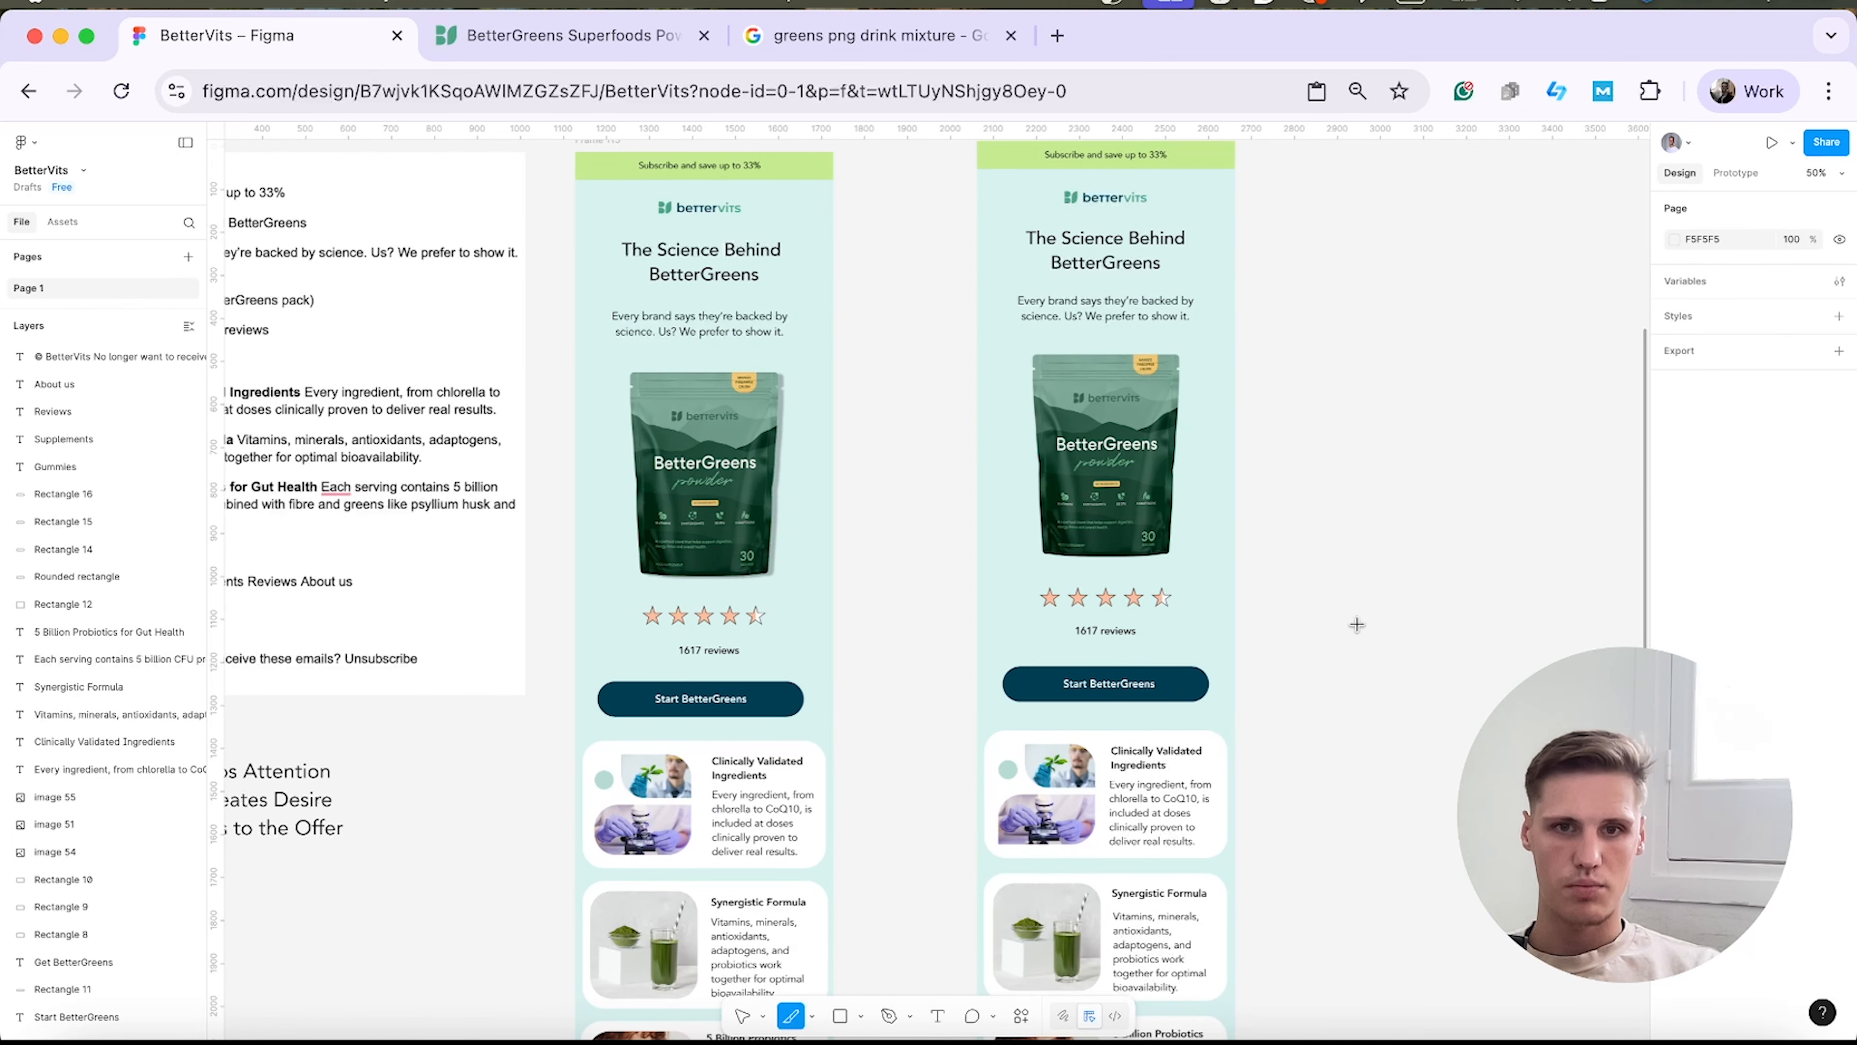
{"action": "scroll", "coordinate": [1251, 310], "scroll_direction": "up", "scroll_amount": 7}
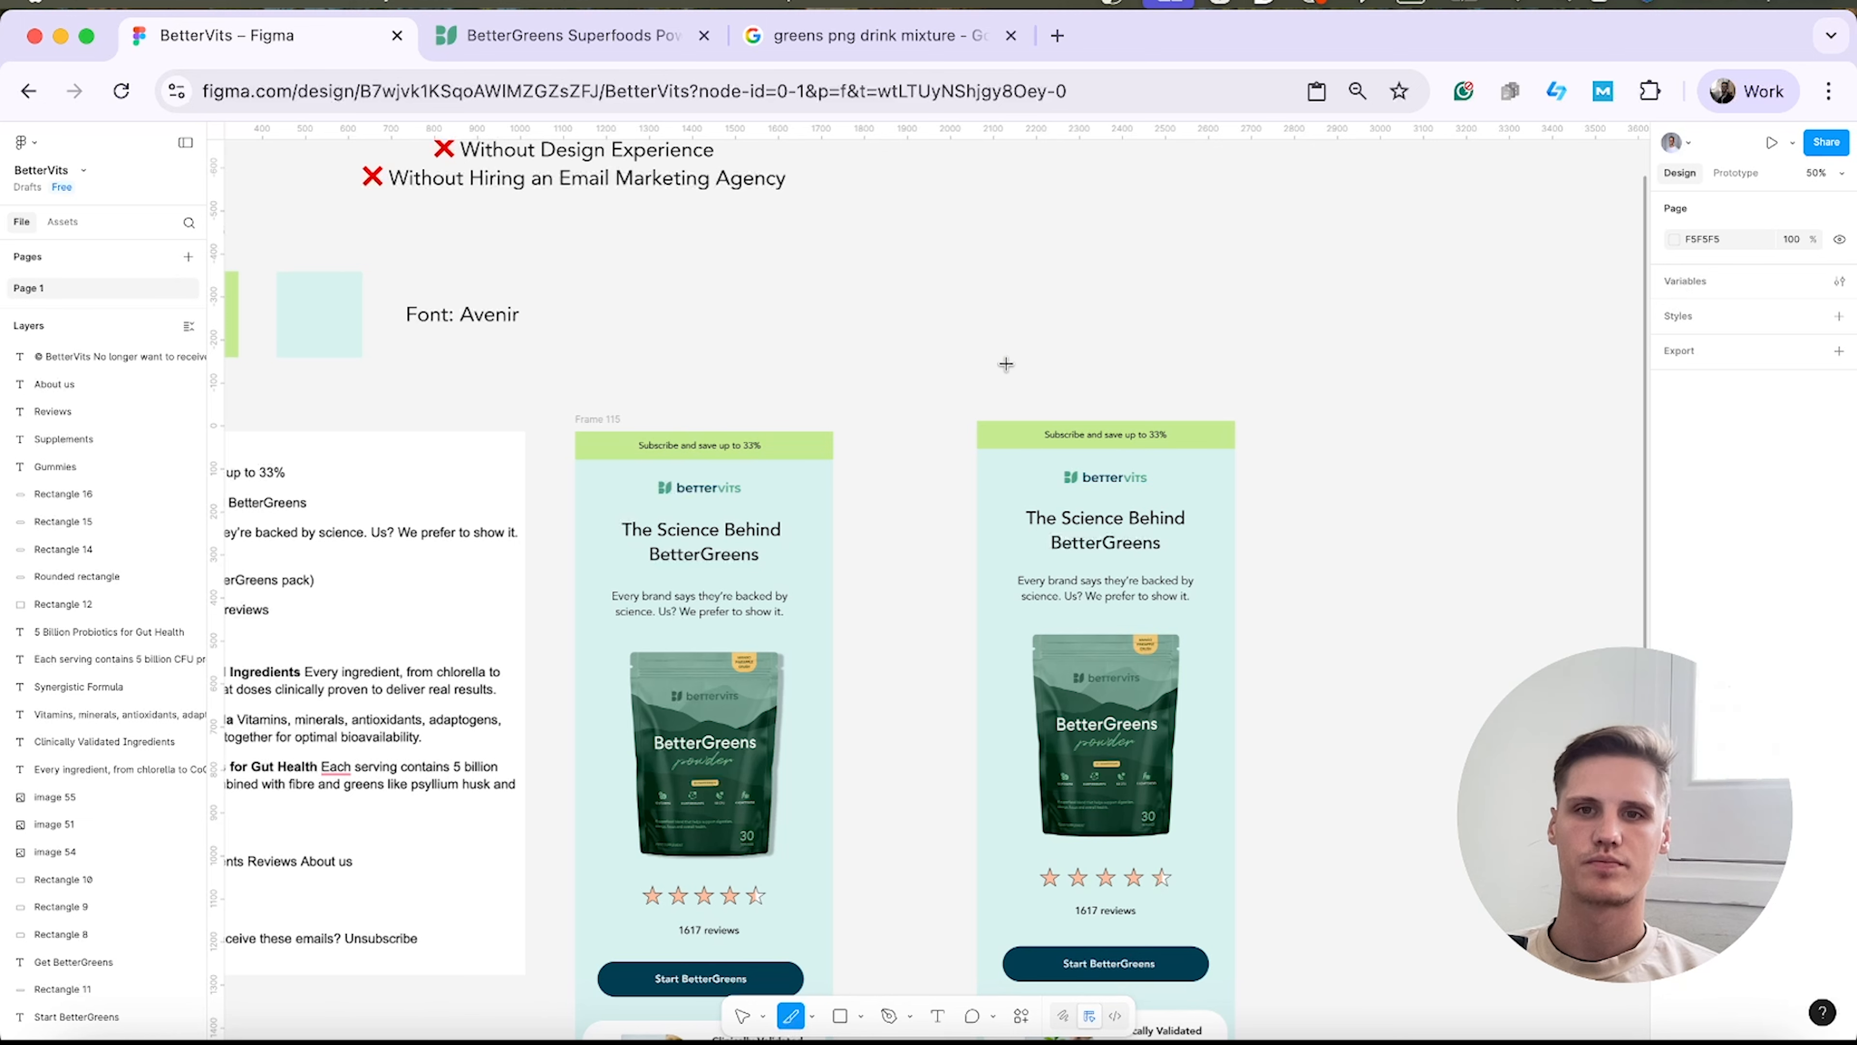
{"action": "scroll", "coordinate": [1044, 457], "scroll_direction": "down", "scroll_amount": 1}
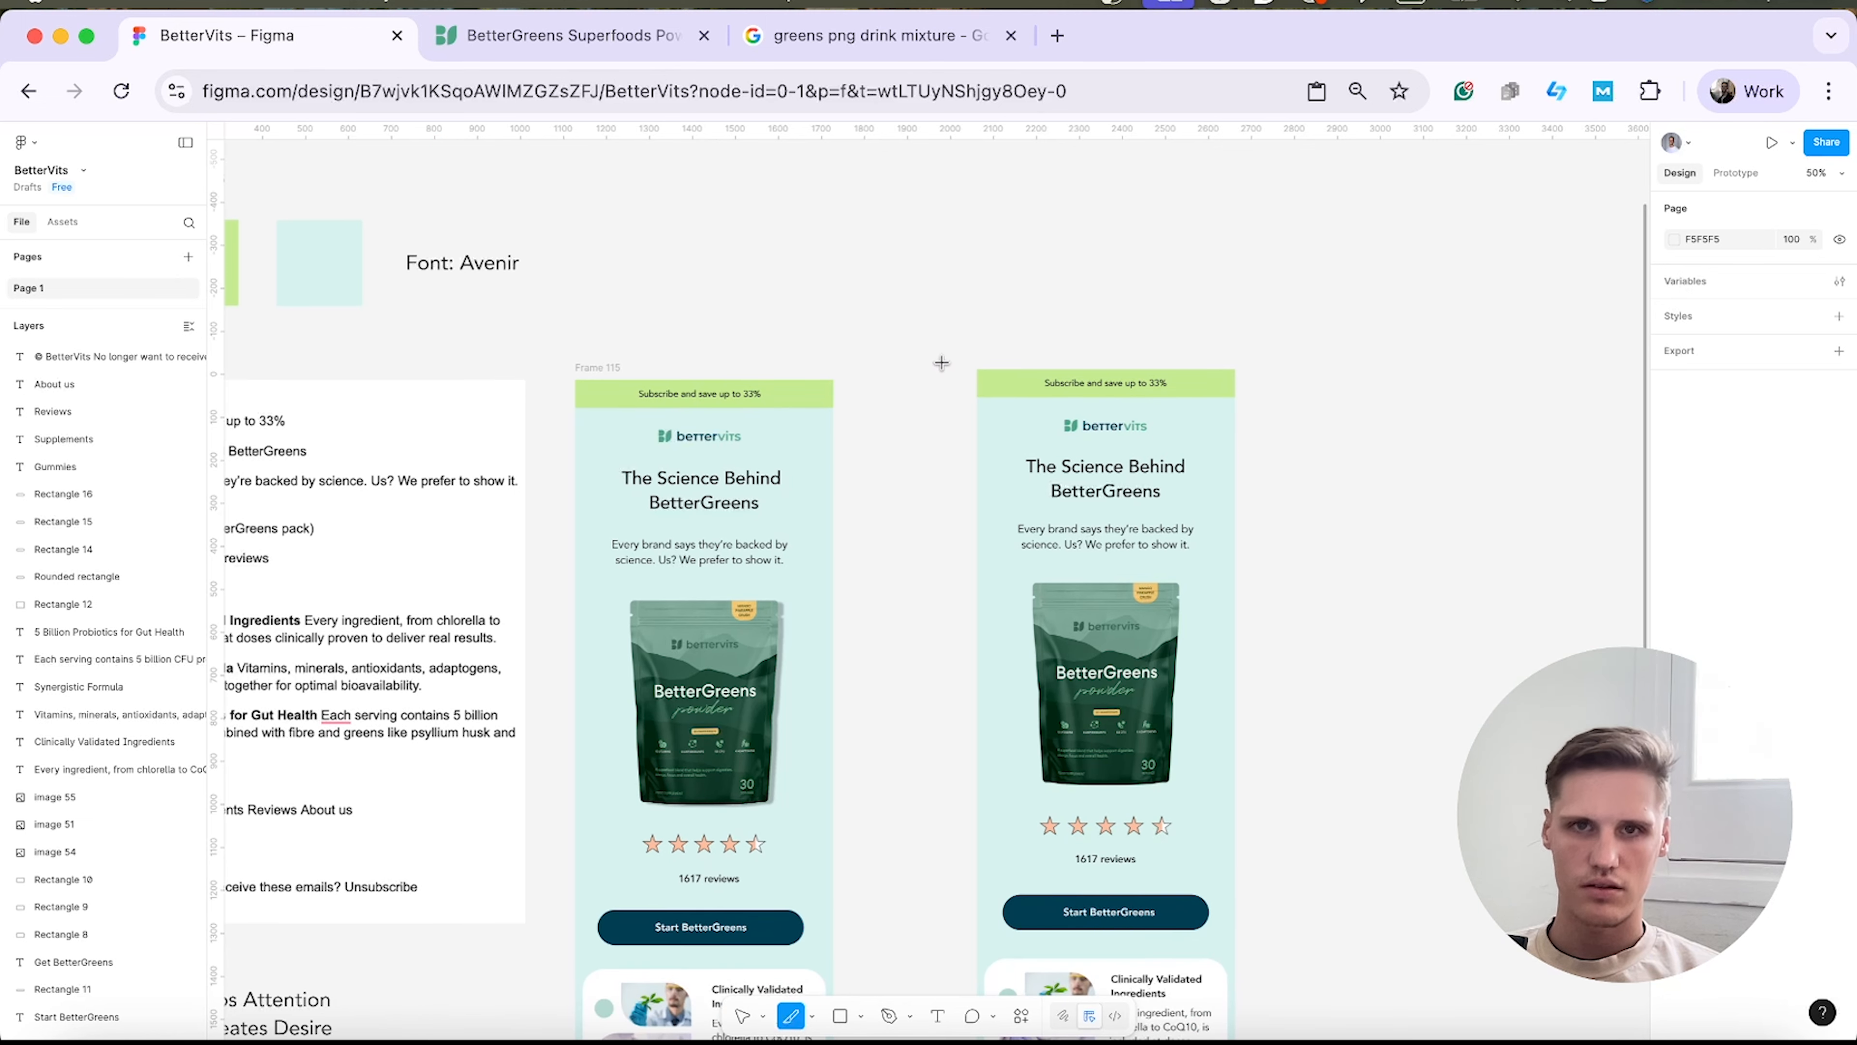
{"action": "left_click_drag", "start_coordinate": [966, 361], "coordinate": [1176, 445]}
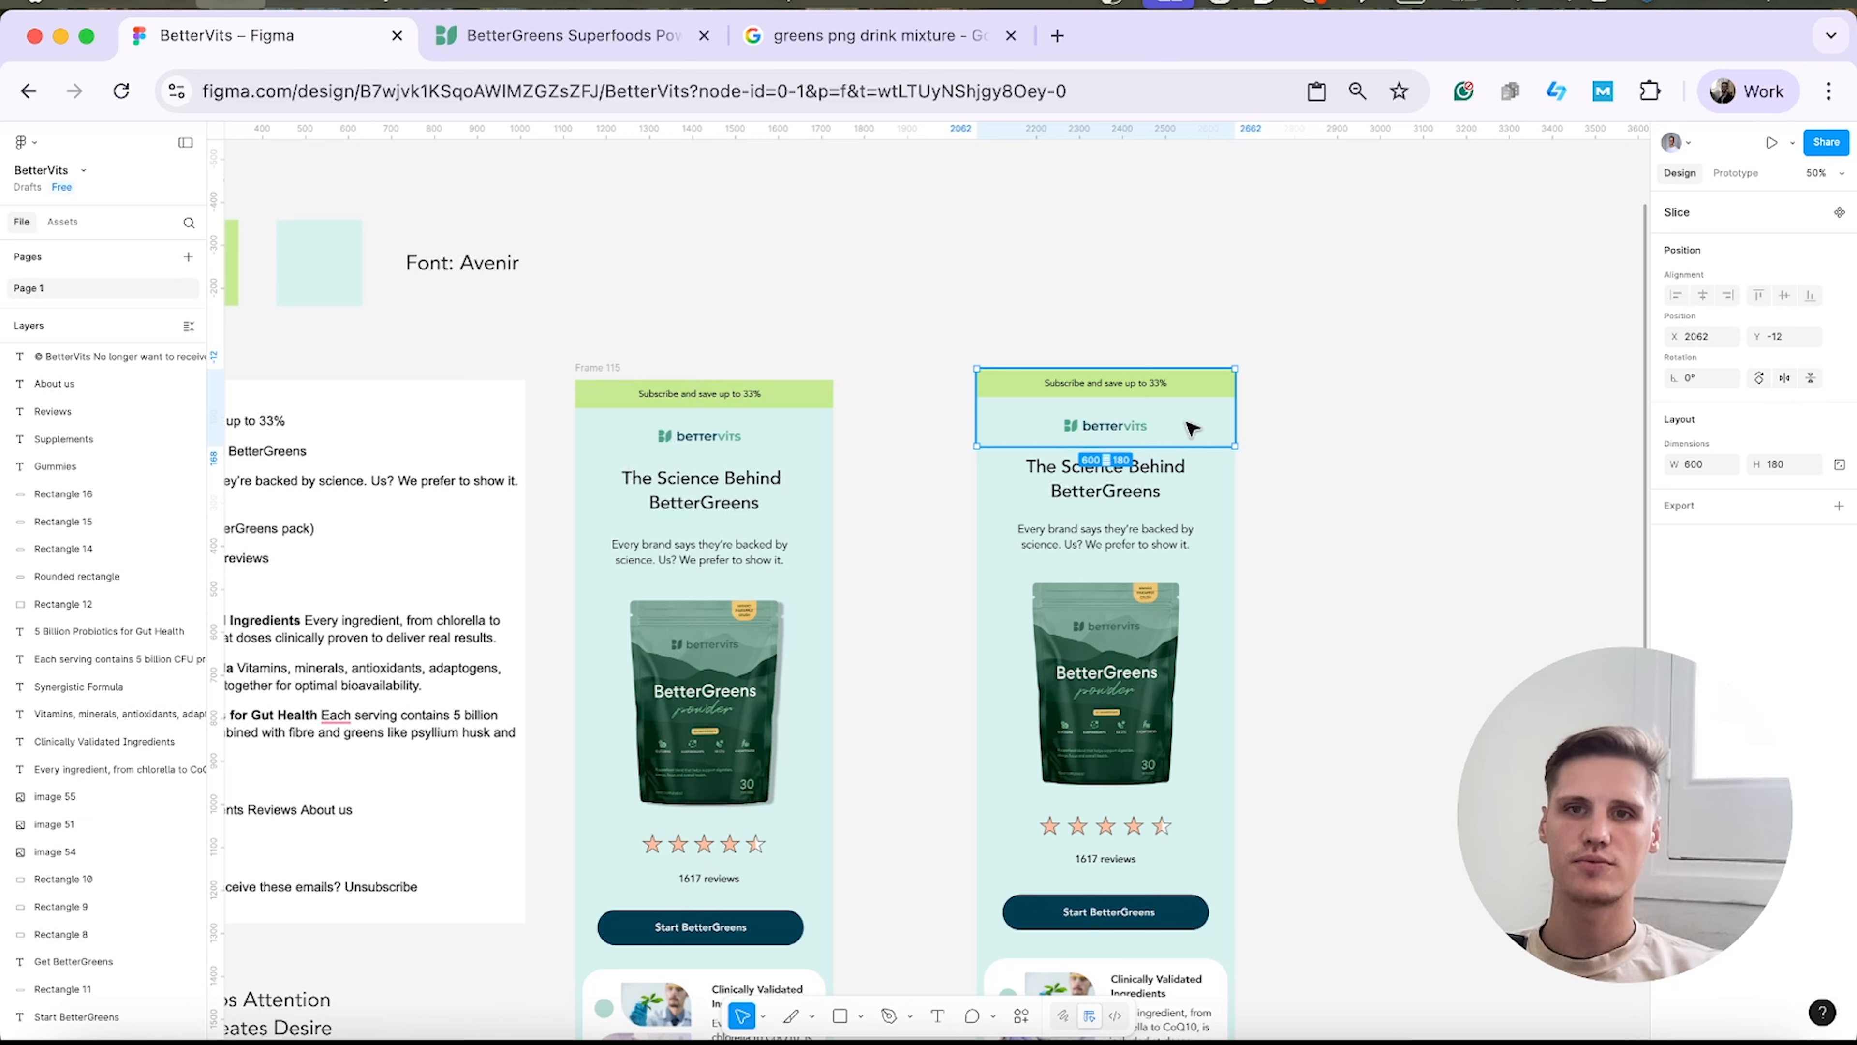
Duplicate the slice over the hero section, from the headline through the "Start BetterGreens" button, and size it to about 590 × 1156.
{"action": "left_click_drag", "start_coordinate": [1192, 429], "coordinate": [1168, 738]}
{"action": "scroll", "coordinate": [1172, 890], "scroll_direction": "down", "scroll_amount": 3}
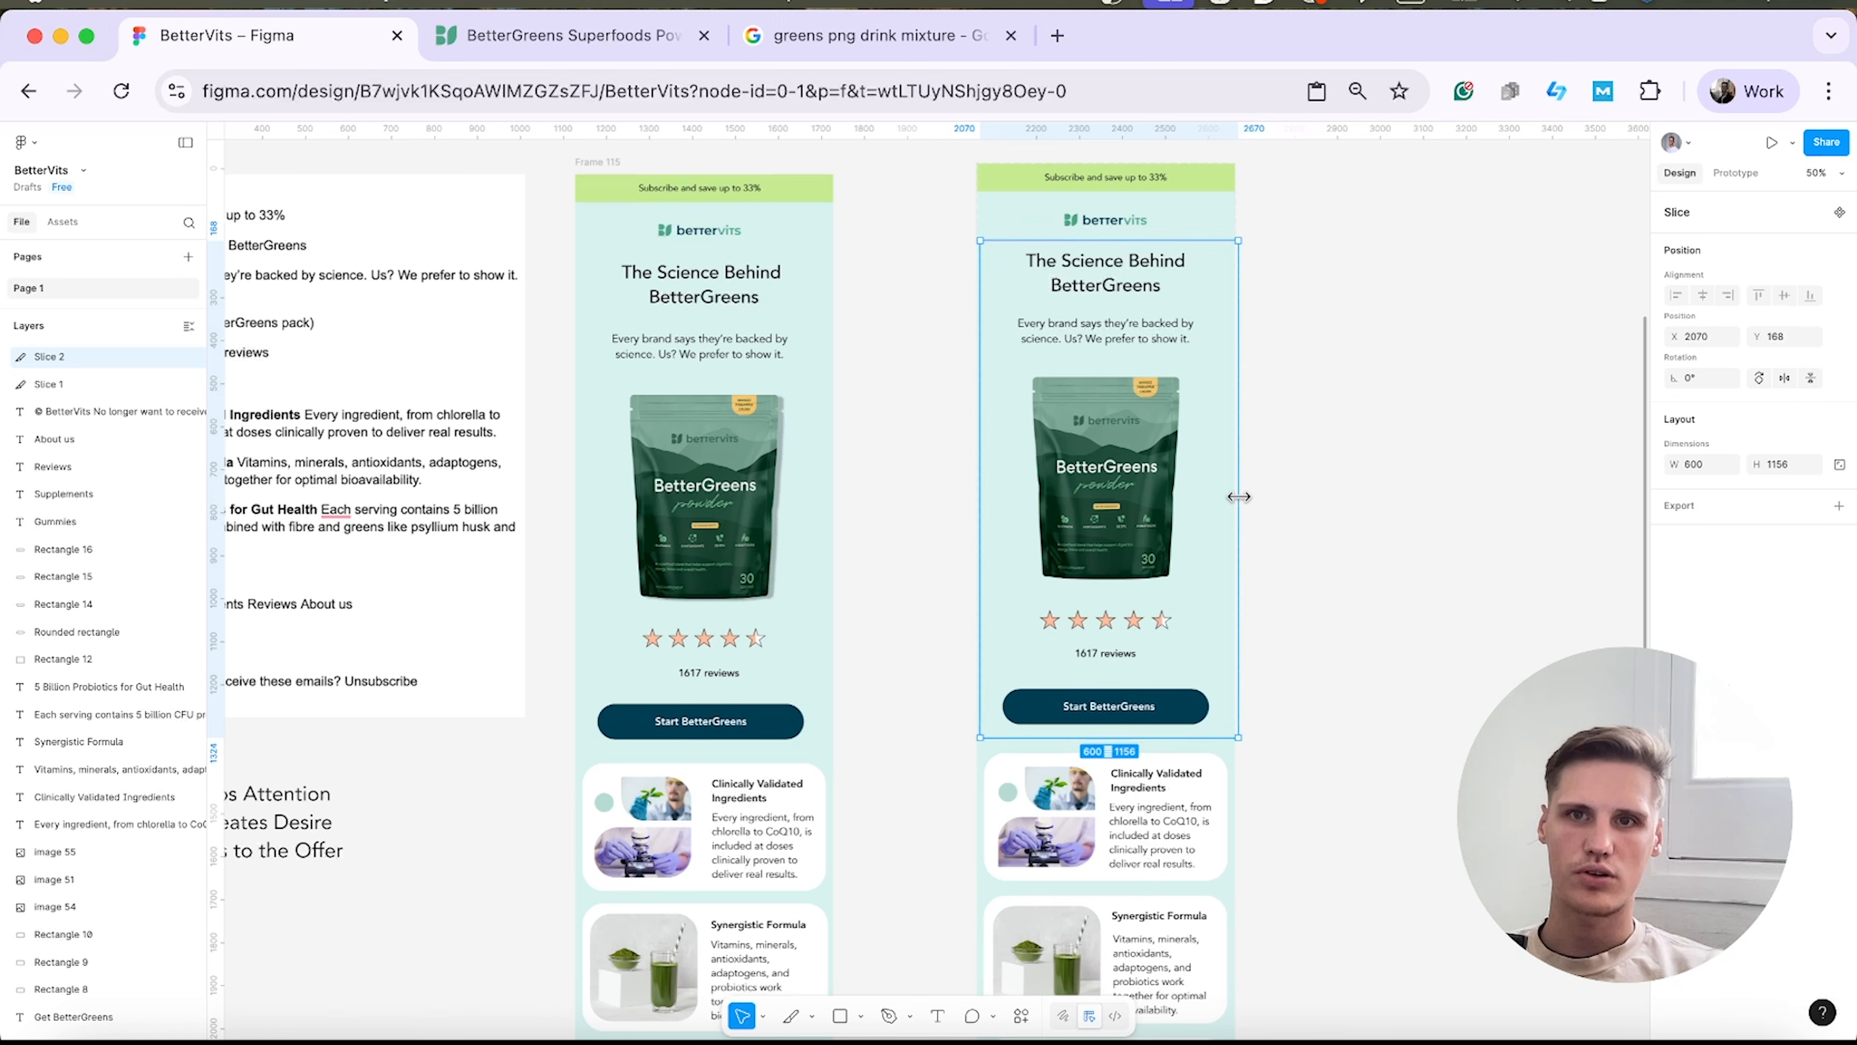
{"action": "left_click", "coordinate": [1284, 469]}
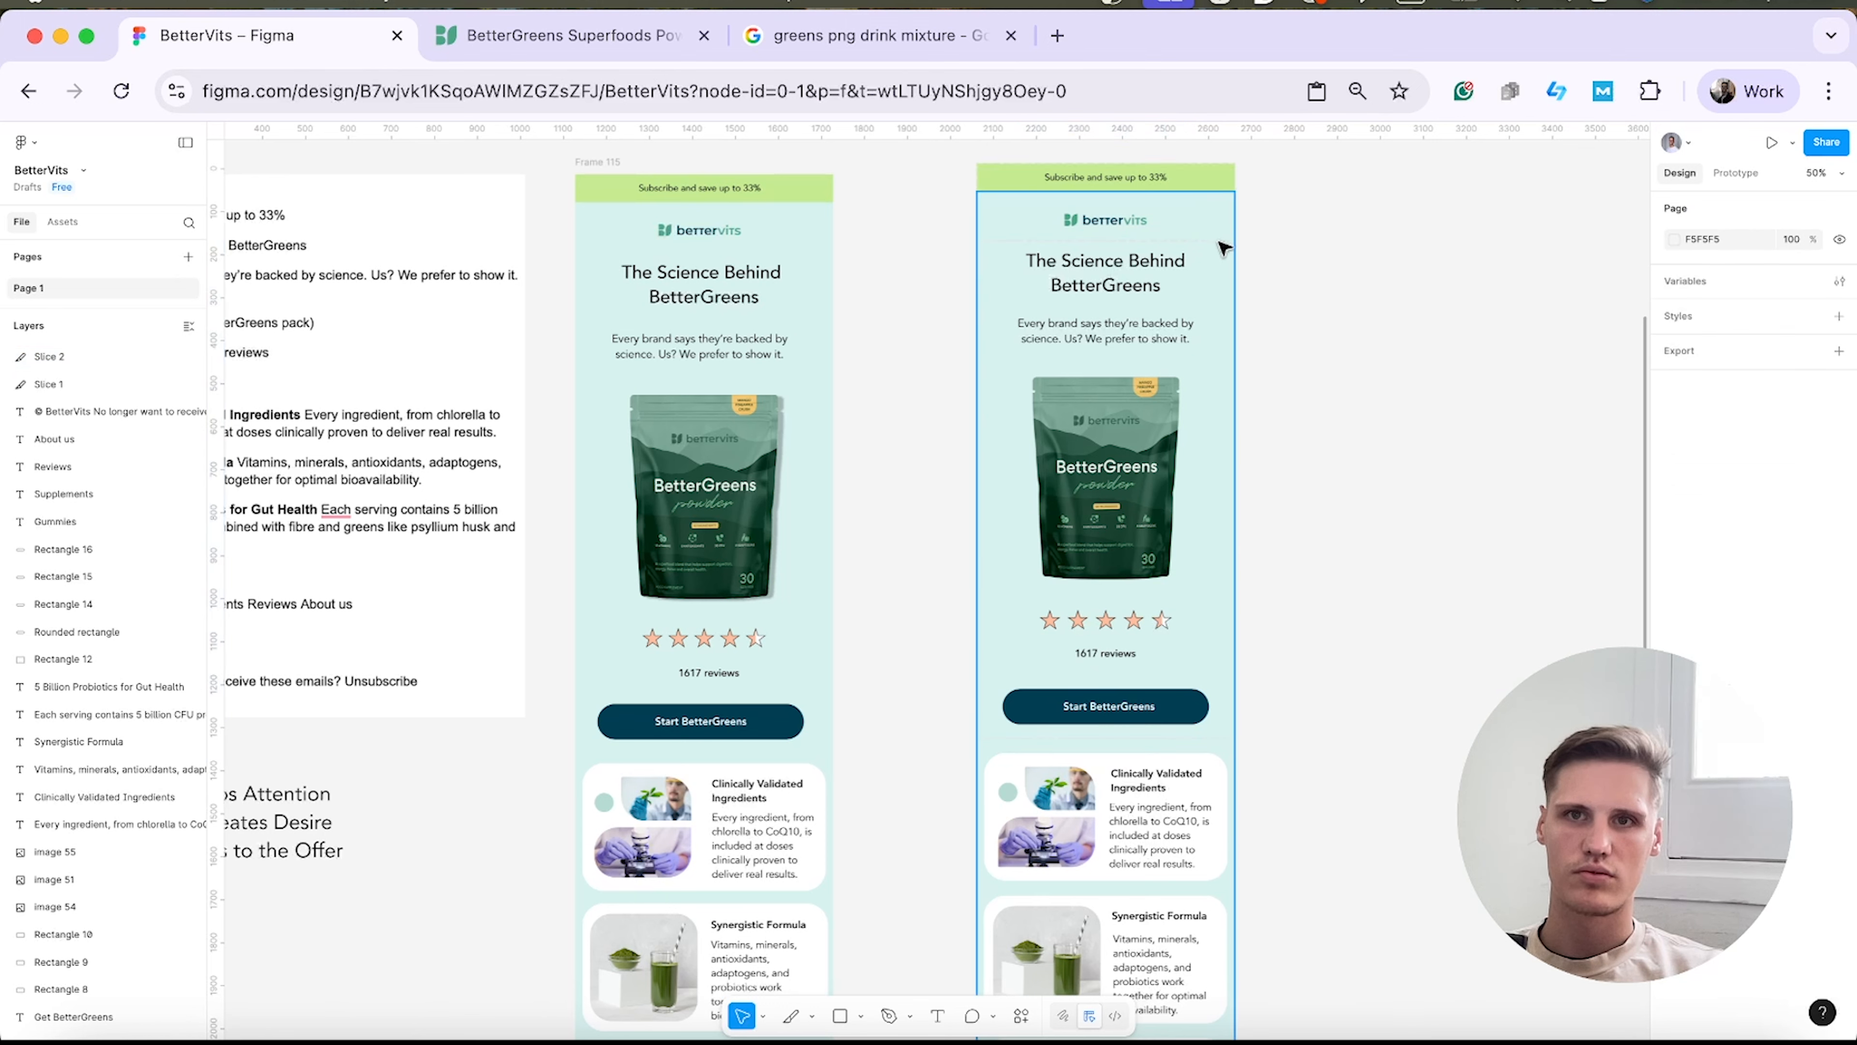
{"action": "left_click", "coordinate": [78, 354]}
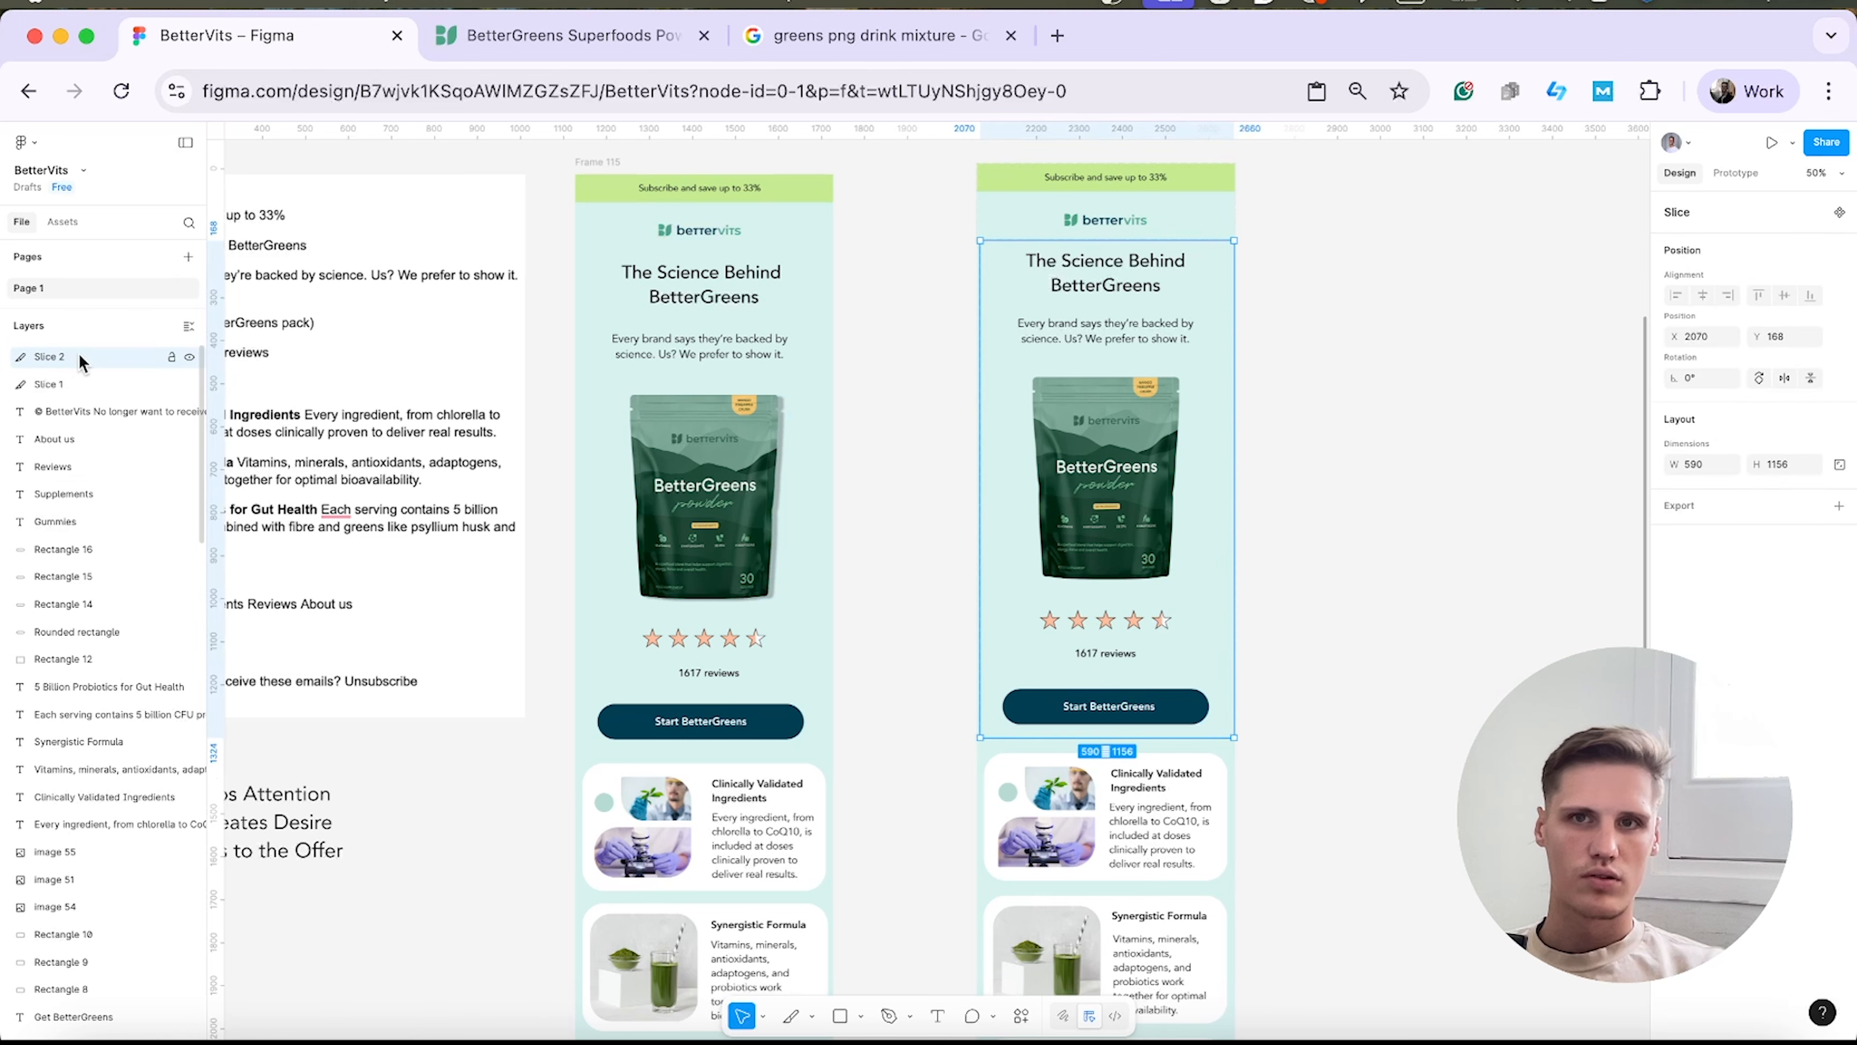
Duplicate the hero slice onto the "Clinically Validated Ingredients" card and shorten it to a height of about 355.
{"action": "left_click_drag", "start_coordinate": [1195, 373], "coordinate": [1203, 755]}
{"action": "scroll", "coordinate": [1207, 767], "scroll_direction": "down", "scroll_amount": 2}
{"action": "scroll", "coordinate": [1170, 878], "scroll_direction": "down", "scroll_amount": 3}
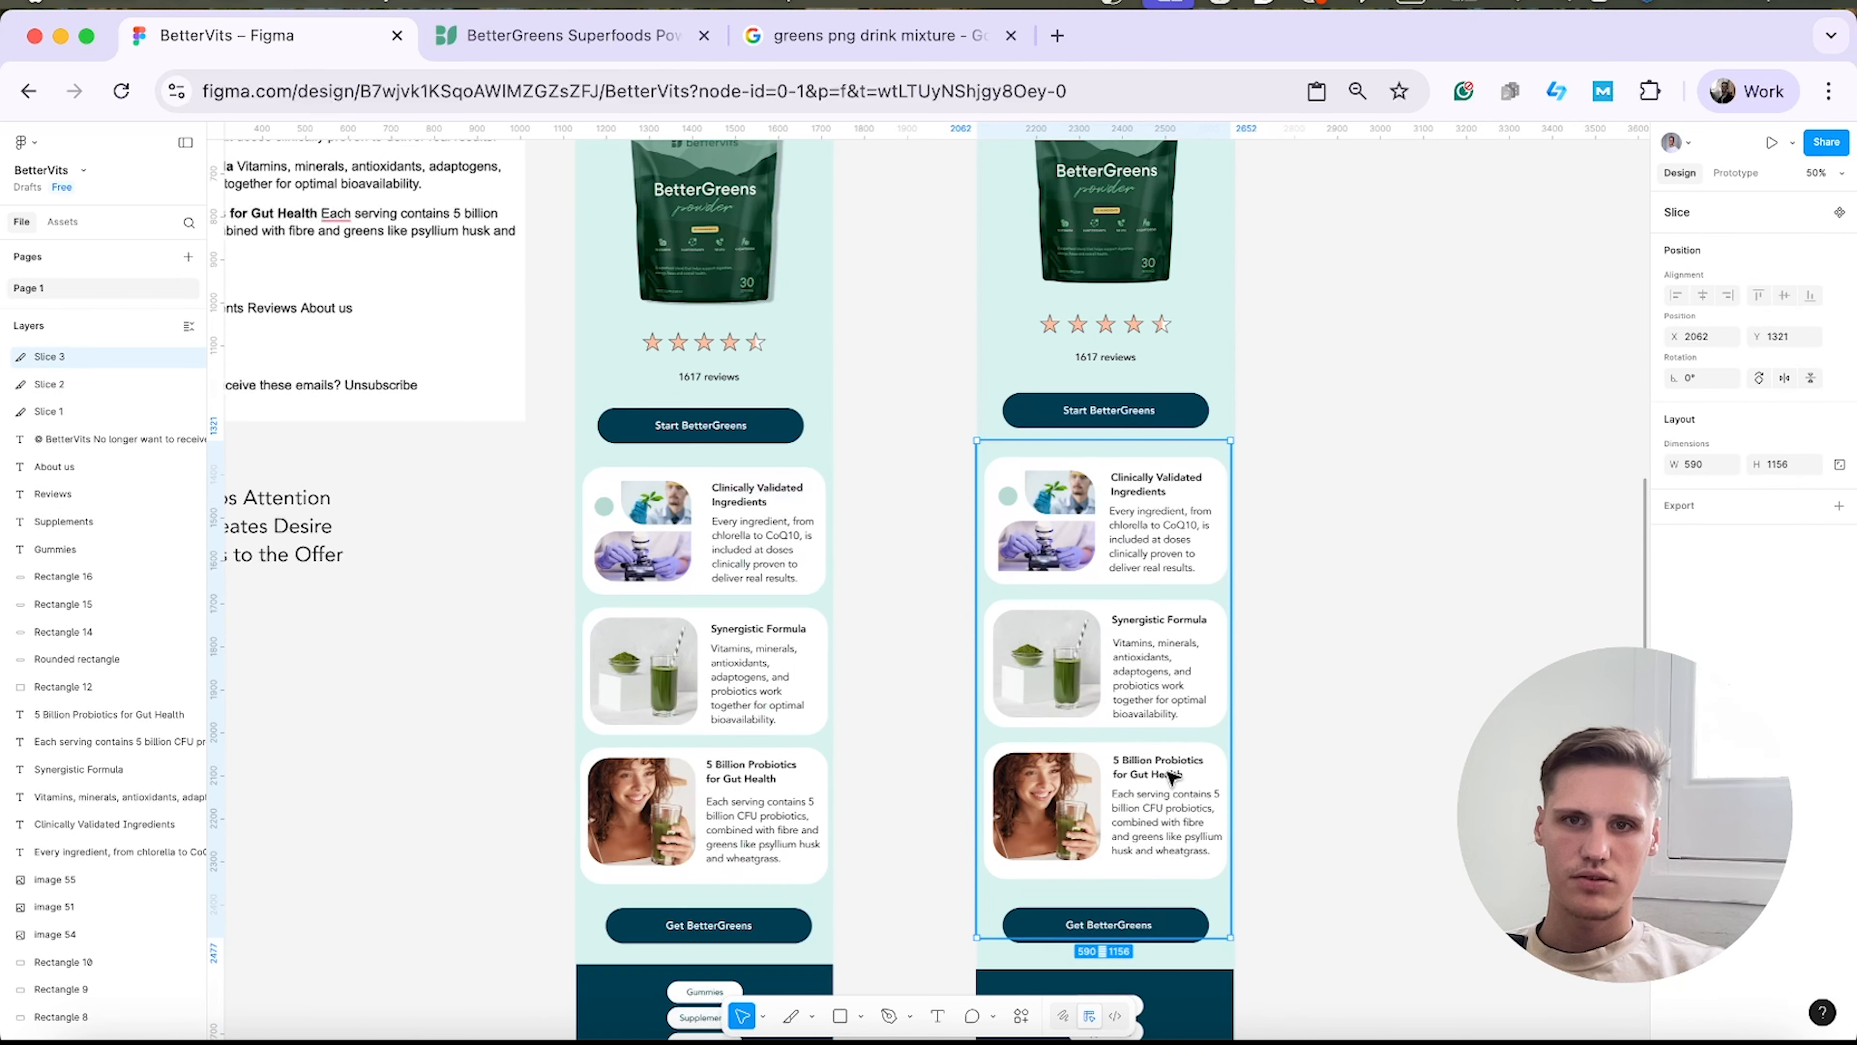
{"action": "left_click_drag", "start_coordinate": [1144, 937], "coordinate": [1162, 593]}
Duplicate the first card's slice onto the "Synergistic Formula" card and reduce its height to about 328.
{"action": "key", "text": "super+c"}
{"action": "key", "text": "super+v"}
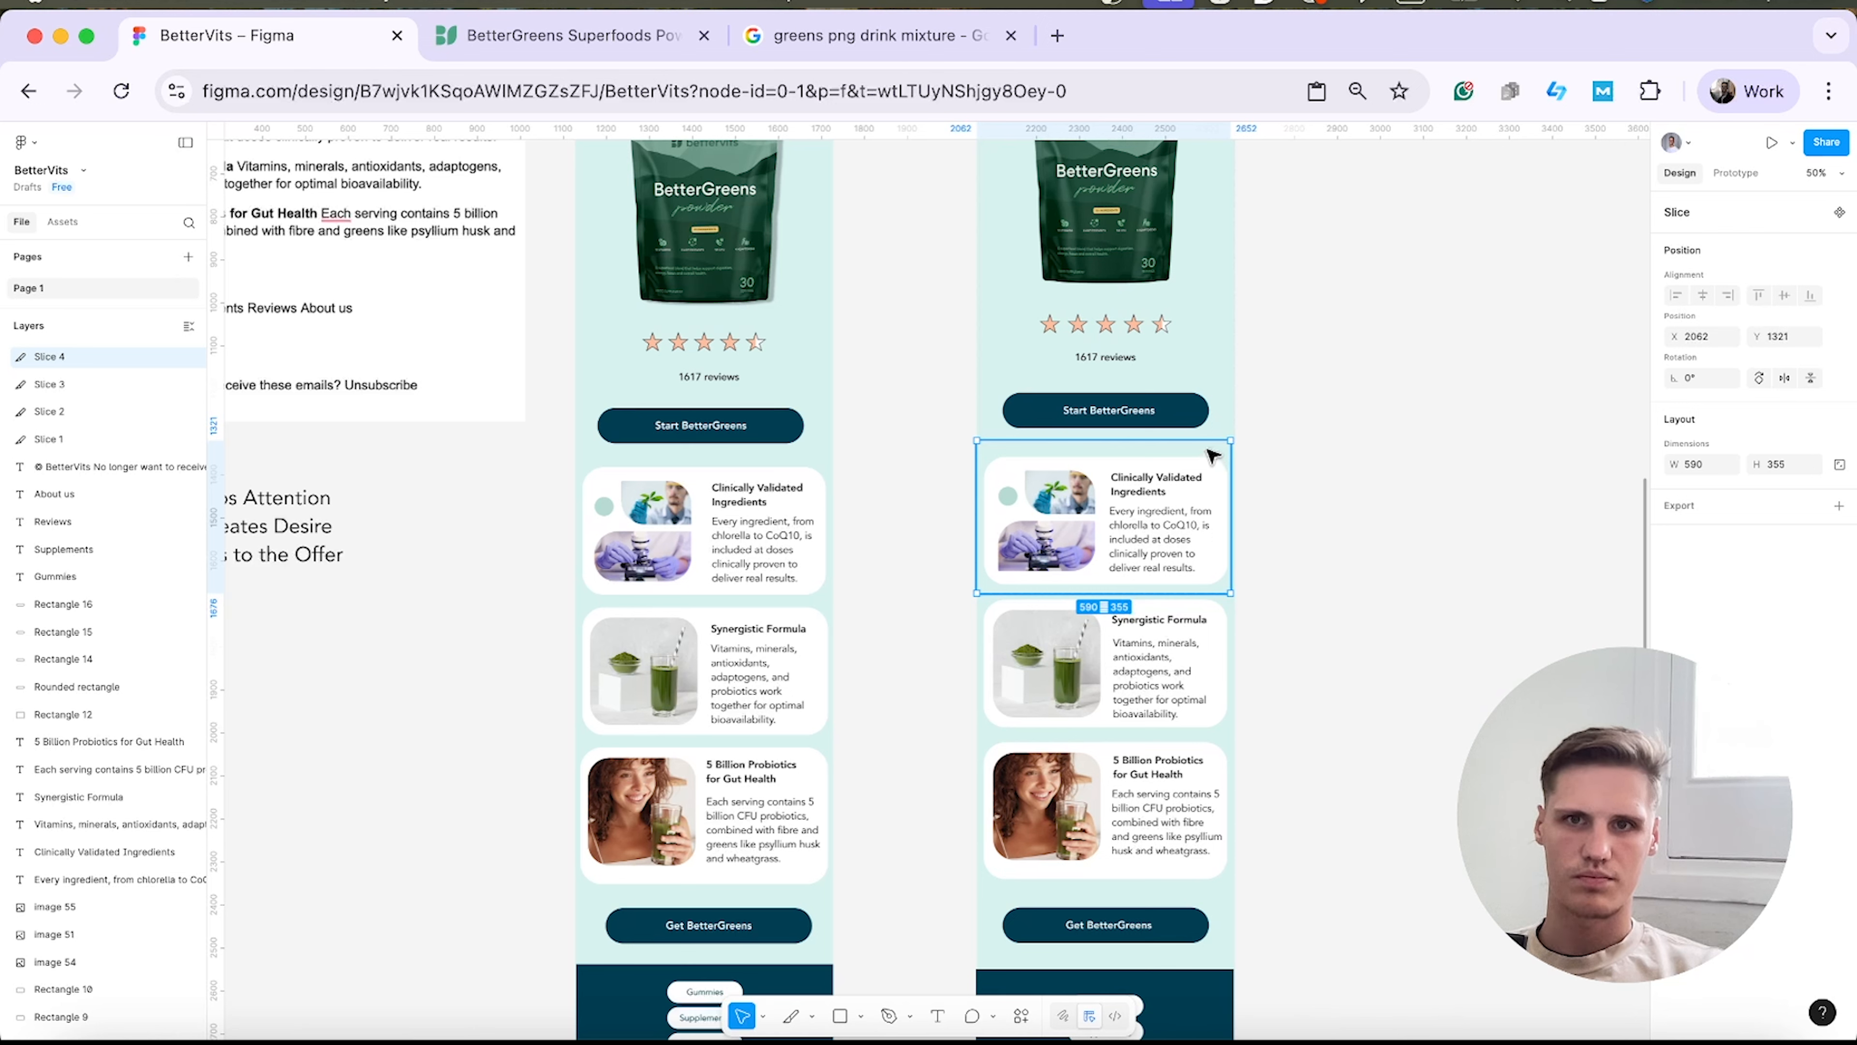
{"action": "left_click_drag", "start_coordinate": [1209, 449], "coordinate": [1210, 606]}
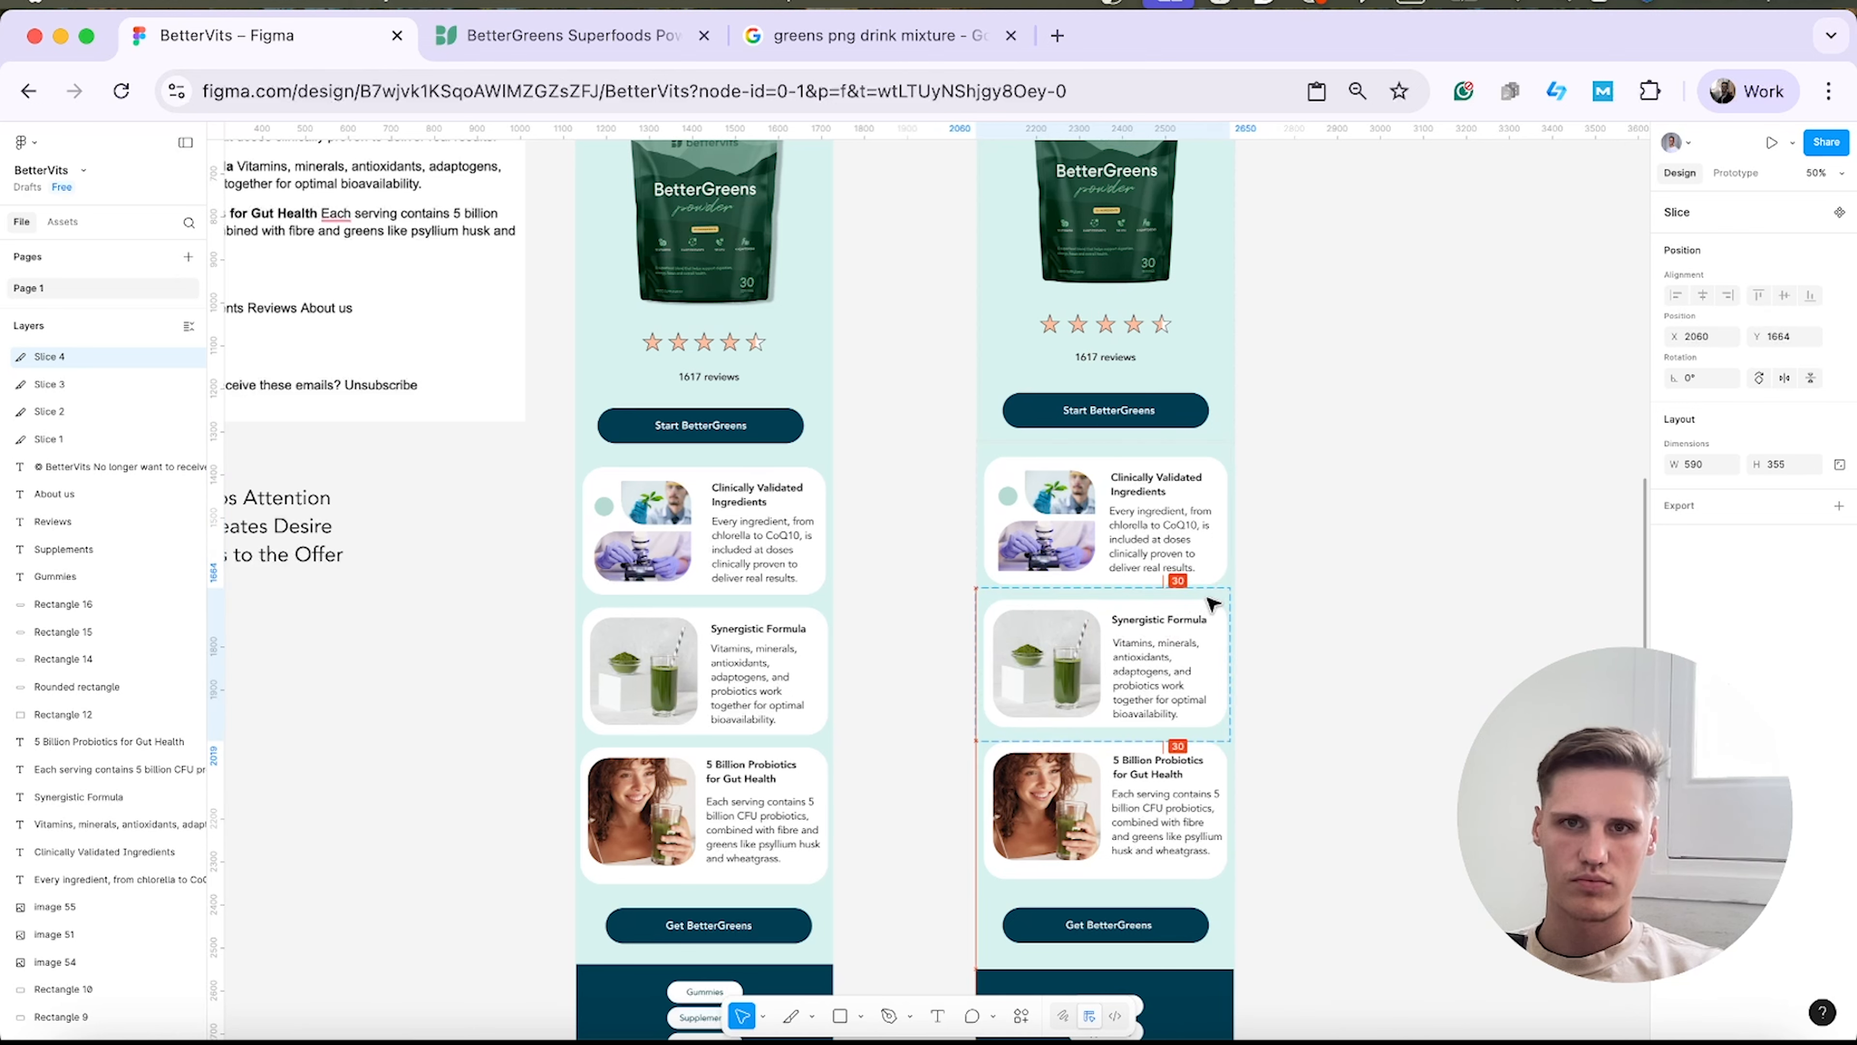
{"action": "left_click_drag", "start_coordinate": [1143, 750], "coordinate": [1145, 740]}
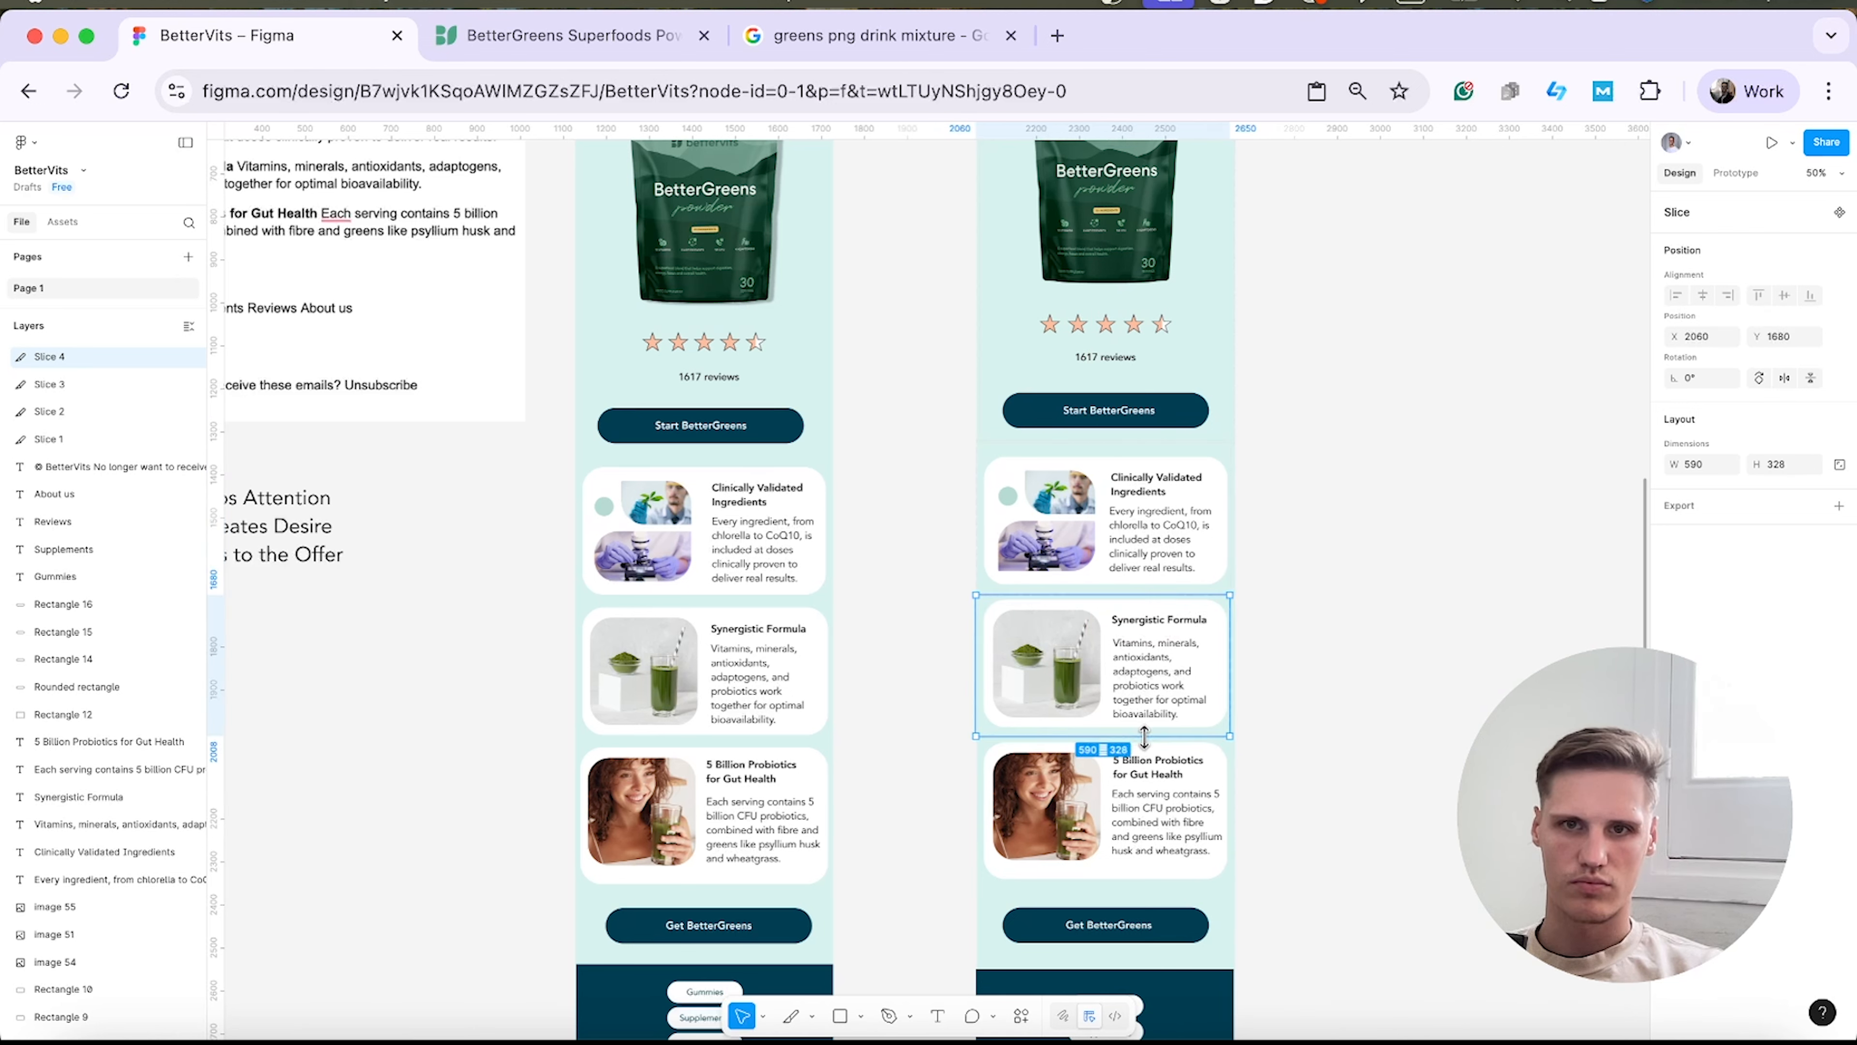
Duplicate the second card's slice onto the "5 Billion Probiotics for Gut Health" card and widen it to 600.
{"action": "key", "text": "super+c"}
{"action": "key", "text": "super+v"}
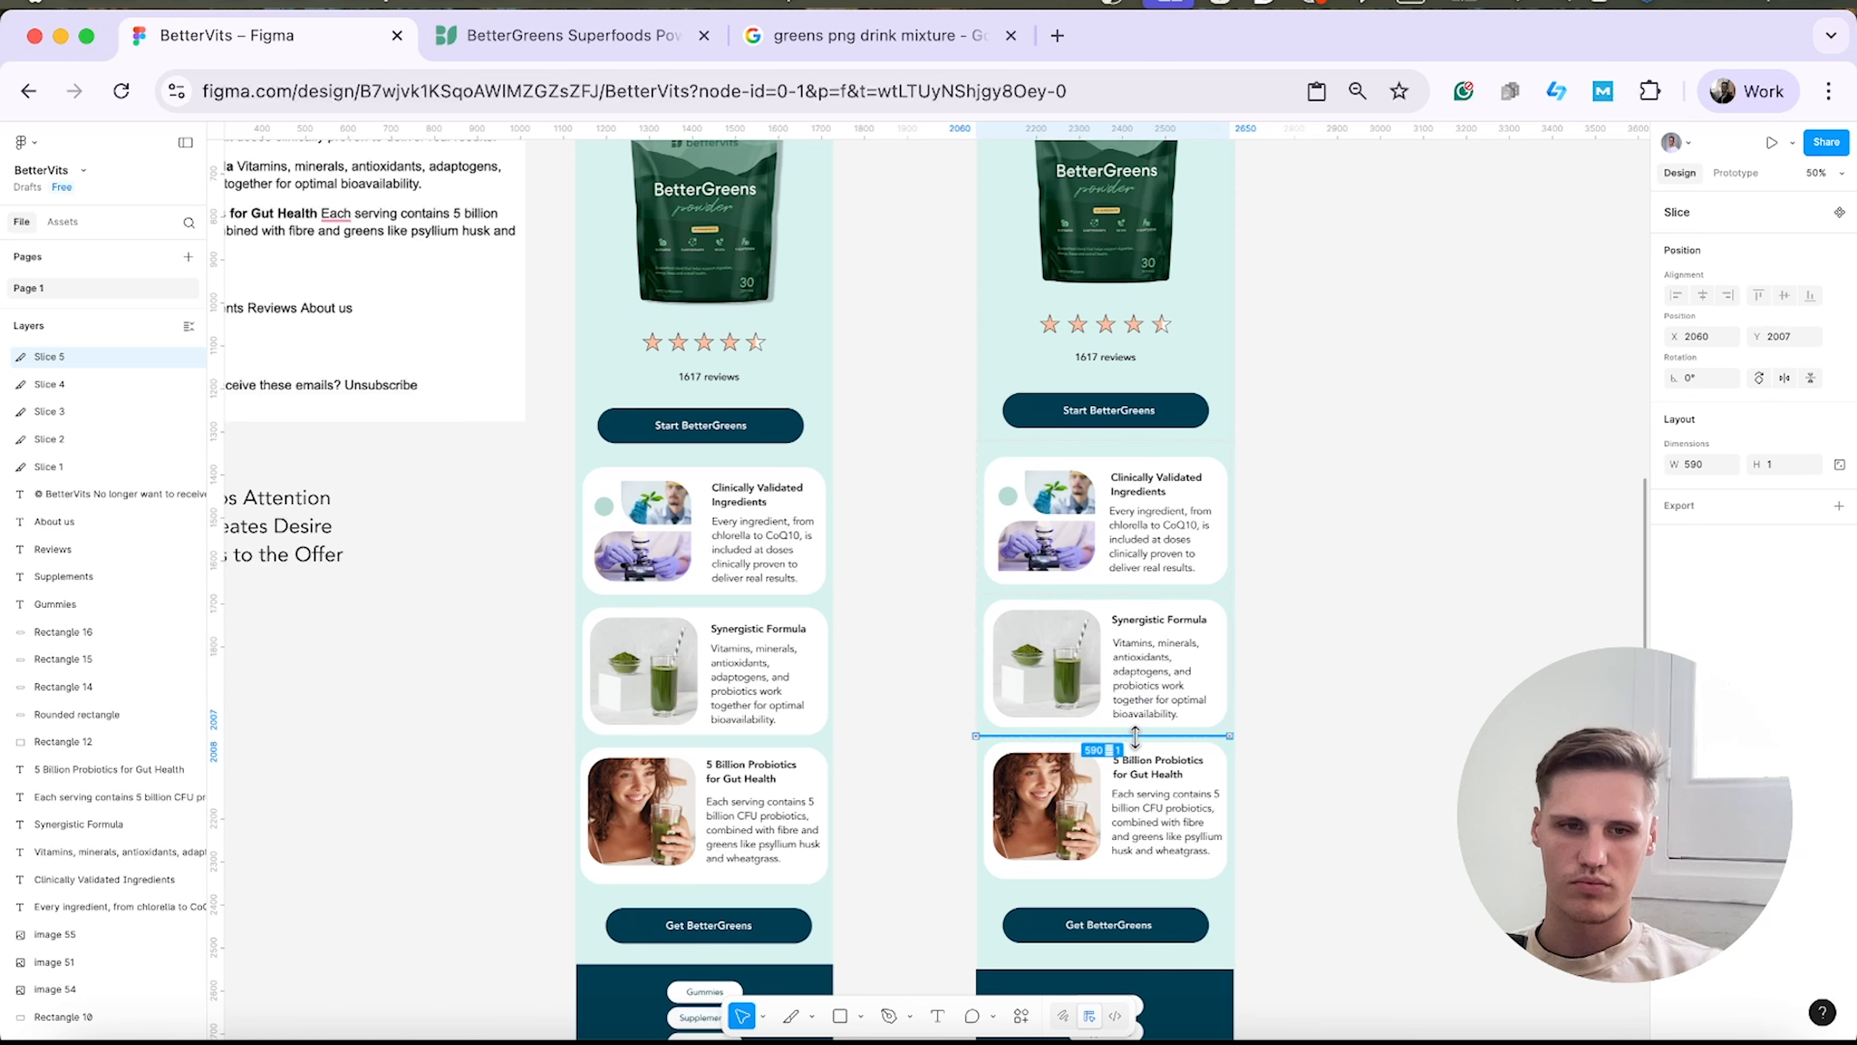
{"action": "left_click_drag", "start_coordinate": [1099, 627], "coordinate": [1102, 767]}
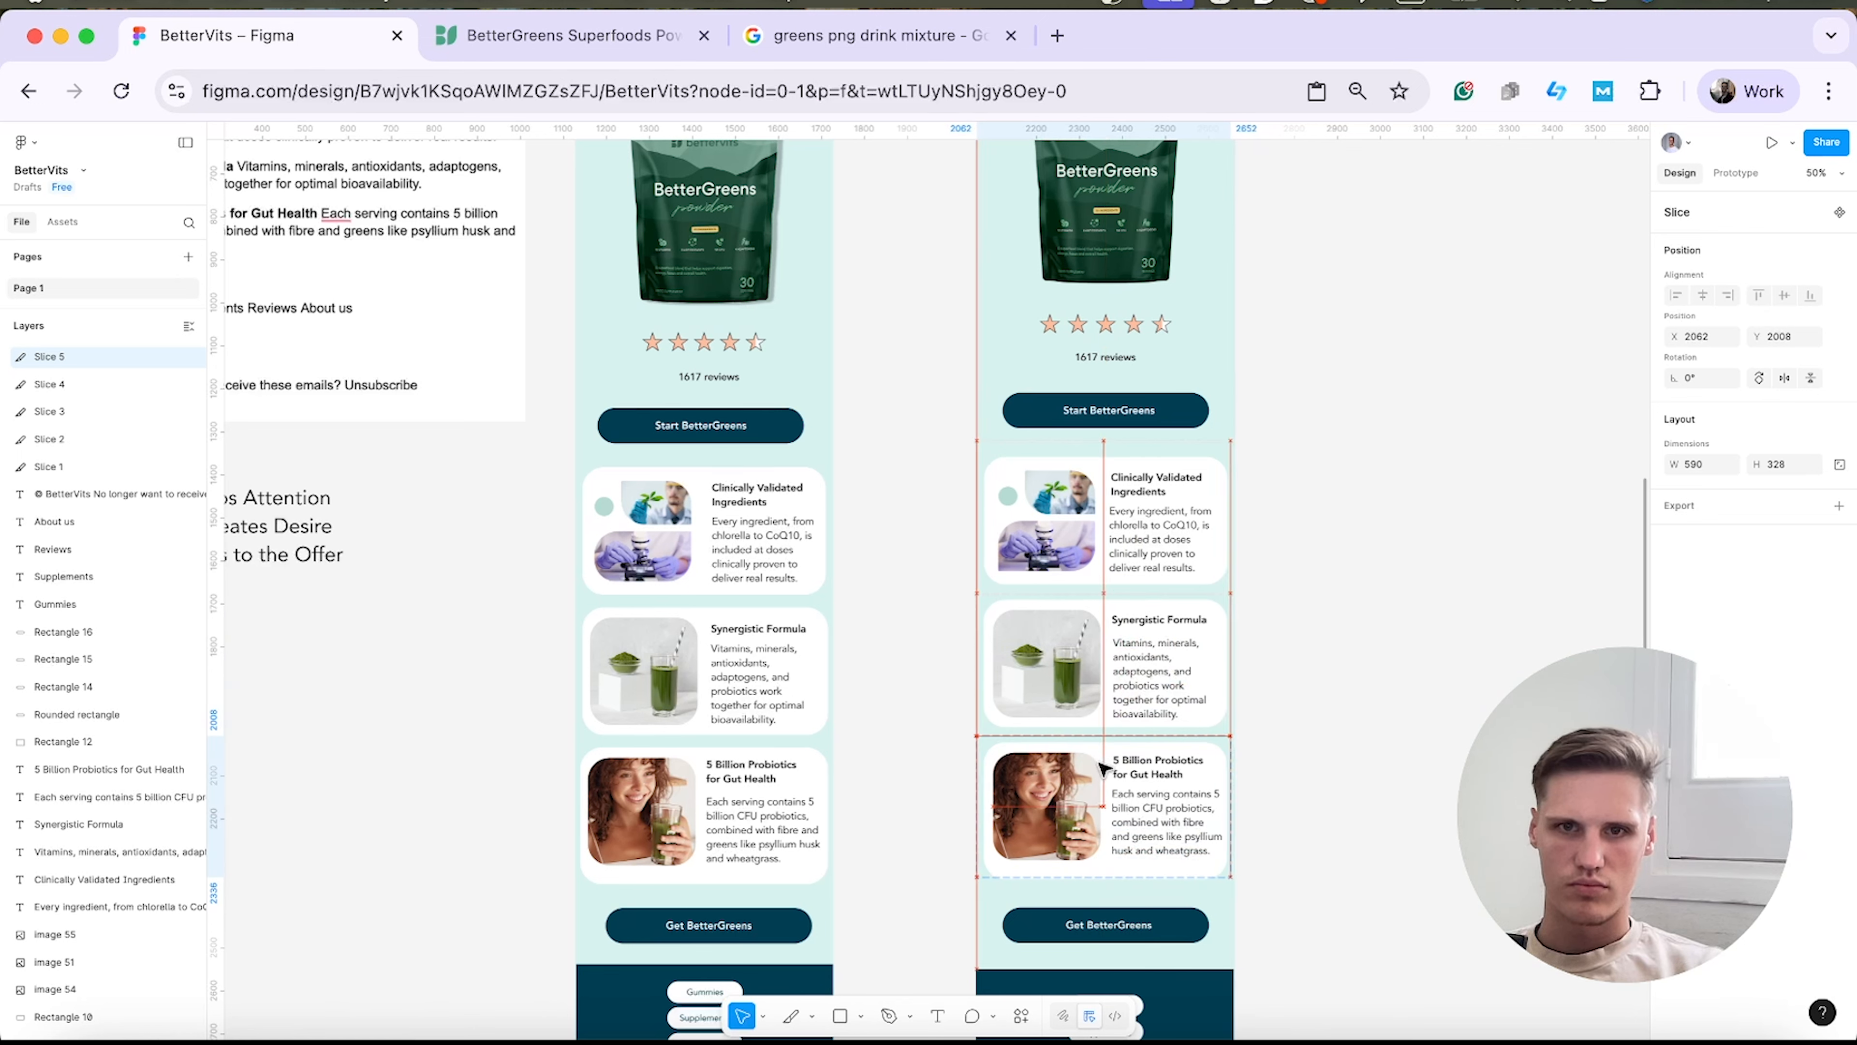
{"action": "left_click_drag", "start_coordinate": [1238, 826], "coordinate": [1238, 825]}
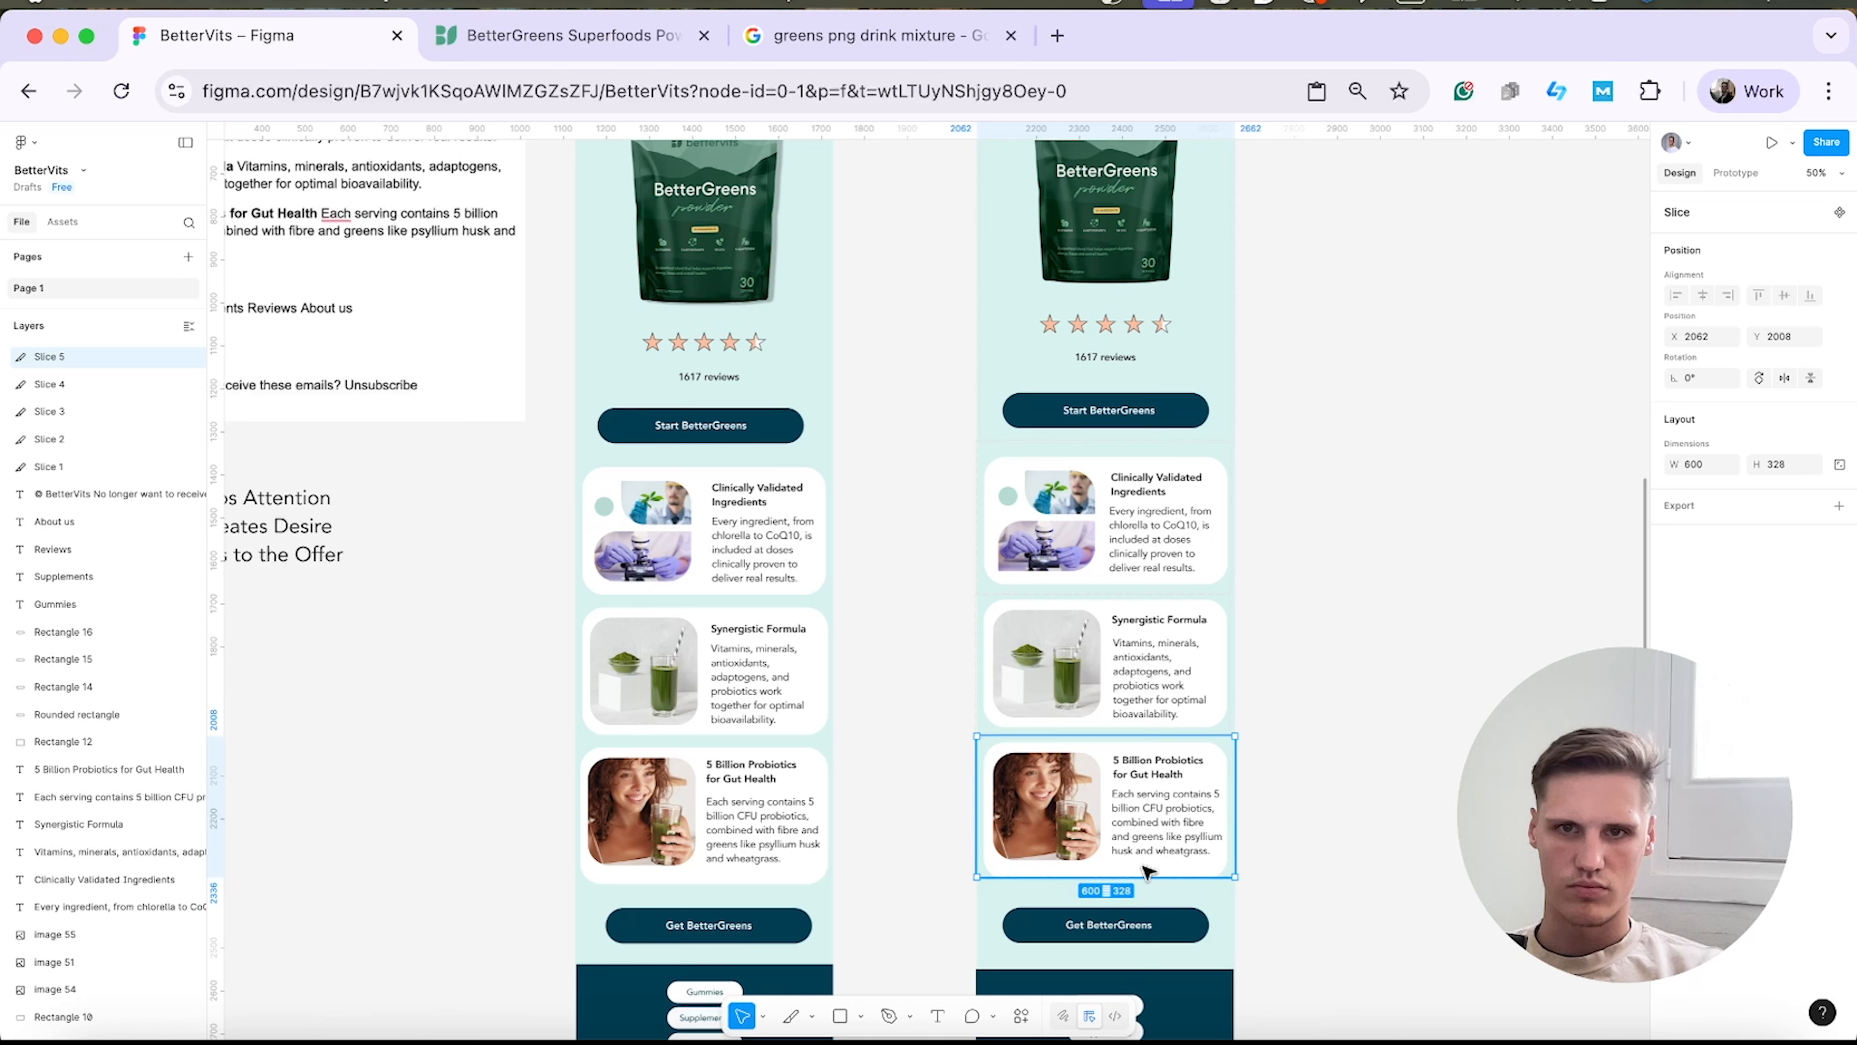
Add slices over the "Get BetterGreens" button section and the footer's "Gummies" pill, sizing the footer slice to about 593 × 111.
{"action": "left_click_drag", "start_coordinate": [1142, 876], "coordinate": [1217, 922]}
{"action": "scroll", "coordinate": [1186, 925], "scroll_direction": "down", "scroll_amount": 1}
{"action": "scroll", "coordinate": [1175, 967], "scroll_direction": "down", "scroll_amount": 1}
{"action": "scroll", "coordinate": [1217, 922], "scroll_direction": "down", "scroll_amount": 3}
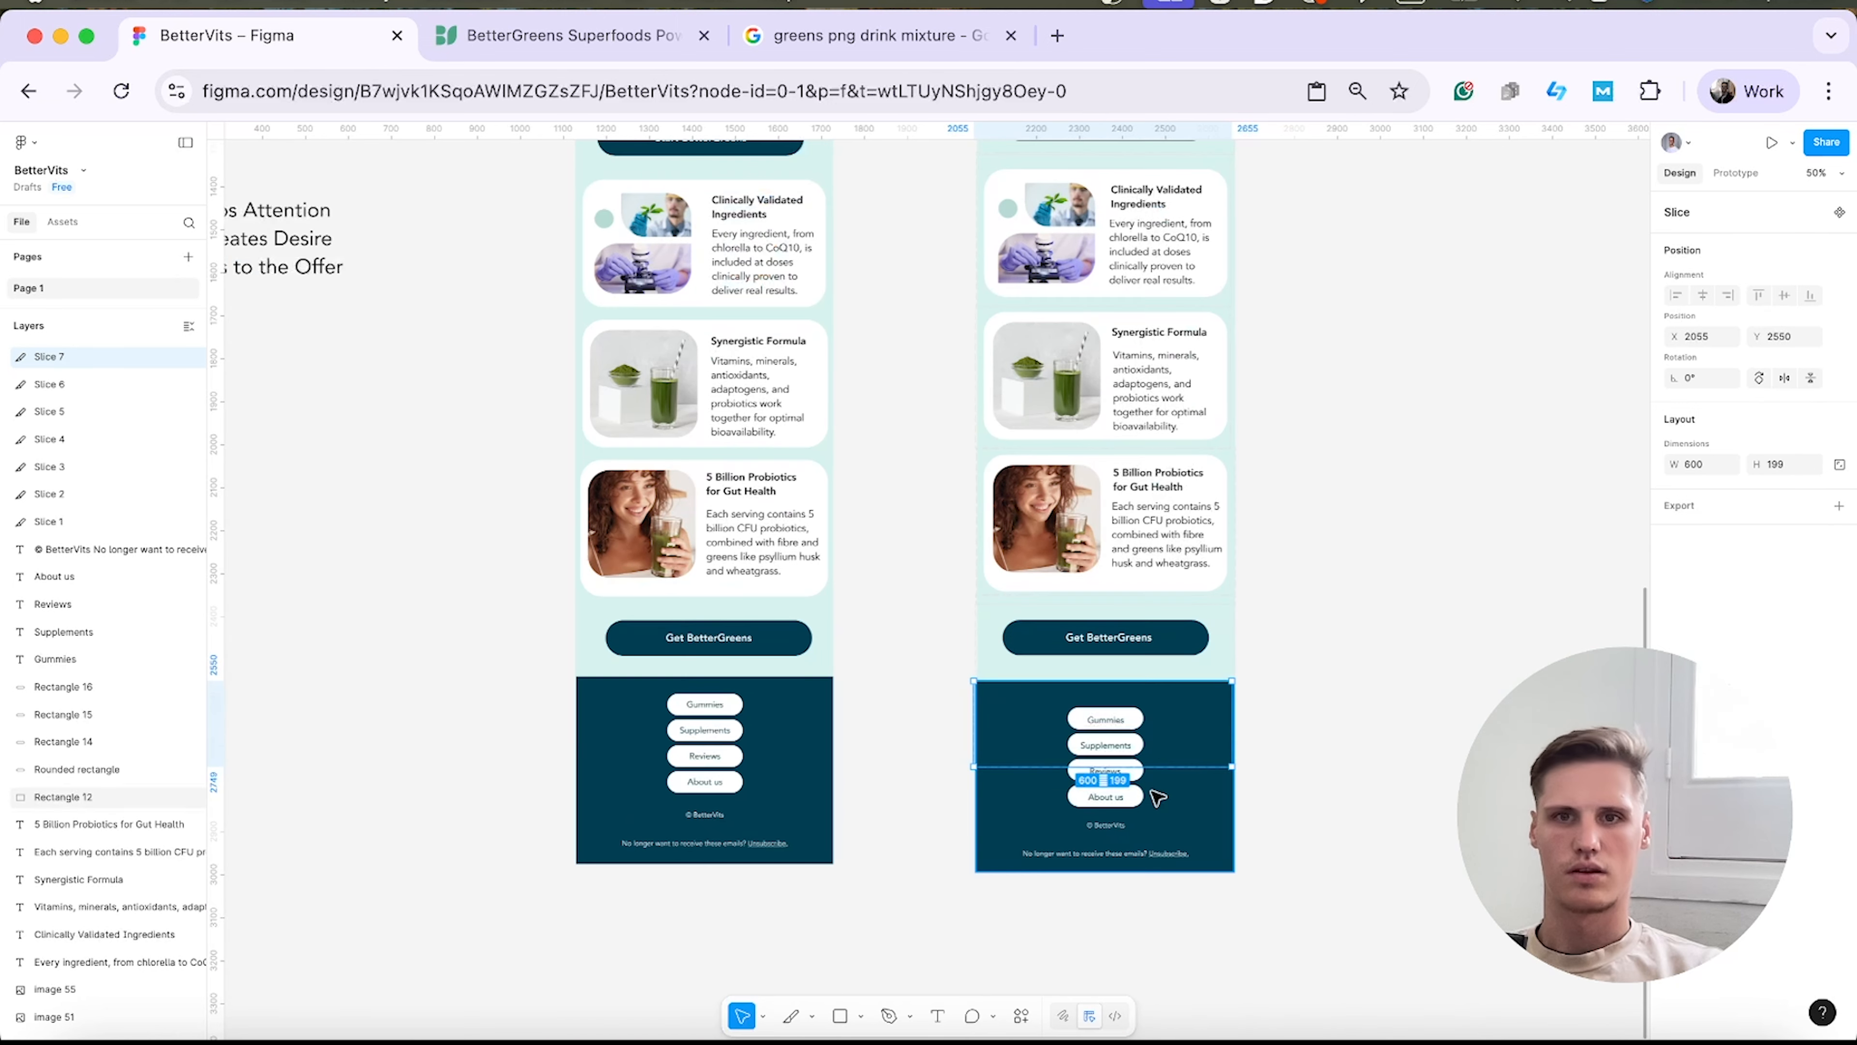
{"action": "left_click_drag", "start_coordinate": [1153, 770], "coordinate": [1148, 729]}
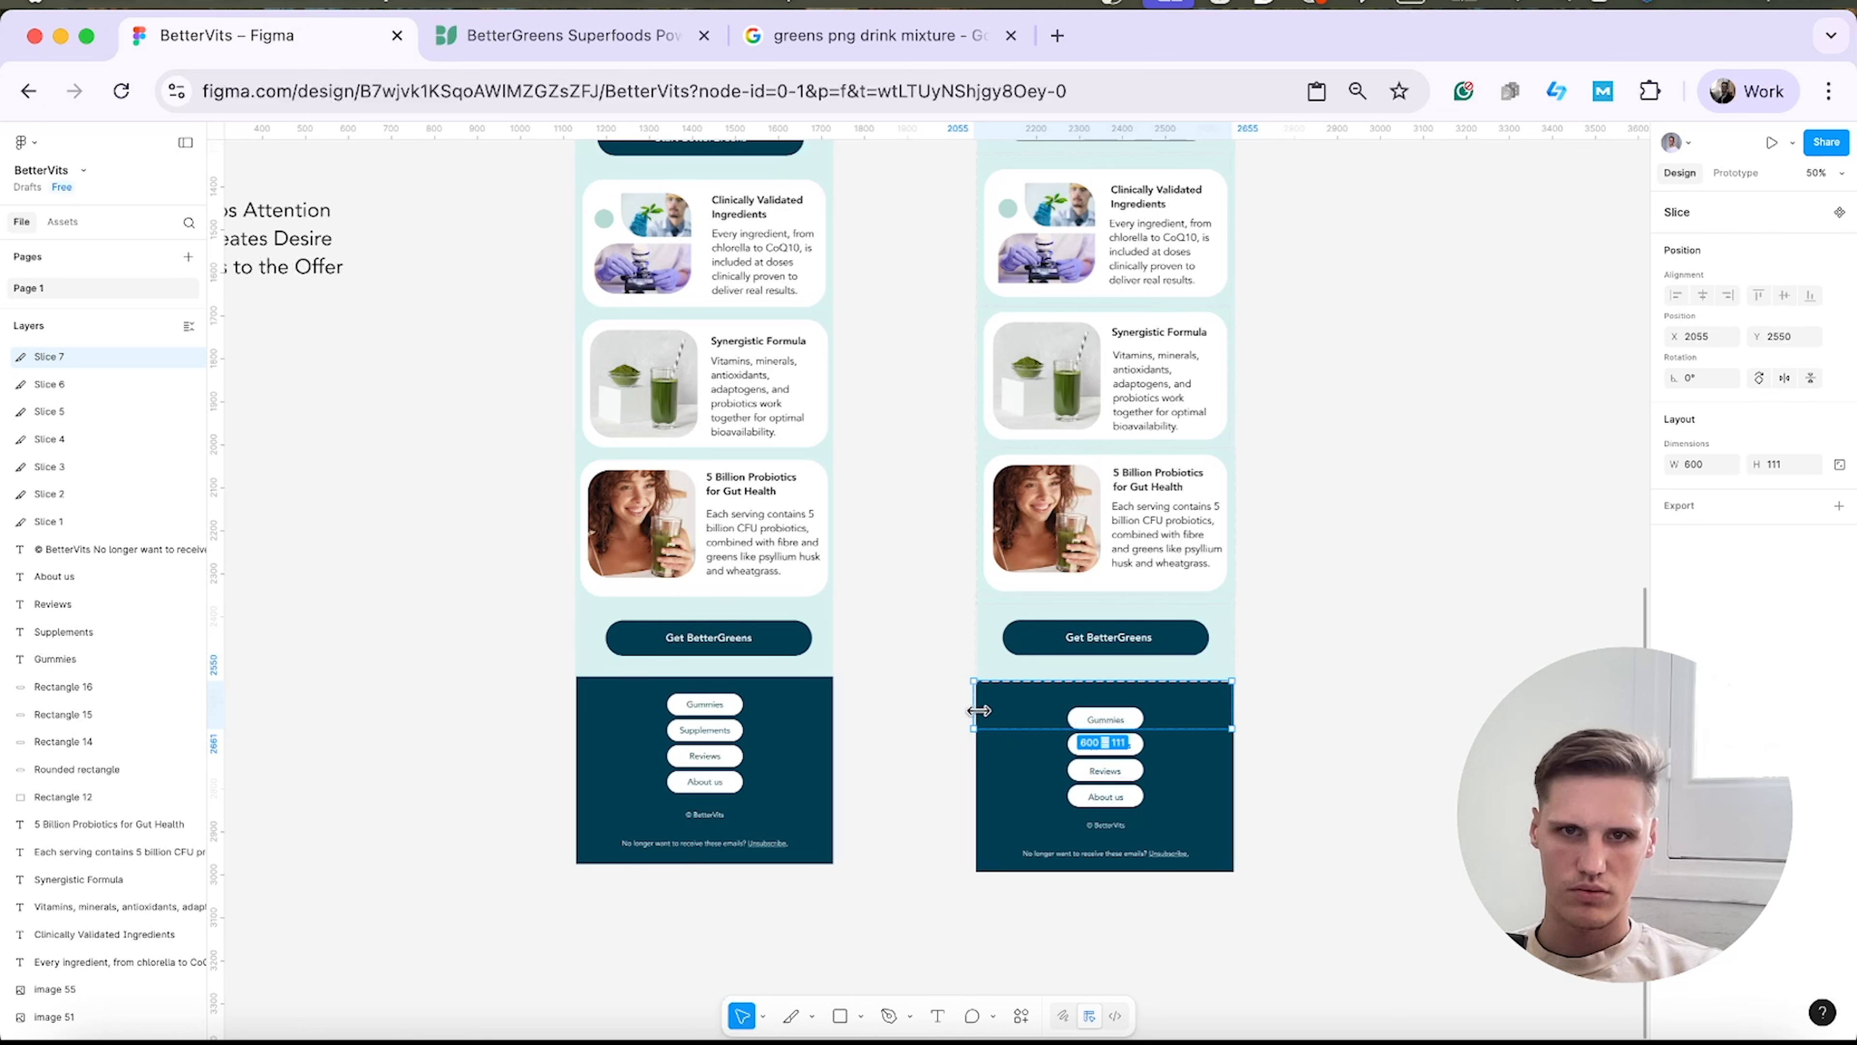
{"action": "left_click_drag", "start_coordinate": [980, 710], "coordinate": [985, 710]}
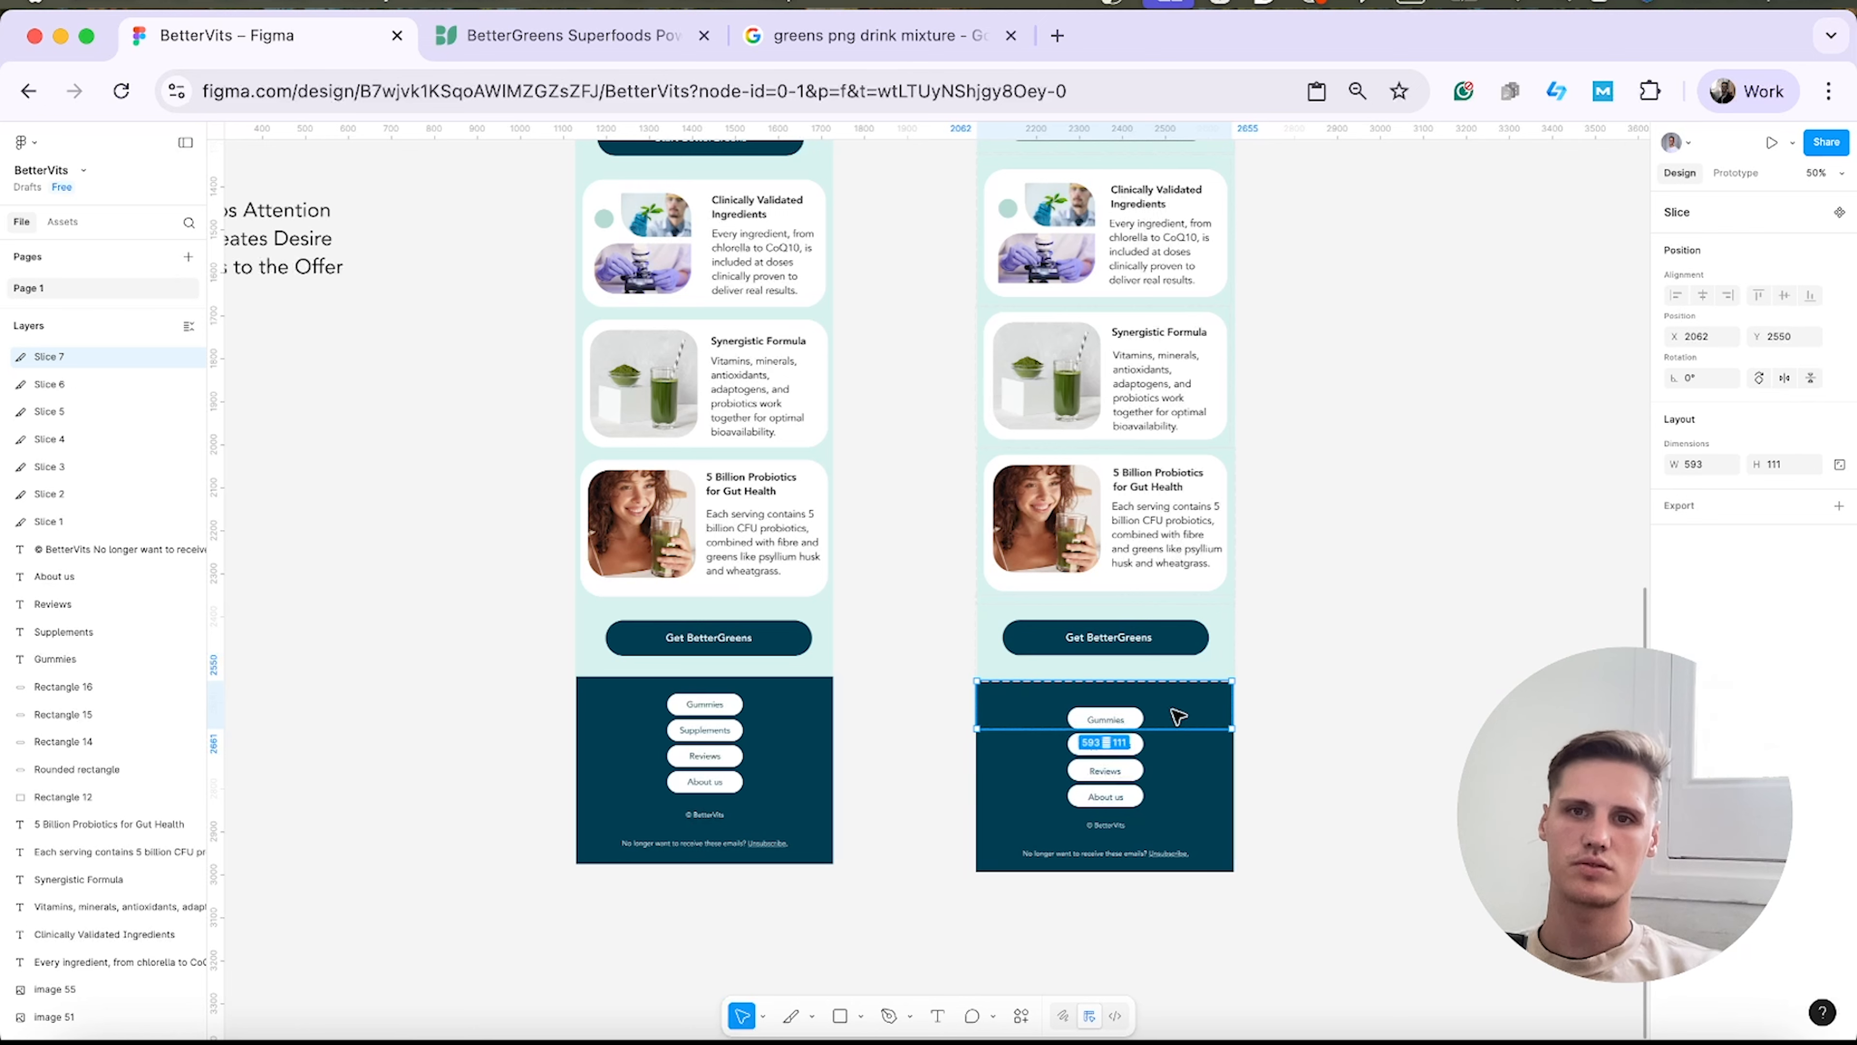
Add slices over the footer's "Supplements", "Reviews" and "About us" pills and closing text, sizing the last slice to about 593 × 143.
{"action": "left_click_drag", "start_coordinate": [1179, 717], "coordinate": [1180, 872]}
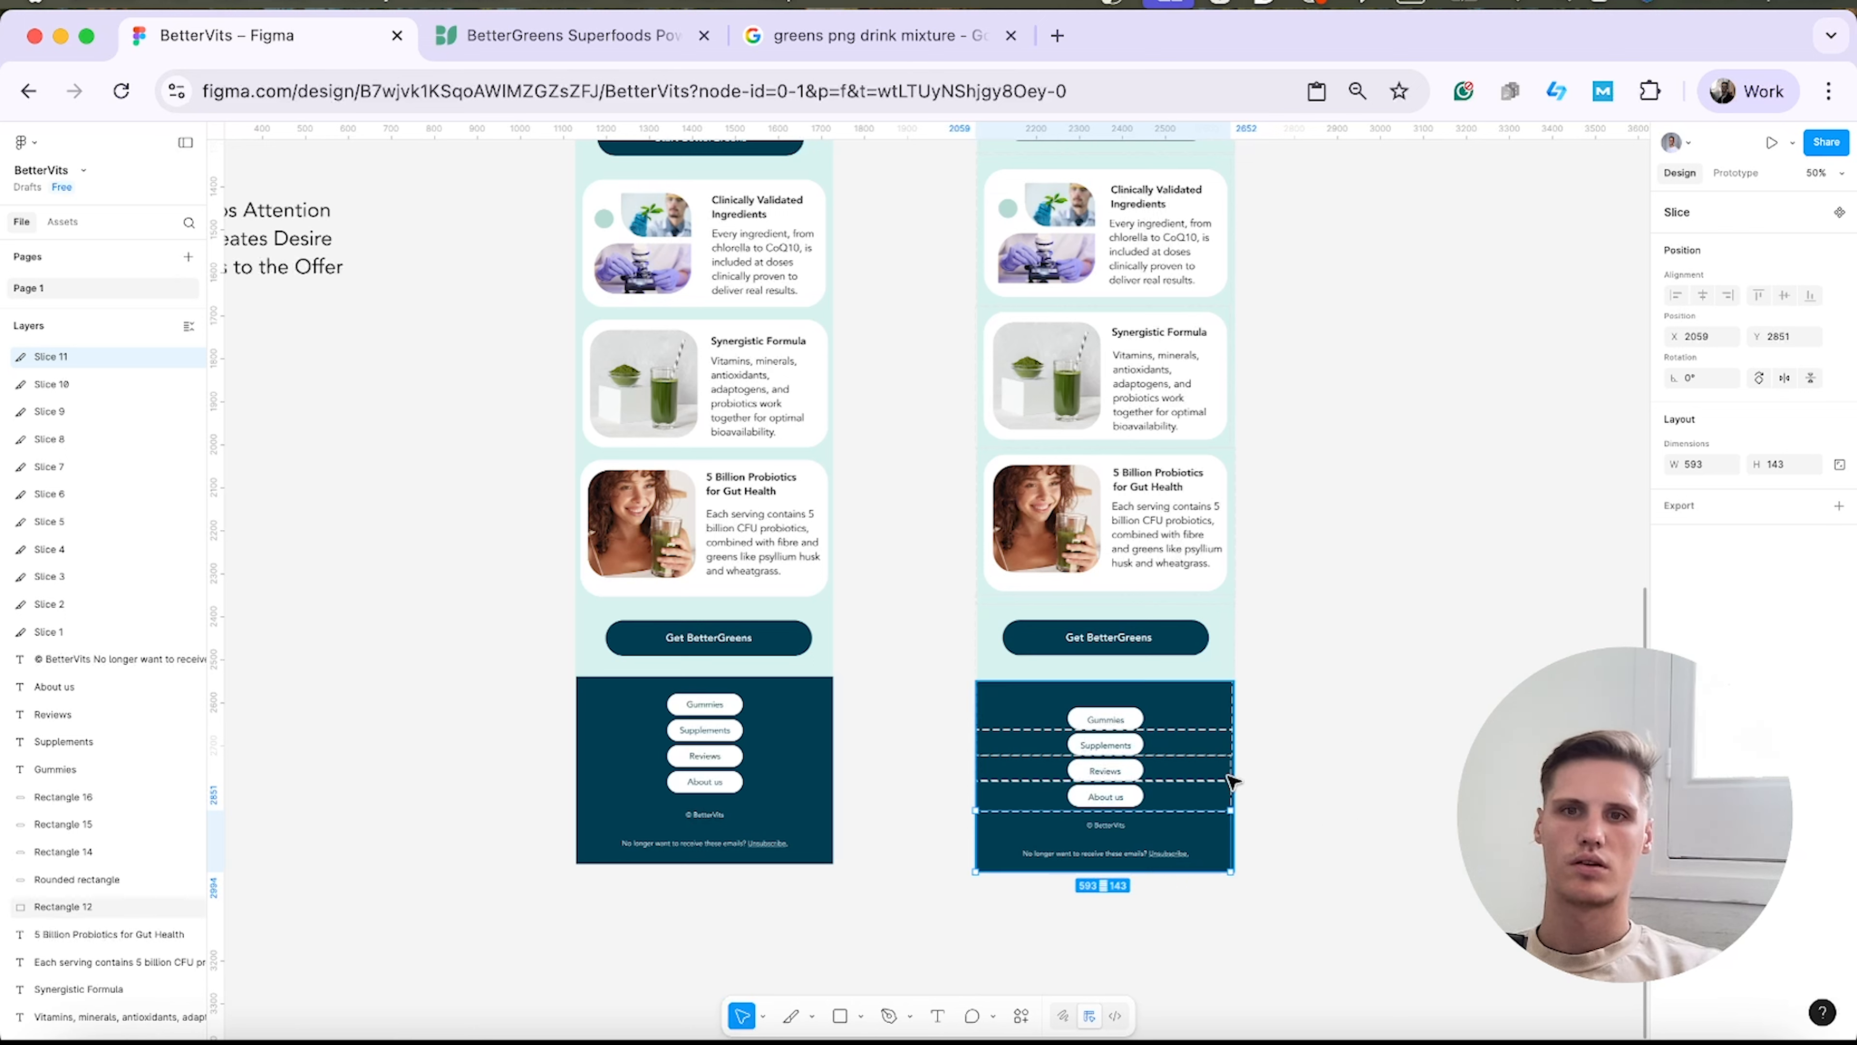
{"action": "left_click", "coordinate": [1216, 785]}
Widen the slice over the footer's "About us" pill and set its width to exactly 600.
{"action": "left_click", "coordinate": [45, 412]}
{"action": "left_click", "coordinate": [47, 384]}
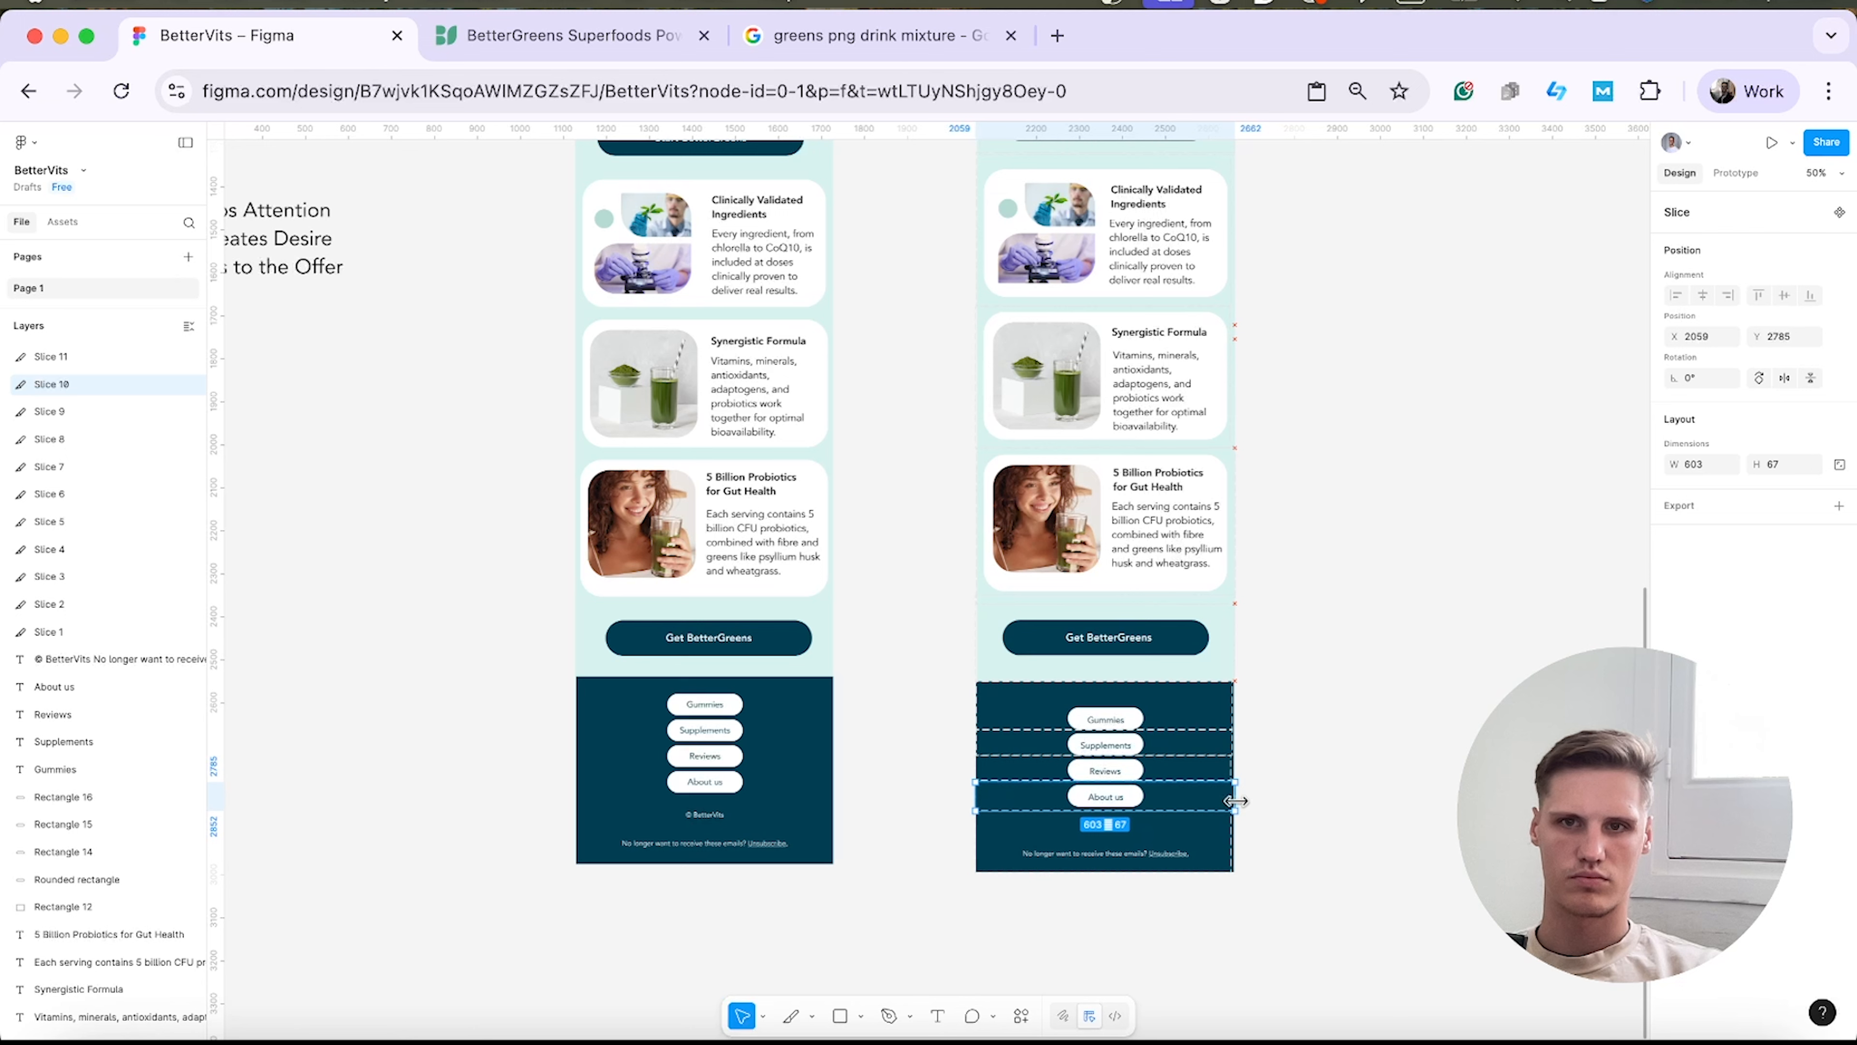
{"action": "left_click", "coordinate": [1325, 772]}
{"action": "left_click", "coordinate": [109, 384]}
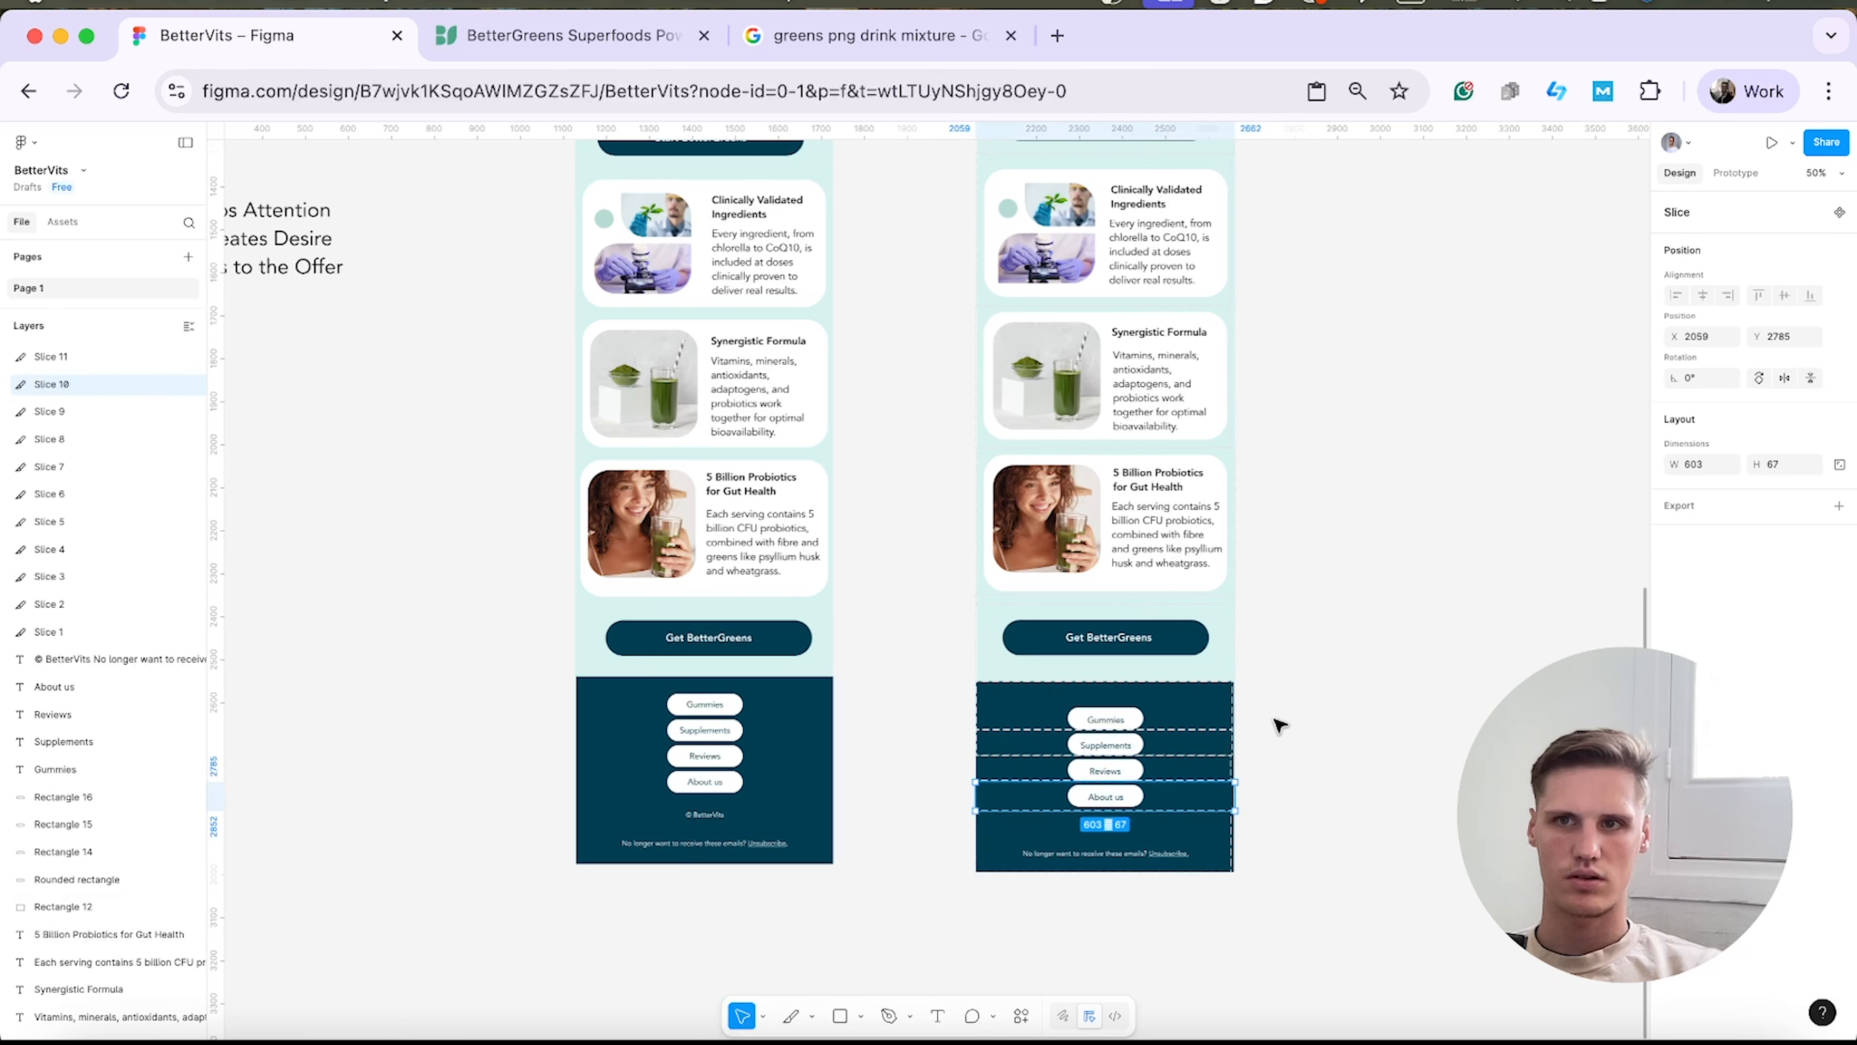
{"action": "type", "text": "6"}
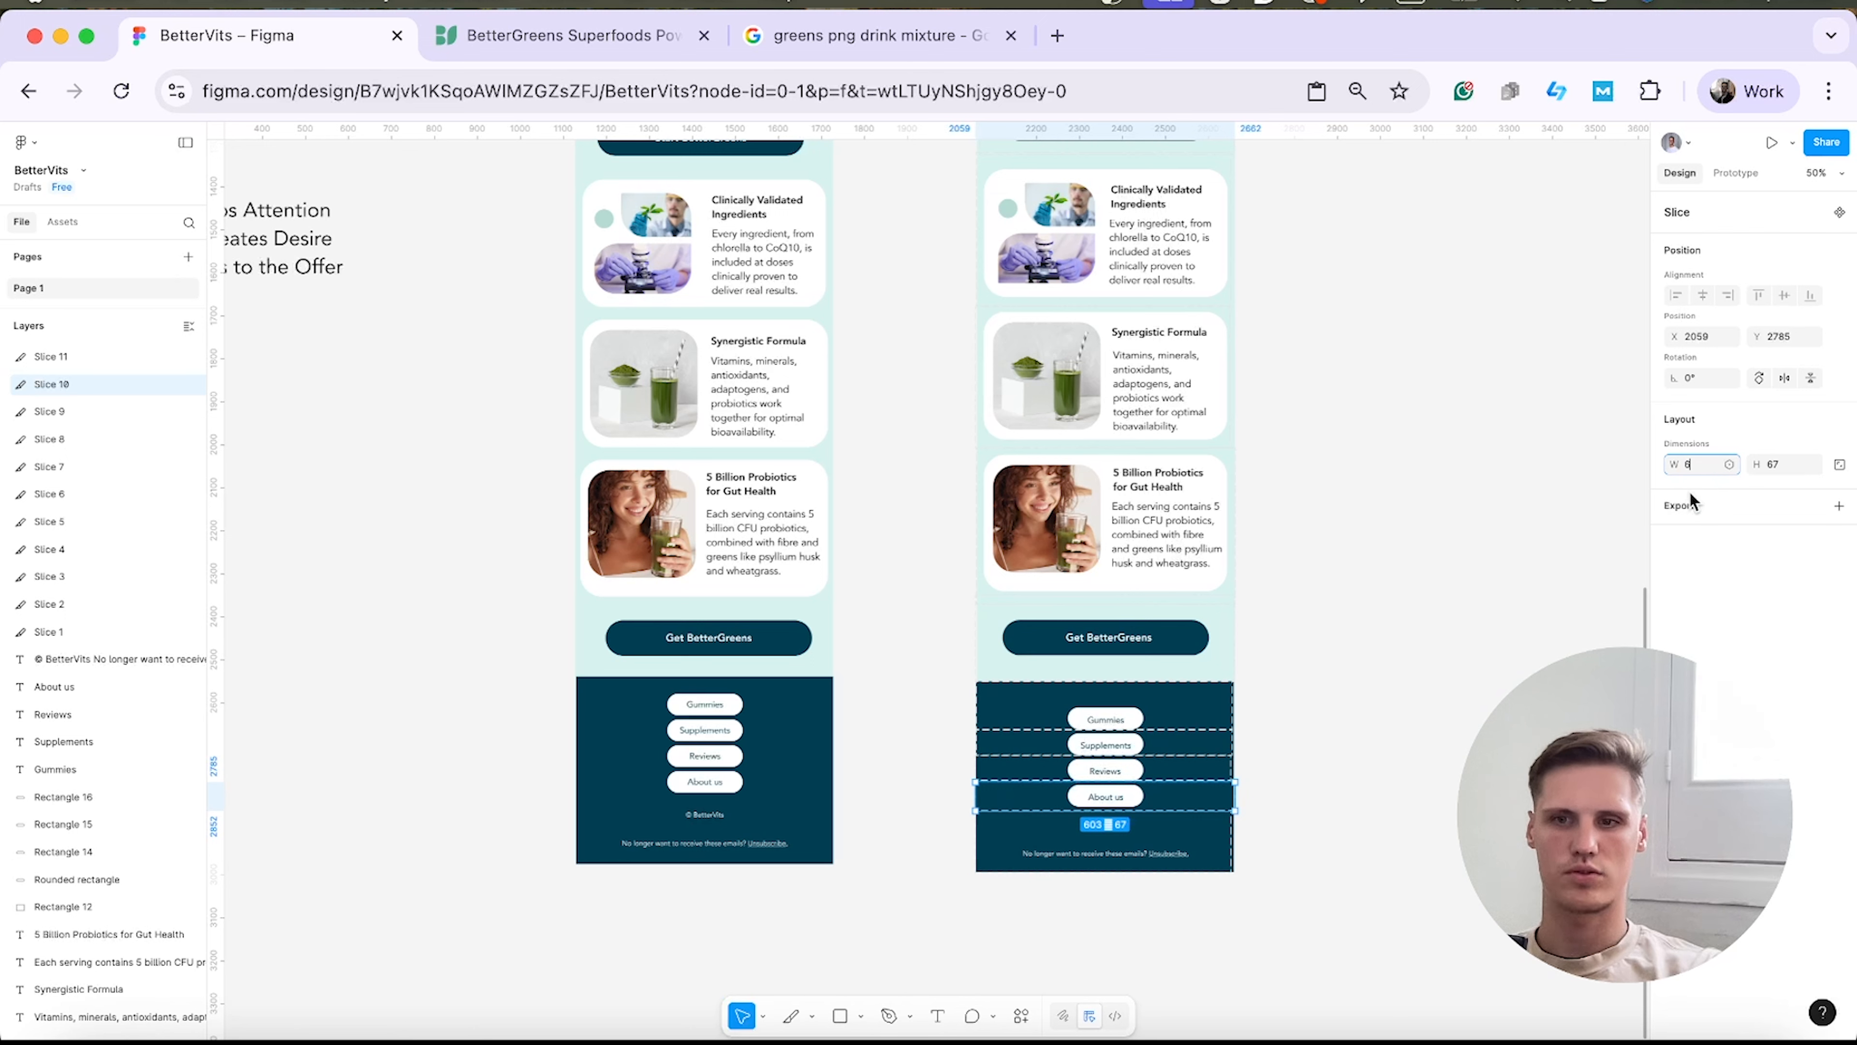
{"action": "type", "text": "00"}
{"action": "key", "text": "Return"}
{"action": "left_click", "coordinate": [1525, 616]}
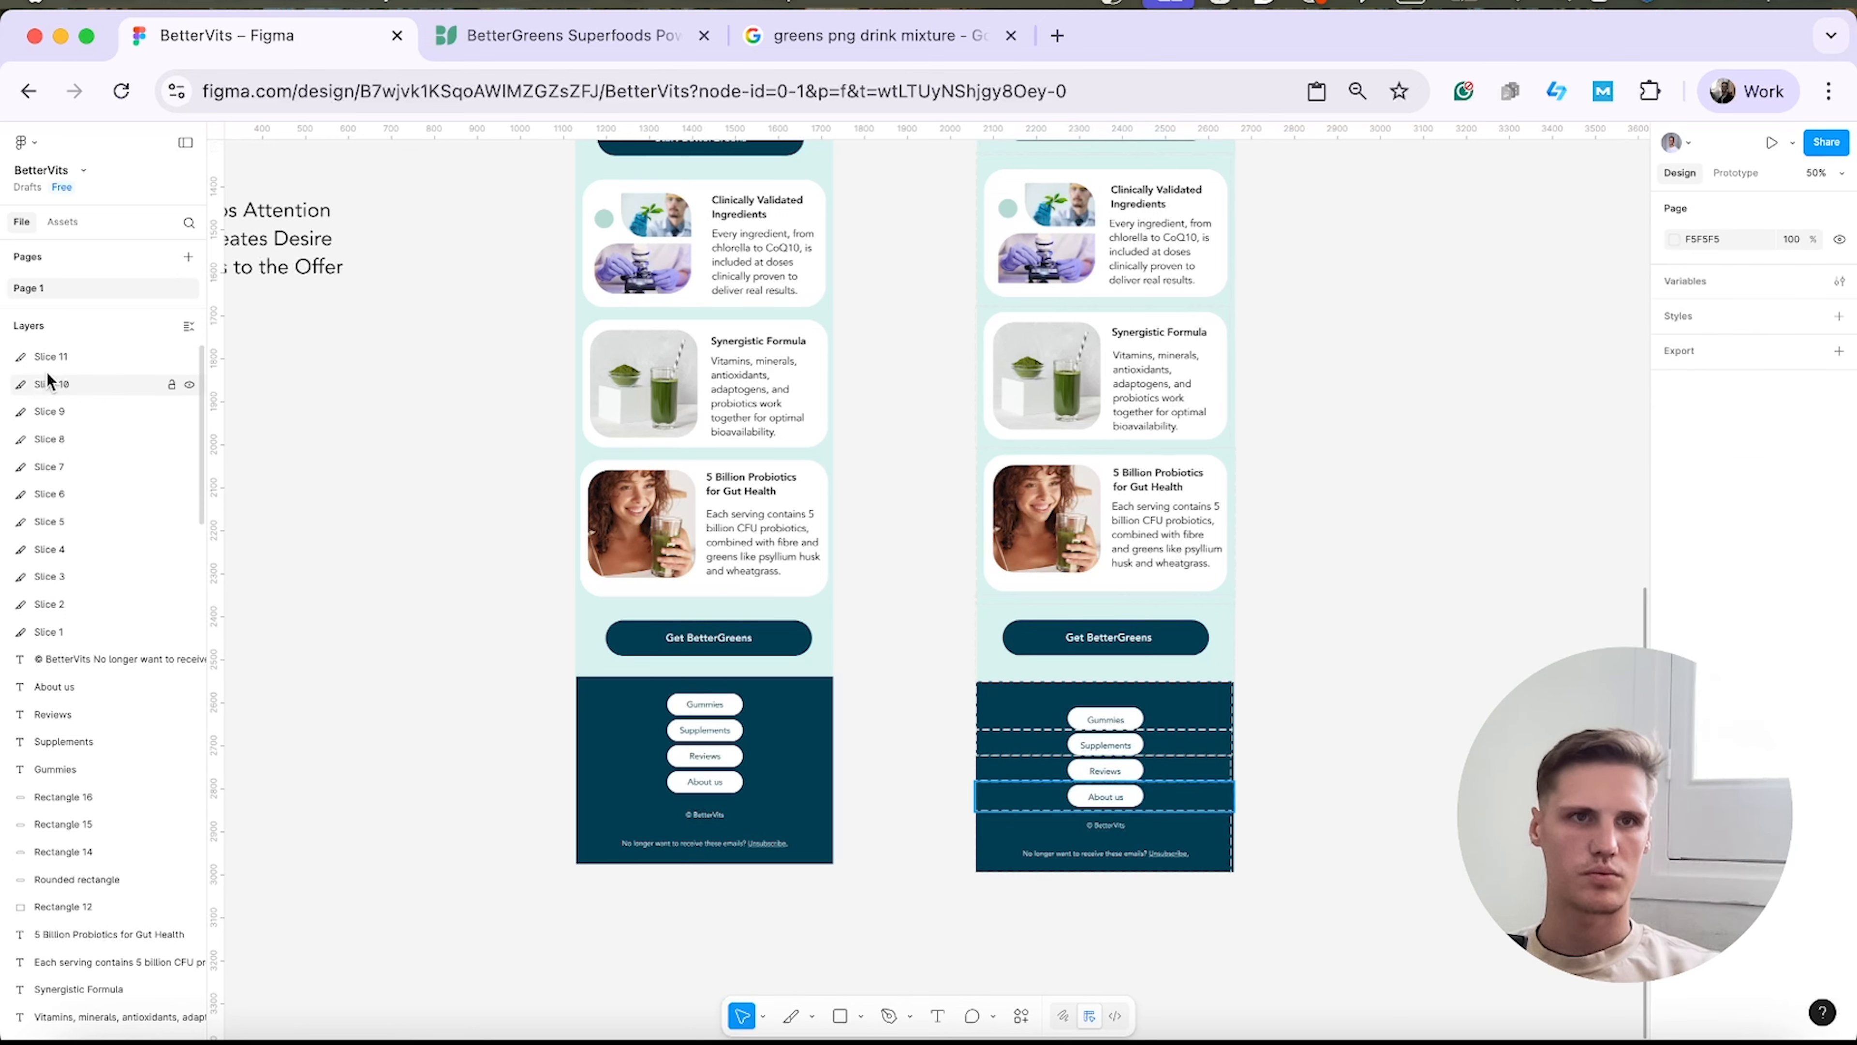
Select all slices from Slice 1 to Slice 11 and set their width to 600.
{"action": "left_click", "coordinate": [47, 356]}
{"action": "left_click", "coordinate": [48, 631], "text": "shift"}
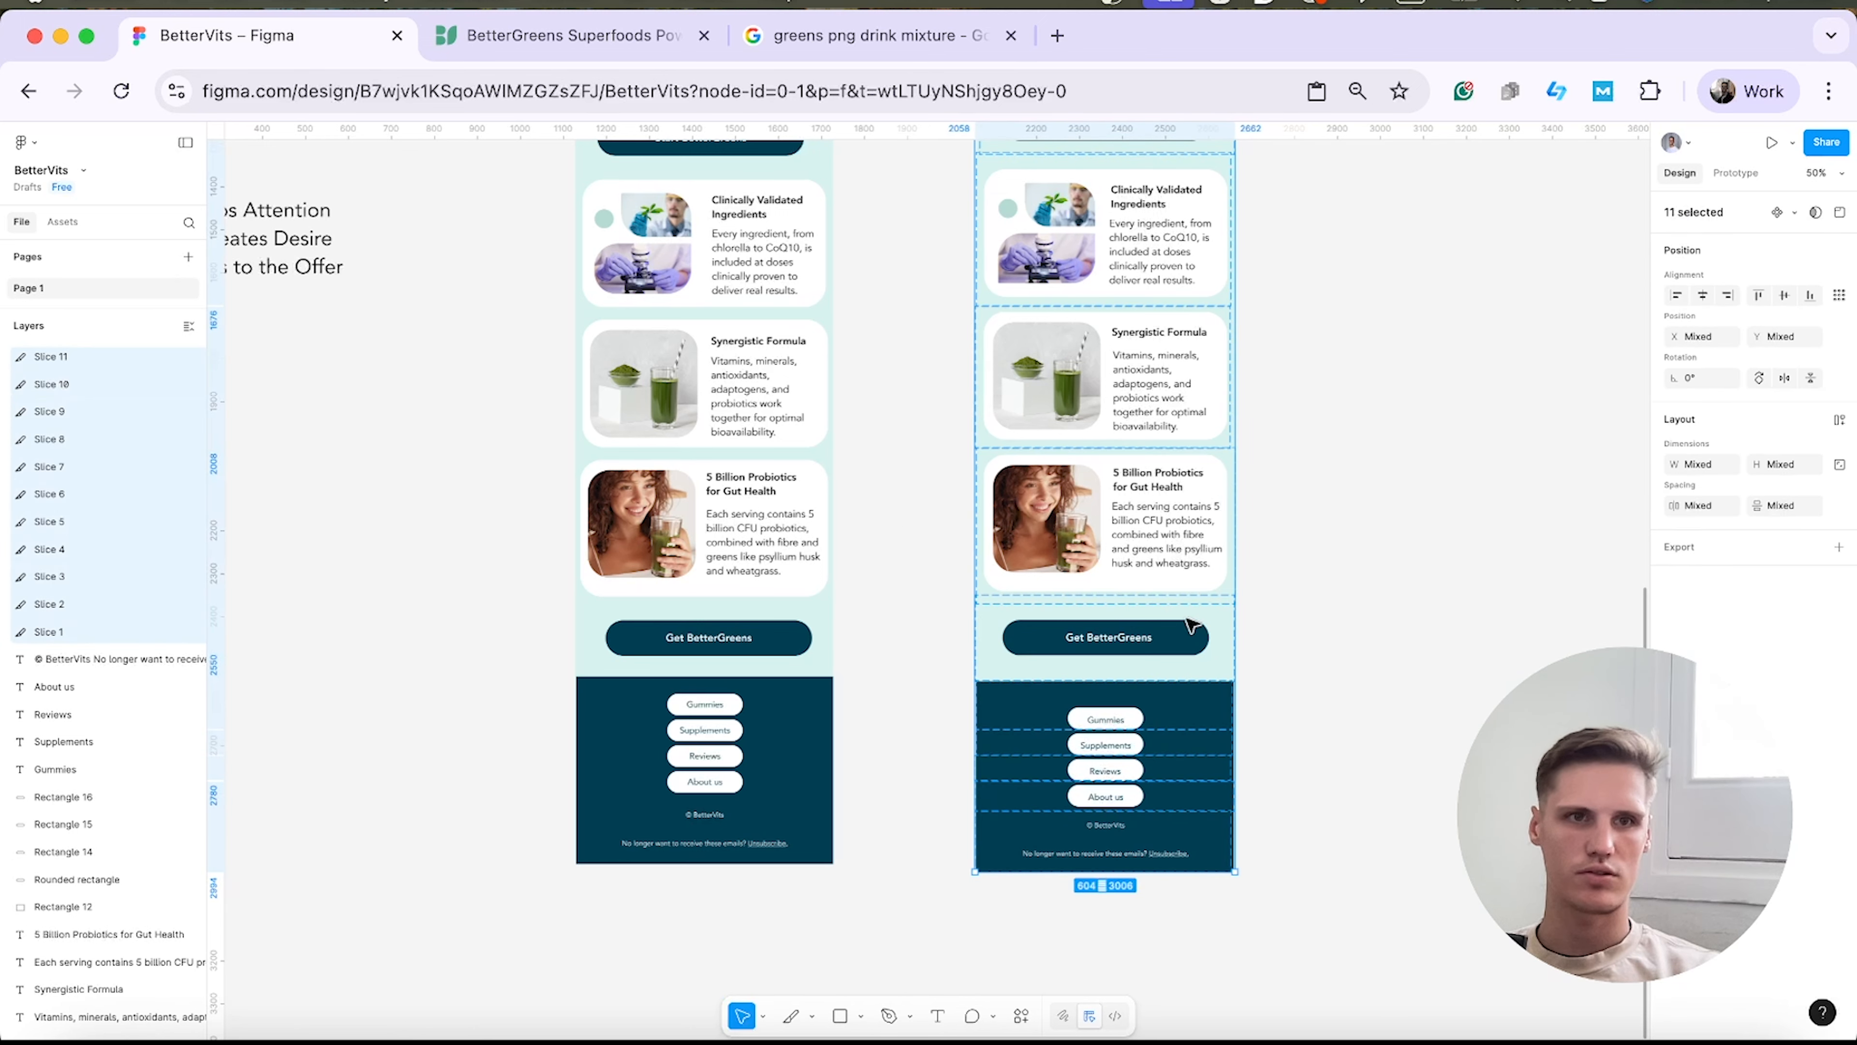
{"action": "left_click", "coordinate": [1698, 464]}
{"action": "type", "text": "600"}
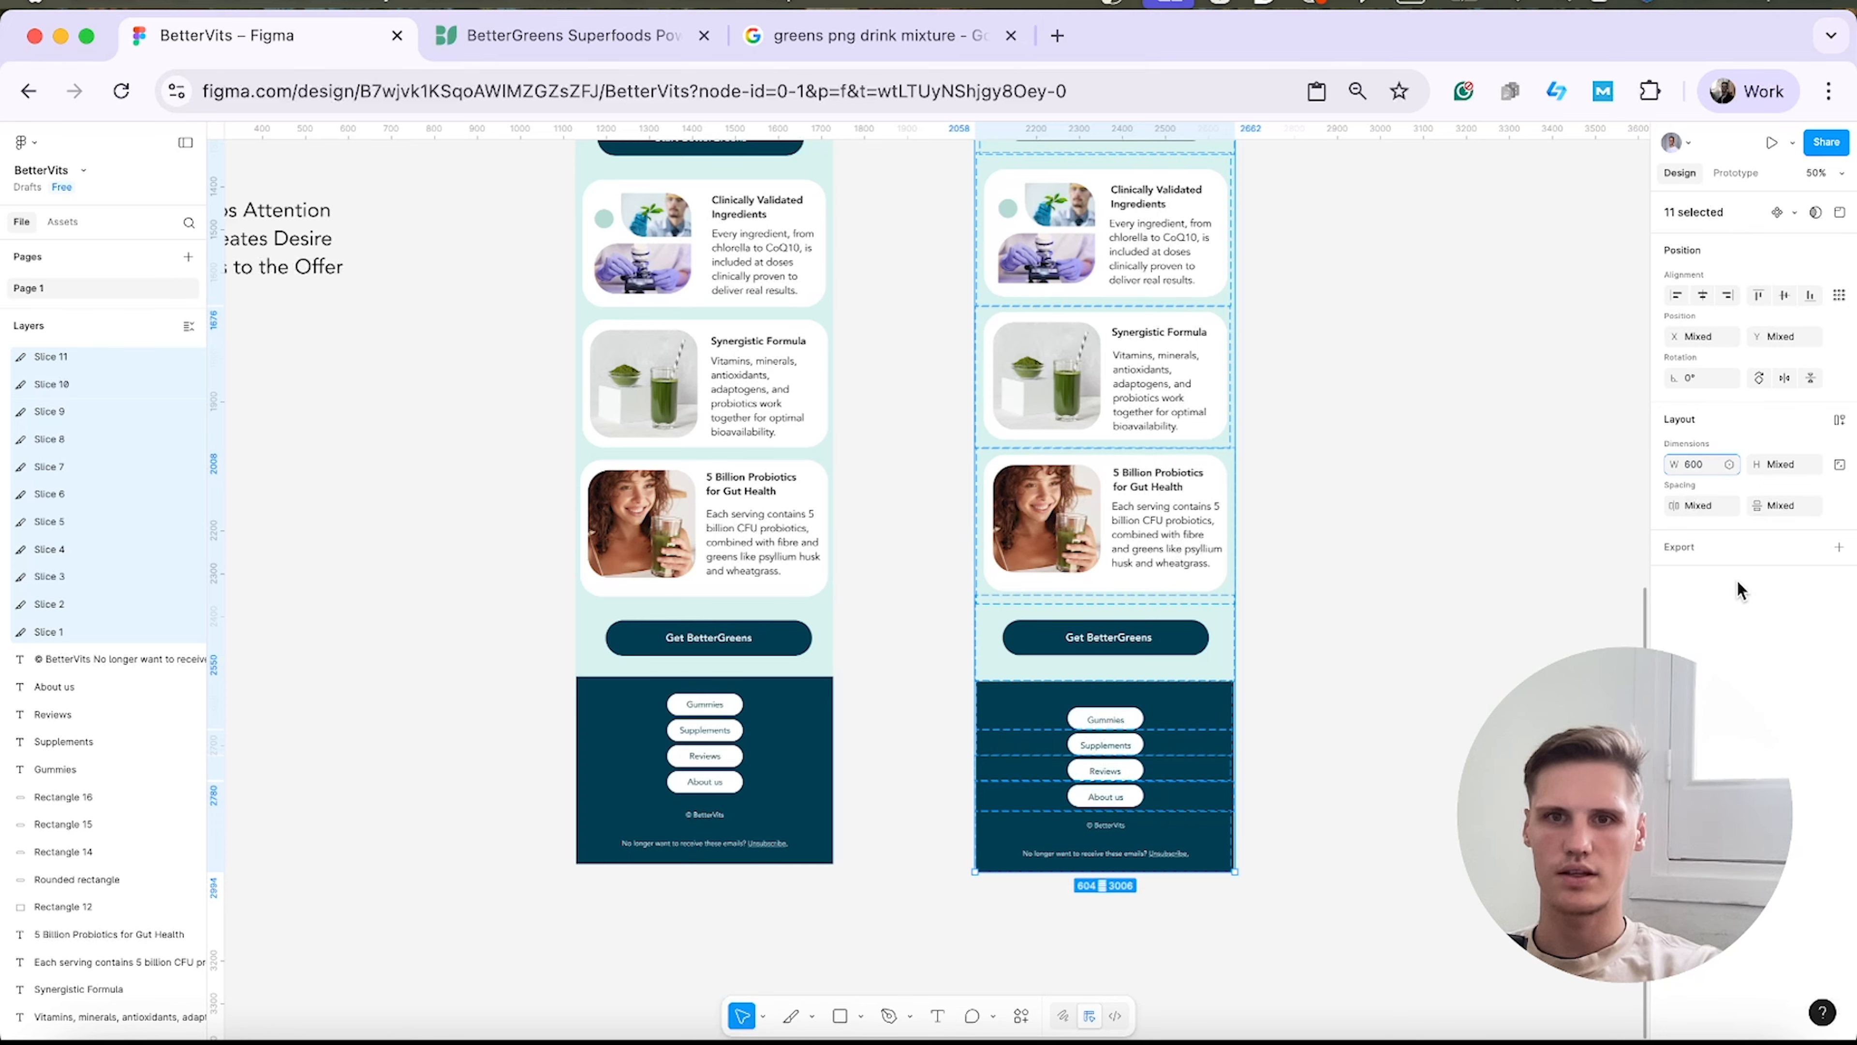
{"action": "key", "text": "Return"}
{"action": "scroll", "coordinate": [1397, 607], "scroll_direction": "up", "scroll_amount": 10}
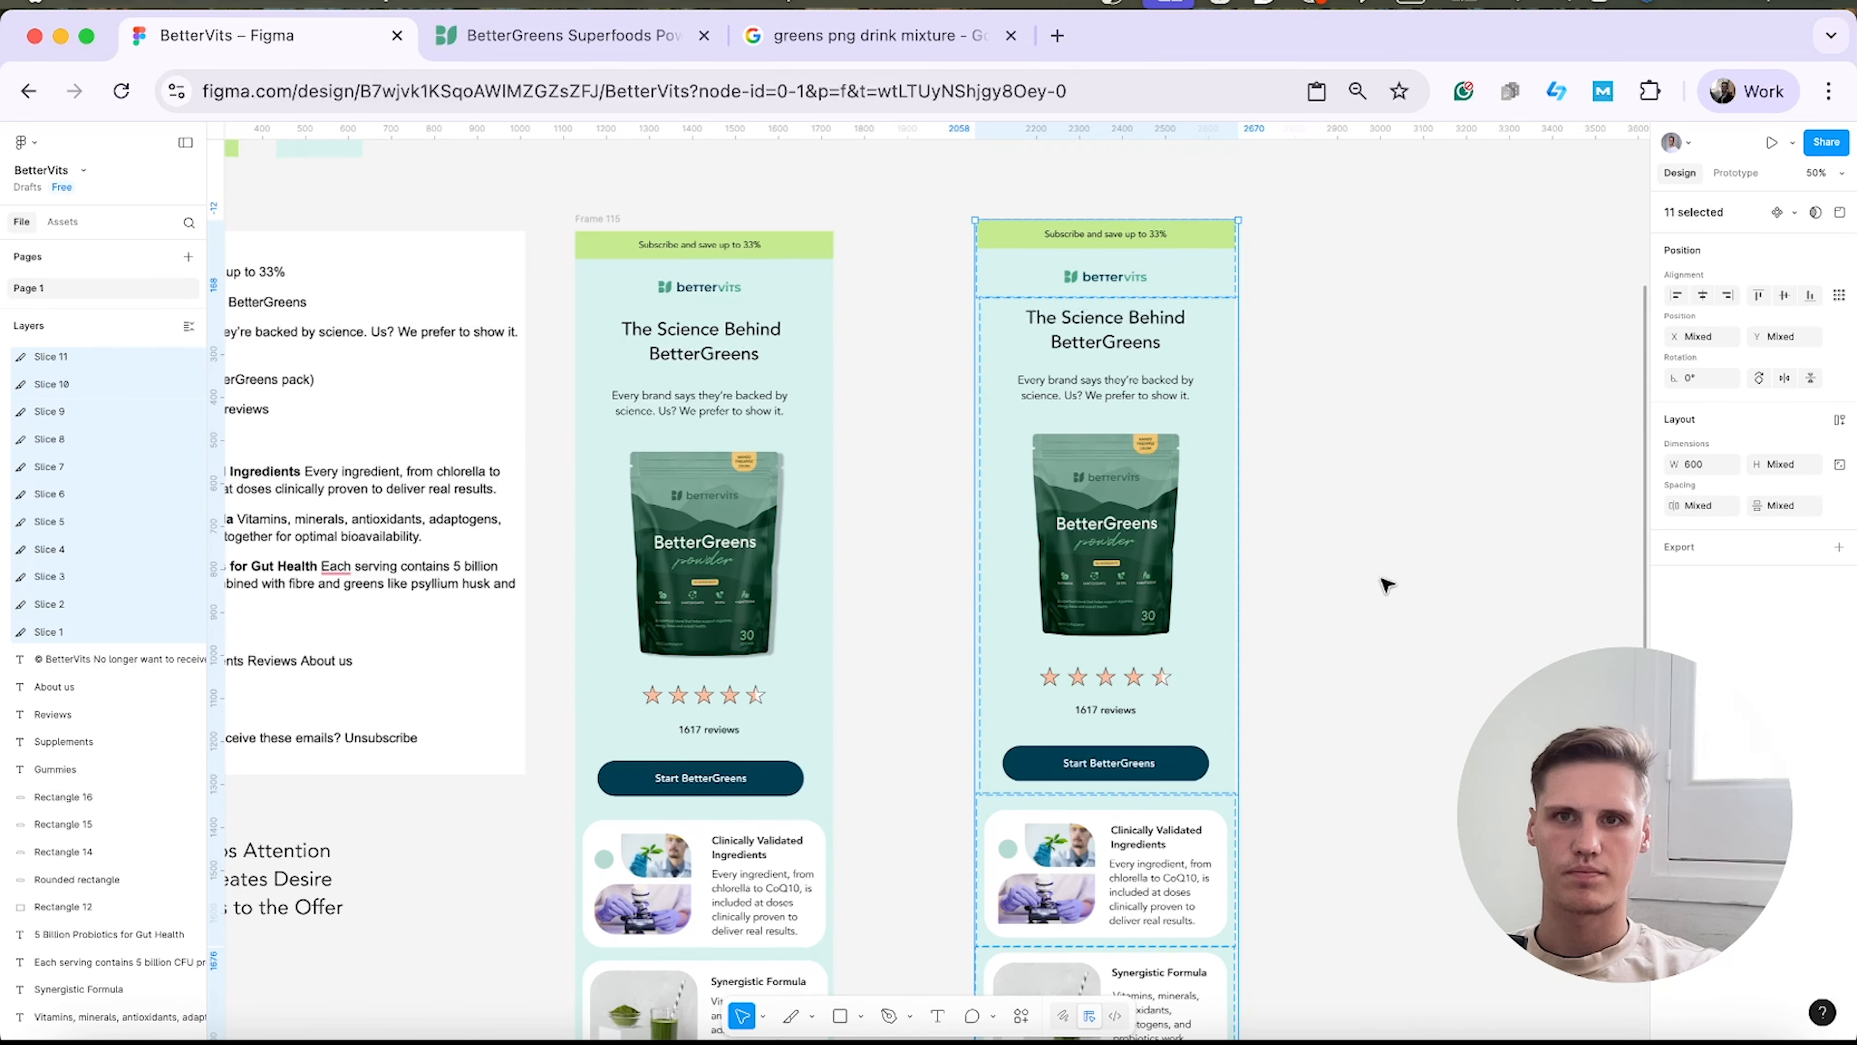
Narrow the hero section's slice to a width of 590 so it ends at the email's right edge.
{"action": "left_click", "coordinate": [1273, 439]}
{"action": "left_click", "coordinate": [1232, 403]}
{"action": "left_click", "coordinate": [1246, 403]}
{"action": "left_click", "coordinate": [1234, 400]}
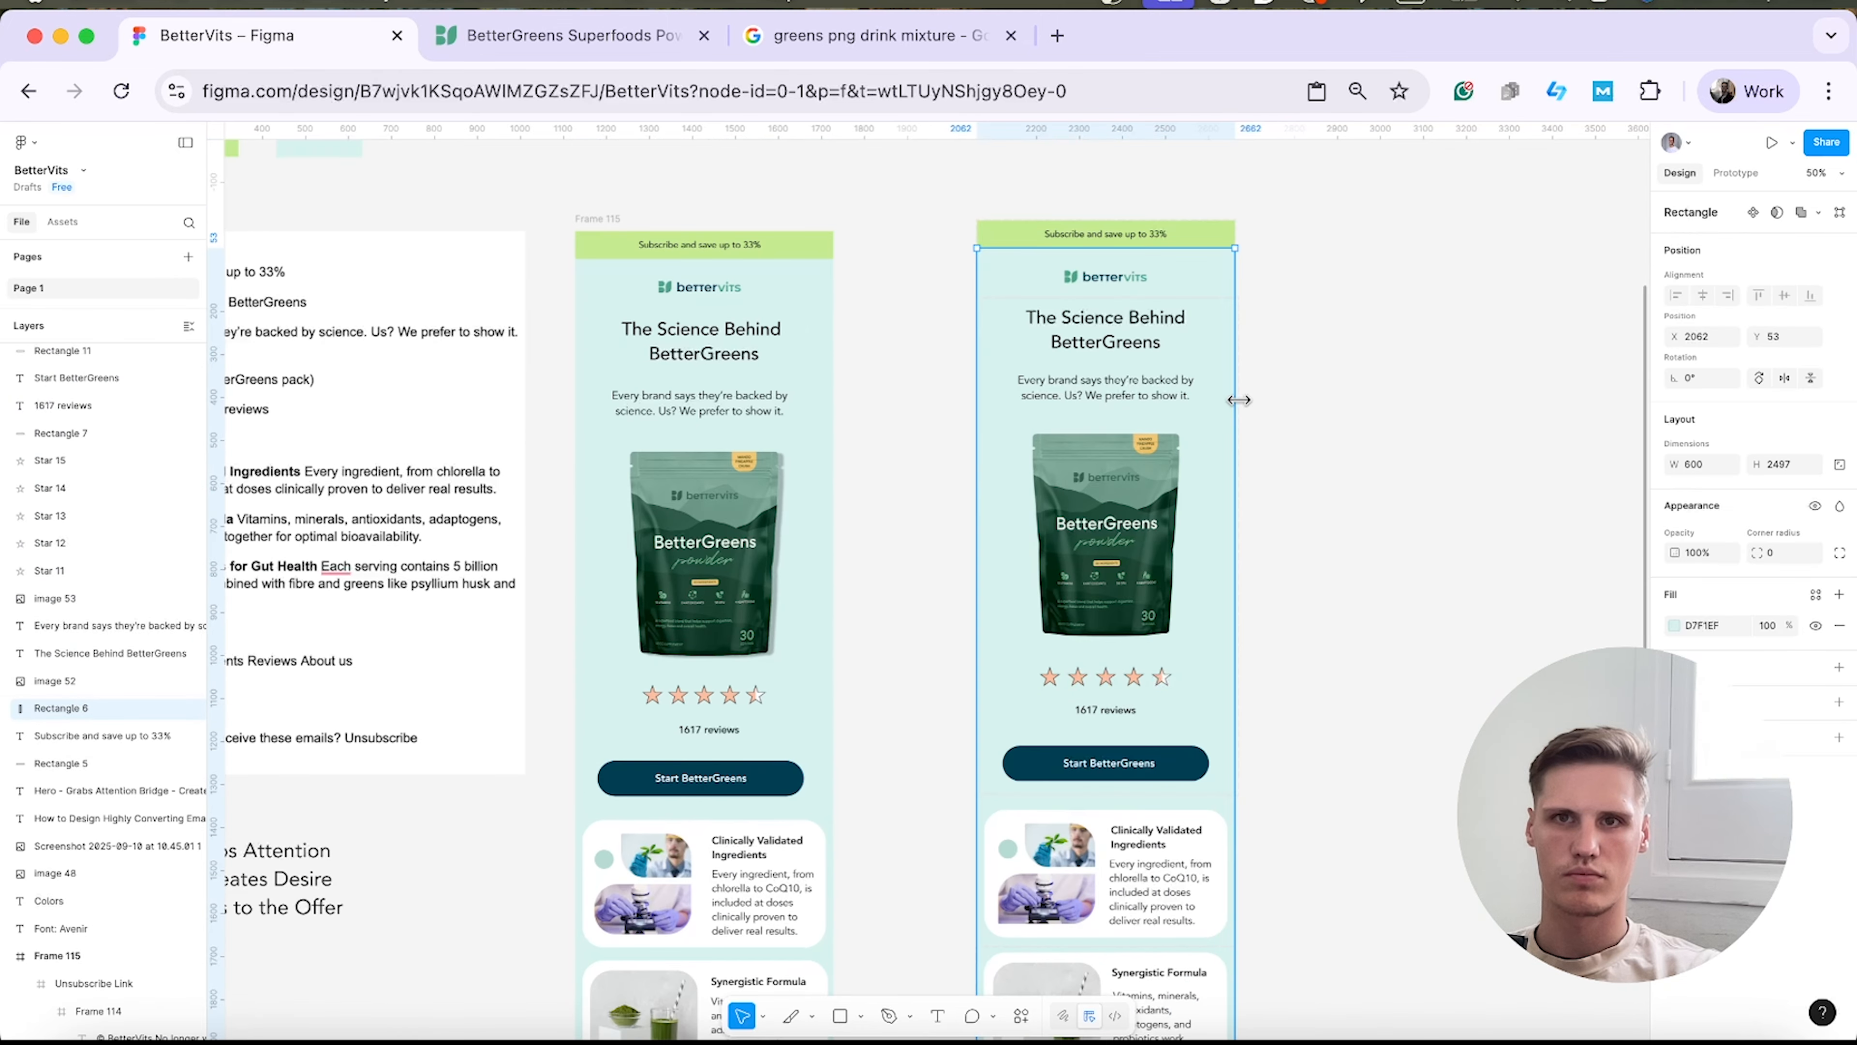
{"action": "left_click", "coordinate": [1287, 406]}
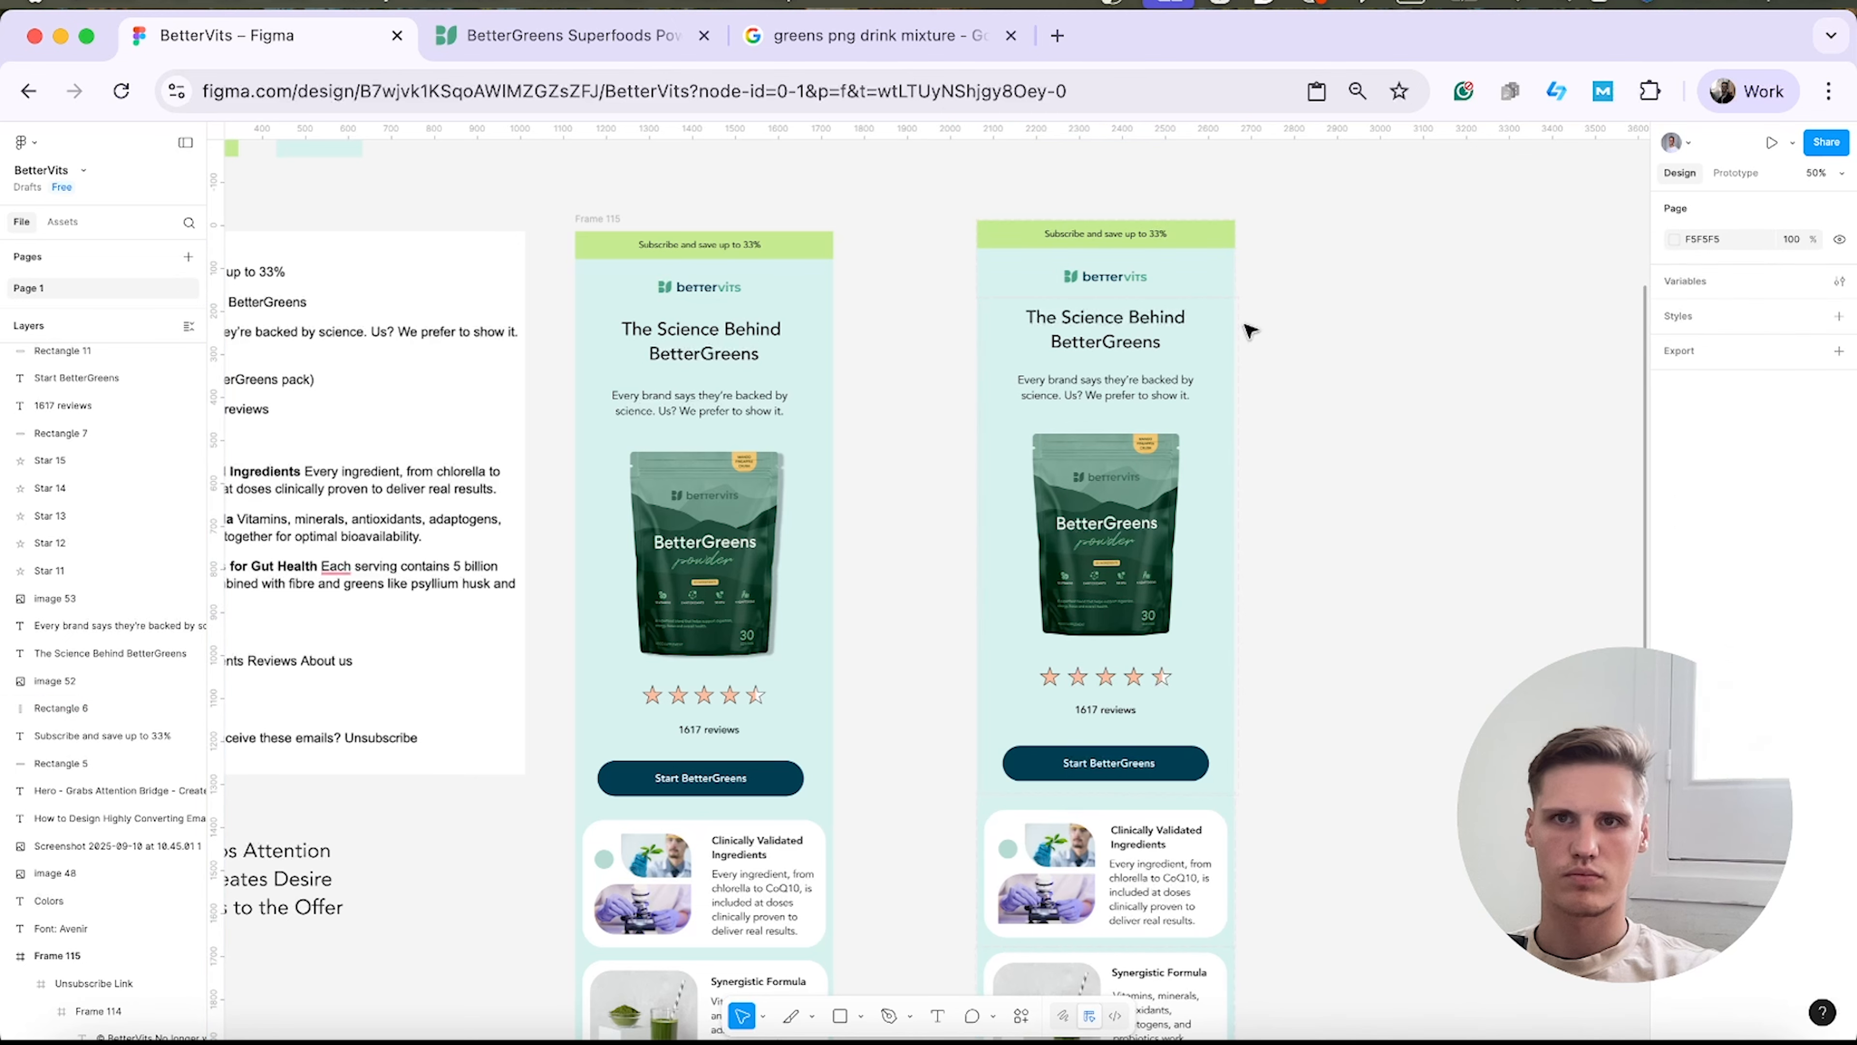
{"action": "scroll", "coordinate": [85, 431], "scroll_direction": "up", "scroll_amount": 10}
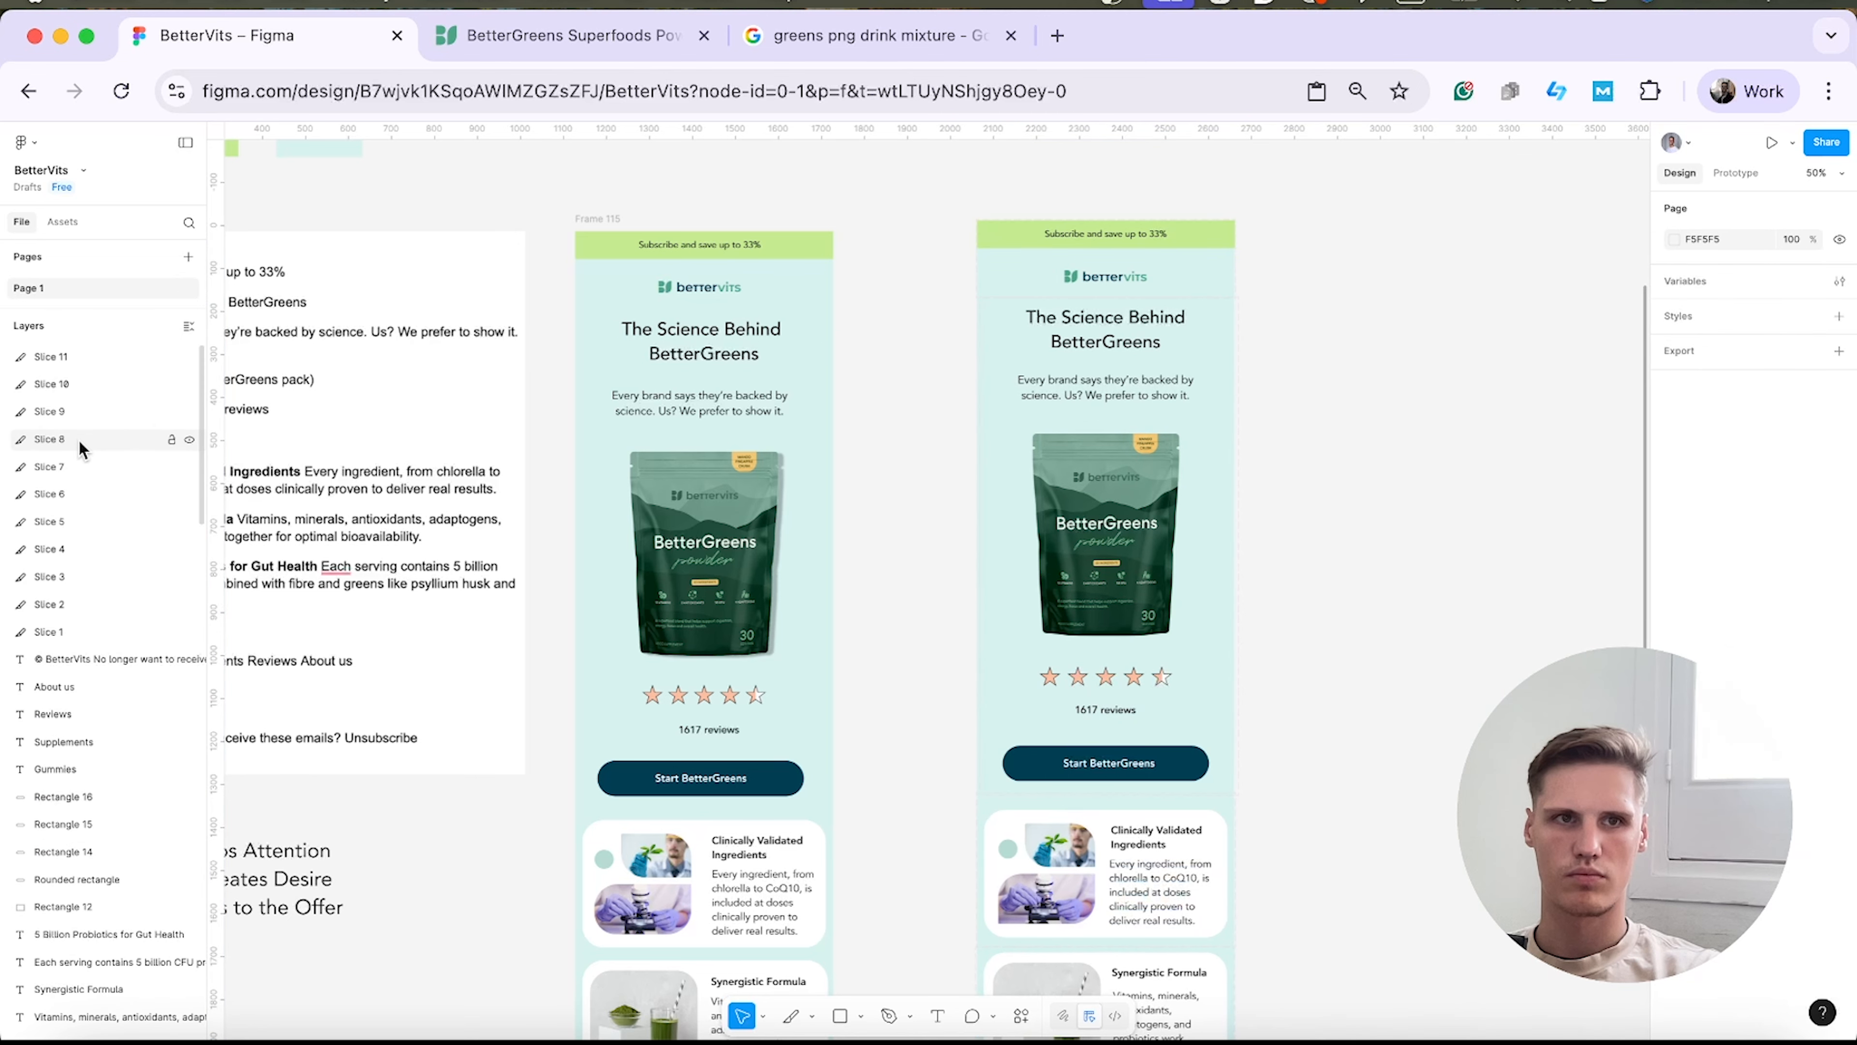
{"action": "left_click", "coordinate": [57, 556]}
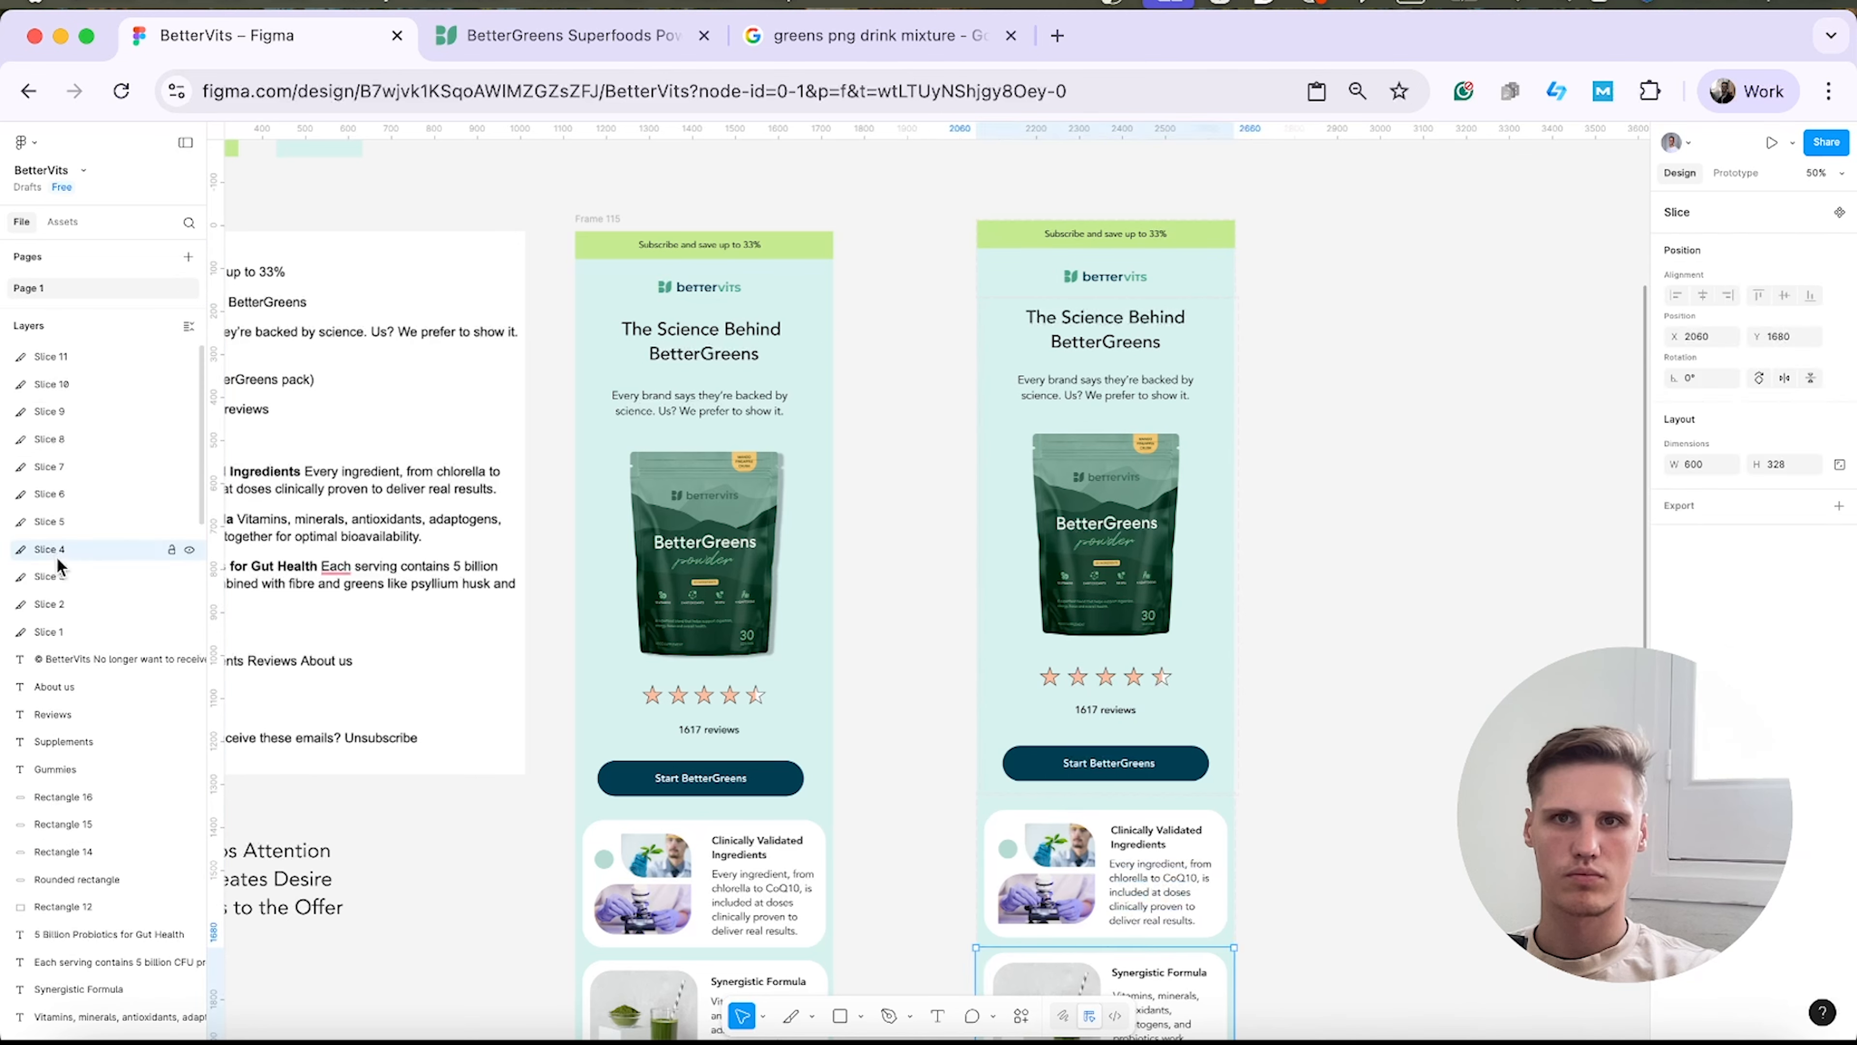
{"action": "left_click", "coordinate": [58, 604]}
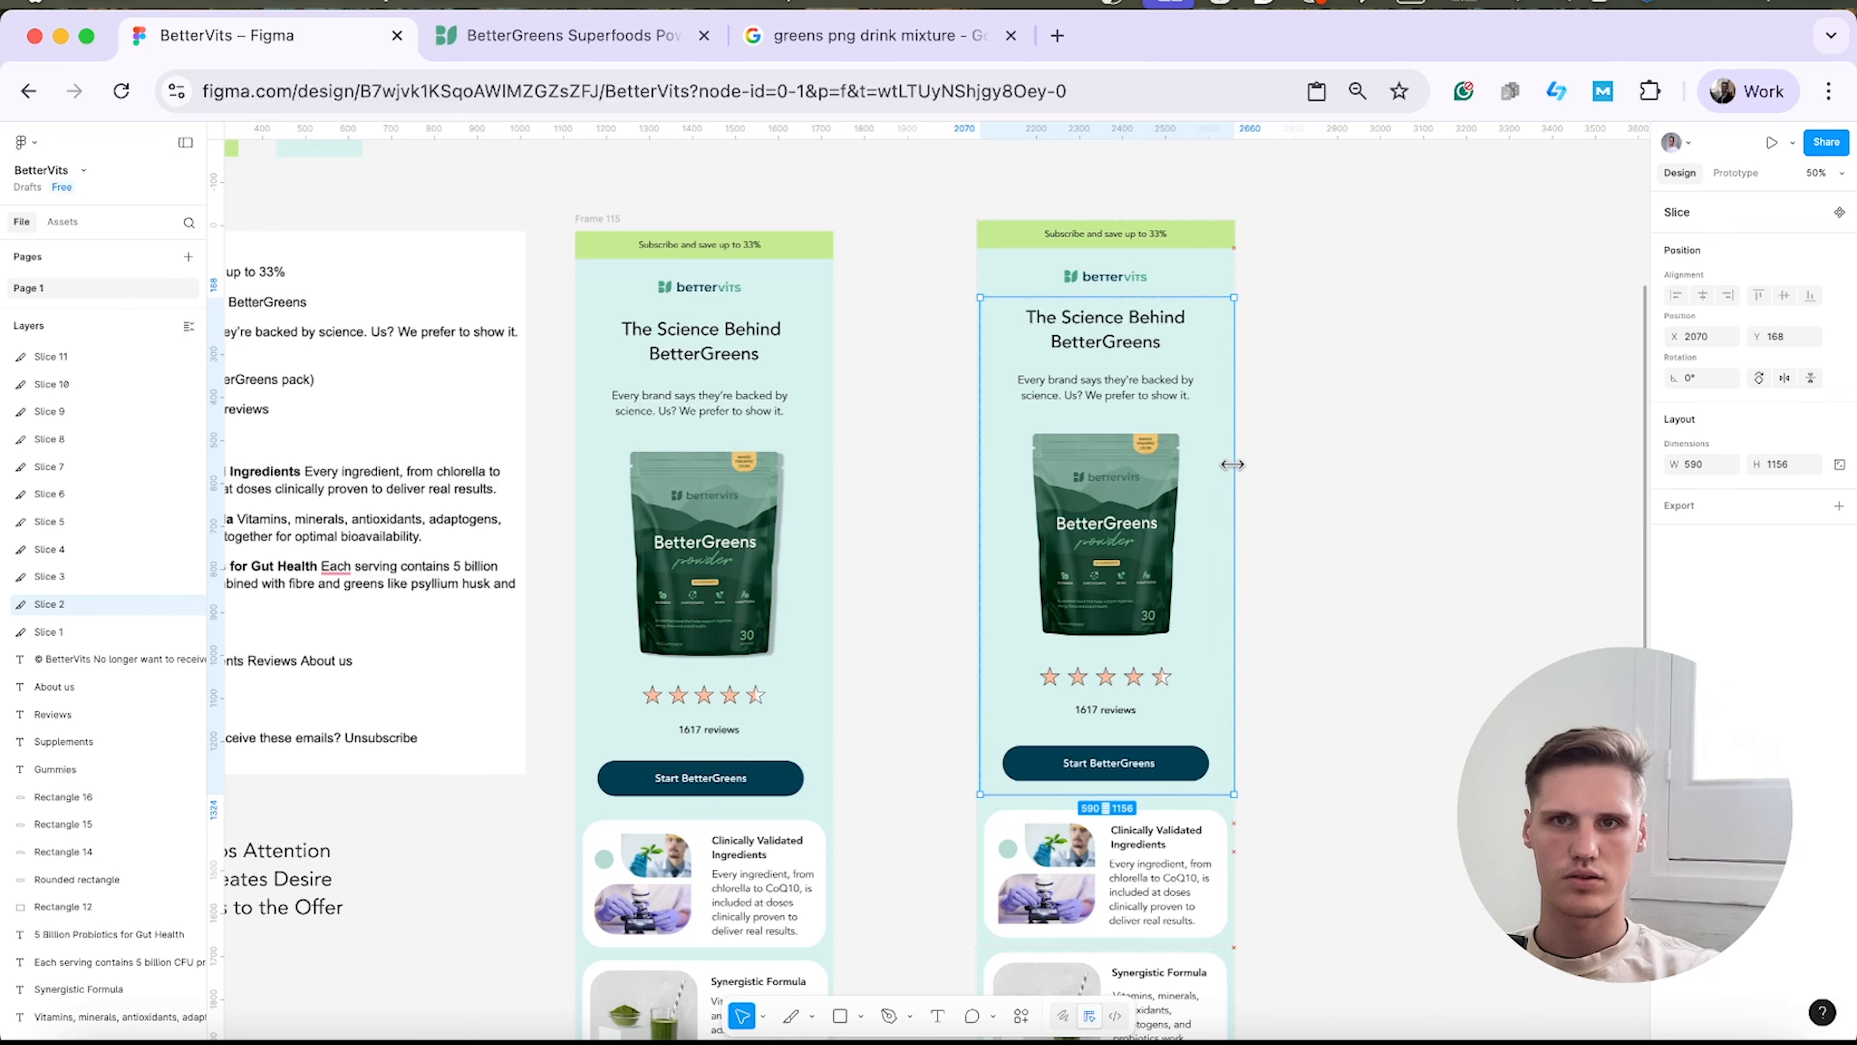
{"action": "left_click", "coordinate": [1503, 494]}
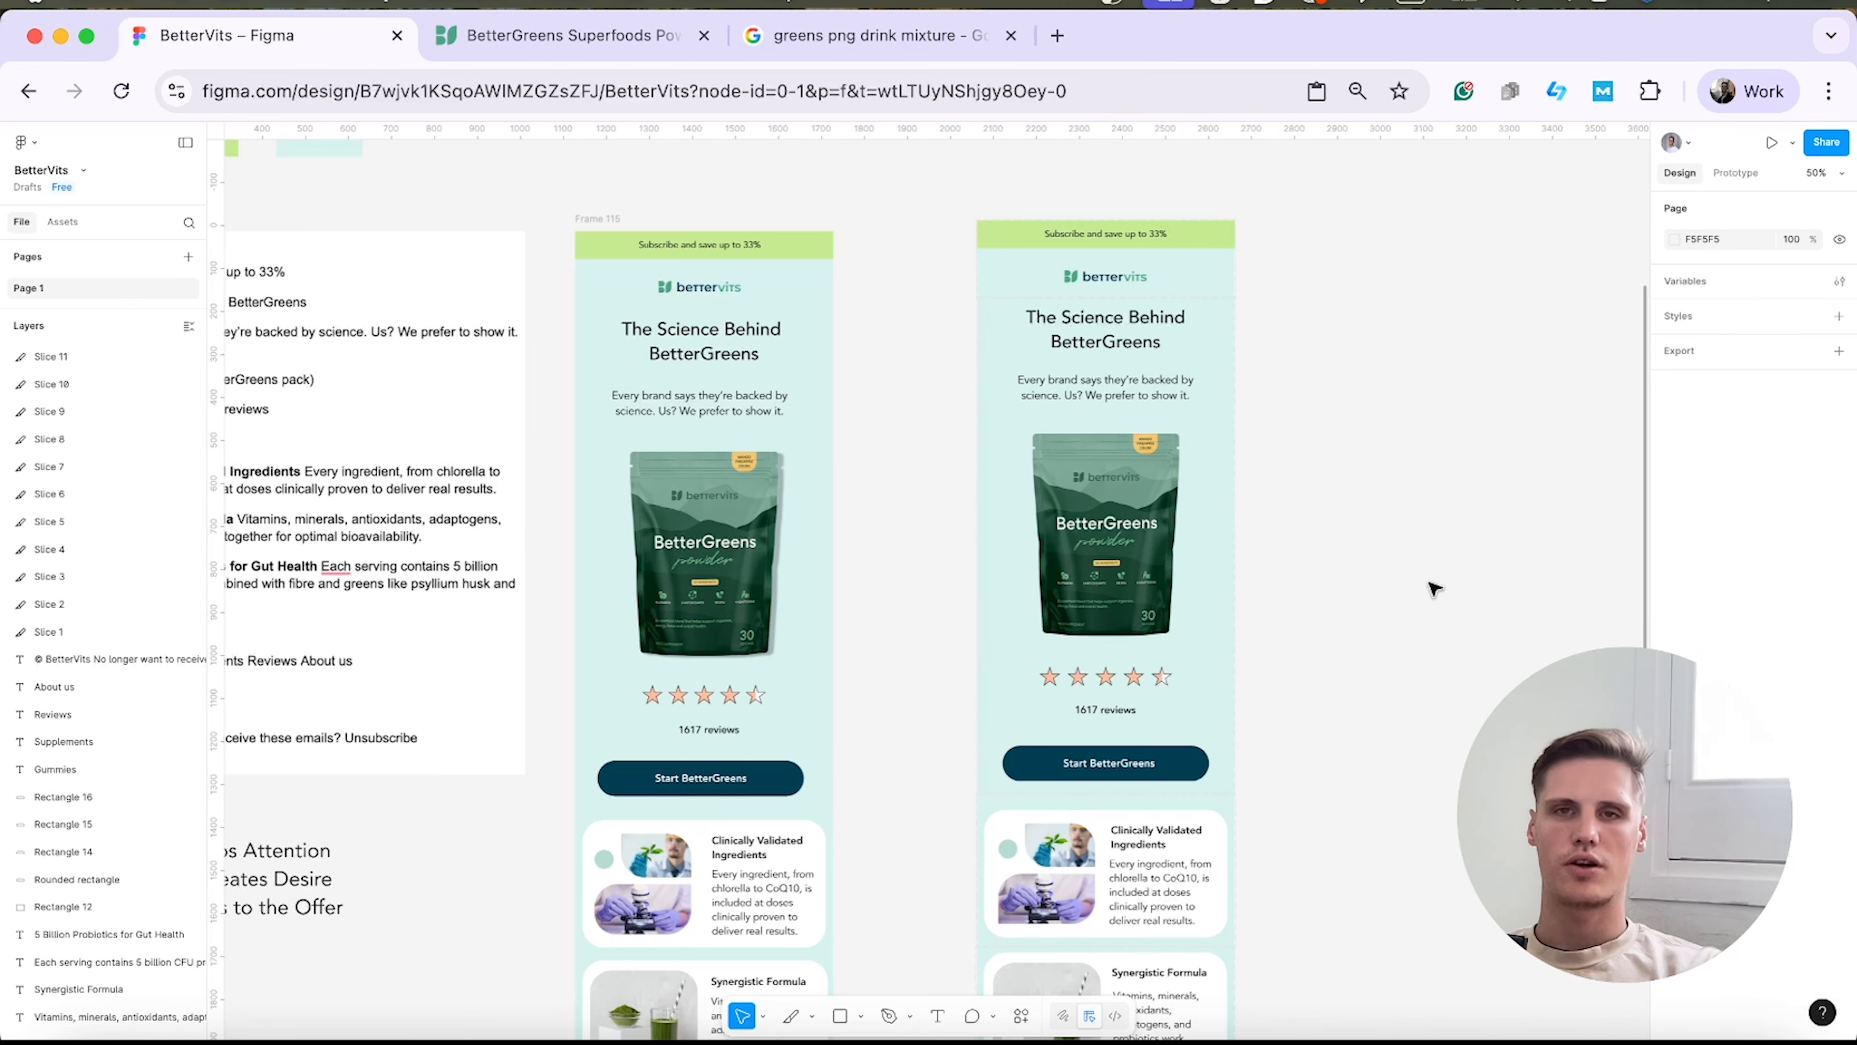
Select all eleven slices and export them together as JPEG files at 2x scale.
{"action": "scroll", "coordinate": [1435, 590], "scroll_direction": "down", "scroll_amount": 5}
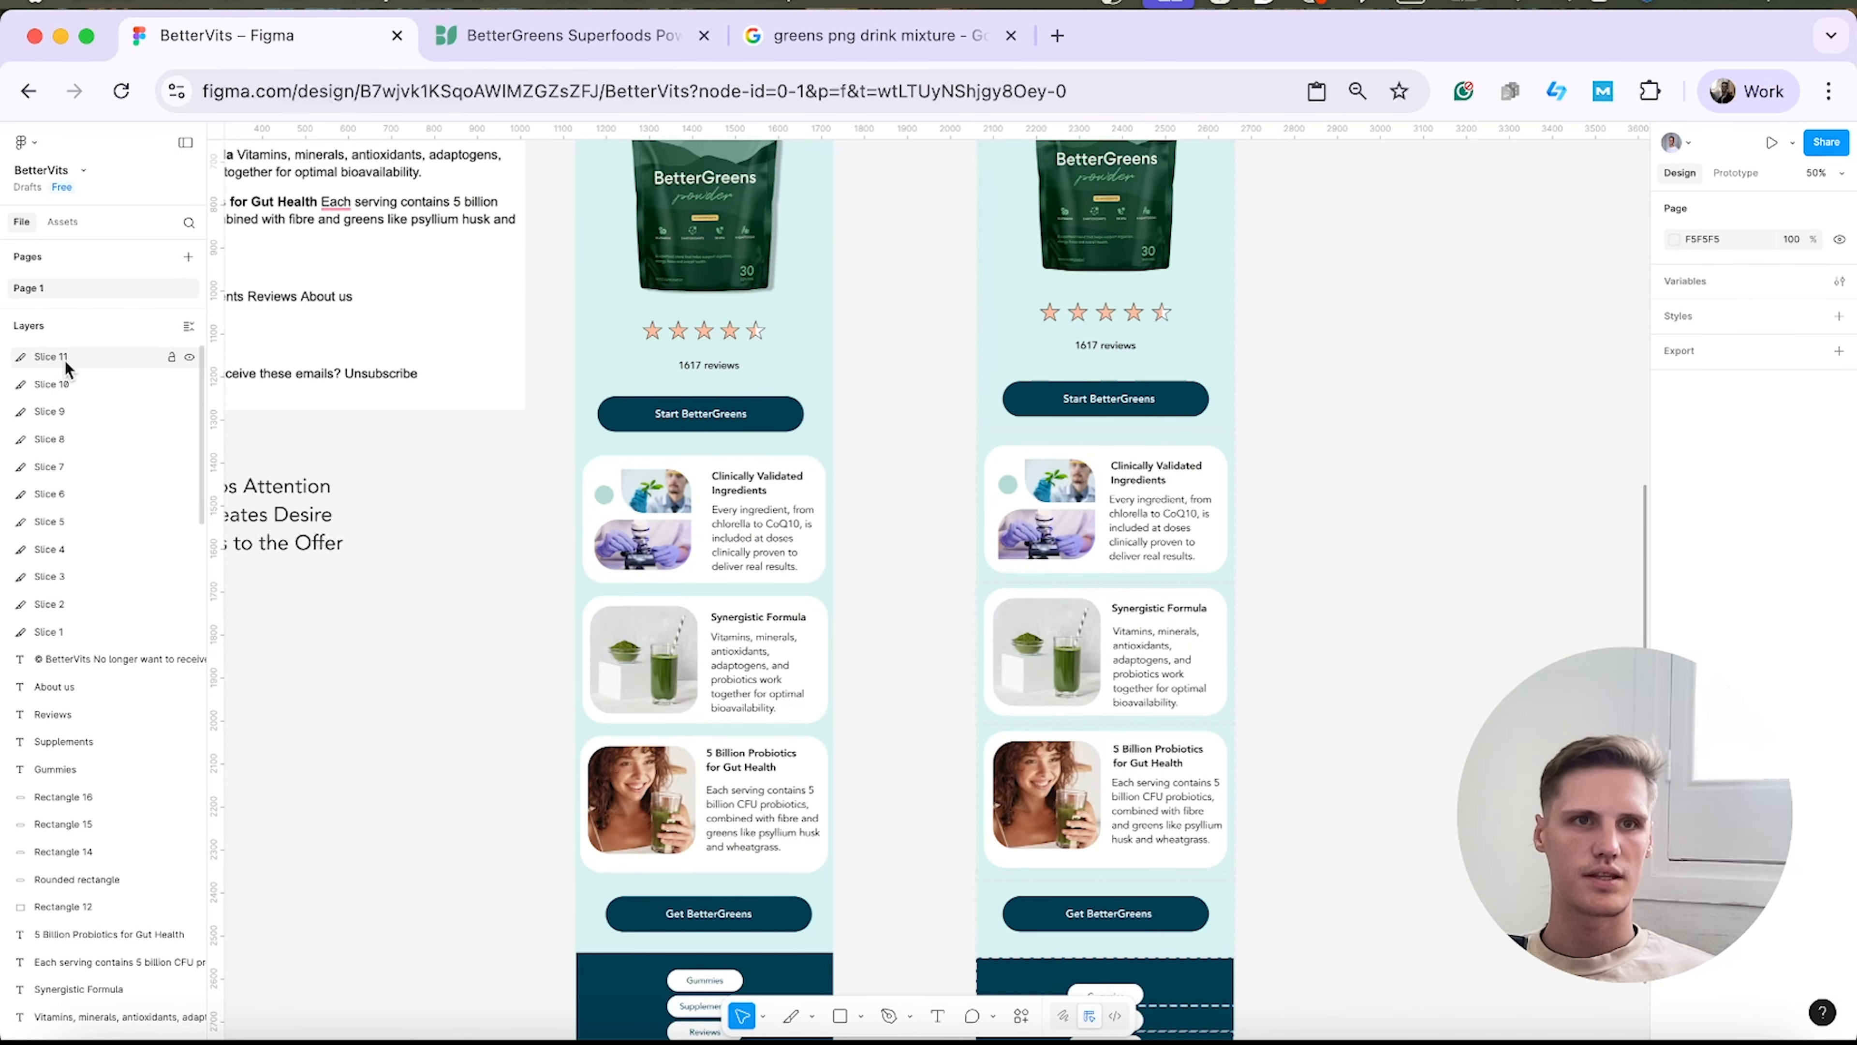
{"action": "scroll", "coordinate": [1360, 738], "scroll_direction": "up", "scroll_amount": 4}
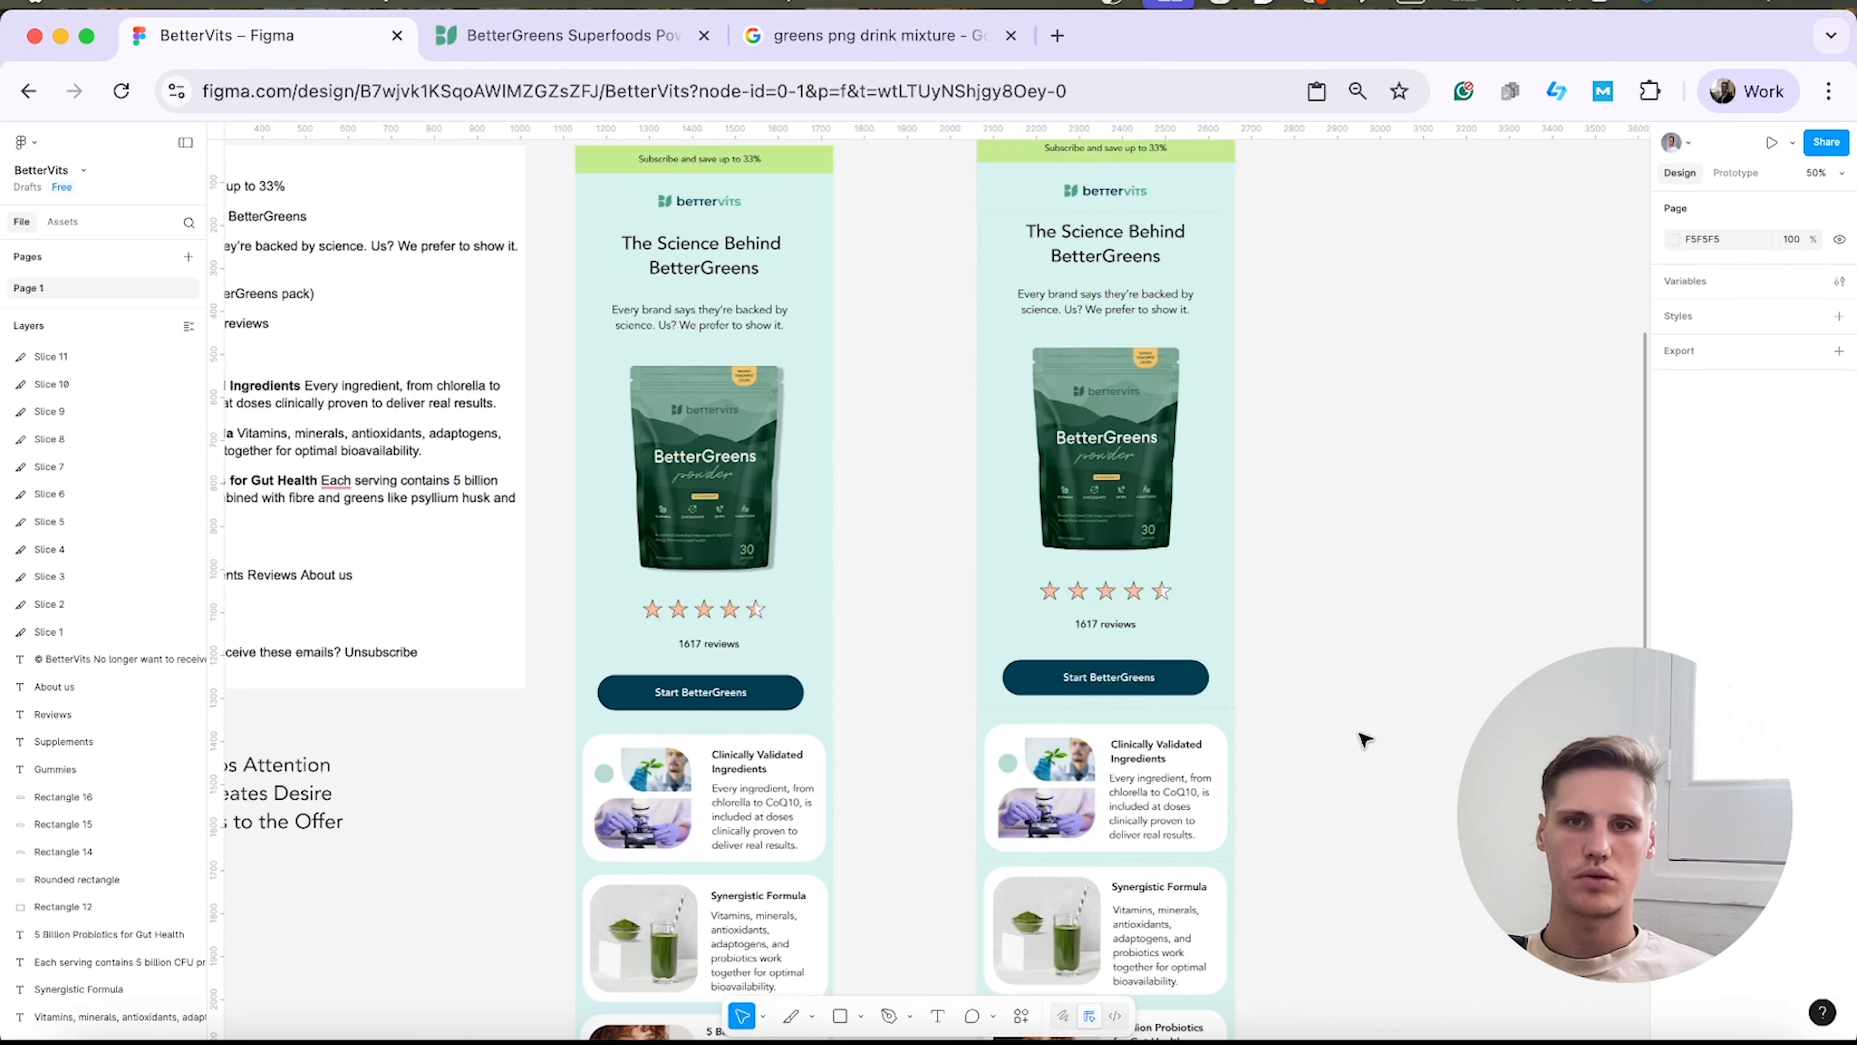
{"action": "left_click", "coordinate": [100, 631]}
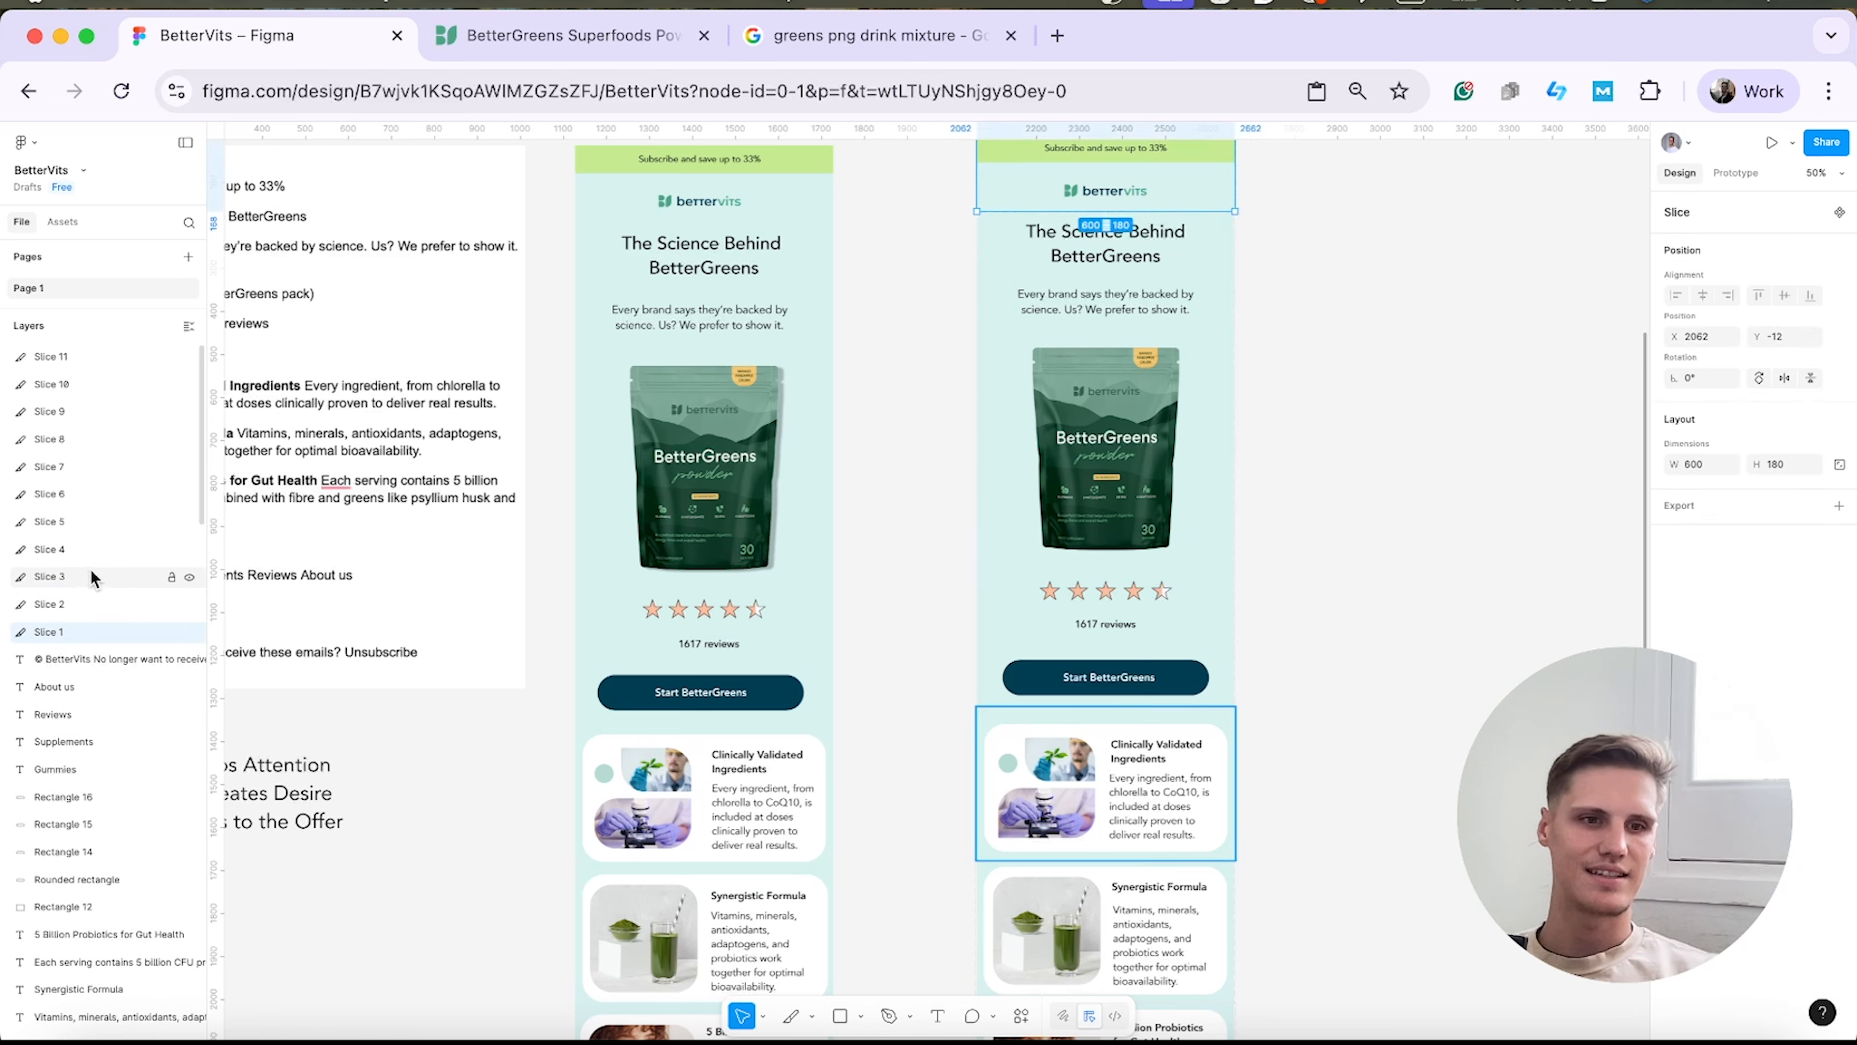
{"action": "left_click", "coordinate": [61, 359], "text": "shift"}
{"action": "scroll", "coordinate": [1415, 707], "scroll_direction": "down", "scroll_amount": 3}
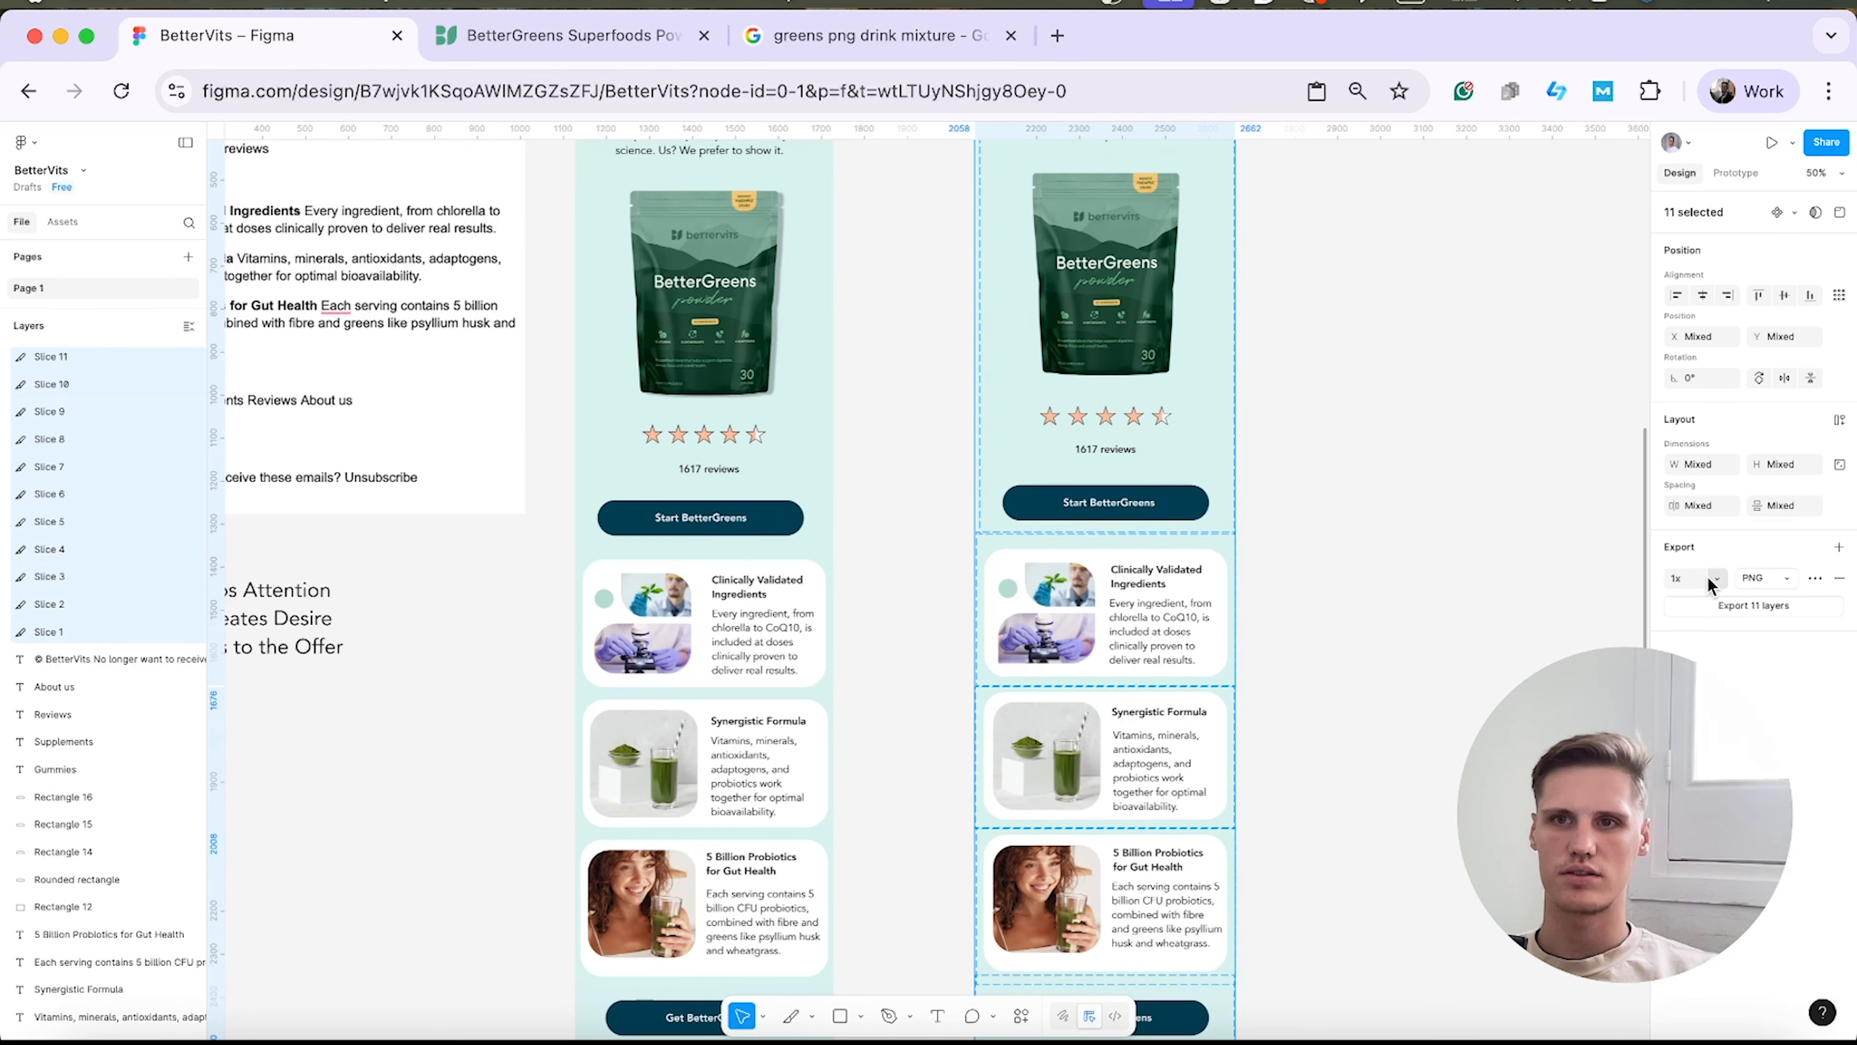
{"action": "left_click", "coordinate": [1716, 578]}
{"action": "left_click", "coordinate": [1703, 620]}
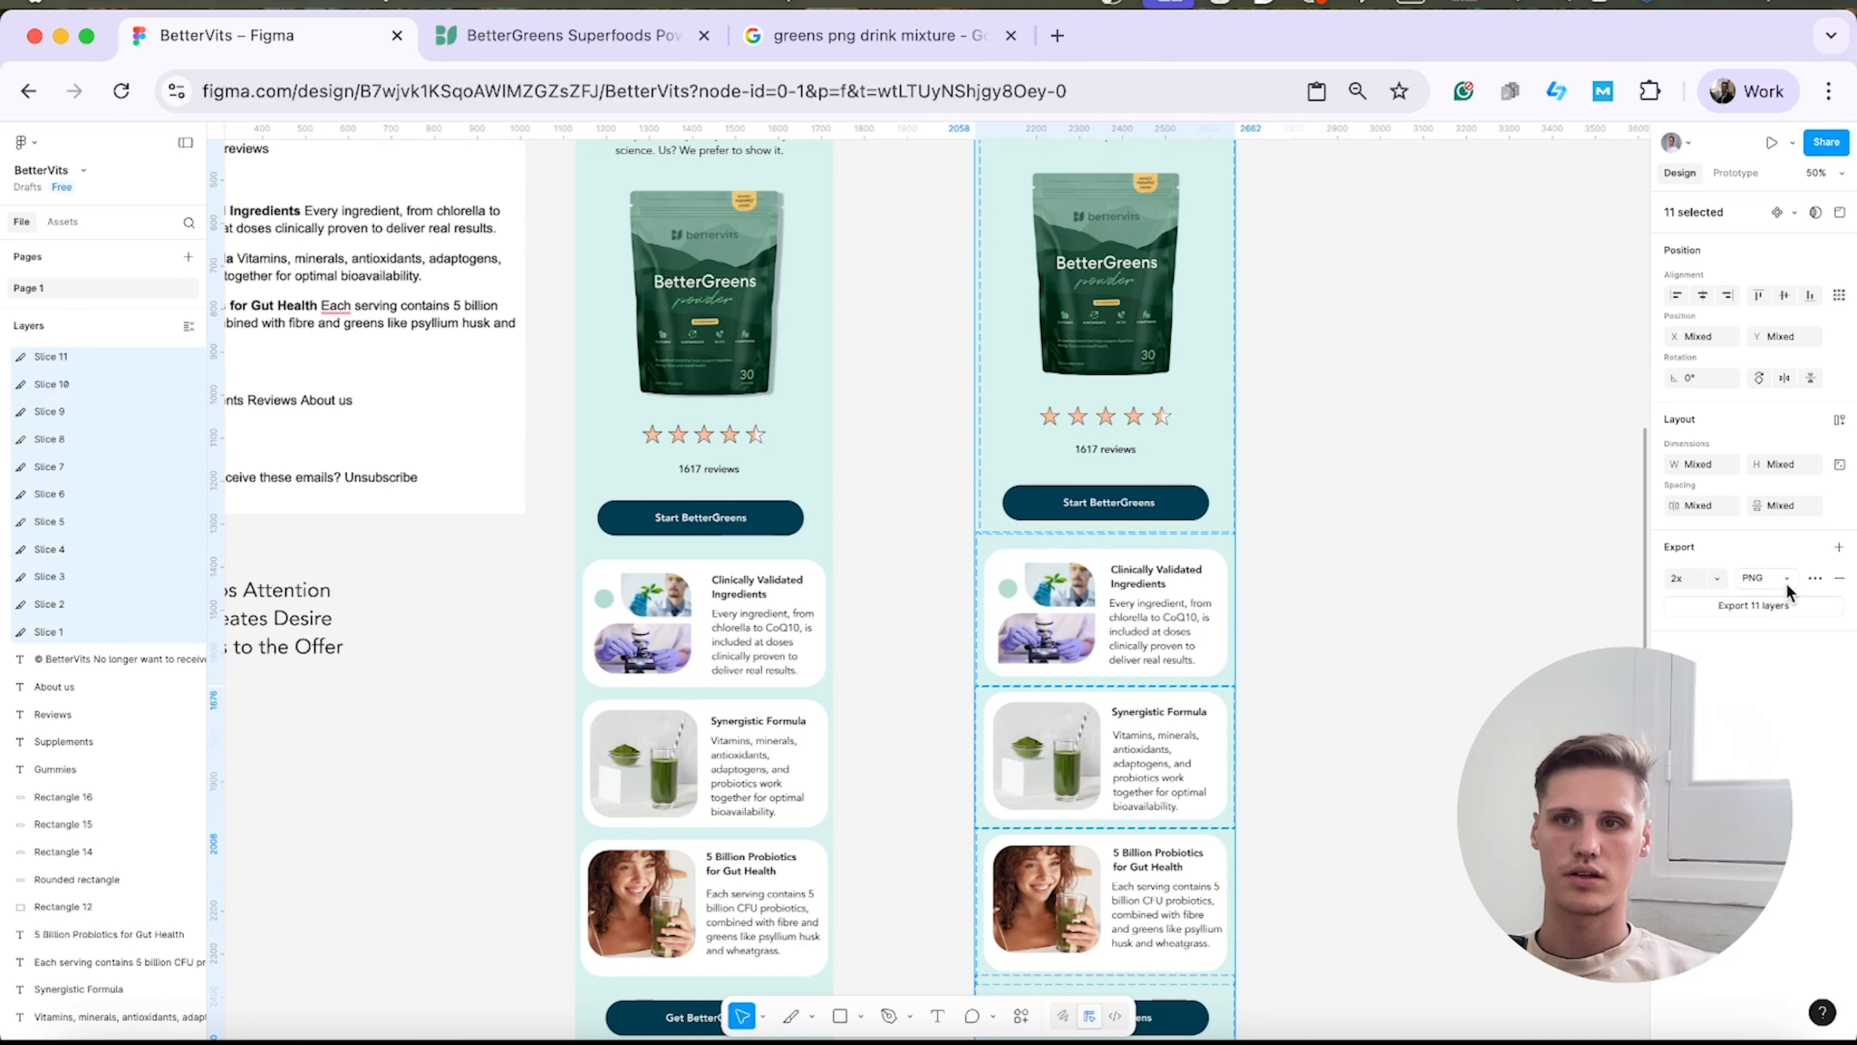
{"action": "left_click", "coordinate": [1788, 590]}
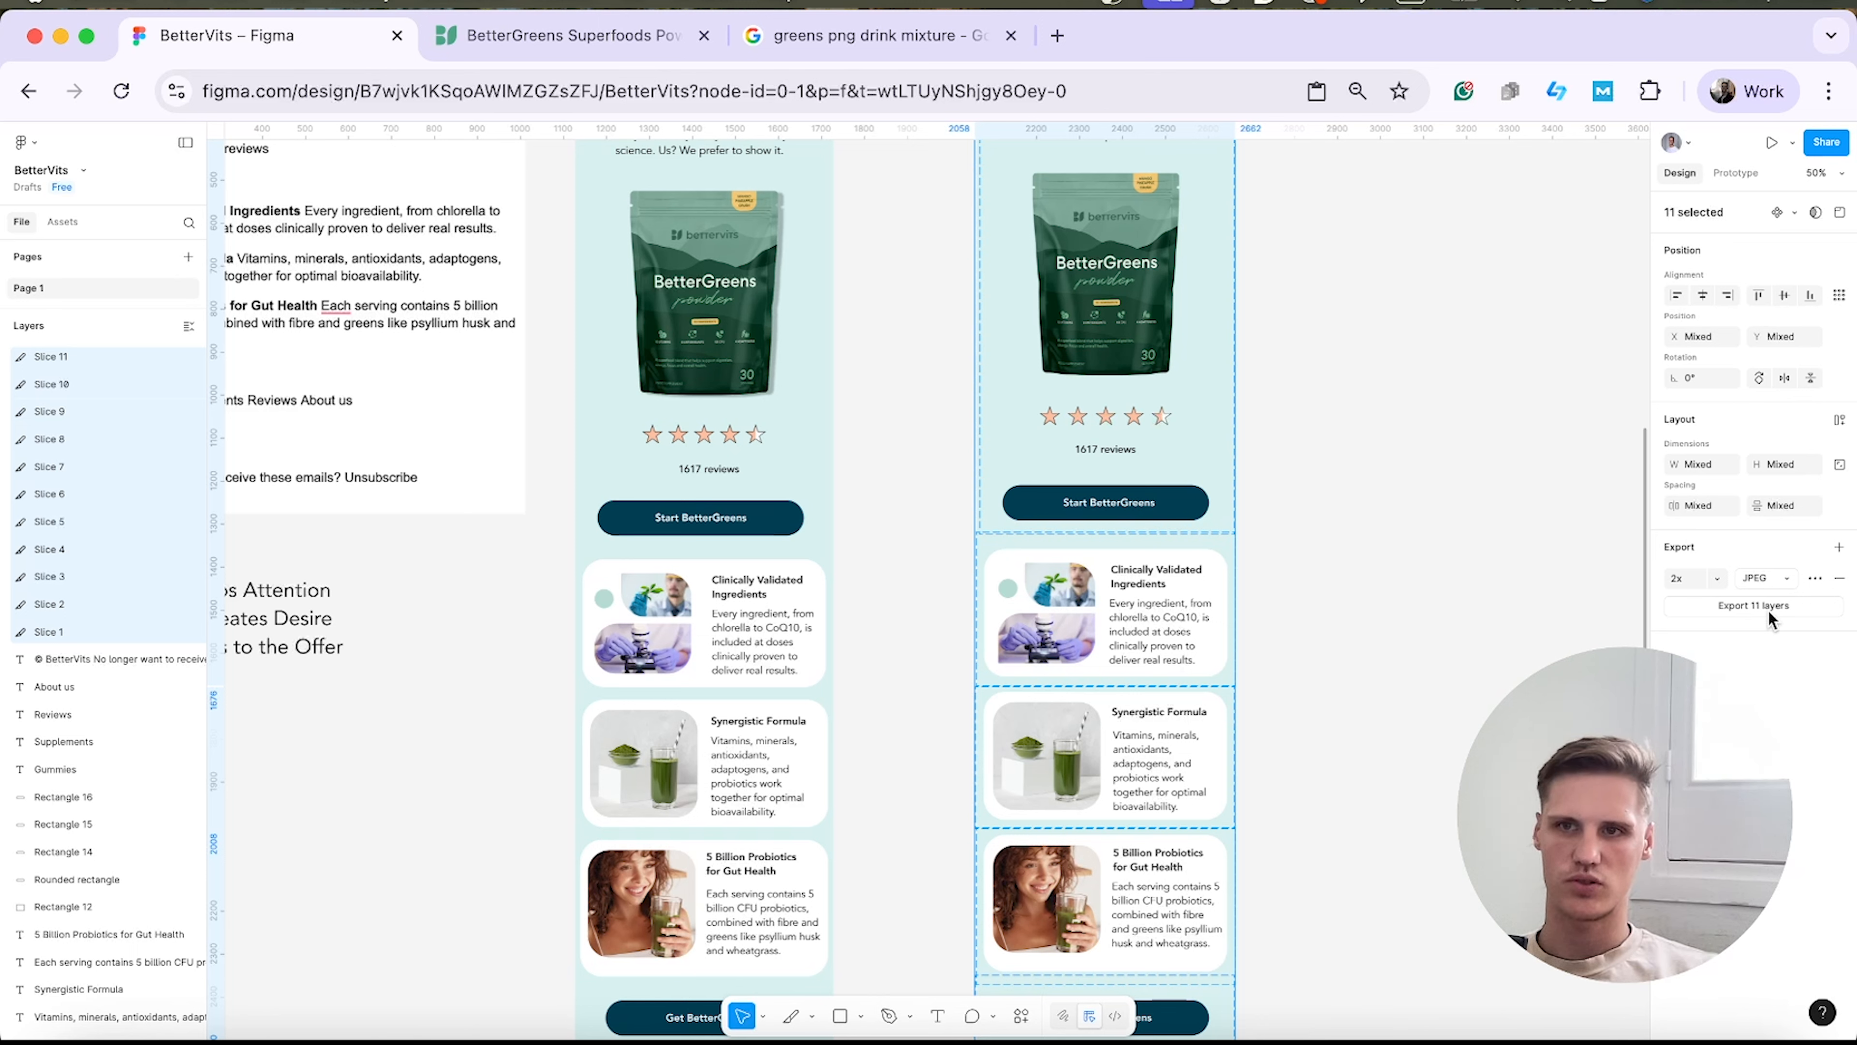
Open the jpeg-optimizer.com website in a new browser tab.
{"action": "left_click", "coordinate": [1054, 35]}
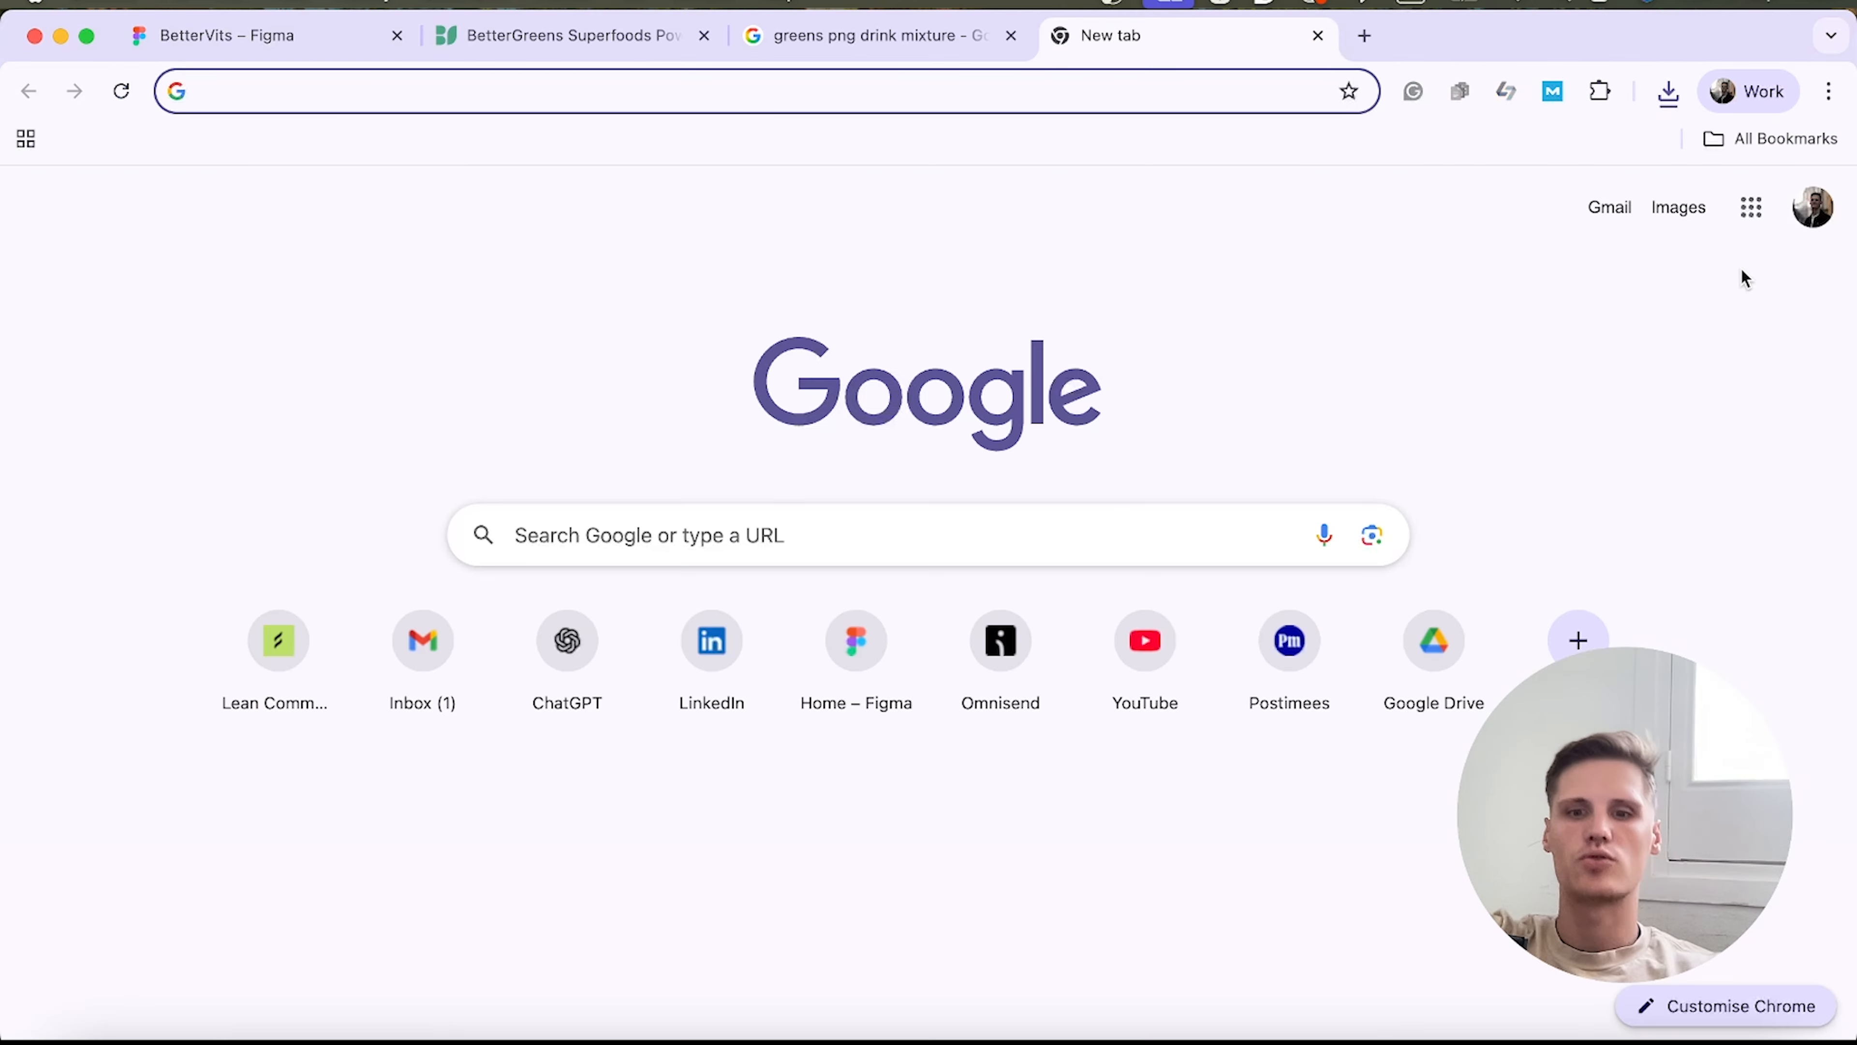
{"action": "type", "text": "jpe"}
{"action": "key", "text": "Return"}
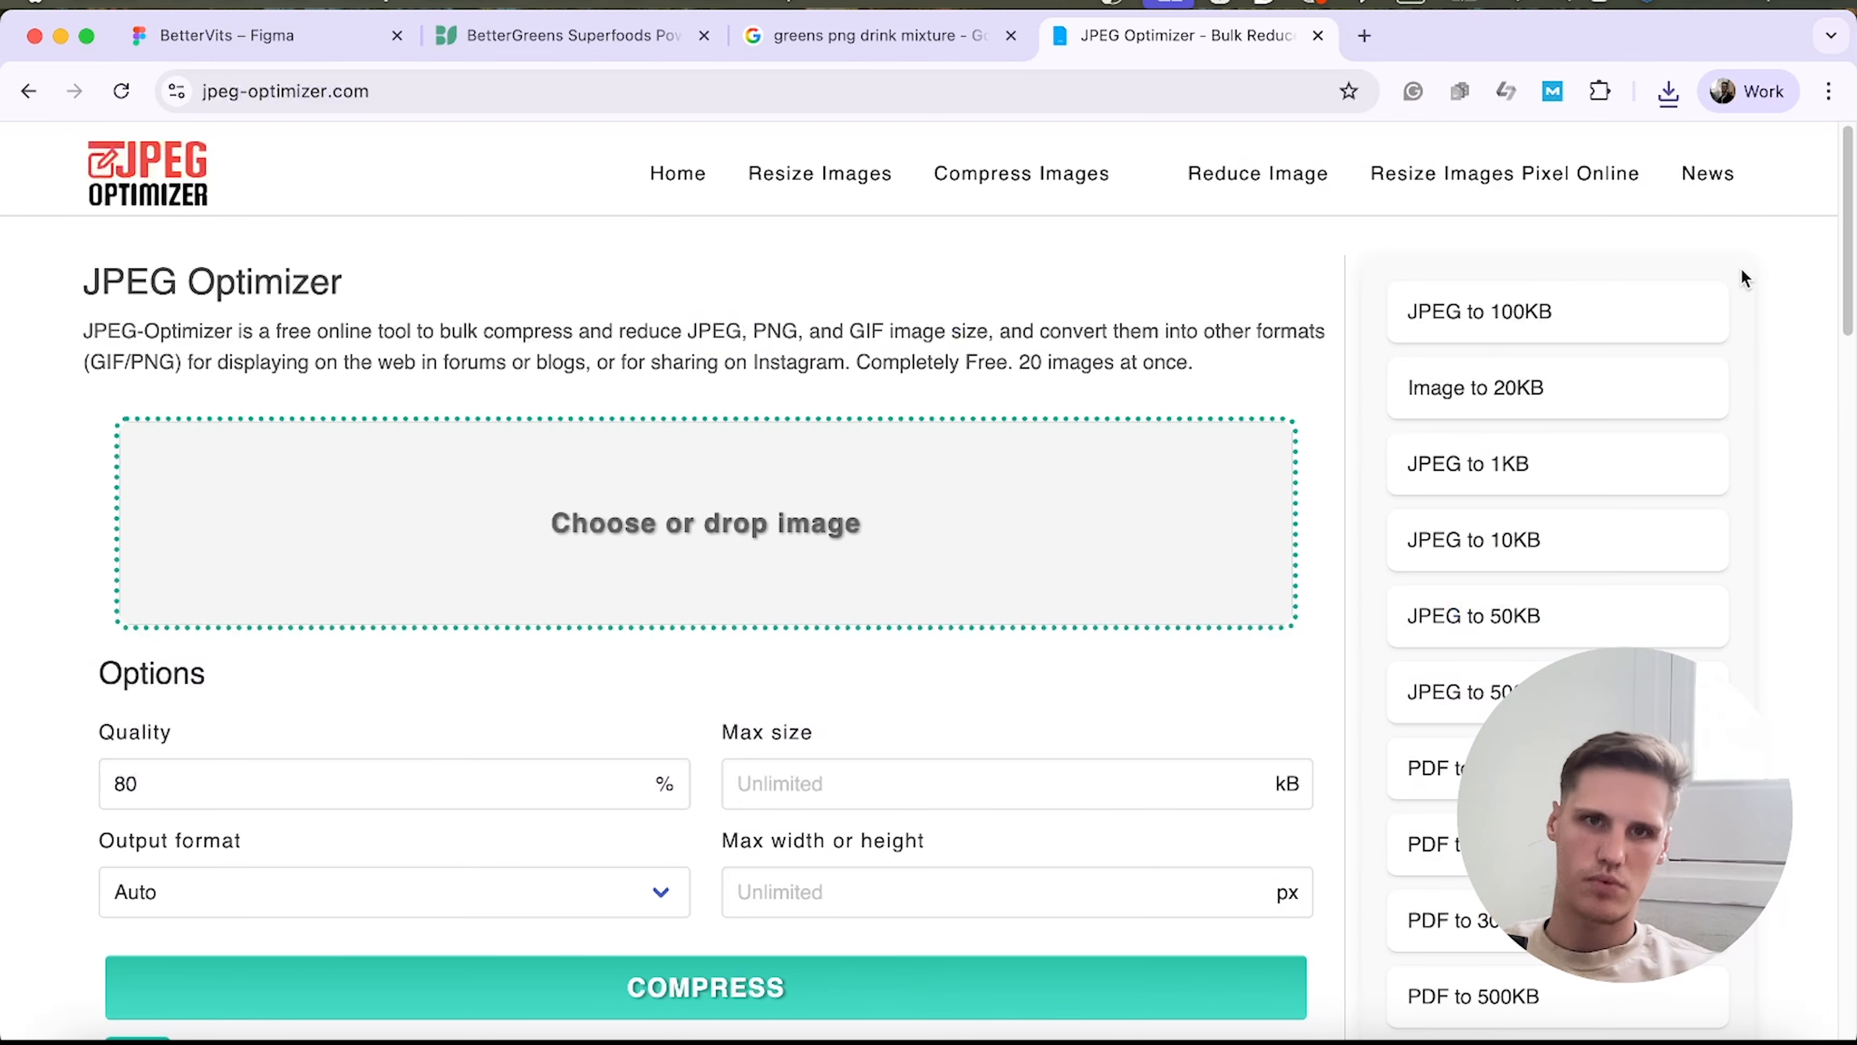
Extract the downloaded BetterVits.zip and open the resulting BetterVits folder in Finder.
{"action": "left_click", "coordinate": [1671, 84]}
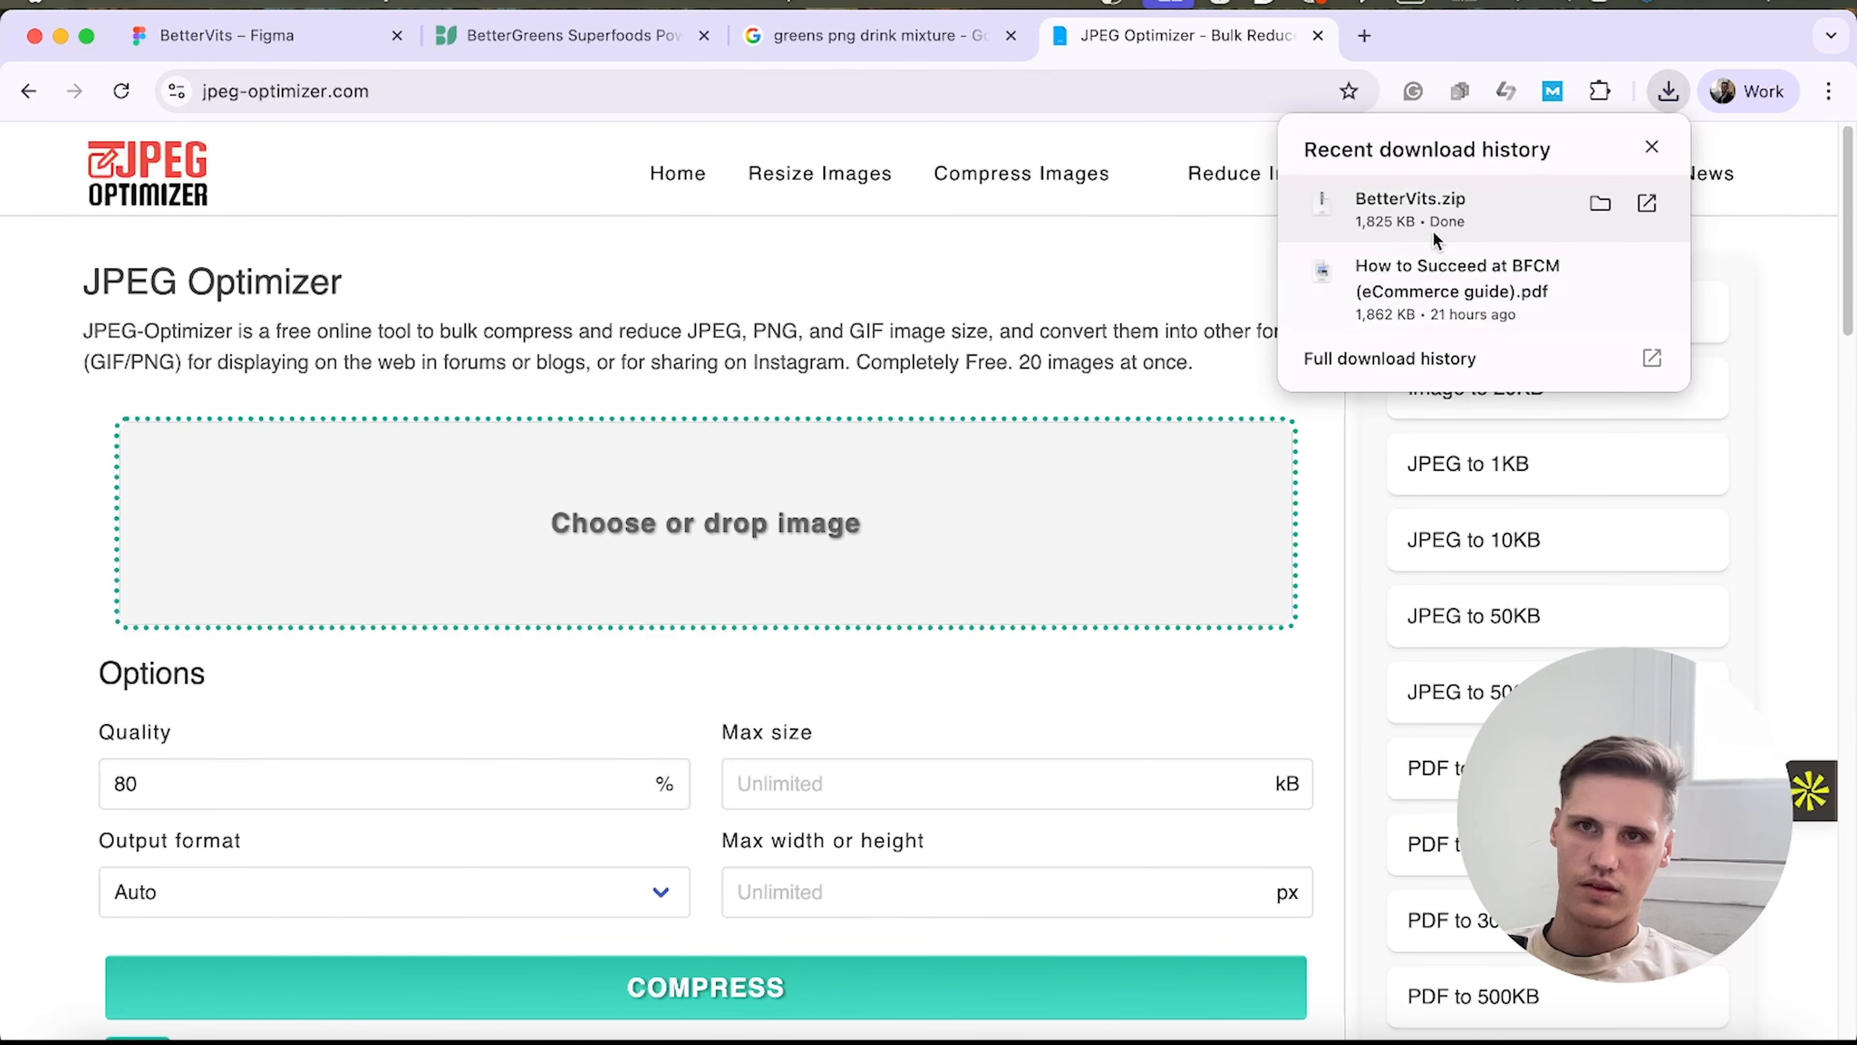
{"action": "left_click", "coordinate": [1478, 220]}
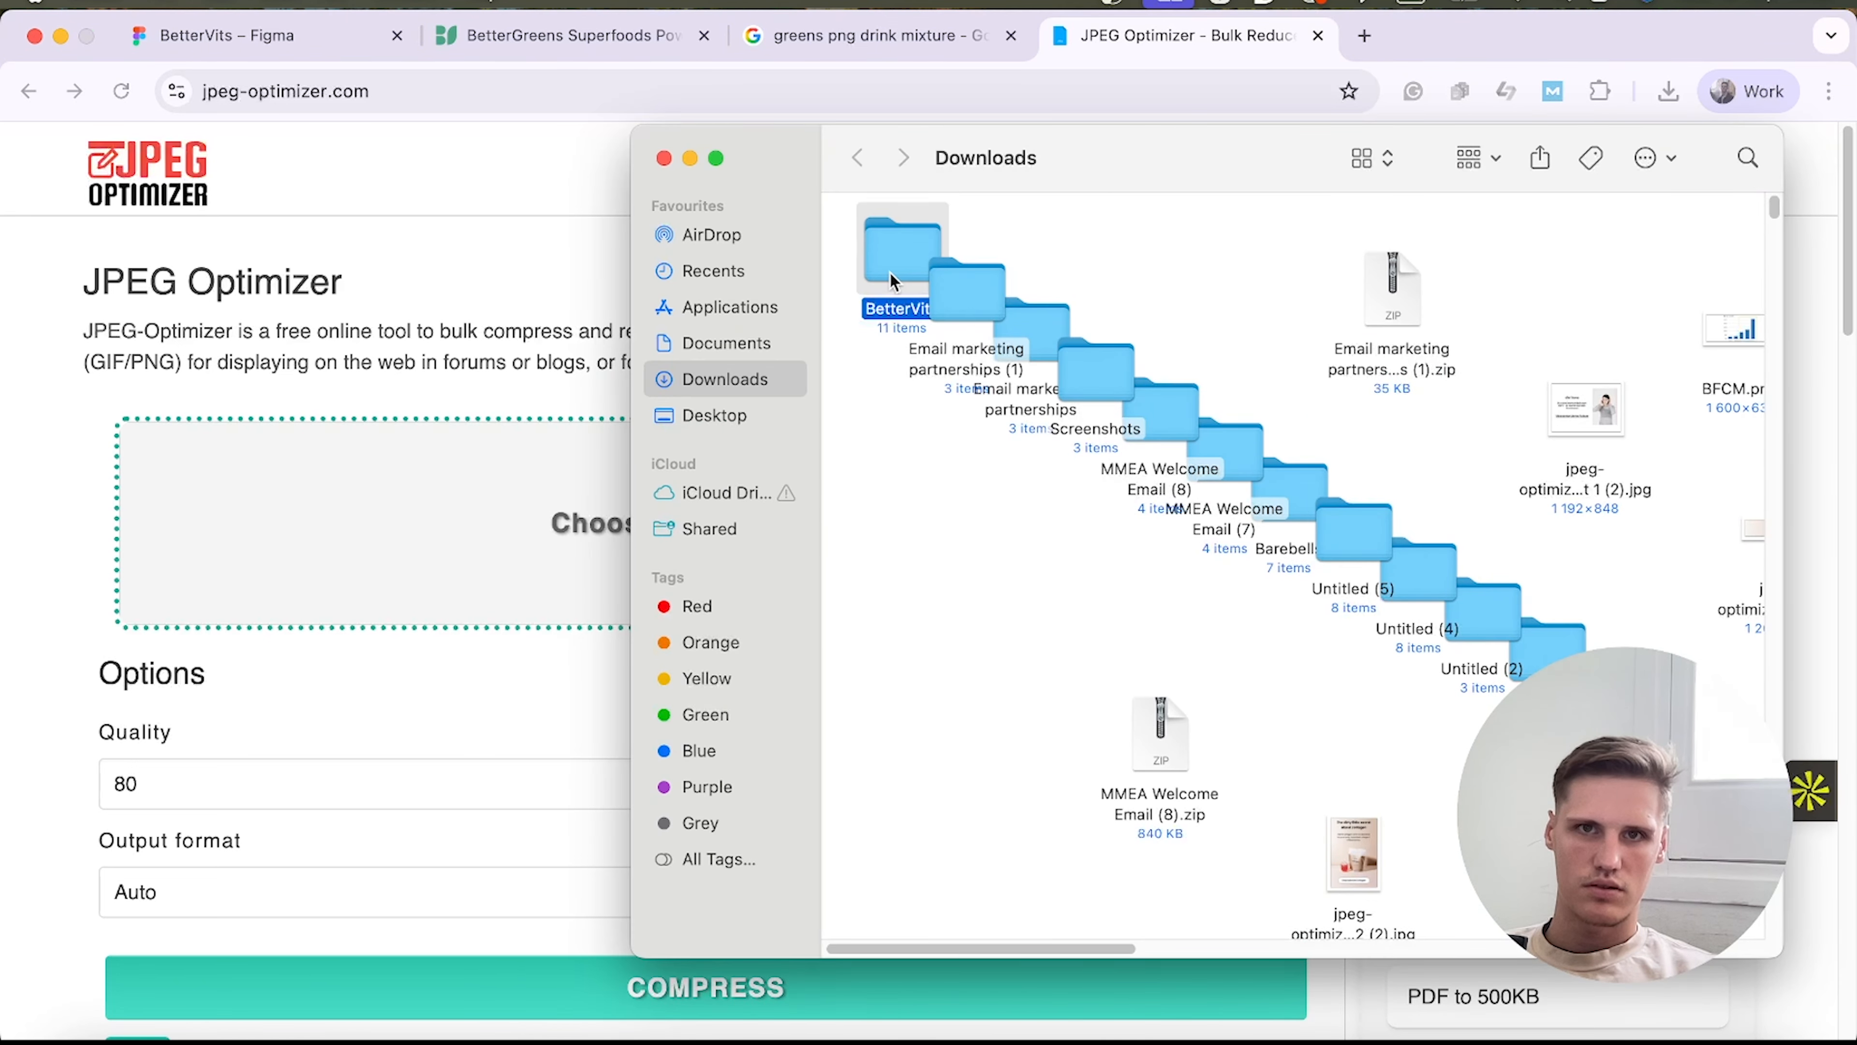
{"action": "double_click", "coordinate": [891, 280]}
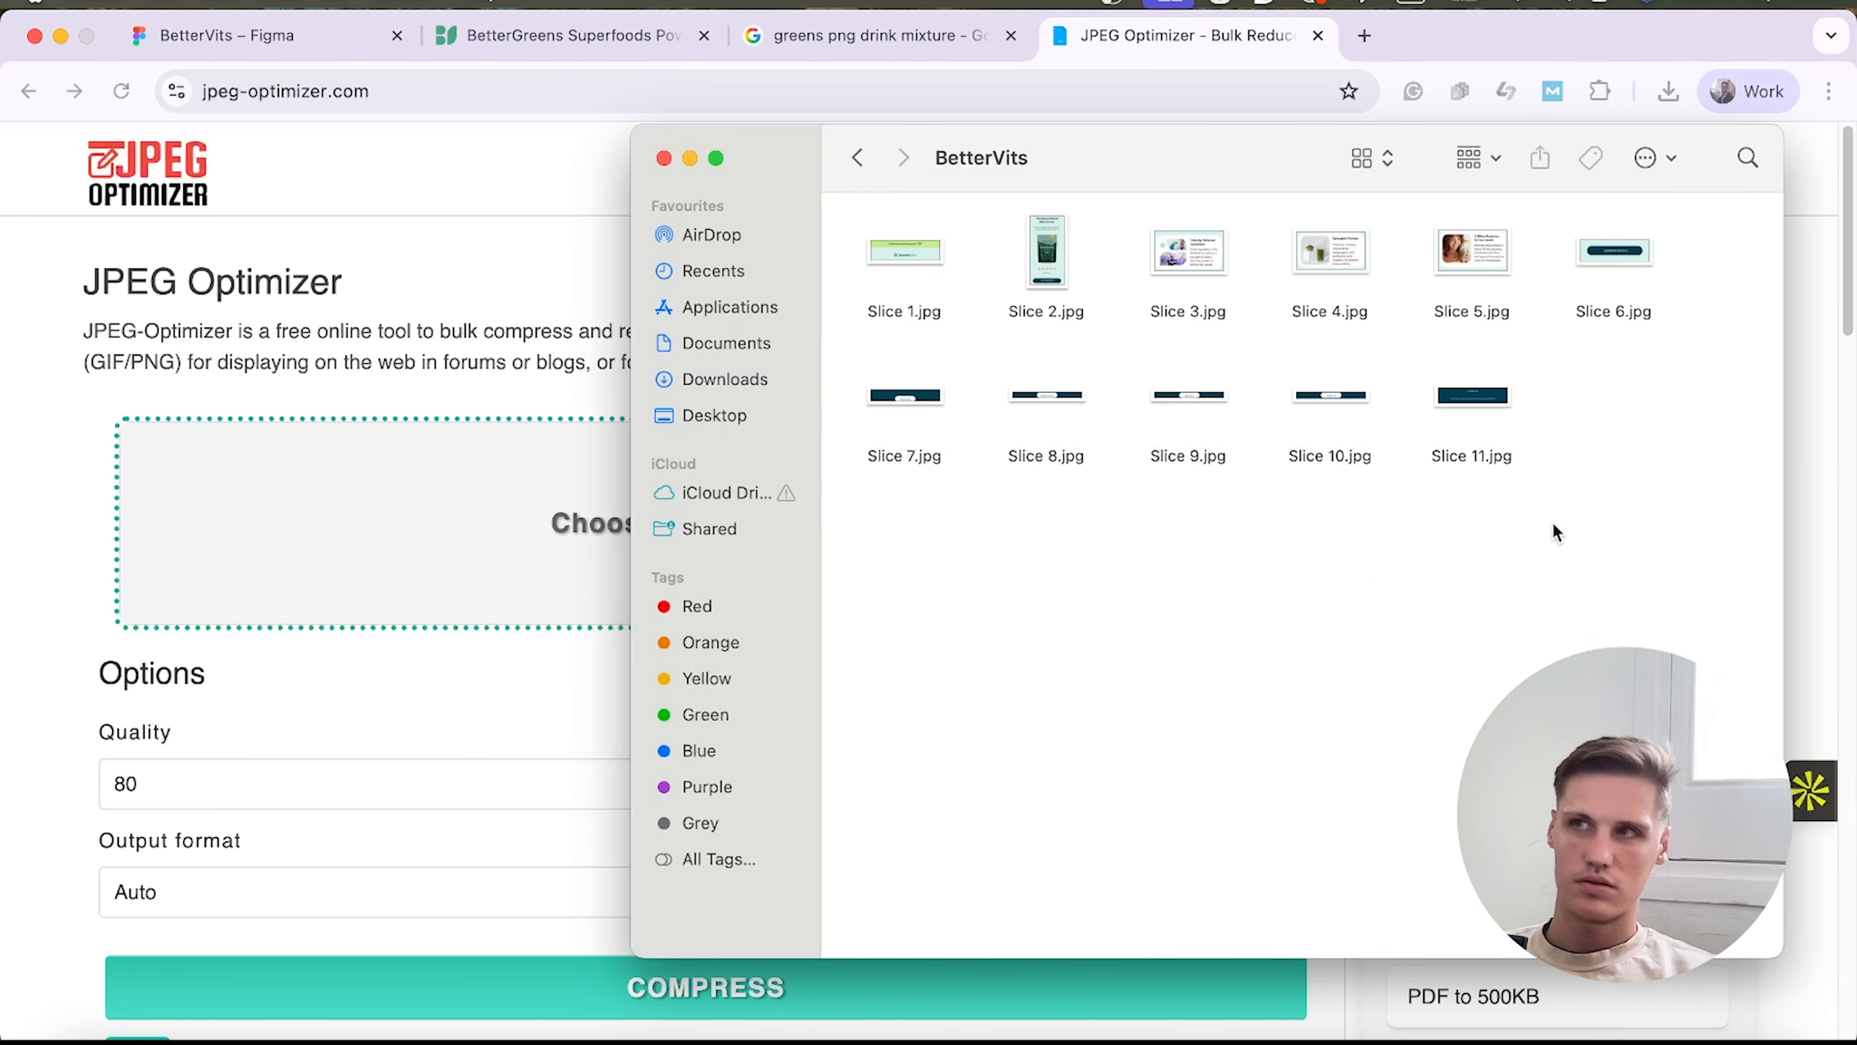
Select all eleven slice images in the BetterVits folder and upload them to JPEG Optimizer.
{"action": "left_click_drag", "start_coordinate": [1558, 534], "coordinate": [808, 174]}
{"action": "left_click_drag", "start_coordinate": [1663, 417], "coordinate": [797, 233]}
{"action": "left_click", "coordinate": [962, 300]}
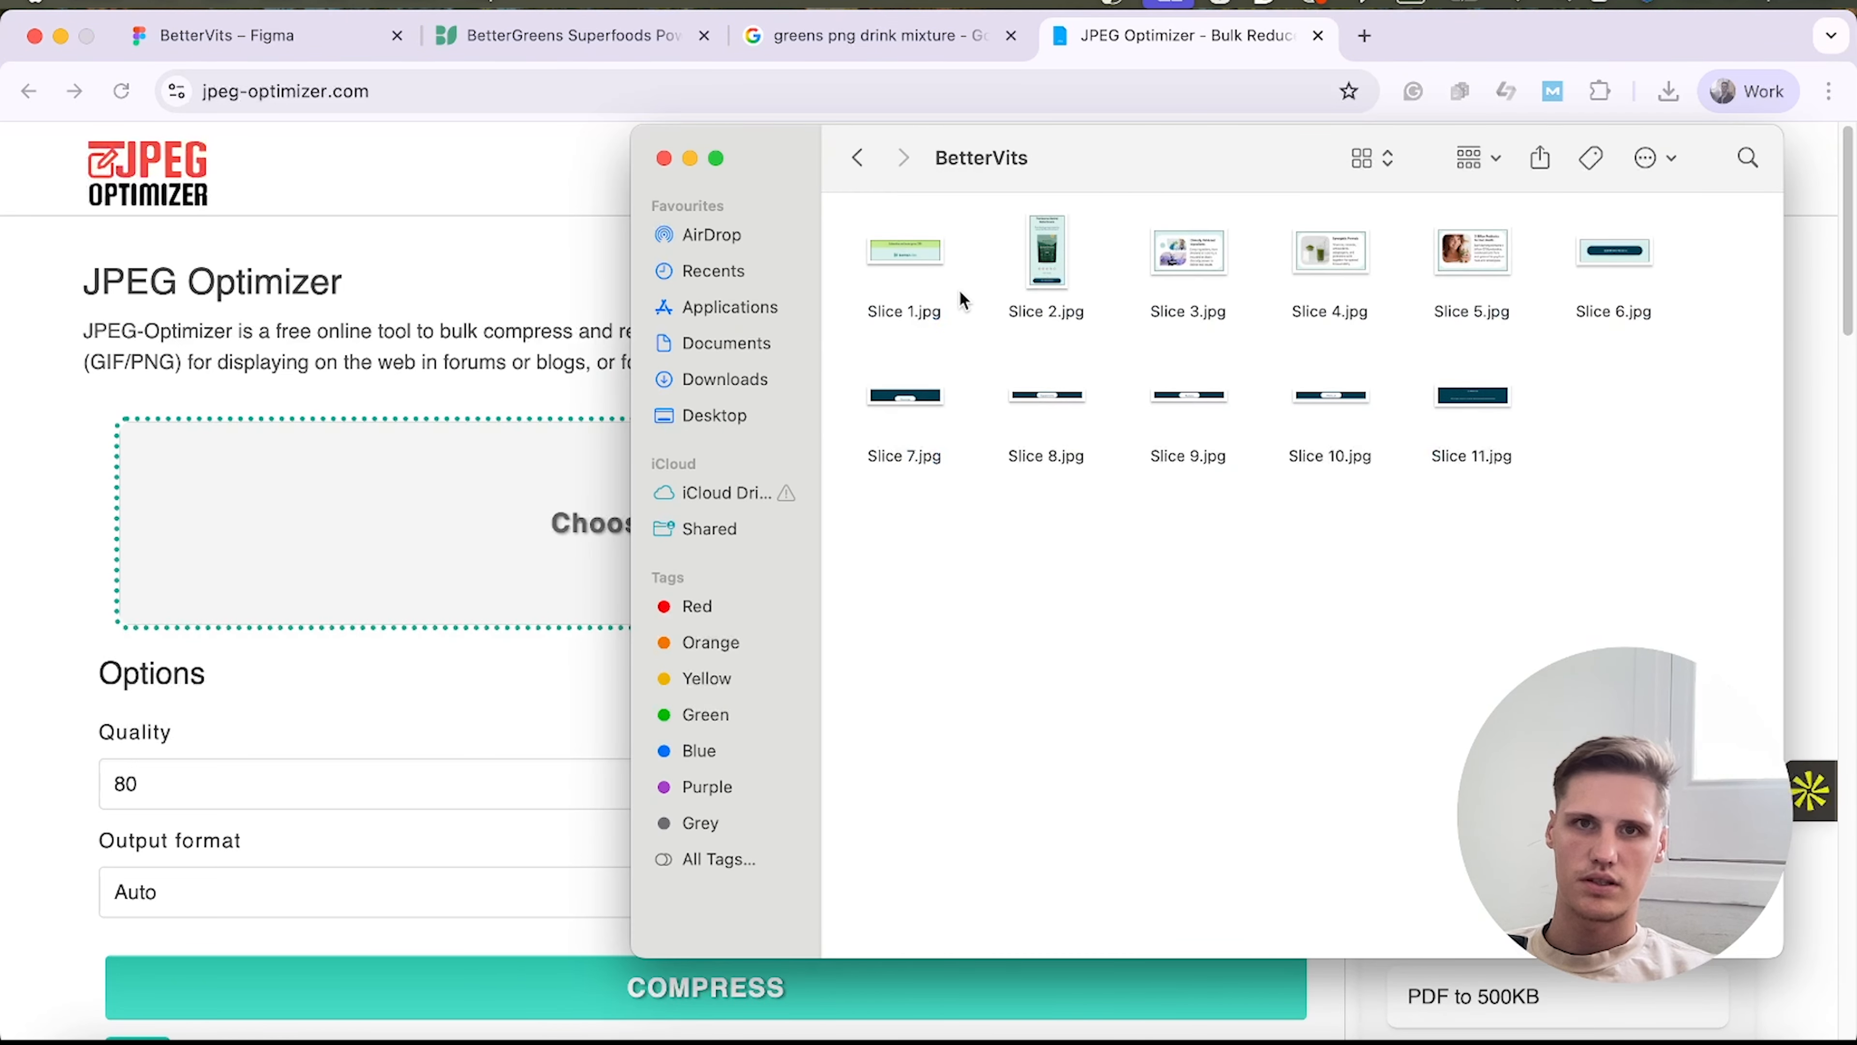
{"action": "left_click_drag", "start_coordinate": [1618, 512], "coordinate": [410, 545]}
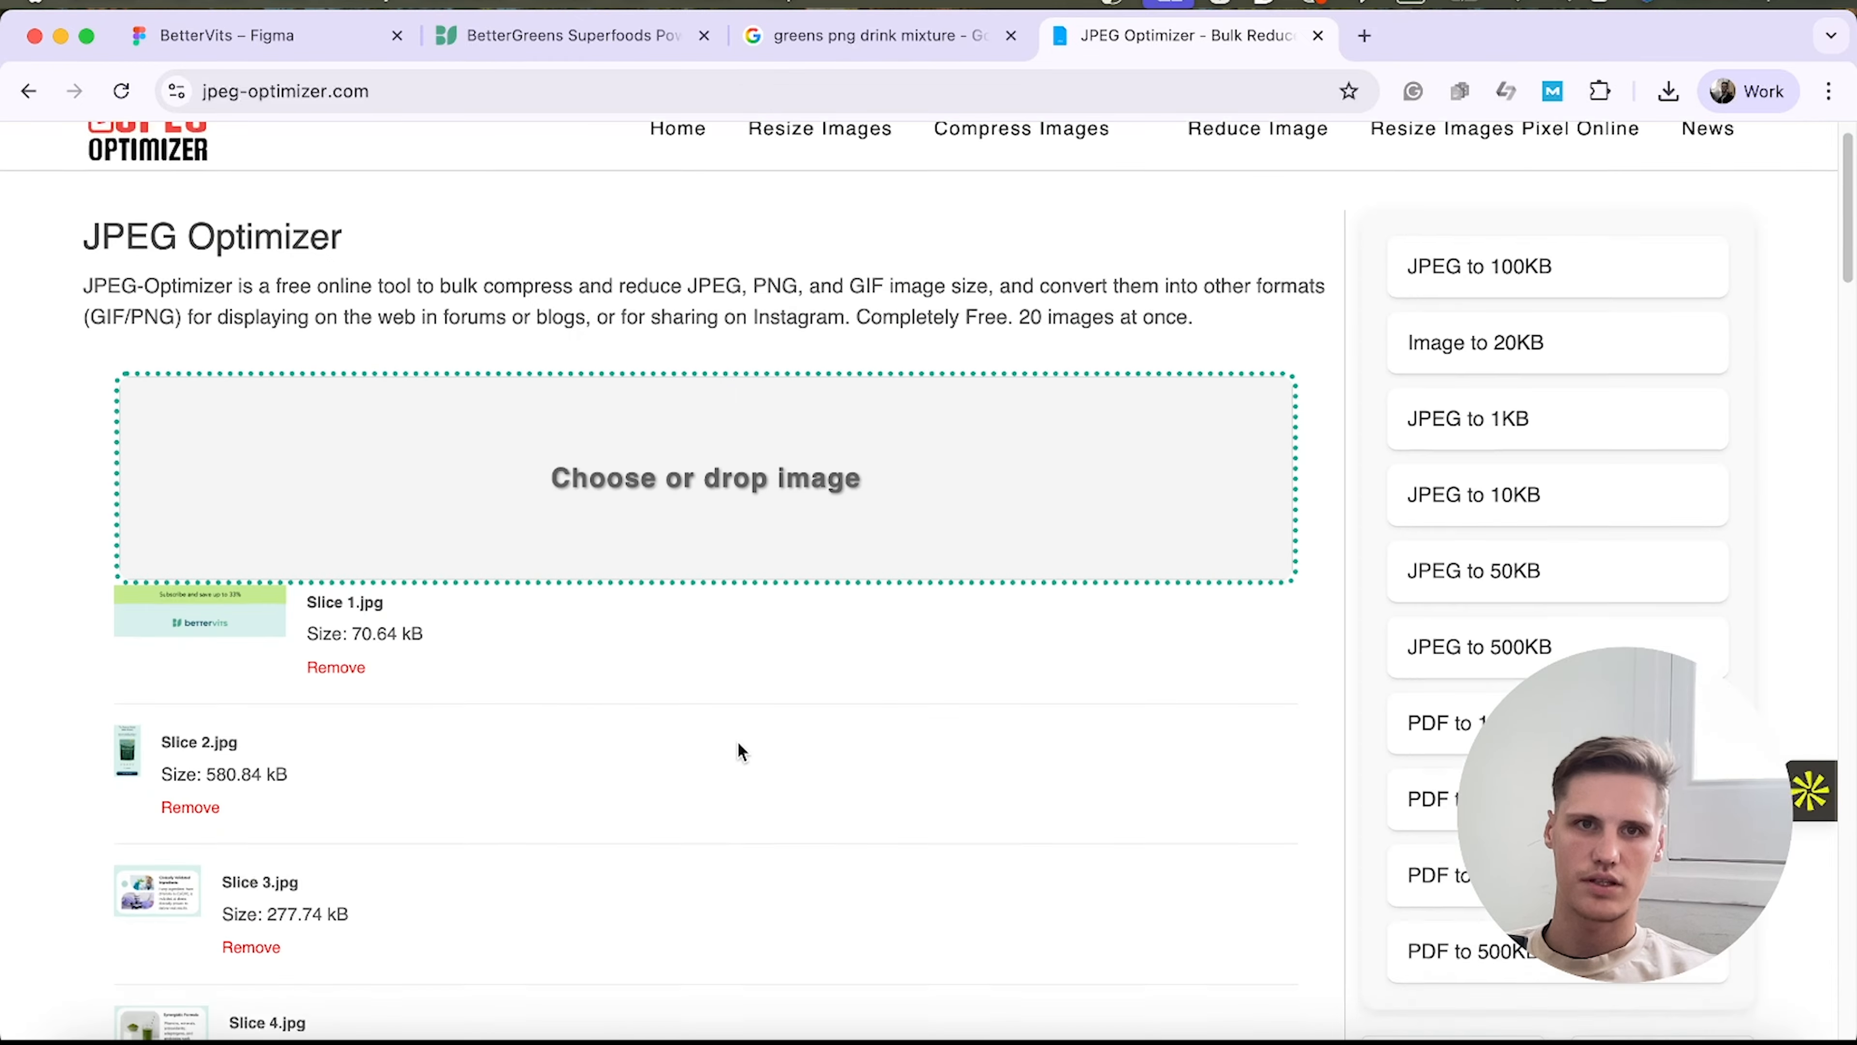
Check the uploaded slices and compress them all with JPEG Optimizer's default options.
{"action": "scroll", "coordinate": [782, 731], "scroll_direction": "down", "scroll_amount": 15}
{"action": "scroll", "coordinate": [819, 695], "scroll_direction": "up", "scroll_amount": 10}
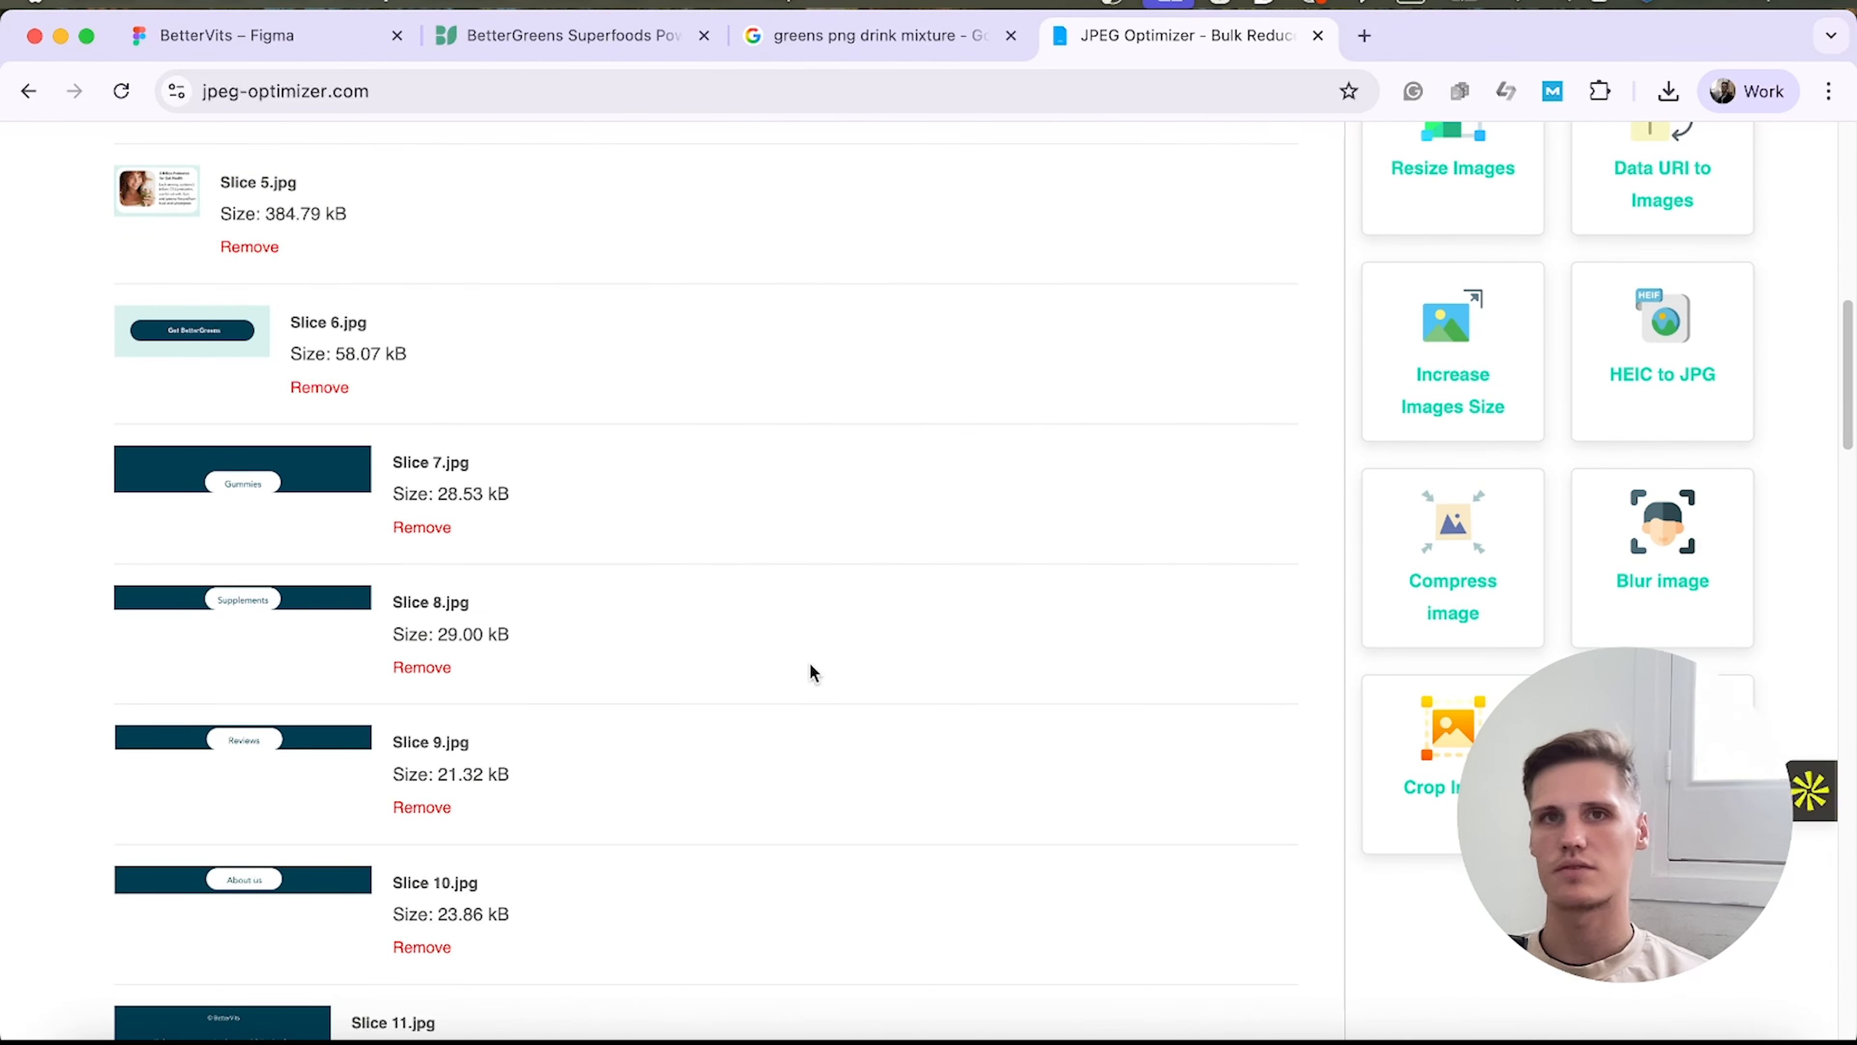
{"action": "scroll", "coordinate": [738, 681], "scroll_direction": "up", "scroll_amount": 8}
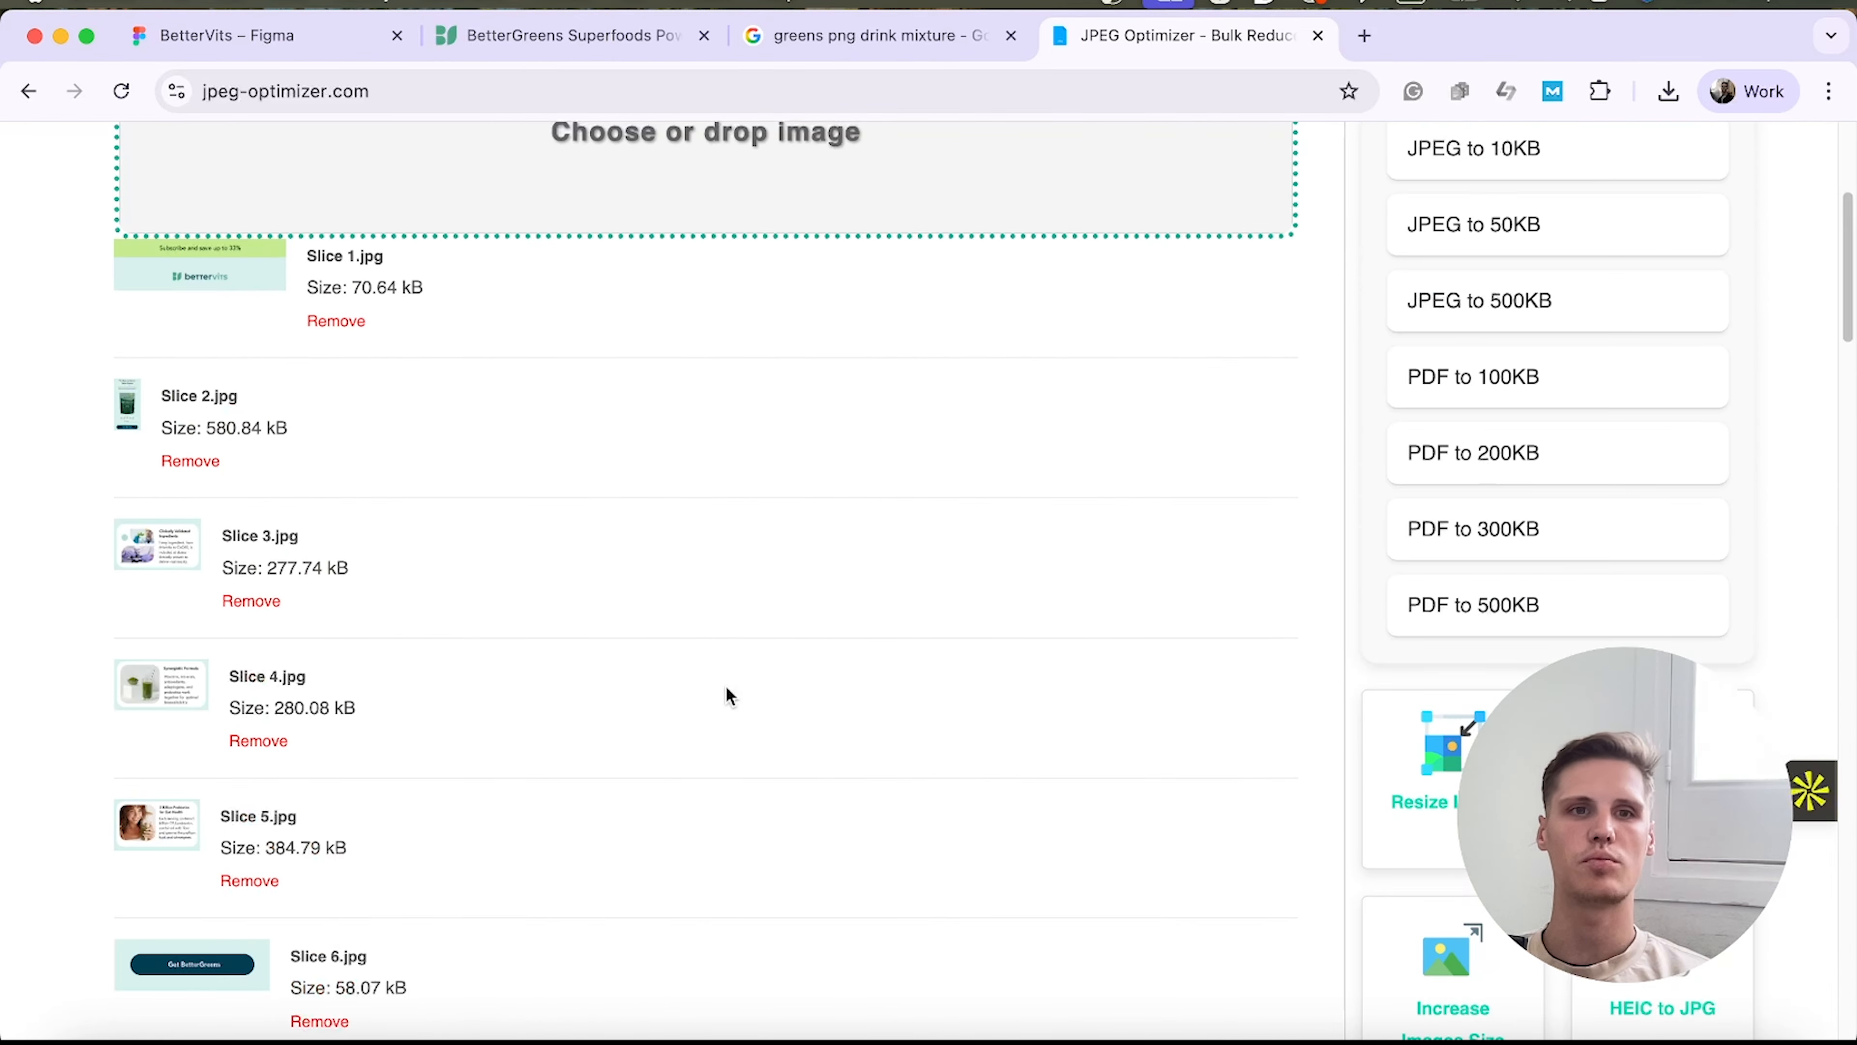
{"action": "scroll", "coordinate": [676, 693], "scroll_direction": "up", "scroll_amount": 3}
{"action": "scroll", "coordinate": [673, 691], "scroll_direction": "down", "scroll_amount": 15}
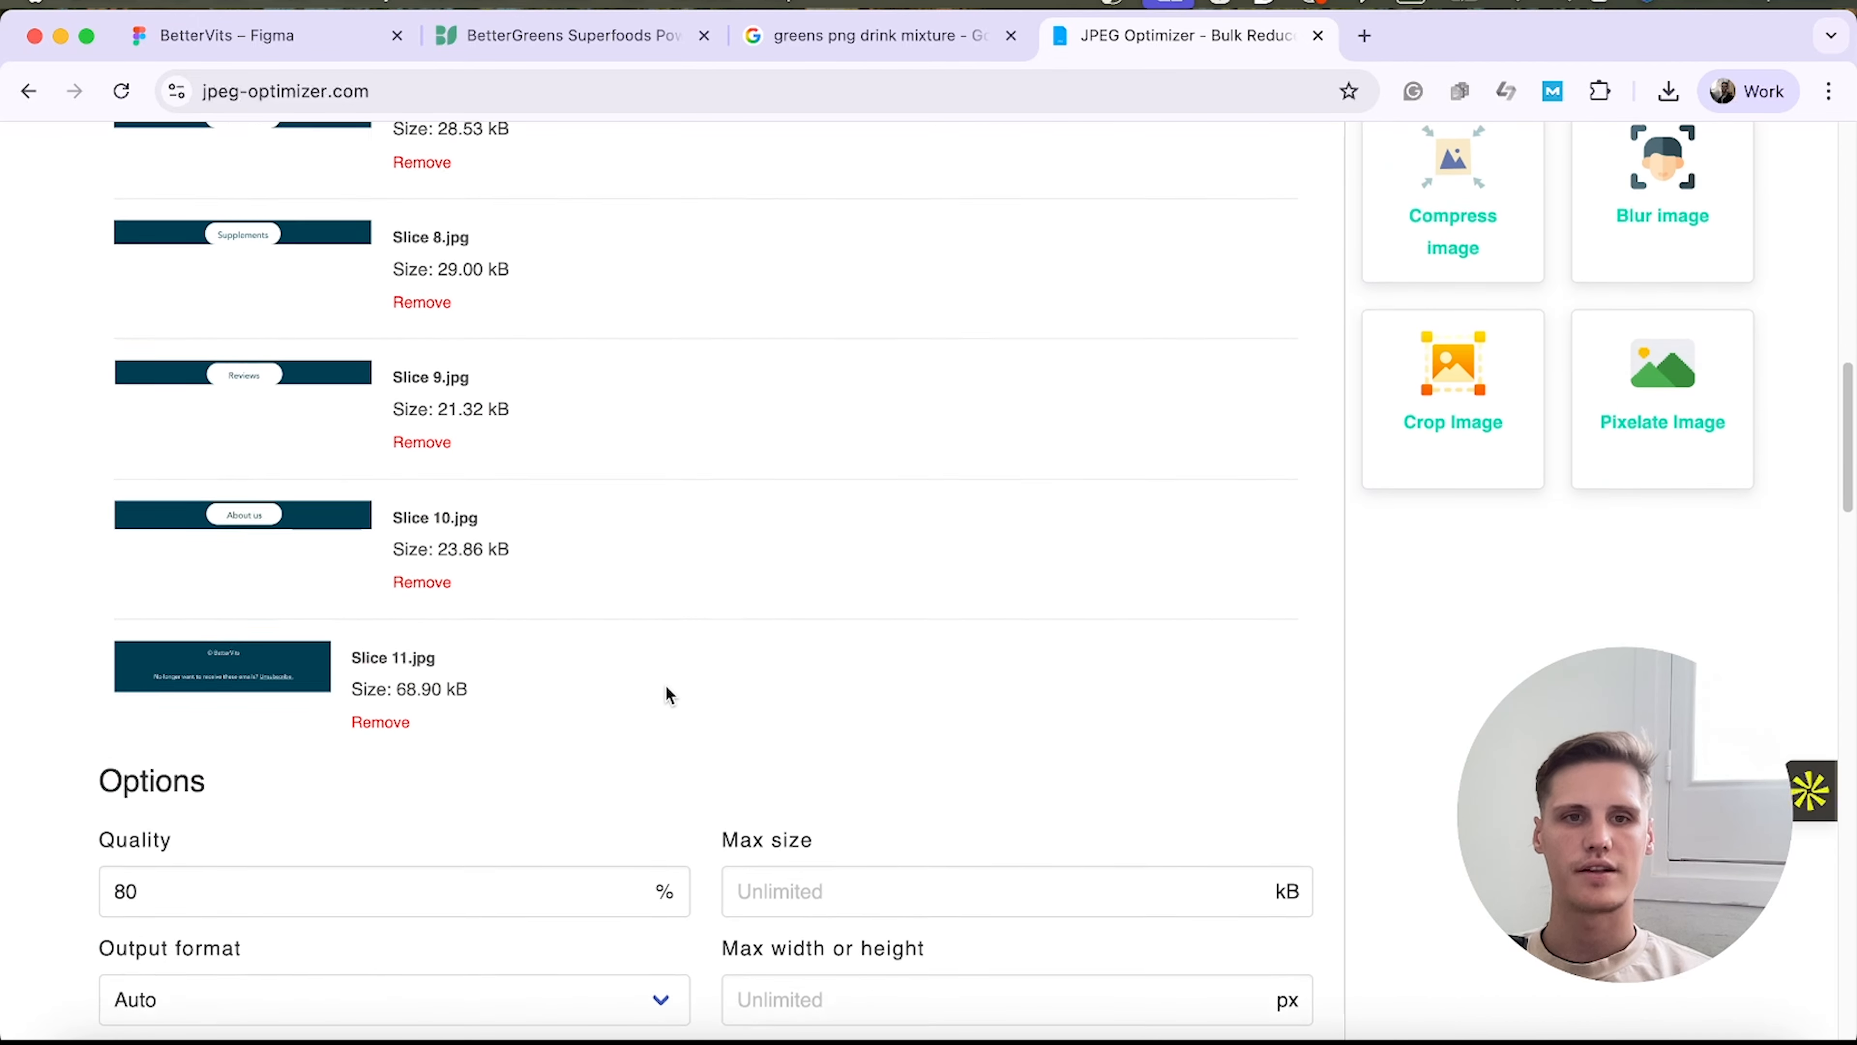
{"action": "left_click", "coordinate": [600, 856]}
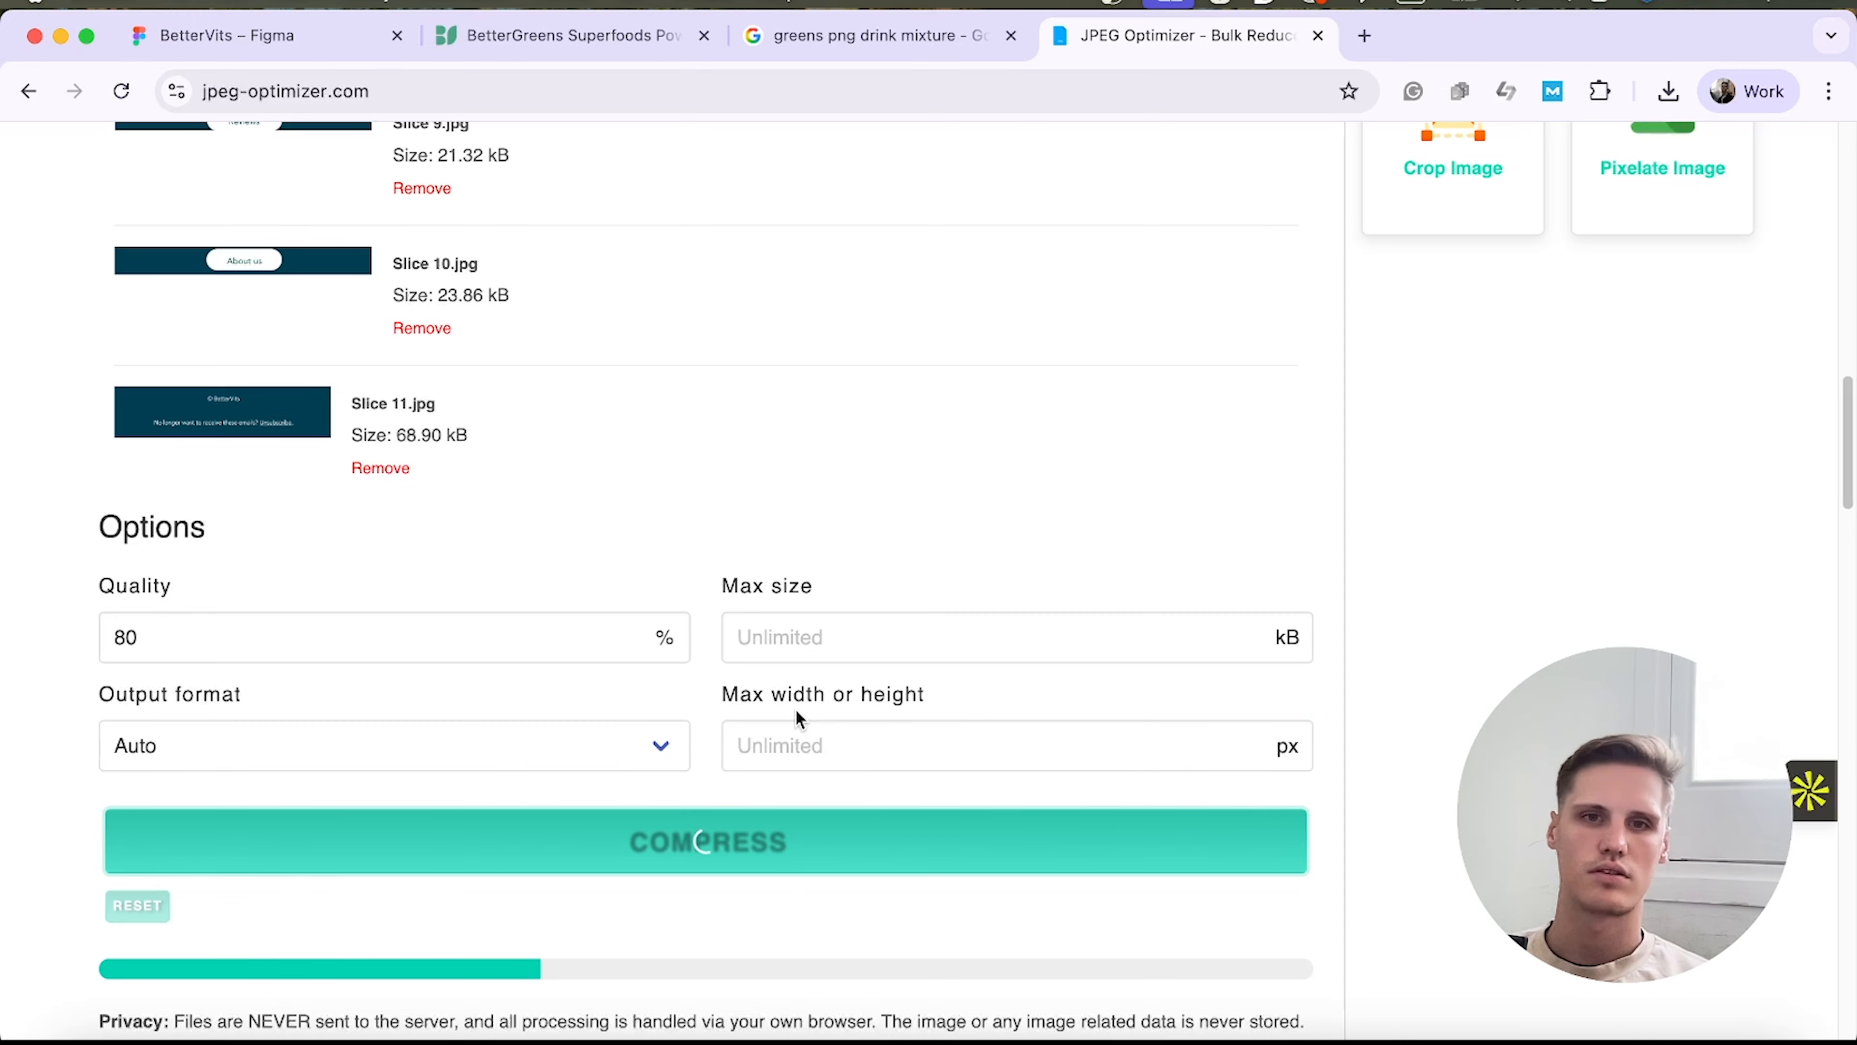
Wait for the compression to finish and download the compressed Slice 1 to Slice 5 images individually.
{"action": "scroll", "coordinate": [808, 733], "scroll_direction": "down", "scroll_amount": 4}
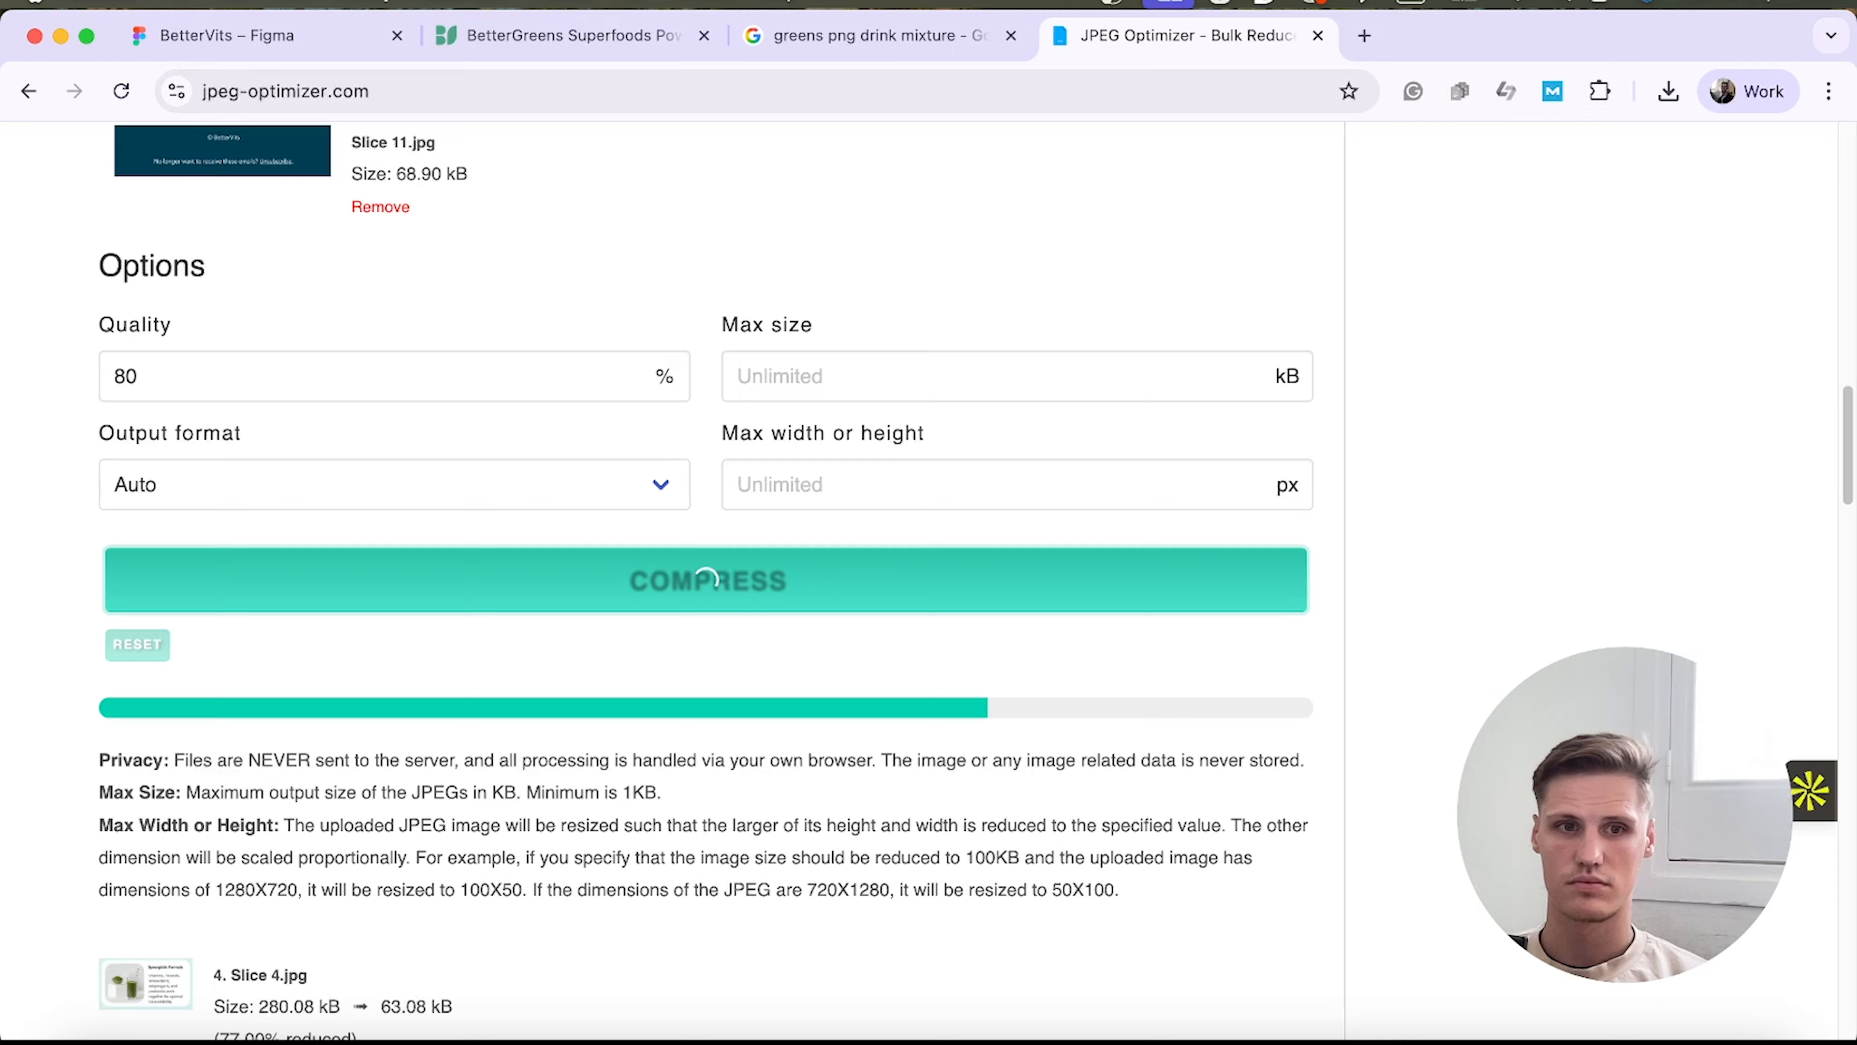
{"action": "scroll", "coordinate": [874, 622], "scroll_direction": "up", "scroll_amount": 1}
{"action": "scroll", "coordinate": [874, 622], "scroll_direction": "down", "scroll_amount": 9}
{"action": "scroll", "coordinate": [874, 622], "scroll_direction": "up", "scroll_amount": 12}
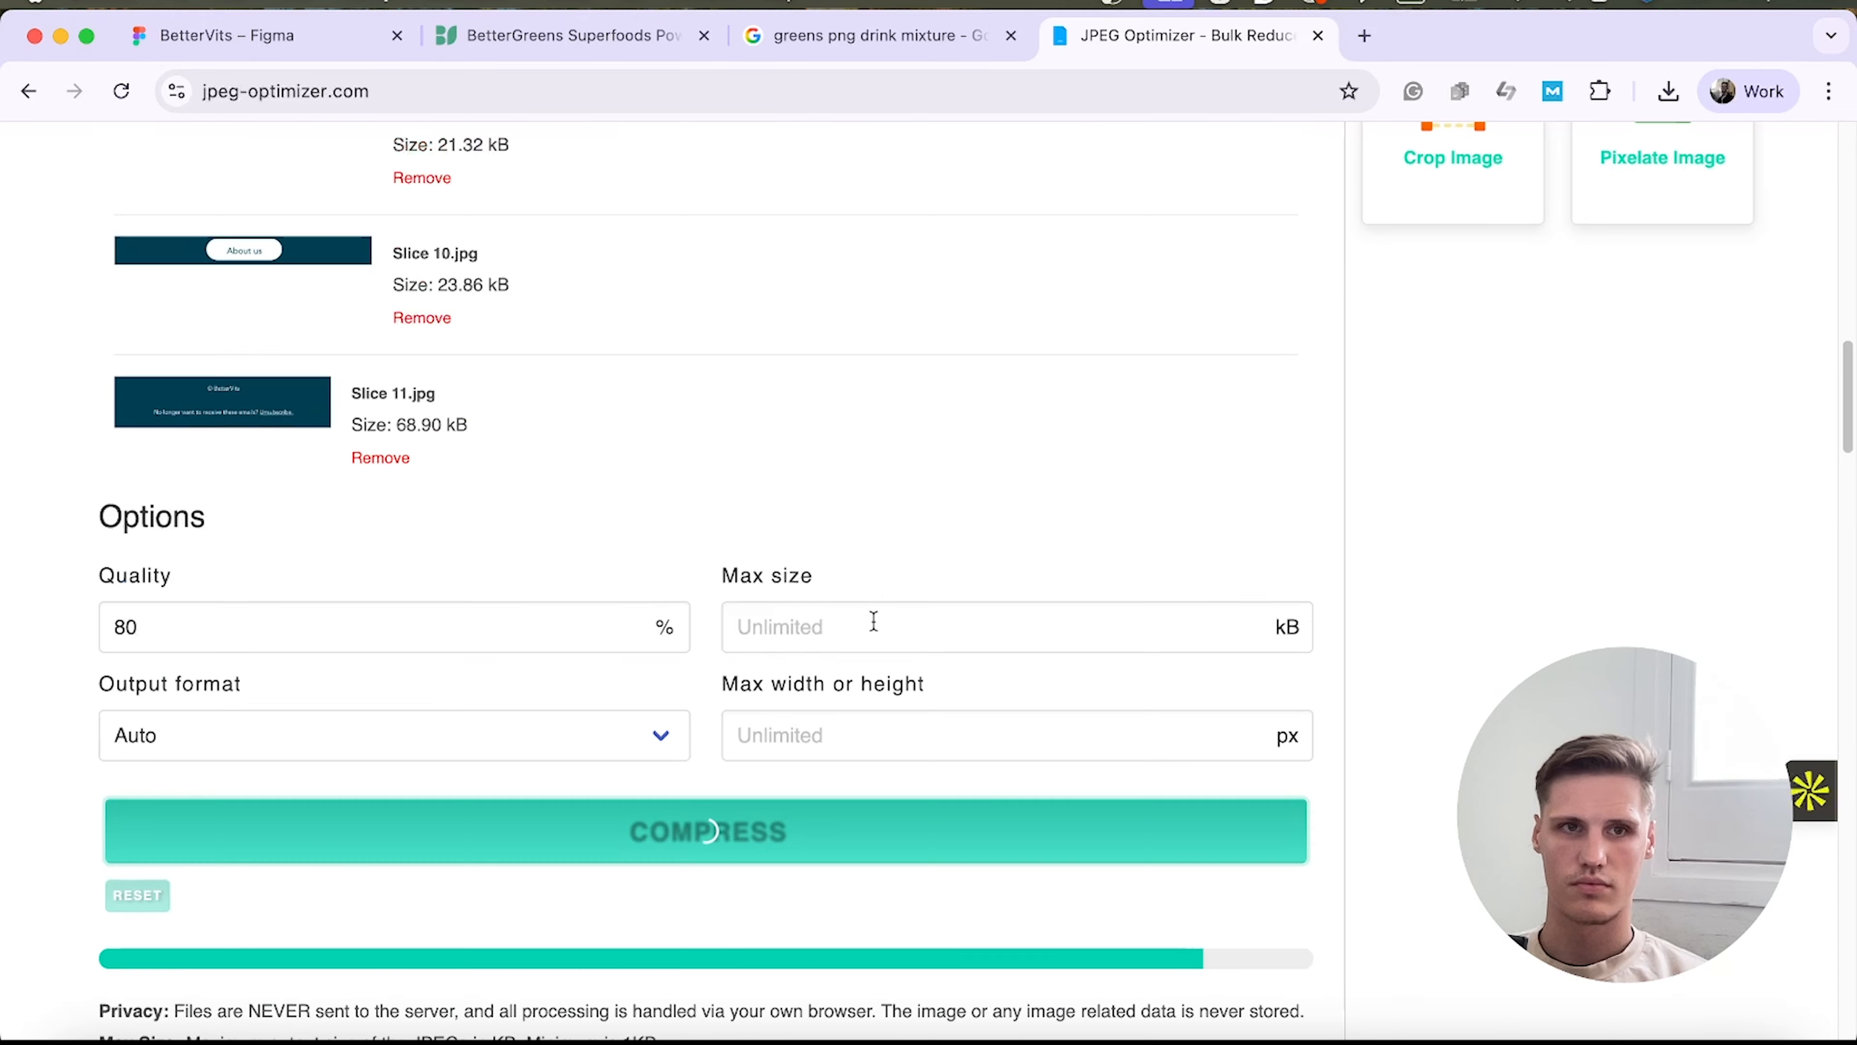
{"action": "scroll", "coordinate": [732, 696], "scroll_direction": "up", "scroll_amount": 5}
{"action": "scroll", "coordinate": [439, 622], "scroll_direction": "down", "scroll_amount": 3}
{"action": "left_click", "coordinate": [326, 578]}
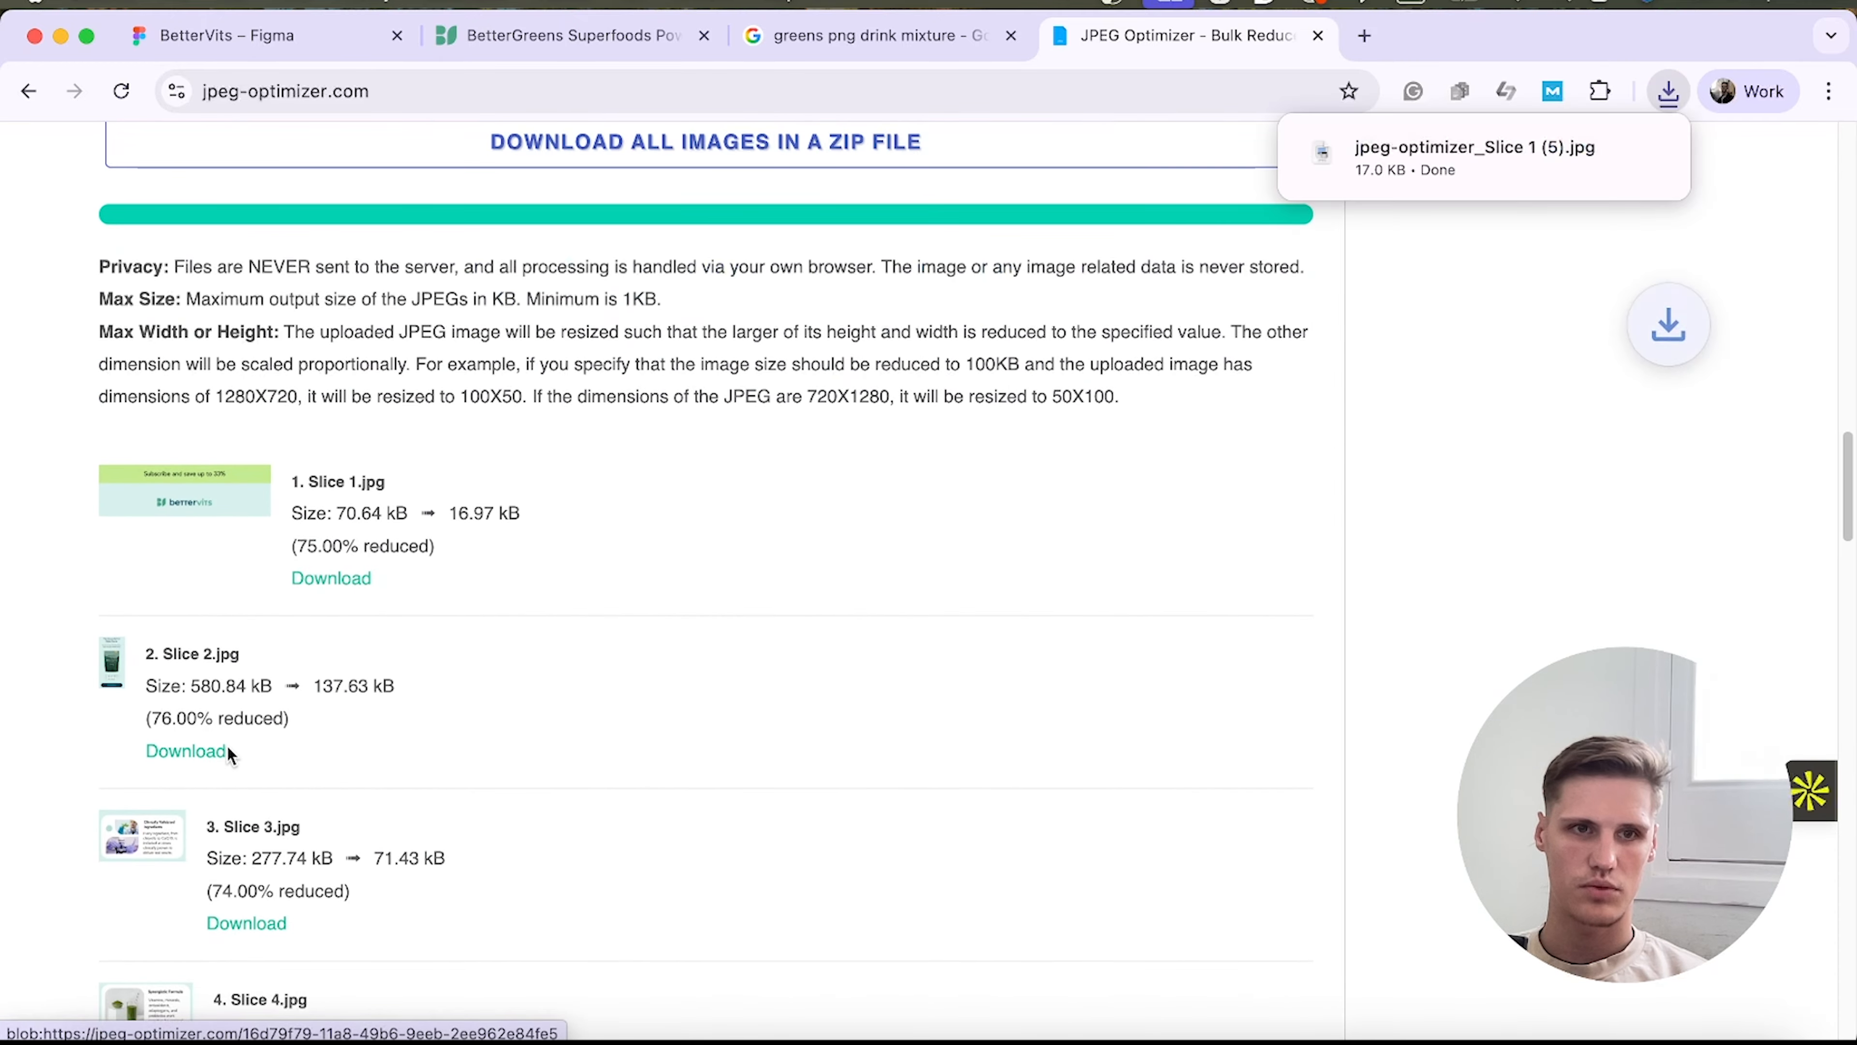
{"action": "left_click", "coordinate": [229, 755]}
{"action": "scroll", "coordinate": [365, 819], "scroll_direction": "down", "scroll_amount": 1}
{"action": "left_click", "coordinate": [253, 863]}
{"action": "scroll", "coordinate": [512, 841], "scroll_direction": "down", "scroll_amount": 3}
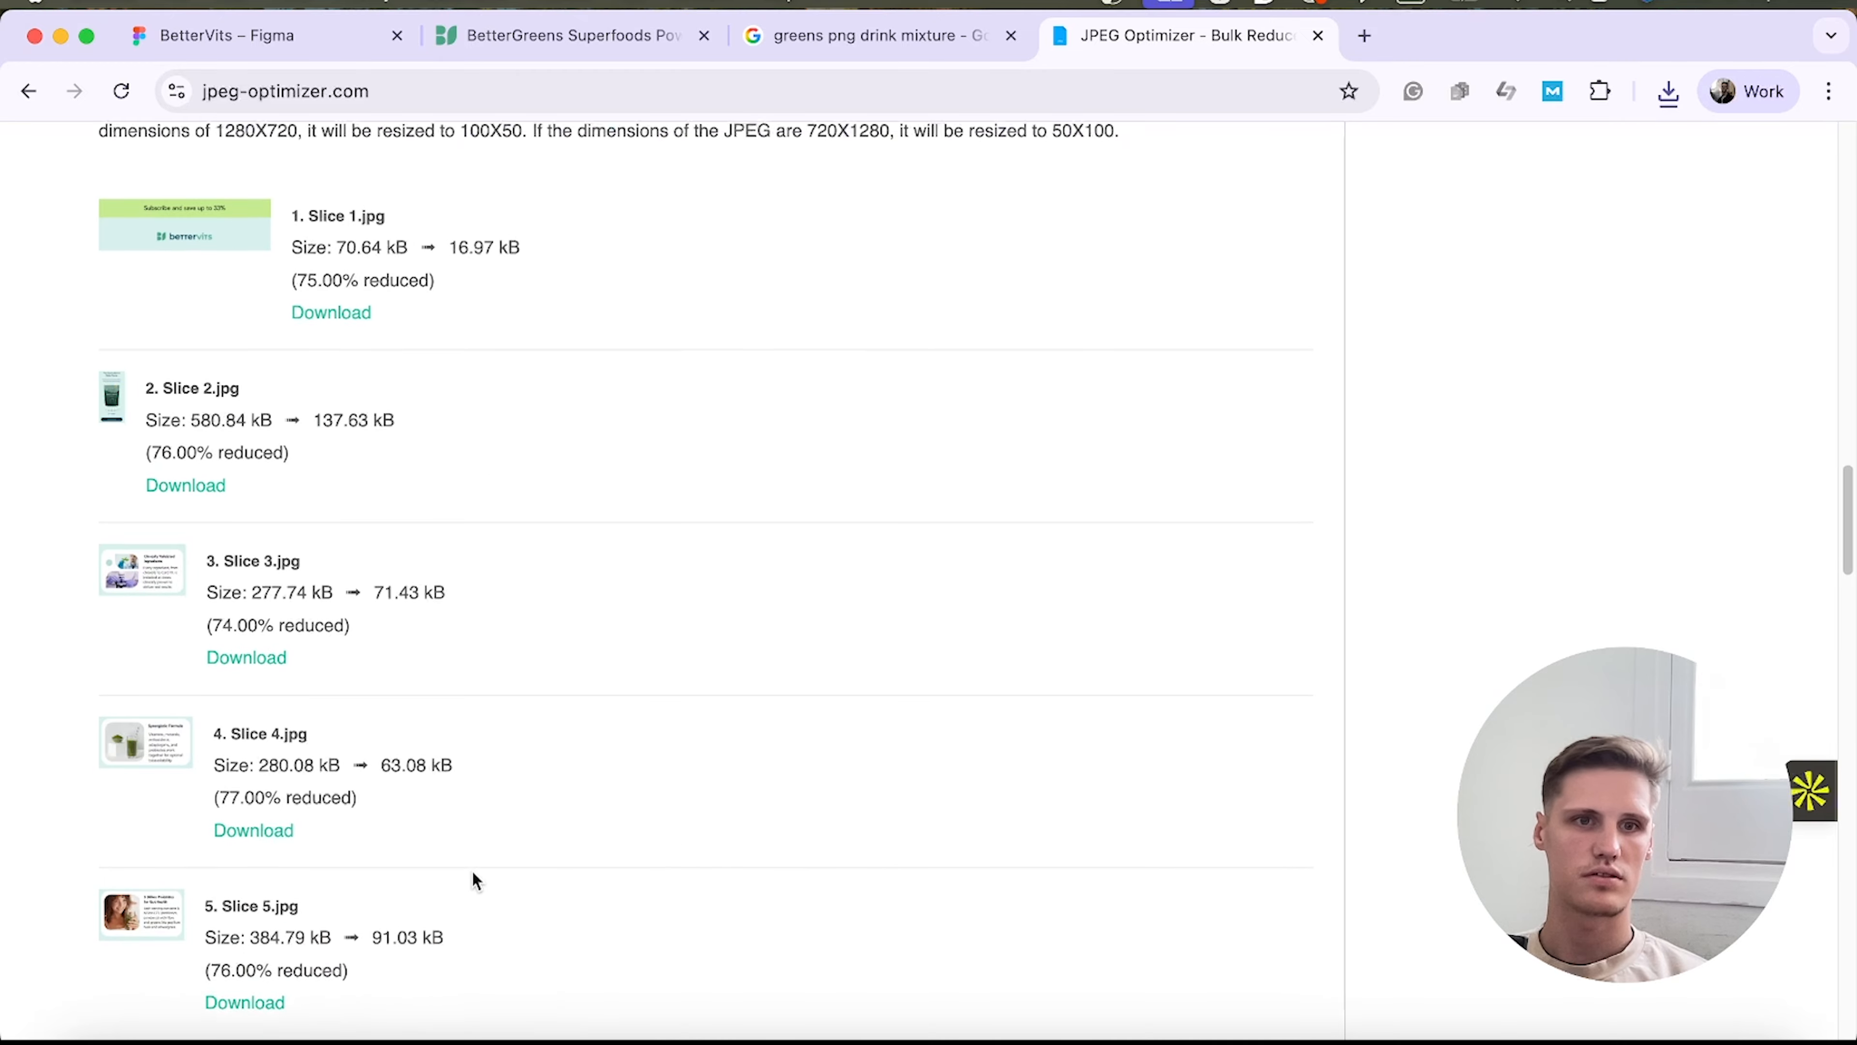
{"action": "scroll", "coordinate": [410, 841], "scroll_direction": "down", "scroll_amount": 1}
{"action": "left_click", "coordinate": [253, 768]}
{"action": "scroll", "coordinate": [340, 841], "scroll_direction": "down", "scroll_amount": 1}
{"action": "left_click", "coordinate": [245, 886]}
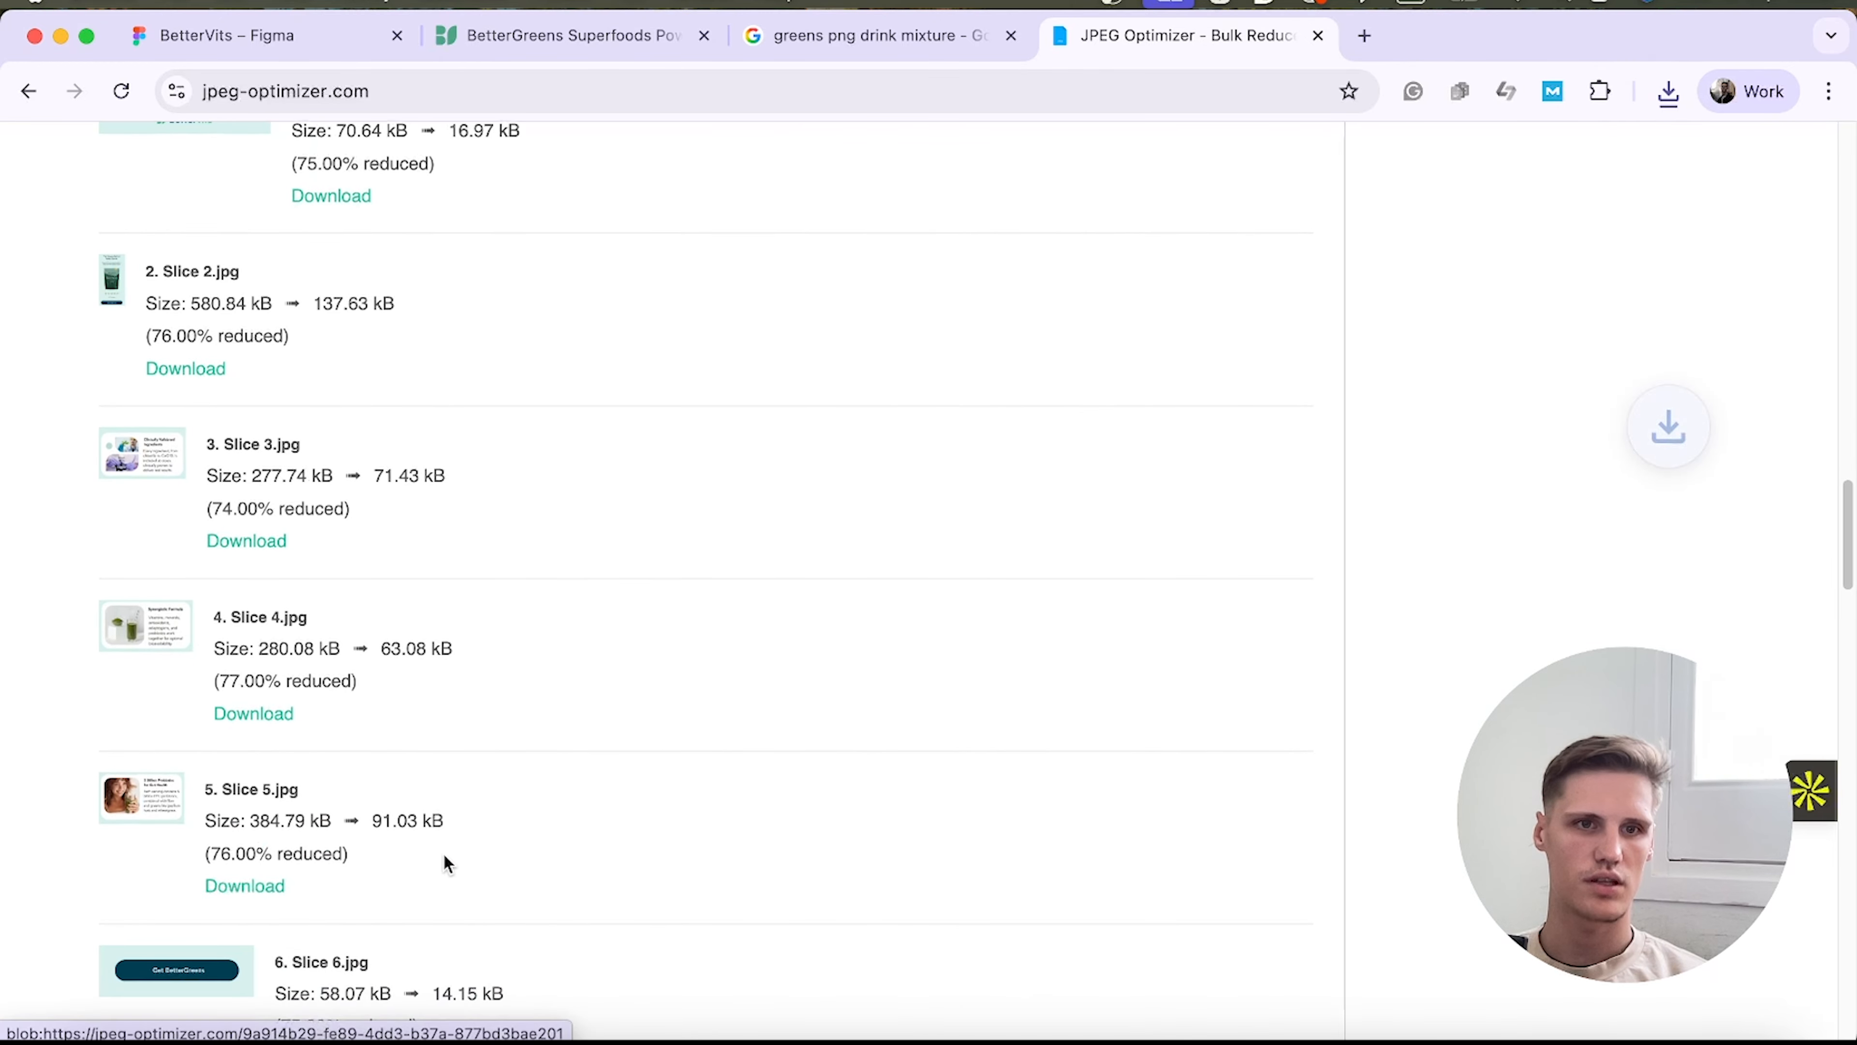
Download the remaining compressed images individually, from Slice 6 to Slice 11.
{"action": "scroll", "coordinate": [365, 841], "scroll_direction": "down", "scroll_amount": 3}
{"action": "left_click", "coordinate": [326, 818]}
{"action": "scroll", "coordinate": [453, 827], "scroll_direction": "down", "scroll_amount": 3}
{"action": "left_click", "coordinate": [418, 731]}
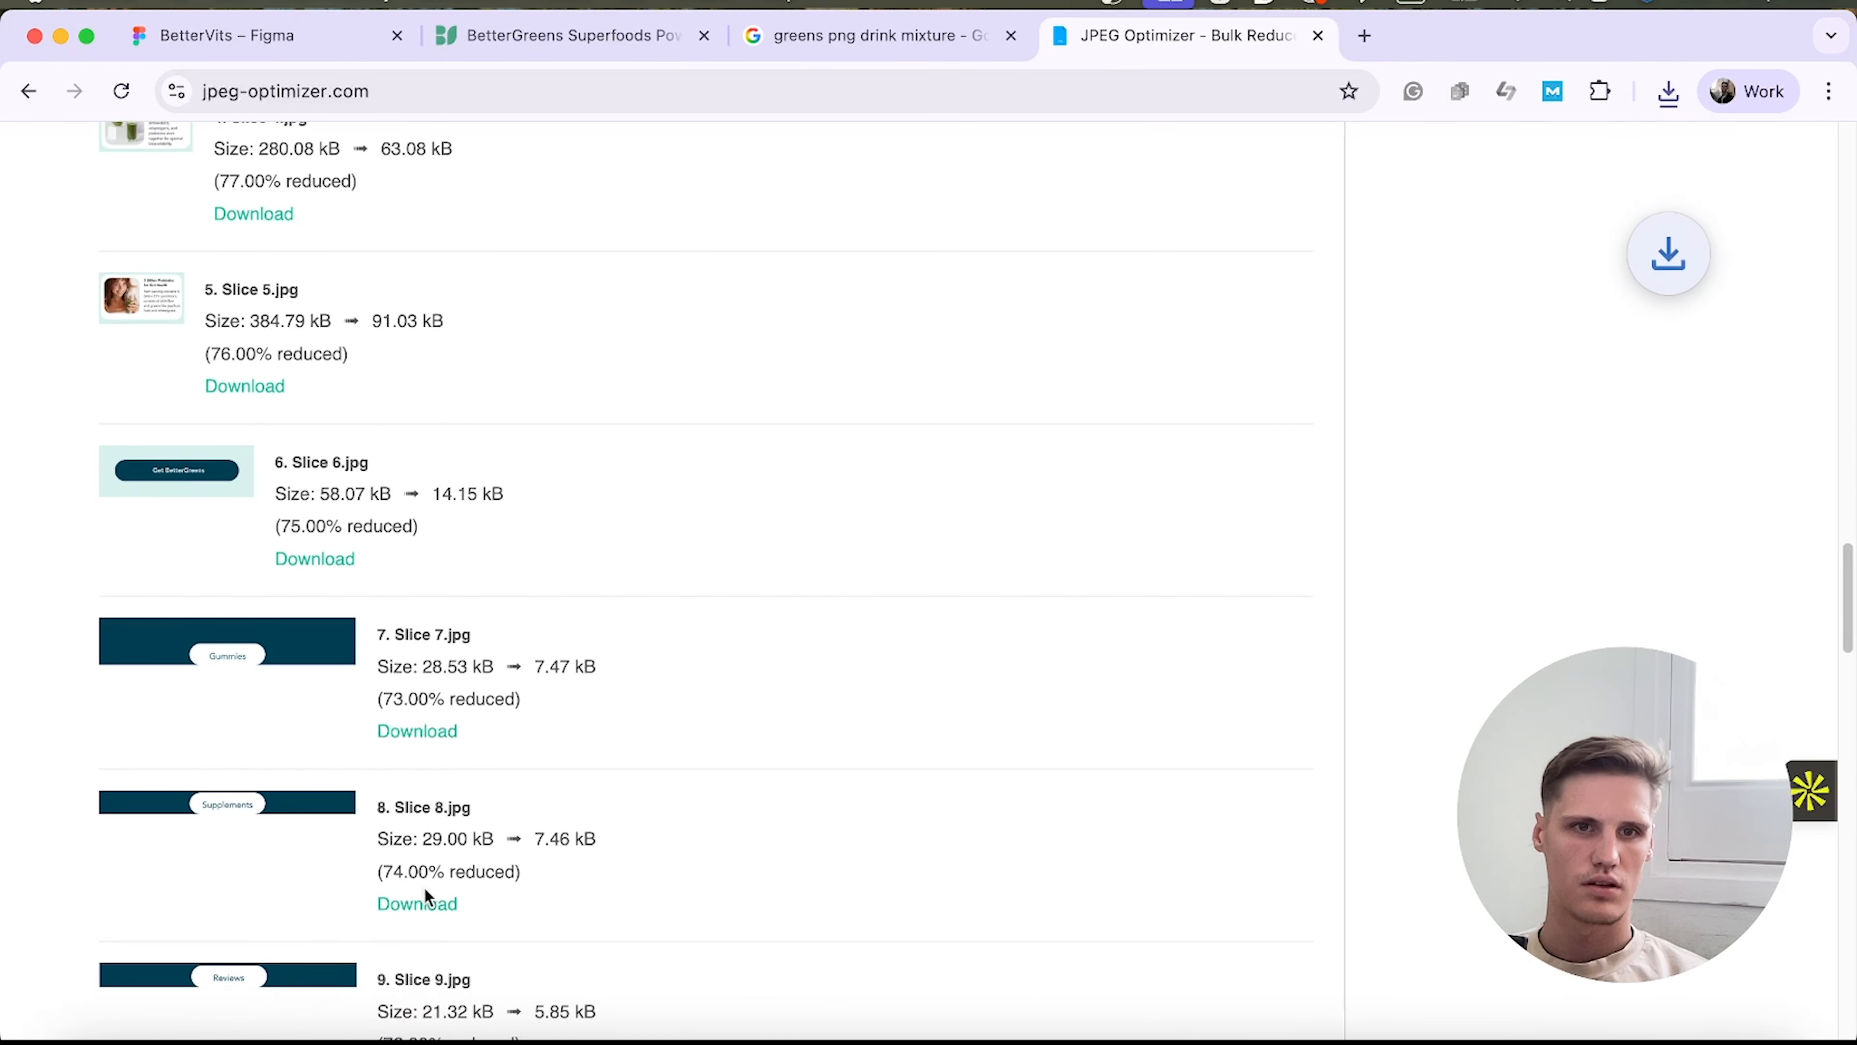
{"action": "left_click", "coordinate": [426, 896]}
{"action": "scroll", "coordinate": [475, 878], "scroll_direction": "down", "scroll_amount": 3}
{"action": "left_click", "coordinate": [431, 847]}
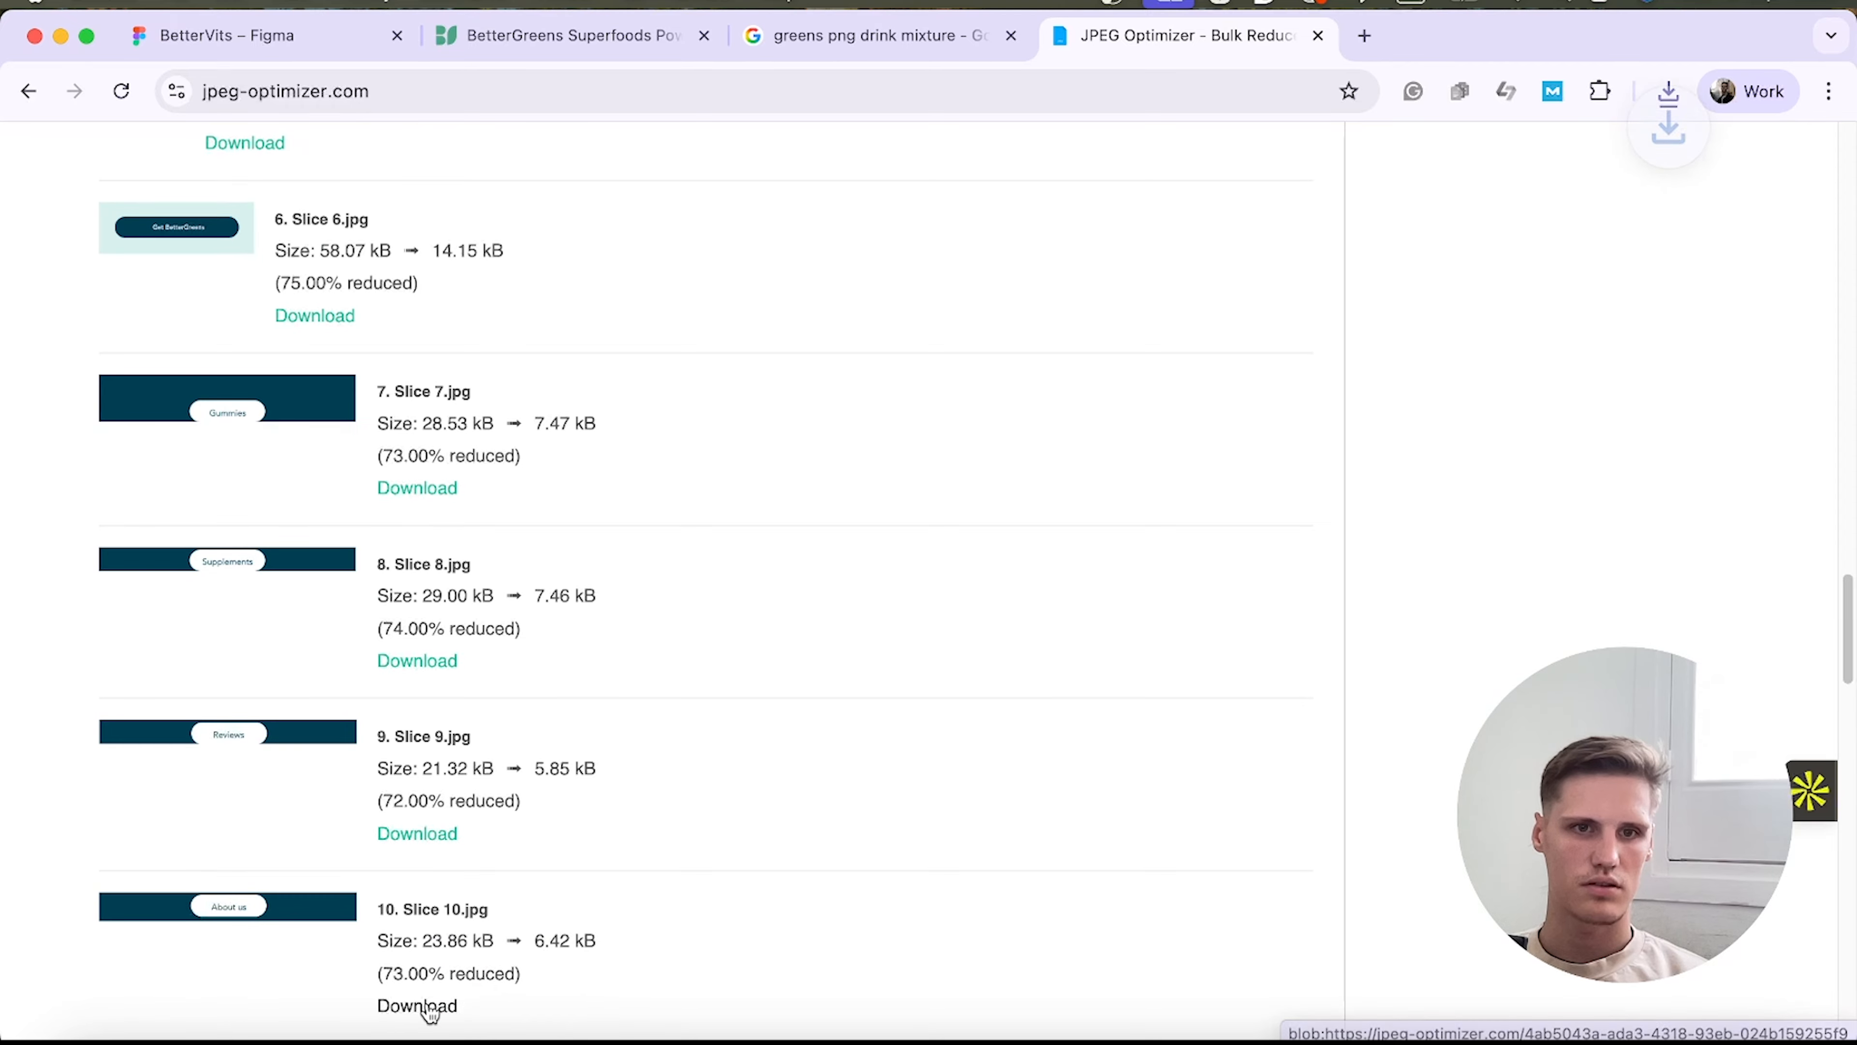
{"action": "left_click", "coordinate": [419, 1004]}
{"action": "scroll", "coordinate": [512, 951], "scroll_direction": "down", "scroll_amount": 3}
{"action": "left_click", "coordinate": [395, 923]}
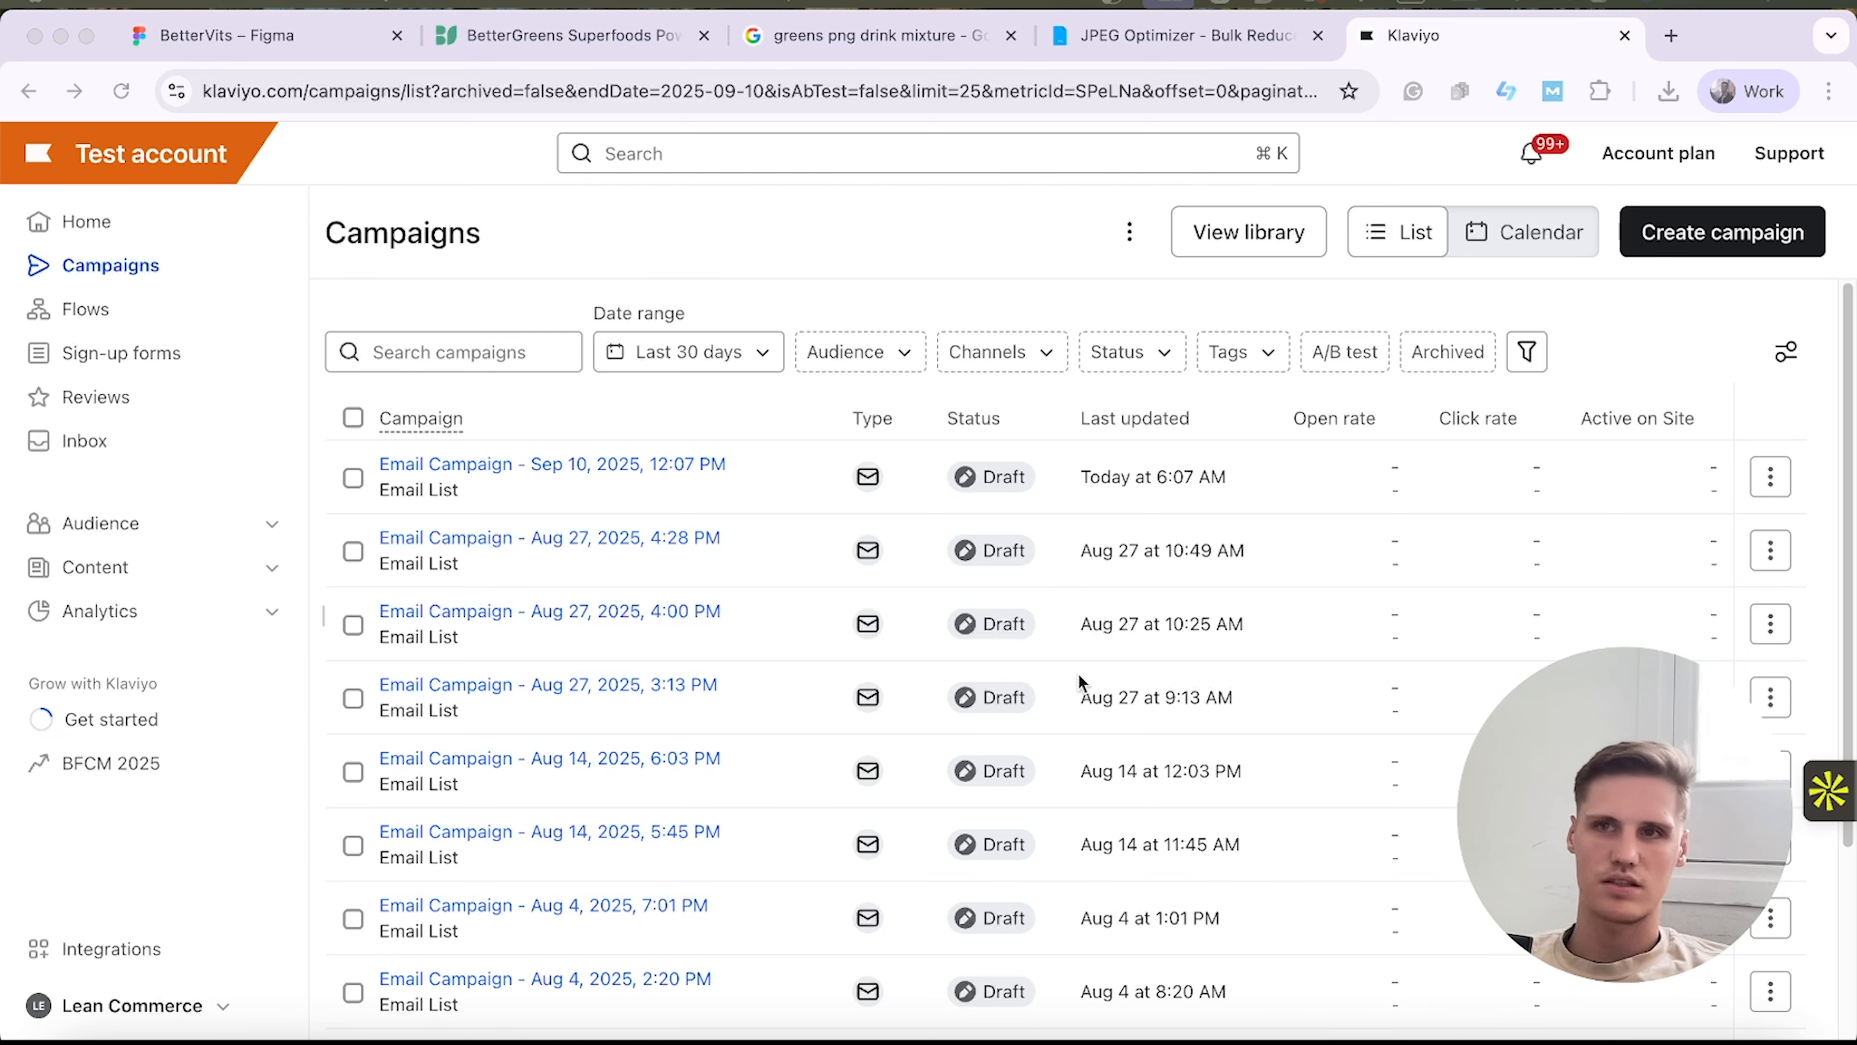
Create a new email campaign in Klaviyo with Email List as its recipients and continue to the message stage.
{"action": "left_click", "coordinate": [1764, 245]}
{"action": "left_click", "coordinate": [1764, 247]}
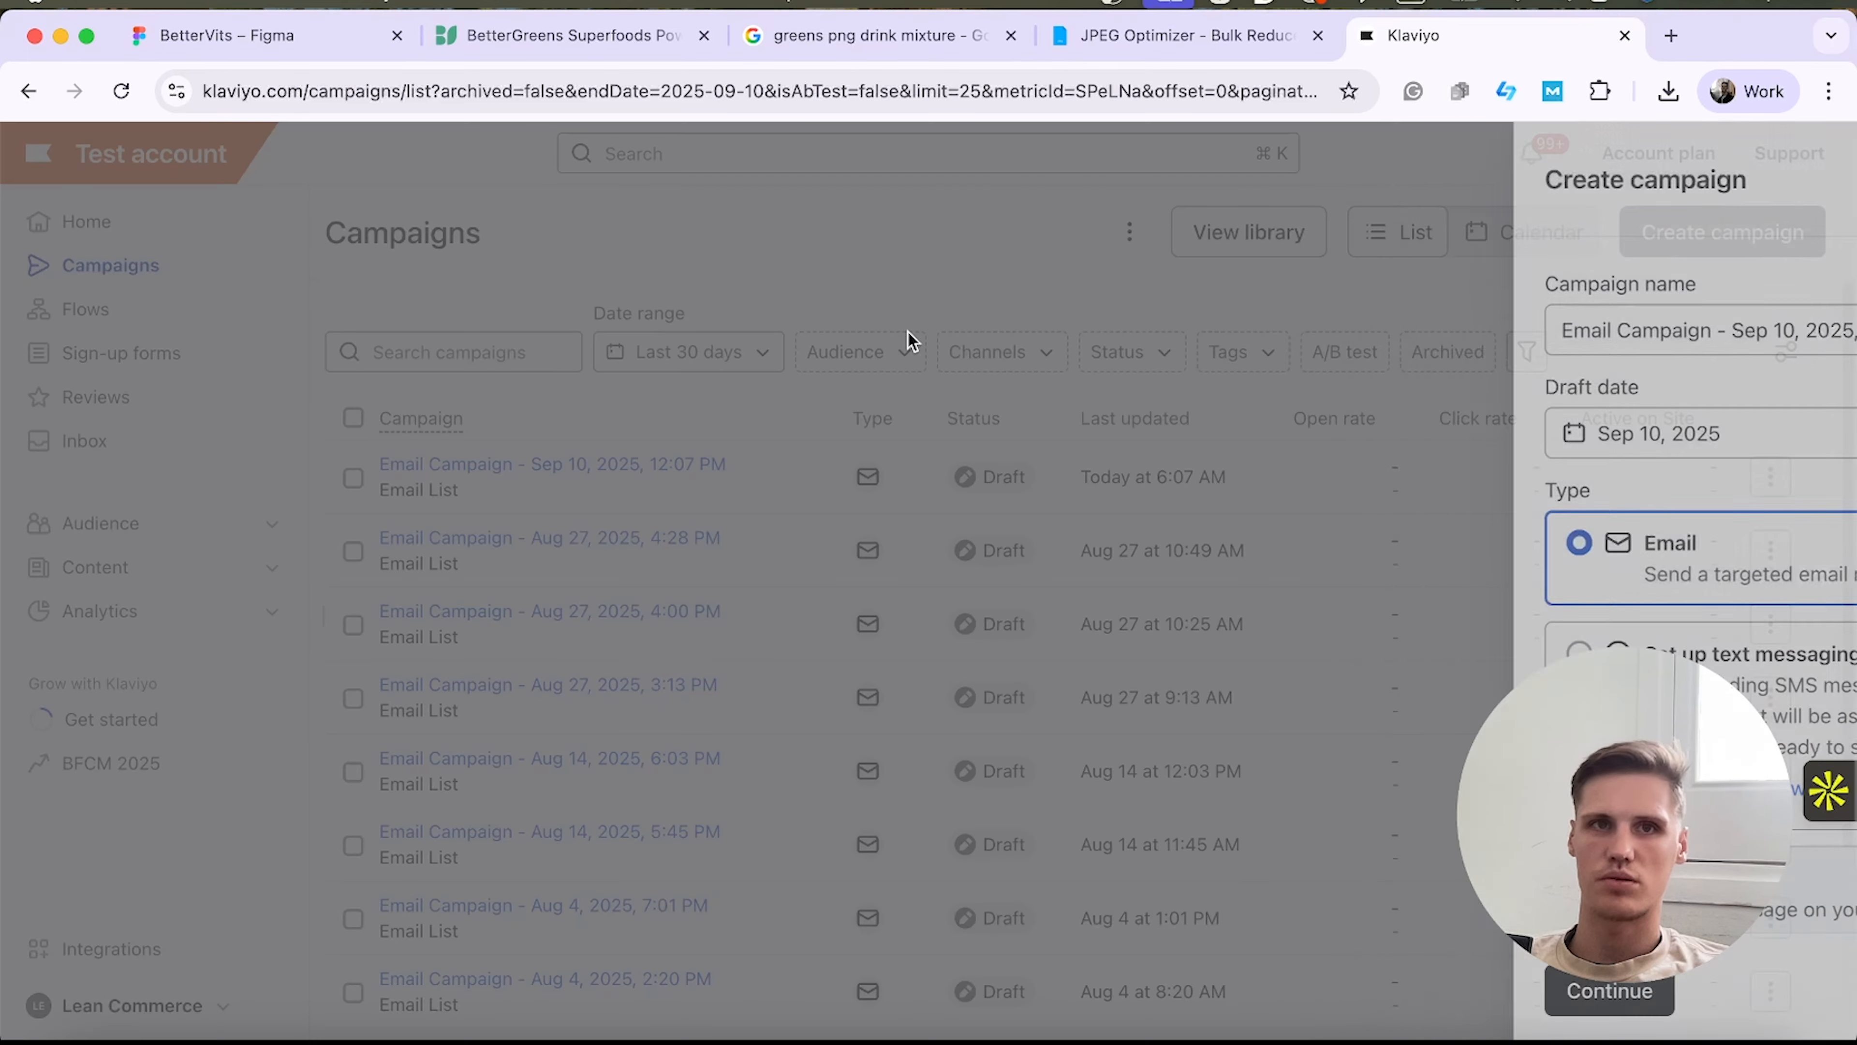
{"action": "left_click", "coordinate": [1359, 992]}
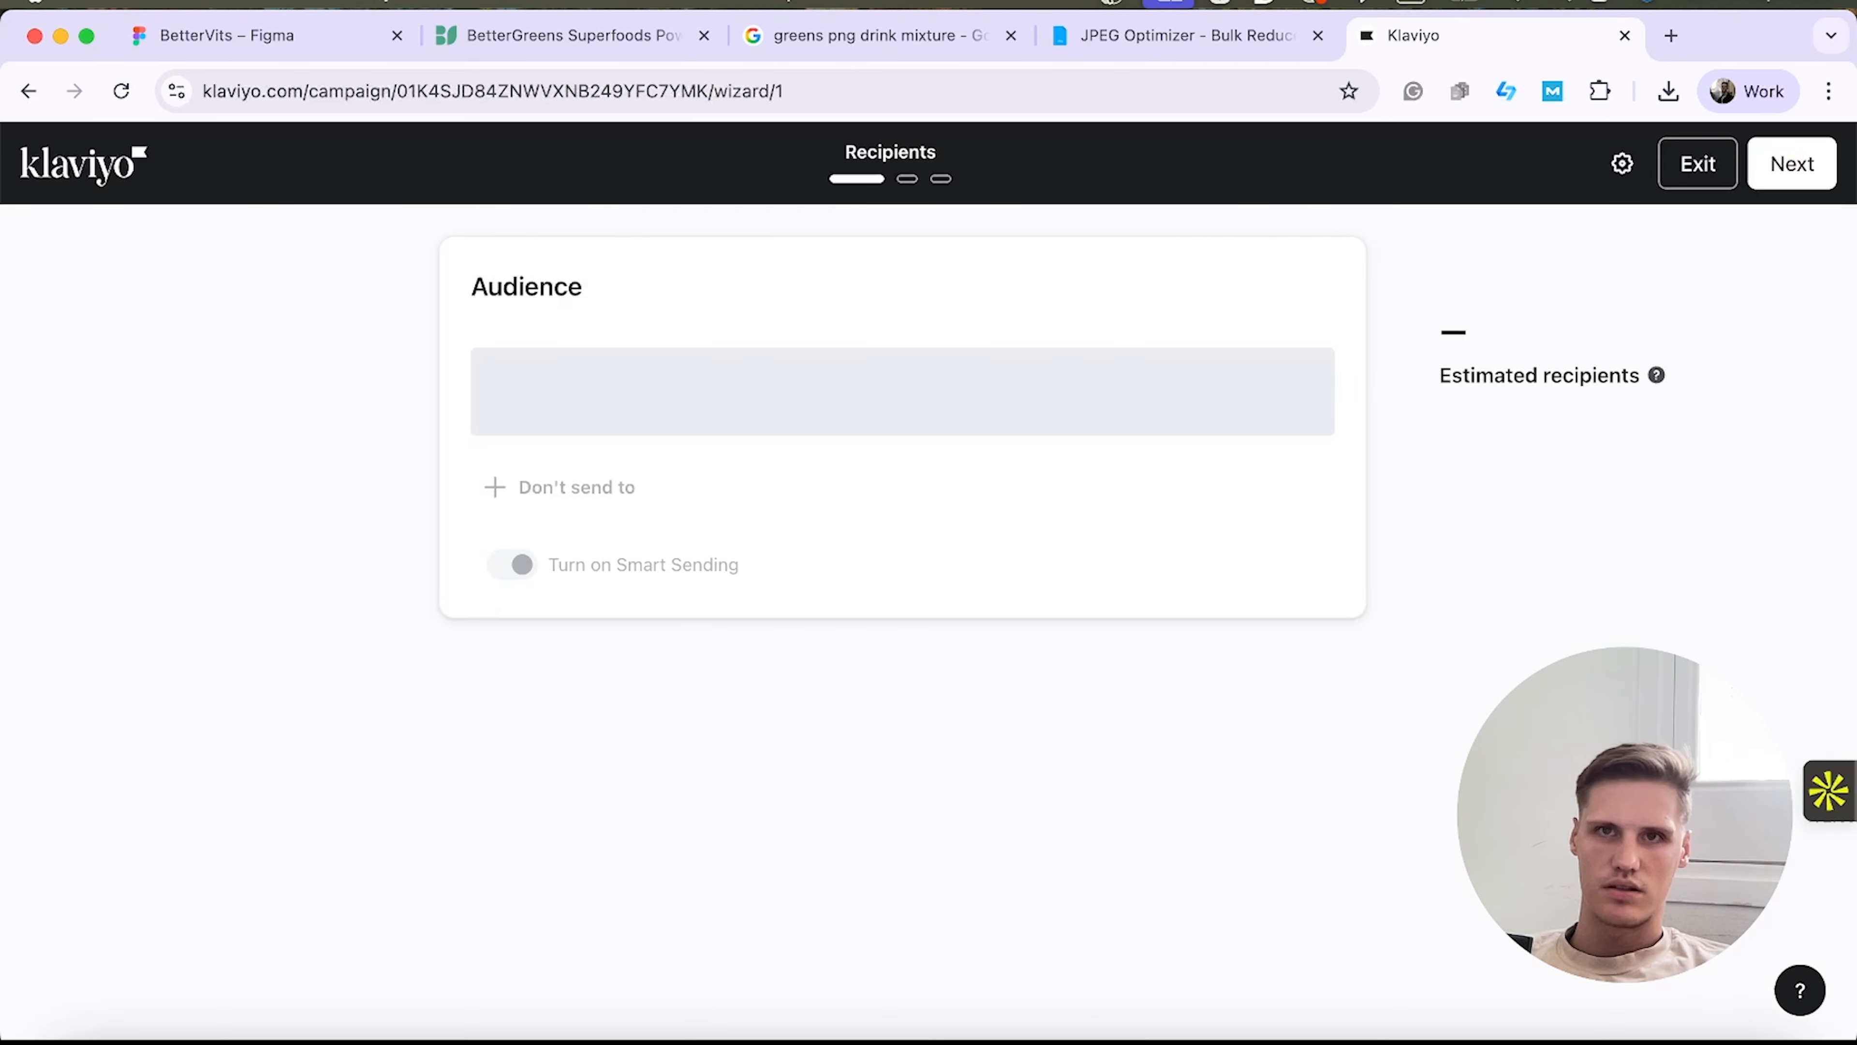
{"action": "left_click", "coordinate": [675, 398]}
{"action": "left_click", "coordinate": [620, 600]}
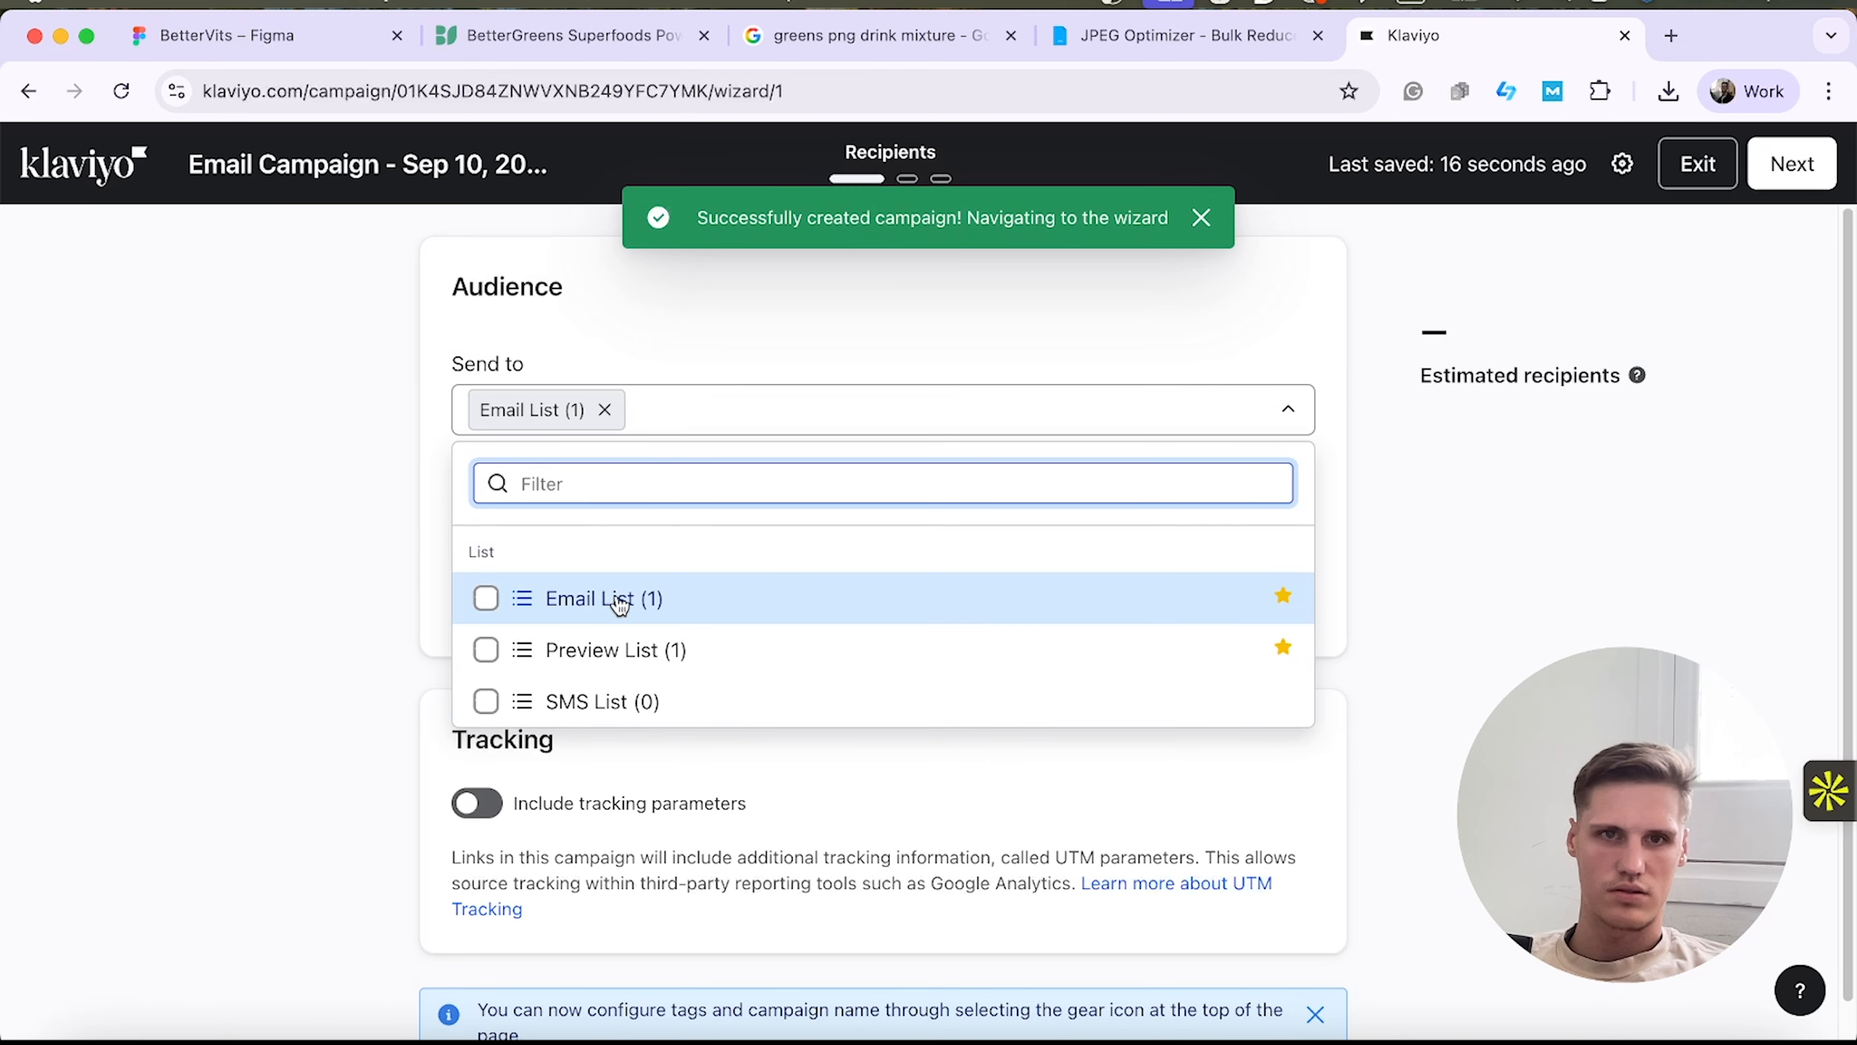
{"action": "left_click", "coordinate": [1759, 167]}
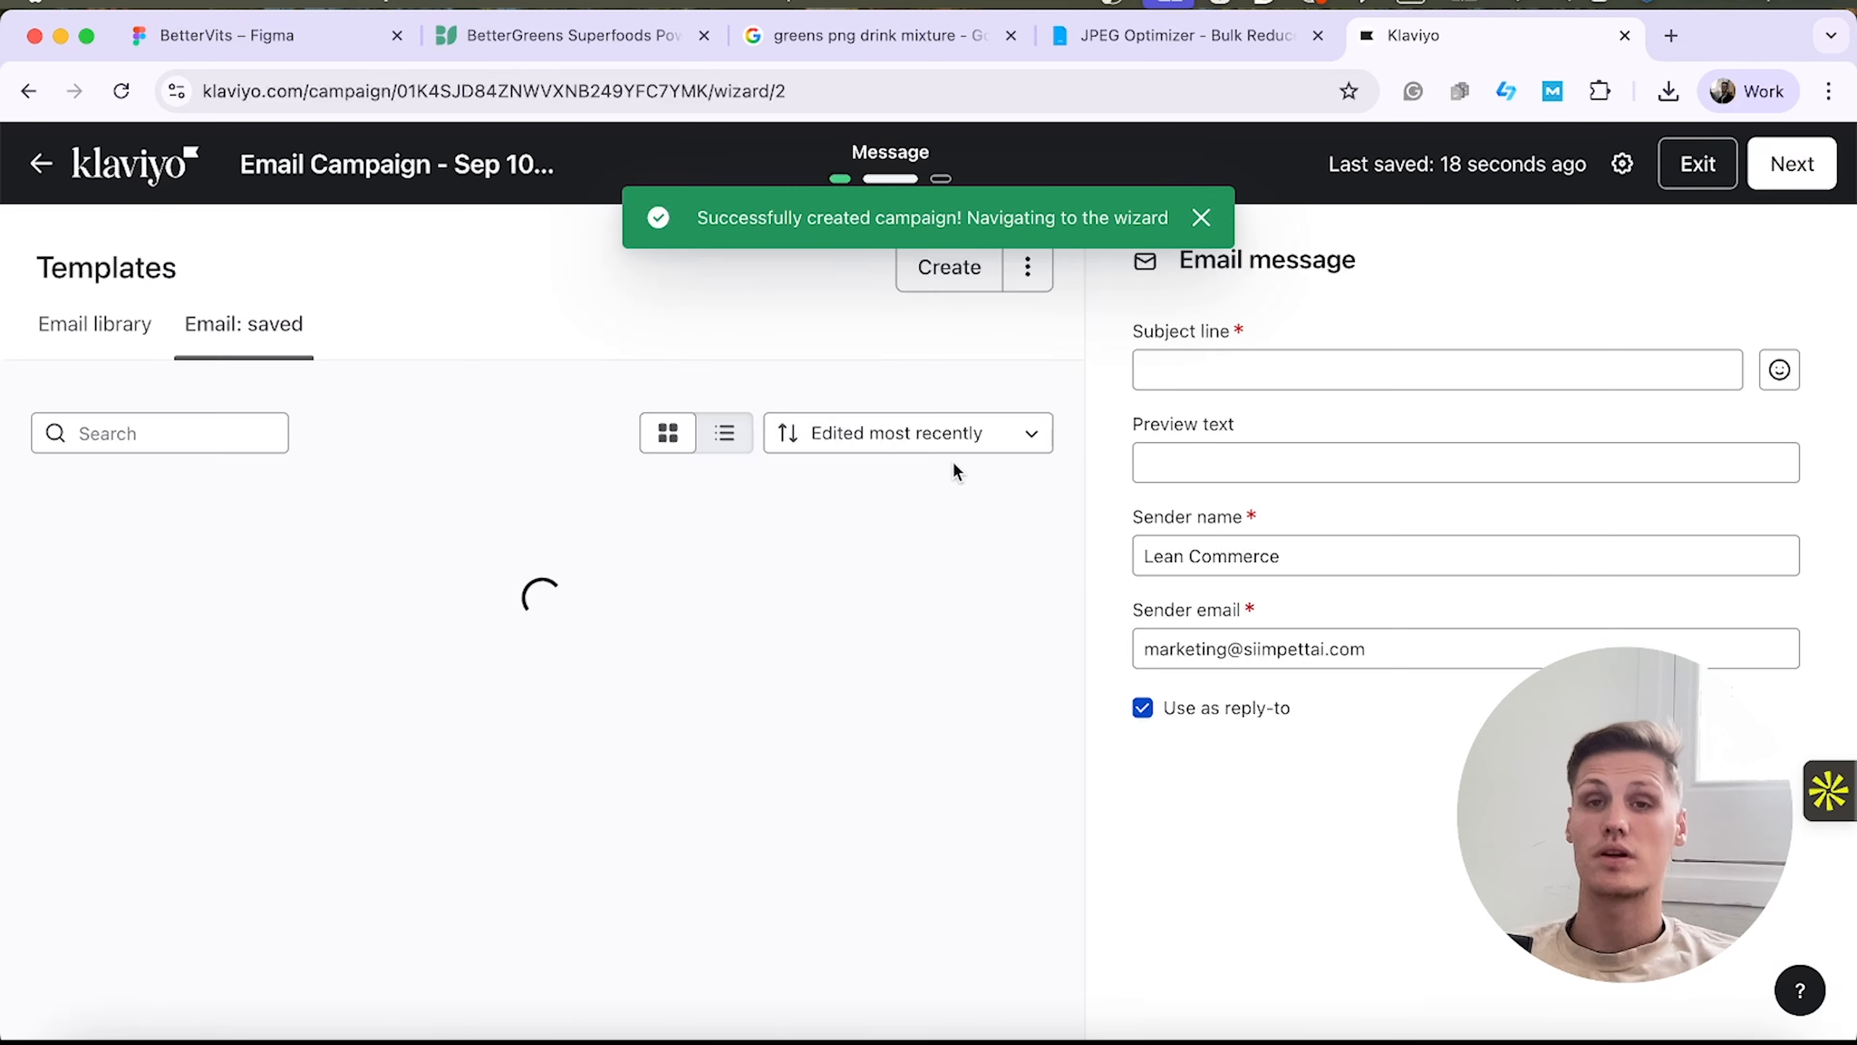
Create a new email template and replace its header logo with an empty image block.
{"action": "left_click", "coordinate": [1352, 363]}
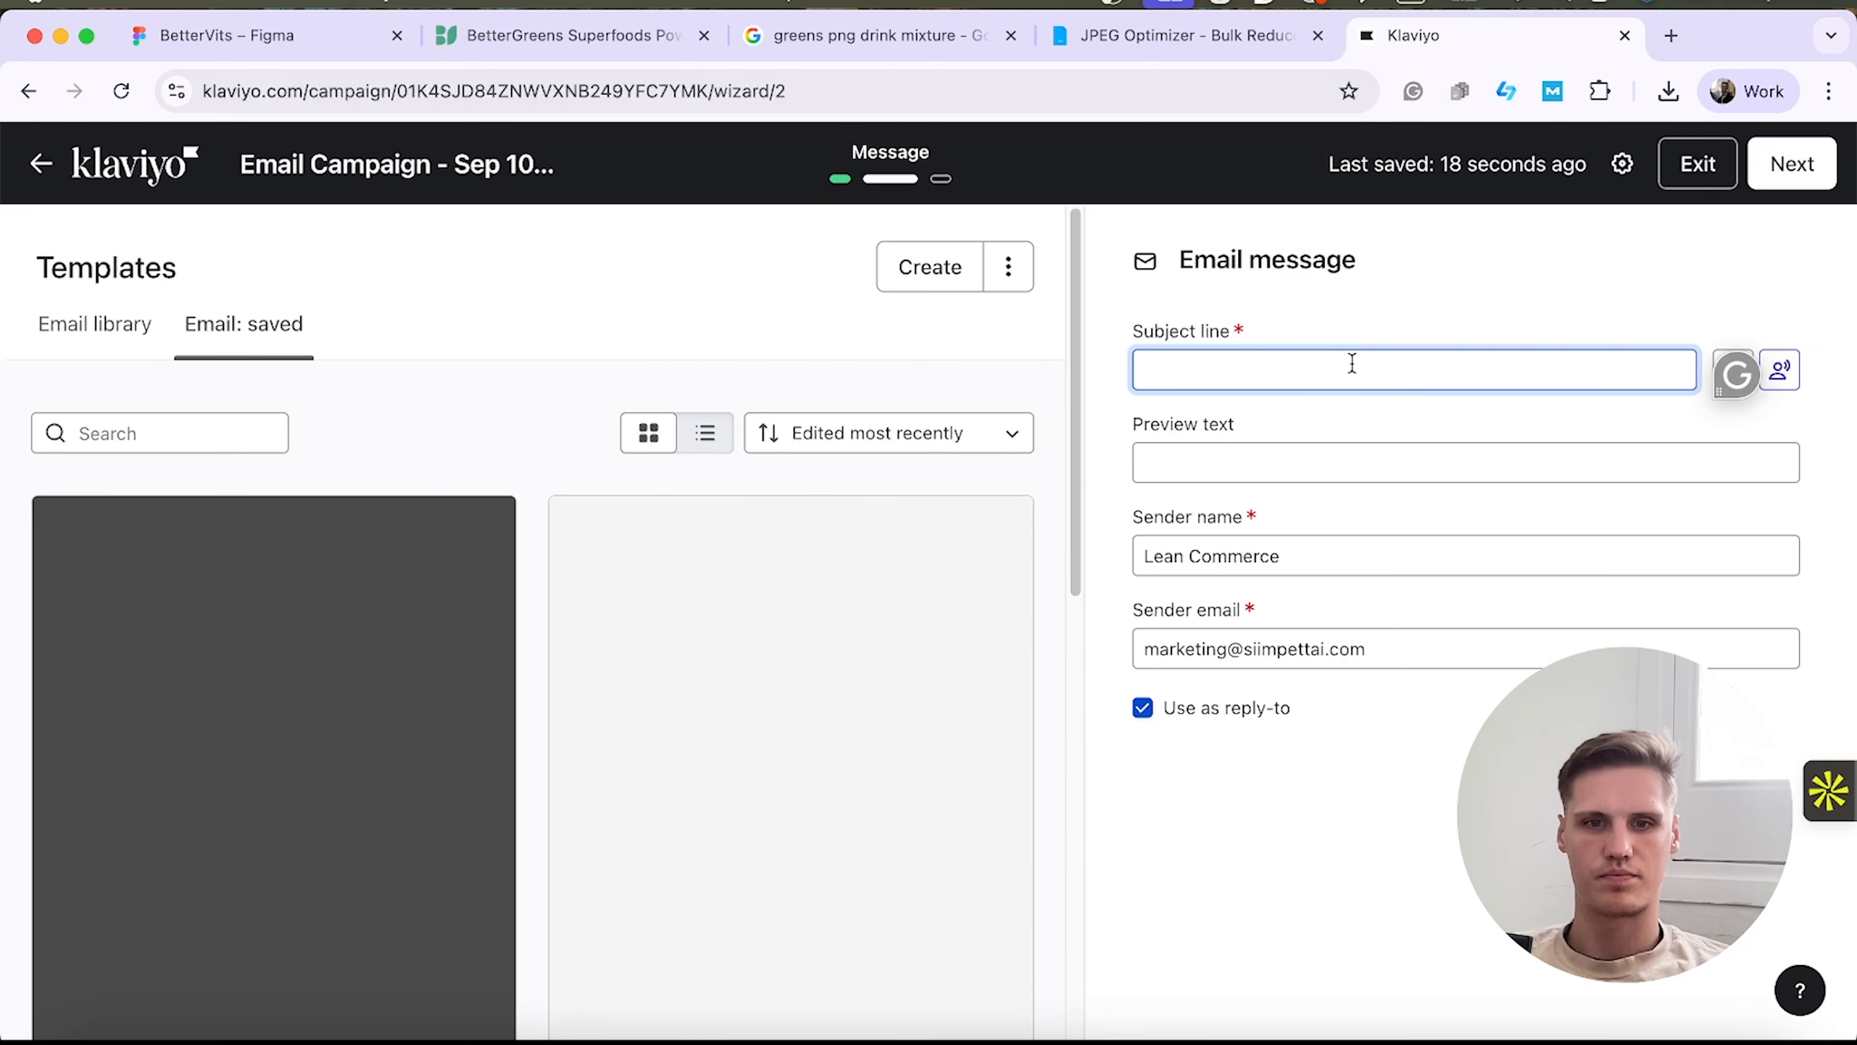
{"action": "left_click", "coordinate": [930, 271]}
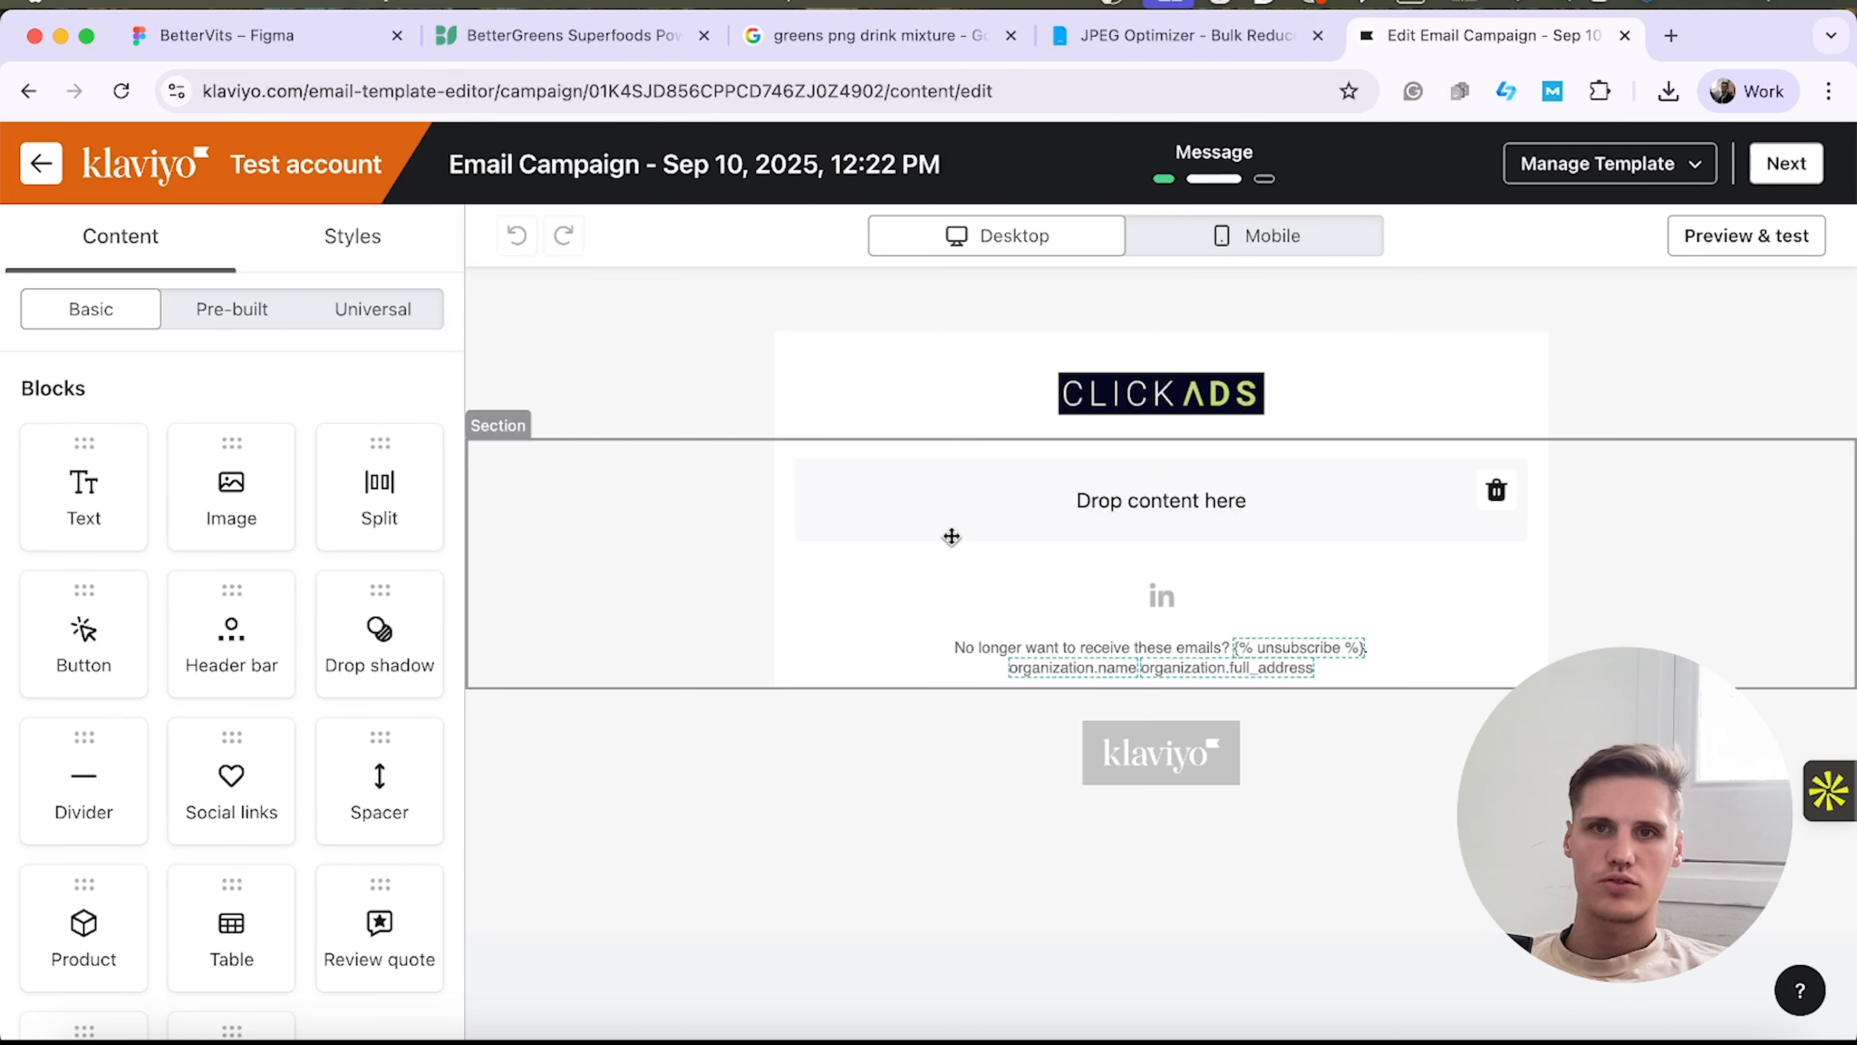
{"action": "left_click", "coordinate": [843, 407]}
{"action": "left_click", "coordinate": [748, 454]}
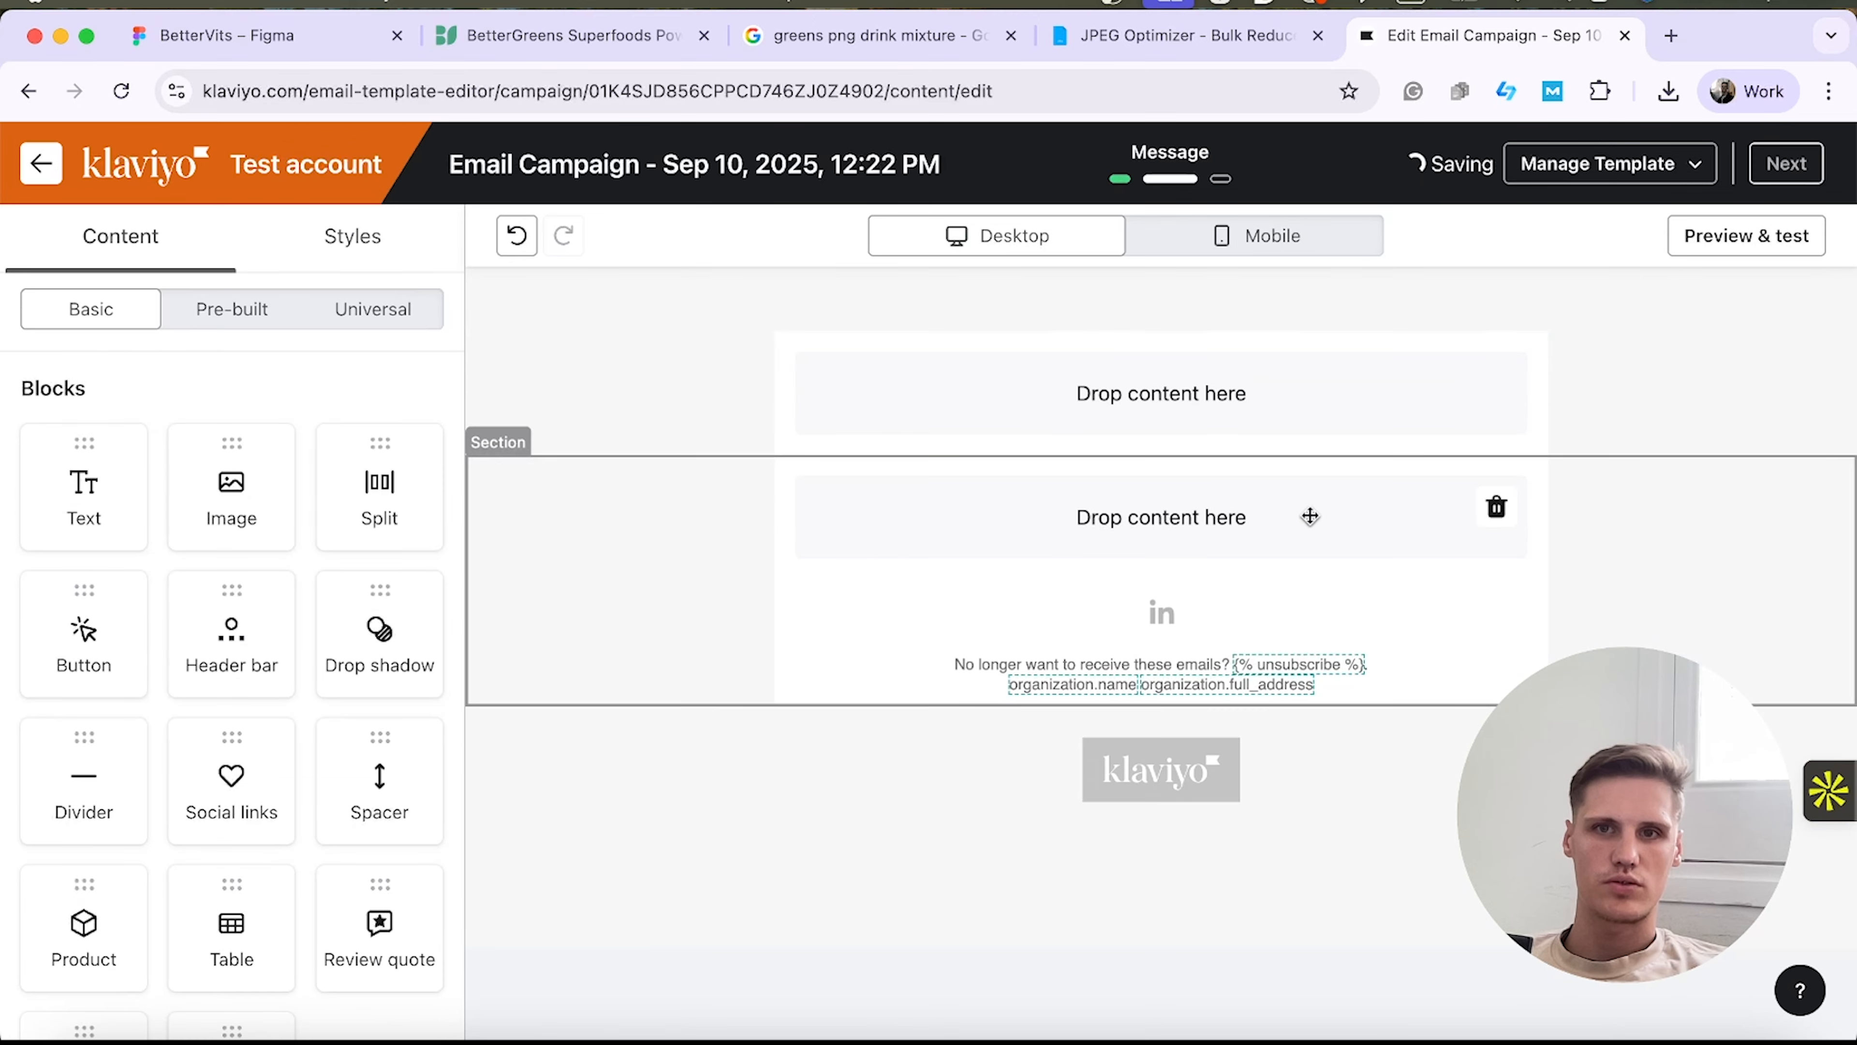
{"action": "left_click_drag", "start_coordinate": [231, 498], "coordinate": [1170, 410]}
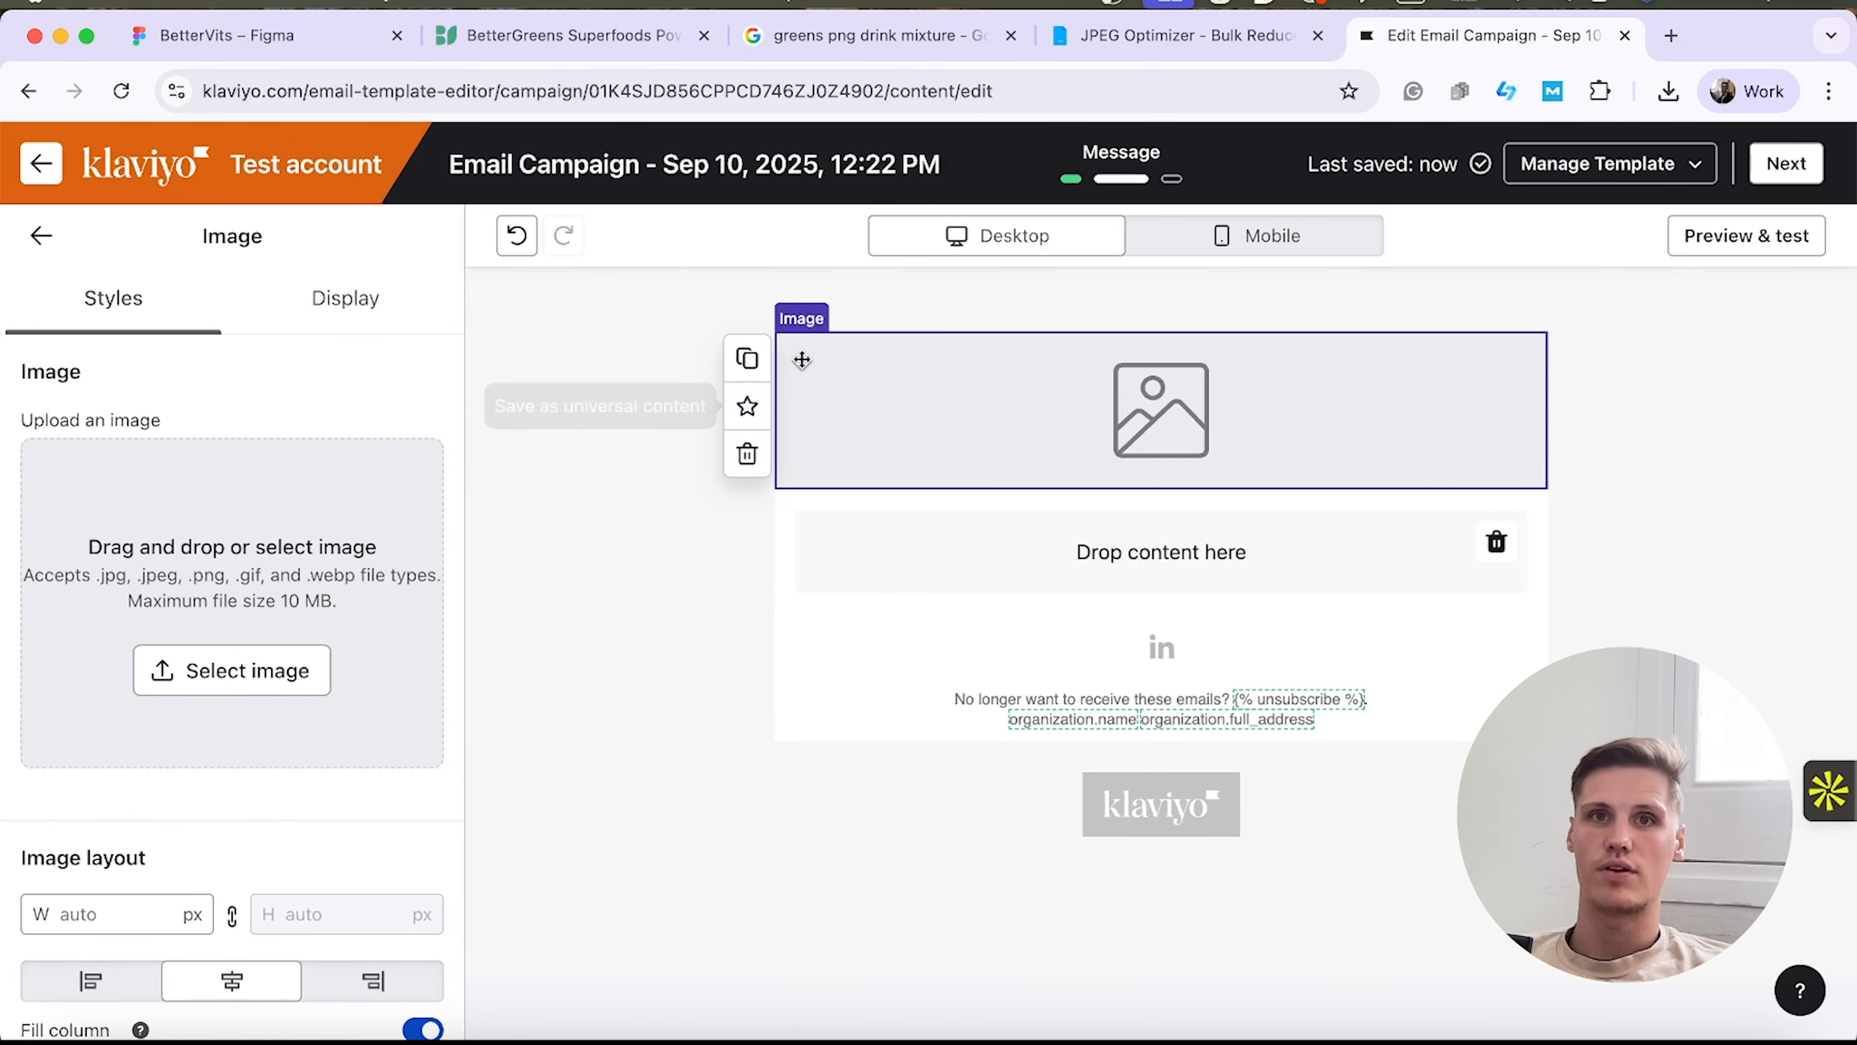
Duplicate the empty image block repeatedly to build a stack of placeholders for the email slices.
{"action": "left_click", "coordinate": [748, 360]}
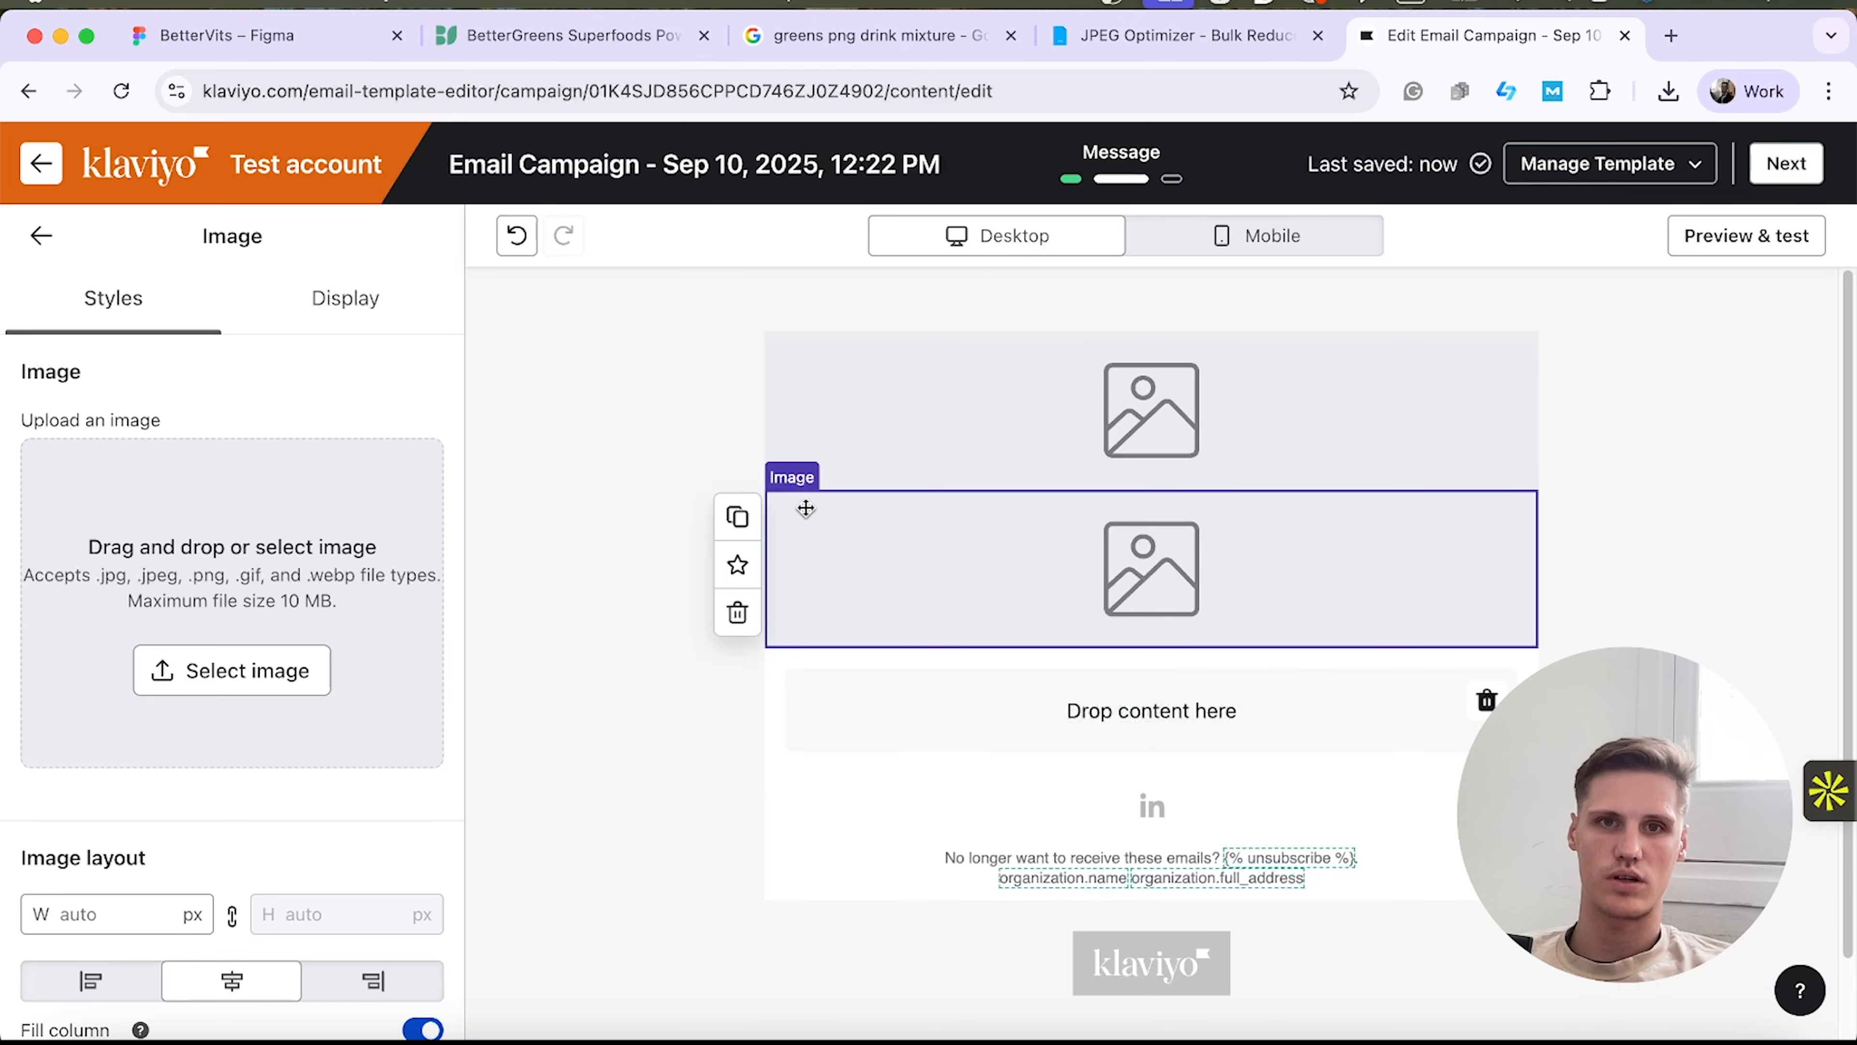
{"action": "left_click", "coordinate": [739, 517]}
{"action": "left_click", "coordinate": [740, 676]}
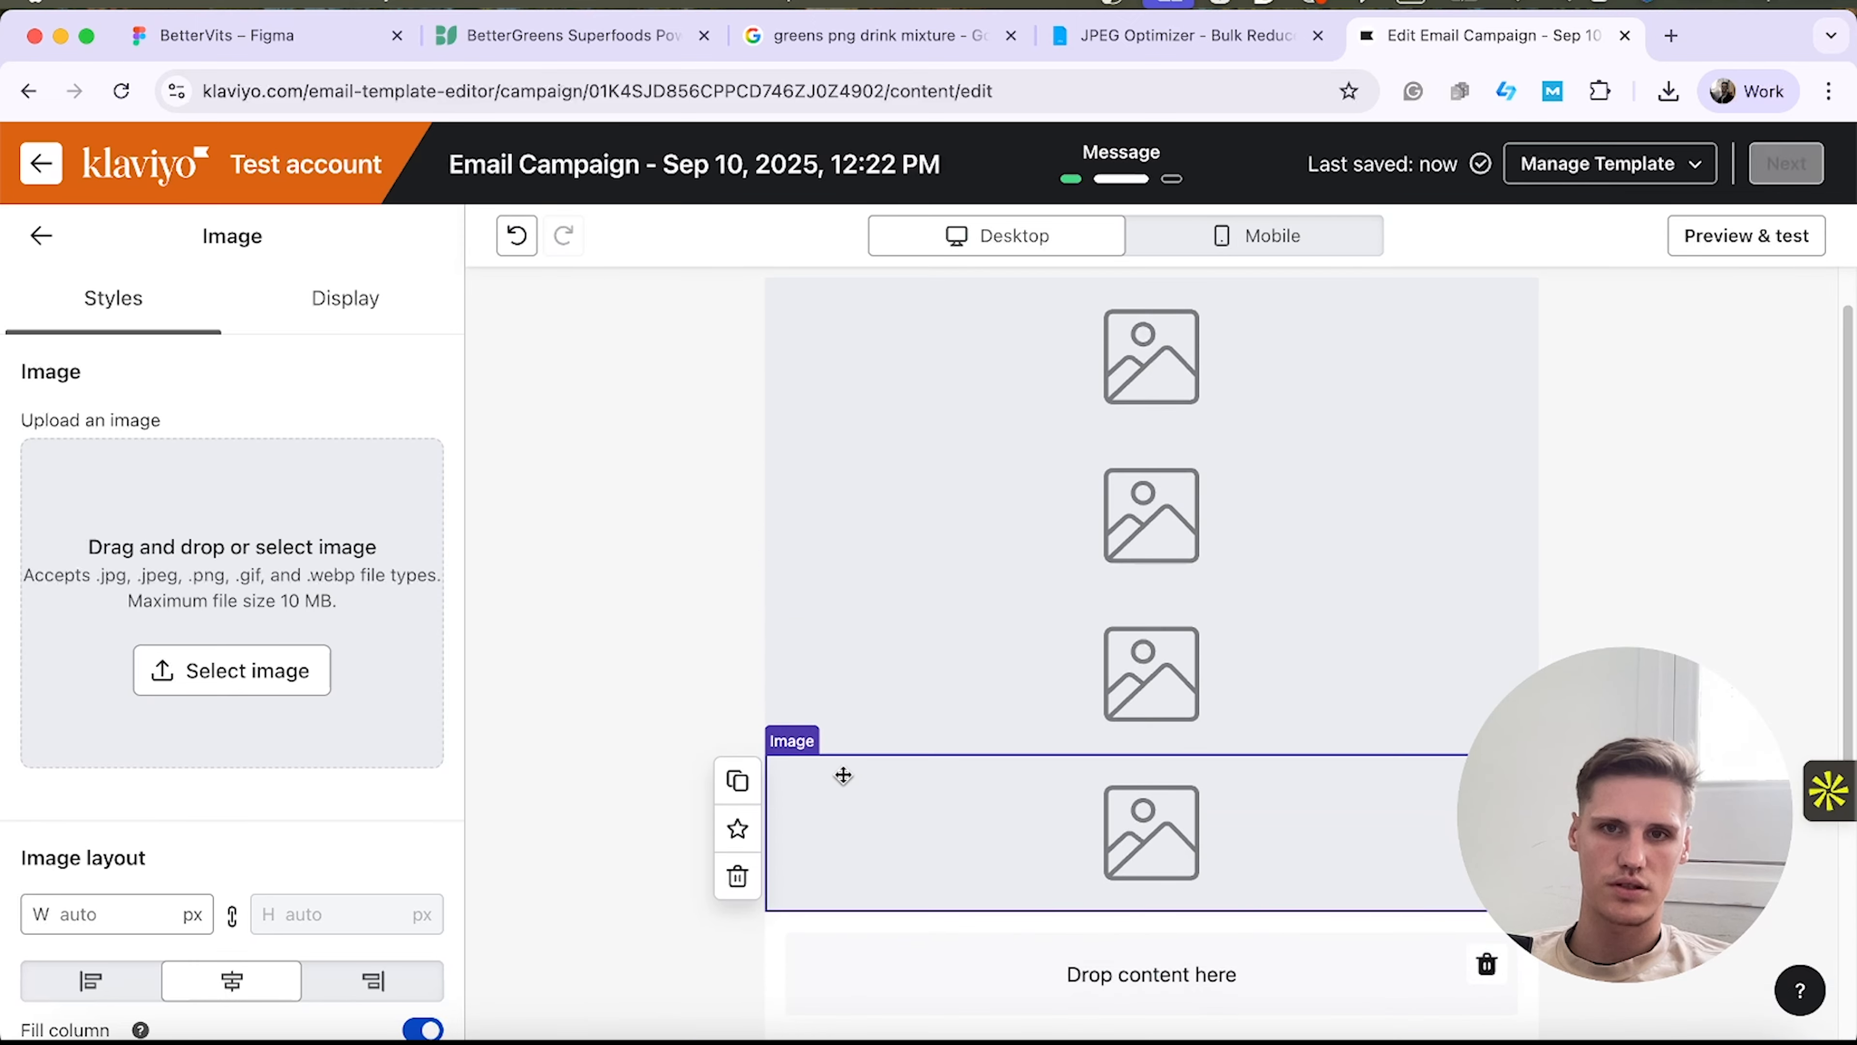
{"action": "left_click", "coordinate": [740, 781]}
{"action": "left_click", "coordinate": [736, 710]}
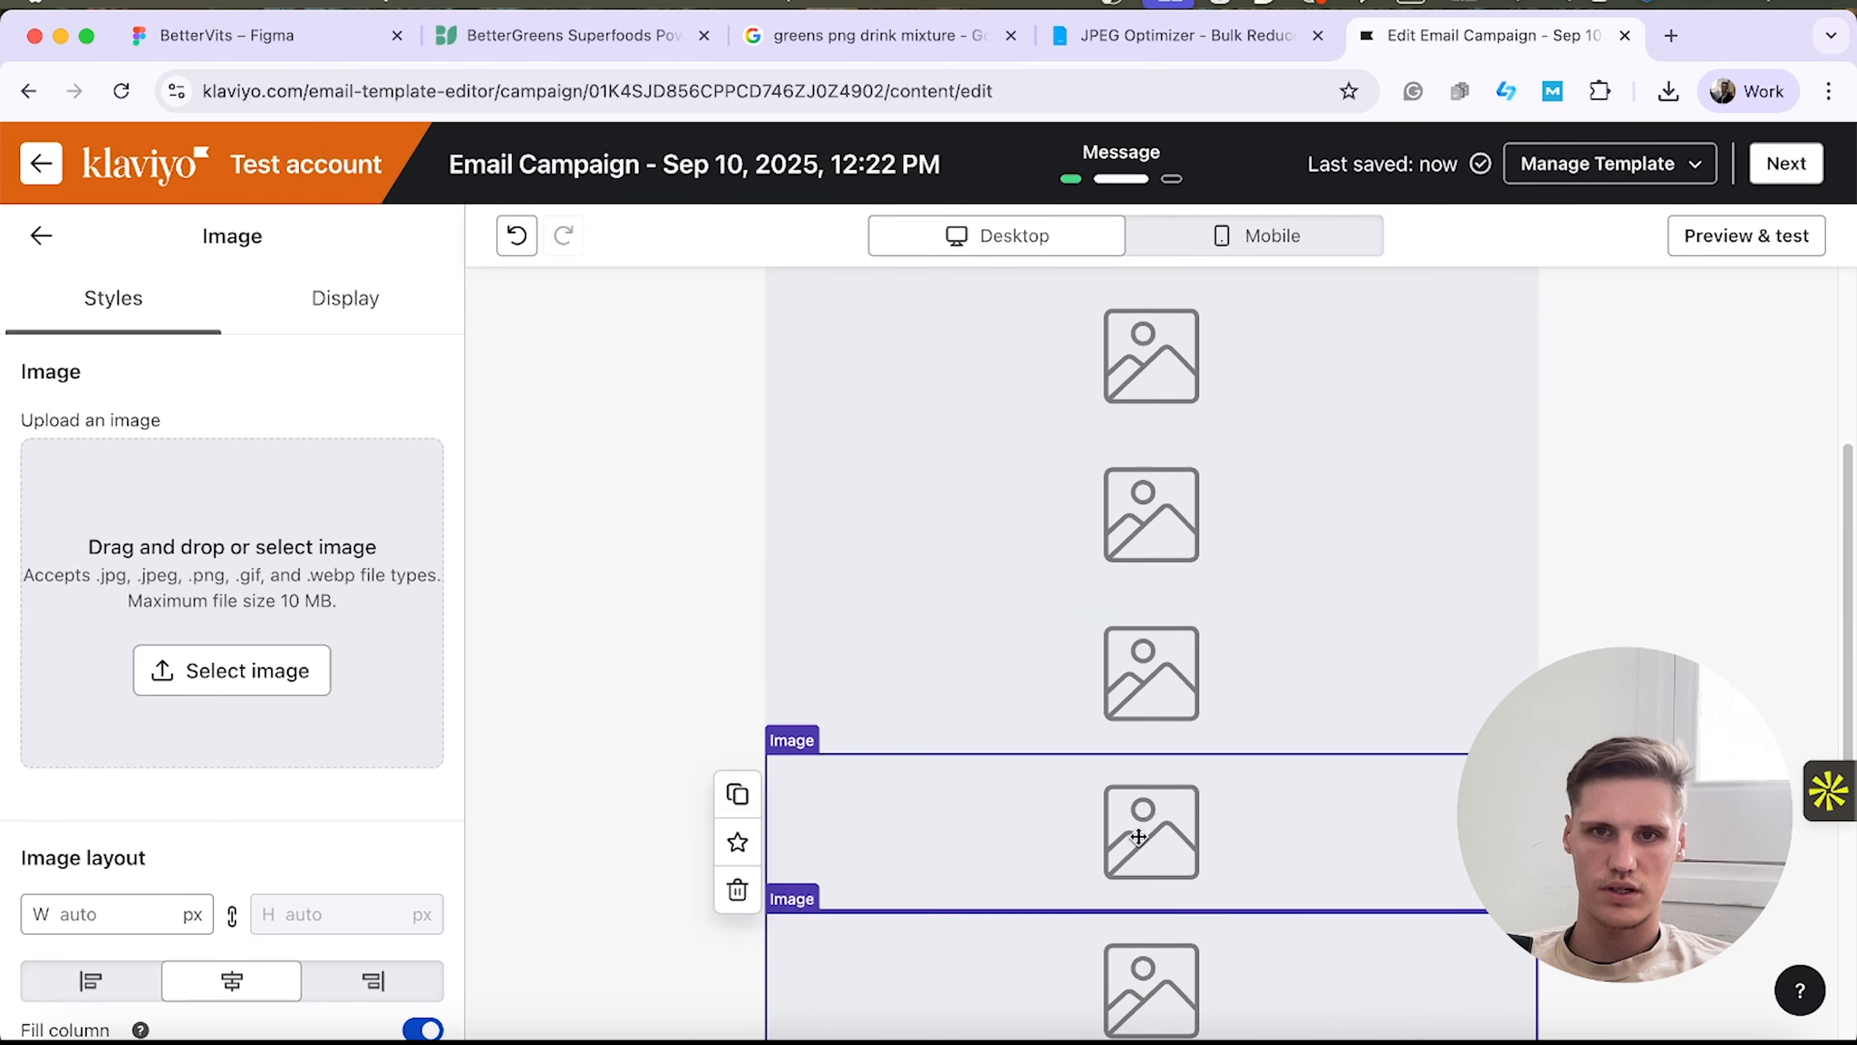
{"action": "scroll", "coordinate": [1138, 836], "scroll_direction": "down", "scroll_amount": 1}
{"action": "key", "text": "ctrl+z"}
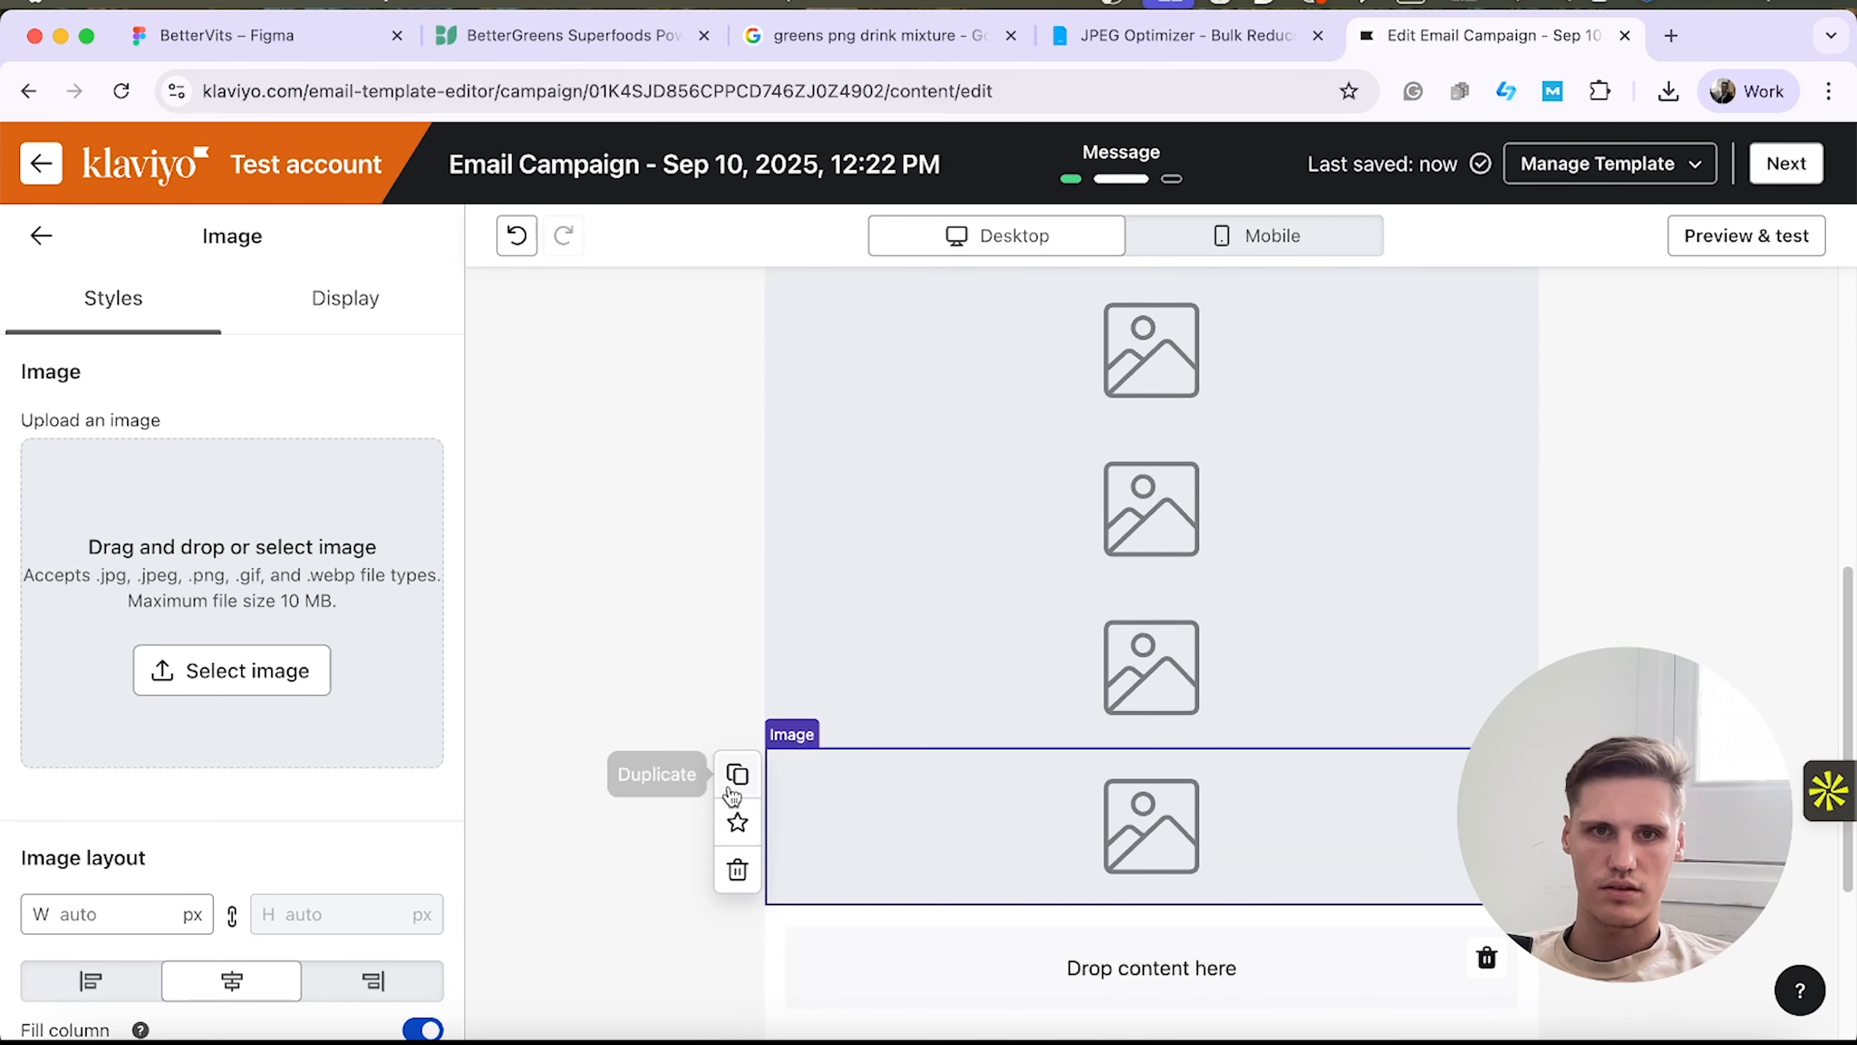
{"action": "left_click", "coordinate": [733, 796]}
{"action": "scroll", "coordinate": [857, 883], "scroll_direction": "down", "scroll_amount": 2}
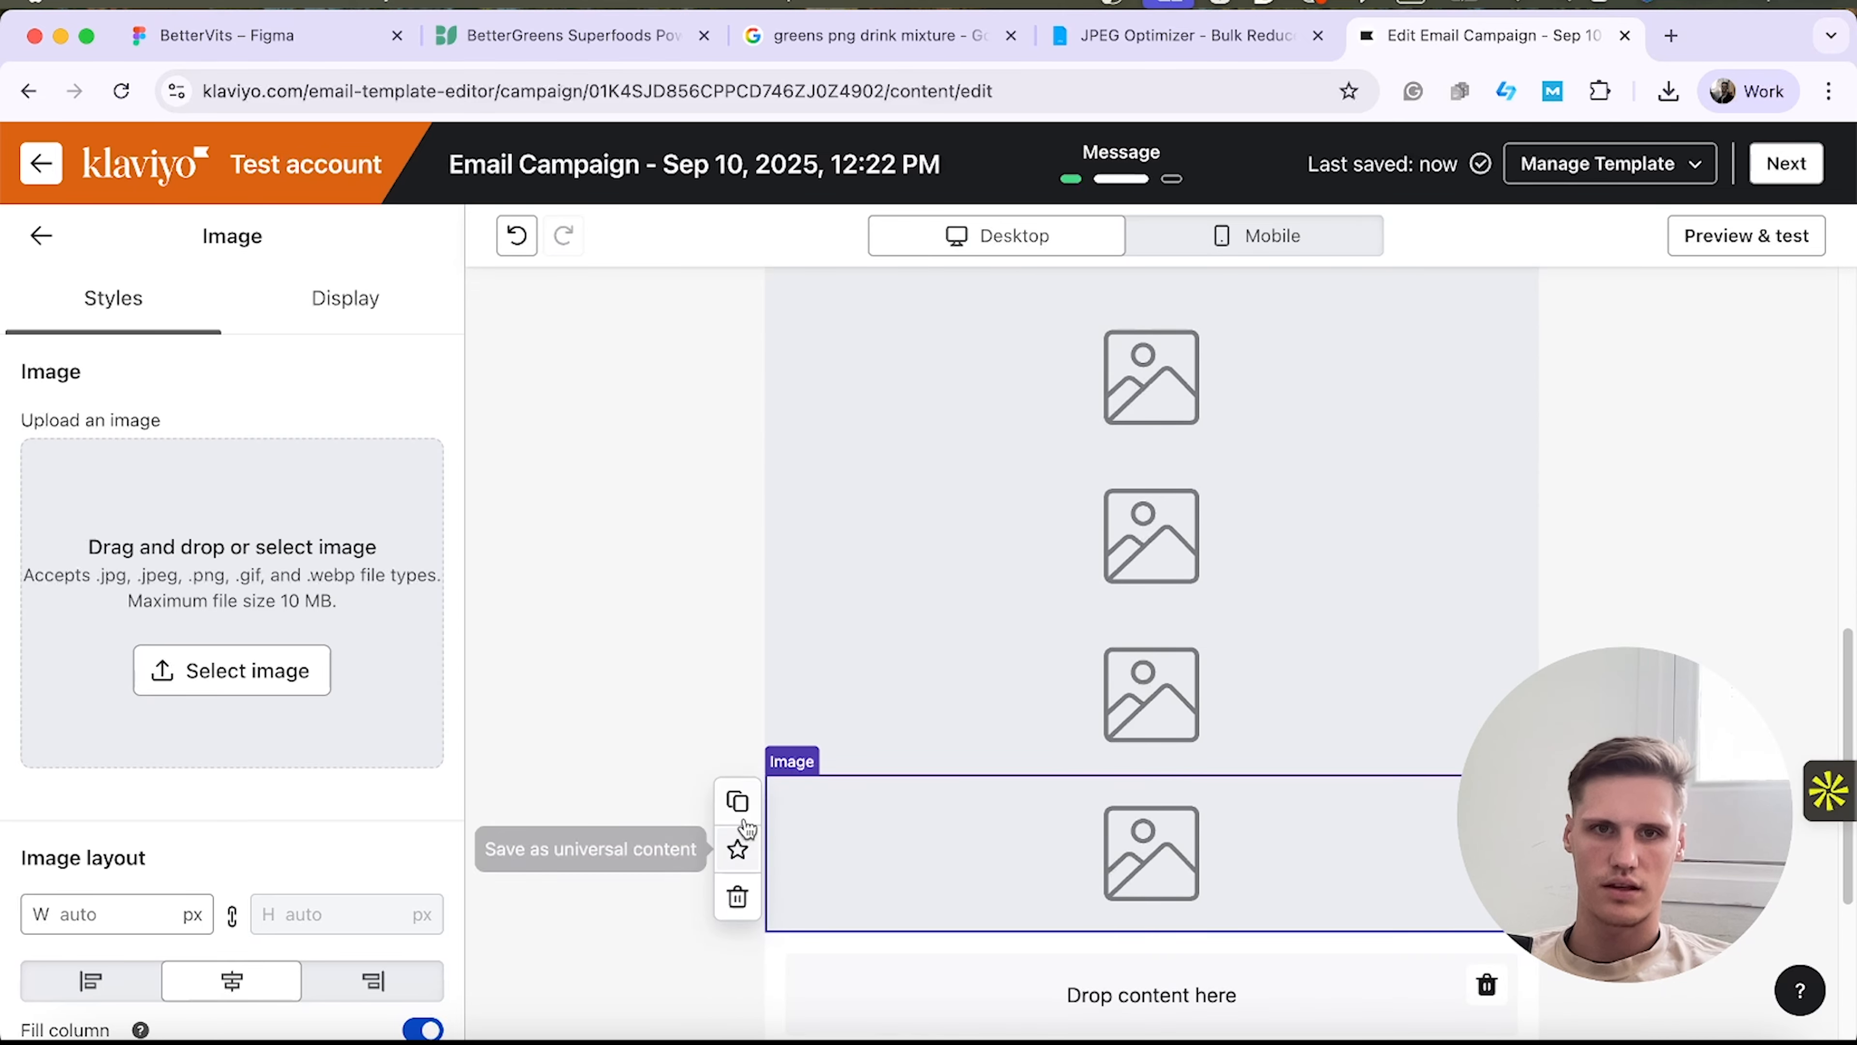
{"action": "key", "text": "ctrl+z"}
{"action": "key", "text": "ctrl+z"}
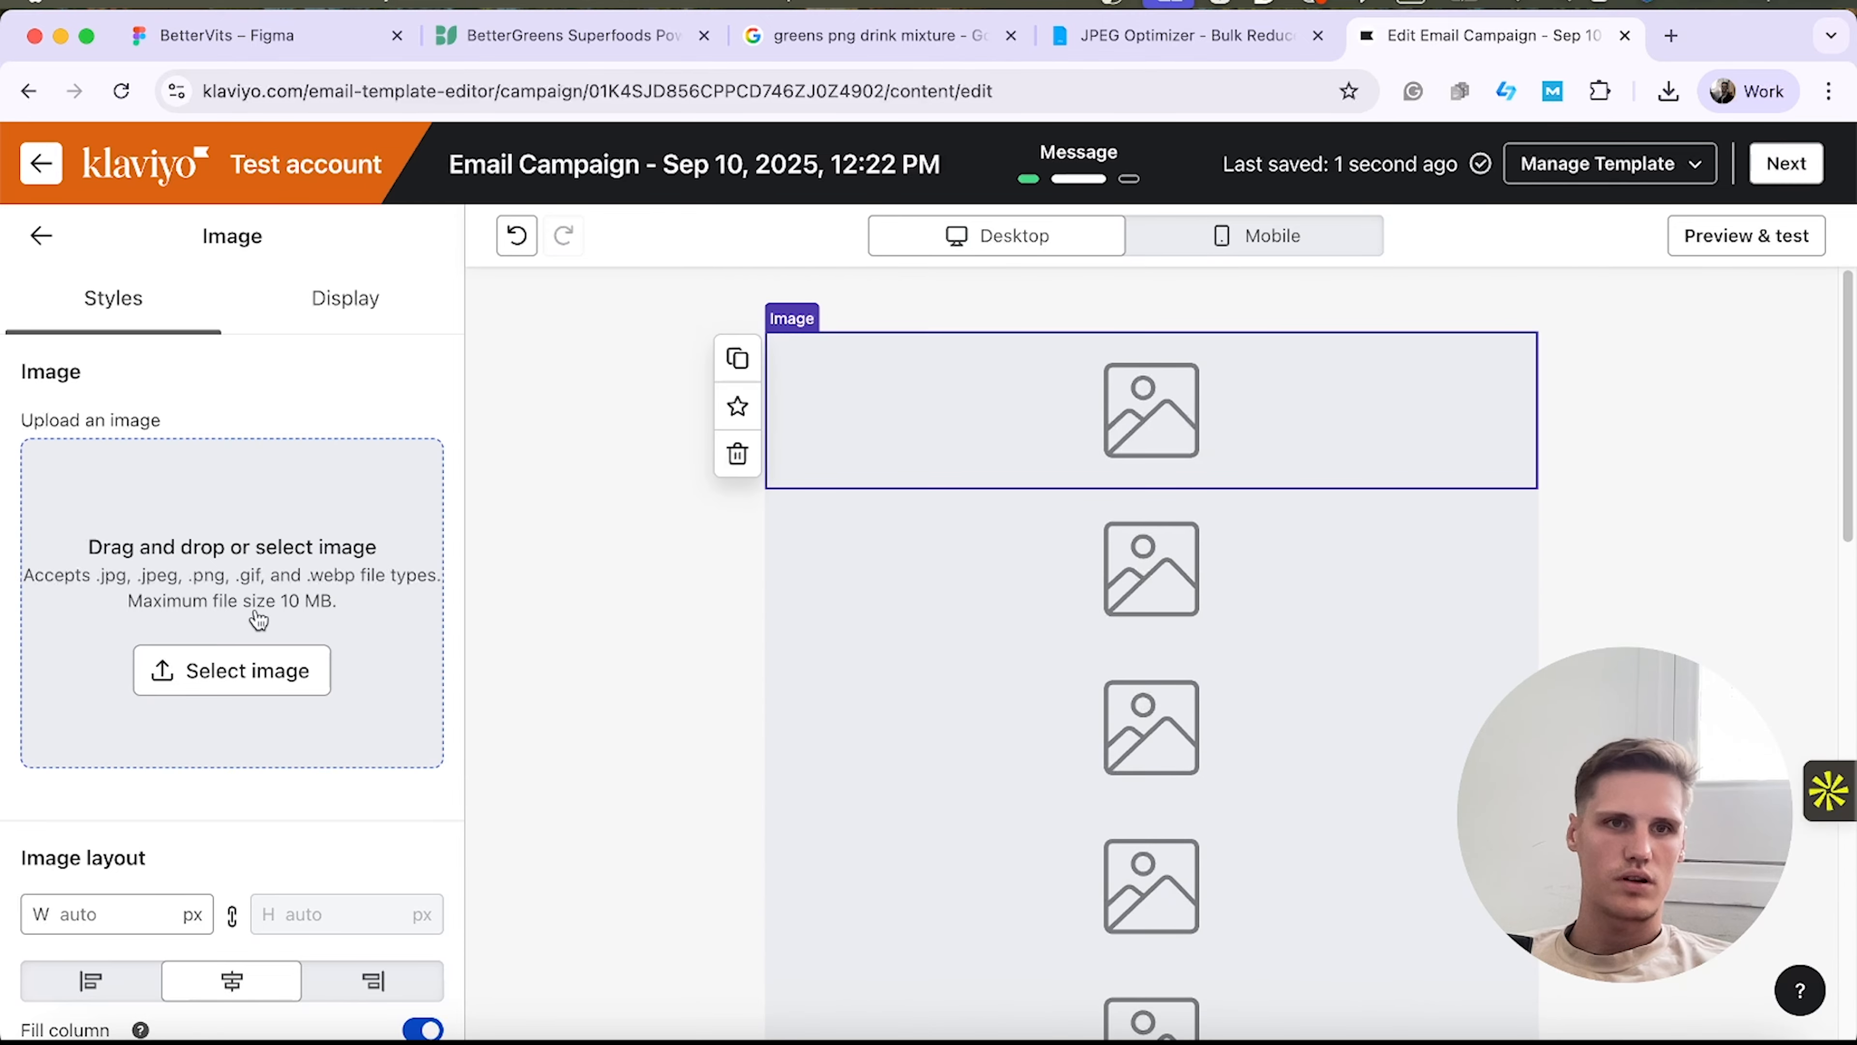
Upload the downloaded jpeg-optimizer_Slice 1 (6).jpg into the first image block.
{"action": "left_click", "coordinate": [296, 541]}
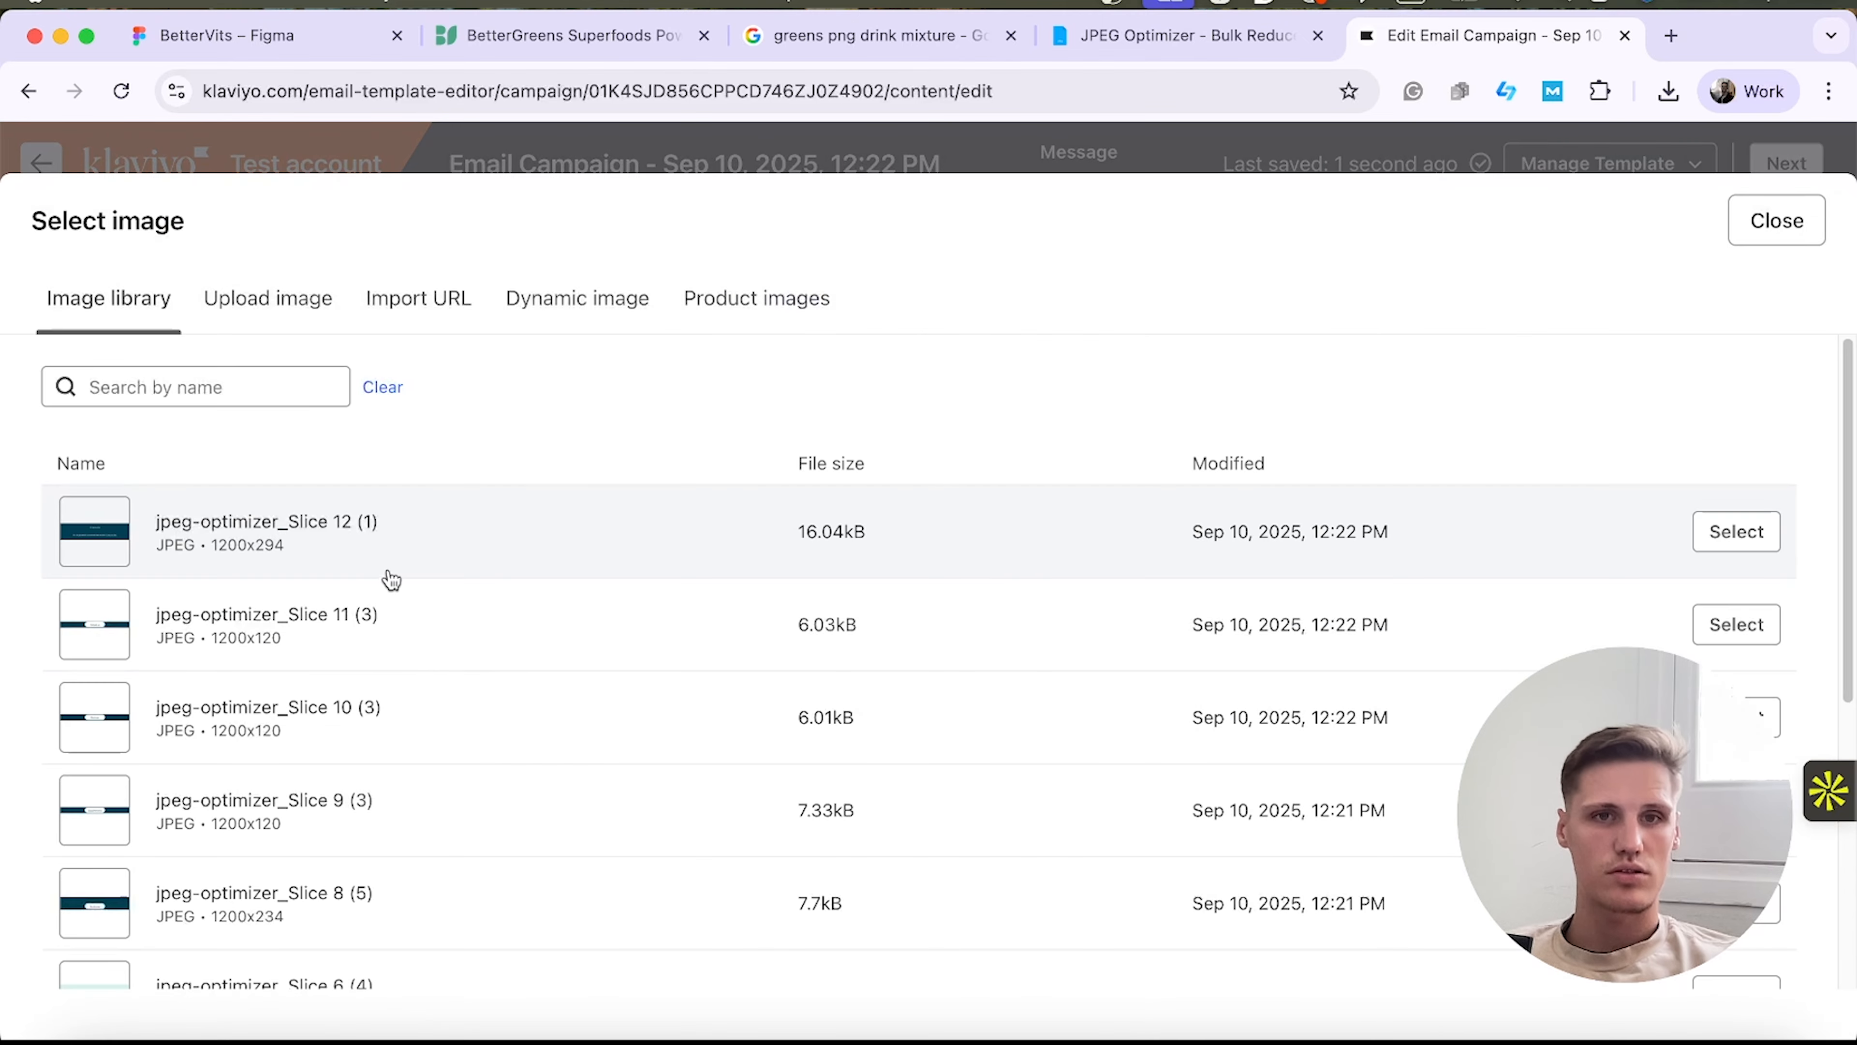
{"action": "left_click", "coordinate": [286, 320]}
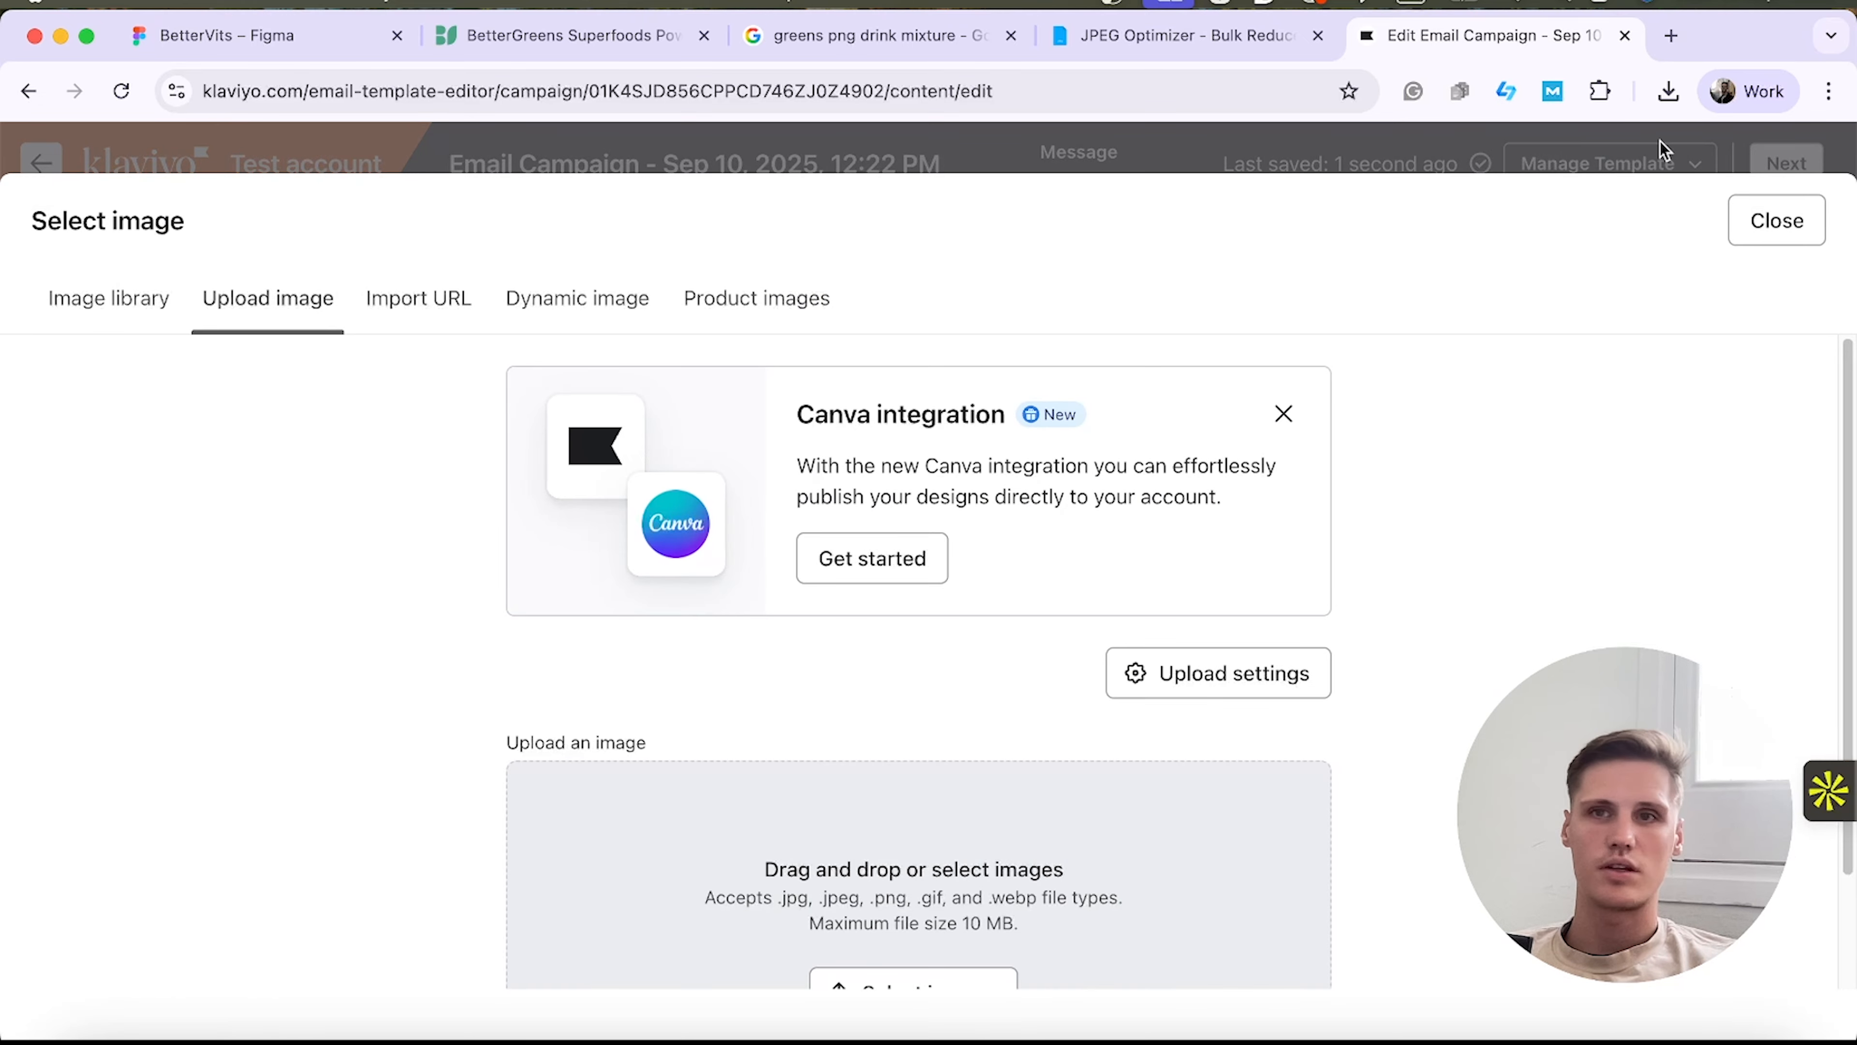
{"action": "left_click", "coordinate": [1669, 93]}
{"action": "scroll", "coordinate": [1539, 585], "scroll_direction": "down", "scroll_amount": 4}
{"action": "left_click_drag", "start_coordinate": [1505, 604], "coordinate": [984, 886]}
{"action": "scroll", "coordinate": [1170, 732], "scroll_direction": "down", "scroll_amount": 2}
{"action": "left_click", "coordinate": [1750, 963]}
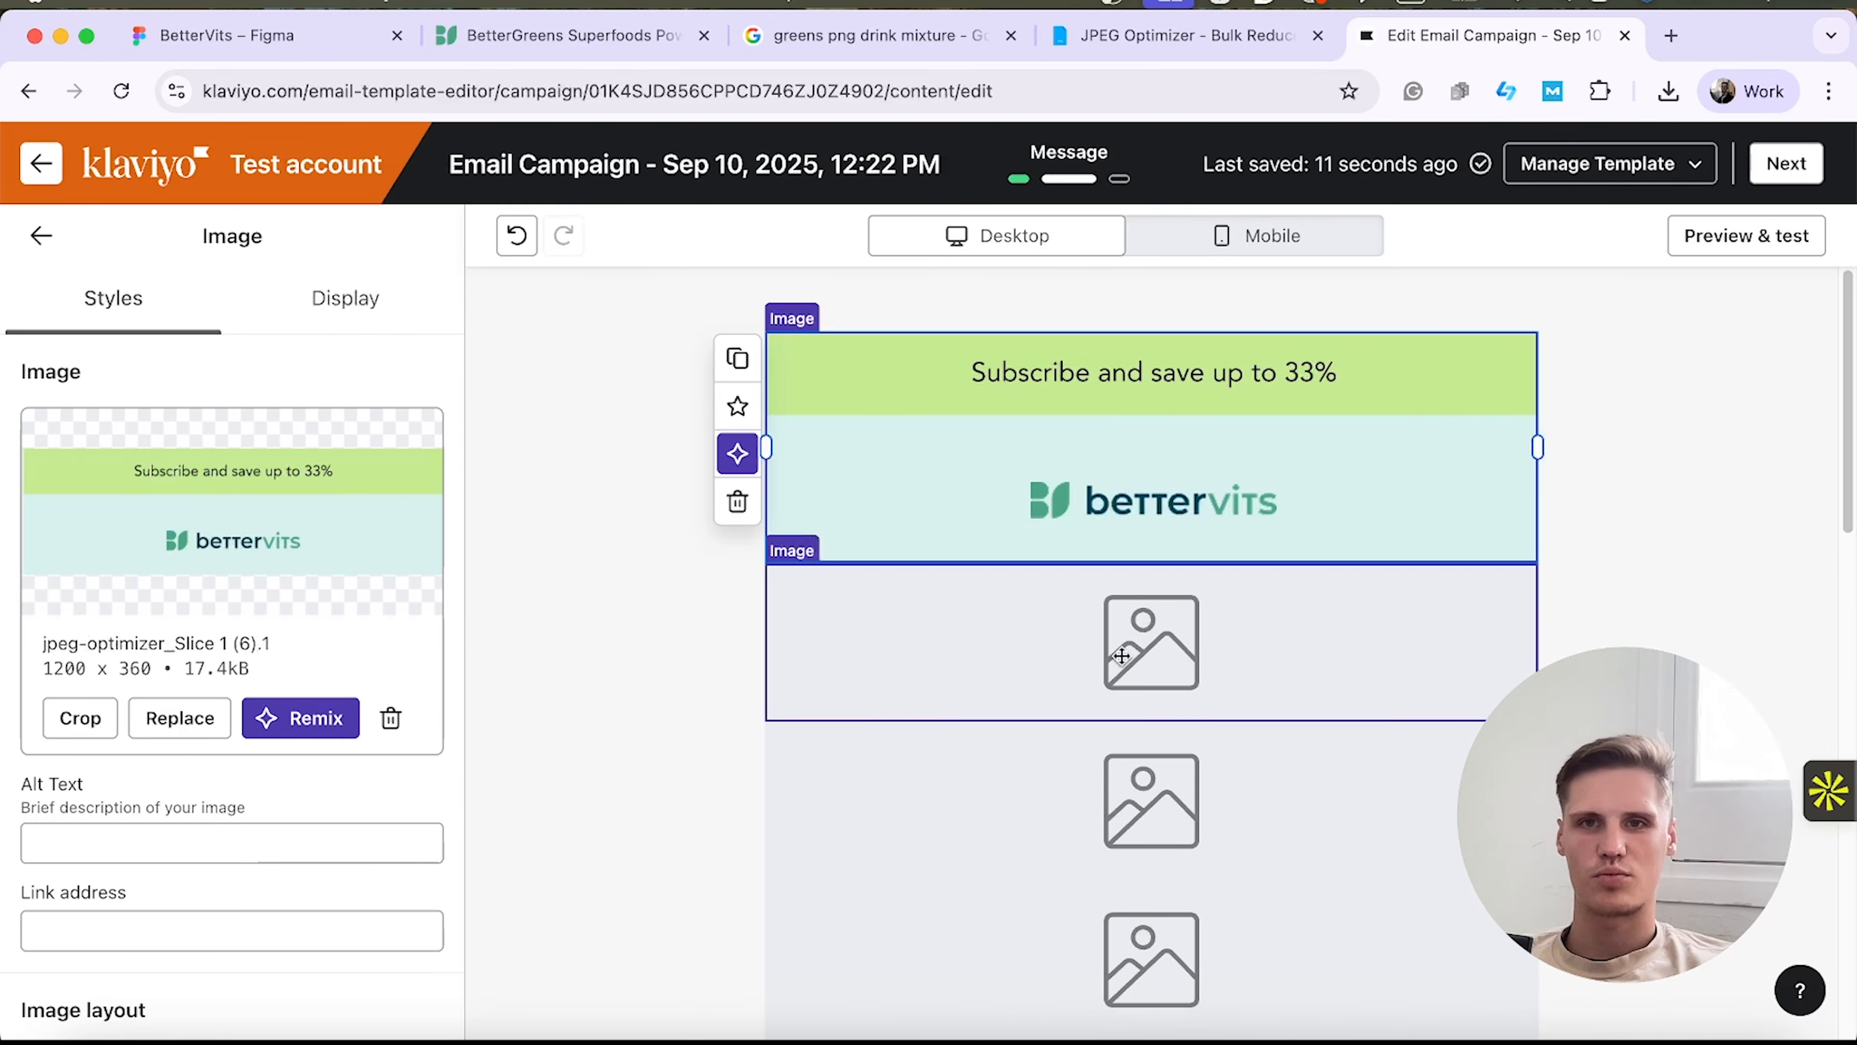
Open the image selection for the empty block directly below the bettervits header image.
{"action": "left_click", "coordinate": [1123, 656]}
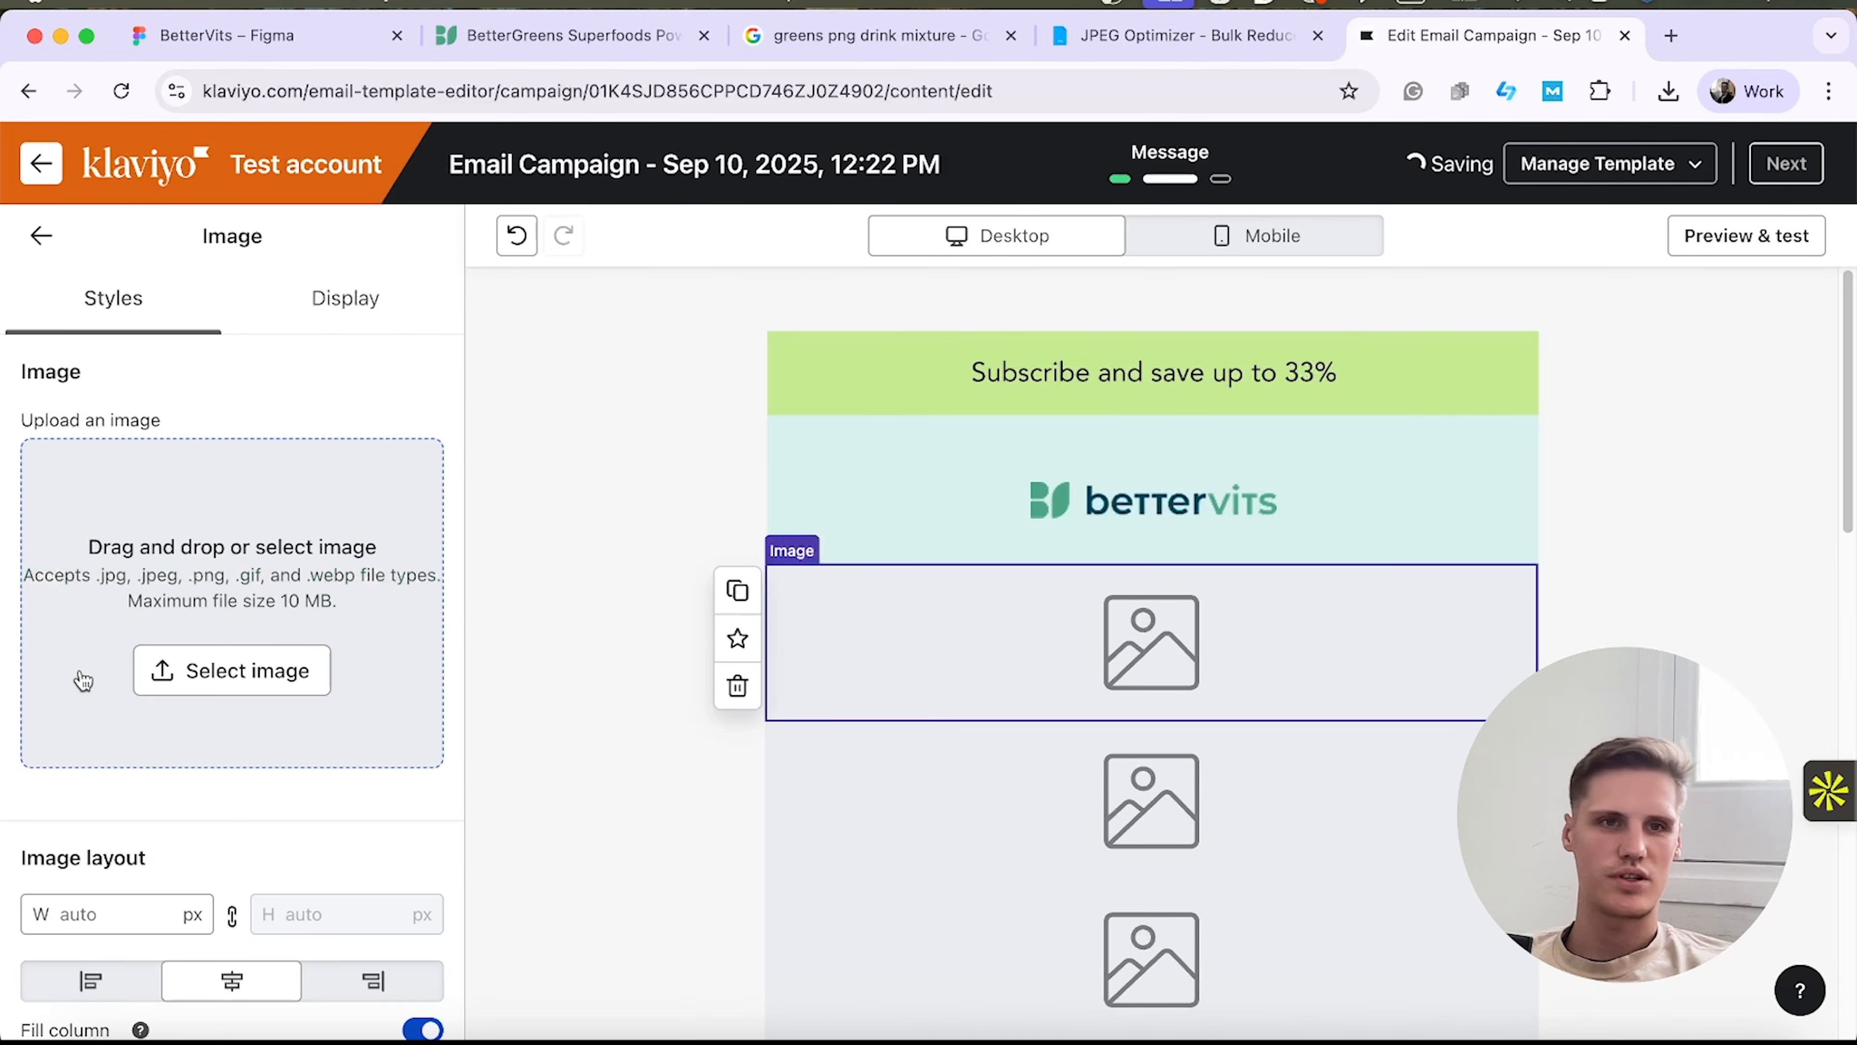
{"action": "left_click", "coordinate": [157, 672]}
{"action": "left_click", "coordinate": [1669, 91]}
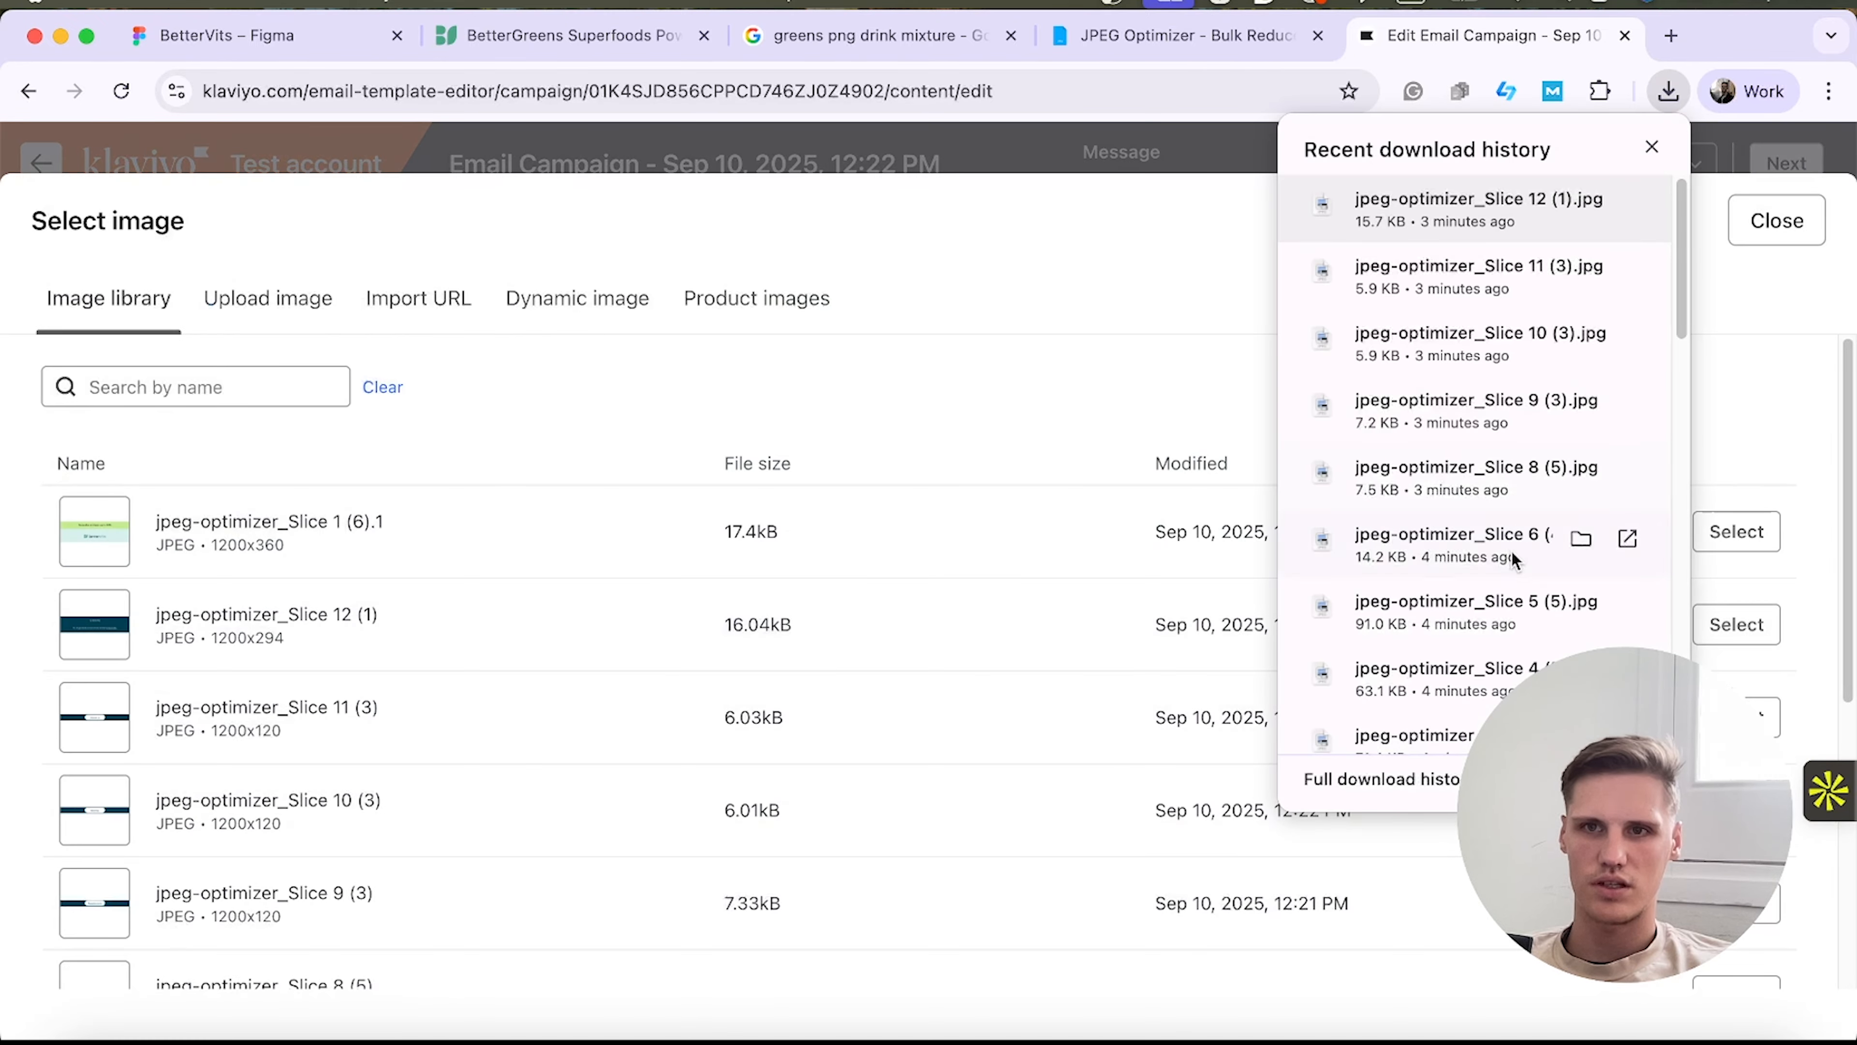
{"action": "scroll", "coordinate": [1491, 556], "scroll_direction": "down", "scroll_amount": 4}
{"action": "left_click", "coordinate": [1496, 578]}
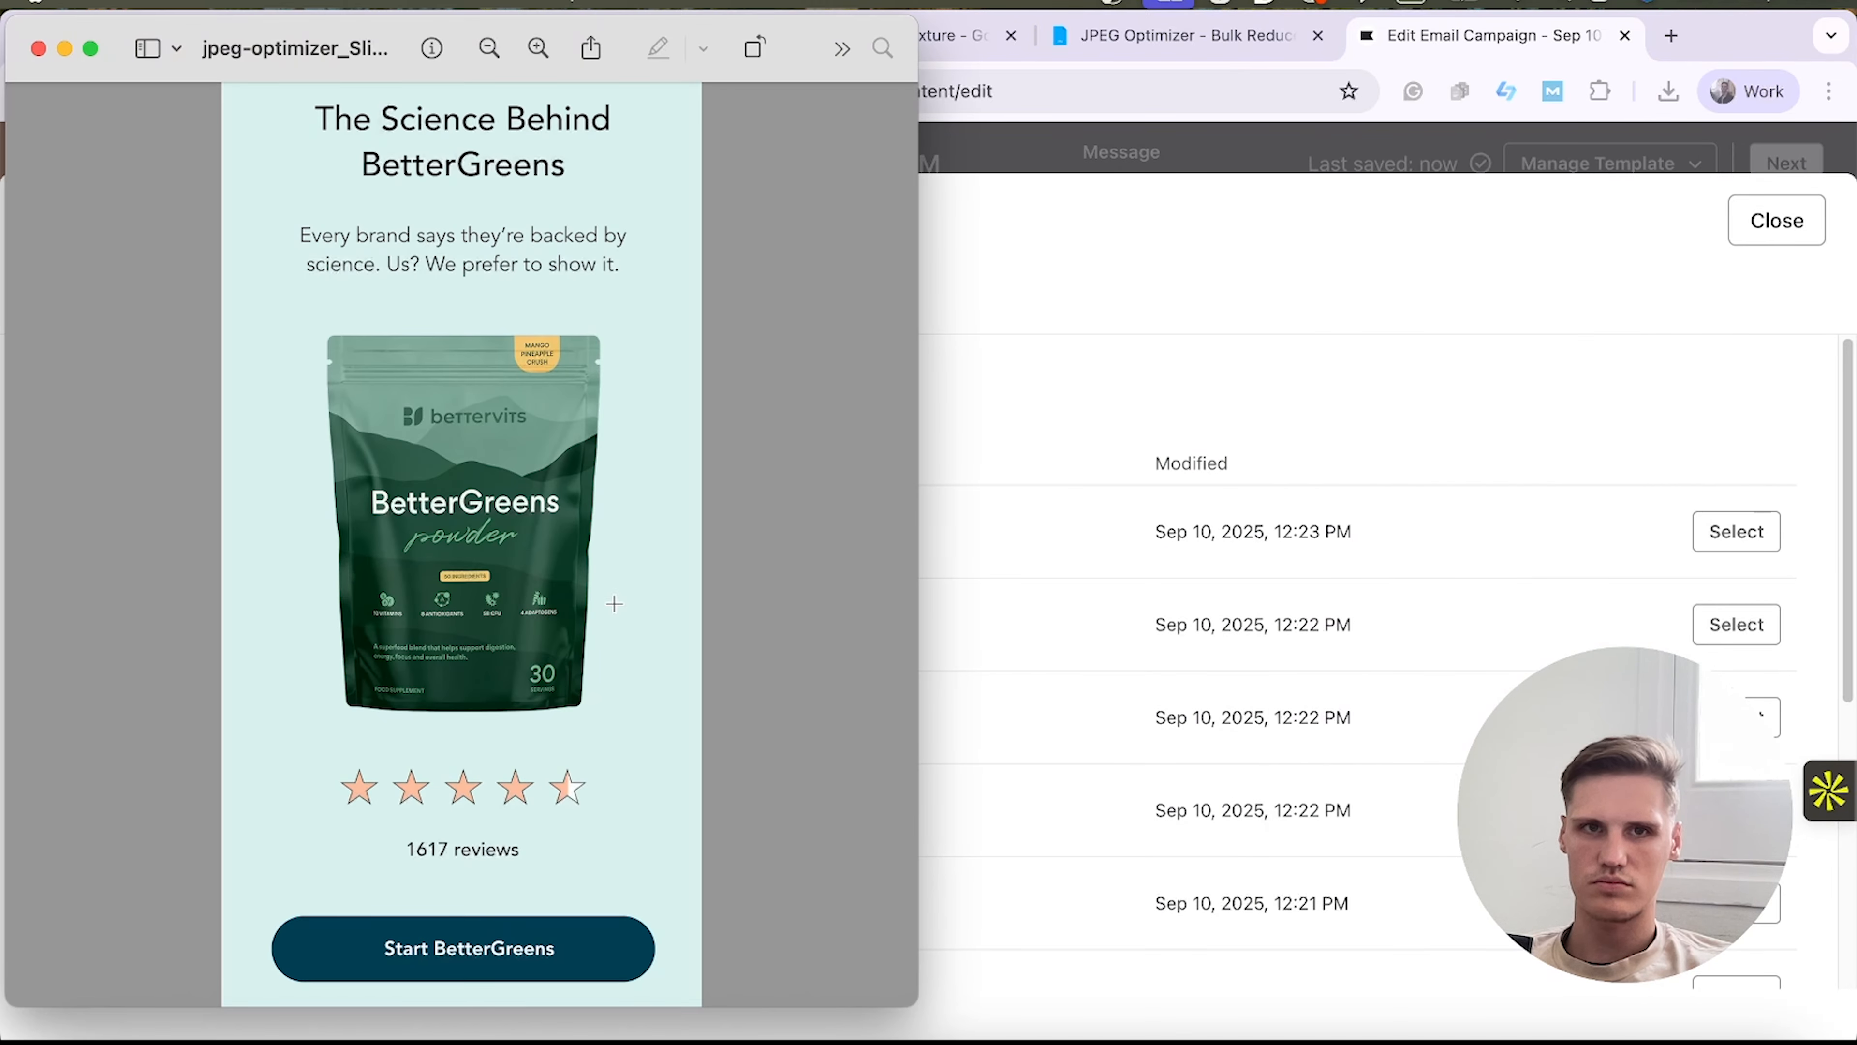
{"action": "left_click", "coordinate": [65, 49]}
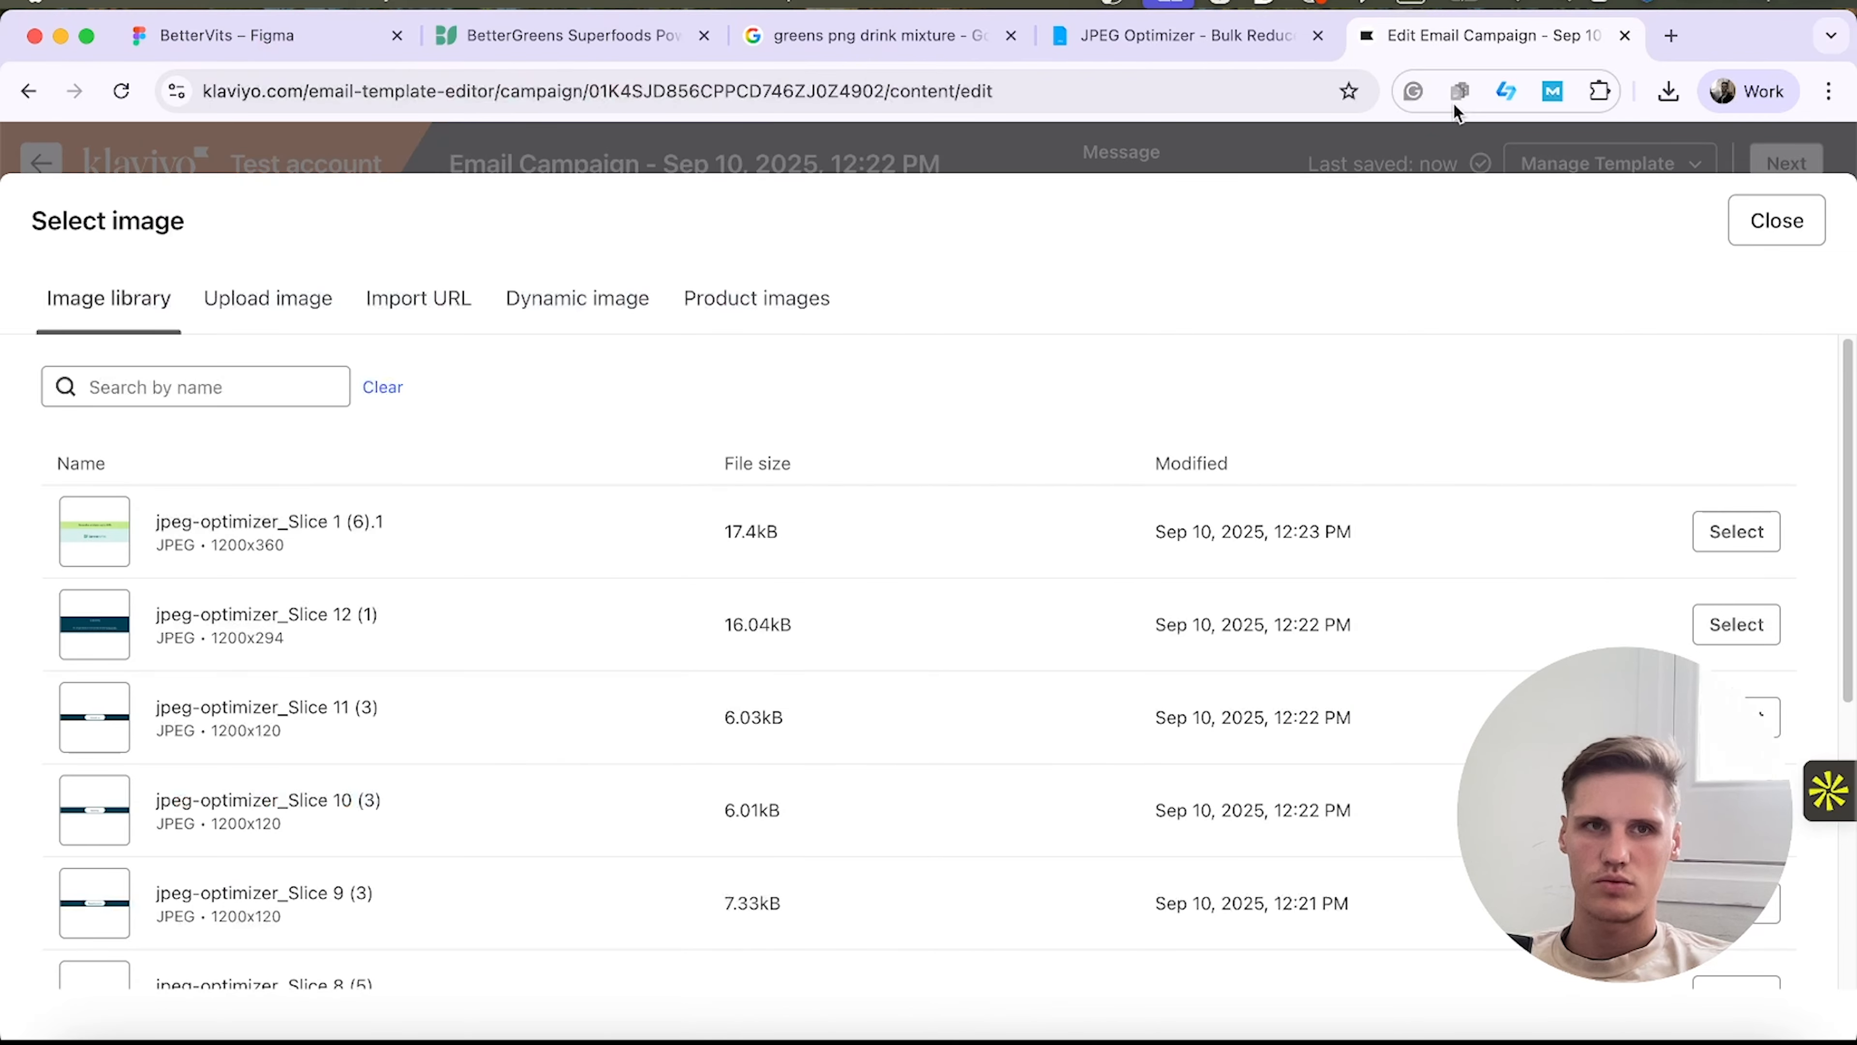
Upload the downloaded jpeg-optimizer_Slice 2 (6).jpg into the second image block, using the compressed version.
{"action": "left_click", "coordinate": [291, 296]}
{"action": "left_click", "coordinate": [1669, 92]}
{"action": "scroll", "coordinate": [1462, 585], "scroll_direction": "down", "scroll_amount": 4}
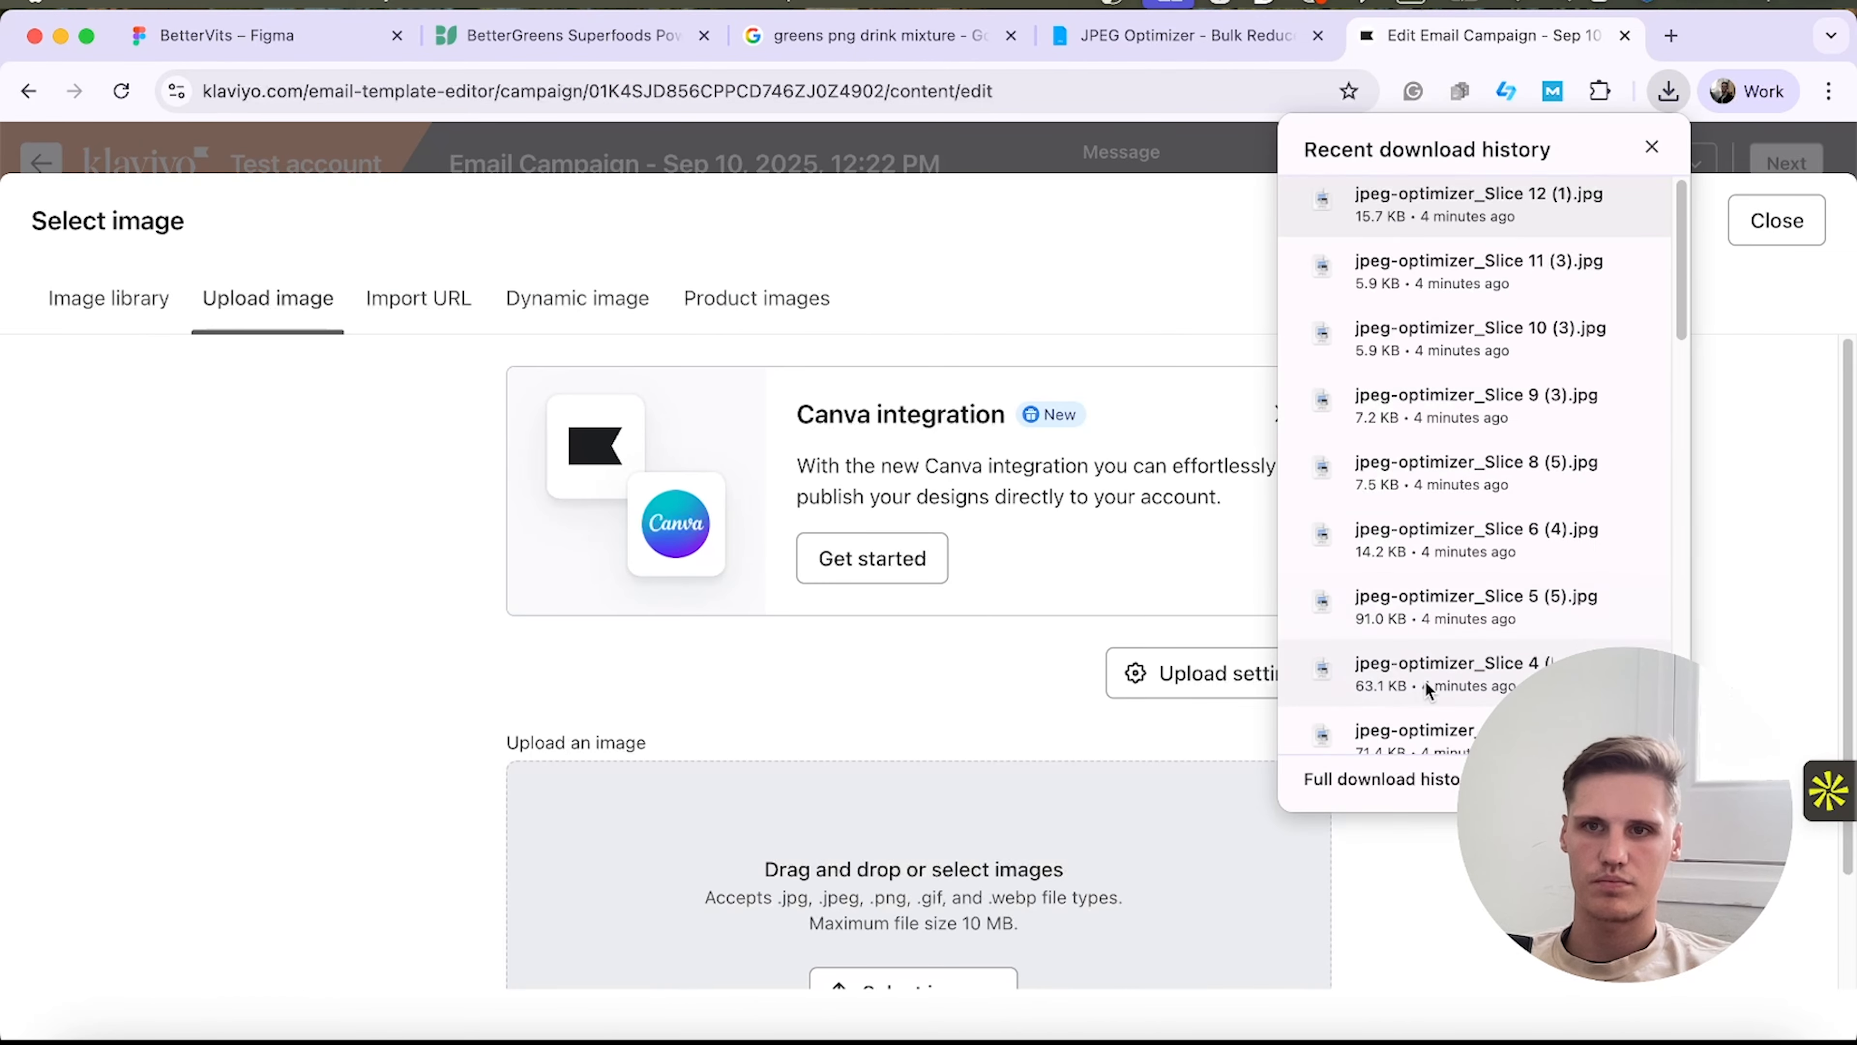
{"action": "left_click_drag", "start_coordinate": [1481, 566], "coordinate": [1032, 885]}
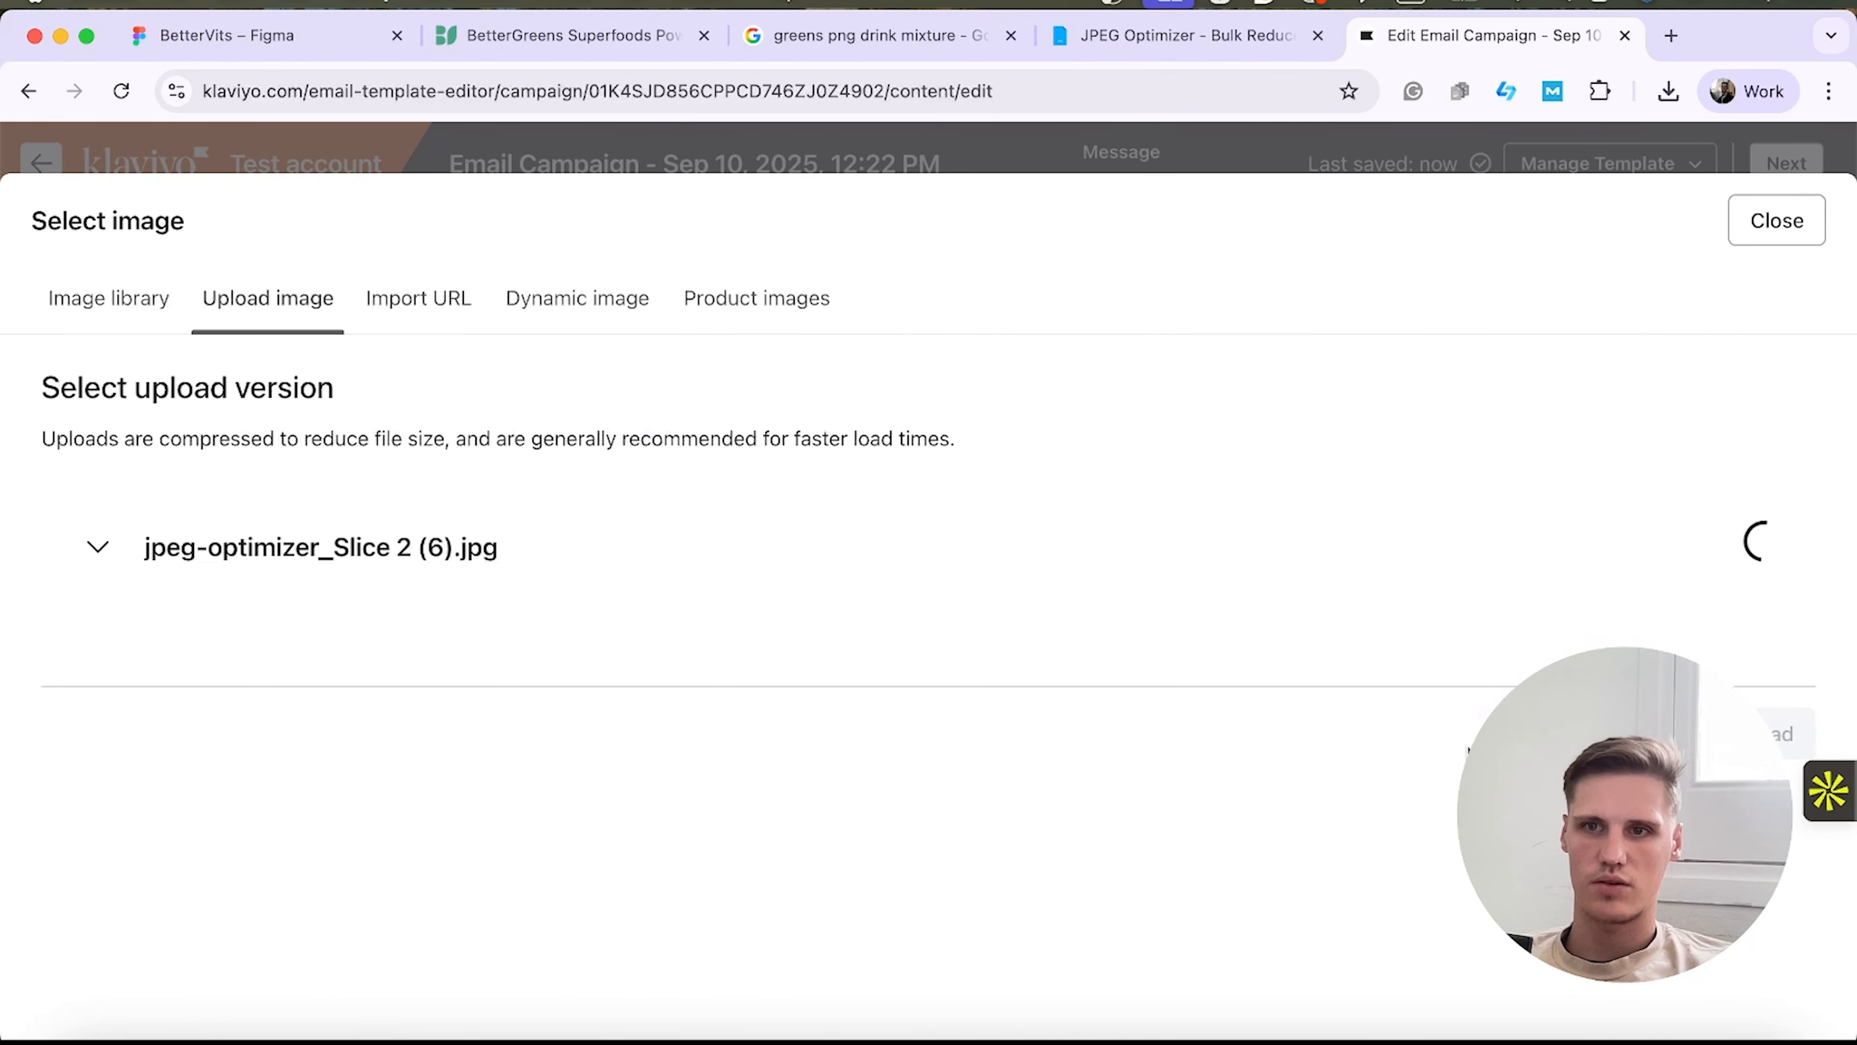
{"action": "scroll", "coordinate": [1470, 754], "scroll_direction": "down", "scroll_amount": 1}
{"action": "left_click", "coordinate": [1735, 964]}
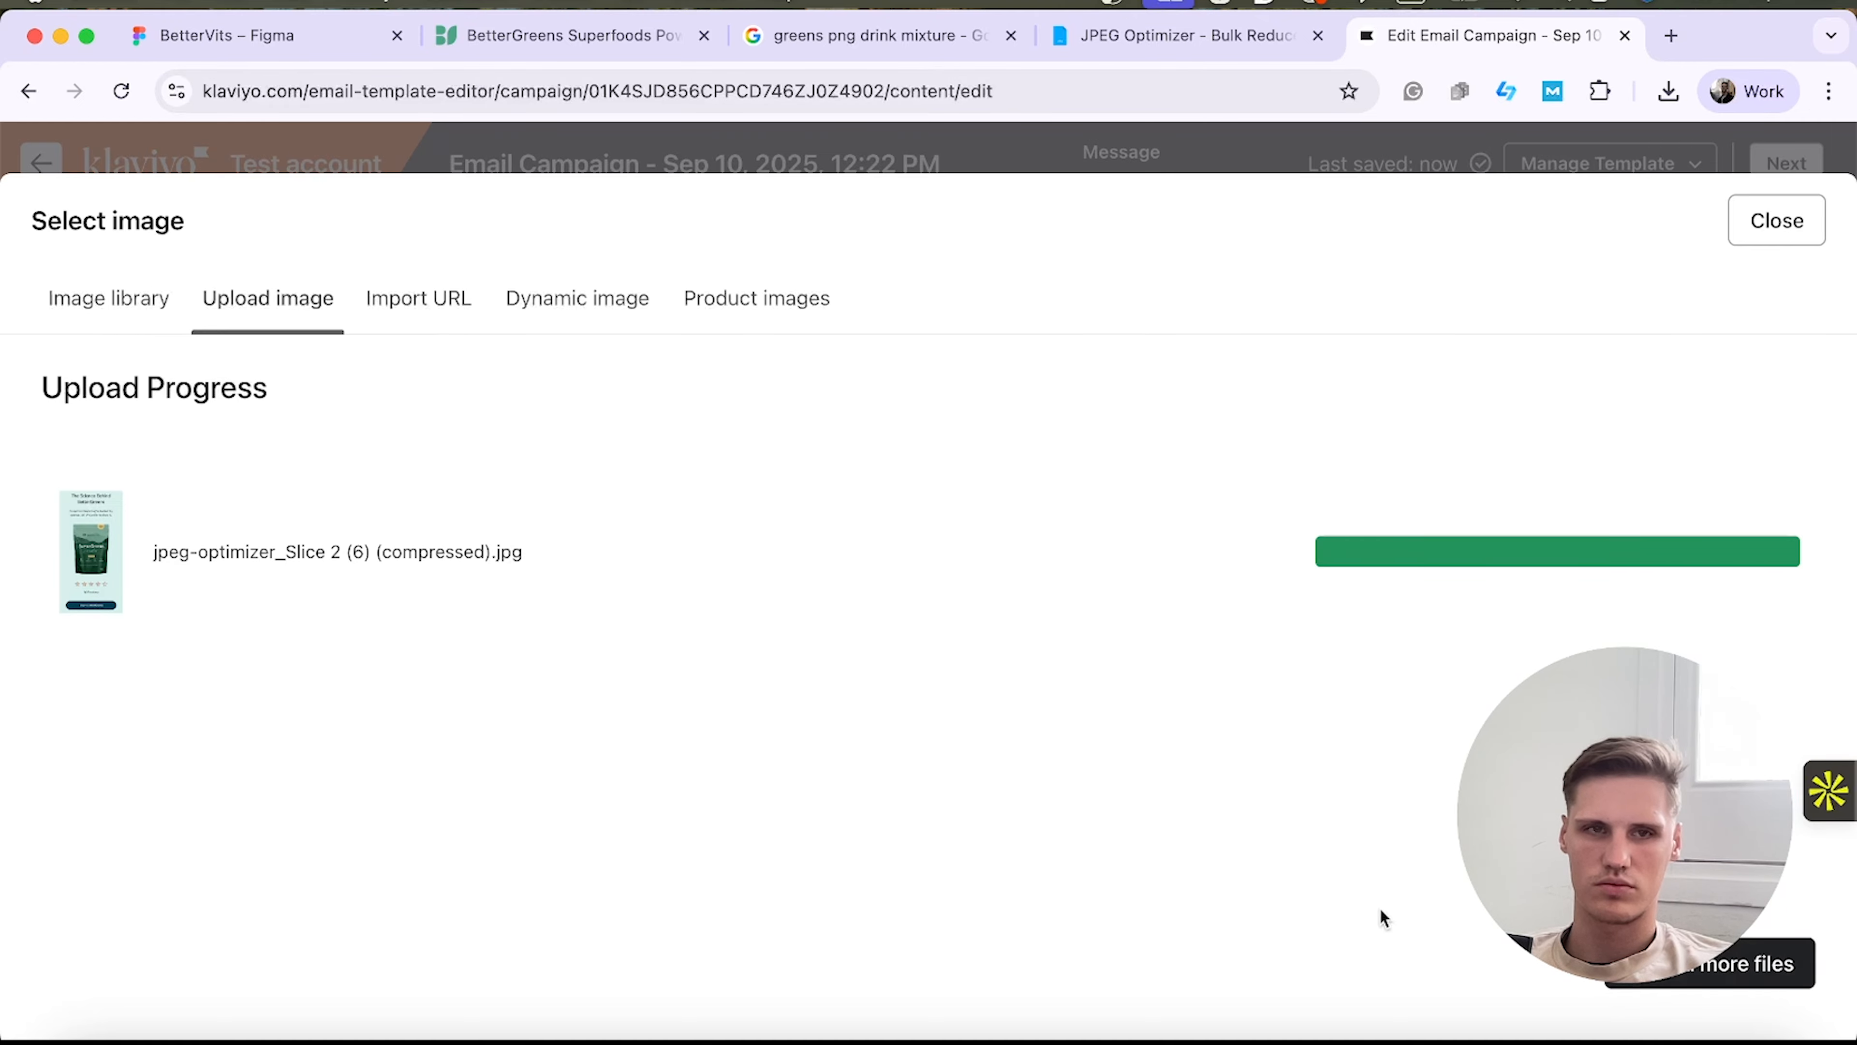
Upload the downloaded jpeg-optimizer_Slice 3 (6).jpg in its original version into the empty image block below the Start BetterGreens image.
{"action": "scroll", "coordinate": [1070, 818], "scroll_direction": "down", "scroll_amount": 10}
{"action": "scroll", "coordinate": [1109, 908], "scroll_direction": "down", "scroll_amount": 5}
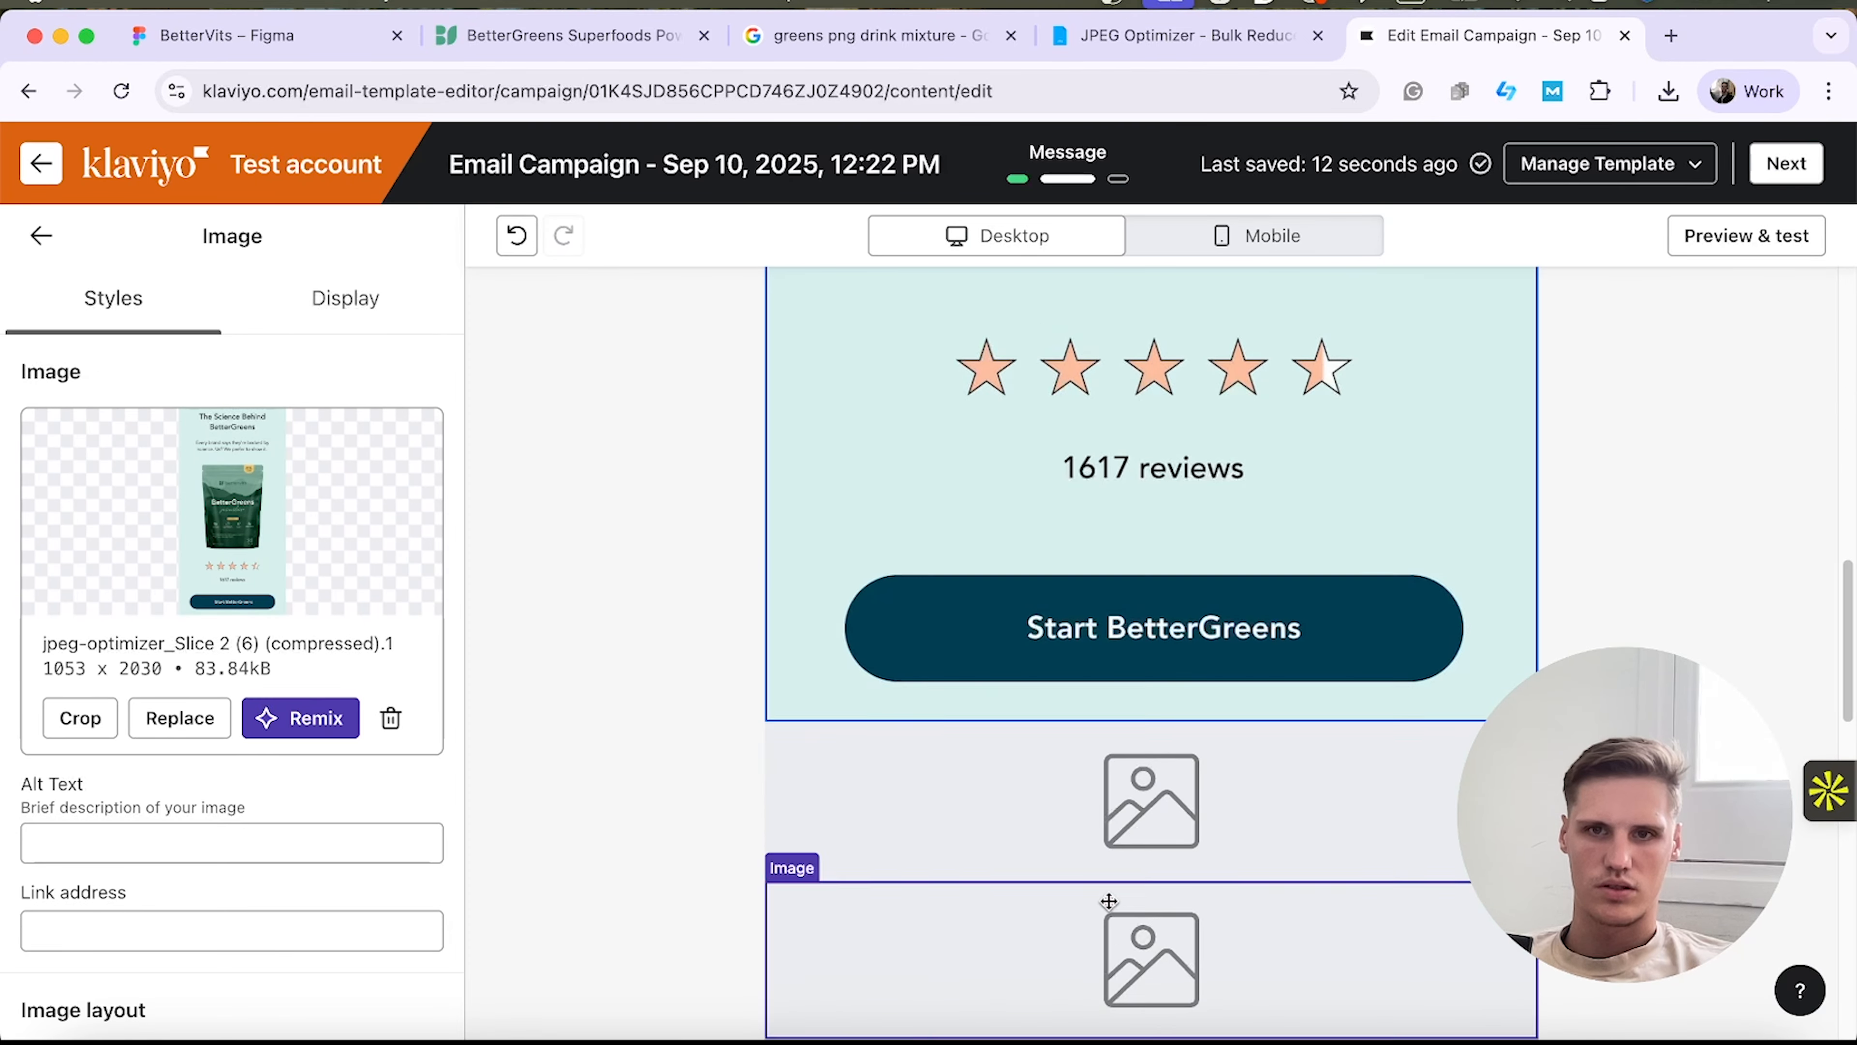
{"action": "left_click", "coordinate": [1097, 805]}
{"action": "left_click", "coordinate": [274, 668]}
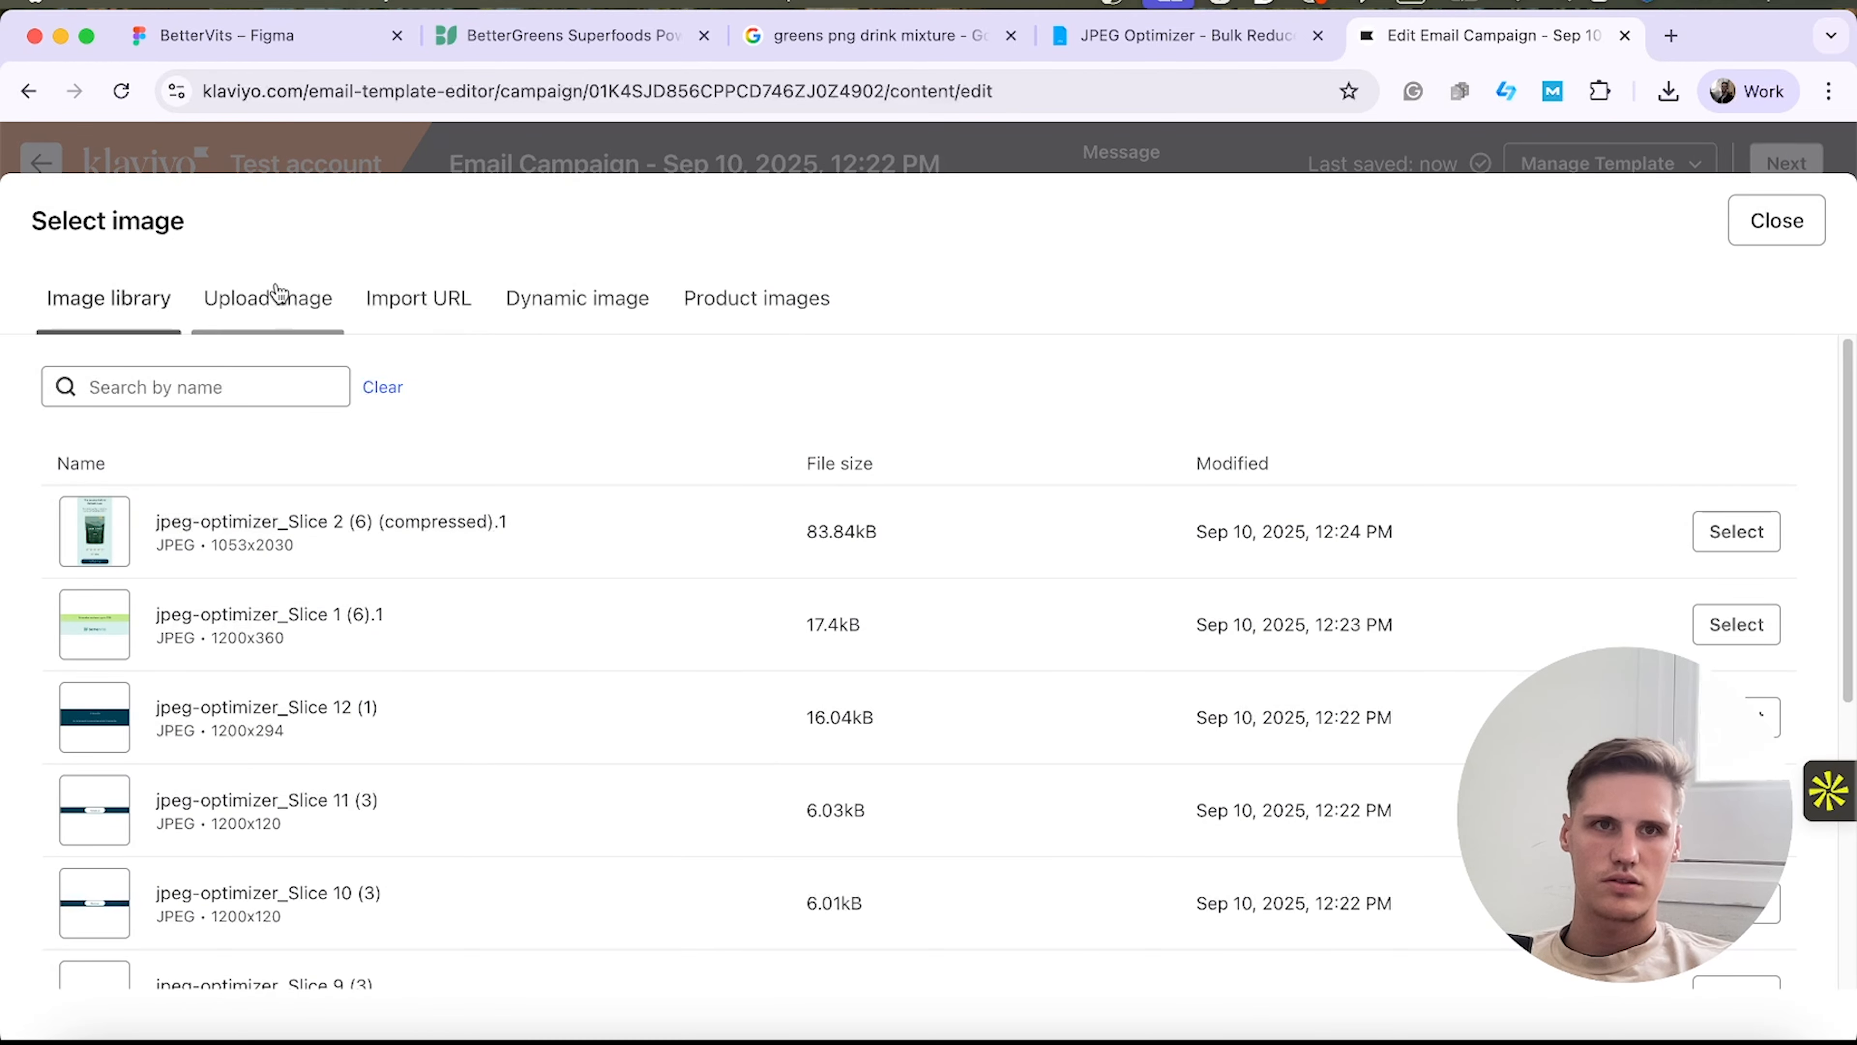
{"action": "left_click", "coordinate": [267, 298]}
{"action": "left_click", "coordinate": [1668, 91]}
{"action": "scroll", "coordinate": [1472, 633], "scroll_direction": "down", "scroll_amount": 5}
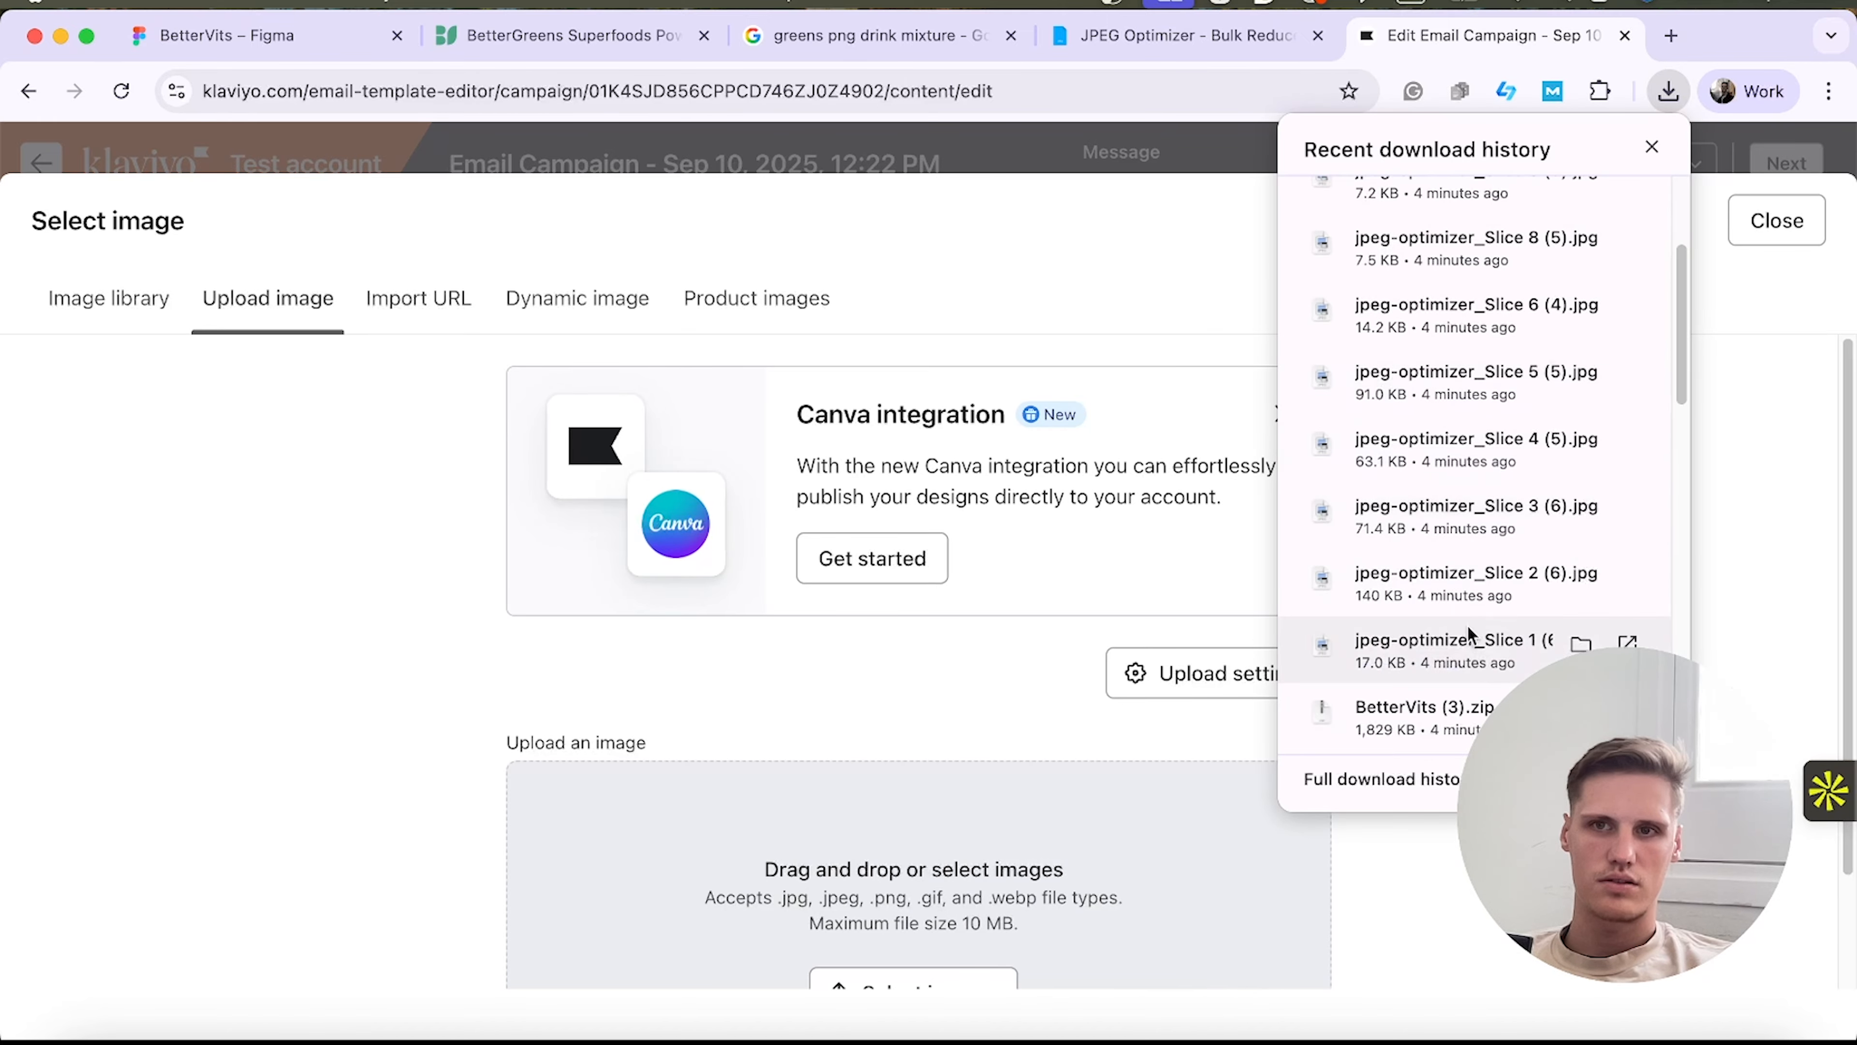
{"action": "left_click_drag", "start_coordinate": [1479, 524], "coordinate": [1309, 805]}
{"action": "scroll", "coordinate": [1473, 701], "scroll_direction": "down", "scroll_amount": 3}
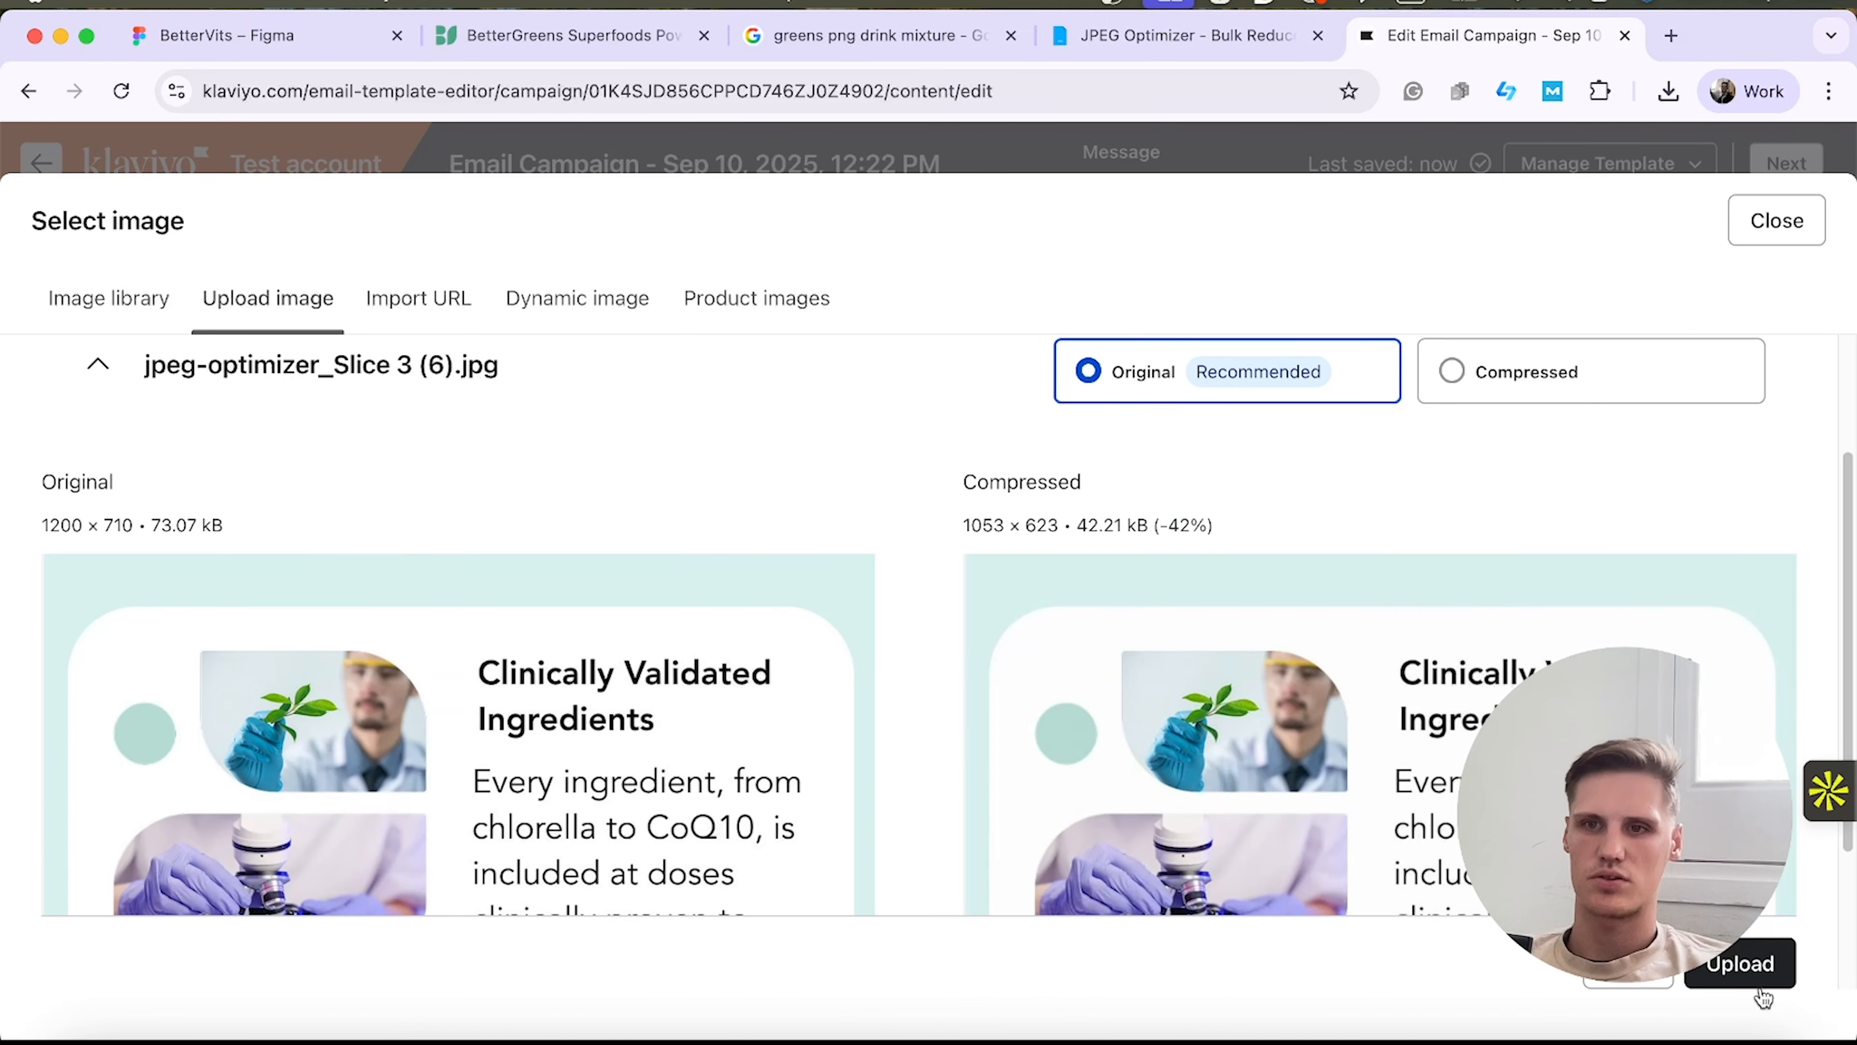
{"action": "left_click", "coordinate": [1740, 964]}
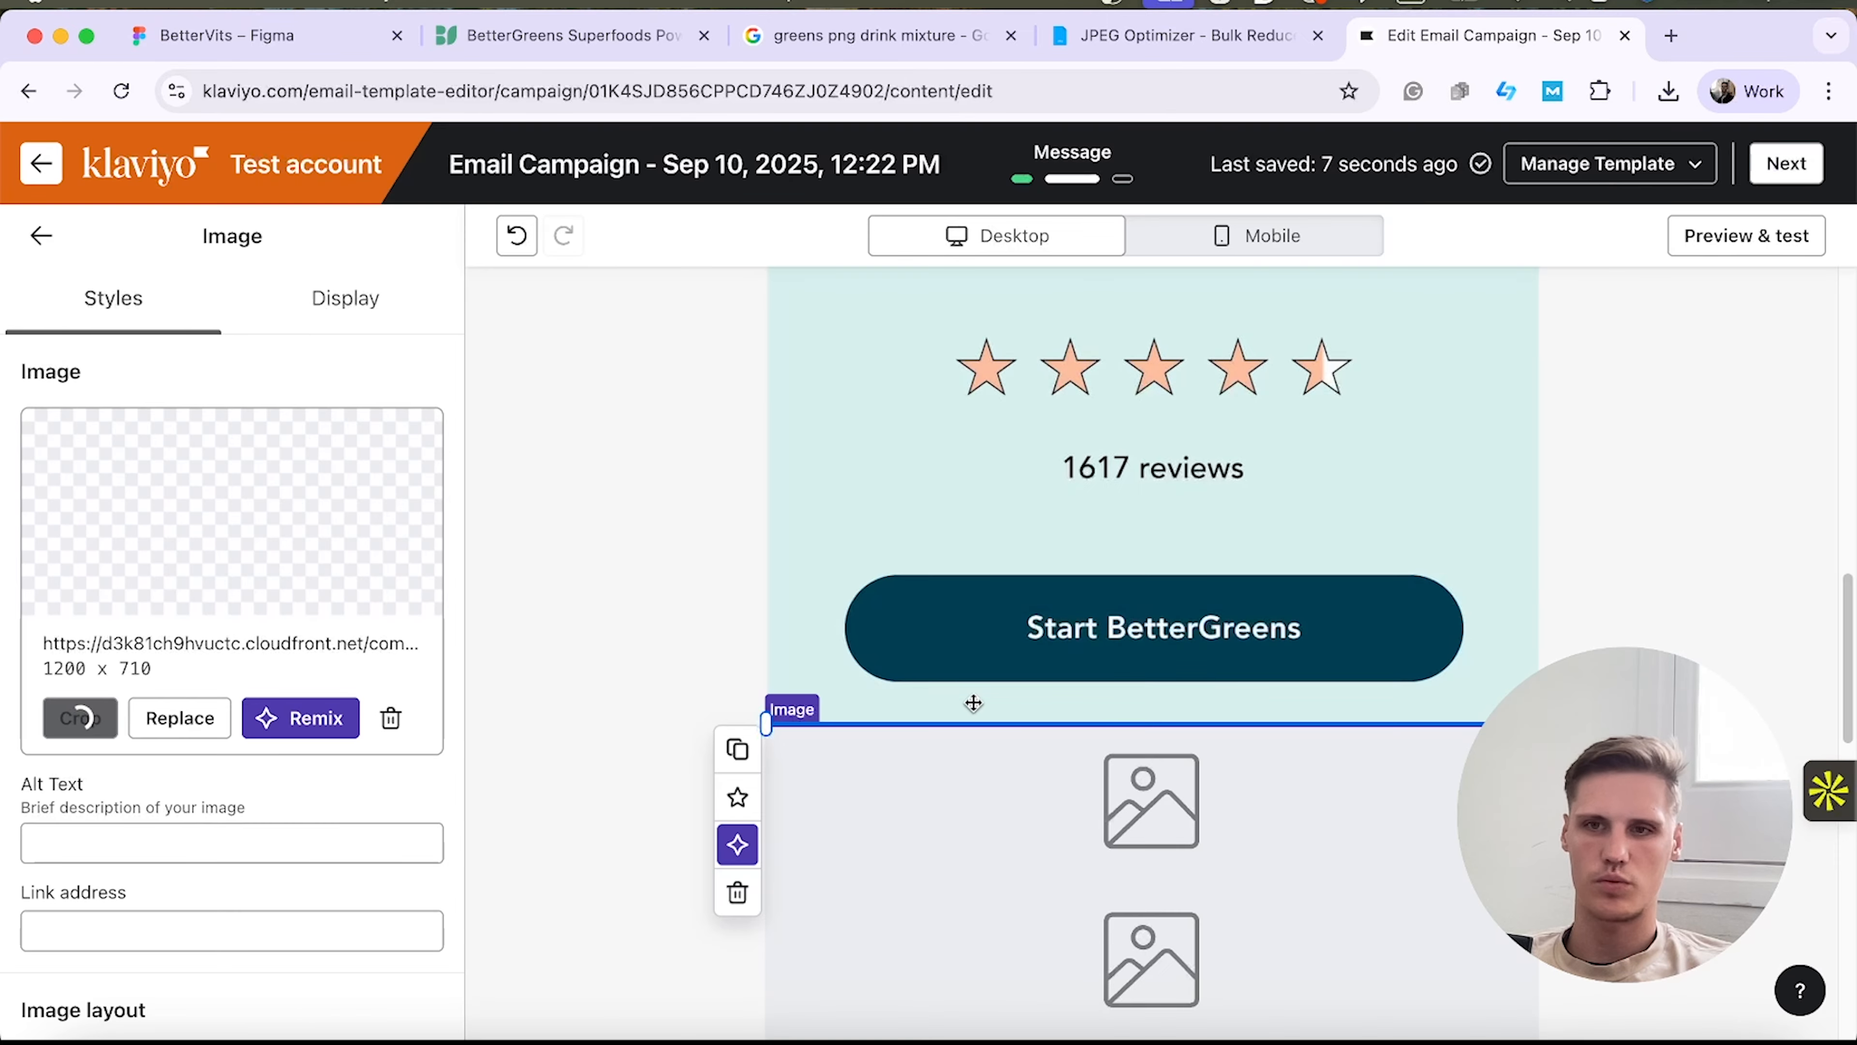
Upload the downloaded jpeg-optimizer_Slice 4 (5).jpg into the empty image block below the Clinically Validated Ingredients image.
{"action": "scroll", "coordinate": [975, 705], "scroll_direction": "down", "scroll_amount": 6}
{"action": "left_click", "coordinate": [1071, 740]}
{"action": "left_click", "coordinate": [249, 668]}
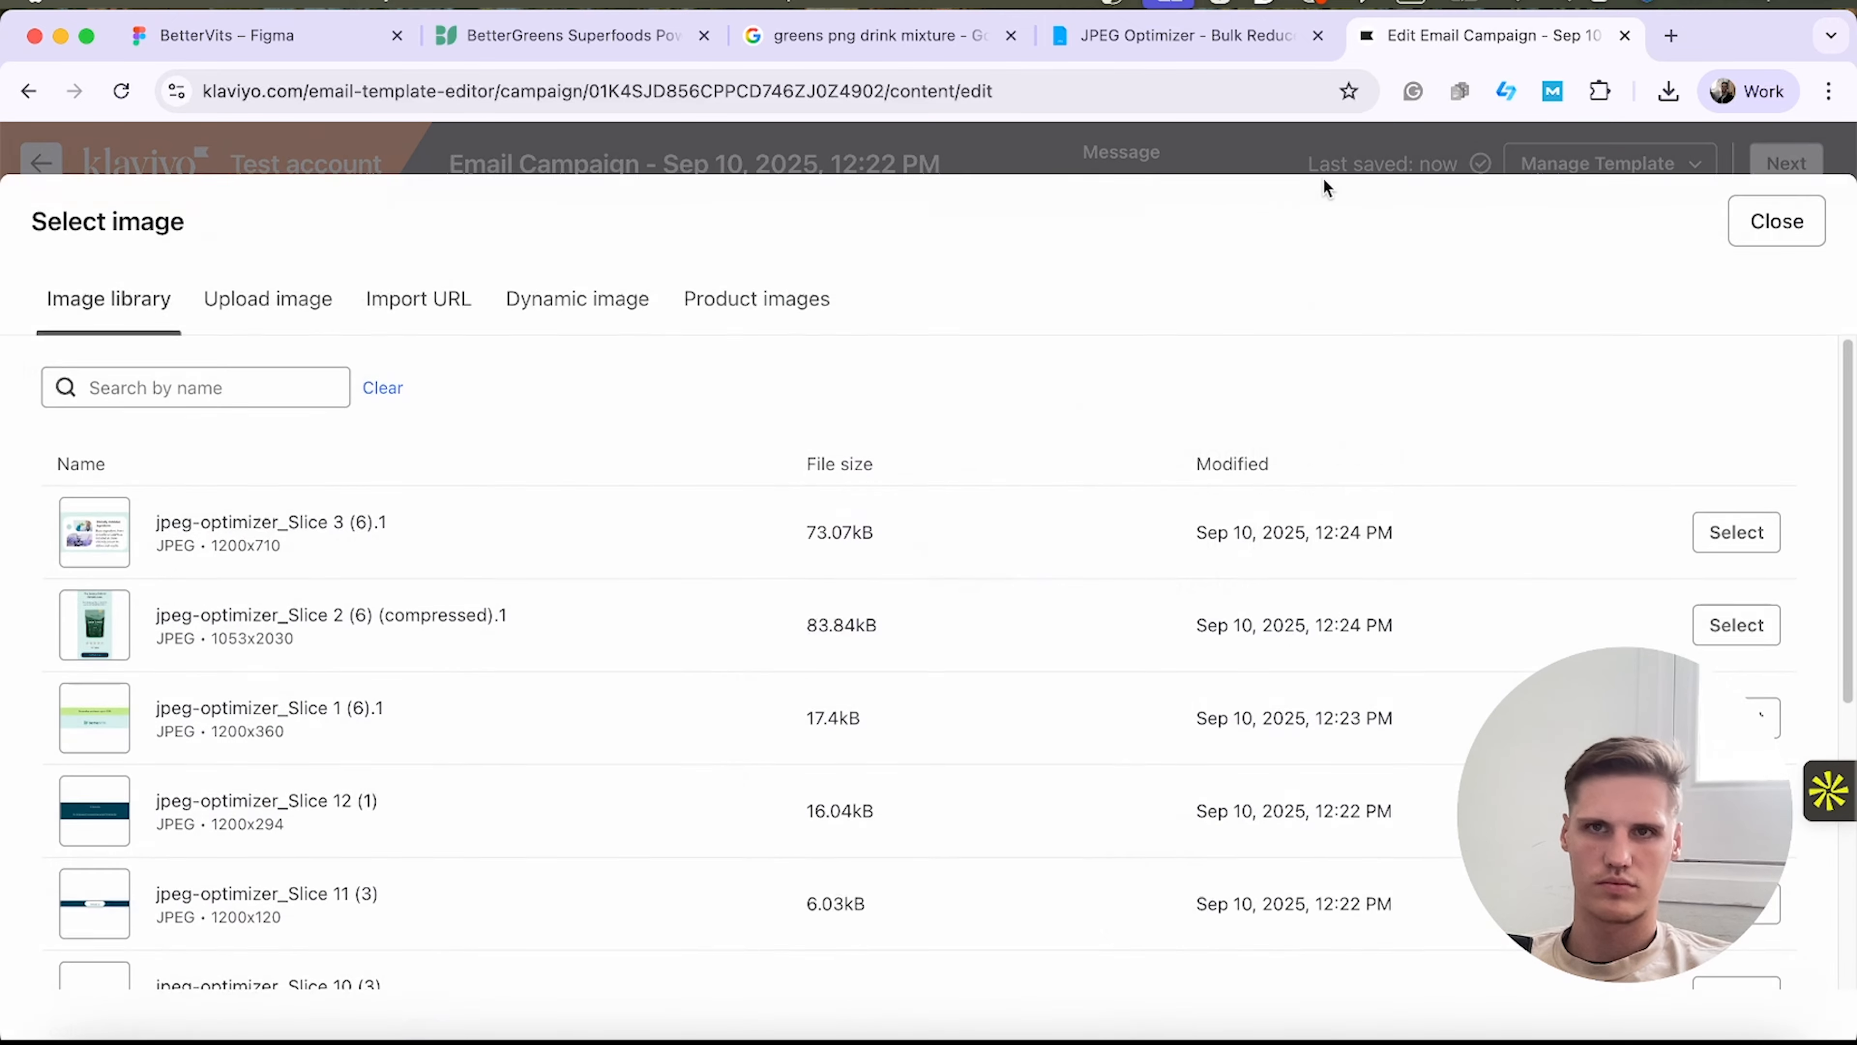
{"action": "left_click", "coordinate": [1668, 91]}
{"action": "left_click", "coordinate": [278, 299]}
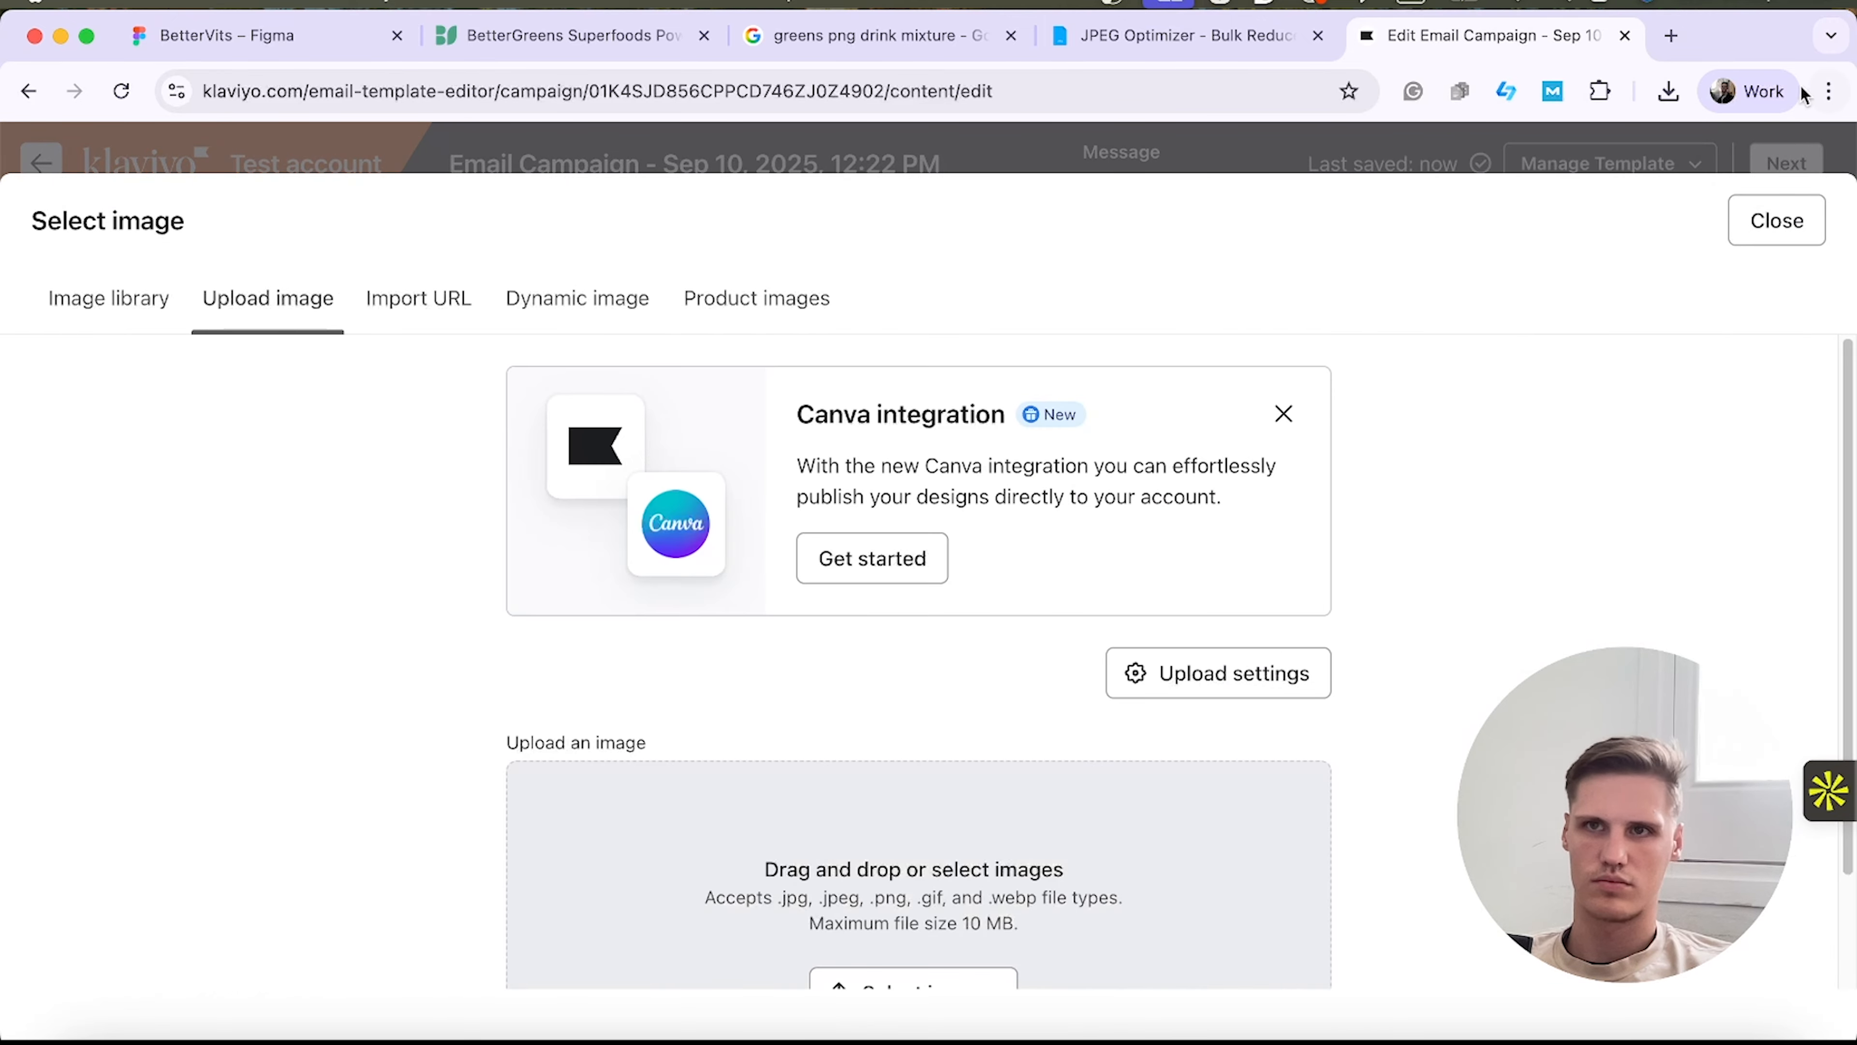
{"action": "left_click", "coordinate": [1668, 91]}
{"action": "scroll", "coordinate": [1455, 512], "scroll_direction": "up", "scroll_amount": 3}
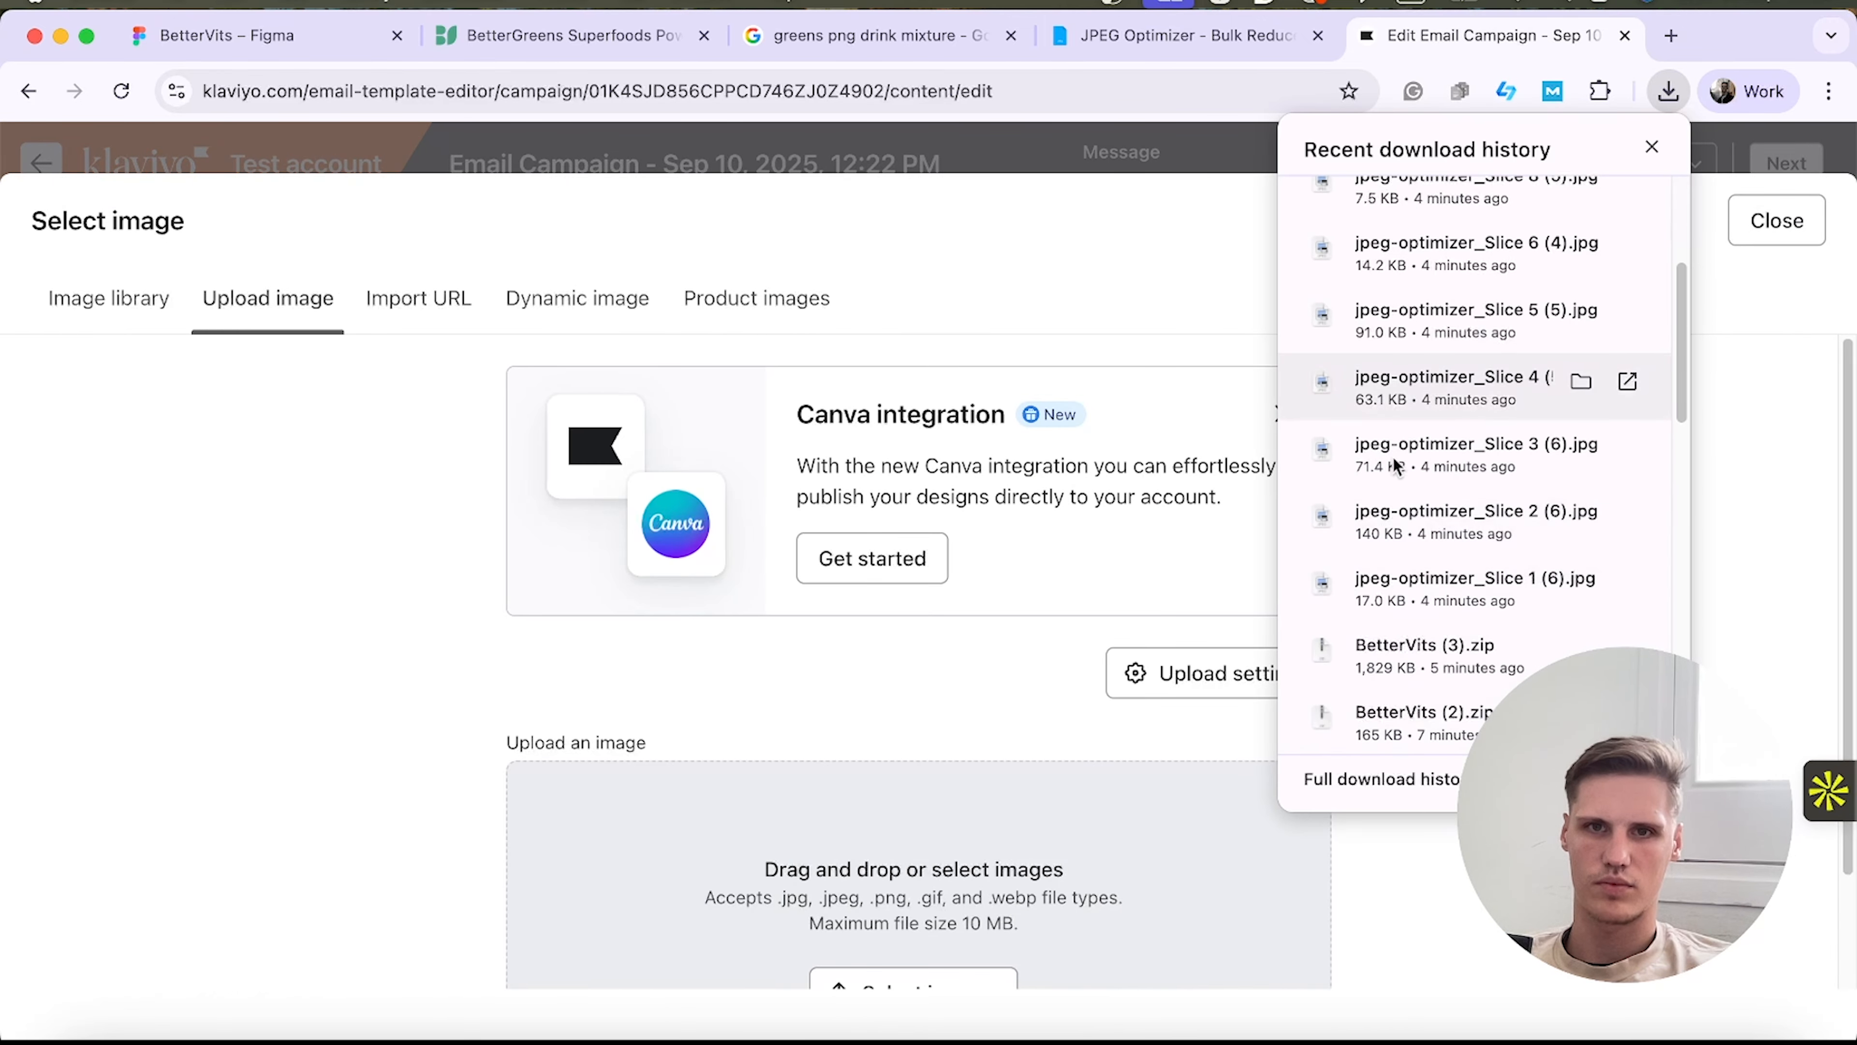
{"action": "left_click_drag", "start_coordinate": [1412, 378], "coordinate": [1273, 791]}
{"action": "scroll", "coordinate": [1280, 658], "scroll_direction": "down", "scroll_amount": 1}
{"action": "left_click", "coordinate": [1740, 965]}
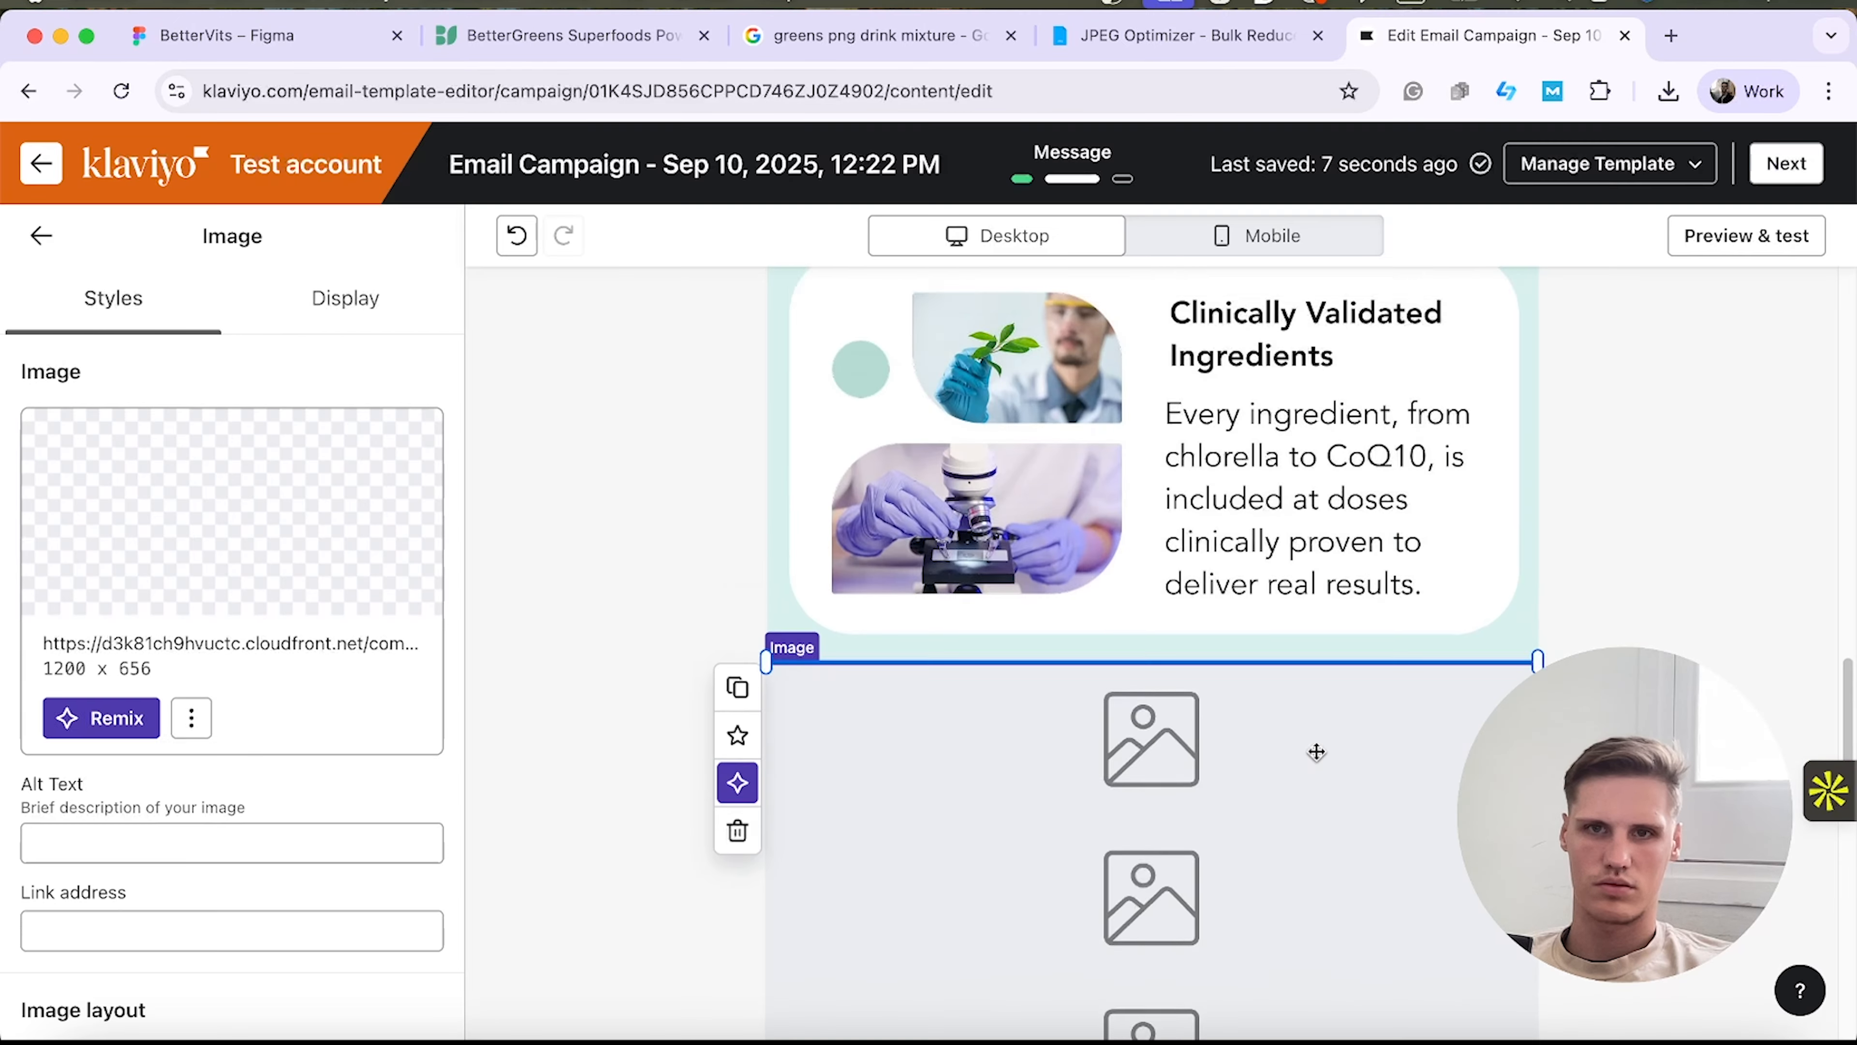
Upload the downloaded jpeg-optimizer_Slice 5 (5).jpg into the empty image block below the Synergistic Formula image.
{"action": "scroll", "coordinate": [1287, 748], "scroll_direction": "down", "scroll_amount": 5}
{"action": "left_click", "coordinate": [1225, 651]}
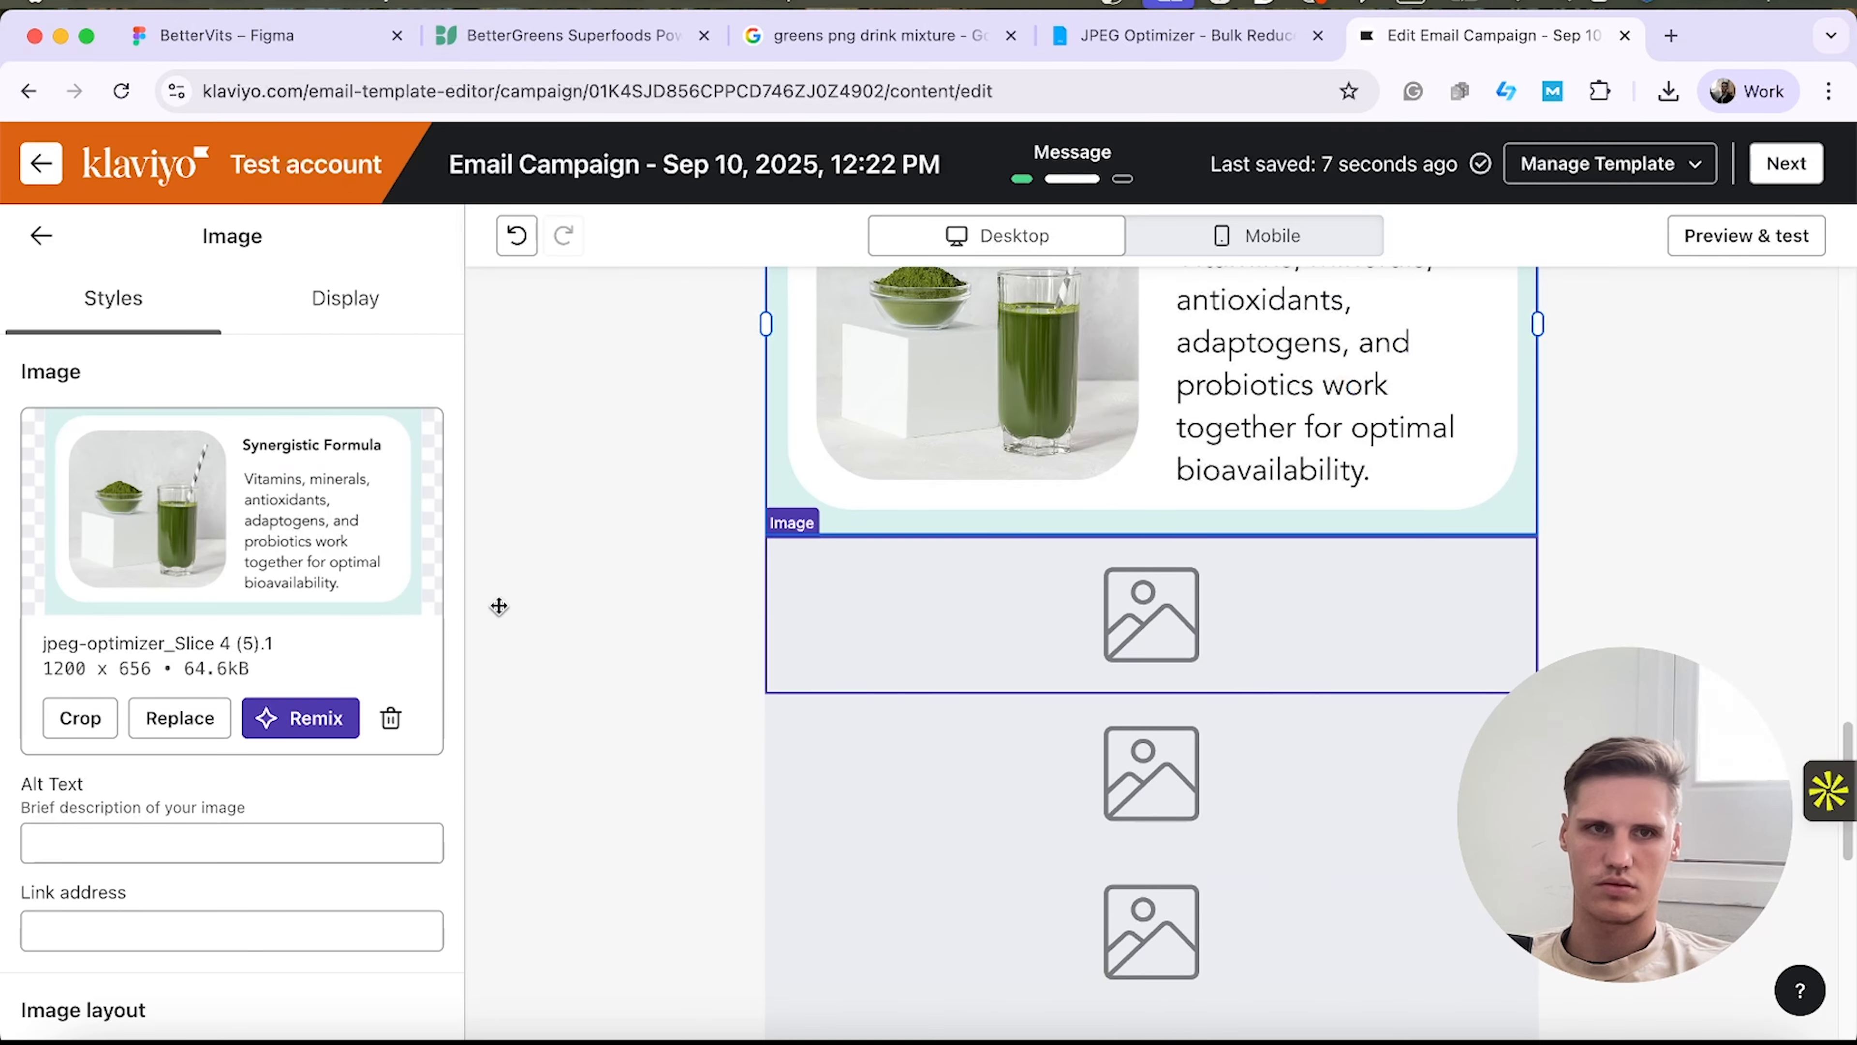
{"action": "left_click", "coordinate": [228, 692]}
{"action": "left_click", "coordinate": [253, 298]}
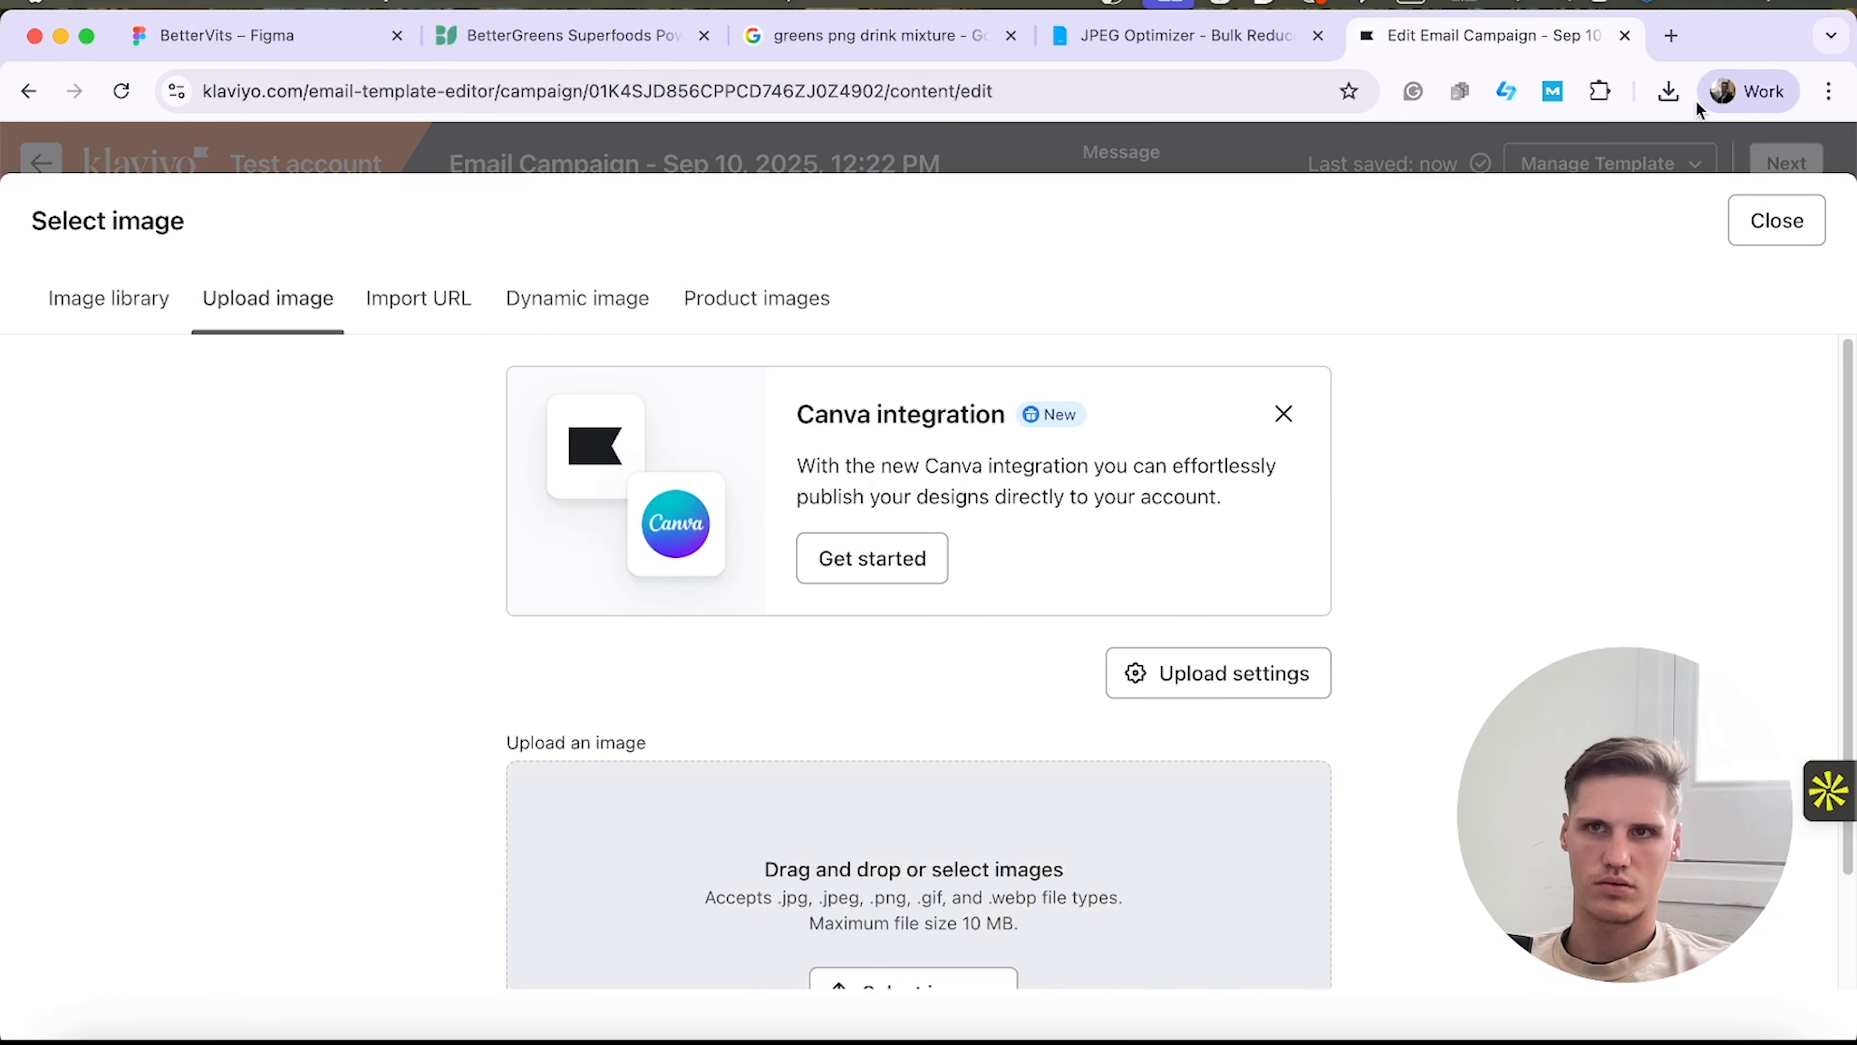
{"action": "left_click", "coordinate": [1668, 91]}
{"action": "scroll", "coordinate": [1399, 708], "scroll_direction": "down", "scroll_amount": 3}
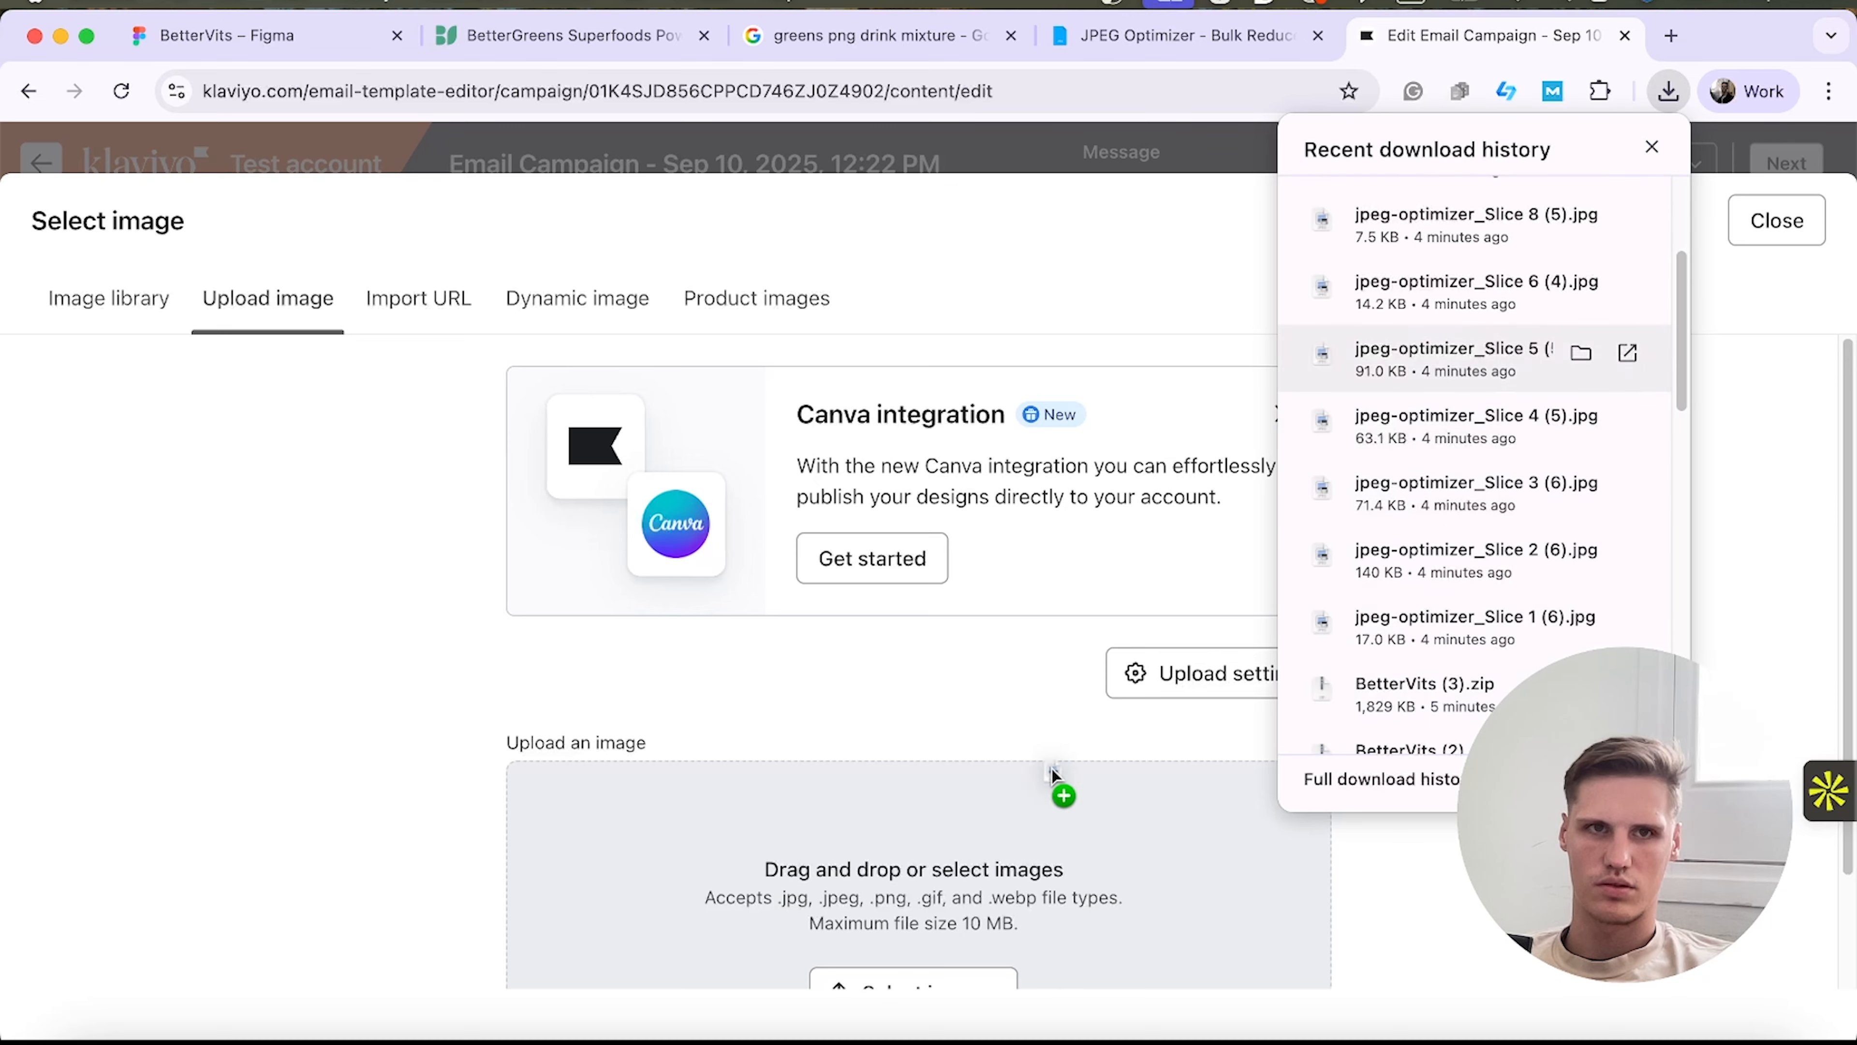
{"action": "left_click_drag", "start_coordinate": [1053, 774], "coordinate": [1057, 777]}
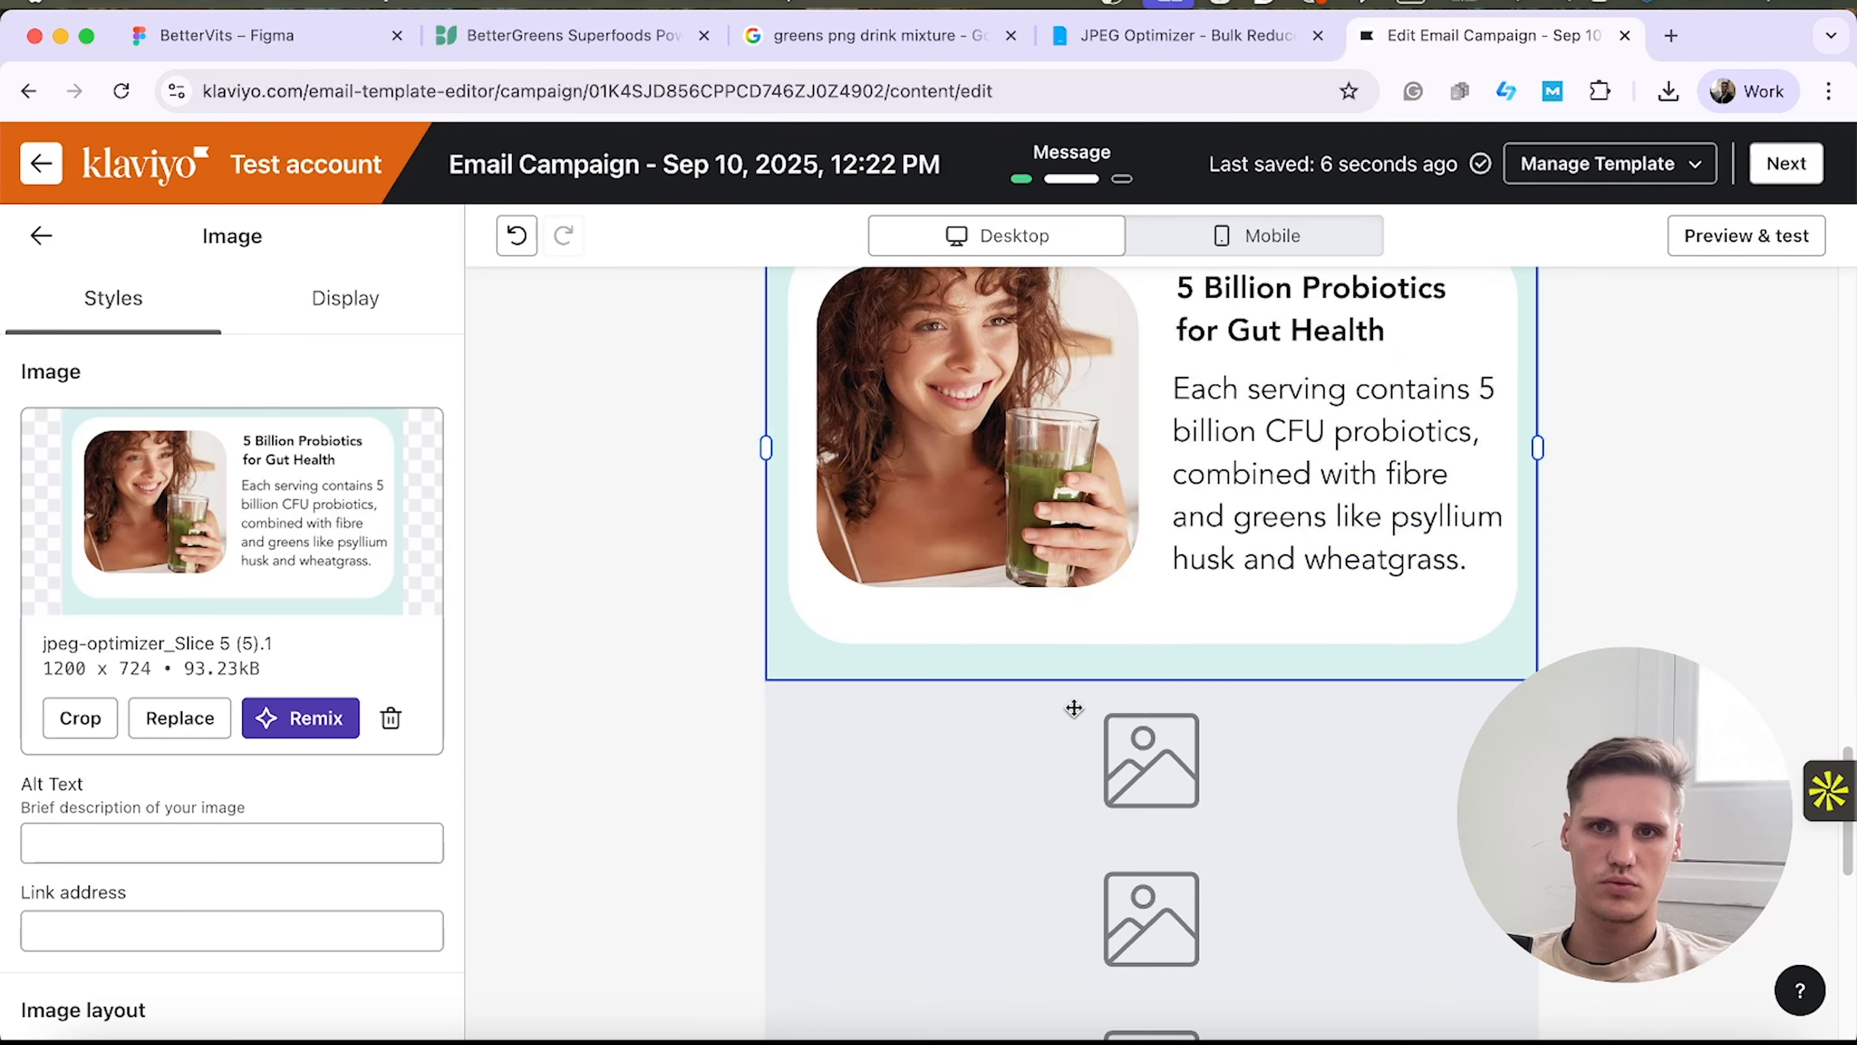
Place the downloaded jpeg-optimizer_Slice 6 (4).jpg in the empty image block below the 5 Billion Probiotics image.
{"action": "left_click", "coordinate": [1073, 710]}
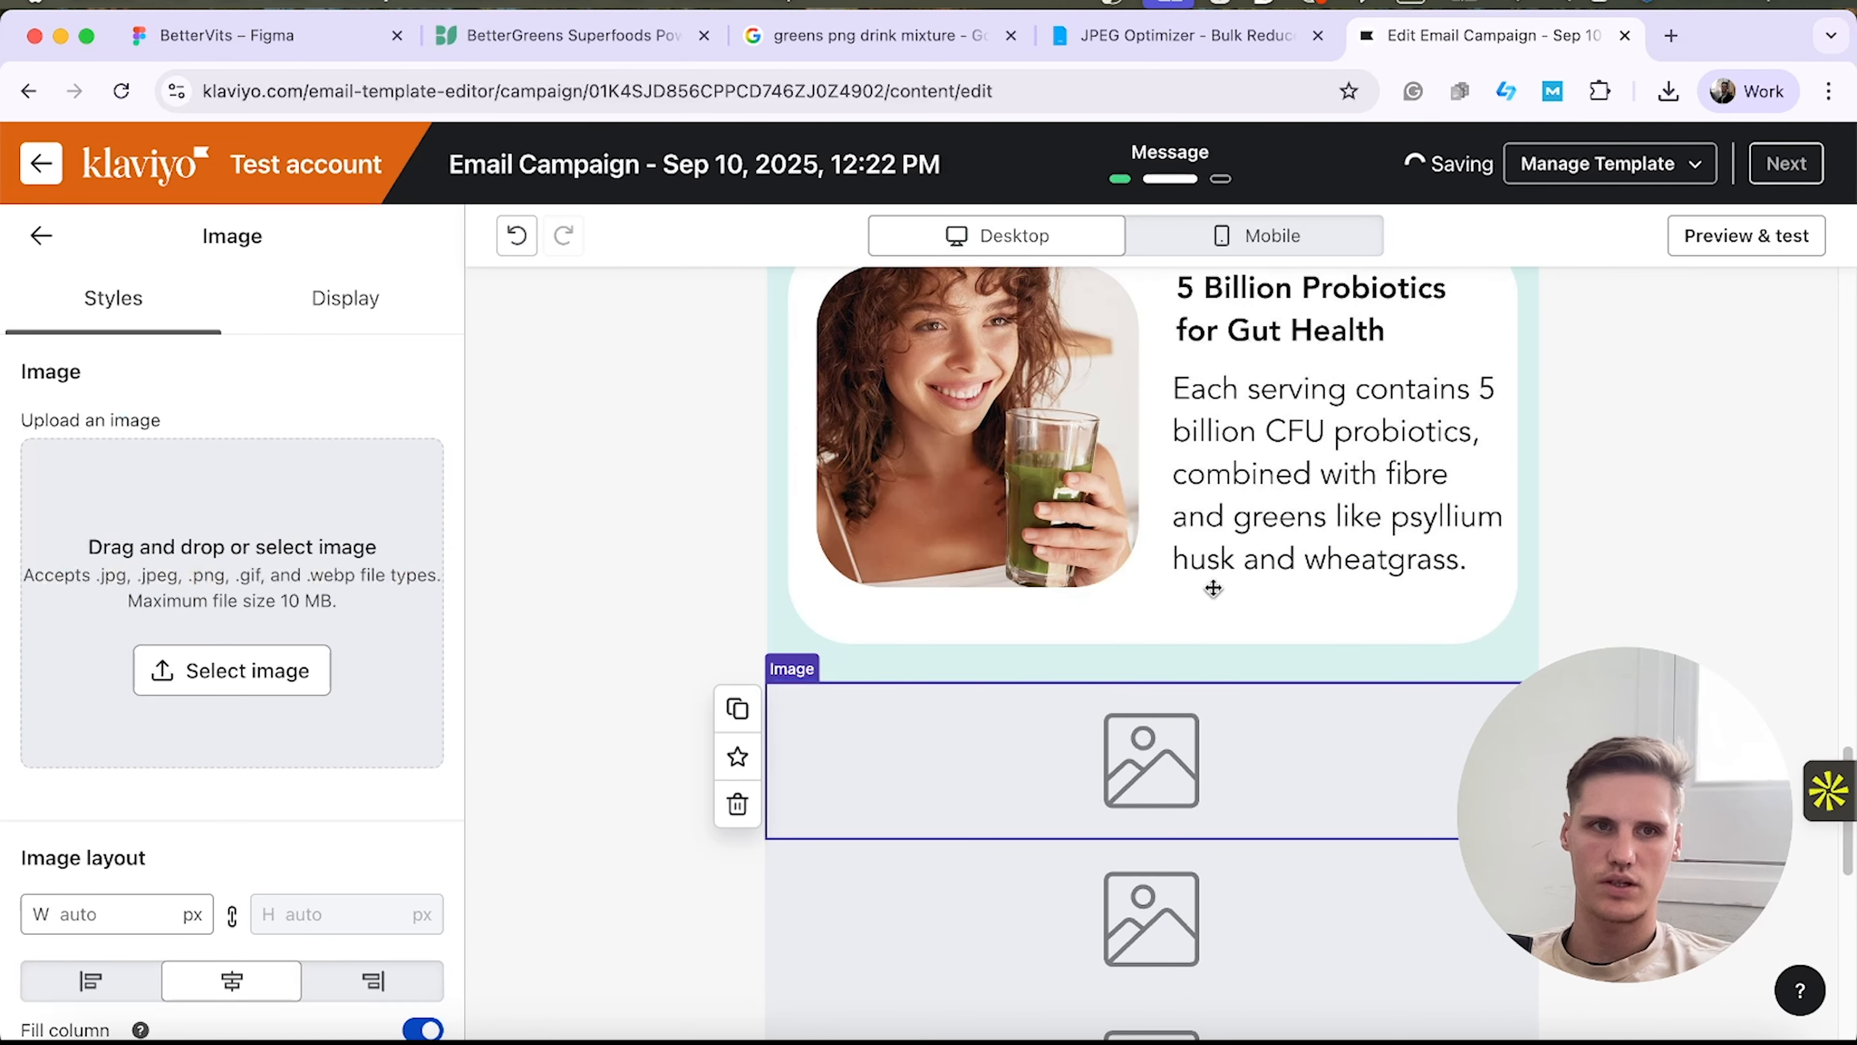
{"action": "left_click", "coordinate": [1668, 91]}
{"action": "left_click_drag", "start_coordinate": [1461, 547], "coordinate": [27, 600]}
Place the downloaded jpeg-optimizer_Slice 8 (5).jpg in the empty image block directly below the Get BetterGreens image.
{"action": "scroll", "coordinate": [1097, 732], "scroll_direction": "down", "scroll_amount": 5}
{"action": "left_click", "coordinate": [1170, 855]}
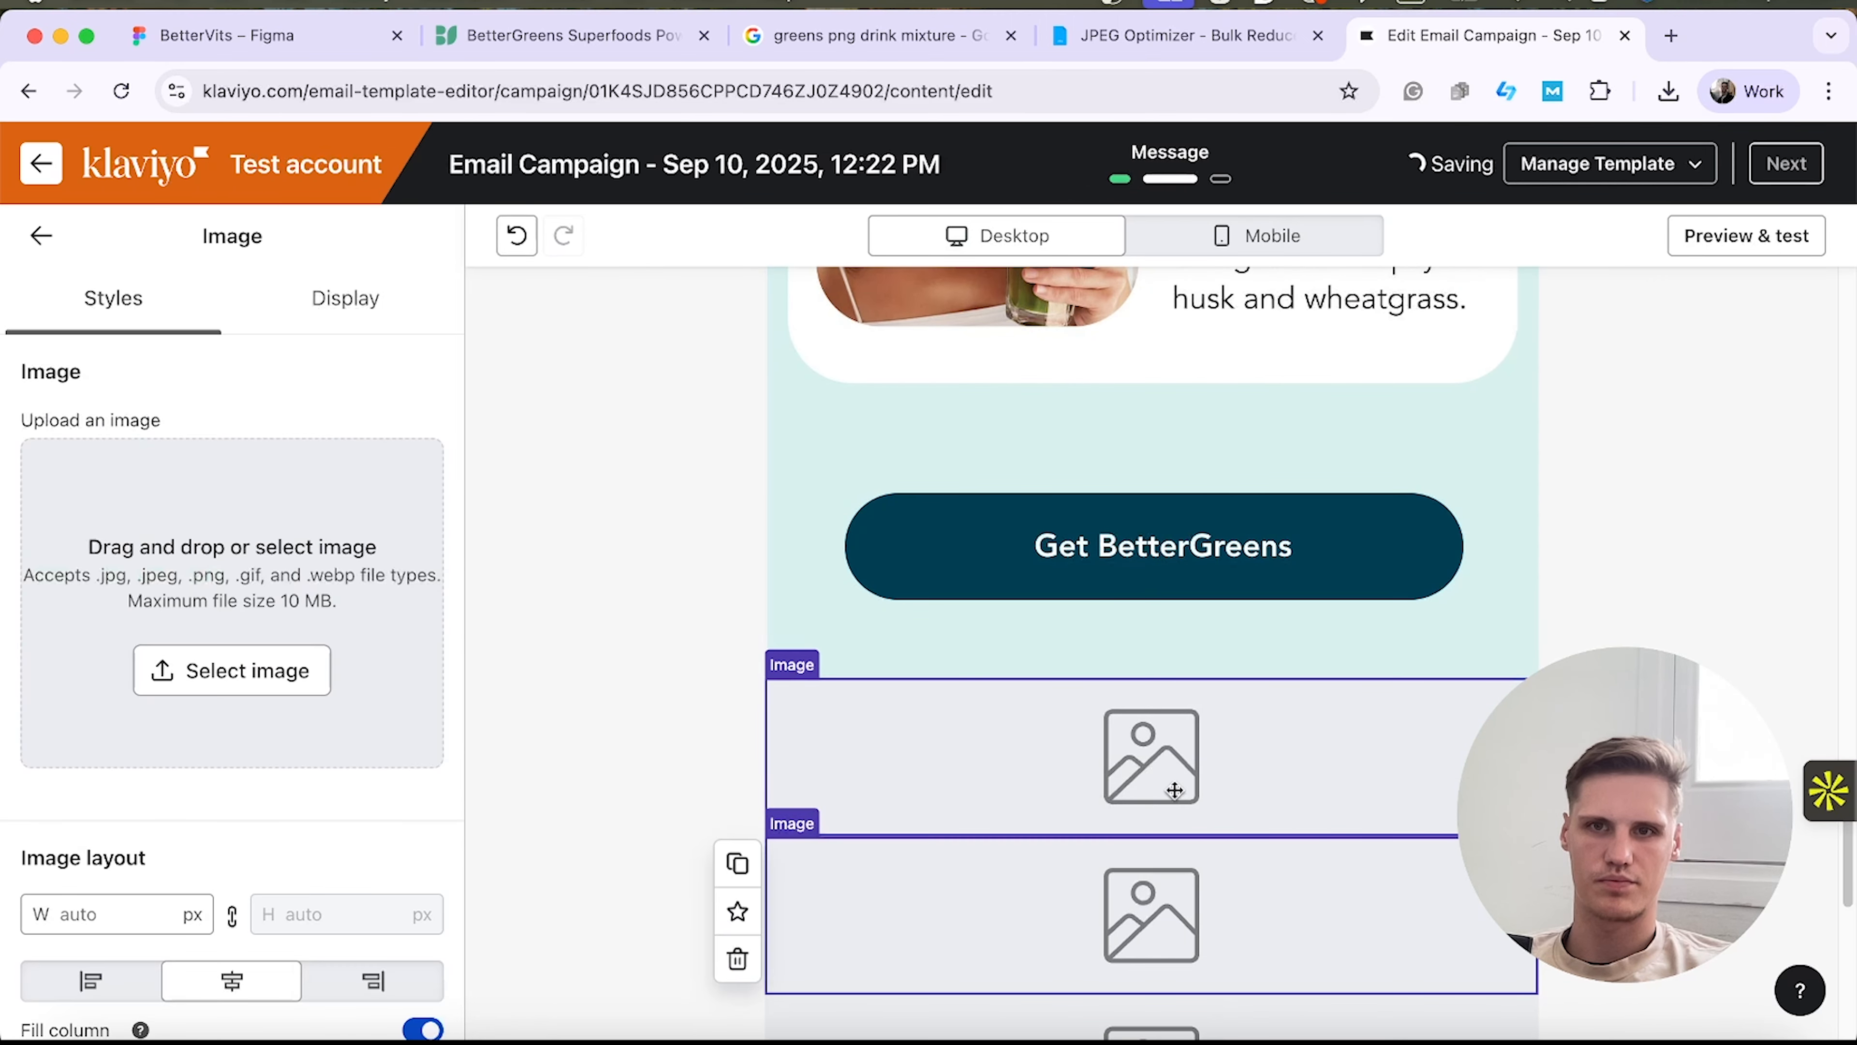
{"action": "left_click", "coordinate": [1174, 790]}
{"action": "left_click", "coordinate": [1668, 91]}
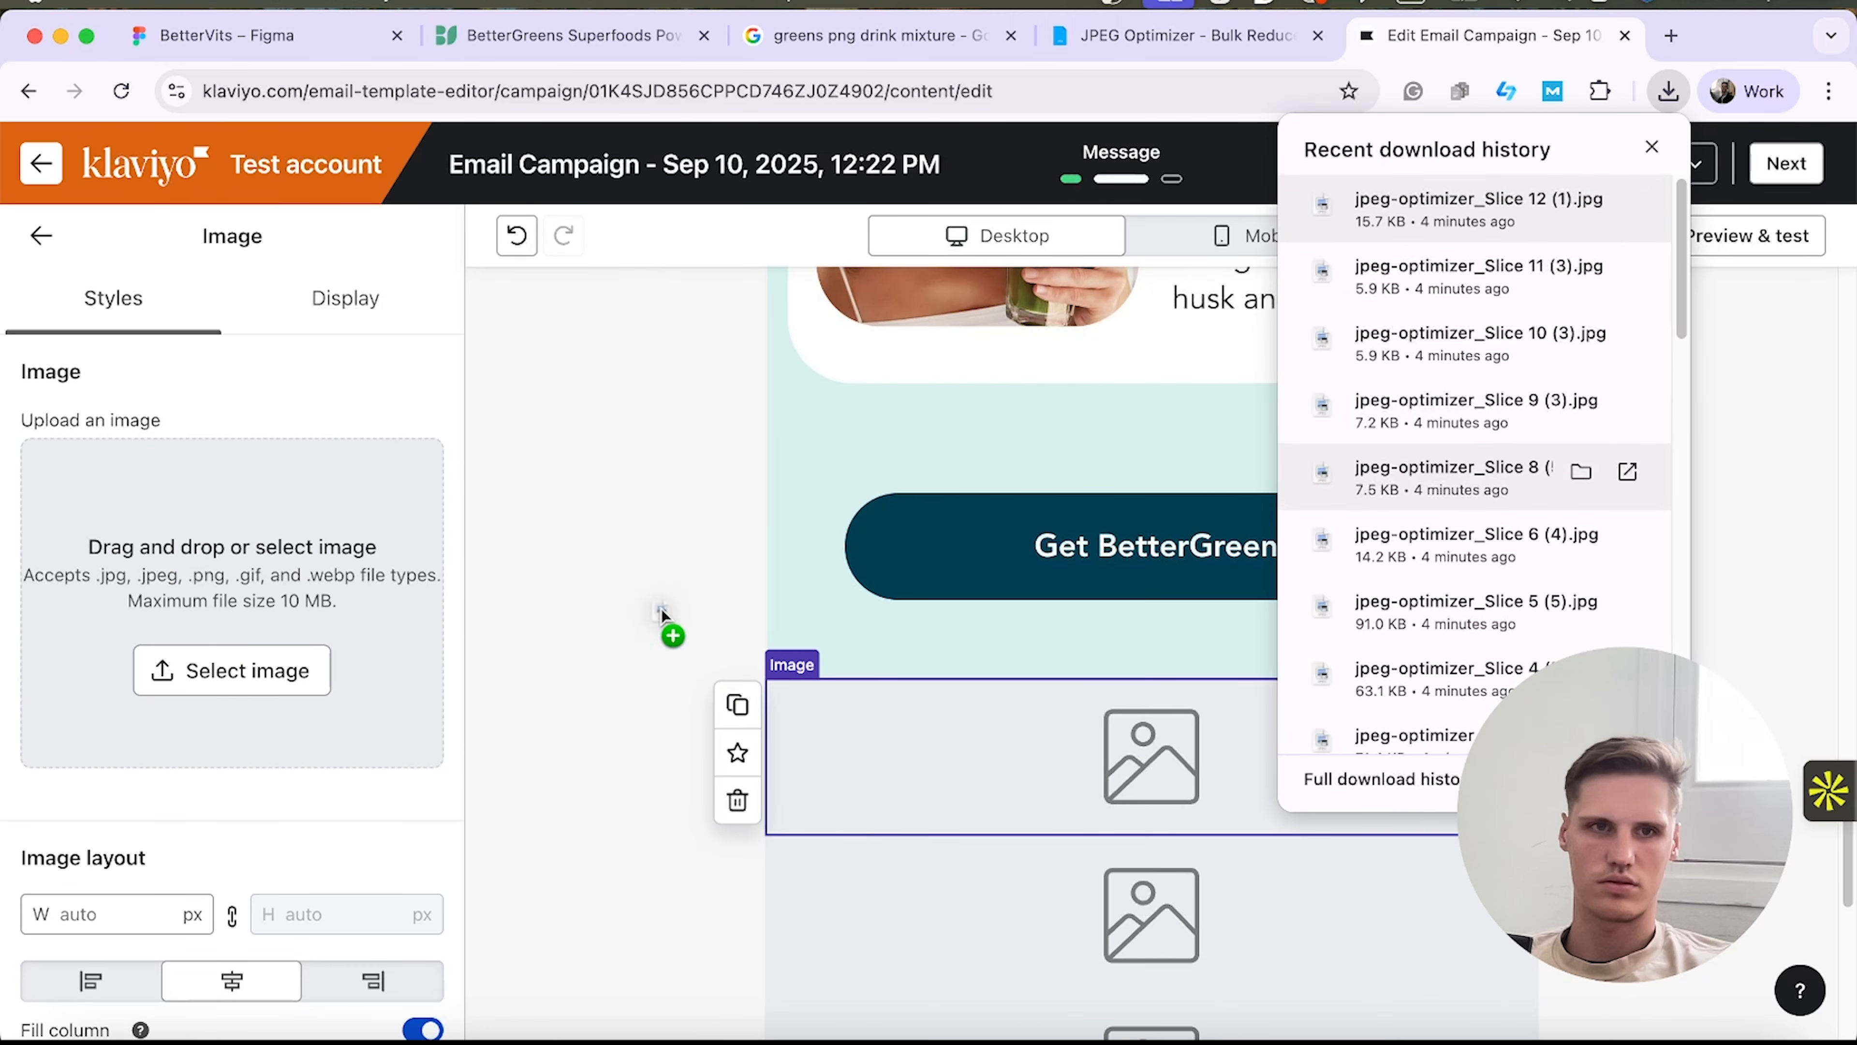
{"action": "left_click_drag", "start_coordinate": [661, 613], "coordinate": [234, 600]}
Place the downloaded jpeg-optimizer_Slice 9 (3).jpg in the empty image block below the Gummies image.
{"action": "scroll", "coordinate": [1148, 659], "scroll_direction": "down", "scroll_amount": 7}
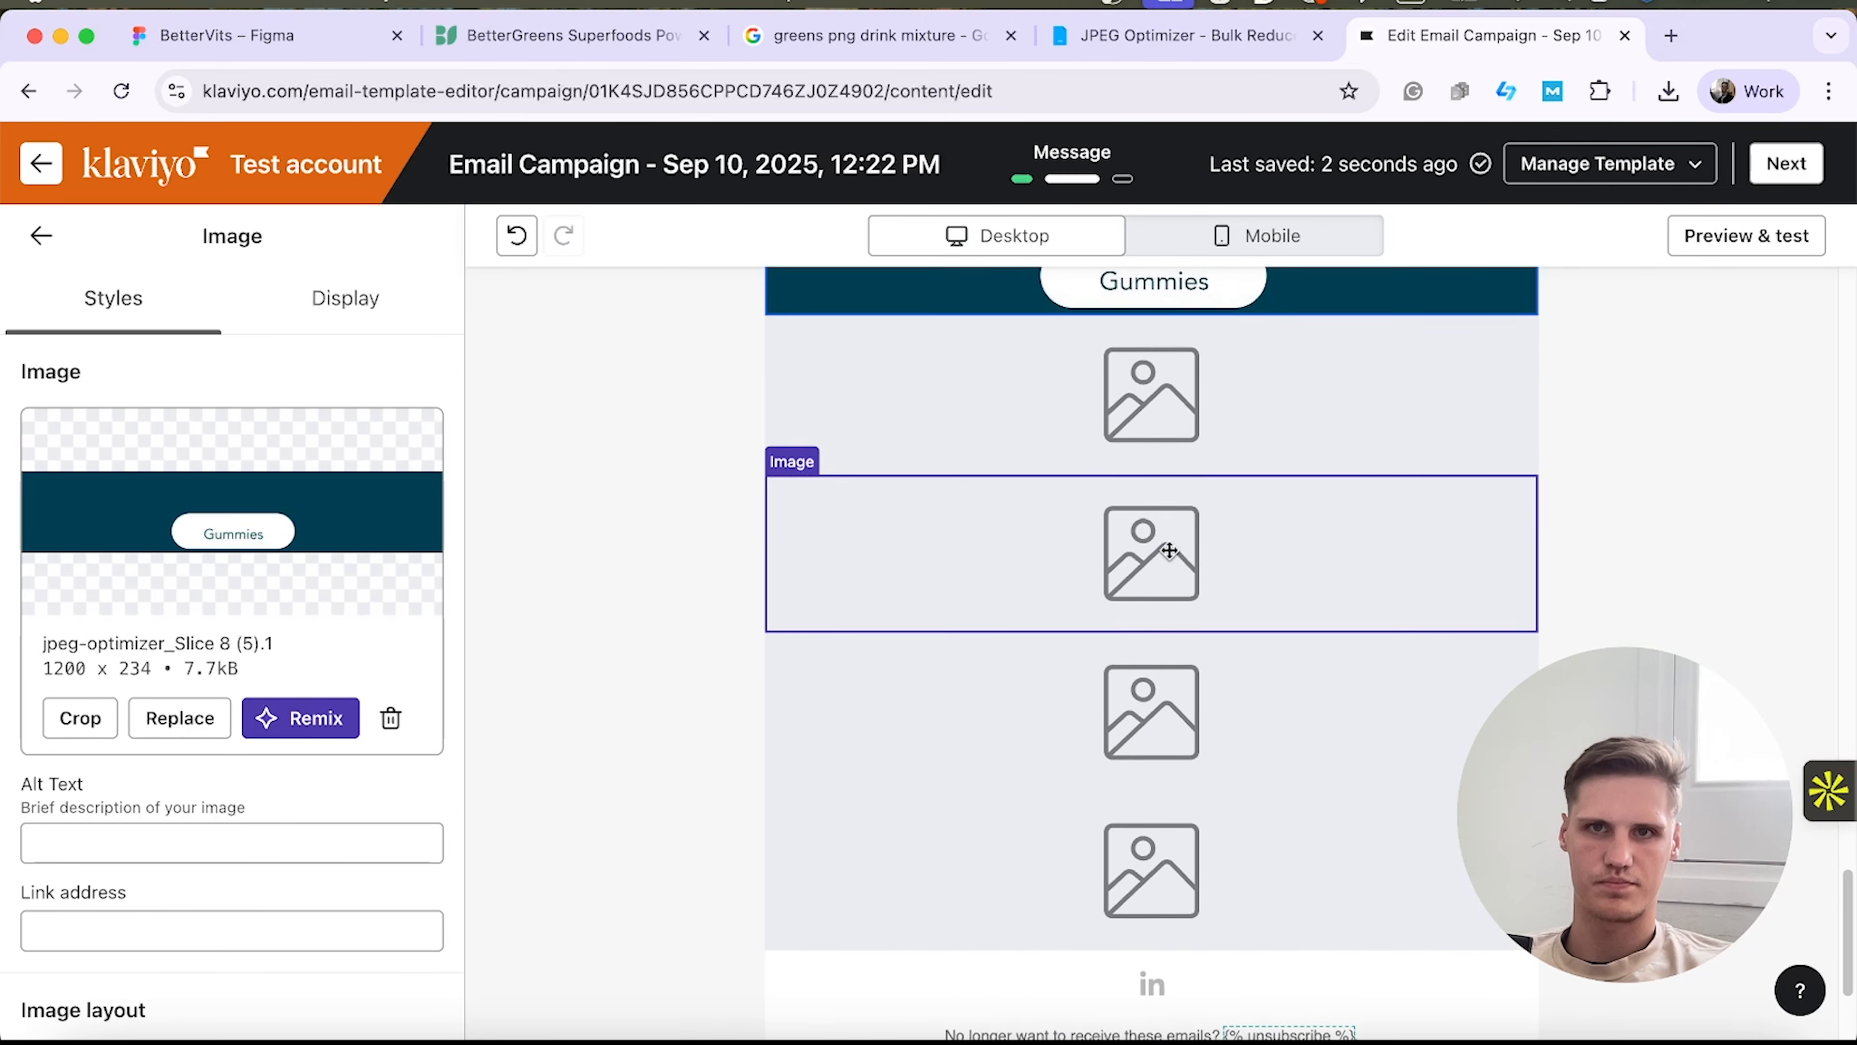
{"action": "left_click", "coordinate": [1210, 428]}
{"action": "left_click", "coordinate": [1668, 91]}
{"action": "left_click_drag", "start_coordinate": [1456, 410], "coordinate": [235, 599]}
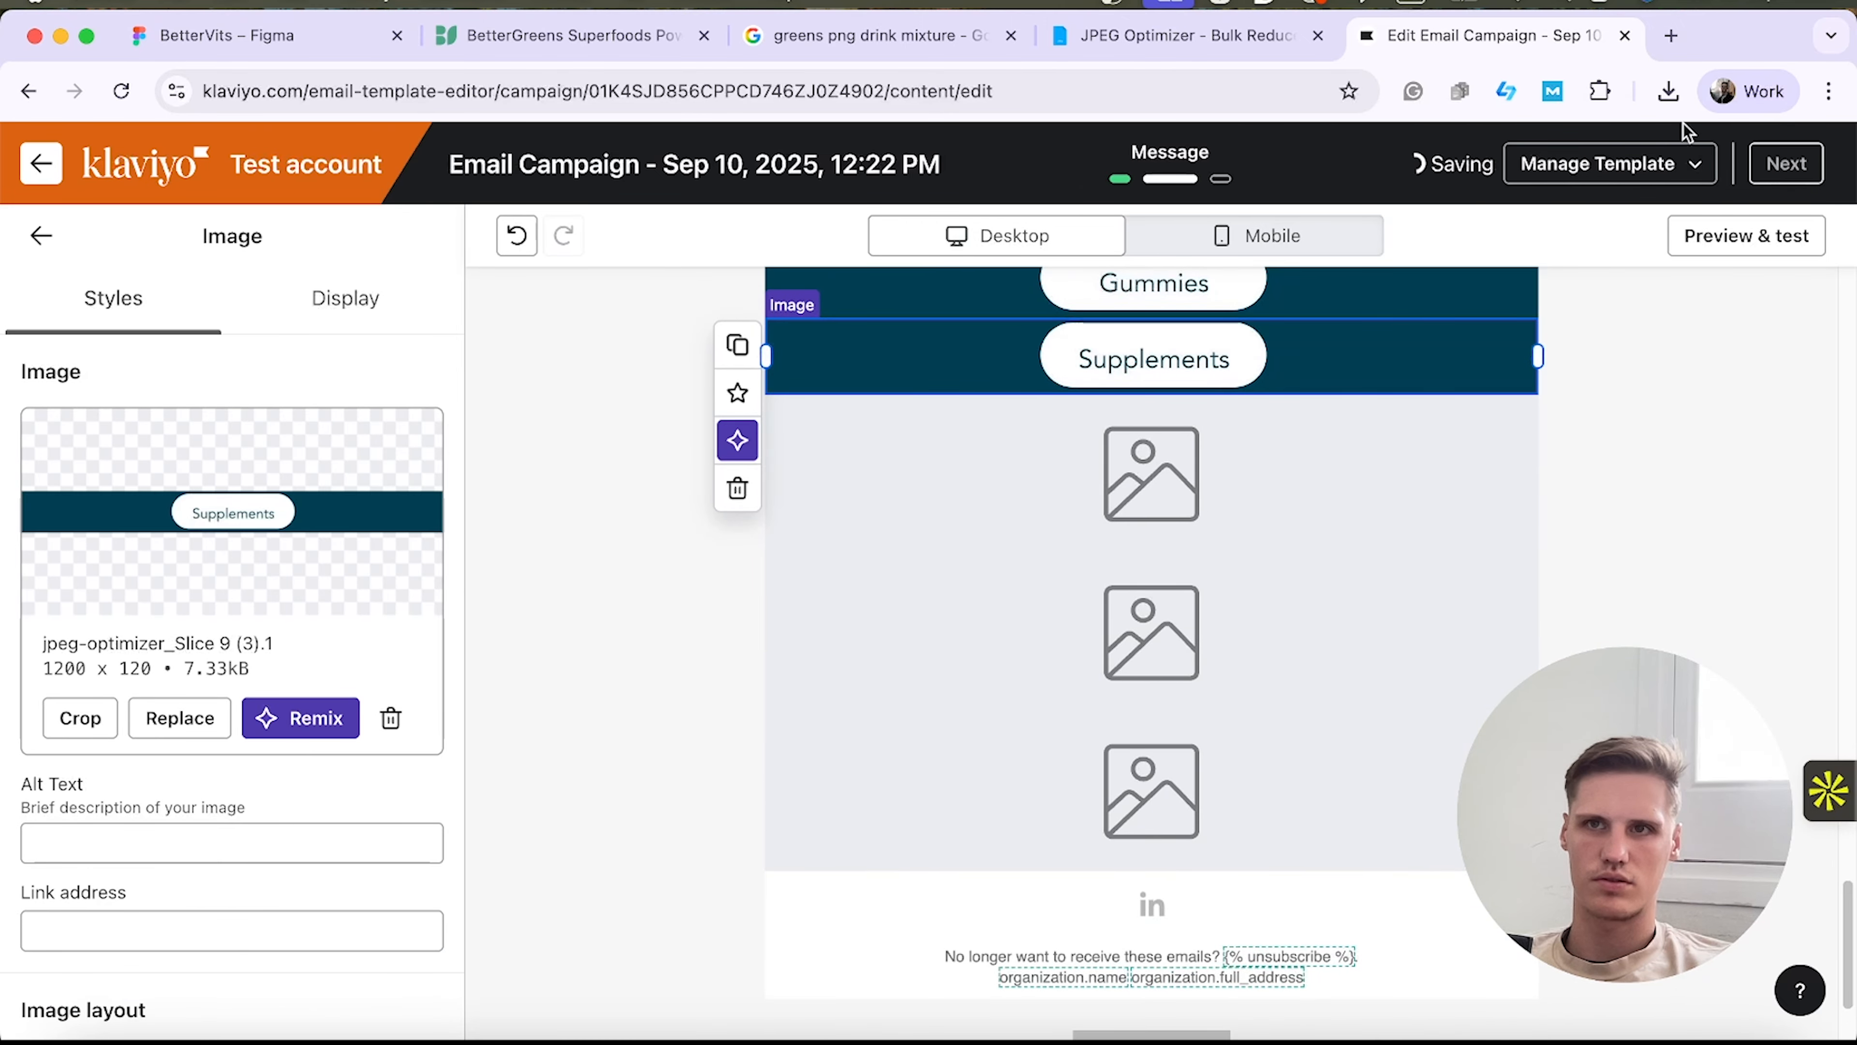
Place the downloaded jpeg-optimizer_Slice 10 (3).jpg in the empty image block below the Supplements image.
{"action": "left_click", "coordinate": [1668, 90]}
{"action": "left_click_drag", "start_coordinate": [1529, 338], "coordinate": [387, 550]}
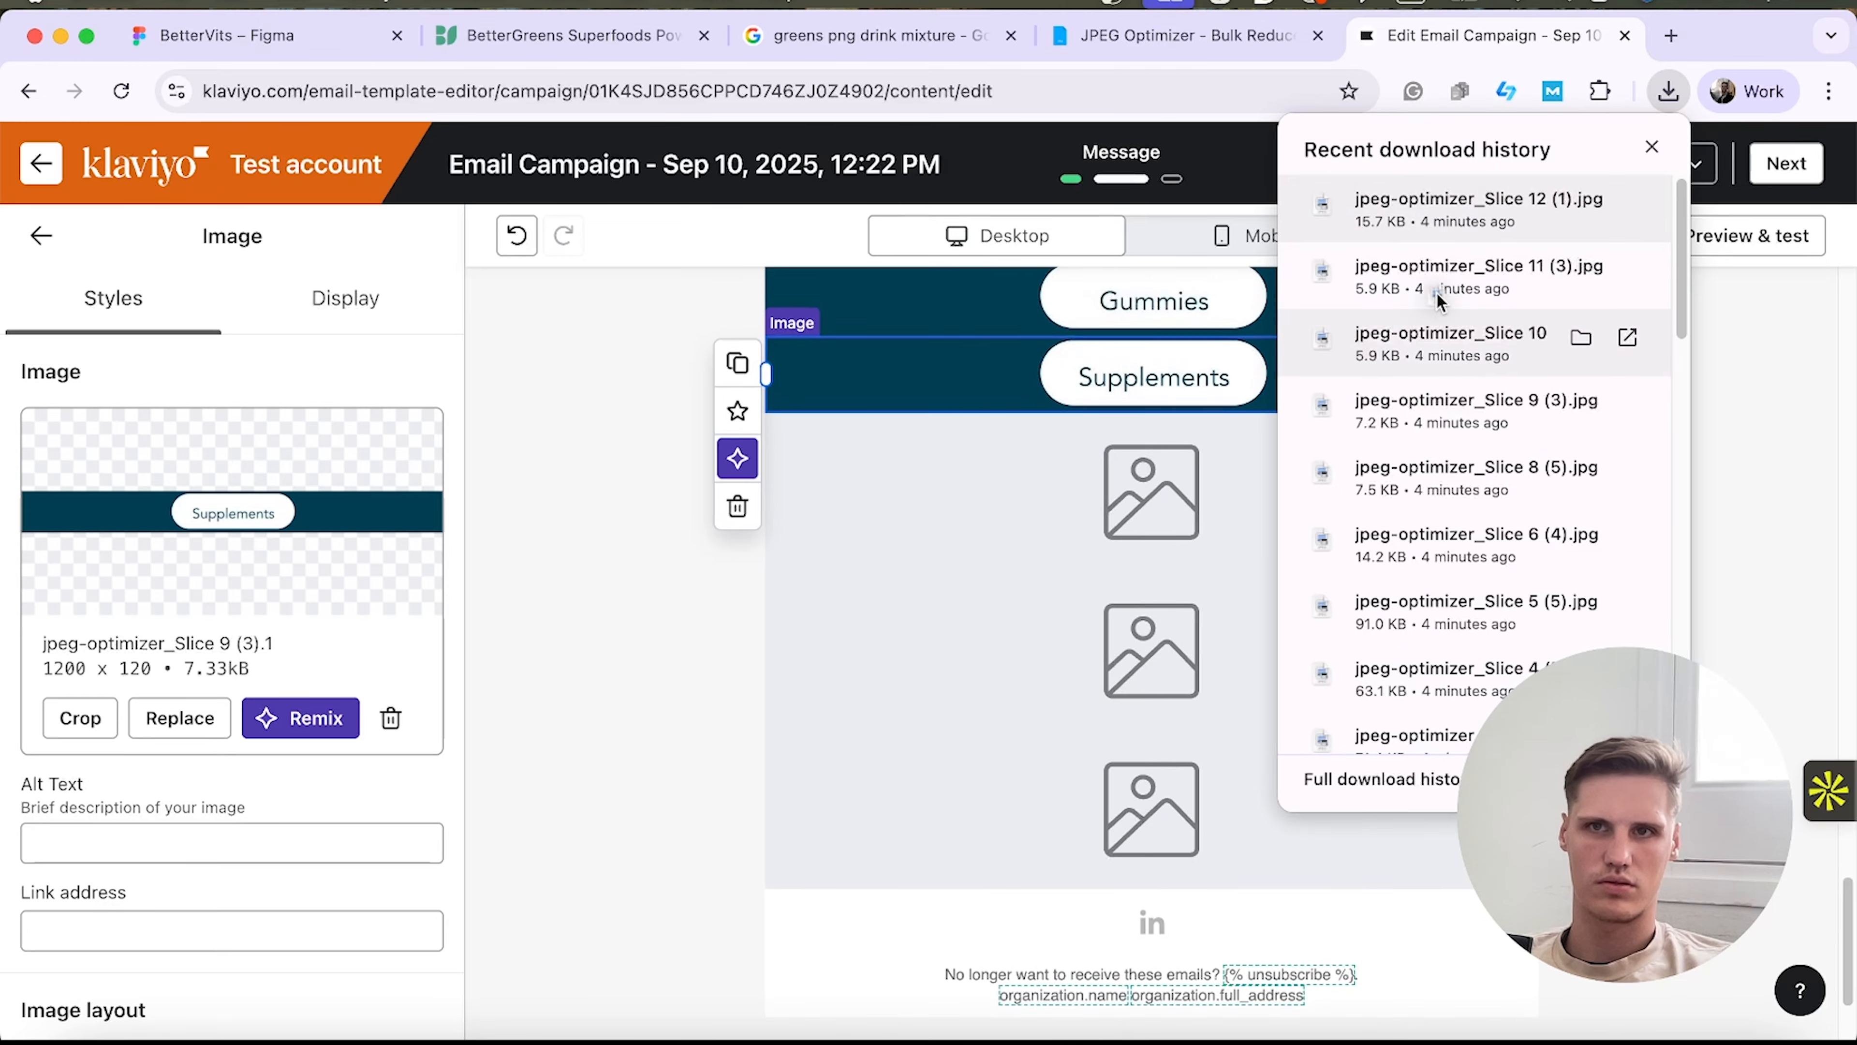
{"action": "left_click", "coordinate": [1152, 494]}
{"action": "left_click", "coordinate": [216, 658]}
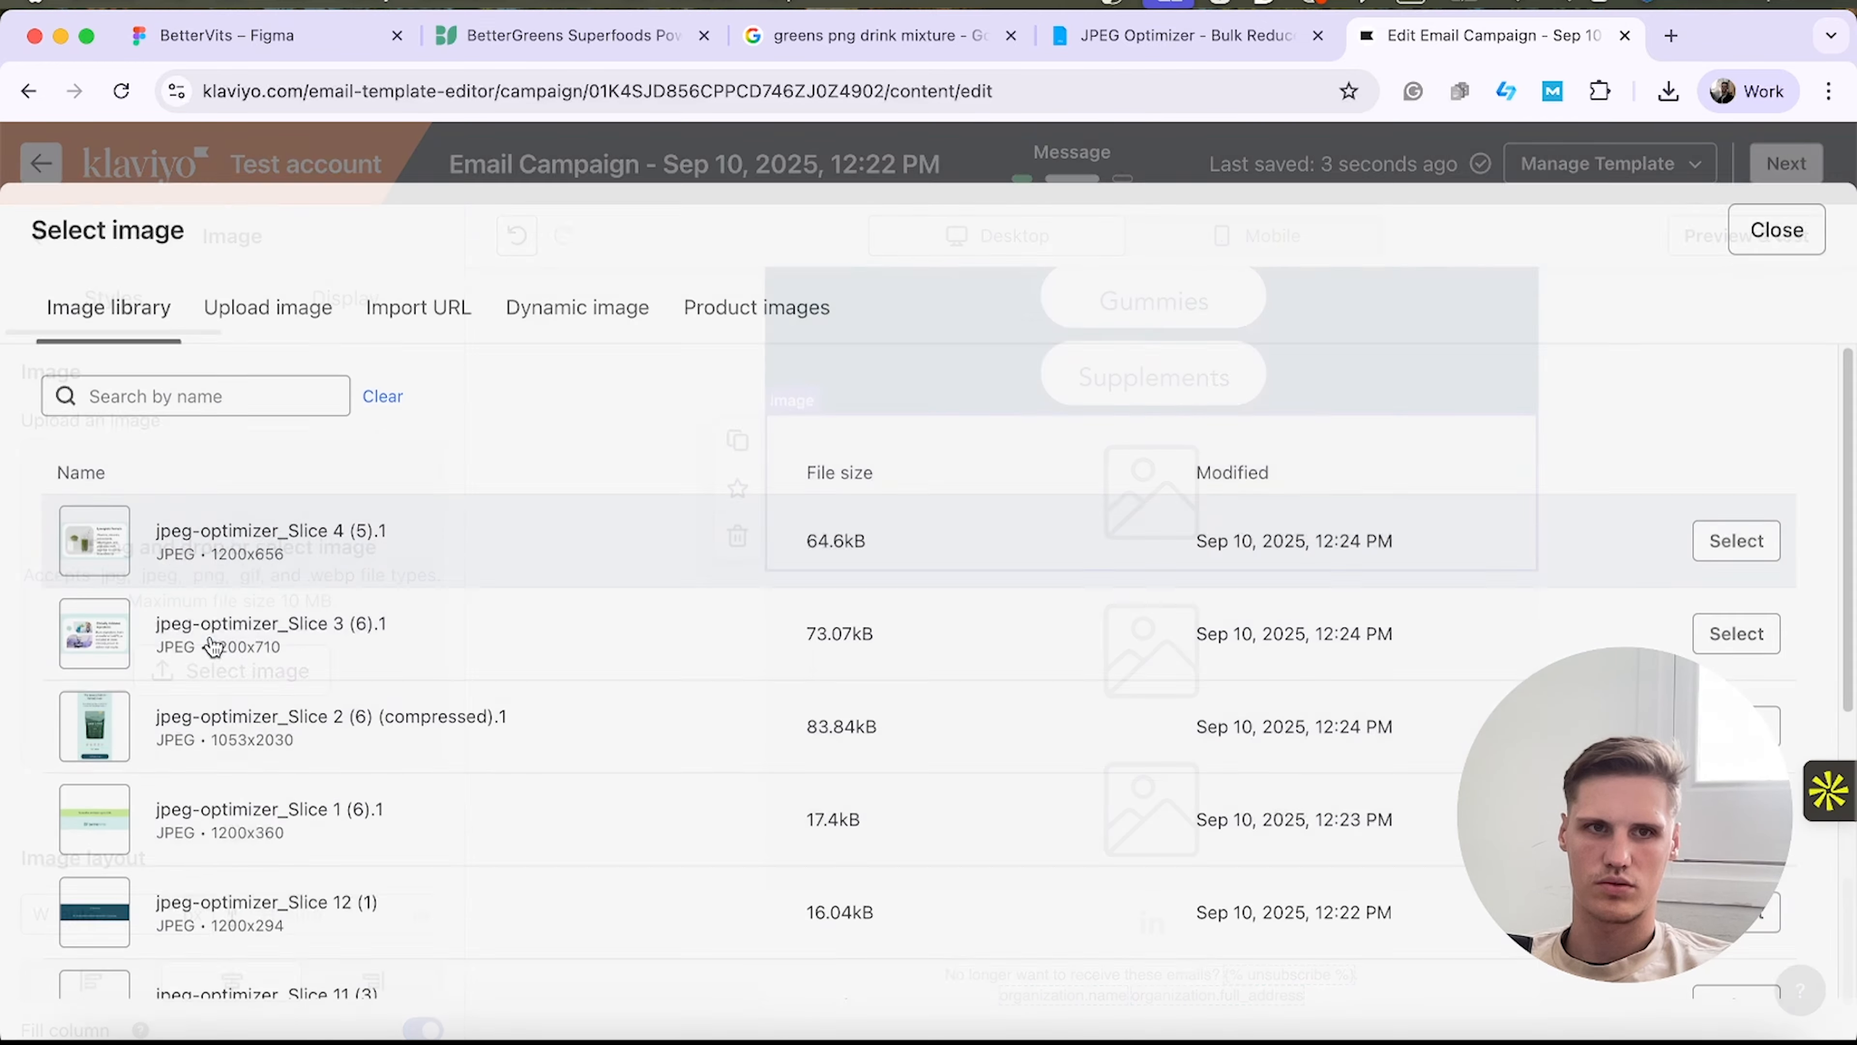
{"action": "left_click", "coordinate": [1770, 223]}
{"action": "left_click", "coordinate": [1668, 91]}
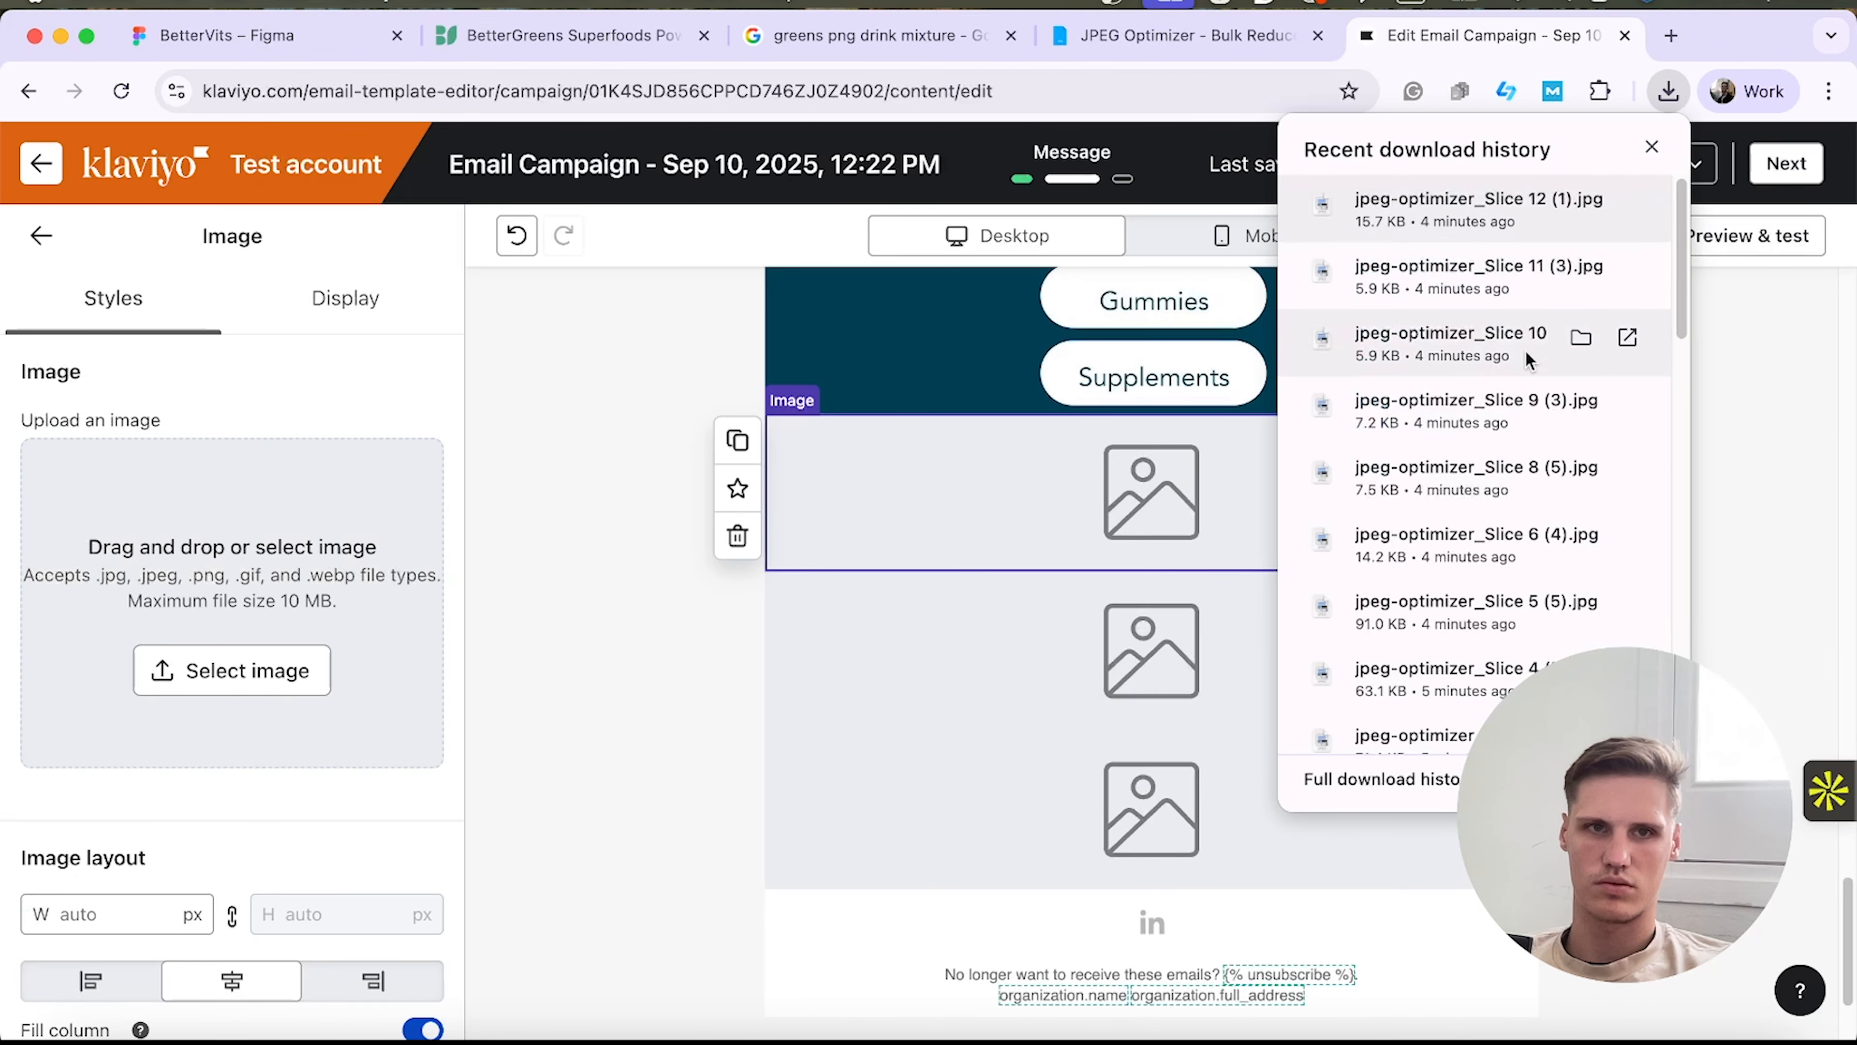
{"action": "left_click_drag", "start_coordinate": [1526, 350], "coordinate": [365, 630]}
Place the downloaded jpeg-optimizer_Slice 11 (3).jpg in the empty image block below the Reviews image.
{"action": "left_click", "coordinate": [1208, 634]}
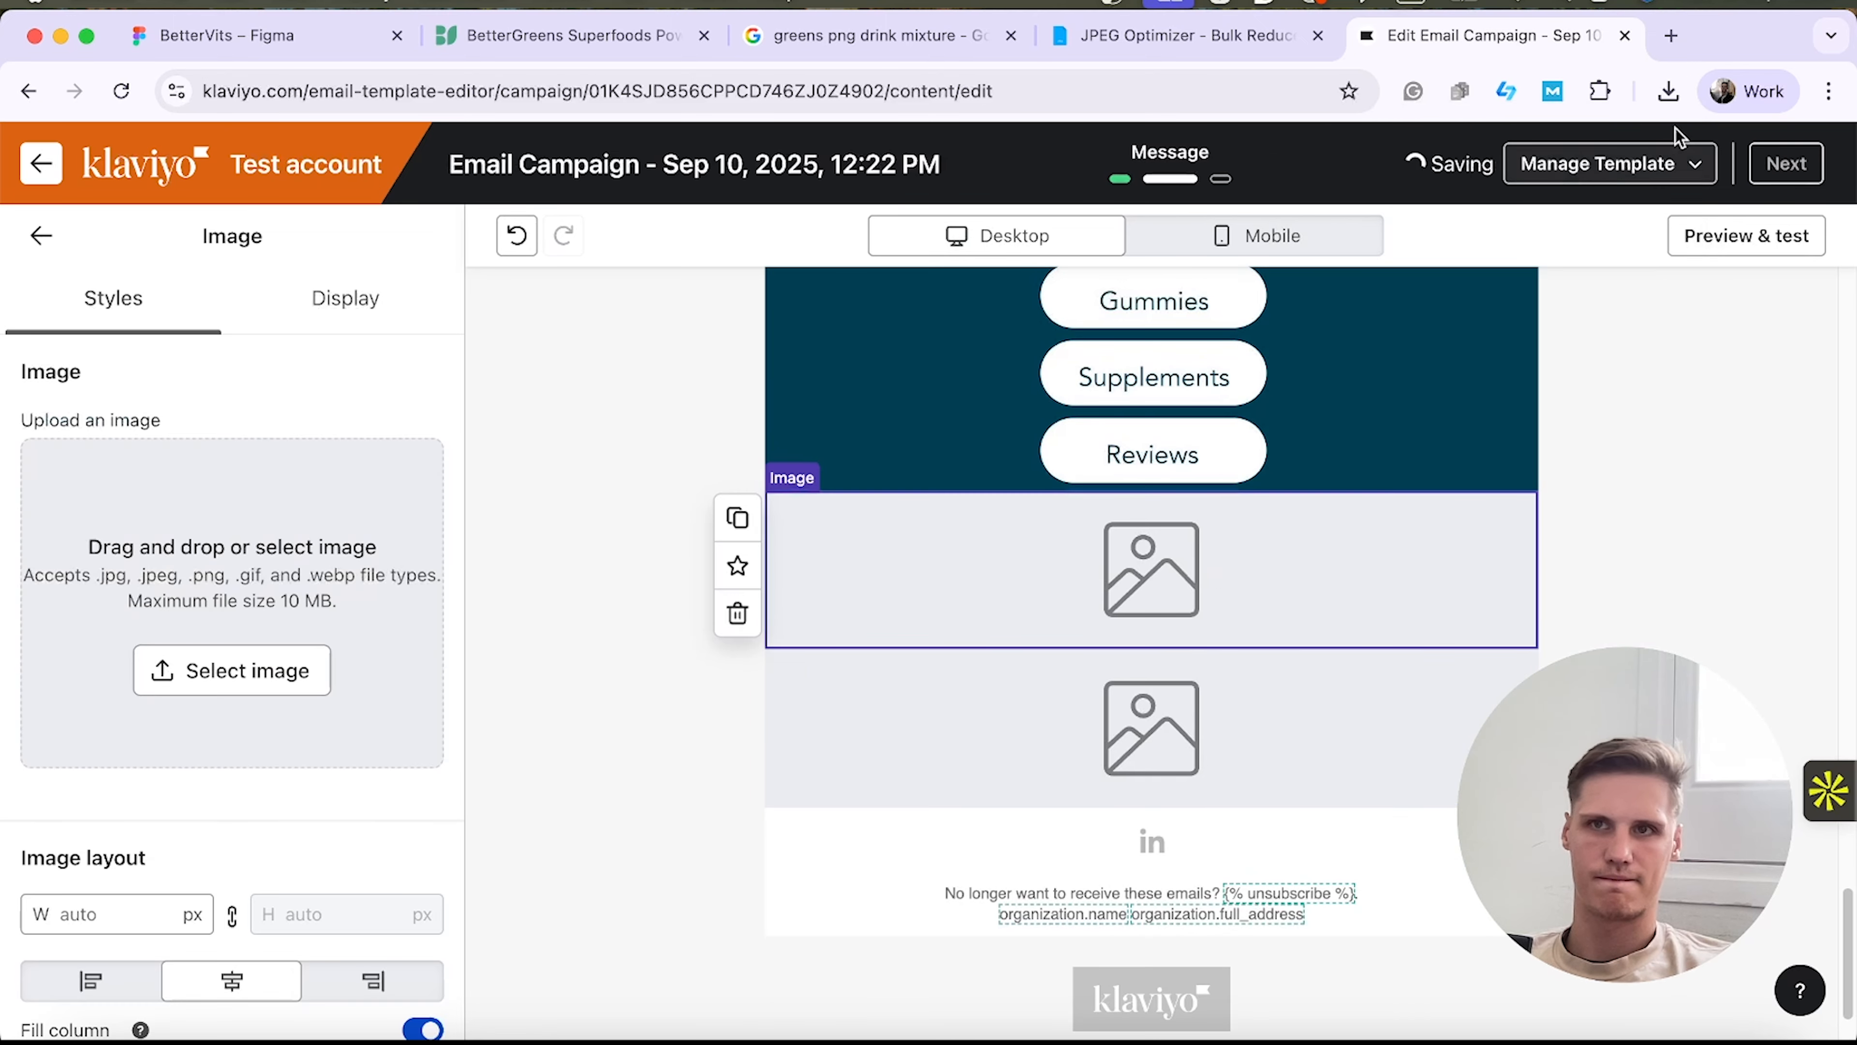
{"action": "left_click", "coordinate": [1668, 91]}
{"action": "left_click_drag", "start_coordinate": [1201, 344], "coordinate": [232, 600]}
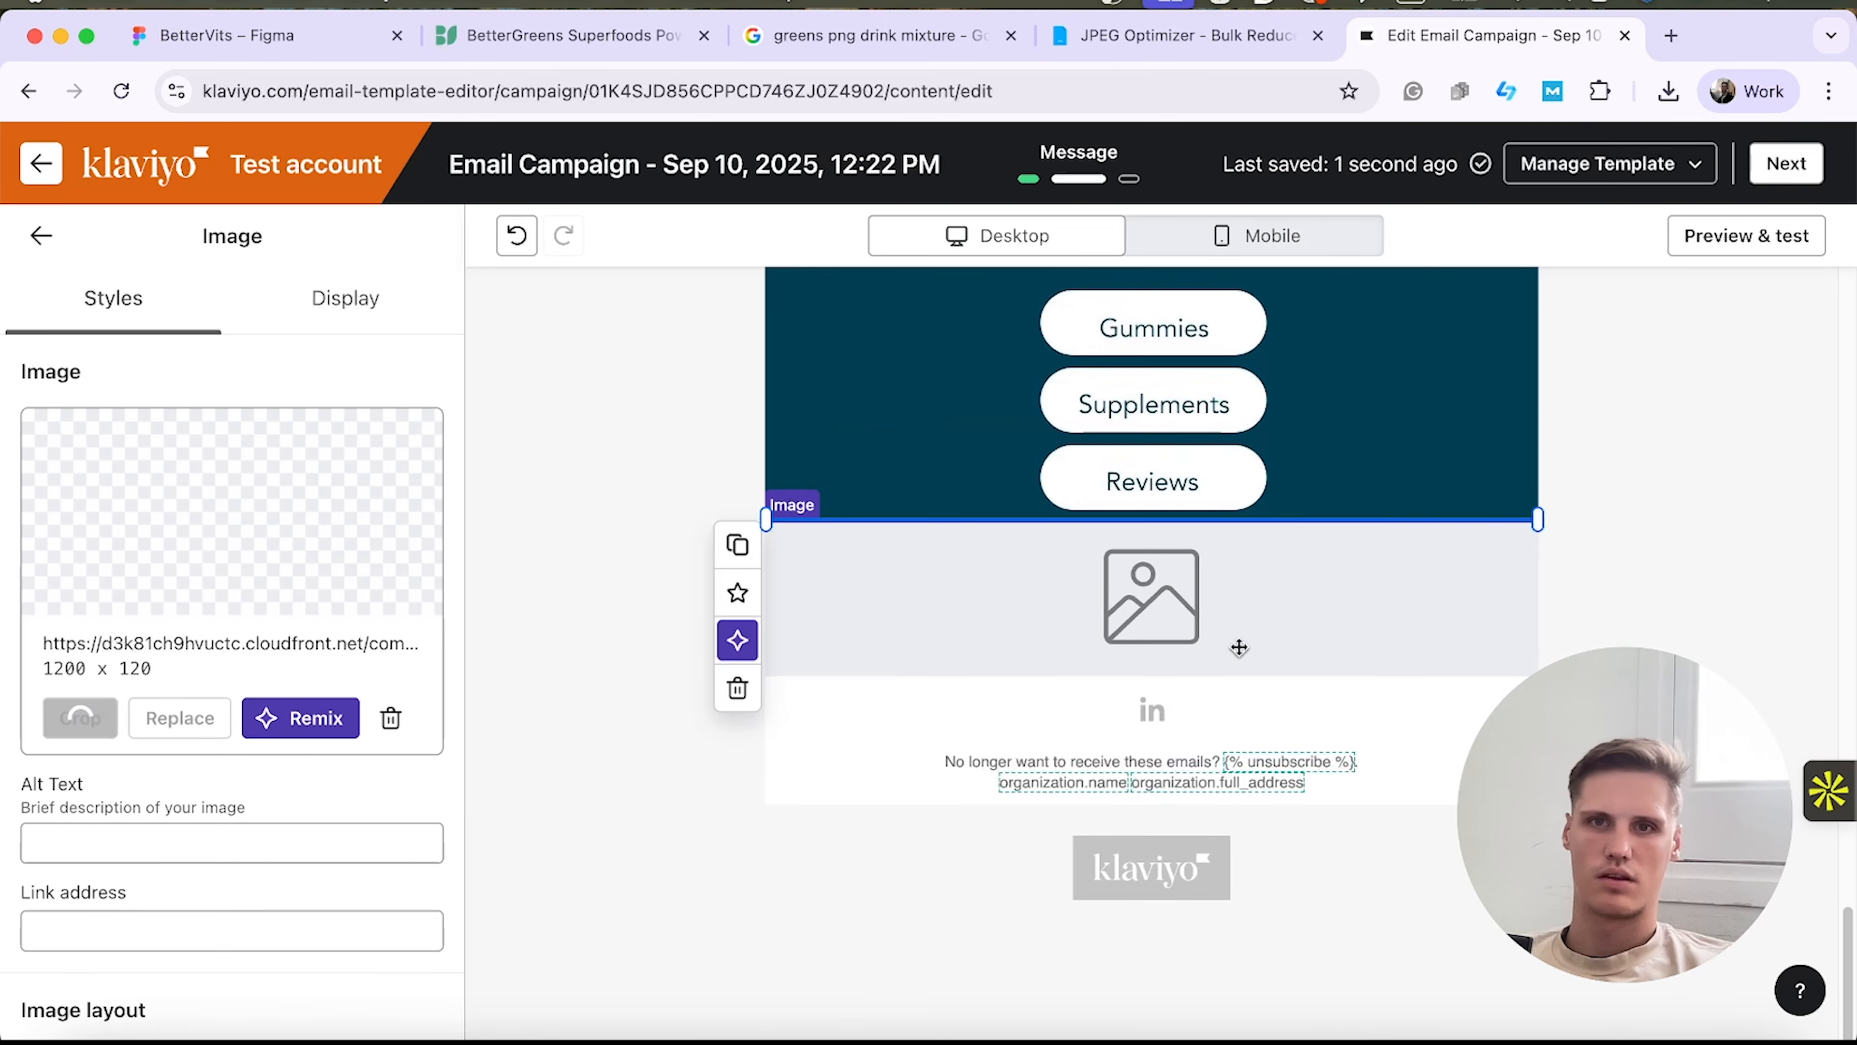
Place the downloaded jpeg-optimizer_Slice 12 (1).jpg in the last empty image block, below the About us image.
{"action": "left_click", "coordinate": [1232, 659]}
{"action": "left_click", "coordinate": [1668, 90]}
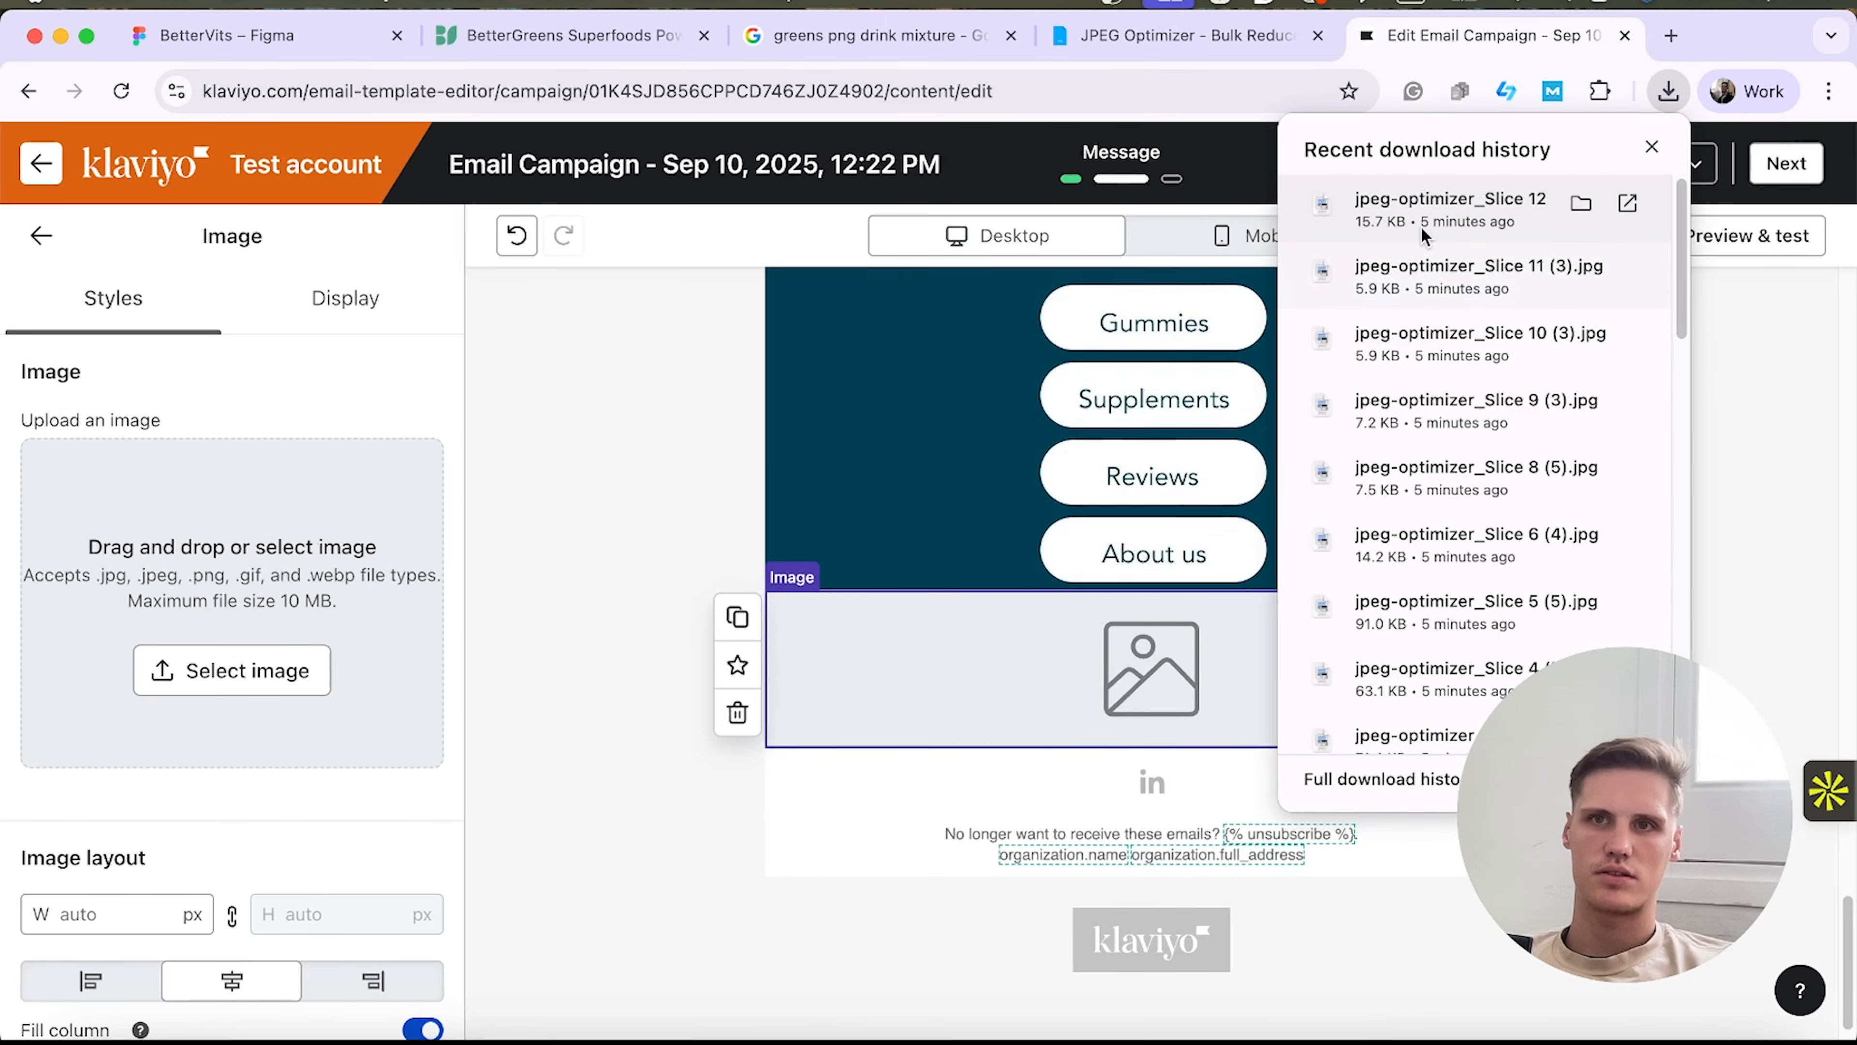
{"action": "left_click_drag", "start_coordinate": [1439, 218], "coordinate": [395, 585]}
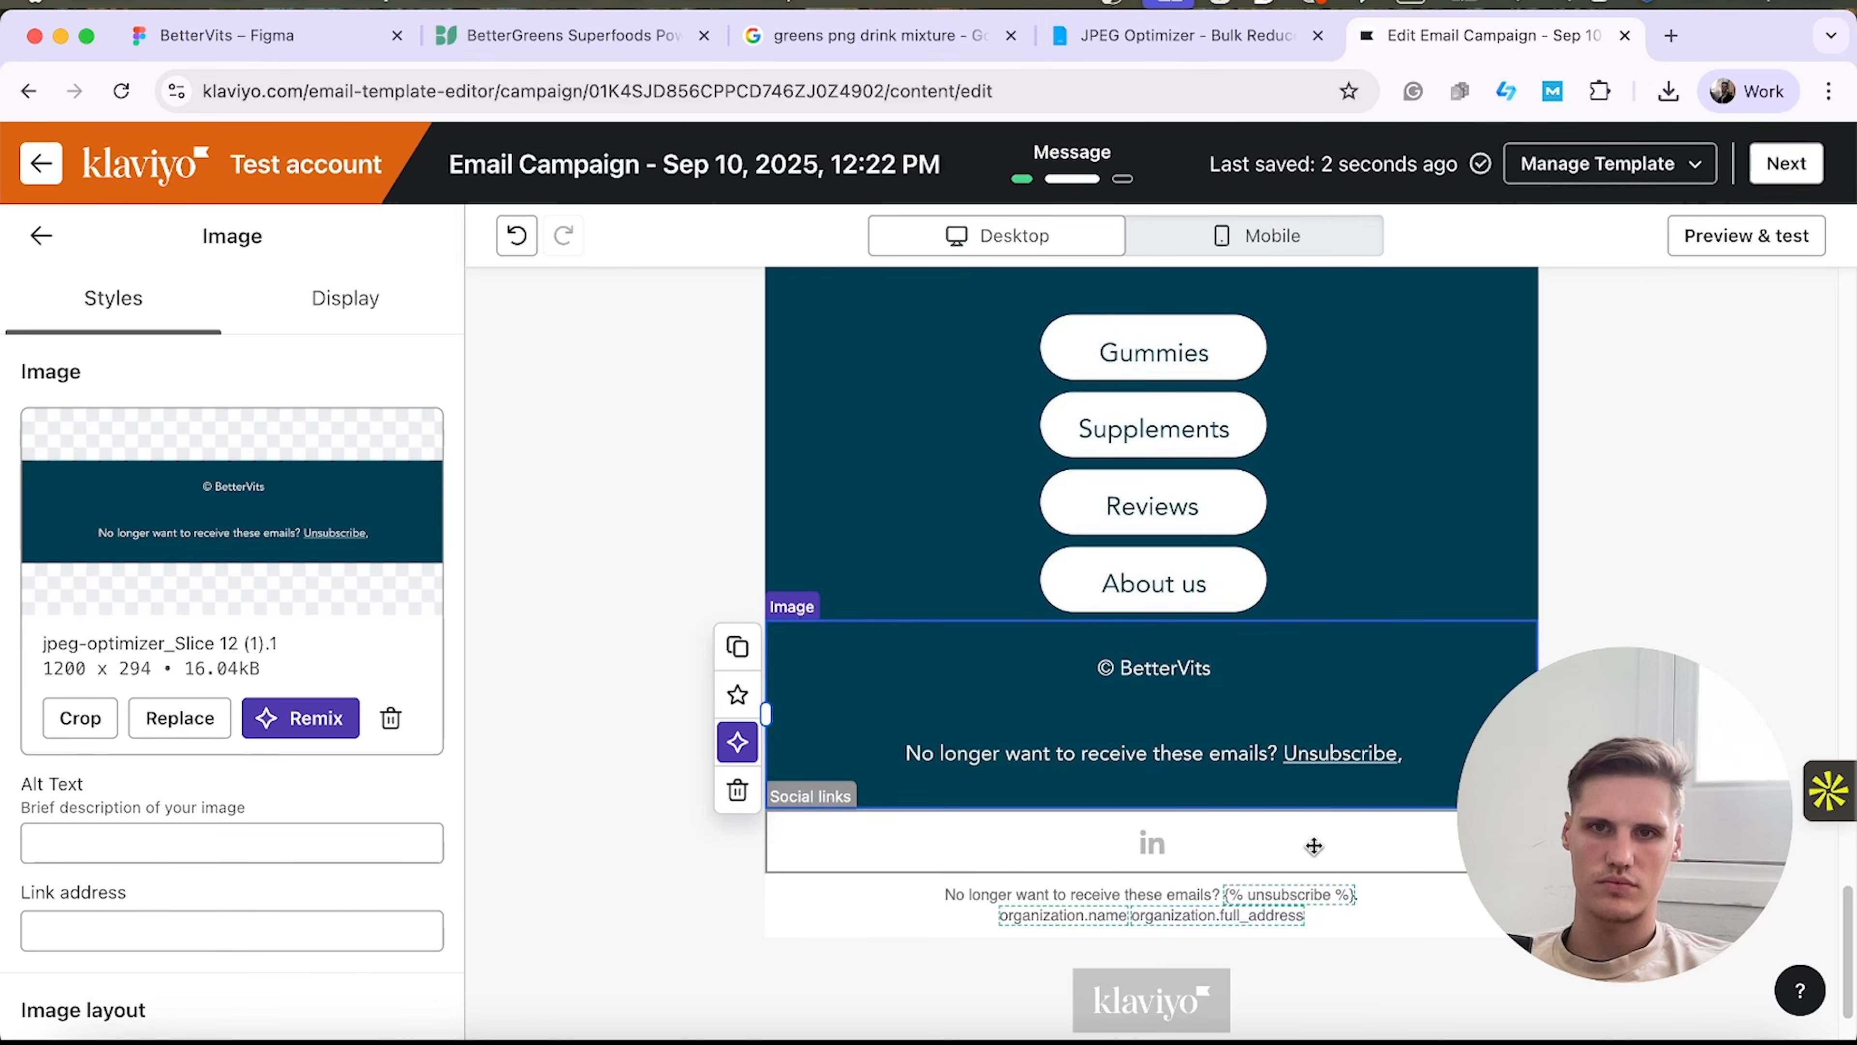
Delete the default social links block, the unsubscribe text block and the emptied section below the email's footer image.
{"action": "left_click", "coordinate": [1314, 846]}
{"action": "left_click", "coordinate": [737, 931]}
{"action": "left_click", "coordinate": [801, 855]}
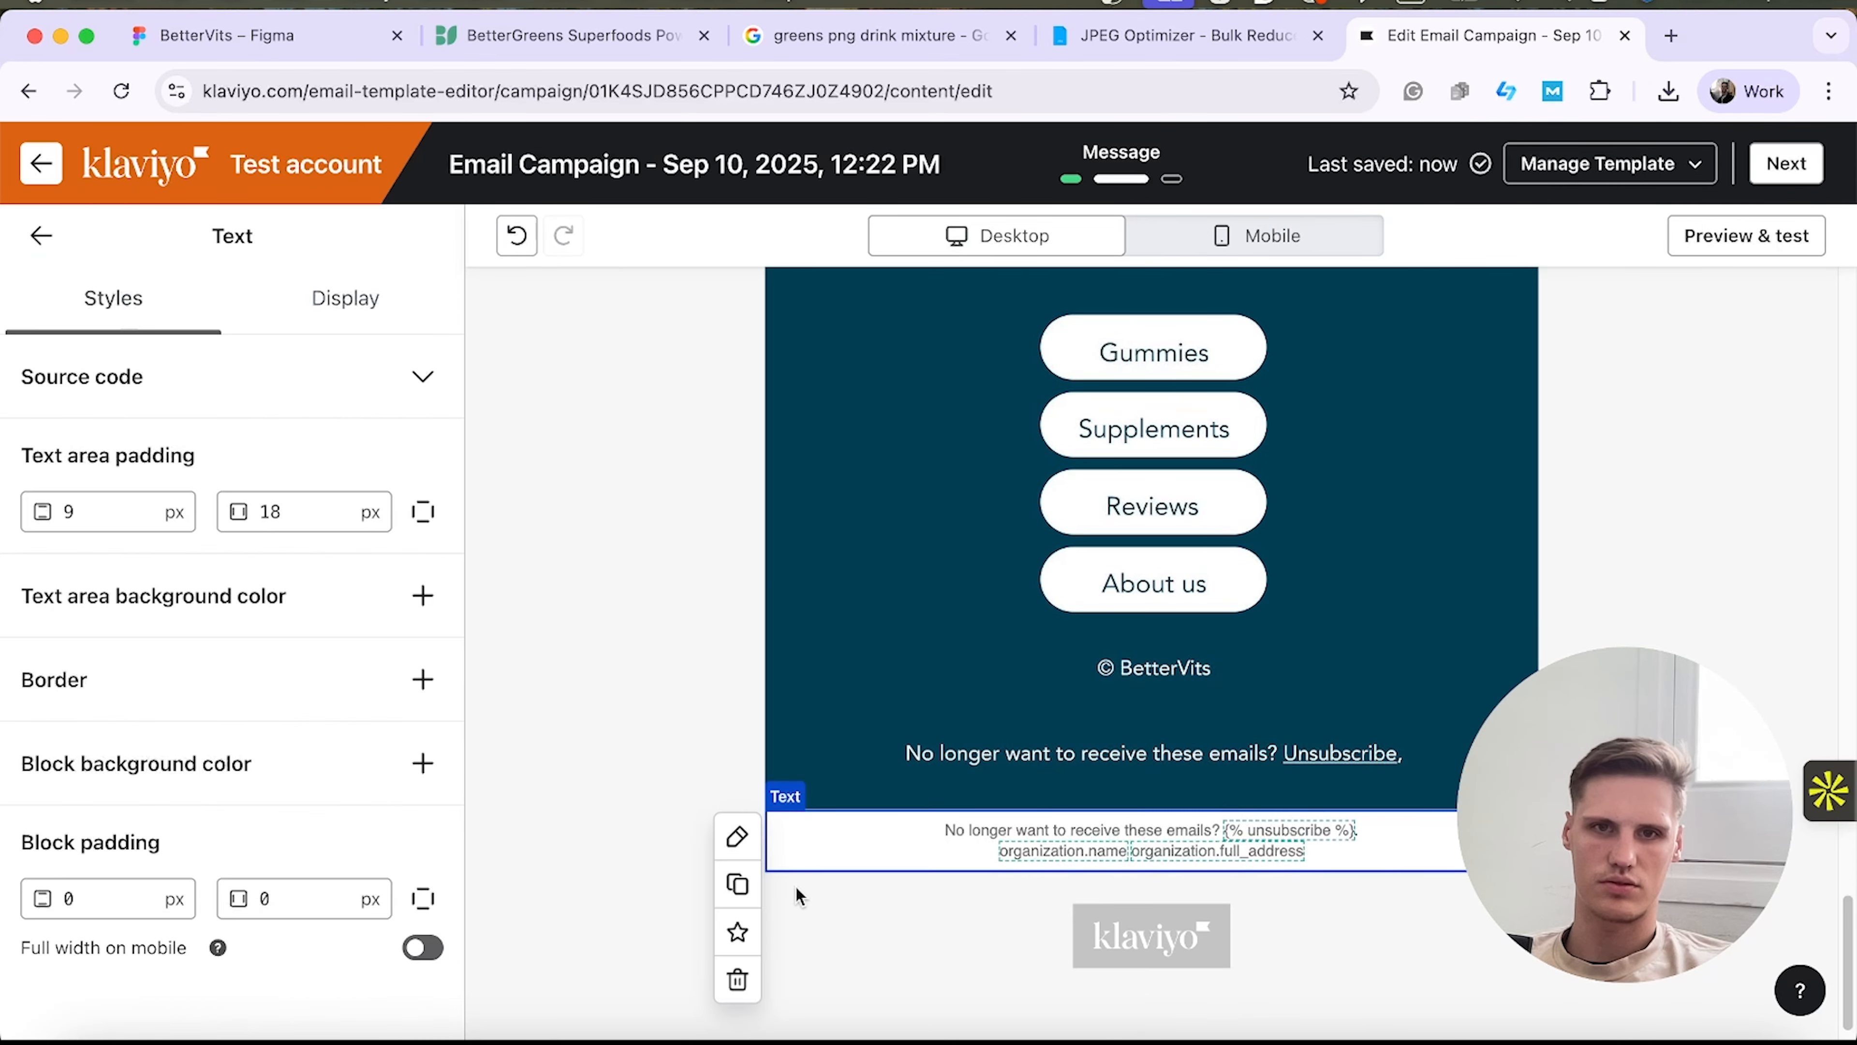
{"action": "left_click", "coordinate": [737, 979]}
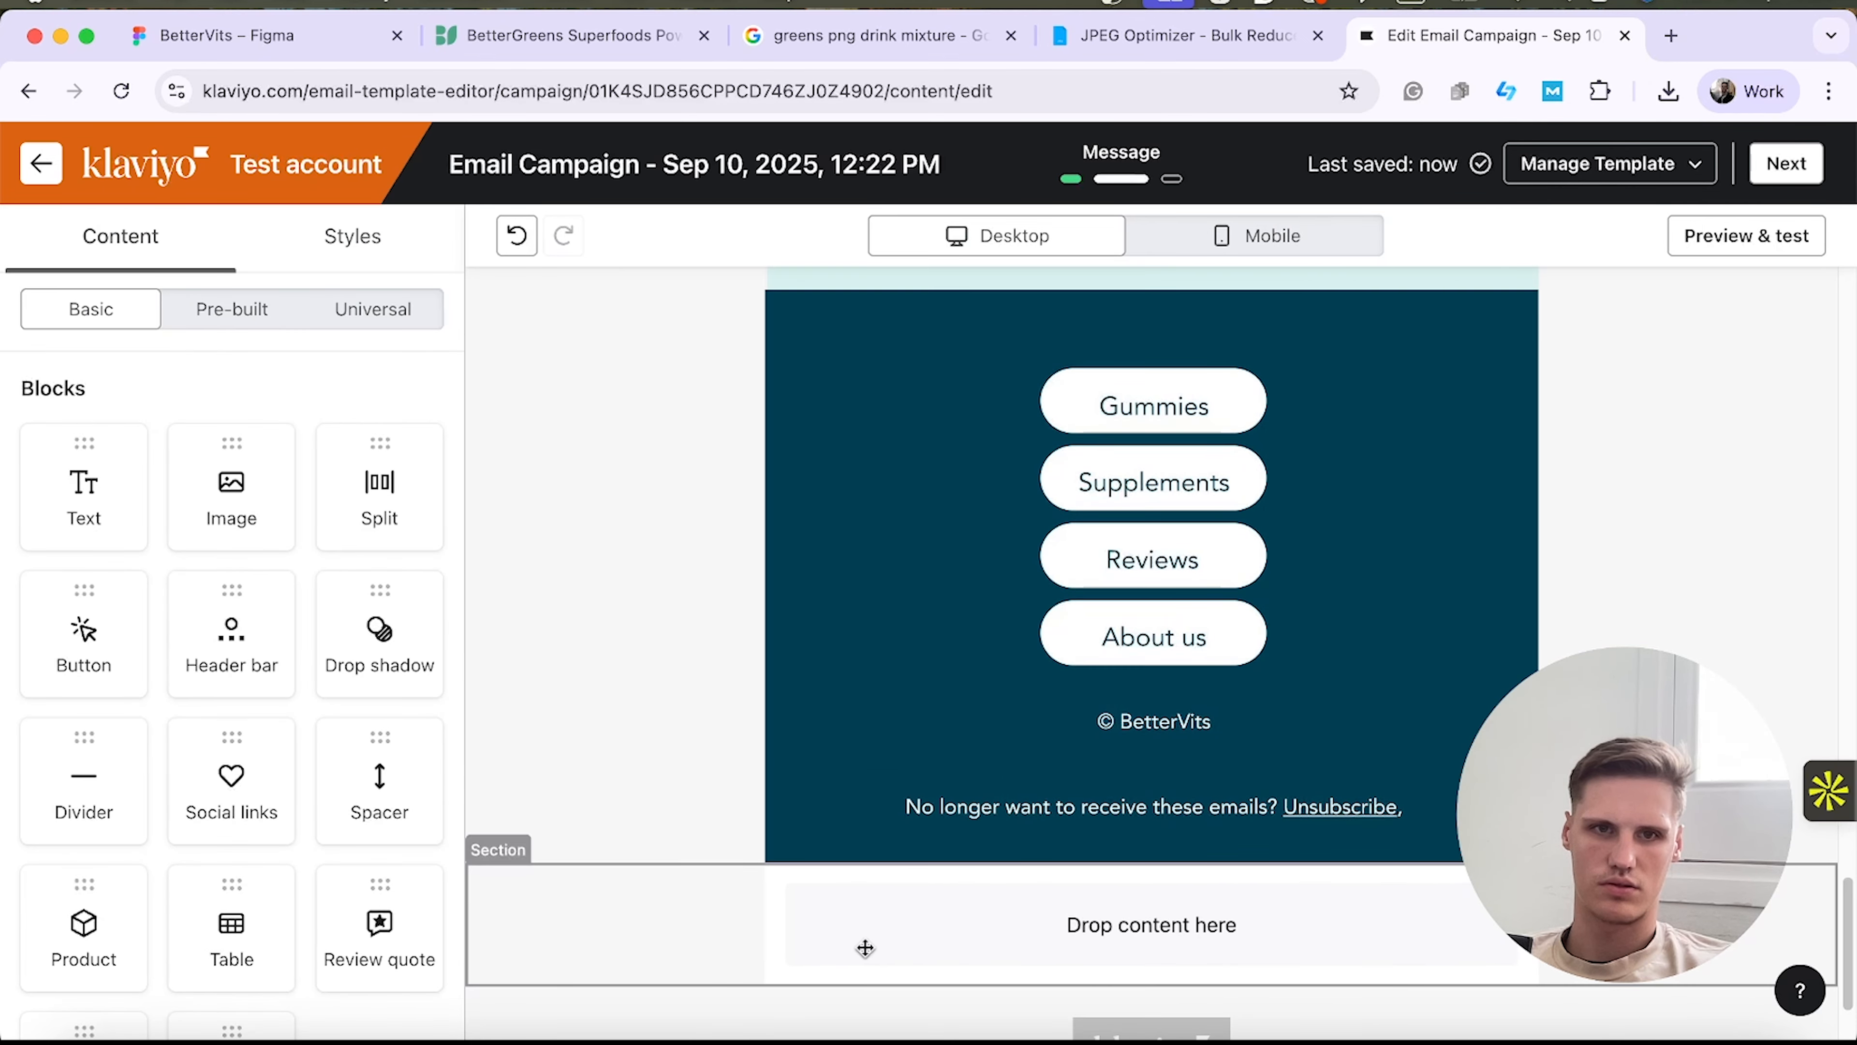
{"action": "left_click", "coordinate": [865, 948]}
{"action": "left_click", "coordinate": [496, 990]}
Review the assembled email from header to footer in the editor and in the desktop preview.
{"action": "scroll", "coordinate": [1106, 720], "scroll_direction": "up", "scroll_amount": 15}
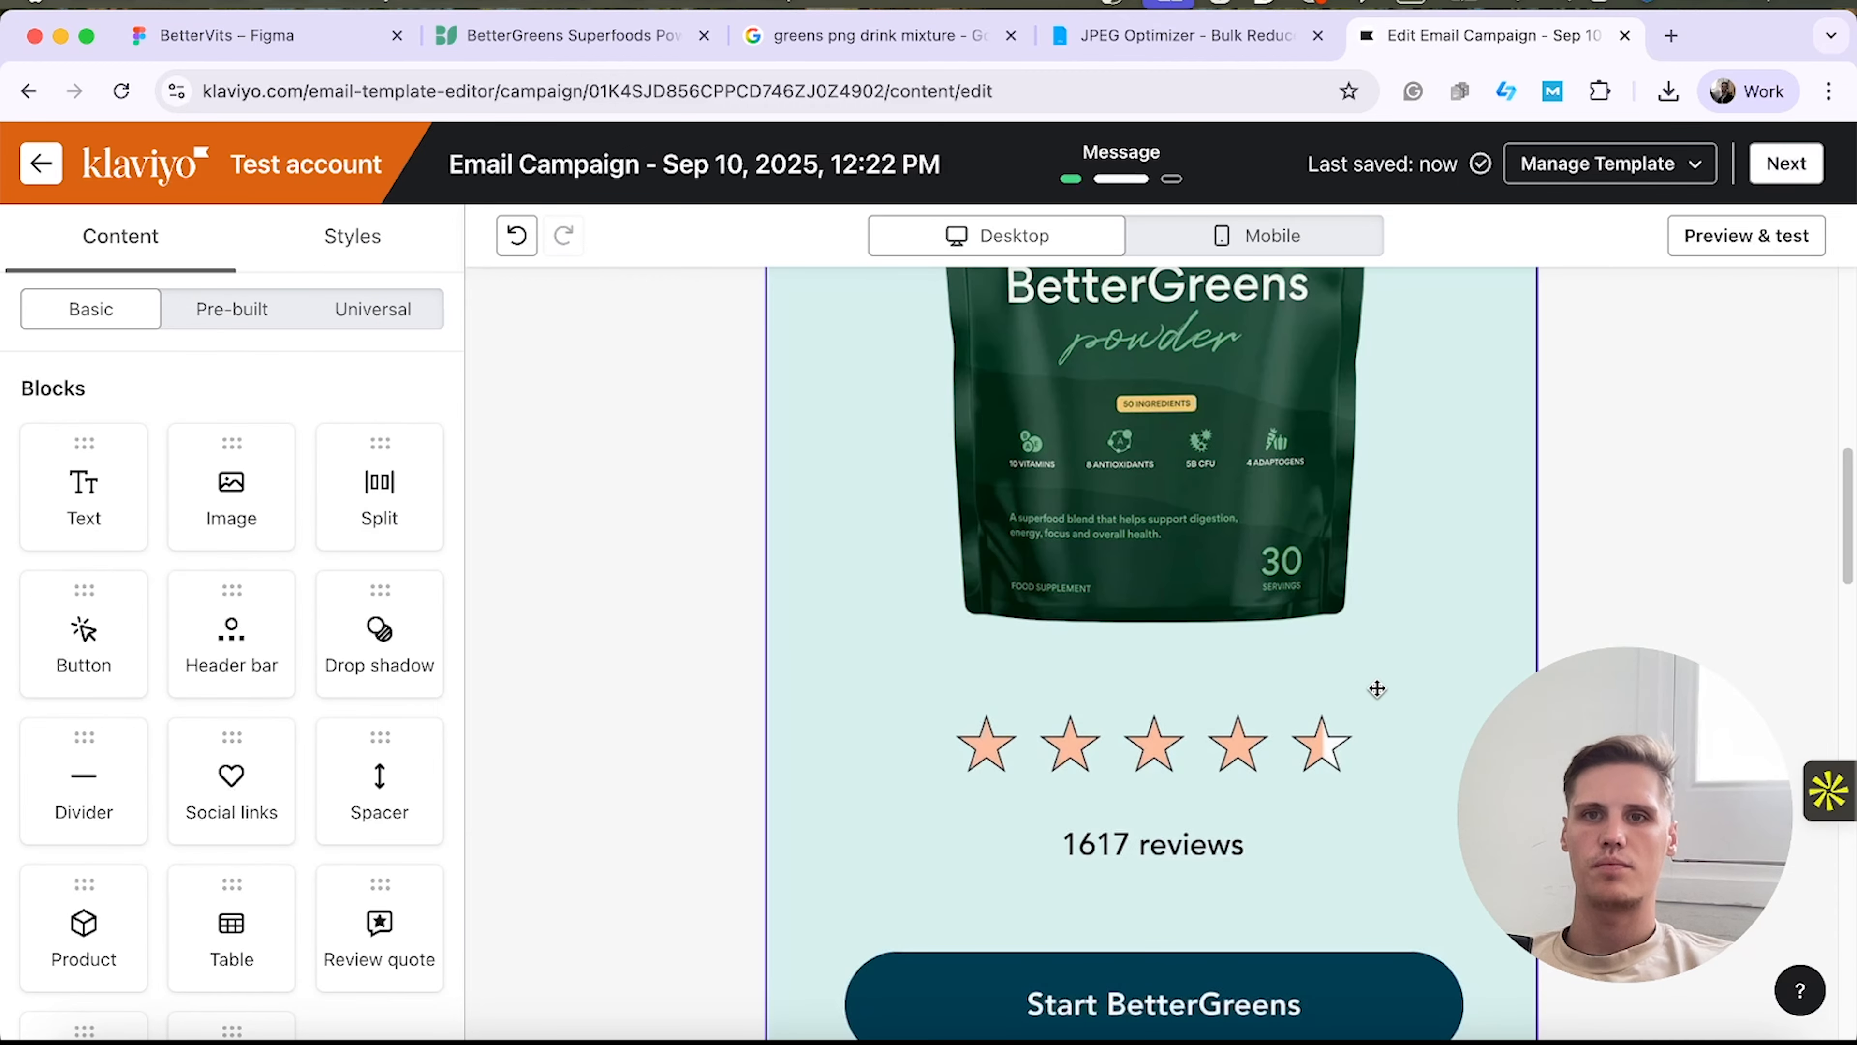
{"action": "scroll", "coordinate": [1461, 717], "scroll_direction": "down", "scroll_amount": 20}
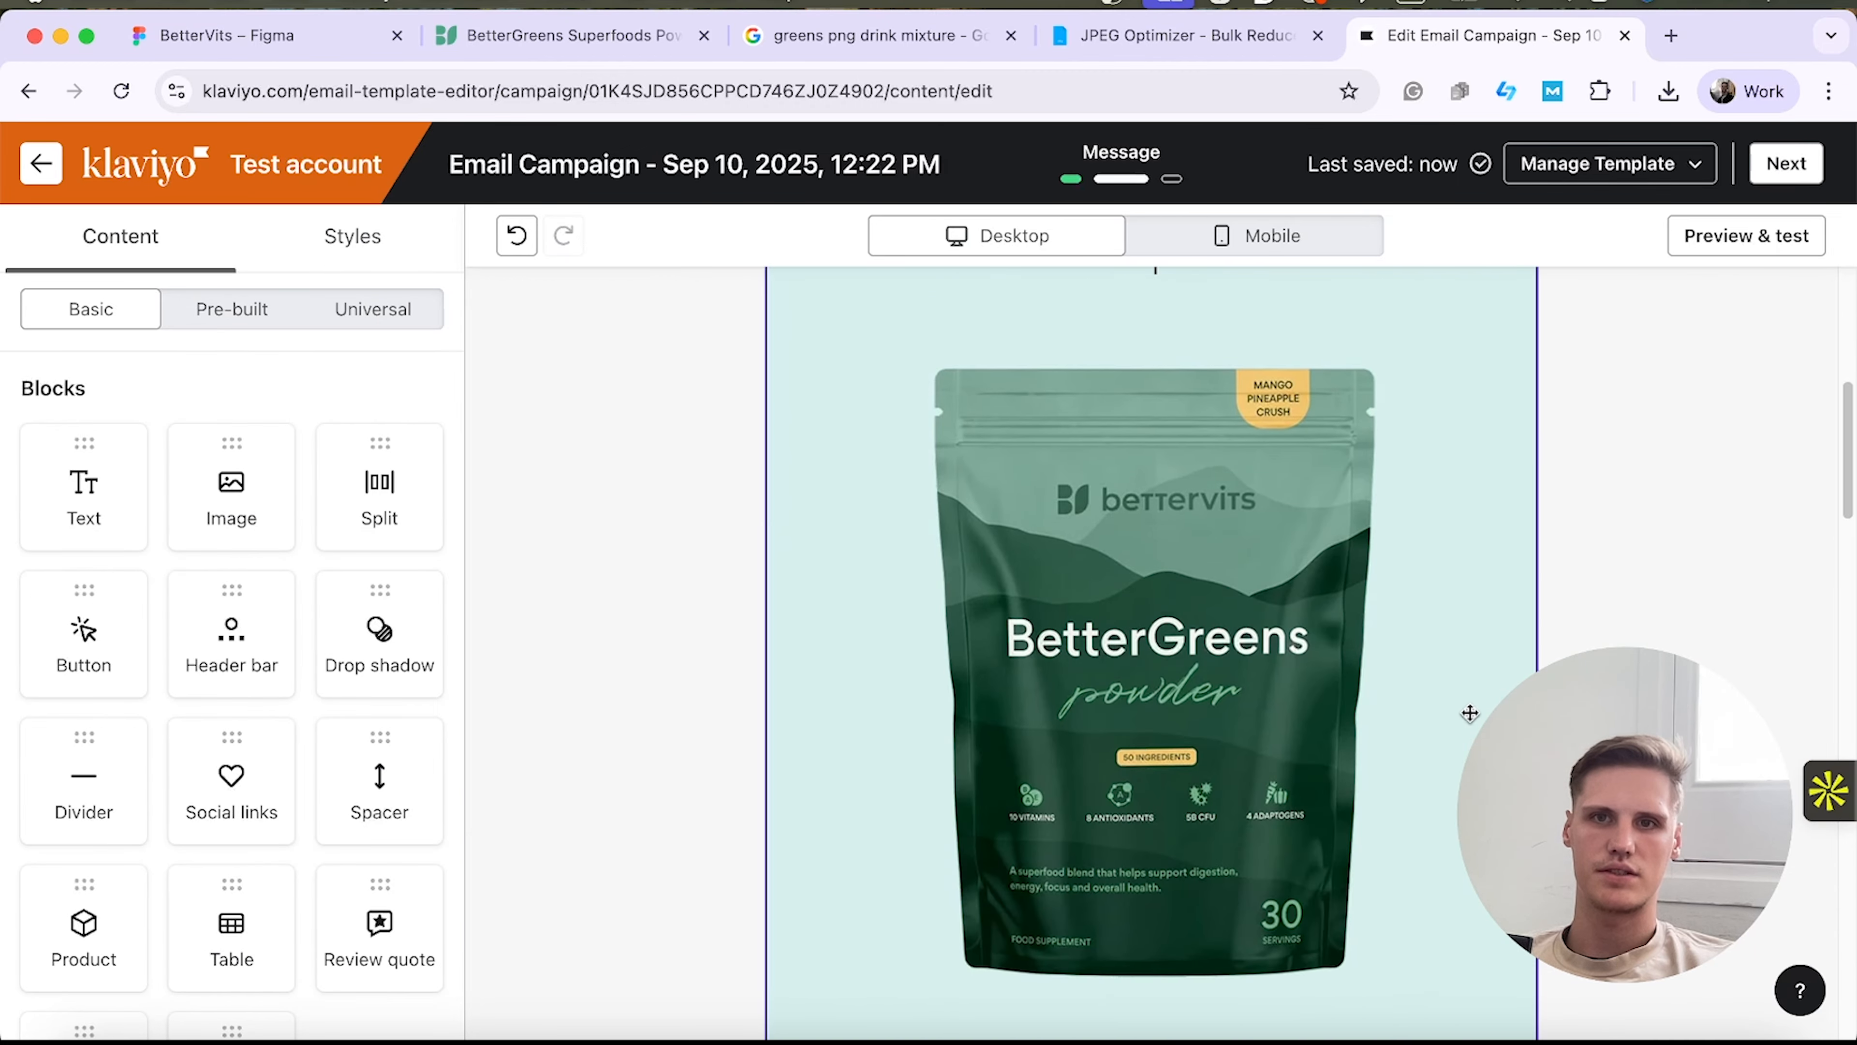
{"action": "scroll", "coordinate": [1460, 724], "scroll_direction": "down", "scroll_amount": 10}
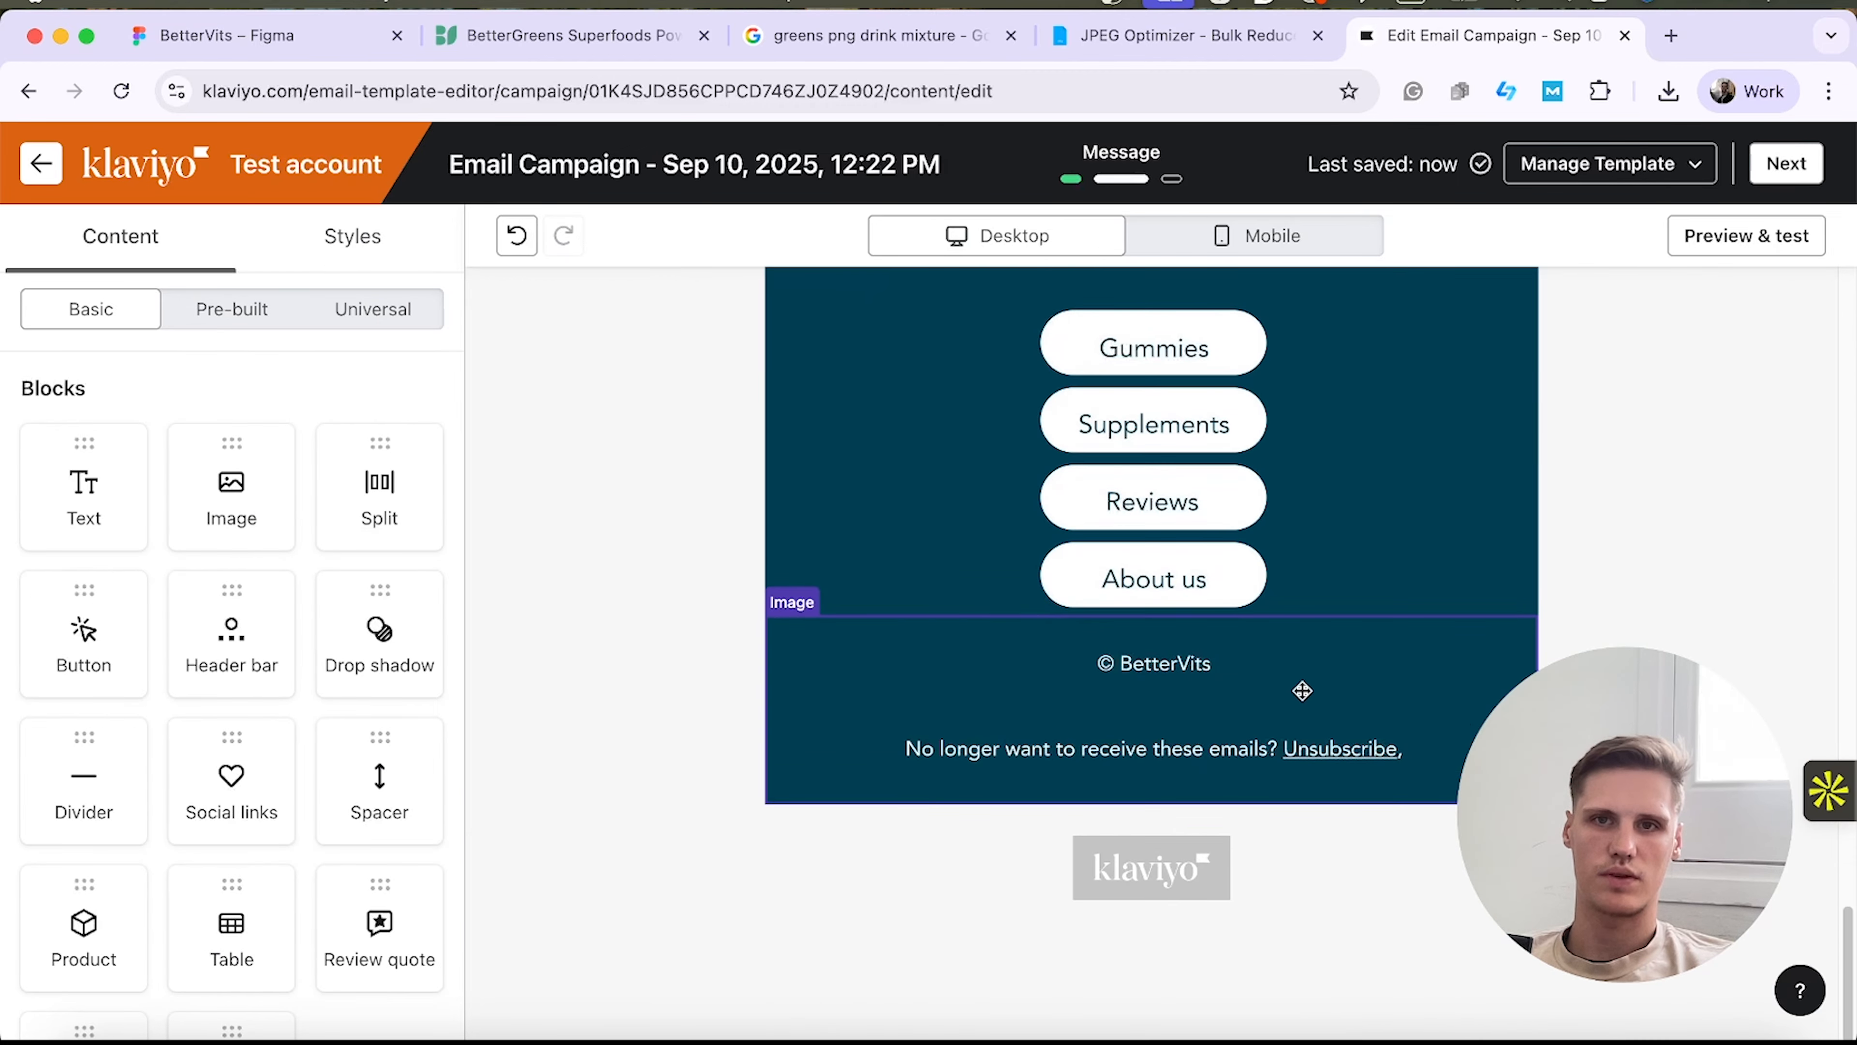
{"action": "scroll", "coordinate": [1110, 581], "scroll_direction": "up", "scroll_amount": 15}
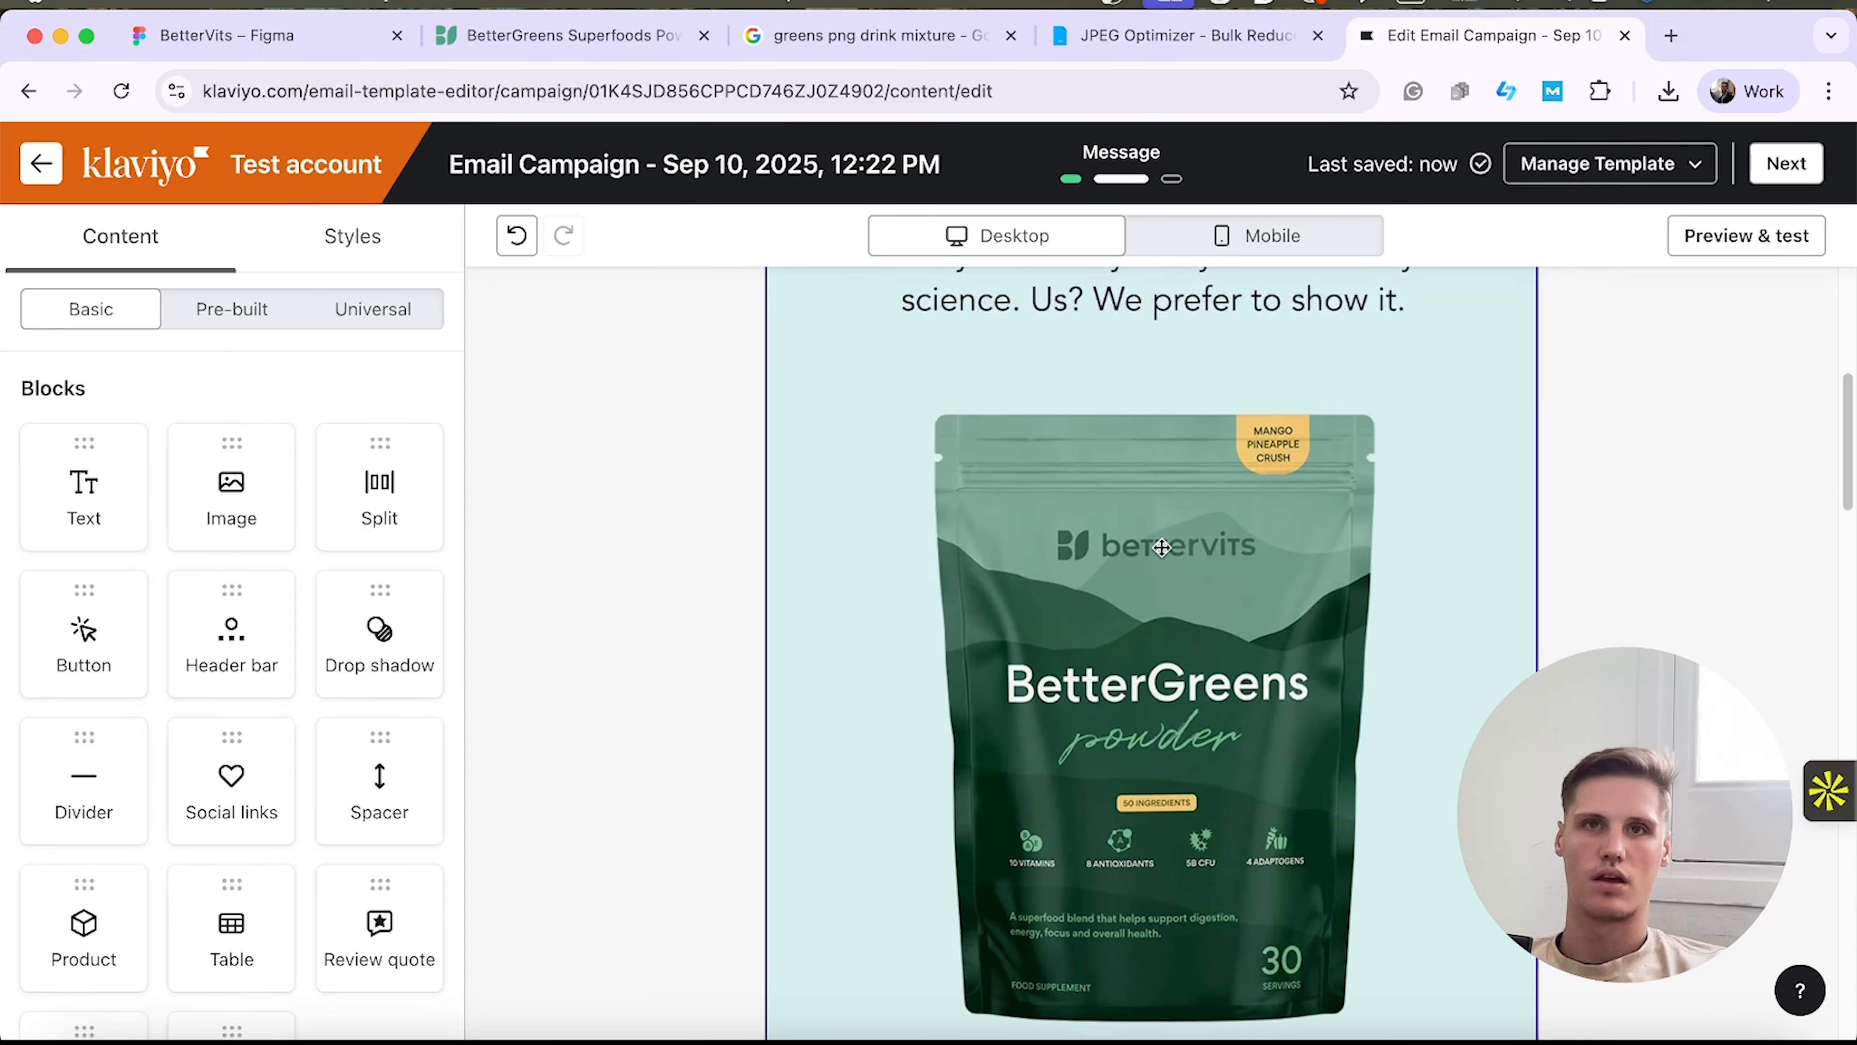
{"action": "scroll", "coordinate": [1163, 541], "scroll_direction": "up", "scroll_amount": 10}
{"action": "left_click", "coordinate": [1722, 229]}
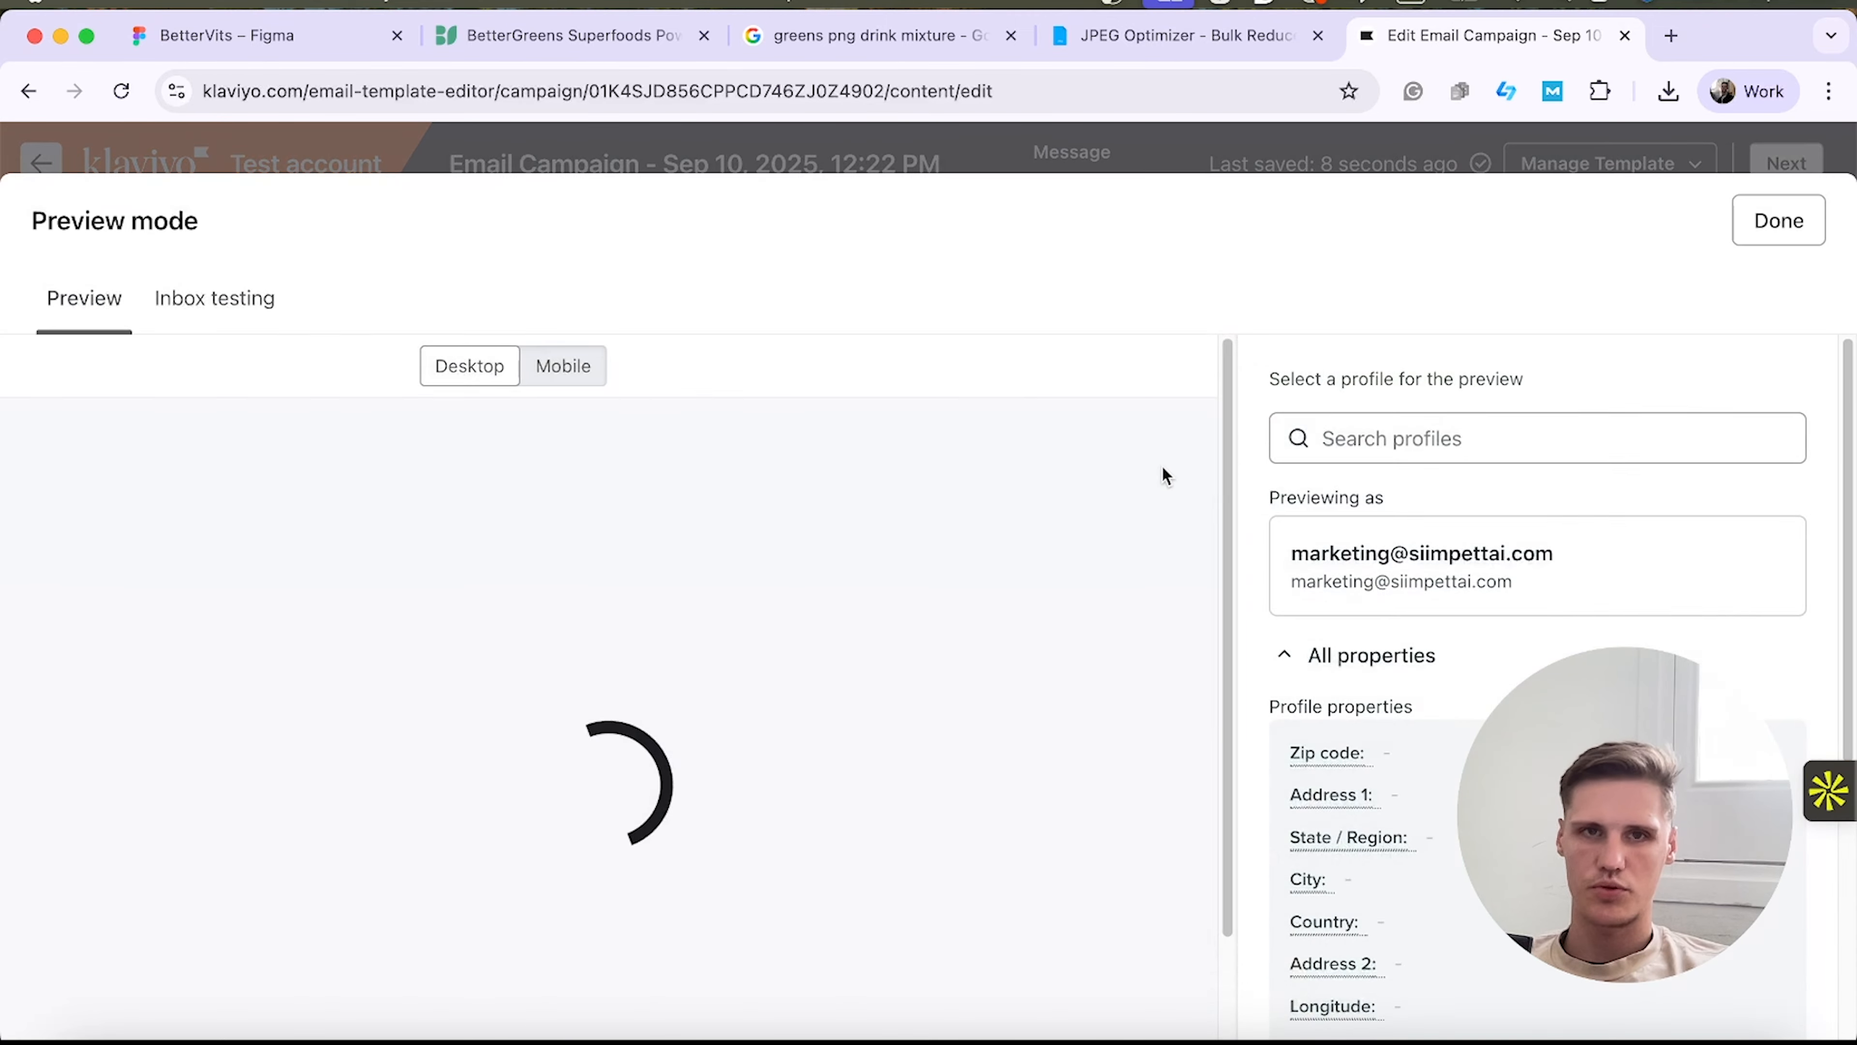
{"action": "scroll", "coordinate": [584, 513], "scroll_direction": "down", "scroll_amount": 1}
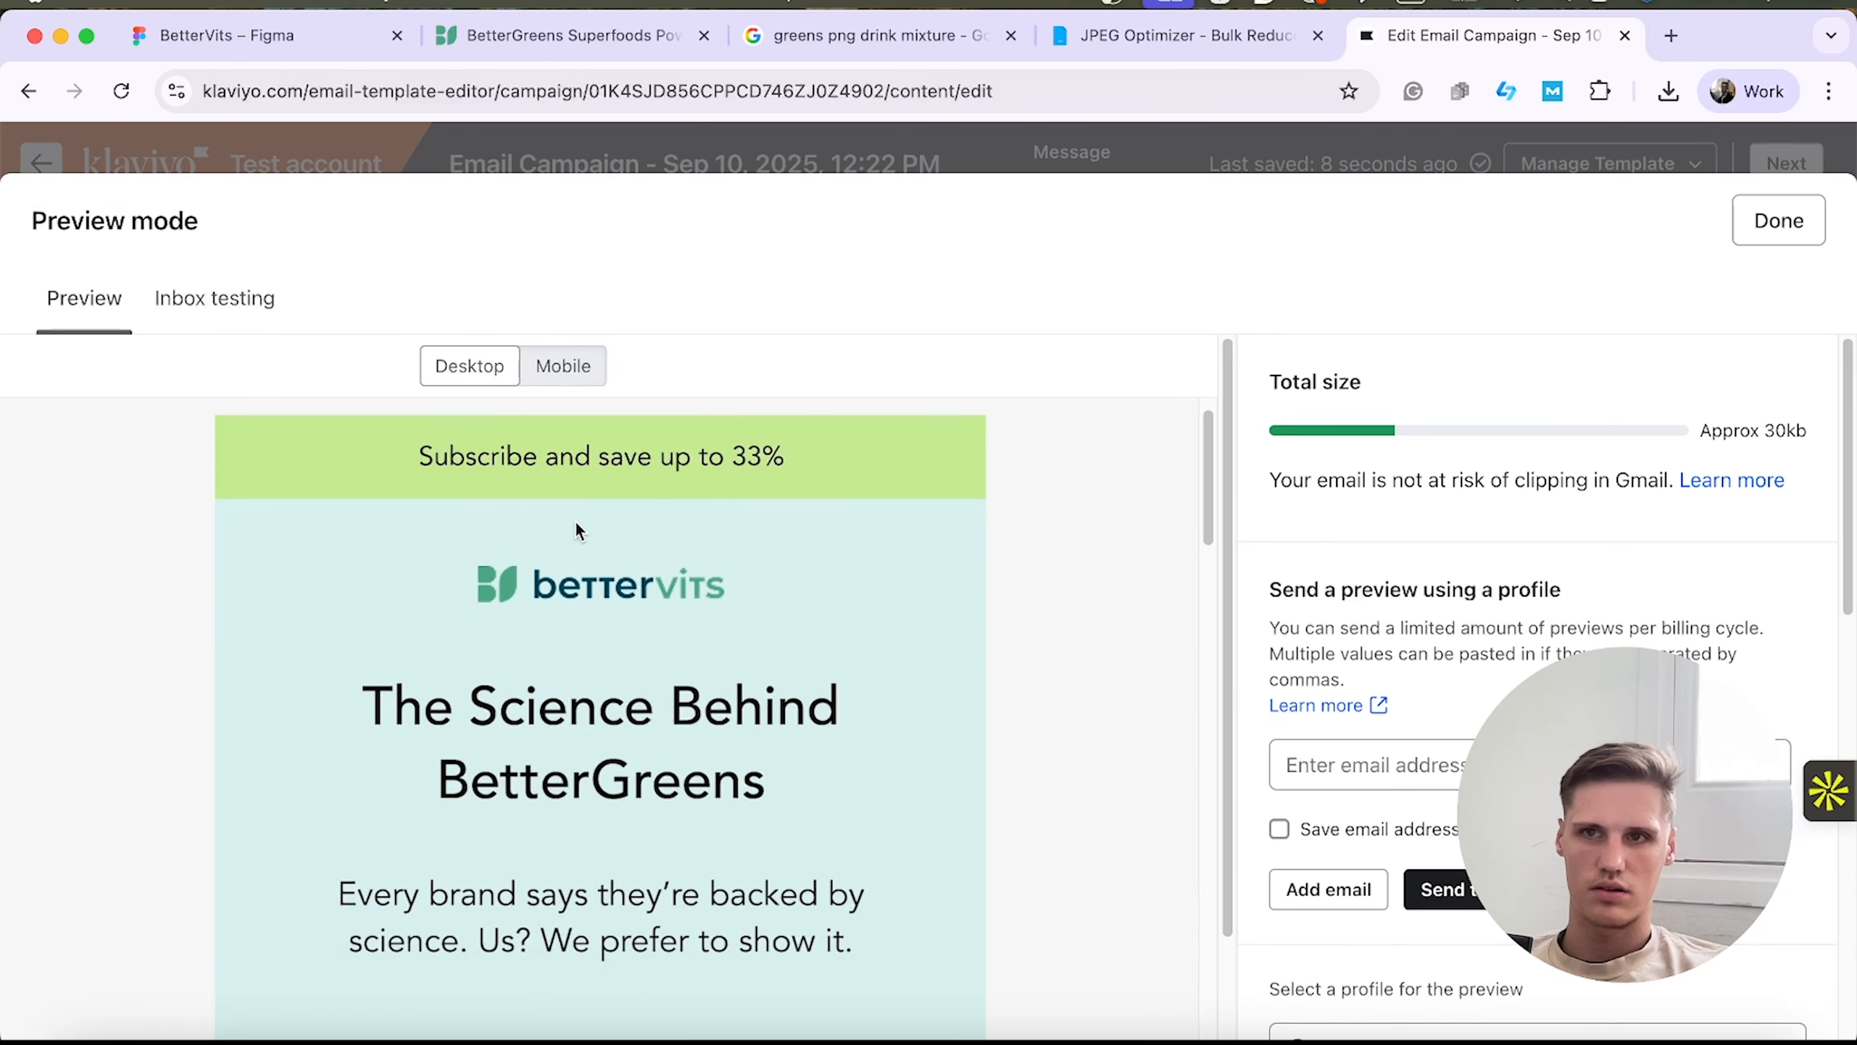
{"action": "scroll", "coordinate": [980, 699], "scroll_direction": "down", "scroll_amount": 15}
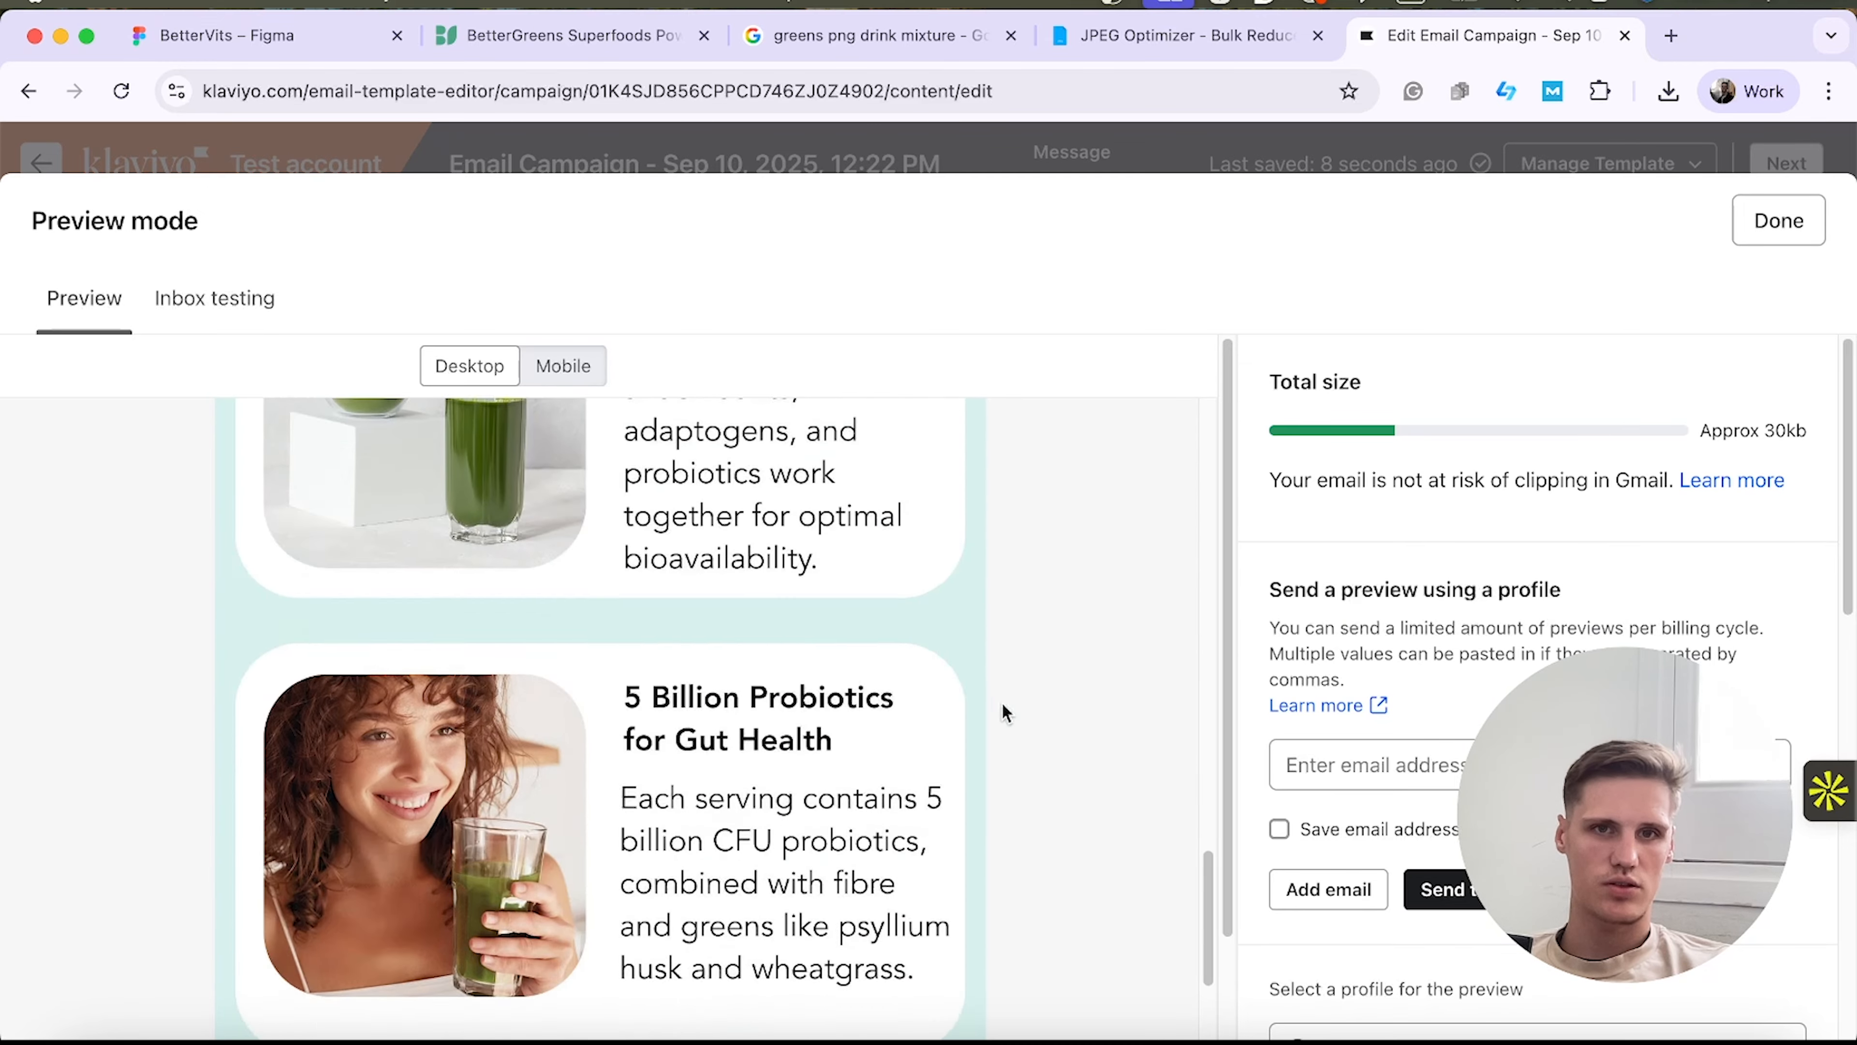
{"action": "scroll", "coordinate": [951, 732], "scroll_direction": "down", "scroll_amount": 5}
{"action": "scroll", "coordinate": [672, 738], "scroll_direction": "up", "scroll_amount": 15}
Check the email in the mobile preview down to the footer and close preview mode.
{"action": "left_click", "coordinate": [563, 366]}
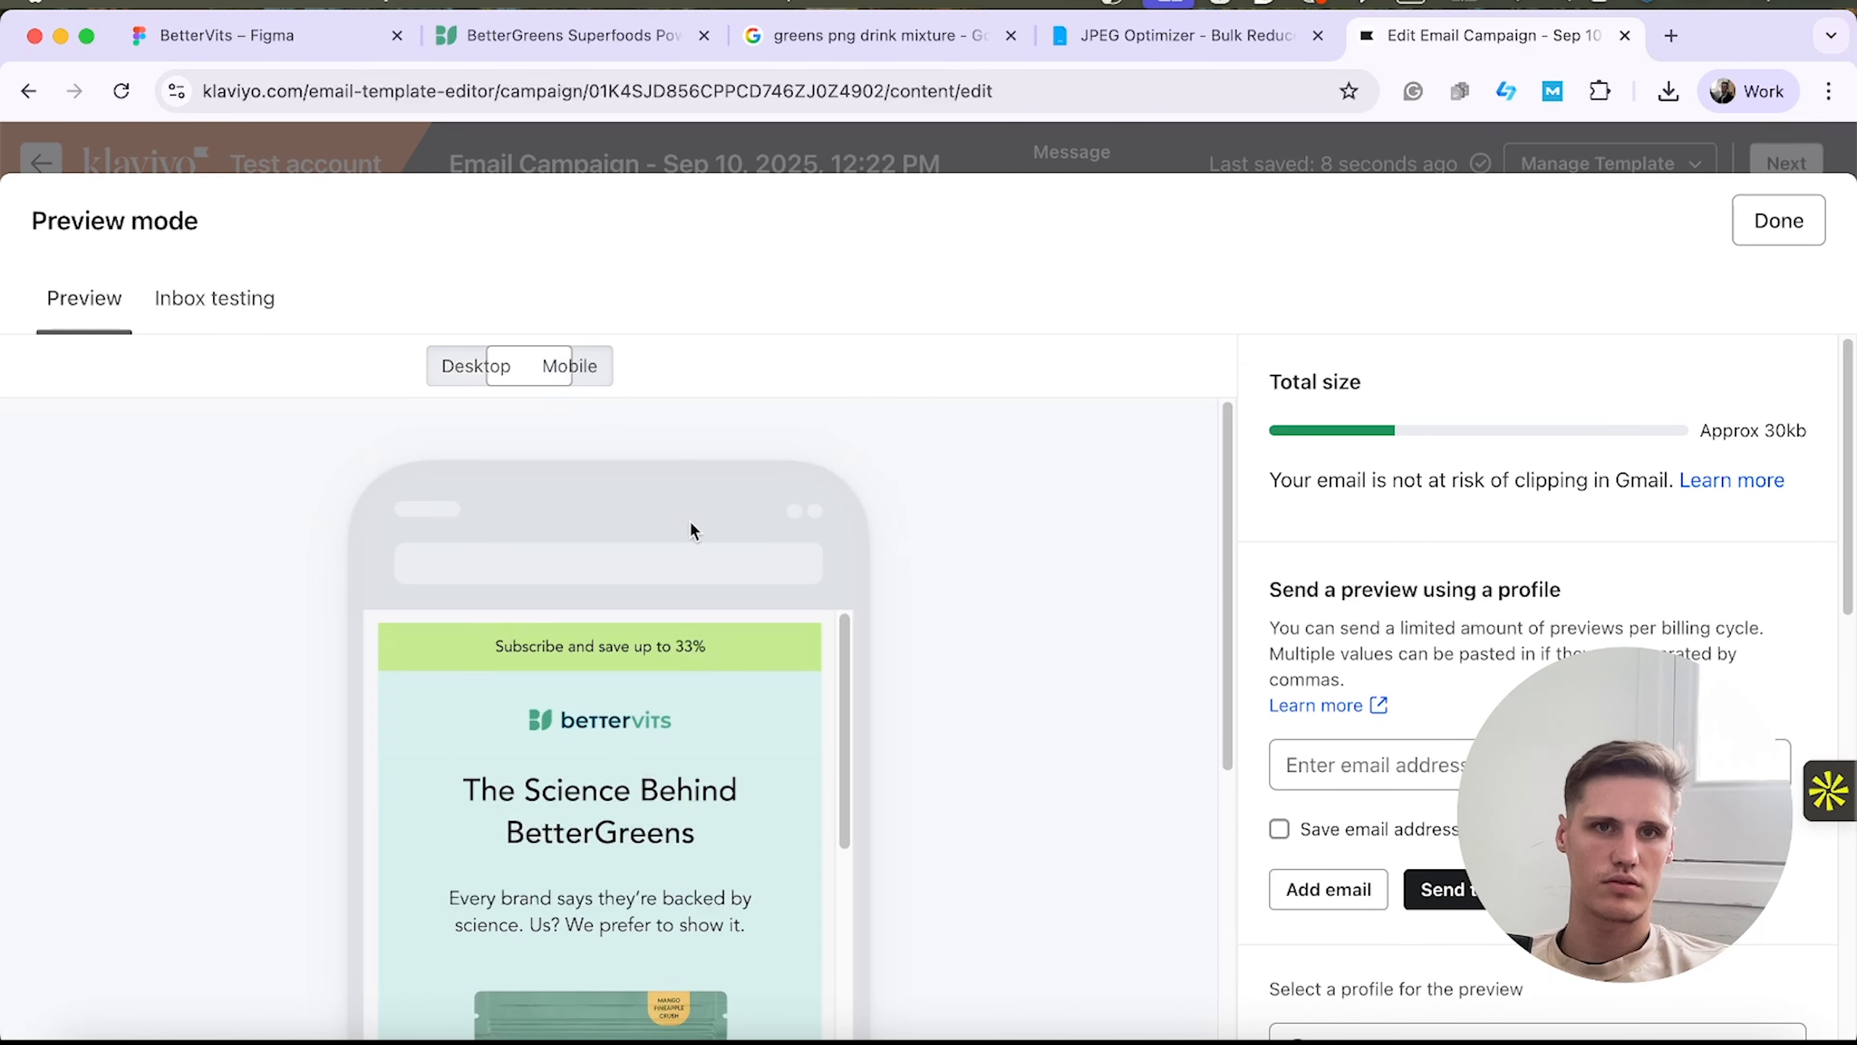
{"action": "scroll", "coordinate": [750, 786], "scroll_direction": "down", "scroll_amount": 10}
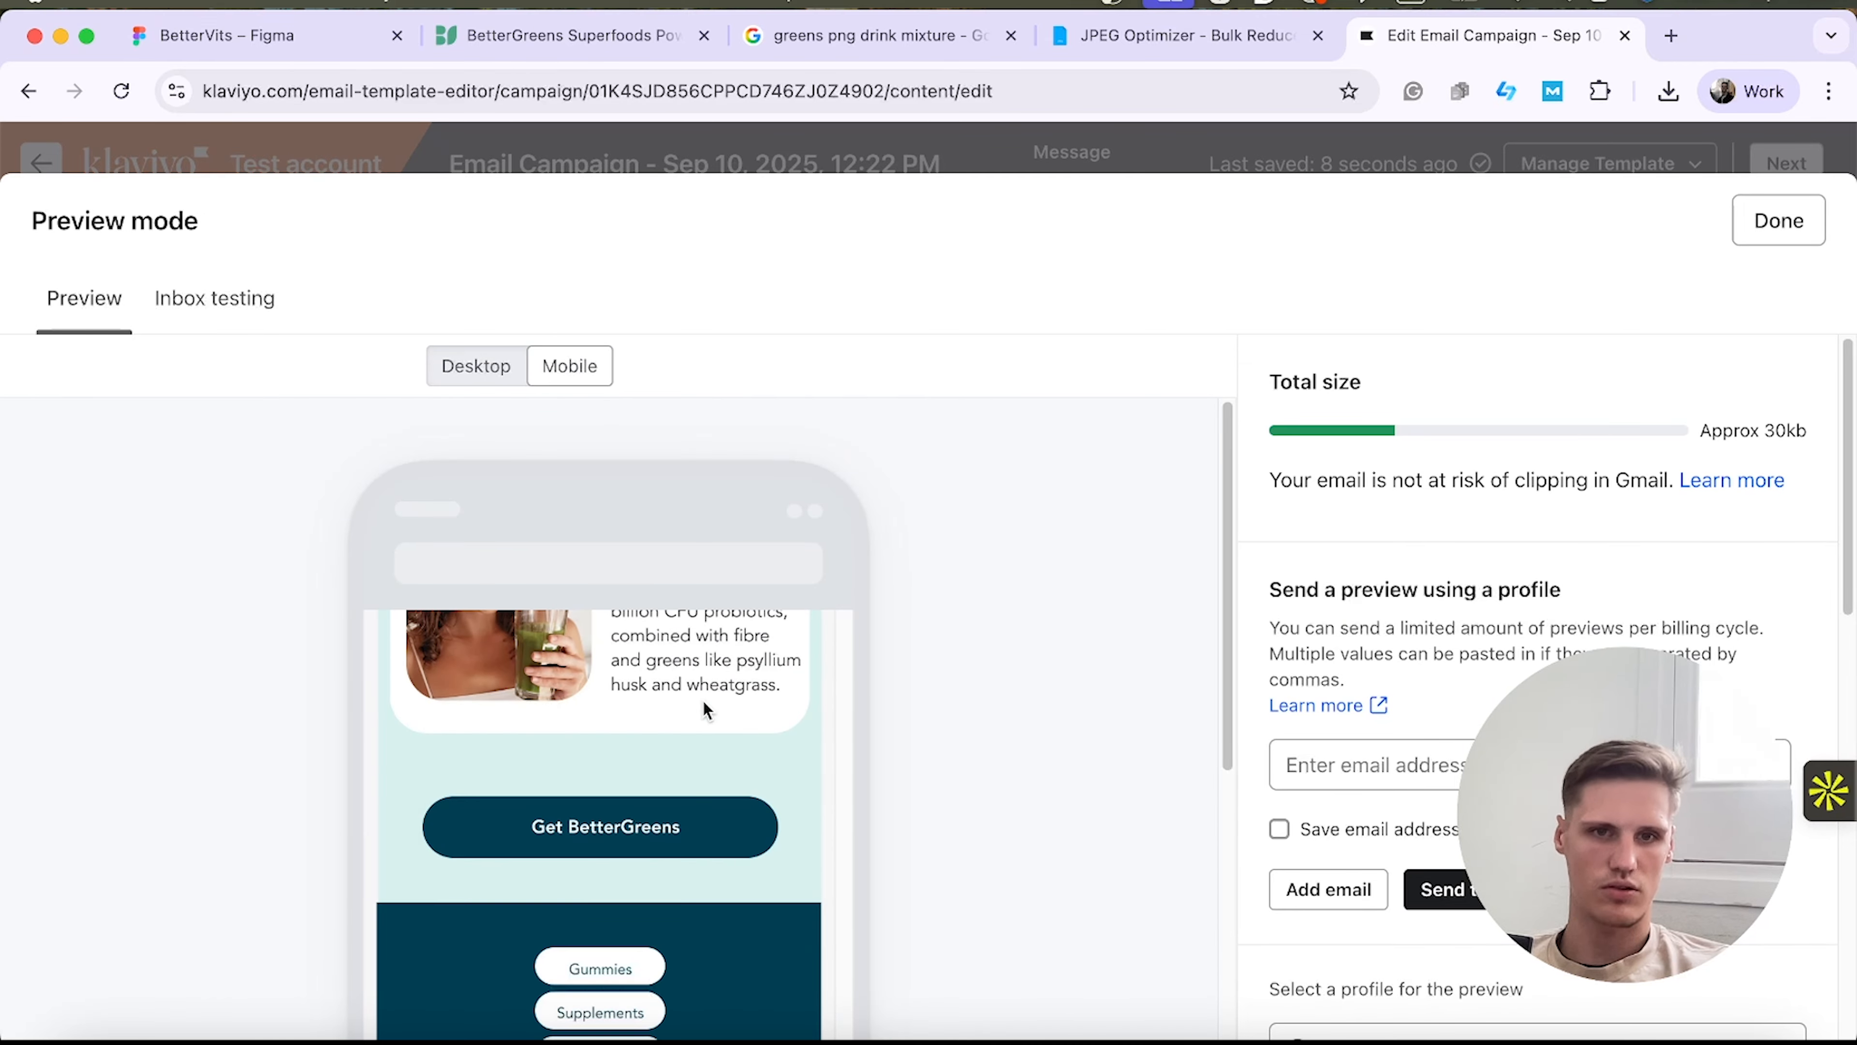
{"action": "scroll", "coordinate": [731, 732], "scroll_direction": "down", "scroll_amount": 5}
{"action": "left_click", "coordinate": [1806, 216]}
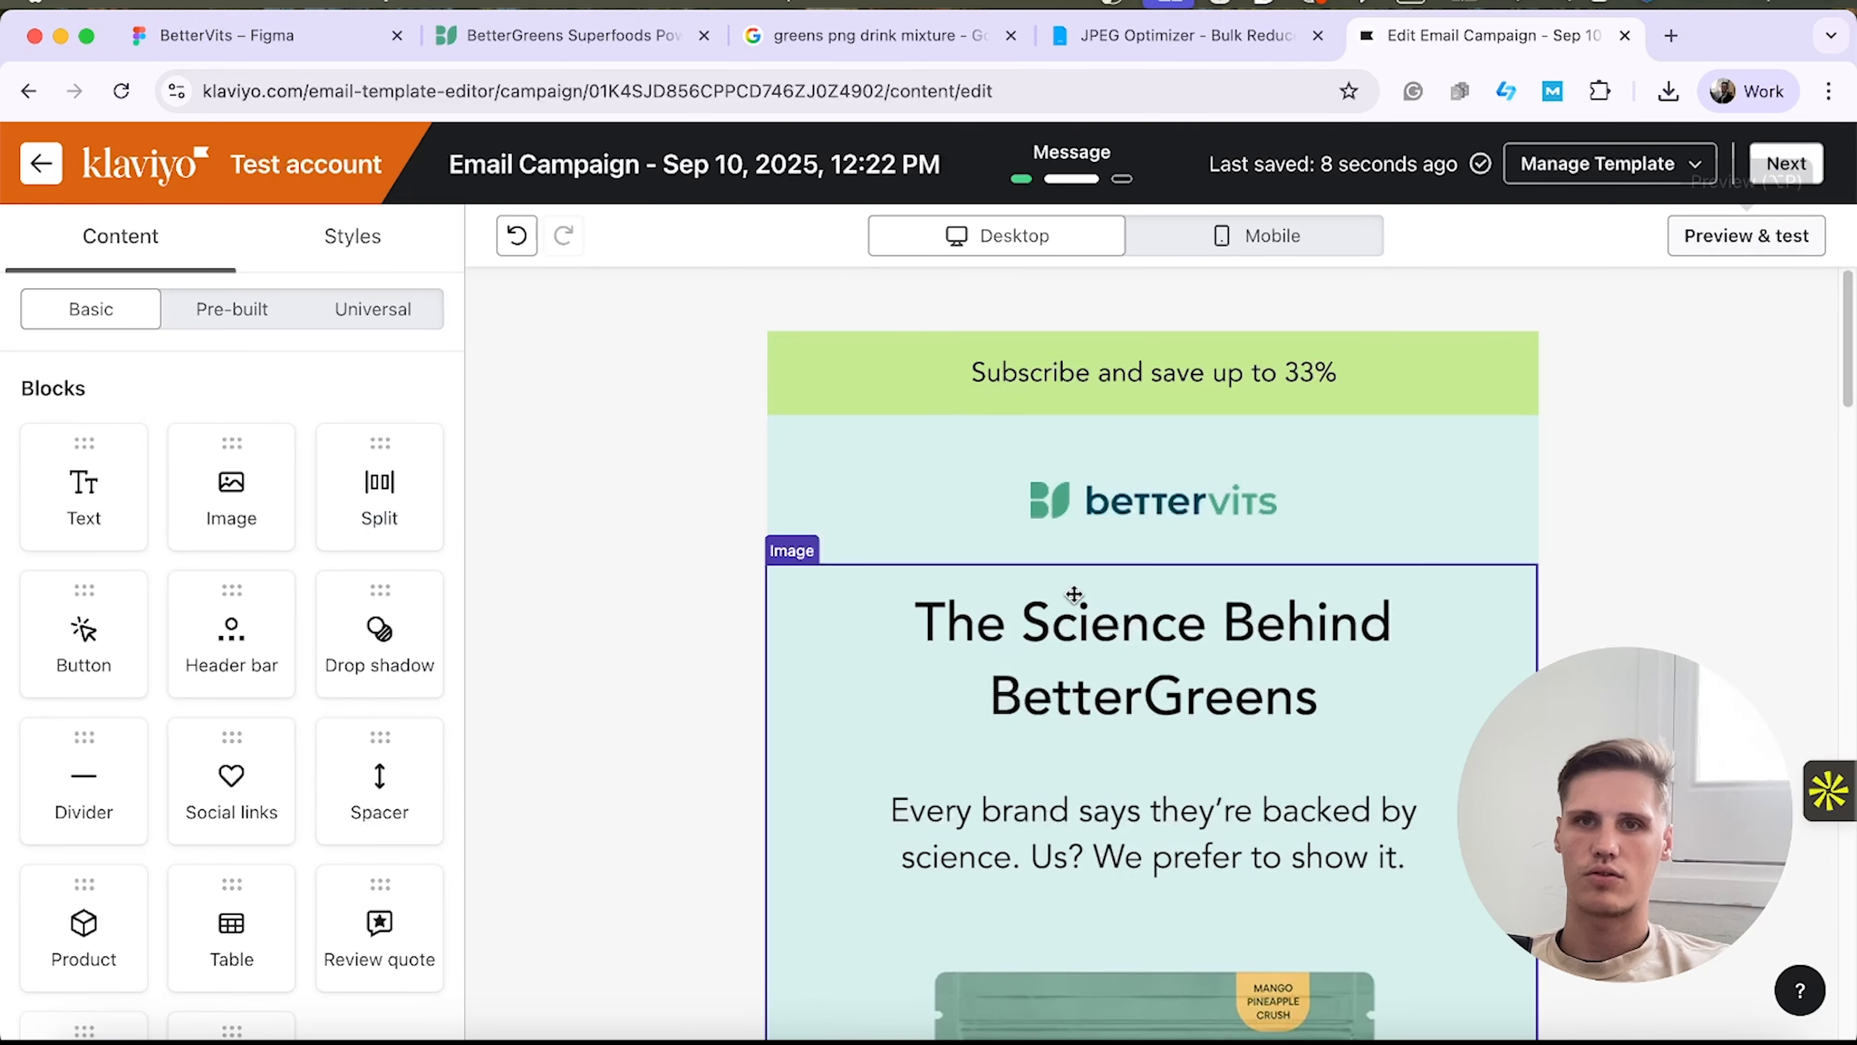
Examine the link address setting of the bettervits header image and of the BetterGreens powder image below it.
{"action": "left_click", "coordinate": [1076, 534]}
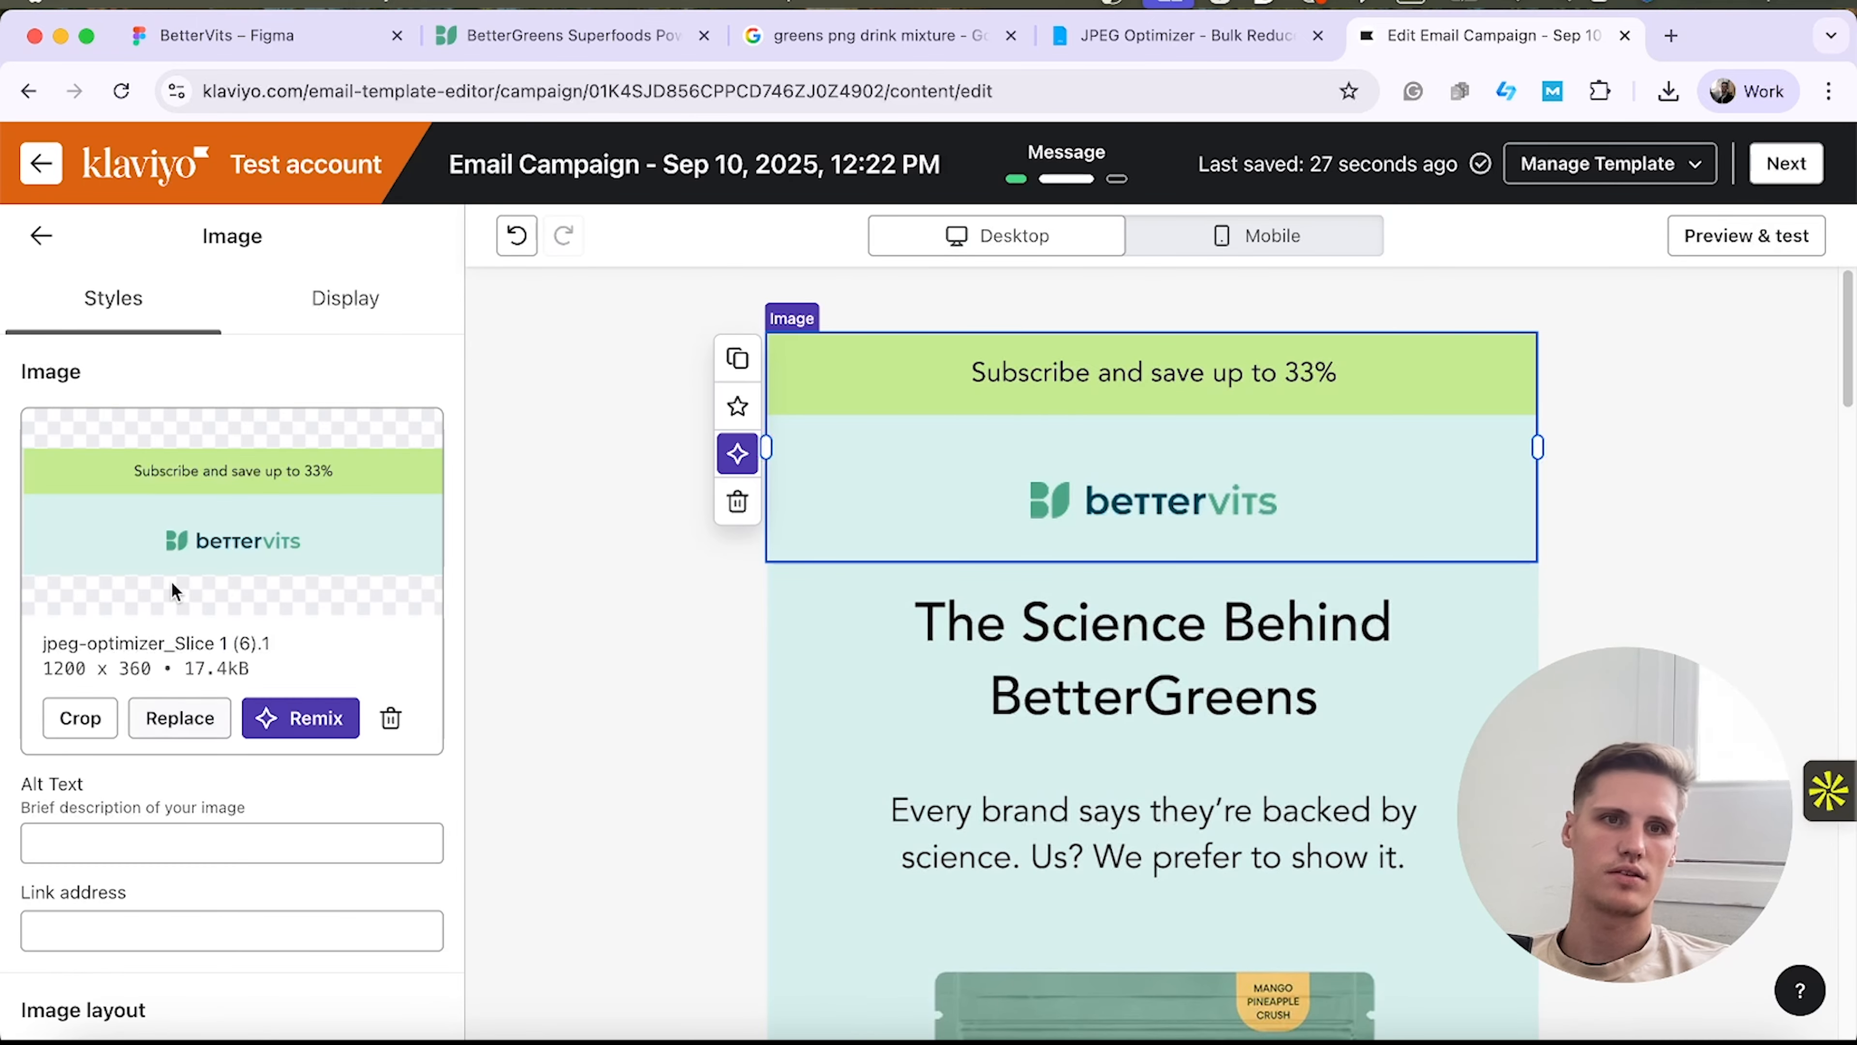
{"action": "left_click", "coordinate": [120, 944]}
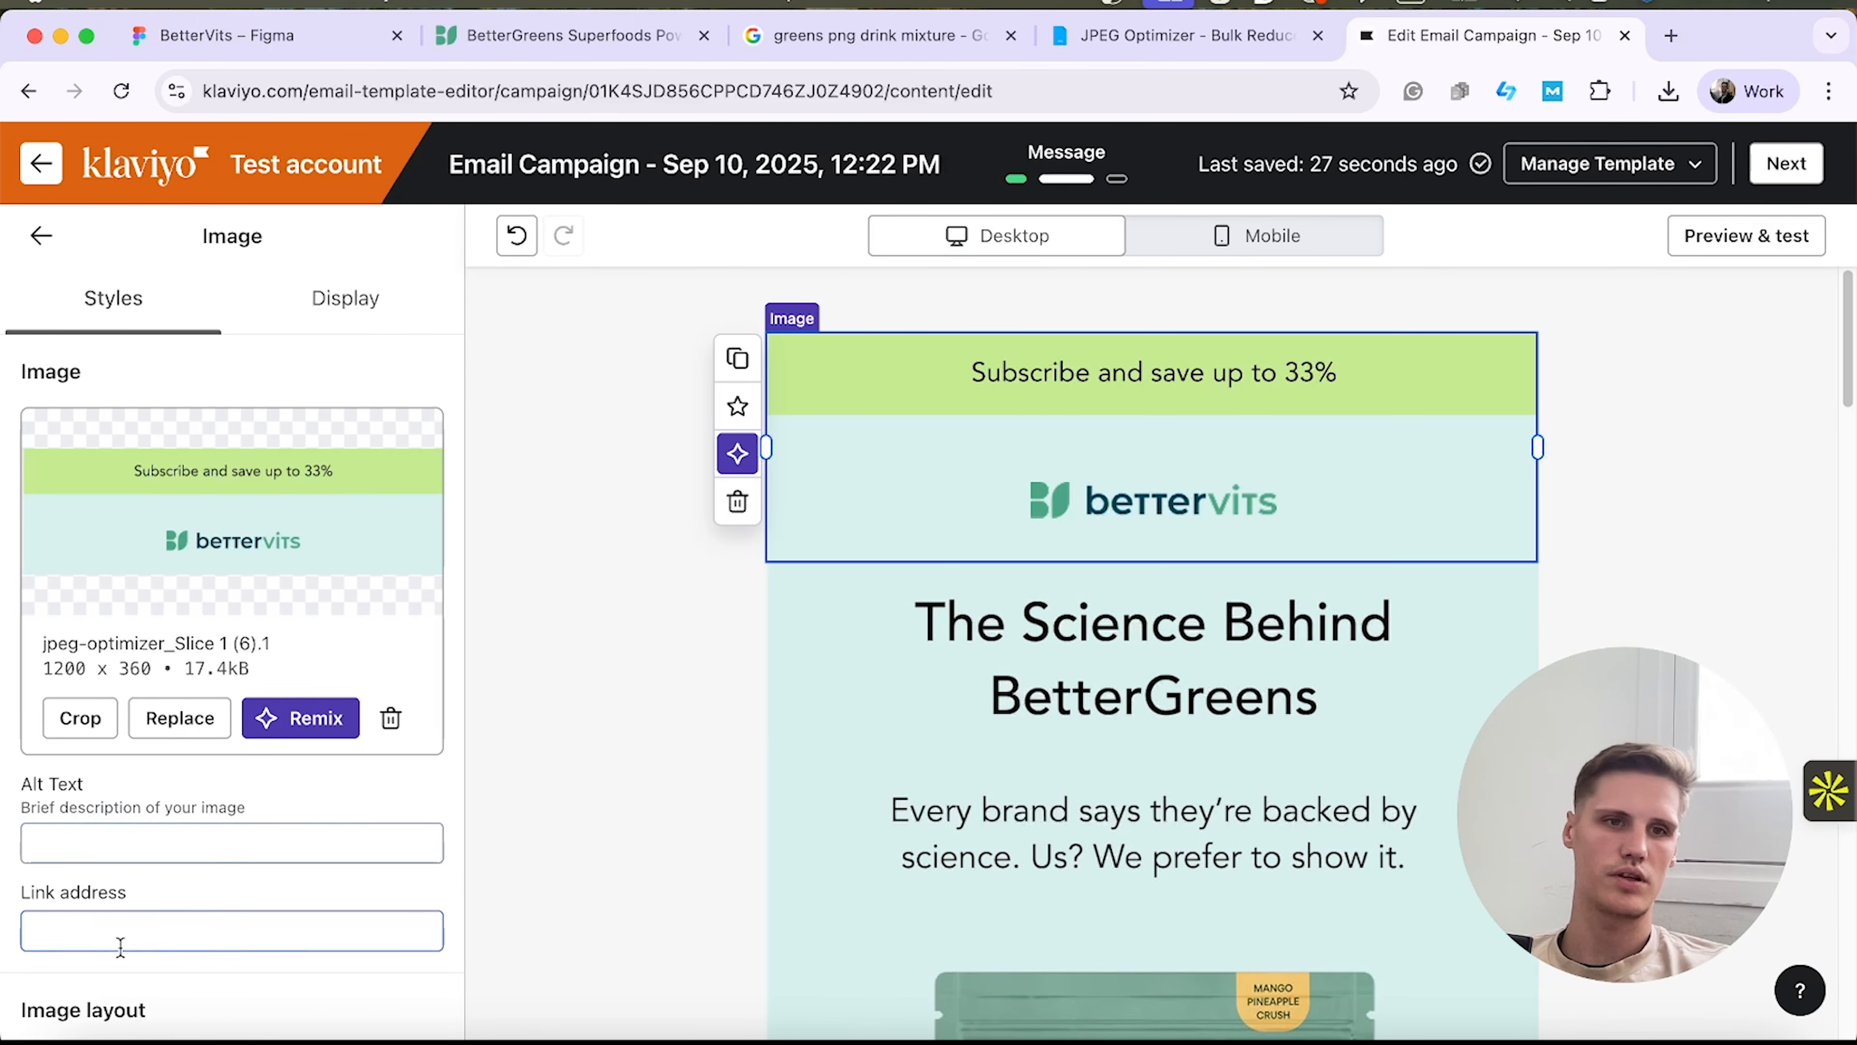
{"action": "scroll", "coordinate": [1175, 504], "scroll_direction": "down", "scroll_amount": 8}
{"action": "left_click", "coordinate": [953, 732]}
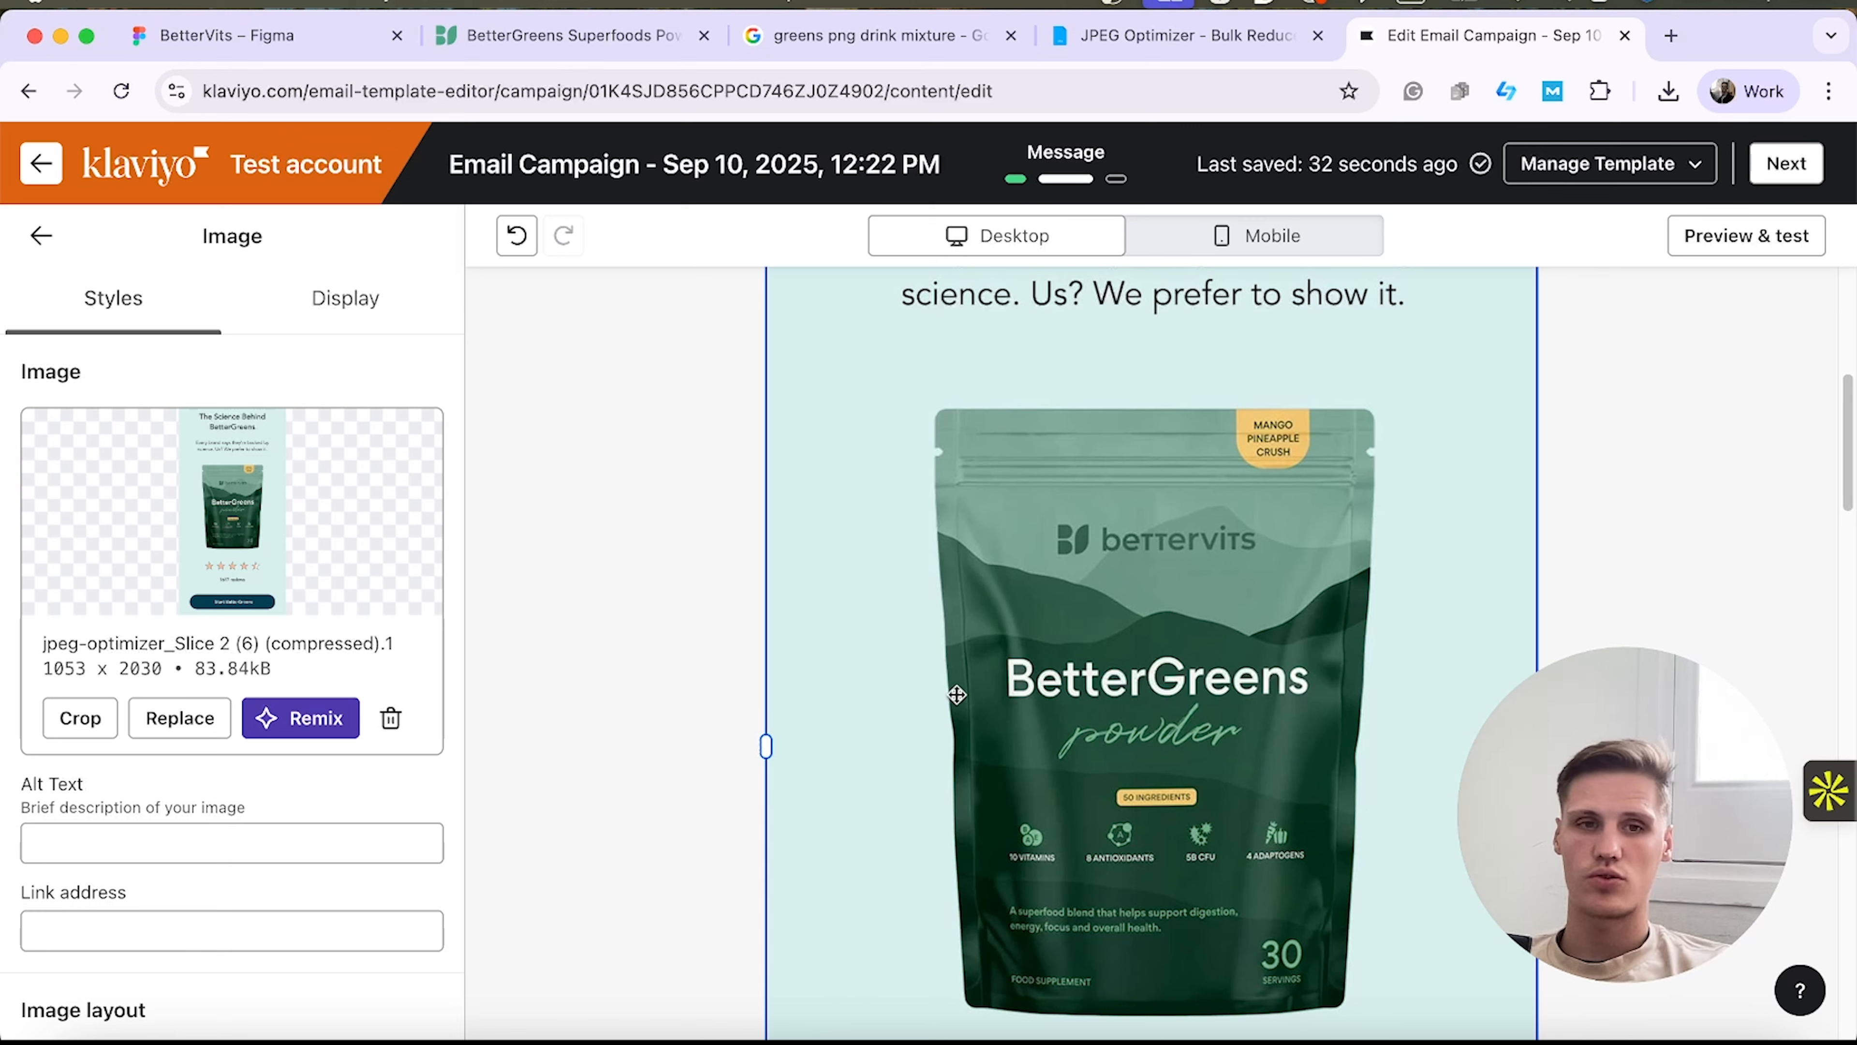